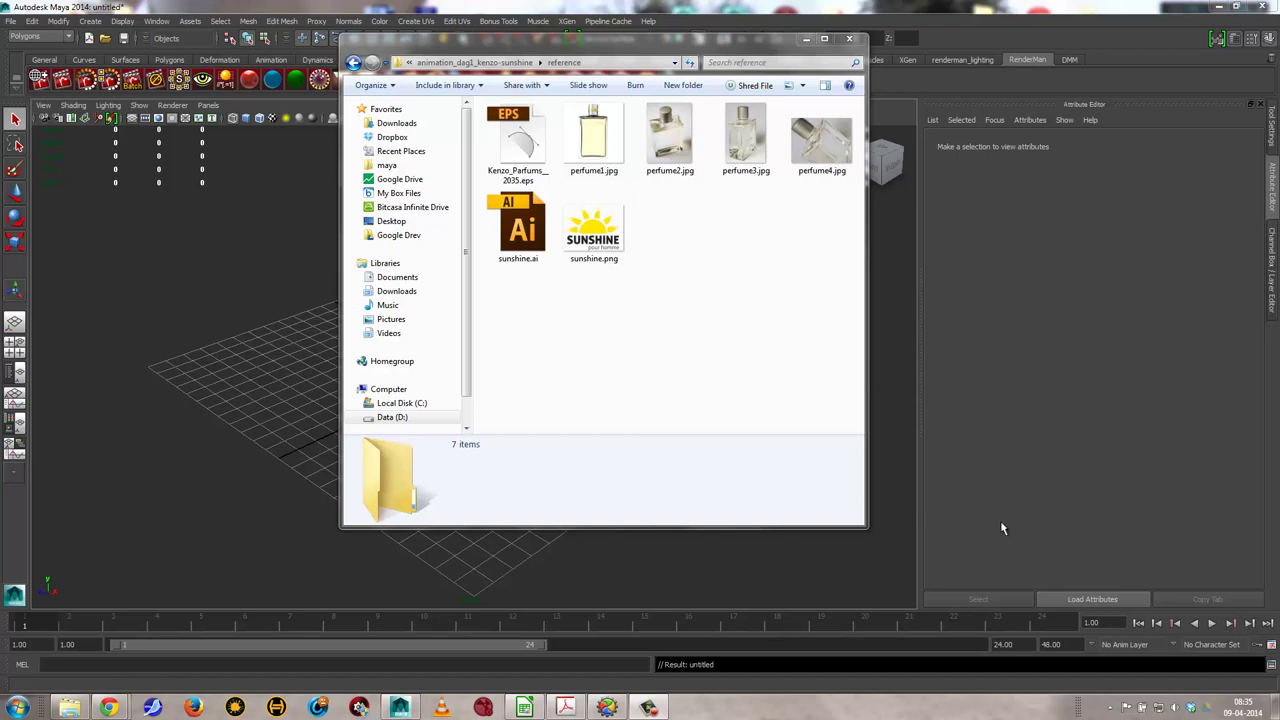
View perfume2.jpg in XnView, step through the next reference images, then close the viewer
{"action": "double_click", "coordinate": [680, 150]}
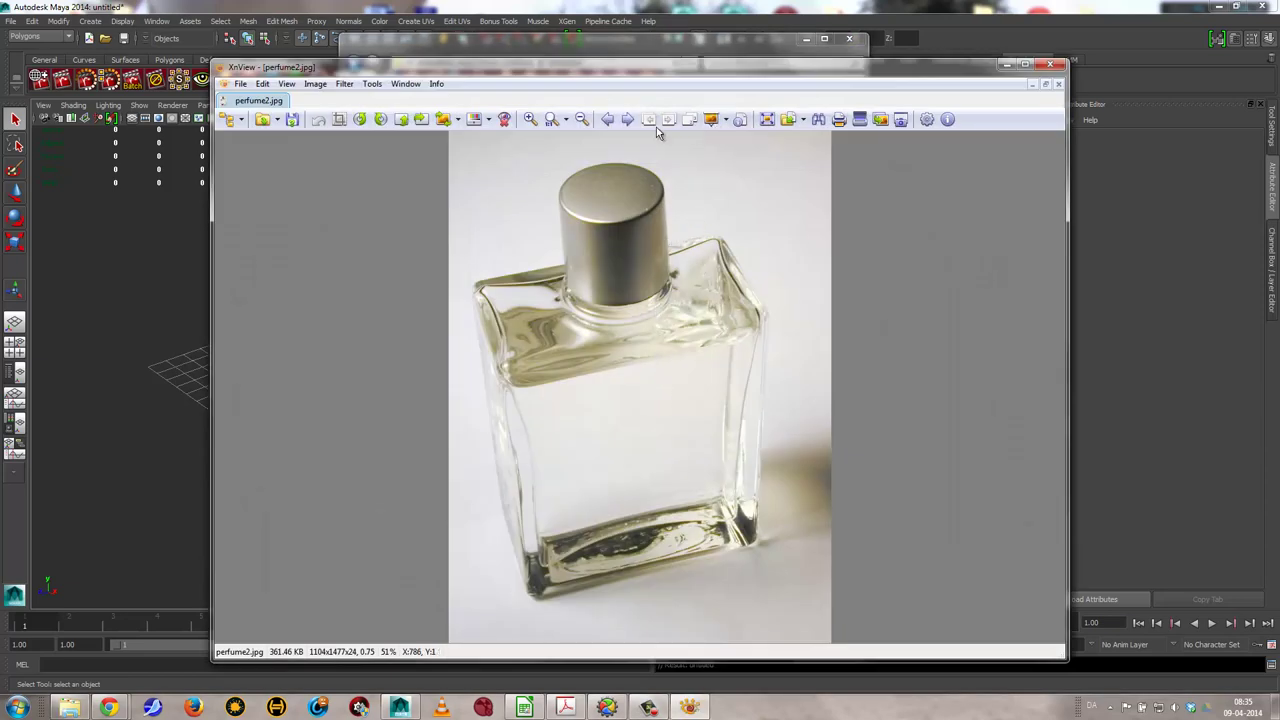
{"action": "left_click", "coordinate": [628, 119]}
{"action": "left_click", "coordinate": [628, 119]}
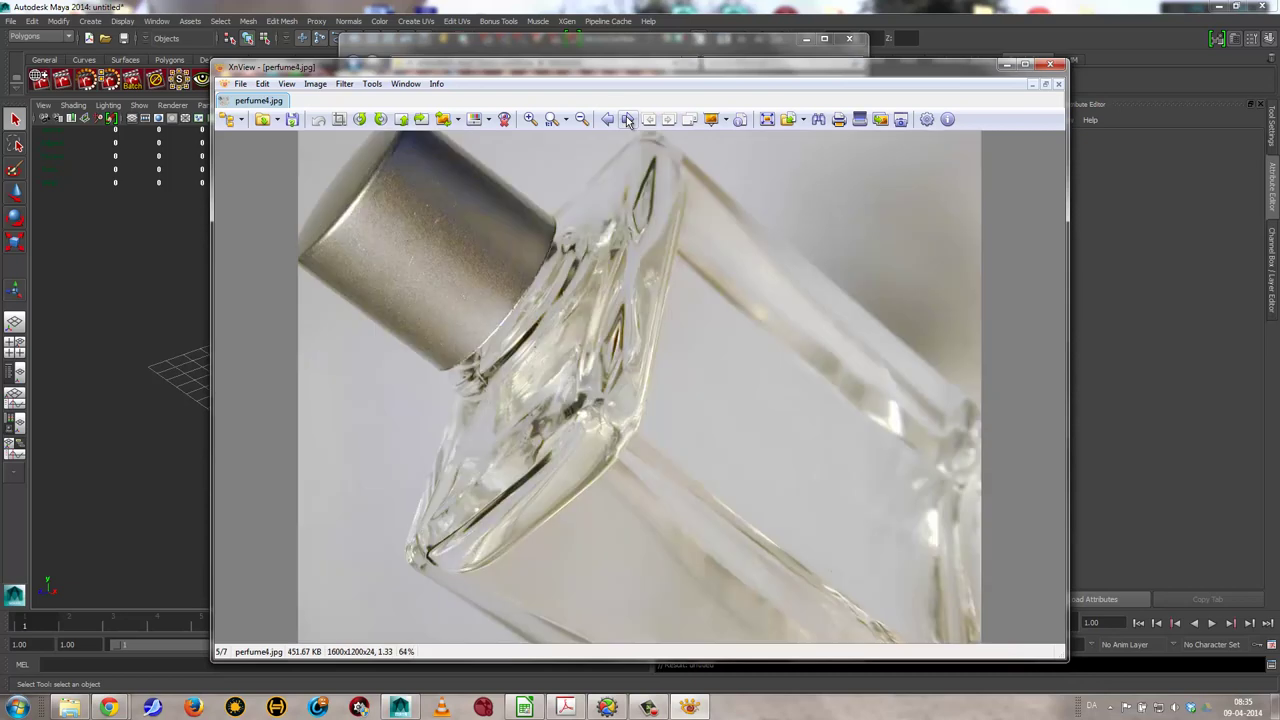
{"action": "left_click", "coordinate": [628, 119]}
{"action": "left_click", "coordinate": [645, 405]}
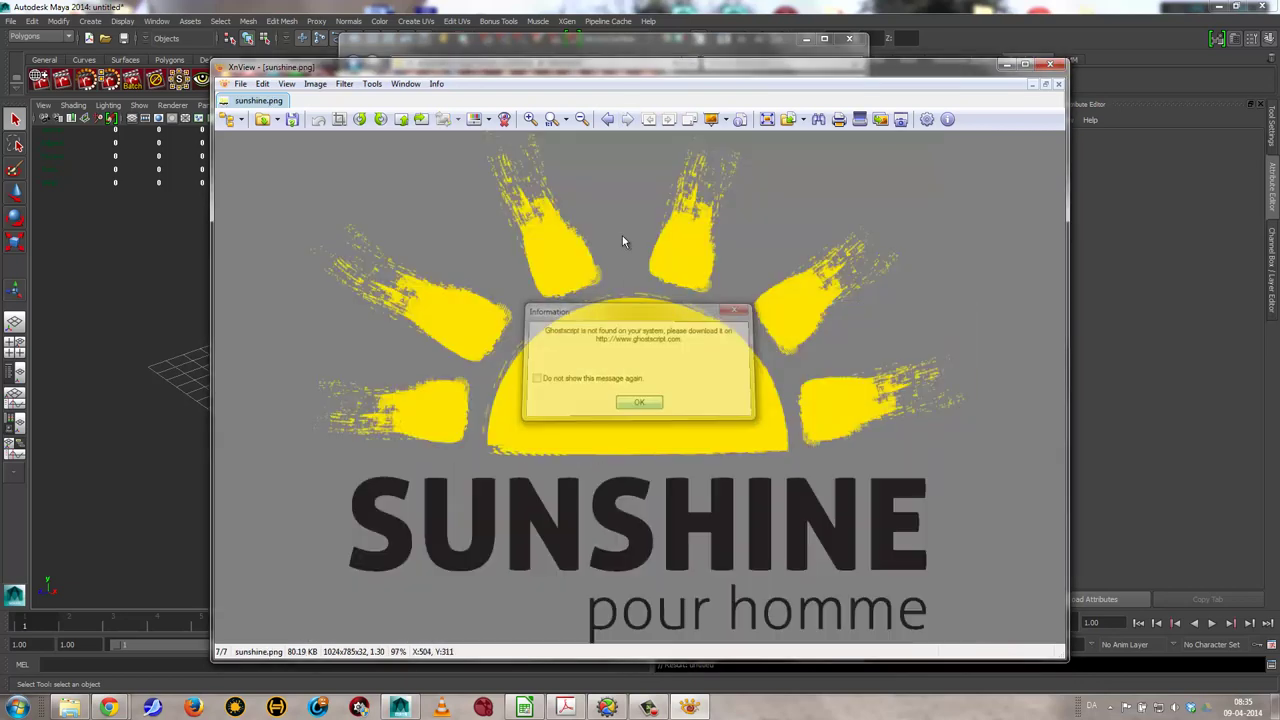
{"action": "left_click", "coordinate": [1049, 63]}
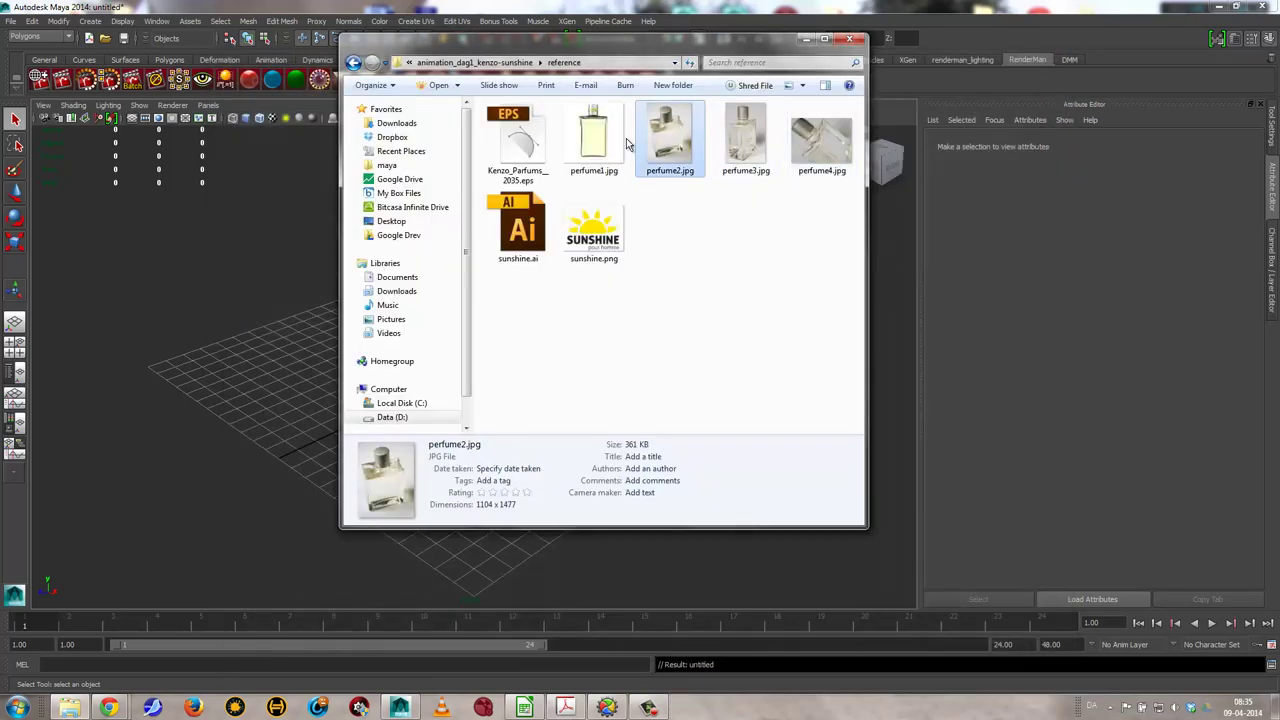
Look at perfume1.jpg, then check the sunshine.ai and sunshine.png file details
{"action": "double_click", "coordinate": [594, 140]}
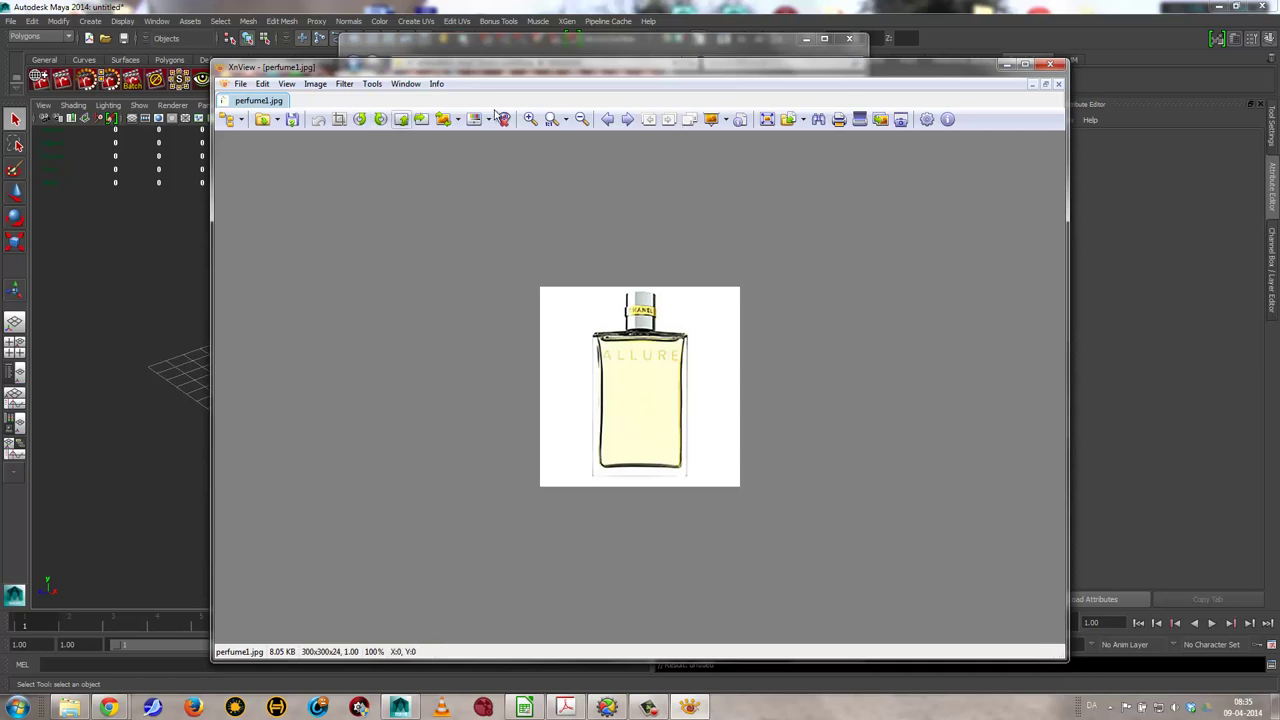
{"action": "left_click", "coordinate": [1049, 64]}
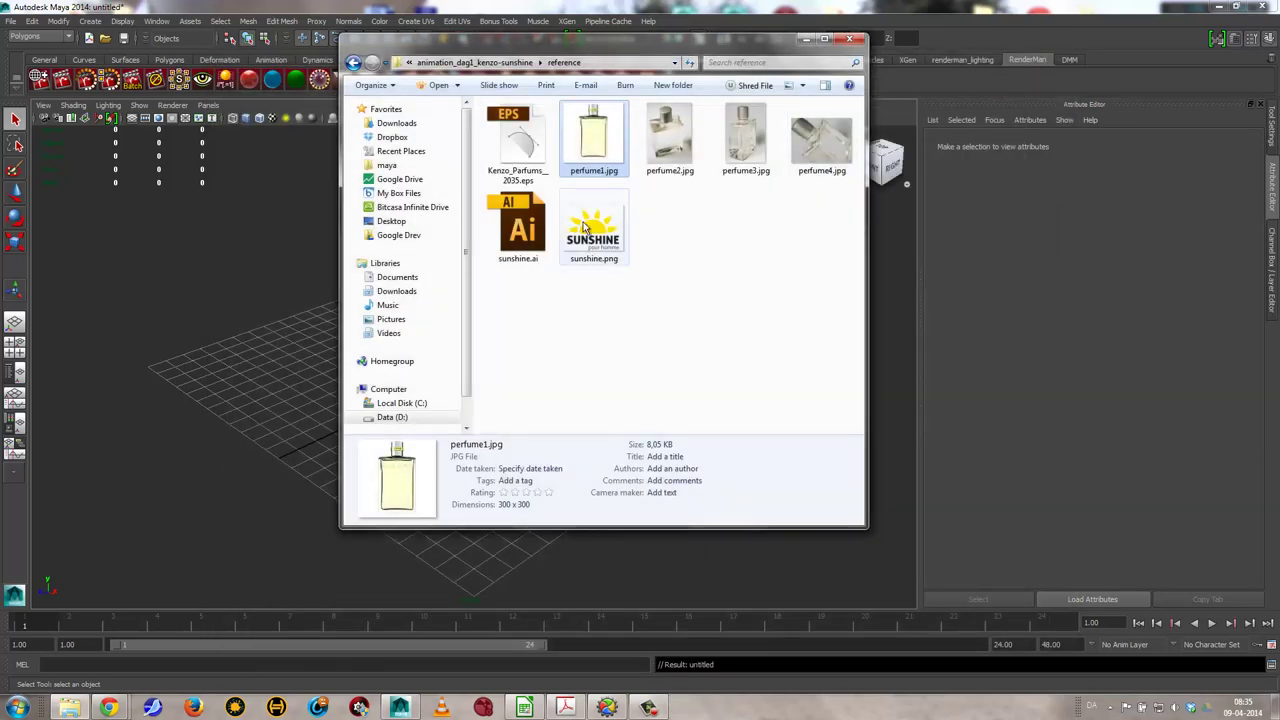
{"action": "left_click", "coordinate": [515, 228]}
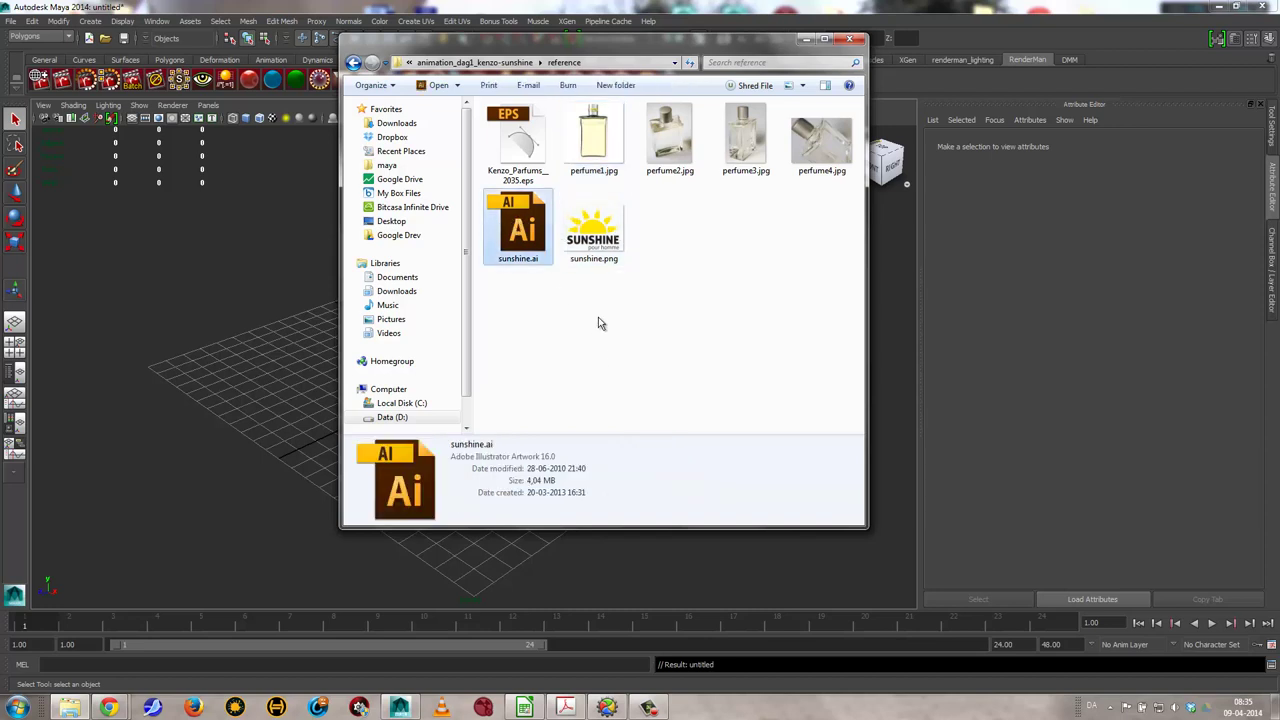
{"action": "left_click", "coordinate": [600, 240]}
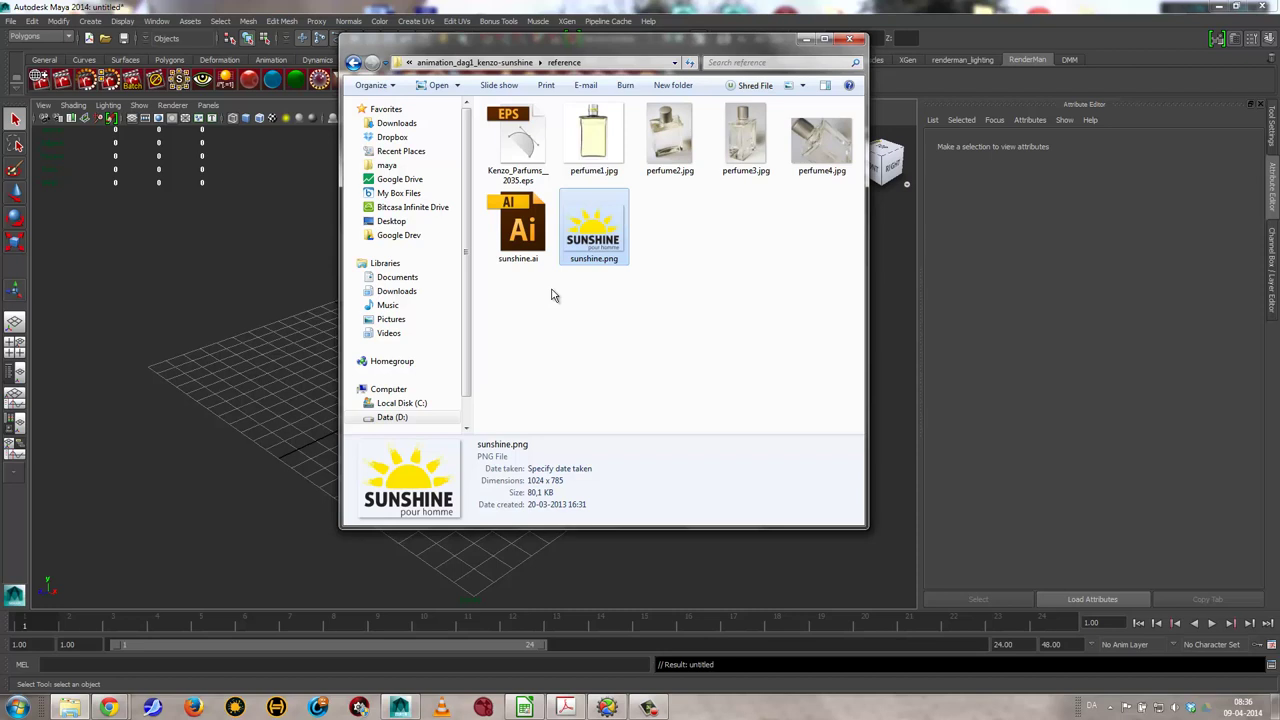
Glance at perfume2.jpg again, then open perfume3.jpg and zoom in and out on the bottle
{"action": "double_click", "coordinate": [670, 140]}
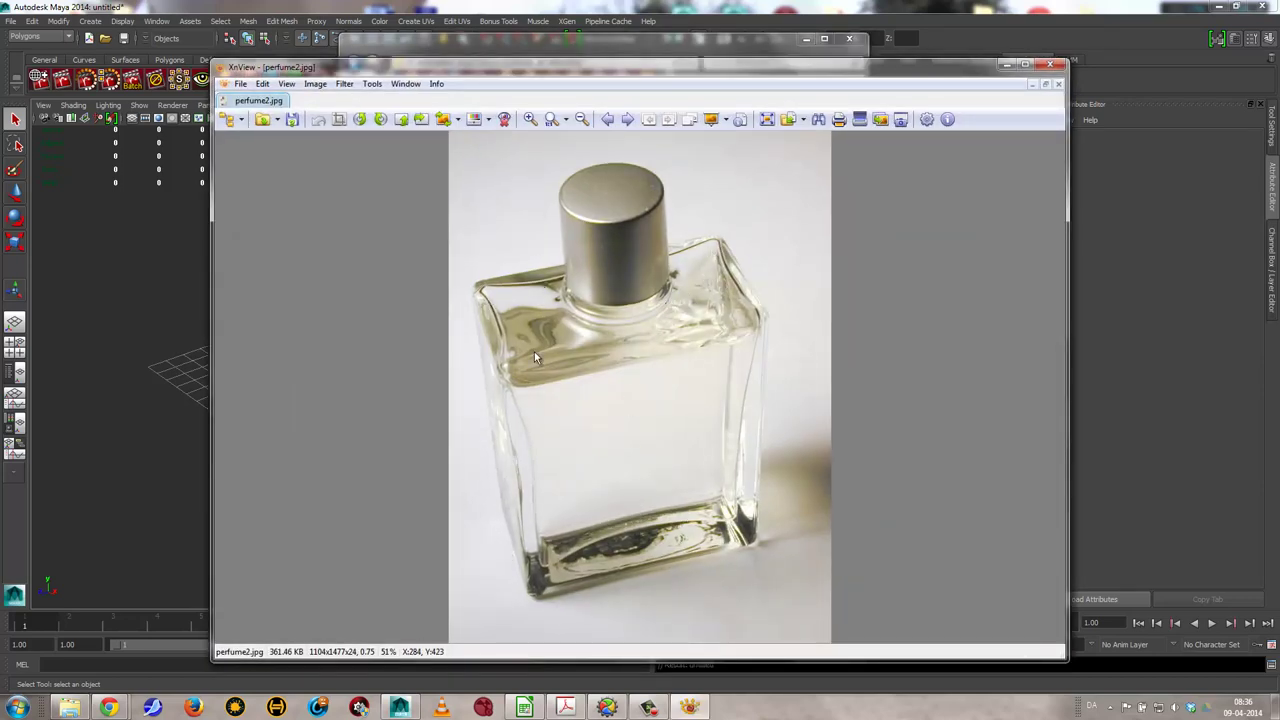
{"action": "left_click", "coordinate": [1050, 64]}
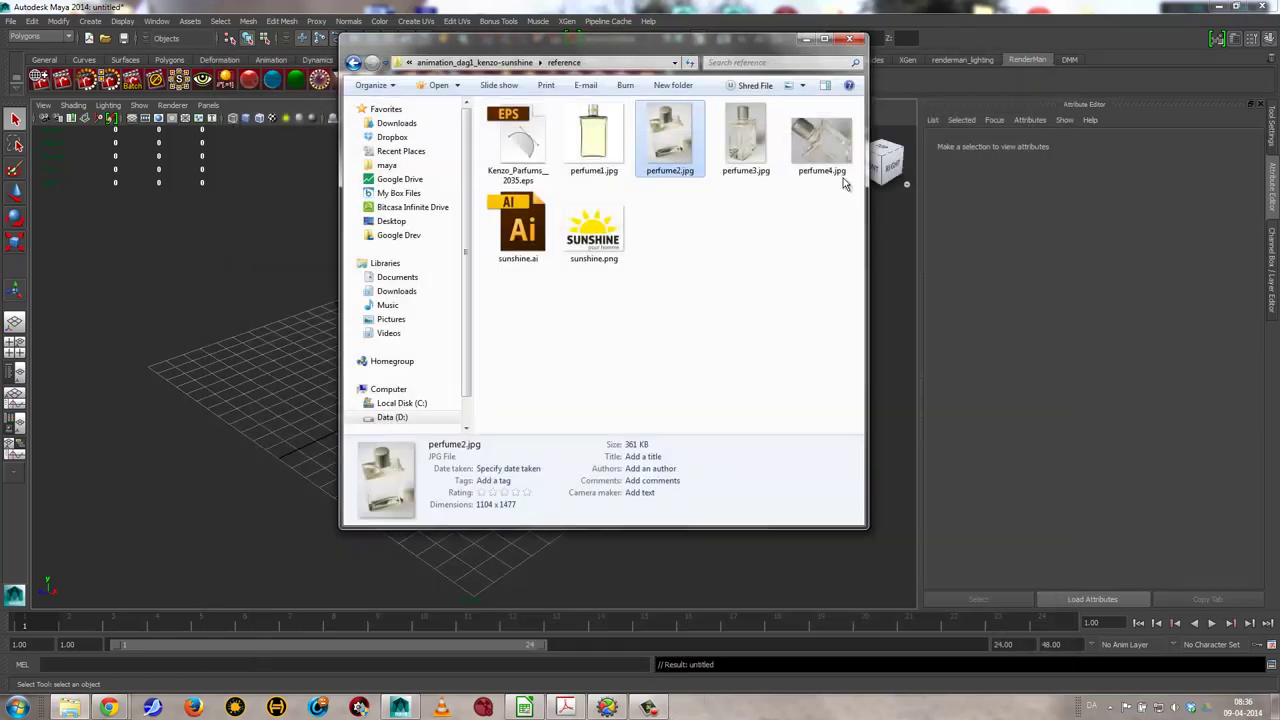
{"action": "left_click", "coordinate": [745, 148]}
{"action": "double_click", "coordinate": [745, 148]}
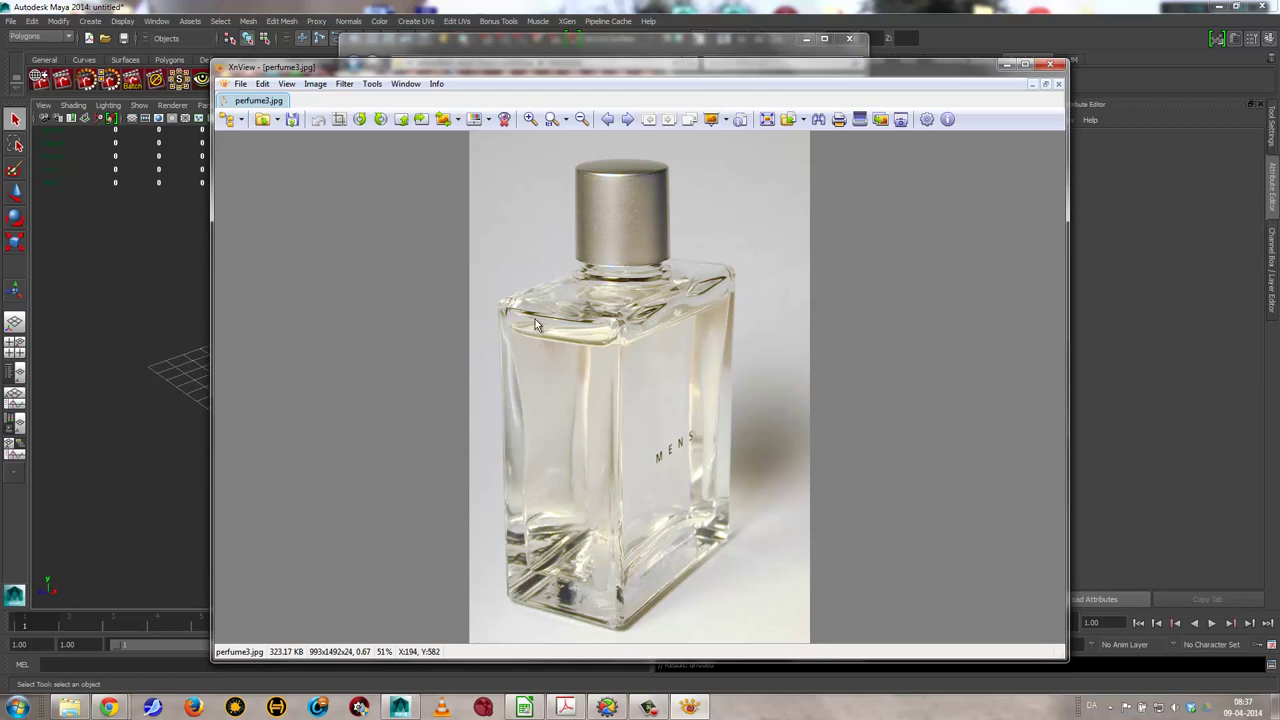
{"action": "scroll", "coordinate": [633, 289], "scroll_direction": "up", "scroll_amount": 4}
{"action": "scroll", "coordinate": [634, 280], "scroll_direction": "down", "scroll_amount": 1}
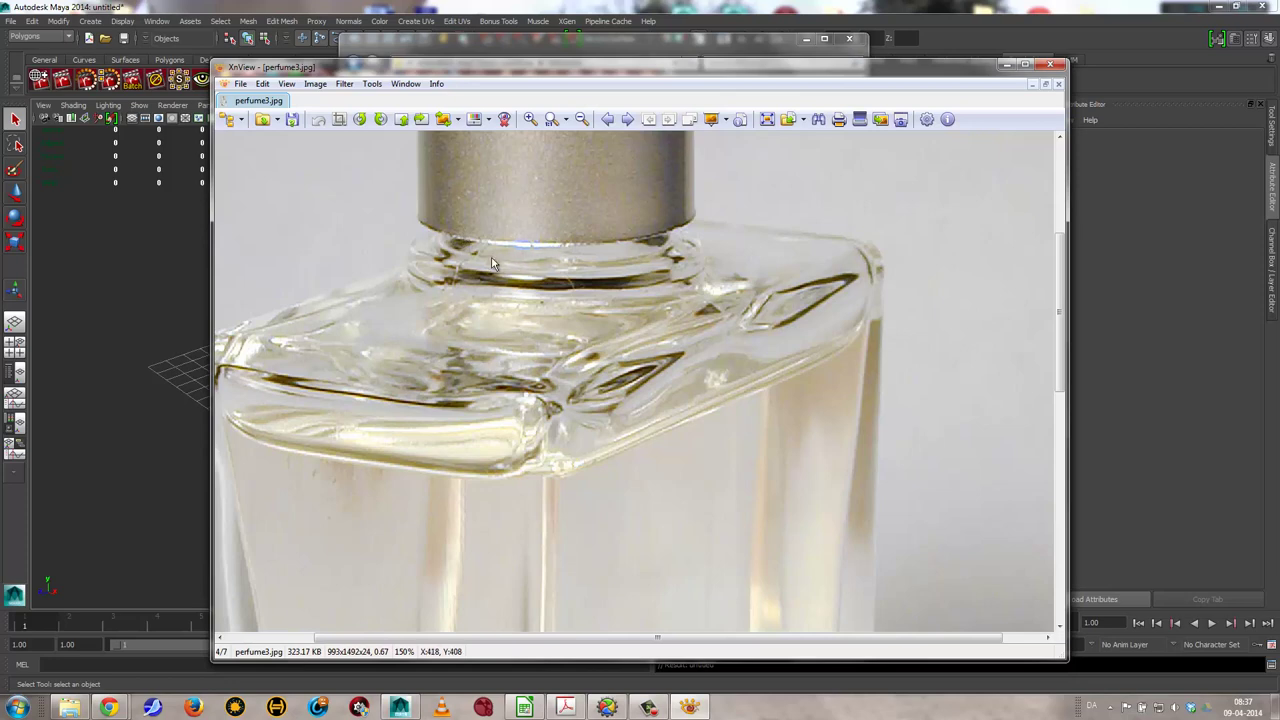
{"action": "scroll", "coordinate": [552, 328], "scroll_direction": "down", "scroll_amount": 3}
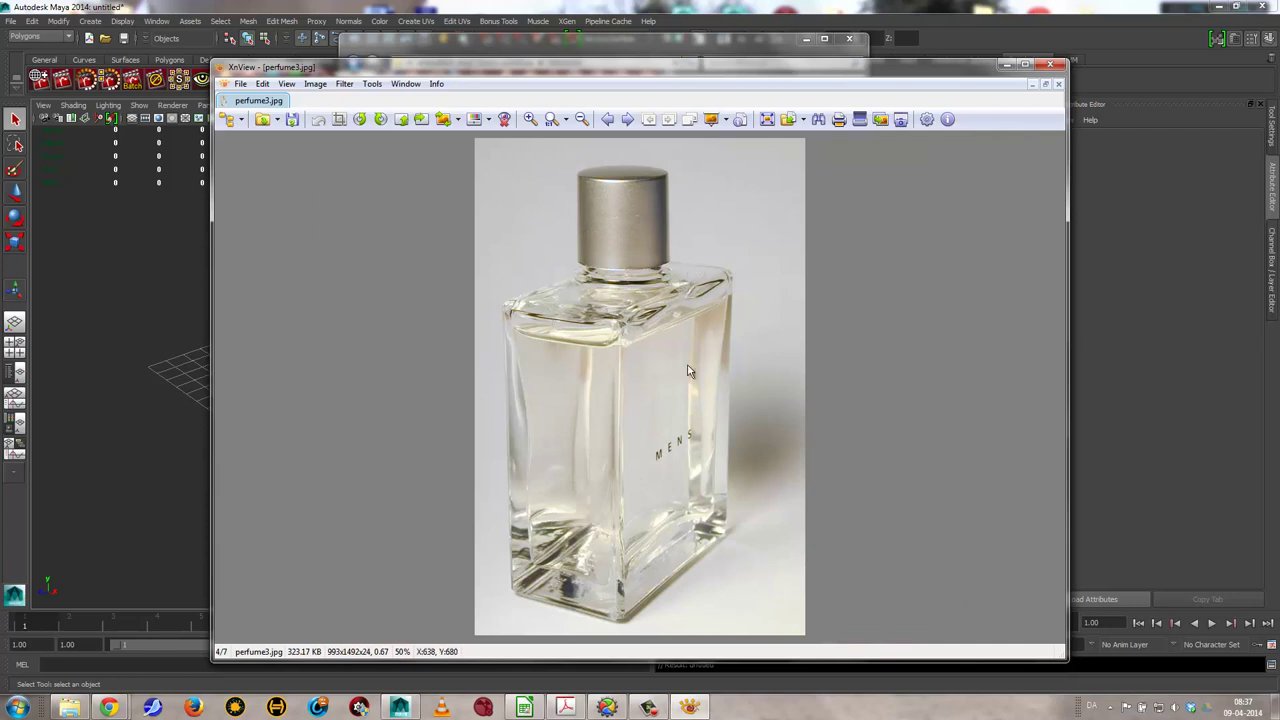
{"action": "scroll", "coordinate": [586, 284], "scroll_direction": "up", "scroll_amount": 2}
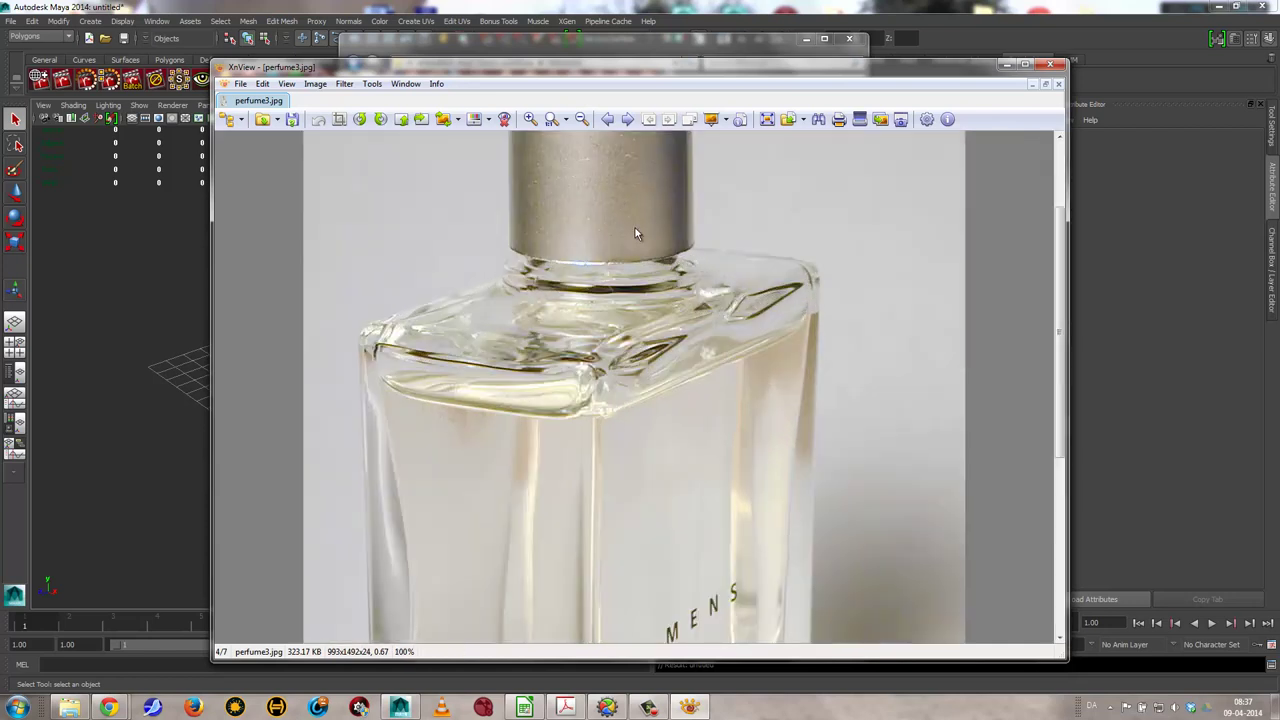
View perfume3.jpg full-screen, zooming and panning to study the bottle's cap and shoulders
{"action": "double_click", "coordinate": [603, 189]}
{"action": "scroll", "coordinate": [611, 308], "scroll_direction": "up", "scroll_amount": 2}
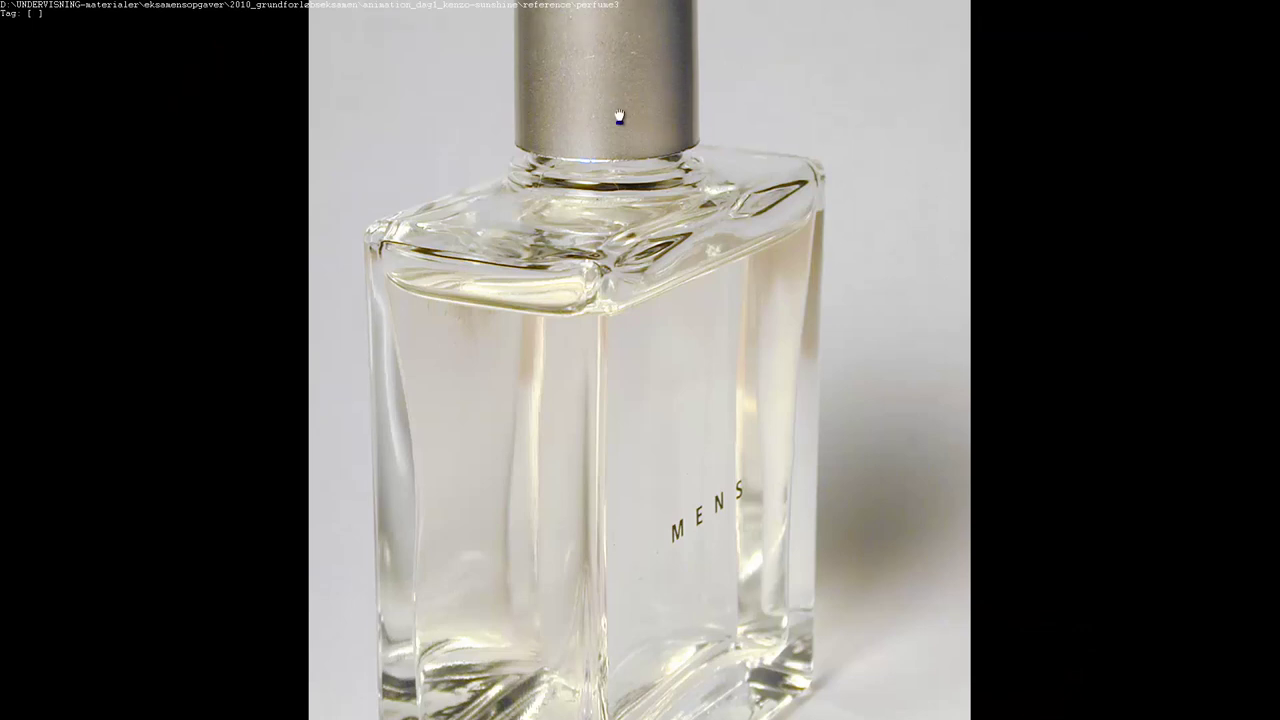
{"action": "scroll", "coordinate": [599, 240], "scroll_direction": "up", "scroll_amount": 1}
{"action": "left_click_drag", "start_coordinate": [563, 122], "coordinate": [574, 243]}
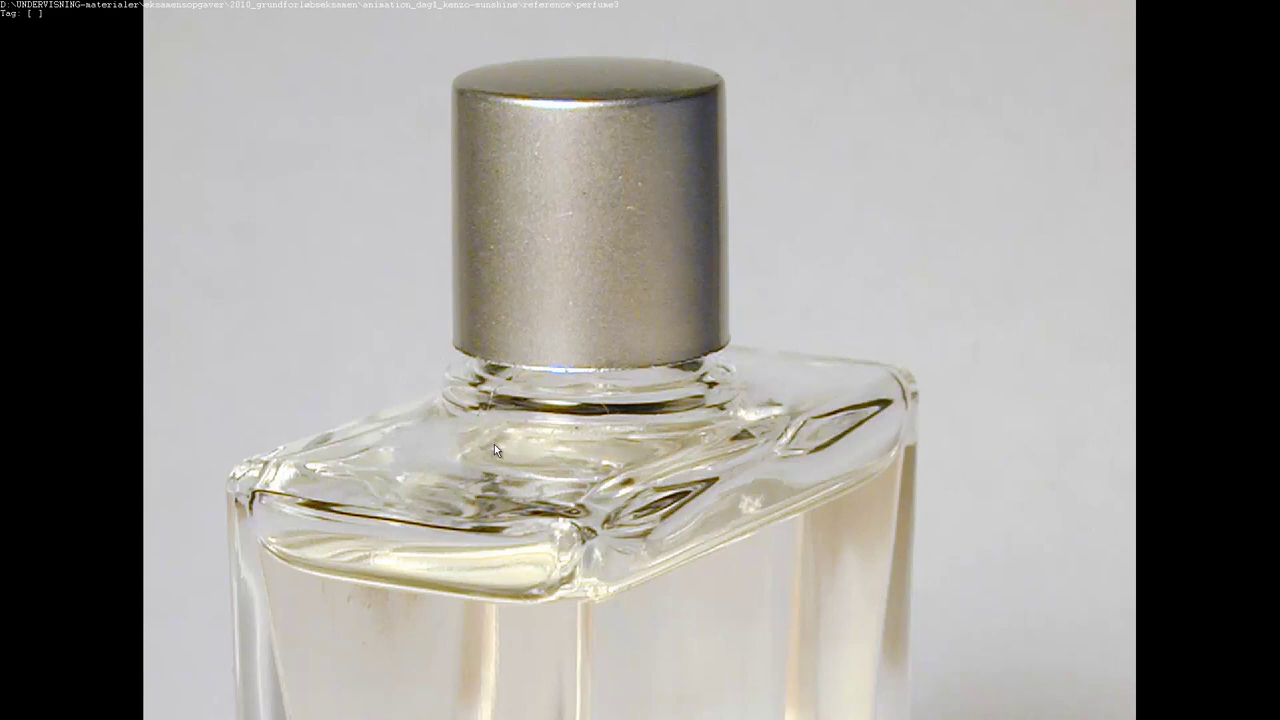
{"action": "scroll", "coordinate": [494, 444], "scroll_direction": "down", "scroll_amount": 3}
{"action": "scroll", "coordinate": [493, 398], "scroll_direction": "up", "scroll_amount": 1}
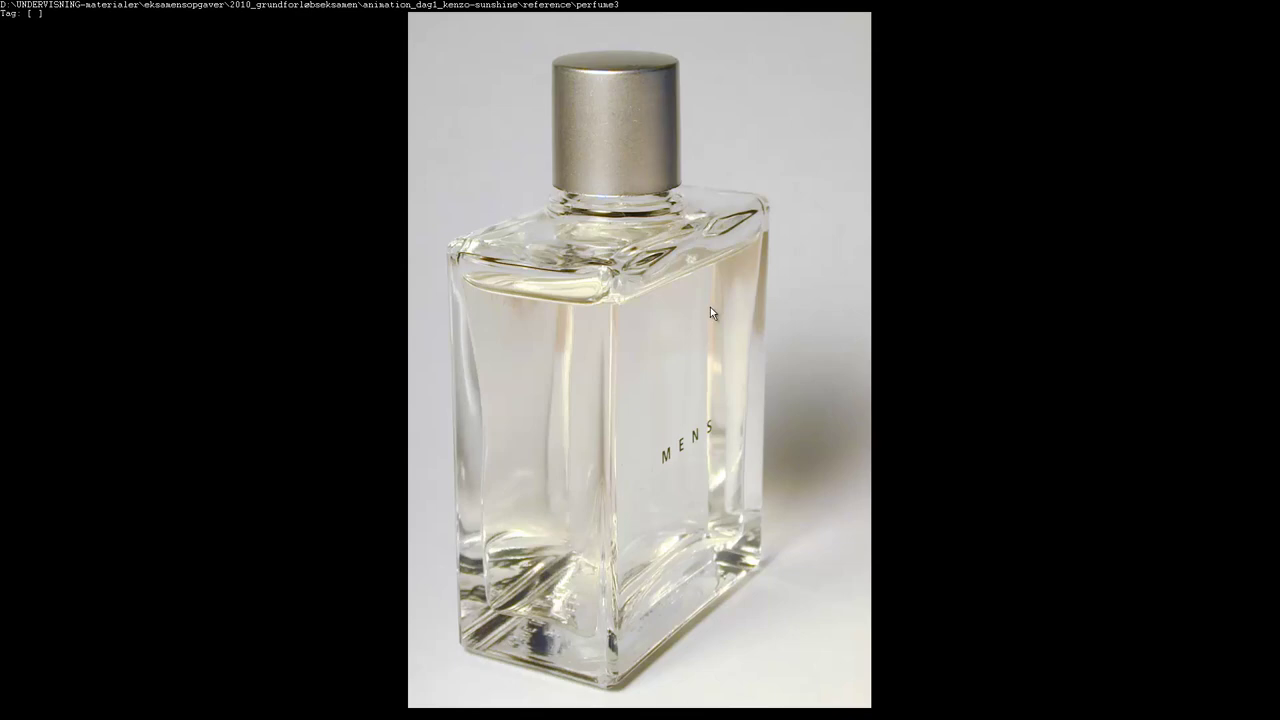
{"action": "scroll", "coordinate": [609, 194], "scroll_direction": "down", "scroll_amount": 2}
{"action": "scroll", "coordinate": [678, 200], "scroll_direction": "up", "scroll_amount": 2}
Exit the reference viewer and create a polygon cube at the origin in Maya
{"action": "key", "text": "Escape"}
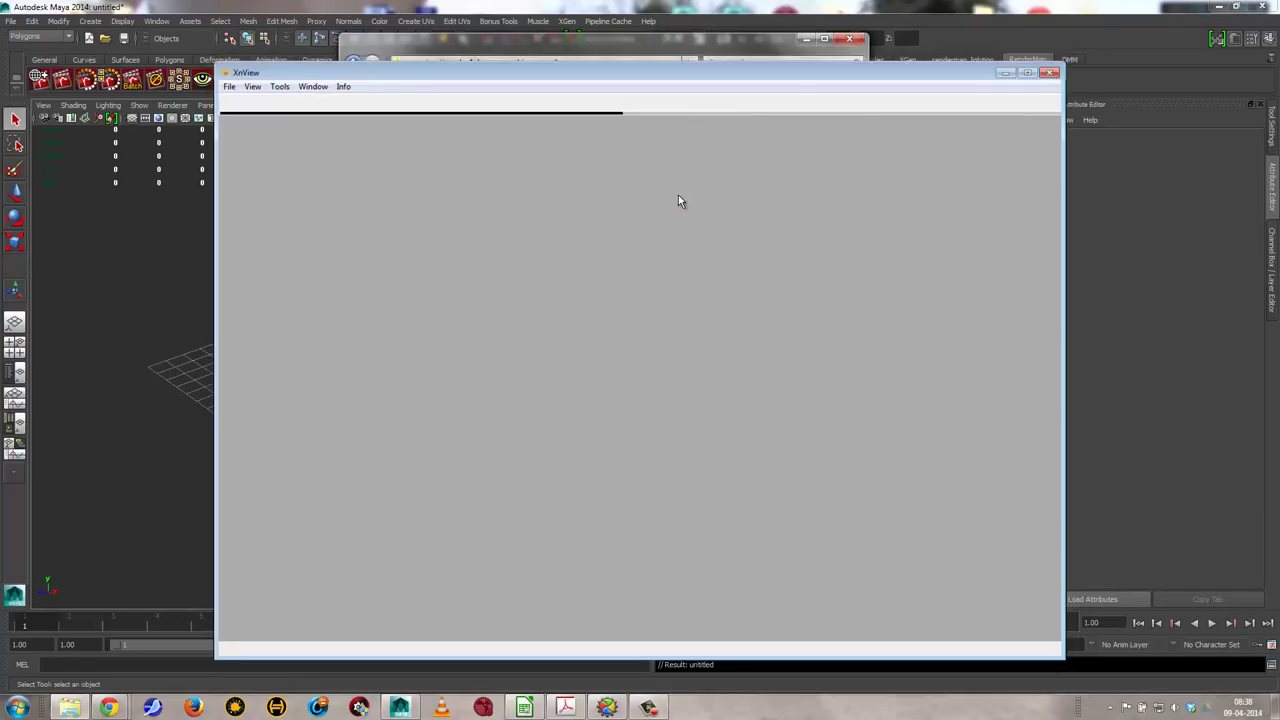
{"action": "mouse_move", "coordinate": [616, 39]}
{"action": "left_mouse_down"}
{"action": "mouse_move", "coordinate": [1013, 47]}
{"action": "mouse_move", "coordinate": [1094, 62]}
{"action": "left_mouse_up"}
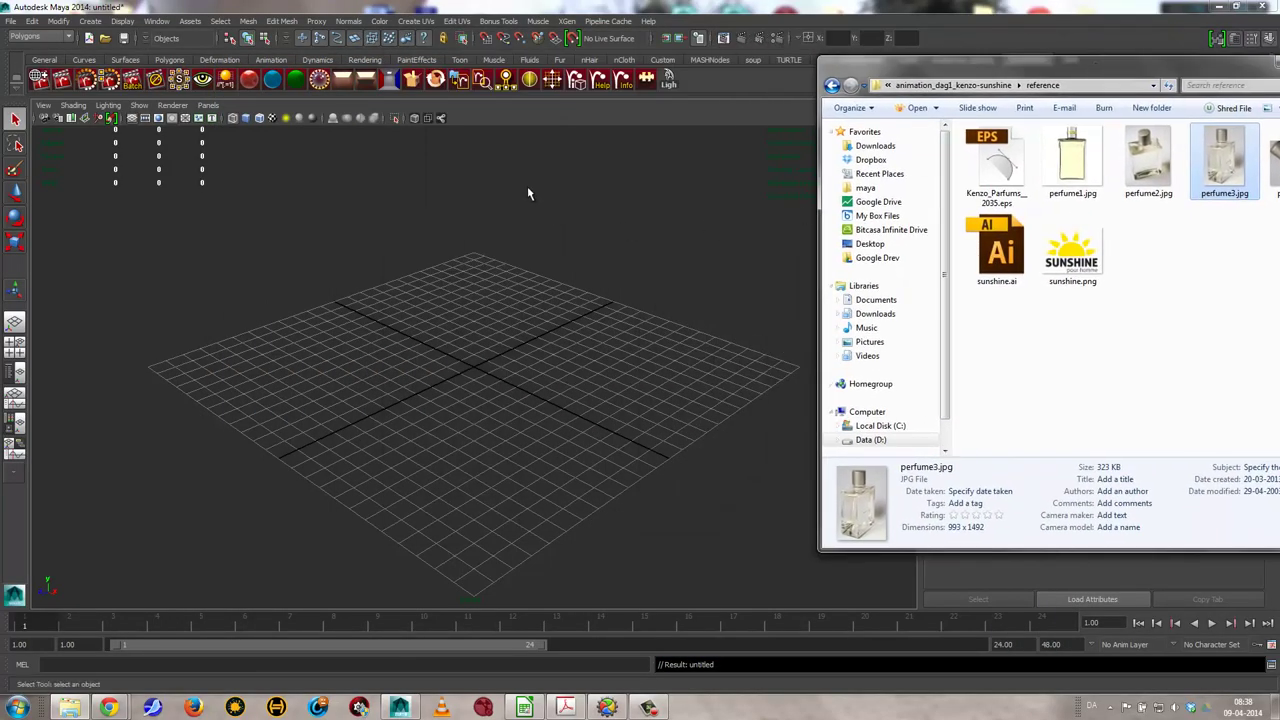
{"action": "left_click", "coordinate": [169, 59]}
{"action": "left_click", "coordinate": [58, 86]}
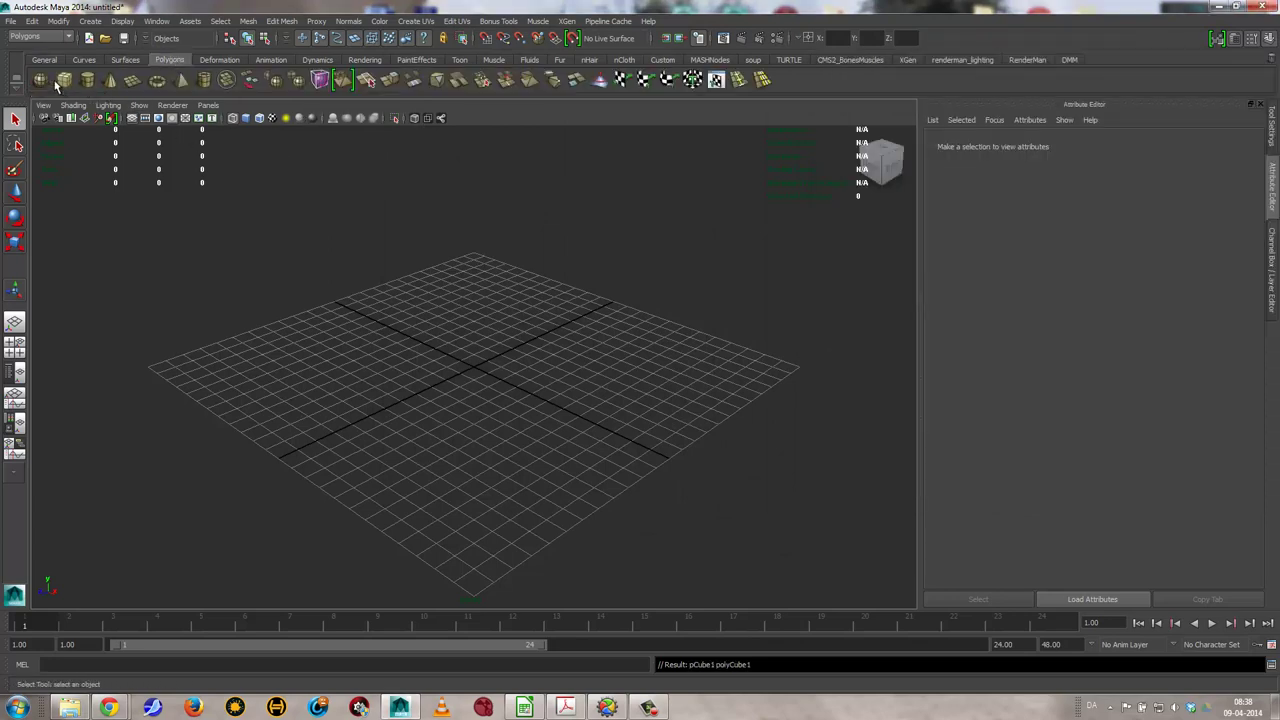
{"action": "mouse_move", "coordinate": [440, 352]}
{"action": "left_mouse_down", "text": "alt"}
{"action": "mouse_move", "coordinate": [398, 389]}
{"action": "mouse_move", "coordinate": [686, 414]}
{"action": "left_mouse_up", "text": "alt"}
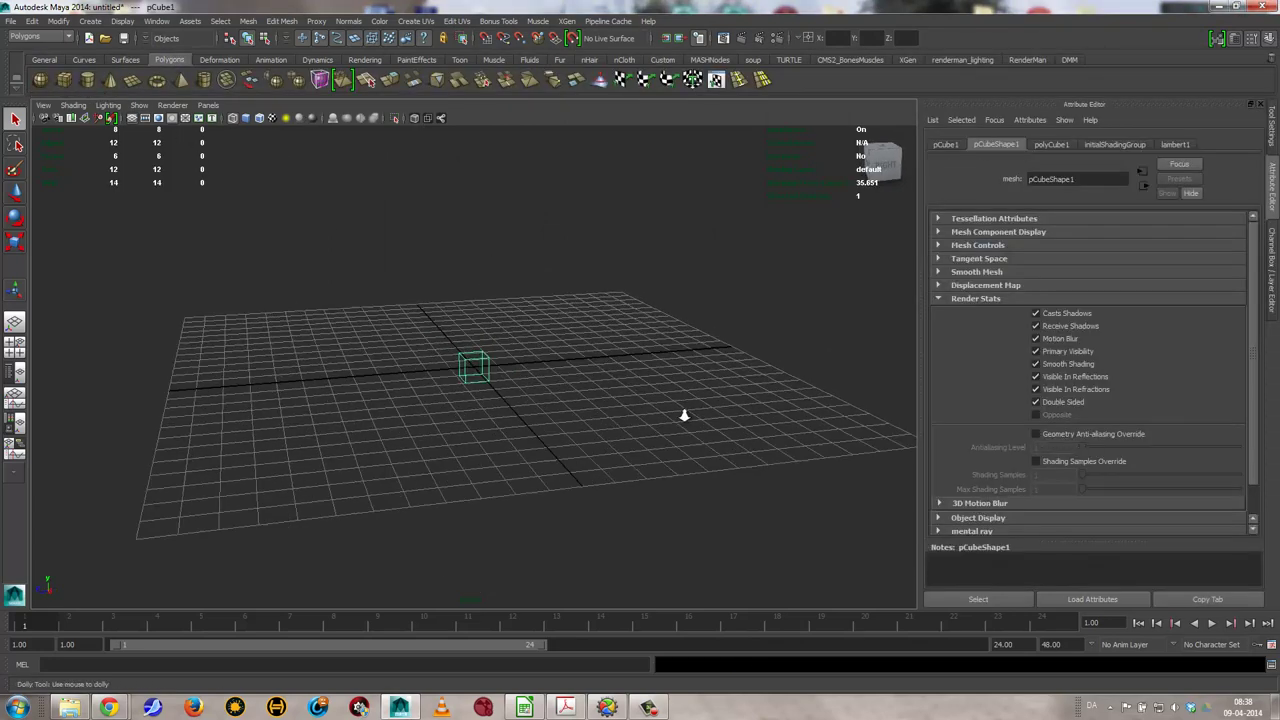
{"action": "scroll", "coordinate": [686, 414], "scroll_direction": "up", "scroll_amount": 3}
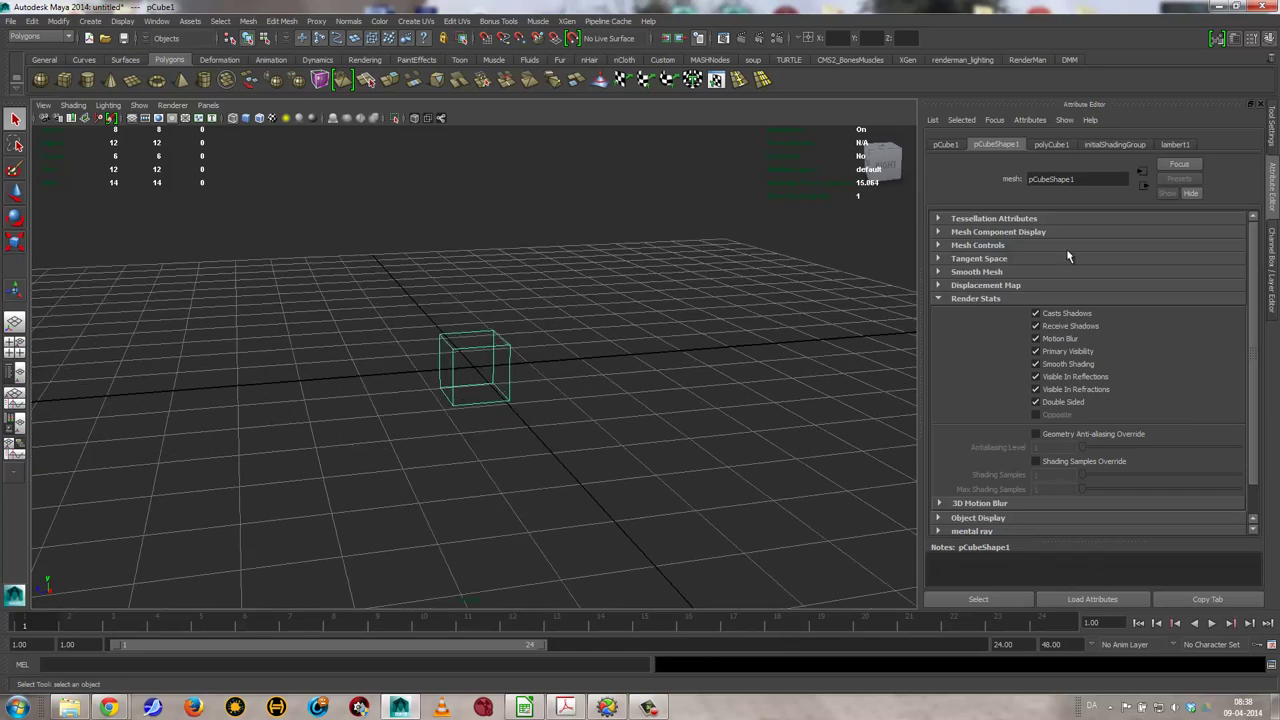
Set polyCube1 to width 2, height 6 and depth 6
{"action": "left_click", "coordinate": [1052, 144]}
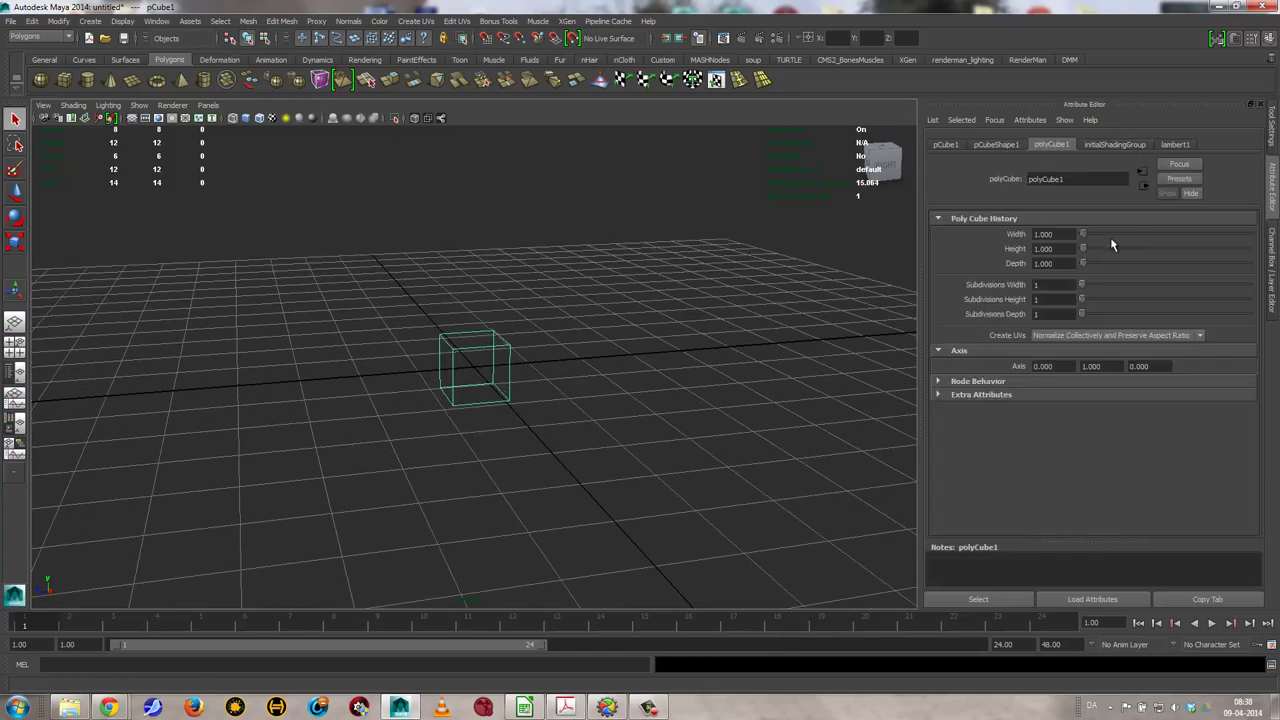
{"action": "mouse_move", "coordinate": [1087, 234]}
{"action": "left_mouse_down"}
{"action": "mouse_move", "coordinate": [1103, 237]}
{"action": "mouse_move", "coordinate": [1085, 240]}
{"action": "left_mouse_up"}
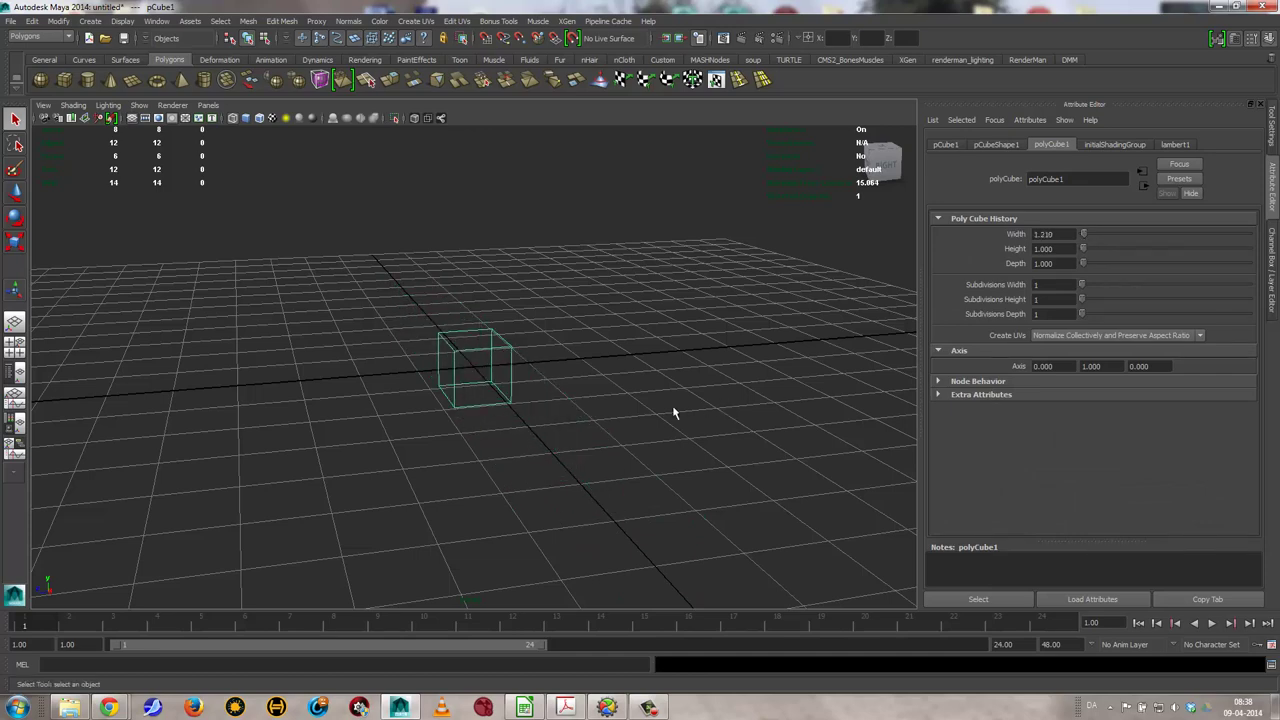
{"action": "mouse_move", "coordinate": [674, 409]}
{"action": "left_mouse_down", "text": "alt"}
{"action": "mouse_move", "coordinate": [800, 398]}
{"action": "mouse_move", "coordinate": [786, 400]}
{"action": "mouse_move", "coordinate": [789, 414]}
{"action": "left_mouse_up", "text": "alt"}
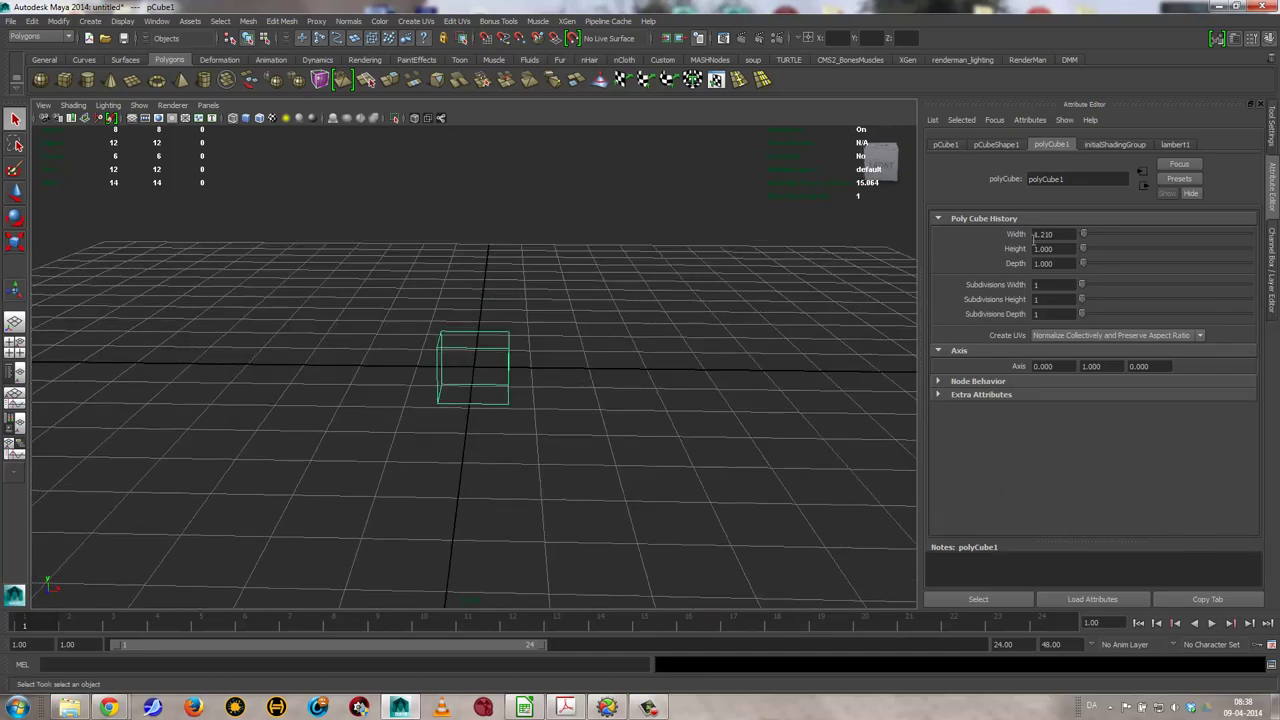
{"action": "left_click", "coordinate": [1064, 232]}
{"action": "key", "text": "Tab"}
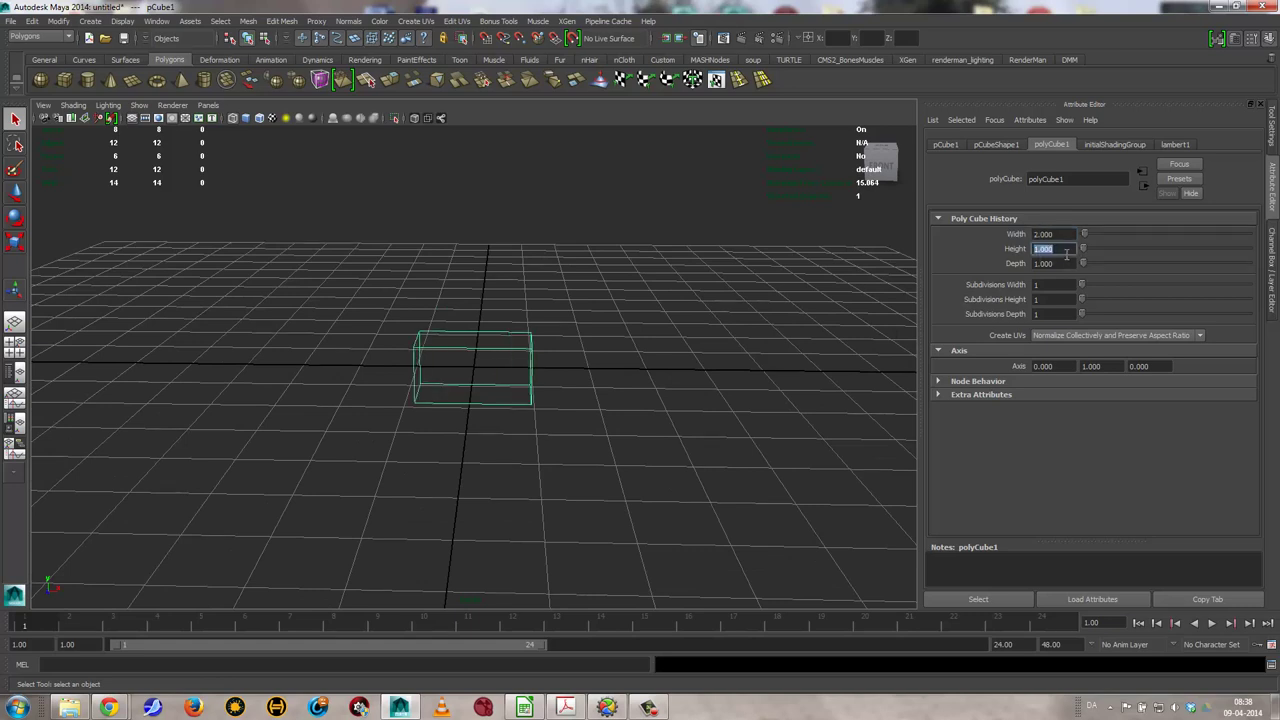
{"action": "key", "text": "Tab"}
{"action": "type", "text": "6"}
{"action": "key", "text": "Tab"}
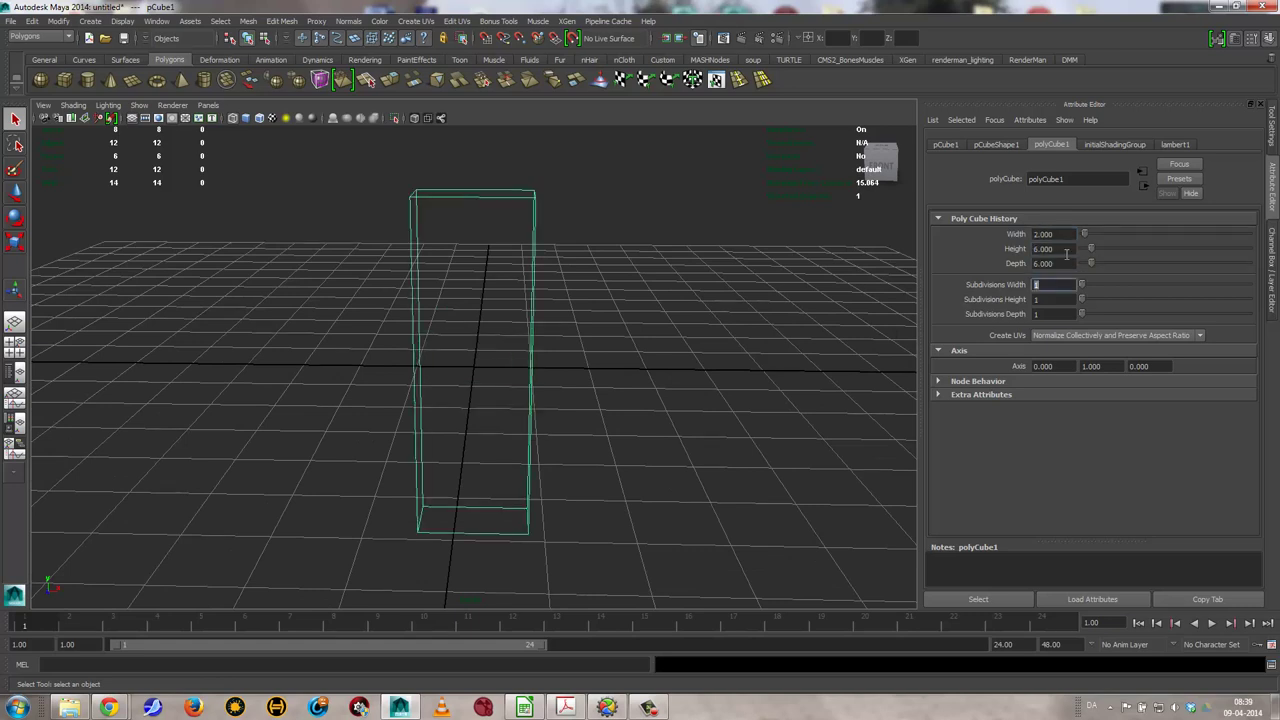
{"action": "mouse_move", "coordinate": [775, 350]}
{"action": "left_mouse_down", "text": "alt"}
{"action": "mouse_move", "coordinate": [591, 354]}
{"action": "mouse_move", "coordinate": [882, 325]}
{"action": "left_mouse_up", "text": "alt"}
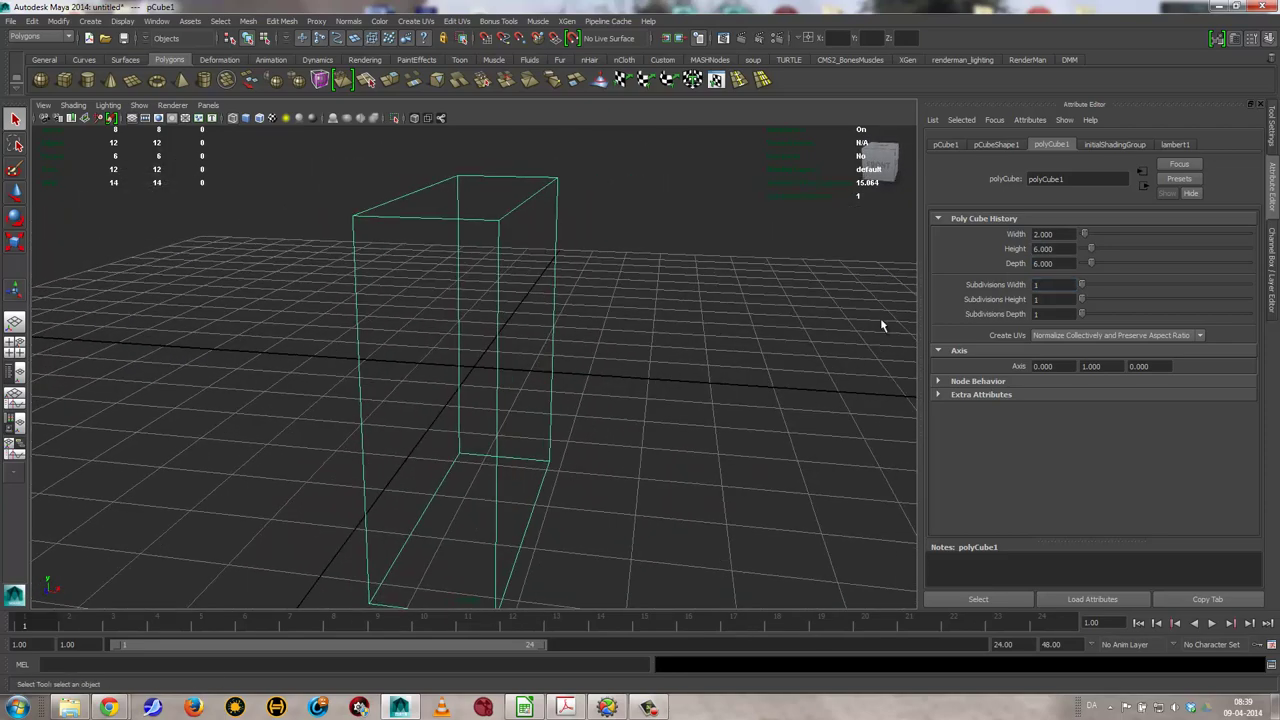
Change the box's height and depth to 5, keeping width 2
{"action": "left_click", "coordinate": [1062, 247]}
{"action": "type", "text": "5"}
{"action": "key", "text": "Tab"}
{"action": "type", "text": "5"}
{"action": "key", "text": "Tab"}
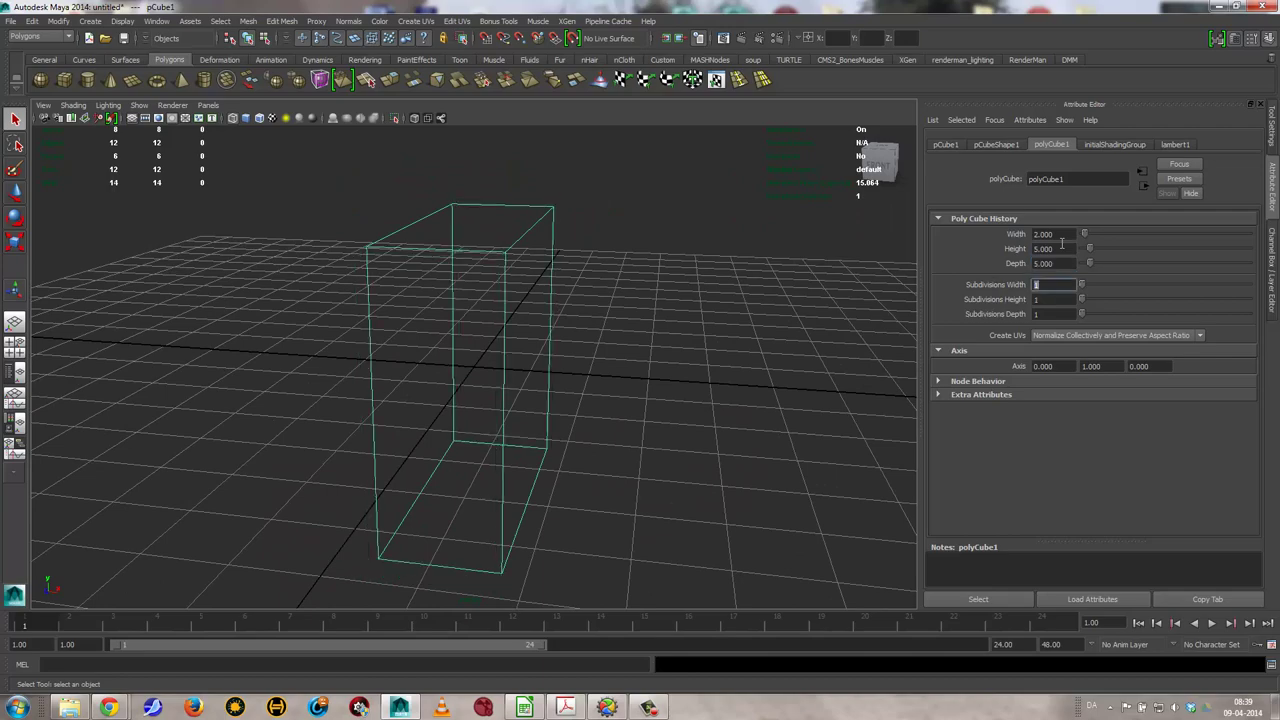
{"action": "mouse_move", "coordinate": [679, 382]}
{"action": "left_mouse_down", "text": "alt"}
{"action": "mouse_move", "coordinate": [500, 371]}
{"action": "mouse_move", "coordinate": [637, 380]}
{"action": "mouse_move", "coordinate": [617, 374]}
{"action": "mouse_move", "coordinate": [623, 385]}
{"action": "left_mouse_up", "text": "alt"}
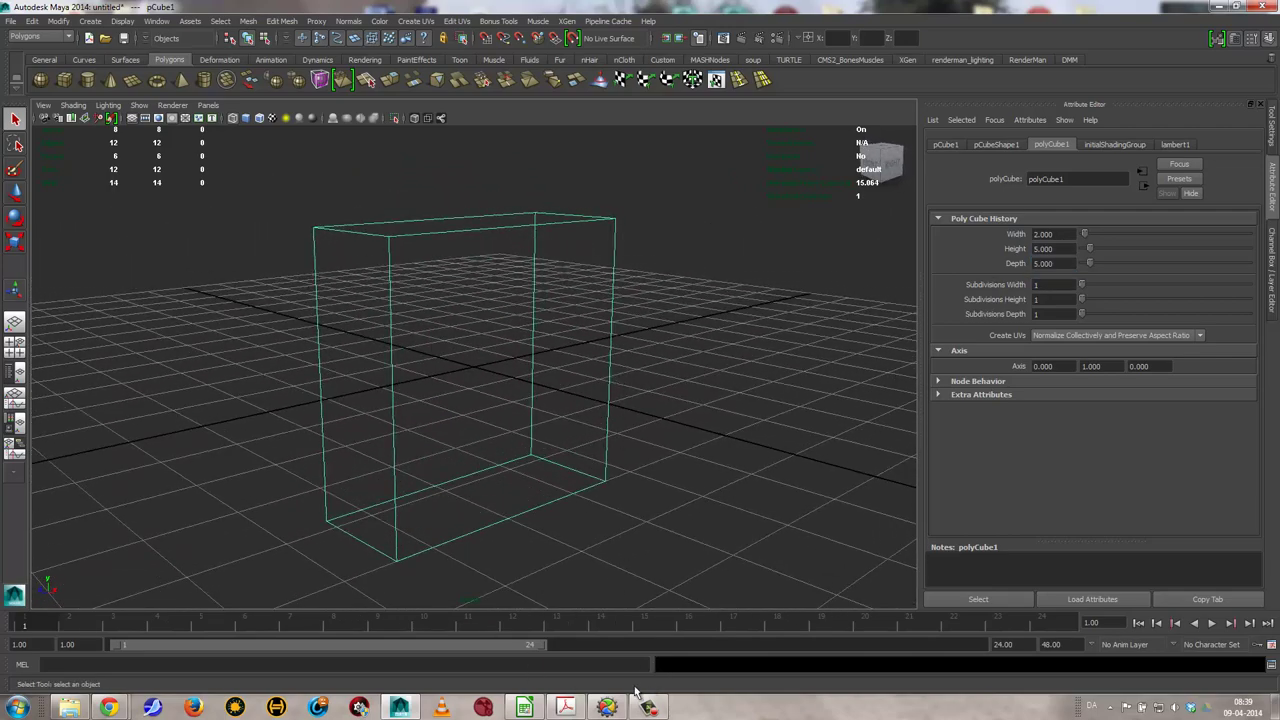
Compare the box against the perfume3.jpg reference photo, then return to the Maya scene
{"action": "left_click", "coordinate": [69, 707]}
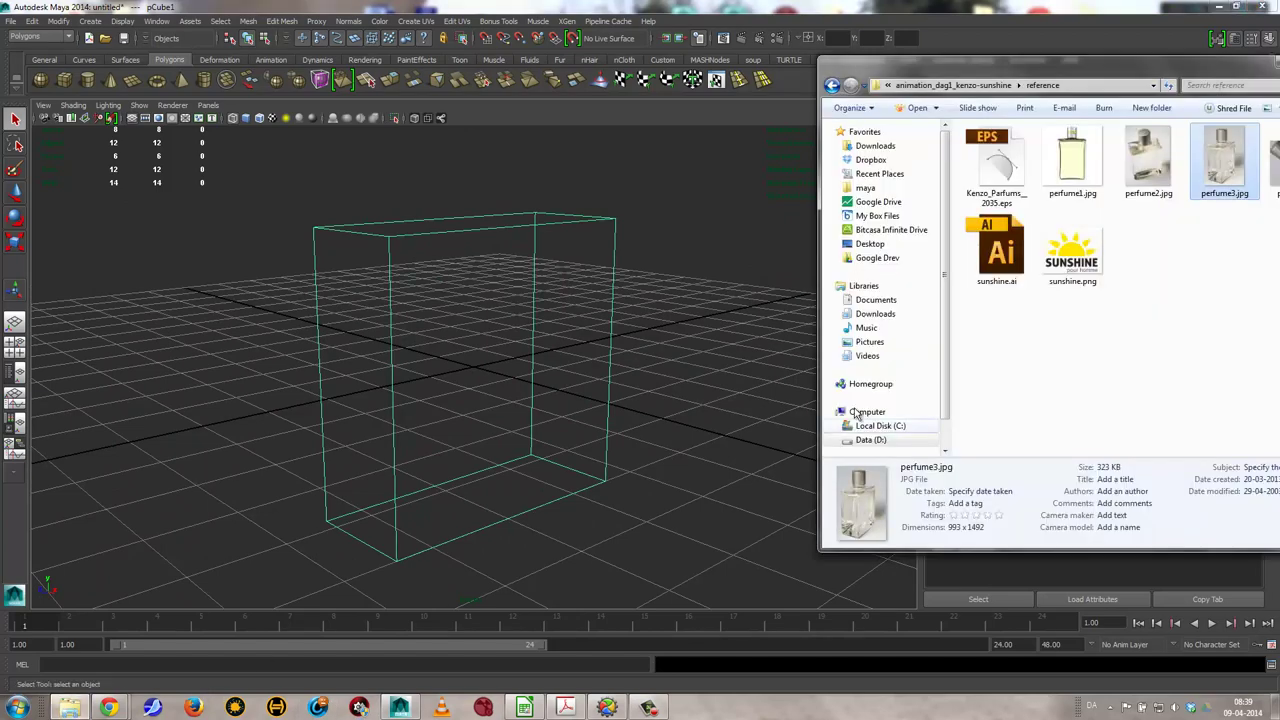
{"action": "left_click_drag", "start_coordinate": [1082, 72], "coordinate": [972, 74]}
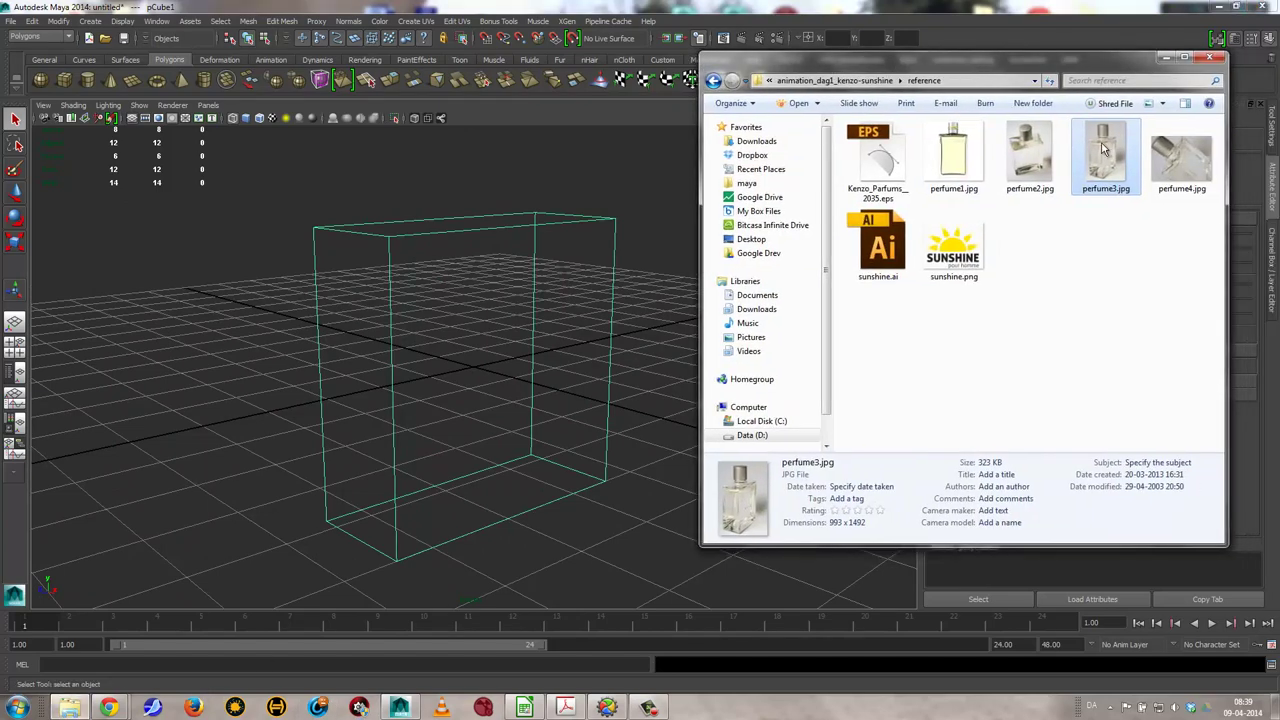
{"action": "double_click", "coordinate": [1103, 152]}
{"action": "left_click_drag", "start_coordinate": [460, 63], "coordinate": [753, 40]}
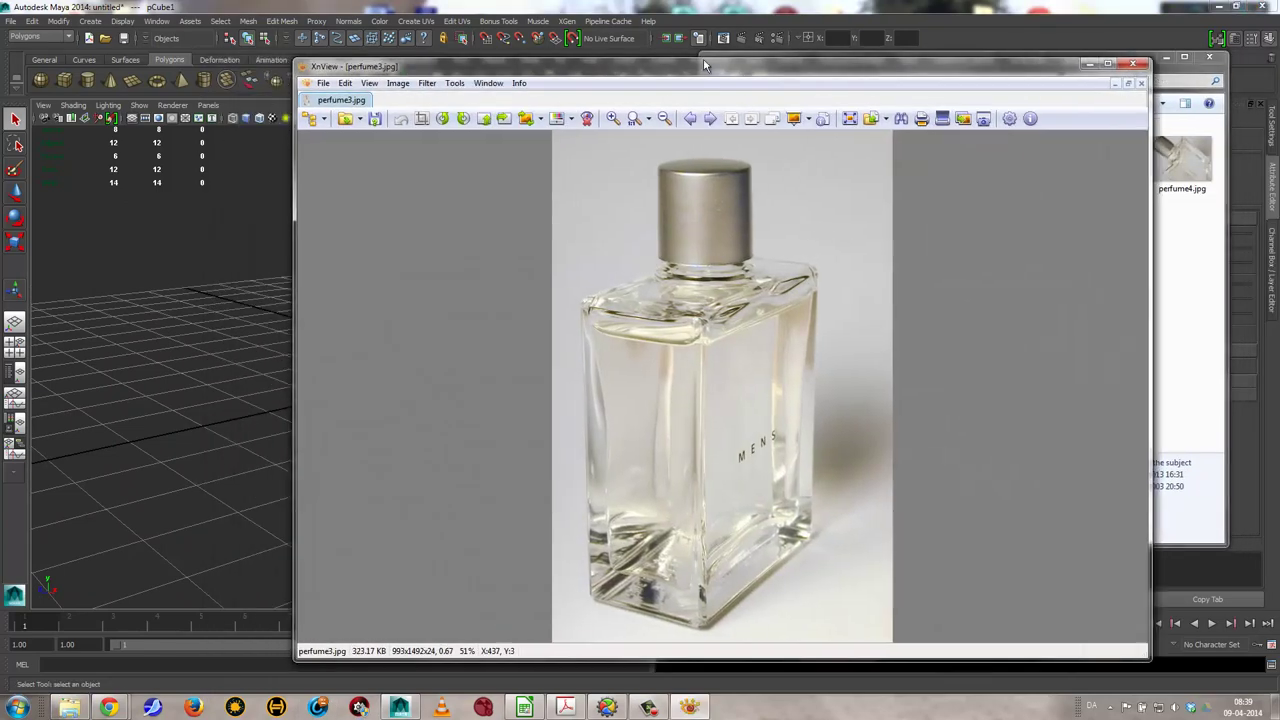
{"action": "left_click", "coordinate": [455, 314]}
{"action": "left_click_drag", "start_coordinate": [455, 314], "coordinate": [460, 316], "text": "alt"}
{"action": "left_click", "coordinate": [69, 707]}
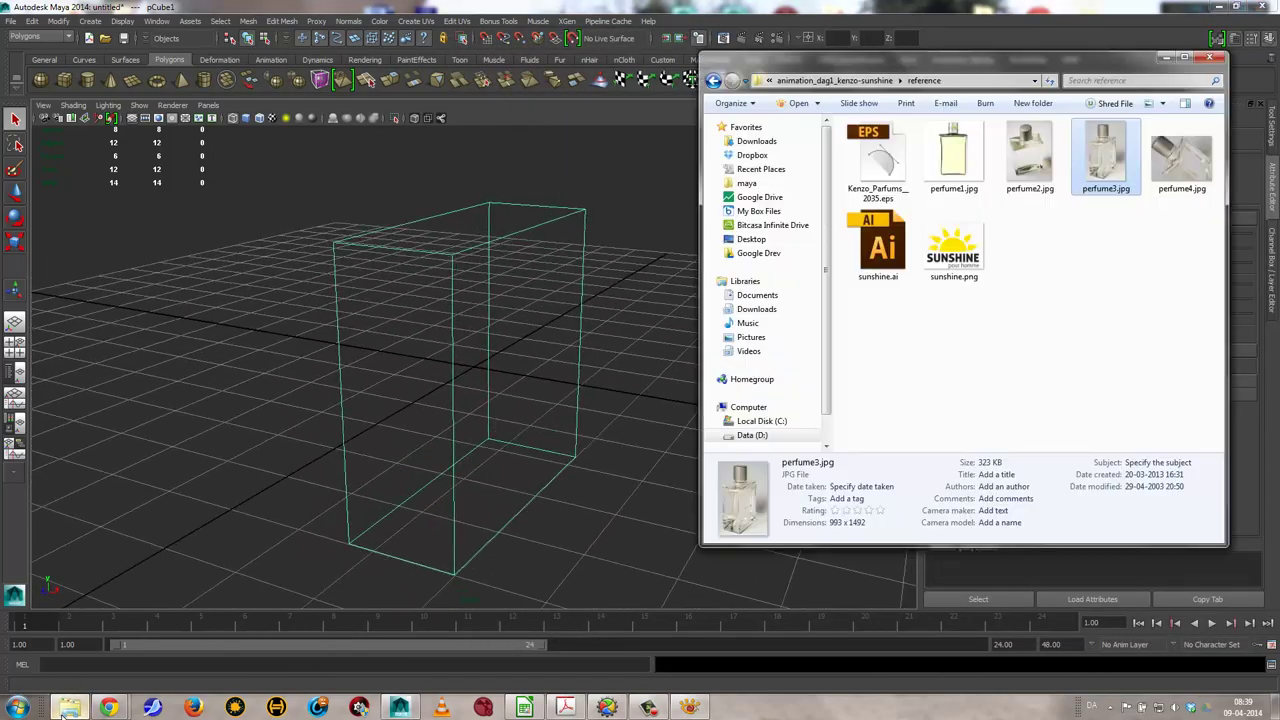
{"action": "left_click", "coordinate": [690, 707]}
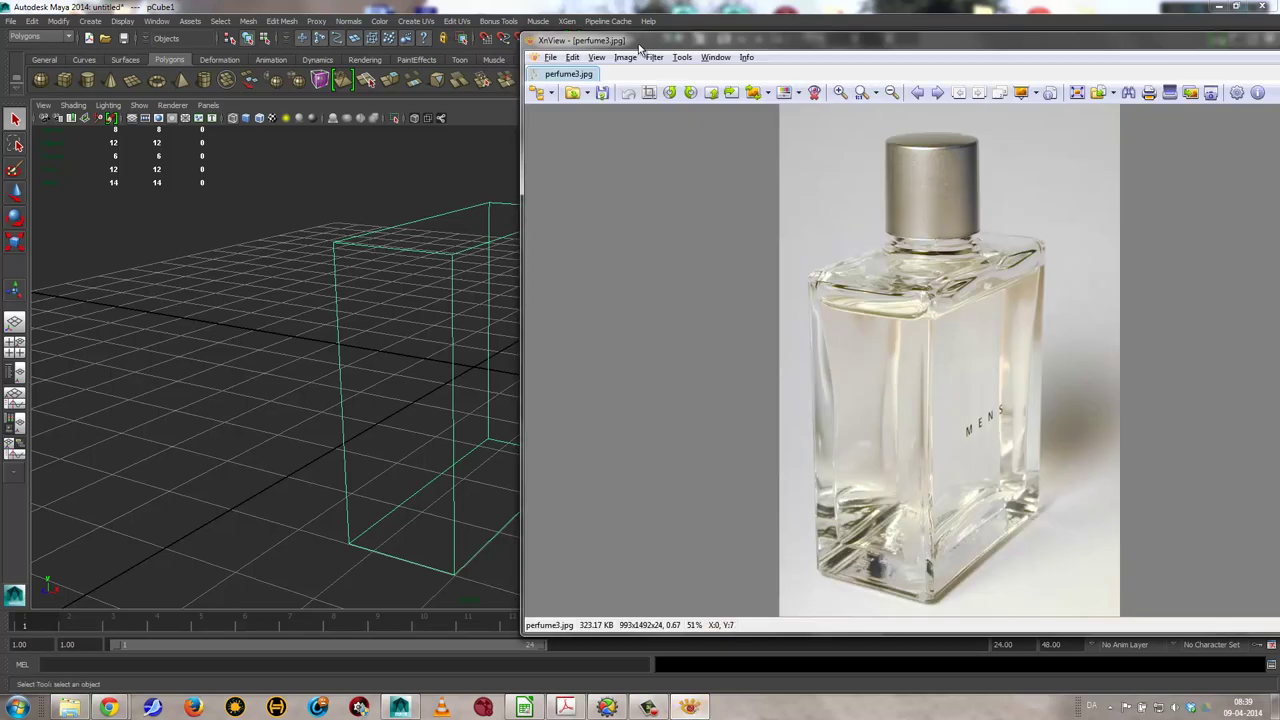
{"action": "key", "text": "Escape"}
{"action": "left_click", "coordinate": [474, 286]}
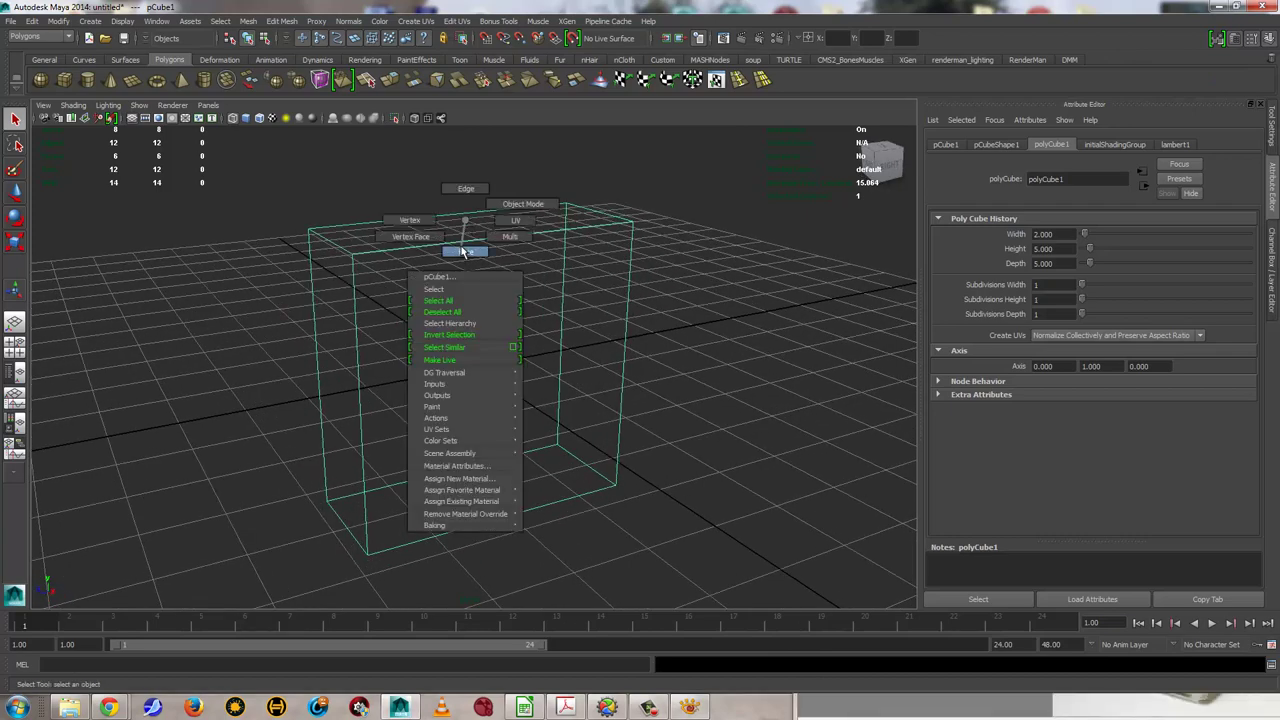
{"action": "right_click_drag", "start_coordinate": [465, 225], "coordinate": [461, 250]}
{"action": "left_click", "coordinate": [459, 232]}
{"action": "key", "text": "w"}
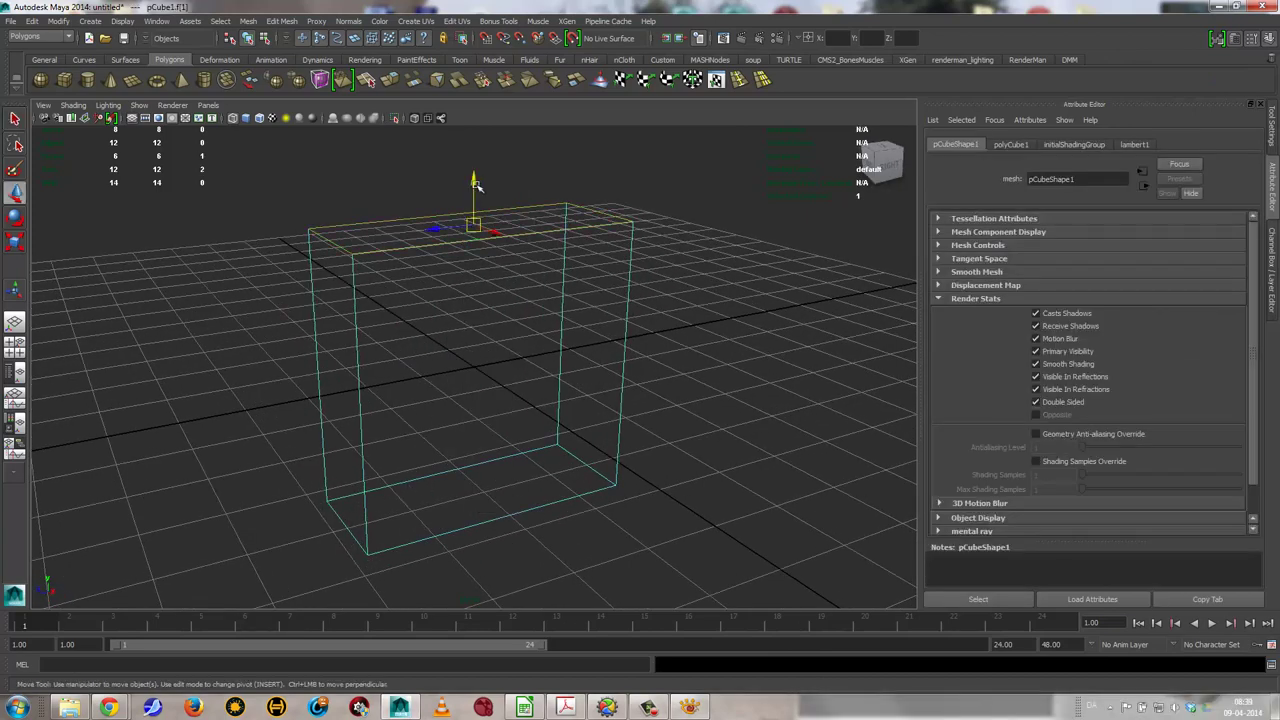
{"action": "mouse_move", "coordinate": [557, 314]}
{"action": "left_mouse_down", "text": "alt"}
{"action": "mouse_move", "coordinate": [520, 294]}
{"action": "mouse_move", "coordinate": [628, 308]}
{"action": "left_mouse_up", "text": "alt"}
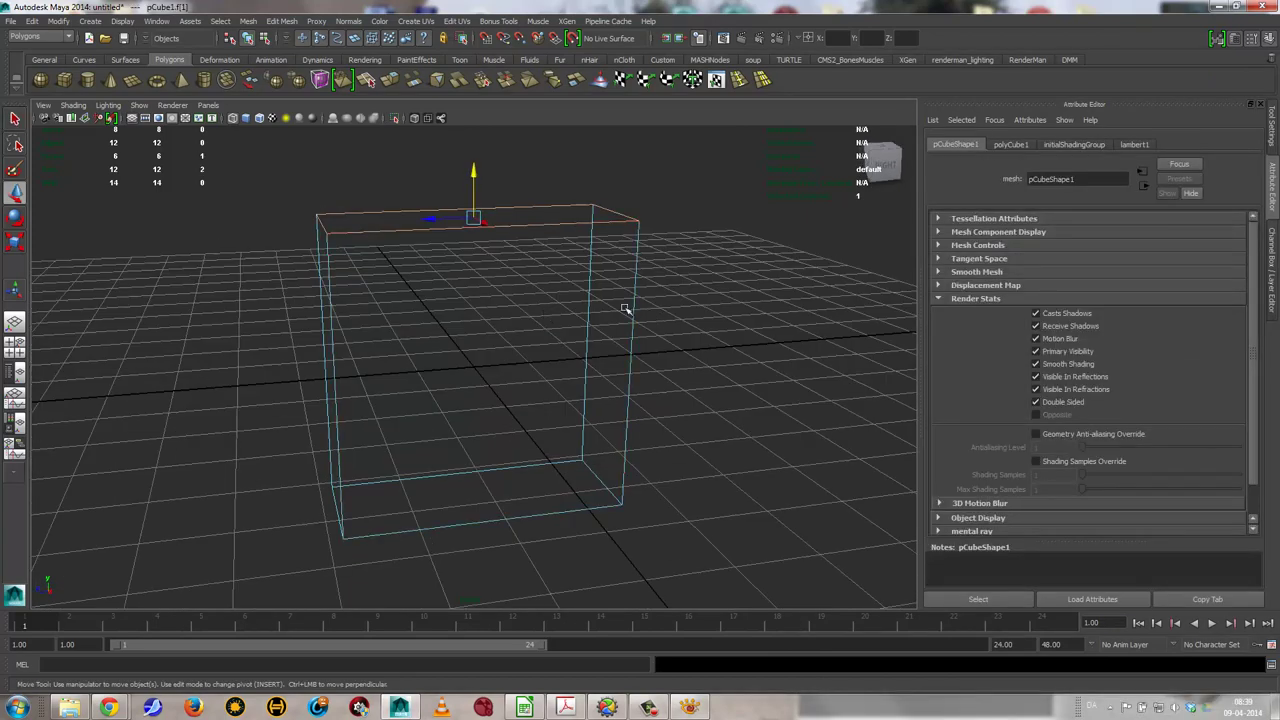
{"action": "key", "text": "ctrl+z"}
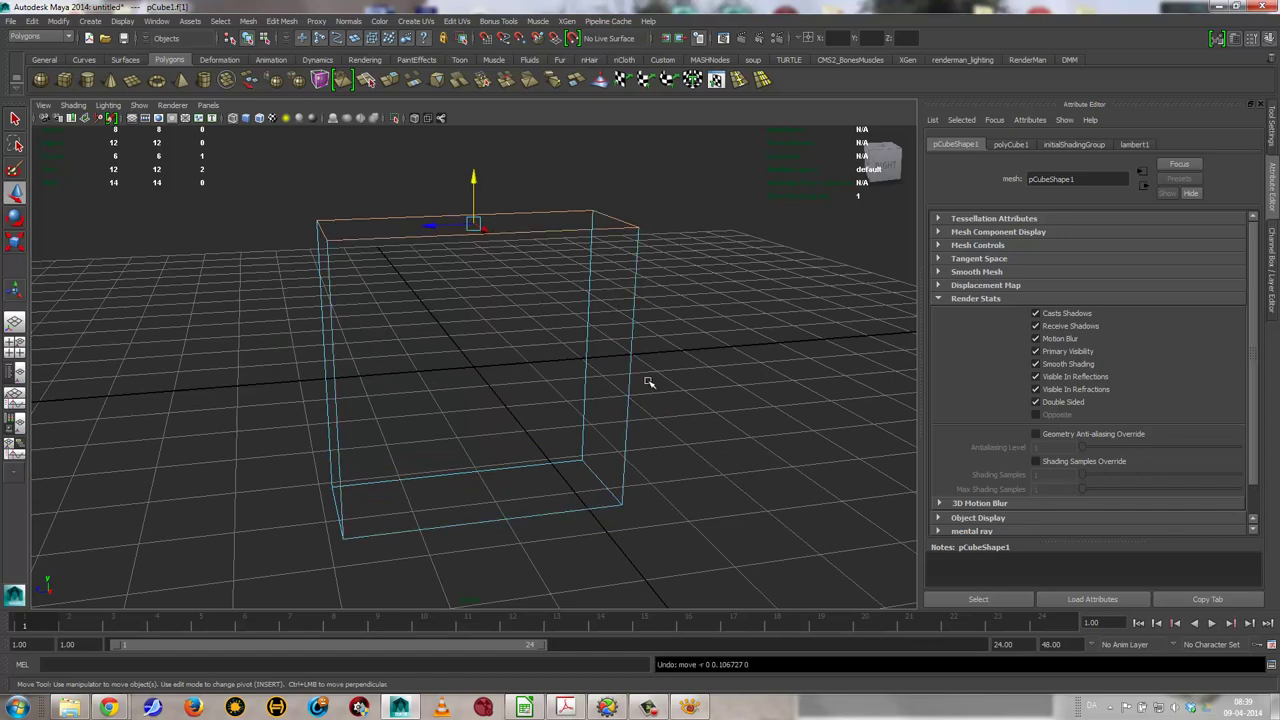
{"action": "right_click_drag", "start_coordinate": [634, 257], "coordinate": [684, 236]}
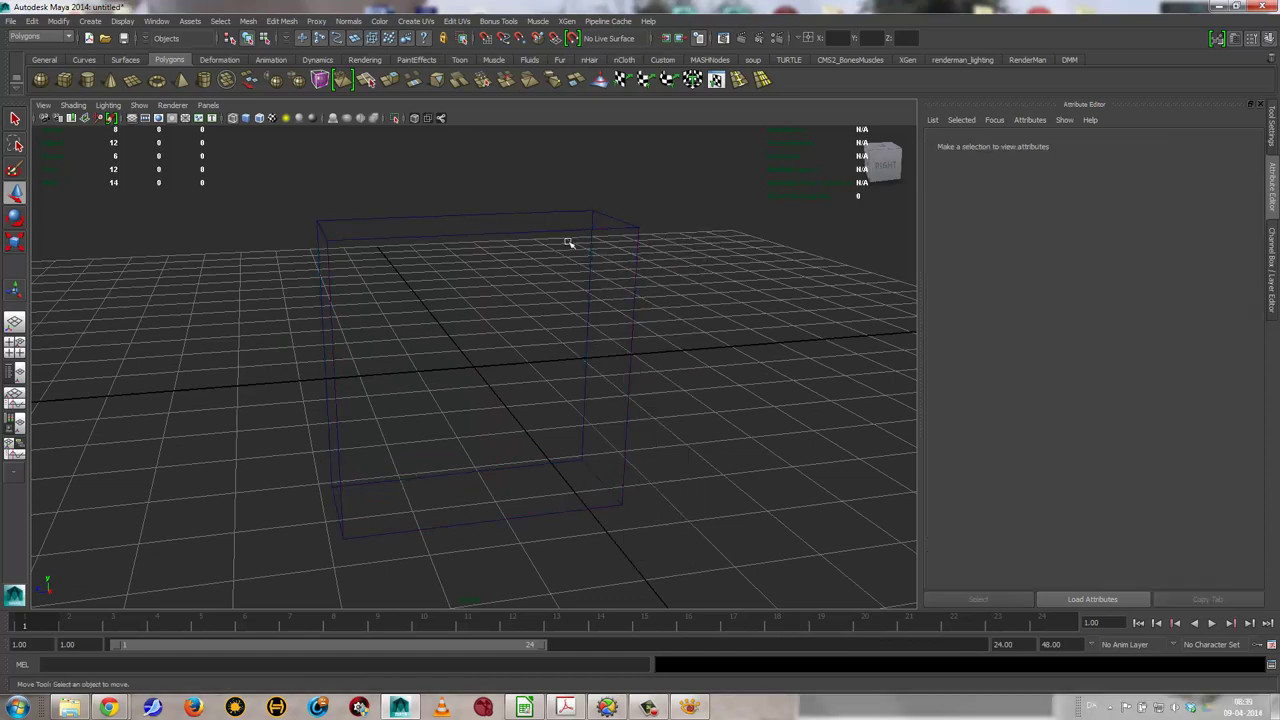
{"action": "left_click_drag", "start_coordinate": [569, 243], "coordinate": [712, 343]}
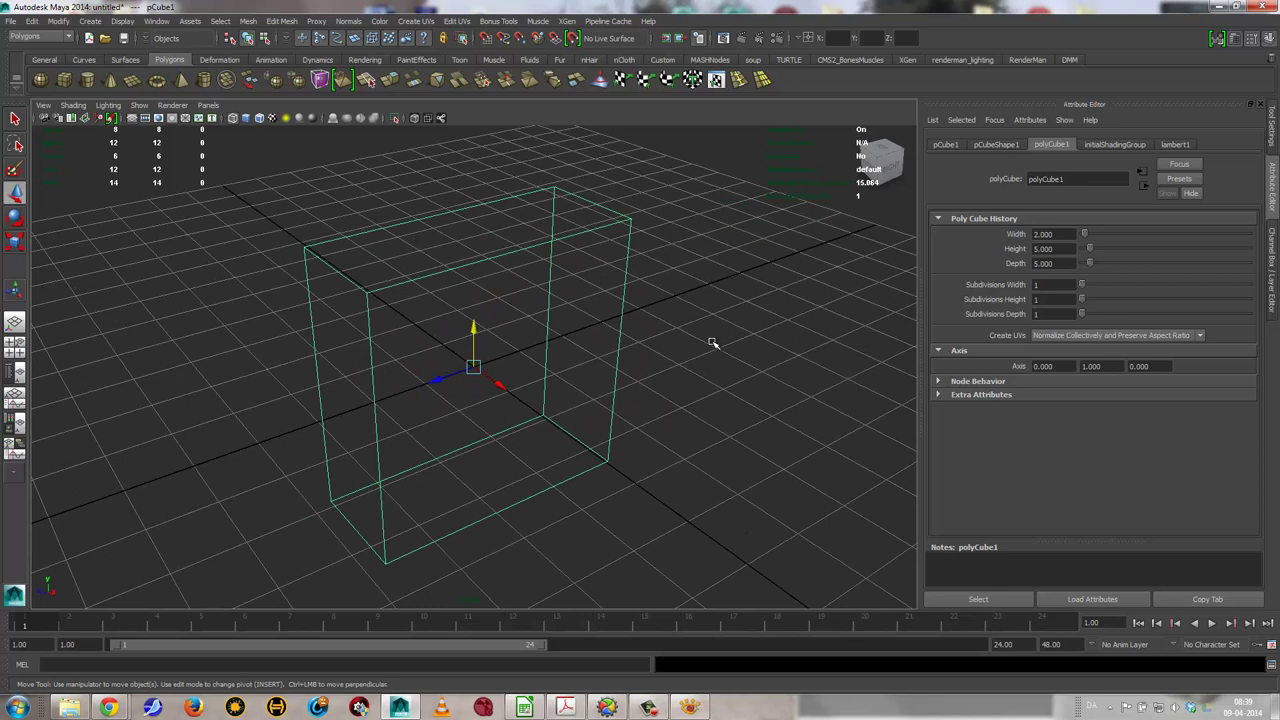
Display the box shaded with smooth mesh preview
{"action": "key", "text": "3"}
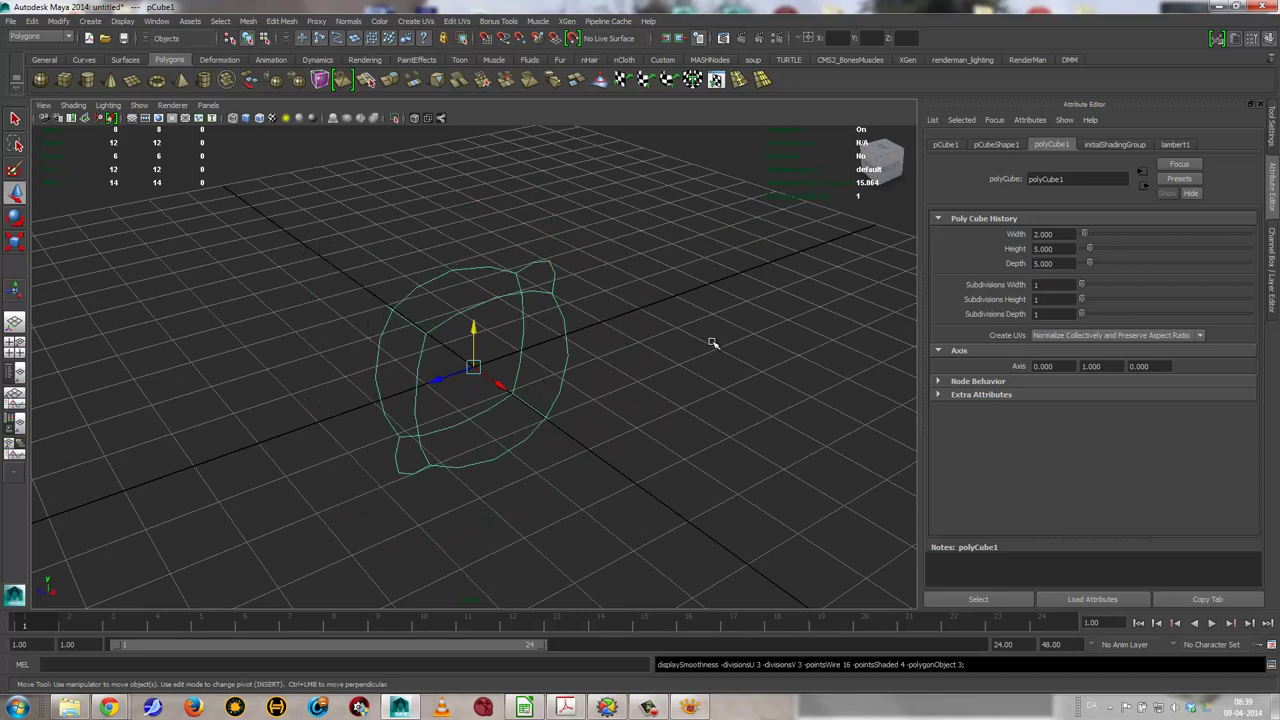
{"action": "key", "text": "5"}
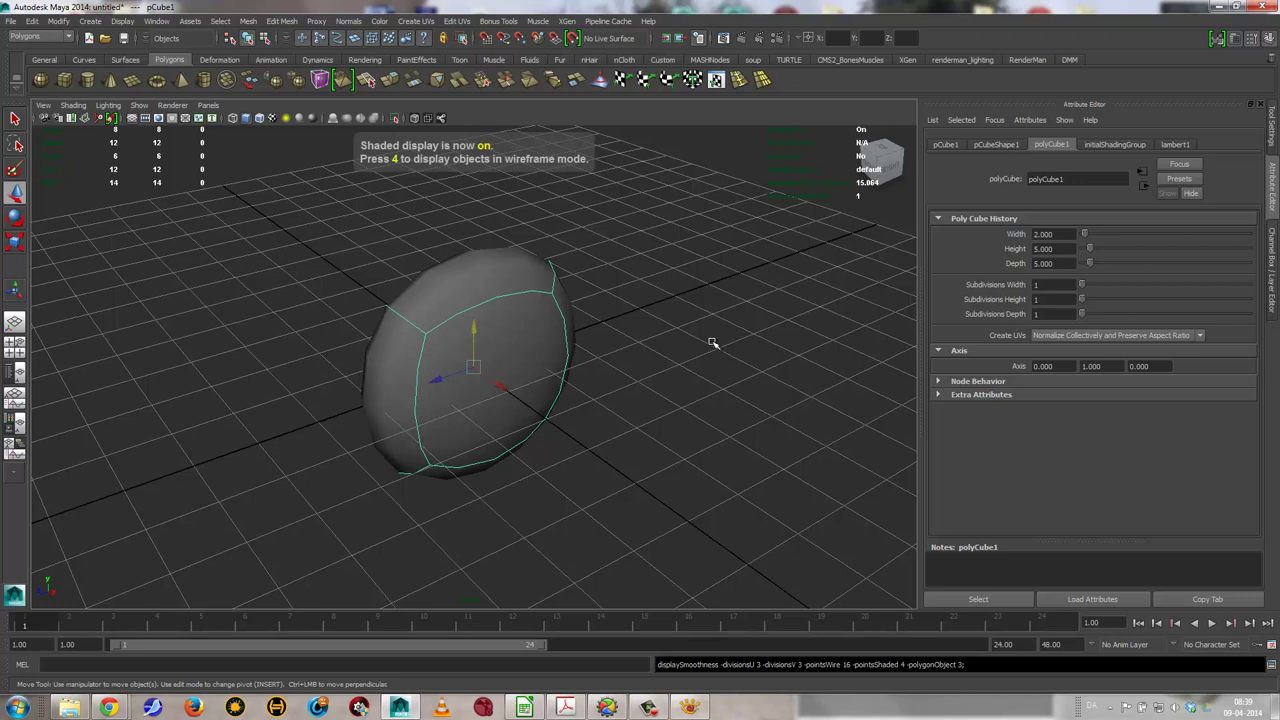
{"action": "key", "text": "Page_Down"}
{"action": "key", "text": "Page_Up"}
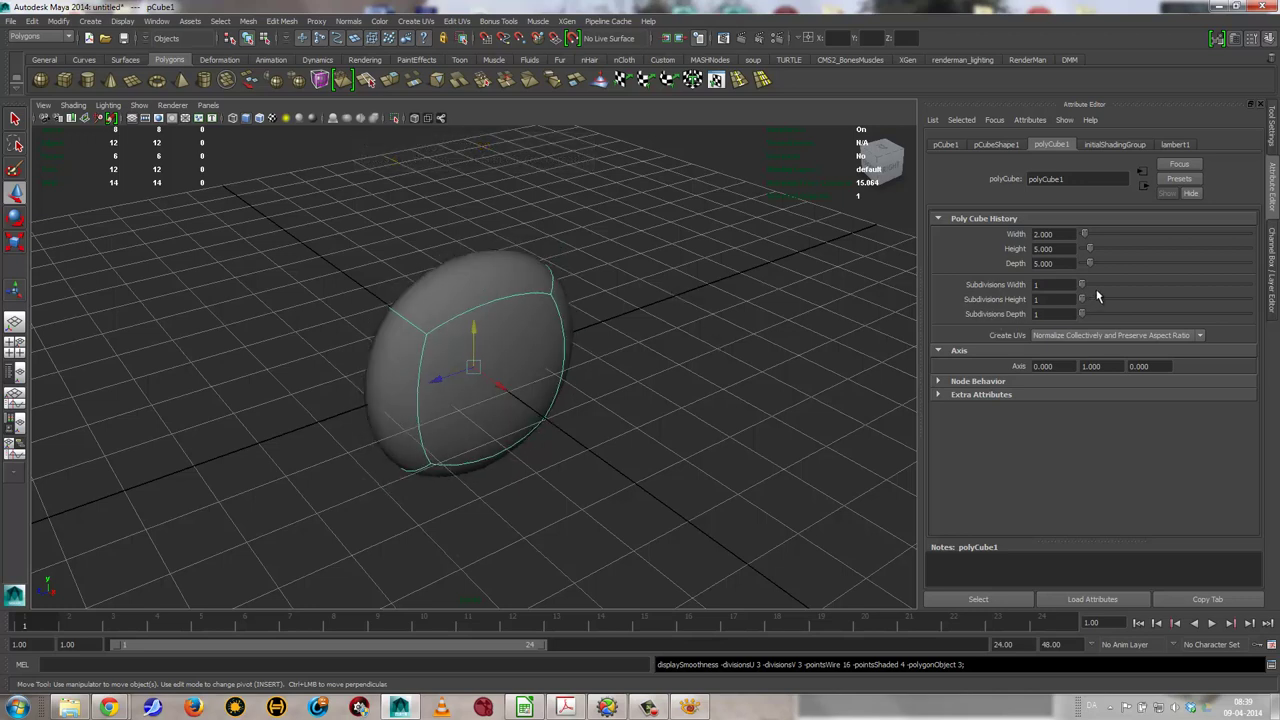
Set polyCube1 subdivisions to 4 width, 10 height and 10 depth
{"action": "left_click_drag", "start_coordinate": [1084, 289], "coordinate": [1097, 303]}
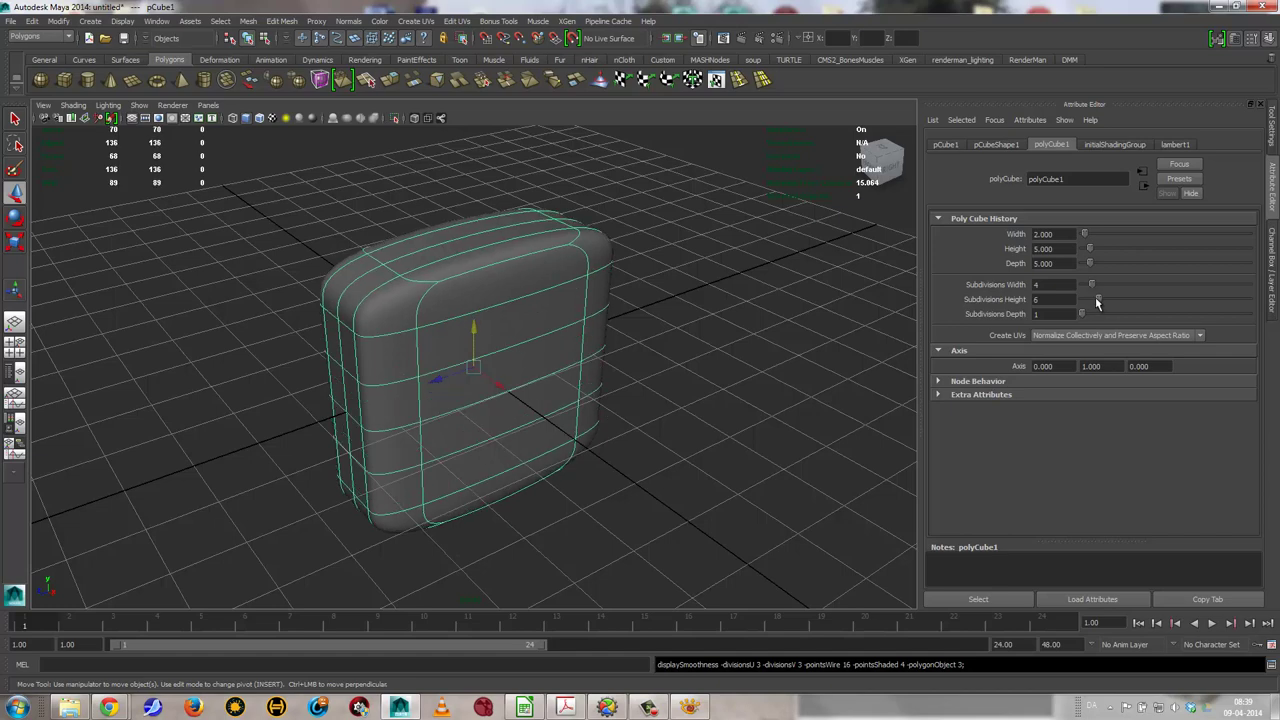
{"action": "left_click_drag", "start_coordinate": [1097, 303], "coordinate": [1112, 313]}
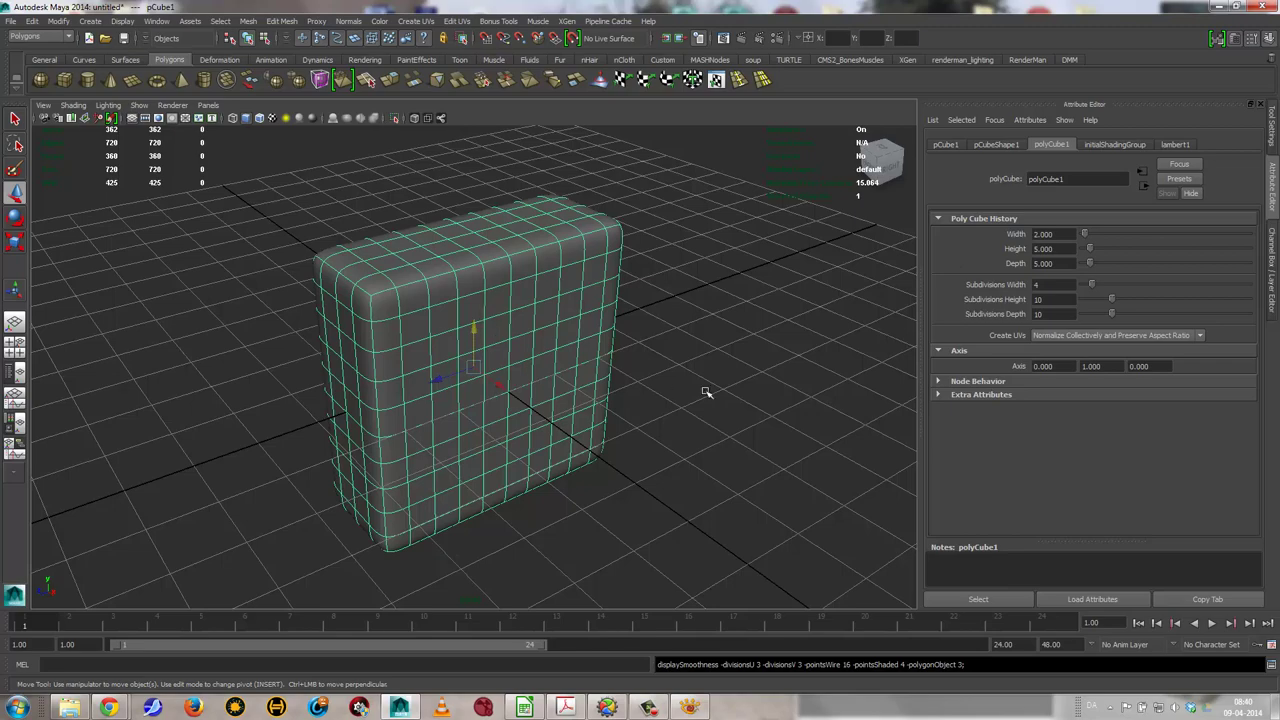
{"action": "mouse_move", "coordinate": [651, 357]}
{"action": "left_mouse_down", "text": "alt"}
{"action": "mouse_move", "coordinate": [711, 351]}
{"action": "mouse_move", "coordinate": [534, 369]}
{"action": "mouse_move", "coordinate": [563, 323]}
{"action": "left_mouse_up", "text": "alt"}
{"action": "scroll", "coordinate": [556, 352], "scroll_direction": "up", "scroll_amount": 3}
{"action": "scroll", "coordinate": [443, 374], "scroll_direction": "down", "scroll_amount": 5}
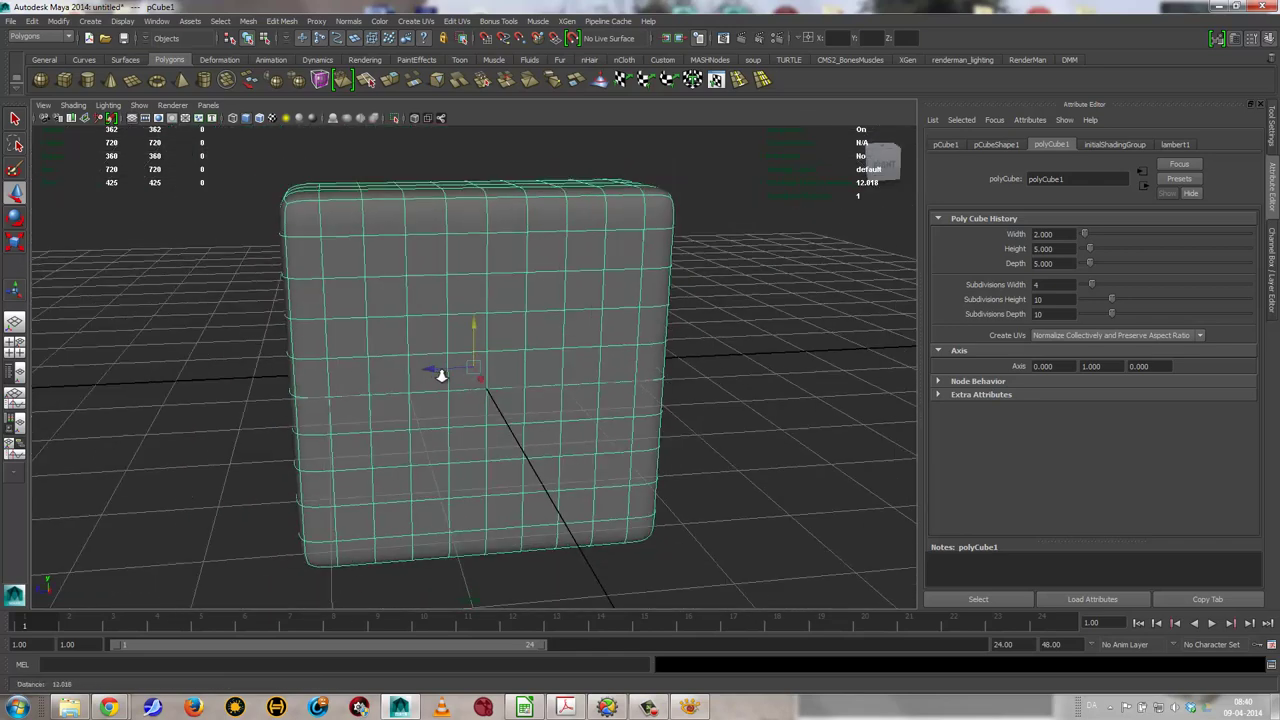
{"action": "mouse_move", "coordinate": [443, 374]}
{"action": "left_mouse_down", "text": "alt"}
{"action": "mouse_move", "coordinate": [594, 423]}
{"action": "mouse_move", "coordinate": [455, 353]}
{"action": "left_mouse_up", "text": "alt"}
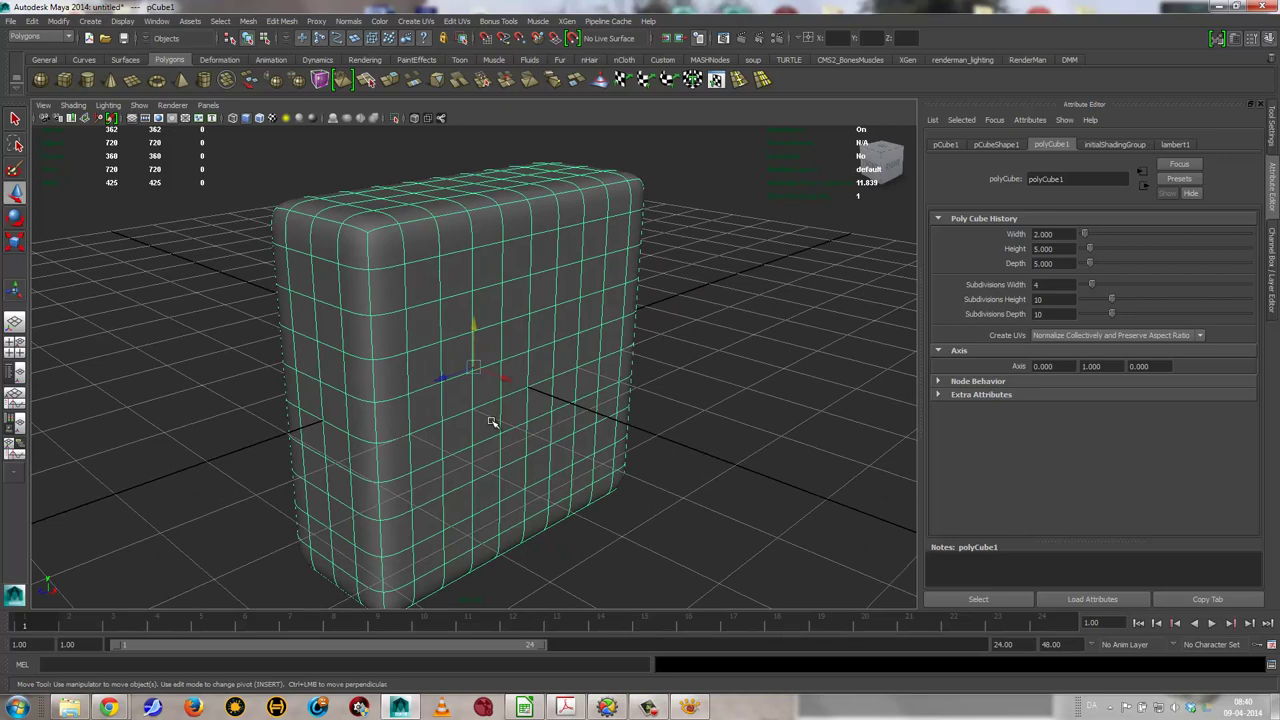
{"action": "mouse_move", "coordinate": [491, 421]}
{"action": "left_mouse_down", "text": "alt"}
{"action": "mouse_move", "coordinate": [471, 354]}
{"action": "mouse_move", "coordinate": [491, 371]}
{"action": "mouse_move", "coordinate": [531, 294]}
{"action": "mouse_move", "coordinate": [434, 342]}
{"action": "left_mouse_up", "text": "alt"}
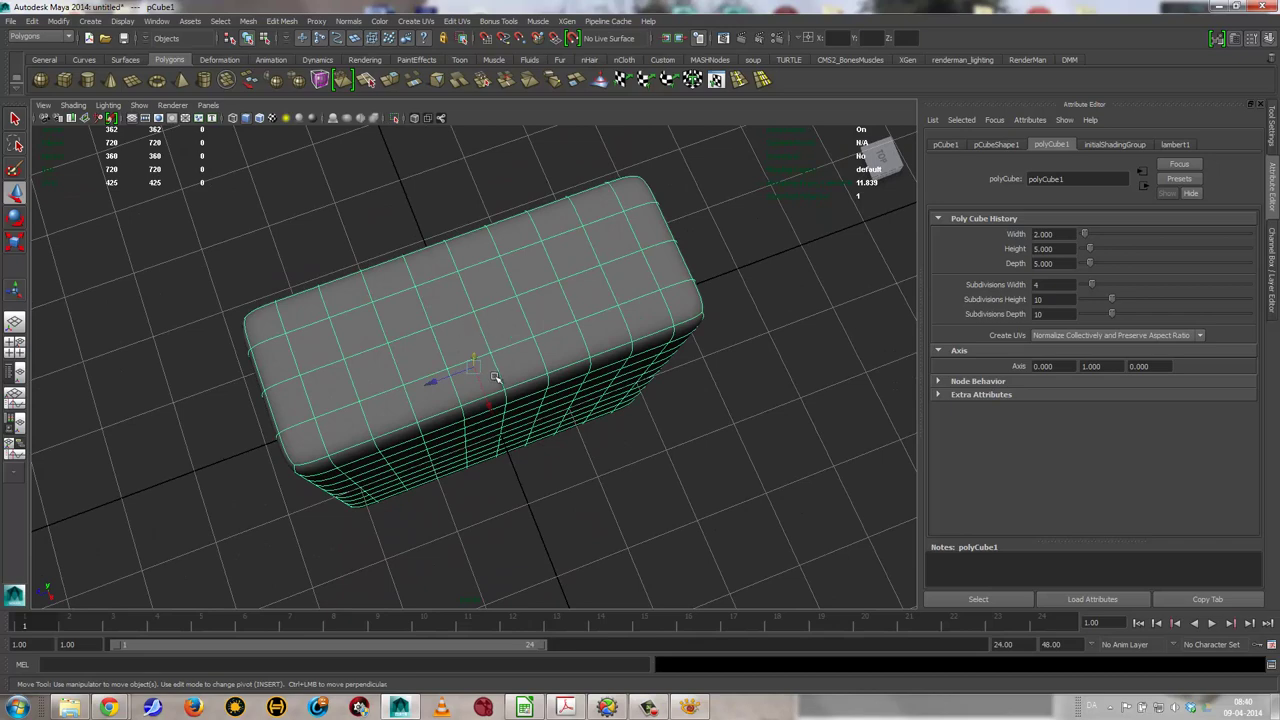
{"action": "mouse_move", "coordinate": [497, 374]}
{"action": "left_mouse_down", "text": "alt"}
{"action": "mouse_move", "coordinate": [481, 369]}
{"action": "mouse_move", "coordinate": [486, 314]}
{"action": "left_mouse_up", "text": "alt"}
{"action": "right_click_drag", "start_coordinate": [486, 320], "coordinate": [479, 287]}
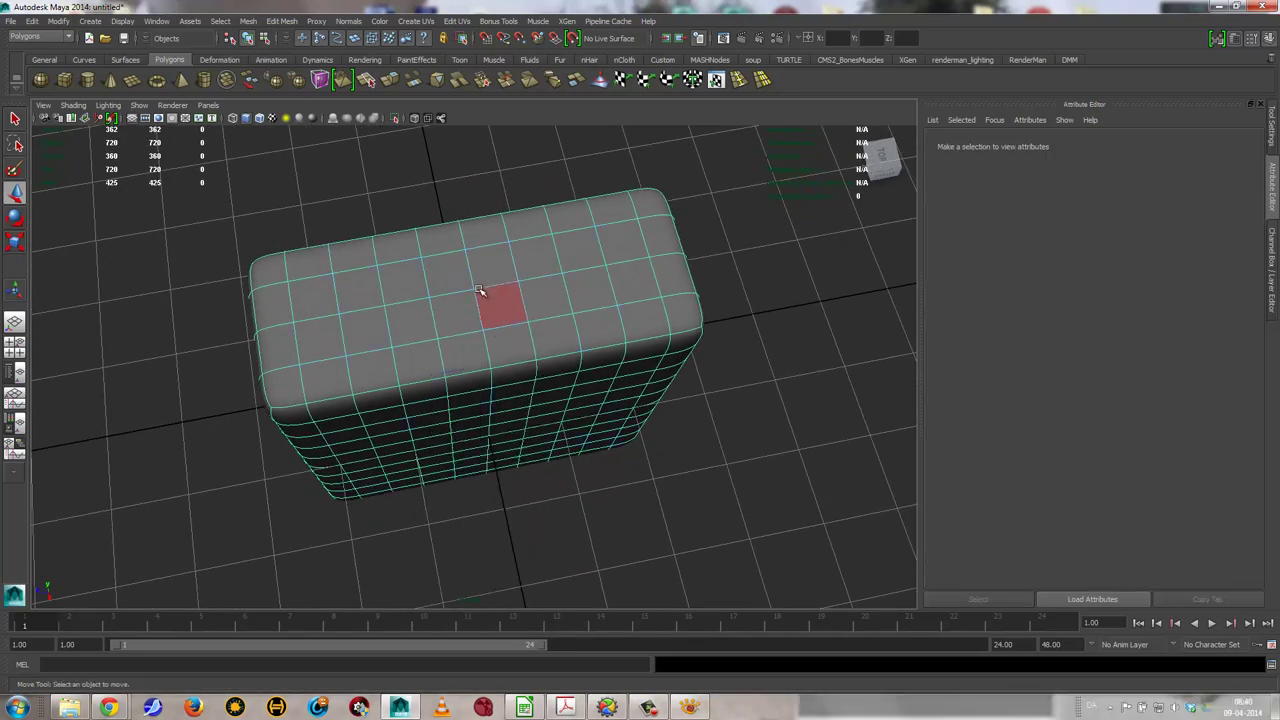
Chamfer a vertex near the centre of the box top with Chamfer Vertex
{"action": "right_click_drag", "start_coordinate": [475, 299], "coordinate": [420, 300]}
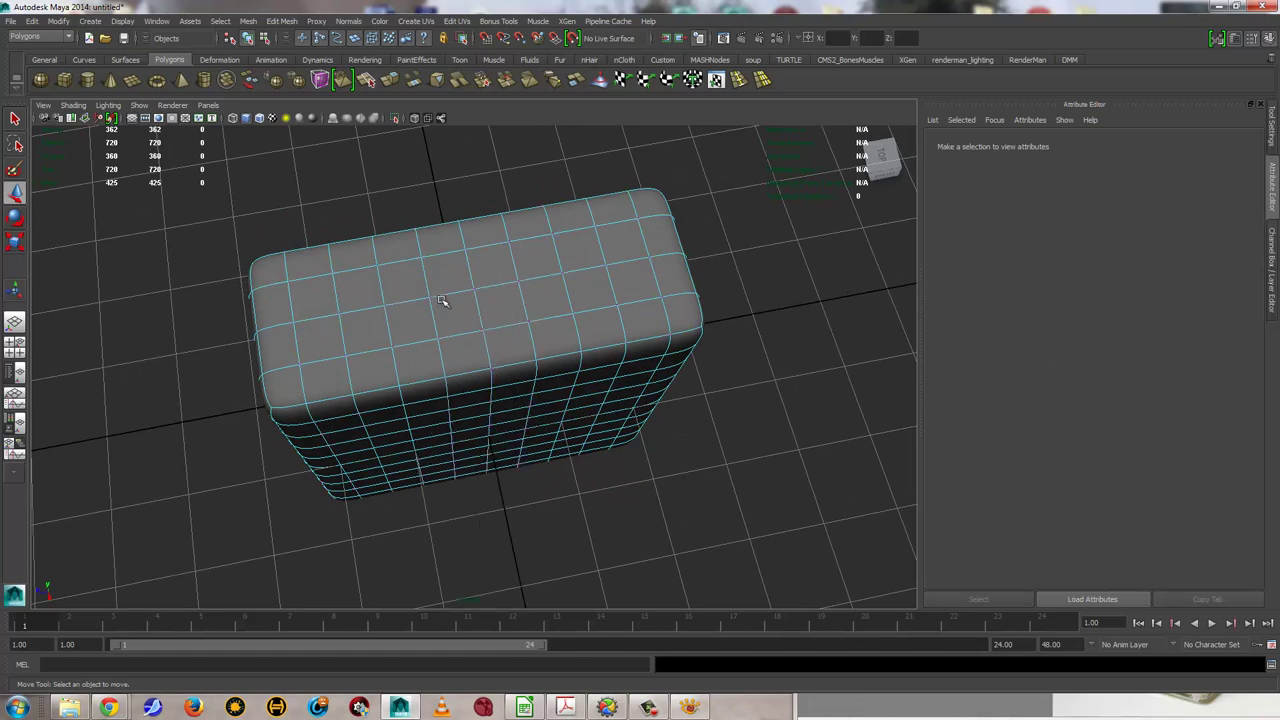
{"action": "left_click", "coordinate": [475, 290]}
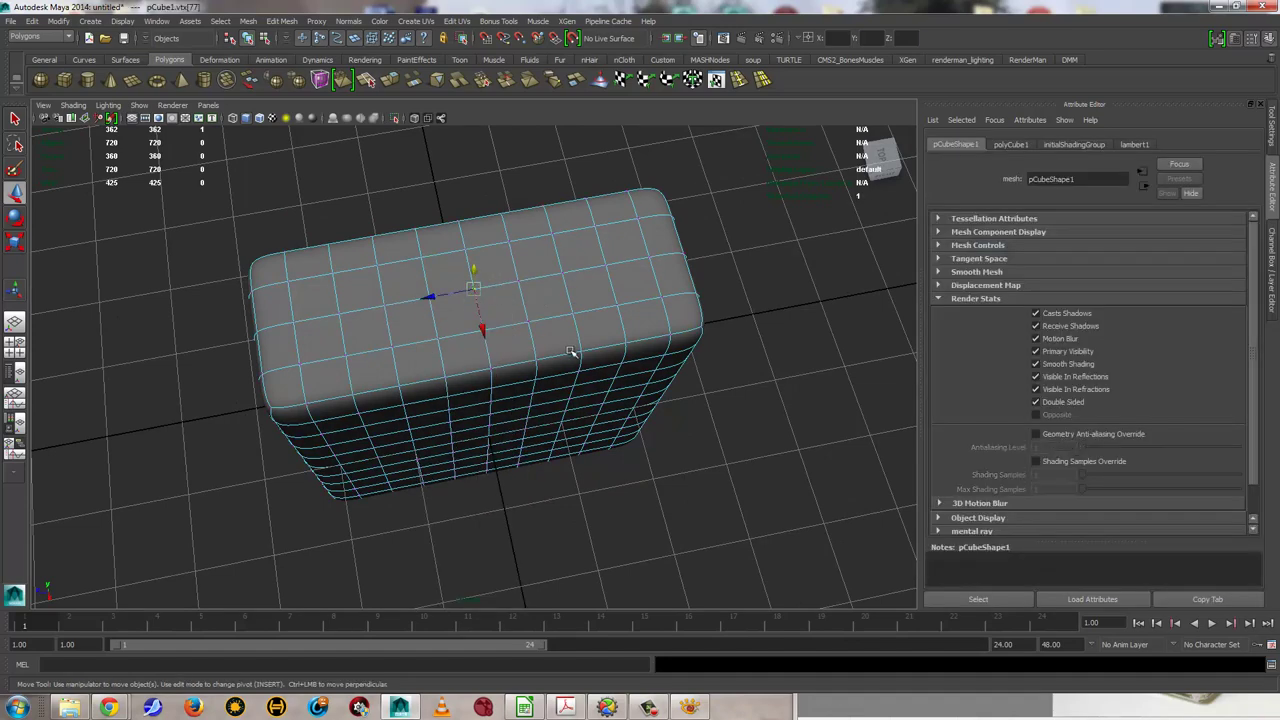
{"action": "left_click", "coordinate": [282, 21]}
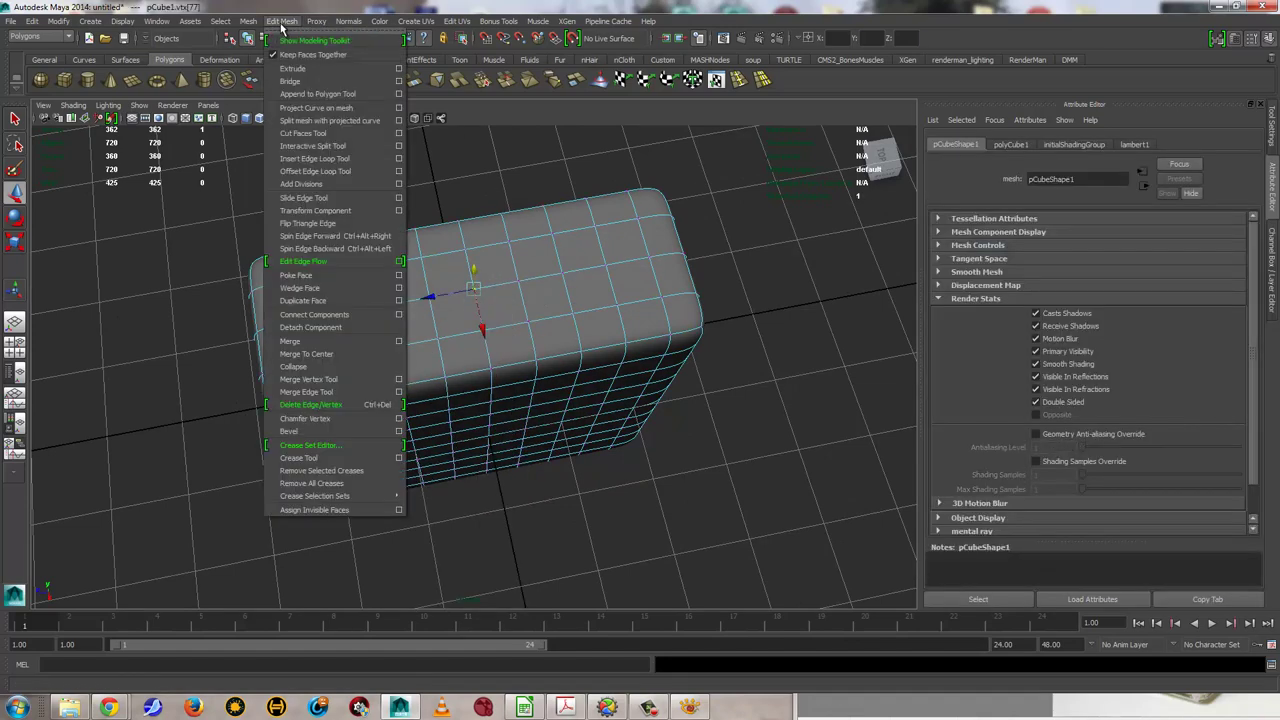
{"action": "left_click", "coordinate": [305, 418]}
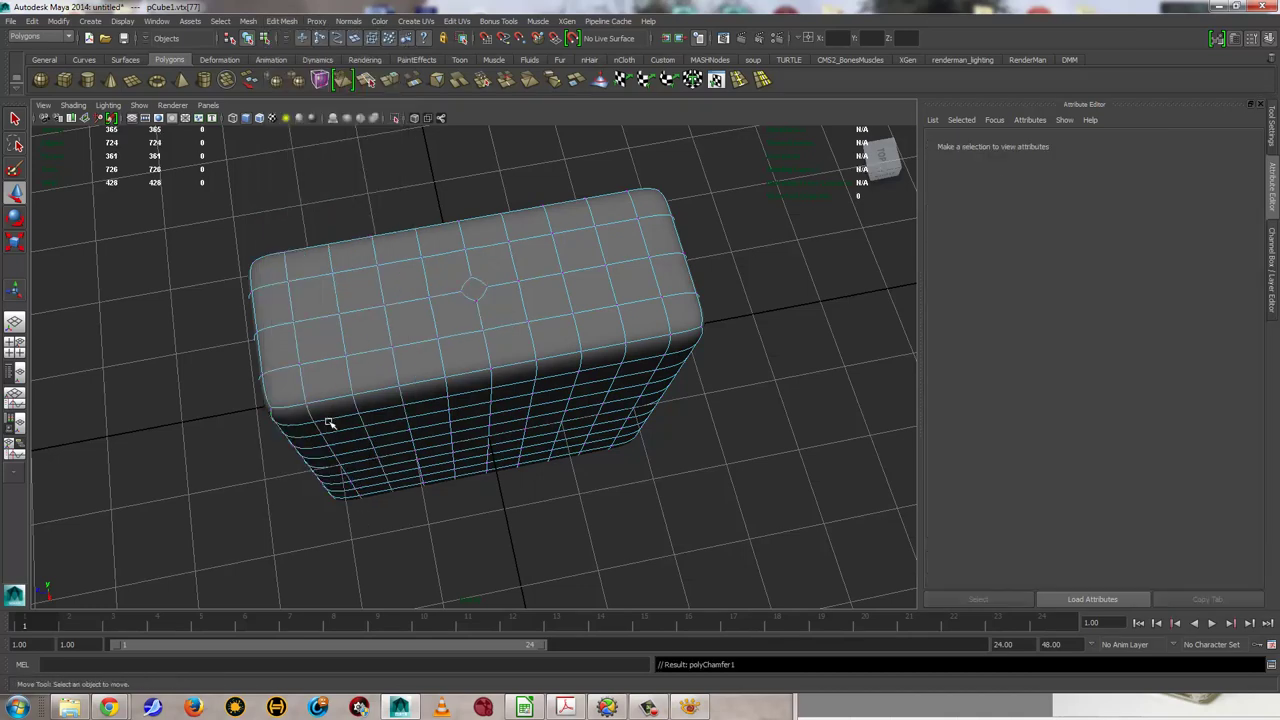
{"action": "mouse_move", "coordinate": [510, 383]}
{"action": "left_mouse_down", "text": "alt"}
{"action": "mouse_move", "coordinate": [560, 370]}
{"action": "mouse_move", "coordinate": [511, 354]}
{"action": "mouse_move", "coordinate": [528, 343]}
{"action": "mouse_move", "coordinate": [518, 335]}
{"action": "left_mouse_up", "text": "alt"}
{"action": "scroll", "coordinate": [637, 349], "scroll_direction": "up", "scroll_amount": 5}
{"action": "scroll", "coordinate": [480, 309], "scroll_direction": "up", "scroll_amount": 3}
{"action": "right_click_drag", "start_coordinate": [517, 335], "coordinate": [576, 308]}
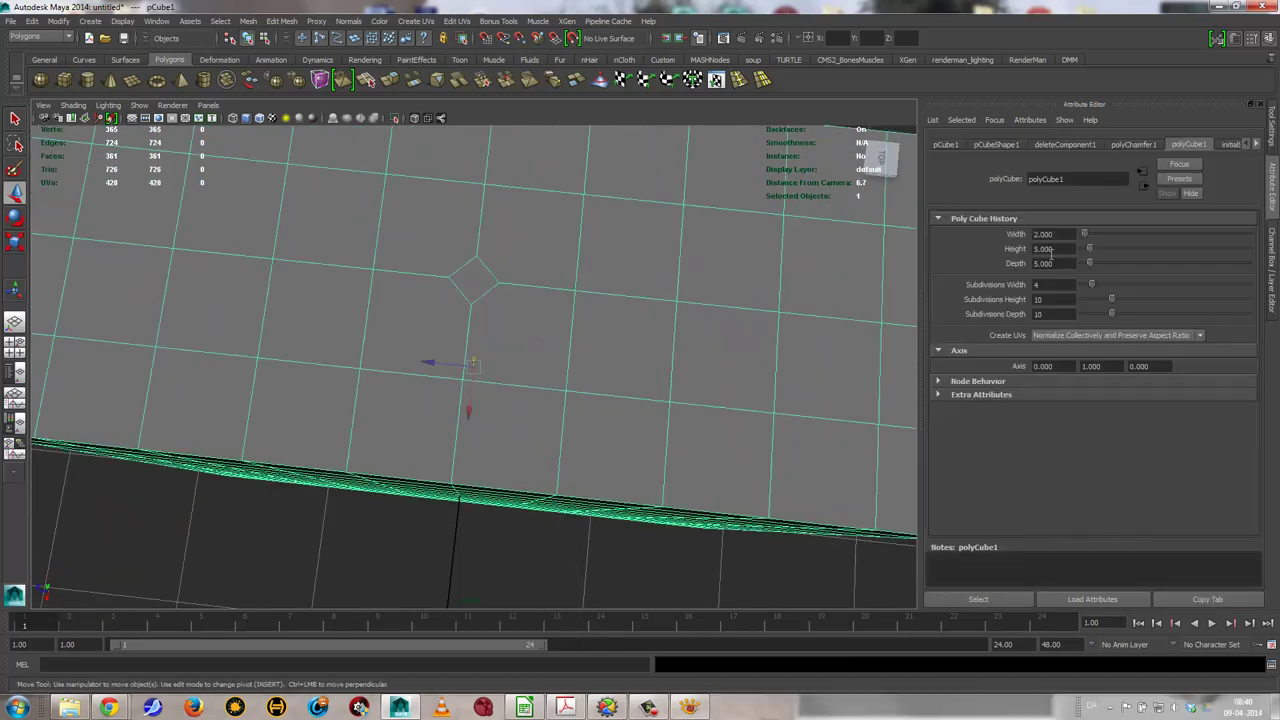
Set the polyChamfer1 width to 0.800
{"action": "left_click", "coordinate": [1133, 144]}
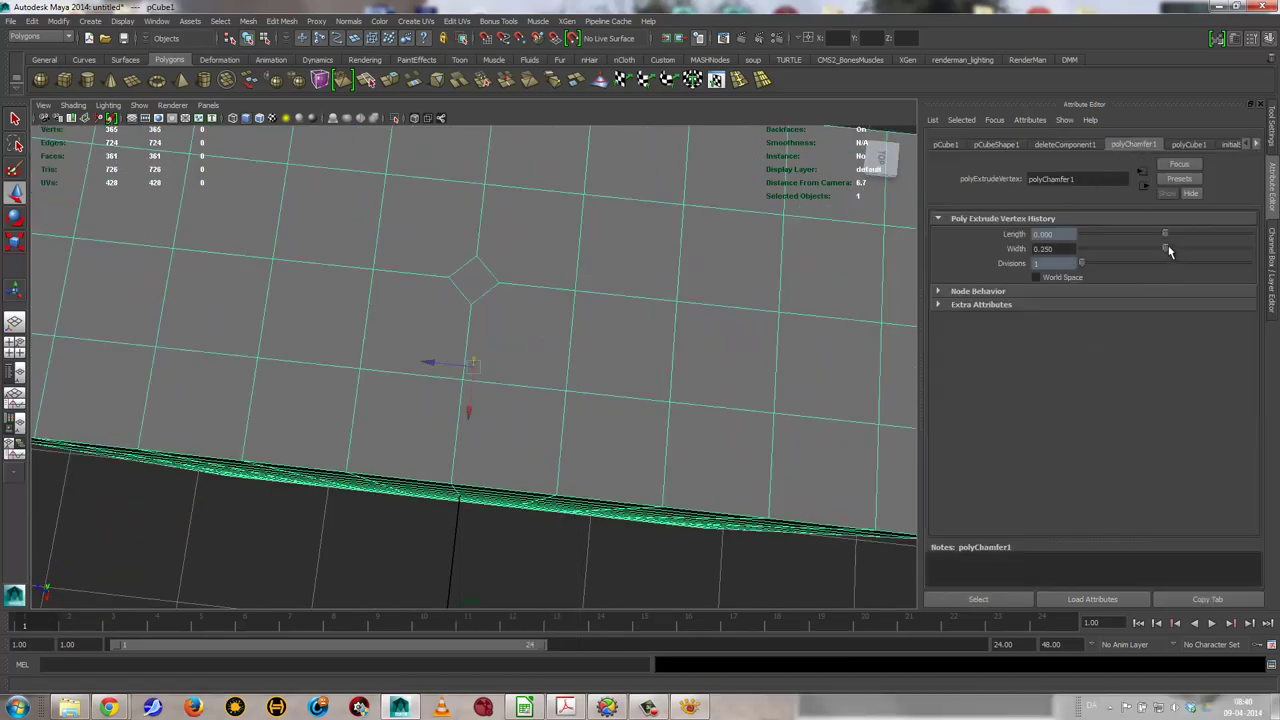
{"action": "left_click_drag", "start_coordinate": [1166, 249], "coordinate": [1250, 249]}
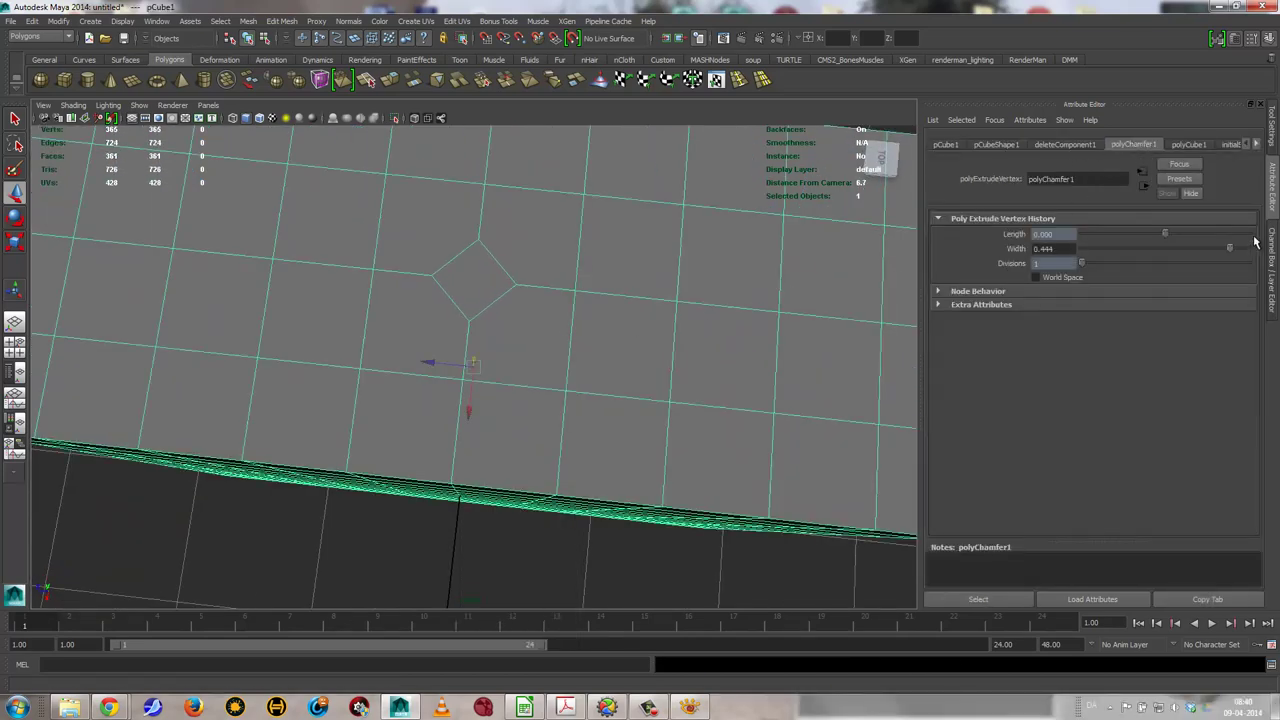
{"action": "double_click", "coordinate": [1050, 251]}
{"action": "key", "text": "Tab"}
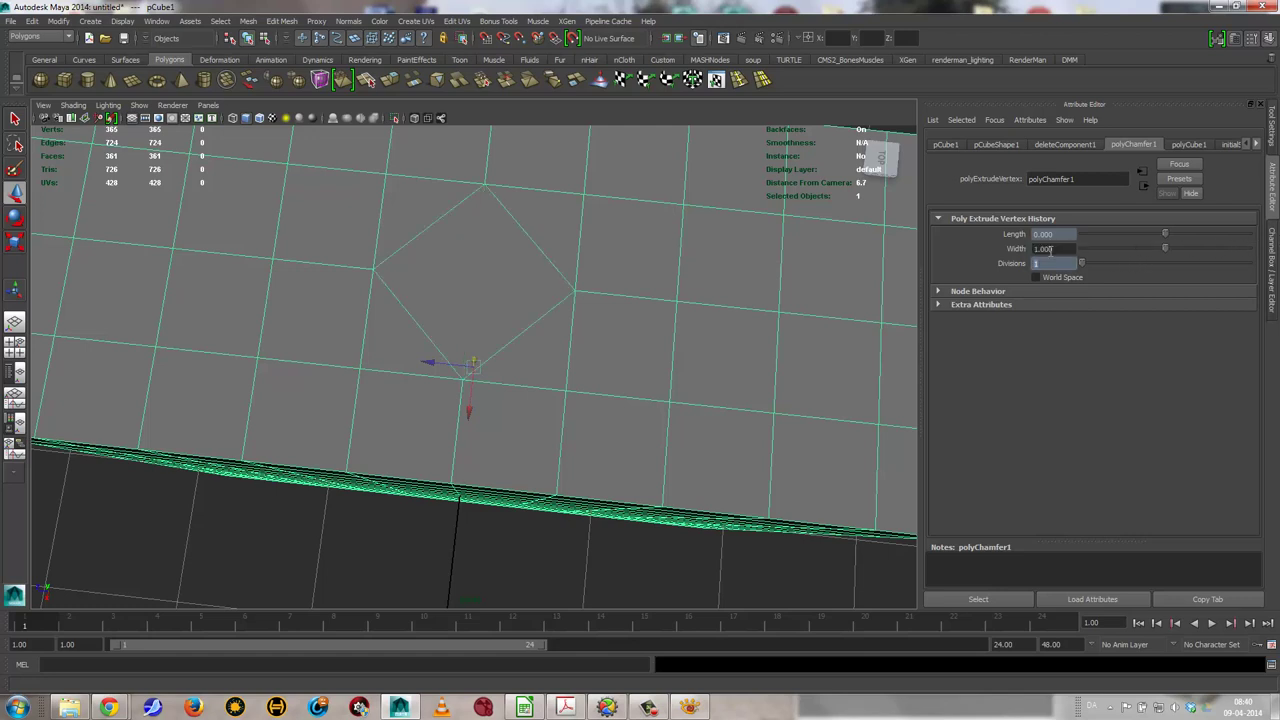
{"action": "double_click", "coordinate": [1049, 250]}
{"action": "type", "text": "8"}
{"action": "key", "text": "Return"}
{"action": "mouse_move", "coordinate": [634, 371]}
{"action": "left_mouse_down", "text": "alt"}
{"action": "mouse_move", "coordinate": [680, 349]}
{"action": "mouse_move", "coordinate": [614, 374]}
{"action": "left_mouse_up", "text": "alt"}
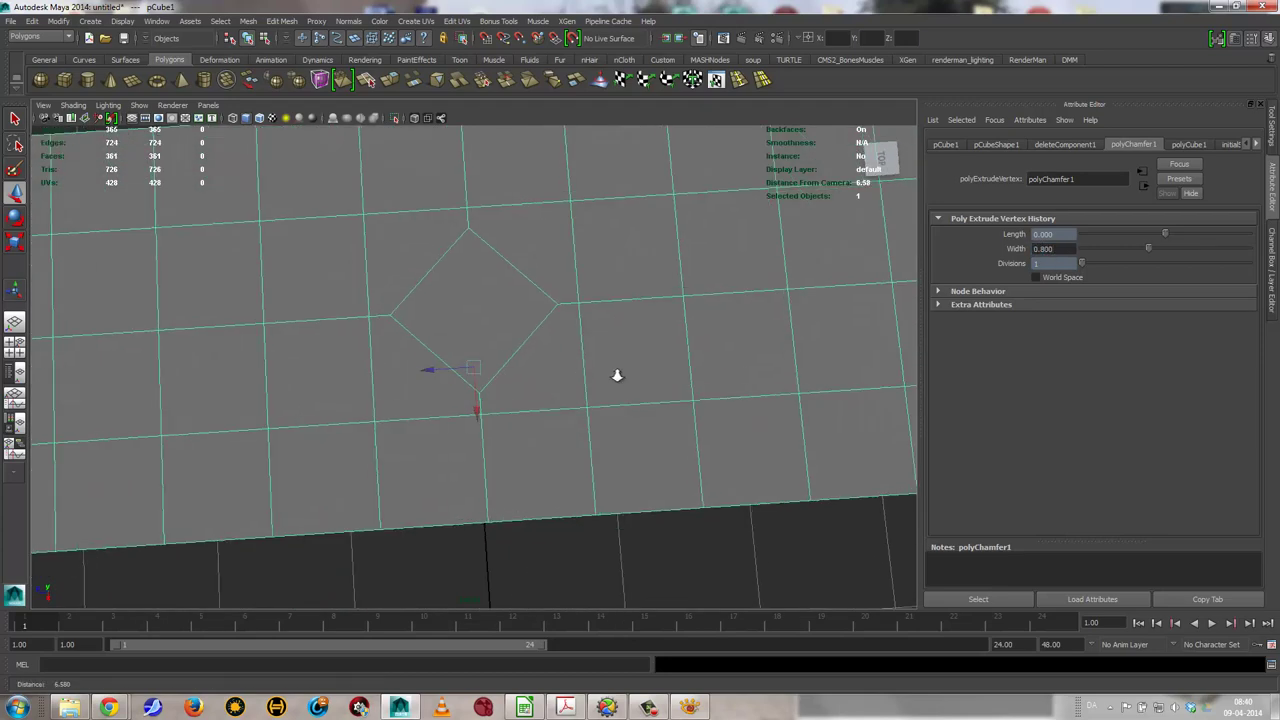
{"action": "scroll", "coordinate": [605, 389], "scroll_direction": "up", "scroll_amount": 2}
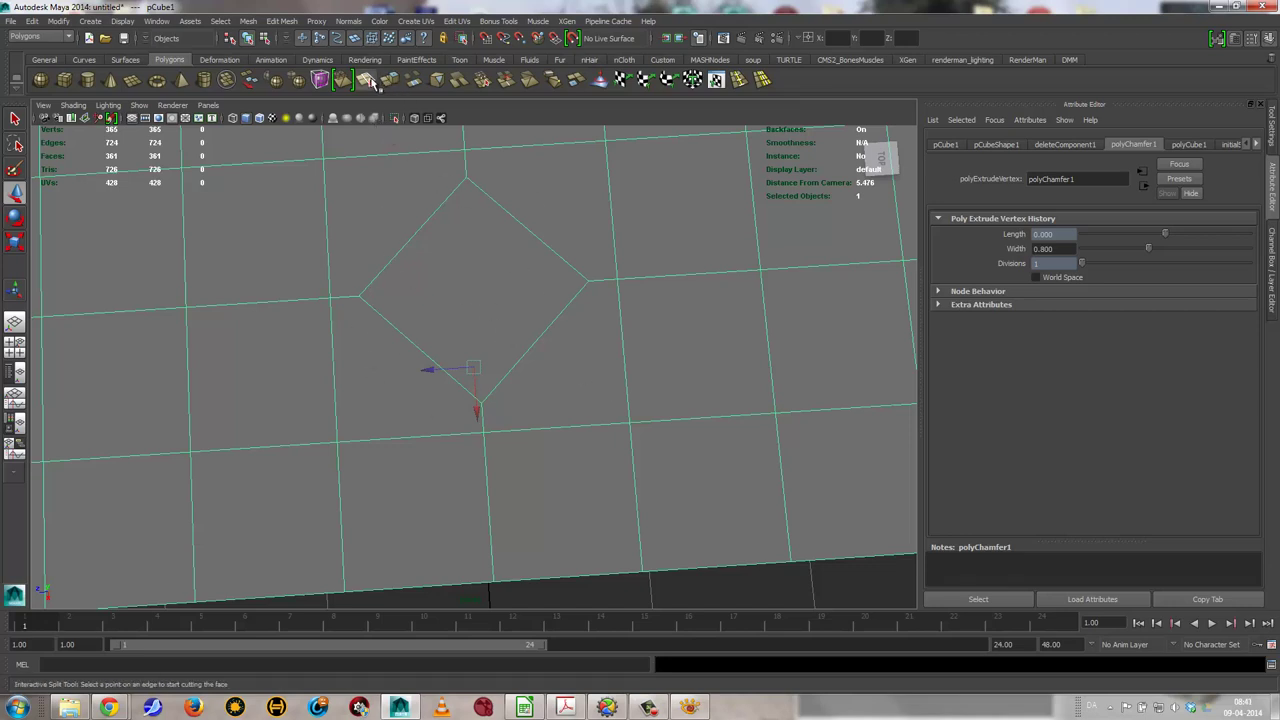
Split four new edges from the diamond's sides out to the surrounding grid lines
{"action": "left_click", "coordinate": [544, 221]}
{"action": "left_click", "coordinate": [535, 229]}
{"action": "left_click", "coordinate": [605, 145]}
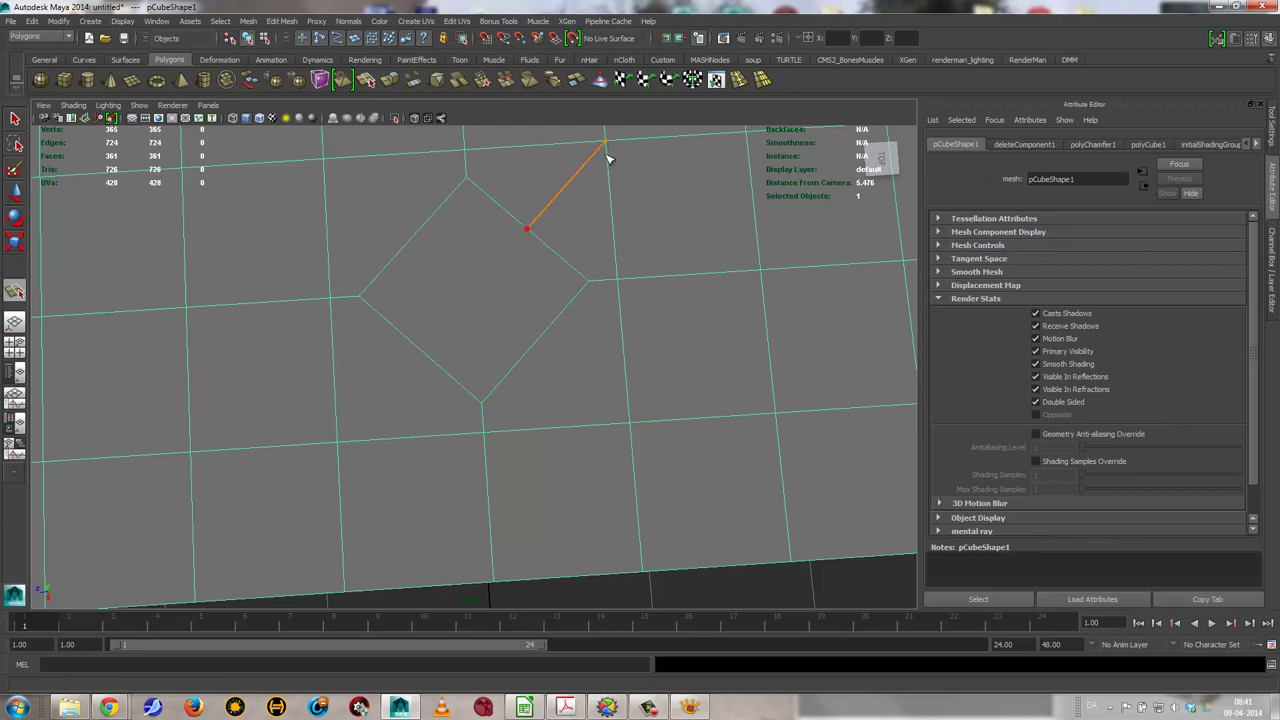
{"action": "key", "text": "Return"}
{"action": "left_click", "coordinate": [618, 442]}
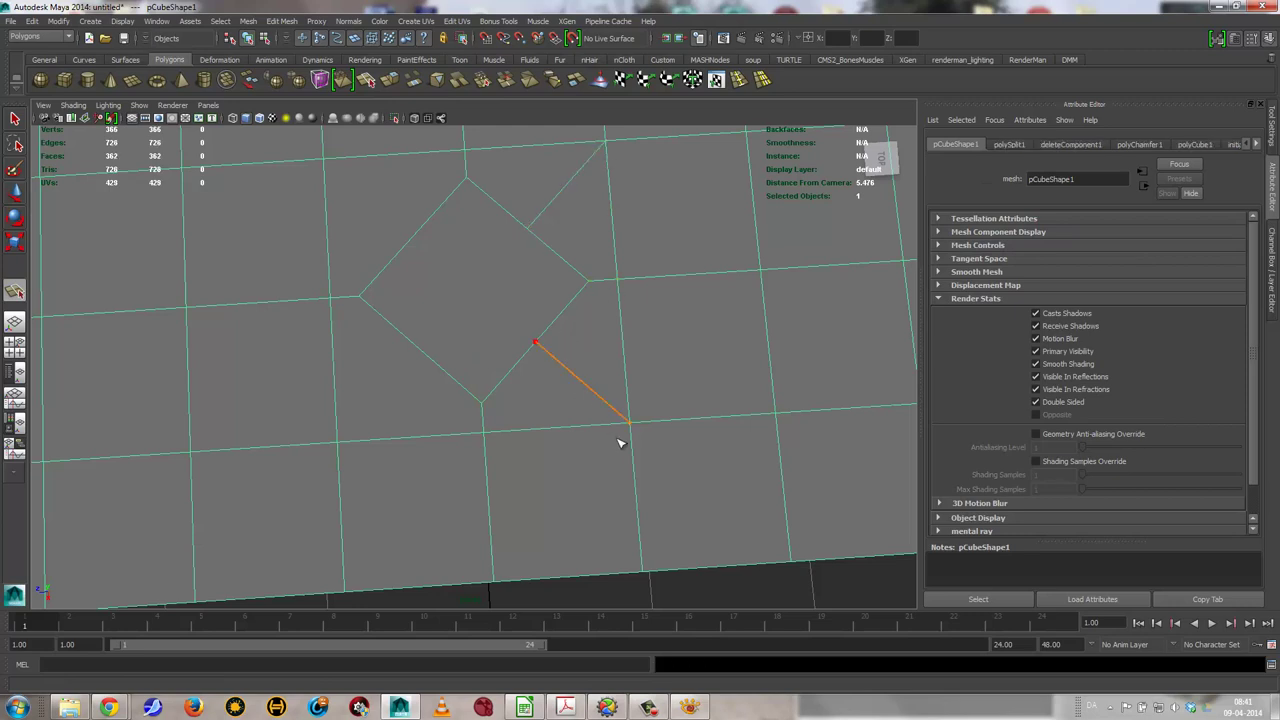
{"action": "key", "text": "Return"}
{"action": "left_click", "coordinate": [420, 361]}
{"action": "left_click", "coordinate": [352, 467]}
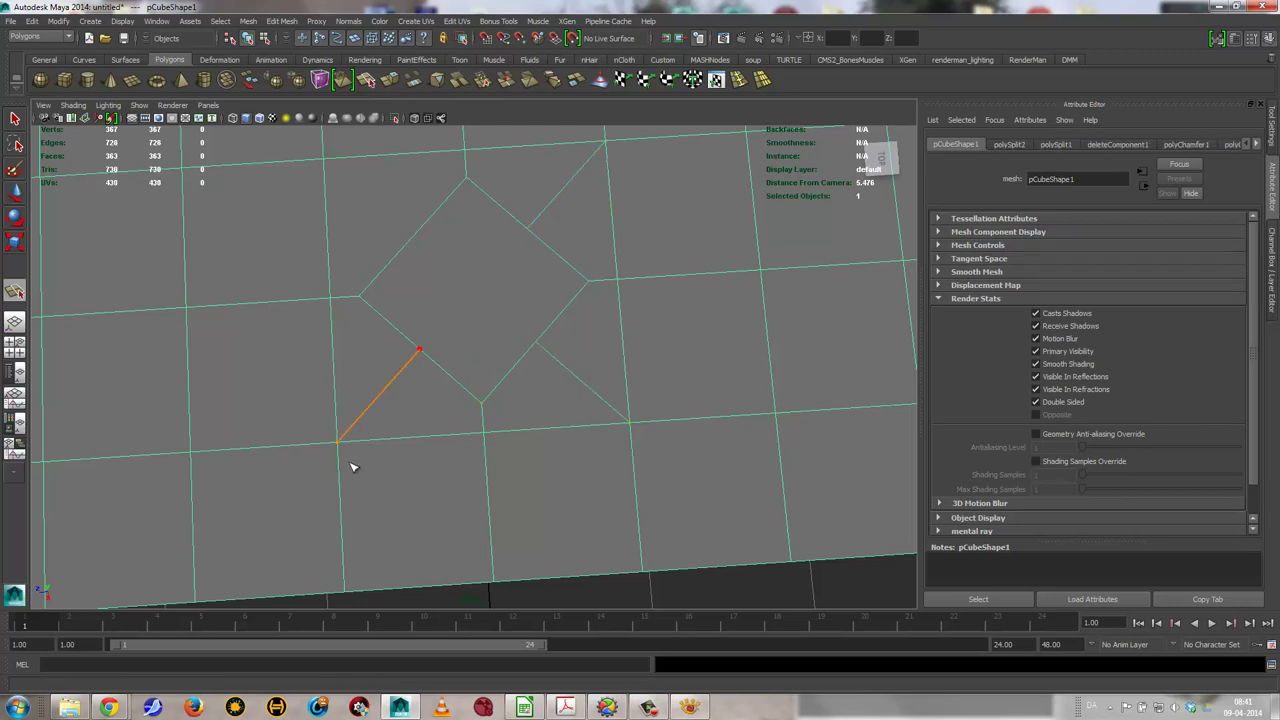
{"action": "key", "text": "Return"}
{"action": "left_click", "coordinate": [420, 233]}
{"action": "left_click", "coordinate": [333, 181]}
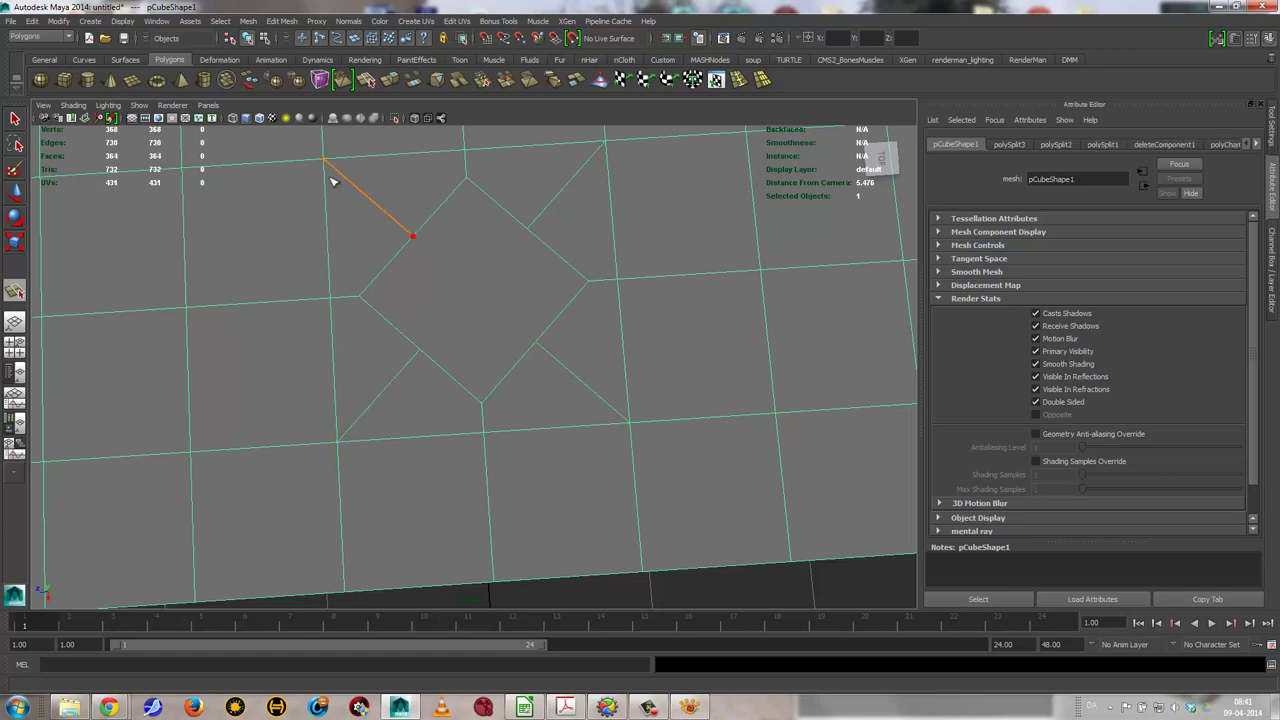
{"action": "key", "text": "Return"}
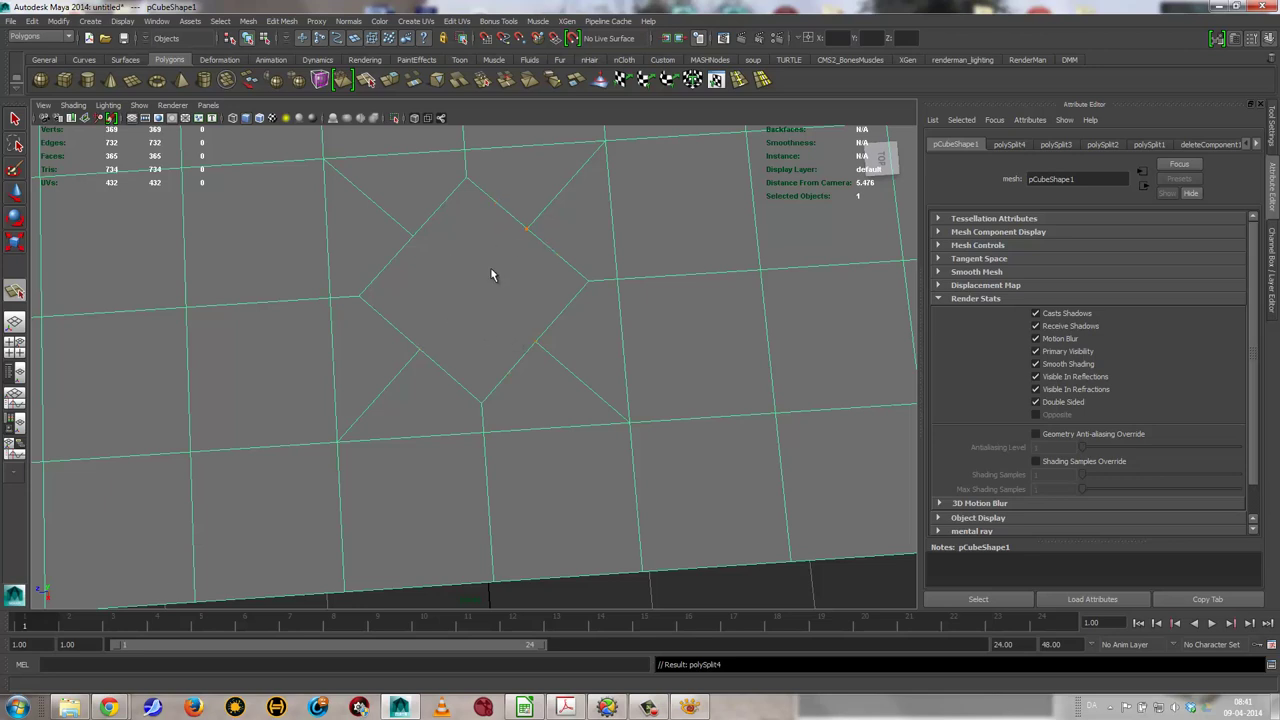
{"action": "key", "text": "q"}
Scale the diamond's corner vertices outward to form an even octagon
{"action": "right_click_drag", "start_coordinate": [490, 275], "coordinate": [442, 286]}
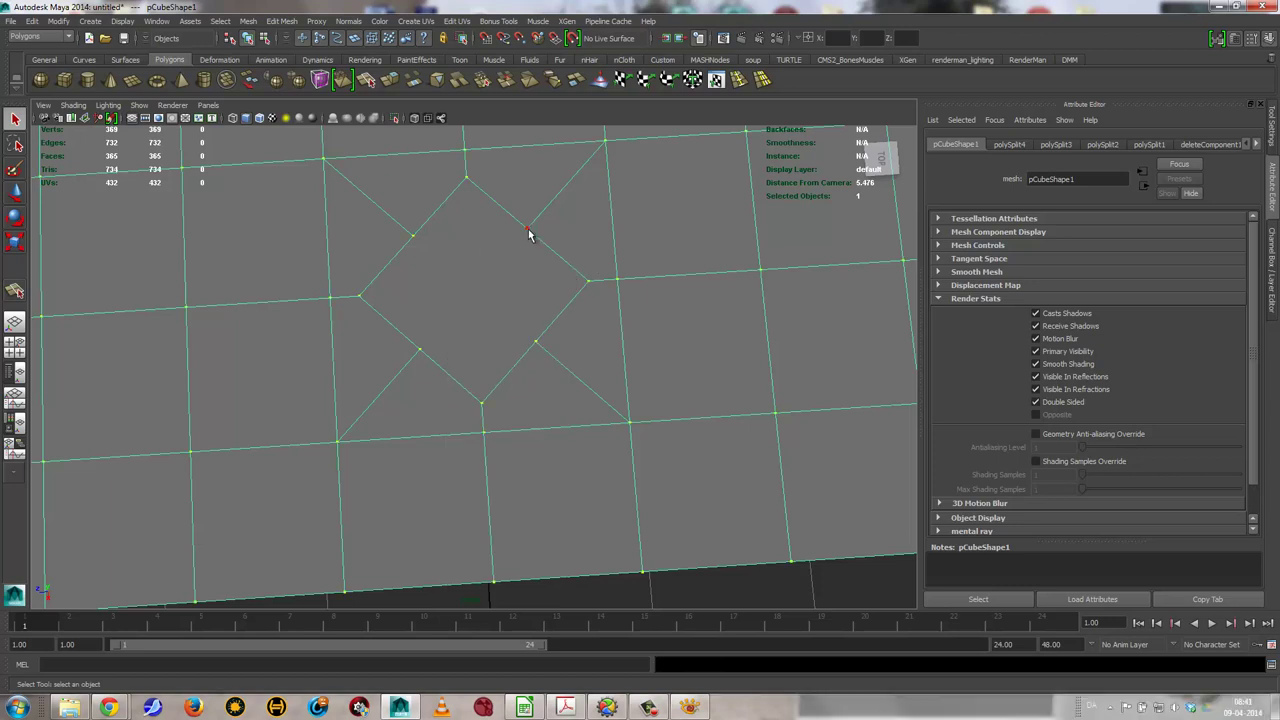
{"action": "left_click", "coordinate": [528, 229]}
{"action": "left_click", "coordinate": [412, 237], "text": "shift"}
{"action": "left_click", "coordinate": [535, 343], "text": "shift"}
{"action": "key", "text": "r"}
{"action": "middle_click_drag", "start_coordinate": [400, 263], "coordinate": [431, 263]}
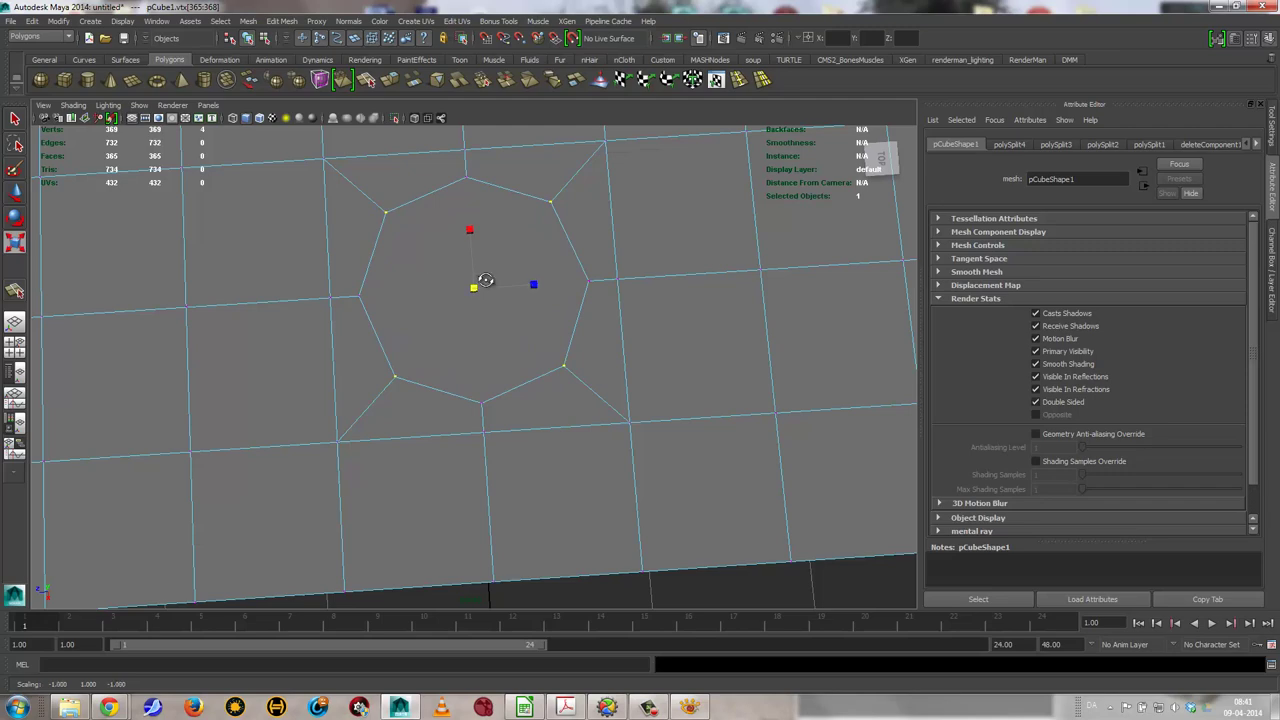
{"action": "mouse_move", "coordinate": [489, 280]}
{"action": "left_mouse_down", "text": "alt"}
{"action": "mouse_move", "coordinate": [466, 263]}
{"action": "mouse_move", "coordinate": [615, 268]}
{"action": "mouse_move", "coordinate": [686, 374]}
{"action": "left_mouse_up", "text": "alt"}
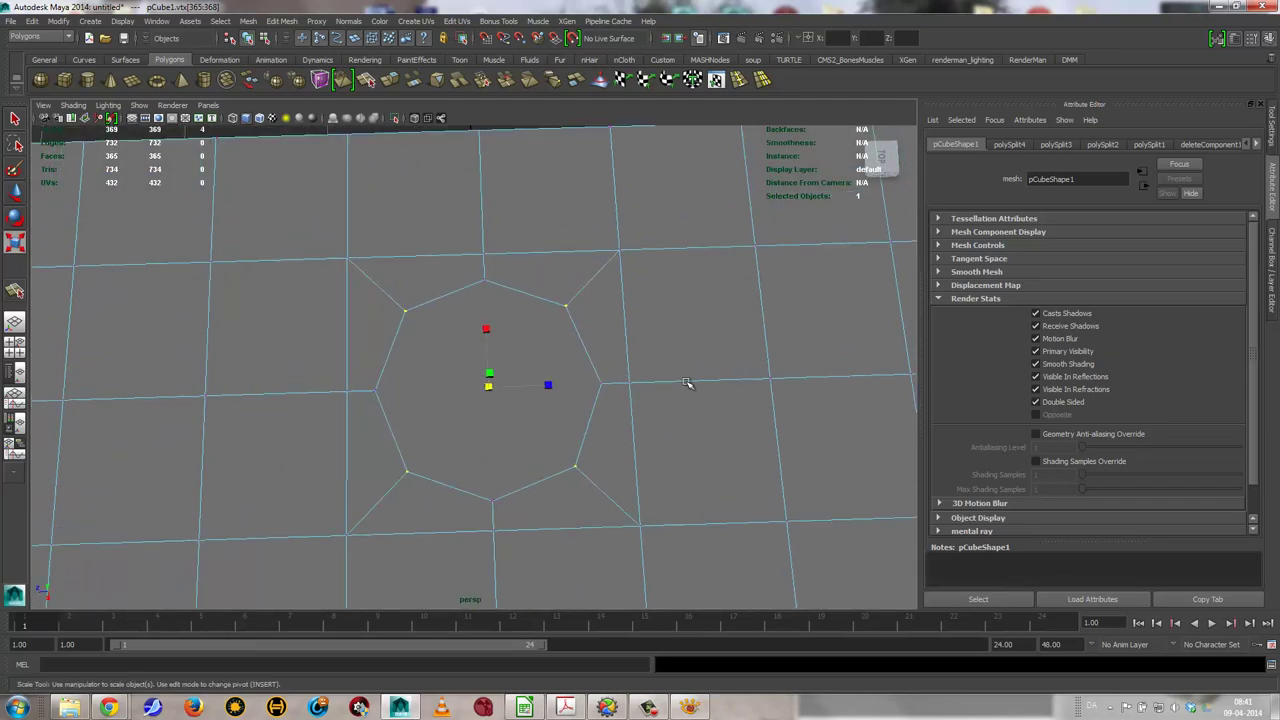
{"action": "middle_click_drag", "start_coordinate": [563, 343], "coordinate": [564, 343]}
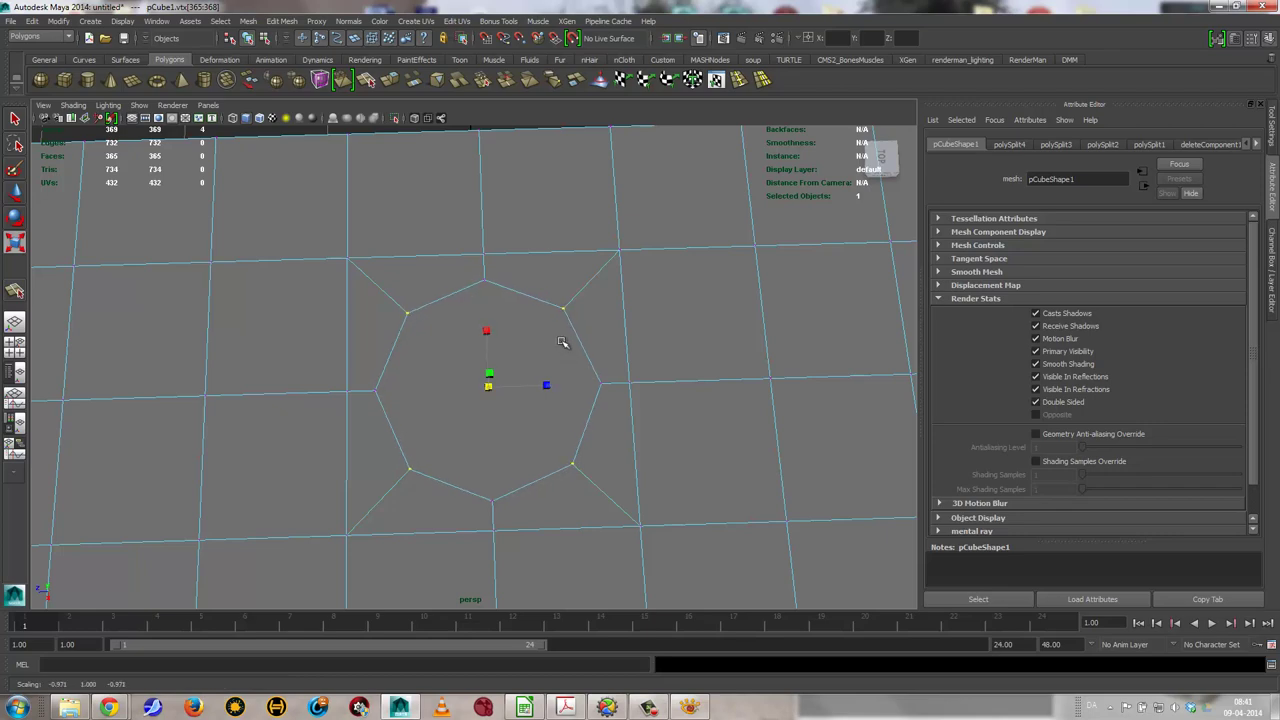
{"action": "mouse_move", "coordinate": [560, 551]}
{"action": "right_mouse_down", "text": "alt"}
{"action": "mouse_move", "coordinate": [596, 504]}
{"action": "mouse_move", "coordinate": [557, 466]}
{"action": "right_mouse_up", "text": "alt"}
Extrude the octagon face upward into a tall prism and delete its top face
{"action": "right_click_drag", "start_coordinate": [520, 400], "coordinate": [511, 379]}
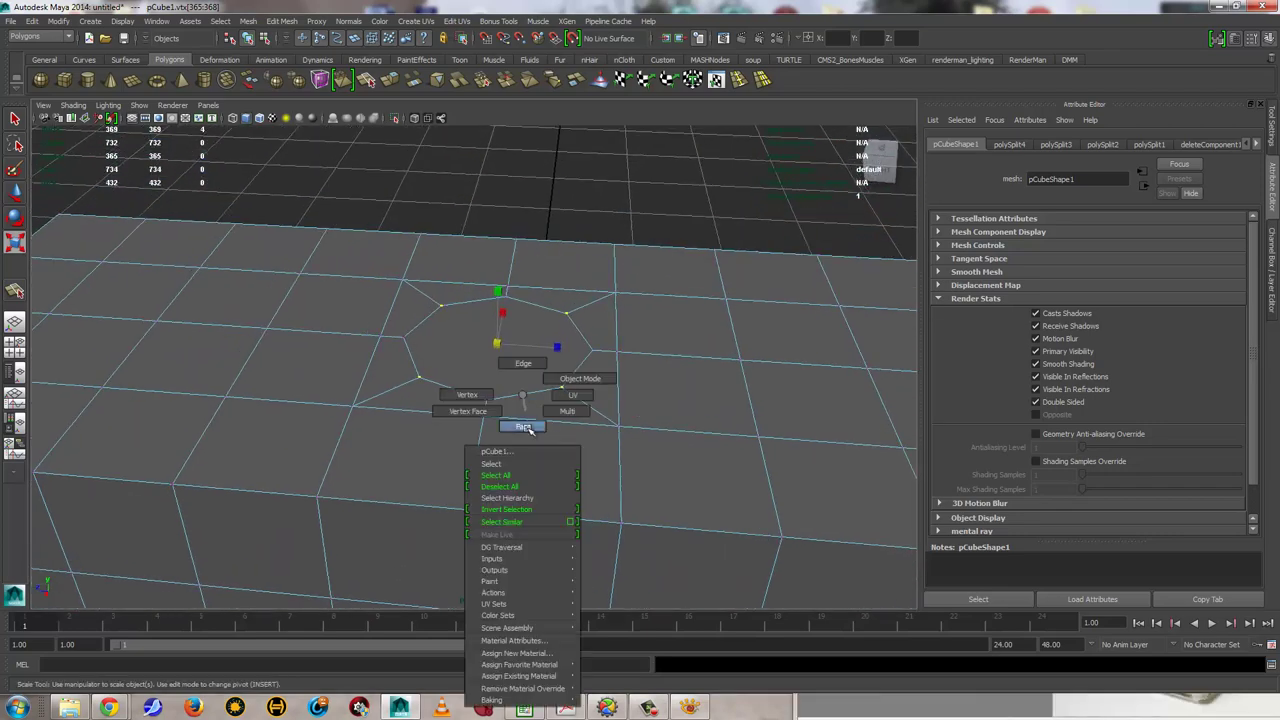
{"action": "left_click", "coordinate": [511, 379]}
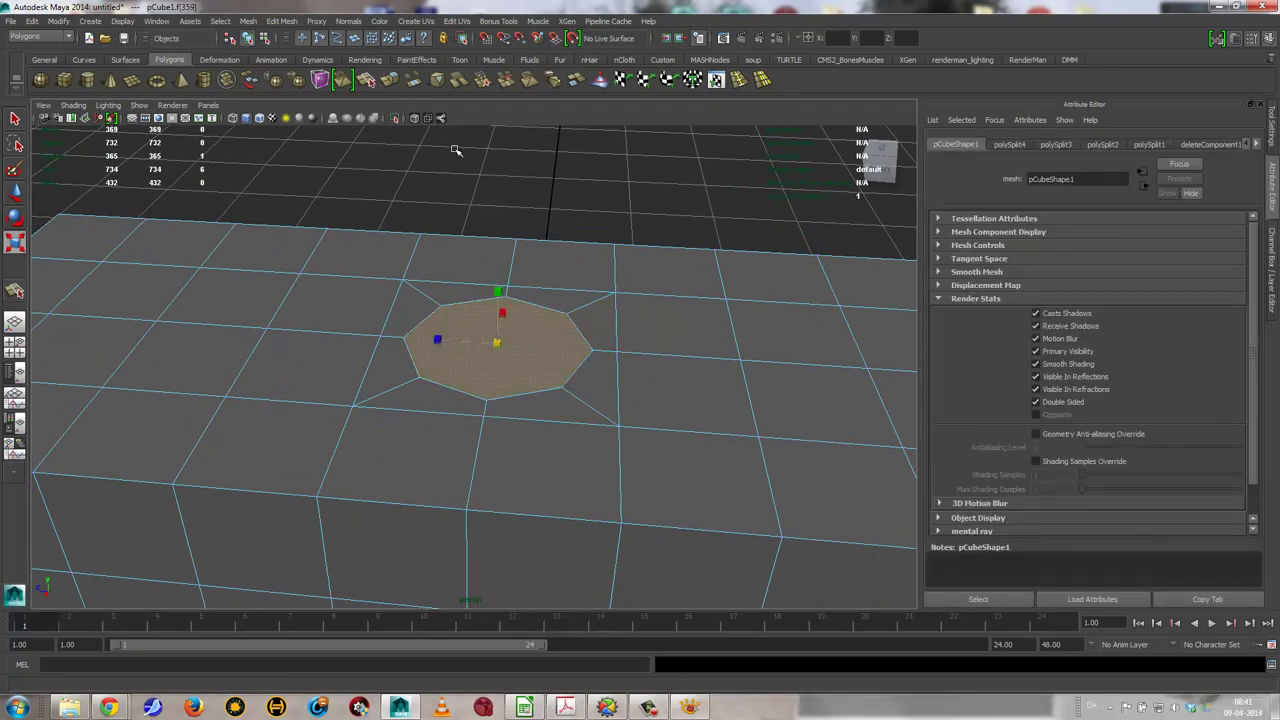
{"action": "key", "text": "ctrl+e"}
{"action": "left_click_drag", "start_coordinate": [499, 307], "coordinate": [499, 120]}
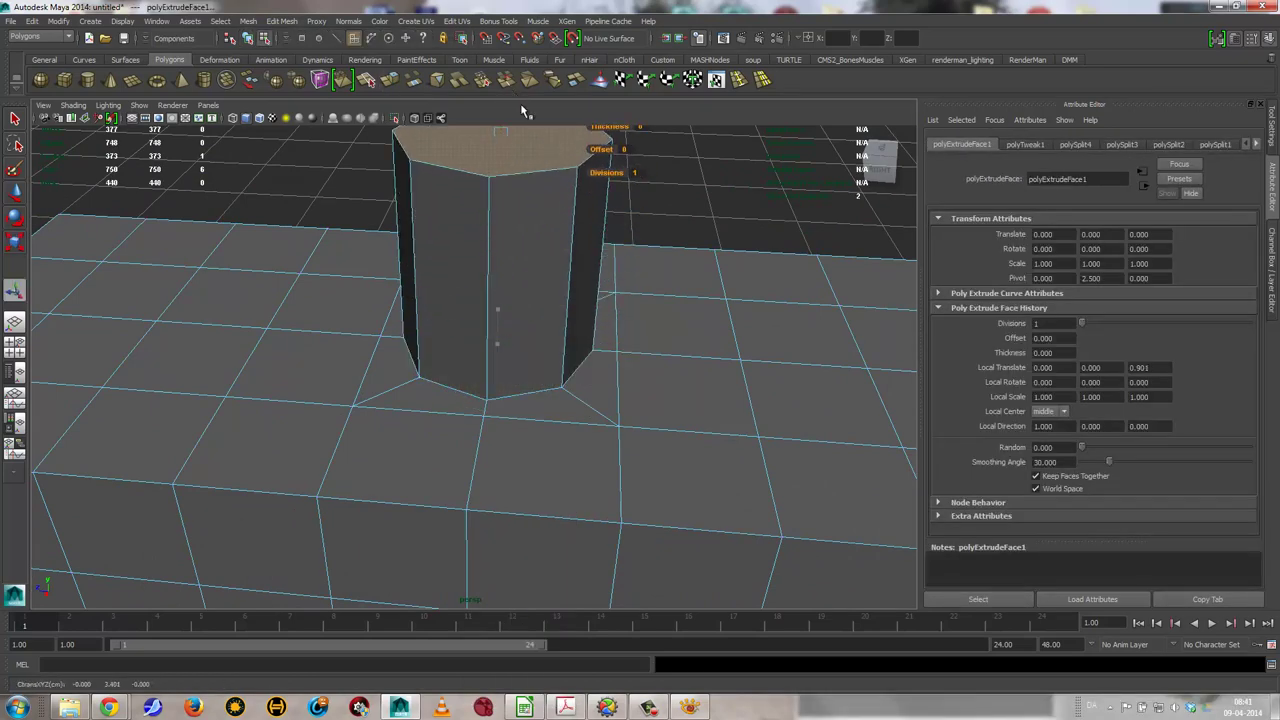
{"action": "mouse_move", "coordinate": [540, 300]}
{"action": "left_mouse_down", "text": "alt"}
{"action": "mouse_move", "coordinate": [579, 329]}
{"action": "mouse_move", "coordinate": [526, 323]}
{"action": "left_mouse_up", "text": "alt"}
{"action": "right_click_drag", "start_coordinate": [526, 323], "coordinate": [500, 300], "text": "alt"}
{"action": "left_click_drag", "start_coordinate": [500, 300], "coordinate": [490, 260], "text": "alt"}
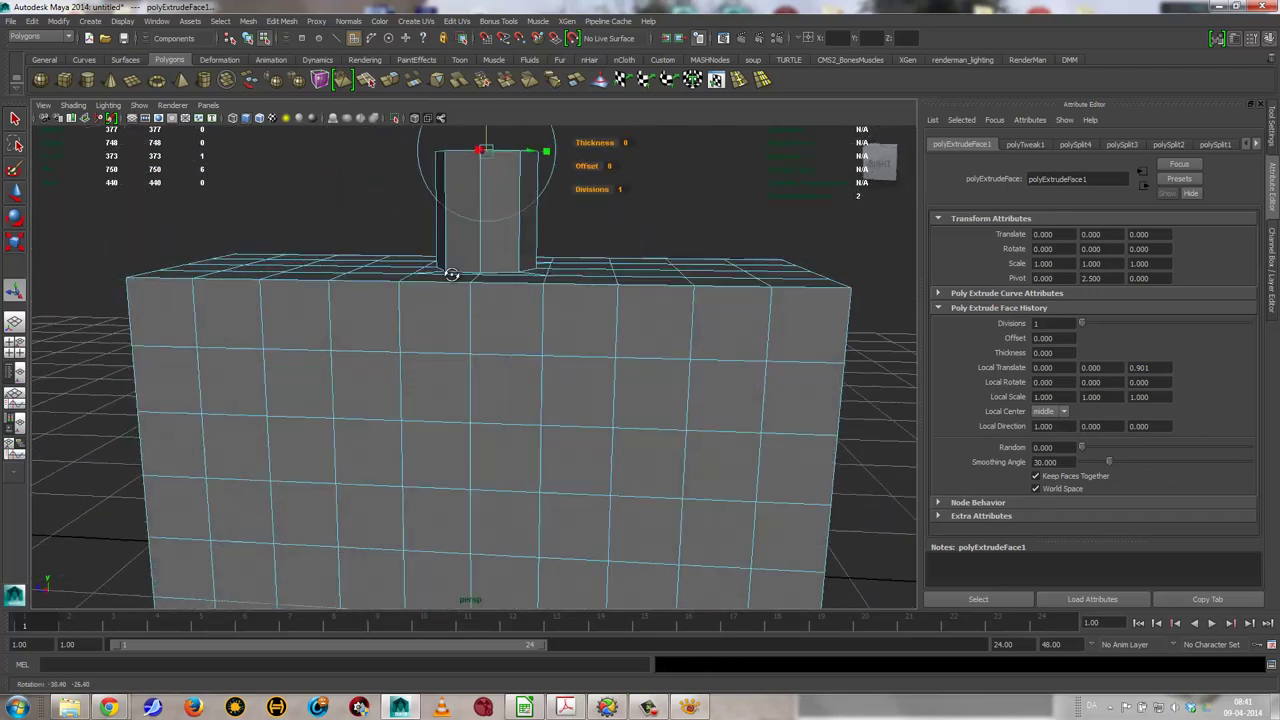
{"action": "right_click_drag", "start_coordinate": [490, 260], "coordinate": [490, 430], "text": "alt"}
{"action": "left_click_drag", "start_coordinate": [717, 317], "coordinate": [712, 355], "text": "alt"}
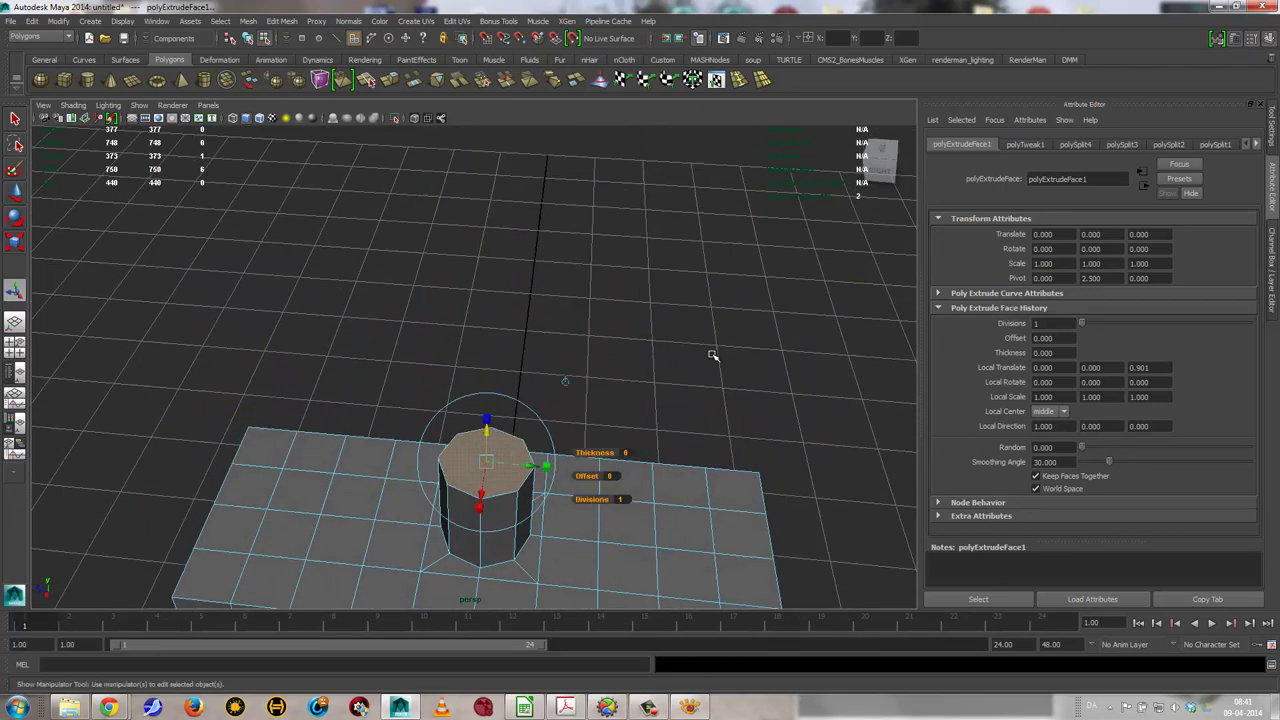
{"action": "key", "text": "Delete"}
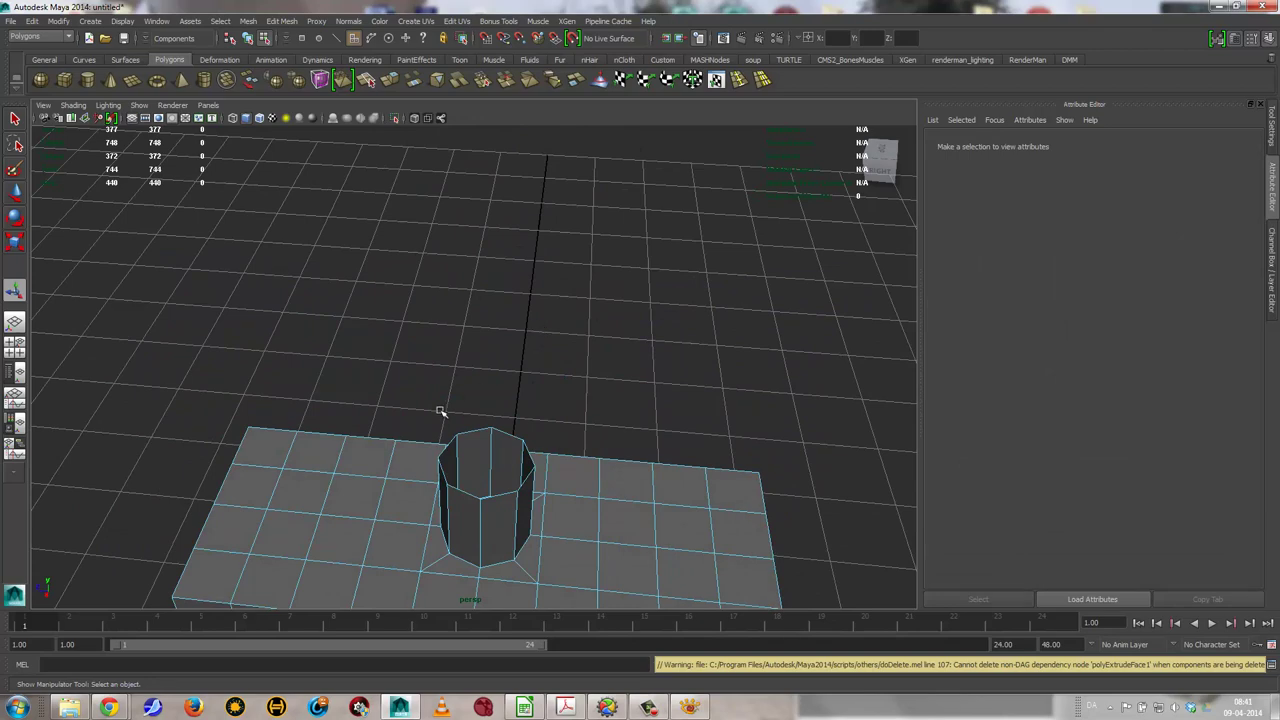
{"action": "left_click_drag", "start_coordinate": [440, 412], "coordinate": [563, 443], "text": "alt"}
{"action": "mouse_move", "coordinate": [563, 443]}
{"action": "right_mouse_down", "text": "alt"}
{"action": "mouse_move", "coordinate": [529, 449]}
{"action": "mouse_move", "coordinate": [486, 491]}
{"action": "mouse_move", "coordinate": [526, 472]}
{"action": "mouse_move", "coordinate": [574, 386]}
{"action": "right_mouse_up", "text": "alt"}
{"action": "left_click_drag", "start_coordinate": [574, 386], "coordinate": [580, 344], "text": "alt"}
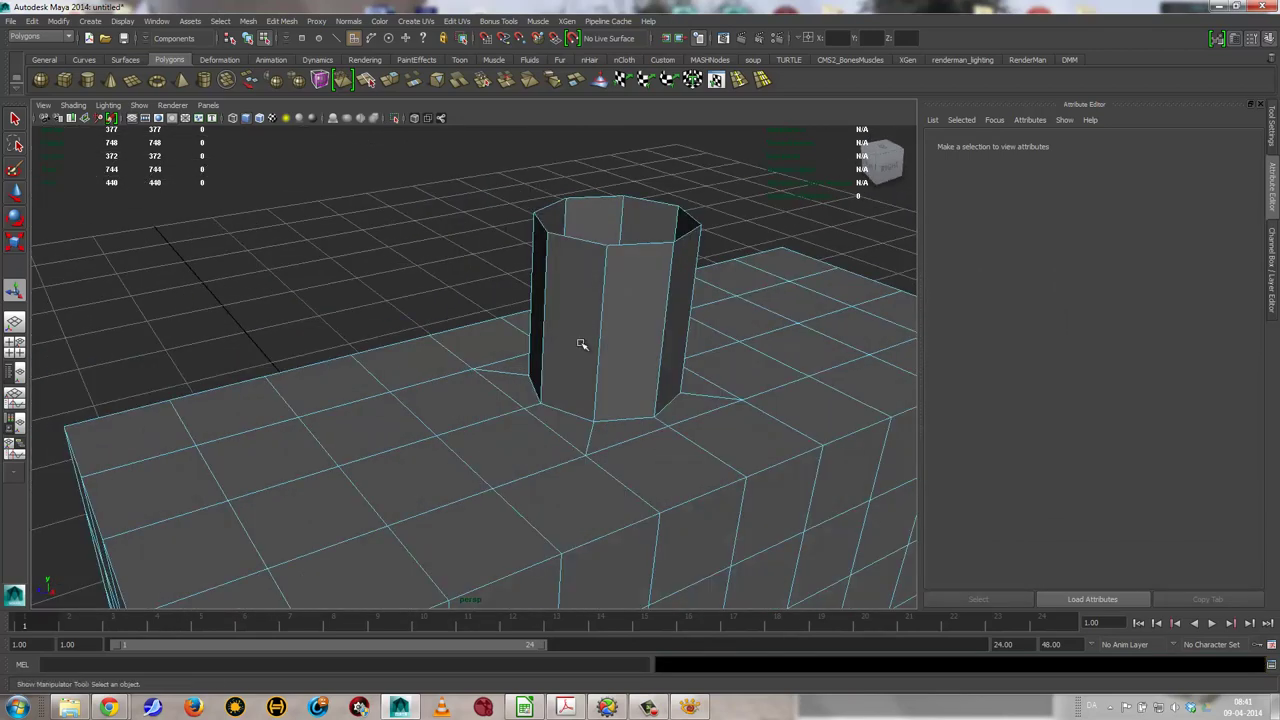
Under smooth preview, grow the neck face selection and scale the neck and flared base wider
{"action": "key", "text": "3"}
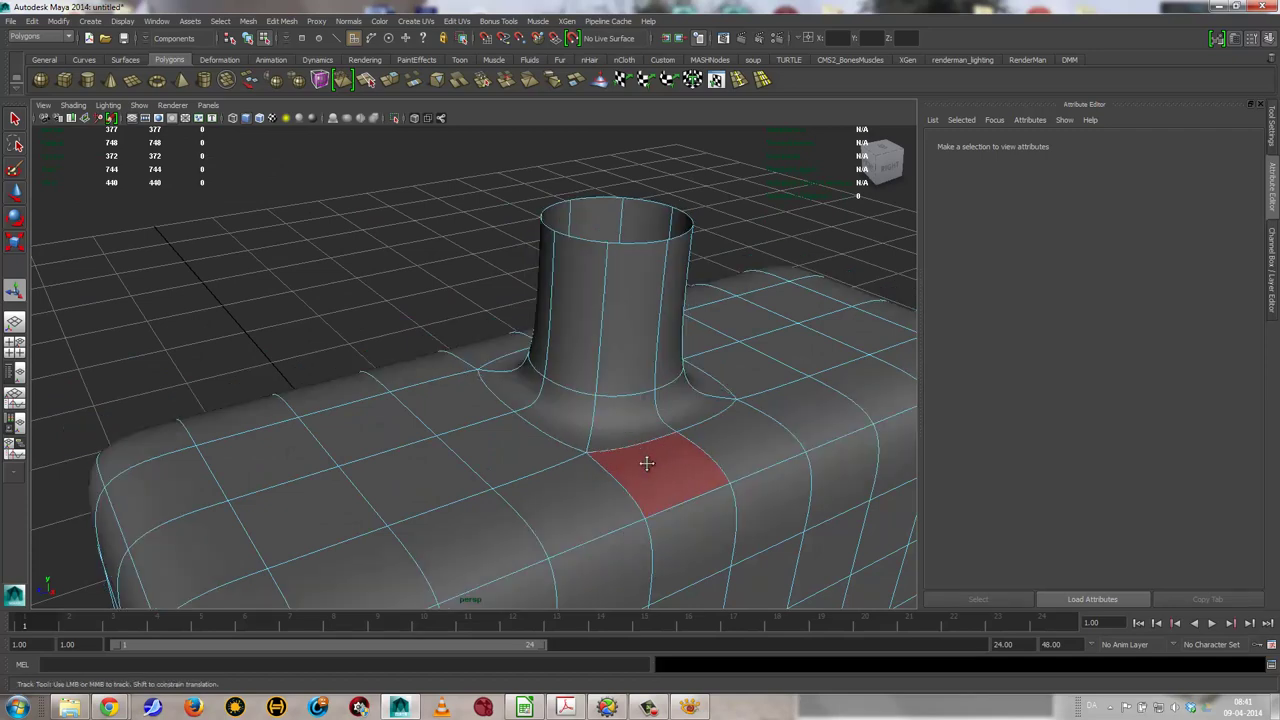
{"action": "mouse_move", "coordinate": [646, 457]}
{"action": "left_mouse_down", "text": "alt"}
{"action": "mouse_move", "coordinate": [603, 331]}
{"action": "mouse_move", "coordinate": [634, 337]}
{"action": "left_mouse_up", "text": "alt"}
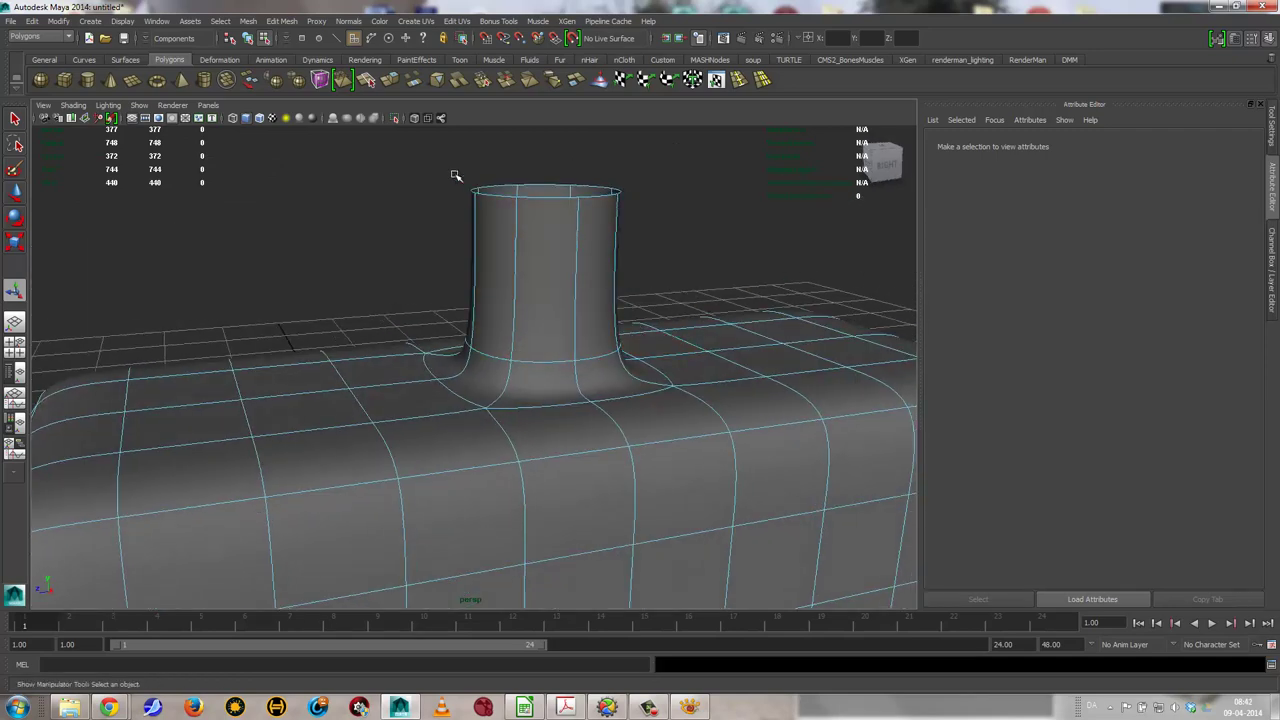
{"action": "left_click_drag", "start_coordinate": [455, 175], "coordinate": [620, 220]}
{"action": "key", "text": "shift+period"}
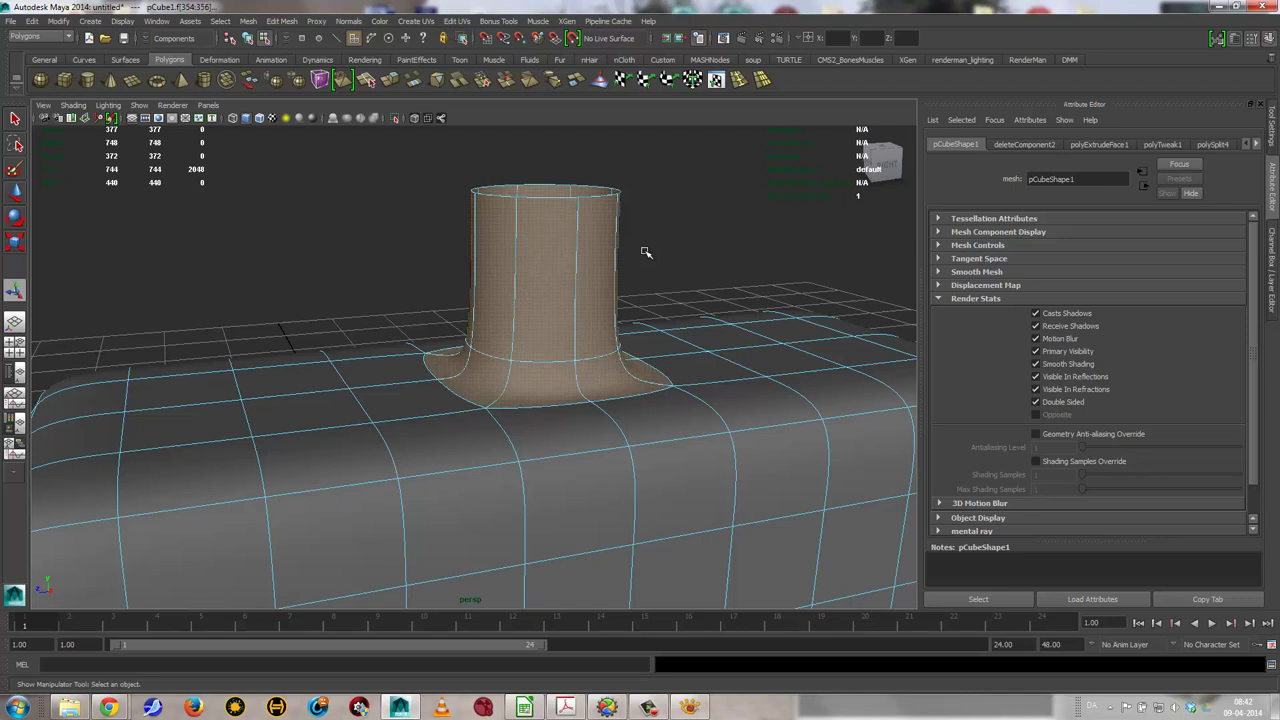
{"action": "key", "text": "r"}
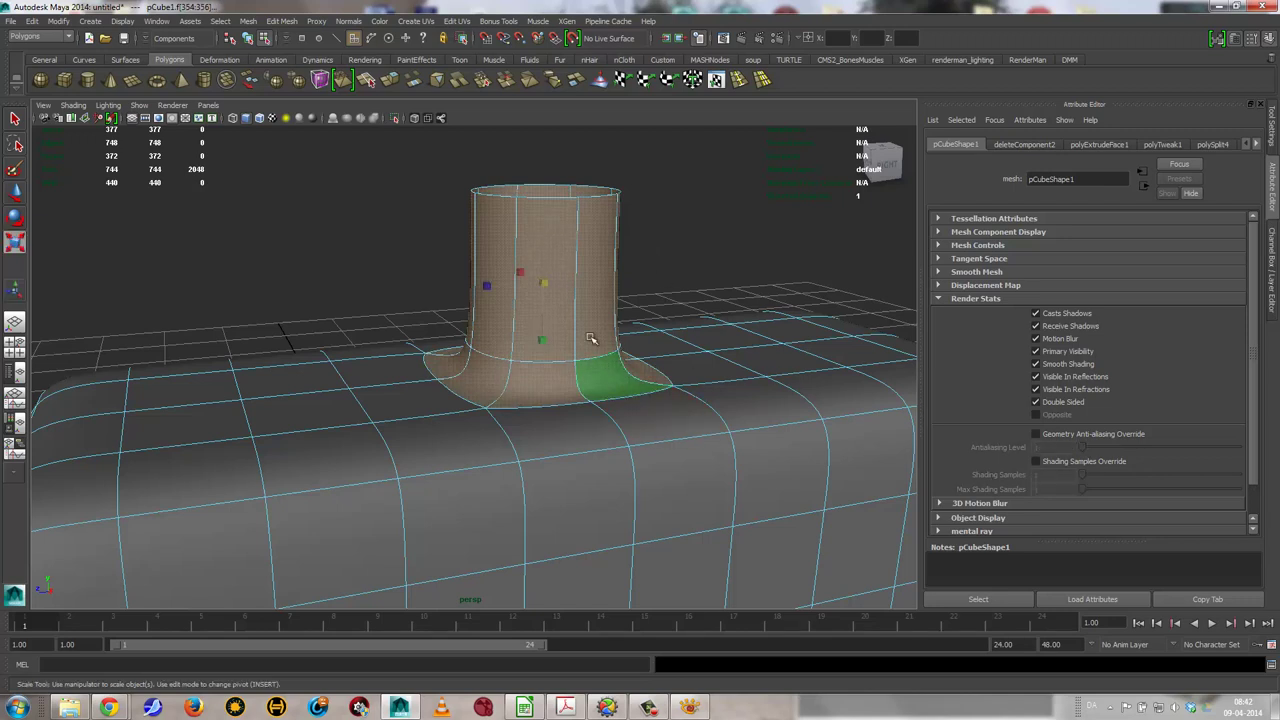
{"action": "left_click_drag", "start_coordinate": [542, 339], "coordinate": [555, 346], "text": "ctrl"}
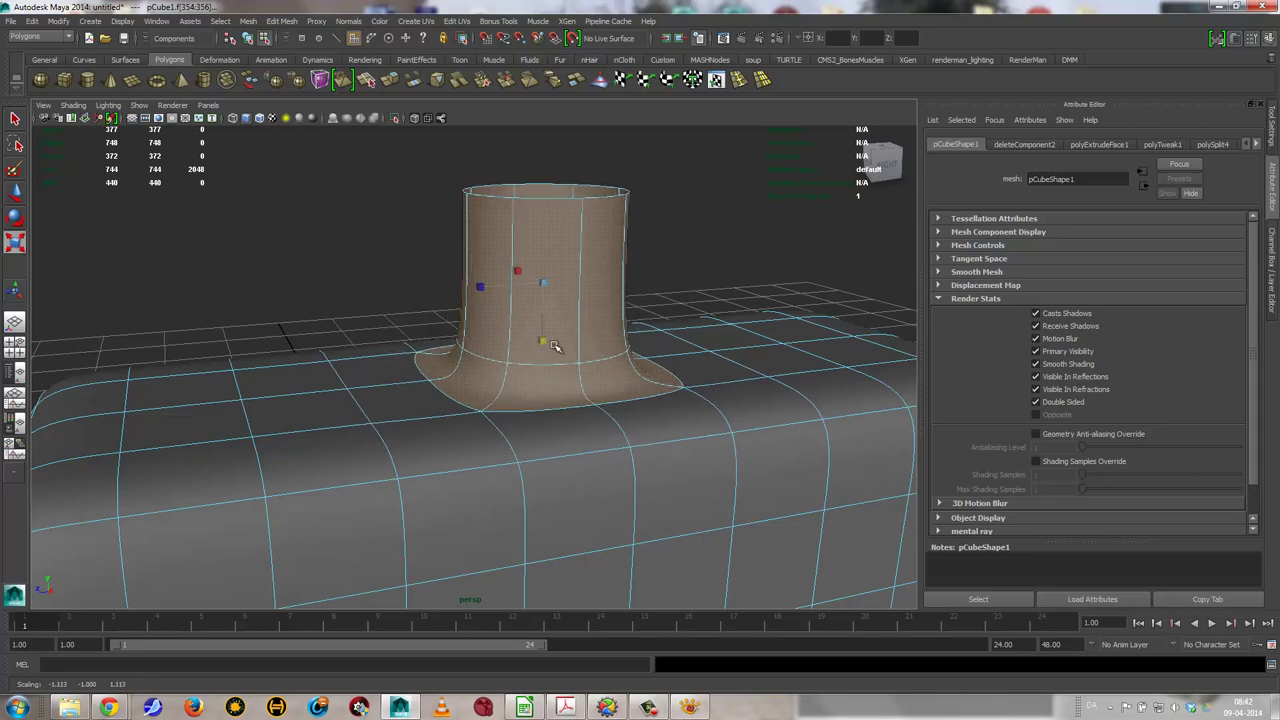
{"action": "left_click_drag", "start_coordinate": [628, 449], "coordinate": [574, 374], "text": "alt"}
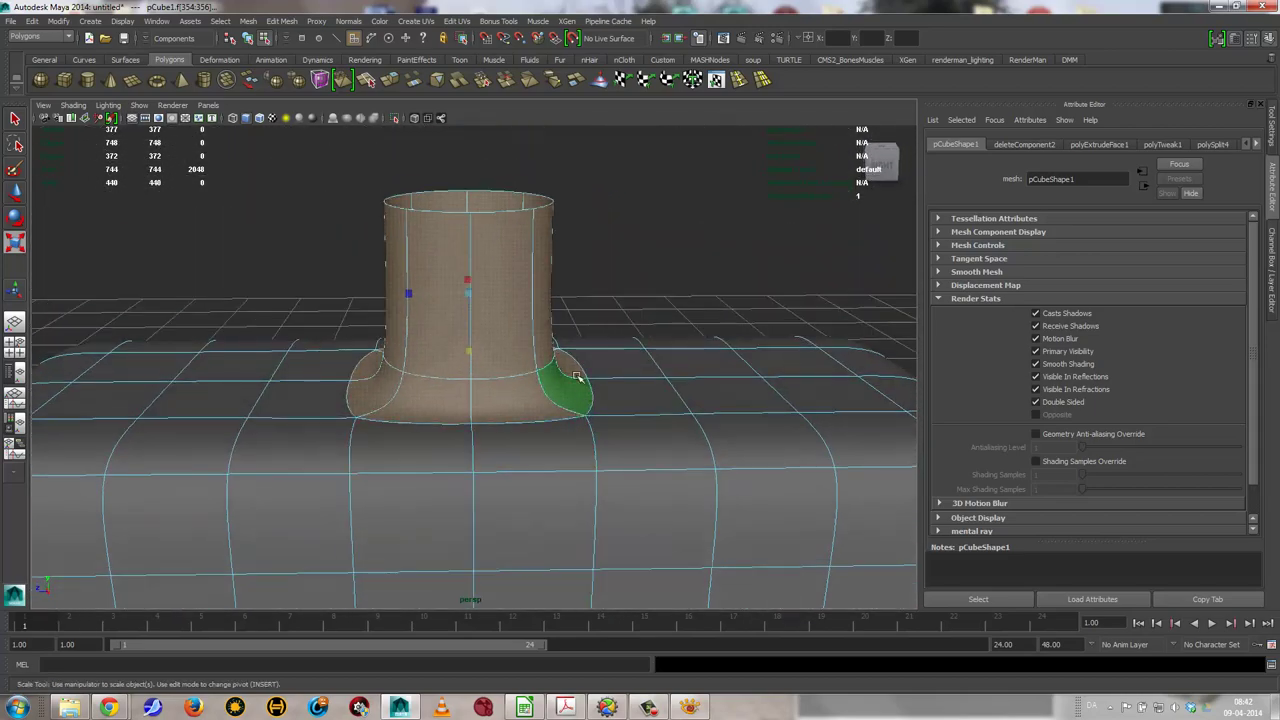
{"action": "right_click_drag", "start_coordinate": [566, 342], "coordinate": [571, 303]}
Insert two edge loops on the bottle neck, one near its base and one near its rim
{"action": "left_click", "coordinate": [528, 243]}
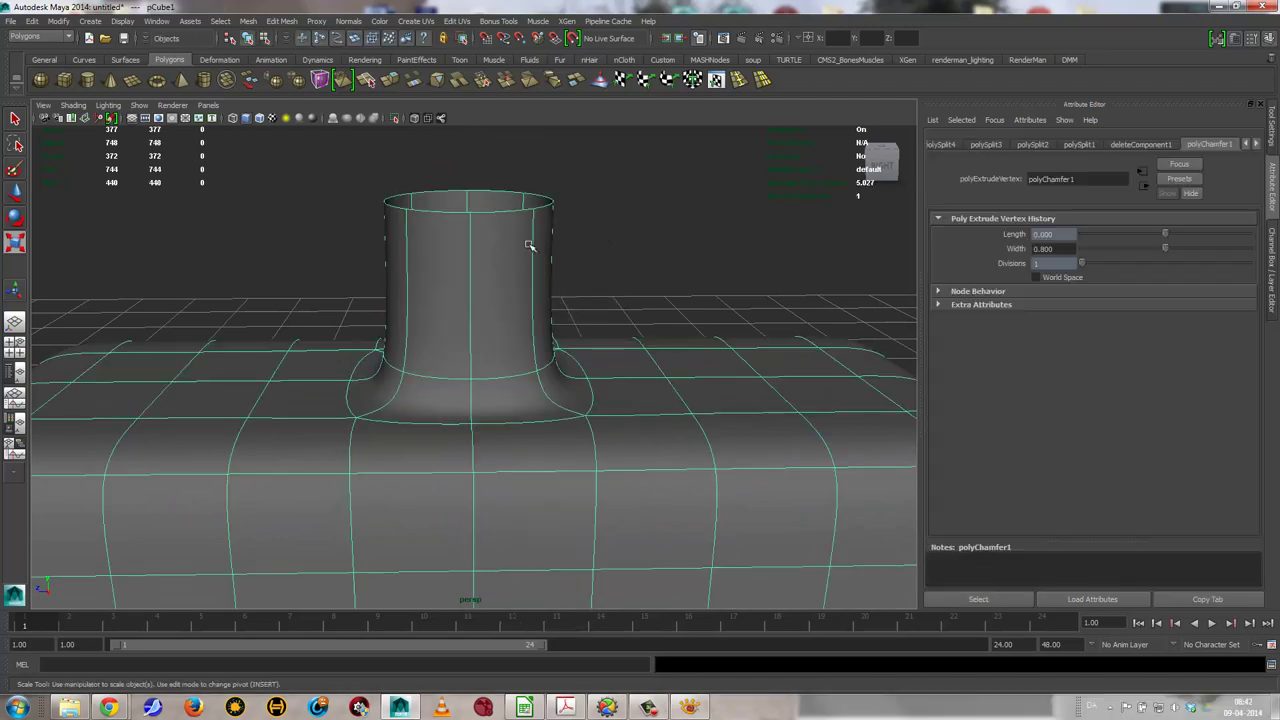
{"action": "left_click", "coordinate": [745, 80]}
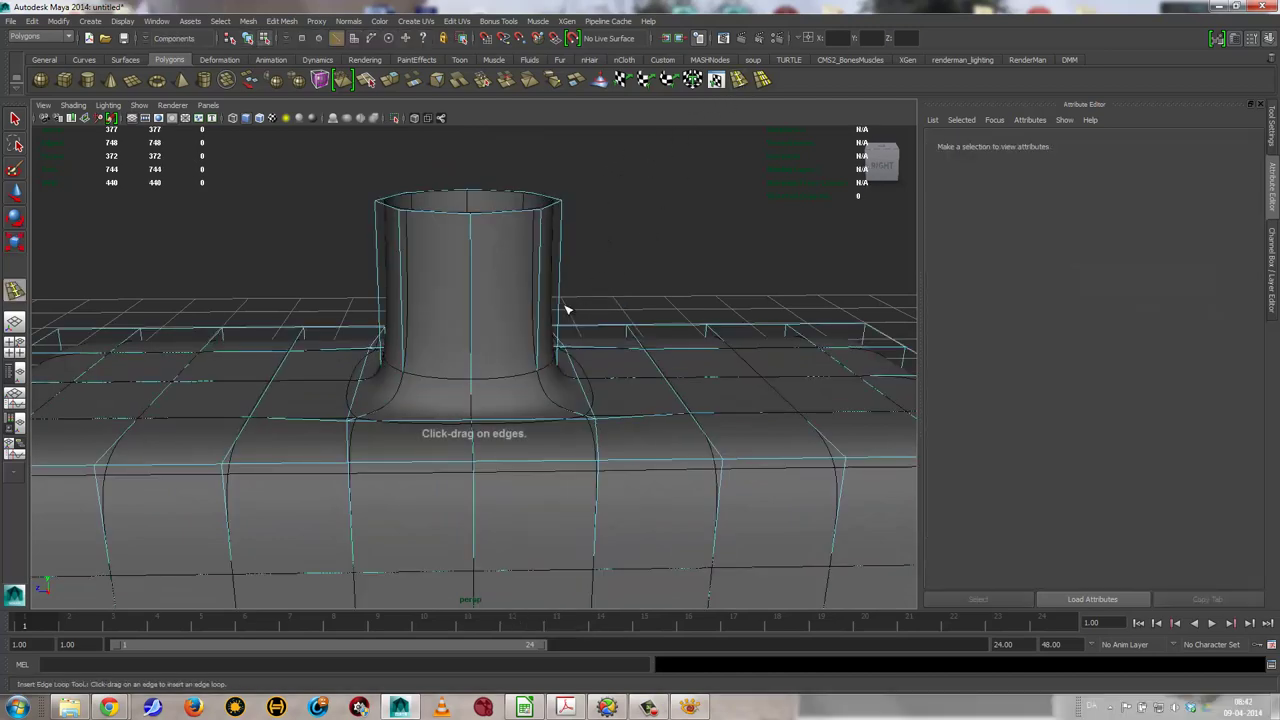
{"action": "mouse_move", "coordinate": [471, 346]}
{"action": "left_mouse_down"}
{"action": "mouse_move", "coordinate": [476, 371]}
{"action": "mouse_move", "coordinate": [471, 354]}
{"action": "left_mouse_up"}
{"action": "left_click_drag", "start_coordinate": [471, 249], "coordinate": [476, 226]}
{"action": "left_click_drag", "start_coordinate": [608, 366], "coordinate": [603, 374], "text": "alt"}
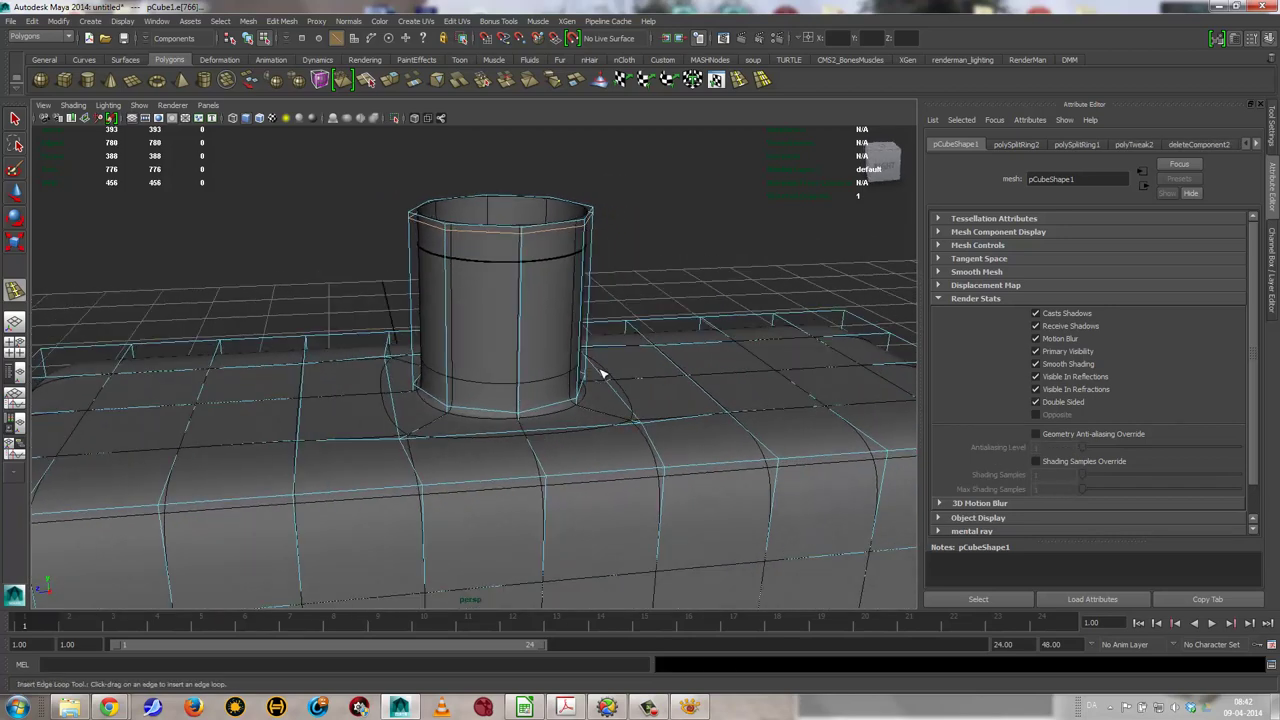
{"action": "key", "text": "q"}
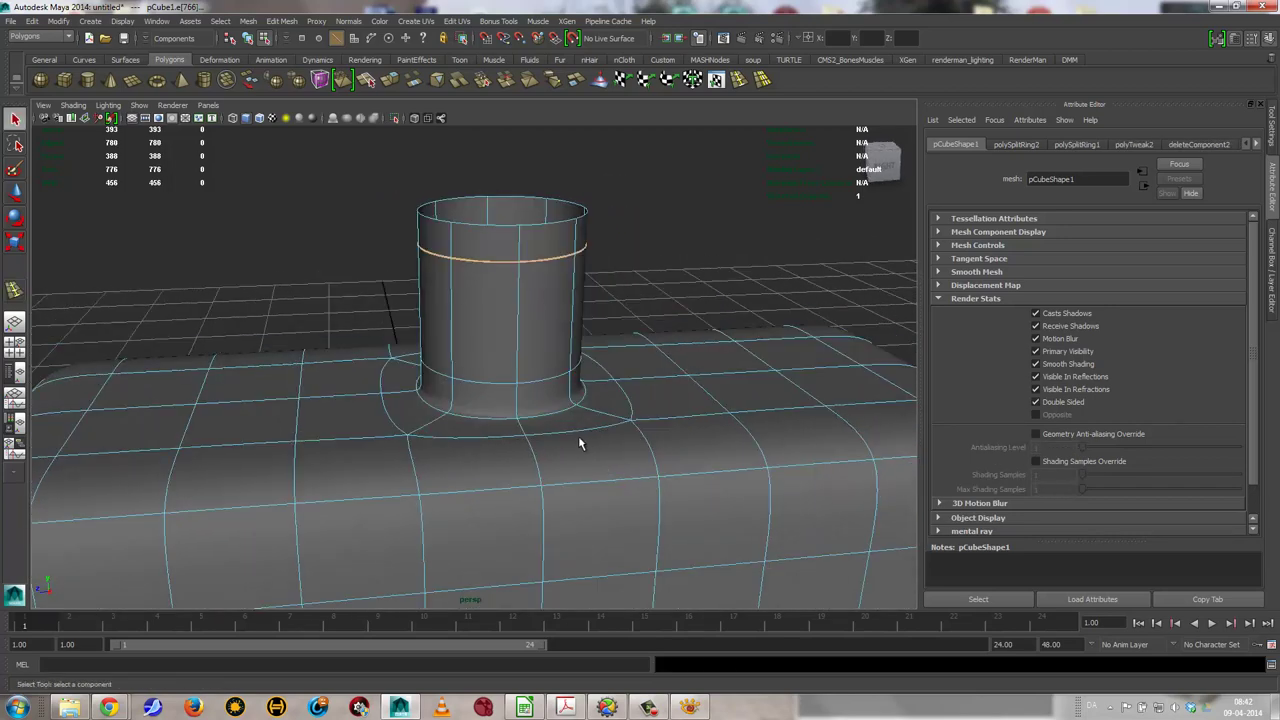
{"action": "mouse_move", "coordinate": [579, 404]}
{"action": "right_mouse_down"}
{"action": "mouse_move", "coordinate": [583, 437]}
{"action": "mouse_move", "coordinate": [636, 387]}
{"action": "right_mouse_up"}
{"action": "left_click", "coordinate": [744, 395]}
{"action": "mouse_move", "coordinate": [744, 395]}
{"action": "left_mouse_down", "text": "alt"}
{"action": "mouse_move", "coordinate": [670, 449]}
{"action": "mouse_move", "coordinate": [483, 377]}
{"action": "left_mouse_up", "text": "alt"}
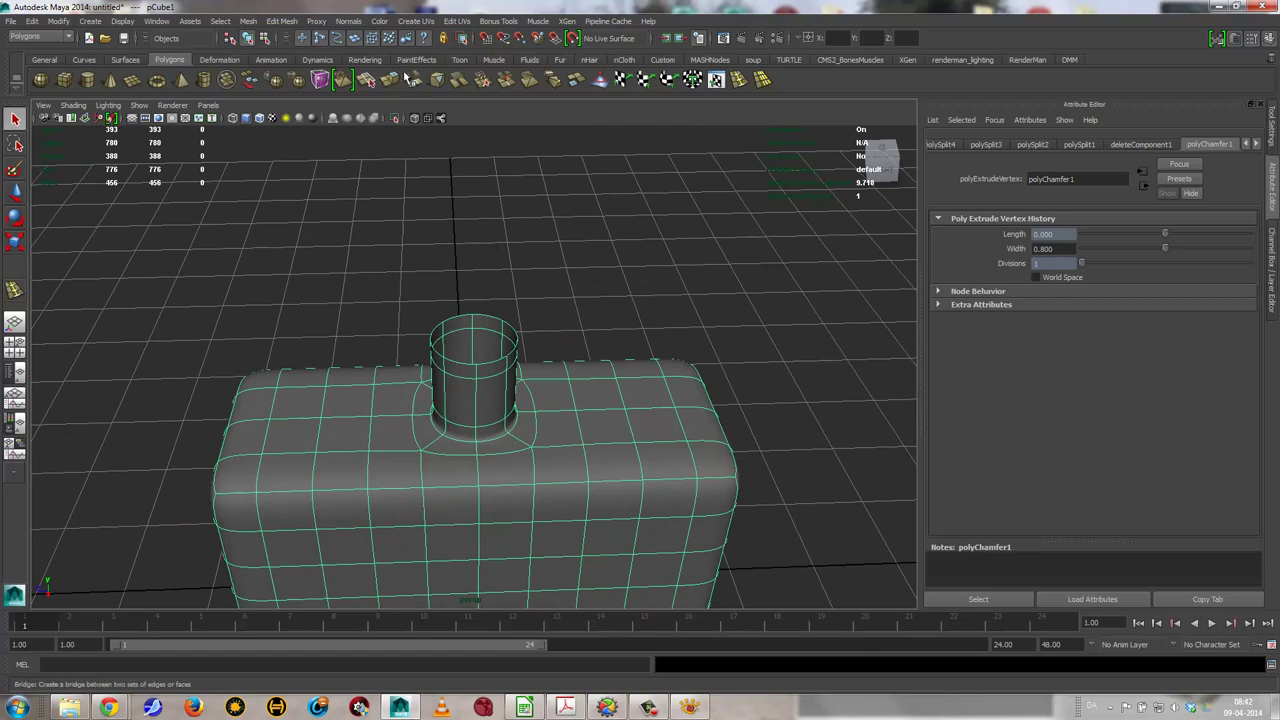
Extrude all of the bottle's faces and set the extrusion Offset to 0
{"action": "left_click", "coordinate": [389, 80]}
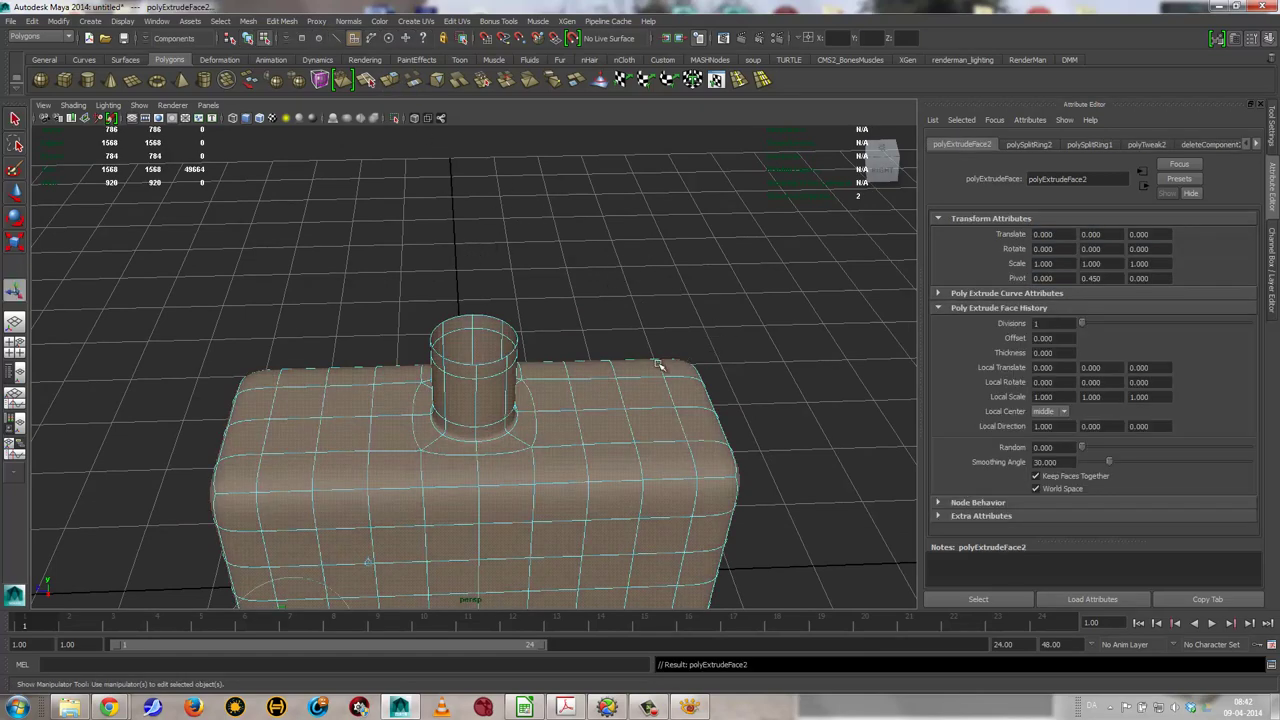
{"action": "mouse_move", "coordinate": [663, 366]}
{"action": "left_mouse_down", "text": "alt"}
{"action": "mouse_move", "coordinate": [637, 263]}
{"action": "mouse_move", "coordinate": [598, 411]}
{"action": "left_mouse_up", "text": "alt"}
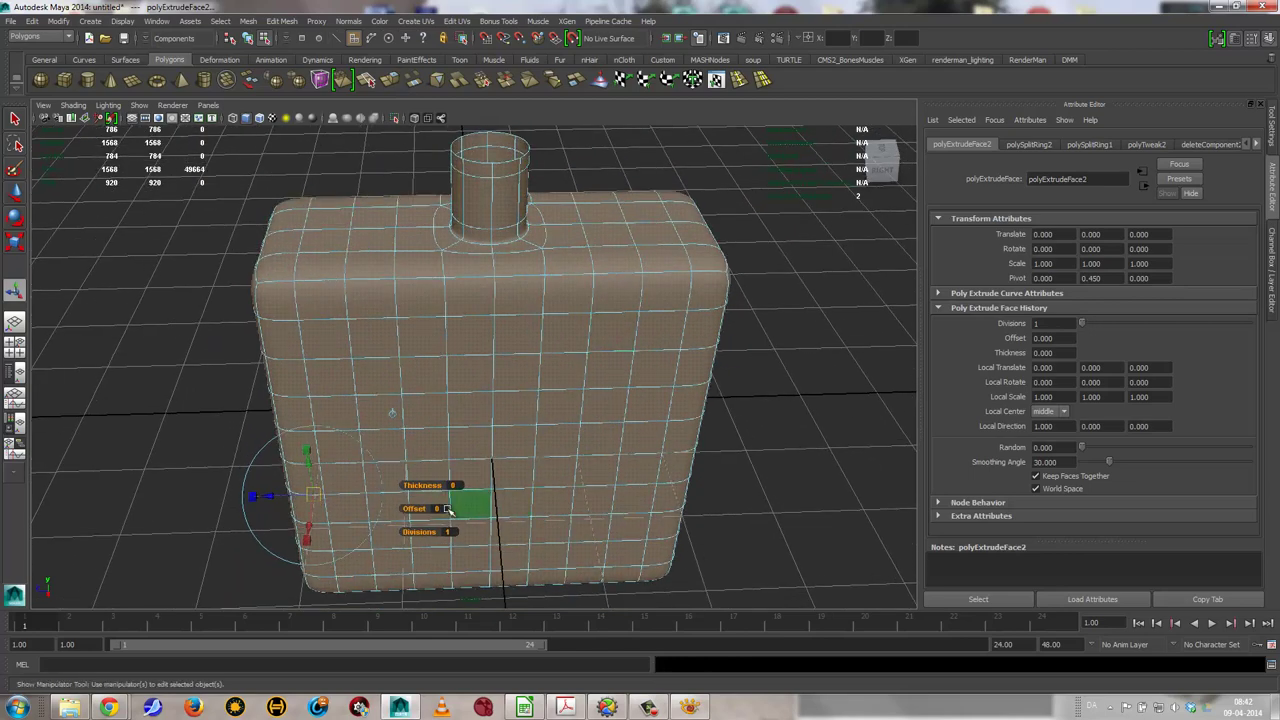
{"action": "left_click_drag", "start_coordinate": [428, 510], "coordinate": [420, 510]}
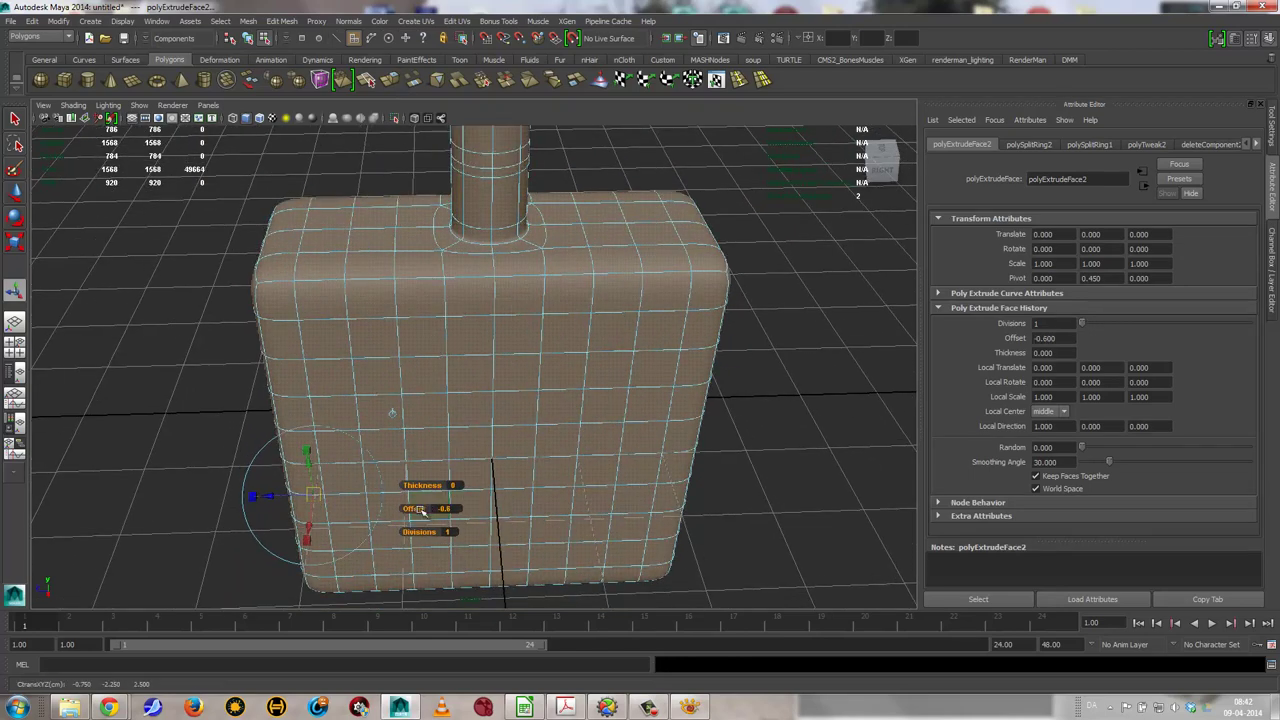
{"action": "left_click_drag", "start_coordinate": [419, 510], "coordinate": [430, 510]}
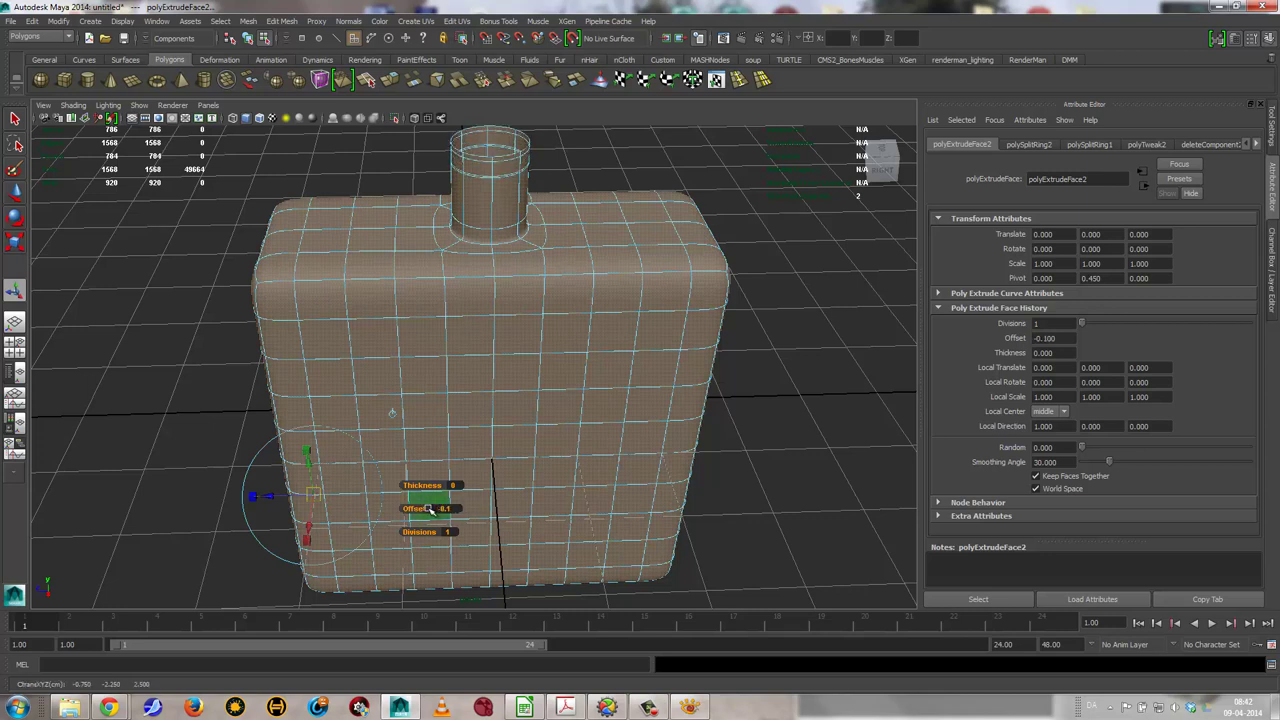
{"action": "left_click", "coordinate": [1058, 338]}
{"action": "type", "text": "0"}
{"action": "key", "text": "Return"}
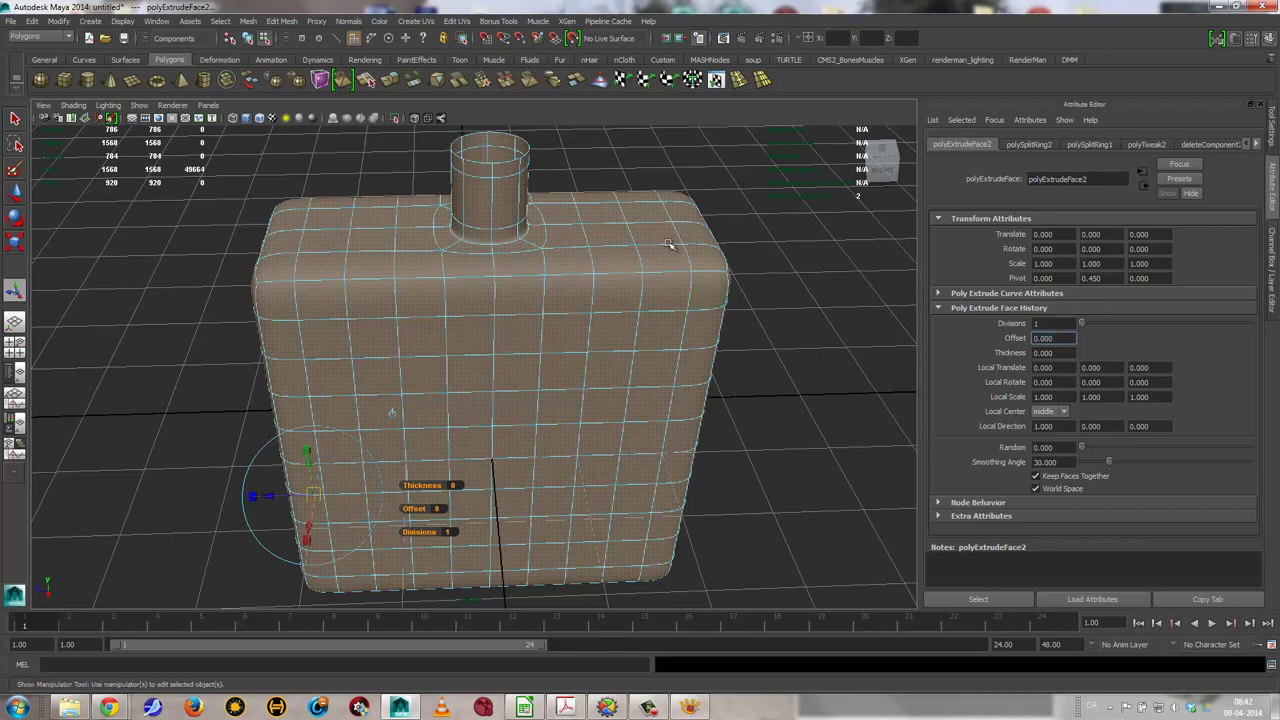
Set the extrusion Thickness to -0.15 so the walls thicken inward
{"action": "left_click_drag", "start_coordinate": [422, 485], "coordinate": [440, 488]}
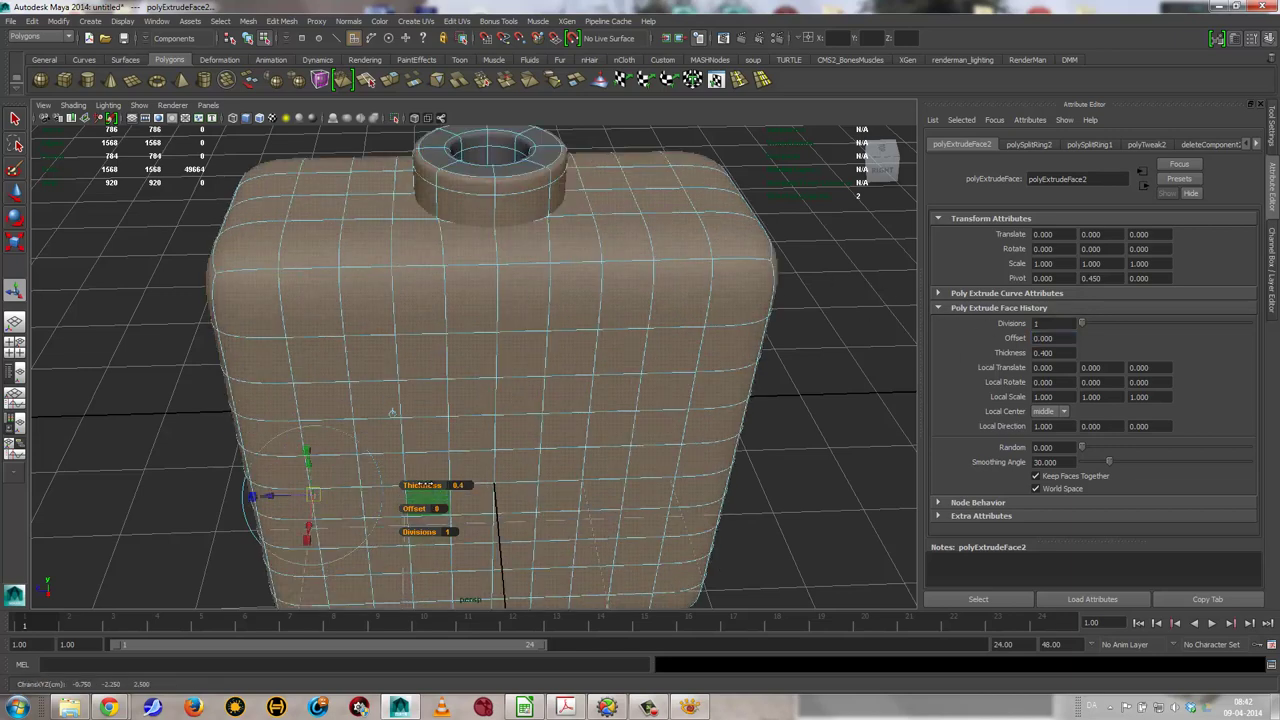
{"action": "left_click_drag", "start_coordinate": [392, 412], "coordinate": [380, 412]}
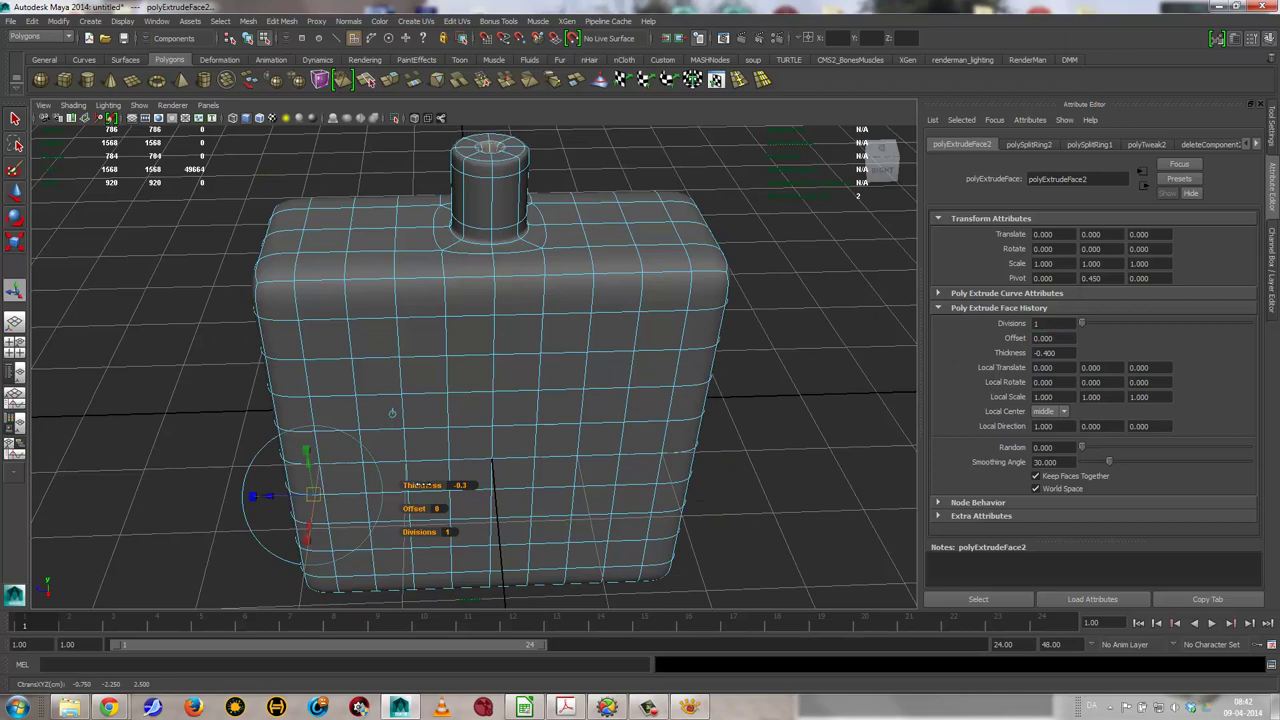
{"action": "left_click_drag", "start_coordinate": [420, 485], "coordinate": [424, 485]}
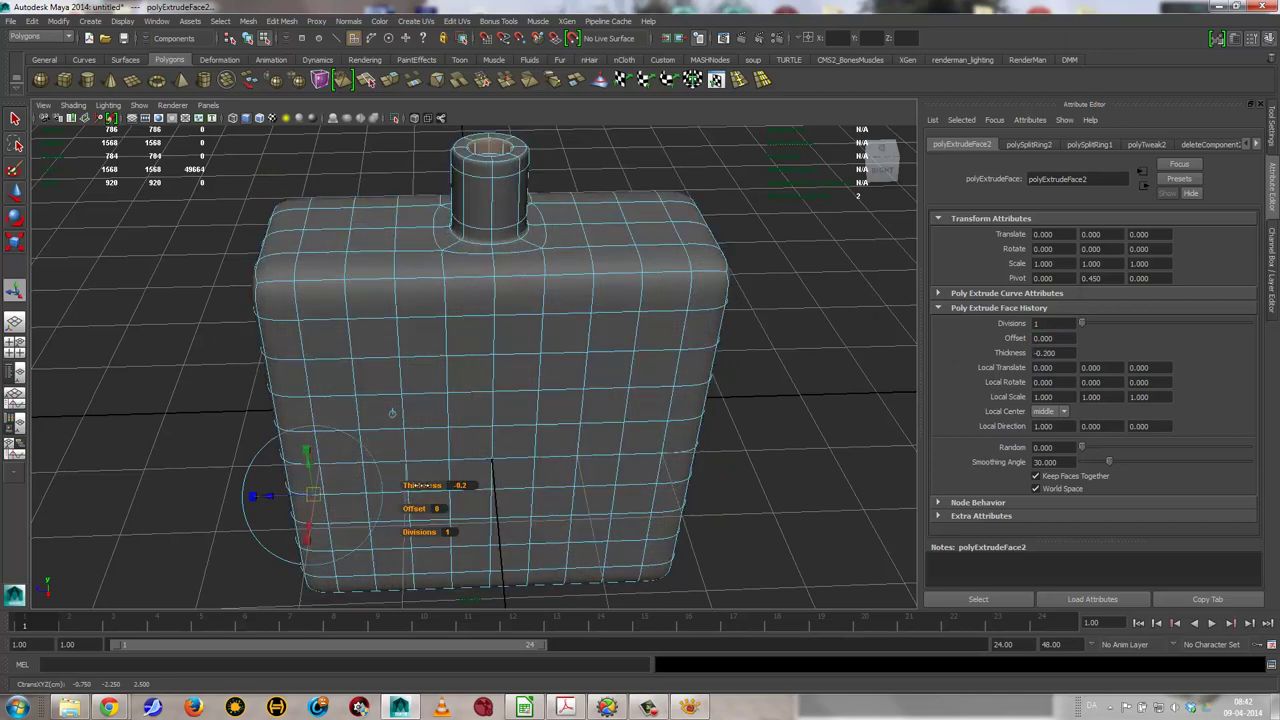
{"action": "left_click", "coordinate": [1072, 352]}
{"action": "left_click_drag", "start_coordinate": [1042, 352], "coordinate": [1086, 348]}
{"action": "type", "text": "0.15"}
{"action": "key", "text": "Return"}
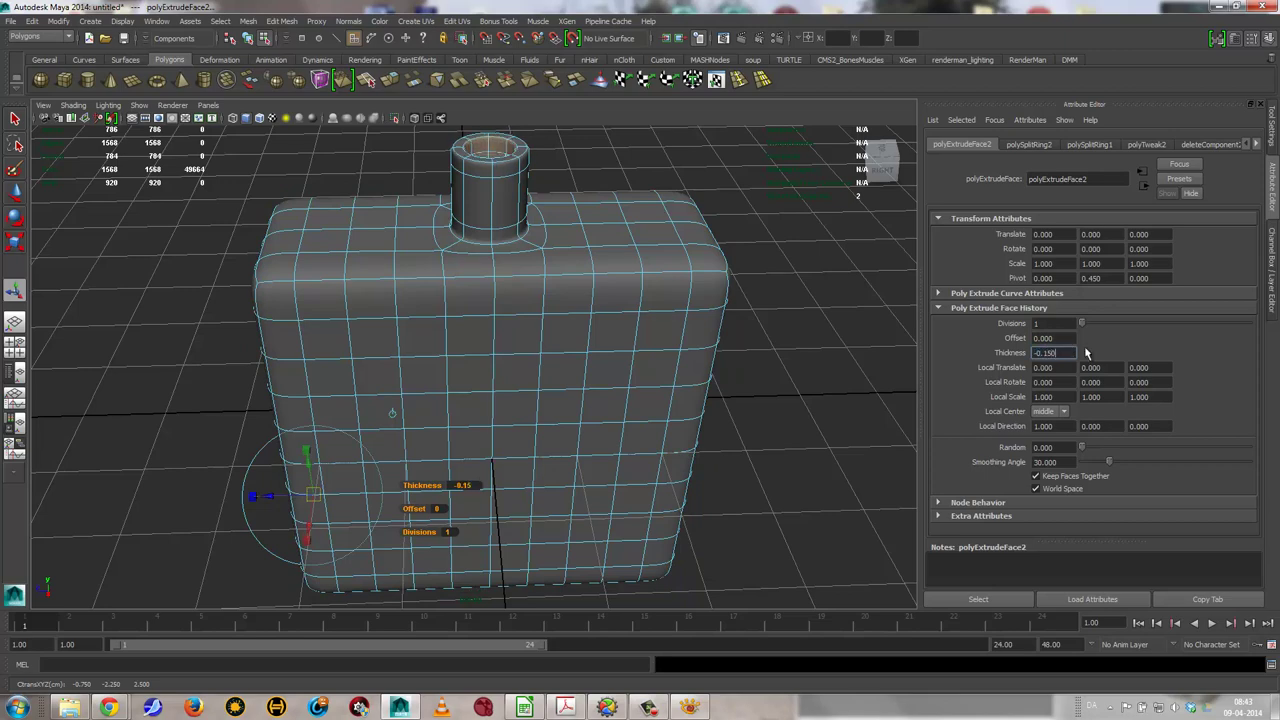
{"action": "mouse_move", "coordinate": [549, 240]}
{"action": "left_mouse_down", "text": "alt"}
{"action": "mouse_move", "coordinate": [440, 310]}
{"action": "mouse_move", "coordinate": [466, 380]}
{"action": "left_mouse_up", "text": "alt"}
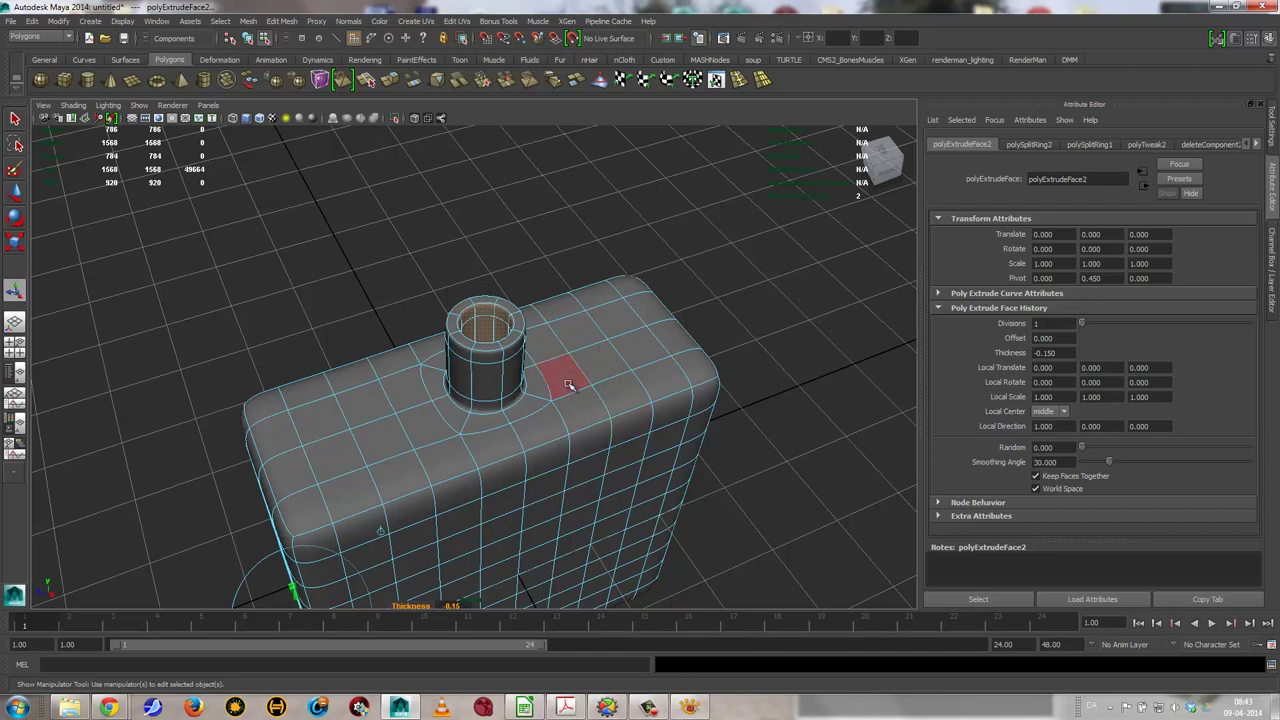
Return to Object mode and show Render Stats for the bottle shape pCubeShape1
{"action": "left_click_drag", "start_coordinate": [567, 385], "coordinate": [691, 349], "text": "alt"}
{"action": "right_click_drag", "start_coordinate": [586, 371], "coordinate": [610, 369]}
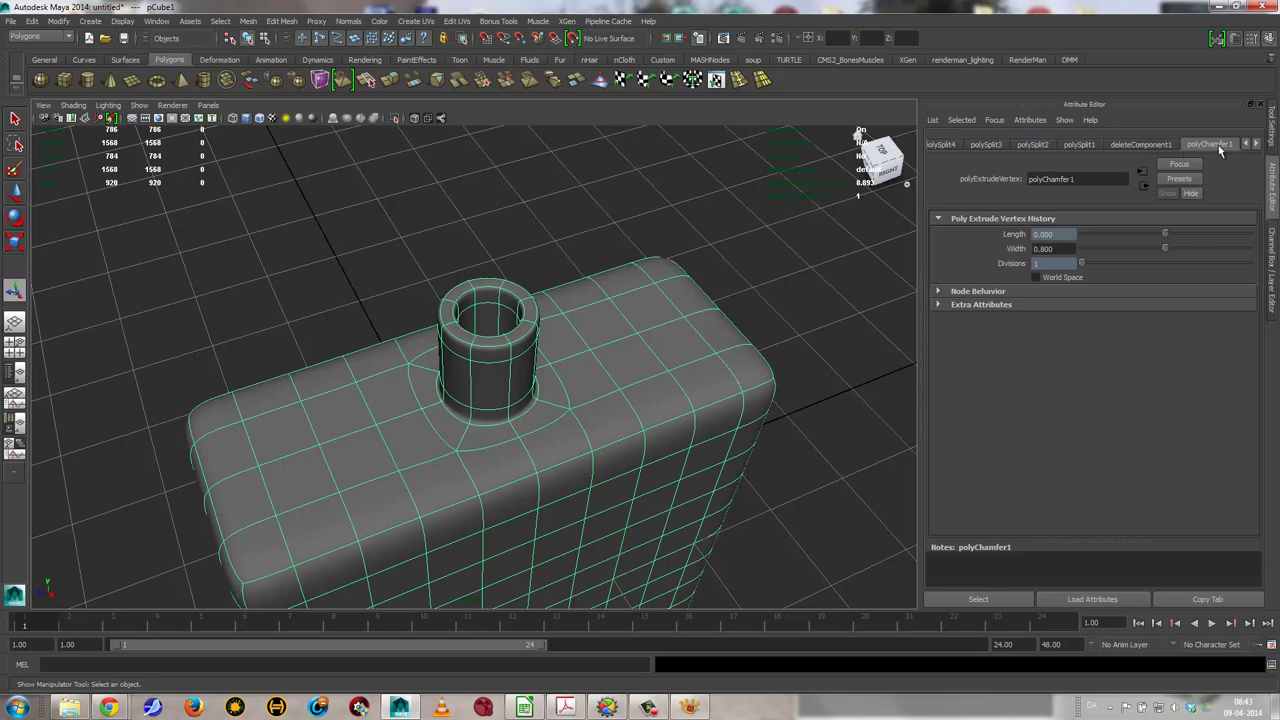
{"action": "left_click", "coordinate": [1250, 145]}
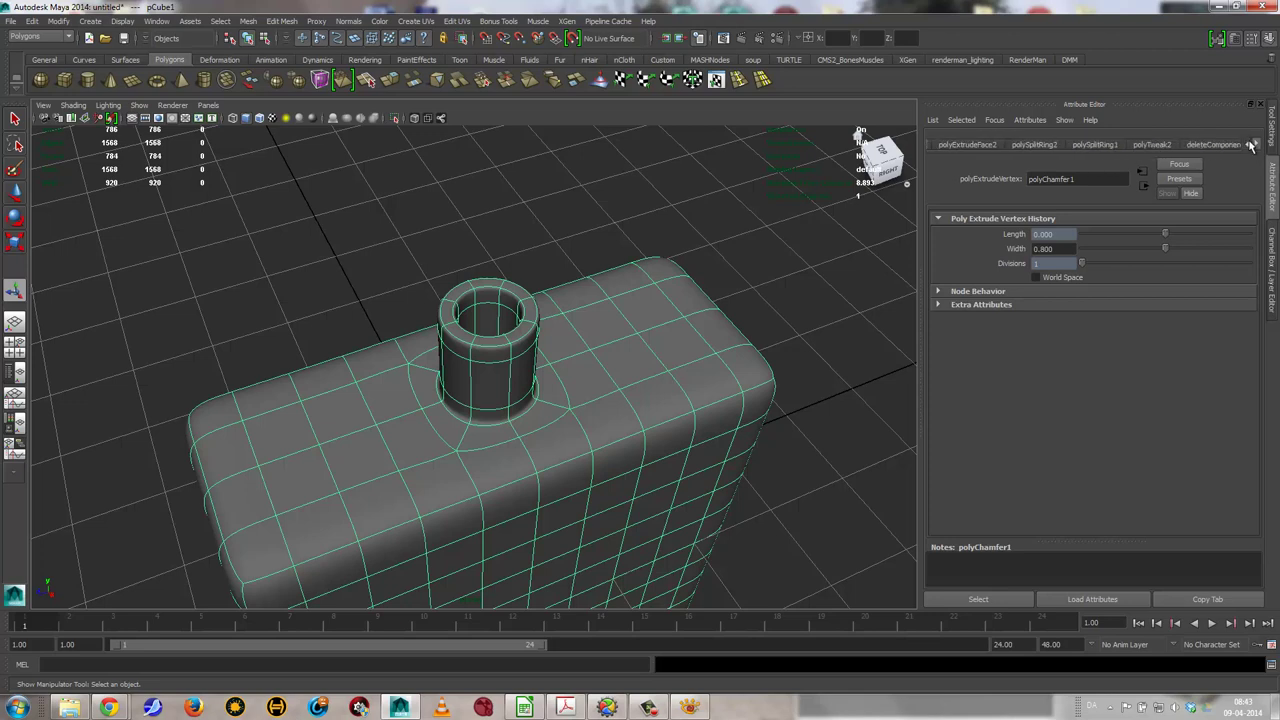
{"action": "left_click", "coordinate": [1250, 145]}
{"action": "left_click", "coordinate": [1000, 144]}
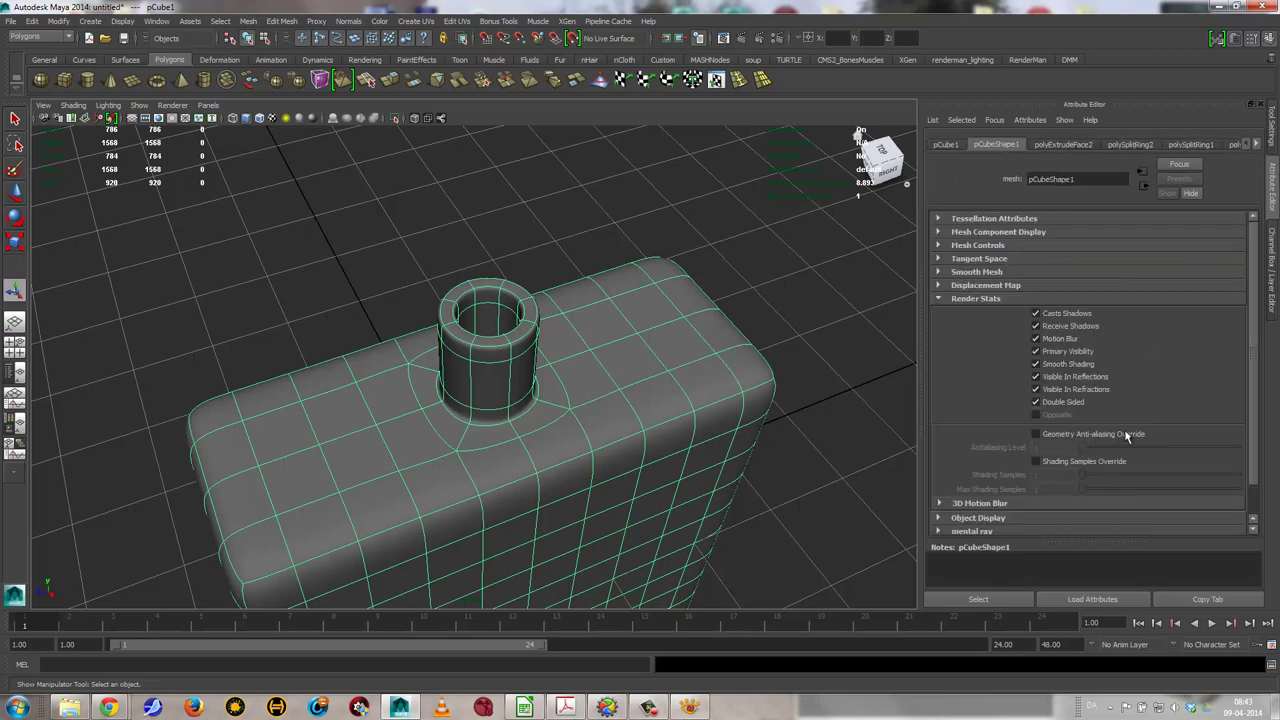
Toggle Double Sided off and on twice, leaving it enabled
{"action": "left_click", "coordinate": [1036, 402]}
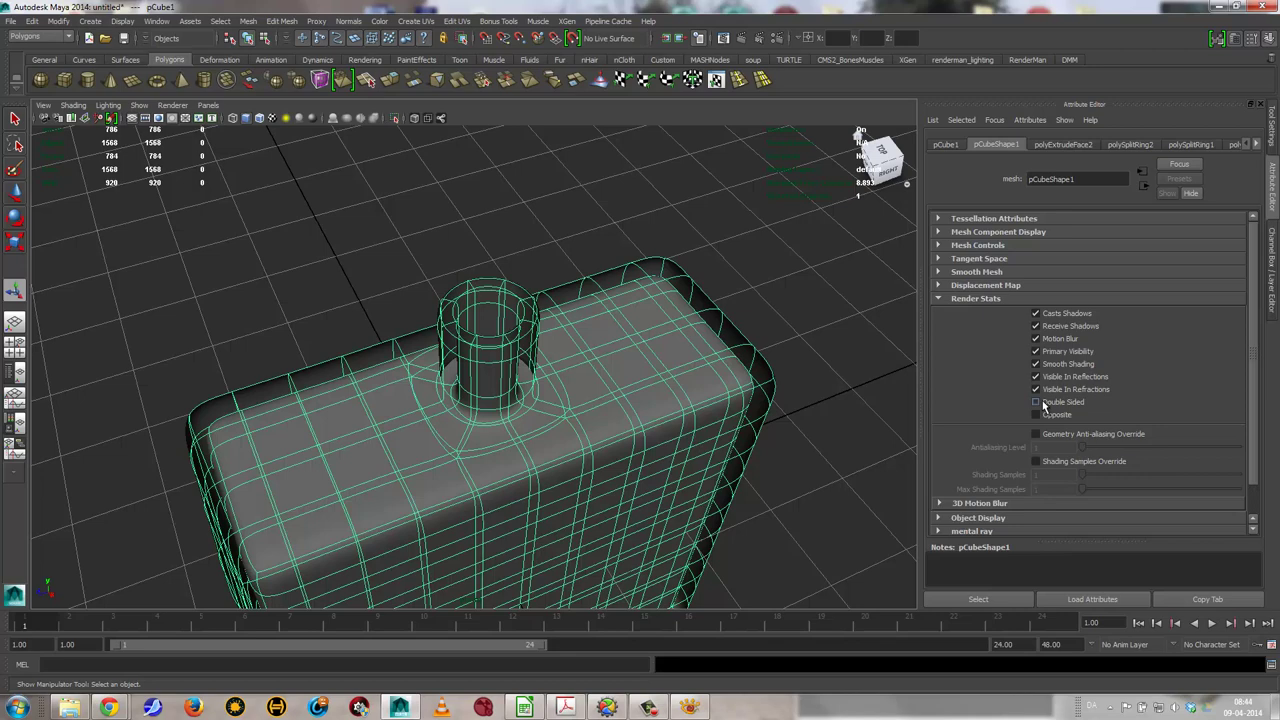
{"action": "left_click", "coordinate": [1036, 402]}
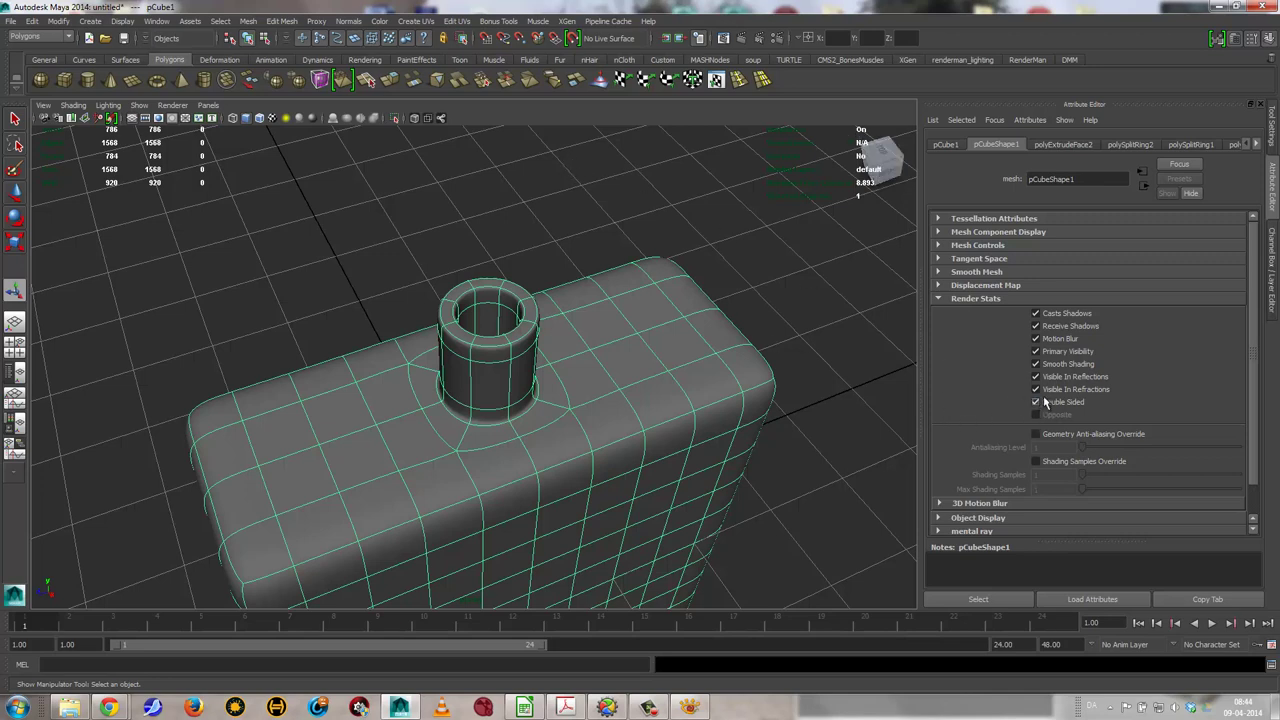
{"action": "left_click", "coordinate": [1036, 402]}
{"action": "left_click", "coordinate": [1036, 402]}
{"action": "left_click", "coordinate": [122, 21]}
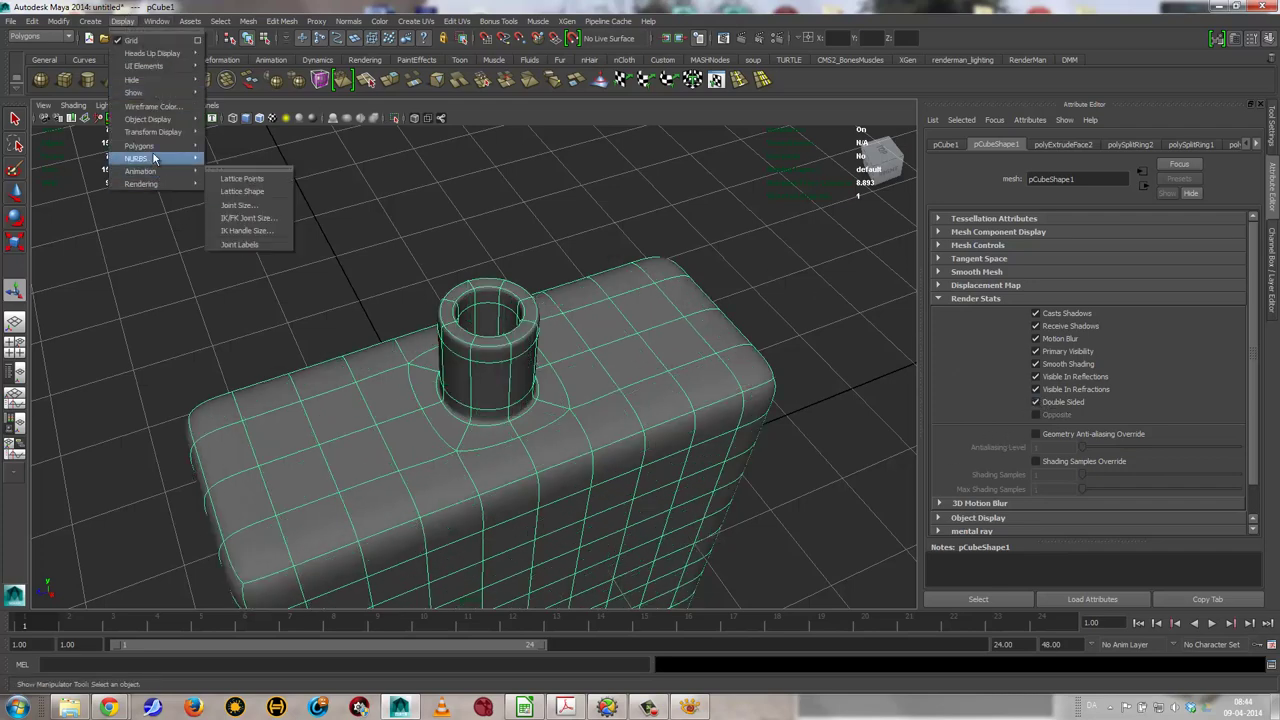
{"action": "mouse_move", "coordinate": [140, 146]}
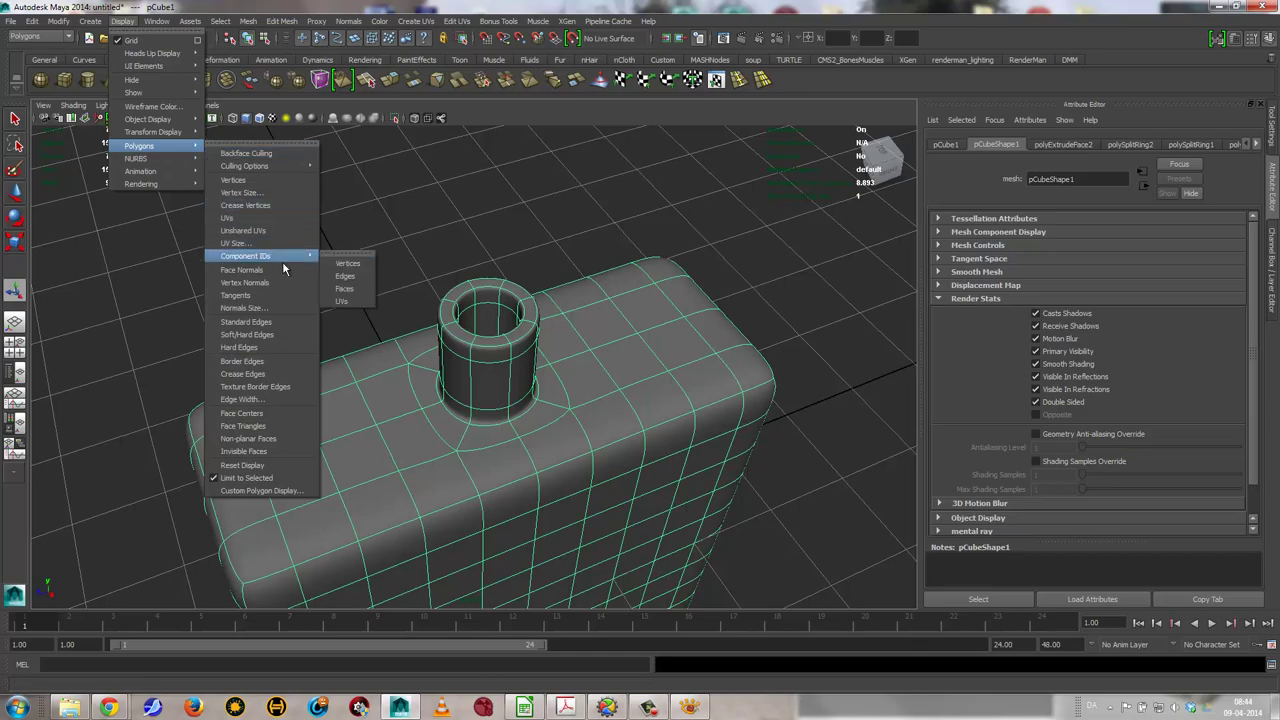
Display face normals on the bottle, zoom in, and bring up Custom Polygon Display options
{"action": "left_click", "coordinate": [244, 282]}
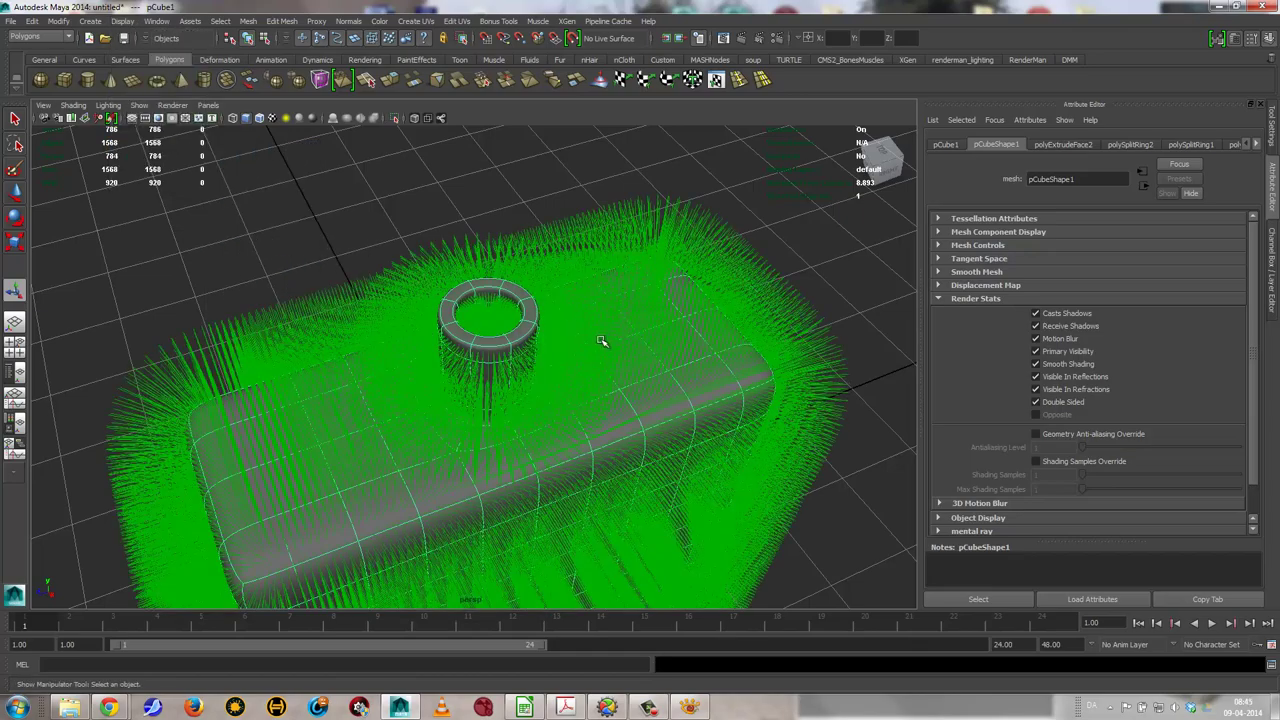
{"action": "mouse_move", "coordinate": [540, 355]}
{"action": "left_mouse_down", "text": "alt"}
{"action": "mouse_move", "coordinate": [421, 321]}
{"action": "mouse_move", "coordinate": [486, 354]}
{"action": "mouse_move", "coordinate": [466, 357]}
{"action": "mouse_move", "coordinate": [763, 363]}
{"action": "mouse_move", "coordinate": [688, 345]}
{"action": "mouse_move", "coordinate": [794, 363]}
{"action": "mouse_move", "coordinate": [480, 294]}
{"action": "mouse_move", "coordinate": [497, 309]}
{"action": "mouse_move", "coordinate": [614, 314]}
{"action": "left_mouse_up", "text": "alt"}
{"action": "scroll", "coordinate": [614, 314], "scroll_direction": "up", "scroll_amount": 2}
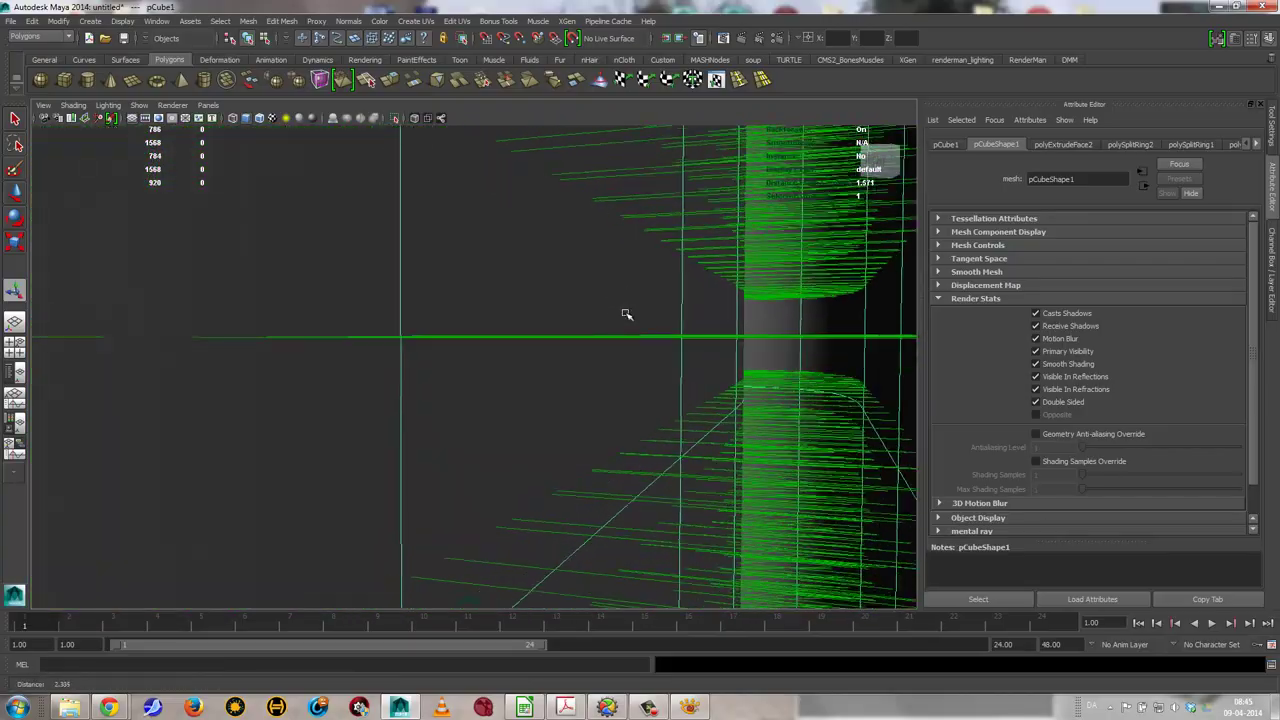
{"action": "scroll", "coordinate": [623, 314], "scroll_direction": "up", "scroll_amount": 3}
{"action": "scroll", "coordinate": [629, 314], "scroll_direction": "up", "scroll_amount": 2}
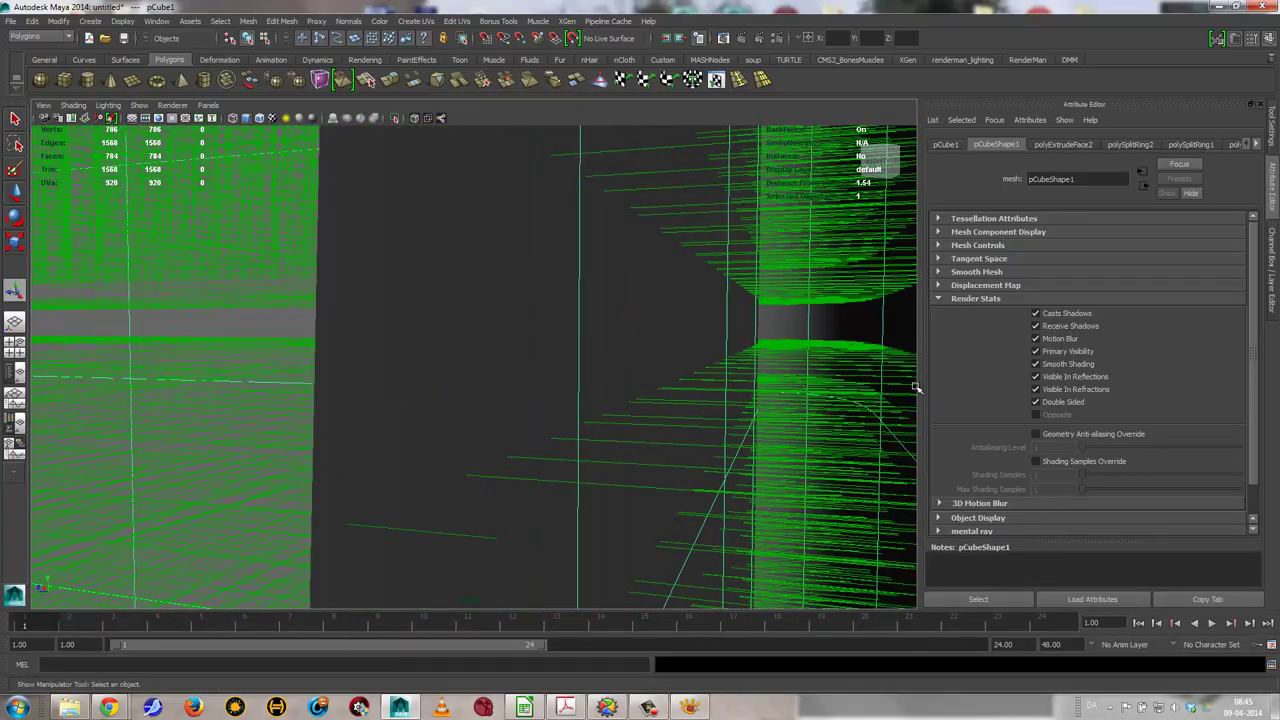
{"action": "mouse_move", "coordinate": [740, 342]}
{"action": "right_mouse_down", "text": "alt"}
{"action": "mouse_move", "coordinate": [374, 343]}
{"action": "mouse_move", "coordinate": [230, 300]}
{"action": "right_mouse_up", "text": "alt"}
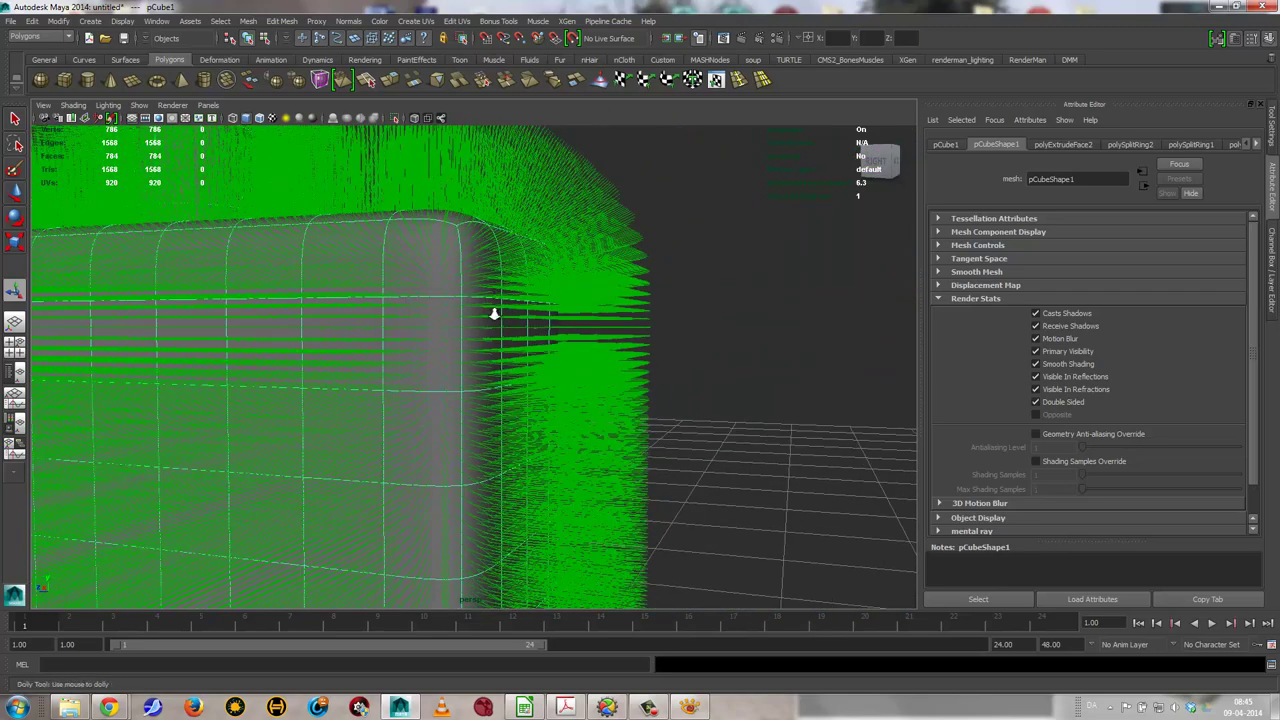
{"action": "left_click", "coordinate": [122, 21]}
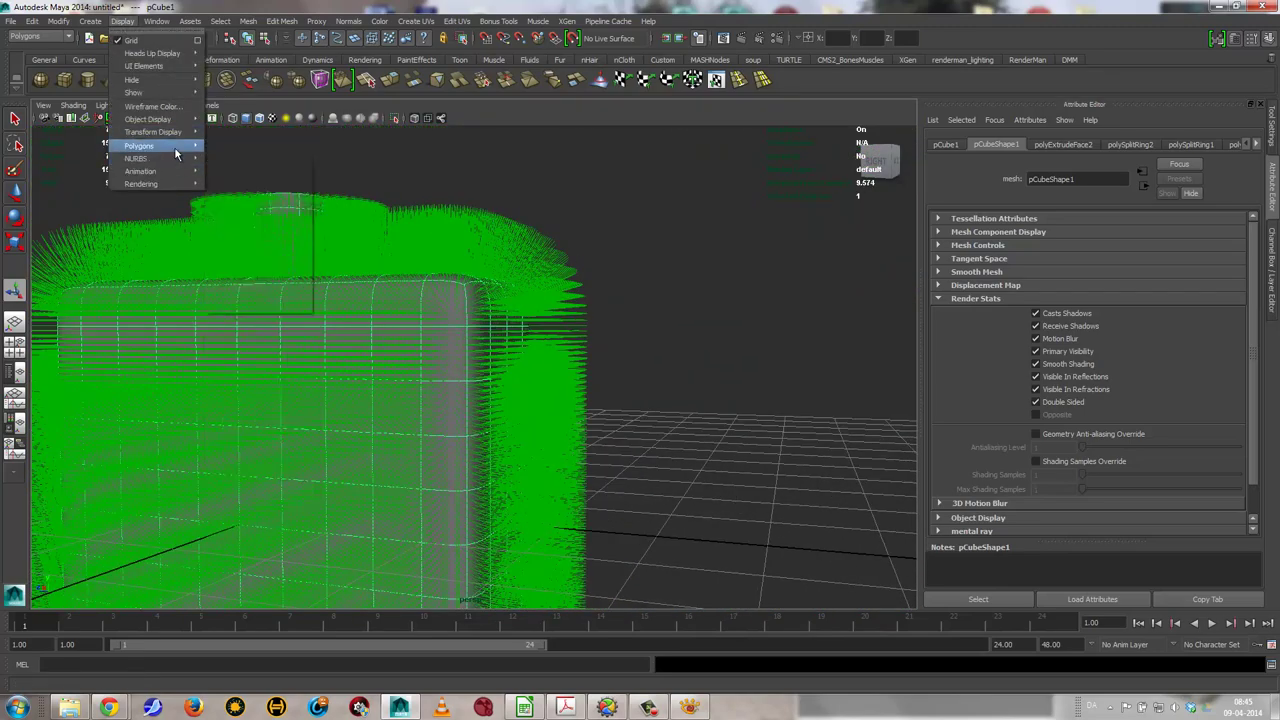
{"action": "mouse_move", "coordinate": [139, 145]}
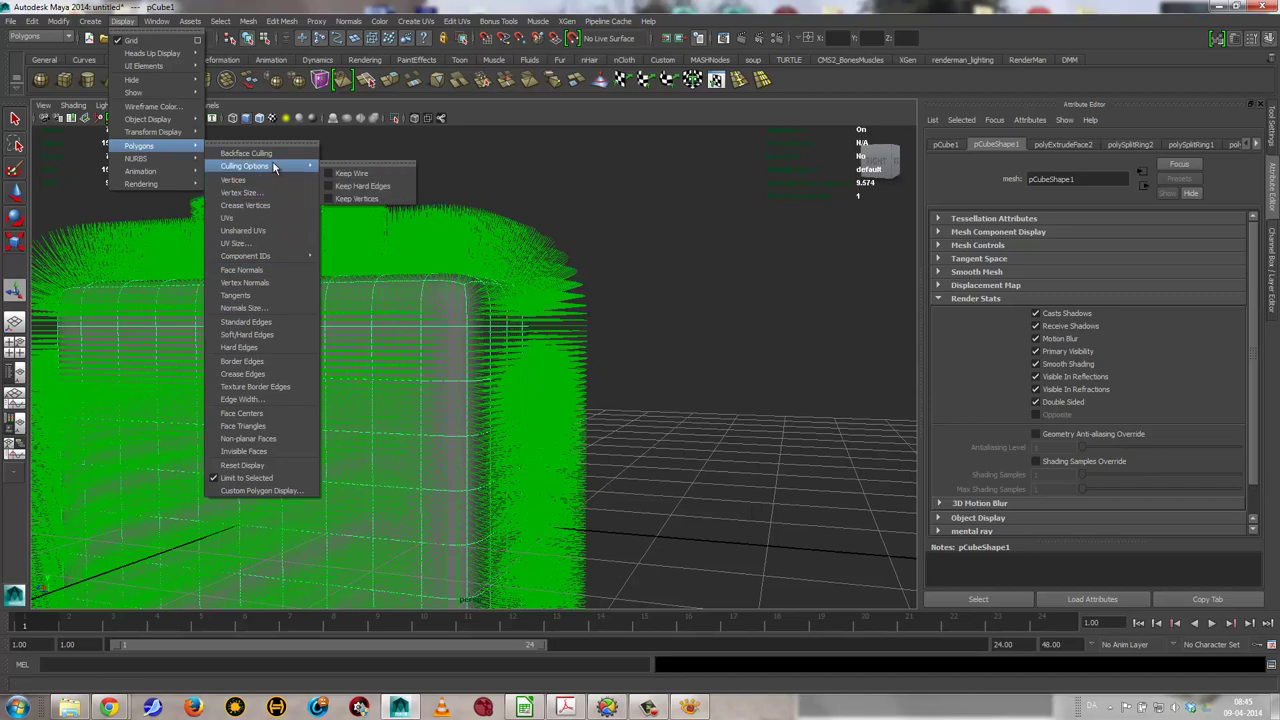
{"action": "left_click", "coordinate": [241, 491]}
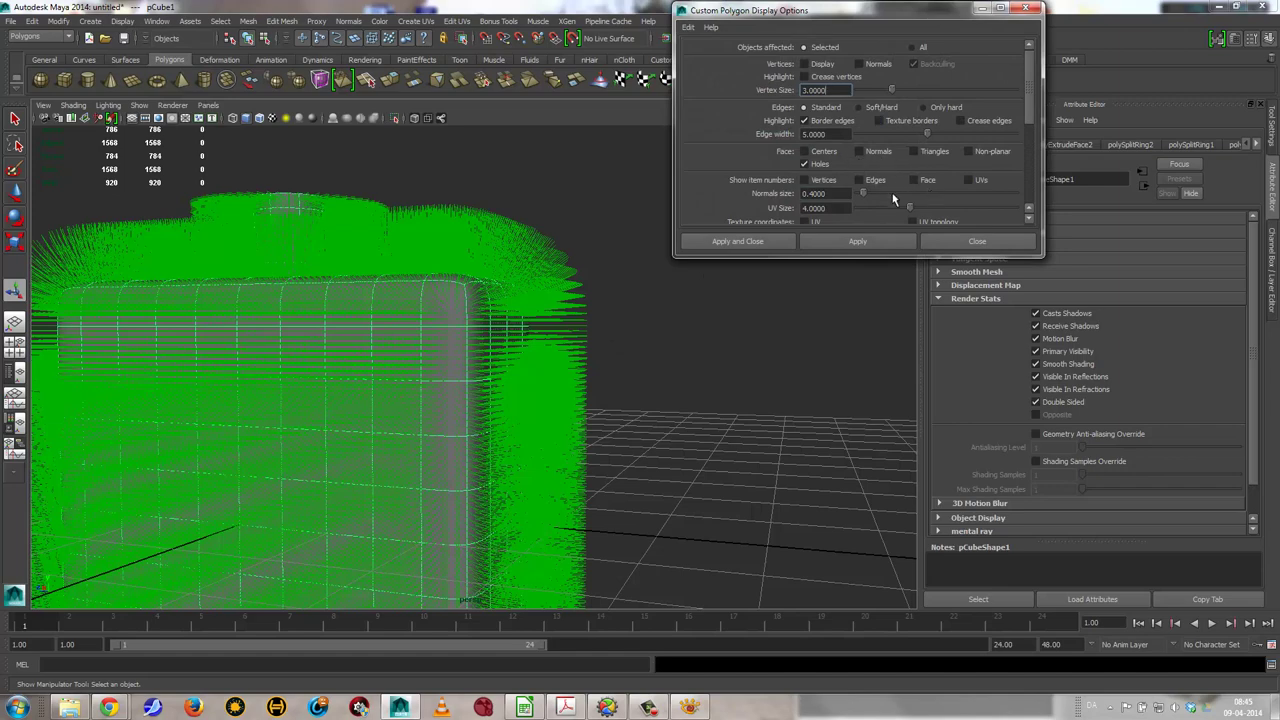
Apply with face normals hidden, then enlarge the normals size to 0.1463 and inspect
{"action": "left_click", "coordinate": [857, 241]}
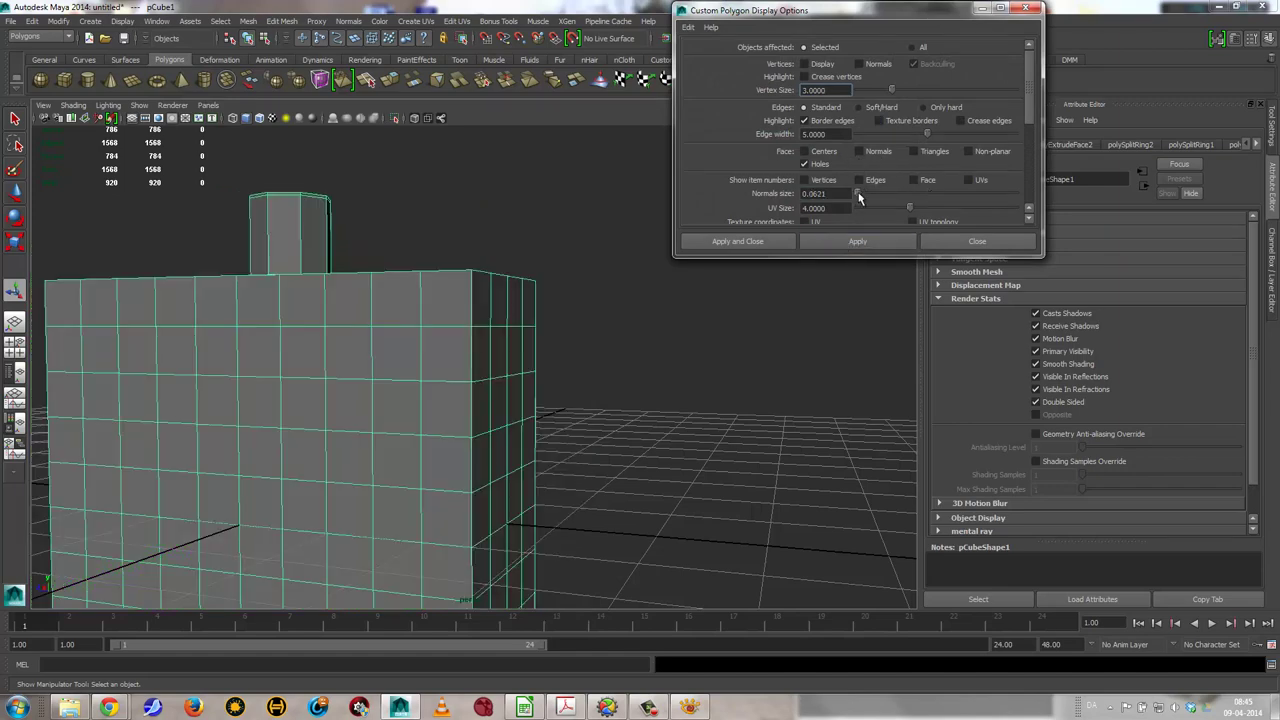
{"action": "left_click_drag", "start_coordinate": [858, 196], "coordinate": [861, 196]}
{"action": "left_click", "coordinate": [857, 241]}
{"action": "right_click_drag", "start_coordinate": [373, 452], "coordinate": [706, 466], "text": "alt"}
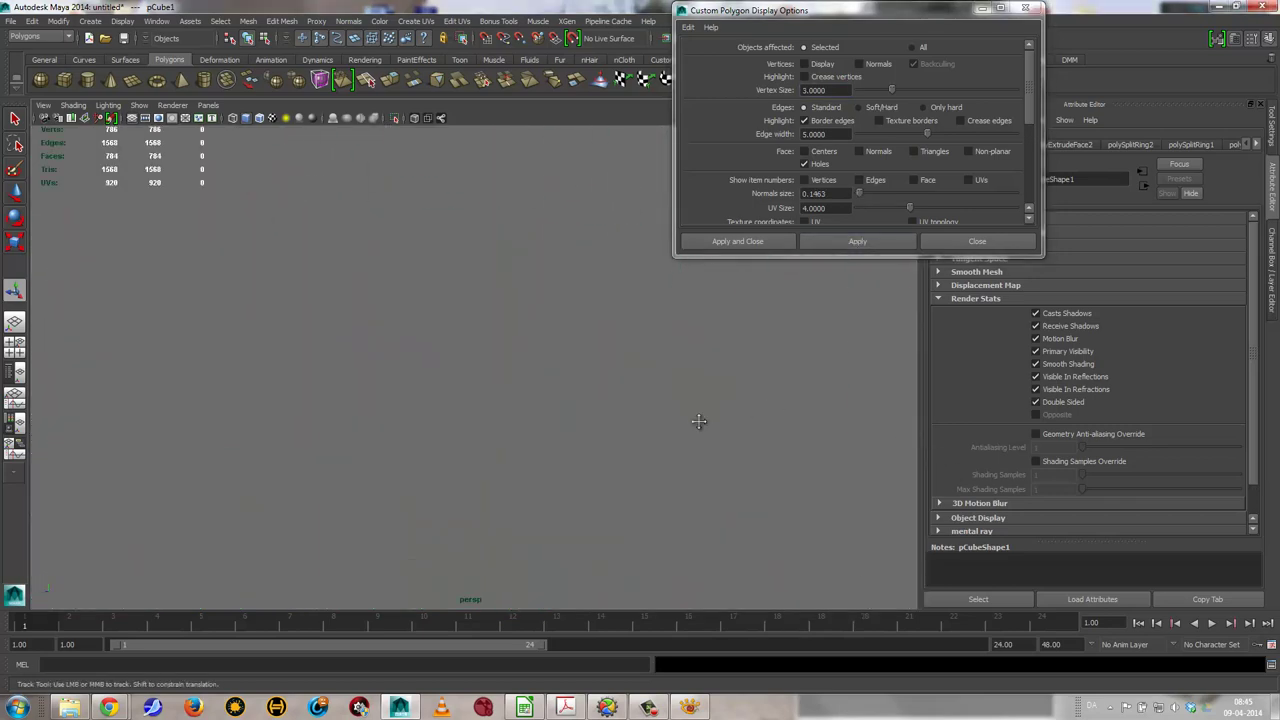
{"action": "mouse_move", "coordinate": [698, 421]}
{"action": "middle_mouse_down", "text": "alt"}
{"action": "mouse_move", "coordinate": [514, 463]}
{"action": "mouse_move", "coordinate": [623, 457]}
{"action": "mouse_move", "coordinate": [514, 469]}
{"action": "middle_mouse_up", "text": "alt"}
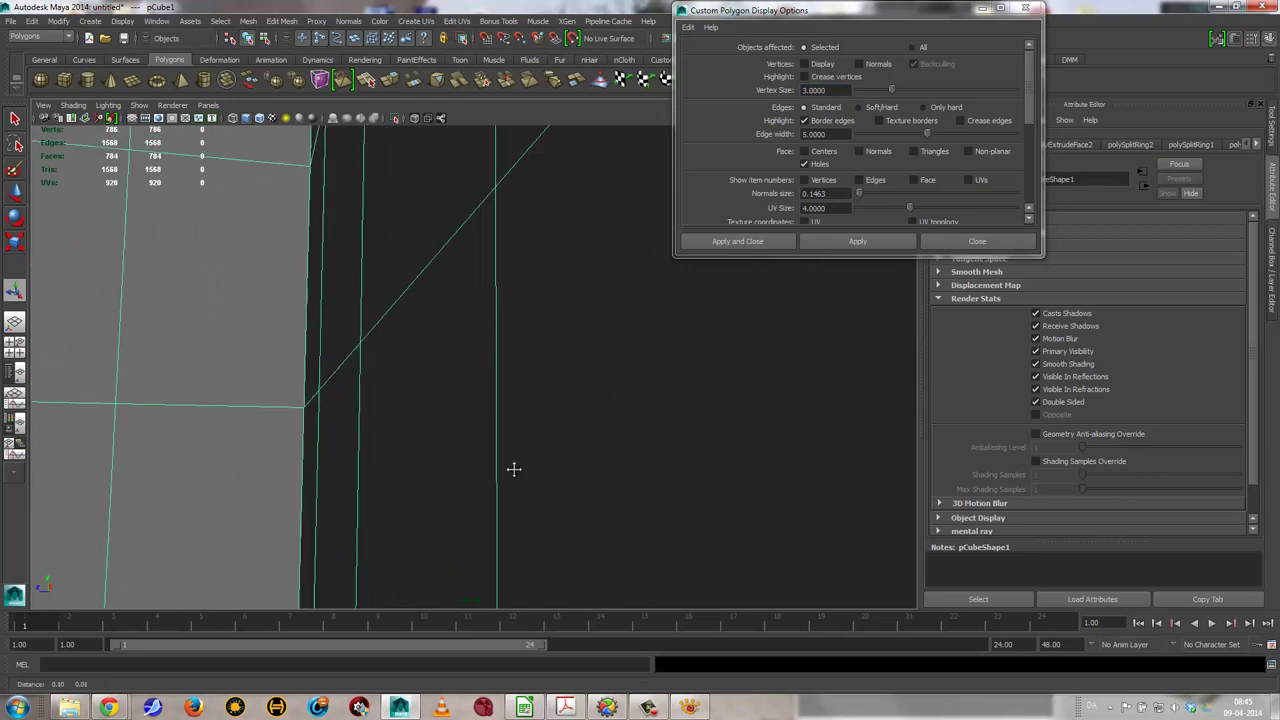
{"action": "right_click_drag", "start_coordinate": [514, 469], "coordinate": [443, 486], "text": "alt"}
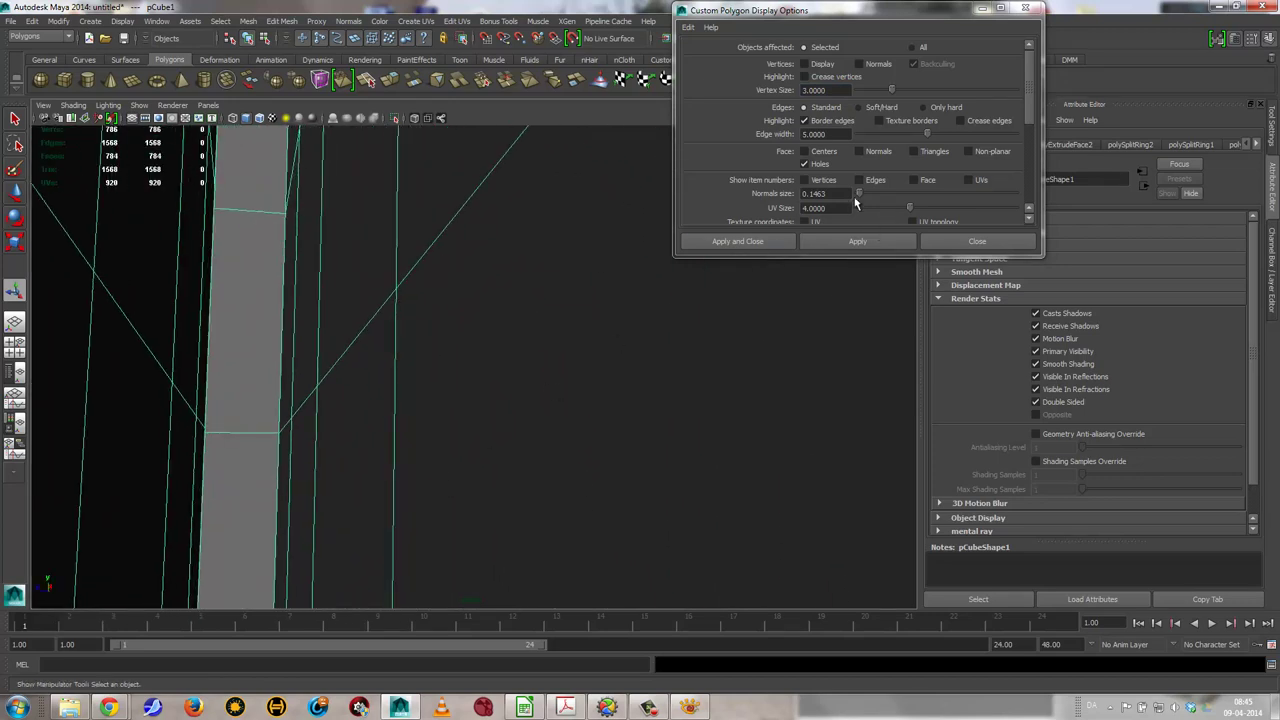
Show face numbers, then vertex normals at size 0.7780, and turn vertex normals off
{"action": "left_click", "coordinate": [933, 182]}
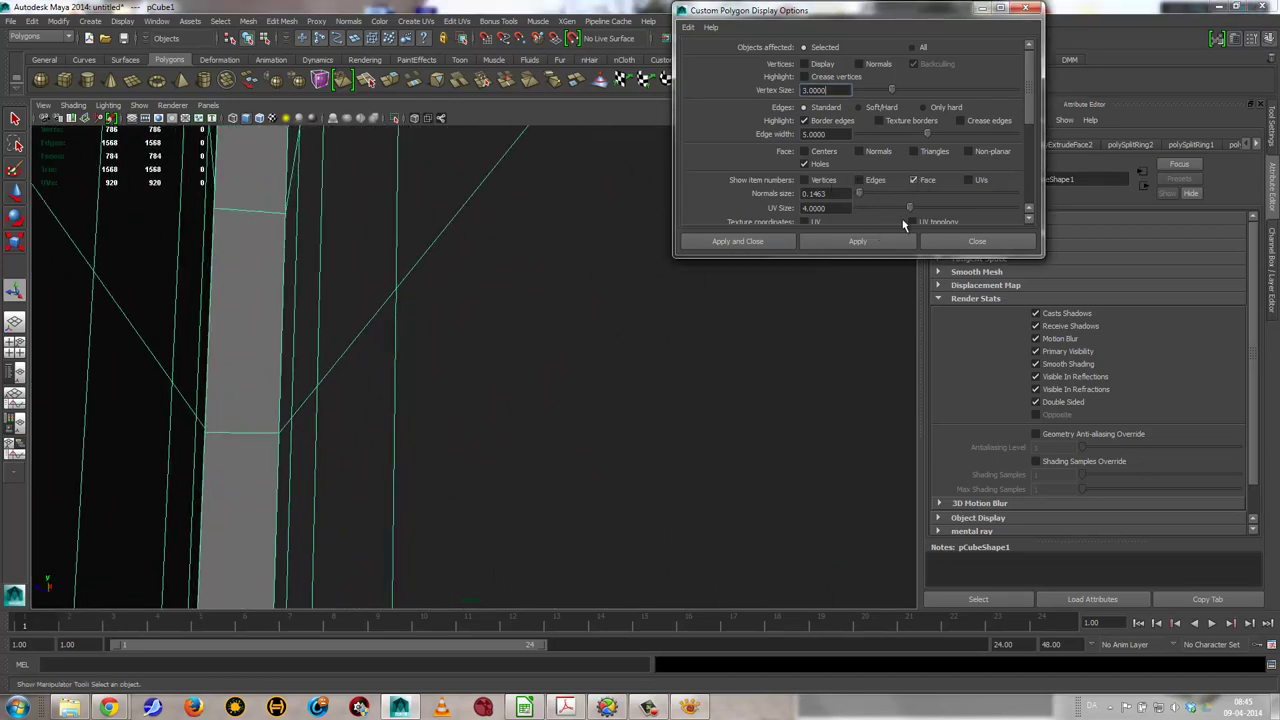
{"action": "left_click", "coordinate": [857, 241]}
{"action": "left_click_drag", "start_coordinate": [861, 194], "coordinate": [869, 193]}
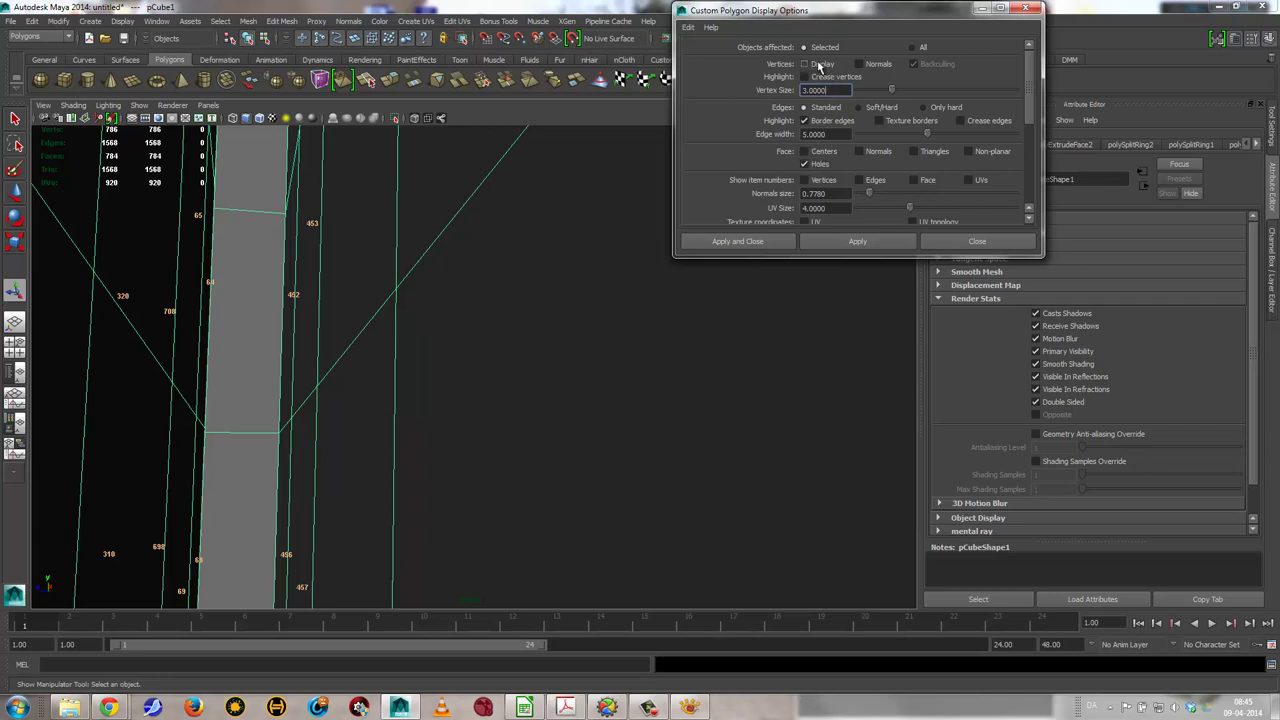
{"action": "left_click", "coordinate": [874, 66]}
{"action": "left_click", "coordinate": [859, 241]}
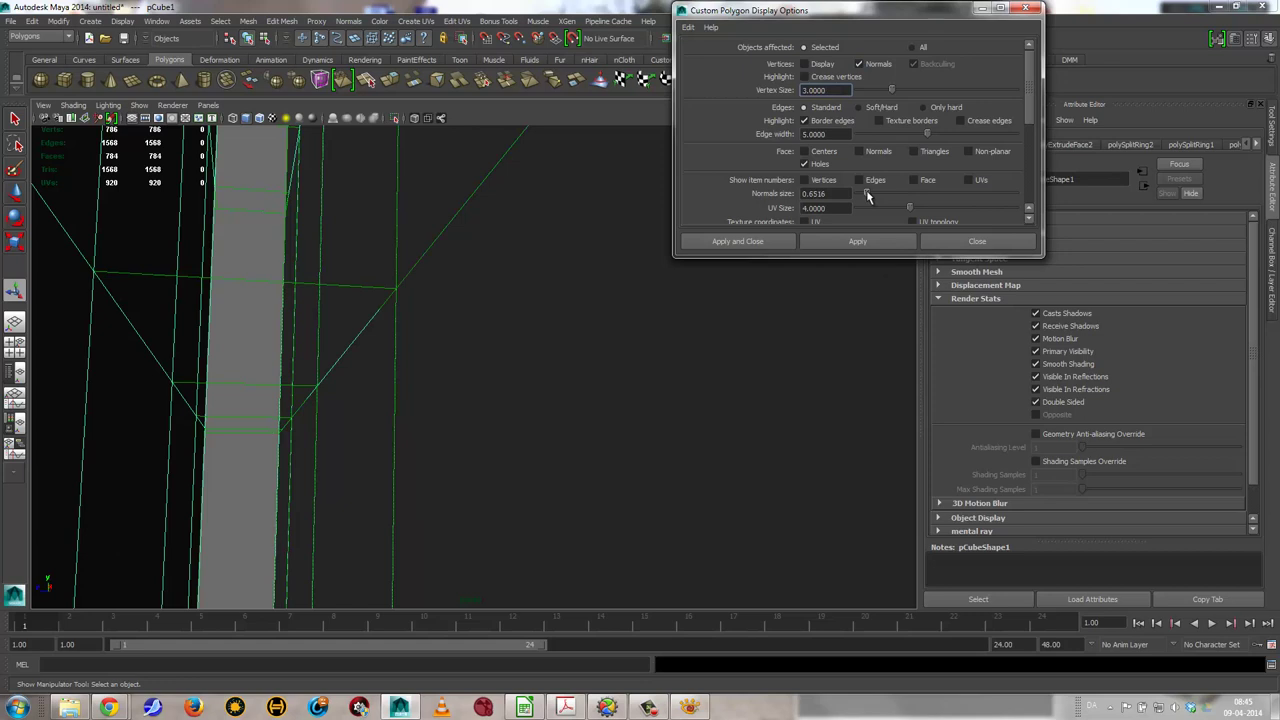
{"action": "left_click", "coordinate": [872, 241]}
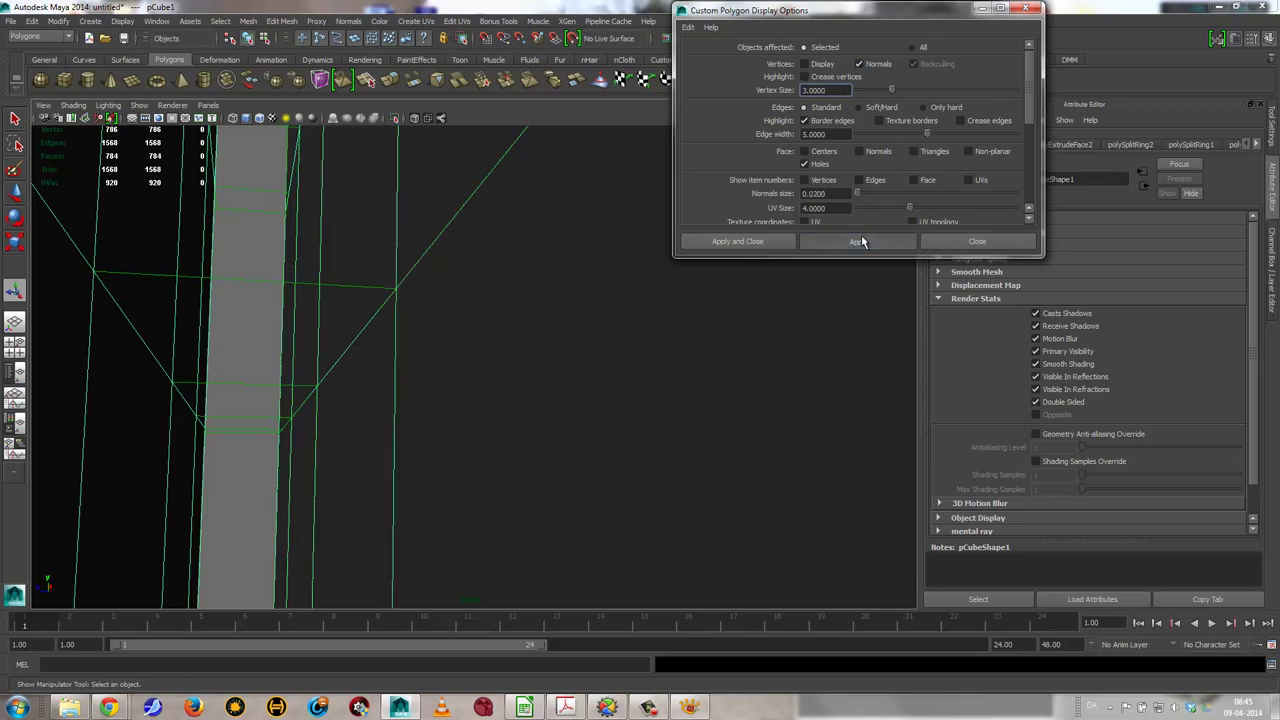
{"action": "mouse_move", "coordinate": [441, 317]}
{"action": "left_mouse_down", "text": "alt"}
{"action": "mouse_move", "coordinate": [457, 317]}
{"action": "mouse_move", "coordinate": [437, 317]}
{"action": "left_mouse_up", "text": "alt"}
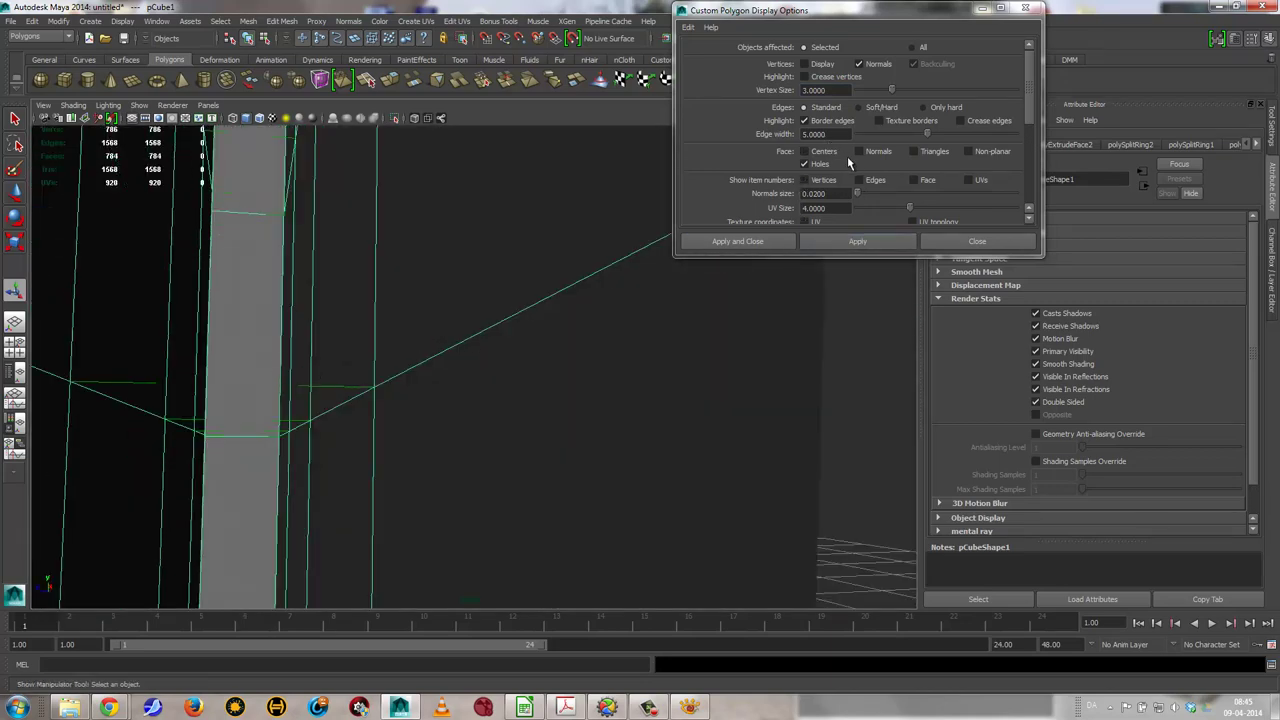
{"action": "left_click", "coordinate": [873, 63]}
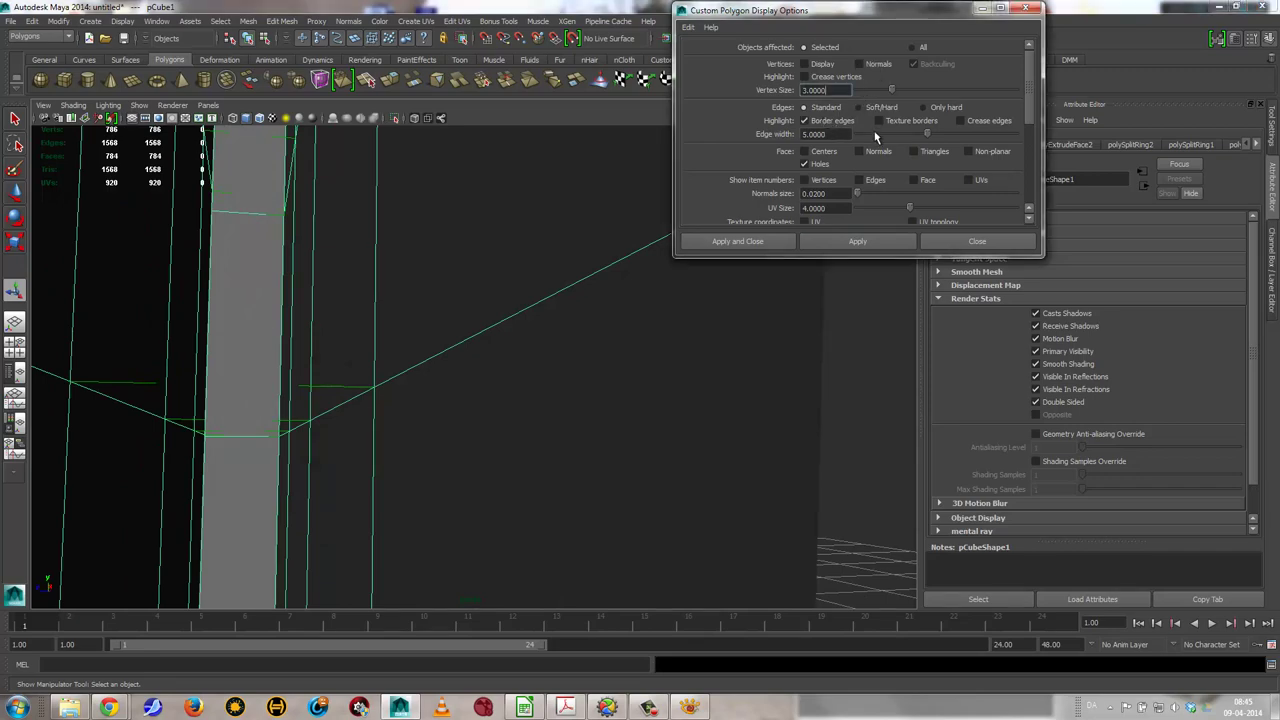
Close Custom Polygon Display and uncheck the bottle's Double Sided render flag
{"action": "left_click", "coordinate": [977, 242]}
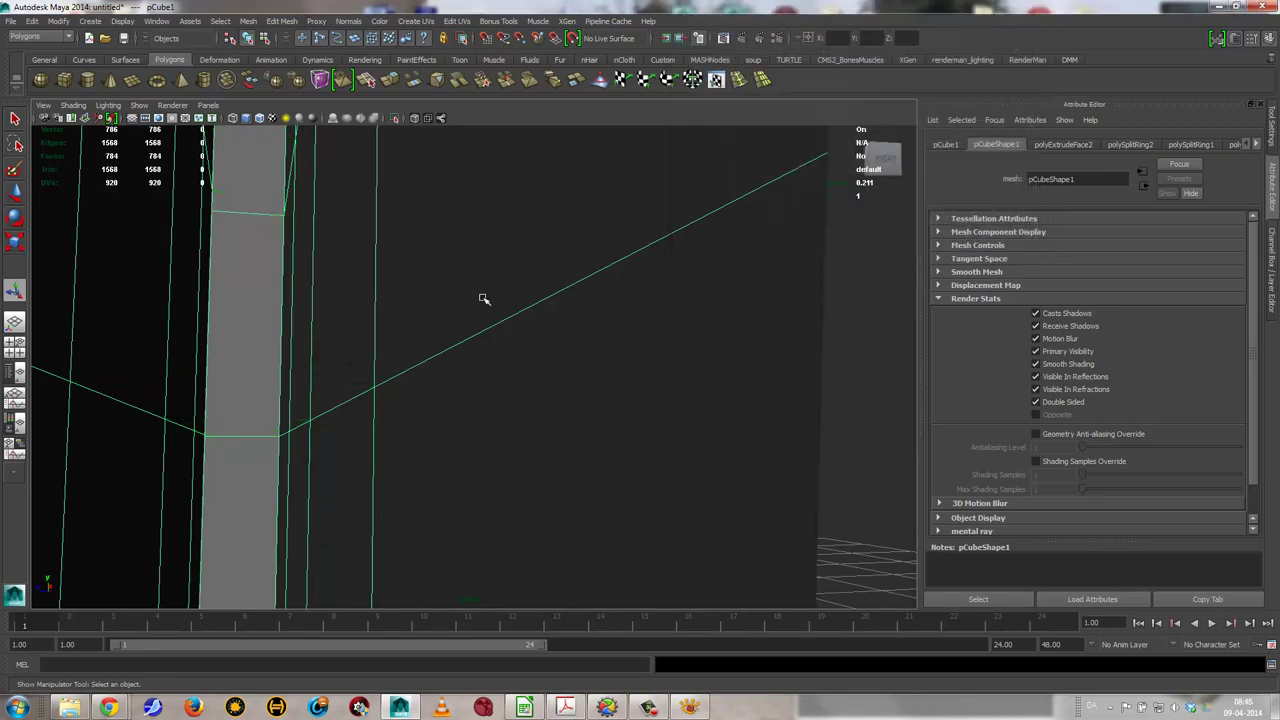
{"action": "mouse_move", "coordinate": [651, 323]}
{"action": "left_mouse_down", "text": "alt"}
{"action": "mouse_move", "coordinate": [463, 337]}
{"action": "mouse_move", "coordinate": [453, 352]}
{"action": "mouse_move", "coordinate": [612, 317]}
{"action": "left_mouse_up", "text": "alt"}
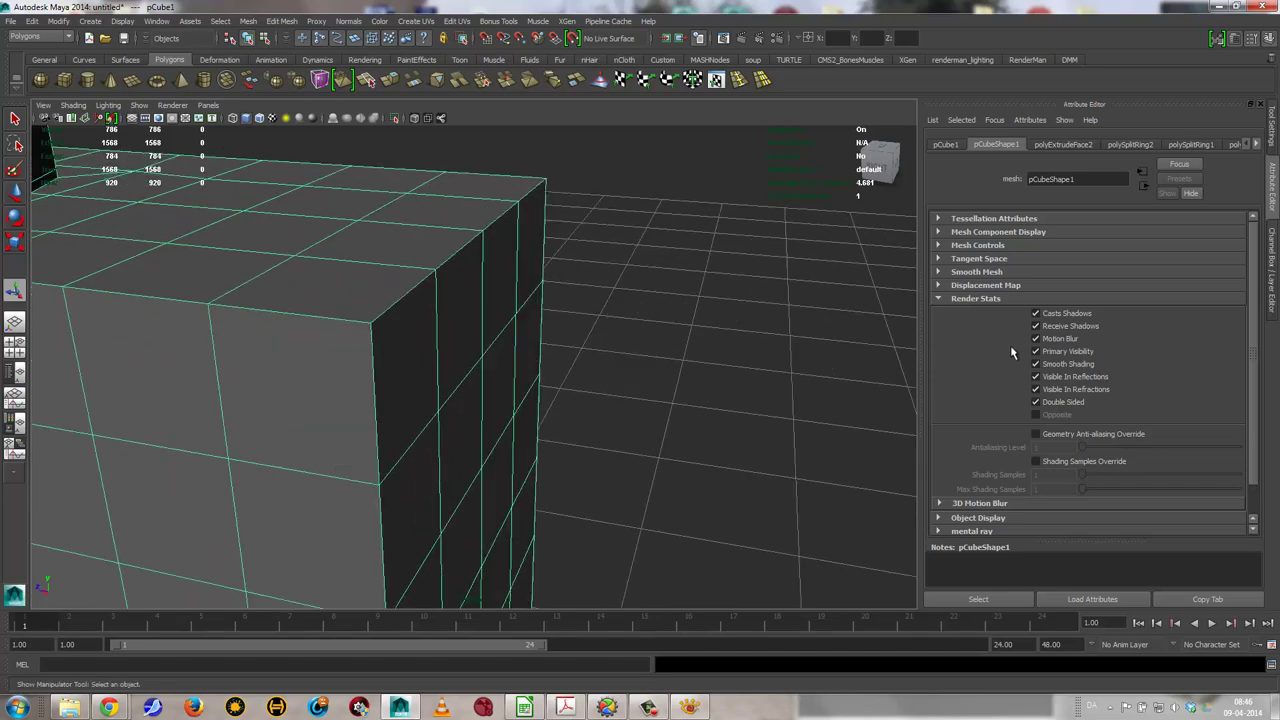
{"action": "left_click", "coordinate": [1064, 404]}
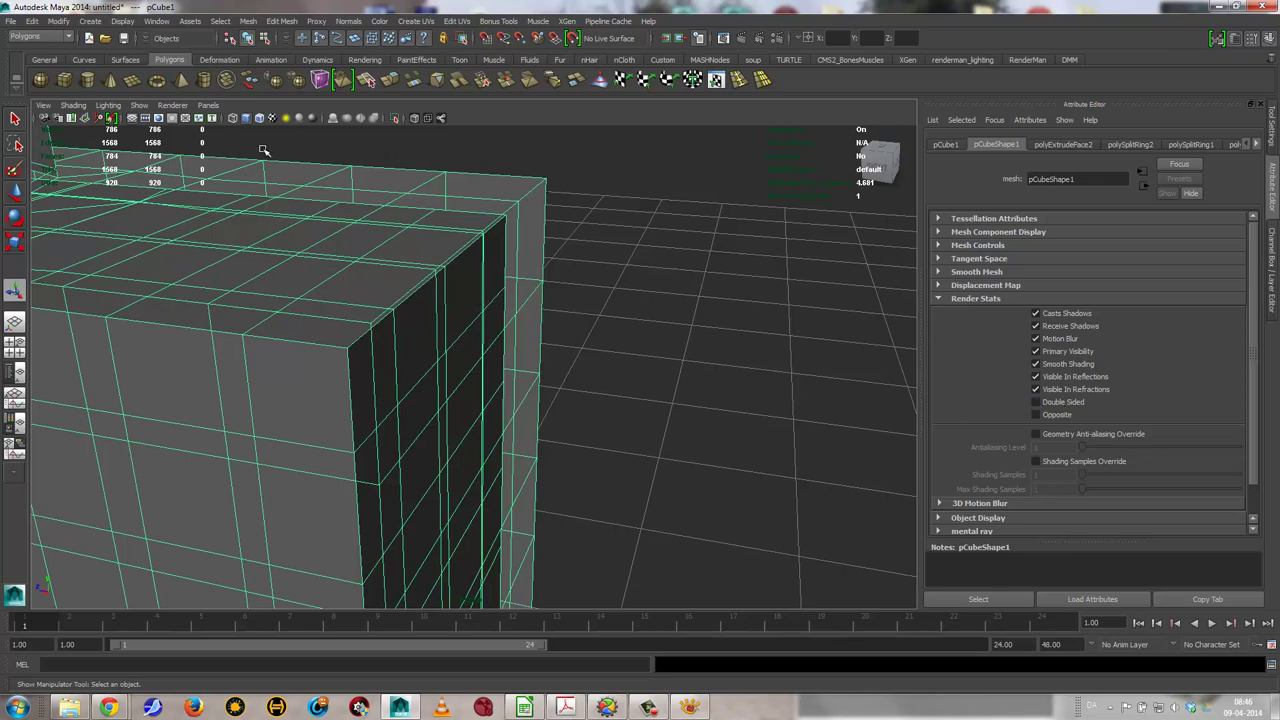
Reverse the bottle mesh's normals, deselect it, and view it from low front
{"action": "mouse_move", "coordinate": [300, 177]}
{"action": "left_mouse_down", "text": "alt"}
{"action": "mouse_move", "coordinate": [451, 206]}
{"action": "mouse_move", "coordinate": [325, 224]}
{"action": "mouse_move", "coordinate": [509, 200]}
{"action": "left_mouse_up", "text": "alt"}
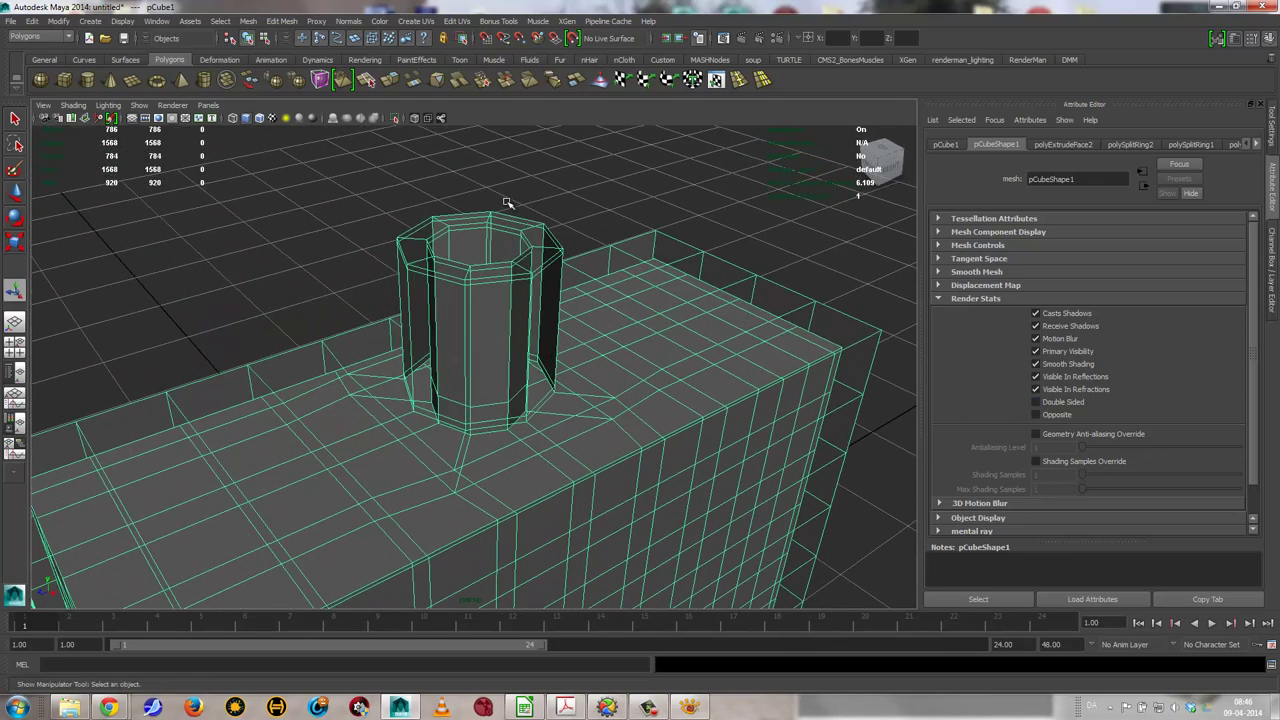
{"action": "left_click", "coordinate": [349, 21]}
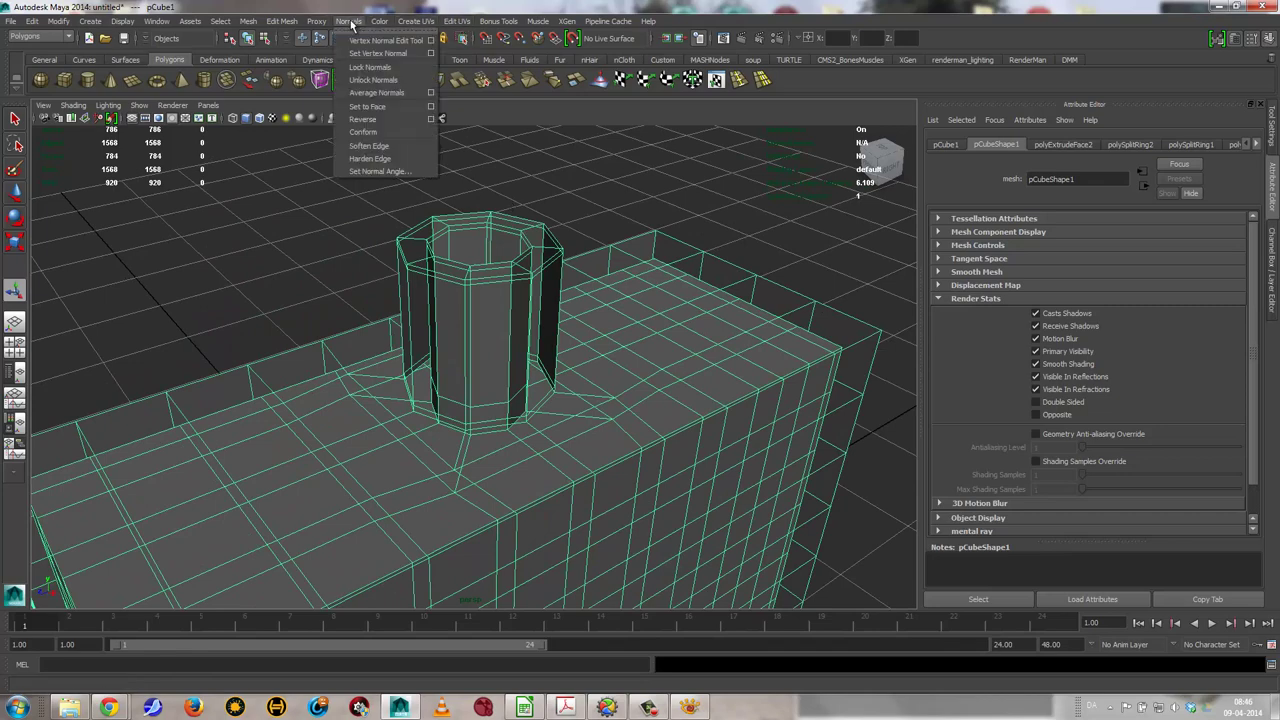
{"action": "left_click", "coordinate": [363, 119]}
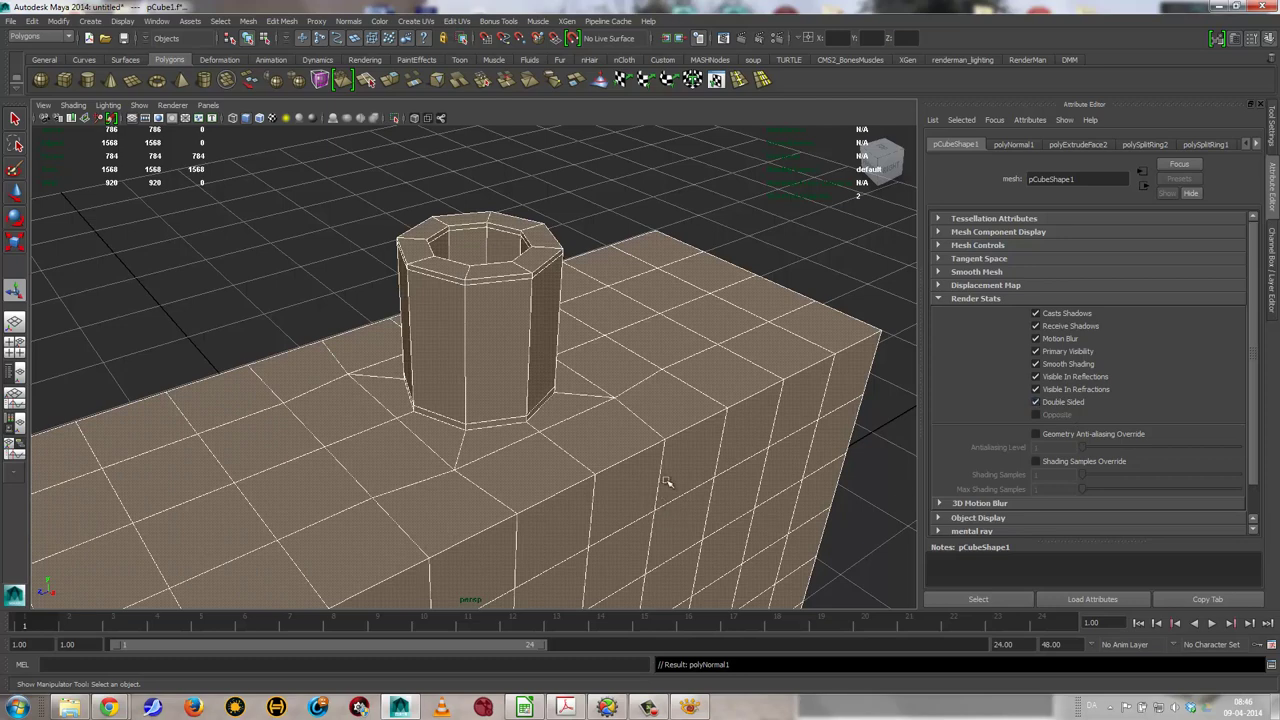
{"action": "left_click", "coordinate": [628, 186]}
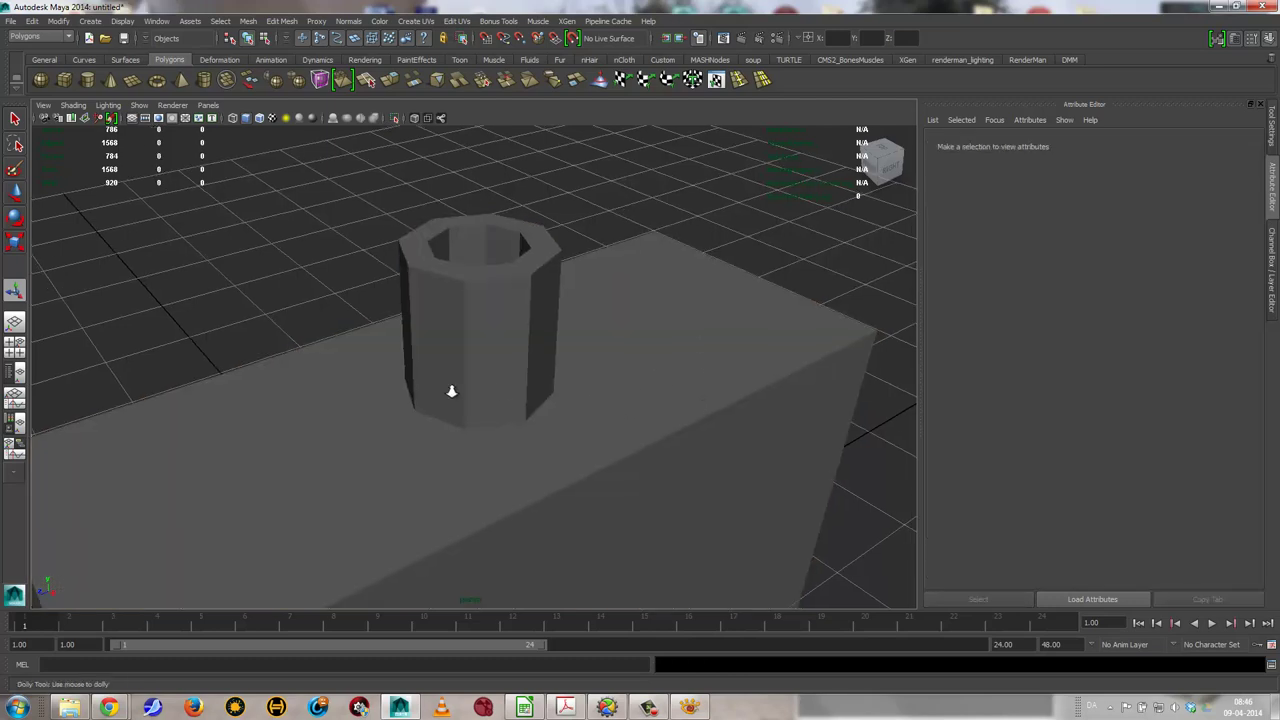
{"action": "mouse_move", "coordinate": [449, 386]}
{"action": "left_mouse_down", "text": "alt"}
{"action": "mouse_move", "coordinate": [309, 366]}
{"action": "mouse_move", "coordinate": [531, 360]}
{"action": "mouse_move", "coordinate": [435, 376]}
{"action": "mouse_move", "coordinate": [466, 371]}
{"action": "mouse_move", "coordinate": [437, 394]}
{"action": "mouse_move", "coordinate": [514, 437]}
{"action": "mouse_move", "coordinate": [430, 432]}
{"action": "left_mouse_up", "text": "alt"}
{"action": "right_click_drag", "start_coordinate": [430, 432], "coordinate": [507, 454], "text": "alt"}
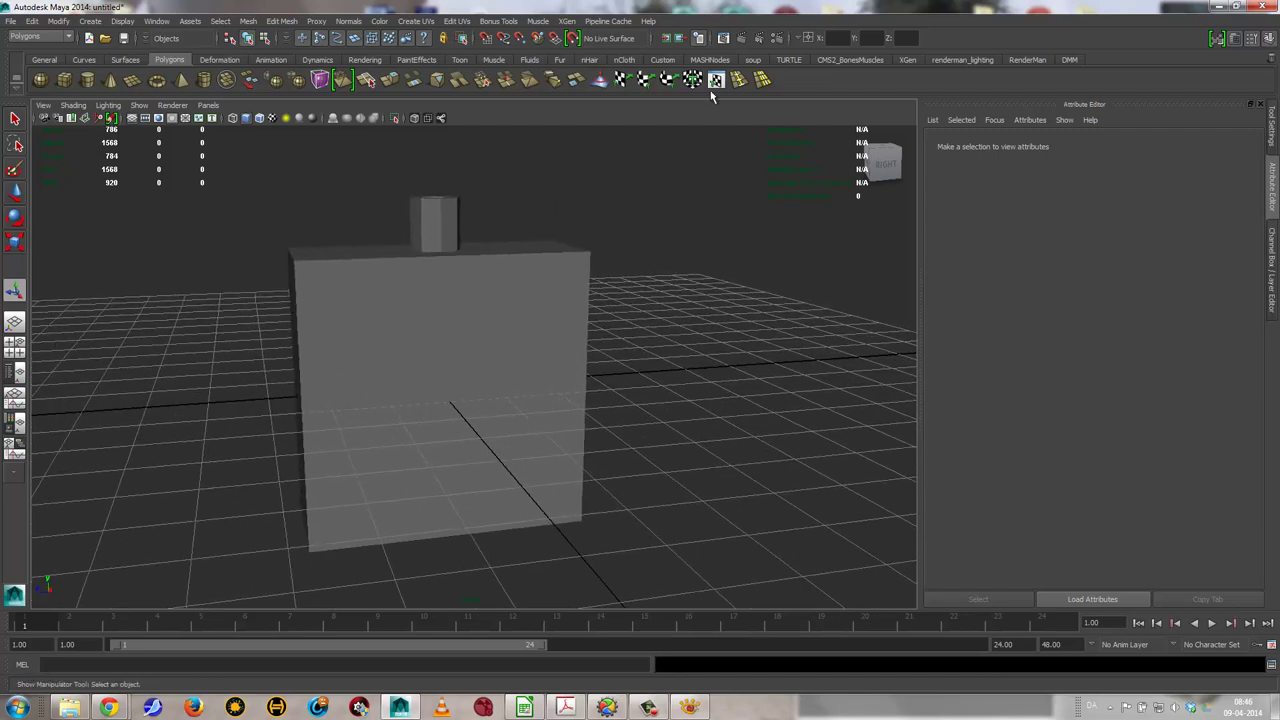
Check the render settings, then render the selected bottle in mental ray
{"action": "left_click", "coordinate": [777, 38]}
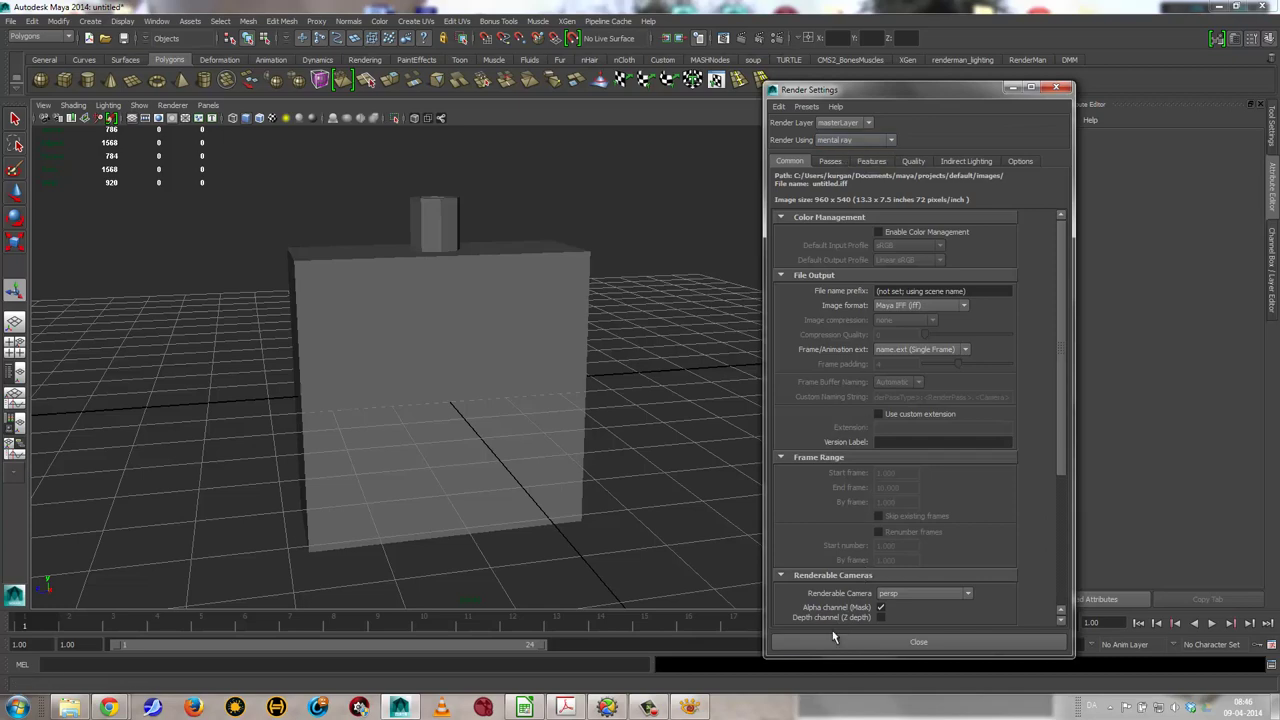
{"action": "left_click", "coordinate": [918, 641]}
{"action": "left_click", "coordinate": [537, 280]}
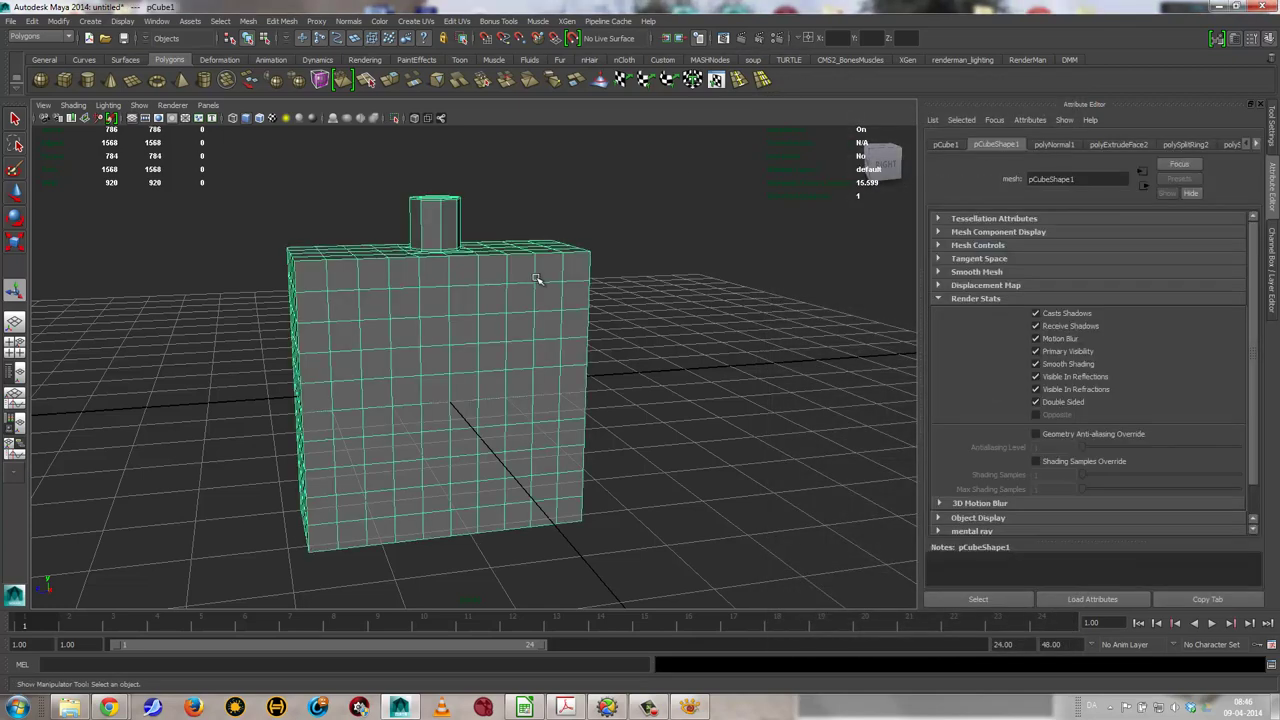
{"action": "left_click", "coordinate": [742, 38]}
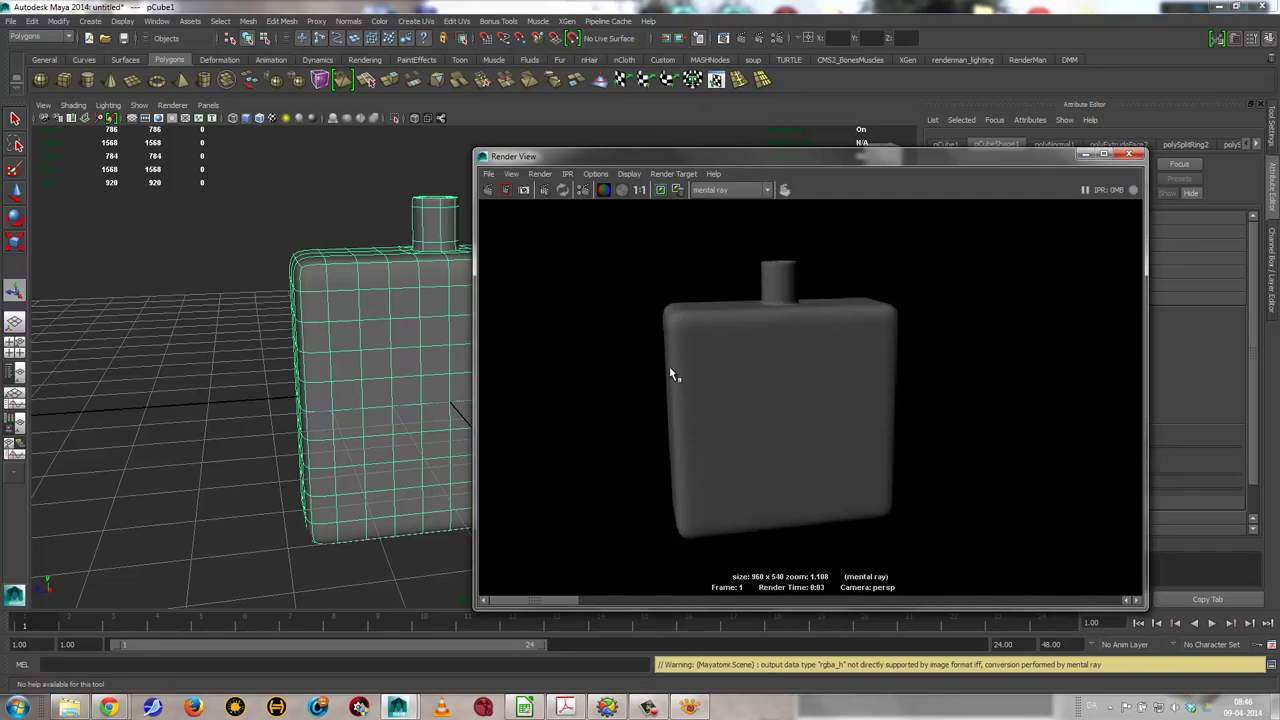
Select the neck faces, grow the selection, and scale them wider
{"action": "mouse_move", "coordinate": [283, 417]}
{"action": "left_mouse_down", "text": "alt"}
{"action": "mouse_move", "coordinate": [269, 340]}
{"action": "mouse_move", "coordinate": [279, 345]}
{"action": "left_mouse_up", "text": "alt"}
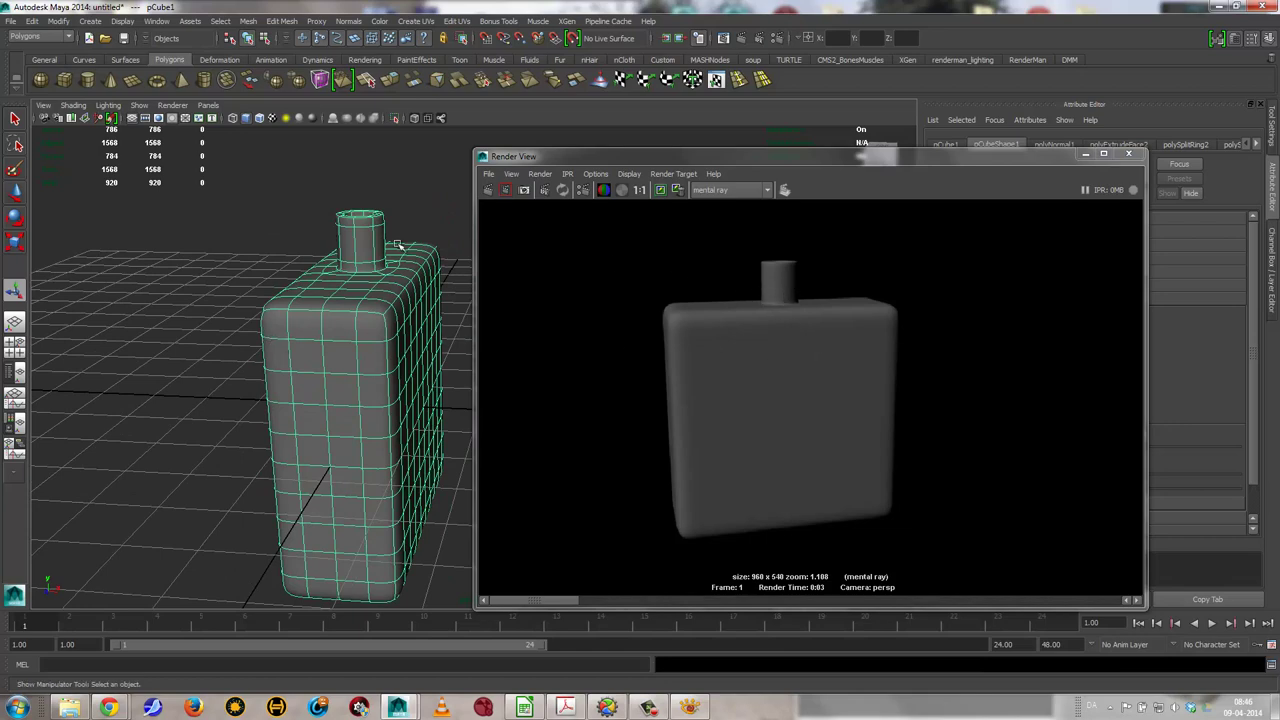
{"action": "left_click_drag", "start_coordinate": [420, 270], "coordinate": [350, 307], "text": "alt"}
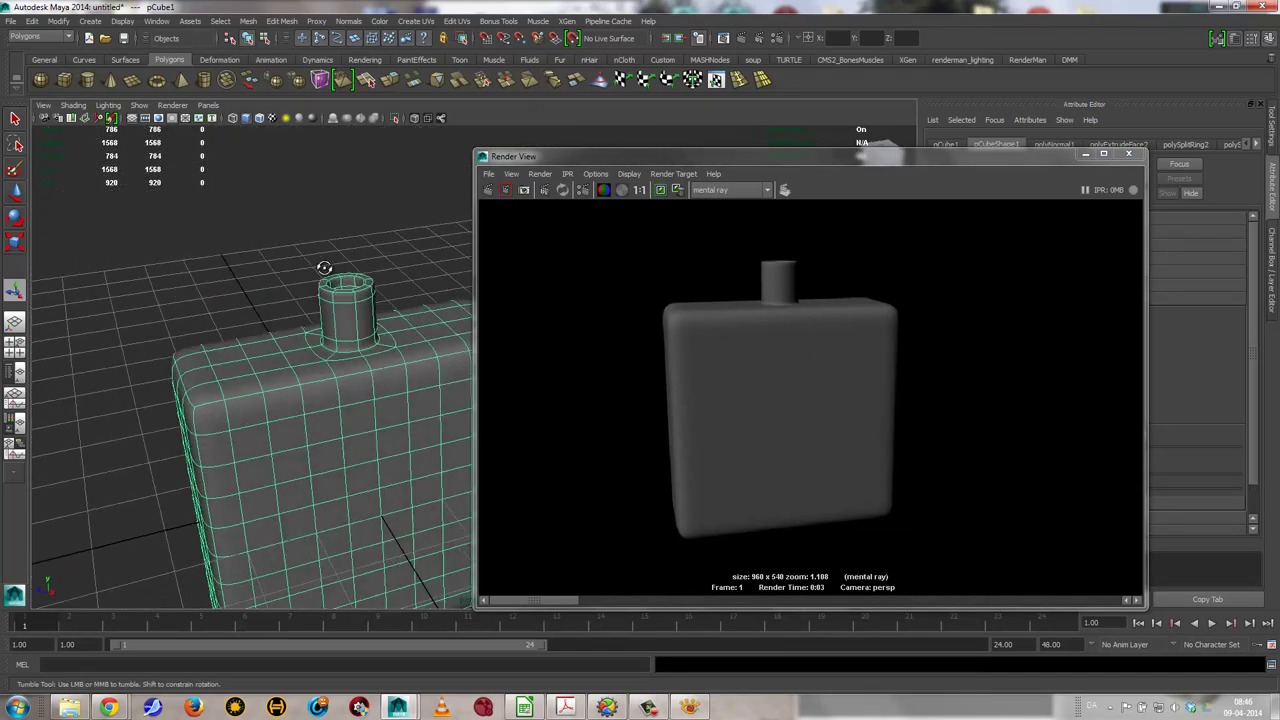
{"action": "right_click_drag", "start_coordinate": [350, 307], "coordinate": [350, 345]}
{"action": "mouse_move", "coordinate": [330, 300]}
{"action": "left_mouse_down", "text": "alt"}
{"action": "mouse_move", "coordinate": [286, 249]}
{"action": "mouse_move", "coordinate": [410, 307]}
{"action": "left_mouse_up", "text": "alt"}
{"action": "left_click_drag", "start_coordinate": [400, 357], "coordinate": [404, 366], "text": "alt"}
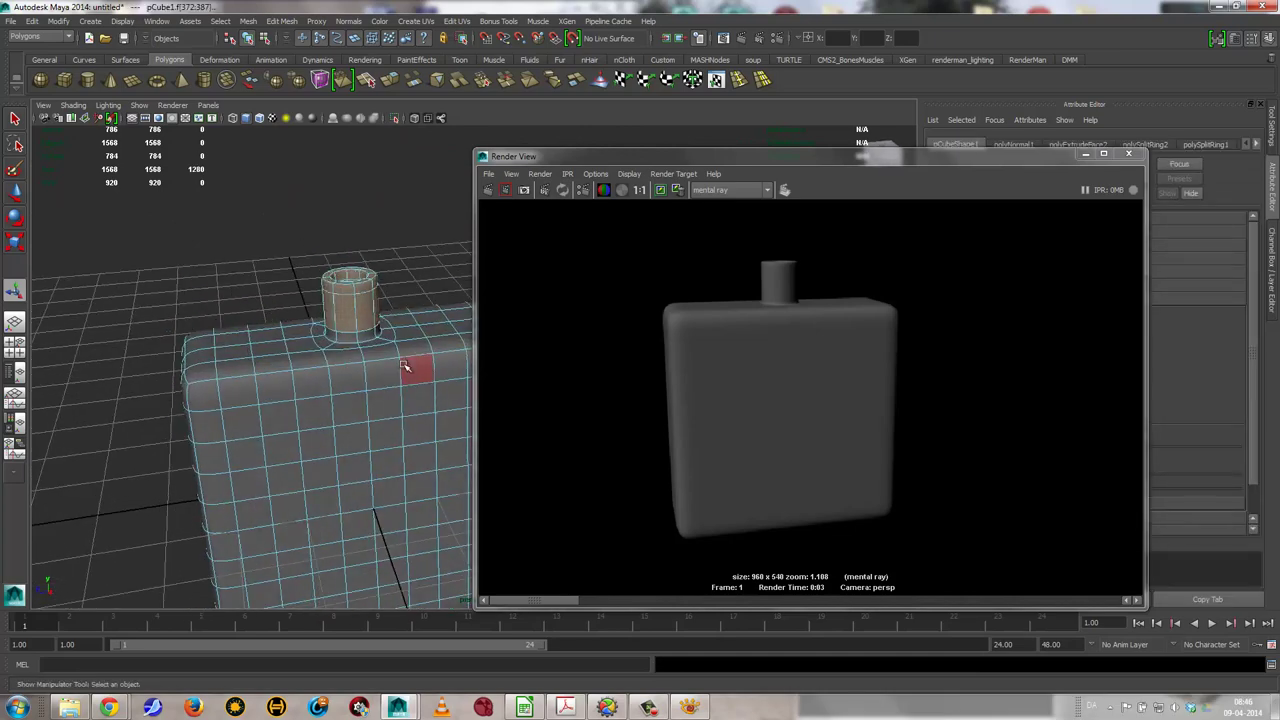
{"action": "key", "text": "shift+period"}
{"action": "key", "text": "r"}
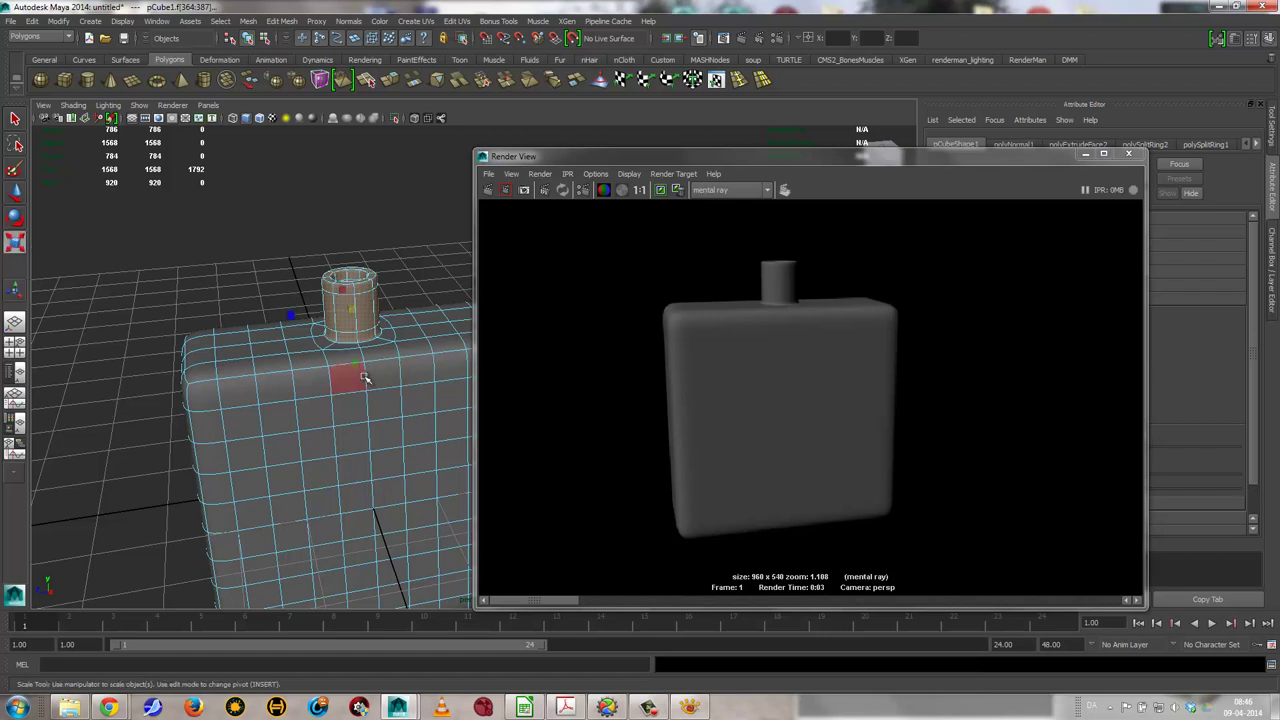
{"action": "left_click_drag", "start_coordinate": [352, 366], "coordinate": [352, 372]}
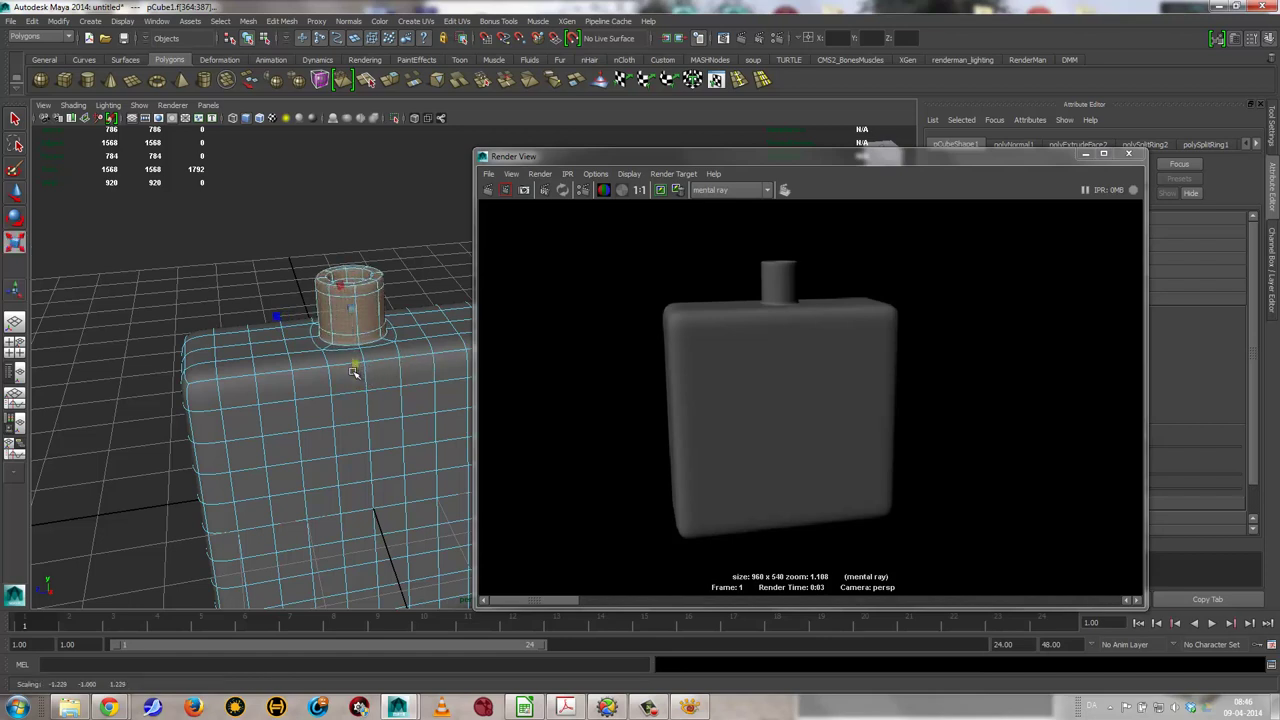
{"action": "right_click_drag", "start_coordinate": [372, 308], "coordinate": [372, 285]}
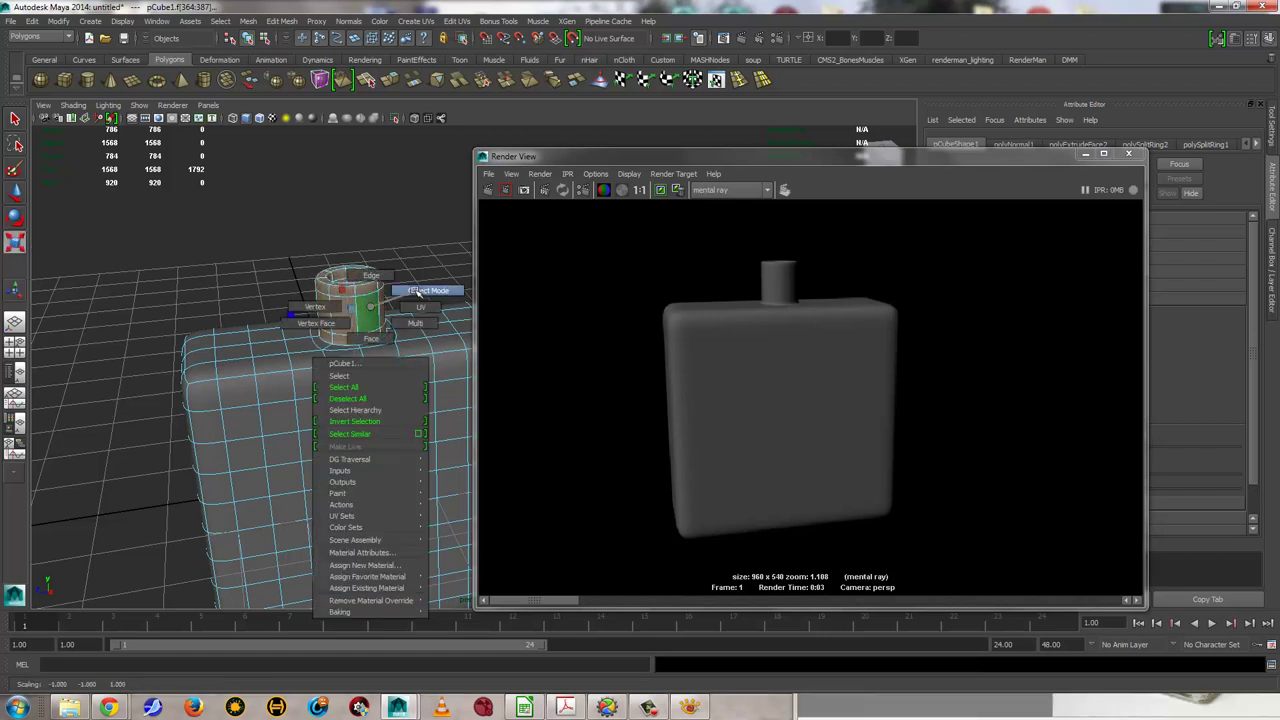
Re-render the widened bottle in mental ray, then close the log and render preview
{"action": "left_click", "coordinate": [505, 190]}
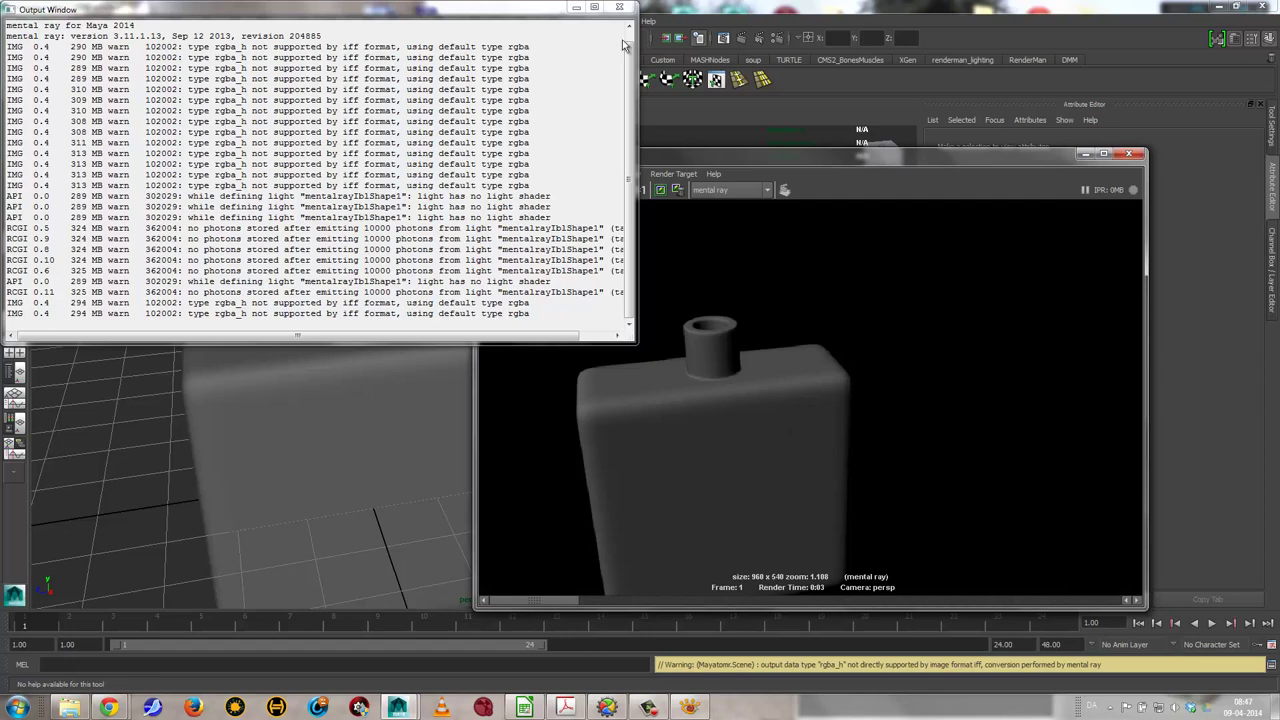
{"action": "left_click", "coordinate": [619, 7]}
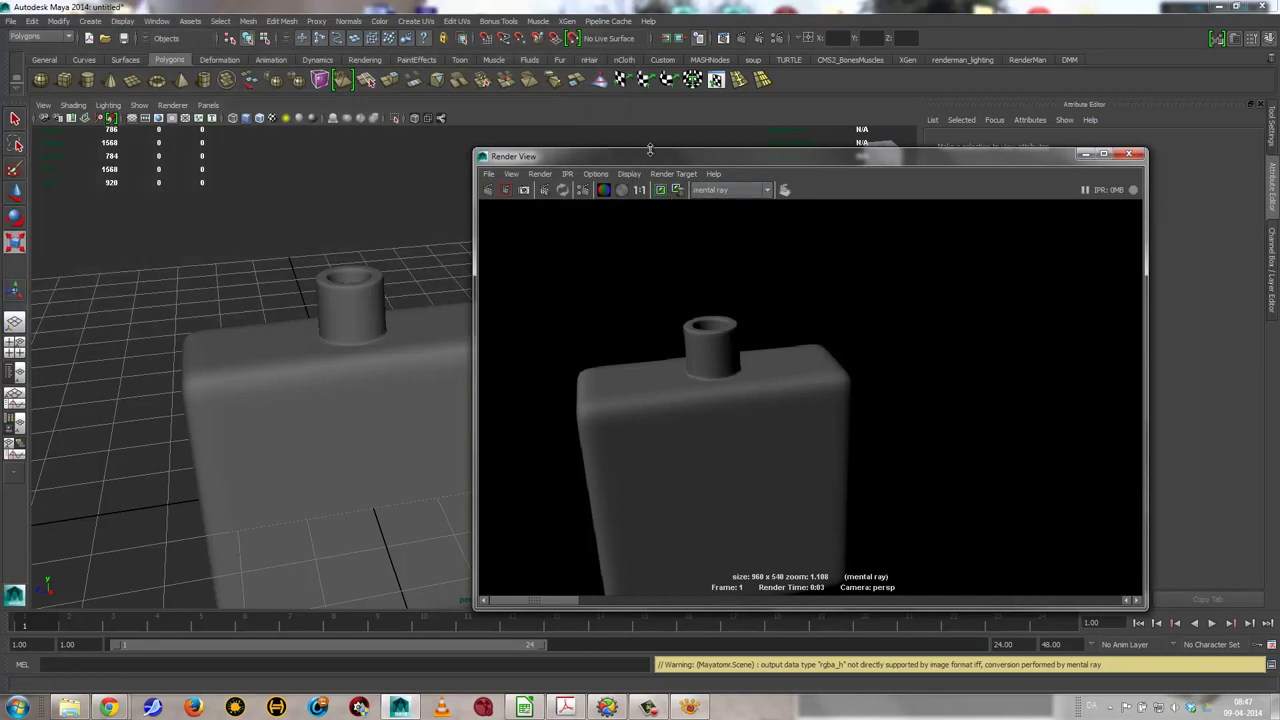
{"action": "left_click_drag", "start_coordinate": [695, 158], "coordinate": [807, 88]}
{"action": "mouse_move", "coordinate": [417, 380]}
{"action": "left_mouse_down", "text": "alt"}
{"action": "mouse_move", "coordinate": [423, 371]}
{"action": "mouse_move", "coordinate": [400, 360]}
{"action": "mouse_move", "coordinate": [463, 277]}
{"action": "mouse_move", "coordinate": [366, 354]}
{"action": "mouse_move", "coordinate": [457, 320]}
{"action": "mouse_move", "coordinate": [432, 362]}
{"action": "left_mouse_up", "text": "alt"}
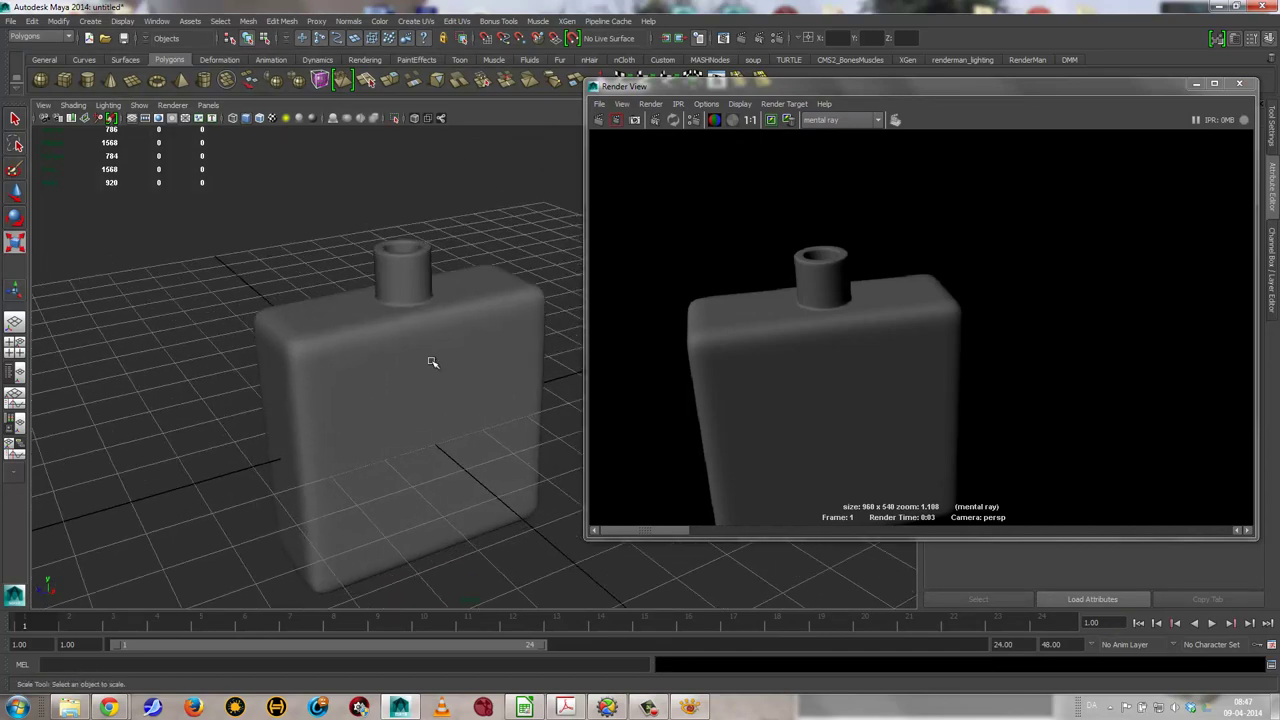
{"action": "left_click", "coordinate": [1196, 85]}
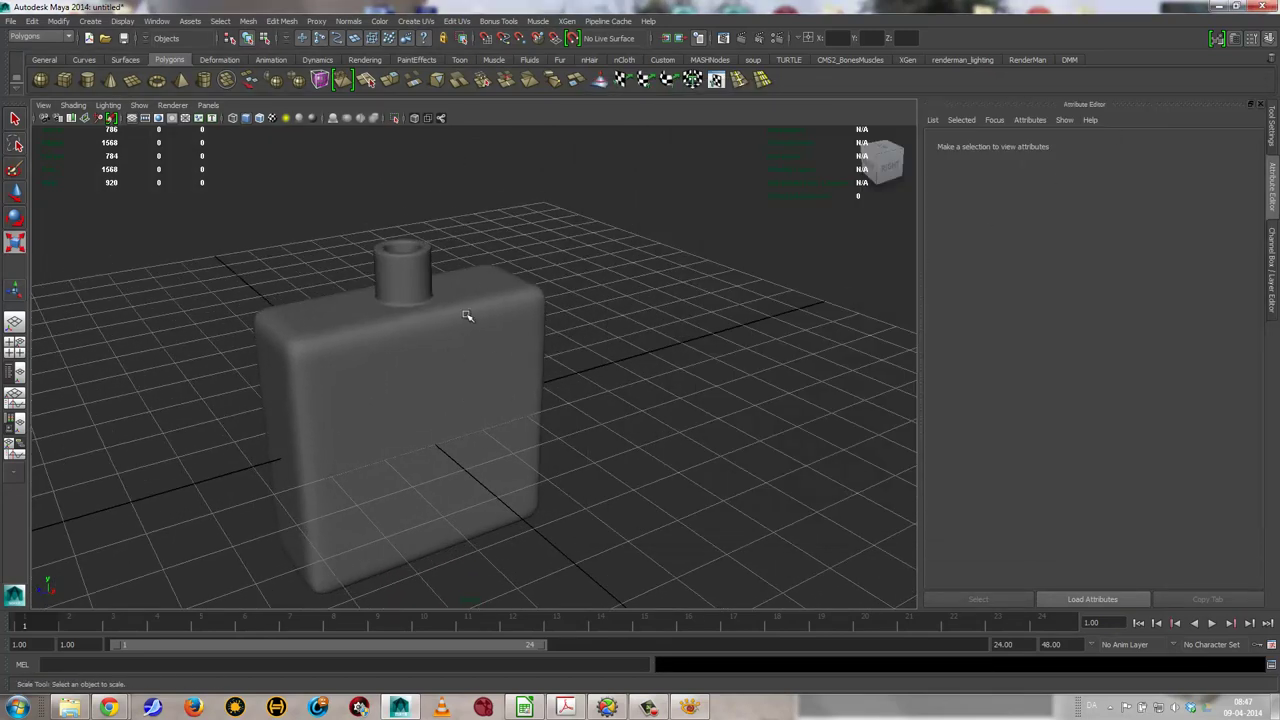
{"action": "left_click", "coordinate": [462, 377]}
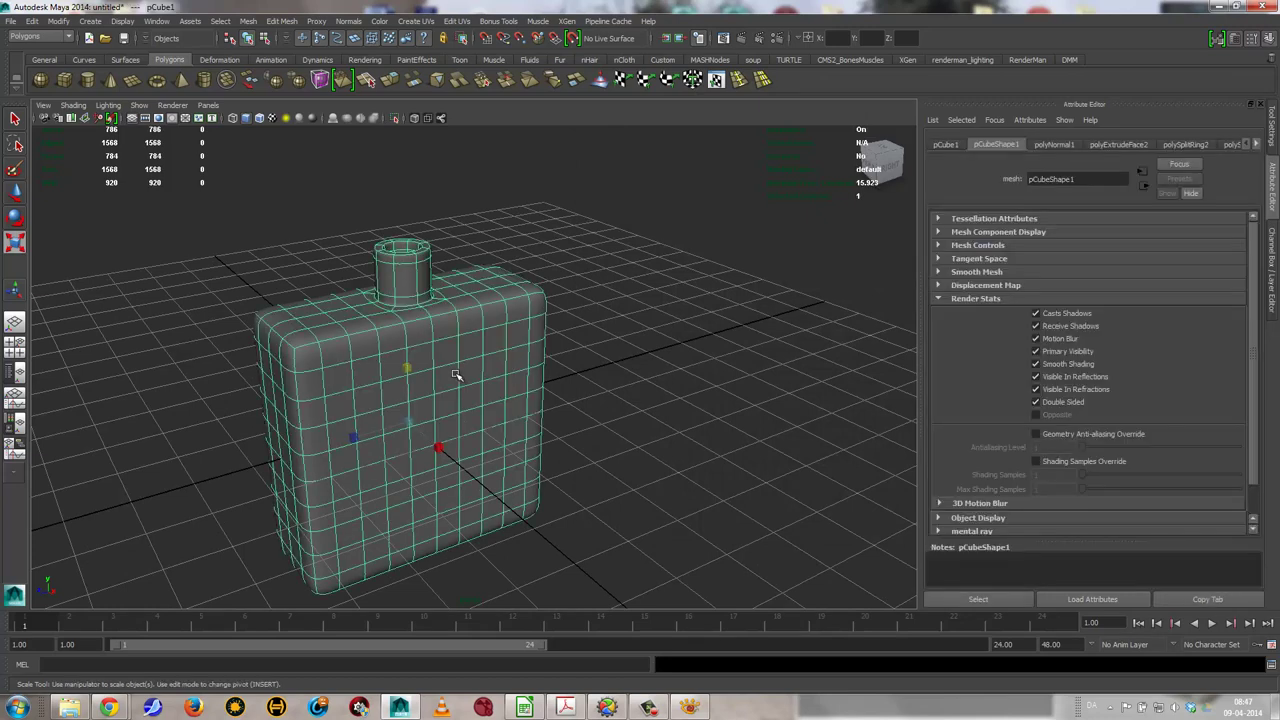
{"action": "right_click", "coordinate": [489, 310]}
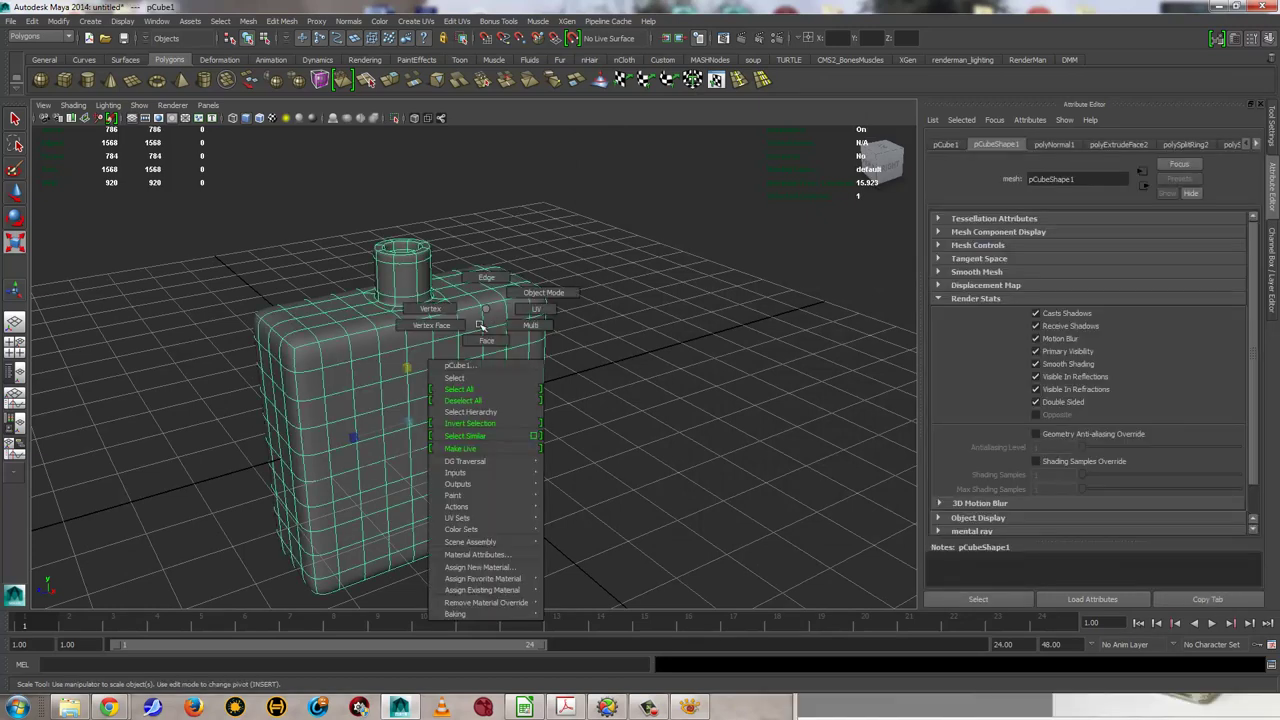
List the mental ray materials in Assign New Material for the bottle
{"action": "left_click", "coordinate": [484, 566]}
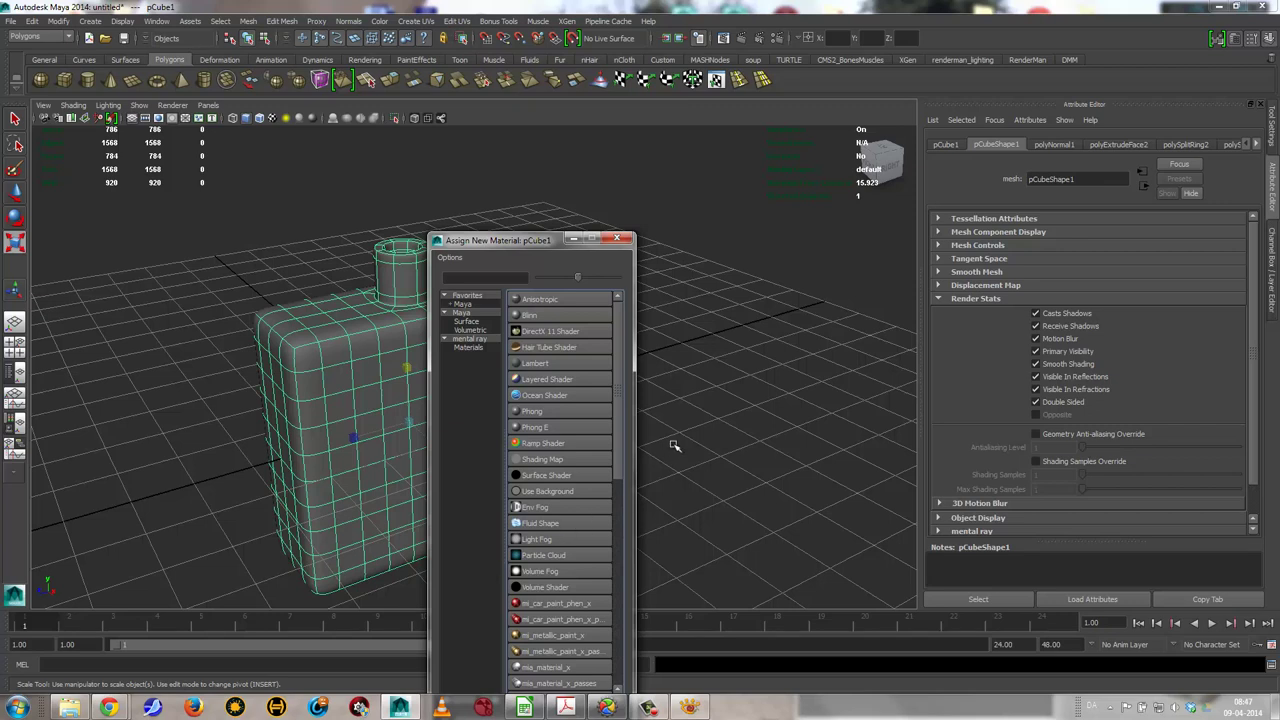
{"action": "left_click", "coordinate": [458, 346]}
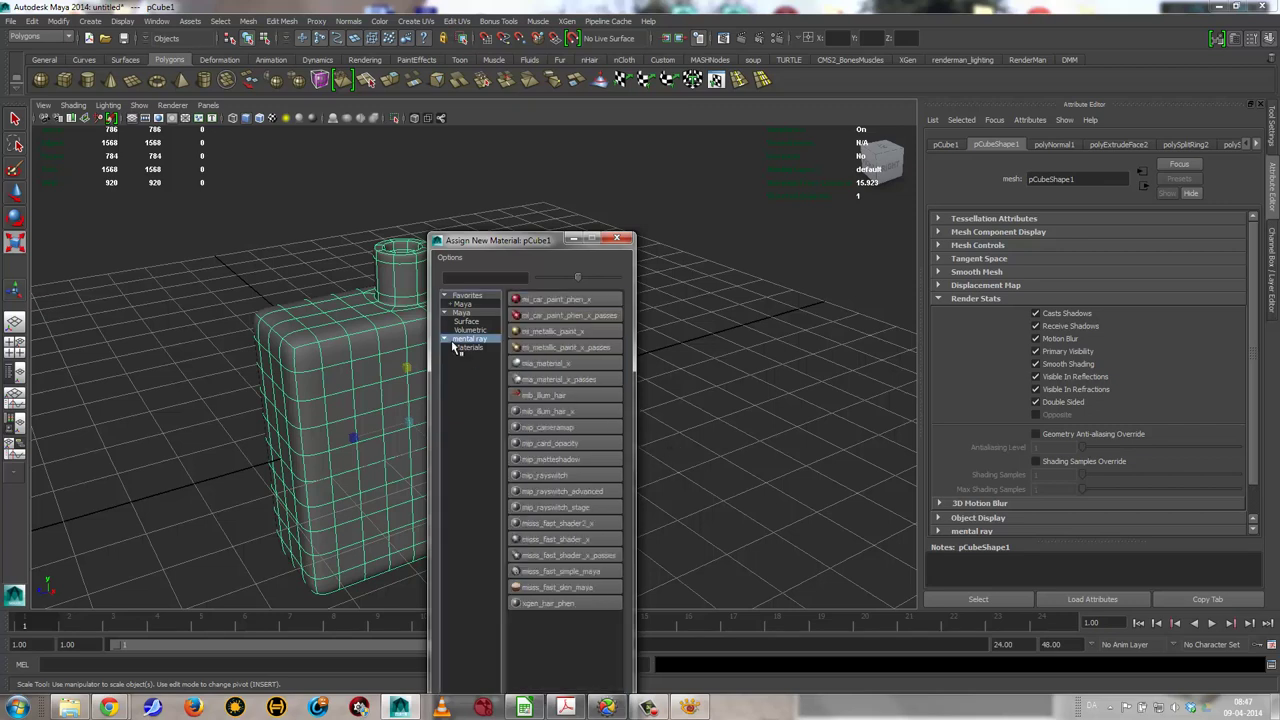
{"action": "left_click", "coordinate": [466, 348]}
Review the Plug-in Manager's list of plug-ins, then close it
{"action": "left_click", "coordinate": [158, 22]}
{"action": "mouse_move", "coordinate": [191, 91]}
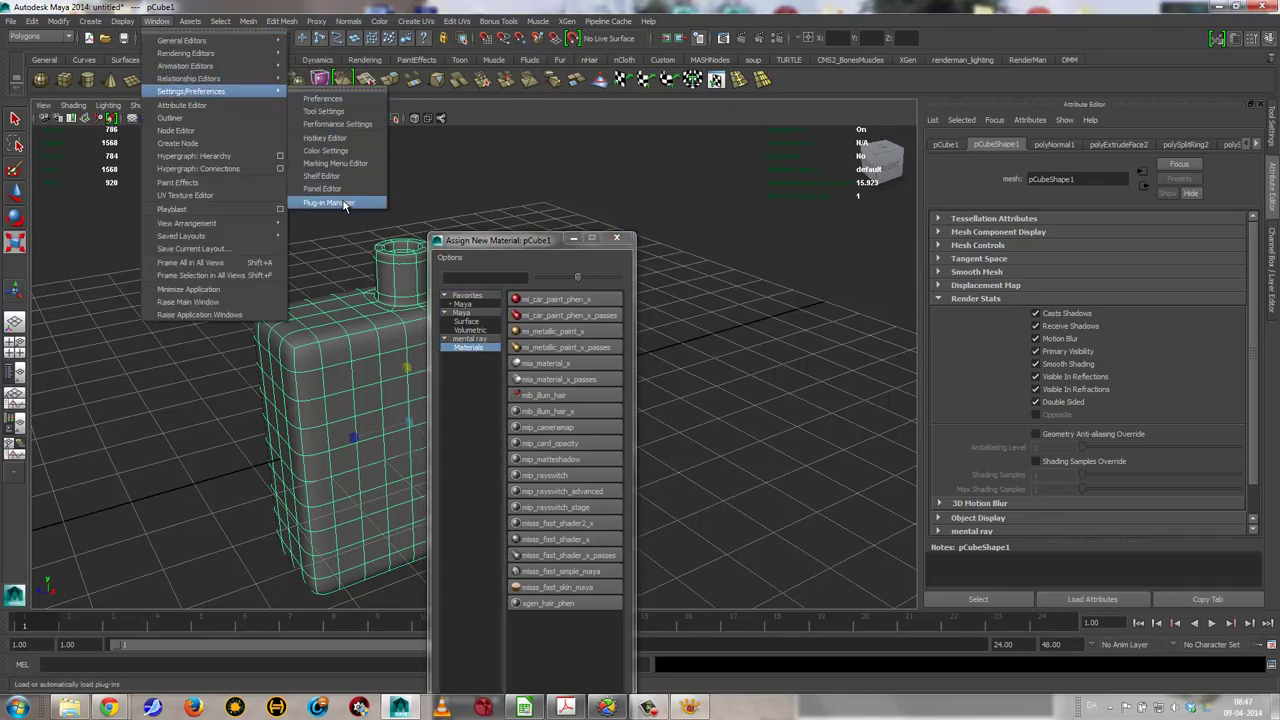
{"action": "left_click", "coordinate": [340, 203]}
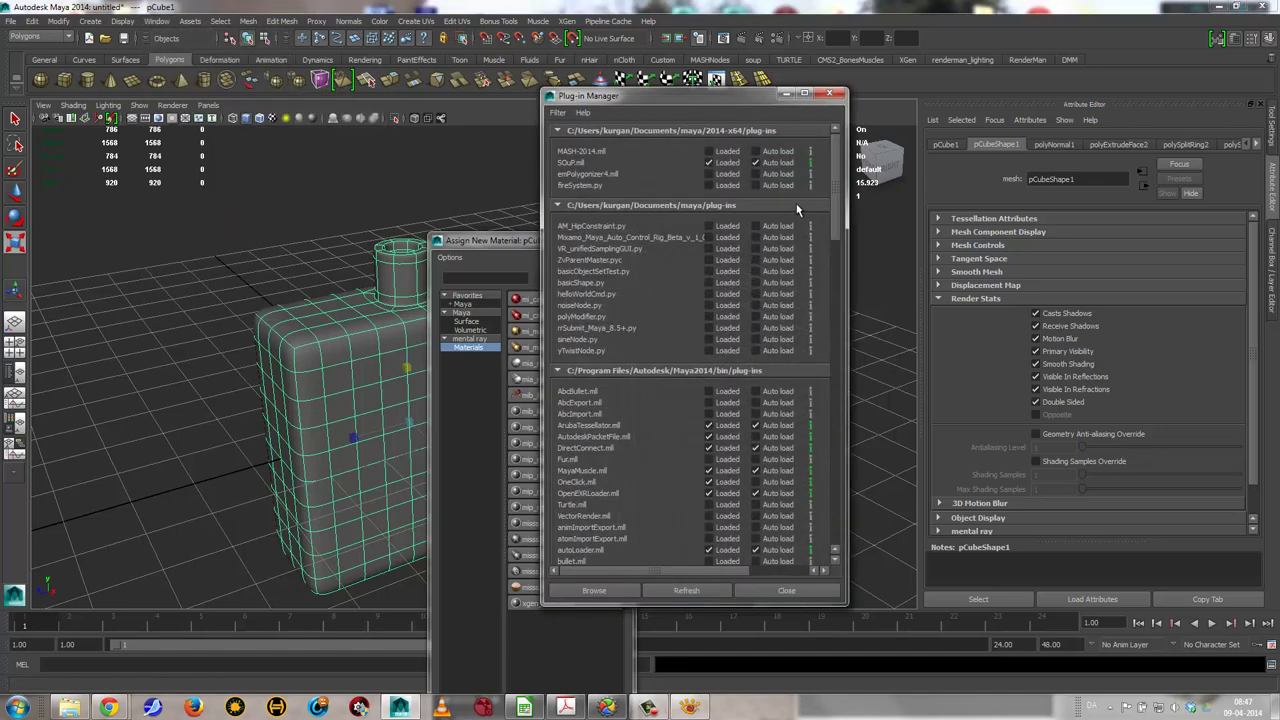
{"action": "left_click_drag", "start_coordinate": [838, 190], "coordinate": [826, 474]}
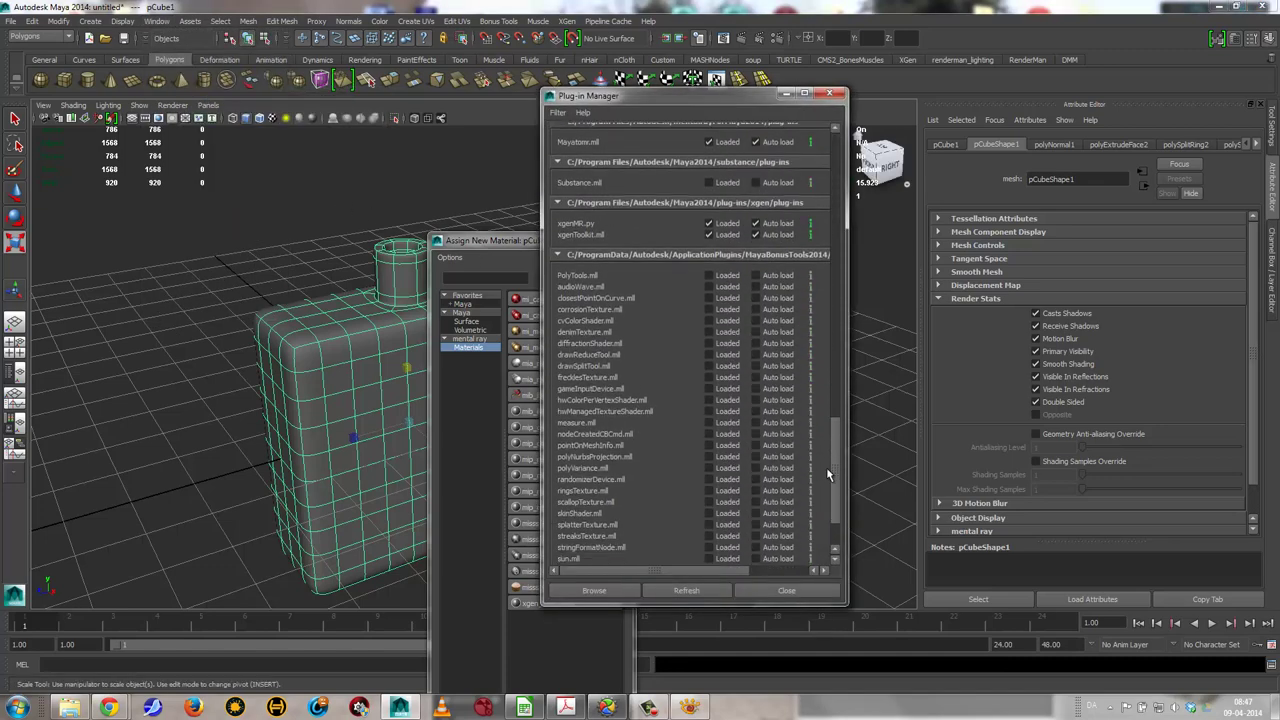
{"action": "scroll", "coordinate": [599, 223], "scroll_direction": "up", "scroll_amount": 1}
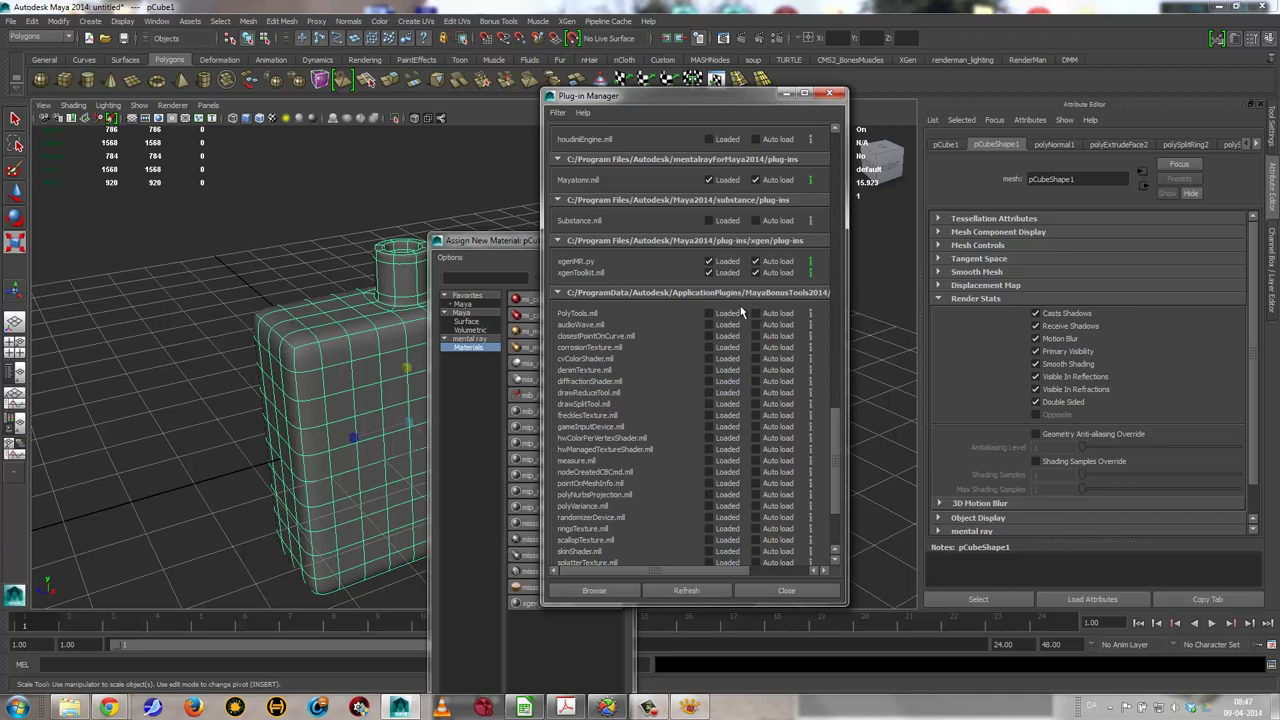
{"action": "left_click", "coordinate": [786, 591]}
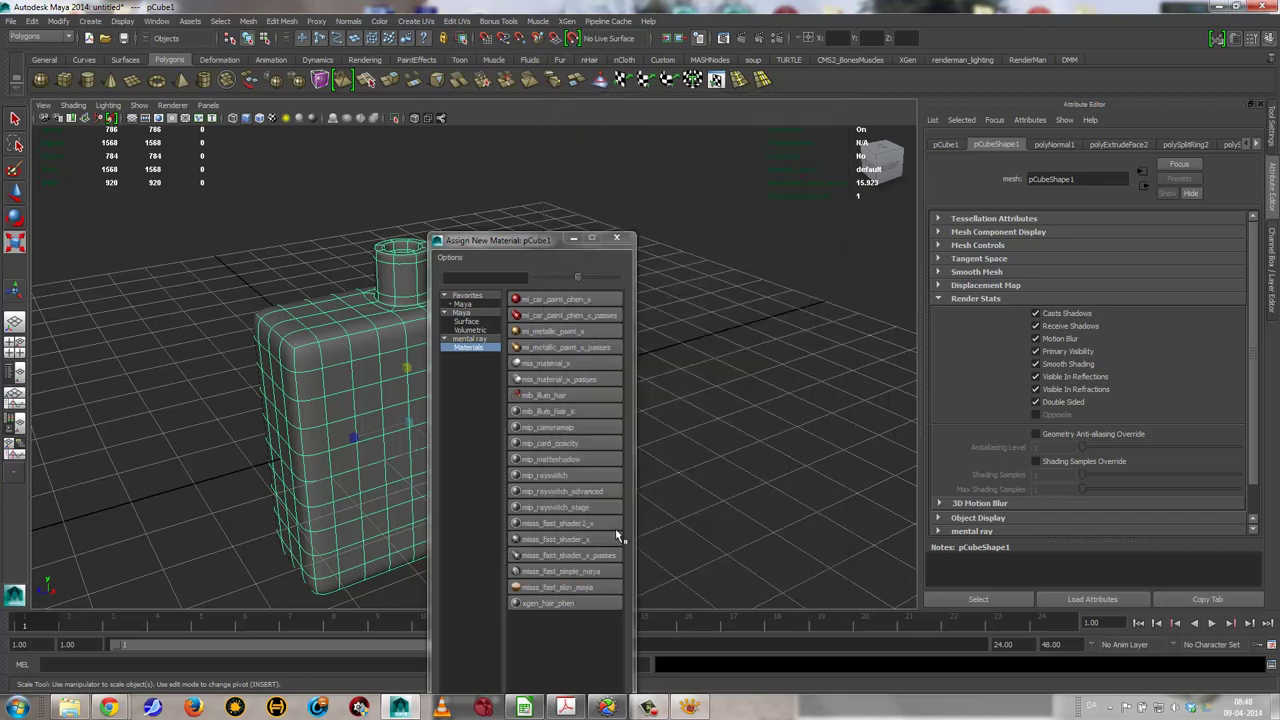
Assign a mia_material_x_passes shader to the bottle with the GlassPhysical preset
{"action": "left_click", "coordinate": [563, 379]}
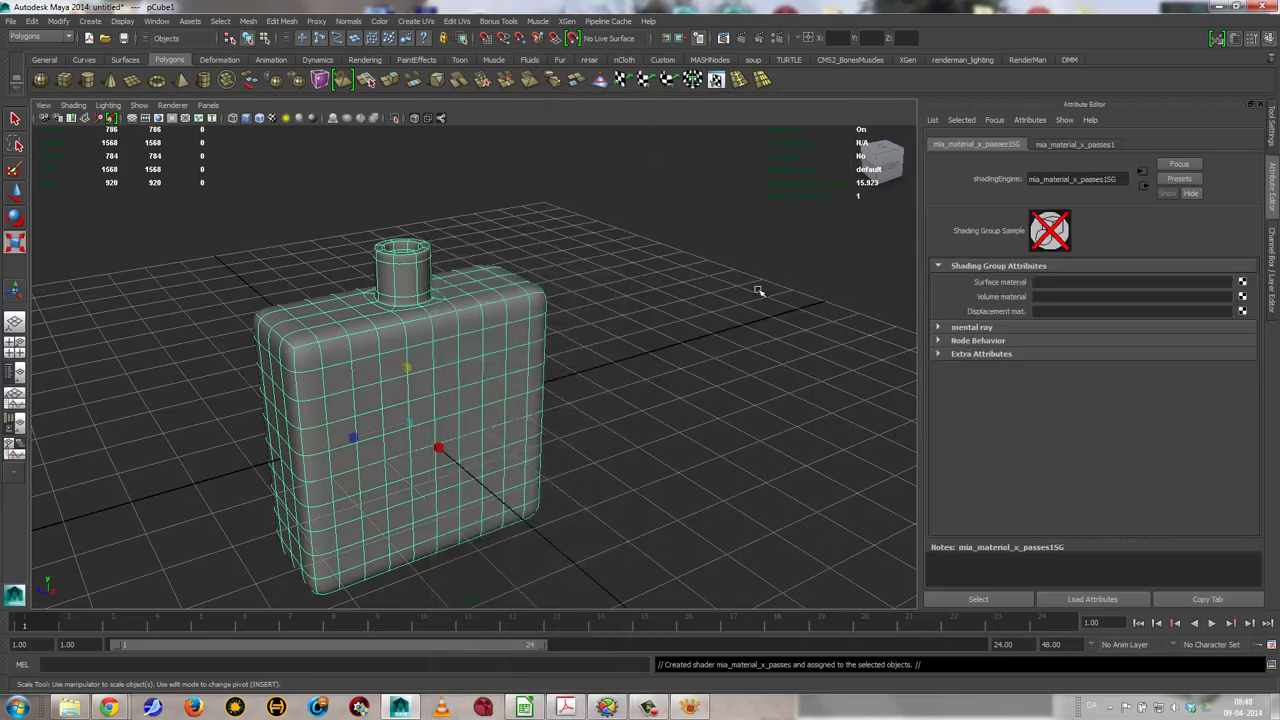
{"action": "left_click", "coordinate": [1096, 143]}
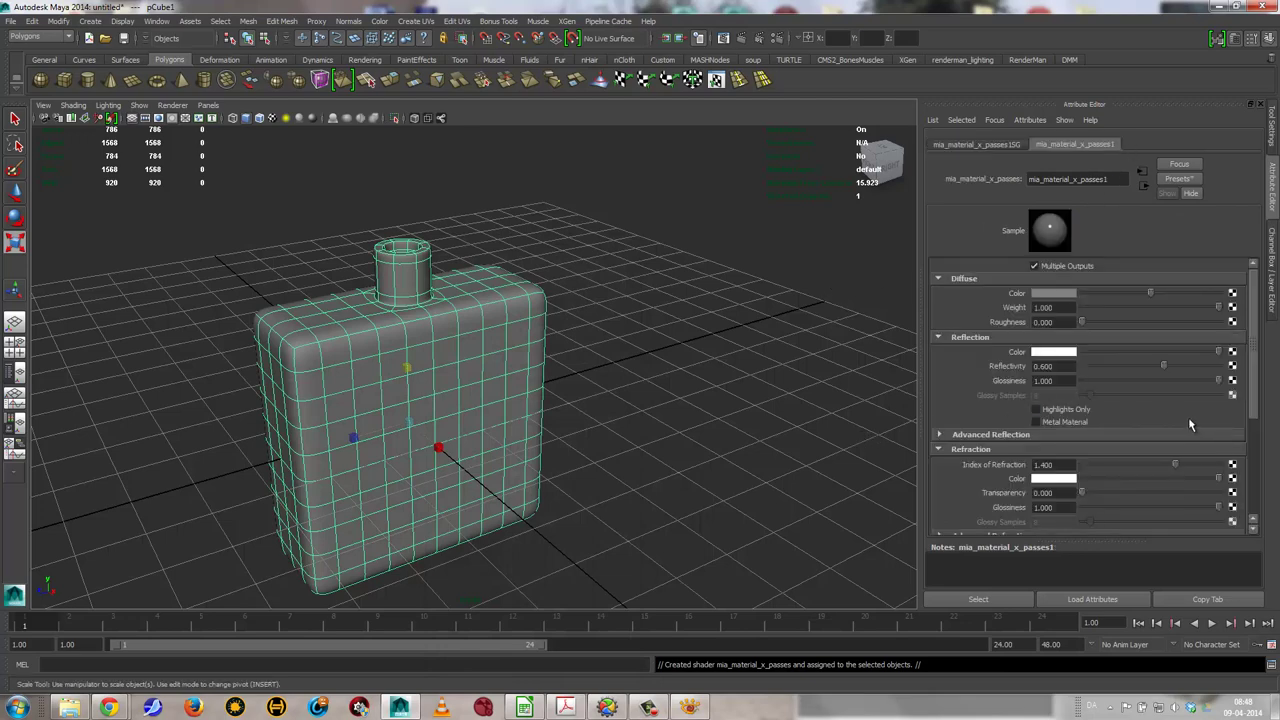
{"action": "left_click", "coordinate": [1180, 179]}
{"action": "mouse_move", "coordinate": [1162, 250]}
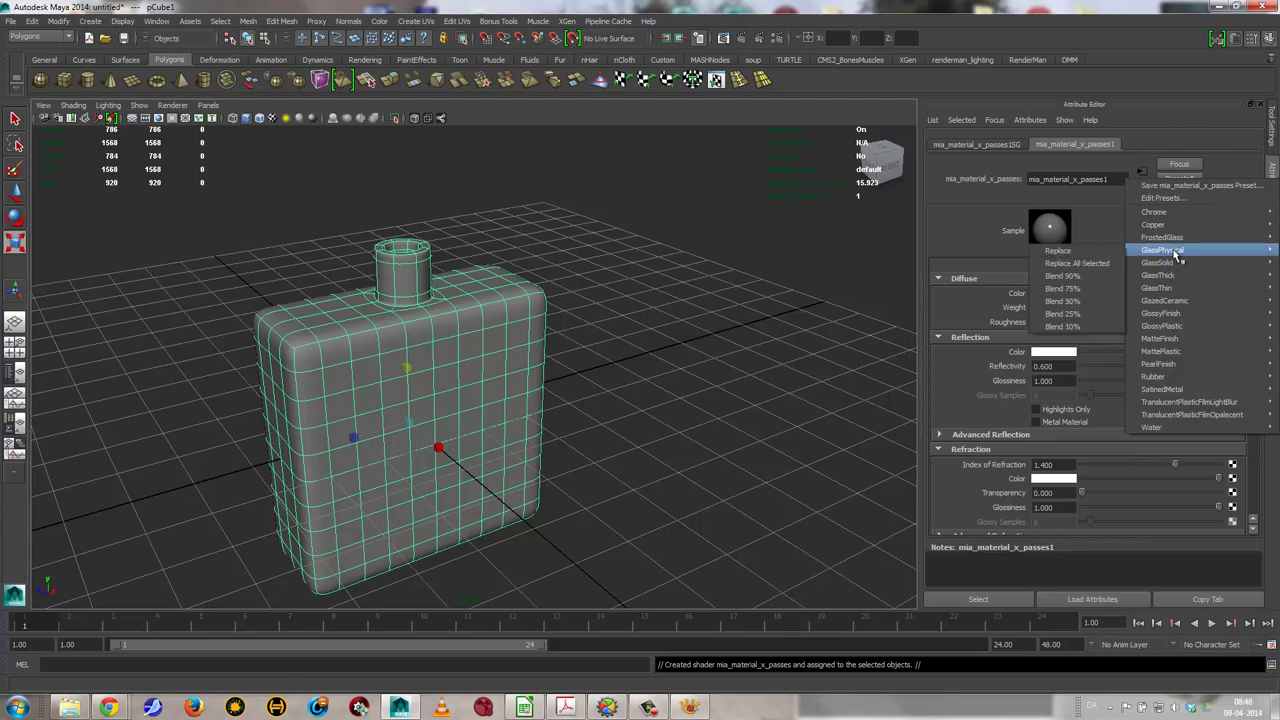
{"action": "left_click", "coordinate": [1083, 251]}
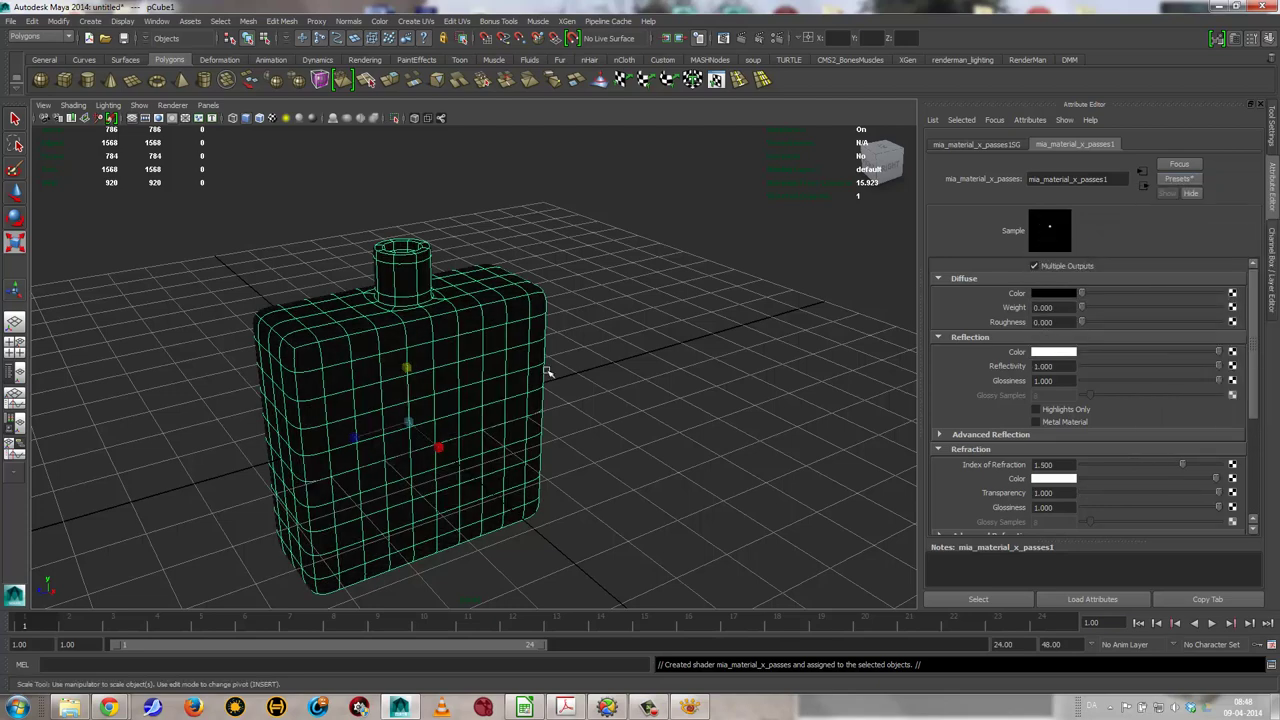
{"action": "left_click", "coordinate": [684, 279]}
{"action": "left_click", "coordinate": [461, 380]}
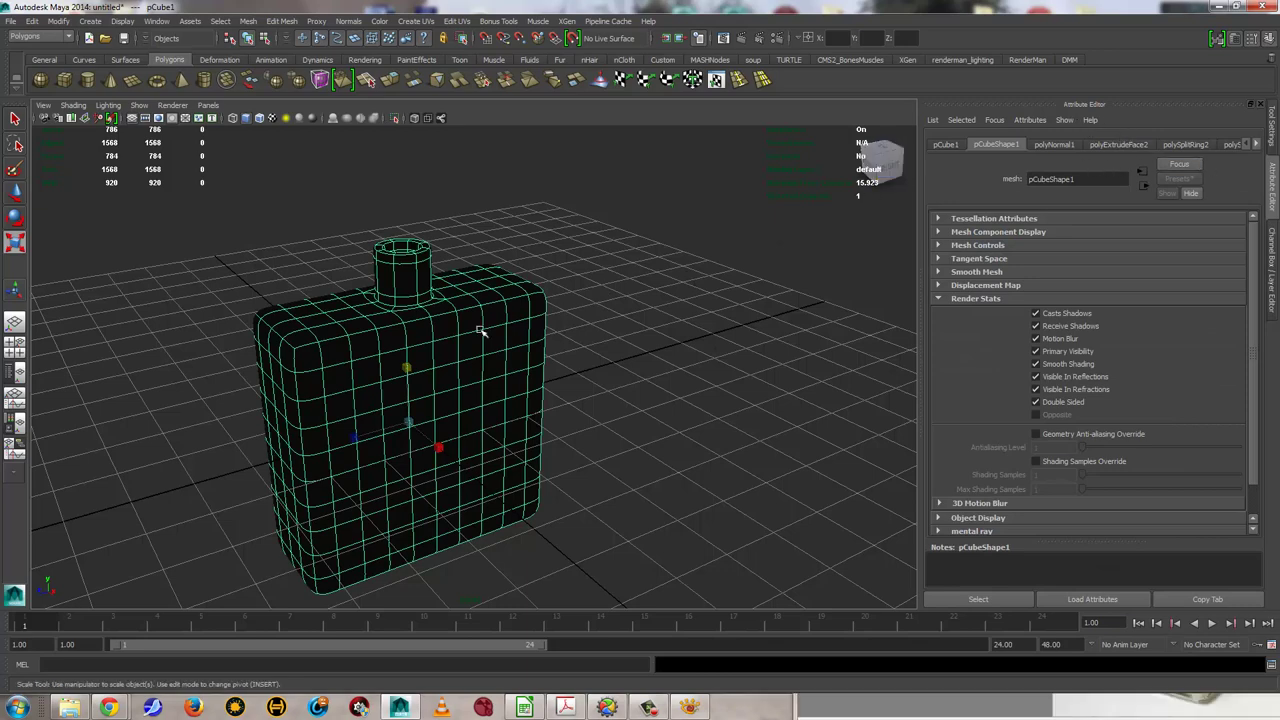
Set the material's Advanced Refraction Max Distance to 30
{"action": "right_click_drag", "start_coordinate": [481, 331], "coordinate": [482, 575]}
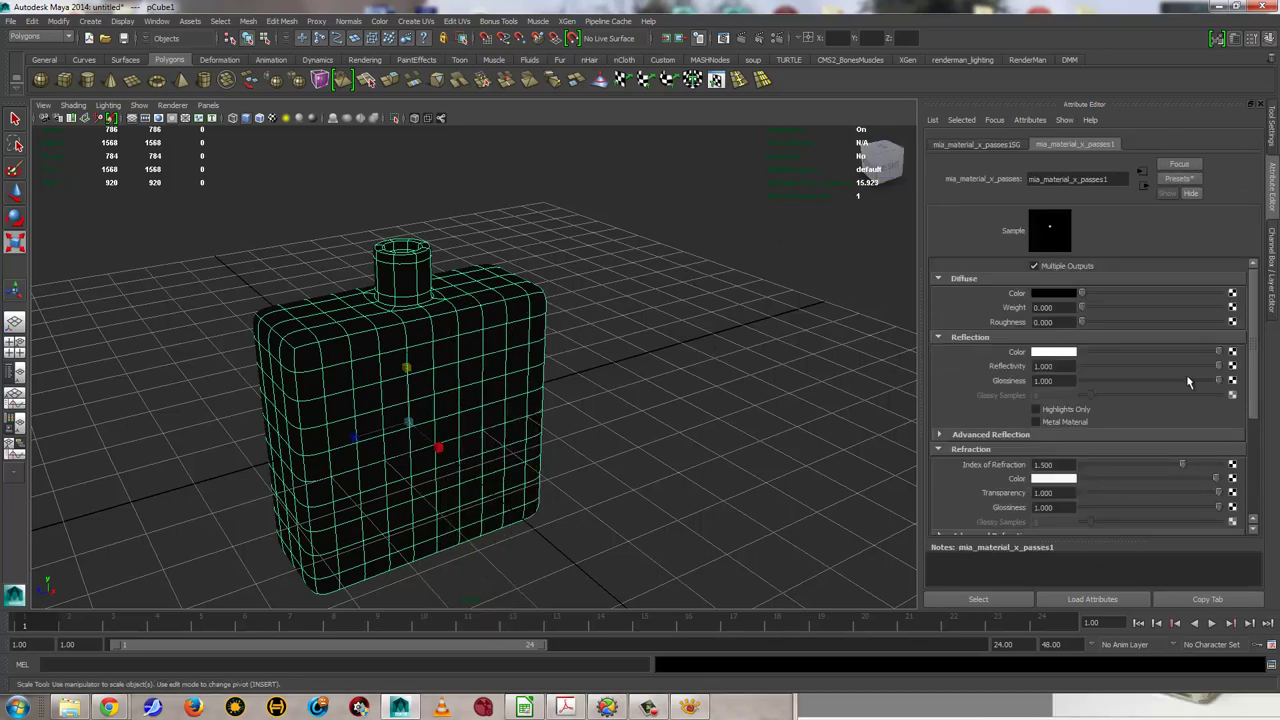
{"action": "left_click_drag", "start_coordinate": [1252, 330], "coordinate": [1270, 443]}
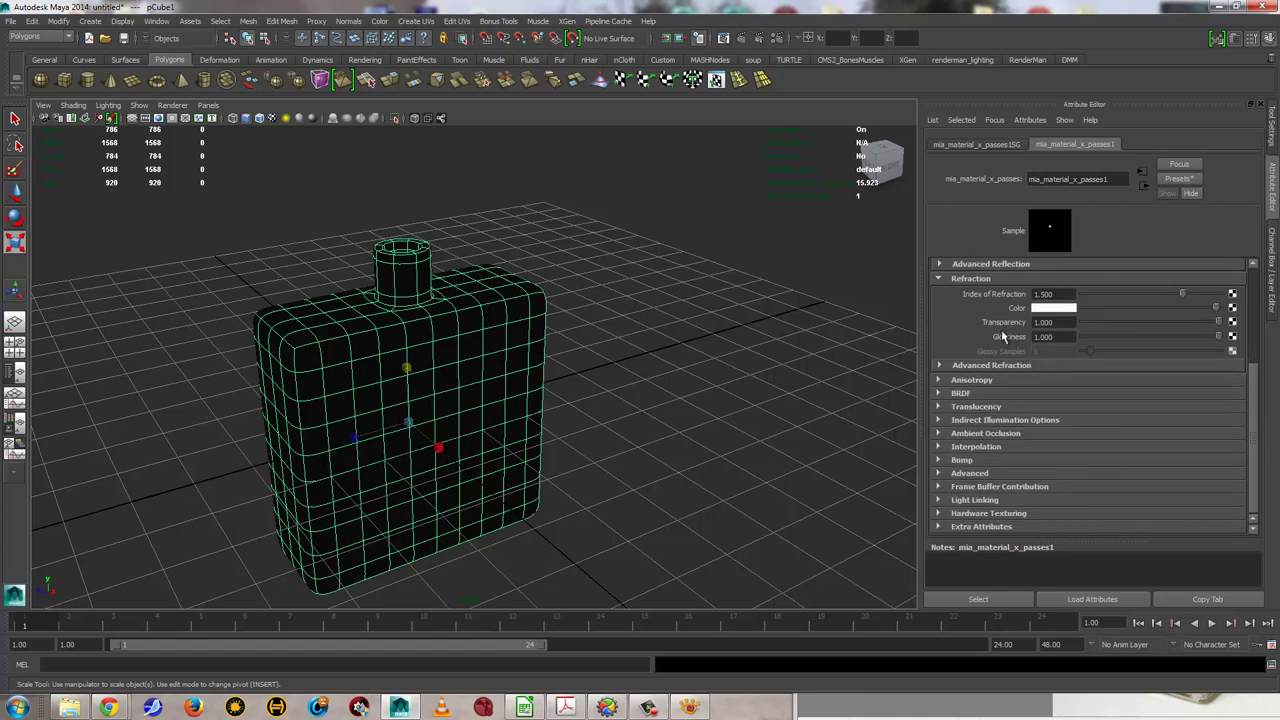
{"action": "left_click", "coordinate": [1033, 367]}
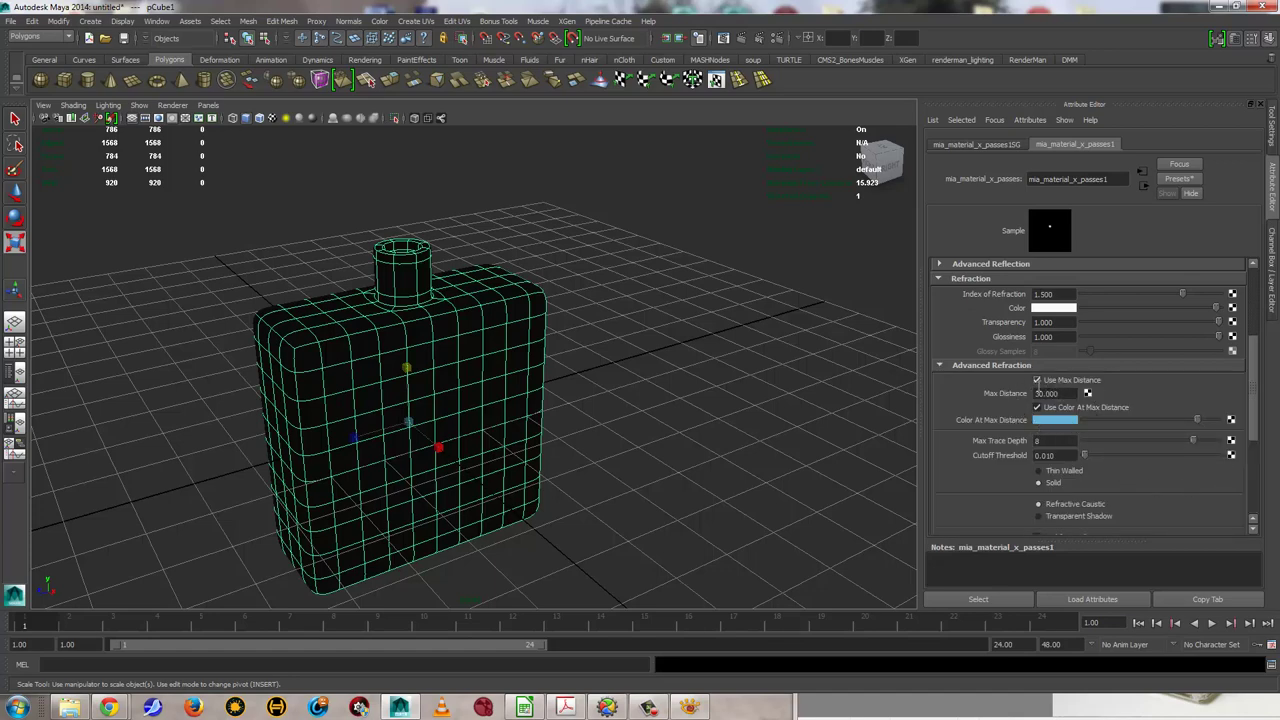
{"action": "double_click", "coordinate": [1060, 392]}
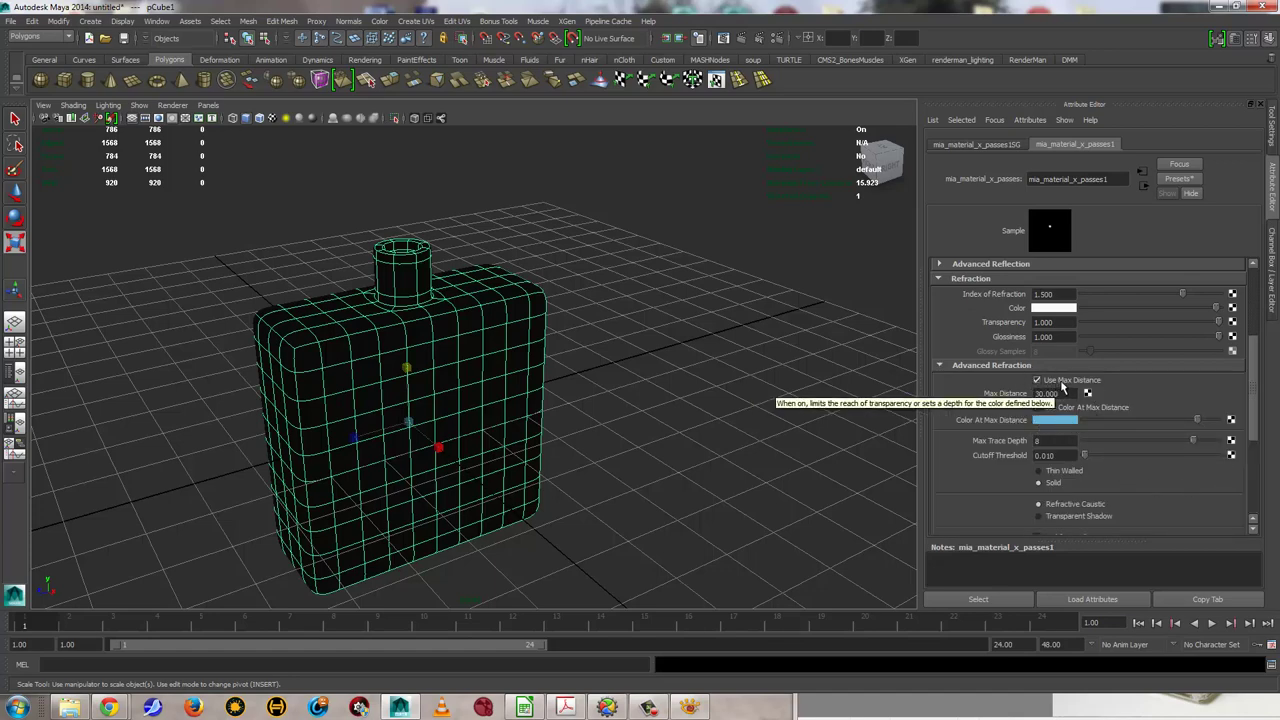
{"action": "type", "text": "30"}
{"action": "key", "text": "Return"}
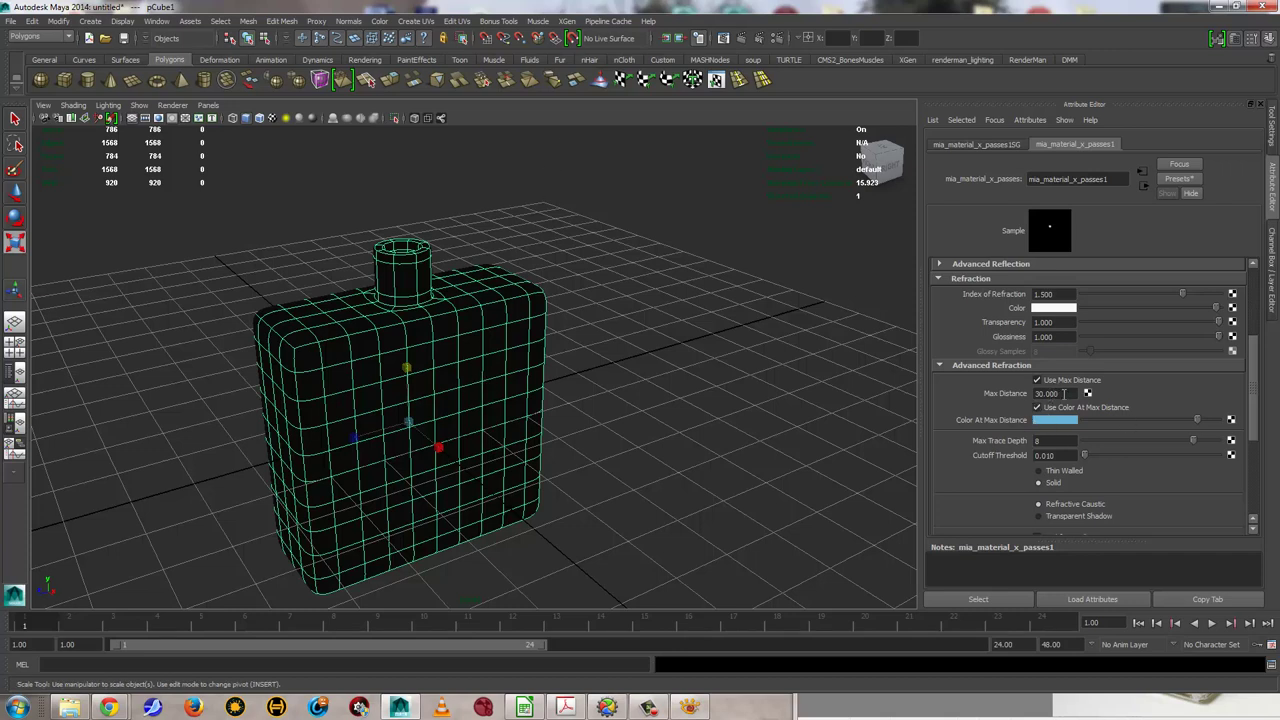
{"action": "left_click", "coordinate": [1064, 393]}
Render the glass bottle in mental ray, hide the log, and move the Render View aside
{"action": "mouse_move", "coordinate": [450, 327]}
{"action": "middle_mouse_down", "text": "alt"}
{"action": "mouse_move", "coordinate": [614, 283]}
{"action": "mouse_move", "coordinate": [566, 294]}
{"action": "middle_mouse_up", "text": "alt"}
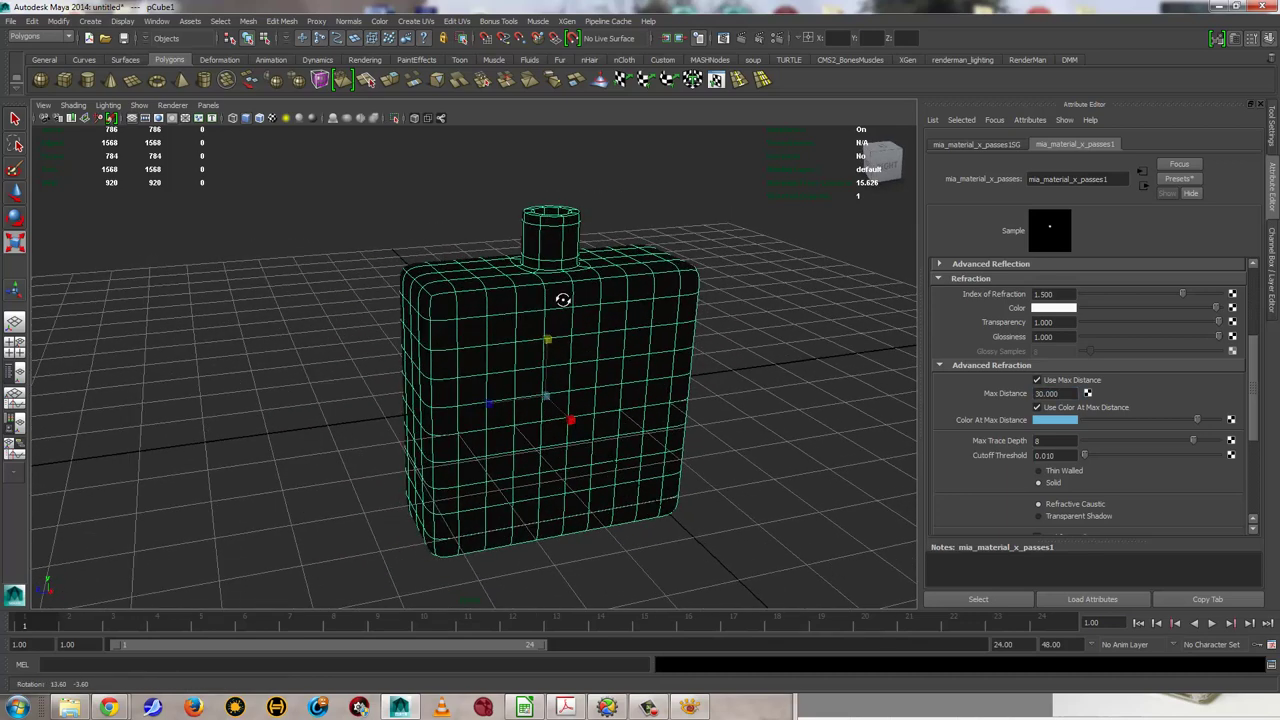
{"action": "left_click", "coordinate": [740, 37]}
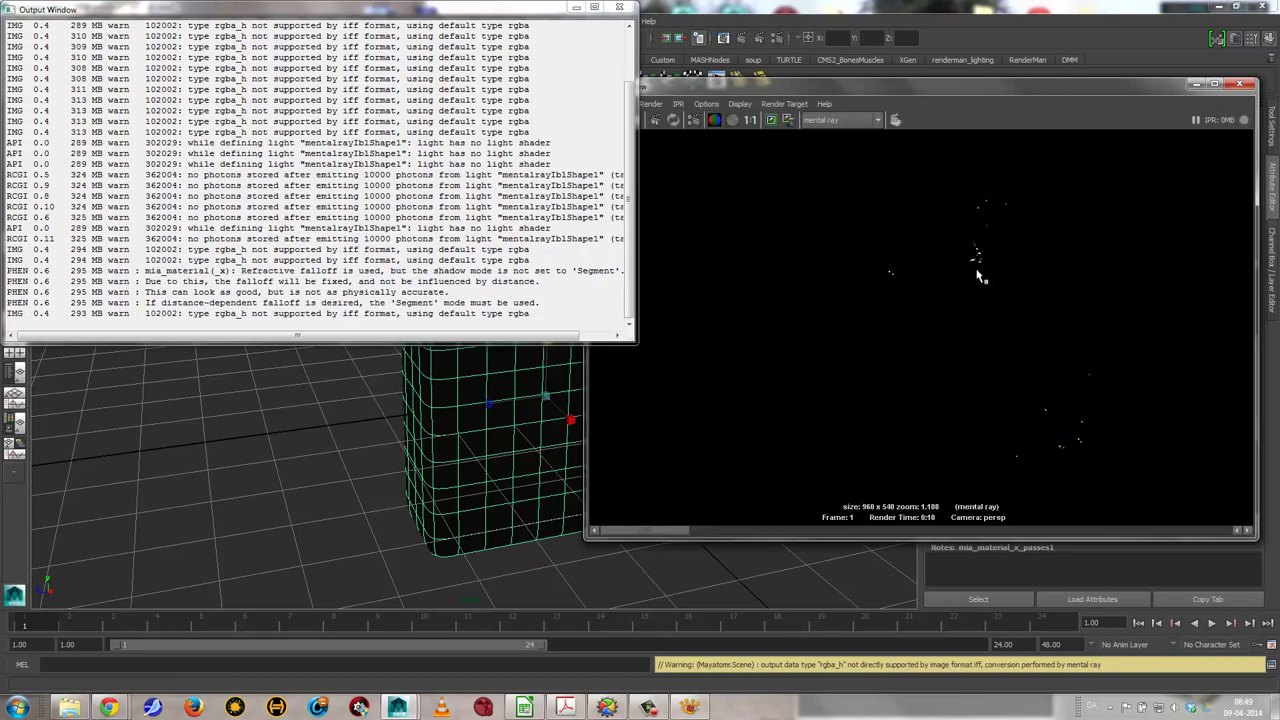
{"action": "left_click", "coordinate": [703, 90]}
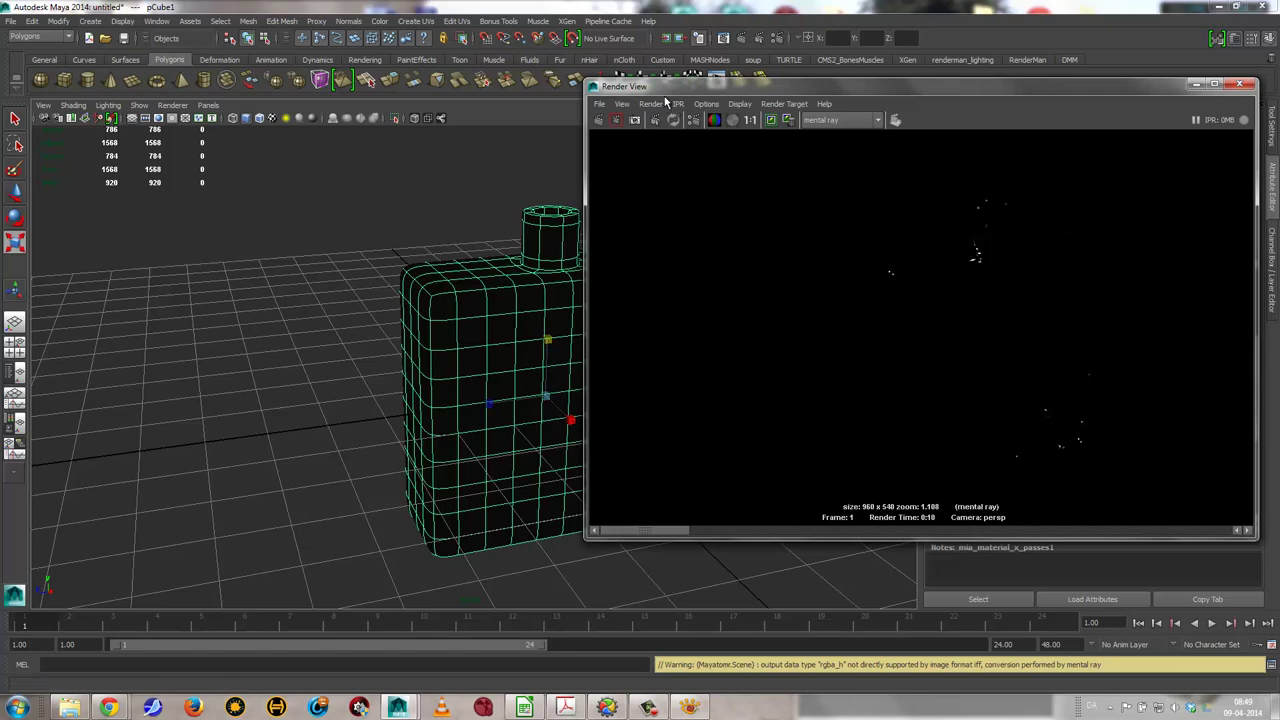
{"action": "mouse_move", "coordinate": [681, 96]}
{"action": "left_mouse_down"}
{"action": "mouse_move", "coordinate": [900, 478]}
{"action": "mouse_move", "coordinate": [915, 481]}
{"action": "left_mouse_up"}
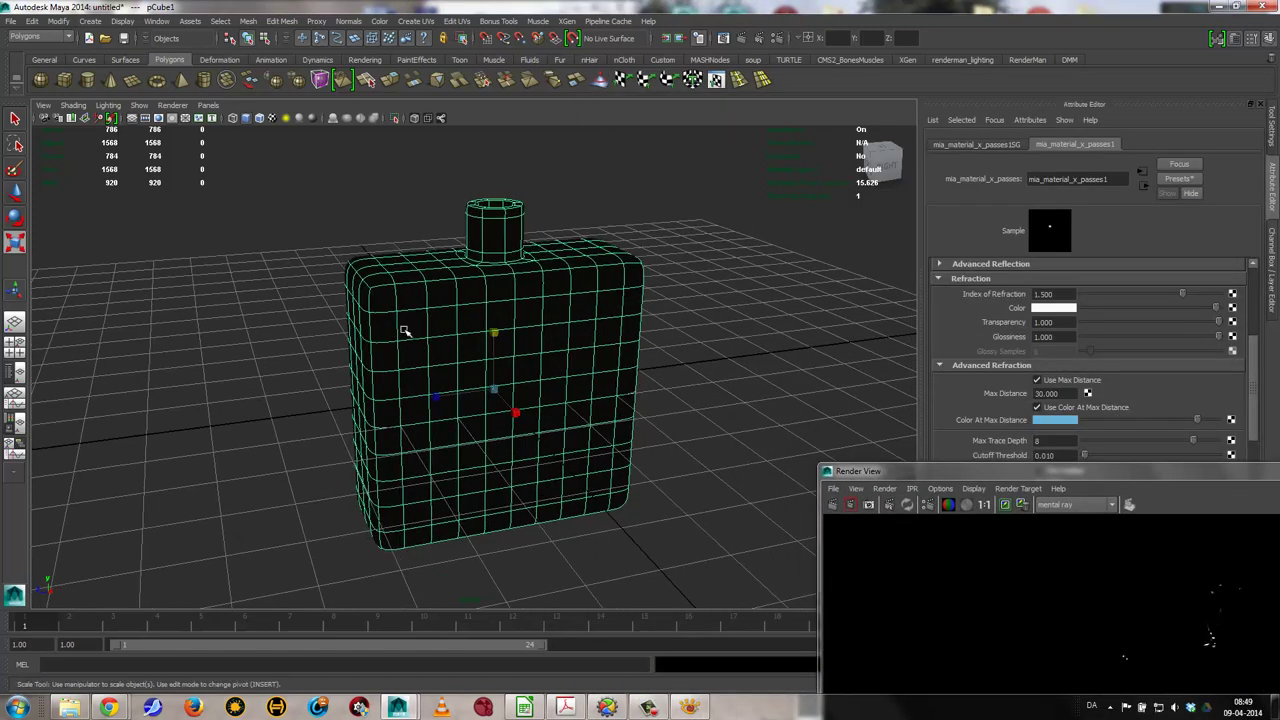
Create a polygon plane and scale it into a large floor under the bottle
{"action": "middle_click_drag", "start_coordinate": [461, 338], "coordinate": [406, 331], "text": "alt"}
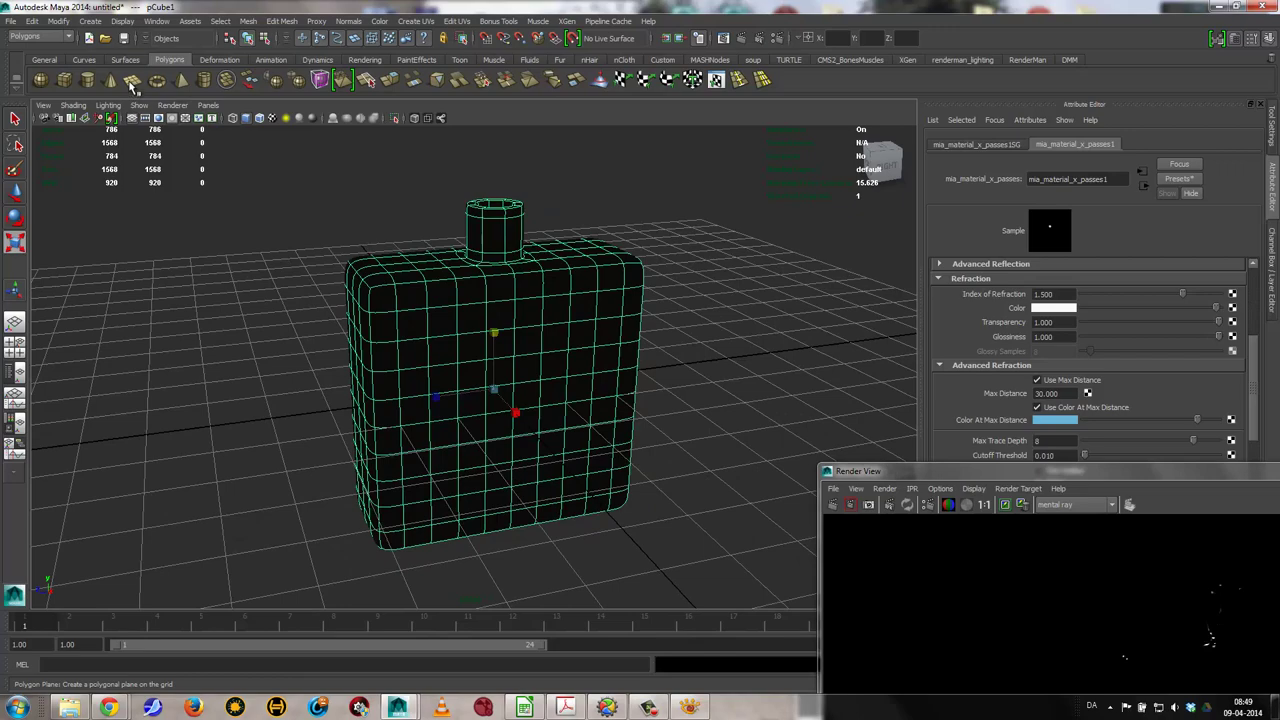
{"action": "left_click", "coordinate": [132, 82]}
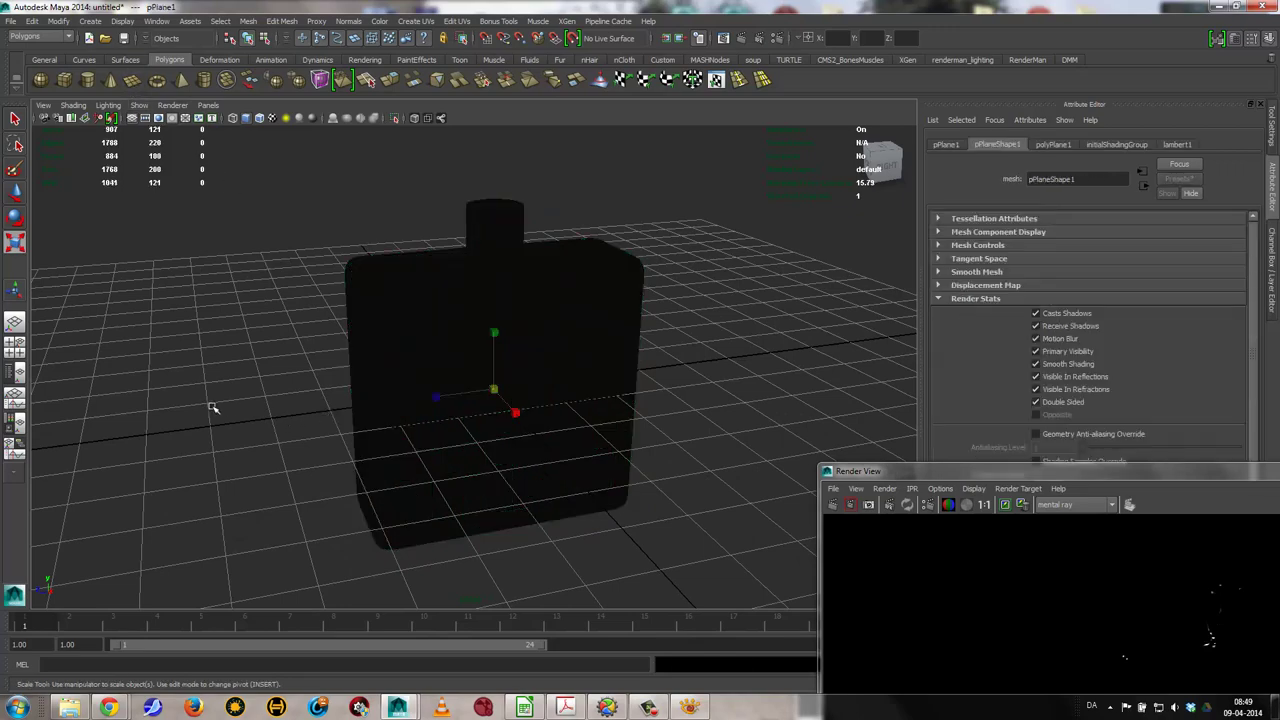
{"action": "mouse_move", "coordinate": [230, 408]}
{"action": "middle_mouse_down"}
{"action": "mouse_move", "coordinate": [471, 414]}
{"action": "mouse_move", "coordinate": [503, 449]}
{"action": "mouse_move", "coordinate": [718, 461]}
{"action": "middle_mouse_up"}
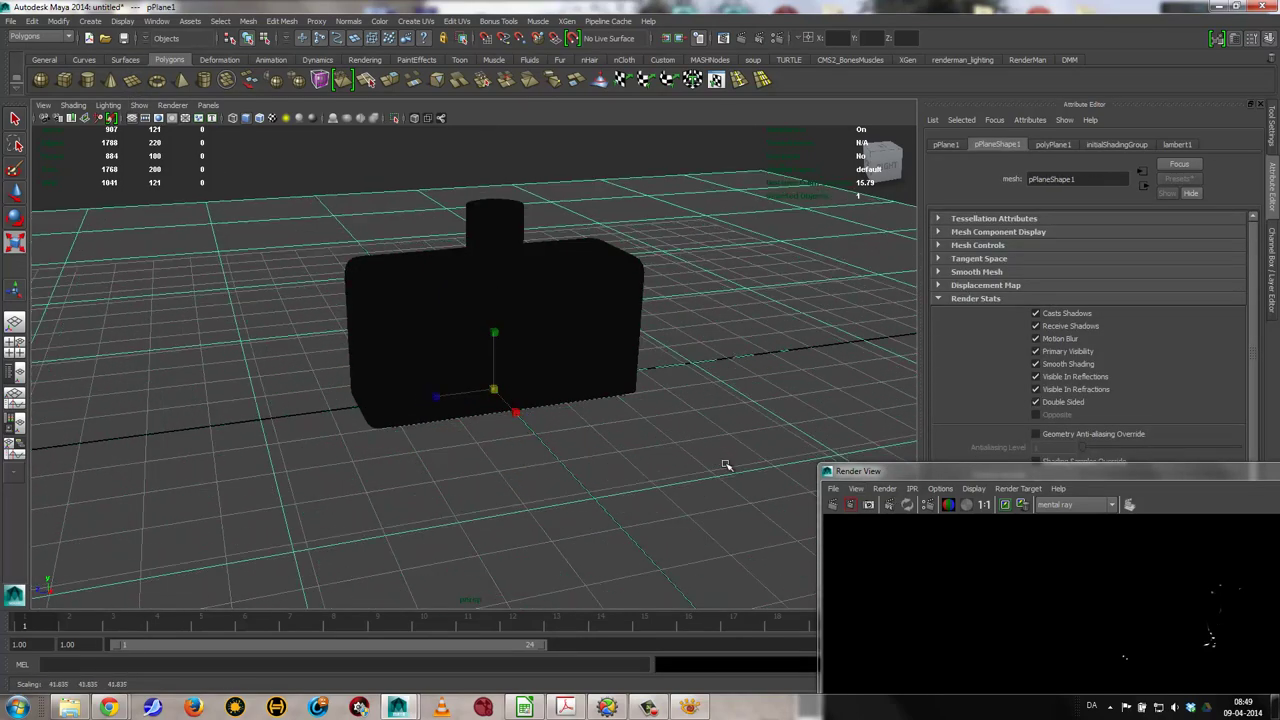
{"action": "right_click_drag", "start_coordinate": [729, 466], "coordinate": [334, 449], "text": "alt"}
{"action": "mouse_move", "coordinate": [334, 449]}
{"action": "left_mouse_down", "text": "alt"}
{"action": "mouse_move", "coordinate": [848, 455]}
{"action": "mouse_move", "coordinate": [790, 460]}
{"action": "mouse_move", "coordinate": [643, 414]}
{"action": "left_mouse_up", "text": "alt"}
Orbit to a low view of the floor and switch the viewport to wireframe
{"action": "key", "text": "w"}
{"action": "mouse_move", "coordinate": [480, 328]}
{"action": "left_mouse_down", "text": "alt"}
{"action": "mouse_move", "coordinate": [486, 357]}
{"action": "mouse_move", "coordinate": [434, 397]}
{"action": "mouse_move", "coordinate": [700, 420]}
{"action": "mouse_move", "coordinate": [546, 371]}
{"action": "mouse_move", "coordinate": [523, 380]}
{"action": "mouse_move", "coordinate": [526, 366]}
{"action": "mouse_move", "coordinate": [521, 382]}
{"action": "mouse_move", "coordinate": [537, 366]}
{"action": "mouse_move", "coordinate": [560, 377]}
{"action": "mouse_move", "coordinate": [541, 395]}
{"action": "left_mouse_up", "text": "alt"}
{"action": "key", "text": "4"}
{"action": "mouse_move", "coordinate": [541, 395]}
{"action": "right_mouse_down", "text": "alt"}
{"action": "mouse_move", "coordinate": [500, 337]}
{"action": "mouse_move", "coordinate": [413, 290]}
{"action": "right_mouse_up", "text": "alt"}
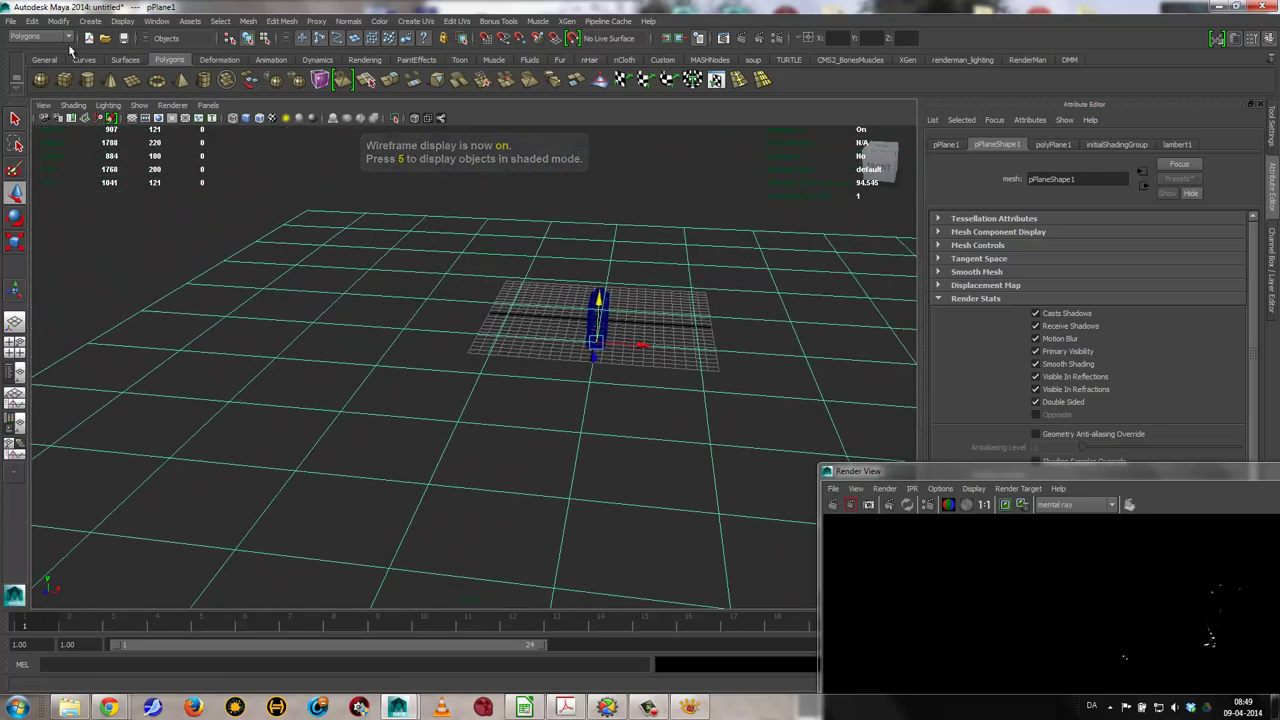
Add a Bend deformer to the ground plane from the Animation menu set, with curvature 79.2
{"action": "left_click", "coordinate": [66, 37]}
{"action": "left_click", "coordinate": [40, 48]}
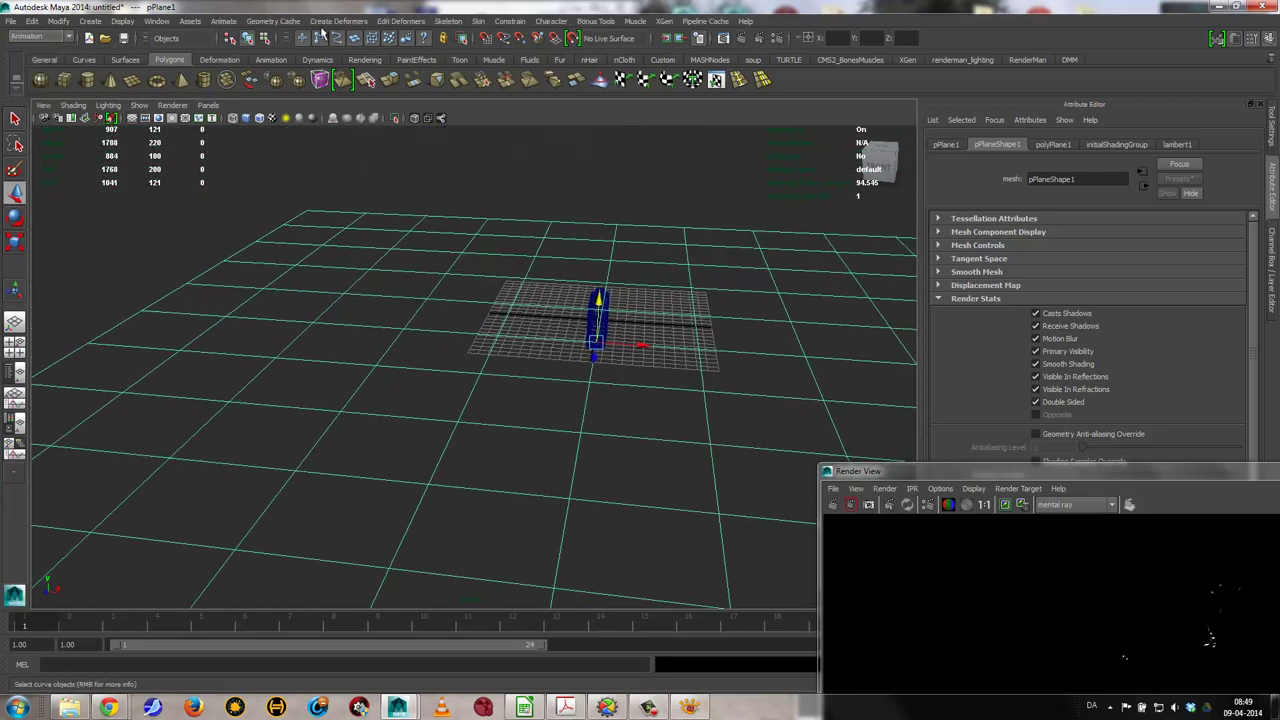
{"action": "left_click", "coordinate": [338, 21]}
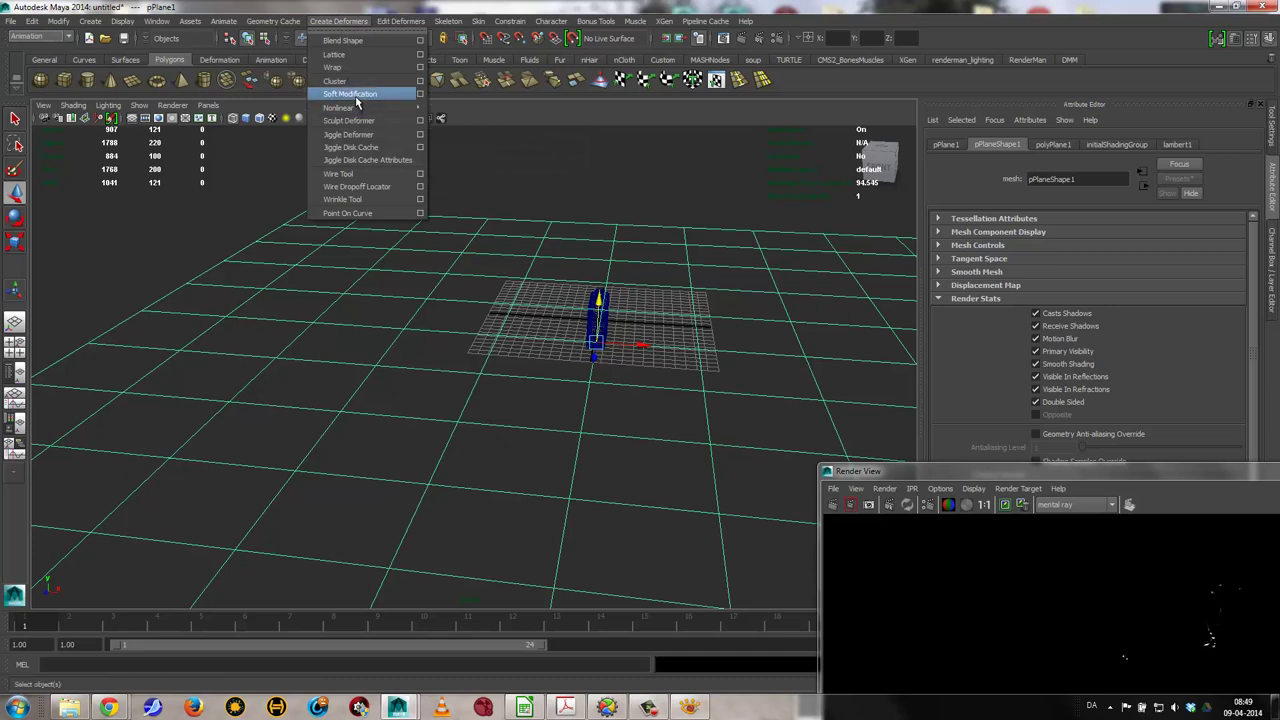
{"action": "left_click", "coordinate": [462, 121]}
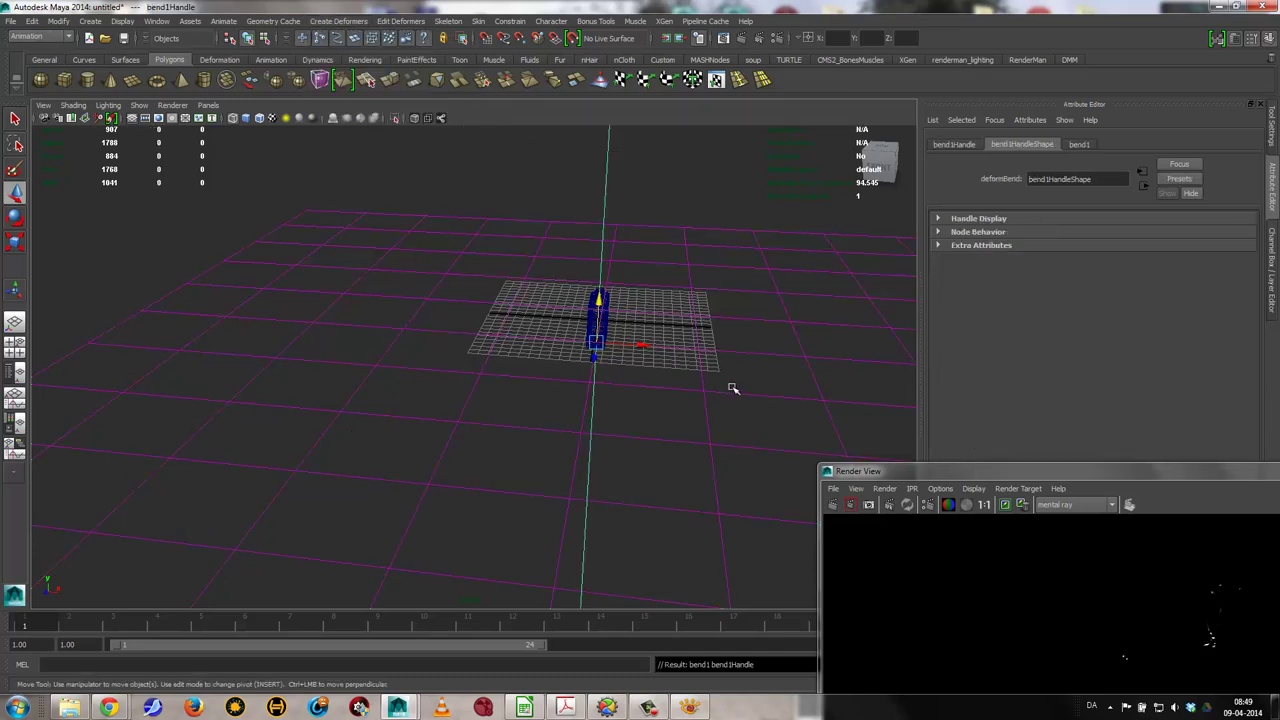
{"action": "key", "text": "f"}
{"action": "left_click", "coordinate": [1080, 145]}
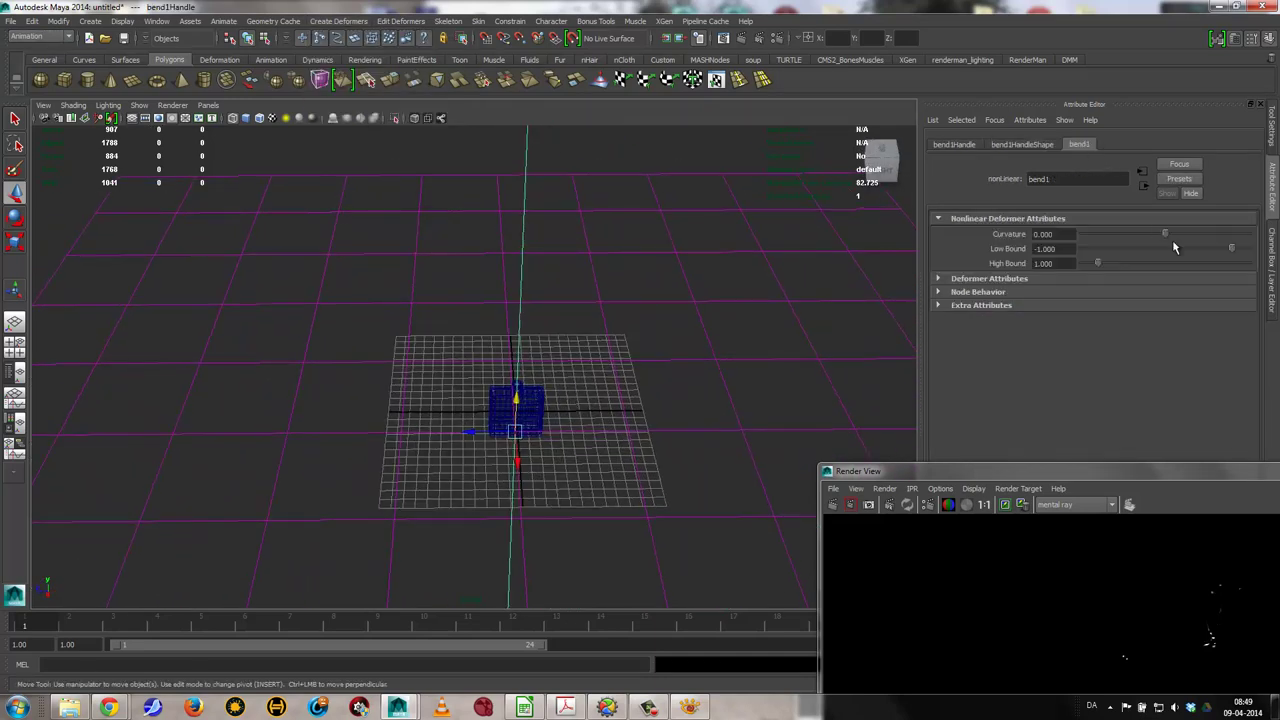
{"action": "left_click_drag", "start_coordinate": [1164, 233], "coordinate": [1201, 223]}
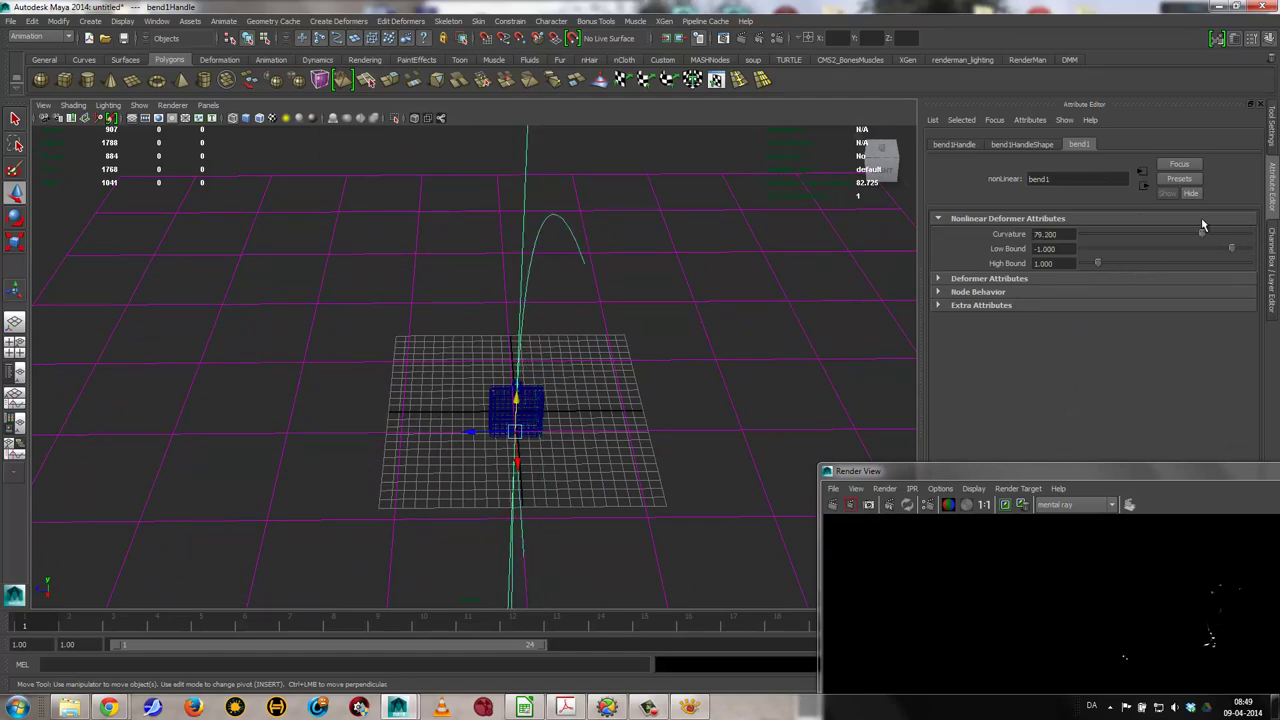
Rotate the bend handle 90° about Z and move it left along X
{"action": "mouse_move", "coordinate": [624, 354]}
{"action": "left_mouse_down", "text": "alt"}
{"action": "mouse_move", "coordinate": [706, 363]}
{"action": "mouse_move", "coordinate": [677, 363]}
{"action": "left_mouse_up", "text": "alt"}
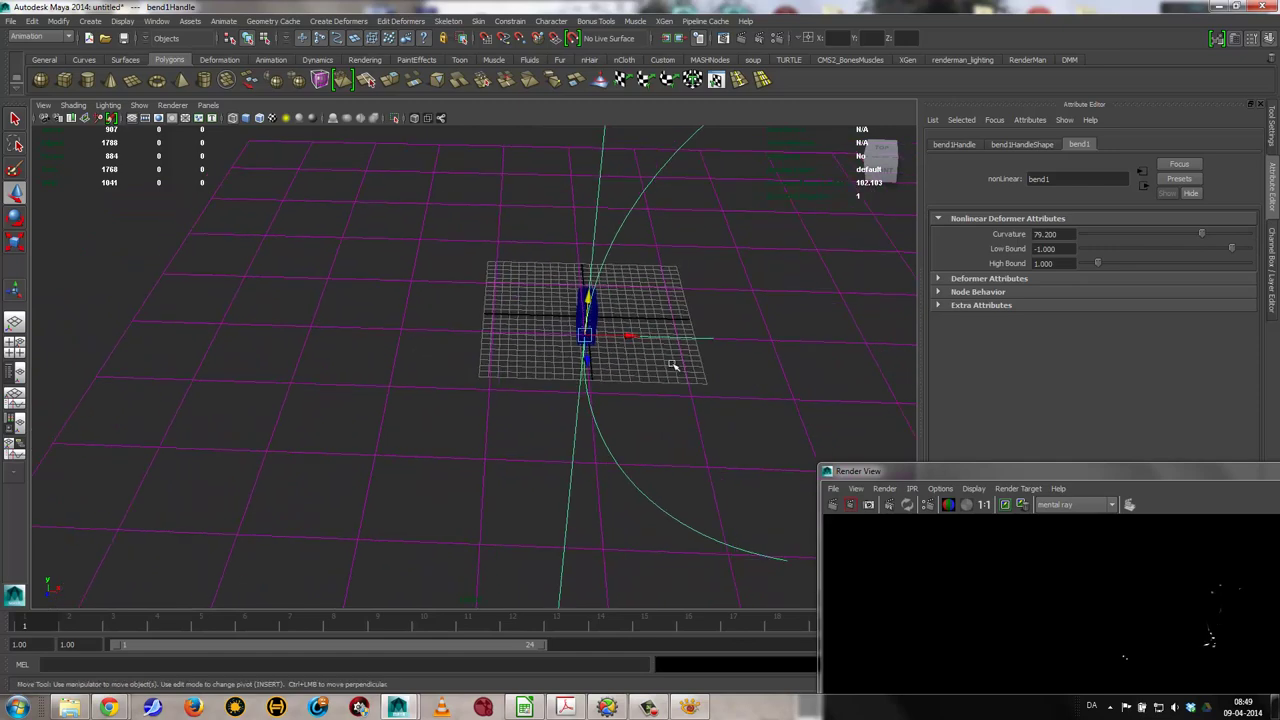
{"action": "key", "text": "e"}
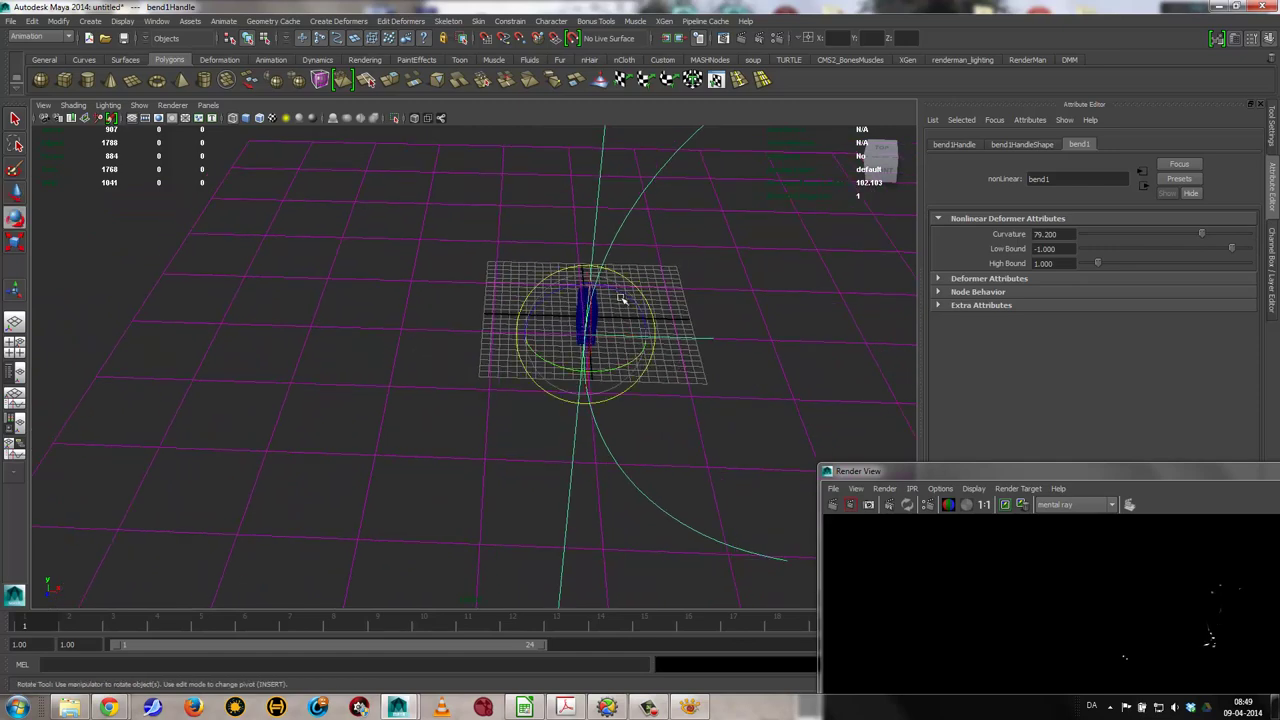
{"action": "left_click_drag", "start_coordinate": [621, 298], "coordinate": [543, 281]}
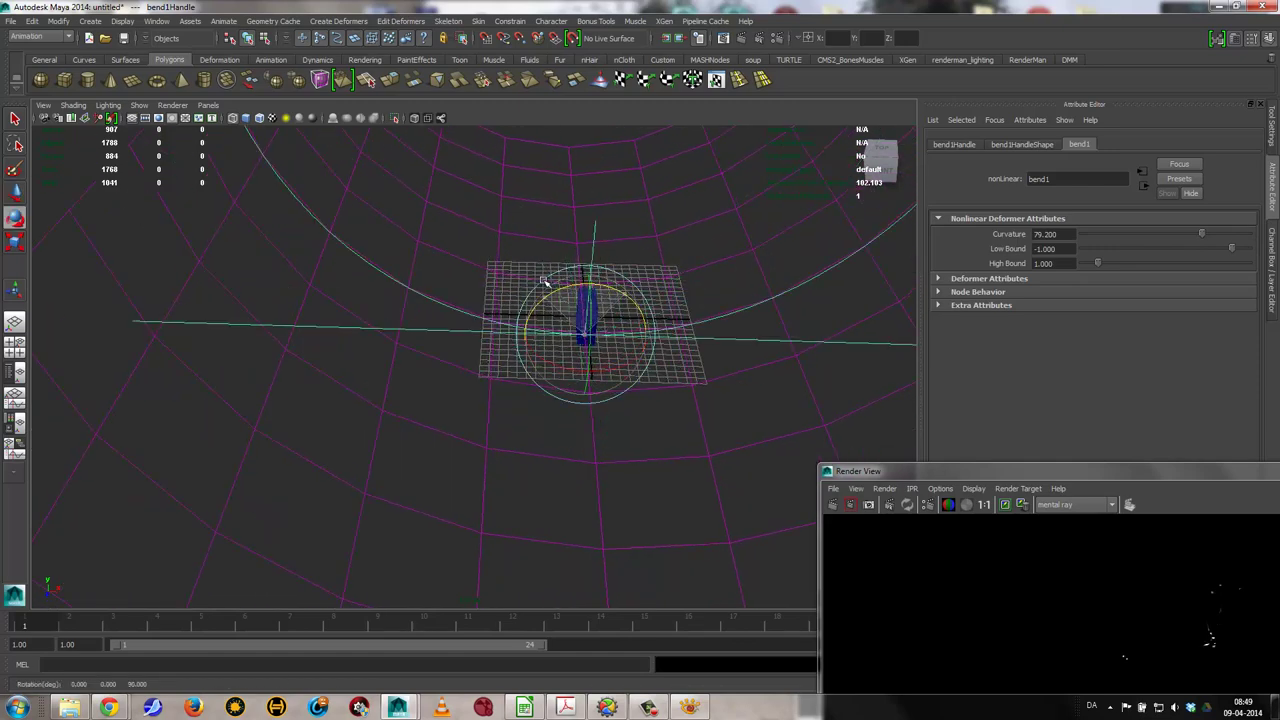
{"action": "left_click_drag", "start_coordinate": [711, 373], "coordinate": [674, 362]}
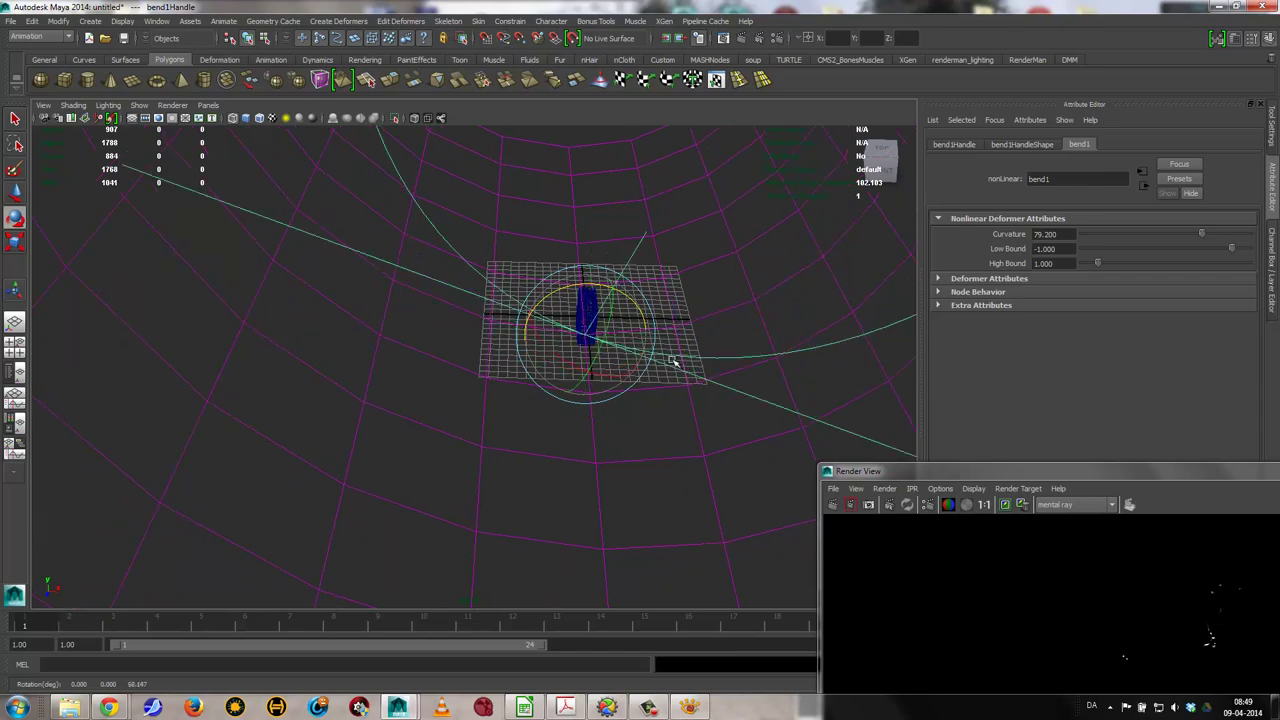
{"action": "key", "text": "ctrl+z"}
{"action": "key", "text": "w"}
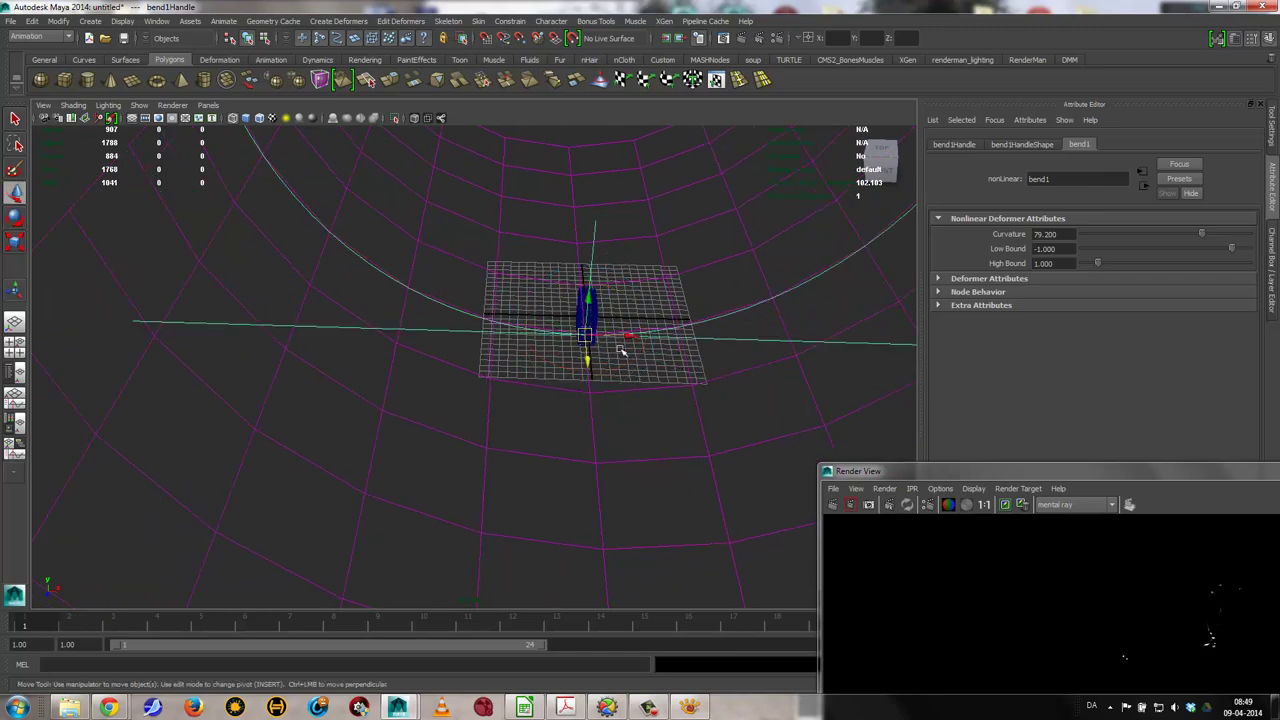
{"action": "left_click_drag", "start_coordinate": [631, 337], "coordinate": [516, 331]}
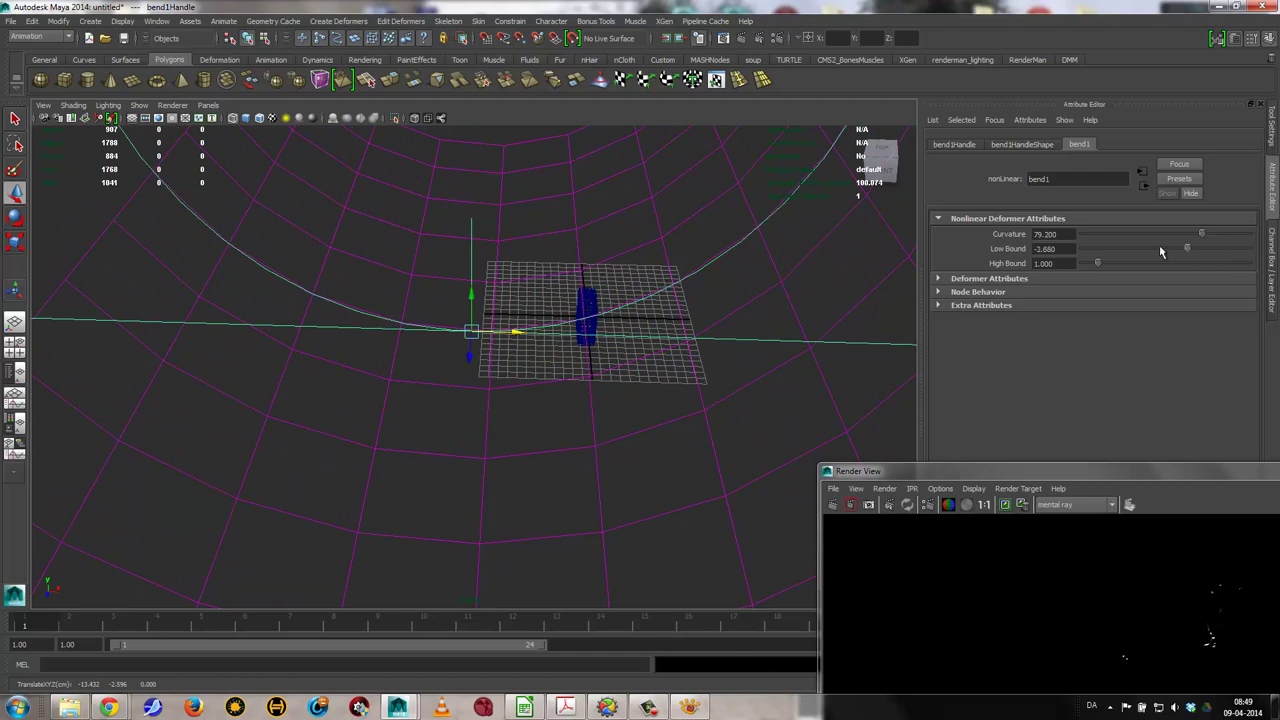
Set the bend's Low Bound to 0 and High Bound to 2.36, then scale up the handle
{"action": "mouse_move", "coordinate": [1234, 251]}
{"action": "left_mouse_down"}
{"action": "mouse_move", "coordinate": [1223, 251]}
{"action": "mouse_move", "coordinate": [1248, 249]}
{"action": "left_mouse_up"}
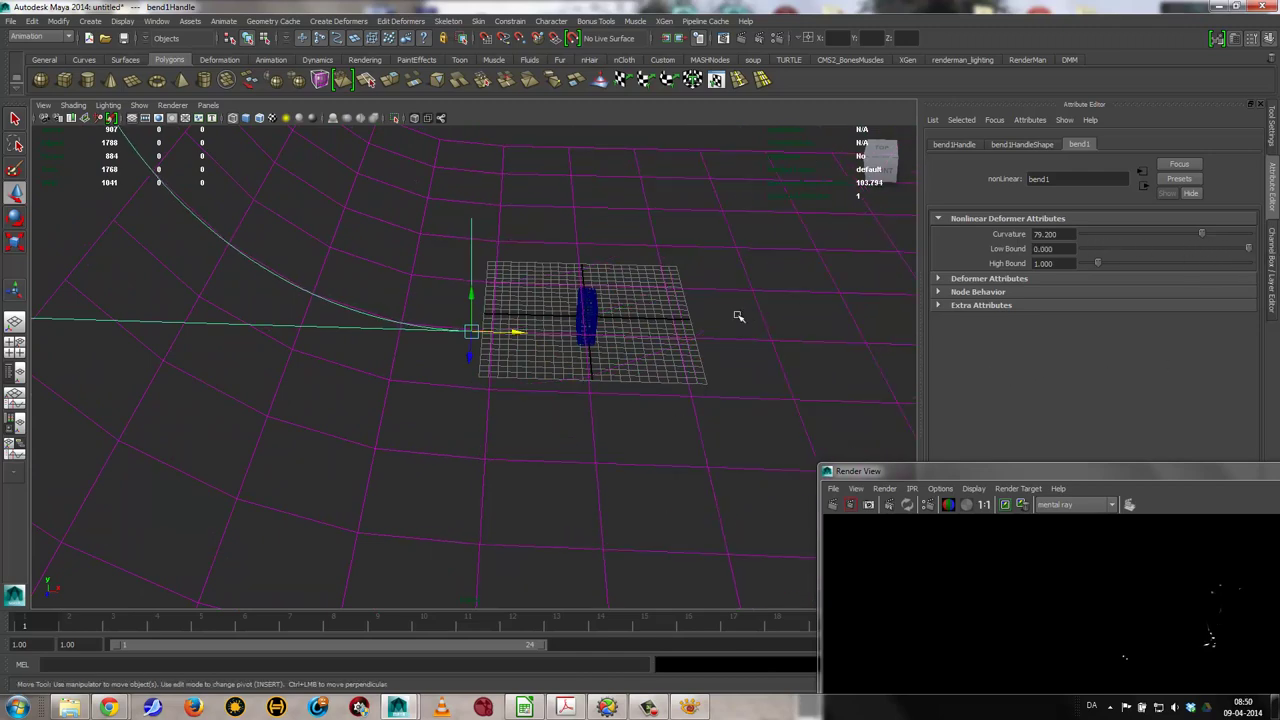
{"action": "mouse_move", "coordinate": [737, 317]}
{"action": "left_mouse_down", "text": "alt"}
{"action": "mouse_move", "coordinate": [737, 277]}
{"action": "mouse_move", "coordinate": [737, 290]}
{"action": "left_mouse_up", "text": "alt"}
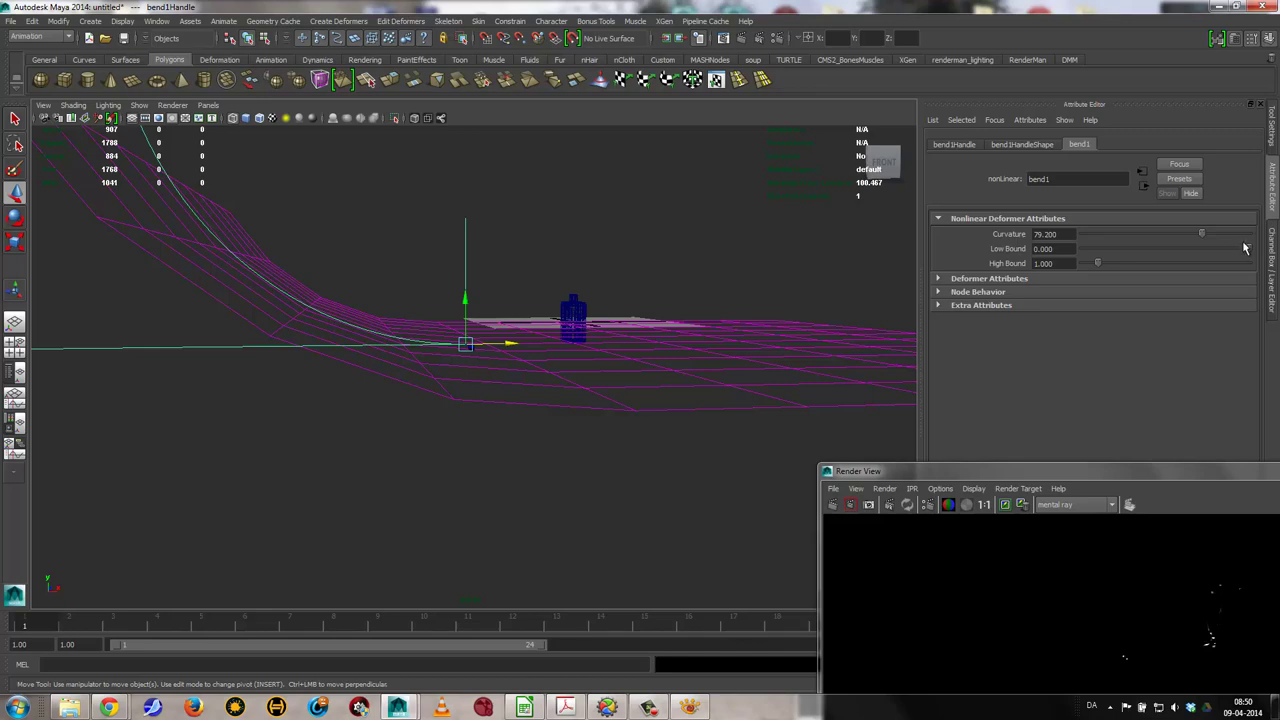
{"action": "mouse_move", "coordinate": [1247, 249]}
{"action": "left_mouse_down"}
{"action": "mouse_move", "coordinate": [1220, 251]}
{"action": "mouse_move", "coordinate": [1252, 251]}
{"action": "left_mouse_up"}
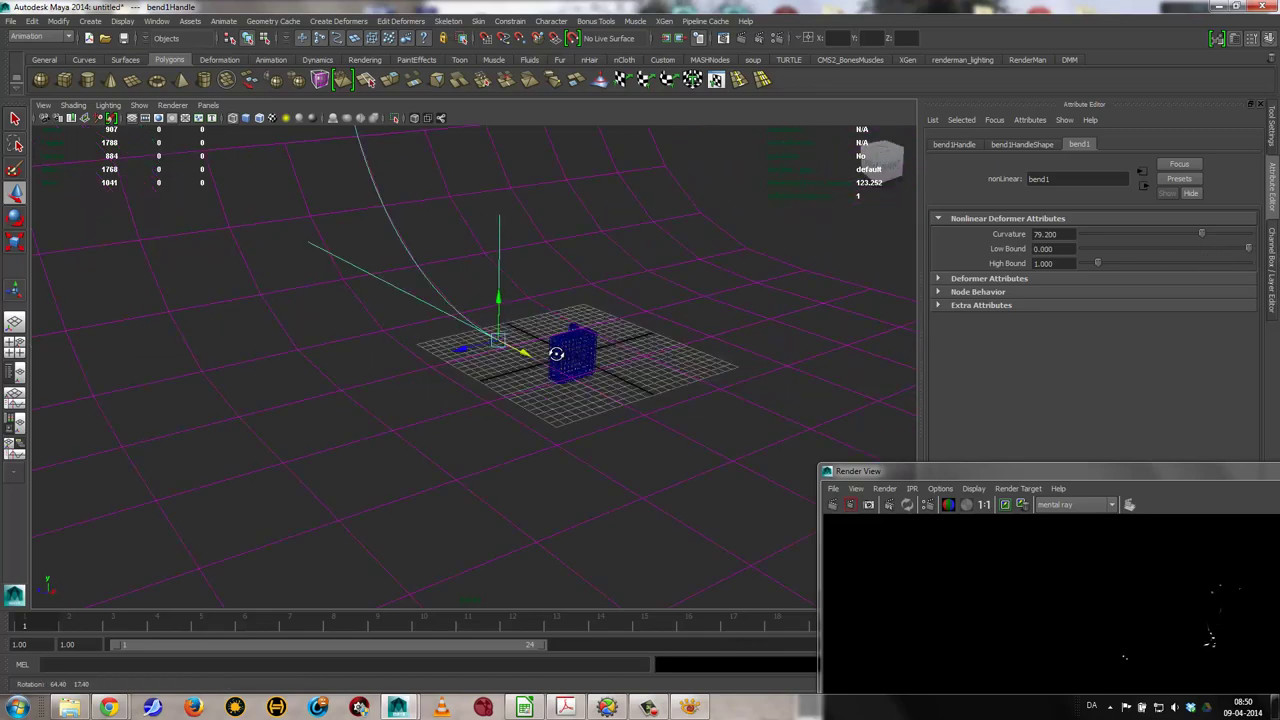
{"action": "left_click_drag", "start_coordinate": [650, 300], "coordinate": [560, 380], "text": "alt"}
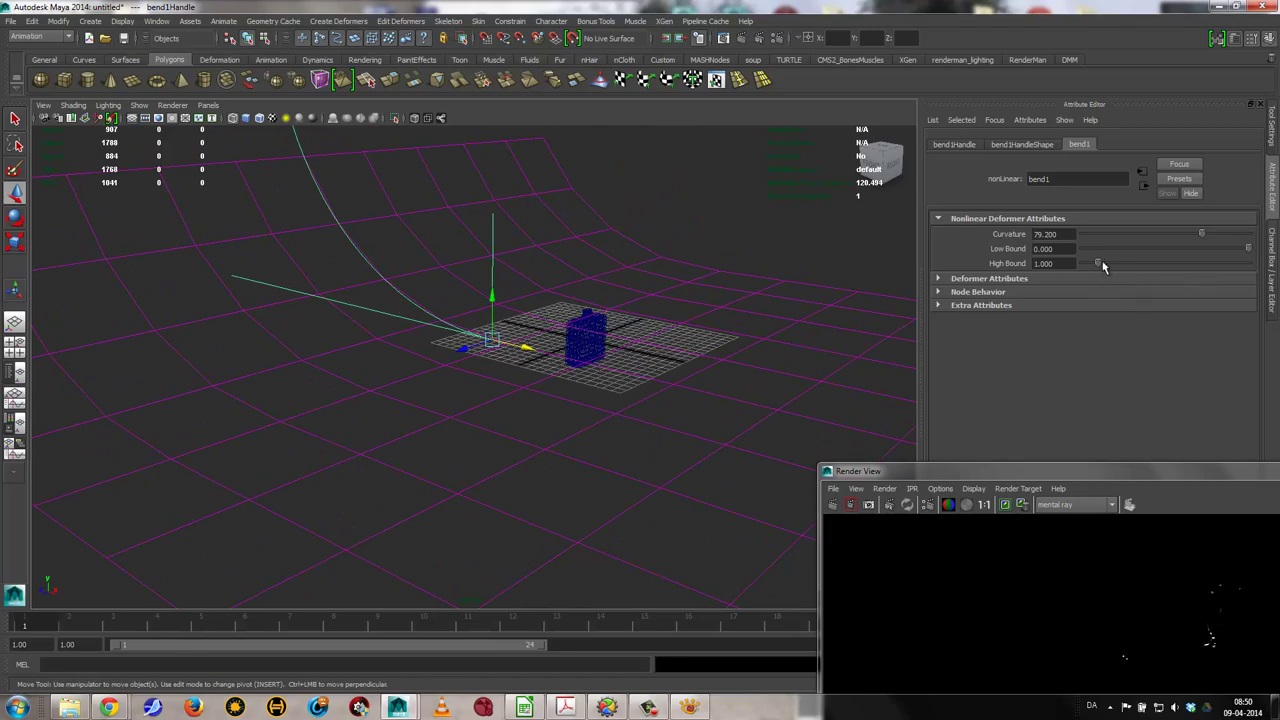
{"action": "mouse_move", "coordinate": [1103, 266]}
{"action": "left_mouse_down"}
{"action": "mouse_move", "coordinate": [1122, 266]}
{"action": "mouse_move", "coordinate": [1082, 267]}
{"action": "mouse_move", "coordinate": [1186, 266]}
{"action": "mouse_move", "coordinate": [1138, 267]}
{"action": "left_mouse_up"}
{"action": "key", "text": "bracketleft"}
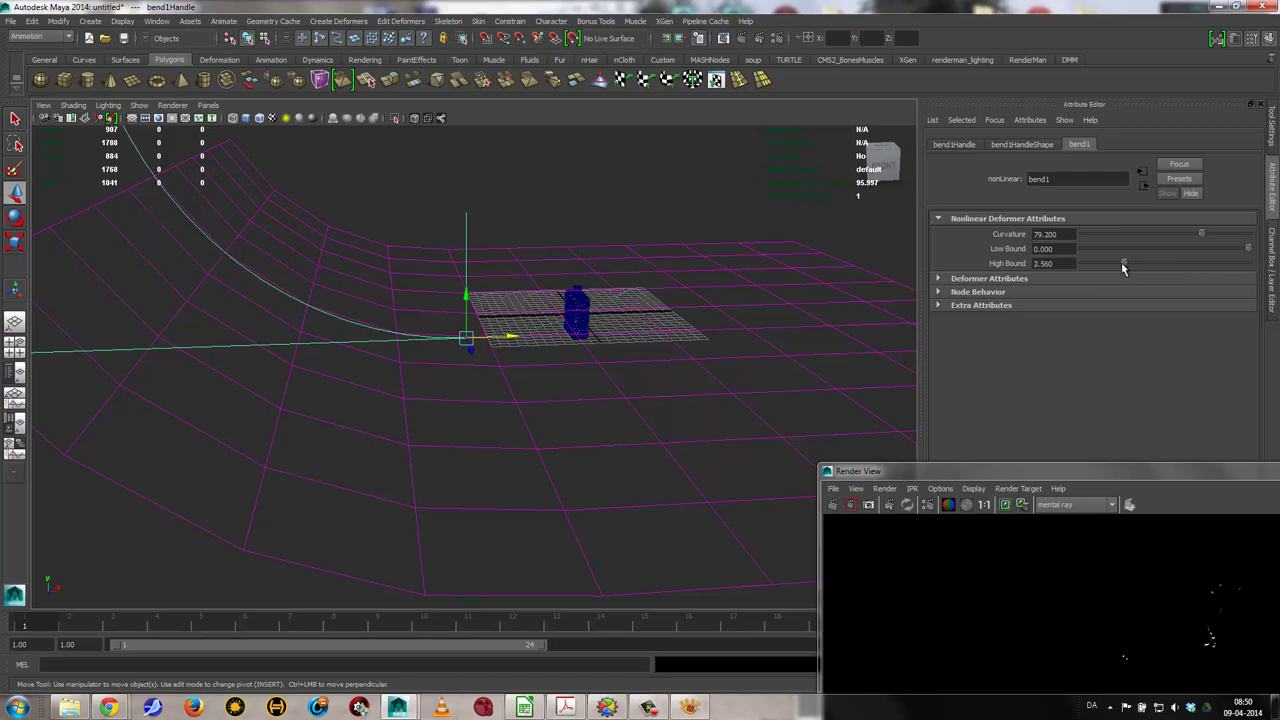
{"action": "key", "text": "r"}
{"action": "mouse_move", "coordinate": [466, 340]}
{"action": "left_mouse_down"}
{"action": "mouse_move", "coordinate": [437, 370]}
{"action": "mouse_move", "coordinate": [143, 363]}
{"action": "mouse_move", "coordinate": [391, 360]}
{"action": "left_mouse_up"}
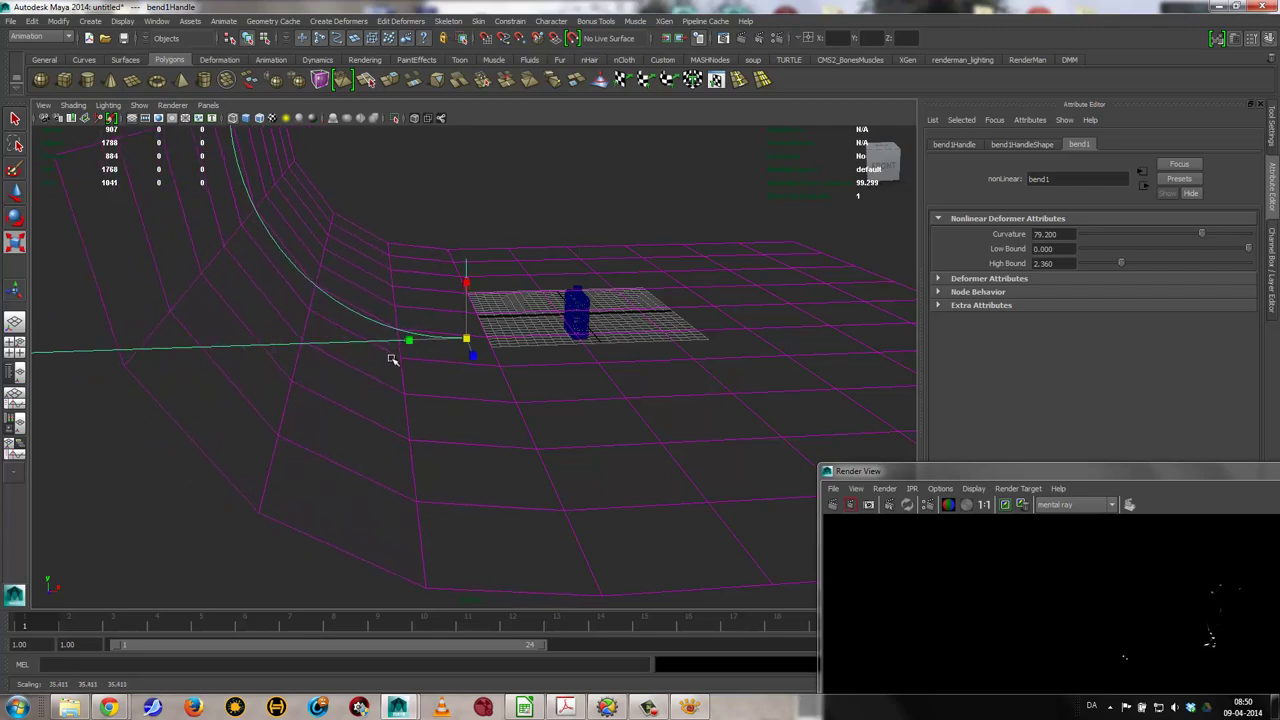
{"action": "mouse_move", "coordinate": [615, 529]}
{"action": "left_mouse_down", "text": "alt"}
{"action": "mouse_move", "coordinate": [571, 530]}
{"action": "mouse_move", "coordinate": [557, 467]}
{"action": "mouse_move", "coordinate": [683, 451]}
{"action": "mouse_move", "coordinate": [583, 400]}
{"action": "mouse_move", "coordinate": [624, 371]}
{"action": "left_mouse_up", "text": "alt"}
{"action": "left_click", "coordinate": [571, 530]}
Redo the previous mental ray render, close the Output Window and park the Render View at the top
{"action": "right_click_drag", "start_coordinate": [624, 371], "coordinate": [626, 323], "text": "alt"}
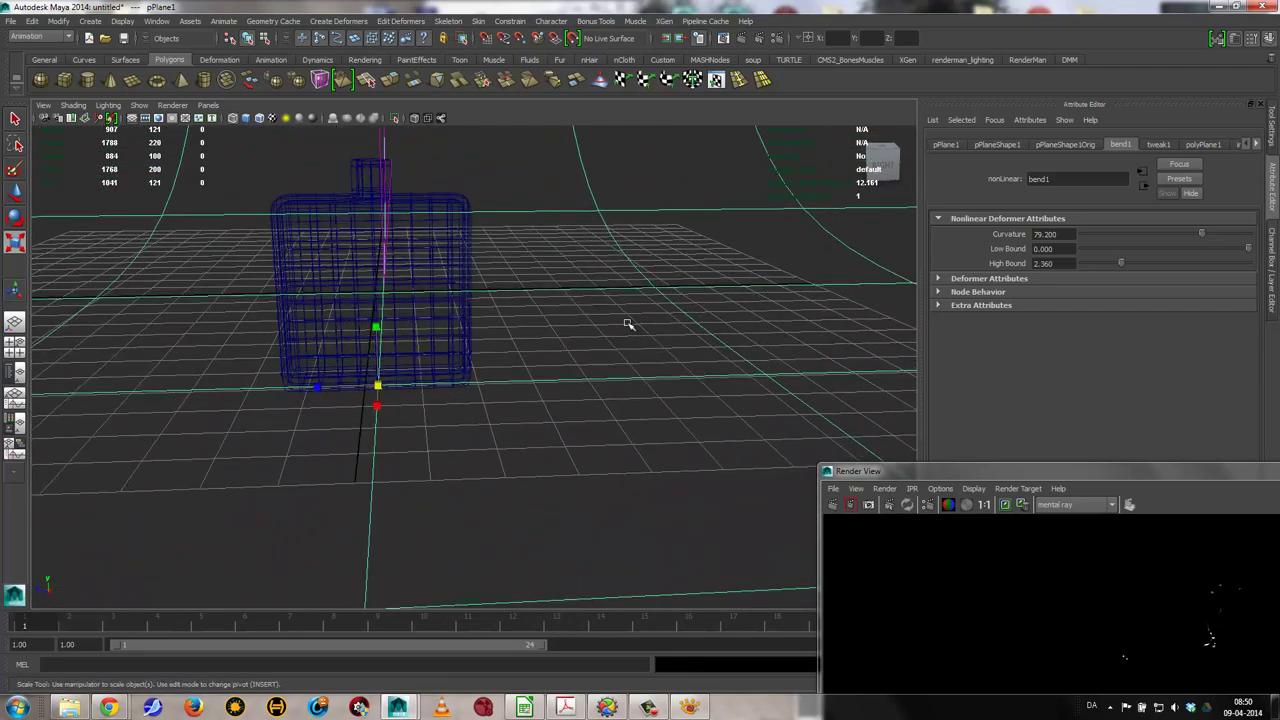
{"action": "mouse_move", "coordinate": [626, 323]}
{"action": "left_mouse_down", "text": "alt"}
{"action": "mouse_move", "coordinate": [651, 329]}
{"action": "mouse_move", "coordinate": [673, 310]}
{"action": "left_mouse_up", "text": "alt"}
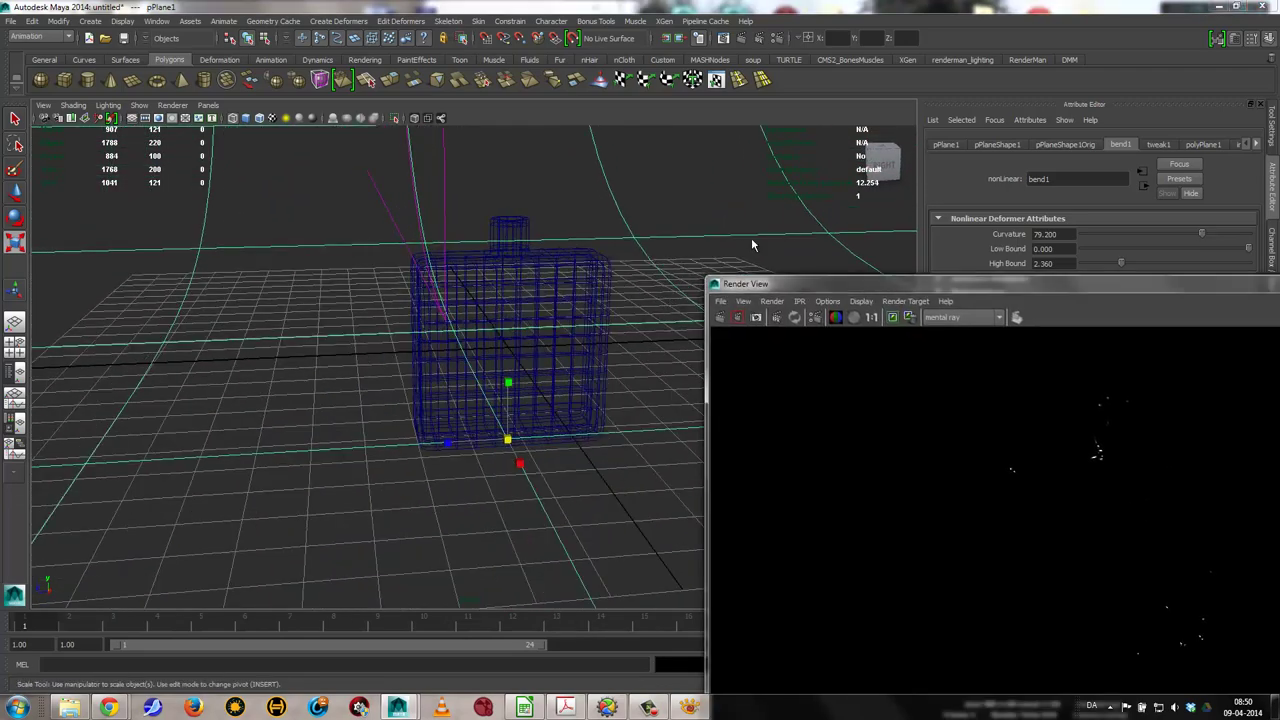
{"action": "left_click_drag", "start_coordinate": [890, 478], "coordinate": [738, 206]}
{"action": "left_click", "coordinate": [677, 232]}
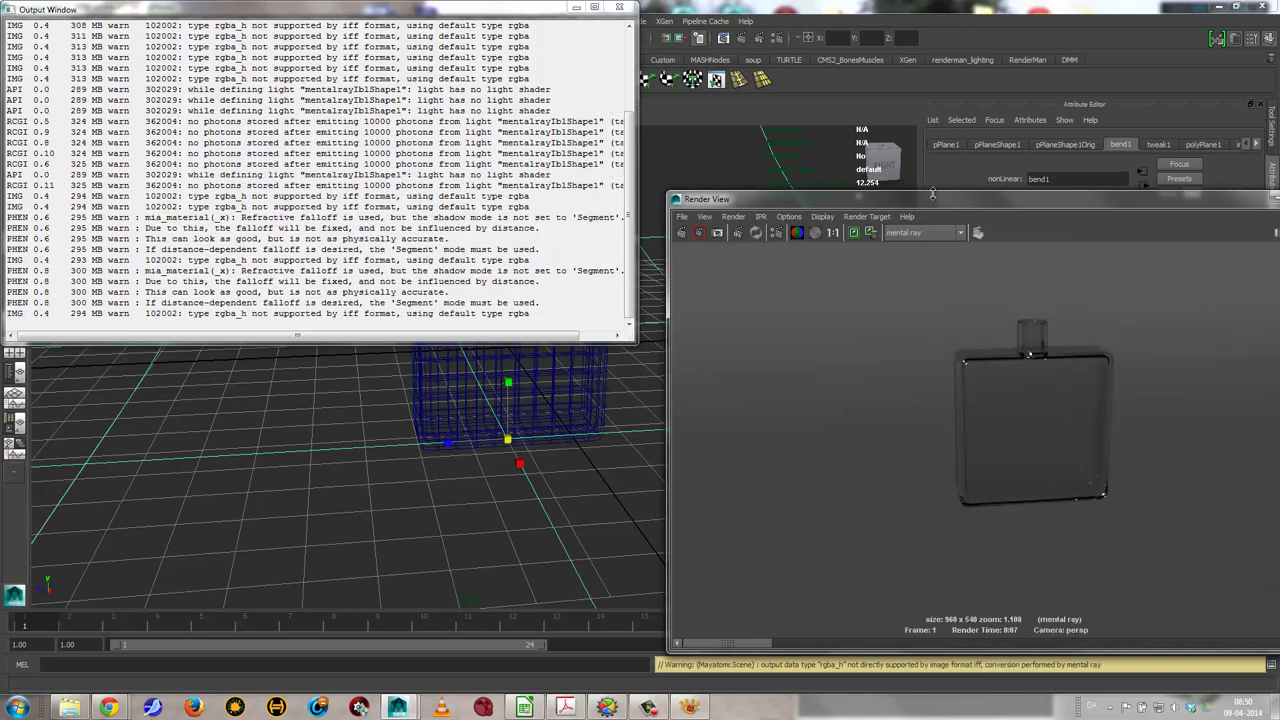
{"action": "left_click", "coordinate": [621, 8]}
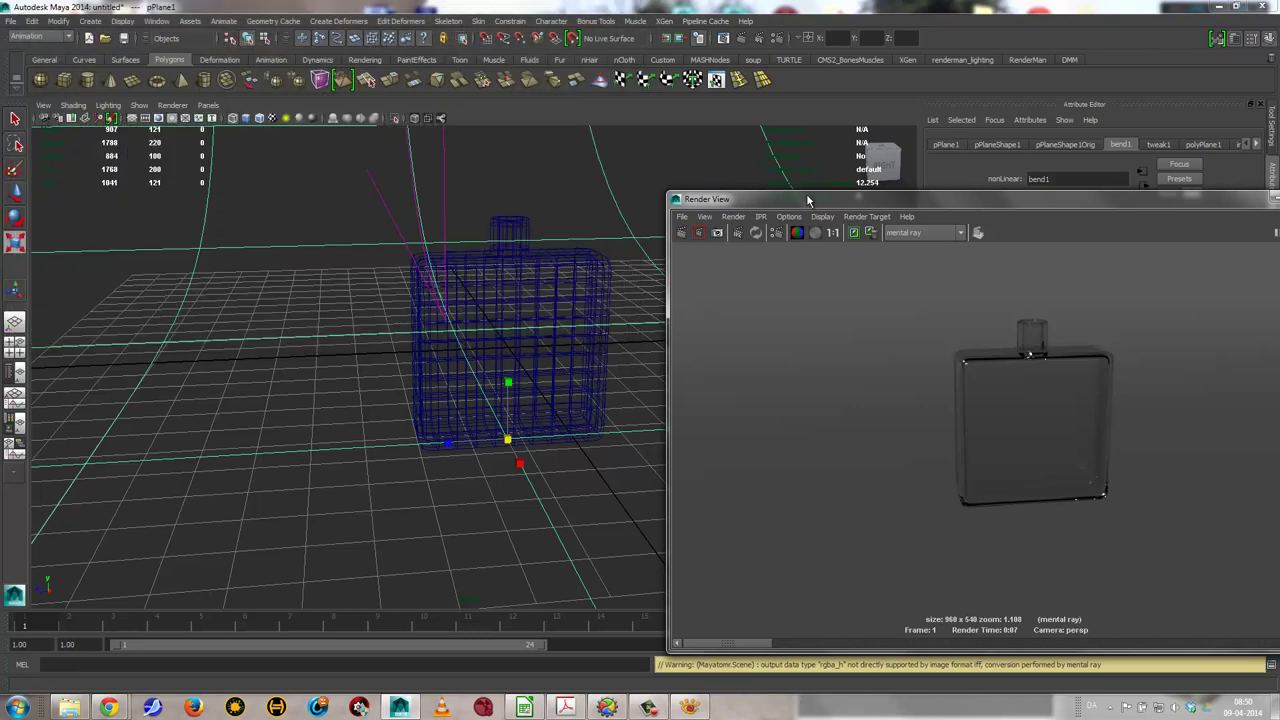
{"action": "mouse_move", "coordinate": [806, 203]}
{"action": "left_mouse_down"}
{"action": "mouse_move", "coordinate": [789, 83]}
{"action": "mouse_move", "coordinate": [979, 269]}
{"action": "left_mouse_up"}
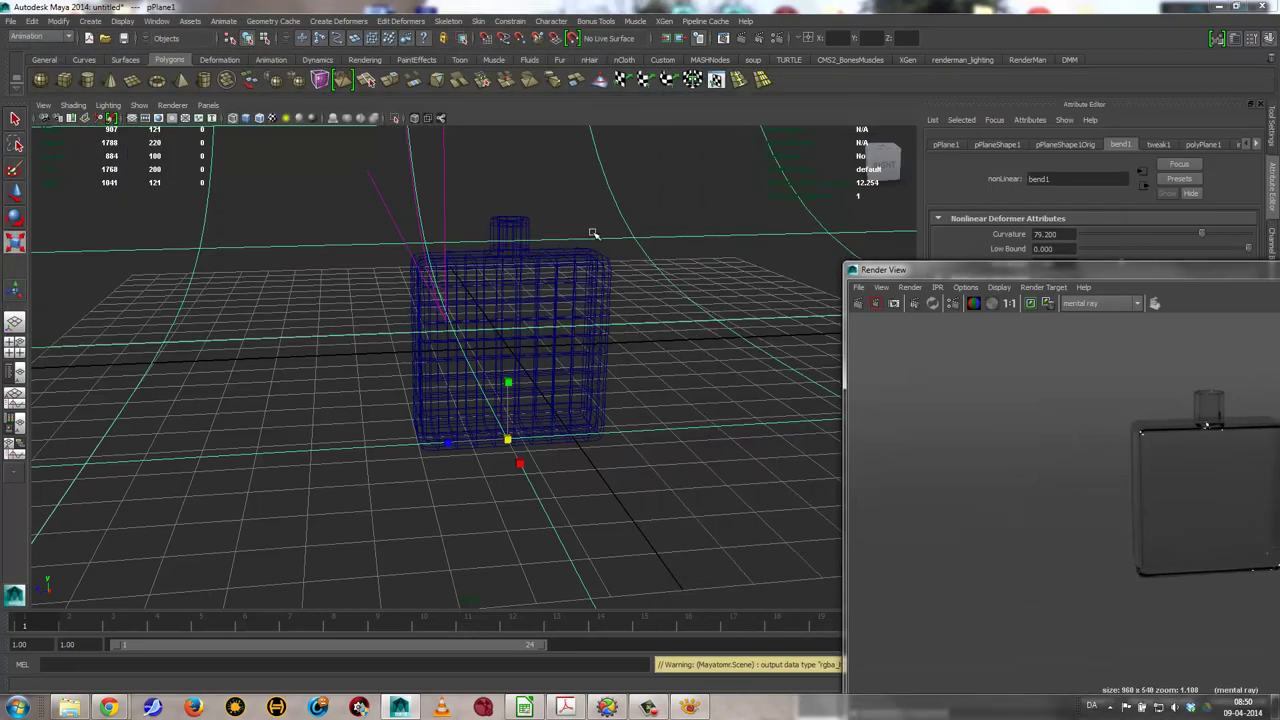
Select the bottle mesh pCube1 and isolate it with View Selected
{"action": "mouse_move", "coordinate": [399, 303]}
{"action": "right_mouse_down", "text": "alt"}
{"action": "mouse_move", "coordinate": [766, 354]}
{"action": "mouse_move", "coordinate": [526, 331]}
{"action": "mouse_move", "coordinate": [566, 287]}
{"action": "right_mouse_up", "text": "alt"}
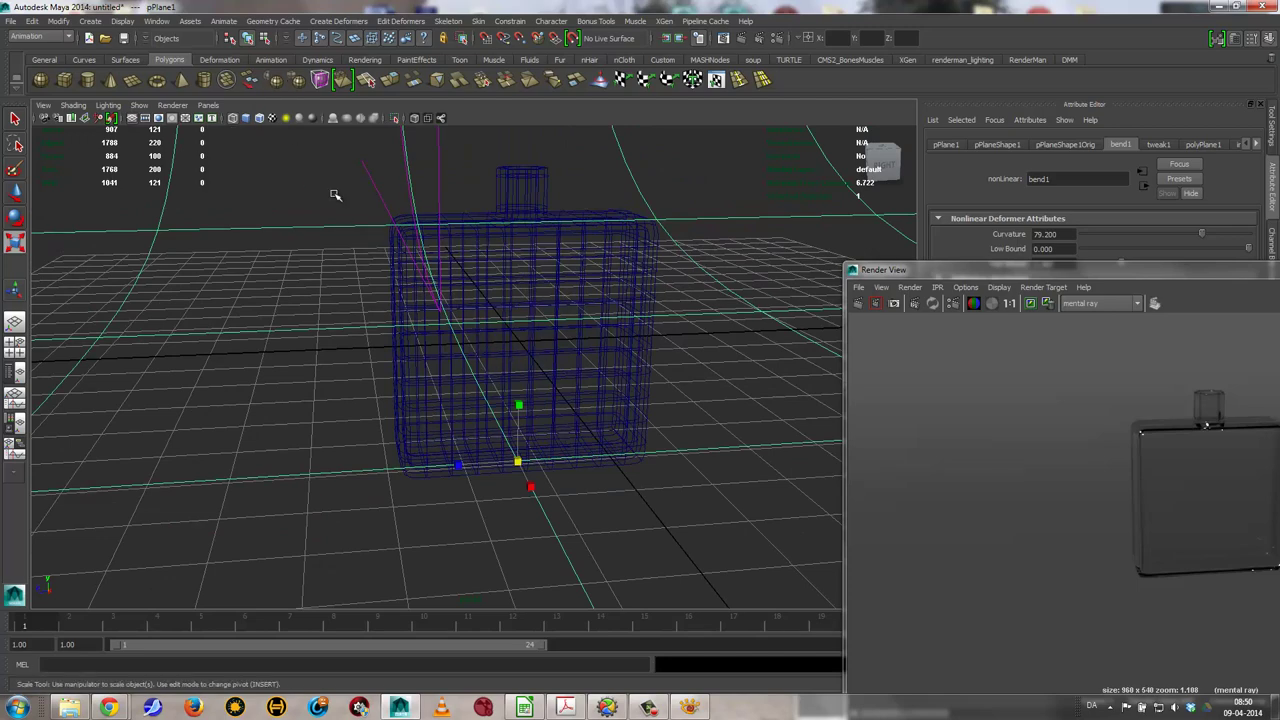
{"action": "left_click", "coordinate": [575, 287]}
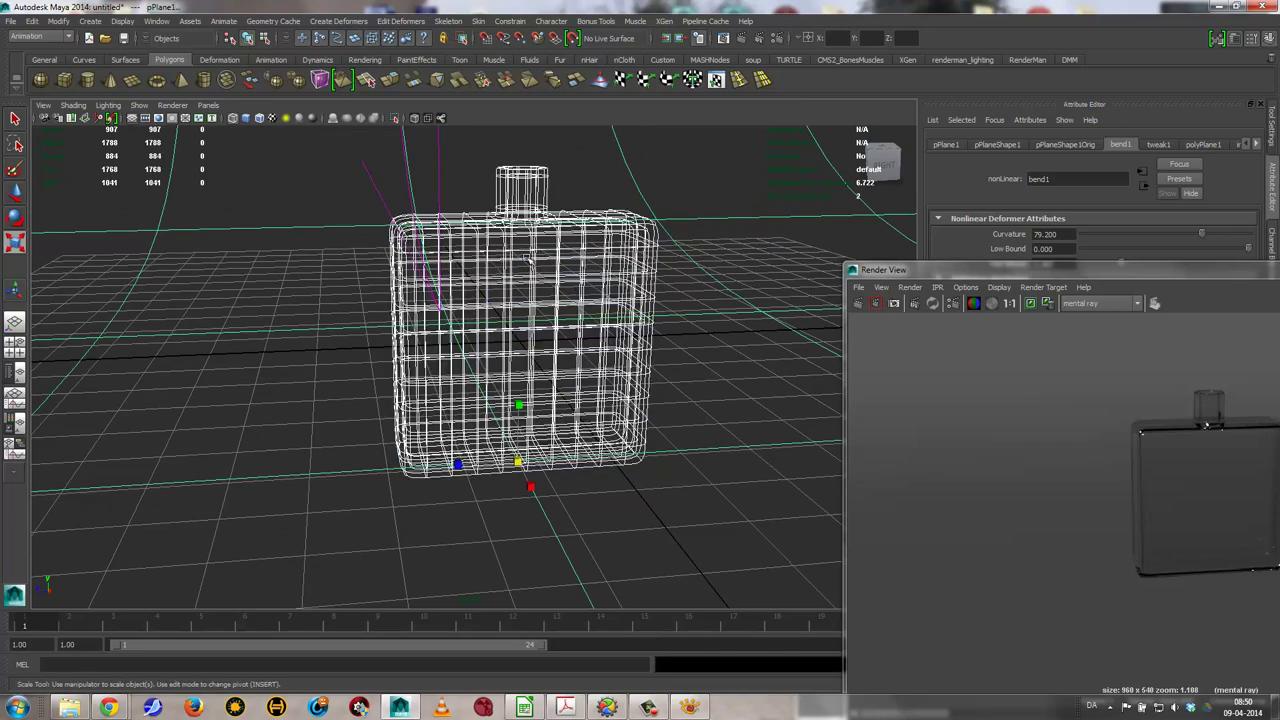
{"action": "left_click", "coordinate": [697, 288]}
{"action": "left_click", "coordinate": [603, 257]}
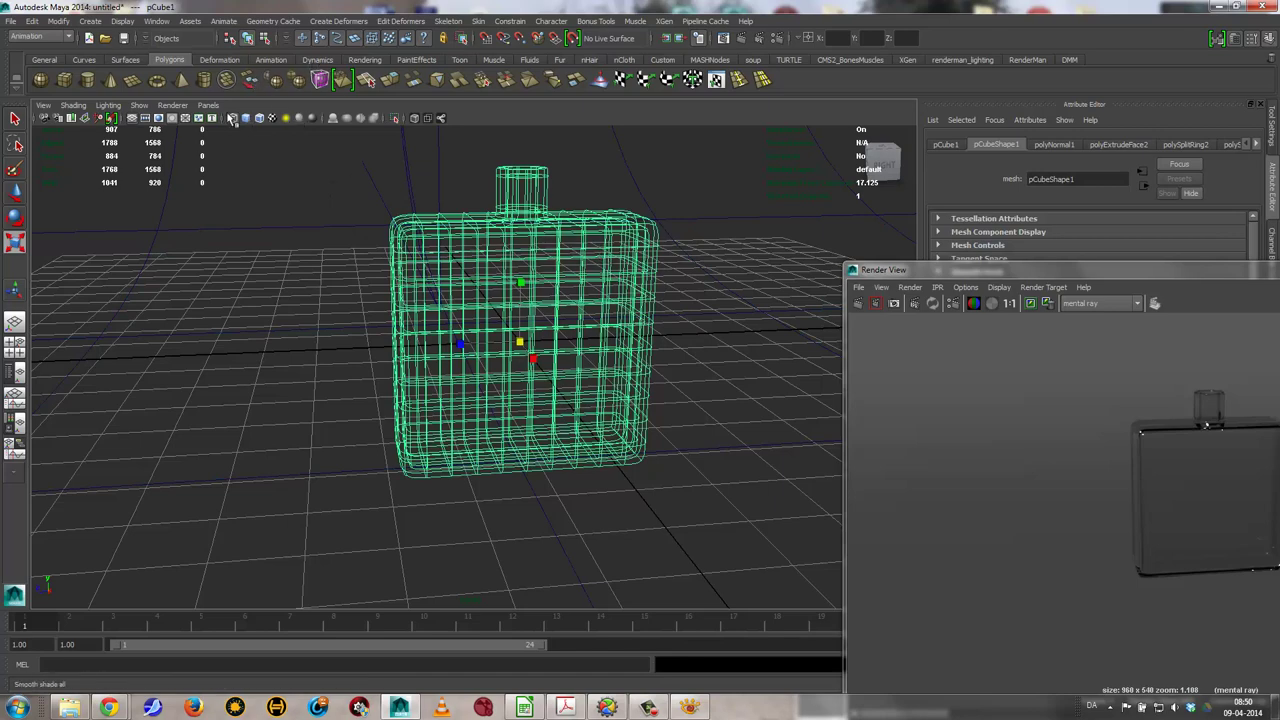
{"action": "left_click", "coordinate": [139, 105]}
{"action": "mouse_move", "coordinate": [166, 124]}
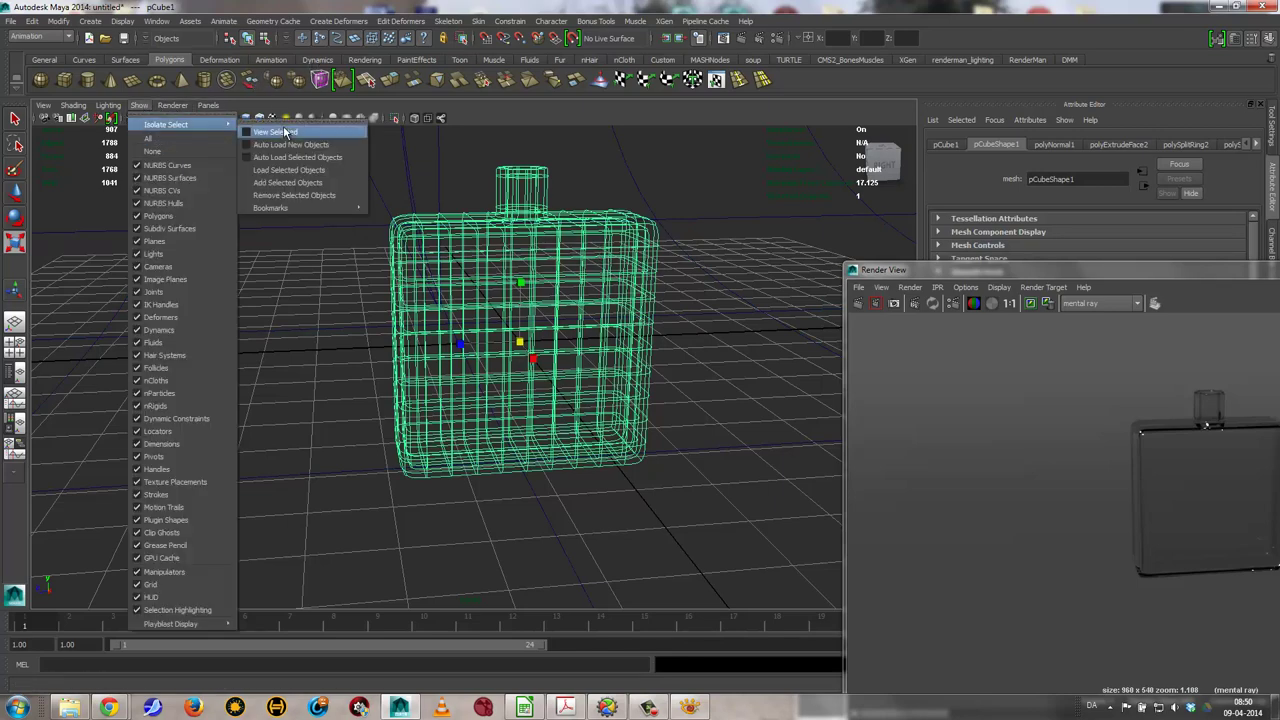
{"action": "left_click", "coordinate": [286, 134]}
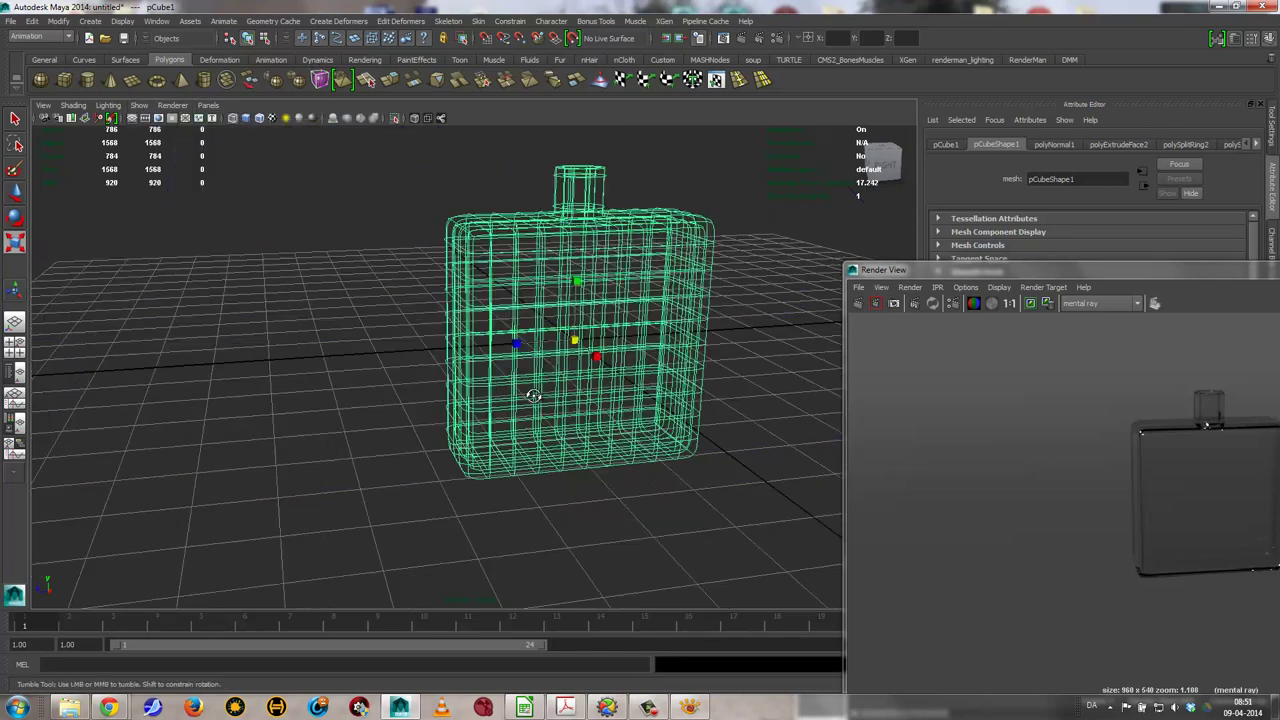
Zoom in on the isolated bottle's wireframe and switch to Vertex selection mode
{"action": "mouse_move", "coordinate": [489, 383]}
{"action": "left_mouse_down", "text": "alt"}
{"action": "mouse_move", "coordinate": [571, 406]}
{"action": "mouse_move", "coordinate": [540, 410]}
{"action": "left_mouse_up", "text": "alt"}
{"action": "scroll", "coordinate": [571, 406], "scroll_direction": "up", "scroll_amount": 3}
{"action": "scroll", "coordinate": [540, 410], "scroll_direction": "up", "scroll_amount": 2}
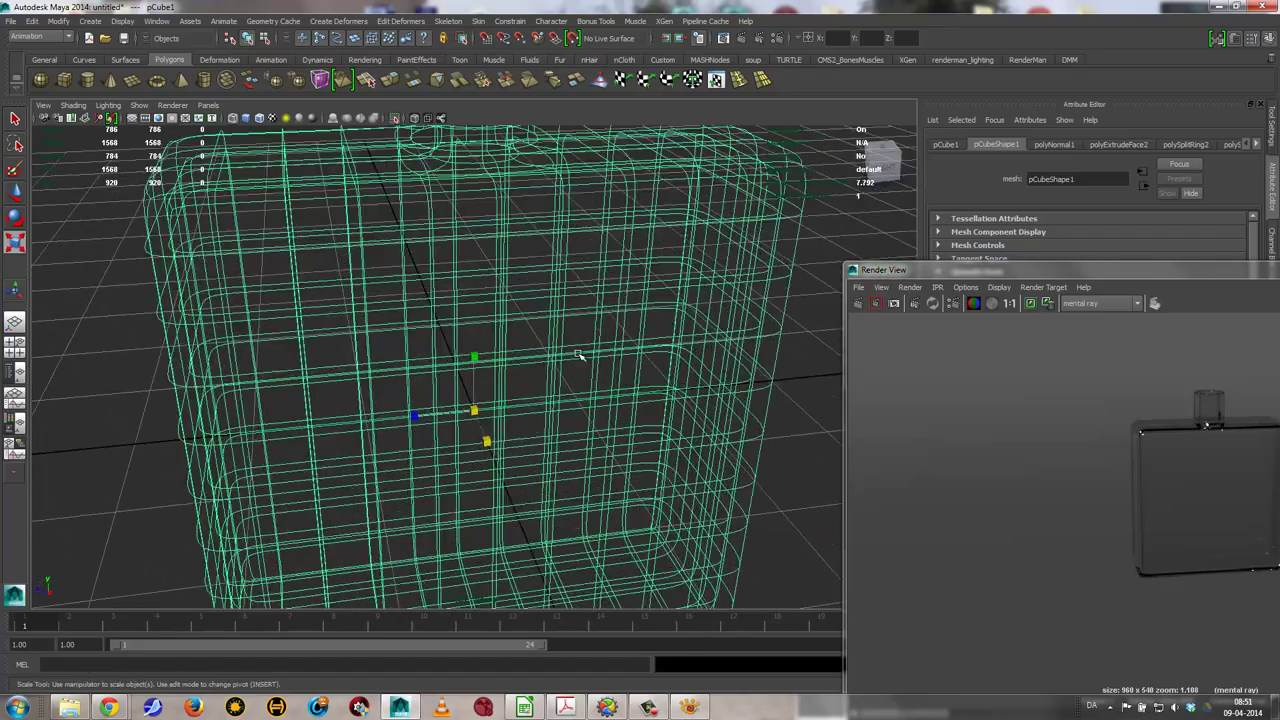
{"action": "scroll", "coordinate": [618, 358], "scroll_direction": "up", "scroll_amount": 3}
{"action": "scroll", "coordinate": [571, 343], "scroll_direction": "up", "scroll_amount": 2}
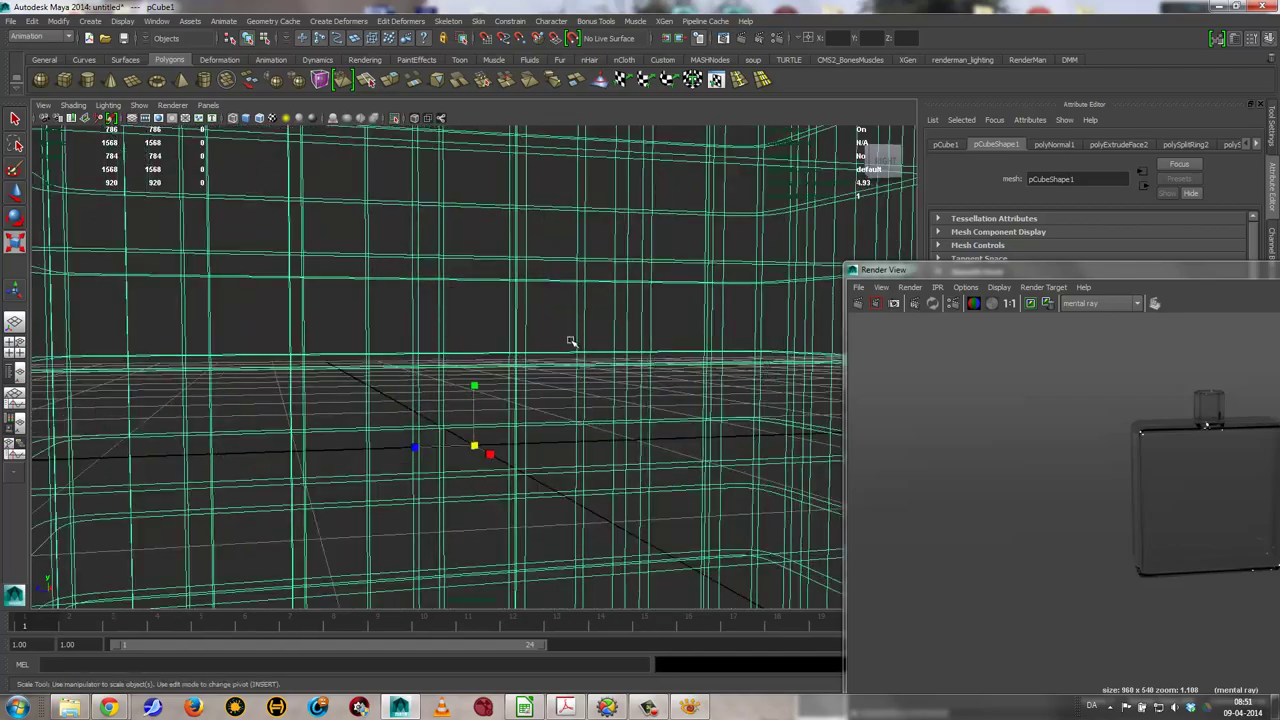
{"action": "mouse_move", "coordinate": [571, 343]}
{"action": "left_mouse_down", "text": "alt"}
{"action": "mouse_move", "coordinate": [571, 394]}
{"action": "mouse_move", "coordinate": [660, 432]}
{"action": "mouse_move", "coordinate": [552, 223]}
{"action": "mouse_move", "coordinate": [449, 200]}
{"action": "mouse_move", "coordinate": [577, 186]}
{"action": "mouse_move", "coordinate": [398, 292]}
{"action": "left_mouse_up", "text": "alt"}
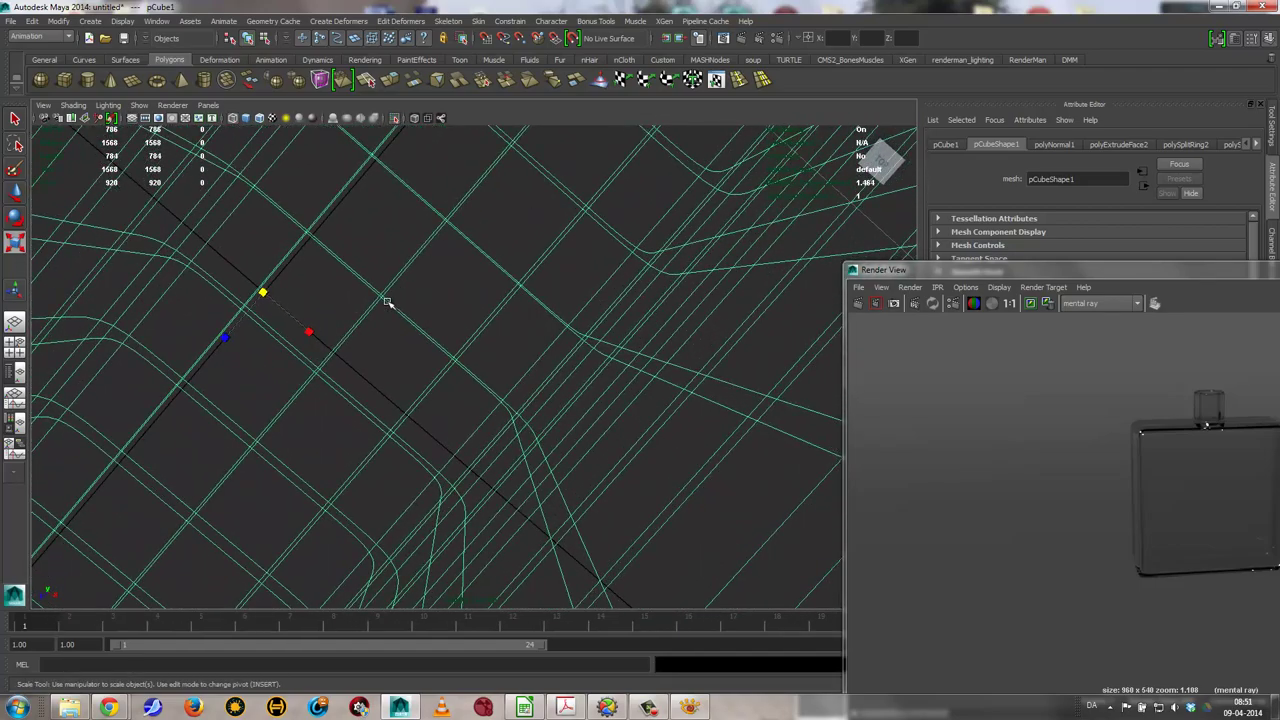
{"action": "right_click", "coordinate": [387, 302]}
{"action": "left_click", "coordinate": [377, 298]}
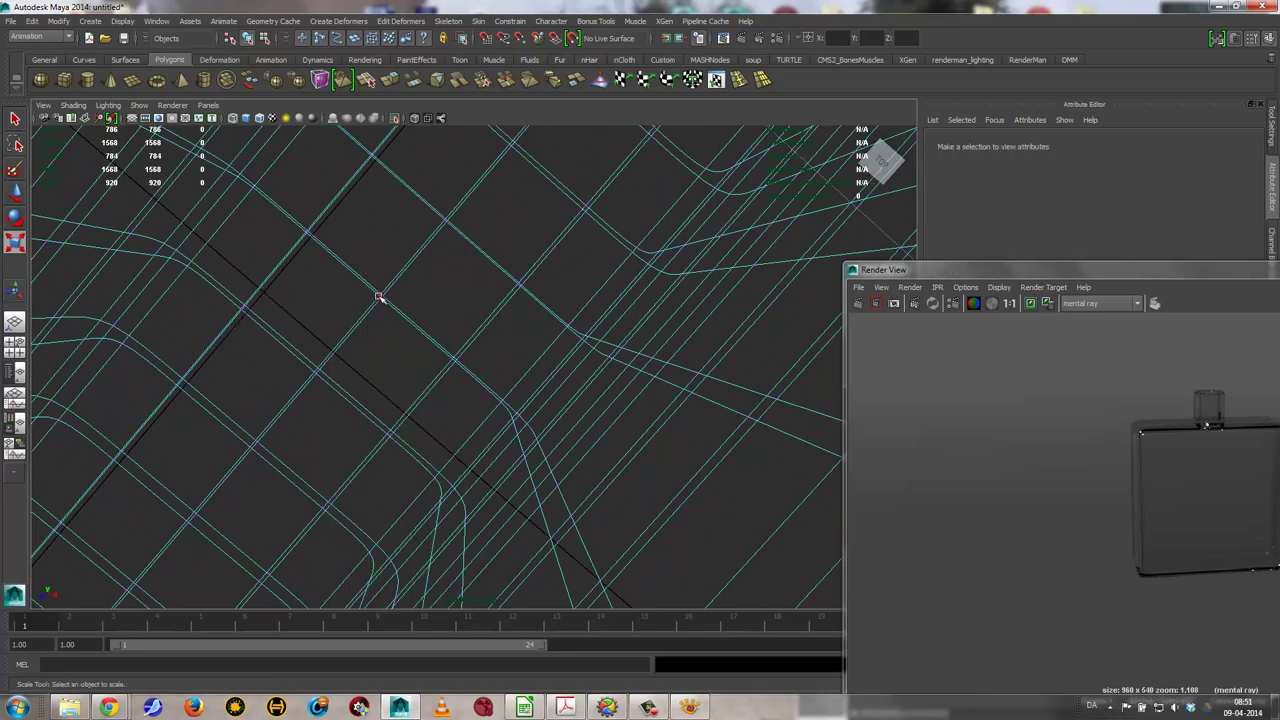
Select a group of bottle vertices and grow the selection upward
{"action": "left_click", "coordinate": [379, 297]}
{"action": "mouse_move", "coordinate": [380, 293]}
{"action": "left_mouse_down", "text": "alt"}
{"action": "mouse_move", "coordinate": [389, 284]}
{"action": "mouse_move", "coordinate": [306, 286]}
{"action": "mouse_move", "coordinate": [414, 157]}
{"action": "left_mouse_up", "text": "alt"}
{"action": "mouse_move", "coordinate": [414, 157]}
{"action": "right_mouse_down", "text": "alt"}
{"action": "mouse_move", "coordinate": [487, 117]}
{"action": "mouse_move", "coordinate": [486, 129]}
{"action": "right_mouse_up", "text": "alt"}
{"action": "mouse_move", "coordinate": [486, 129]}
{"action": "left_mouse_down", "text": "alt"}
{"action": "mouse_move", "coordinate": [483, 296]}
{"action": "mouse_move", "coordinate": [571, 306]}
{"action": "mouse_move", "coordinate": [586, 329]}
{"action": "left_mouse_up", "text": "alt"}
{"action": "mouse_move", "coordinate": [586, 329]}
{"action": "right_mouse_down", "text": "alt"}
{"action": "mouse_move", "coordinate": [660, 349]}
{"action": "mouse_move", "coordinate": [268, 300]}
{"action": "right_mouse_up", "text": "alt"}
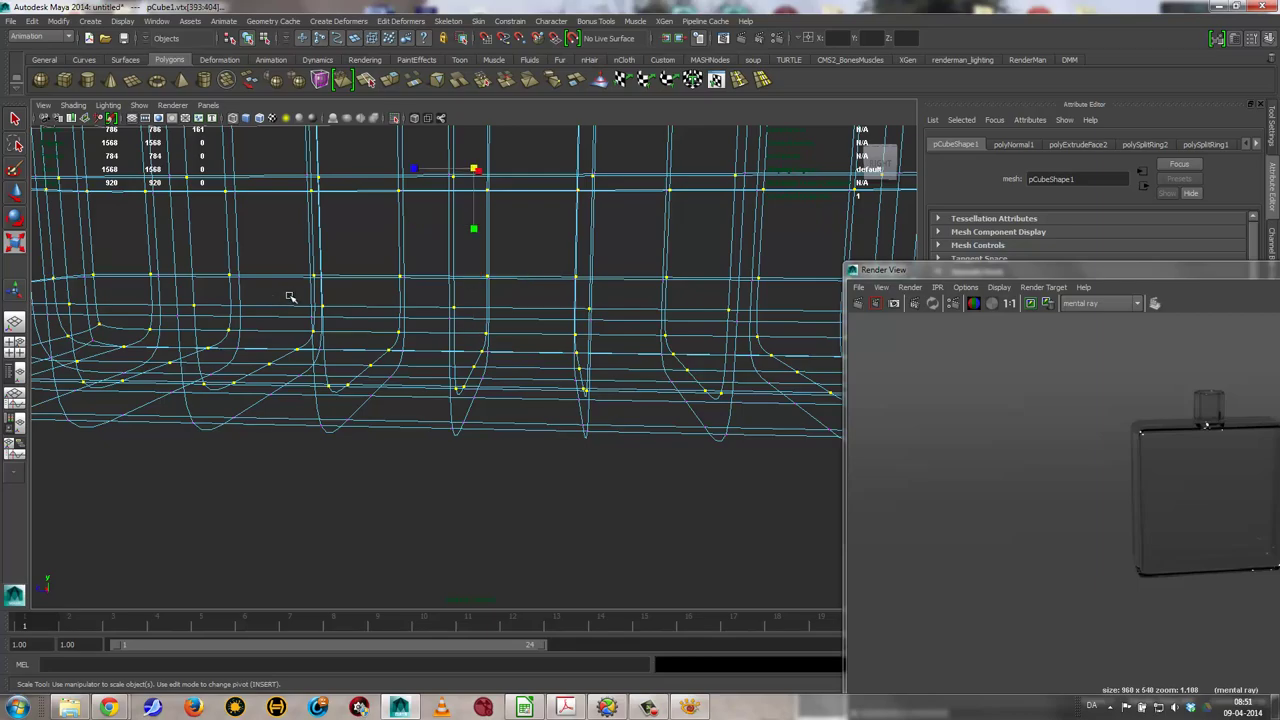
{"action": "left_click_drag", "start_coordinate": [291, 297], "coordinate": [408, 466], "text": "alt"}
{"action": "mouse_move", "coordinate": [408, 466]}
{"action": "right_mouse_down", "text": "alt"}
{"action": "mouse_move", "coordinate": [432, 412]}
{"action": "mouse_move", "coordinate": [400, 380]}
{"action": "mouse_move", "coordinate": [519, 553]}
{"action": "right_mouse_up", "text": "alt"}
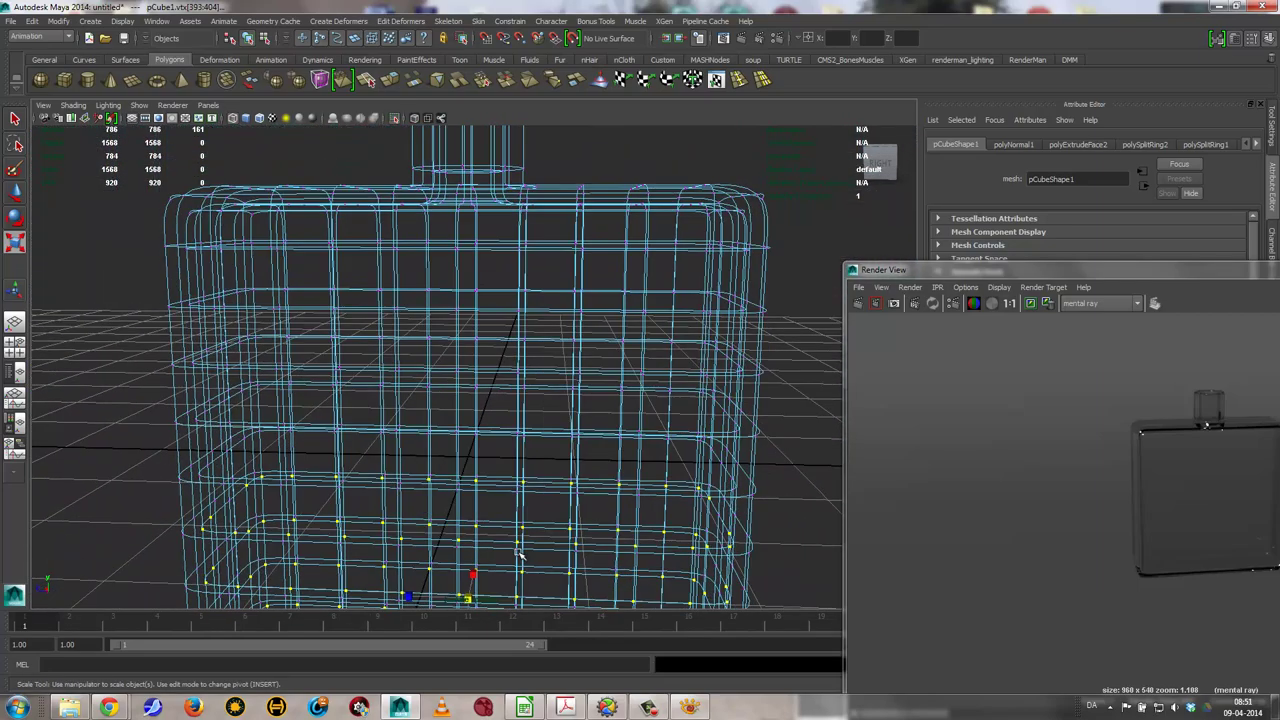
{"action": "key", "text": "greater"}
{"action": "key", "text": "greater"}
{"action": "key", "text": "greater"}
Box-select the top shoulder vertex row, raise it along Y, and switch to shaded display
{"action": "mouse_move", "coordinate": [537, 483]}
{"action": "left_mouse_down", "text": "alt"}
{"action": "mouse_move", "coordinate": [545, 570]}
{"action": "mouse_move", "coordinate": [586, 408]}
{"action": "mouse_move", "coordinate": [463, 451]}
{"action": "mouse_move", "coordinate": [446, 294]}
{"action": "left_mouse_up", "text": "alt"}
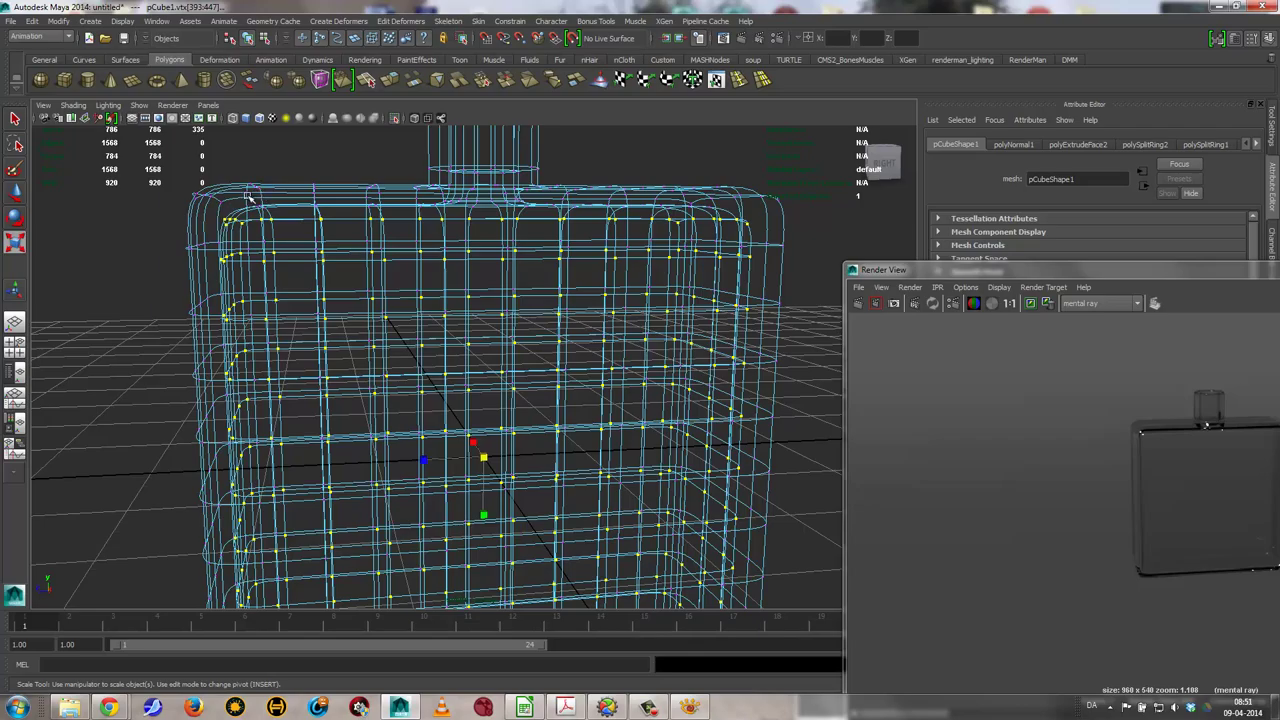
{"action": "mouse_move", "coordinate": [333, 218]}
{"action": "left_mouse_down"}
{"action": "mouse_move", "coordinate": [716, 215]}
{"action": "mouse_move", "coordinate": [694, 223]}
{"action": "mouse_move", "coordinate": [786, 229]}
{"action": "mouse_move", "coordinate": [795, 206]}
{"action": "left_mouse_up"}
{"action": "mouse_move", "coordinate": [388, 165]}
{"action": "left_mouse_down", "text": "ctrl"}
{"action": "mouse_move", "coordinate": [442, 238]}
{"action": "mouse_move", "coordinate": [480, 198]}
{"action": "left_mouse_up", "text": "ctrl"}
{"action": "left_click_drag", "start_coordinate": [699, 286], "coordinate": [563, 294], "text": "alt"}
{"action": "key", "text": "w"}
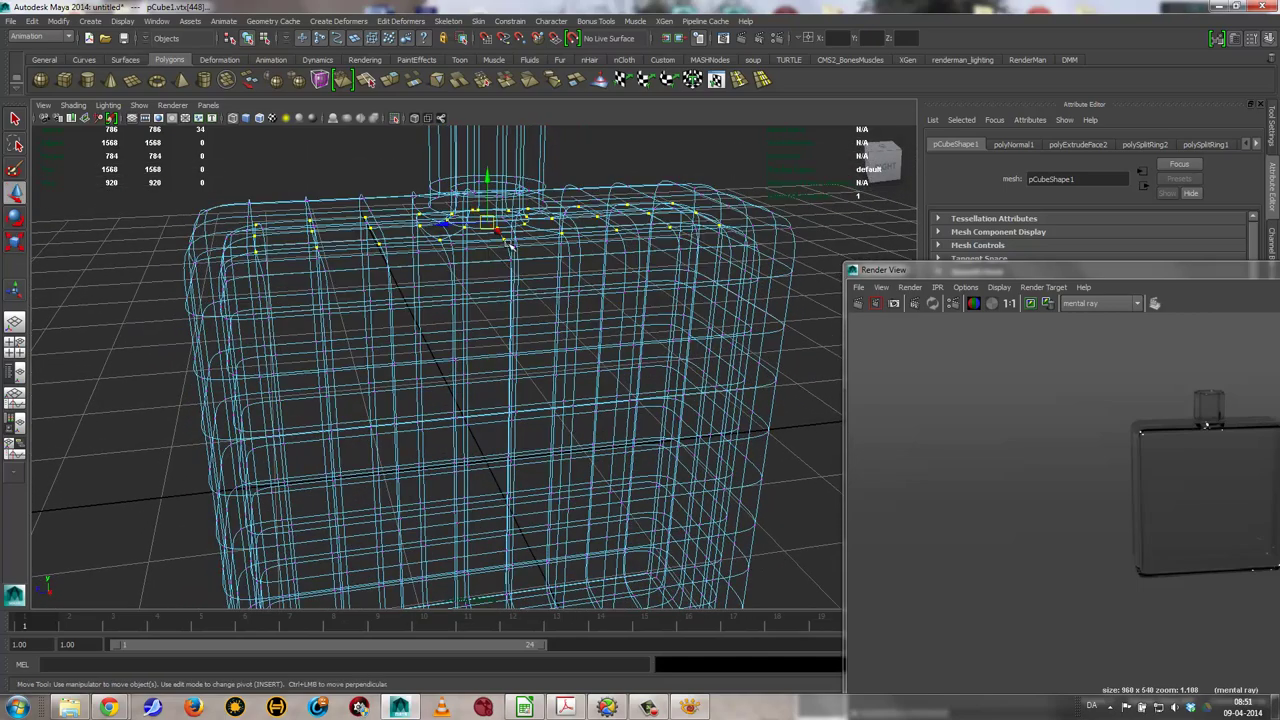
{"action": "left_click_drag", "start_coordinate": [487, 178], "coordinate": [487, 194]}
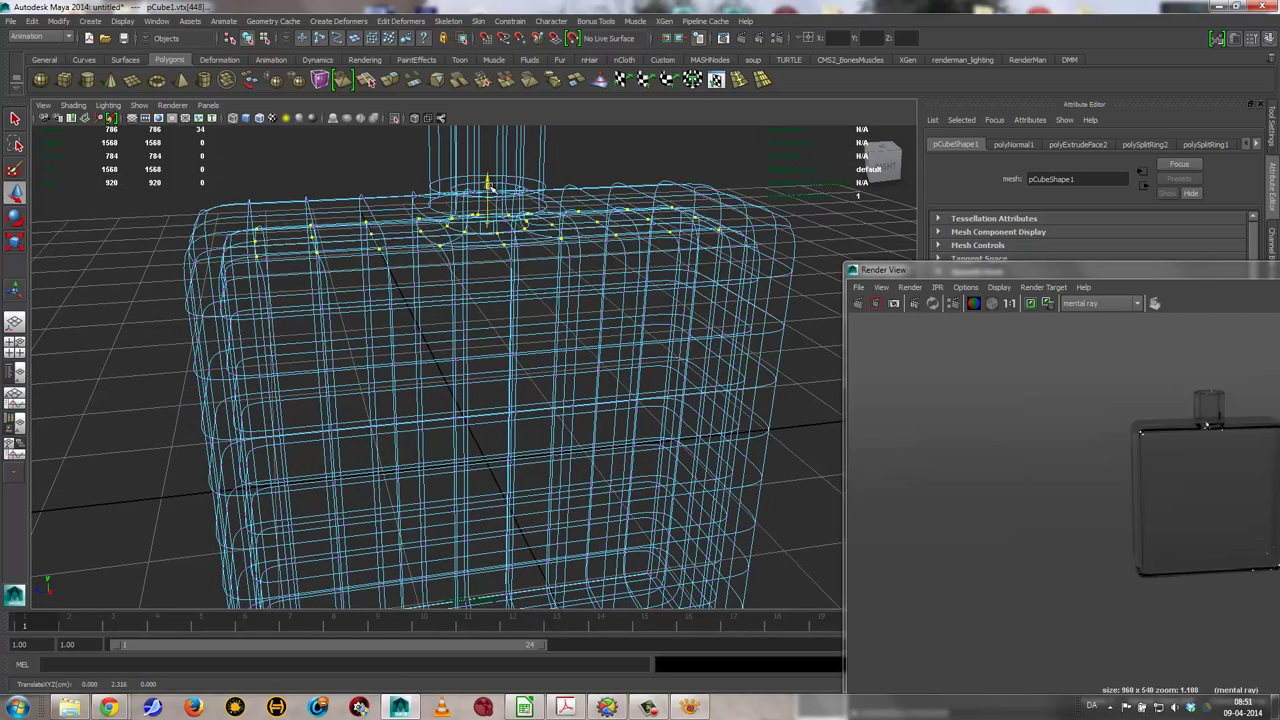
{"action": "mouse_move", "coordinate": [487, 194]}
{"action": "right_mouse_down", "text": "alt"}
{"action": "mouse_move", "coordinate": [447, 287]}
{"action": "mouse_move", "coordinate": [451, 314]}
{"action": "mouse_move", "coordinate": [351, 314]}
{"action": "mouse_move", "coordinate": [694, 314]}
{"action": "mouse_move", "coordinate": [423, 349]}
{"action": "right_mouse_up", "text": "alt"}
{"action": "key", "text": "5"}
{"action": "mouse_move", "coordinate": [423, 349]}
{"action": "left_mouse_down", "text": "alt"}
{"action": "mouse_move", "coordinate": [569, 349]}
{"action": "mouse_move", "coordinate": [420, 357]}
{"action": "mouse_move", "coordinate": [663, 380]}
{"action": "mouse_move", "coordinate": [340, 368]}
{"action": "mouse_move", "coordinate": [534, 397]}
{"action": "mouse_move", "coordinate": [363, 426]}
{"action": "left_mouse_up", "text": "alt"}
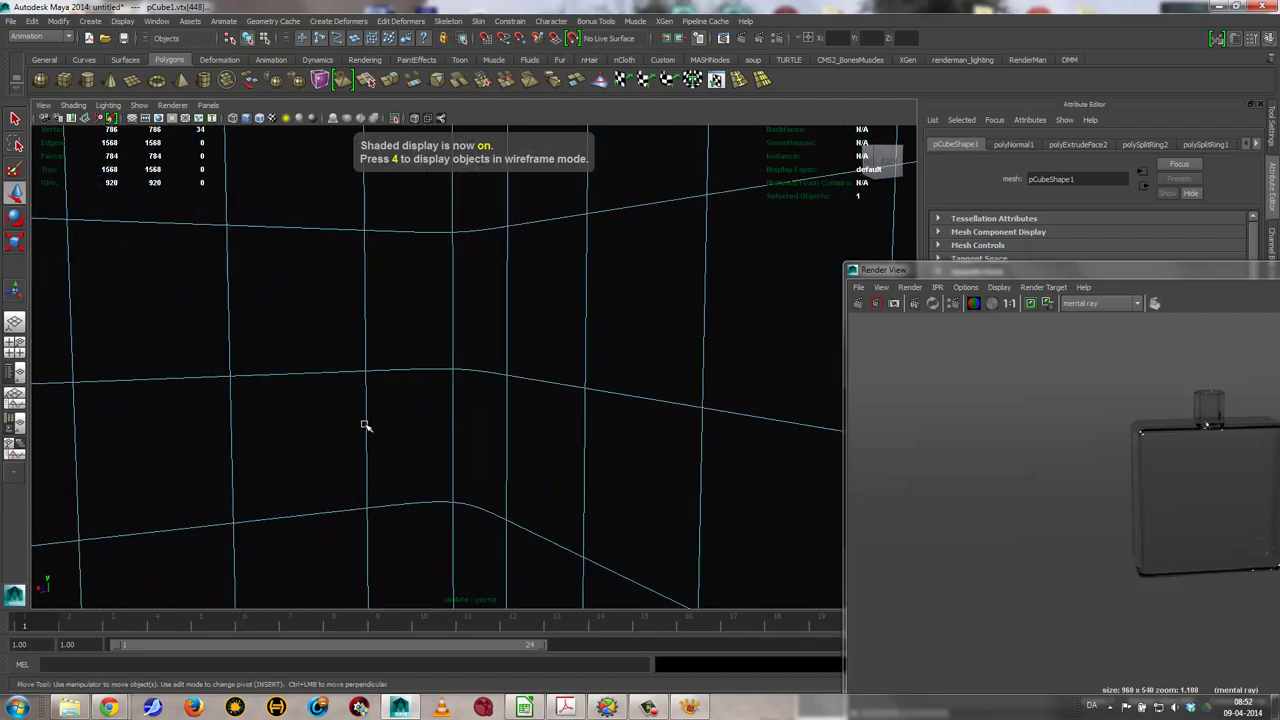
Switch to Face mode, pick a first face, and return the bottle to wireframe display
{"action": "right_click_drag", "start_coordinate": [295, 404], "coordinate": [300, 445]}
{"action": "left_click", "coordinate": [298, 442]}
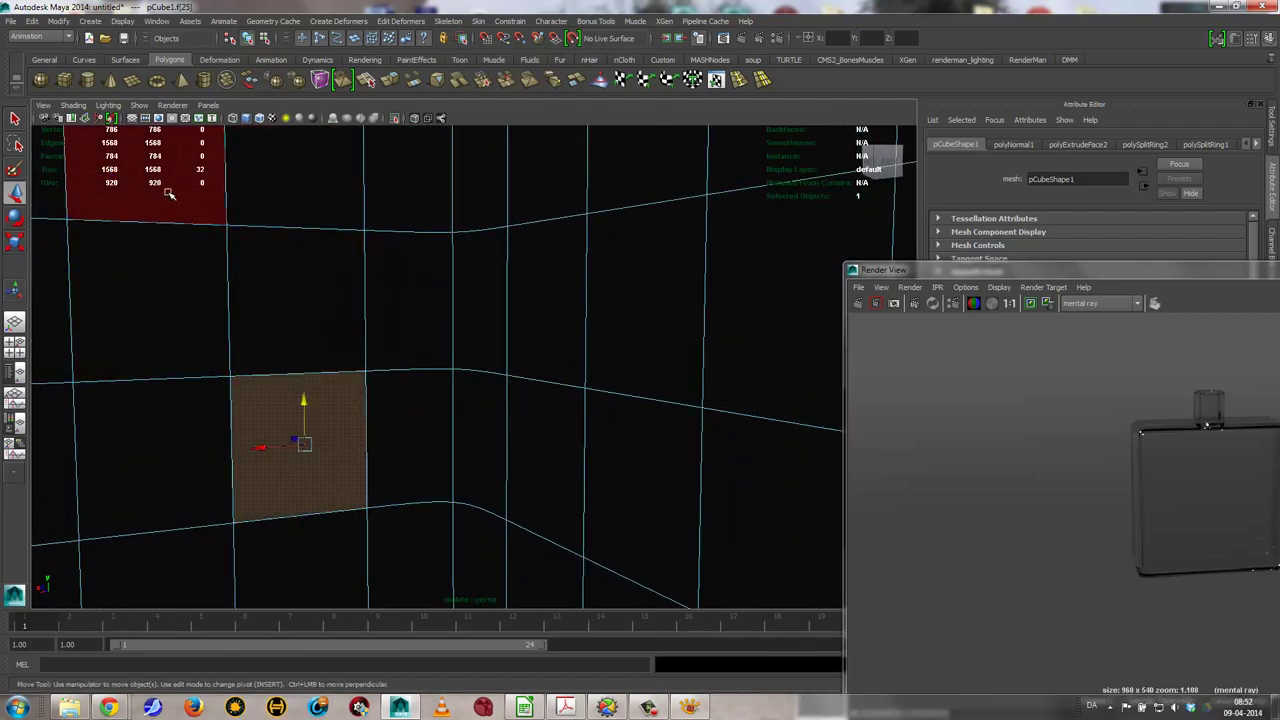
{"action": "scroll", "coordinate": [326, 403], "scroll_direction": "down", "scroll_amount": 5}
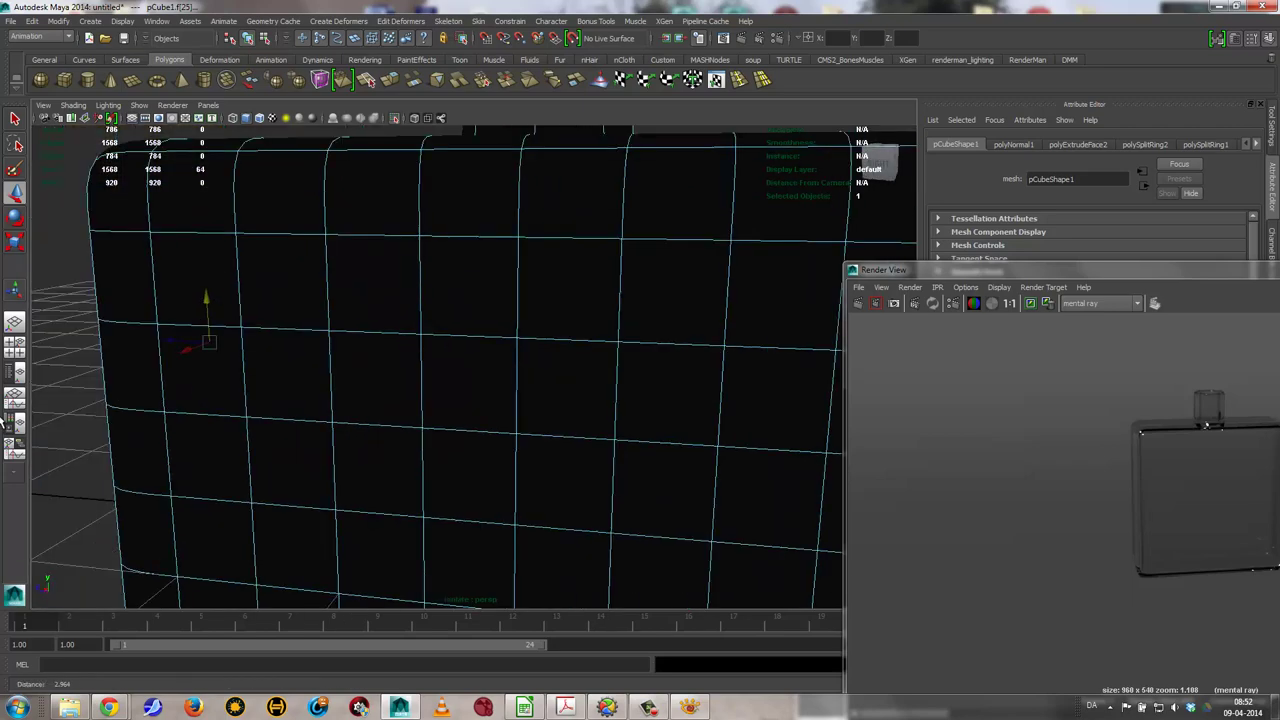
{"action": "scroll", "coordinate": [198, 360], "scroll_direction": "down", "scroll_amount": 2}
{"action": "key", "text": "4"}
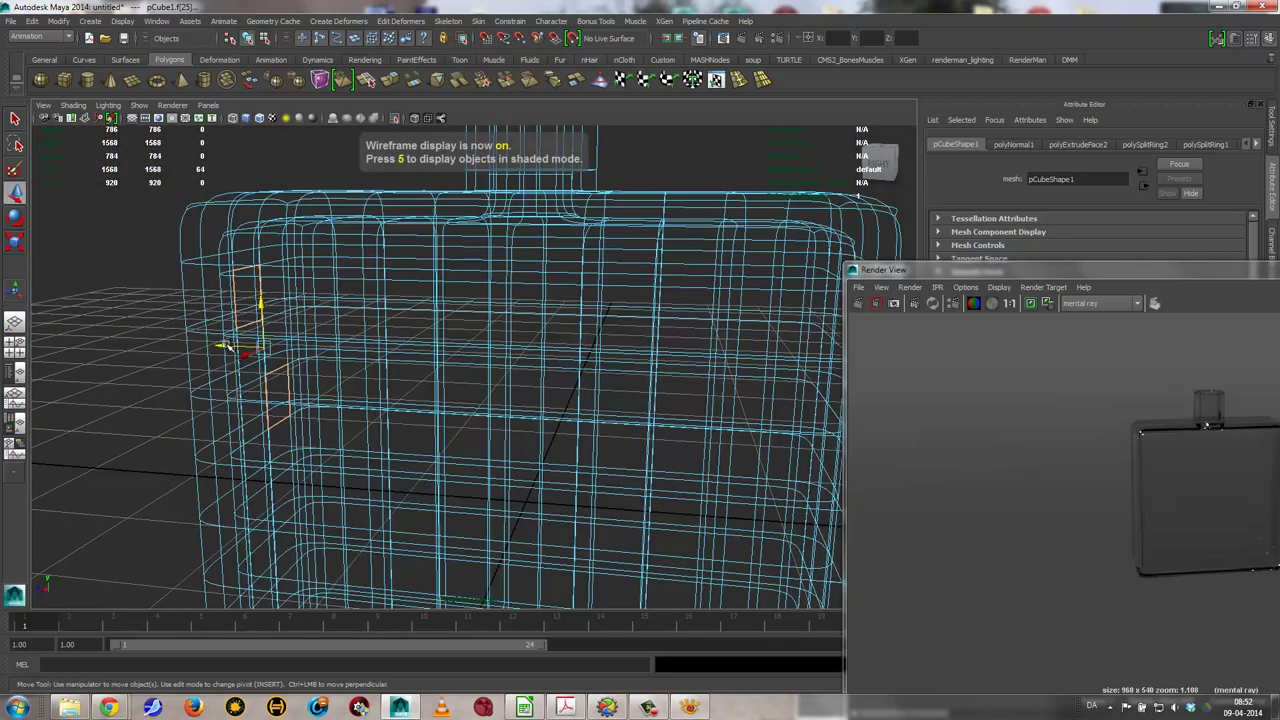
{"action": "left_click", "coordinate": [228, 347]}
{"action": "scroll", "coordinate": [508, 460], "scroll_direction": "up", "scroll_amount": 3}
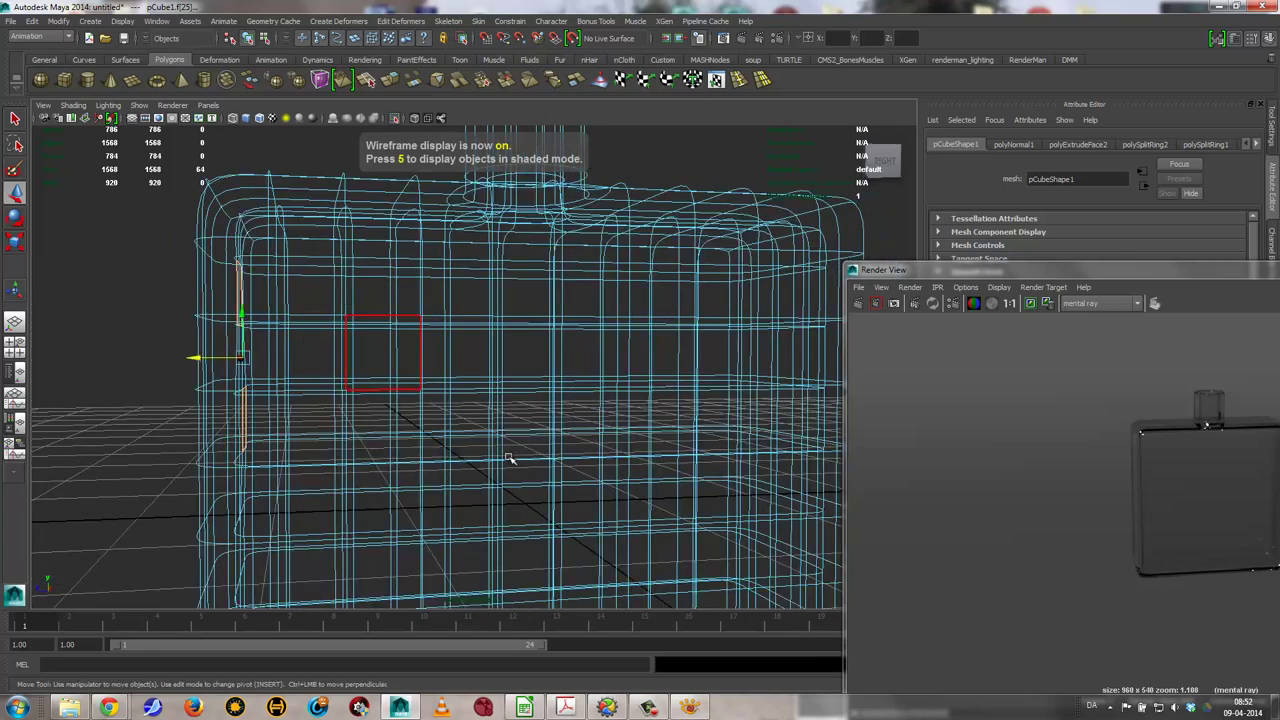
{"action": "scroll", "coordinate": [334, 434], "scroll_direction": "up", "scroll_amount": 2}
{"action": "scroll", "coordinate": [543, 466], "scroll_direction": "up", "scroll_amount": 3}
{"action": "scroll", "coordinate": [481, 448], "scroll_direction": "up", "scroll_amount": 3}
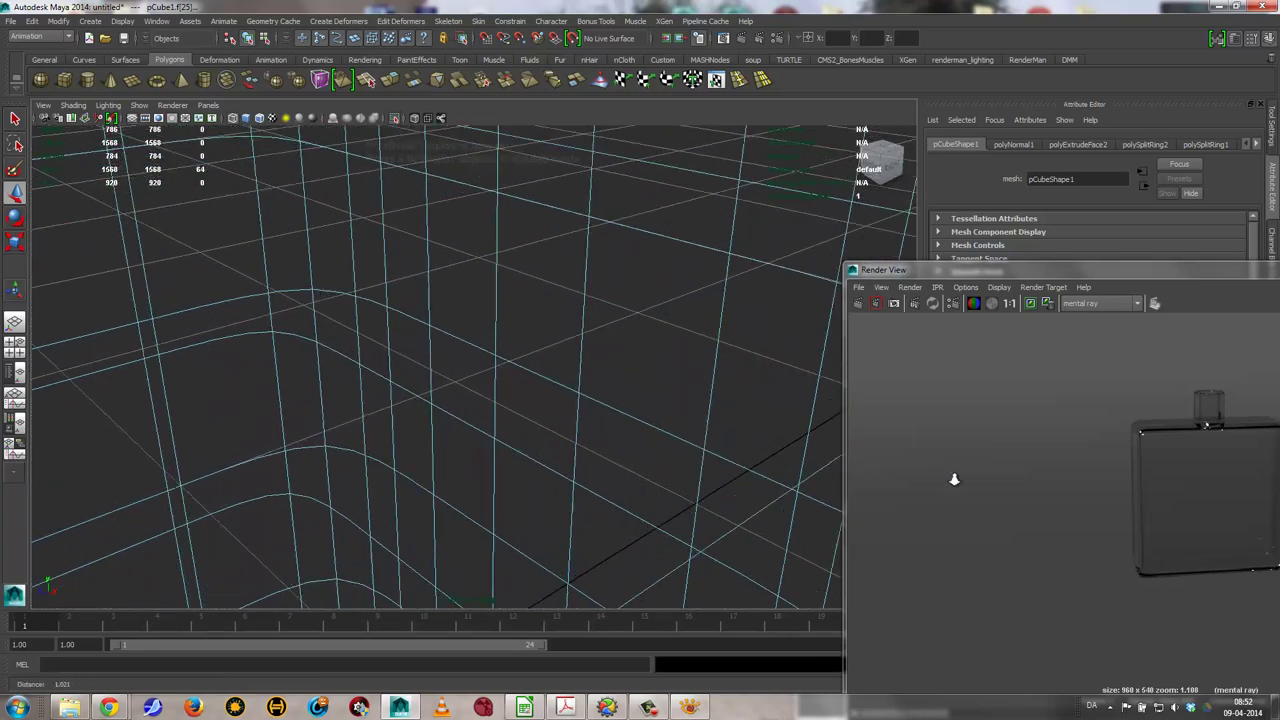
{"action": "scroll", "coordinate": [714, 357], "scroll_direction": "up", "scroll_amount": 2}
{"action": "left_click_drag", "start_coordinate": [694, 449], "coordinate": [577, 416], "text": "alt"}
{"action": "scroll", "coordinate": [577, 416], "scroll_direction": "down", "scroll_amount": 3}
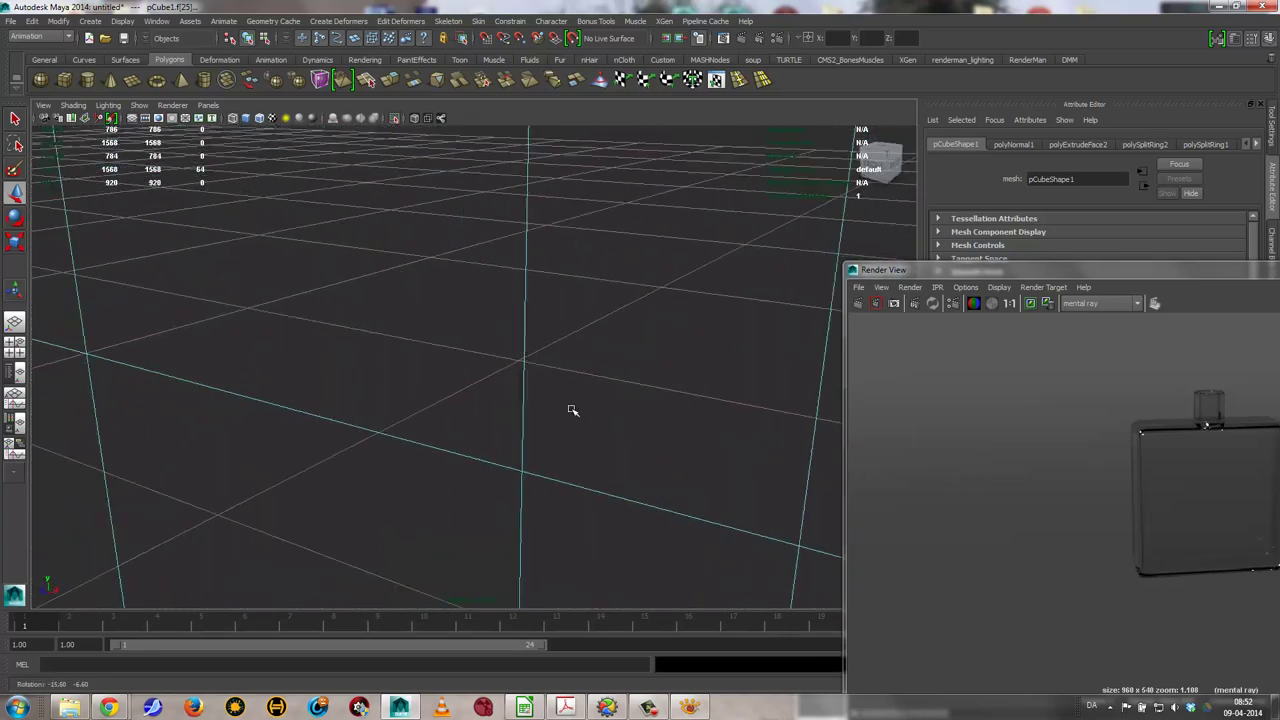
{"action": "scroll", "coordinate": [540, 380], "scroll_direction": "down", "scroll_amount": 2}
{"action": "scroll", "coordinate": [349, 389], "scroll_direction": "up", "scroll_amount": 3}
{"action": "scroll", "coordinate": [288, 372], "scroll_direction": "up", "scroll_amount": 2}
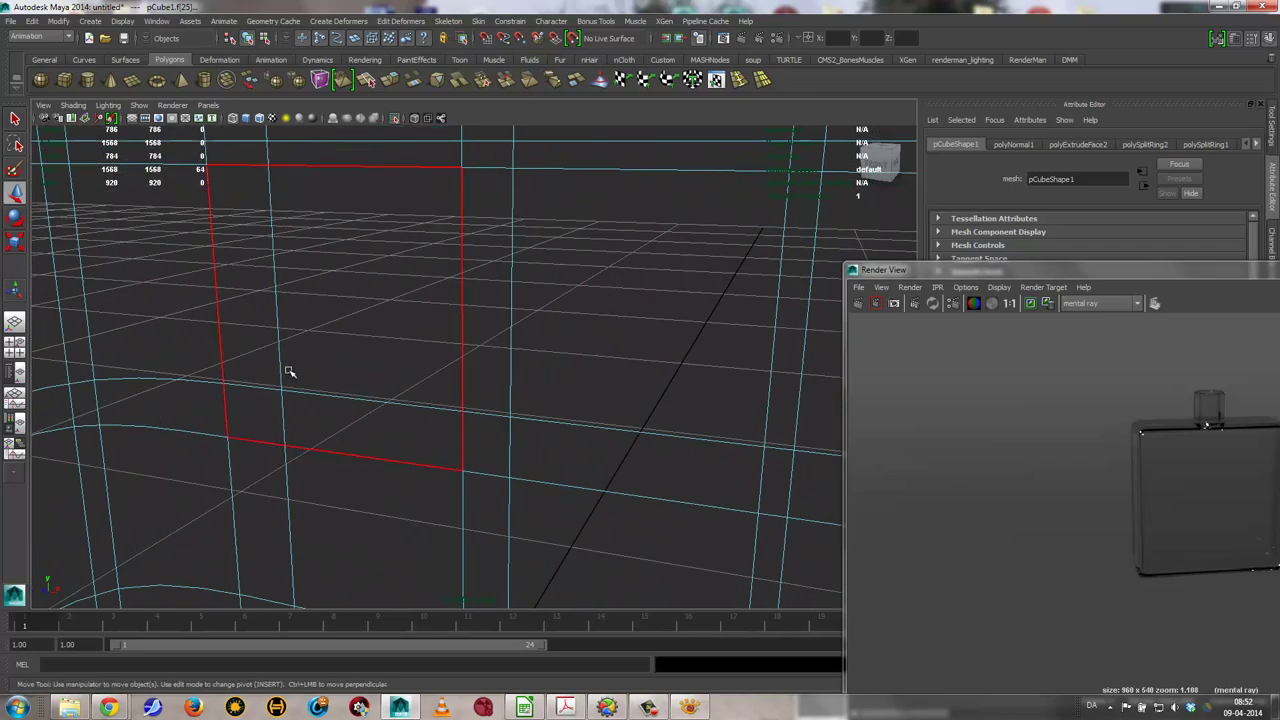
Add faces along the bottle's first corner to the face selection
{"action": "left_click", "coordinate": [288, 348]}
{"action": "left_click_drag", "start_coordinate": [471, 351], "coordinate": [583, 403], "text": "alt"}
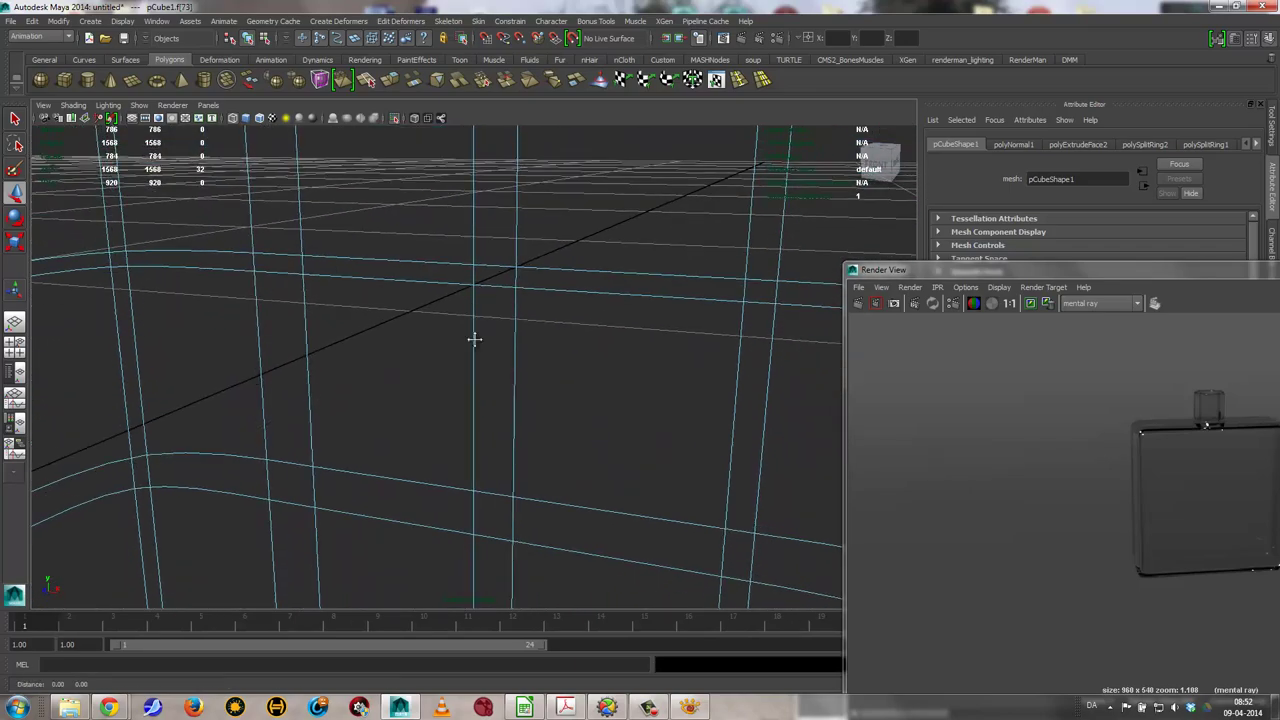
{"action": "right_click_drag", "start_coordinate": [603, 434], "coordinate": [246, 434], "text": "alt"}
{"action": "mouse_move", "coordinate": [246, 434]}
{"action": "left_mouse_down", "text": "alt"}
{"action": "mouse_move", "coordinate": [460, 391]}
{"action": "mouse_move", "coordinate": [462, 298]}
{"action": "left_mouse_up", "text": "alt"}
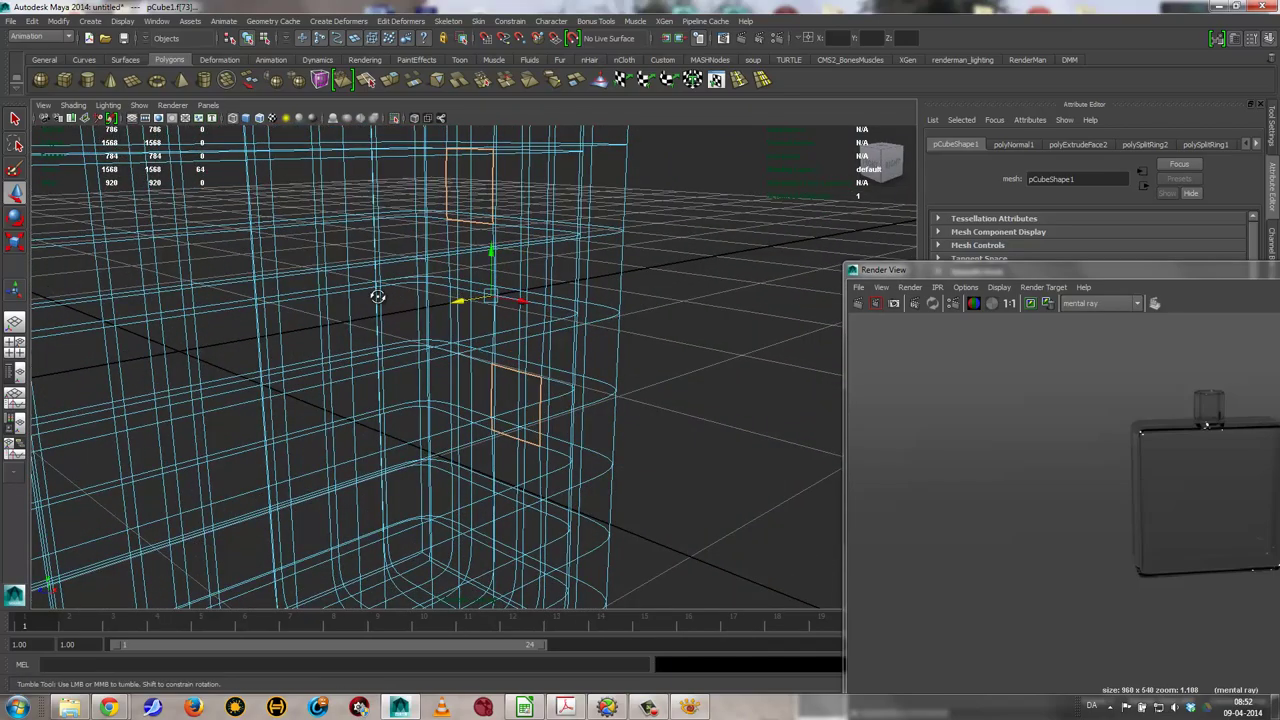
{"action": "mouse_move", "coordinate": [377, 296]}
{"action": "left_mouse_down", "text": "alt"}
{"action": "mouse_move", "coordinate": [177, 289]}
{"action": "mouse_move", "coordinate": [443, 346]}
{"action": "mouse_move", "coordinate": [400, 450]}
{"action": "mouse_move", "coordinate": [336, 537]}
{"action": "left_mouse_up", "text": "alt"}
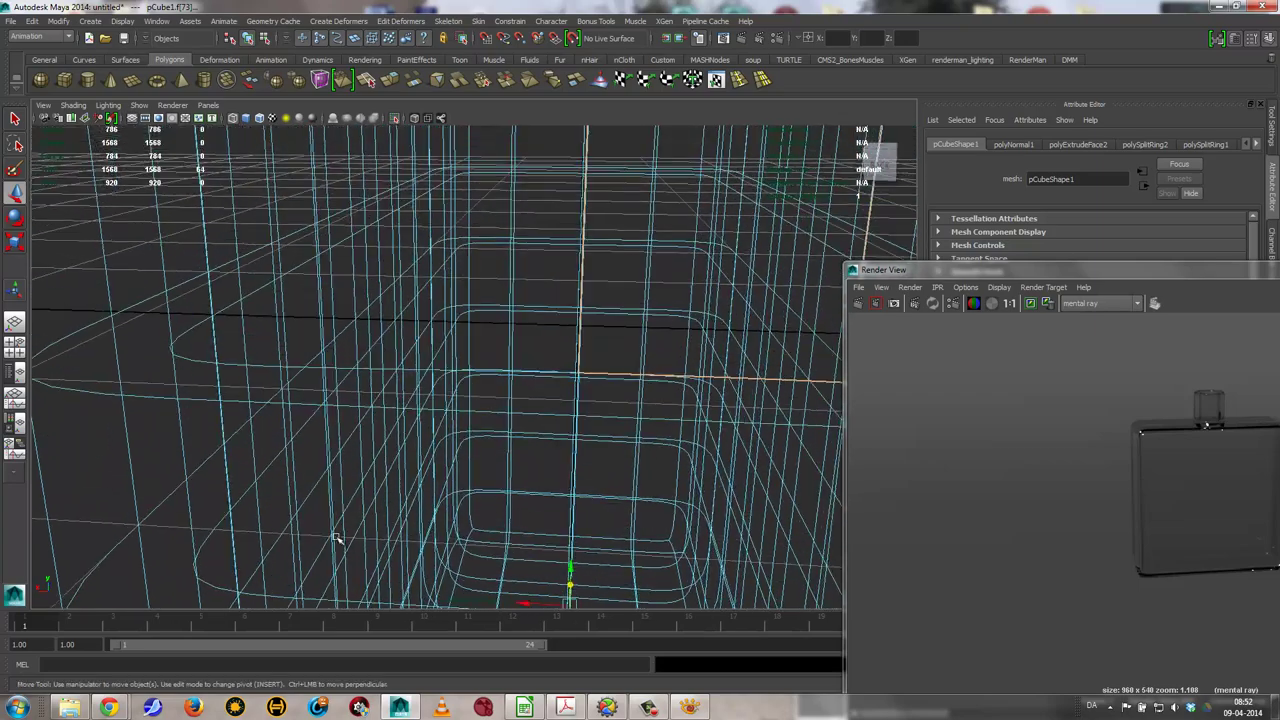
{"action": "right_click_drag", "start_coordinate": [336, 537], "coordinate": [566, 457], "text": "alt"}
{"action": "left_click_drag", "start_coordinate": [566, 457], "coordinate": [403, 449], "text": "alt"}
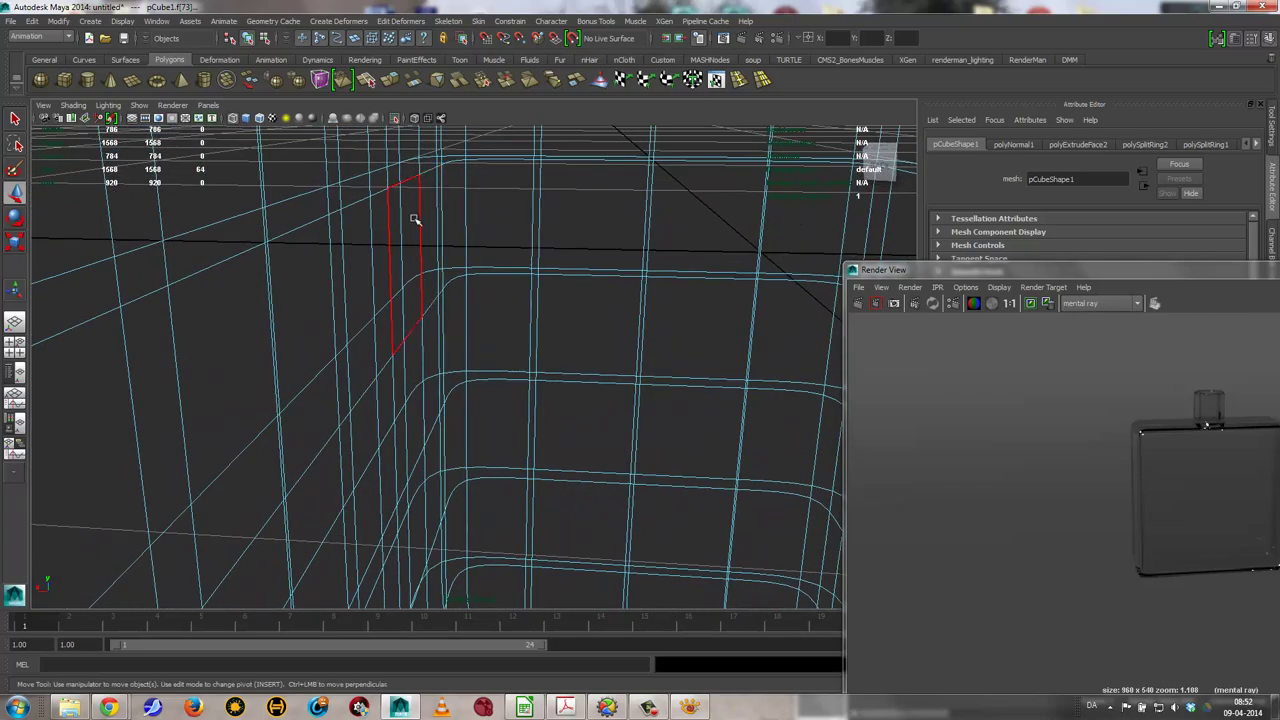
{"action": "left_click", "coordinate": [437, 325], "text": "shift"}
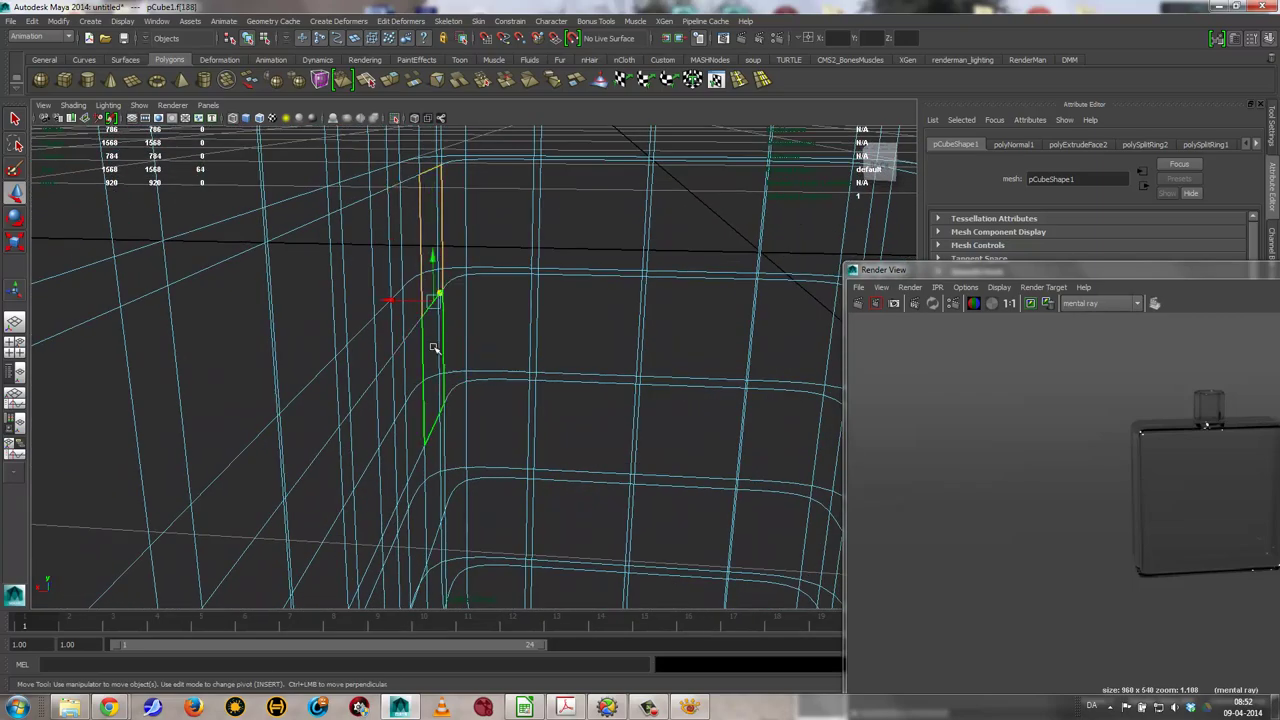
{"action": "left_click", "coordinate": [441, 481], "text": "shift"}
{"action": "left_click_drag", "start_coordinate": [586, 471], "coordinate": [606, 471], "text": "alt"}
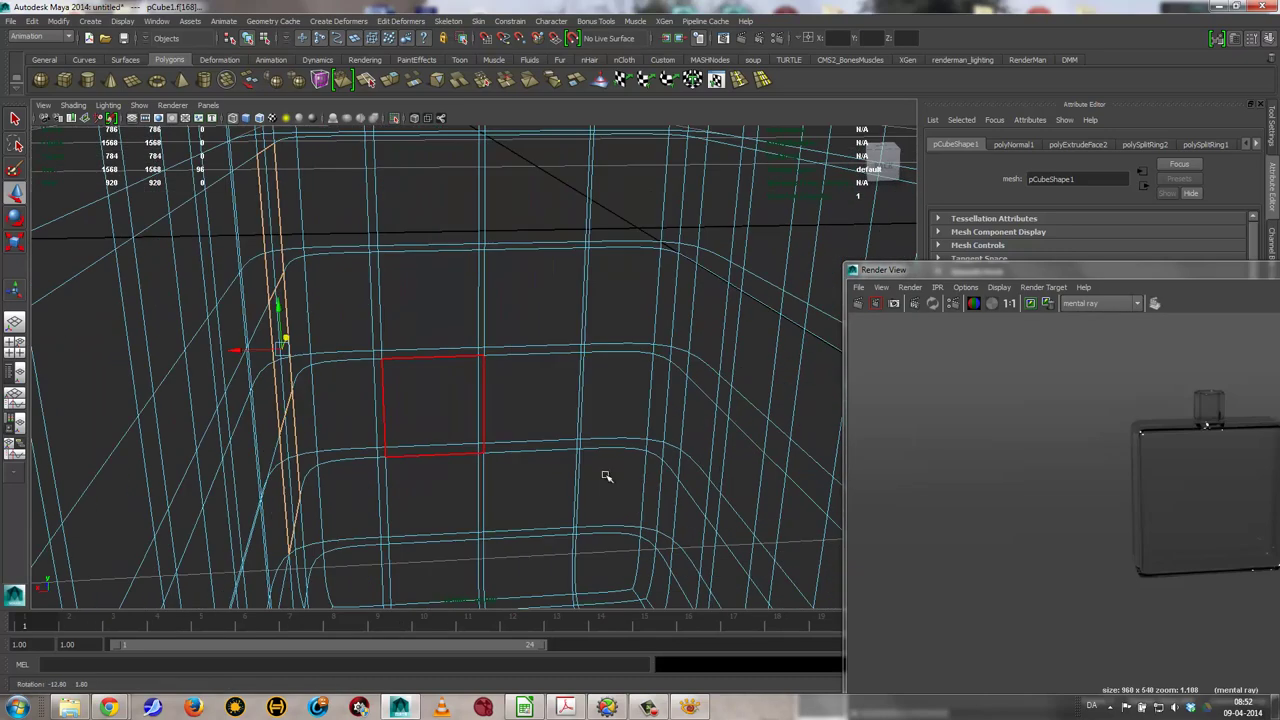
{"action": "left_click", "coordinate": [680, 497], "text": "shift"}
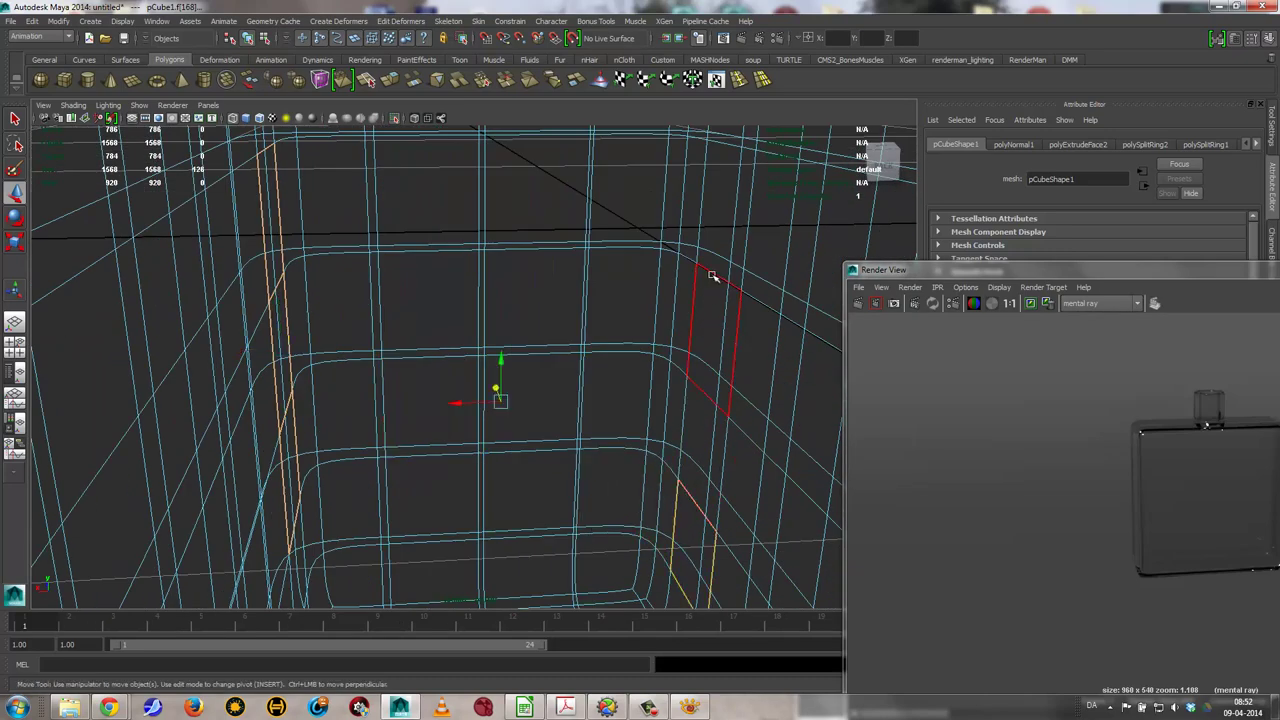
{"action": "mouse_move", "coordinate": [735, 260]}
{"action": "left_mouse_down", "text": "alt"}
{"action": "mouse_move", "coordinate": [705, 292]}
{"action": "mouse_move", "coordinate": [852, 292]}
{"action": "left_mouse_up", "text": "alt"}
{"action": "left_click", "coordinate": [707, 180], "text": "shift"}
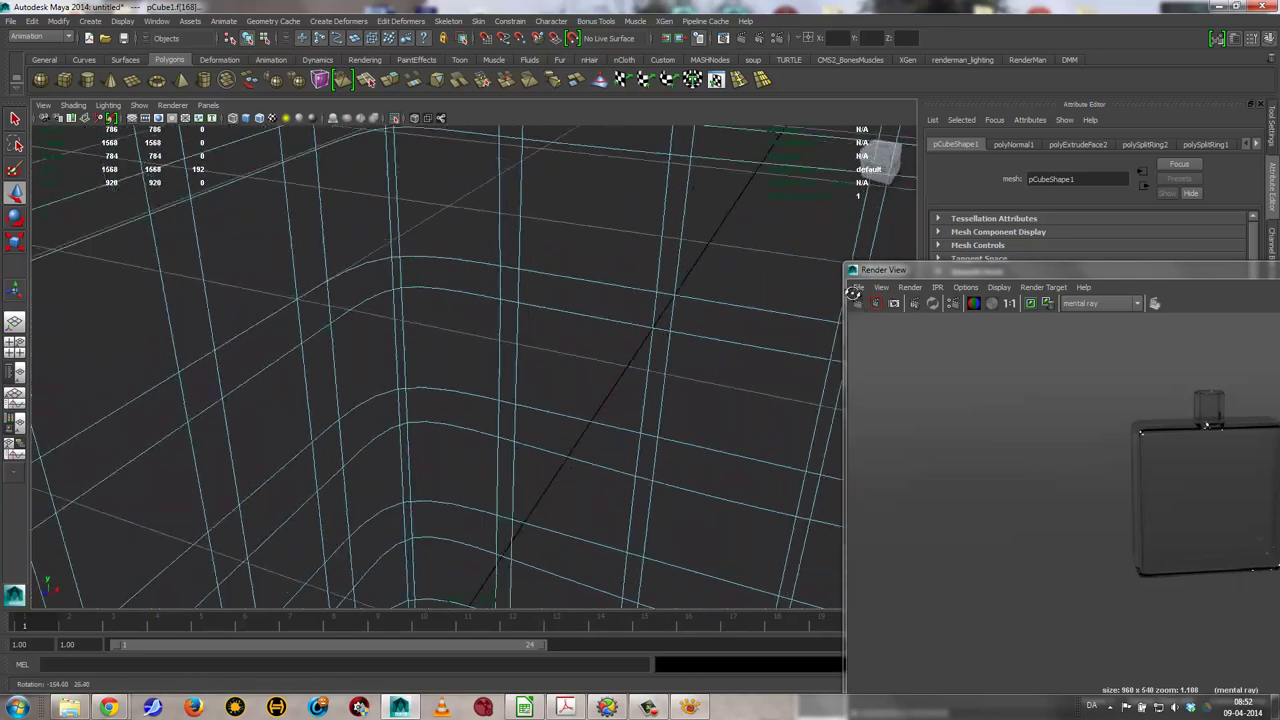
Add more rounded-corner faces, then pull back to a frontal view of the bottle
{"action": "left_click", "coordinate": [300, 450], "text": "shift"}
{"action": "mouse_move", "coordinate": [366, 477]}
{"action": "left_mouse_down", "text": "alt"}
{"action": "mouse_move", "coordinate": [377, 263]}
{"action": "mouse_move", "coordinate": [331, 398]}
{"action": "left_mouse_up", "text": "alt"}
{"action": "left_click", "coordinate": [331, 398], "text": "shift"}
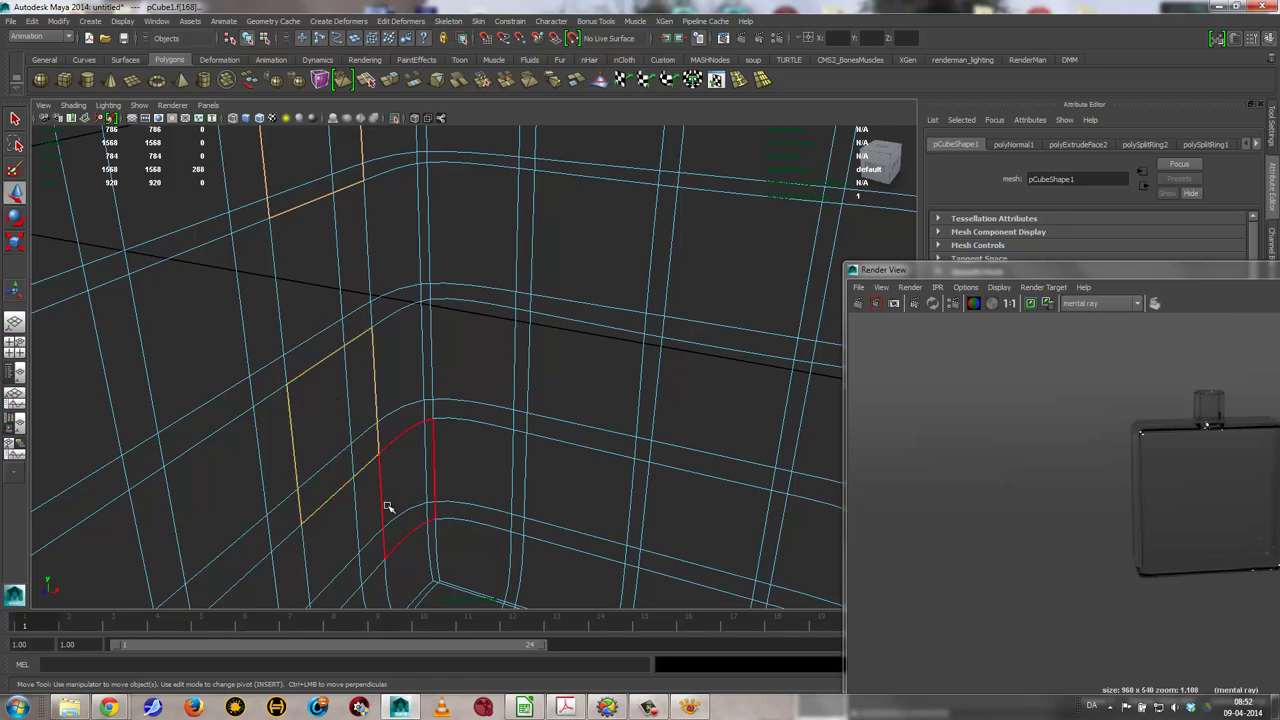
{"action": "left_click_drag", "start_coordinate": [523, 371], "coordinate": [566, 371], "text": "alt"}
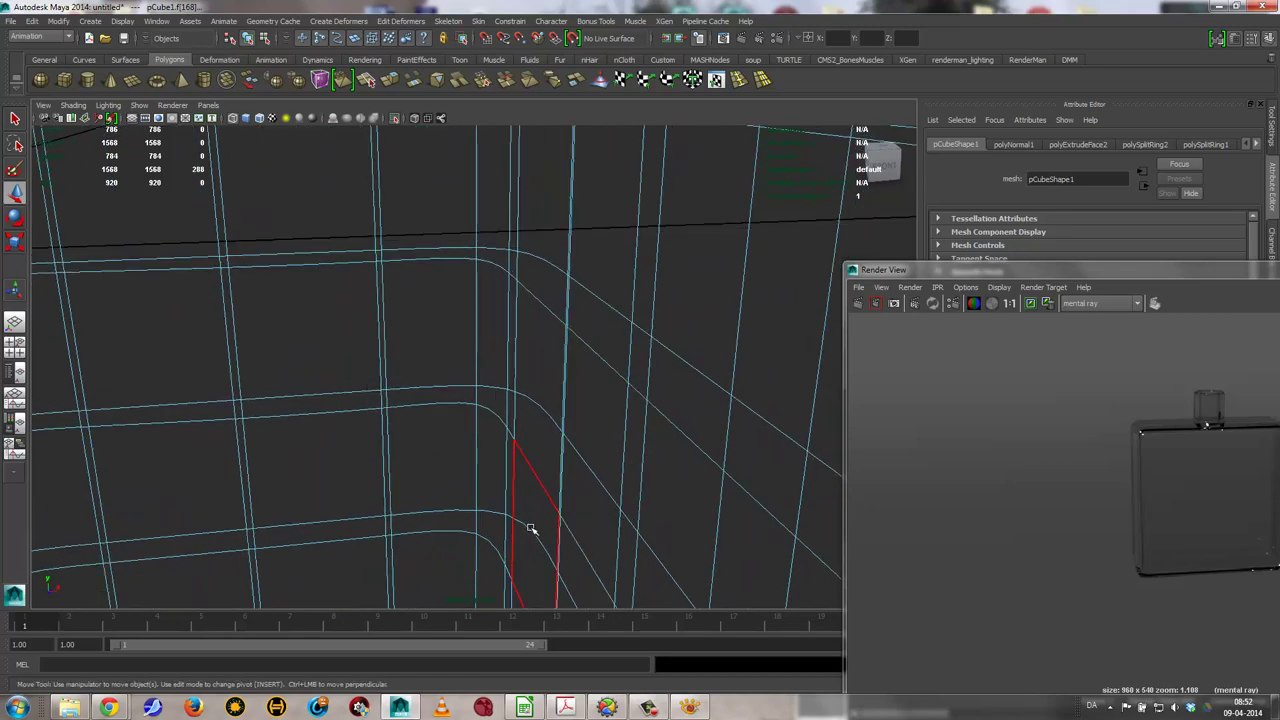
{"action": "left_click", "coordinate": [536, 544], "text": "shift"}
{"action": "mouse_move", "coordinate": [557, 260]}
{"action": "left_mouse_down", "text": "alt"}
{"action": "mouse_move", "coordinate": [537, 463]}
{"action": "mouse_move", "coordinate": [529, 229]}
{"action": "mouse_move", "coordinate": [204, 288]}
{"action": "left_mouse_up", "text": "alt"}
{"action": "left_click", "coordinate": [529, 229], "text": "shift"}
{"action": "scroll", "coordinate": [204, 288], "scroll_direction": "down", "scroll_amount": 5}
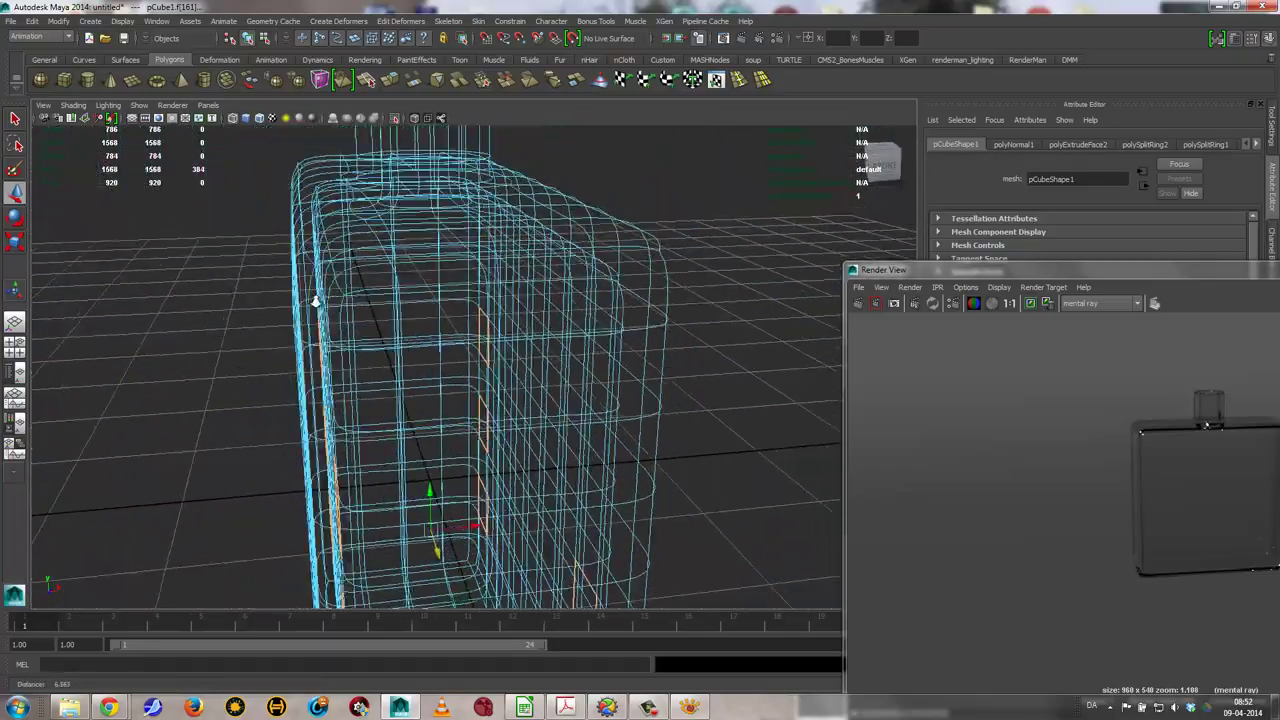
{"action": "left_click_drag", "start_coordinate": [314, 286], "coordinate": [329, 314], "text": "alt"}
Extend the selection with faces running up the bottle's side strip
{"action": "key", "text": "w"}
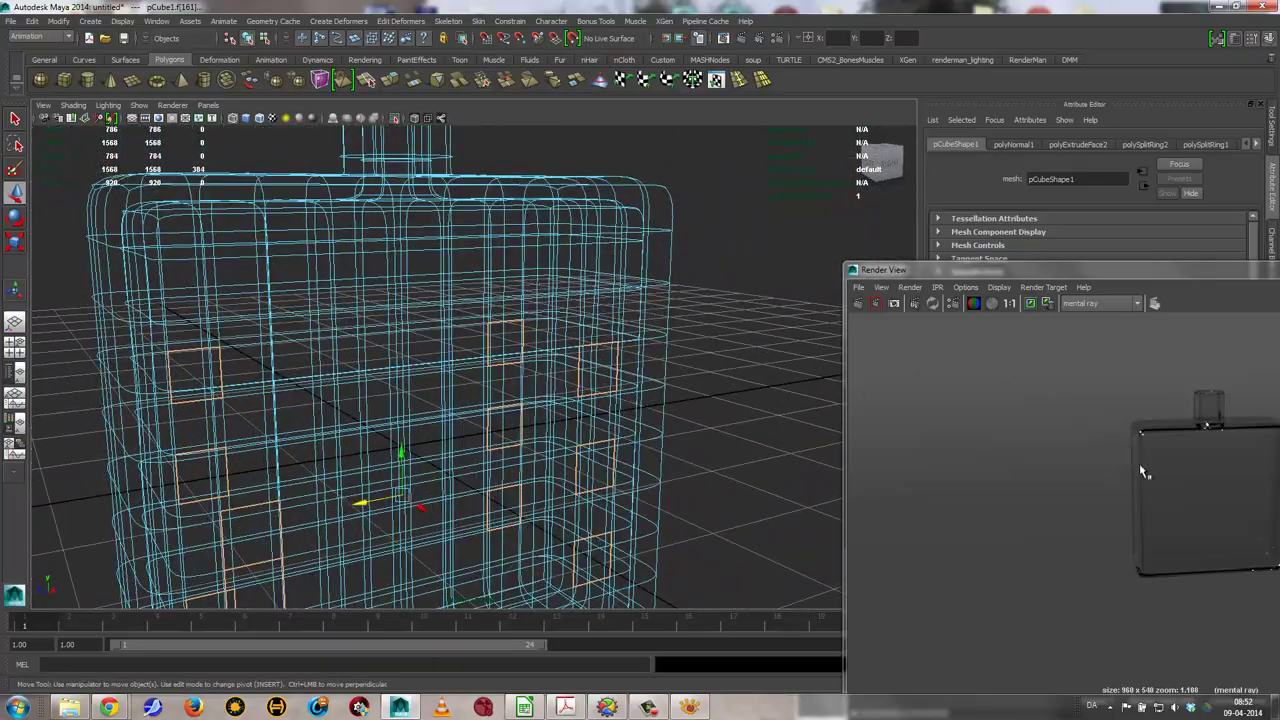
{"action": "left_click_drag", "start_coordinate": [765, 308], "coordinate": [600, 300], "text": "alt"}
{"action": "right_click_drag", "start_coordinate": [600, 300], "coordinate": [899, 342], "text": "alt"}
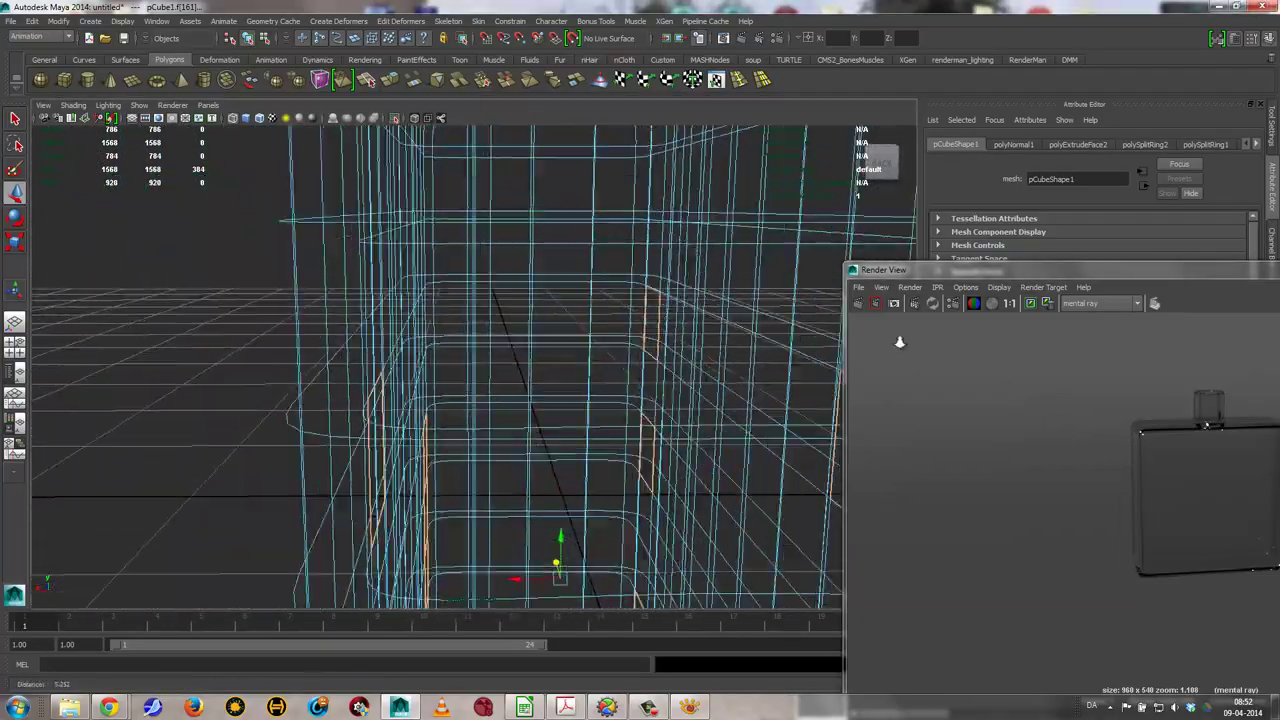
{"action": "mouse_move", "coordinate": [899, 342]}
{"action": "left_mouse_down", "text": "alt"}
{"action": "mouse_move", "coordinate": [474, 380]}
{"action": "mouse_move", "coordinate": [654, 371]}
{"action": "mouse_move", "coordinate": [480, 317]}
{"action": "mouse_move", "coordinate": [505, 435]}
{"action": "mouse_move", "coordinate": [379, 401]}
{"action": "left_mouse_up", "text": "alt"}
{"action": "left_click", "coordinate": [648, 197], "text": "shift"}
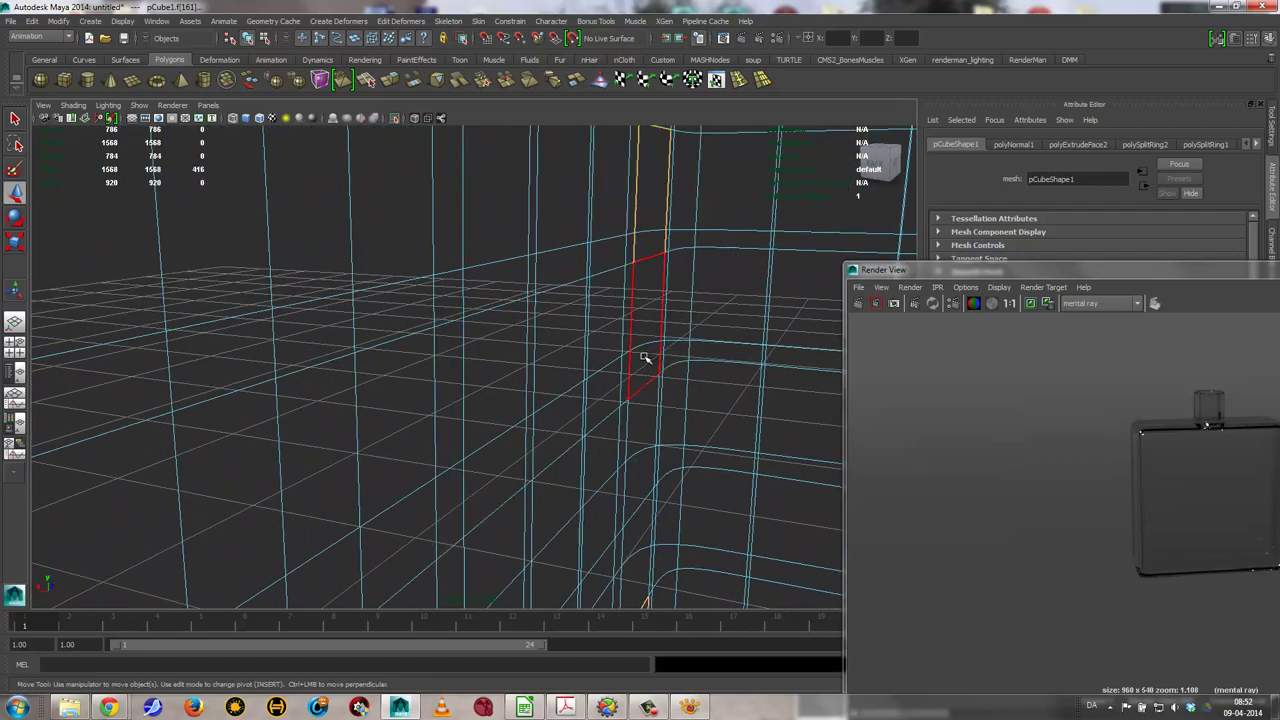
{"action": "mouse_move", "coordinate": [648, 418]}
{"action": "left_mouse_down", "text": "alt"}
{"action": "mouse_move", "coordinate": [737, 437]}
{"action": "mouse_move", "coordinate": [733, 290]}
{"action": "left_mouse_up", "text": "alt"}
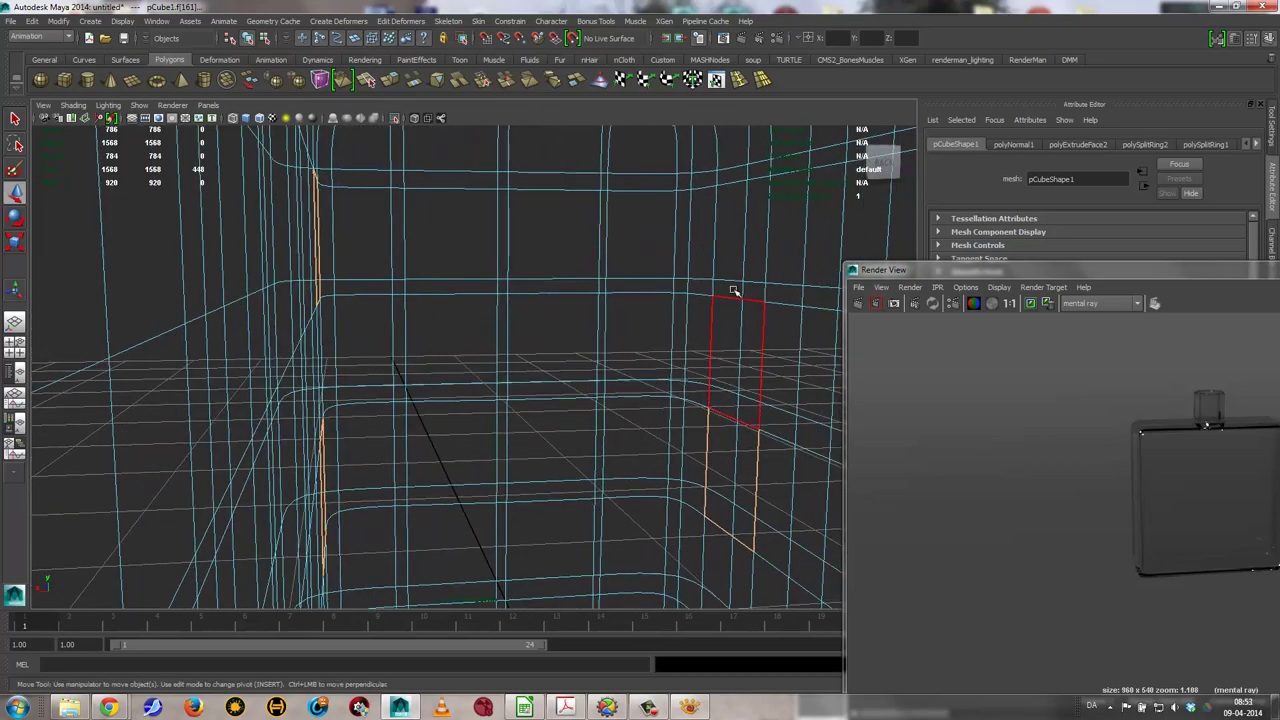
{"action": "left_click", "coordinate": [735, 350], "text": "shift"}
{"action": "mouse_move", "coordinate": [712, 458]}
{"action": "left_mouse_down", "text": "alt"}
{"action": "mouse_move", "coordinate": [866, 443]}
{"action": "mouse_move", "coordinate": [894, 414]}
{"action": "mouse_move", "coordinate": [603, 331]}
{"action": "mouse_move", "coordinate": [882, 446]}
{"action": "mouse_move", "coordinate": [651, 360]}
{"action": "left_mouse_up", "text": "alt"}
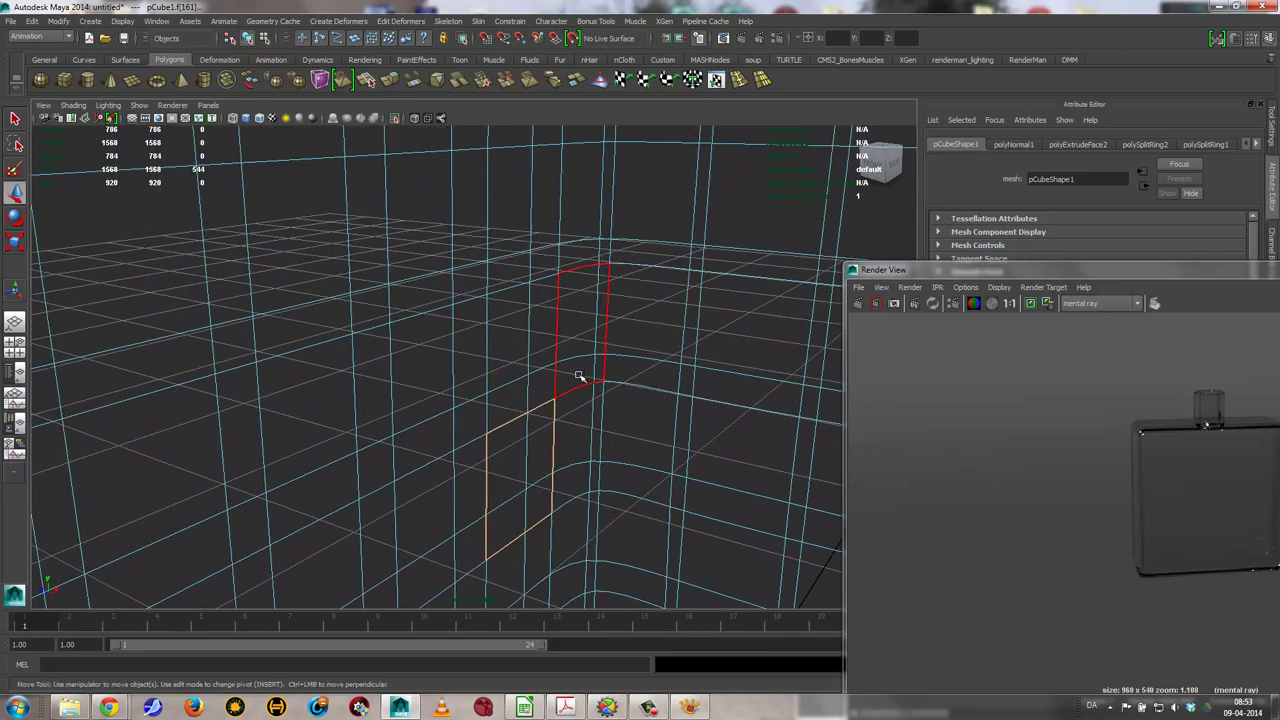
{"action": "left_click", "coordinate": [531, 317], "text": "shift"}
{"action": "mouse_move", "coordinate": [677, 298]}
{"action": "left_mouse_down", "text": "alt"}
{"action": "mouse_move", "coordinate": [757, 294]}
{"action": "mouse_move", "coordinate": [614, 351]}
{"action": "left_mouse_up", "text": "alt"}
{"action": "left_click", "coordinate": [591, 423], "text": "shift"}
{"action": "left_click", "coordinate": [594, 302], "text": "shift"}
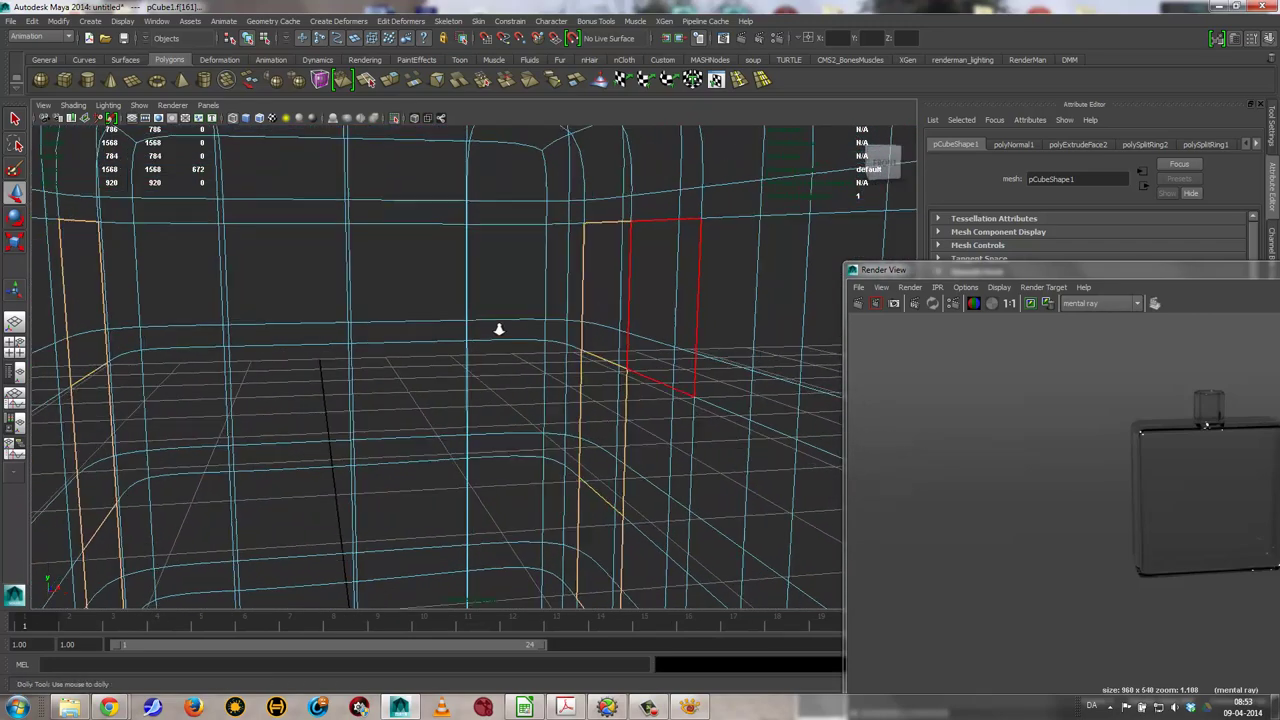
{"action": "left_click_drag", "start_coordinate": [594, 302], "coordinate": [328, 371], "text": "alt"}
{"action": "left_click", "coordinate": [688, 708]}
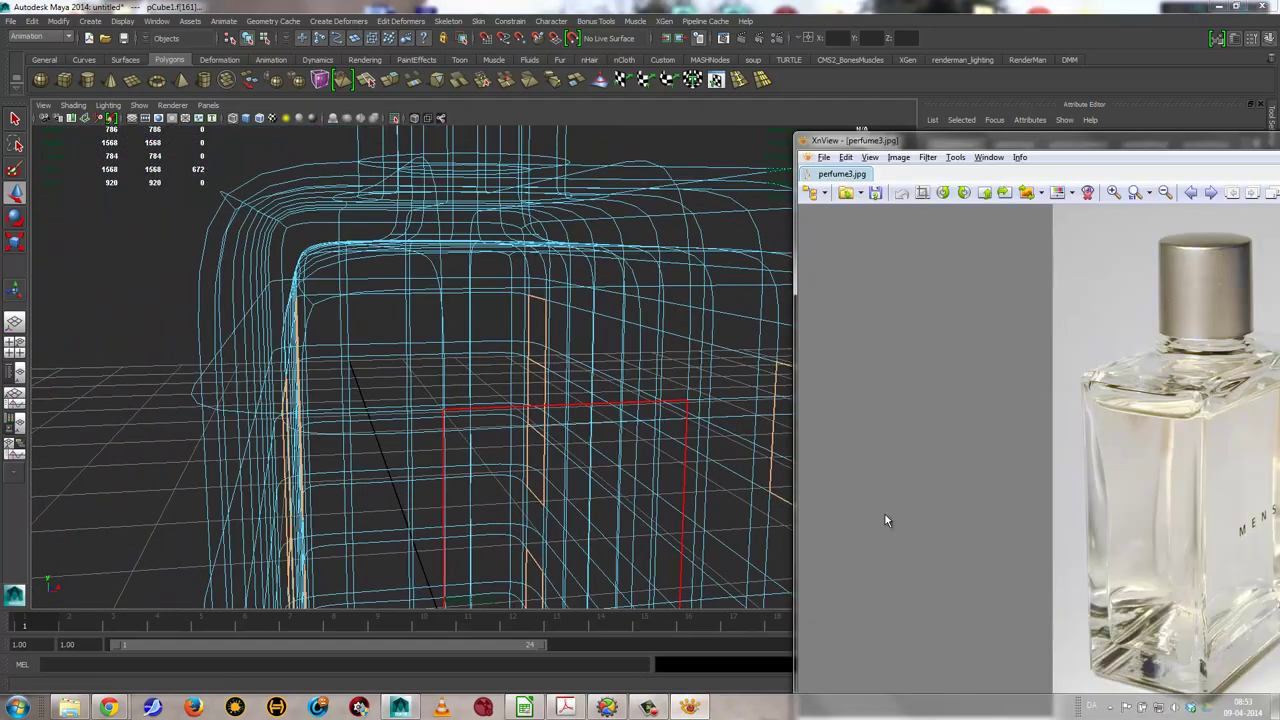
{"action": "left_click_drag", "start_coordinate": [989, 140], "coordinate": [692, 37]}
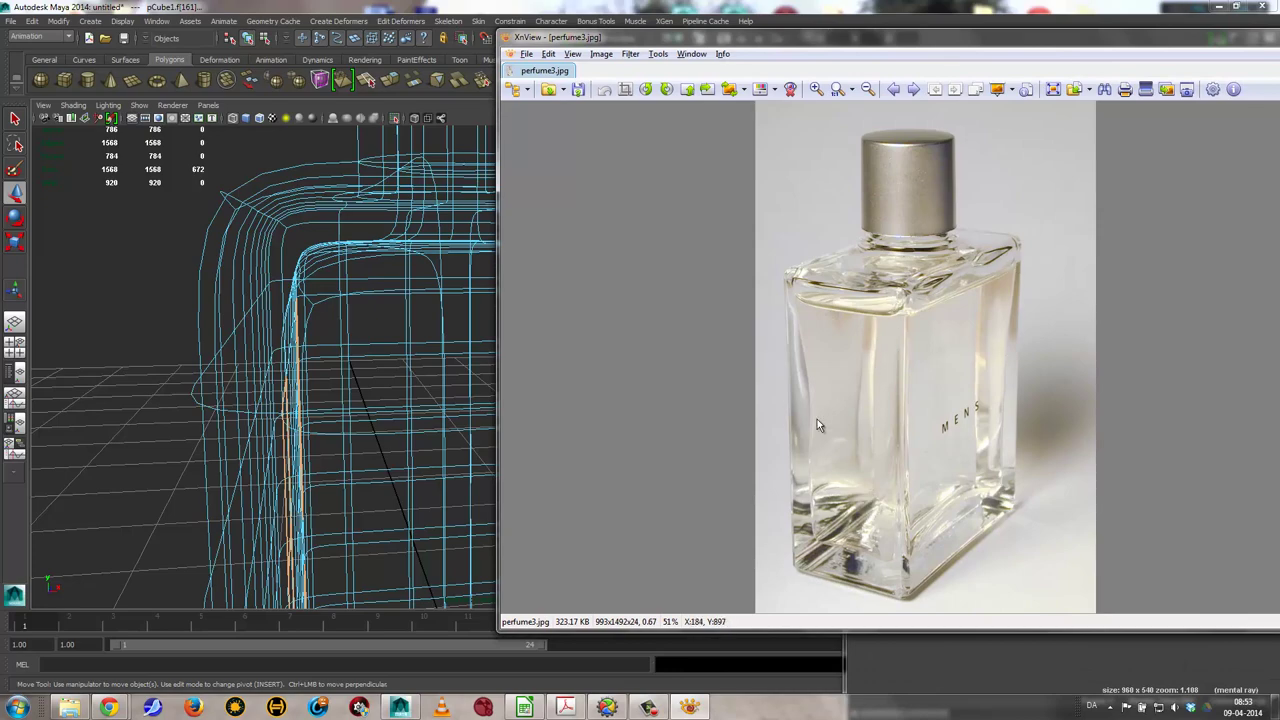
{"action": "left_click", "coordinate": [352, 6]}
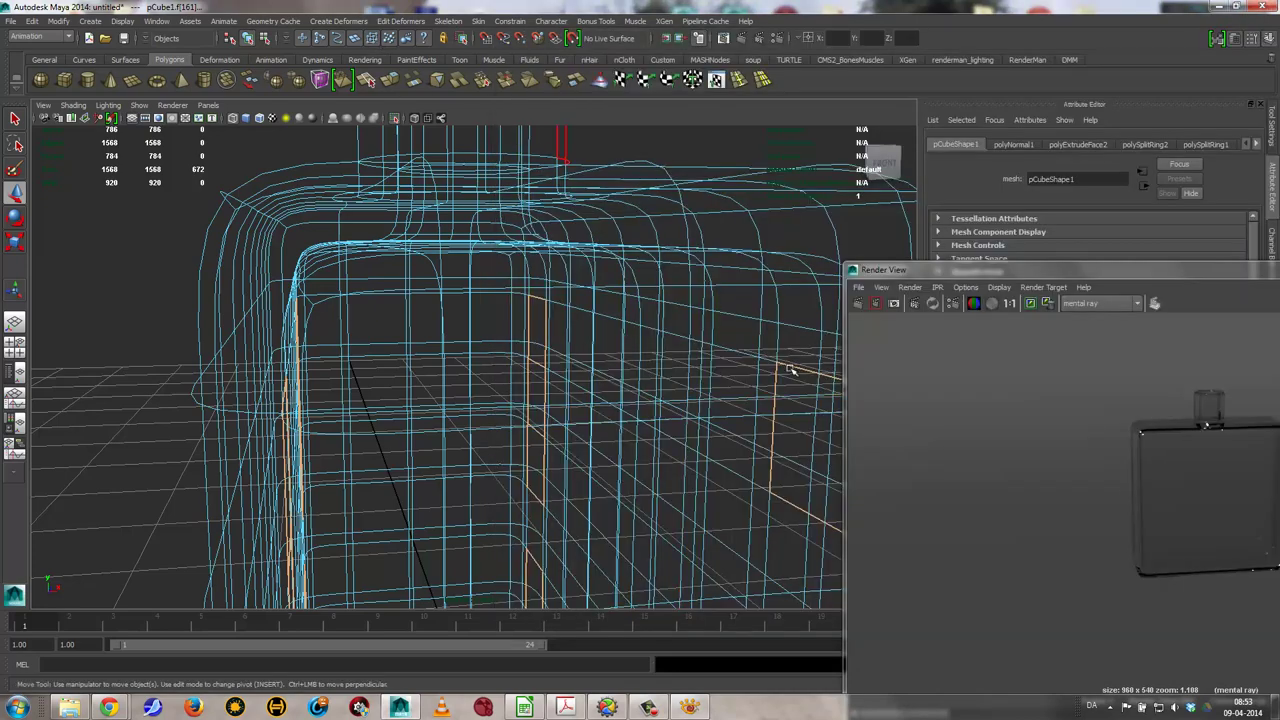
Scale the selected side face strips slightly smaller
{"action": "mouse_move", "coordinate": [623, 335]}
{"action": "right_mouse_down", "text": "alt"}
{"action": "mouse_move", "coordinate": [563, 306]}
{"action": "mouse_move", "coordinate": [500, 314]}
{"action": "right_mouse_up", "text": "alt"}
{"action": "key", "text": "r"}
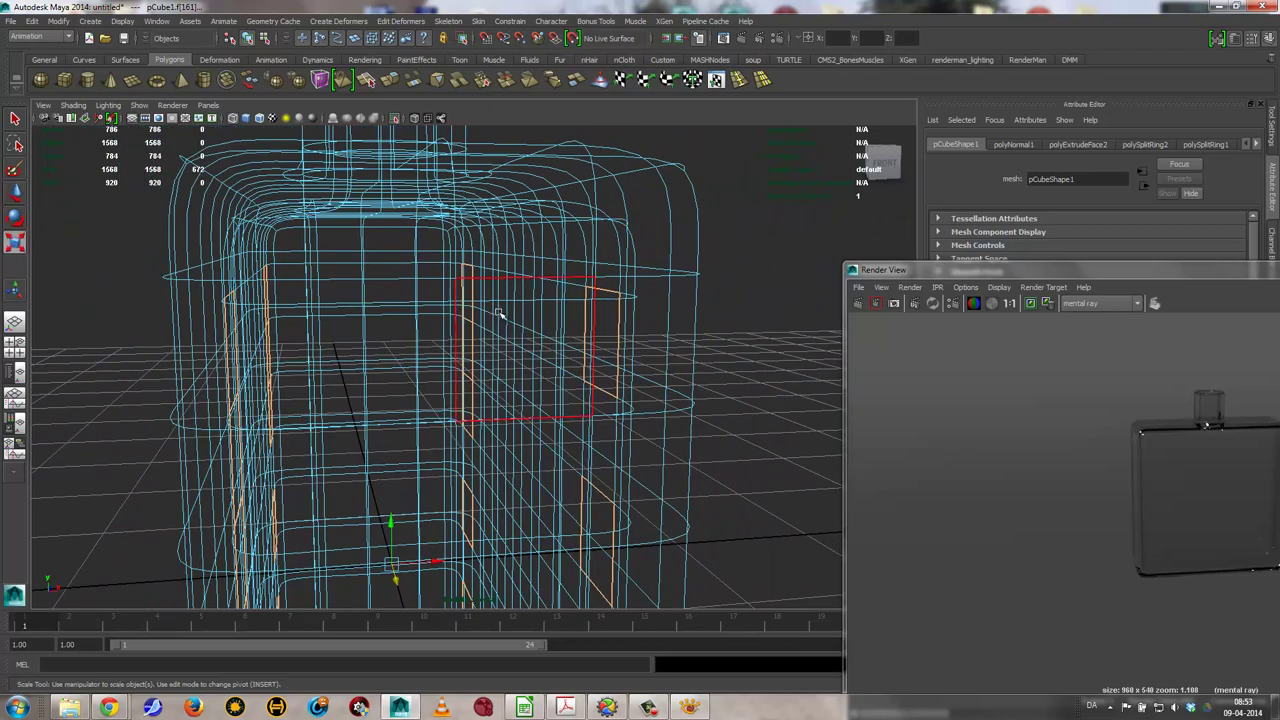
{"action": "left_click_drag", "start_coordinate": [452, 563], "coordinate": [445, 562]}
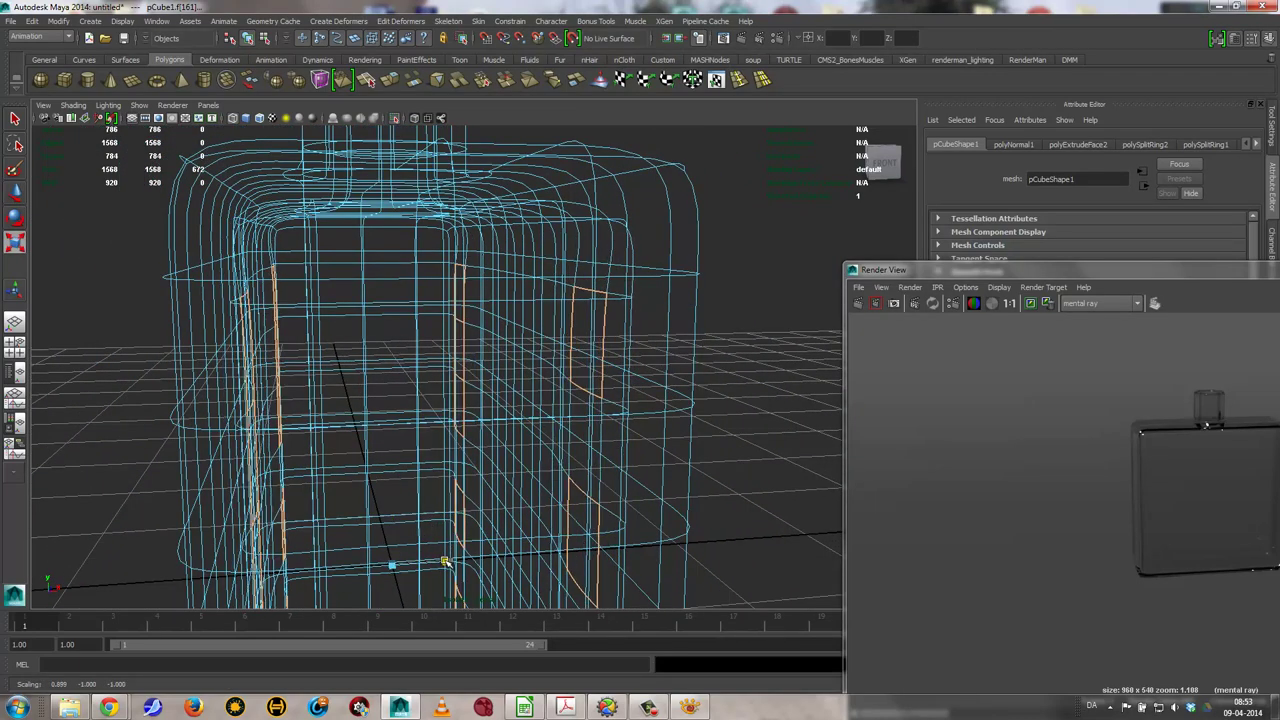
{"action": "right_click_drag", "start_coordinate": [449, 563], "coordinate": [643, 423], "text": "alt"}
{"action": "mouse_move", "coordinate": [643, 423]}
{"action": "left_mouse_down", "text": "alt"}
{"action": "mouse_move", "coordinate": [717, 440]}
{"action": "mouse_move", "coordinate": [346, 326]}
{"action": "mouse_move", "coordinate": [538, 388]}
{"action": "mouse_move", "coordinate": [451, 371]}
{"action": "mouse_move", "coordinate": [463, 374]}
{"action": "left_mouse_up", "text": "alt"}
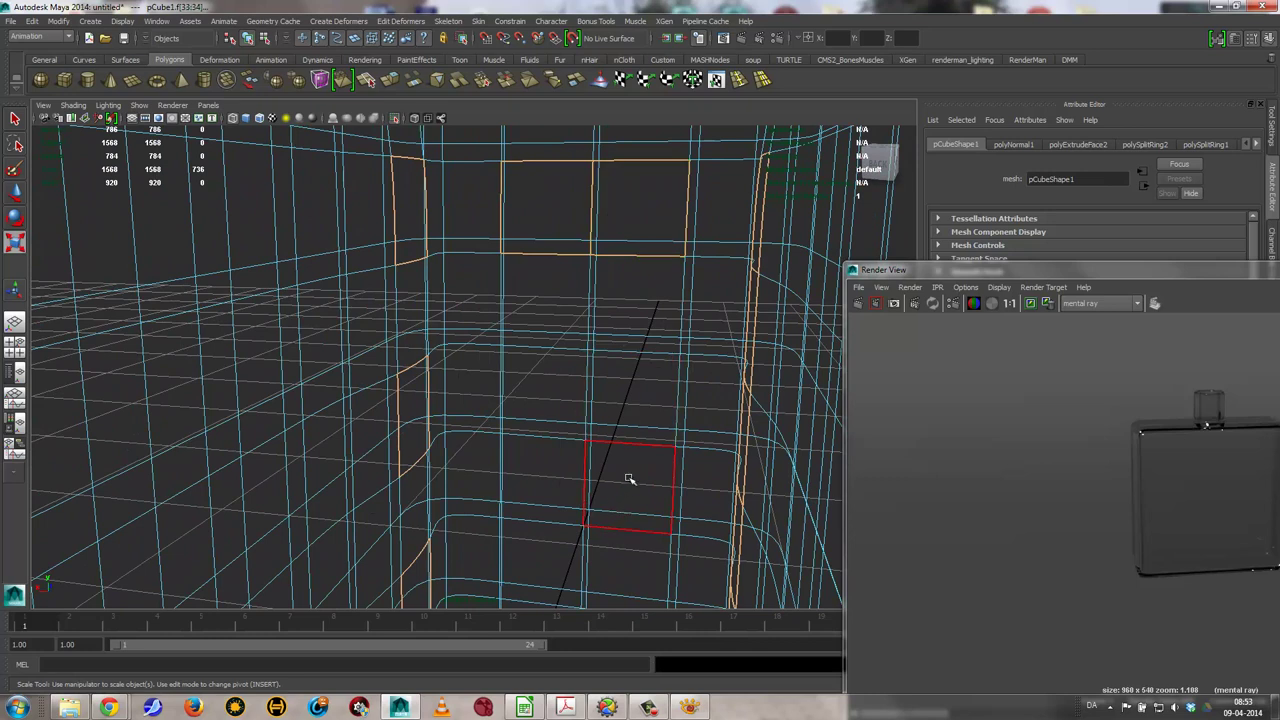
Select a block of face columns on the bottle's front, down to the bottom row
{"action": "left_click", "coordinate": [660, 220]}
{"action": "left_click", "coordinate": [543, 218]}
{"action": "left_click", "coordinate": [610, 210], "text": "shift"}
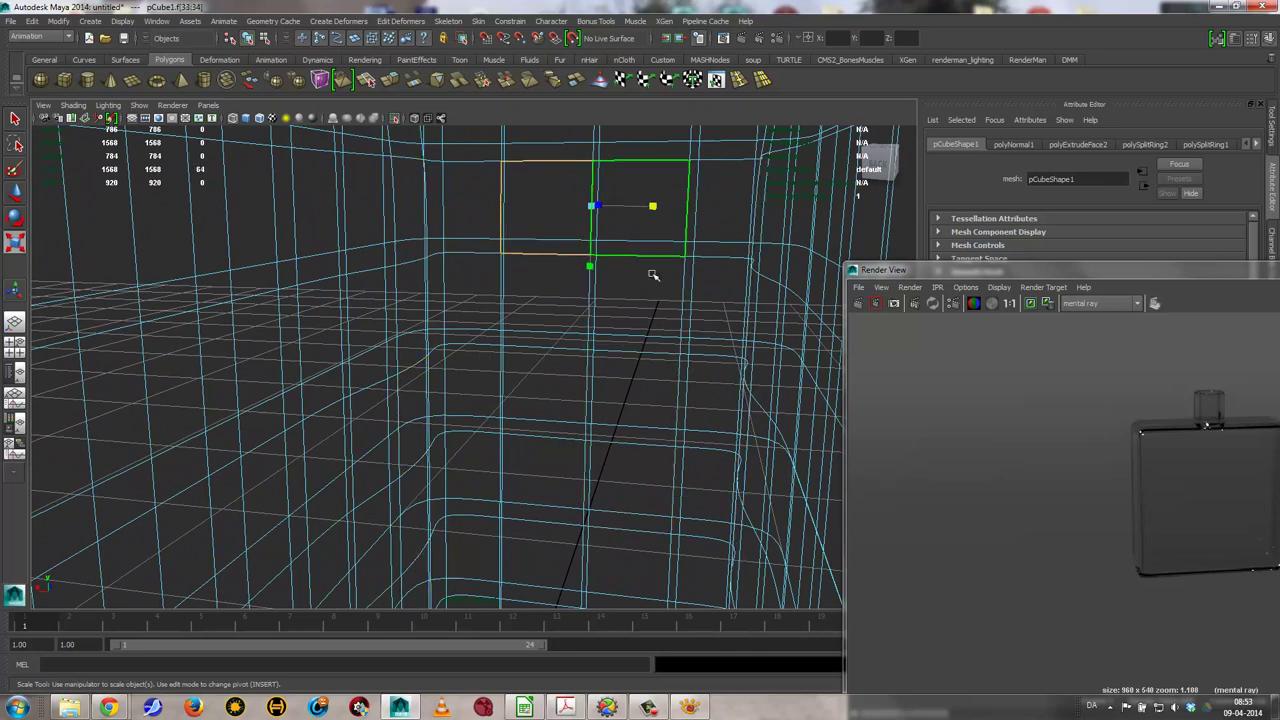
{"action": "left_click", "coordinate": [628, 425], "text": "shift"}
{"action": "left_click", "coordinate": [551, 386], "text": "shift"}
{"action": "left_click", "coordinate": [529, 551], "text": "shift"}
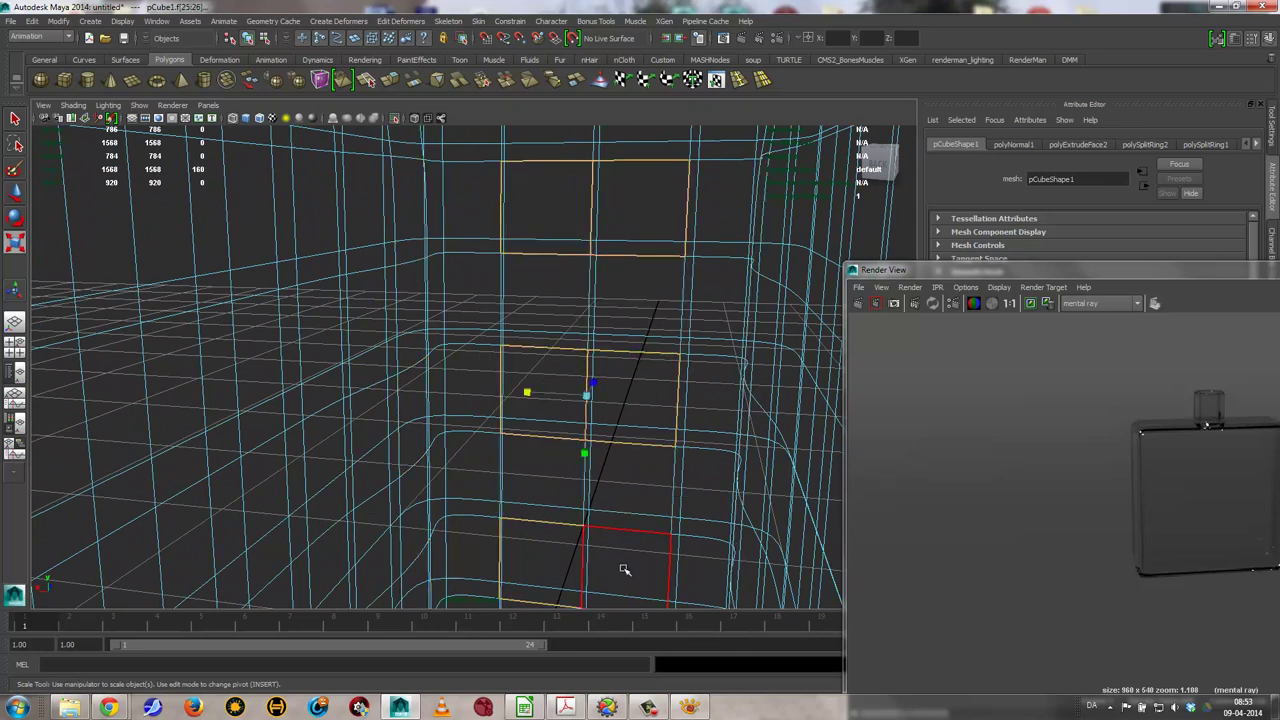
{"action": "left_click_drag", "start_coordinate": [598, 565], "coordinate": [507, 525], "text": "alt"}
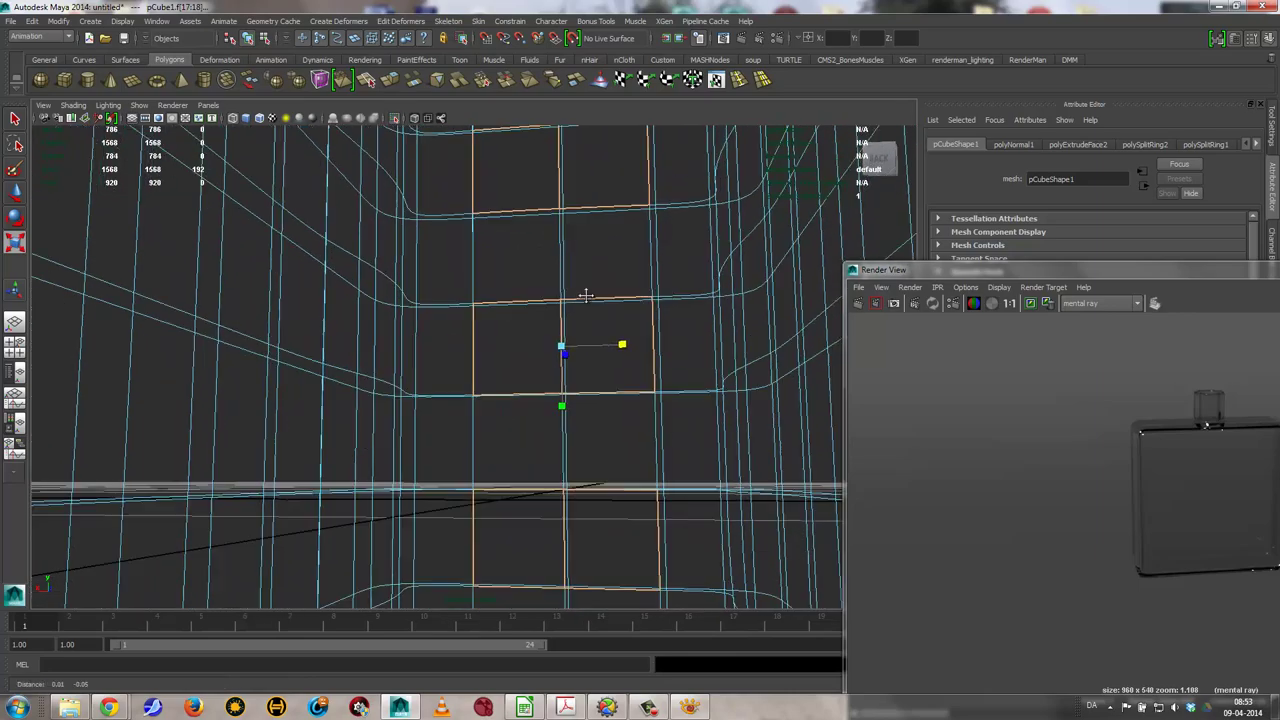
{"action": "left_click", "coordinate": [487, 558], "text": "shift"}
{"action": "mouse_move", "coordinate": [517, 454]}
{"action": "left_mouse_down", "text": "alt"}
{"action": "mouse_move", "coordinate": [378, 483]}
{"action": "mouse_move", "coordinate": [412, 254]}
{"action": "left_mouse_up", "text": "alt"}
{"action": "left_click", "coordinate": [400, 445], "text": "shift"}
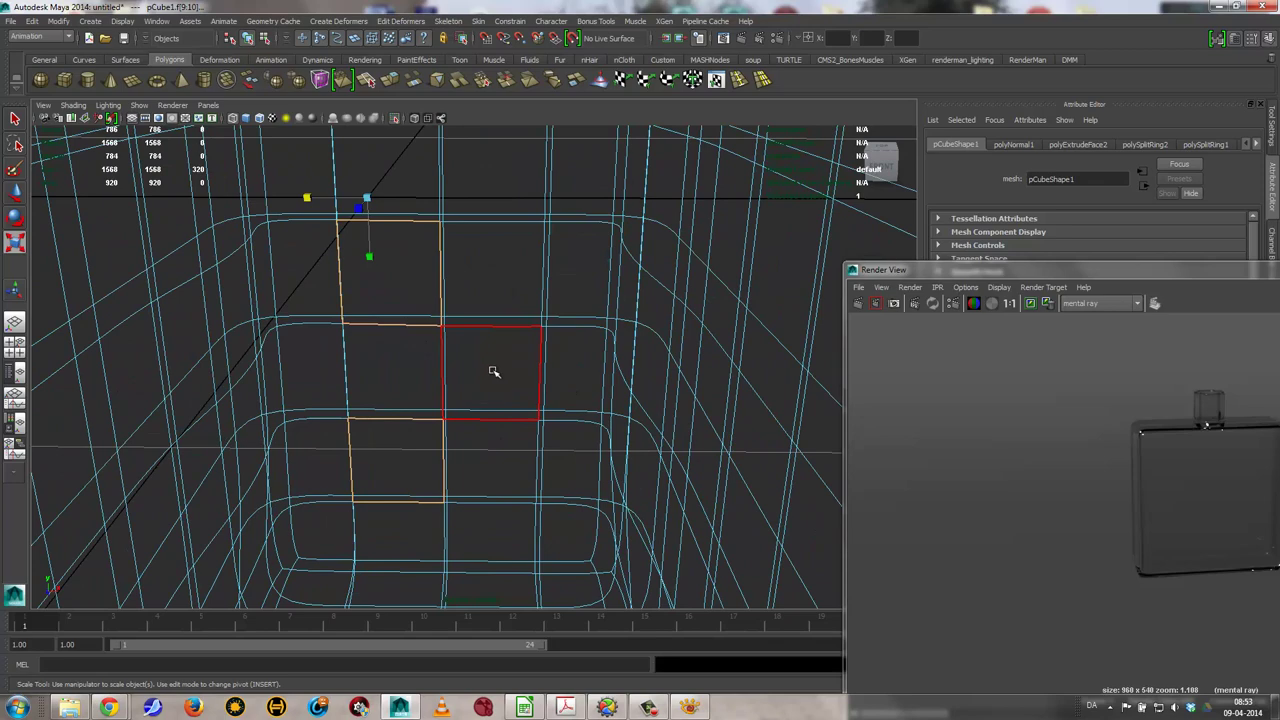
{"action": "left_click", "coordinate": [493, 371], "text": "shift"}
{"action": "left_click", "coordinate": [494, 450], "text": "shift"}
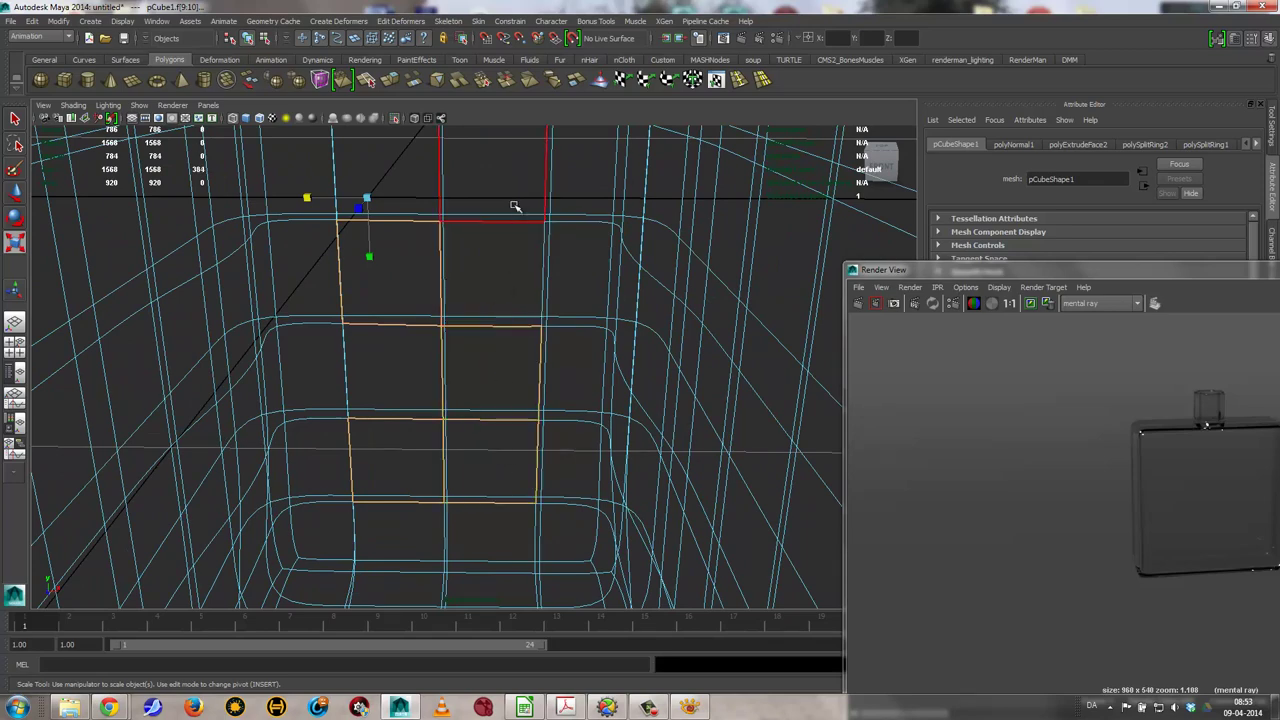
Scale the selected front faces slightly in depth
{"action": "mouse_move", "coordinate": [521, 152]}
{"action": "left_mouse_down", "text": "alt"}
{"action": "mouse_move", "coordinate": [514, 314]}
{"action": "mouse_move", "coordinate": [498, 177]}
{"action": "left_mouse_up", "text": "alt"}
{"action": "mouse_move", "coordinate": [520, 225]}
{"action": "left_mouse_down", "text": "alt"}
{"action": "mouse_move", "coordinate": [509, 377]}
{"action": "mouse_move", "coordinate": [557, 469]}
{"action": "mouse_move", "coordinate": [557, 310]}
{"action": "mouse_move", "coordinate": [597, 300]}
{"action": "mouse_move", "coordinate": [586, 194]}
{"action": "left_mouse_up", "text": "alt"}
{"action": "right_click_drag", "start_coordinate": [617, 277], "coordinate": [357, 300], "text": "alt"}
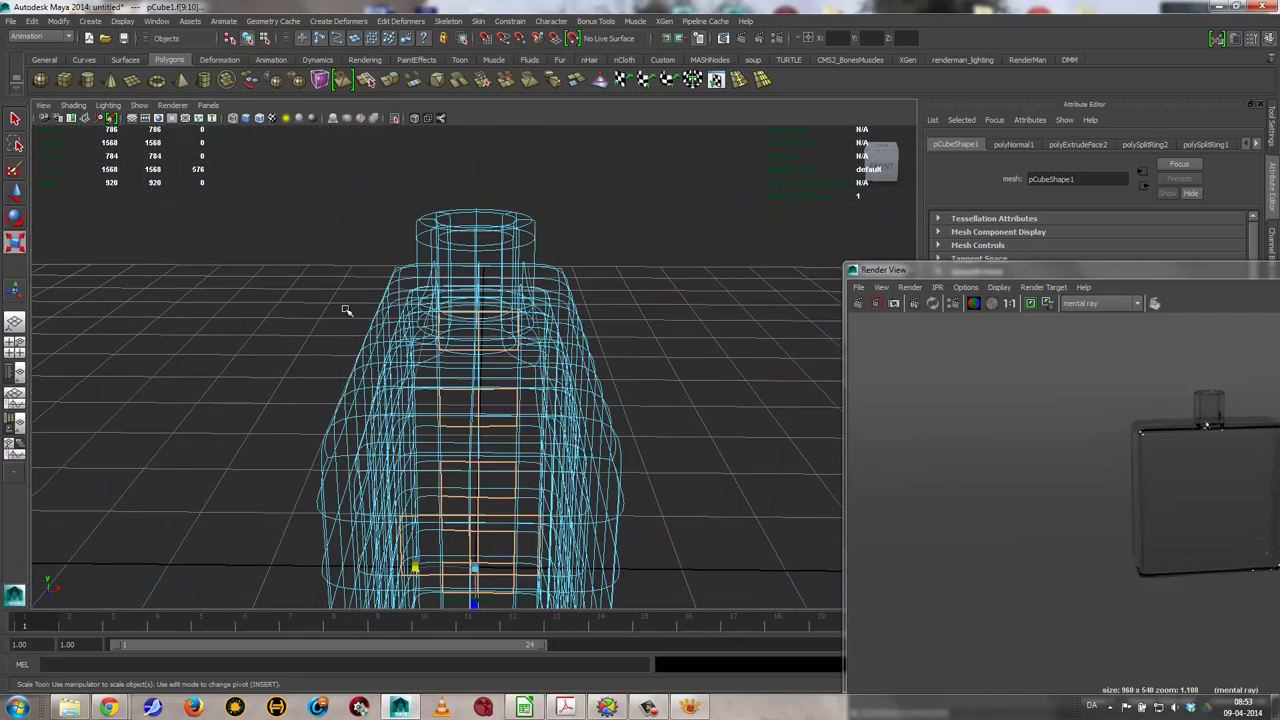
{"action": "left_click_drag", "start_coordinate": [357, 300], "coordinate": [350, 366], "text": "alt"}
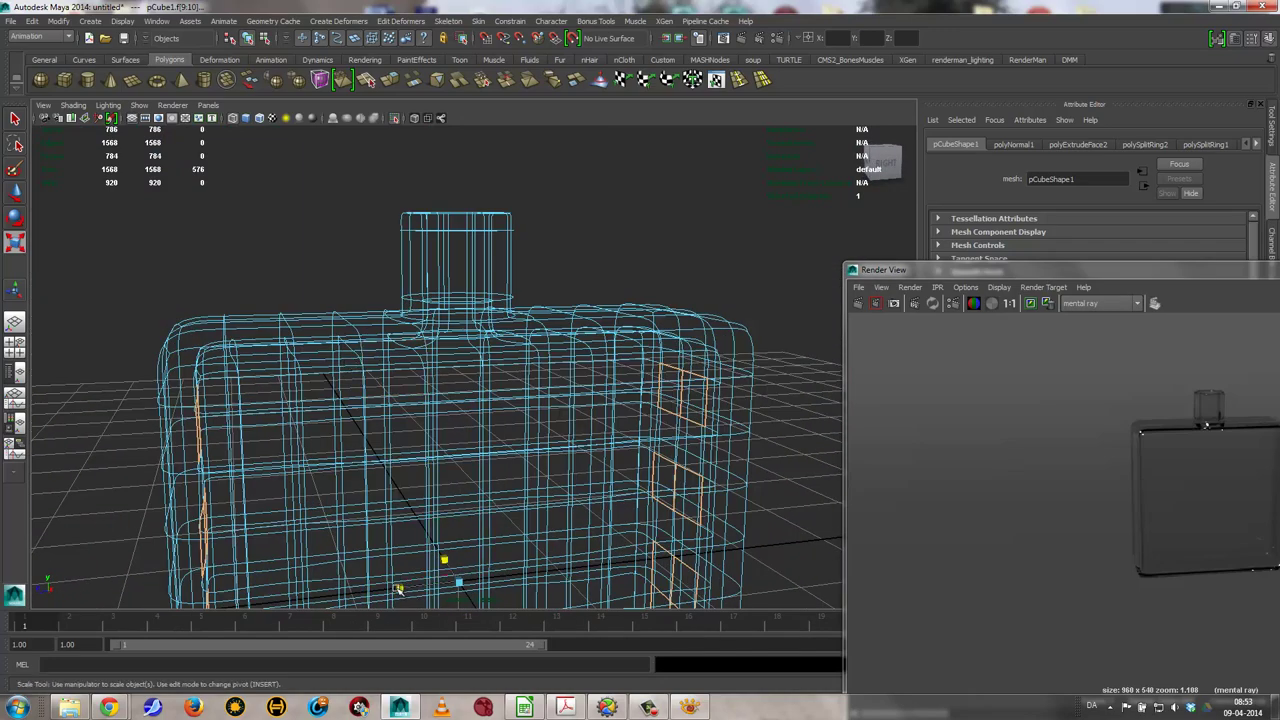
{"action": "left_click_drag", "start_coordinate": [398, 589], "coordinate": [399, 589]}
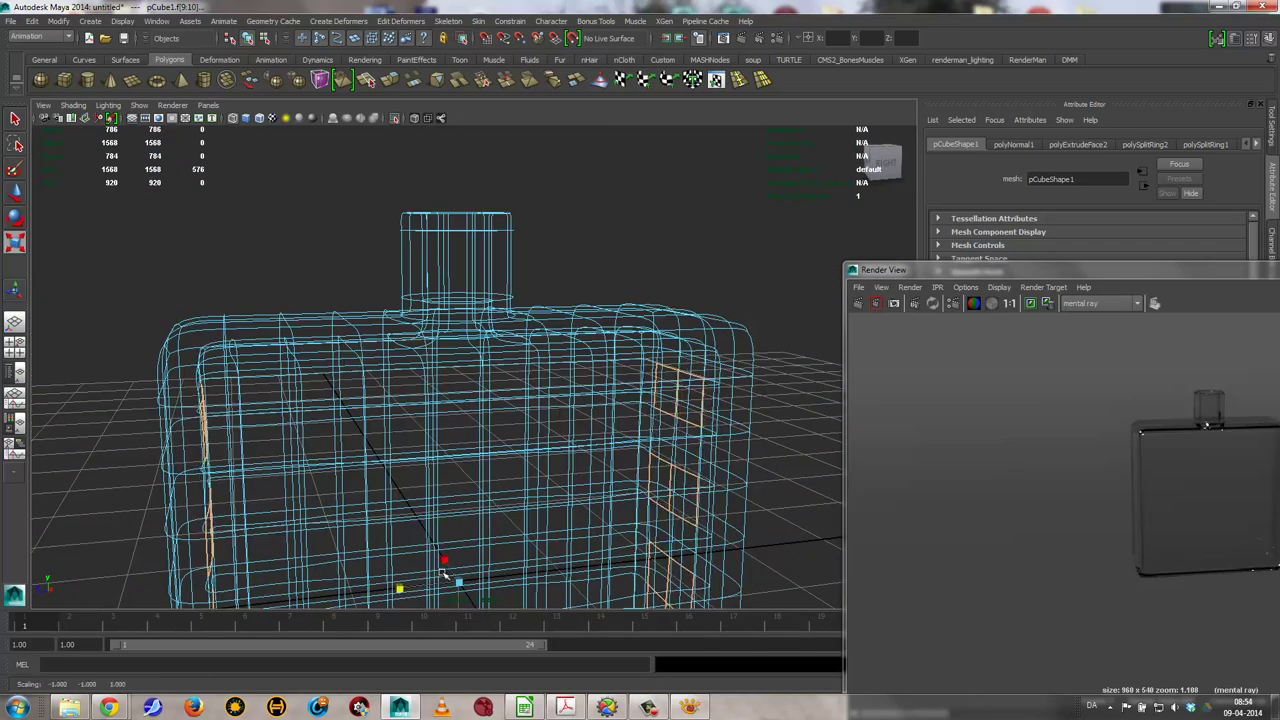
{"action": "right_click_drag", "start_coordinate": [600, 420], "coordinate": [420, 420], "text": "alt"}
{"action": "mouse_move", "coordinate": [420, 420]}
{"action": "left_mouse_down", "text": "alt"}
{"action": "mouse_move", "coordinate": [532, 373]}
{"action": "mouse_move", "coordinate": [531, 355]}
{"action": "left_mouse_up", "text": "alt"}
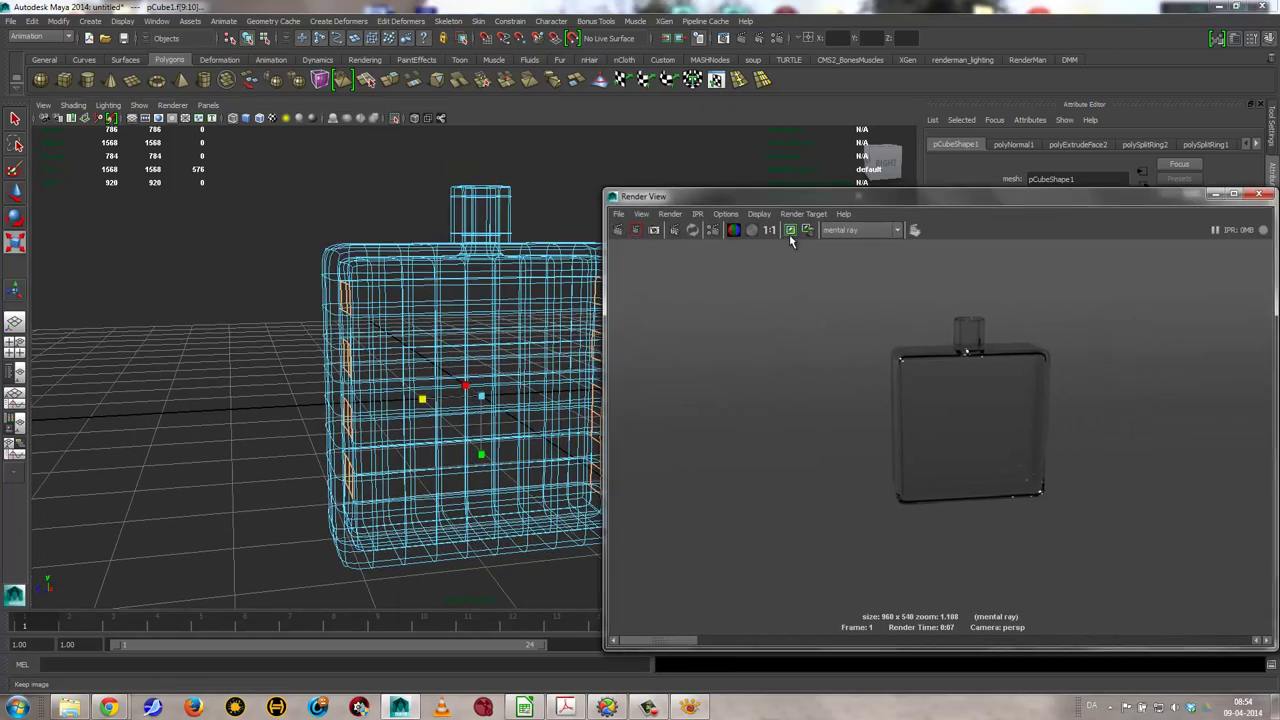
Render a mental ray test region over the bottle's upper corner and neck base
{"action": "left_click_drag", "start_coordinate": [866, 310], "coordinate": [1087, 538]}
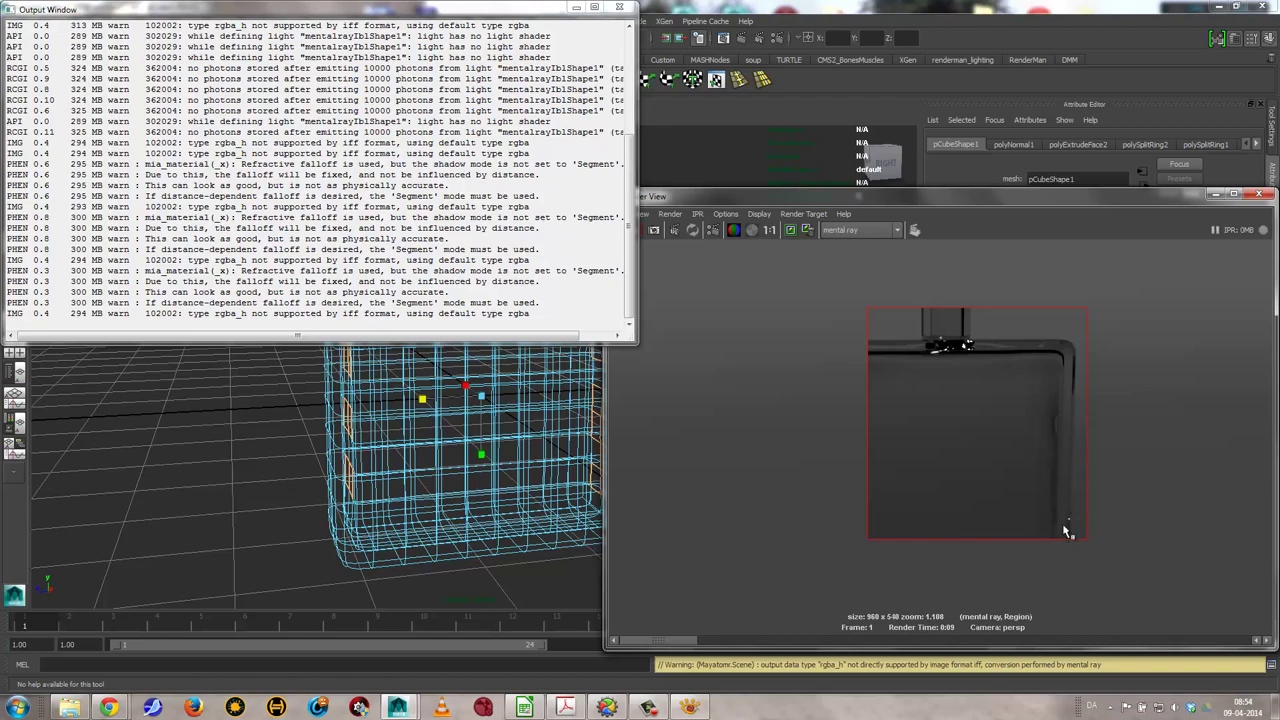
{"action": "left_click", "coordinate": [578, 8]}
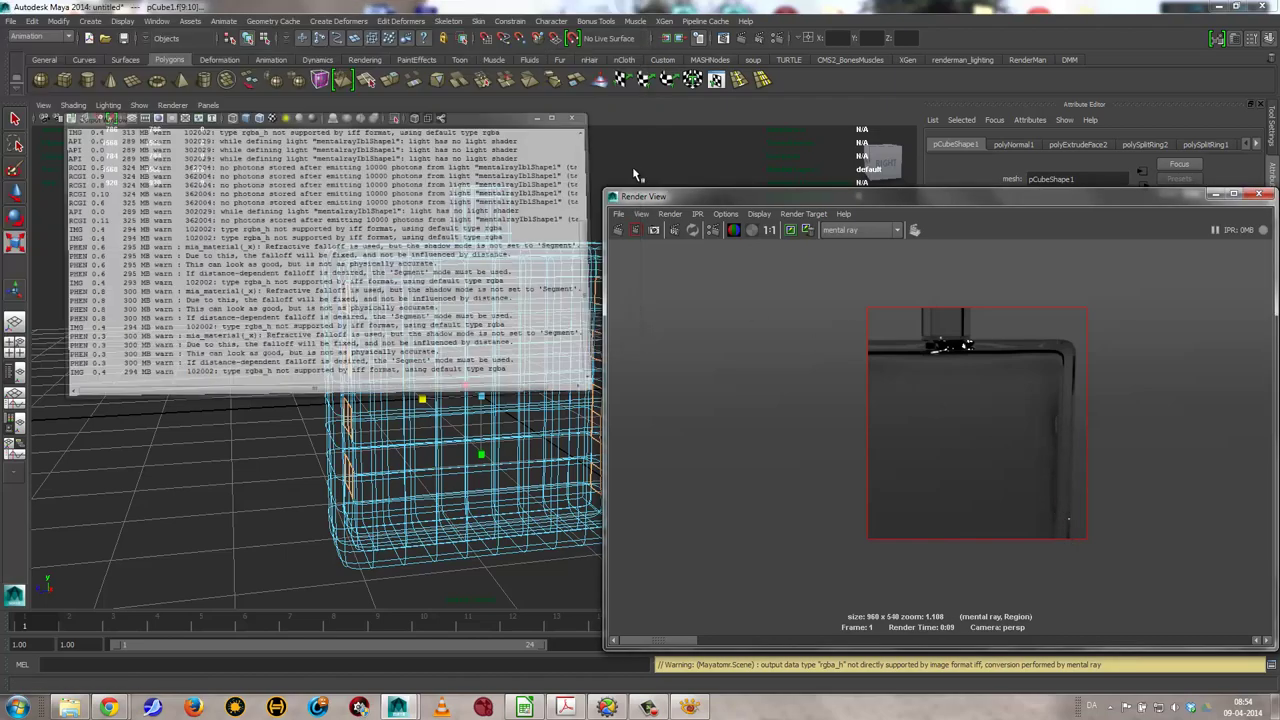
{"action": "left_click_drag", "start_coordinate": [789, 196], "coordinate": [1016, 343]}
Move the render preview aside and select four faces around the bottle's shoulder
{"action": "left_click_drag", "start_coordinate": [460, 330], "coordinate": [486, 323], "text": "alt"}
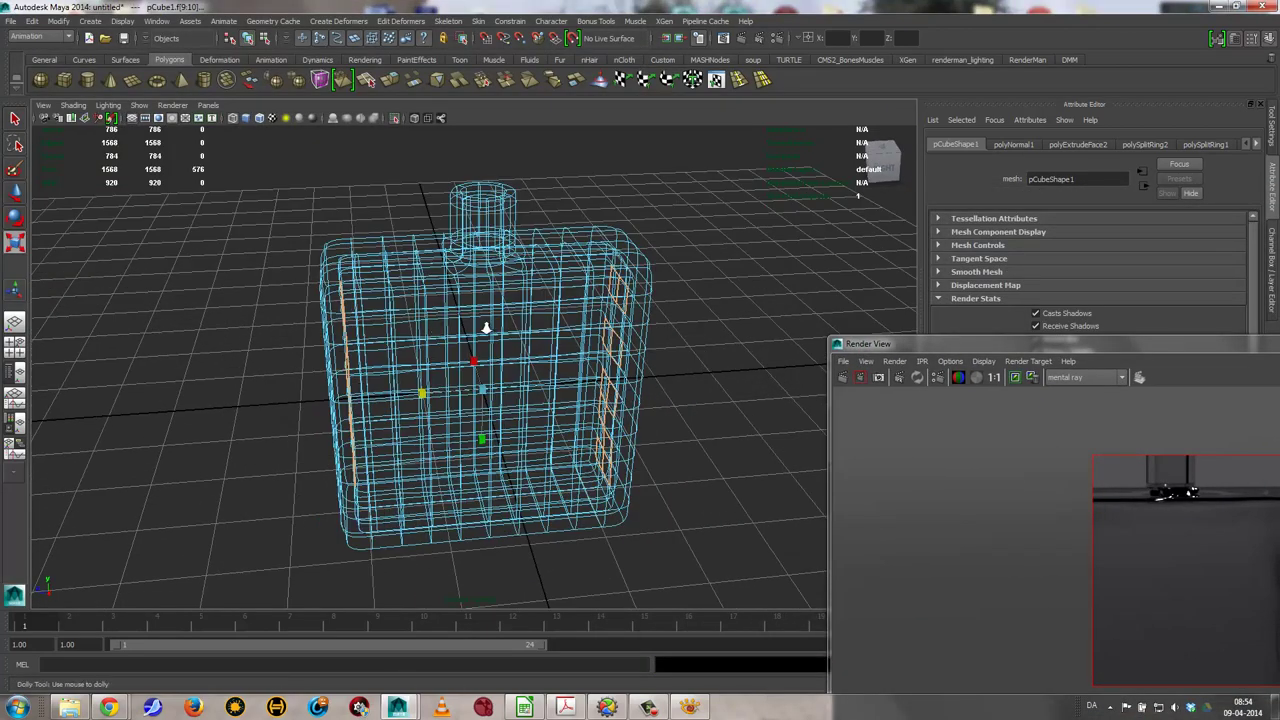
{"action": "right_click_drag", "start_coordinate": [486, 323], "coordinate": [586, 343], "text": "alt"}
{"action": "left_click_drag", "start_coordinate": [586, 343], "coordinate": [484, 326], "text": "alt"}
{"action": "scroll", "coordinate": [409, 314], "scroll_direction": "up", "scroll_amount": 5}
{"action": "scroll", "coordinate": [730, 350], "scroll_direction": "up", "scroll_amount": 5}
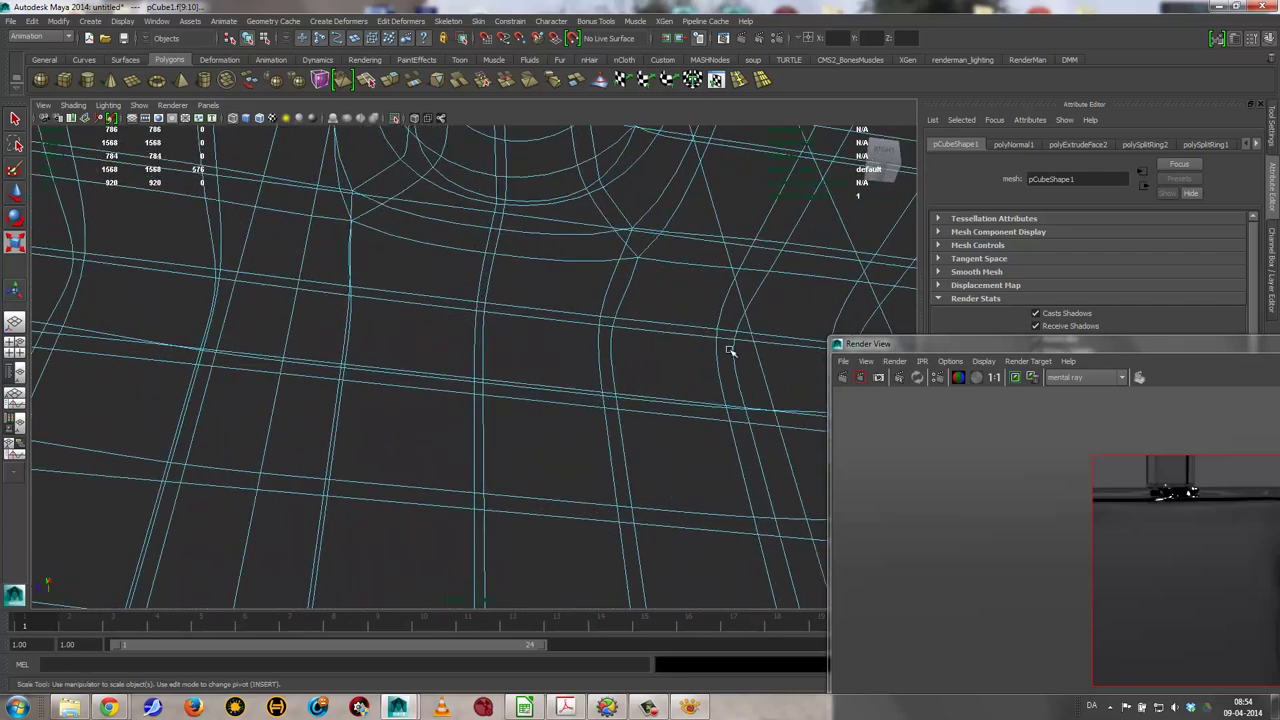
{"action": "scroll", "coordinate": [535, 285], "scroll_direction": "down", "scroll_amount": 2}
{"action": "left_click_drag", "start_coordinate": [537, 277], "coordinate": [603, 286], "text": "alt"}
{"action": "scroll", "coordinate": [603, 286], "scroll_direction": "down", "scroll_amount": 2}
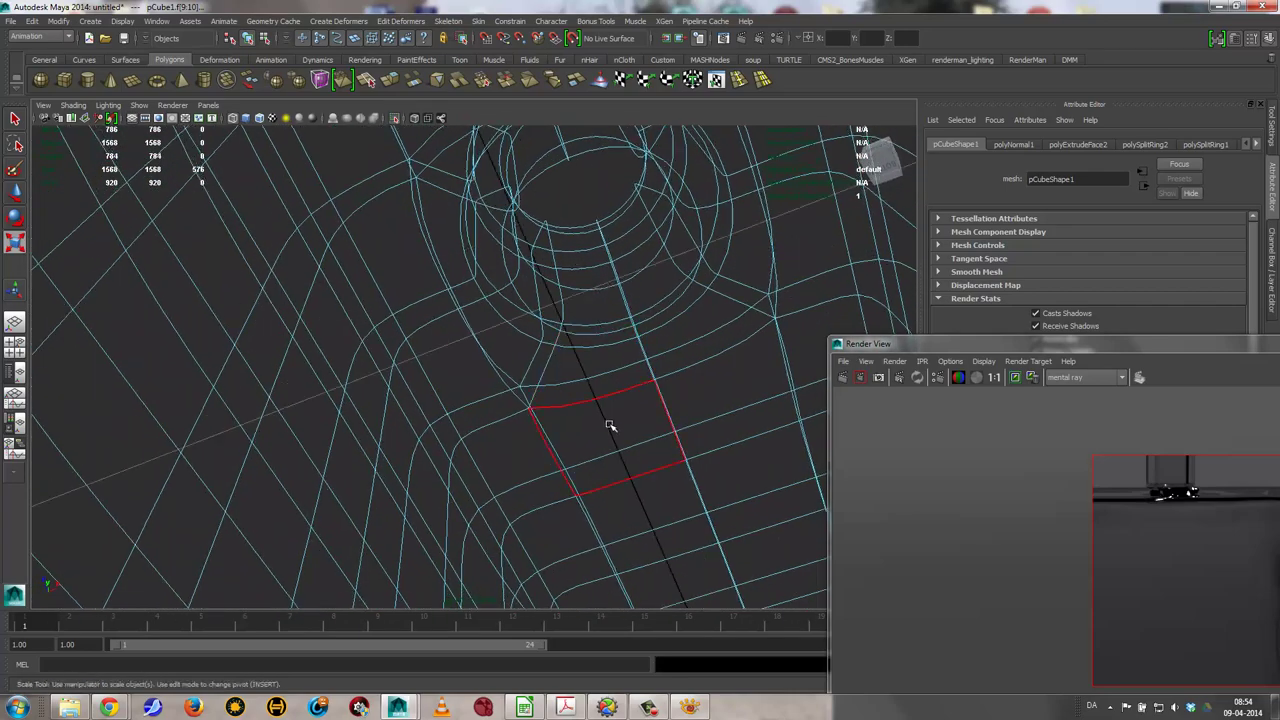
{"action": "left_click", "coordinate": [627, 442]}
{"action": "left_click", "coordinate": [708, 425], "text": "shift"}
{"action": "left_click", "coordinate": [760, 502], "text": "shift"}
{"action": "left_click", "coordinate": [666, 528], "text": "shift"}
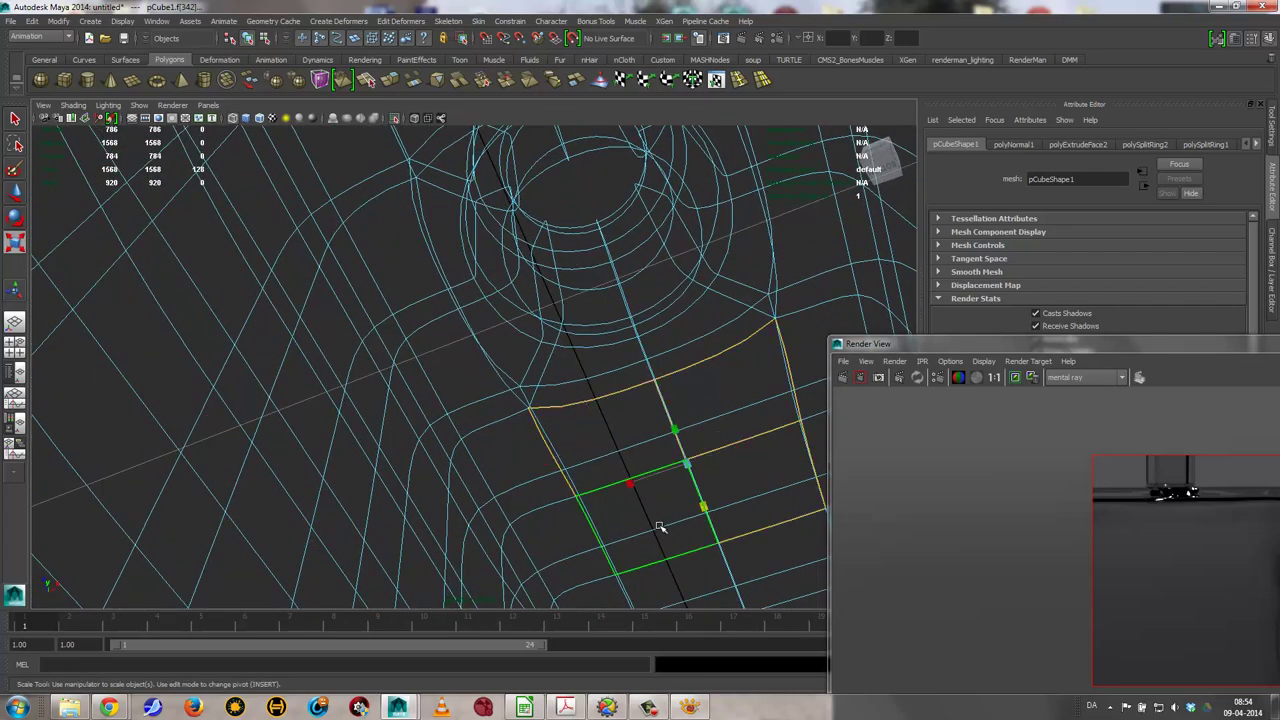
Select face loops around the neck base and lower the loop with the Move tool
{"action": "left_click_drag", "start_coordinate": [555, 262], "coordinate": [392, 243], "text": "alt"}
{"action": "scroll", "coordinate": [395, 240], "scroll_direction": "down", "scroll_amount": 1}
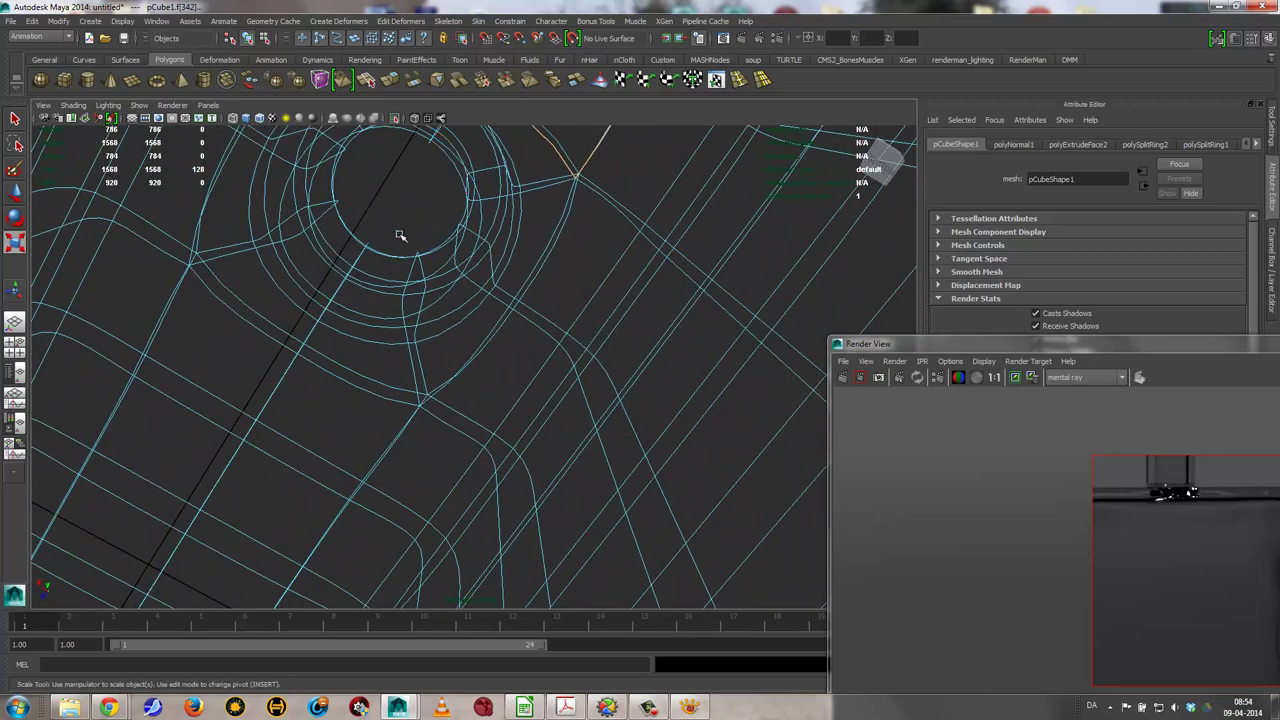
{"action": "double_click", "coordinate": [515, 226], "text": "shift"}
{"action": "double_click", "coordinate": [370, 335], "text": "shift"}
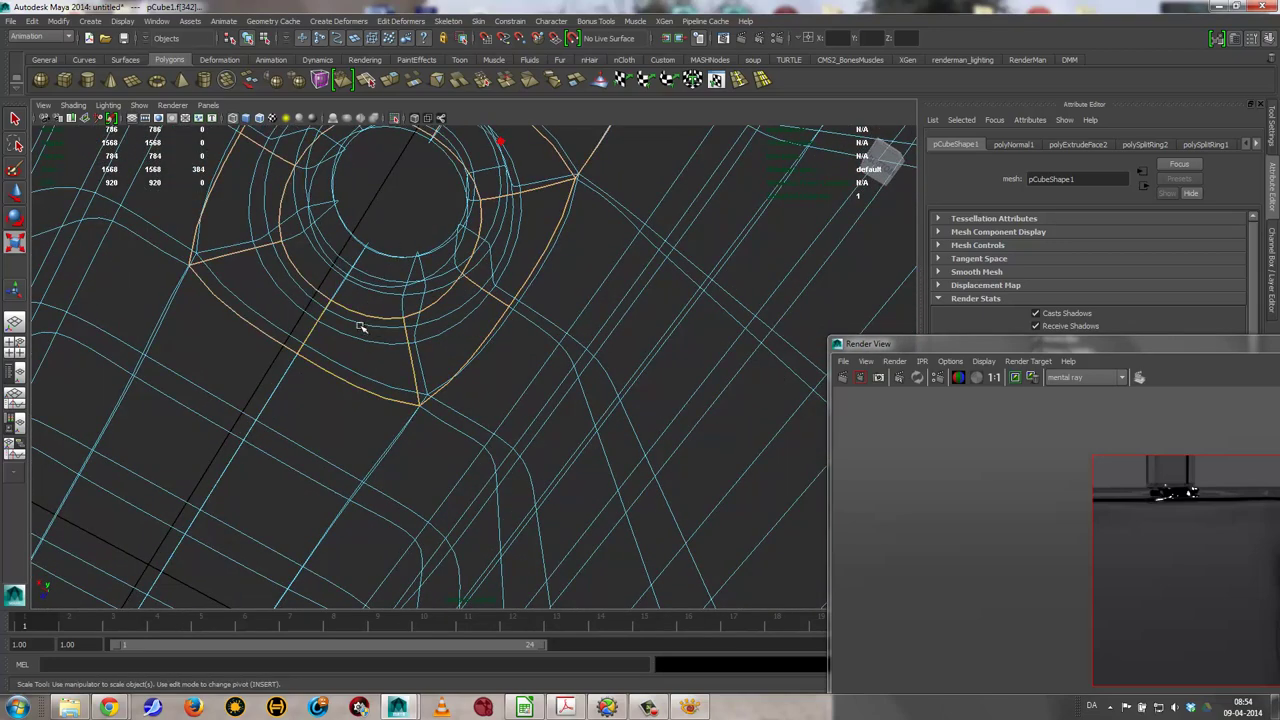
{"action": "double_click", "coordinate": [205, 425], "text": "shift"}
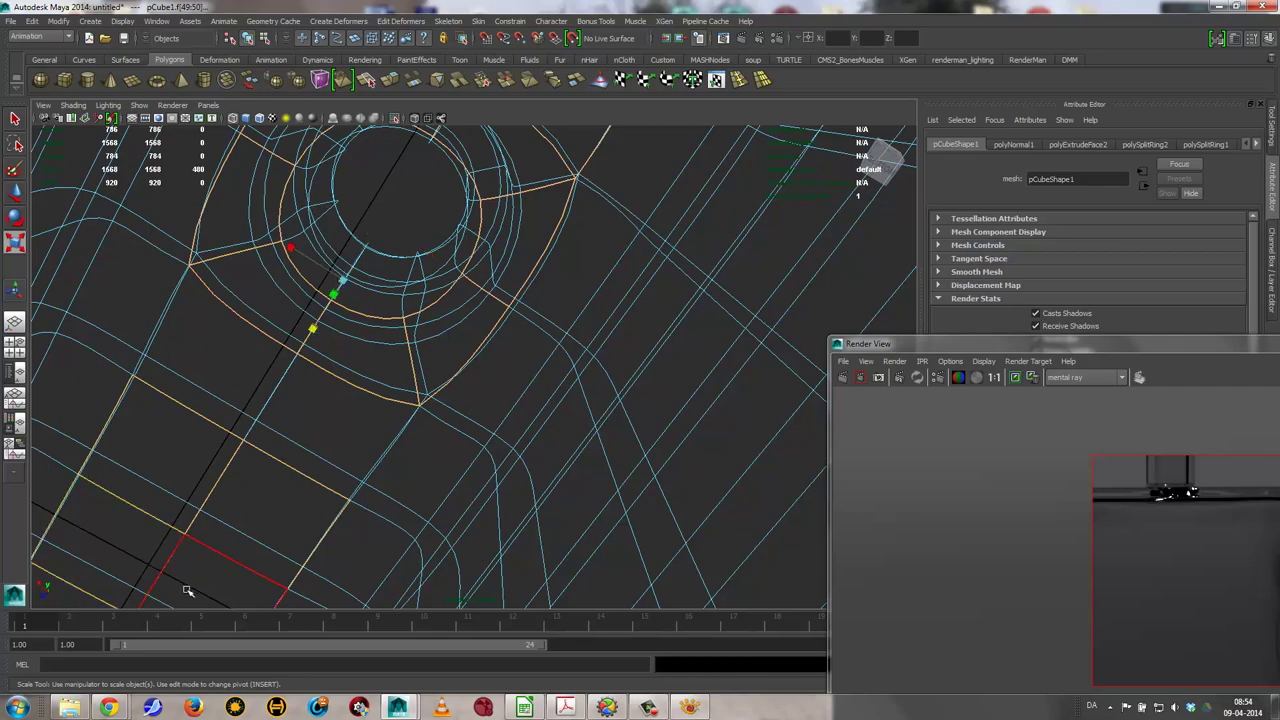
{"action": "scroll", "coordinate": [397, 491], "scroll_direction": "down", "scroll_amount": 5}
{"action": "left_click_drag", "start_coordinate": [397, 491], "coordinate": [499, 354], "text": "alt"}
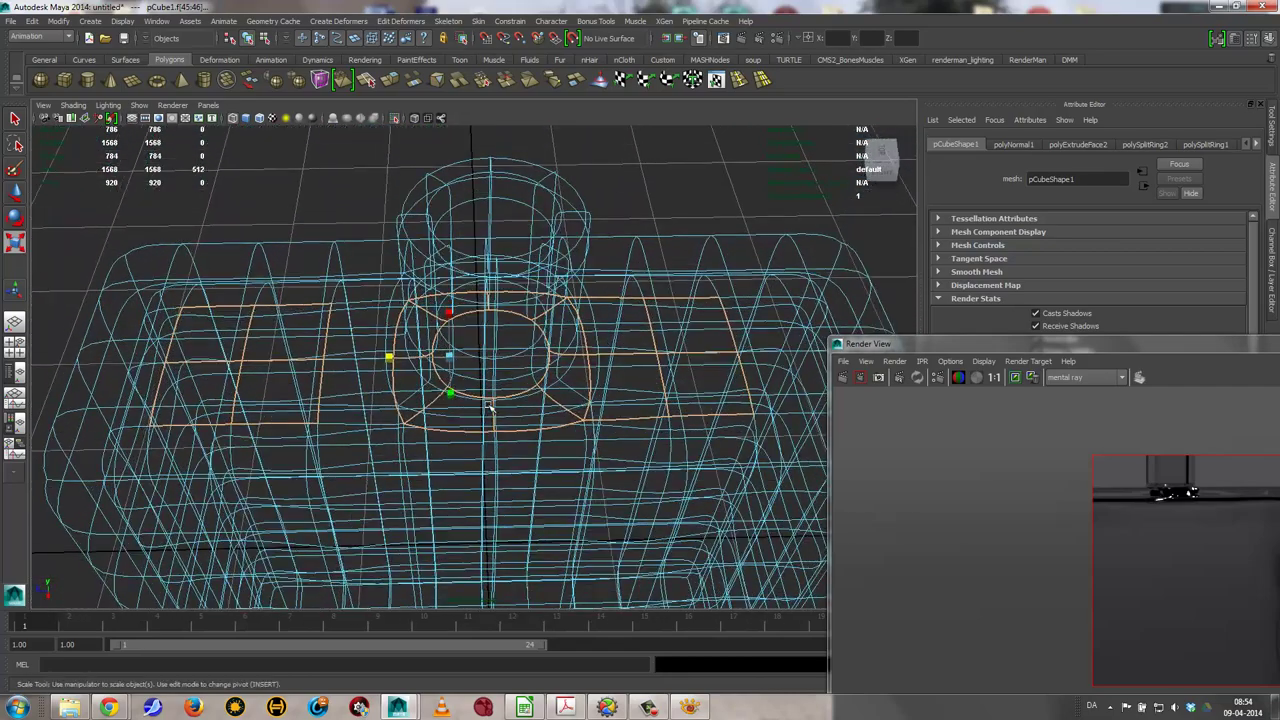
{"action": "key", "text": "w"}
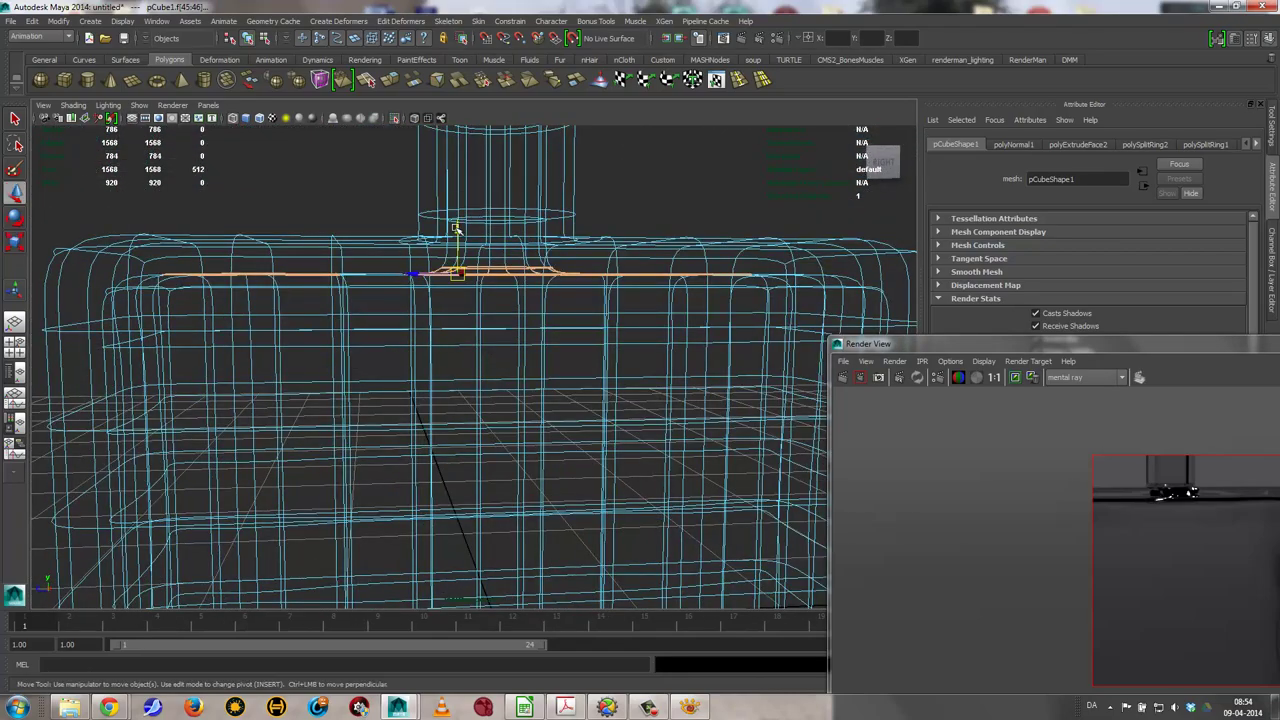
{"action": "left_click_drag", "start_coordinate": [455, 229], "coordinate": [457, 237]}
Select all neck cylinder faces and grow the selection onto the flared ring
{"action": "mouse_move", "coordinate": [574, 323]}
{"action": "left_mouse_down", "text": "alt"}
{"action": "mouse_move", "coordinate": [514, 337]}
{"action": "mouse_move", "coordinate": [519, 381]}
{"action": "left_mouse_up", "text": "alt"}
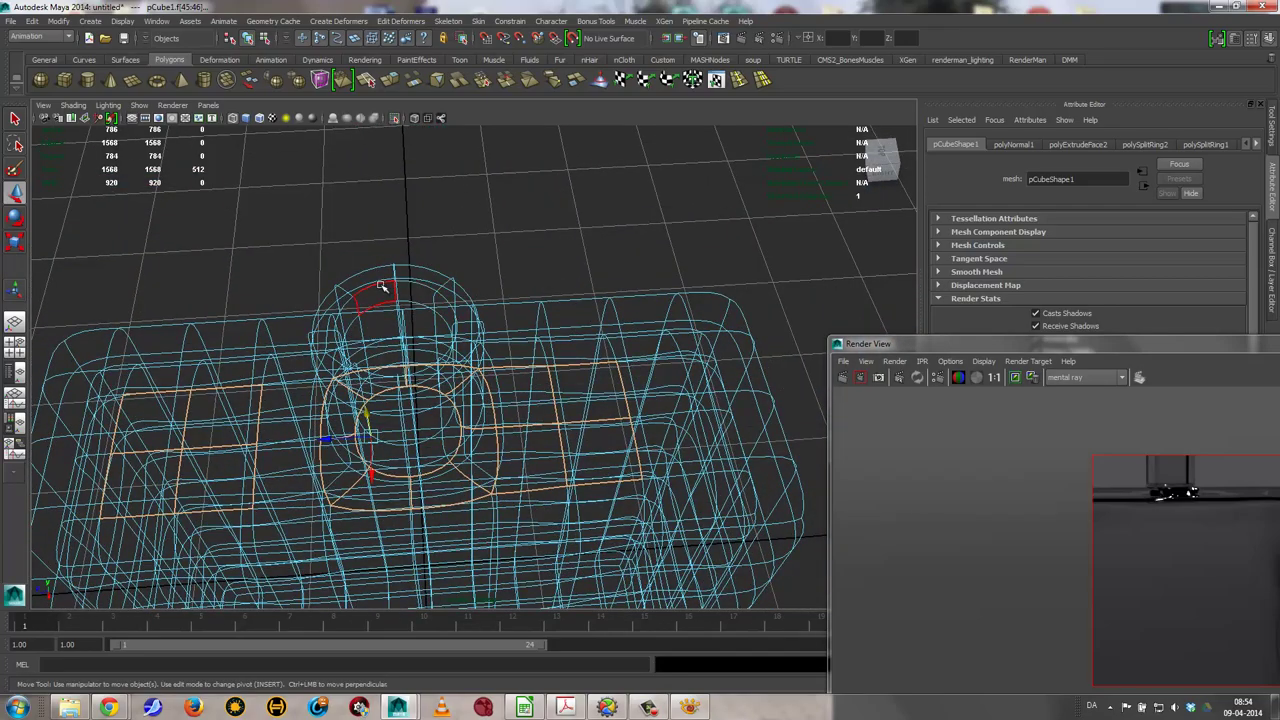
{"action": "mouse_move", "coordinate": [381, 287]}
{"action": "left_mouse_down", "text": "alt"}
{"action": "mouse_move", "coordinate": [400, 270]}
{"action": "mouse_move", "coordinate": [400, 285]}
{"action": "left_mouse_up", "text": "alt"}
{"action": "mouse_move", "coordinate": [286, 171]}
{"action": "left_mouse_down"}
{"action": "mouse_move", "coordinate": [500, 266]}
{"action": "mouse_move", "coordinate": [531, 258]}
{"action": "left_mouse_up"}
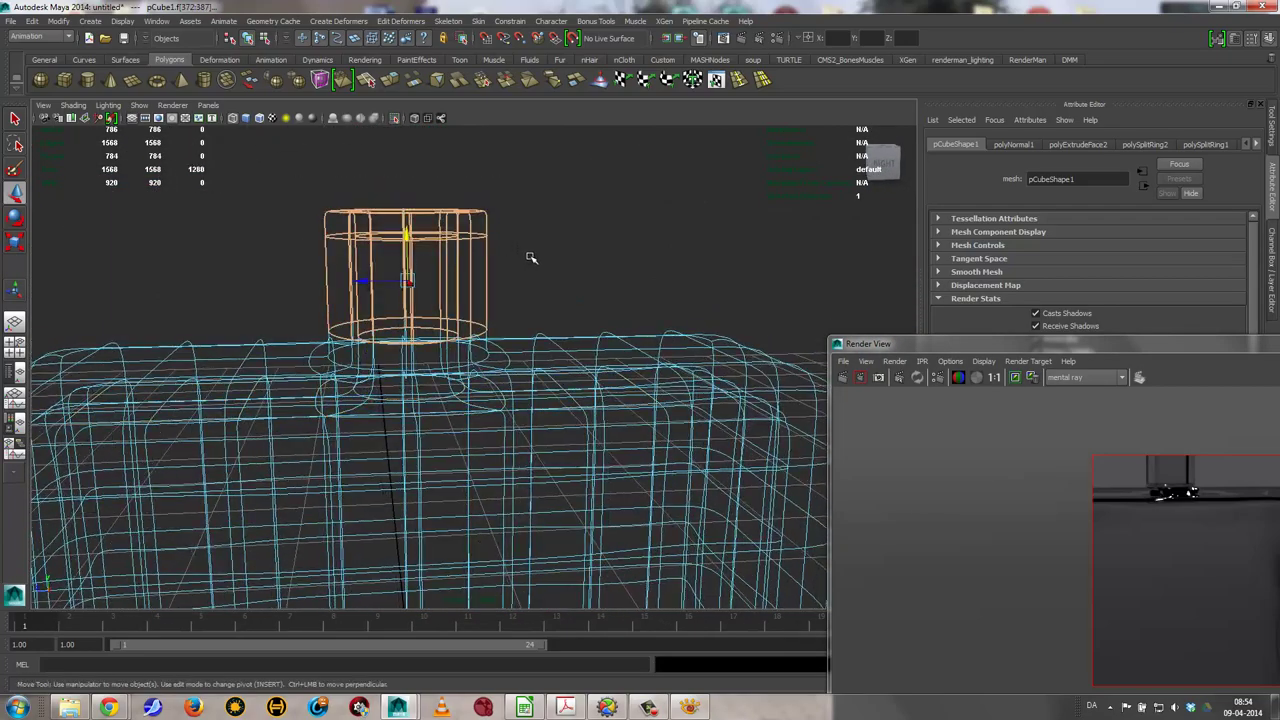
{"action": "key", "text": "ctrl+greater"}
{"action": "key", "text": "ctrl+greater"}
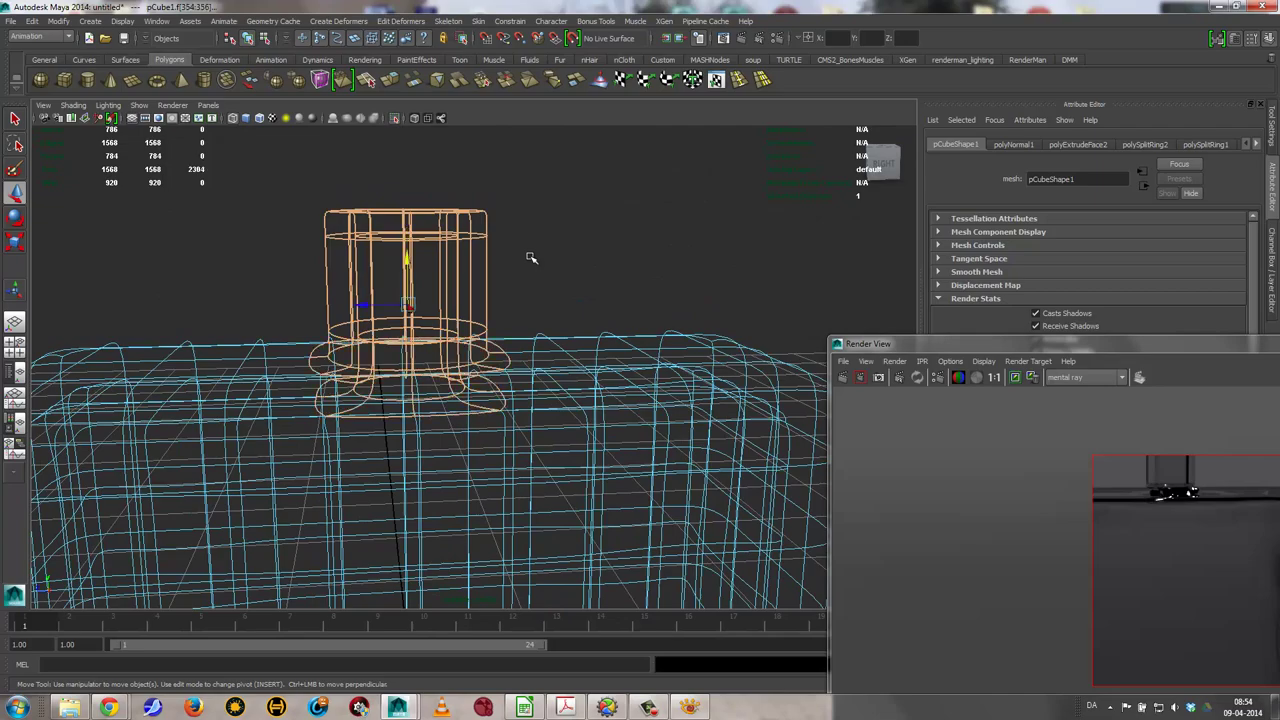
Add a strip of faces across the bottle's bottom to the selection
{"action": "mouse_move", "coordinate": [529, 263]}
{"action": "left_mouse_down", "text": "alt"}
{"action": "mouse_move", "coordinate": [494, 283]}
{"action": "mouse_move", "coordinate": [400, 285]}
{"action": "mouse_move", "coordinate": [563, 323]}
{"action": "mouse_move", "coordinate": [429, 434]}
{"action": "mouse_move", "coordinate": [476, 214]}
{"action": "mouse_move", "coordinate": [445, 292]}
{"action": "left_mouse_up", "text": "alt"}
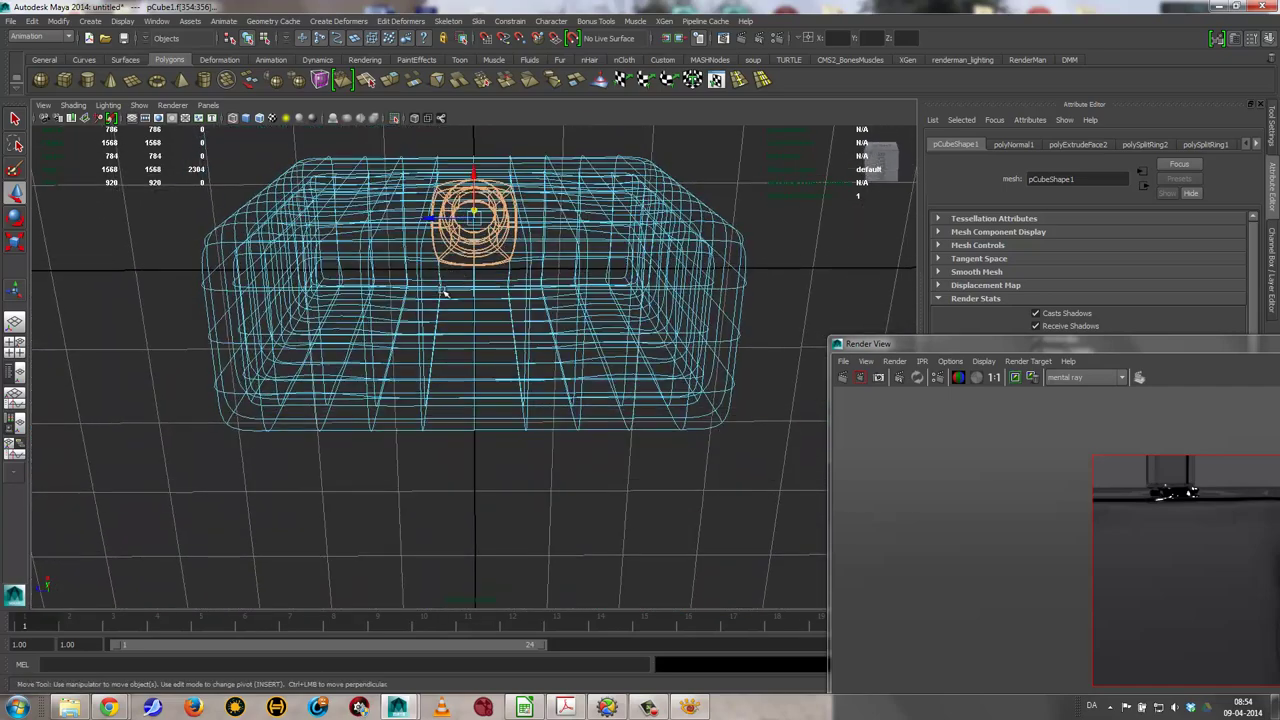
{"action": "left_click", "coordinate": [404, 355], "text": "shift"}
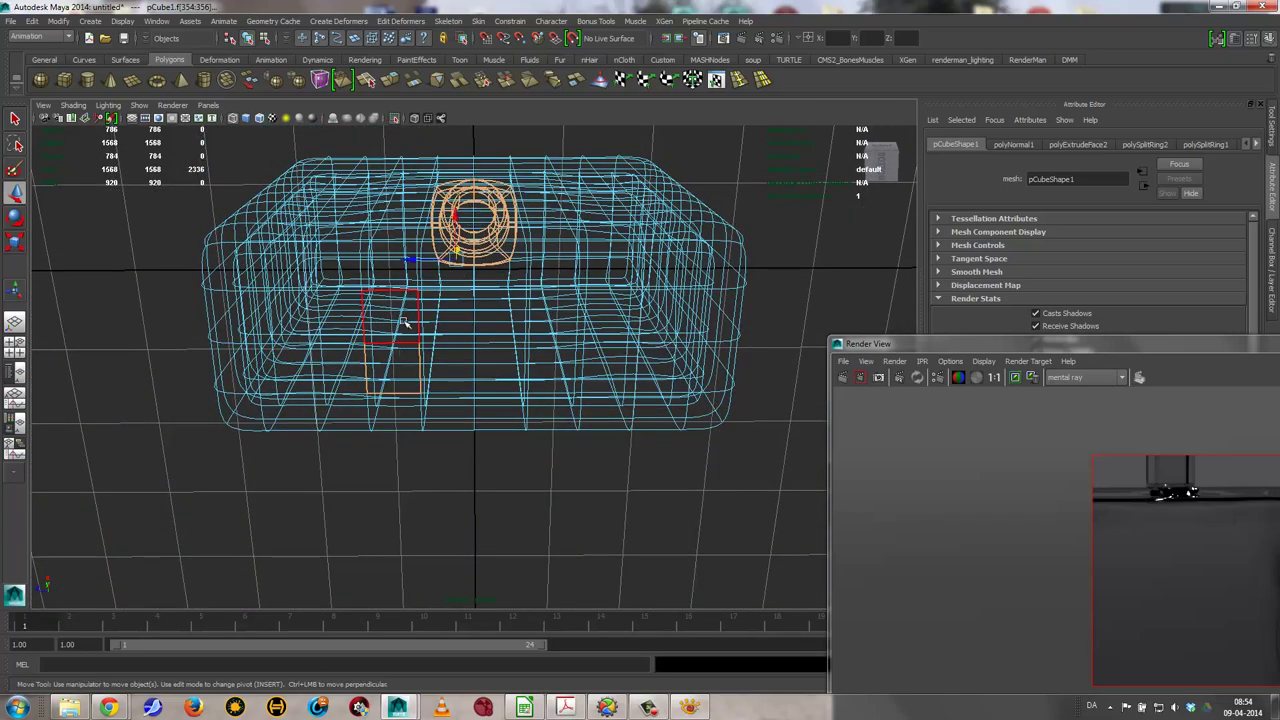
{"action": "left_click", "coordinate": [546, 366], "text": "shift"}
{"action": "left_click", "coordinate": [602, 320], "text": "shift"}
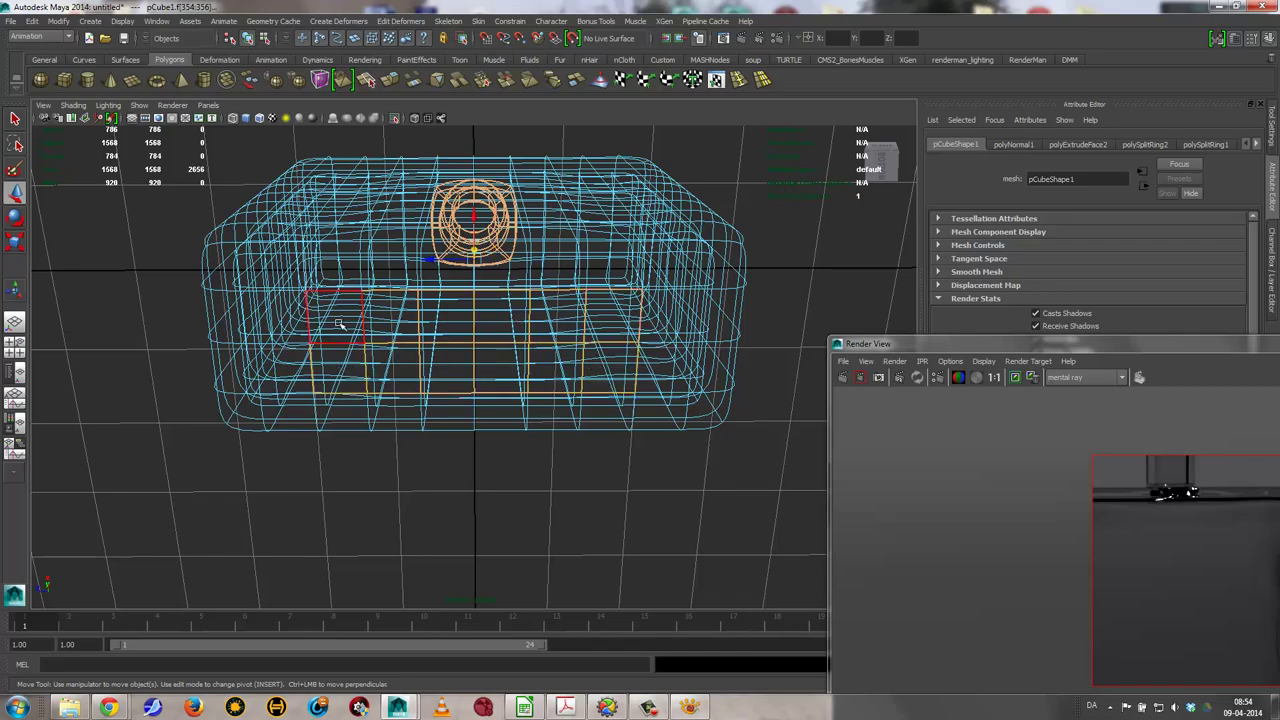
{"action": "left_click_drag", "start_coordinate": [498, 263], "coordinate": [366, 378], "text": "alt"}
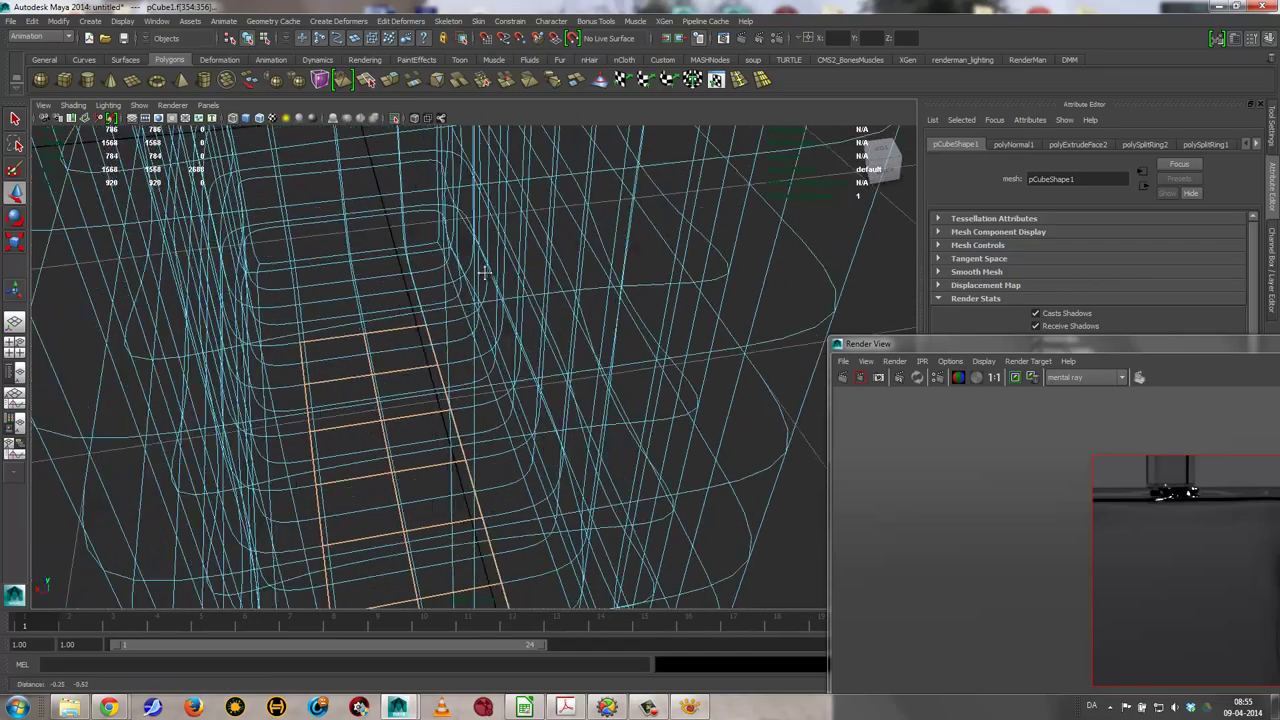
{"action": "right_click_drag", "start_coordinate": [366, 378], "coordinate": [690, 360], "text": "alt"}
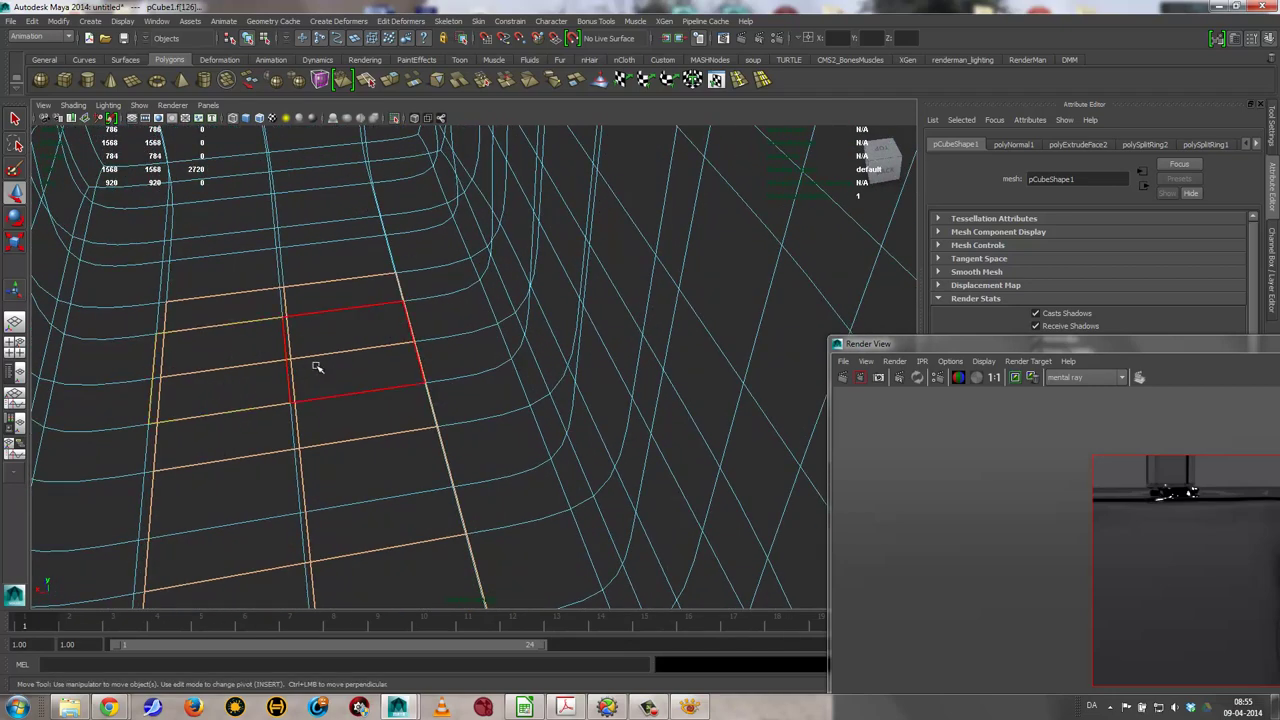
{"action": "left_click", "coordinate": [330, 298], "text": "shift"}
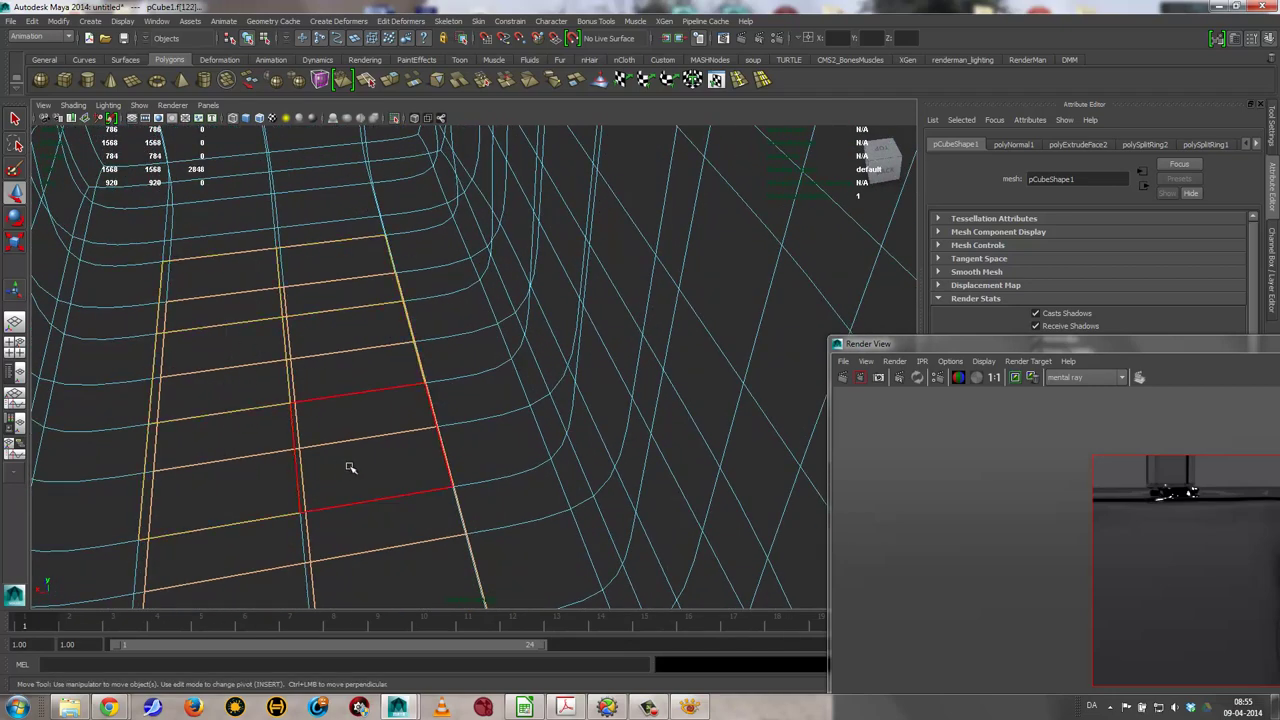
{"action": "left_click", "coordinate": [383, 558], "text": "shift"}
{"action": "left_click_drag", "start_coordinate": [266, 563], "coordinate": [508, 563], "text": "alt"}
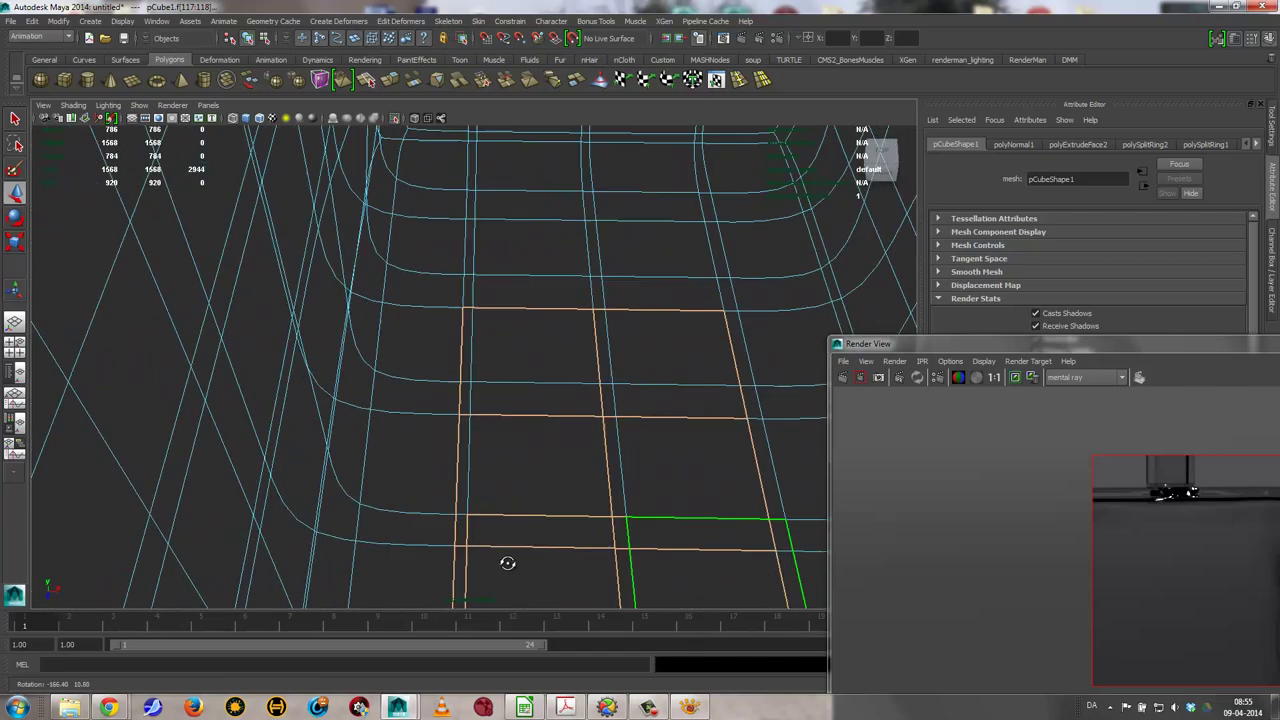
{"action": "left_click", "coordinate": [533, 492], "text": "shift"}
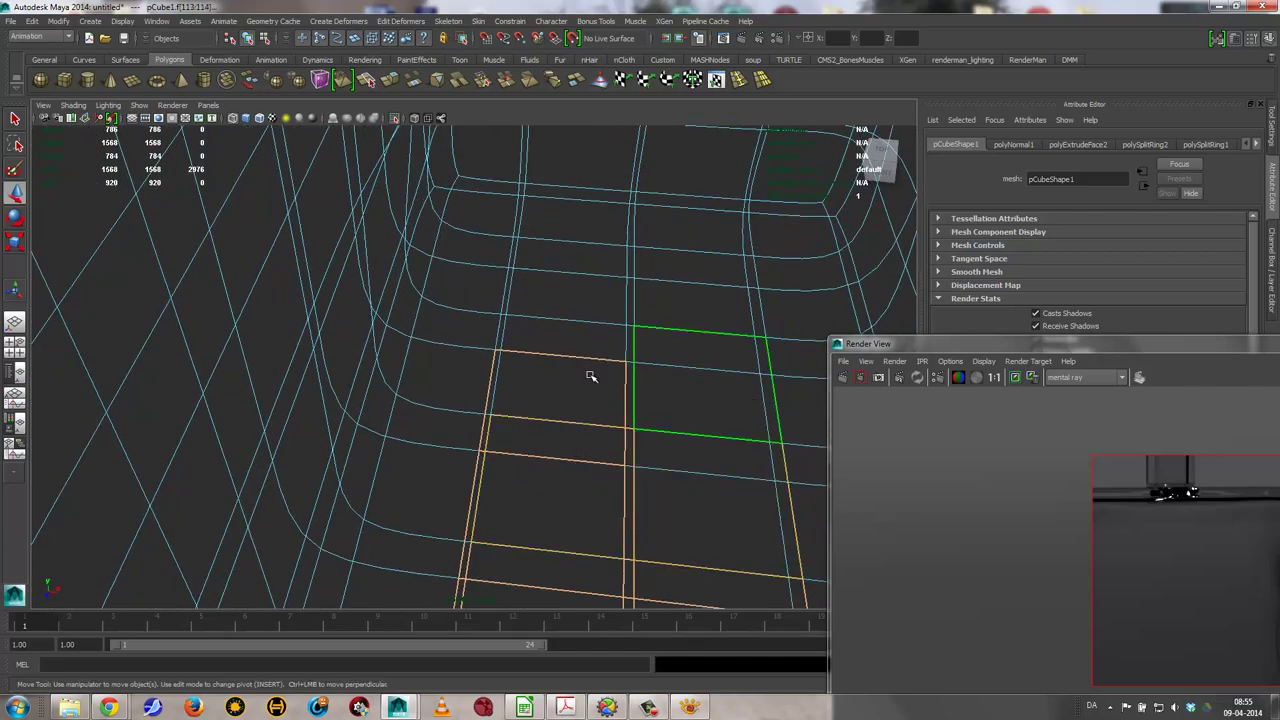
{"action": "mouse_move", "coordinate": [723, 388]}
{"action": "left_mouse_down", "text": "alt"}
{"action": "mouse_move", "coordinate": [557, 383]}
{"action": "mouse_move", "coordinate": [363, 343]}
{"action": "mouse_move", "coordinate": [346, 508]}
{"action": "mouse_move", "coordinate": [476, 316]}
{"action": "mouse_move", "coordinate": [552, 314]}
{"action": "mouse_move", "coordinate": [480, 410]}
{"action": "mouse_move", "coordinate": [449, 377]}
{"action": "mouse_move", "coordinate": [448, 398]}
{"action": "mouse_move", "coordinate": [574, 457]}
{"action": "mouse_move", "coordinate": [500, 429]}
{"action": "mouse_move", "coordinate": [480, 460]}
{"action": "mouse_move", "coordinate": [407, 483]}
{"action": "left_mouse_up", "text": "alt"}
{"action": "mouse_move", "coordinate": [306, 492]}
{"action": "left_mouse_down", "text": "alt"}
{"action": "mouse_move", "coordinate": [449, 511]}
{"action": "mouse_move", "coordinate": [306, 549]}
{"action": "mouse_move", "coordinate": [306, 491]}
{"action": "mouse_move", "coordinate": [546, 356]}
{"action": "left_mouse_up", "text": "alt"}
Switch to edge mode and select a run of edges down the bottle's bottom
{"action": "right_click", "coordinate": [385, 389]}
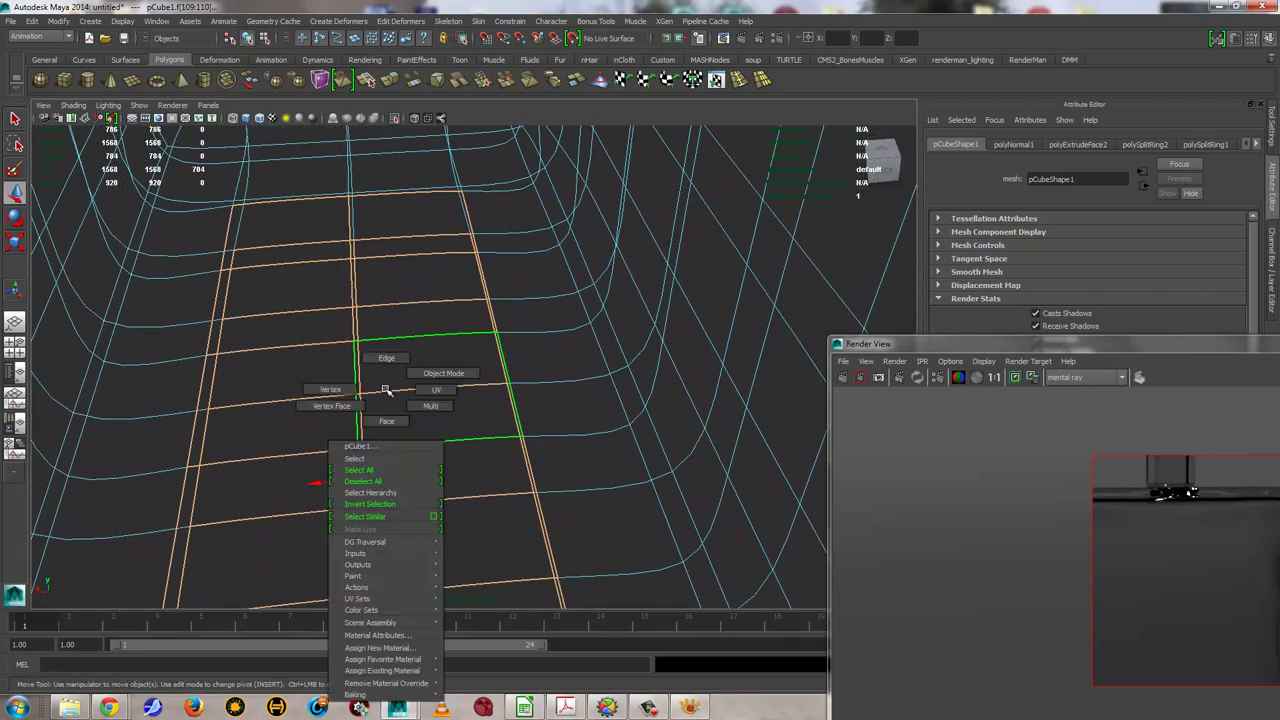
{"action": "left_click", "coordinate": [393, 360]}
{"action": "left_click", "coordinate": [357, 286]}
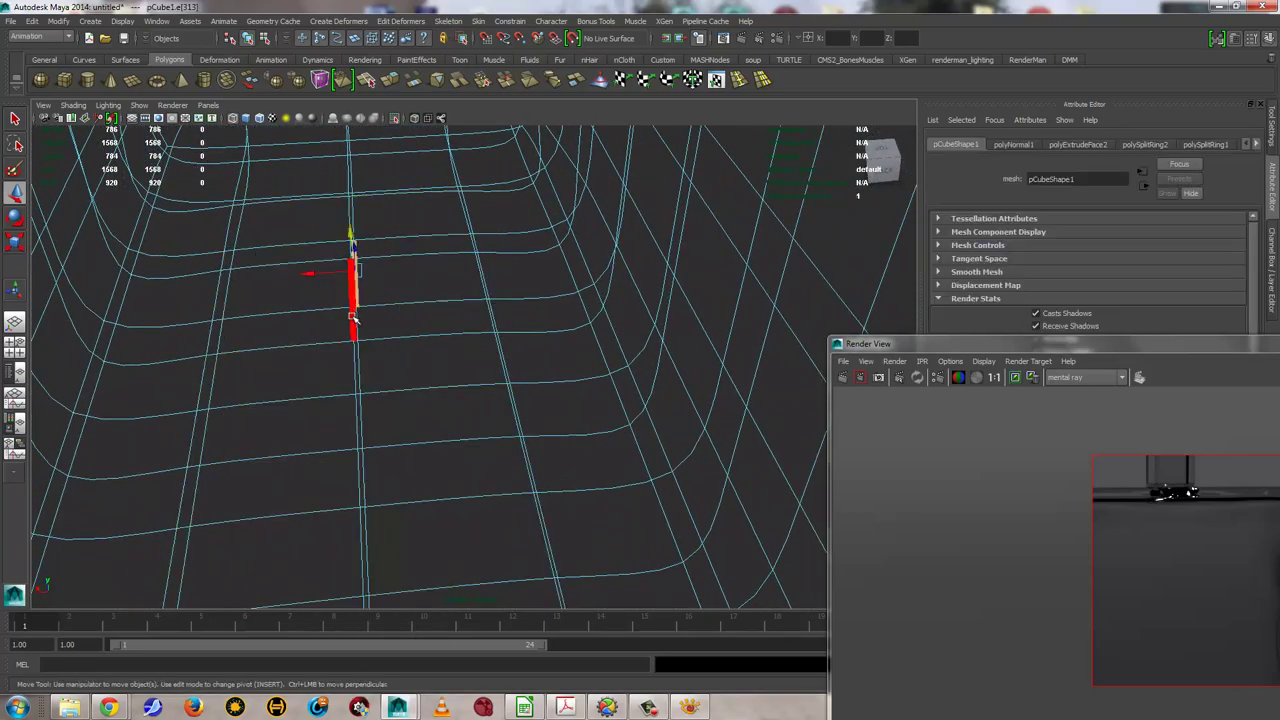
{"action": "left_click_drag", "start_coordinate": [400, 443], "coordinate": [365, 411], "text": "alt"}
{"action": "left_click", "coordinate": [438, 311]}
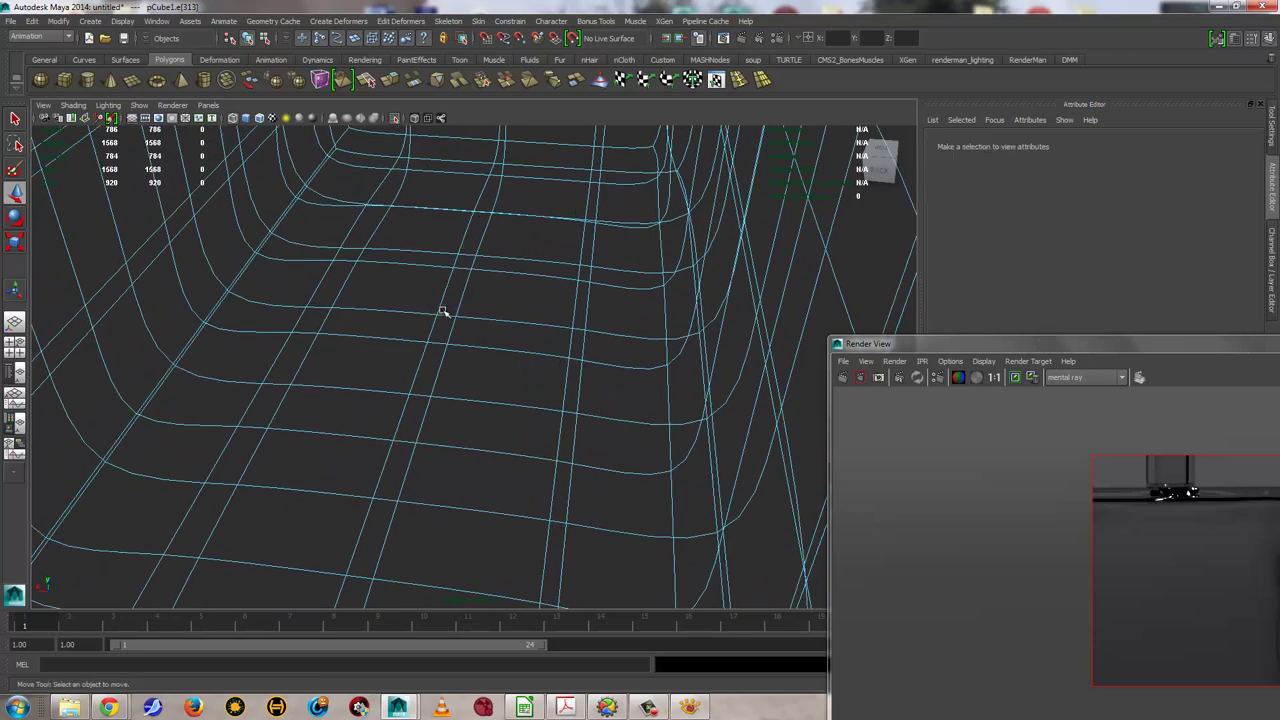
{"action": "left_click", "coordinate": [443, 309]}
{"action": "left_click", "coordinate": [403, 407], "text": "shift"}
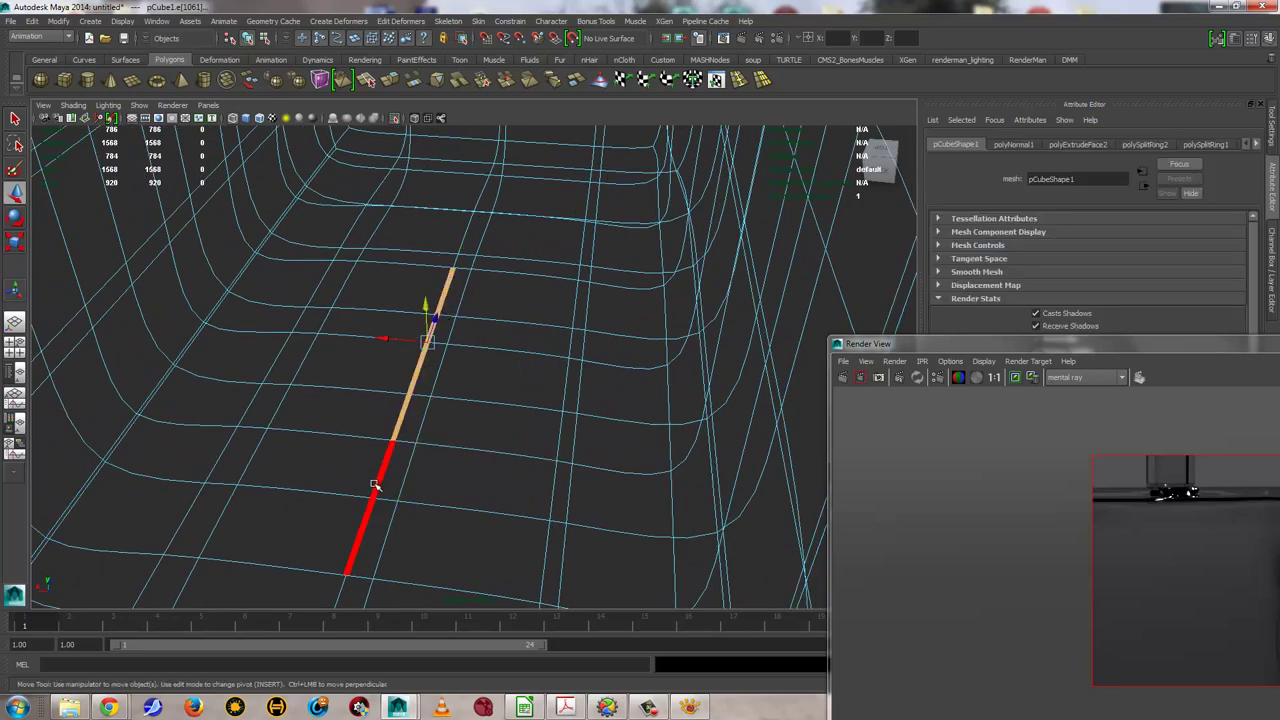
{"action": "left_click", "coordinate": [347, 568], "text": "shift"}
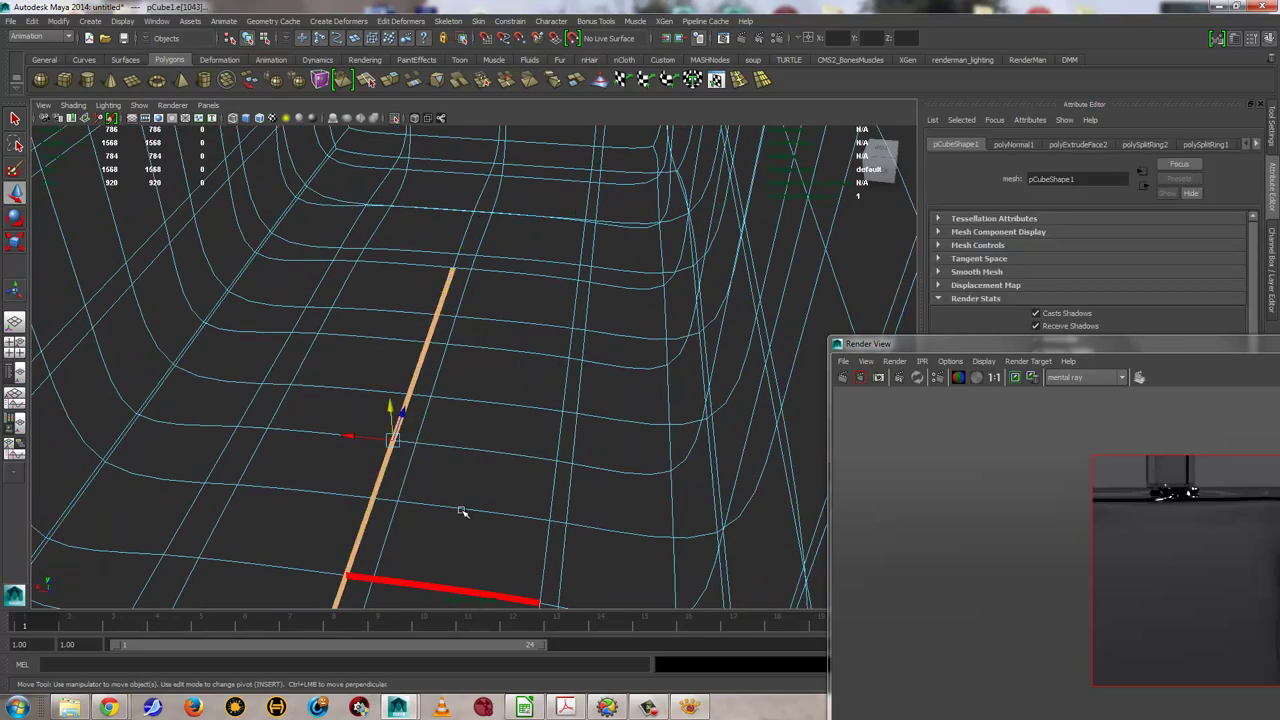
{"action": "left_click_drag", "start_coordinate": [463, 514], "coordinate": [375, 371], "text": "alt"}
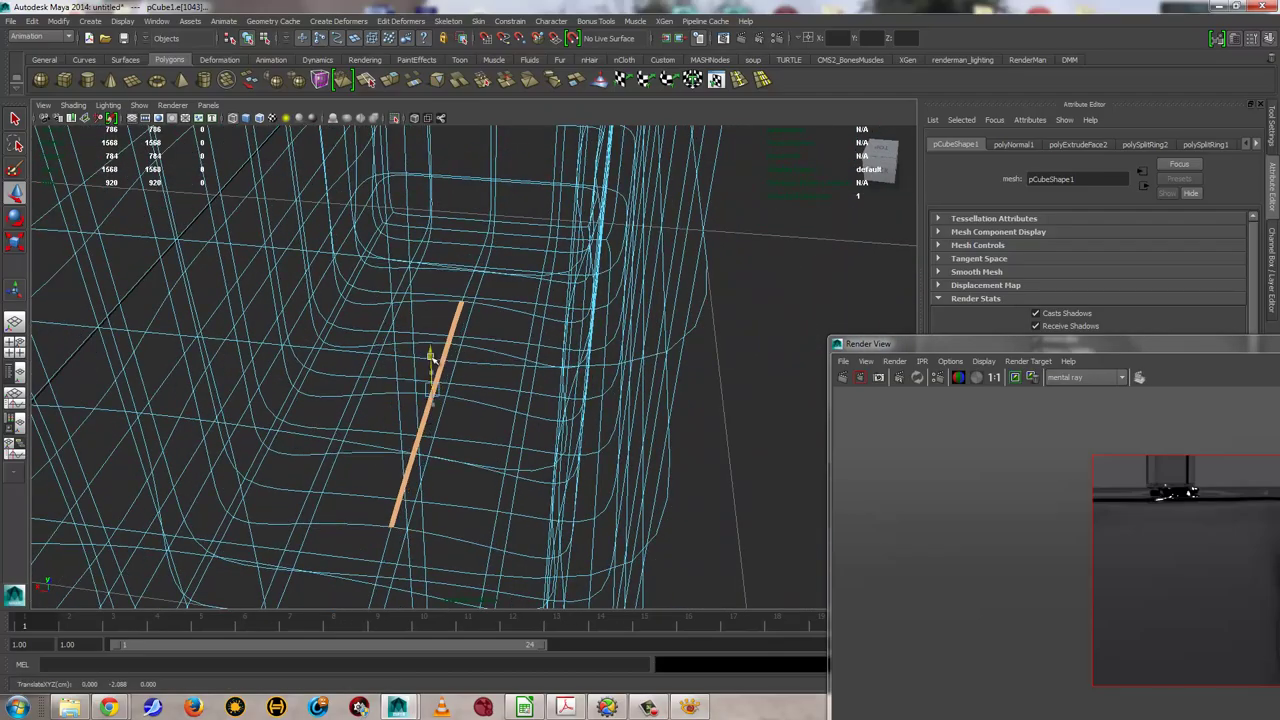
{"action": "mouse_move", "coordinate": [528, 365]}
{"action": "left_mouse_down", "text": "alt"}
{"action": "mouse_move", "coordinate": [346, 366]}
{"action": "mouse_move", "coordinate": [386, 346]}
{"action": "mouse_move", "coordinate": [358, 415]}
{"action": "mouse_move", "coordinate": [286, 394]}
{"action": "mouse_move", "coordinate": [391, 423]}
{"action": "left_mouse_up", "text": "alt"}
{"action": "right_click_drag", "start_coordinate": [391, 423], "coordinate": [299, 420], "text": "alt"}
{"action": "left_click_drag", "start_coordinate": [299, 420], "coordinate": [400, 395], "text": "alt"}
{"action": "right_click_drag", "start_coordinate": [400, 395], "coordinate": [606, 380], "text": "alt"}
Switch to face mode and select four faces on the bottle's base
{"action": "right_click", "coordinate": [608, 380]}
{"action": "left_click", "coordinate": [608, 408]}
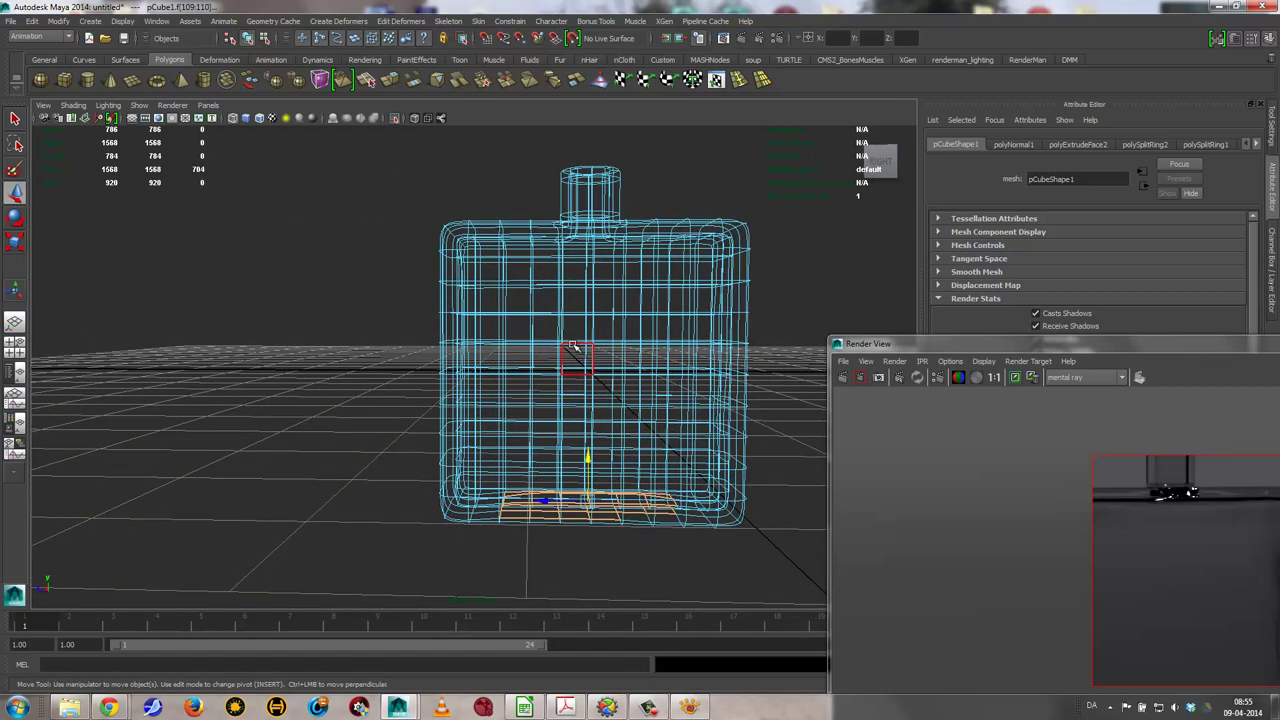
{"action": "left_click", "coordinate": [578, 378]}
{"action": "left_click", "coordinate": [610, 391], "text": "shift"}
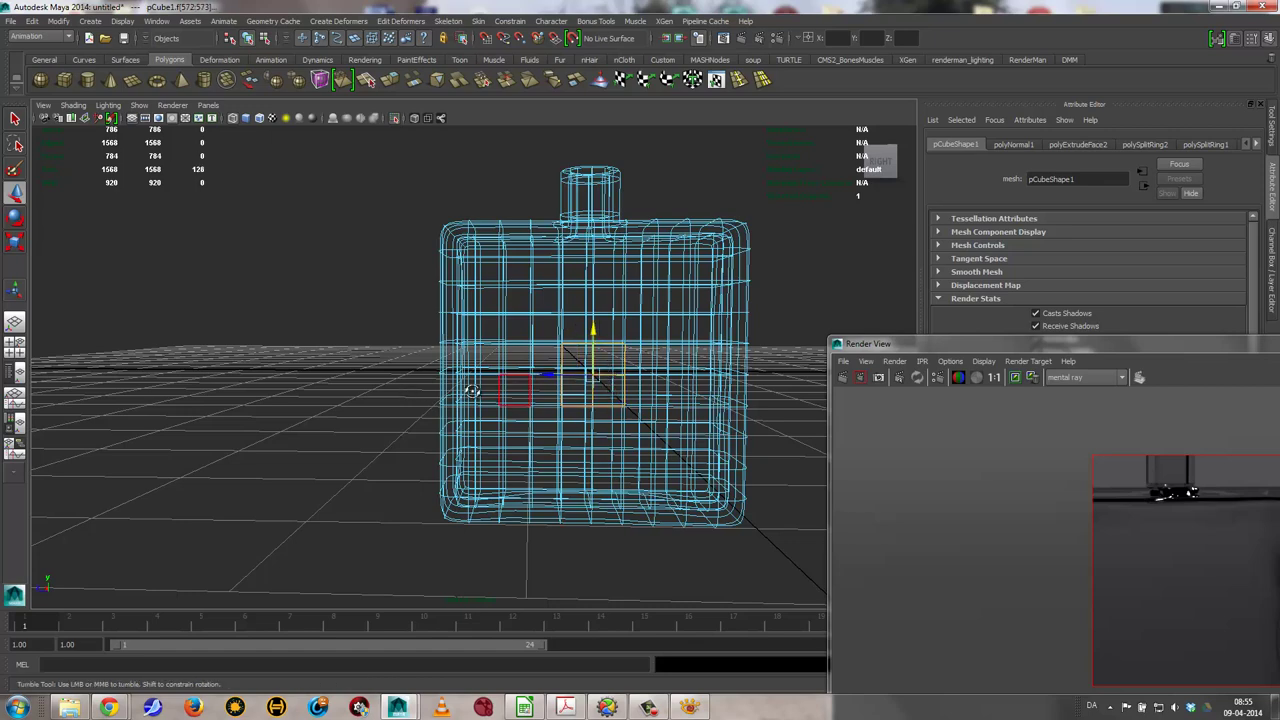
{"action": "left_click_drag", "start_coordinate": [551, 389], "coordinate": [608, 374], "text": "alt"}
{"action": "left_click", "coordinate": [388, 374], "text": "shift"}
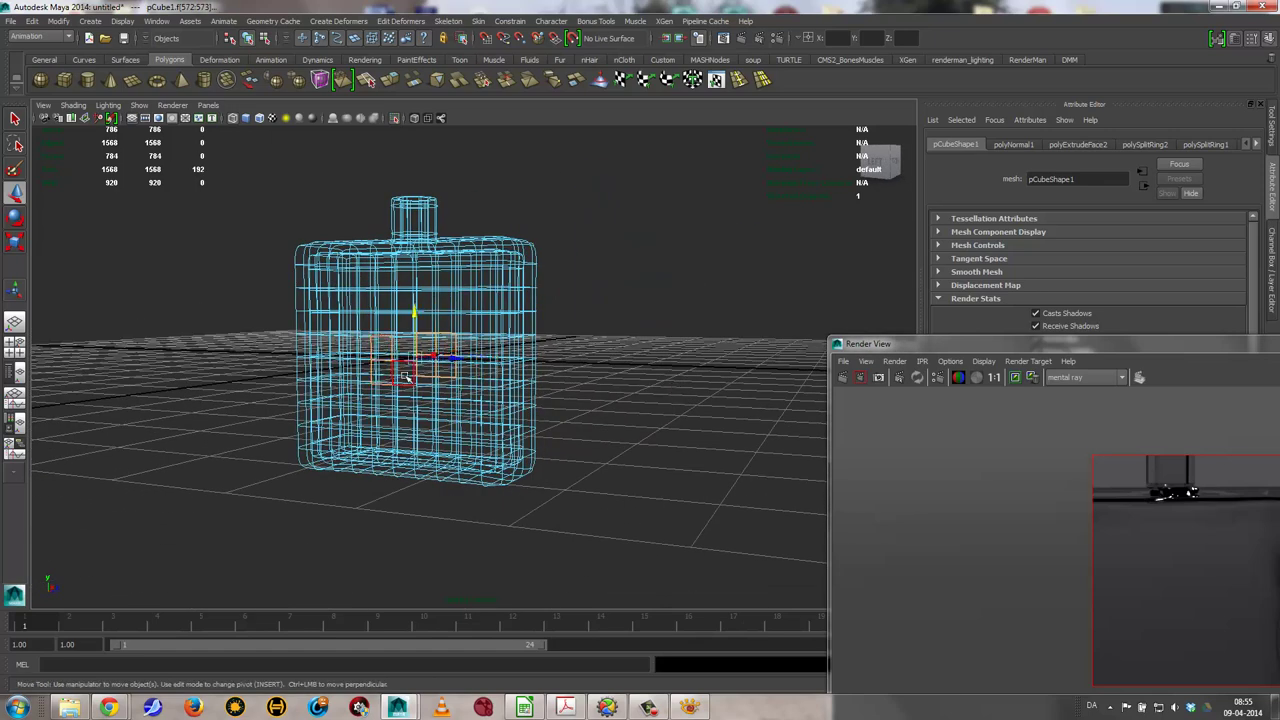
{"action": "left_click", "coordinate": [468, 373], "text": "shift"}
Grow the face selection twice, shrink it once, then leave component mode deselected
{"action": "key", "text": "shift+period"}
{"action": "key", "text": "shift+period"}
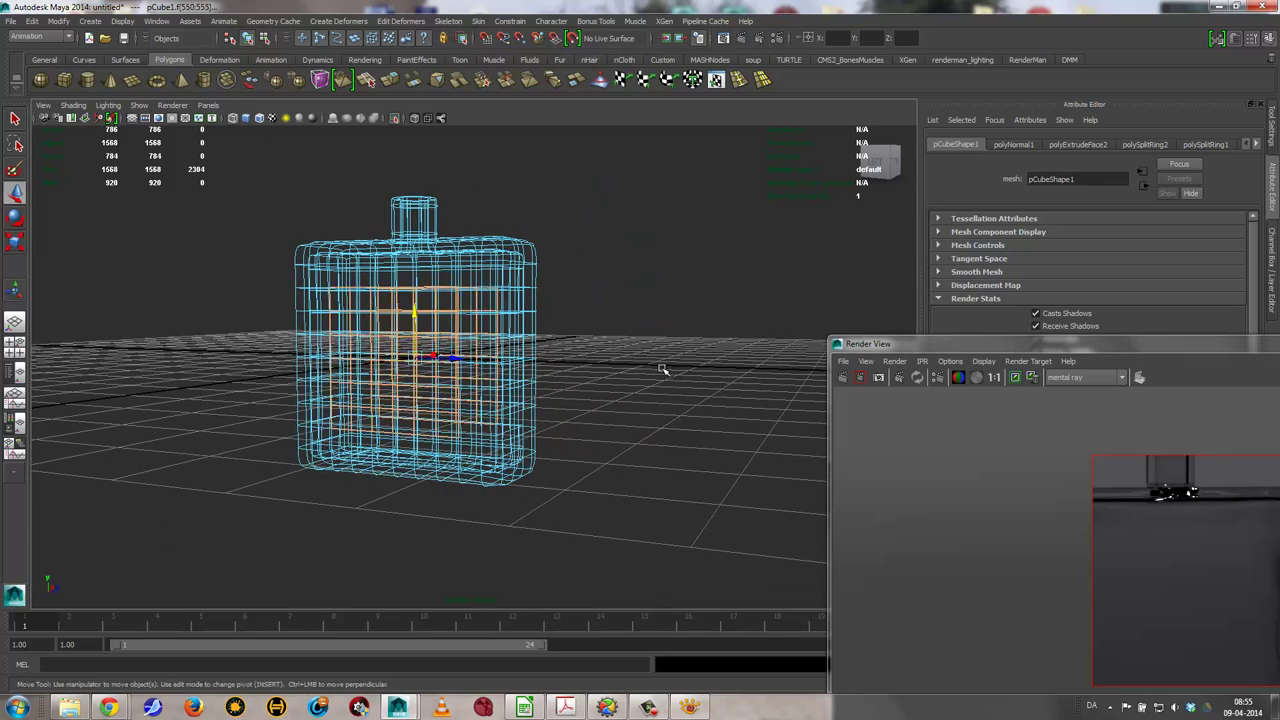
{"action": "key", "text": "shift+period"}
{"action": "mouse_move", "coordinate": [646, 380]}
{"action": "left_mouse_down", "text": "alt"}
{"action": "mouse_move", "coordinate": [500, 386]}
{"action": "mouse_move", "coordinate": [449, 371]}
{"action": "mouse_move", "coordinate": [383, 388]}
{"action": "left_mouse_up", "text": "alt"}
{"action": "key", "text": "shift+comma"}
{"action": "mouse_move", "coordinate": [550, 400]}
{"action": "left_mouse_down", "text": "alt"}
{"action": "mouse_move", "coordinate": [657, 429]}
{"action": "mouse_move", "coordinate": [714, 471]}
{"action": "mouse_move", "coordinate": [670, 398]}
{"action": "mouse_move", "coordinate": [614, 350]}
{"action": "left_mouse_up", "text": "alt"}
{"action": "key", "text": "r"}
{"action": "right_click_drag", "start_coordinate": [614, 350], "coordinate": [614, 306]}
Isolate the viewport to show only the selected objects via Isolate Select > View Selected
{"action": "scroll", "coordinate": [600, 320], "scroll_direction": "down", "scroll_amount": 3}
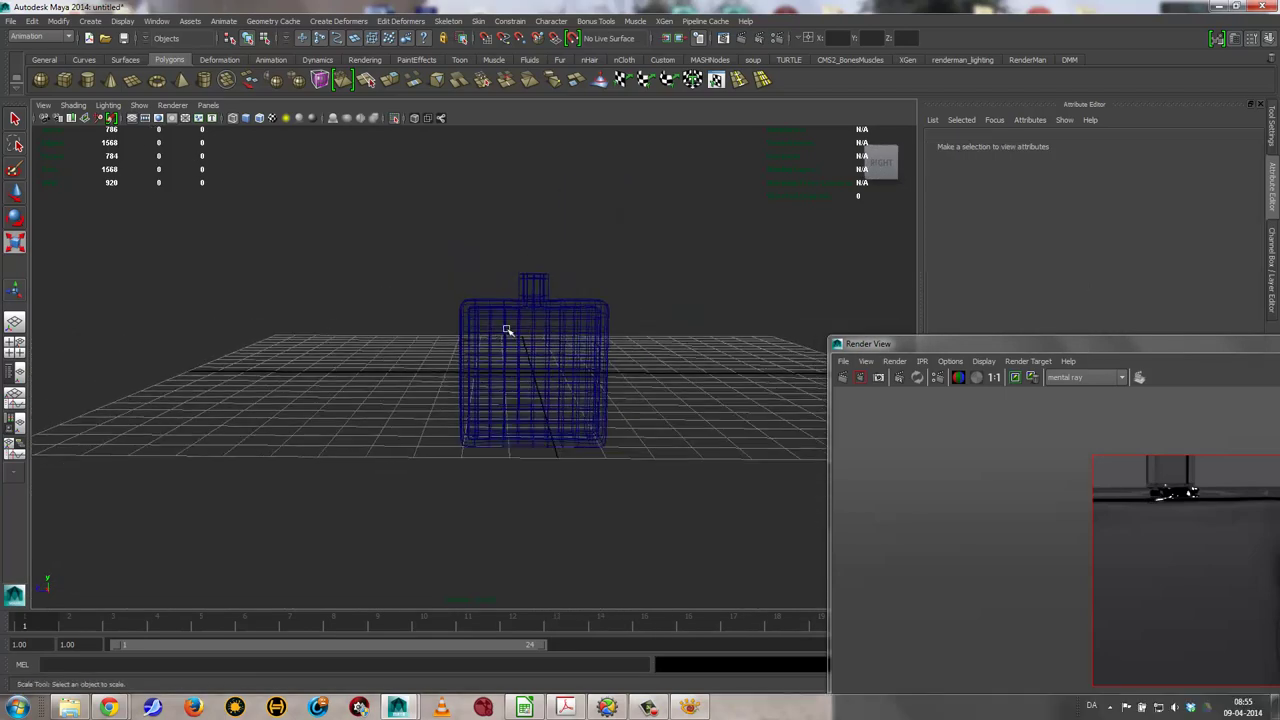
{"action": "mouse_move", "coordinate": [507, 330]}
{"action": "left_mouse_down", "text": "alt"}
{"action": "mouse_move", "coordinate": [423, 366]}
{"action": "mouse_move", "coordinate": [257, 343]}
{"action": "mouse_move", "coordinate": [422, 372]}
{"action": "mouse_move", "coordinate": [417, 360]}
{"action": "left_mouse_up", "text": "alt"}
{"action": "left_click", "coordinate": [139, 105]}
{"action": "mouse_move", "coordinate": [165, 124]}
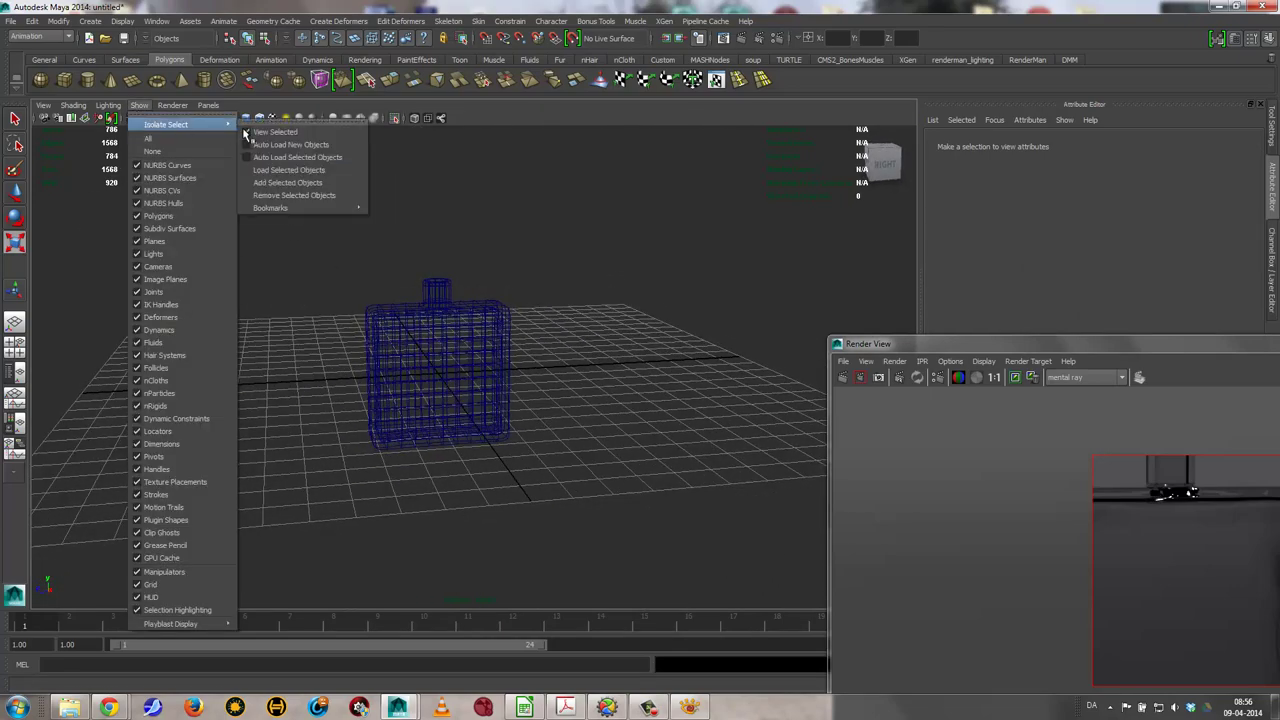
{"action": "left_click", "coordinate": [247, 133]}
Redo the previous mental ray render and scrub through stored renders to compare
{"action": "left_click_drag", "start_coordinate": [960, 344], "coordinate": [676, 158]}
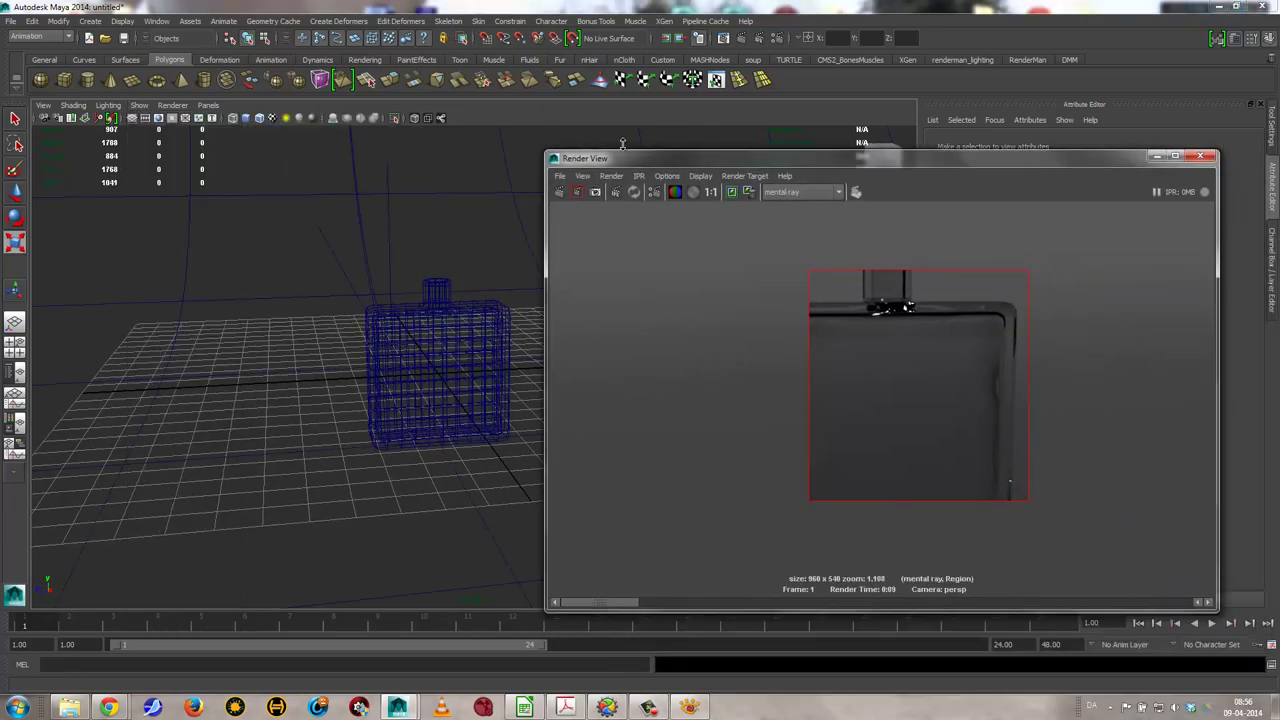
{"action": "left_click", "coordinate": [561, 191]}
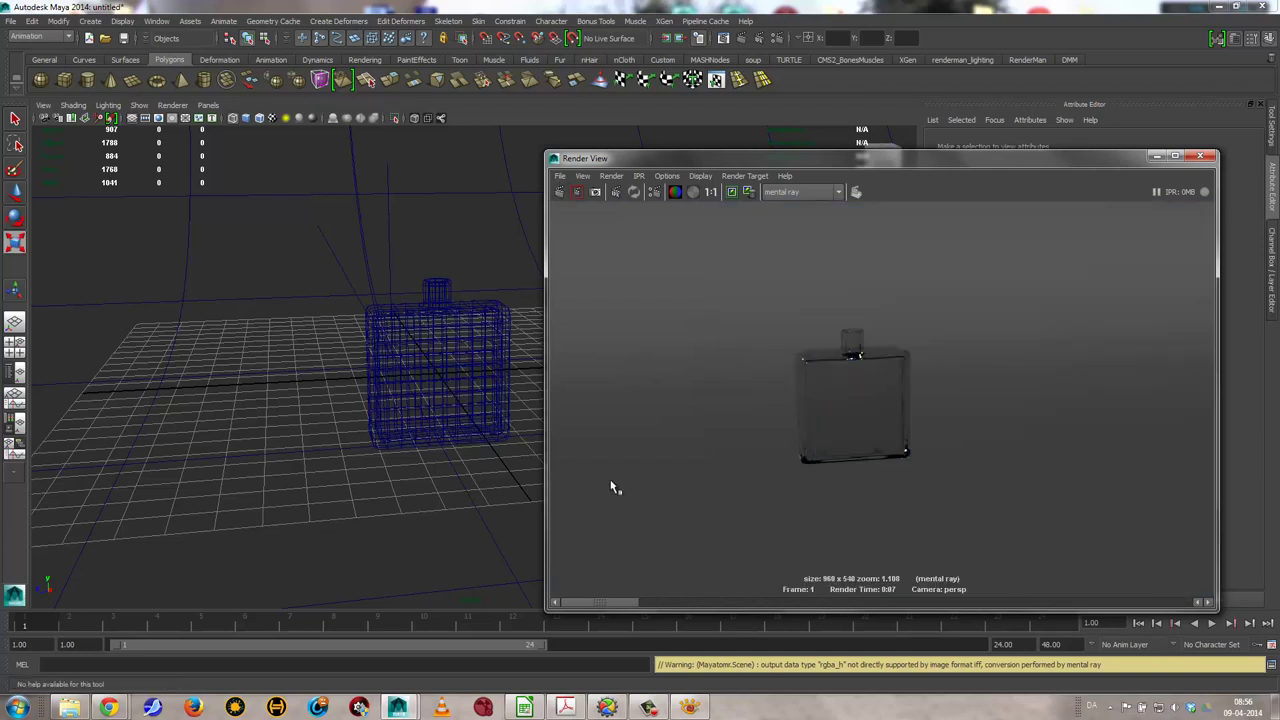
{"action": "left_click", "coordinate": [682, 601]}
{"action": "mouse_move", "coordinate": [676, 607]}
{"action": "left_mouse_down"}
{"action": "mouse_move", "coordinate": [619, 610]}
{"action": "mouse_move", "coordinate": [686, 610]}
{"action": "left_mouse_up"}
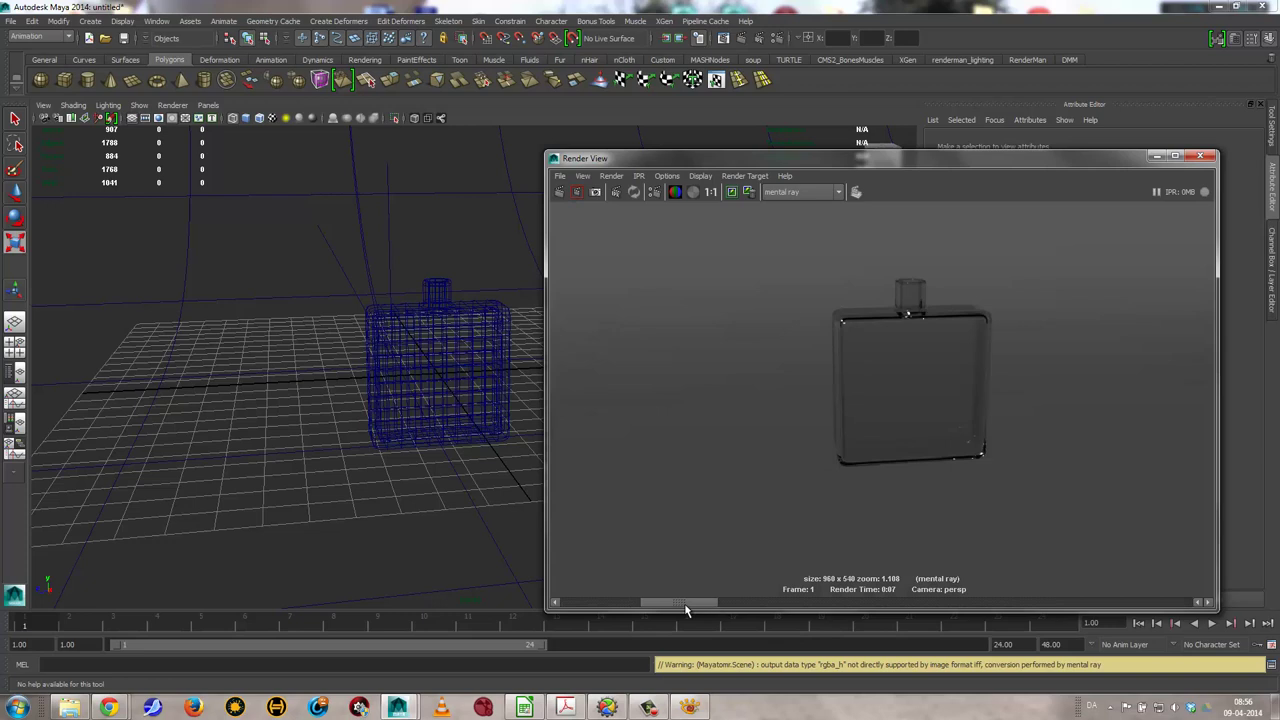
{"action": "left_click_drag", "start_coordinate": [686, 610], "coordinate": [623, 611]}
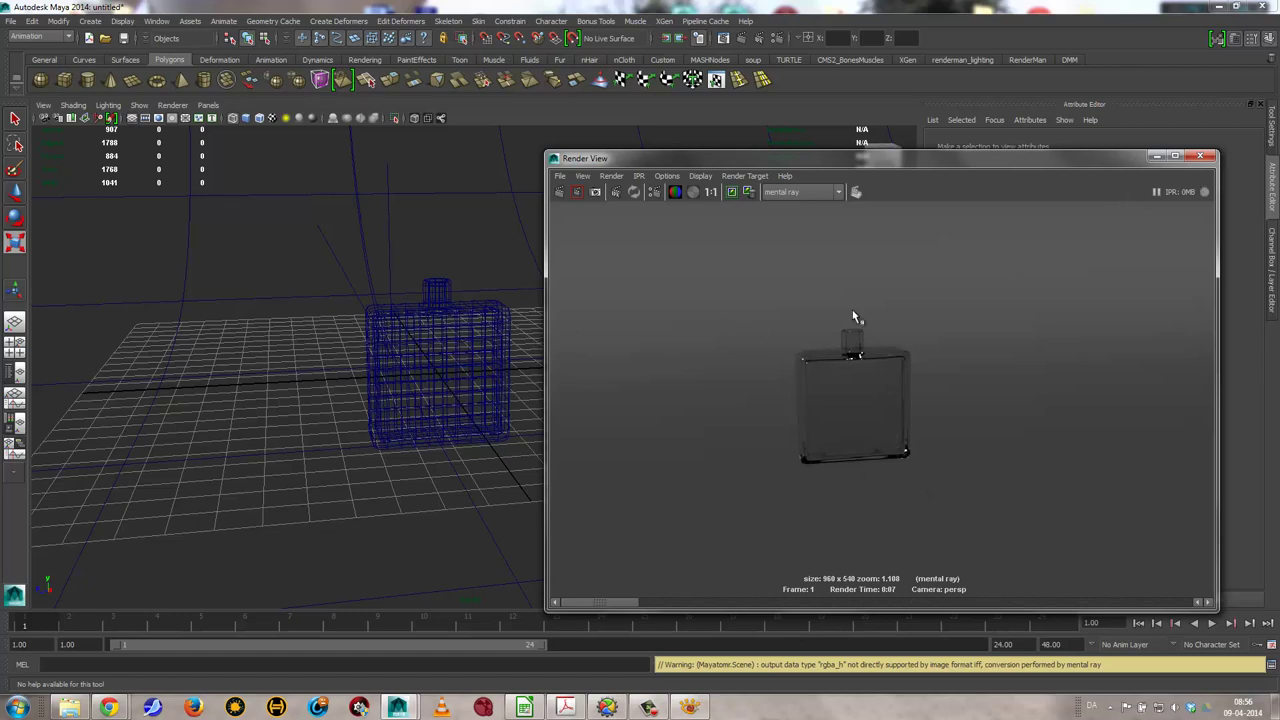
Close the render preview and select the bottle's front faces, growing the selection twice
{"action": "left_click", "coordinate": [1203, 163]}
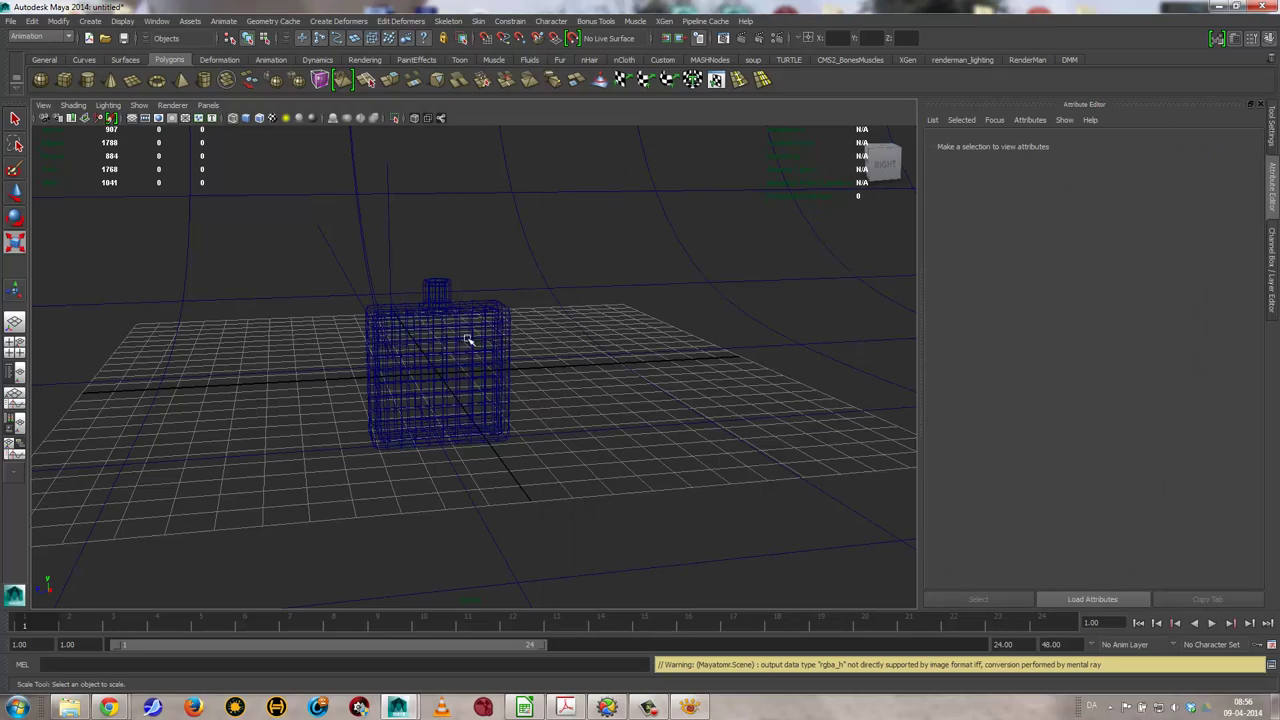
{"action": "mouse_move", "coordinate": [377, 369]}
{"action": "left_mouse_down", "text": "alt"}
{"action": "mouse_move", "coordinate": [686, 466]}
{"action": "mouse_move", "coordinate": [556, 450]}
{"action": "mouse_move", "coordinate": [332, 286]}
{"action": "left_mouse_up", "text": "alt"}
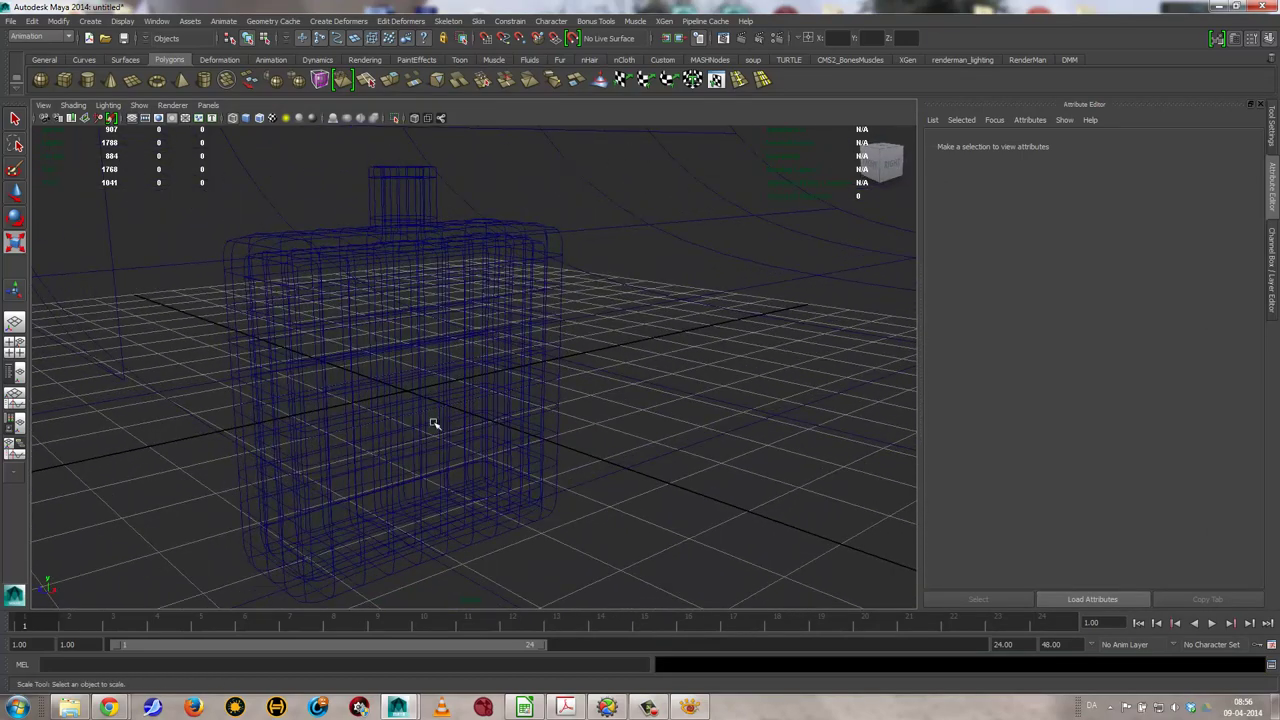
{"action": "mouse_move", "coordinate": [360, 394]}
{"action": "left_mouse_down", "text": "alt"}
{"action": "mouse_move", "coordinate": [343, 429]}
{"action": "mouse_move", "coordinate": [366, 383]}
{"action": "mouse_move", "coordinate": [398, 377]}
{"action": "left_mouse_up", "text": "alt"}
{"action": "right_click_drag", "start_coordinate": [398, 377], "coordinate": [400, 408]}
{"action": "left_click_drag", "start_coordinate": [400, 408], "coordinate": [430, 420]}
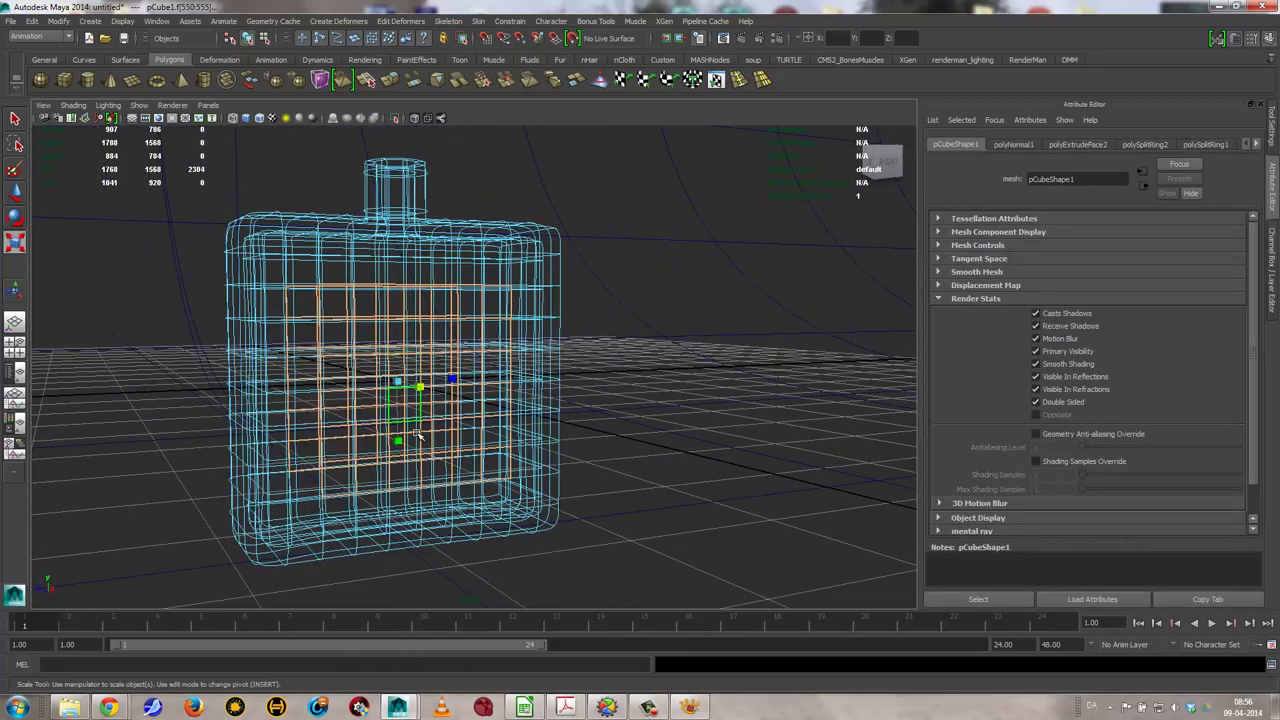
{"action": "left_click_drag", "start_coordinate": [436, 470], "coordinate": [440, 474], "text": "alt"}
{"action": "key", "text": "shift+period"}
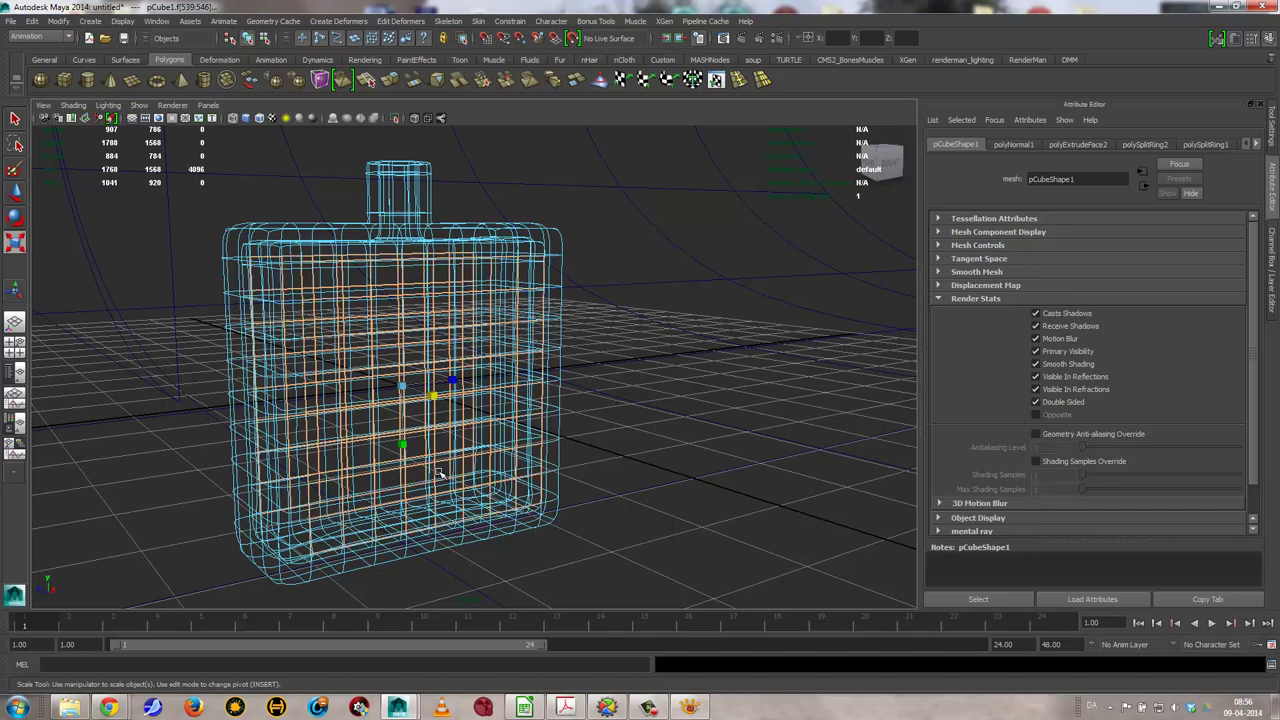
{"action": "key", "text": "shift+period"}
Widen the selected faces slightly along X, then select the whole bottle in object mode
{"action": "left_click_drag", "start_coordinate": [440, 474], "coordinate": [460, 426], "text": "alt"}
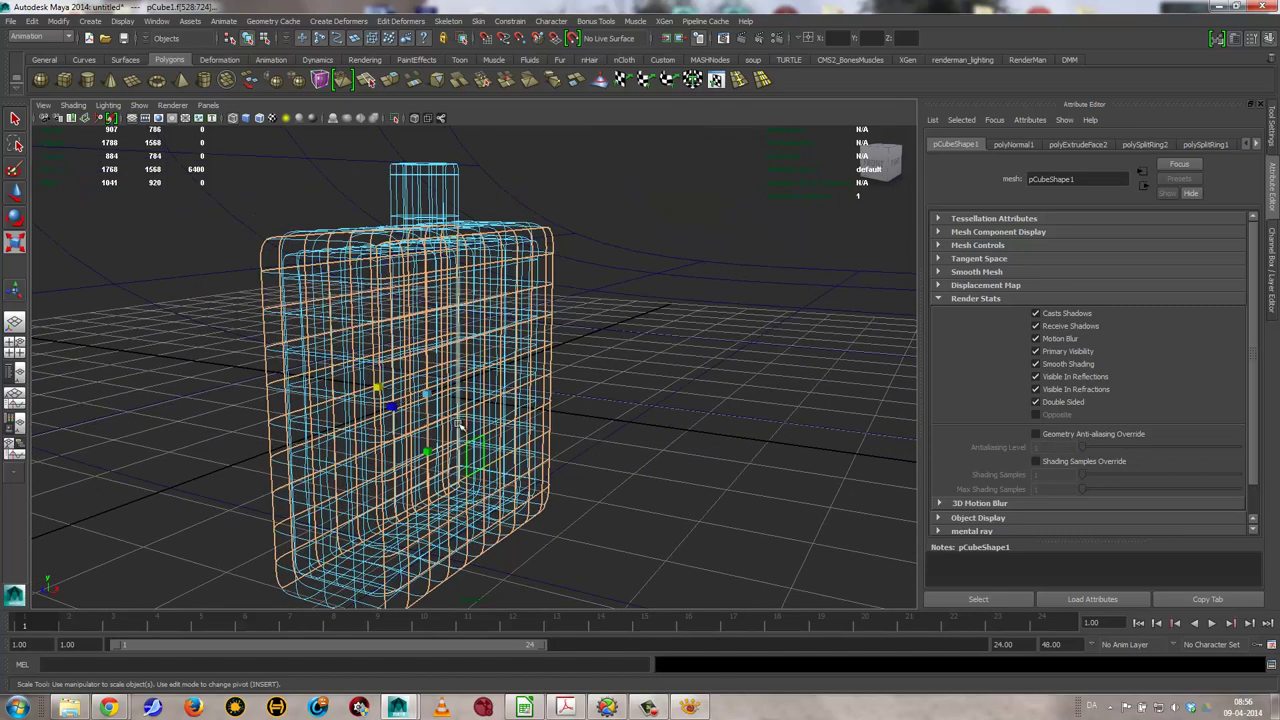
{"action": "left_click_drag", "start_coordinate": [378, 388], "coordinate": [375, 388]}
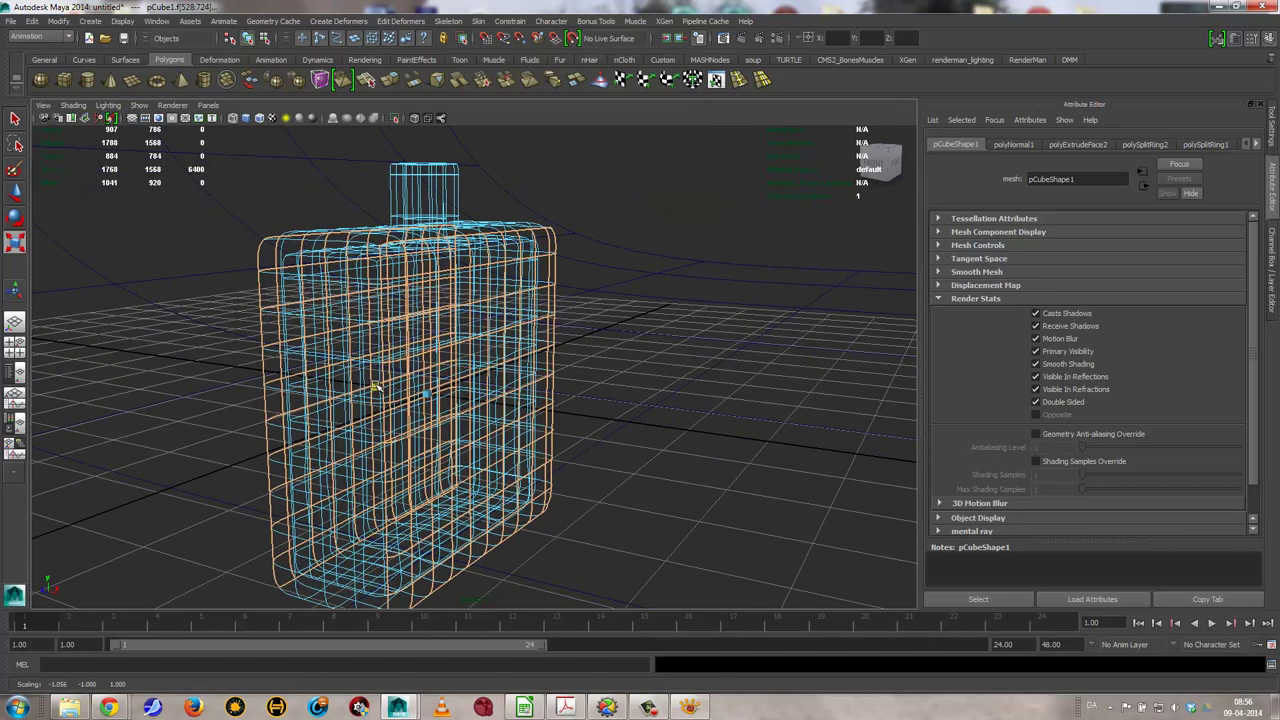
{"action": "right_click_drag", "start_coordinate": [490, 318], "coordinate": [586, 297]}
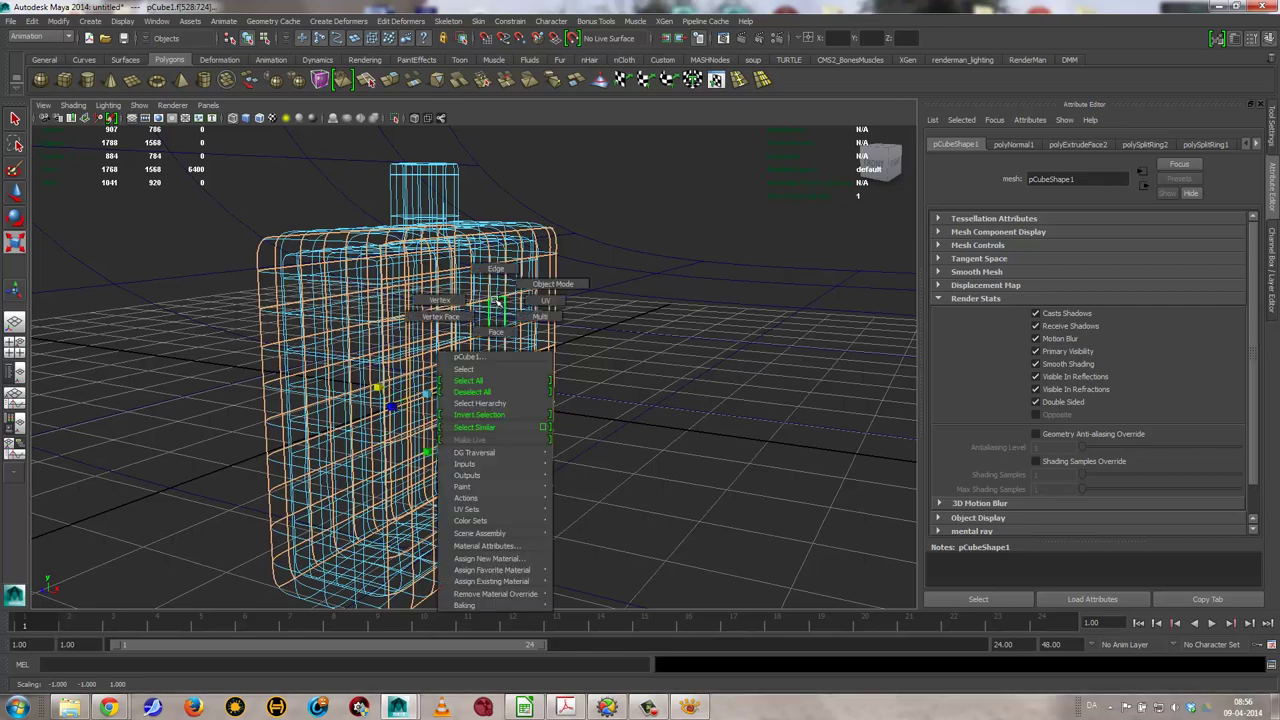
{"action": "left_click", "coordinate": [673, 380]}
{"action": "mouse_move", "coordinate": [673, 380]}
{"action": "left_mouse_down", "text": "alt"}
{"action": "mouse_move", "coordinate": [520, 305]}
{"action": "mouse_move", "coordinate": [709, 423]}
{"action": "mouse_move", "coordinate": [617, 395]}
{"action": "left_mouse_up", "text": "alt"}
{"action": "left_click", "coordinate": [520, 305]}
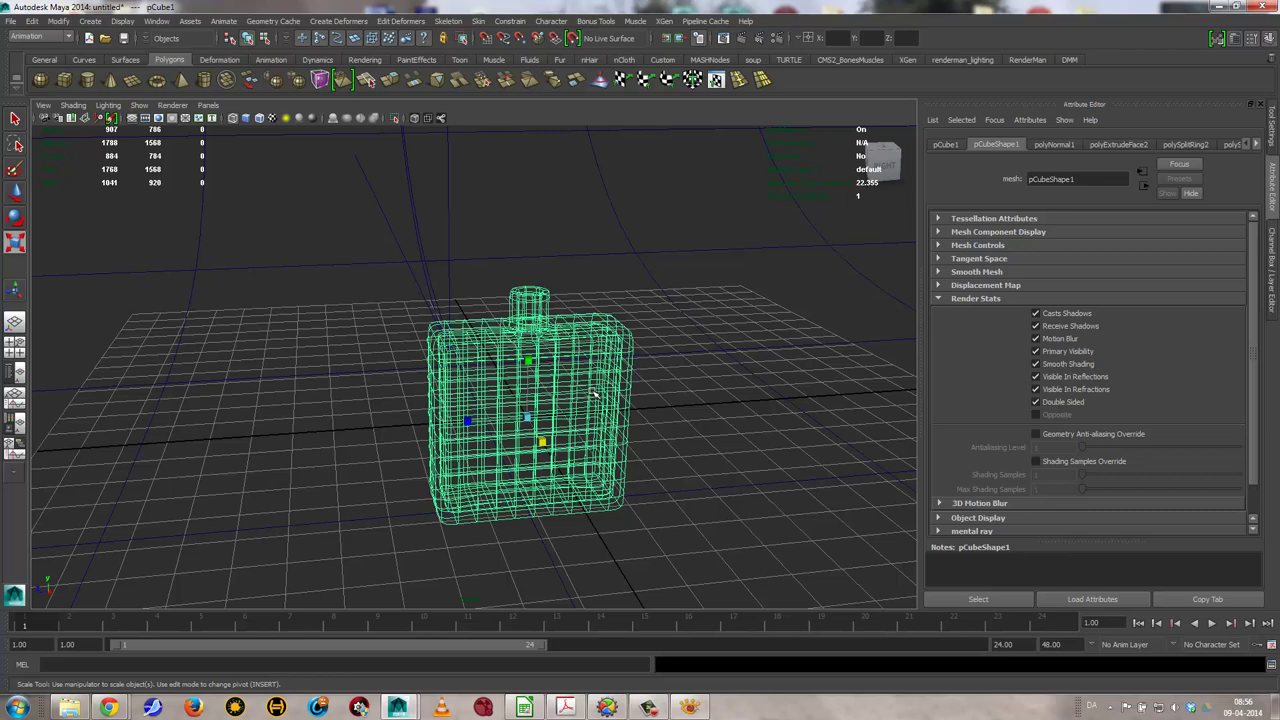
Duplicate the bottle and move the copy to the right of the original
{"action": "key", "text": "ctrl+d"}
{"action": "key", "text": "w"}
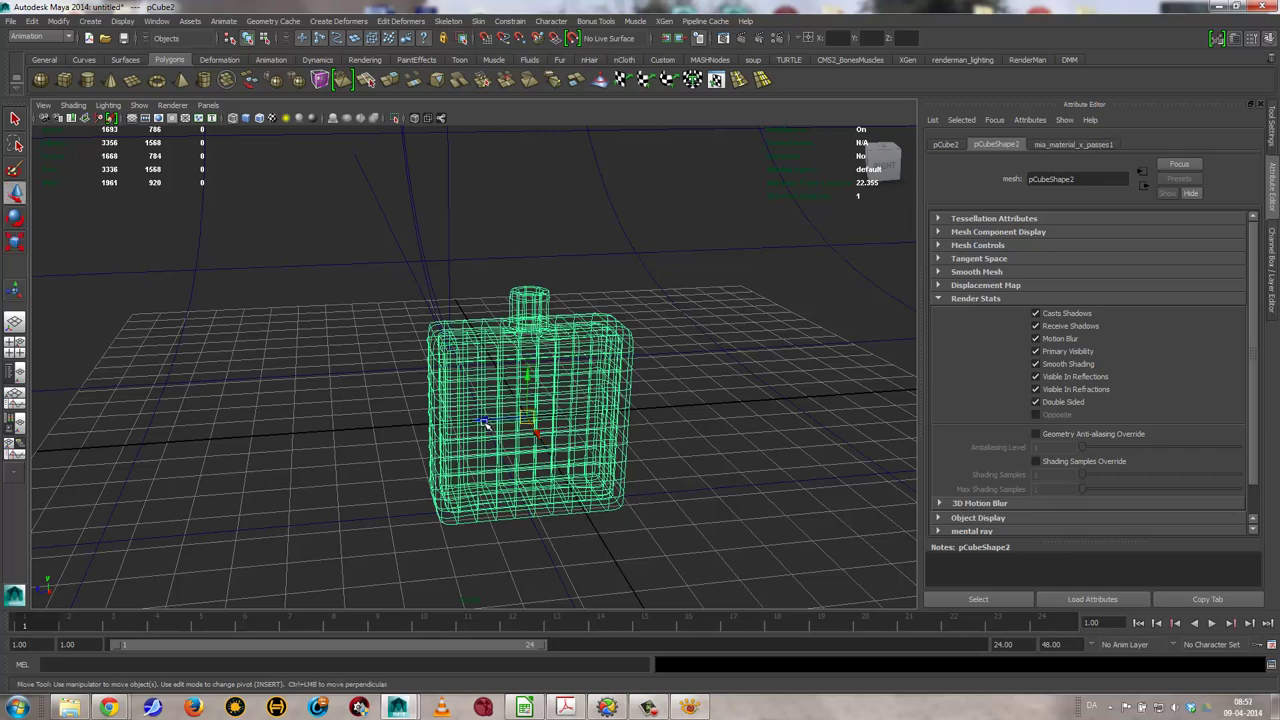
{"action": "left_click_drag", "start_coordinate": [483, 423], "coordinate": [712, 401]}
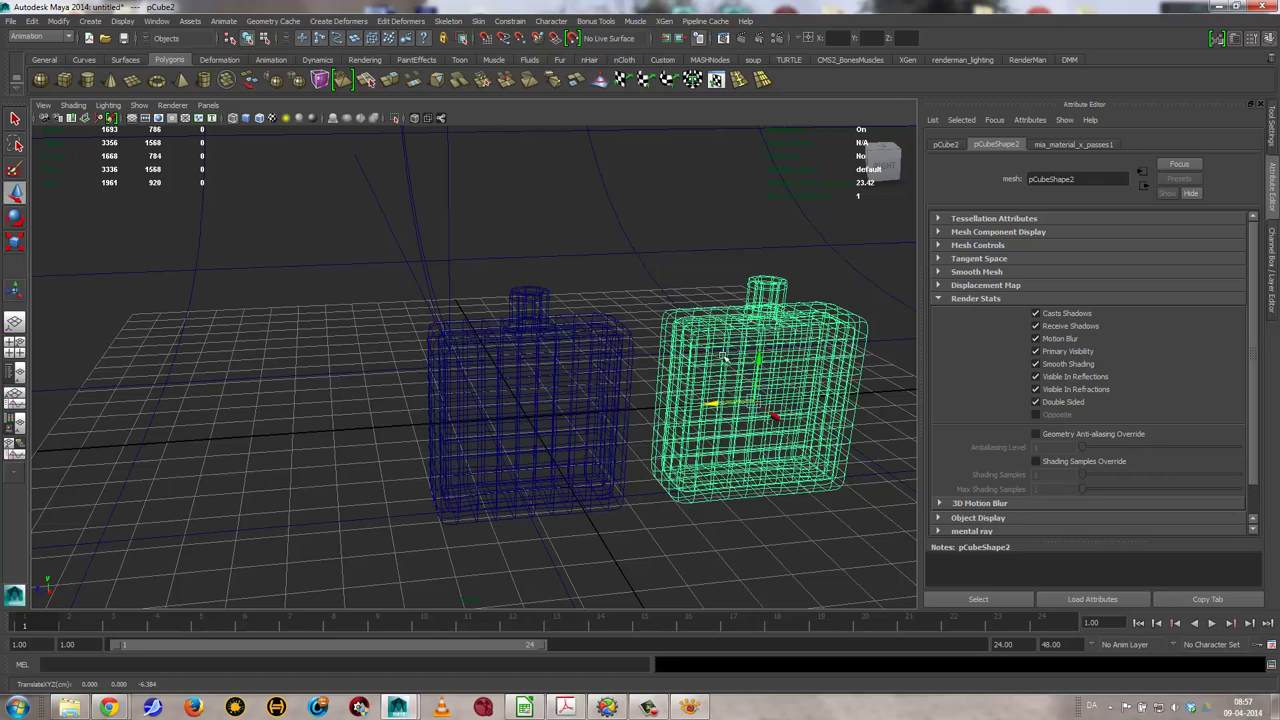
{"action": "mouse_move", "coordinate": [724, 357]}
{"action": "left_mouse_down", "text": "alt"}
{"action": "mouse_move", "coordinate": [621, 381]}
{"action": "mouse_move", "coordinate": [631, 401]}
{"action": "mouse_move", "coordinate": [642, 389]}
{"action": "left_mouse_up", "text": "alt"}
Select faces on the copy's top and front
{"action": "right_click_drag", "start_coordinate": [662, 290], "coordinate": [669, 224]}
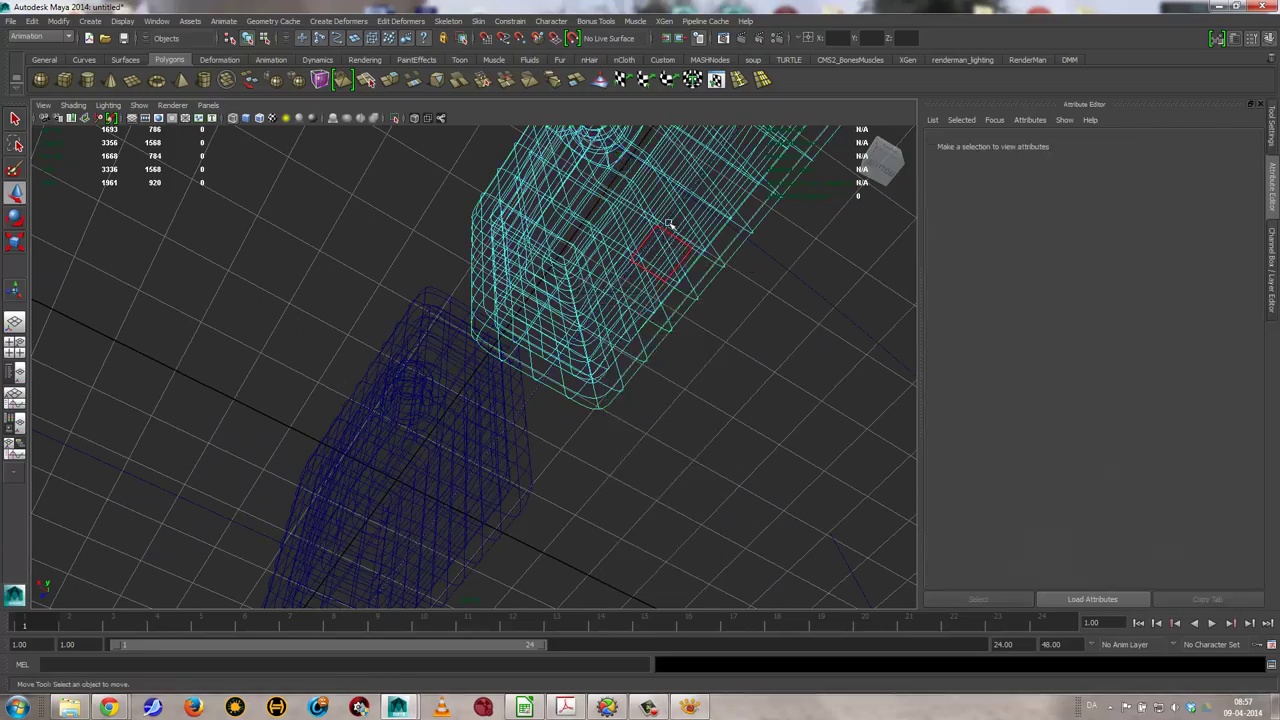
{"action": "left_click", "coordinate": [682, 172]}
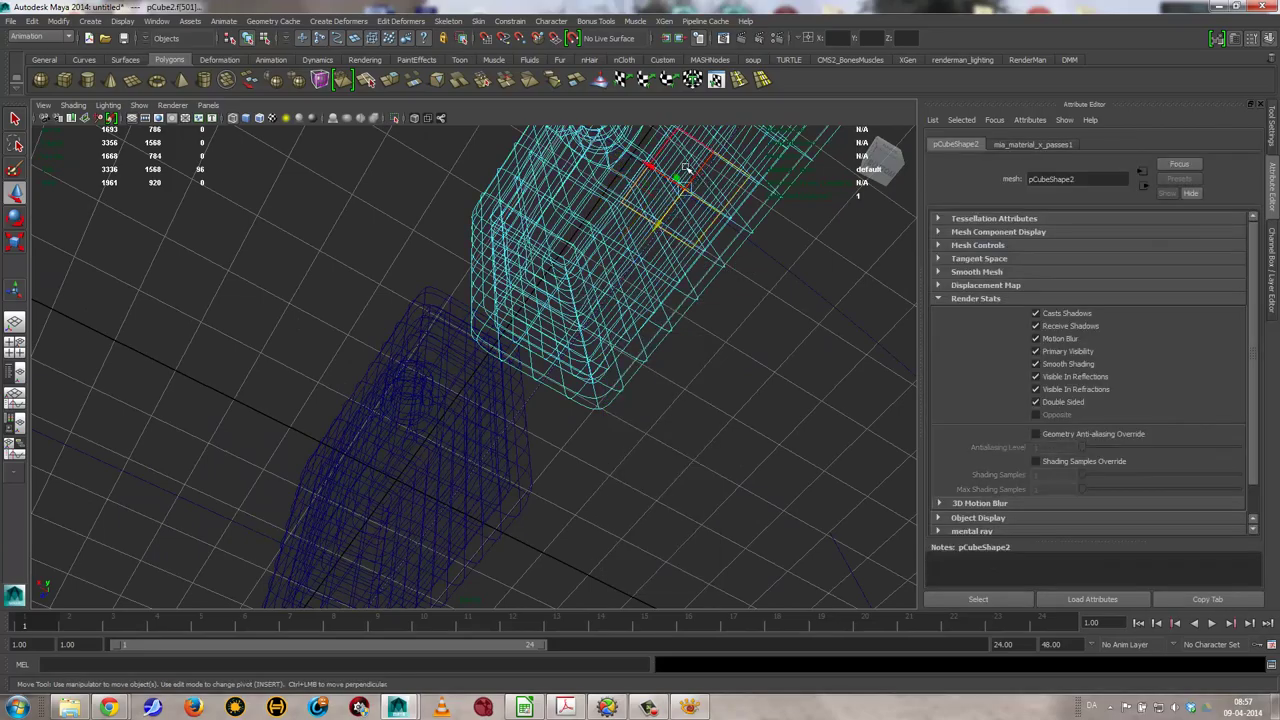
{"action": "left_click", "coordinate": [685, 170], "text": "shift"}
{"action": "mouse_move", "coordinate": [685, 172]}
{"action": "left_mouse_down", "text": "alt"}
{"action": "mouse_move", "coordinate": [675, 314]}
{"action": "mouse_move", "coordinate": [671, 223]}
{"action": "left_mouse_up", "text": "alt"}
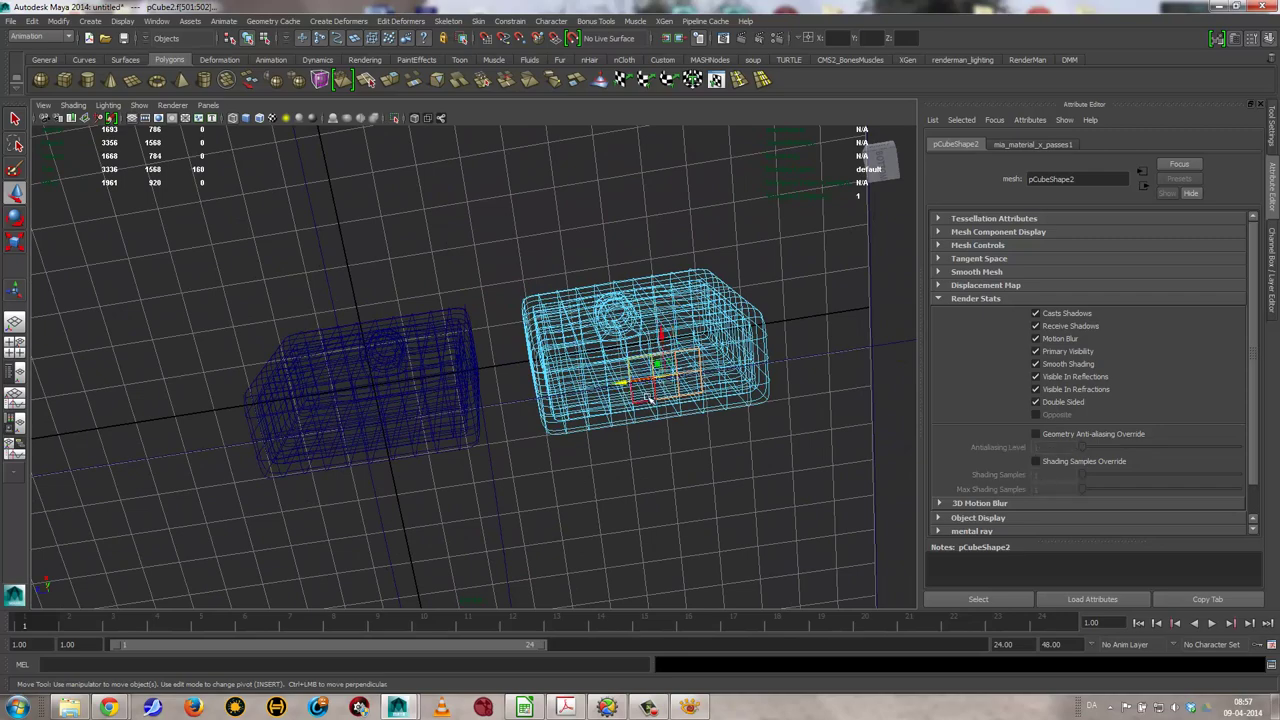
{"action": "left_click", "coordinate": [640, 395], "text": "shift"}
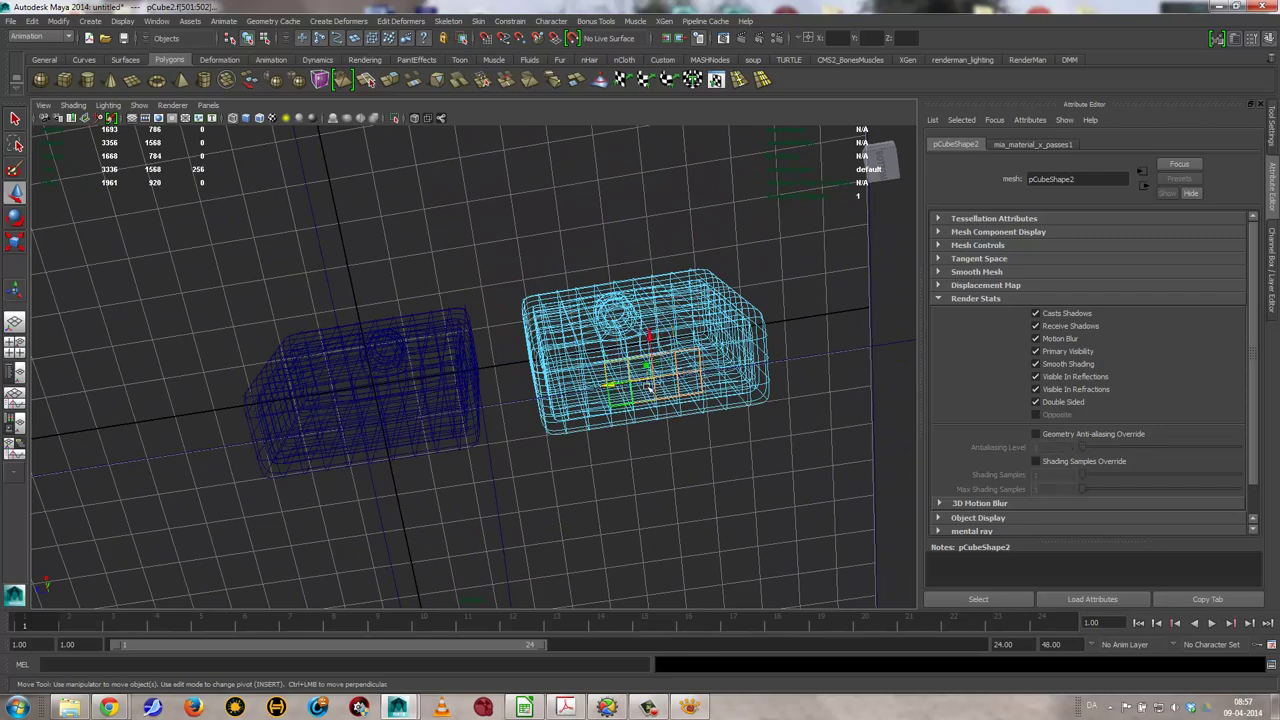
{"action": "left_click_drag", "start_coordinate": [648, 390], "coordinate": [566, 394], "text": "alt"}
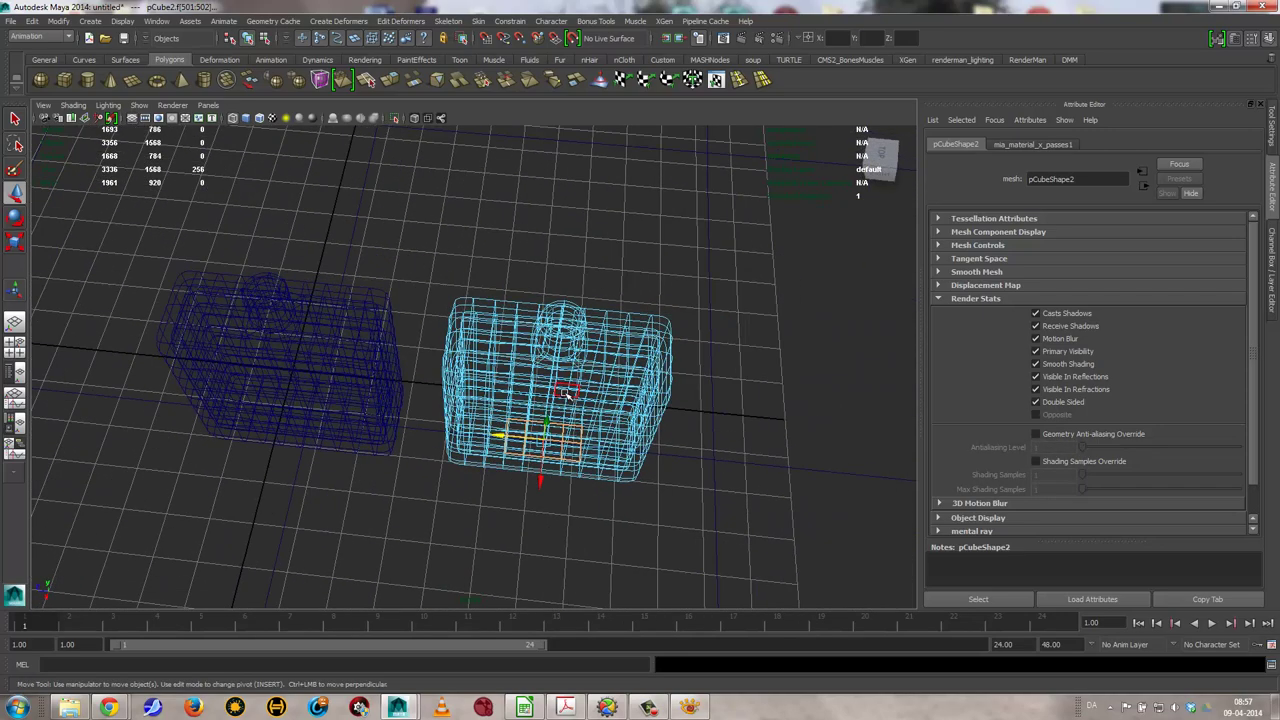
Grow the copy's face selection to include the neck and delete those faces
{"action": "key", "text": "shift+period"}
{"action": "key", "text": "shift+period"}
{"action": "key", "text": "shift+period"}
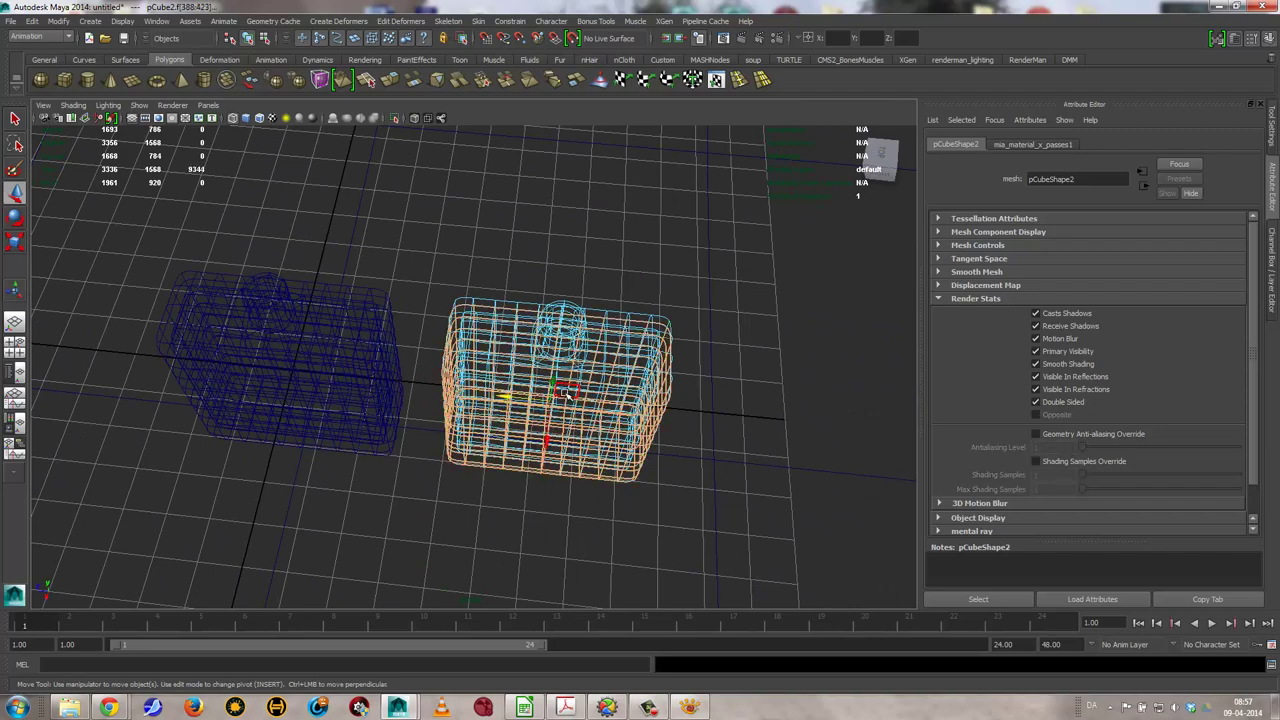
{"action": "key", "text": "shift+period"}
{"action": "key", "text": "shift+period"}
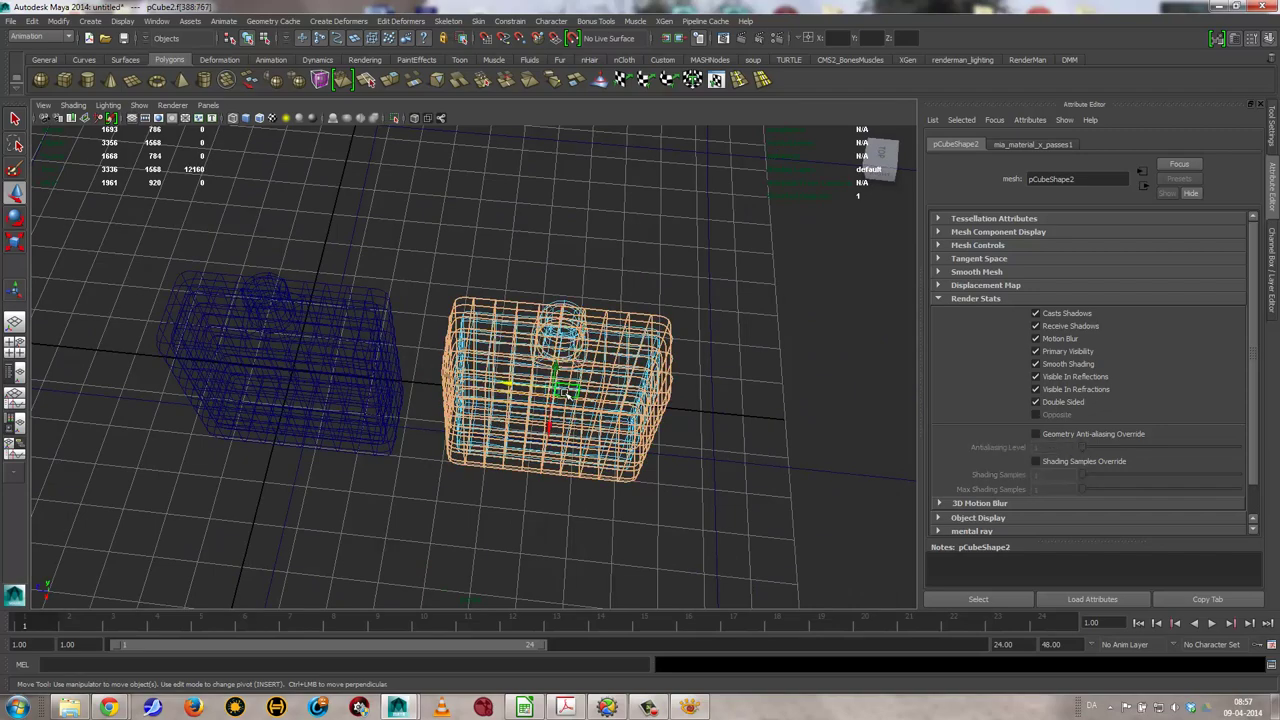
{"action": "left_click_drag", "start_coordinate": [566, 306], "coordinate": [581, 309], "text": "alt"}
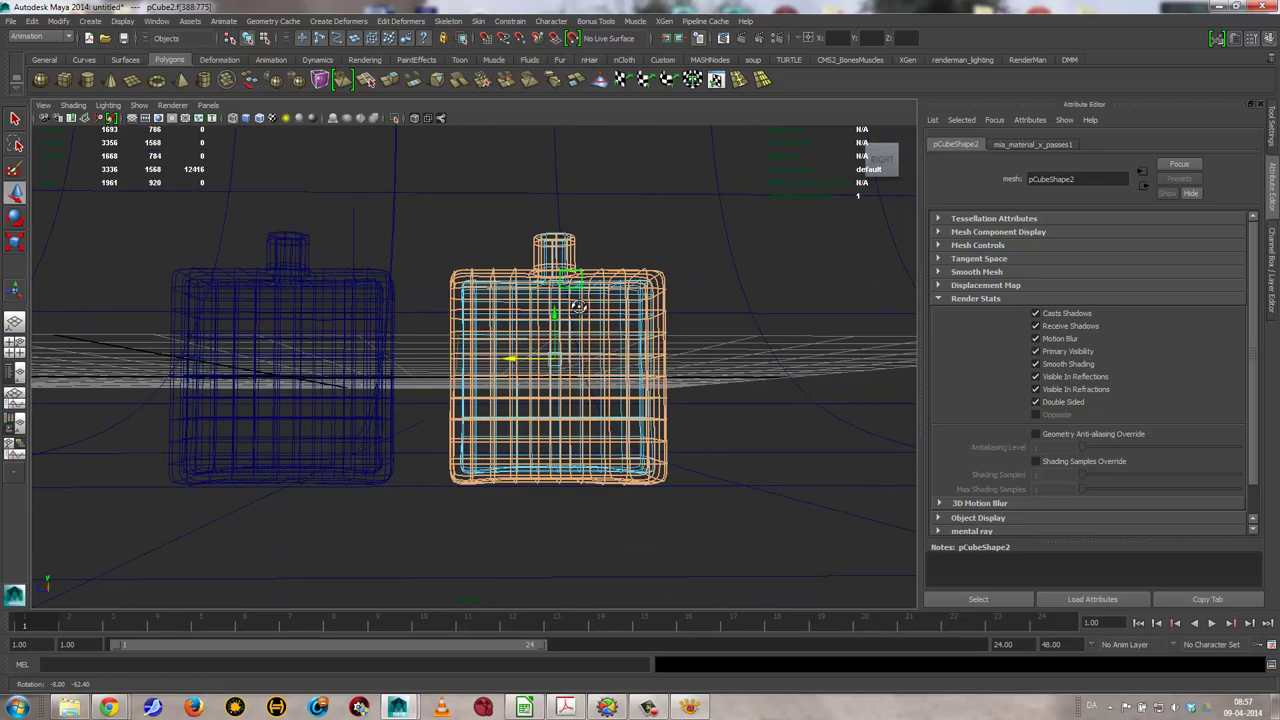
{"action": "key", "text": "shift+z"}
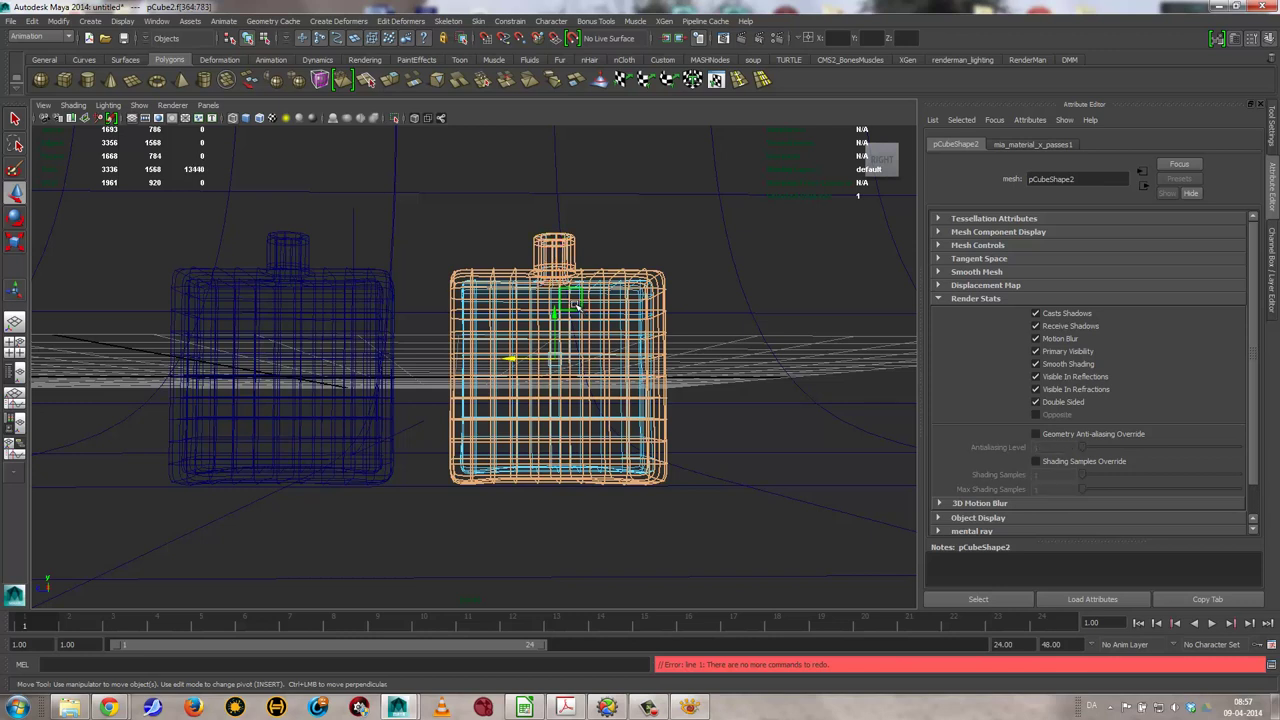
{"action": "key", "text": "shift+period"}
{"action": "key", "text": "shift+period"}
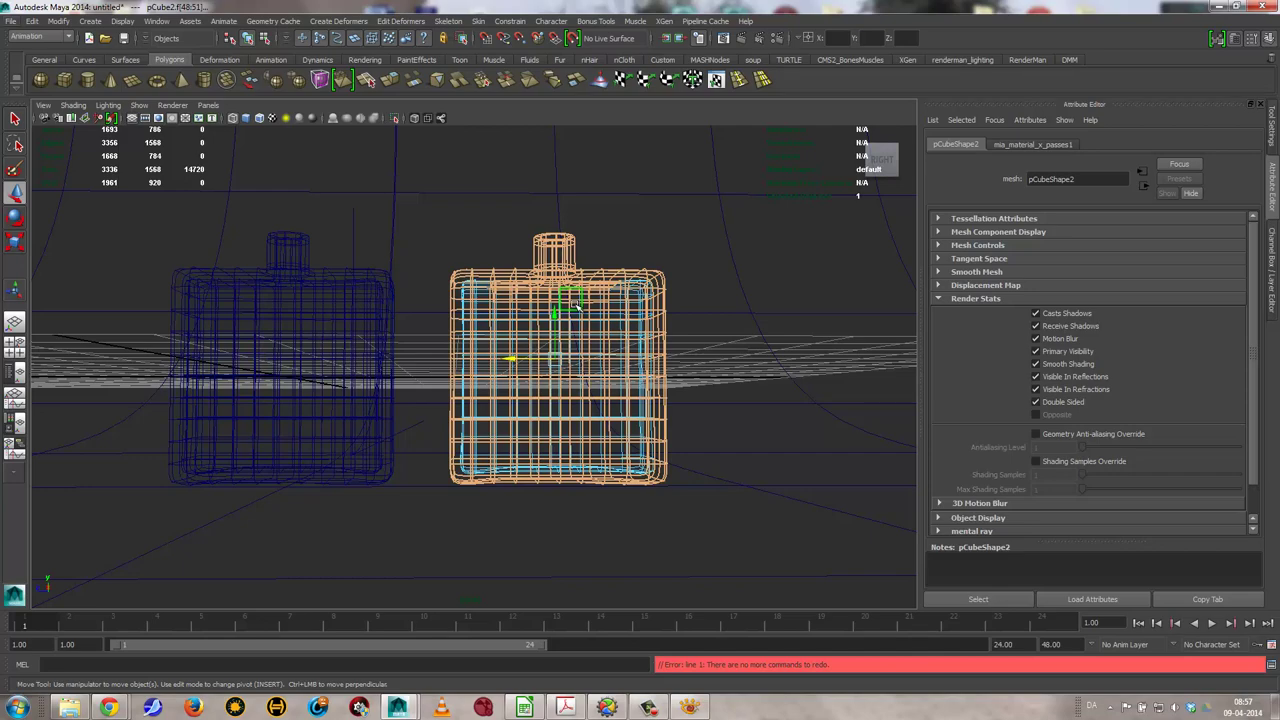
{"action": "key", "text": "Delete"}
{"action": "mouse_move", "coordinate": [577, 305]}
{"action": "left_mouse_down", "text": "alt"}
{"action": "mouse_move", "coordinate": [590, 340]}
{"action": "mouse_move", "coordinate": [607, 315]}
{"action": "mouse_move", "coordinate": [587, 355]}
{"action": "left_mouse_up", "text": "alt"}
Marquee-select the copy's remaining top faces on its cage, then select the open shell object
{"action": "key", "text": "1"}
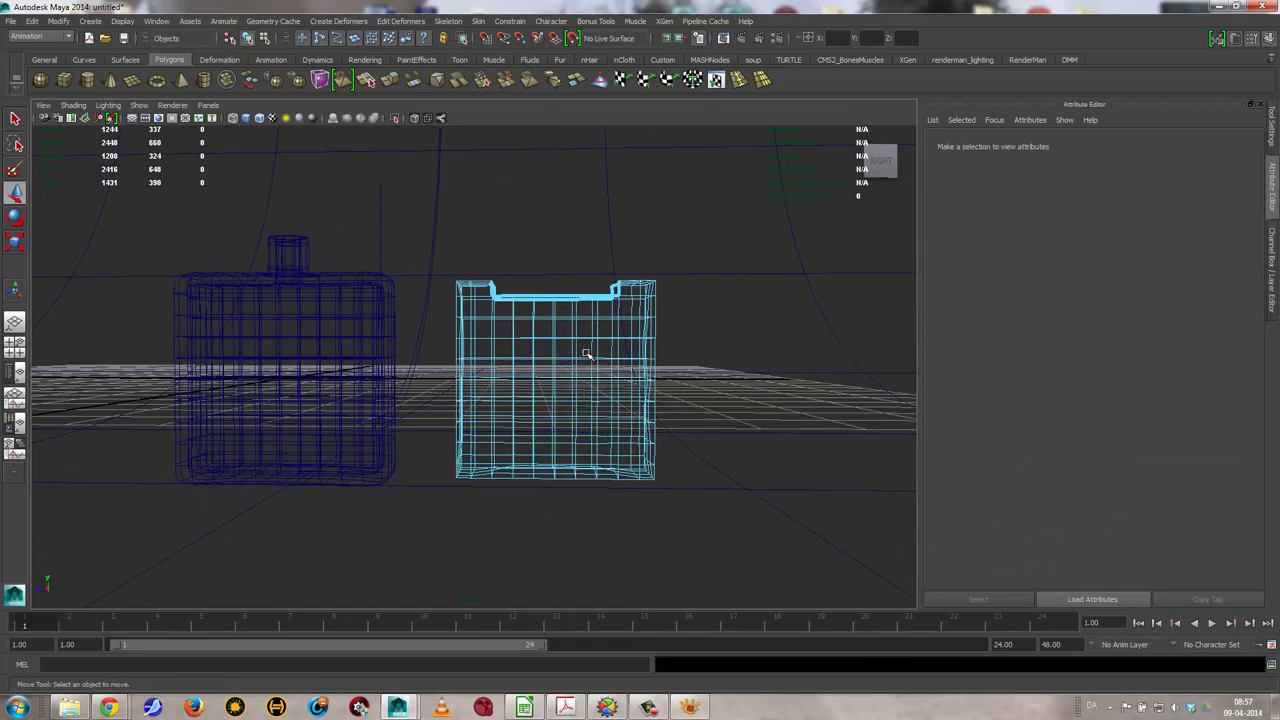
{"action": "left_click_drag", "start_coordinate": [436, 237], "coordinate": [716, 290]}
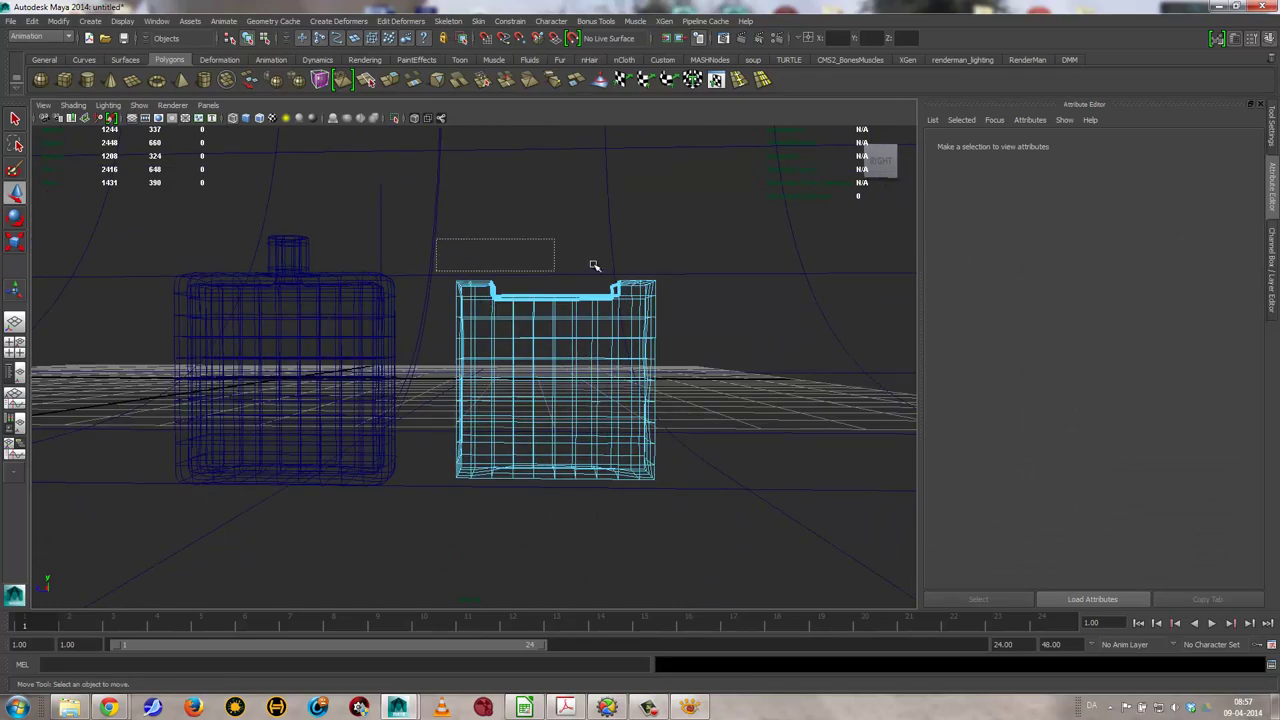
{"action": "left_click", "coordinate": [716, 290]}
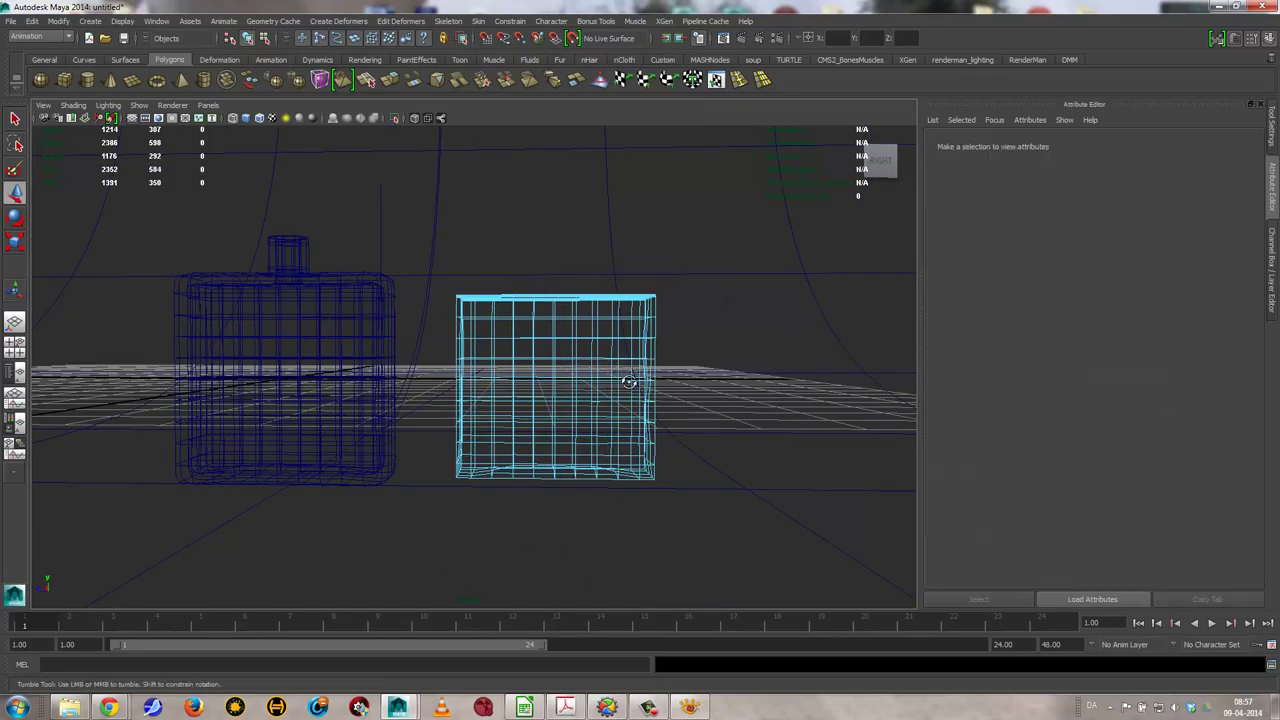
{"action": "mouse_move", "coordinate": [628, 380]}
{"action": "left_mouse_down", "text": "alt"}
{"action": "mouse_move", "coordinate": [686, 420]}
{"action": "mouse_move", "coordinate": [624, 410]}
{"action": "mouse_move", "coordinate": [677, 366]}
{"action": "mouse_move", "coordinate": [651, 386]}
{"action": "mouse_move", "coordinate": [640, 372]}
{"action": "left_mouse_up", "text": "alt"}
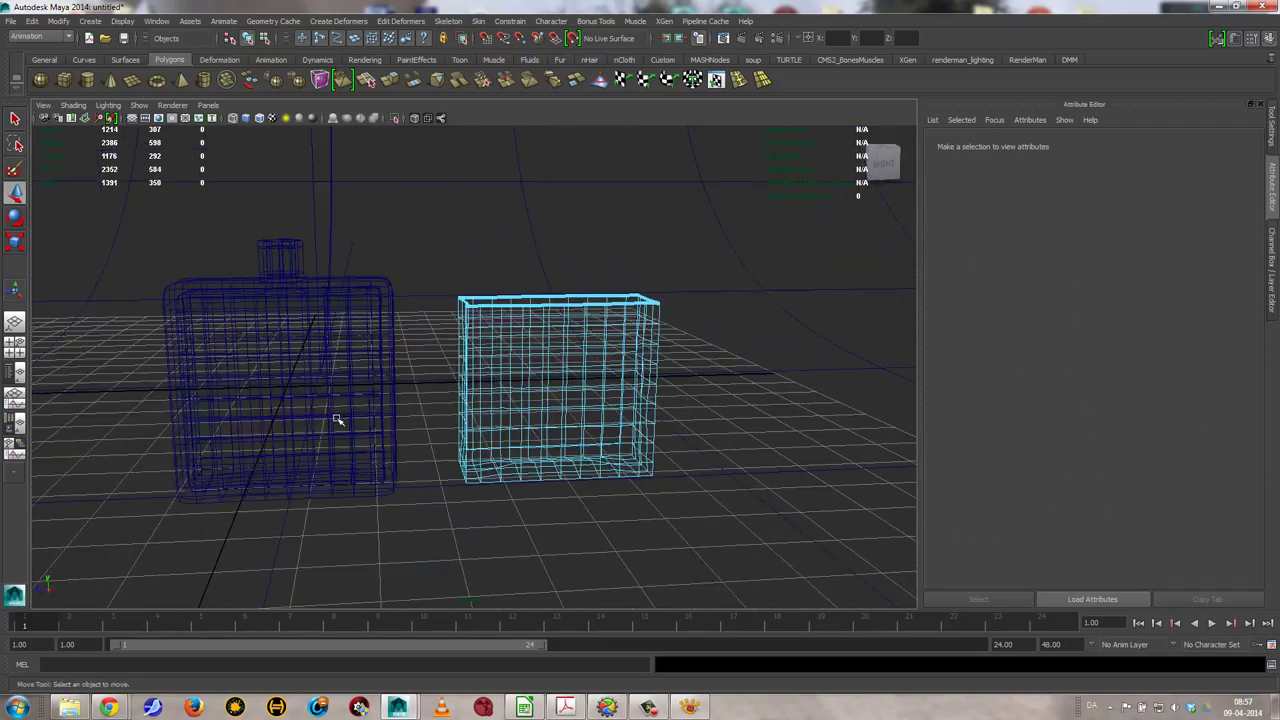
{"action": "left_click", "coordinate": [651, 300]}
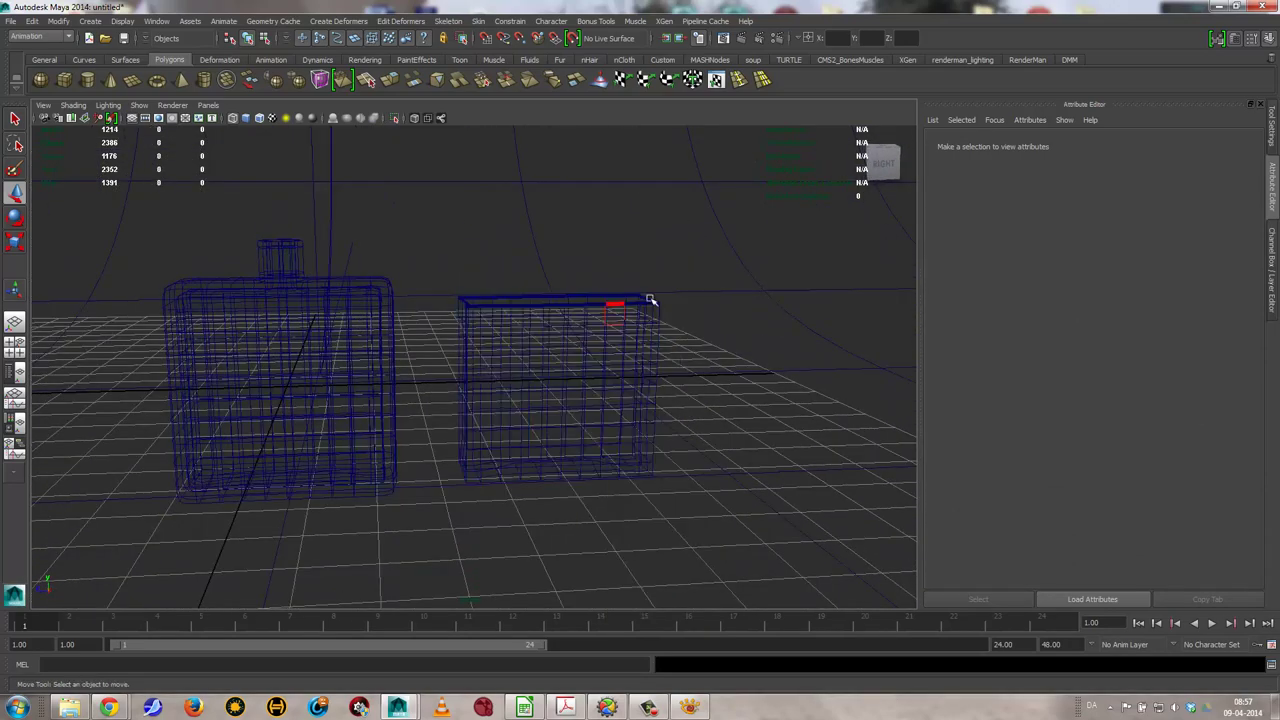
{"action": "left_click", "coordinate": [650, 300]}
{"action": "mouse_move", "coordinate": [650, 300]}
{"action": "left_mouse_down", "text": "alt"}
{"action": "mouse_move", "coordinate": [669, 409]}
{"action": "mouse_move", "coordinate": [537, 370]}
{"action": "left_mouse_up", "text": "alt"}
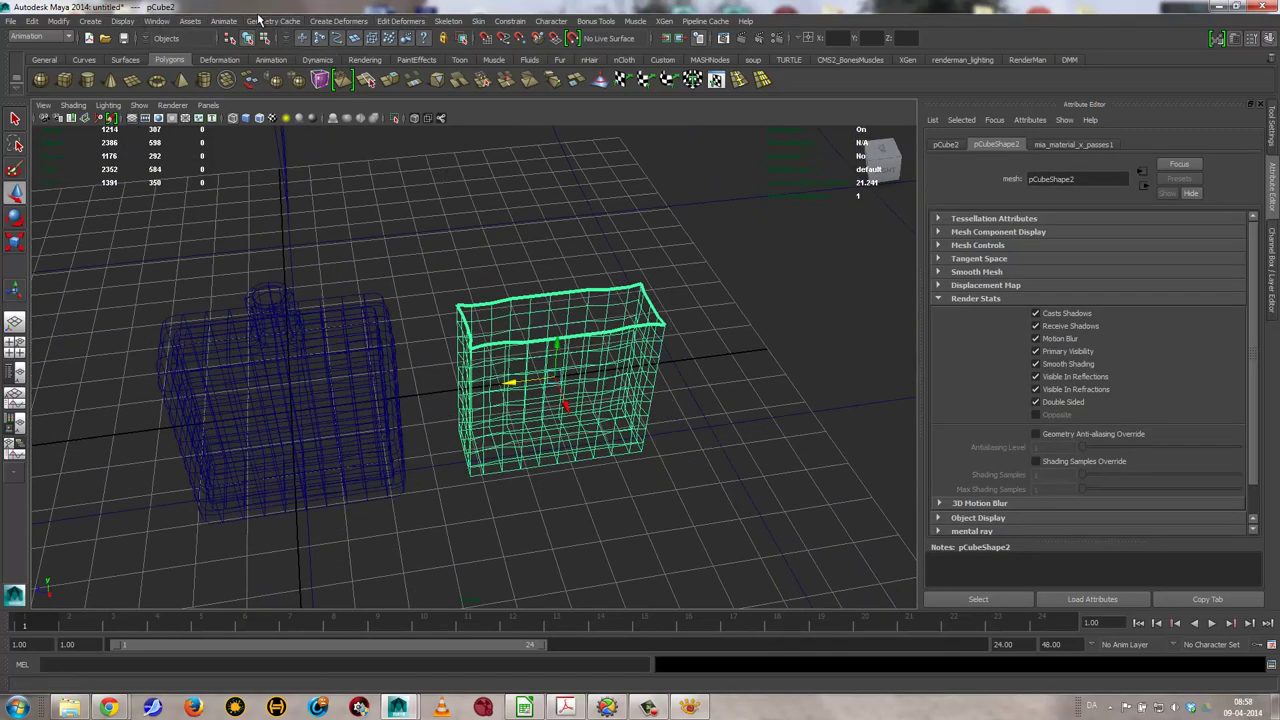
Switch to the Polygons menu set and turn on shaded display
{"action": "left_click", "coordinate": [59, 37]}
{"action": "left_click", "coordinate": [30, 56]}
{"action": "left_click", "coordinate": [589, 354]}
{"action": "key", "text": "5"}
{"action": "mouse_move", "coordinate": [646, 371]}
{"action": "left_mouse_down", "text": "alt"}
{"action": "mouse_move", "coordinate": [648, 351]}
{"action": "mouse_move", "coordinate": [449, 371]}
{"action": "mouse_move", "coordinate": [500, 368]}
{"action": "mouse_move", "coordinate": [470, 395]}
{"action": "left_mouse_up", "text": "alt"}
Show all objects smooth shaded with the plain grey default material
{"action": "key", "text": "4"}
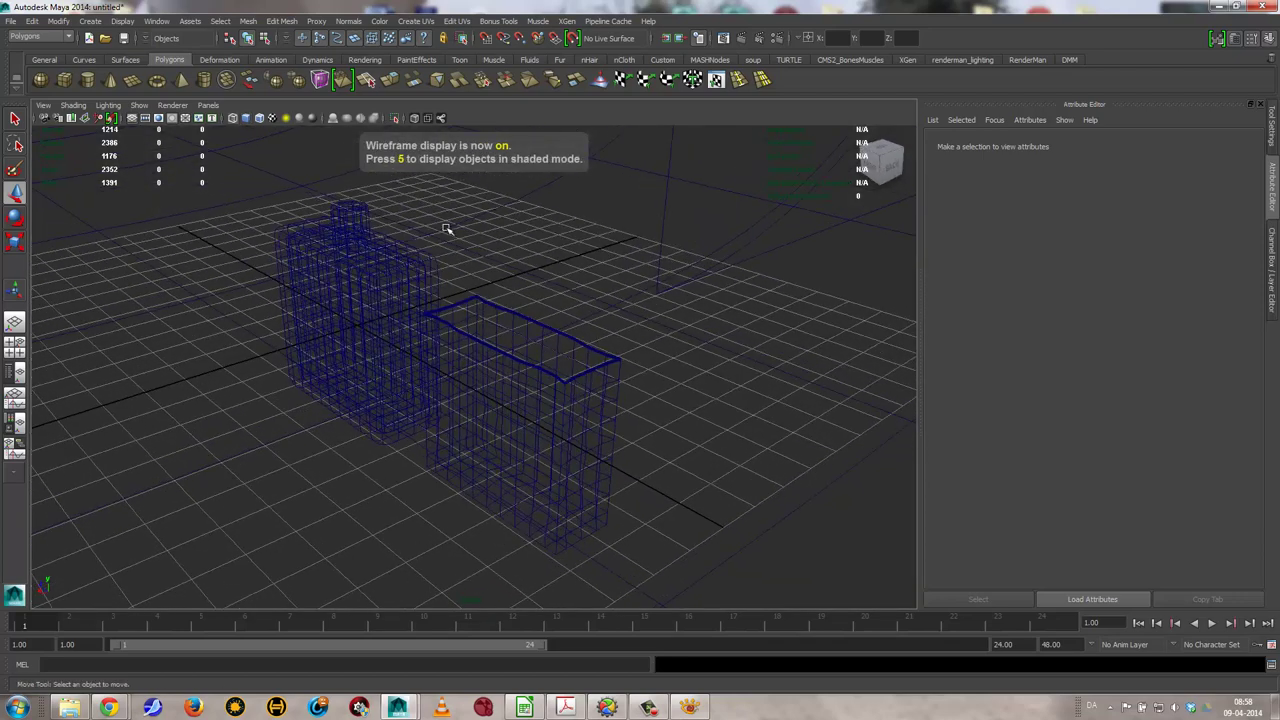
{"action": "left_click", "coordinate": [108, 105]}
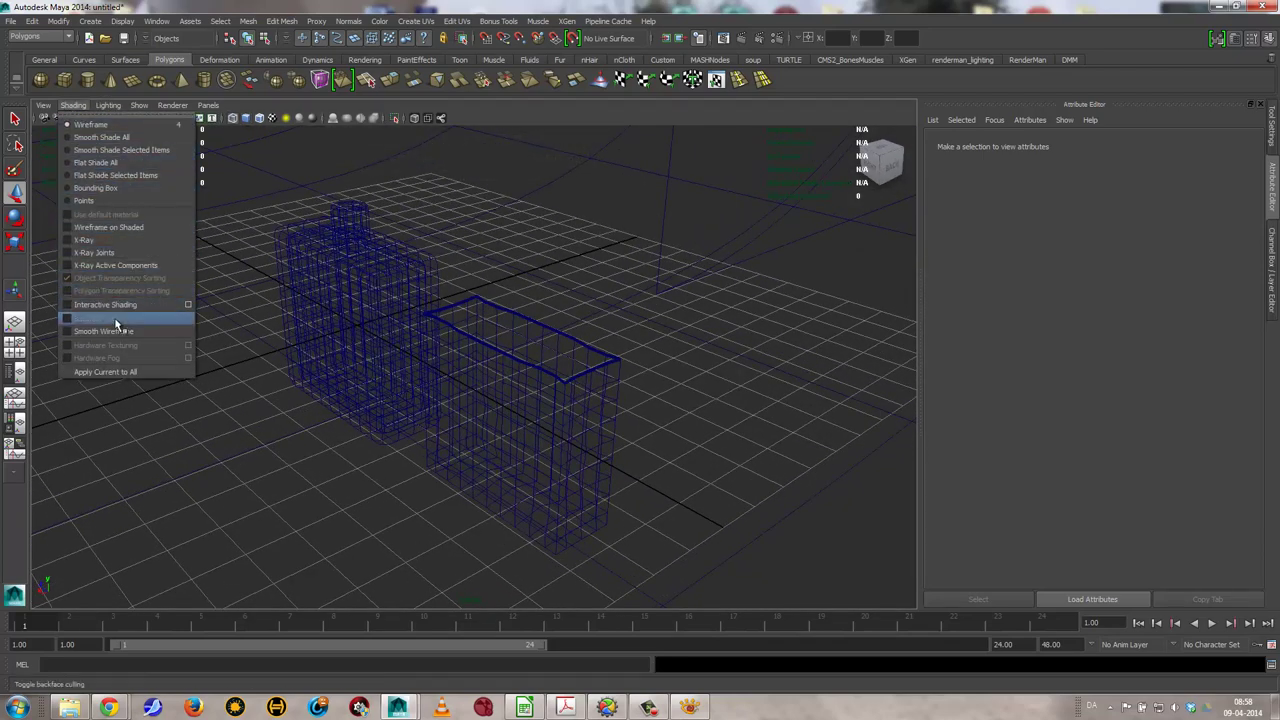
{"action": "left_click", "coordinate": [100, 137]}
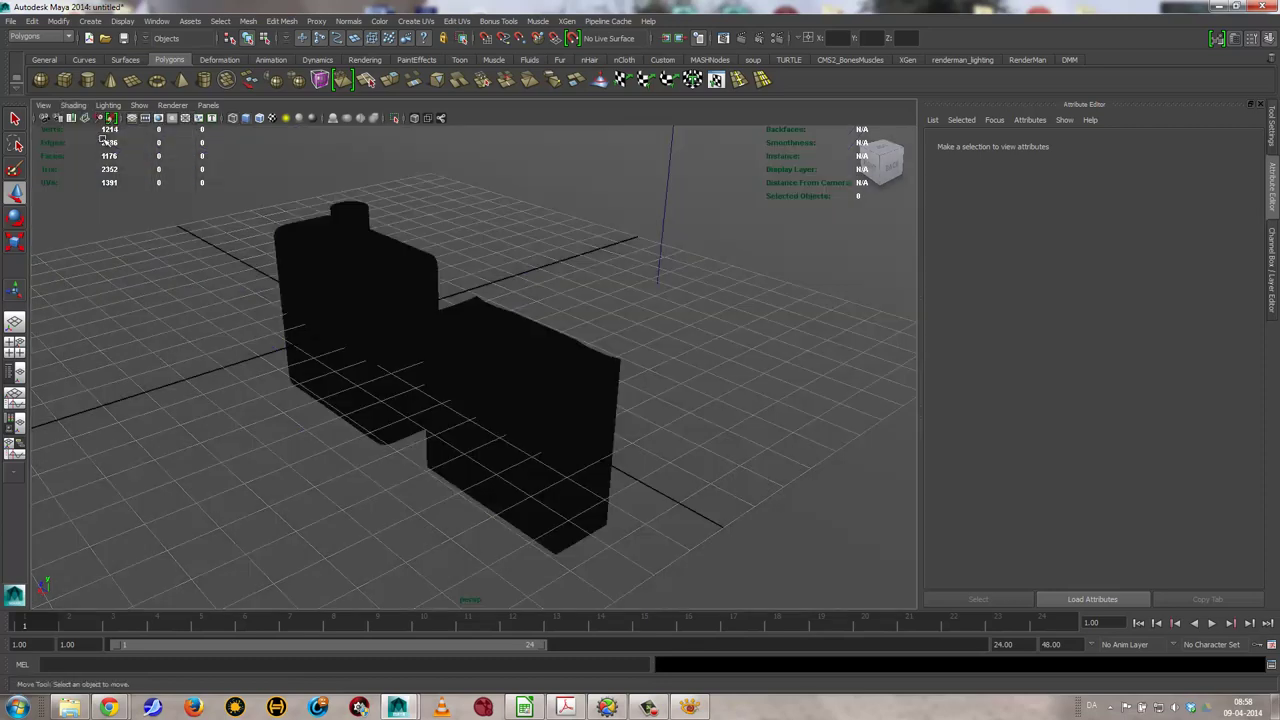
{"action": "left_click", "coordinate": [78, 106]}
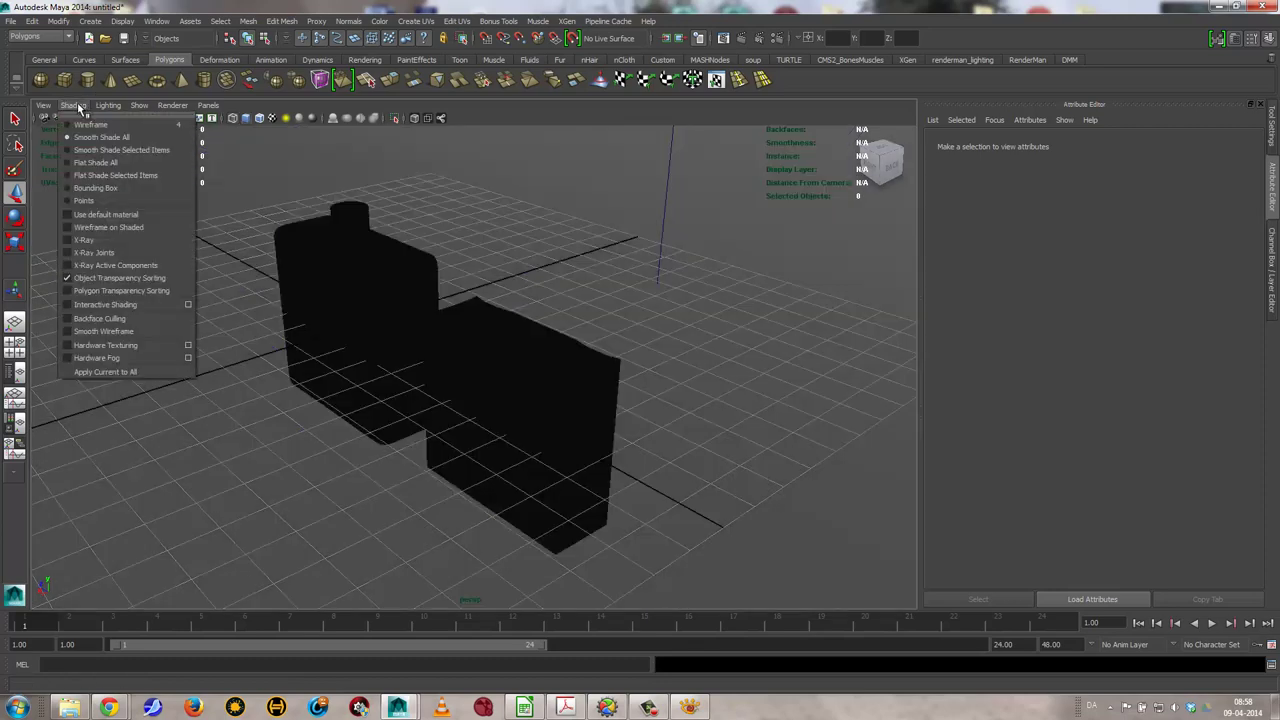
{"action": "left_click", "coordinate": [105, 214]}
{"action": "mouse_move", "coordinate": [229, 266]}
{"action": "left_mouse_down", "text": "alt"}
{"action": "mouse_move", "coordinate": [510, 414]}
{"action": "mouse_move", "coordinate": [414, 377]}
{"action": "mouse_move", "coordinate": [477, 360]}
{"action": "left_mouse_up", "text": "alt"}
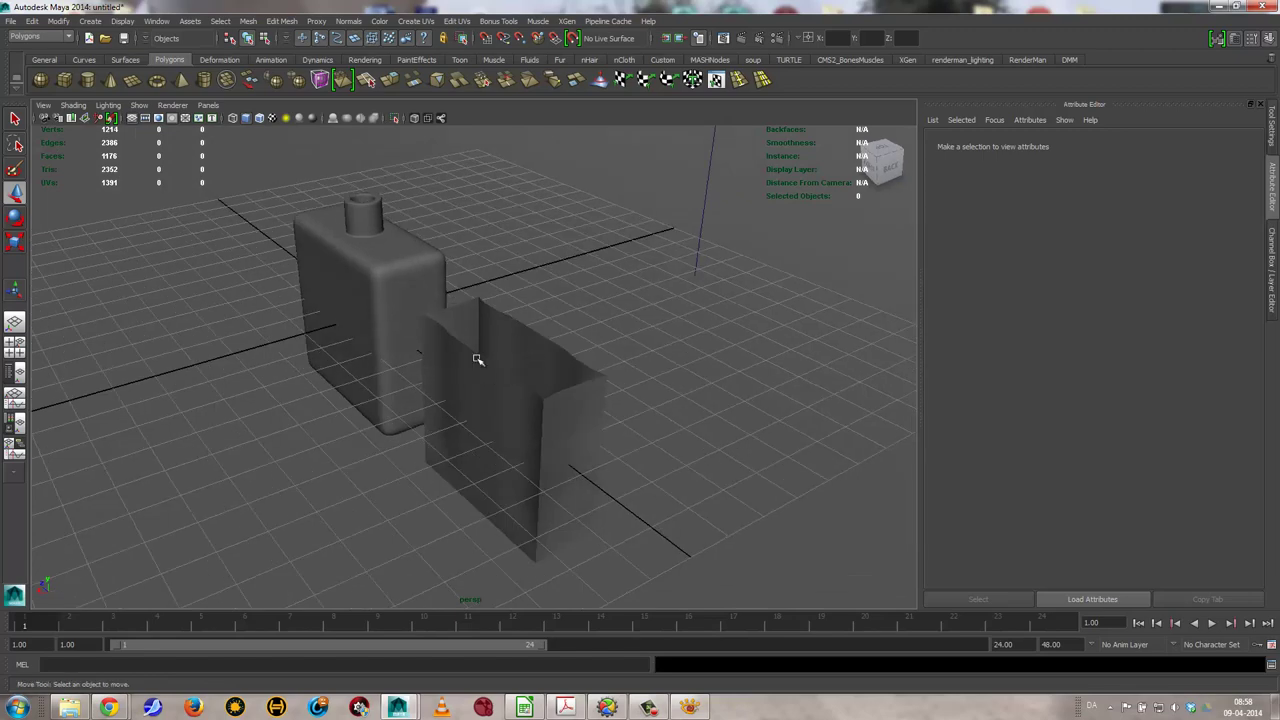
Cap the open box's top with Mesh > Fill Hole and frame it in view
{"action": "left_click", "coordinate": [470, 379]}
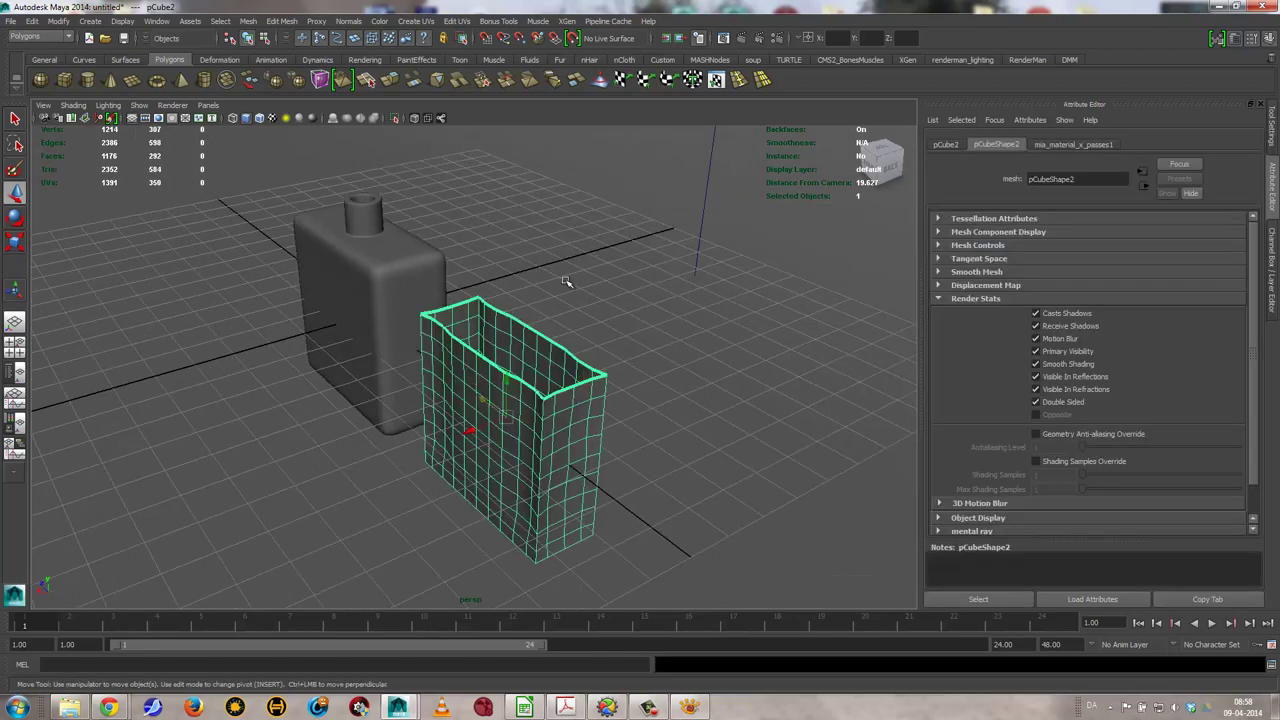
{"action": "left_click", "coordinate": [250, 21]}
{"action": "left_click", "coordinate": [291, 238]}
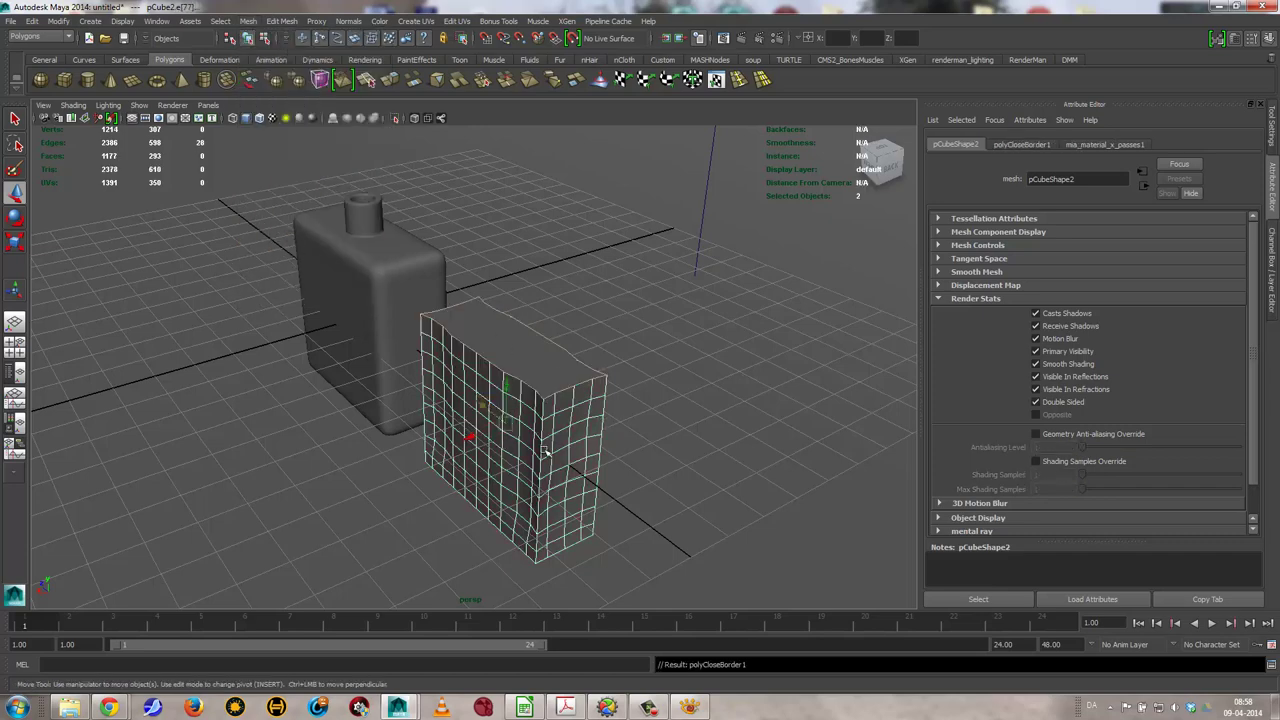
{"action": "key", "text": "3"}
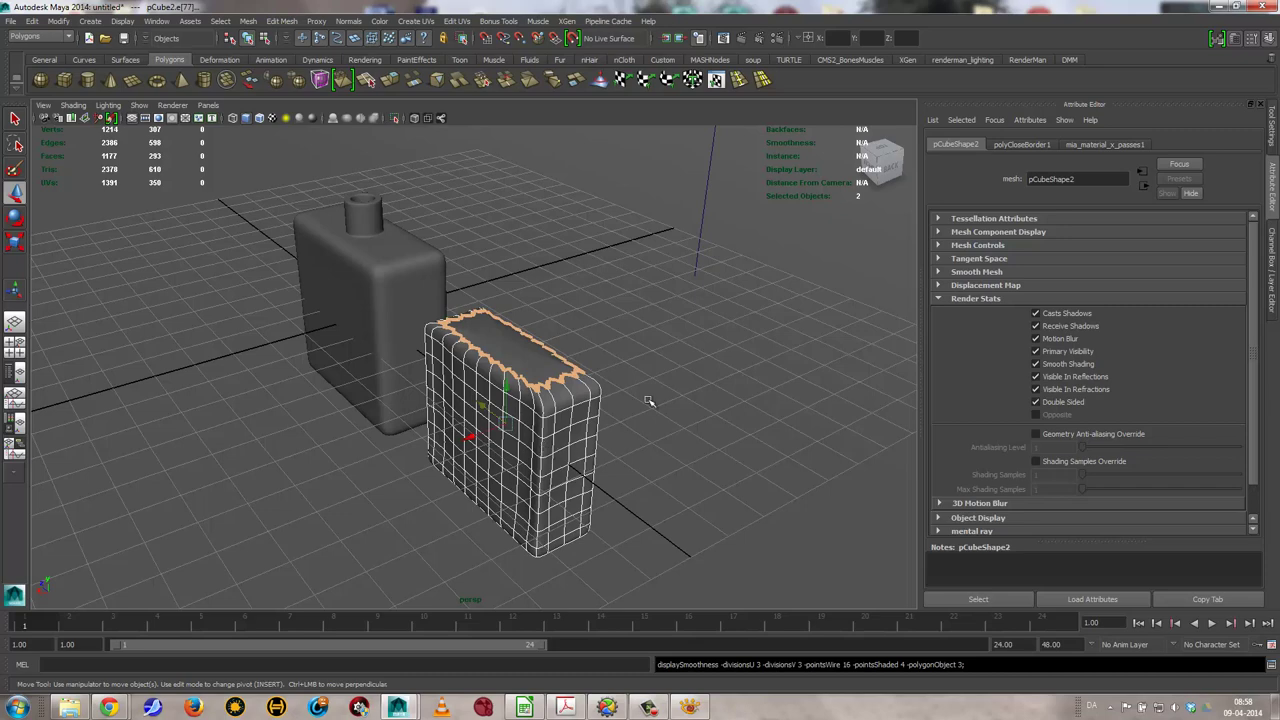
{"action": "key", "text": "f"}
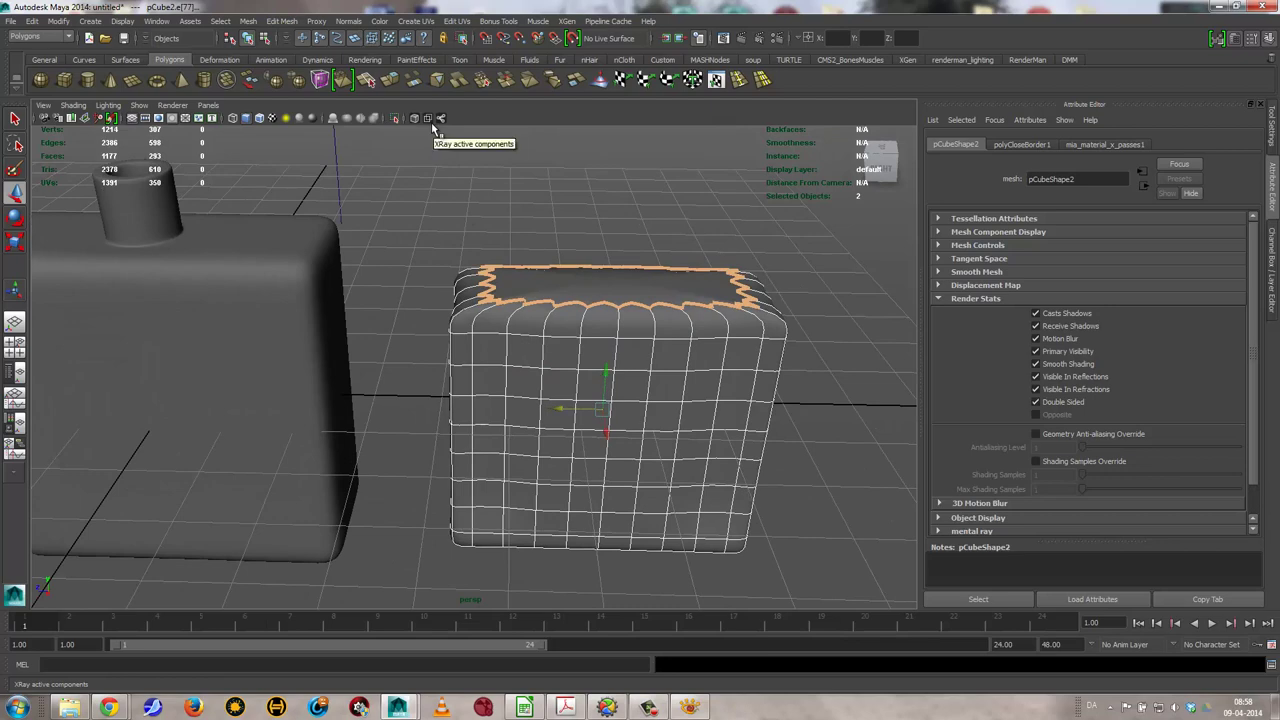
{"action": "key", "text": "1"}
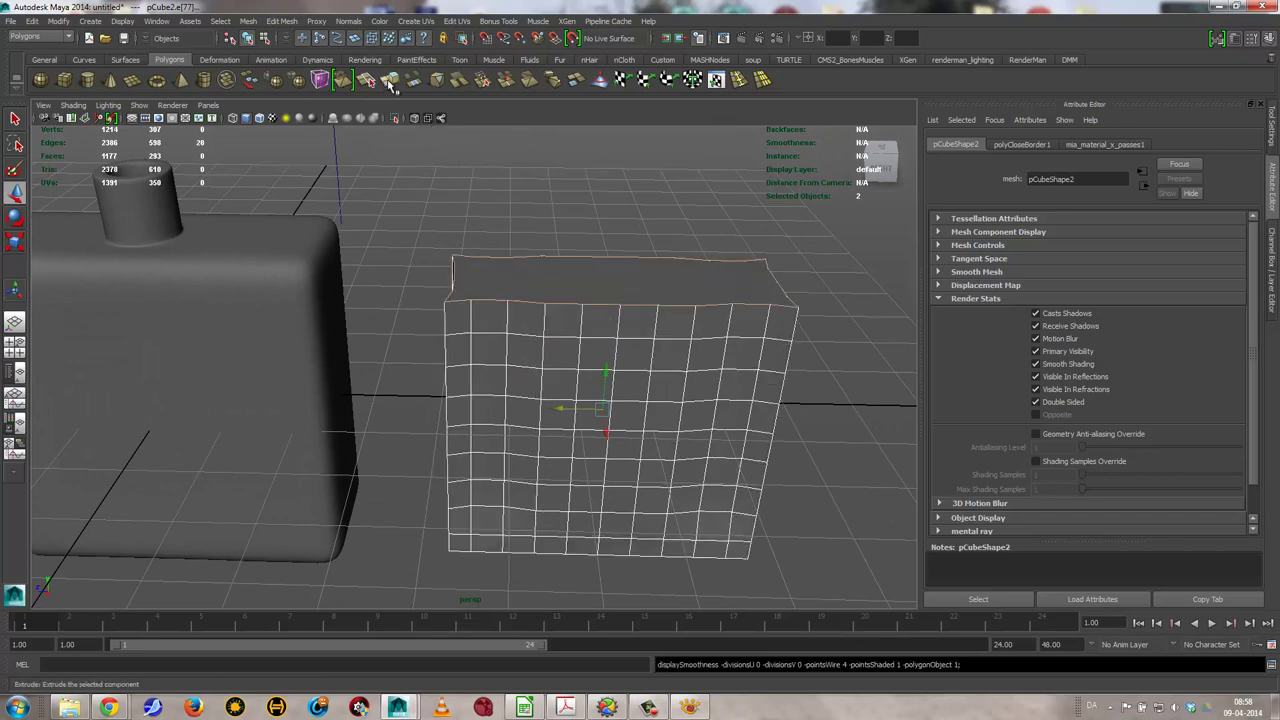
{"action": "left_click", "coordinate": [390, 82]}
{"action": "key", "text": "F8"}
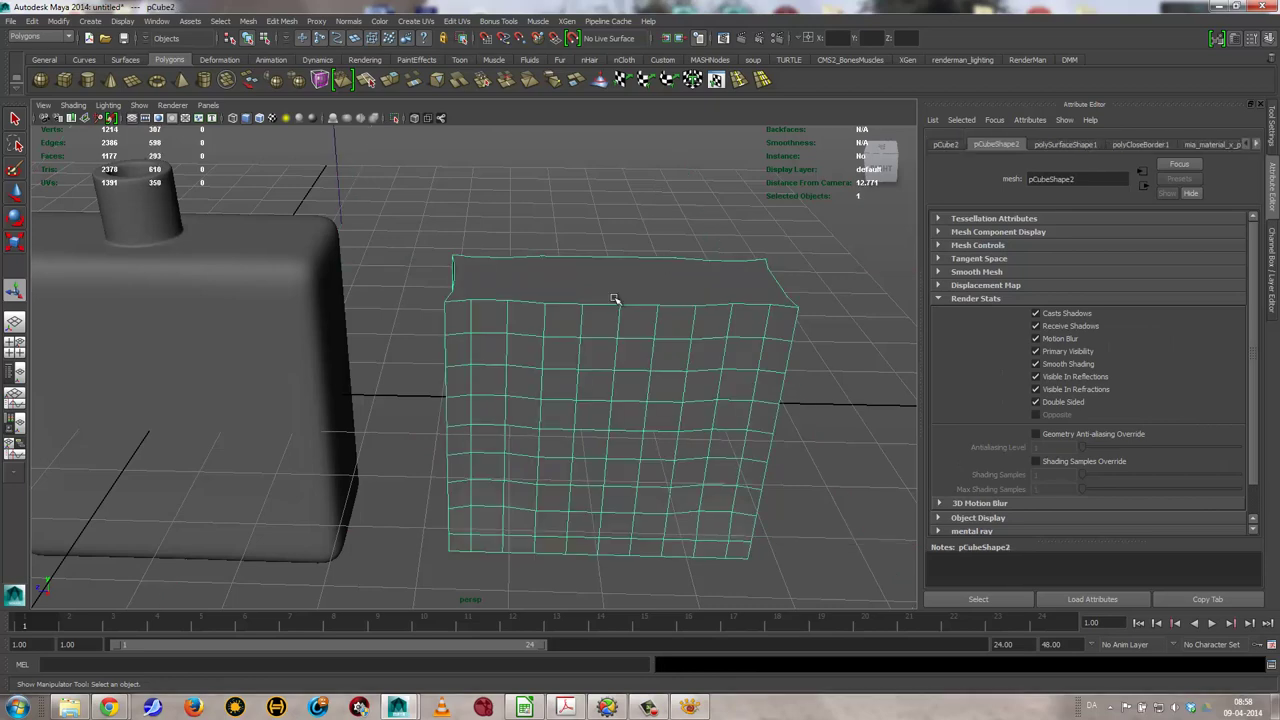
Extrude the box's top faces with a 0.1 offset to form an inset ring
{"action": "key", "text": "F11"}
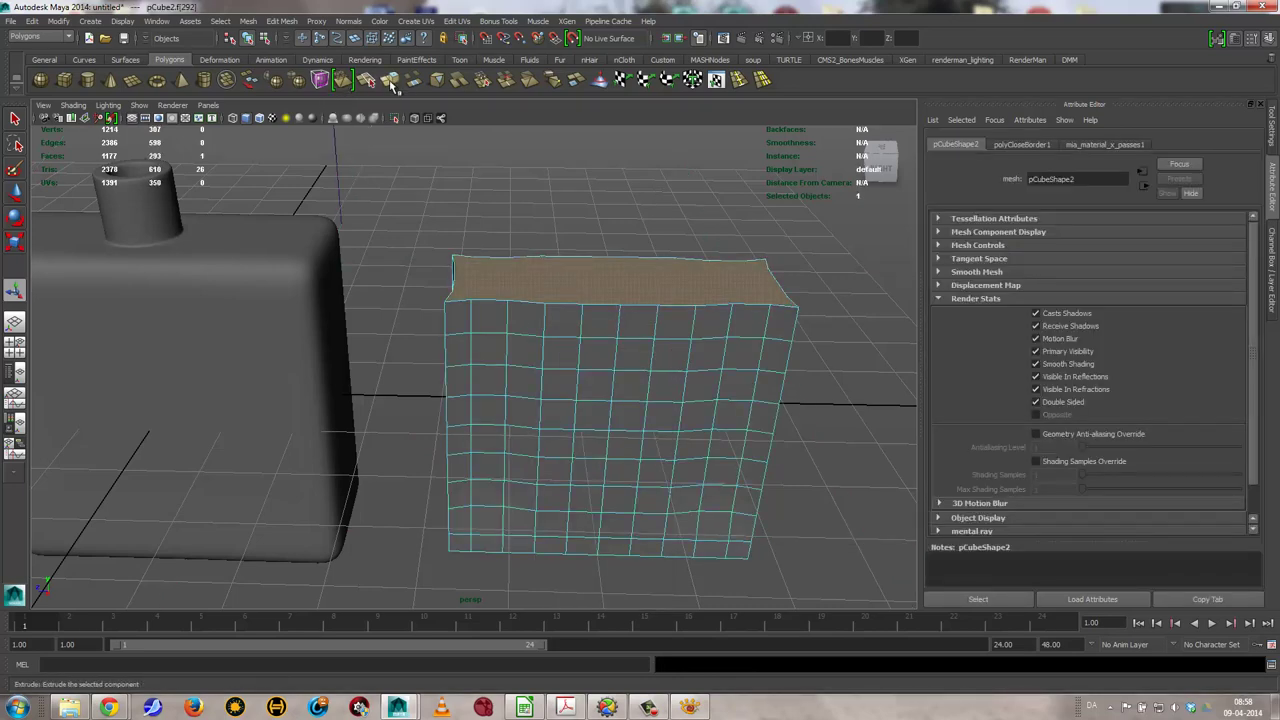
{"action": "left_click", "coordinate": [390, 80]}
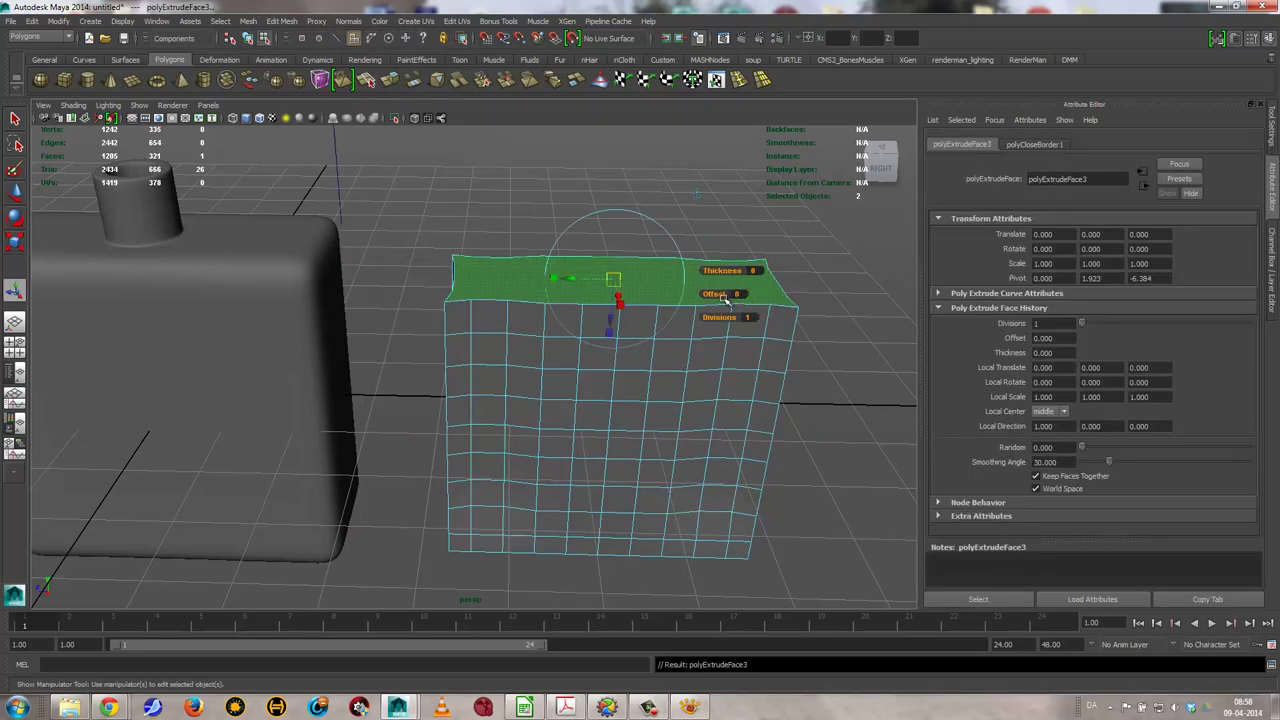
{"action": "left_click_drag", "start_coordinate": [730, 294], "coordinate": [720, 294]}
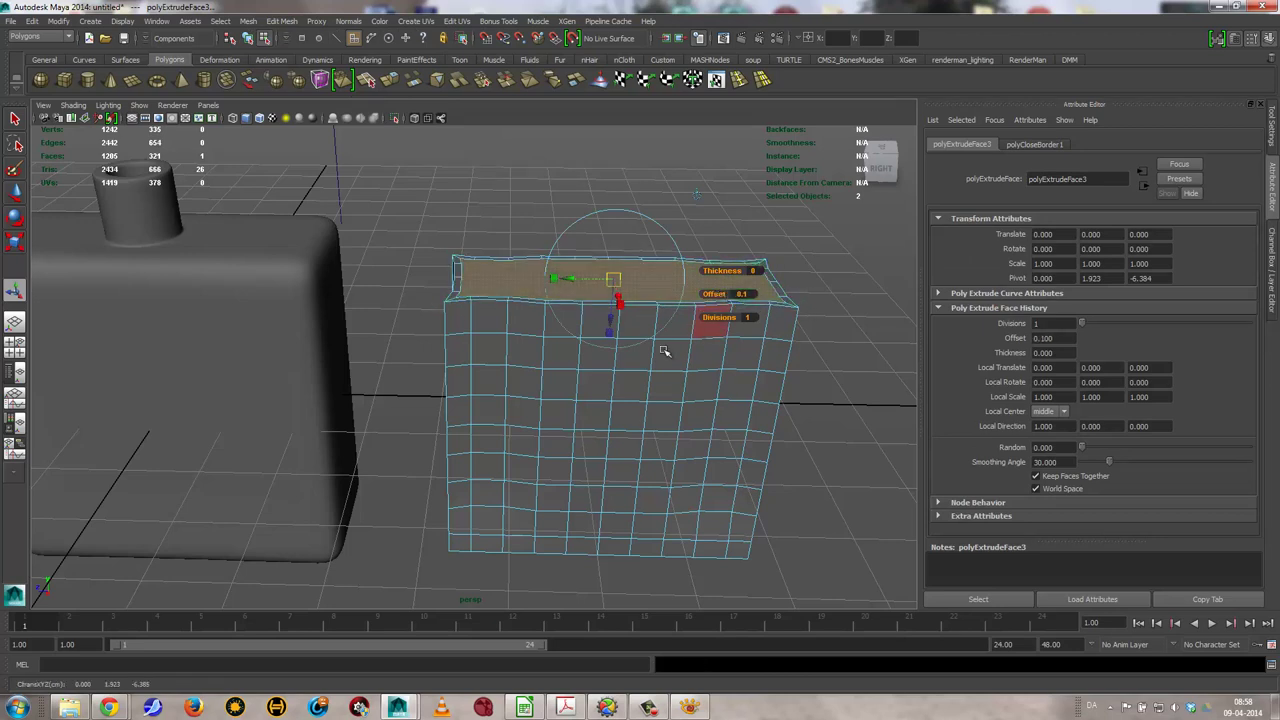
{"action": "left_click_drag", "start_coordinate": [613, 280], "coordinate": [620, 240]}
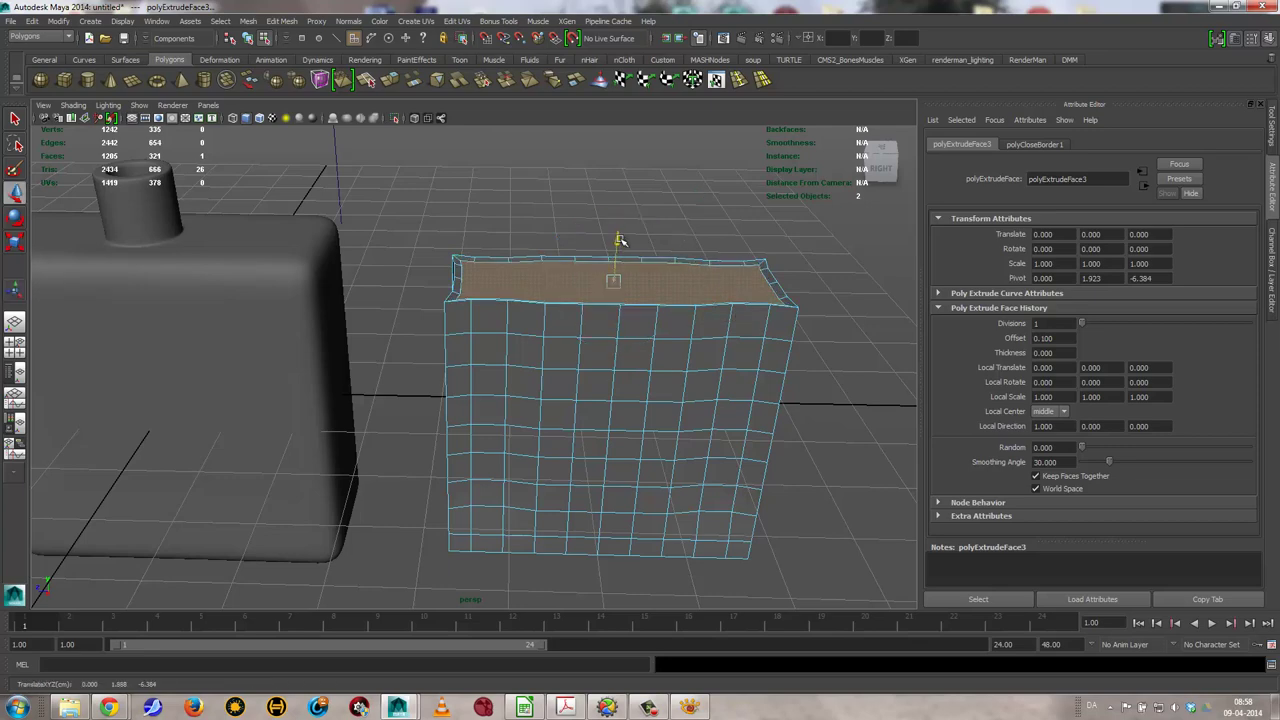
{"action": "key", "text": "3"}
{"action": "left_click_drag", "start_coordinate": [663, 383], "coordinate": [671, 350], "text": "alt"}
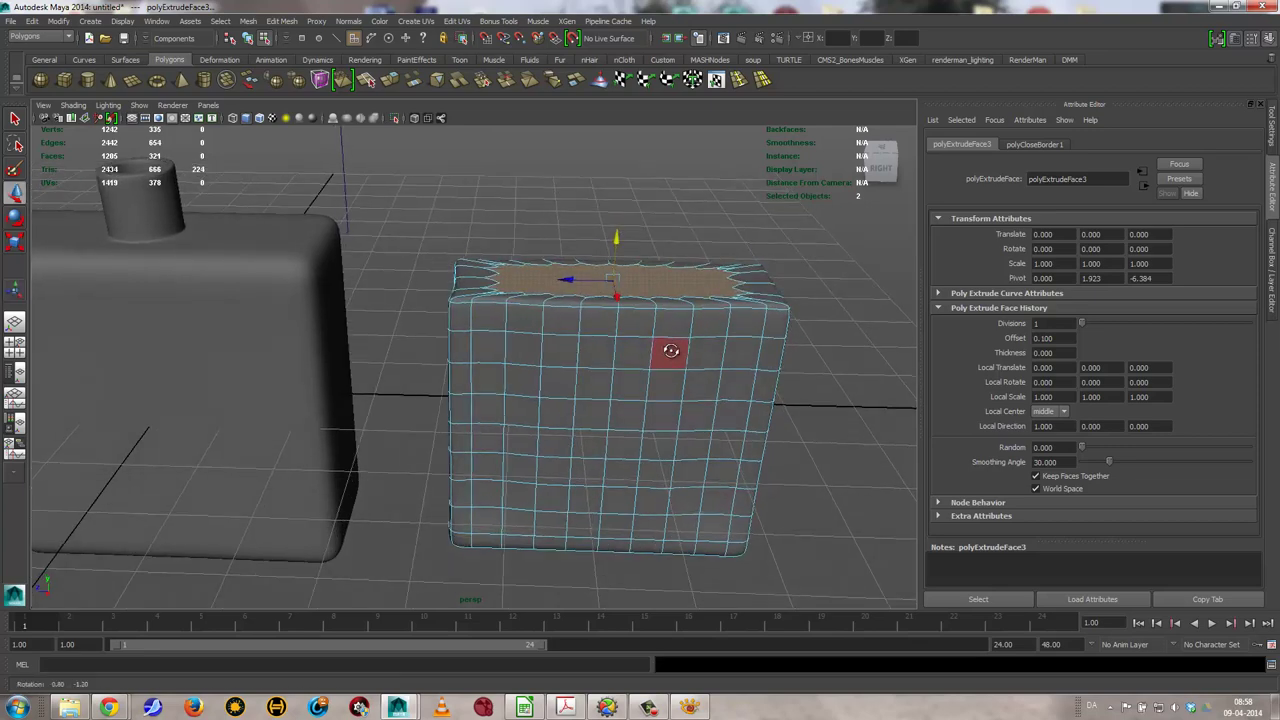
{"action": "right_click_drag", "start_coordinate": [671, 350], "coordinate": [771, 344]}
Reselect the box and pick its top face again
{"action": "left_click", "coordinate": [772, 348]}
{"action": "left_click", "coordinate": [864, 388]}
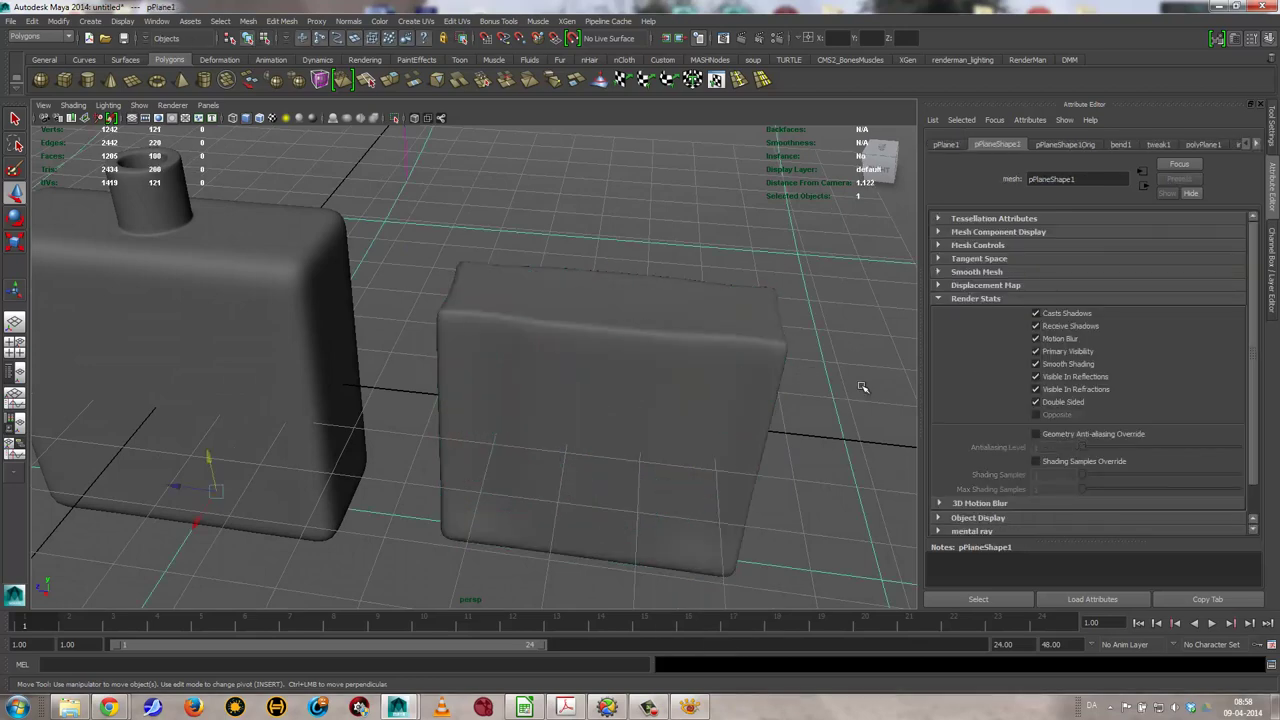
{"action": "mouse_move", "coordinate": [862, 387]}
{"action": "left_mouse_down", "text": "alt"}
{"action": "mouse_move", "coordinate": [791, 371]}
{"action": "mouse_move", "coordinate": [851, 374]}
{"action": "mouse_move", "coordinate": [786, 395]}
{"action": "left_mouse_up", "text": "alt"}
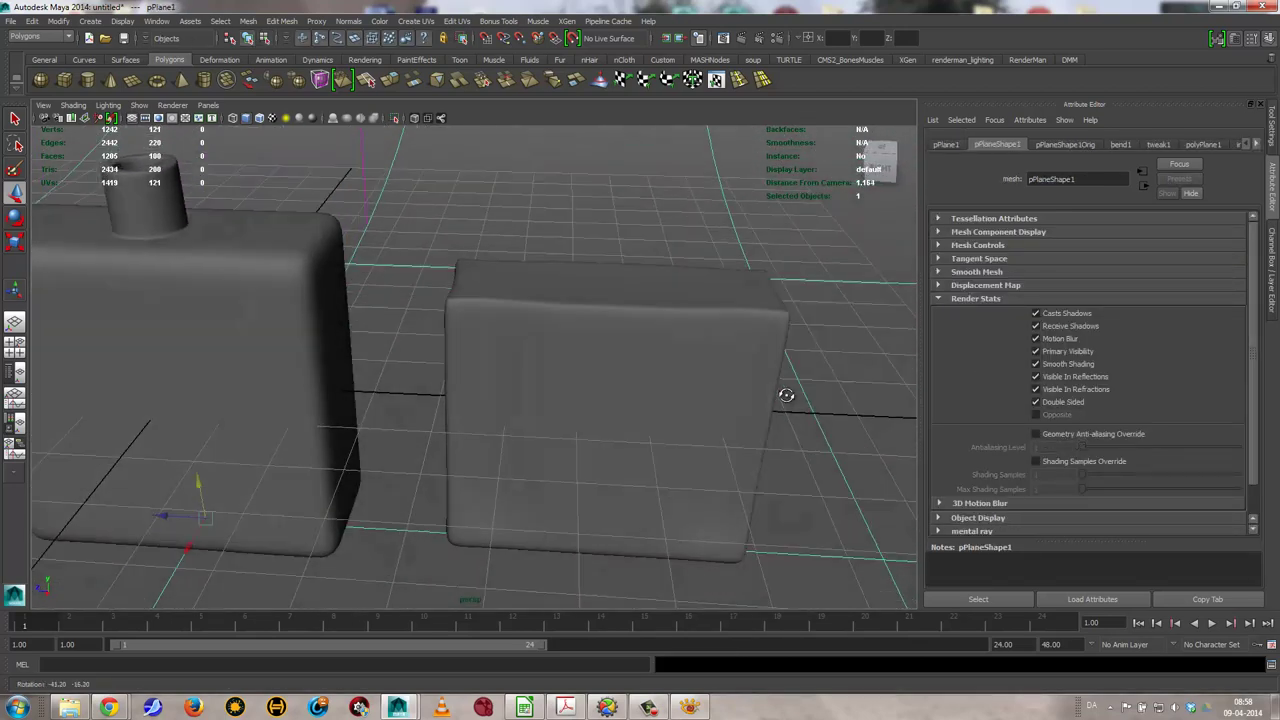
{"action": "left_click", "coordinate": [645, 363]}
{"action": "right_click_drag", "start_coordinate": [590, 306], "coordinate": [594, 289]}
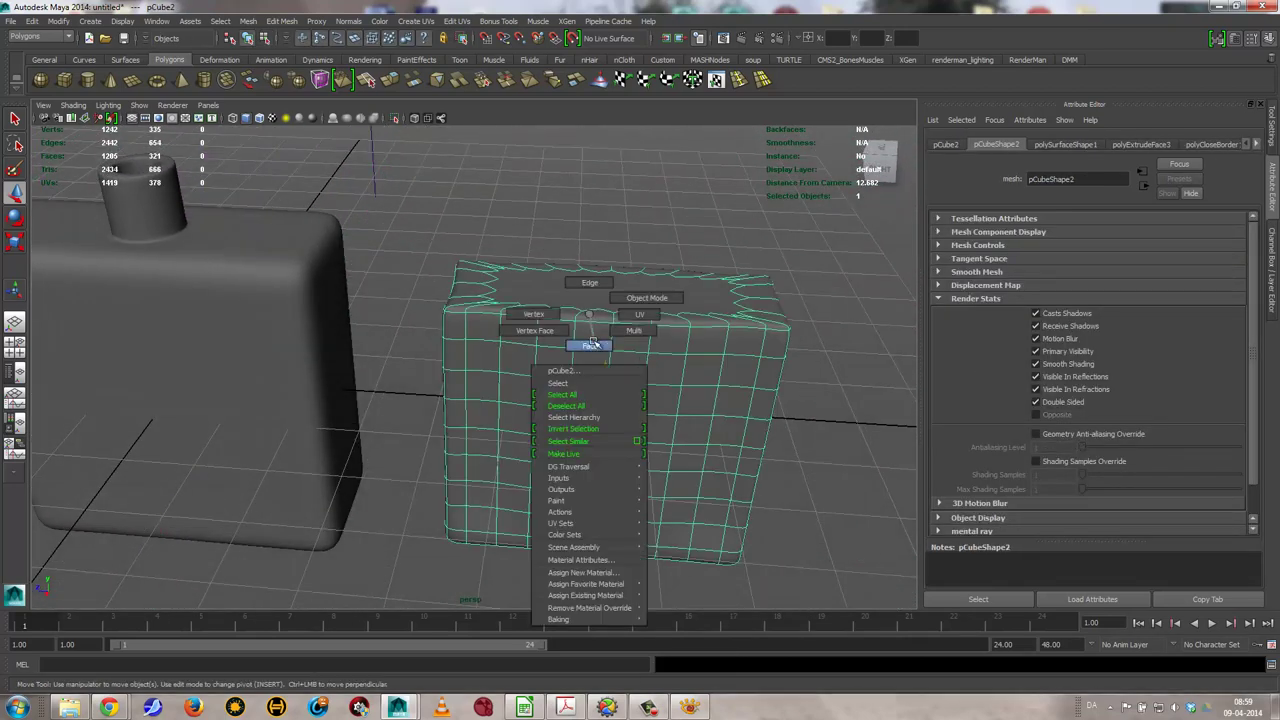
{"action": "left_click", "coordinate": [594, 289]}
{"action": "left_click_drag", "start_coordinate": [648, 347], "coordinate": [656, 362], "text": "alt"}
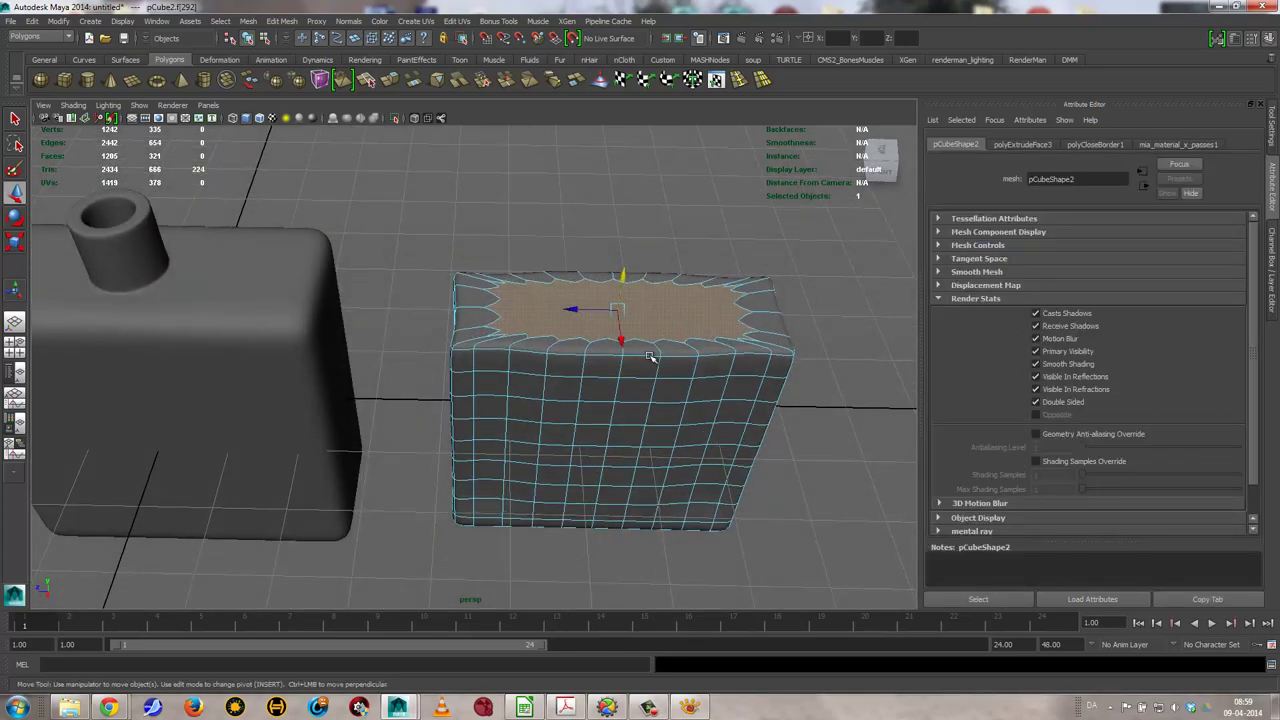
Extrude the top face again, shrinking it to 0.583 local scale, then reselect the box
{"action": "left_click", "coordinate": [394, 82]}
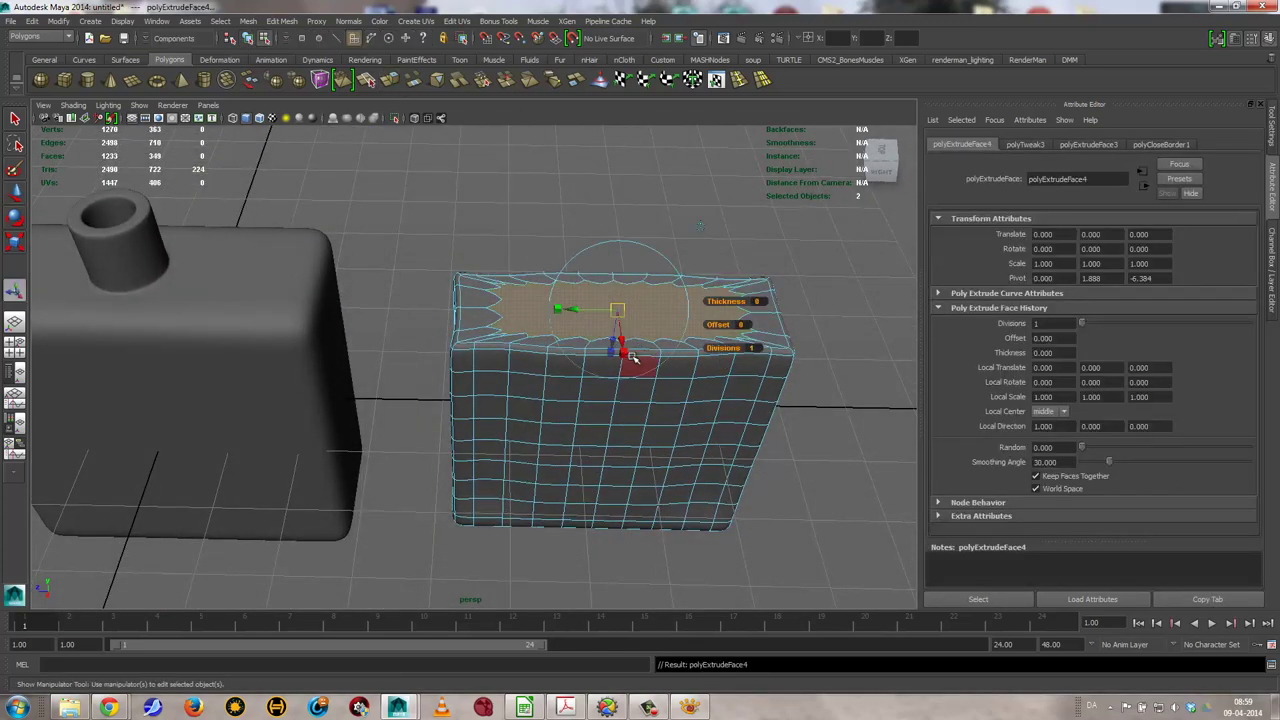
{"action": "left_click_drag", "start_coordinate": [616, 308], "coordinate": [601, 305]}
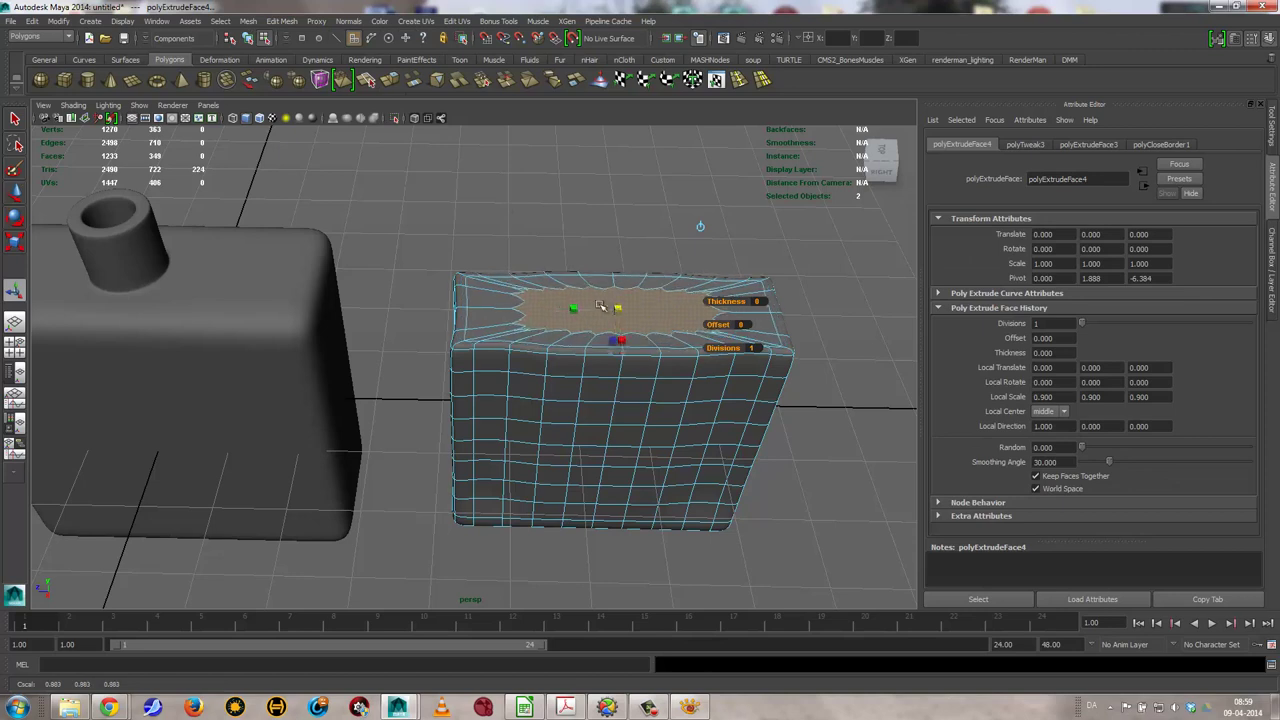
{"action": "key", "text": "1"}
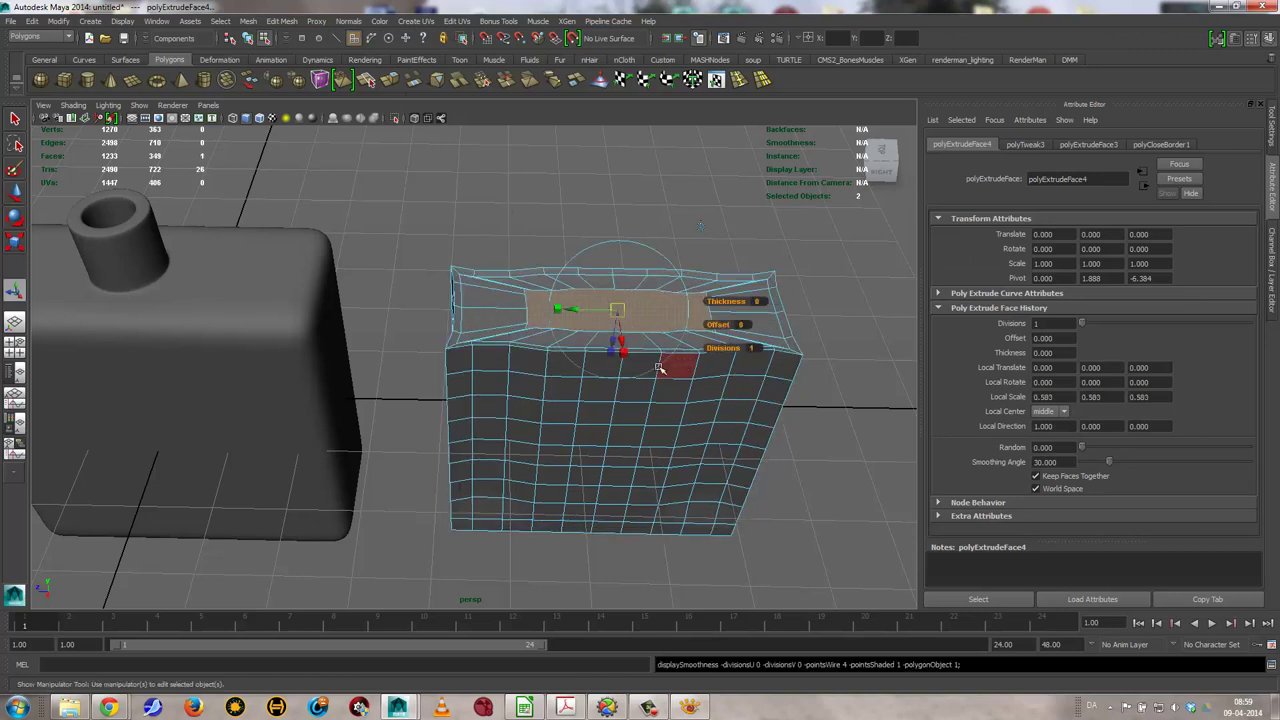
{"action": "right_click_drag", "start_coordinate": [780, 362], "coordinate": [800, 350]}
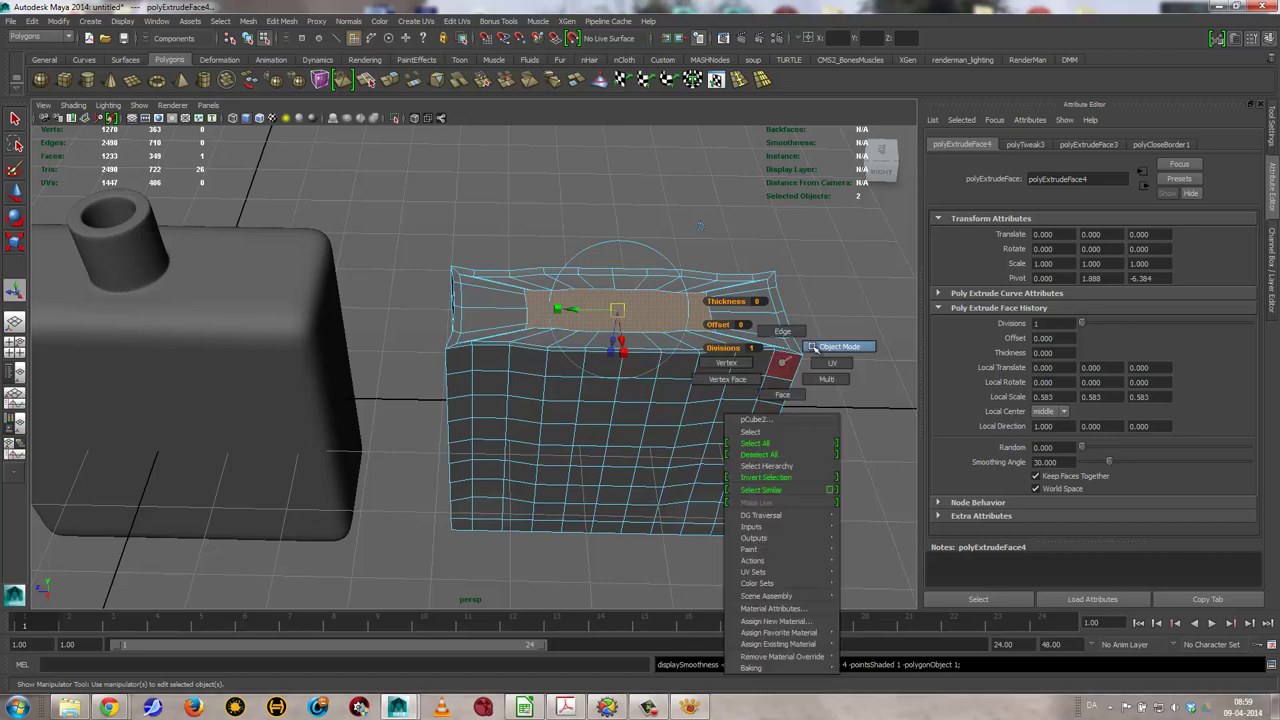
{"action": "key", "text": "3"}
{"action": "mouse_move", "coordinate": [757, 420]}
{"action": "left_mouse_down", "text": "alt"}
{"action": "mouse_move", "coordinate": [726, 412]}
{"action": "mouse_move", "coordinate": [732, 352]}
{"action": "left_mouse_up", "text": "alt"}
{"action": "left_click", "coordinate": [770, 390]}
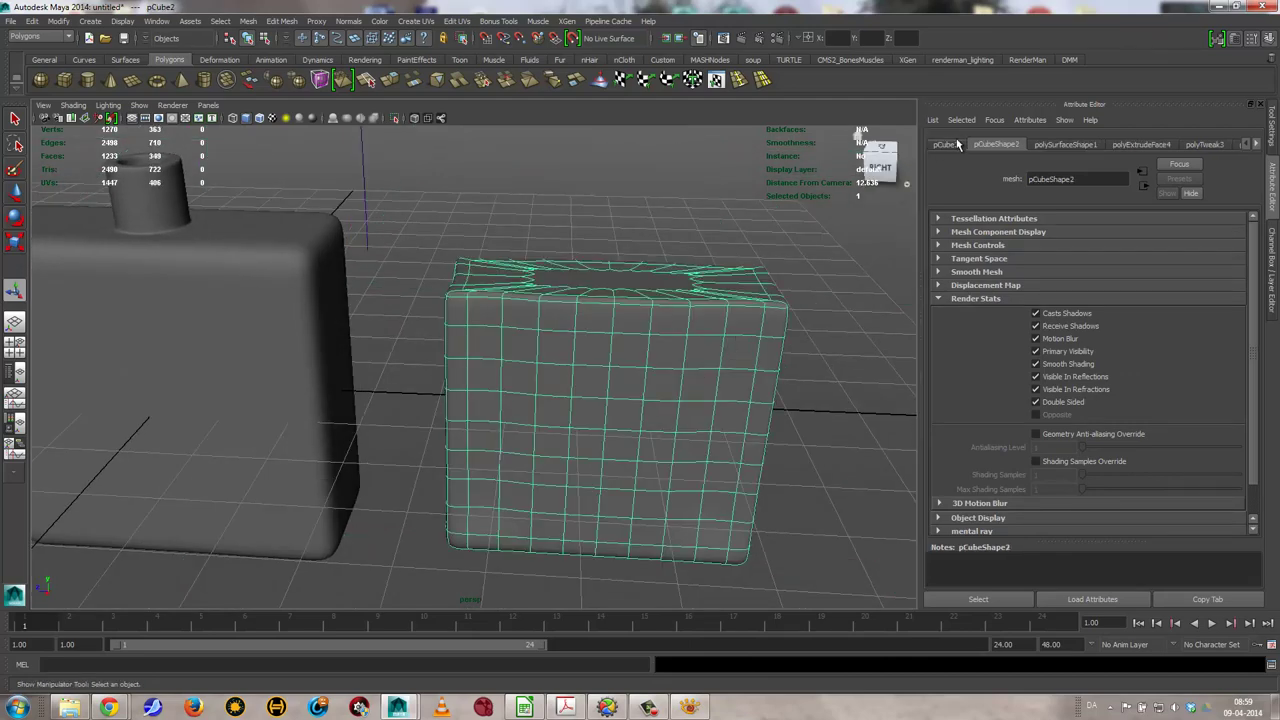
Set pCube2's Translate Z from -6.384 to 0 in the Attribute Editor
{"action": "left_click", "coordinate": [938, 120]}
{"action": "left_click", "coordinate": [938, 120]}
{"action": "left_click", "coordinate": [938, 120]}
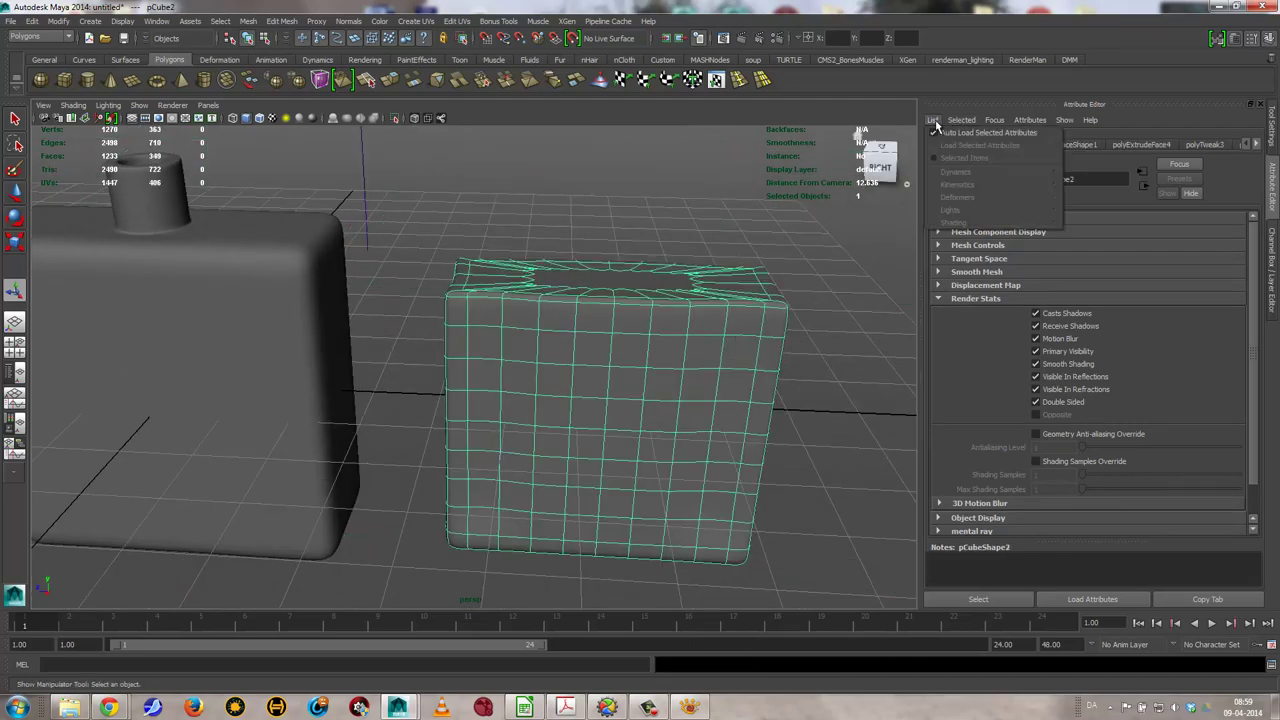
{"action": "left_click", "coordinate": [634, 371]}
{"action": "scroll", "coordinate": [634, 371], "scroll_direction": "up", "scroll_amount": 2}
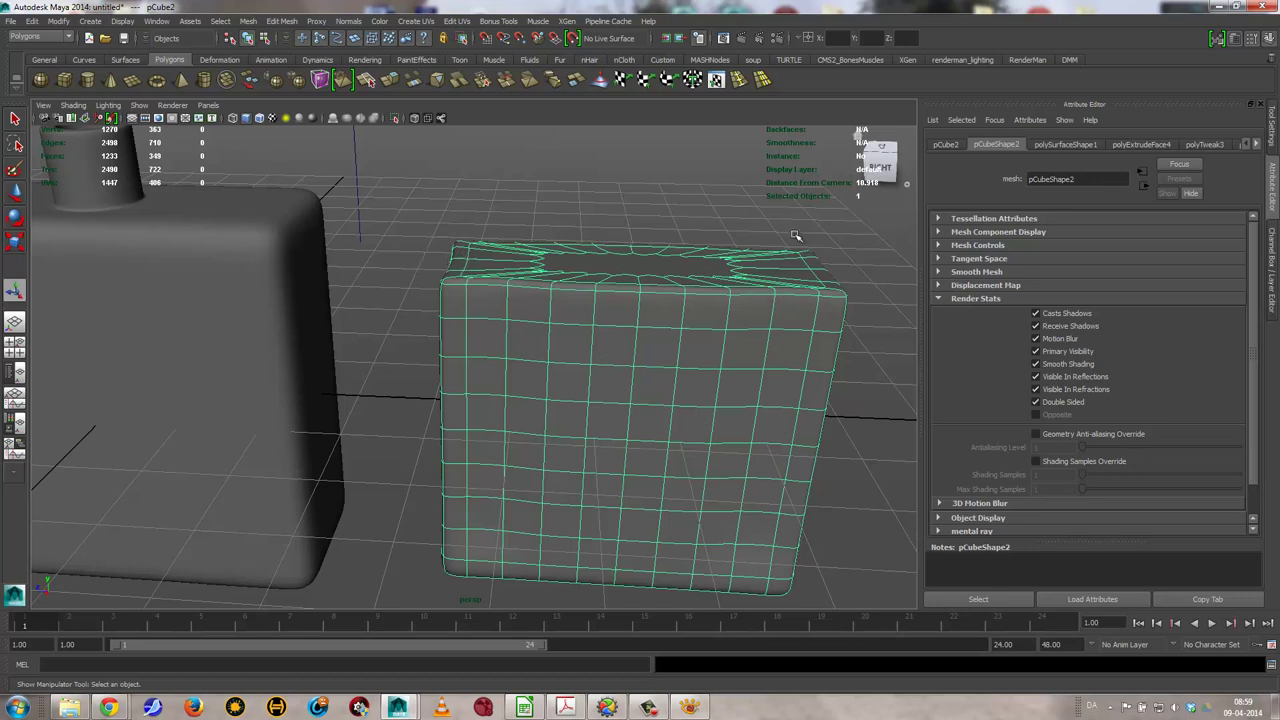
{"action": "left_click", "coordinate": [944, 144]}
{"action": "double_click", "coordinate": [1166, 234]}
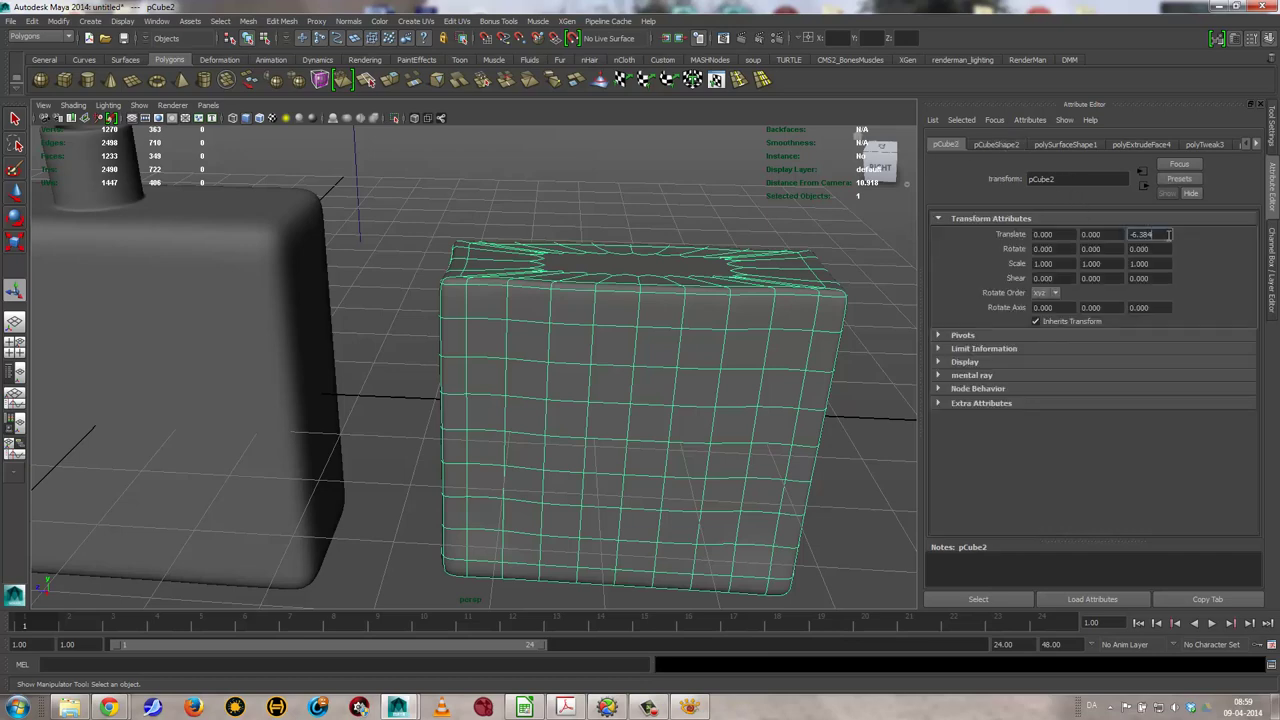
{"action": "type", "text": "0"}
{"action": "key", "text": "Return"}
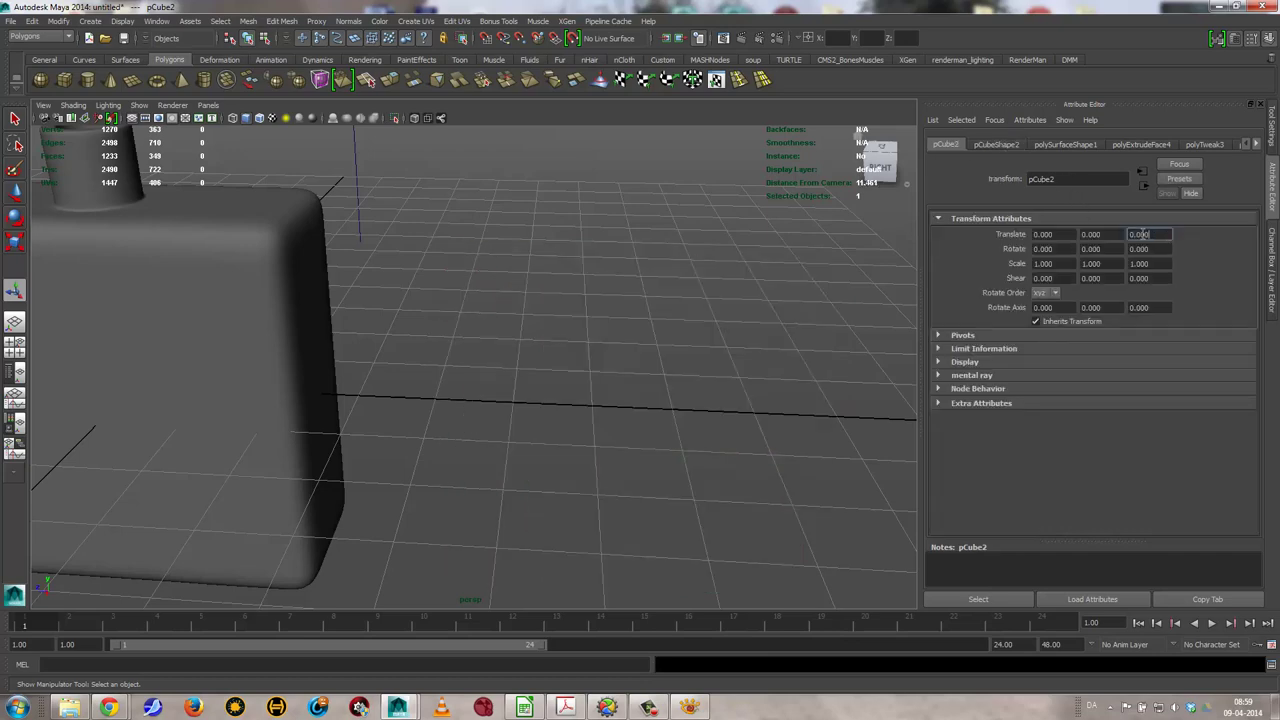
{"action": "mouse_move", "coordinate": [566, 322]}
{"action": "left_mouse_down", "text": "alt"}
{"action": "mouse_move", "coordinate": [674, 334]}
{"action": "mouse_move", "coordinate": [651, 294]}
{"action": "mouse_move", "coordinate": [560, 320]}
{"action": "left_mouse_up", "text": "alt"}
Isolate the bottle and liquid box in wireframe and zoom in on them in the side view
{"action": "left_click", "coordinate": [561, 318]}
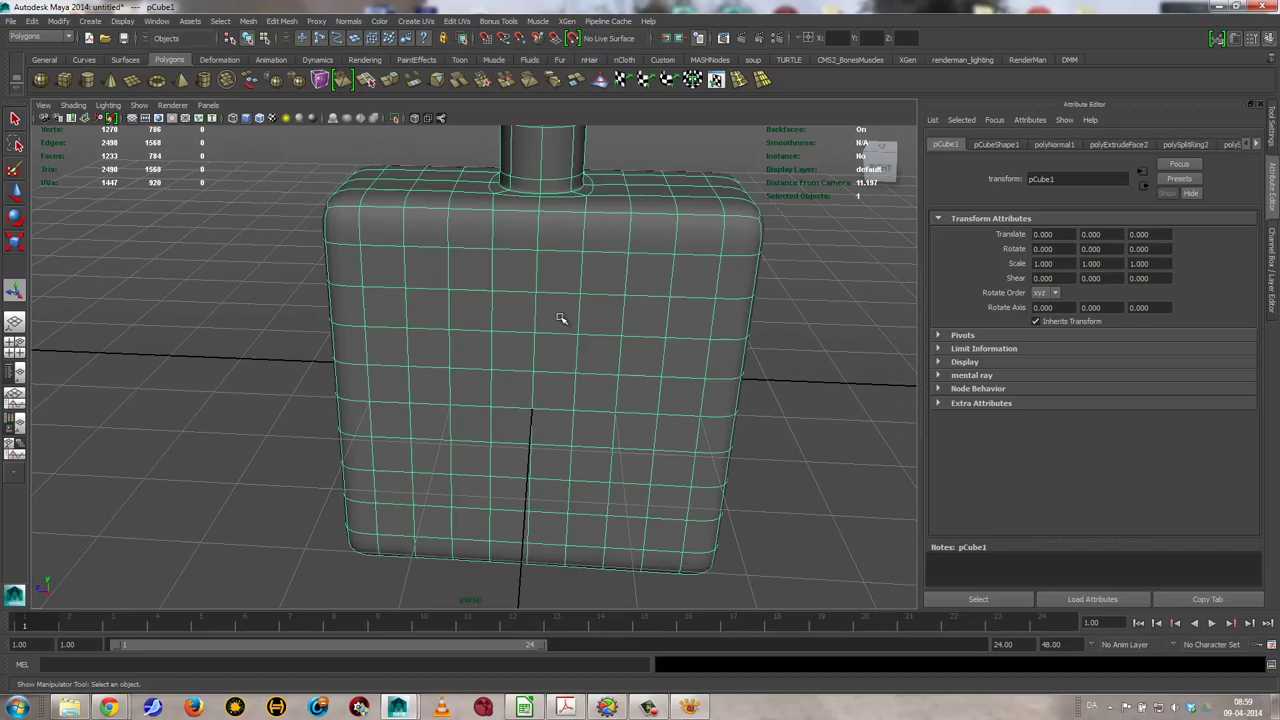
{"action": "key", "text": "4"}
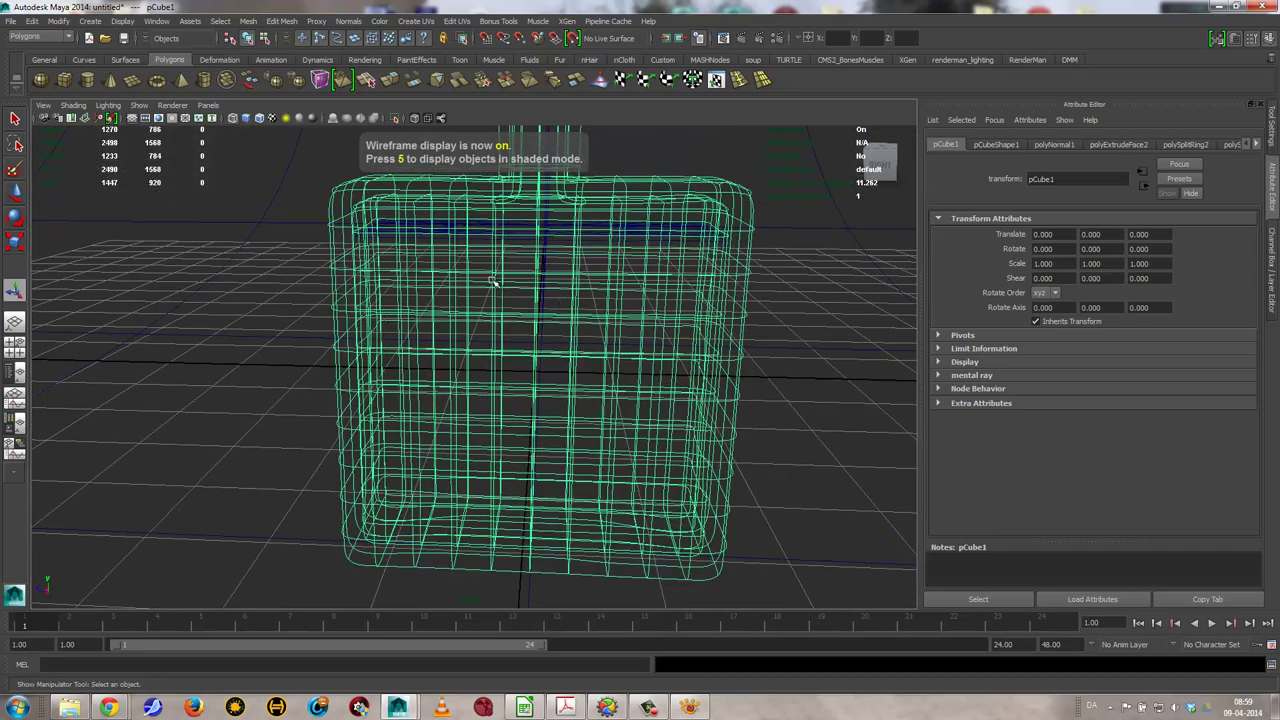
{"action": "left_click", "coordinate": [763, 437]}
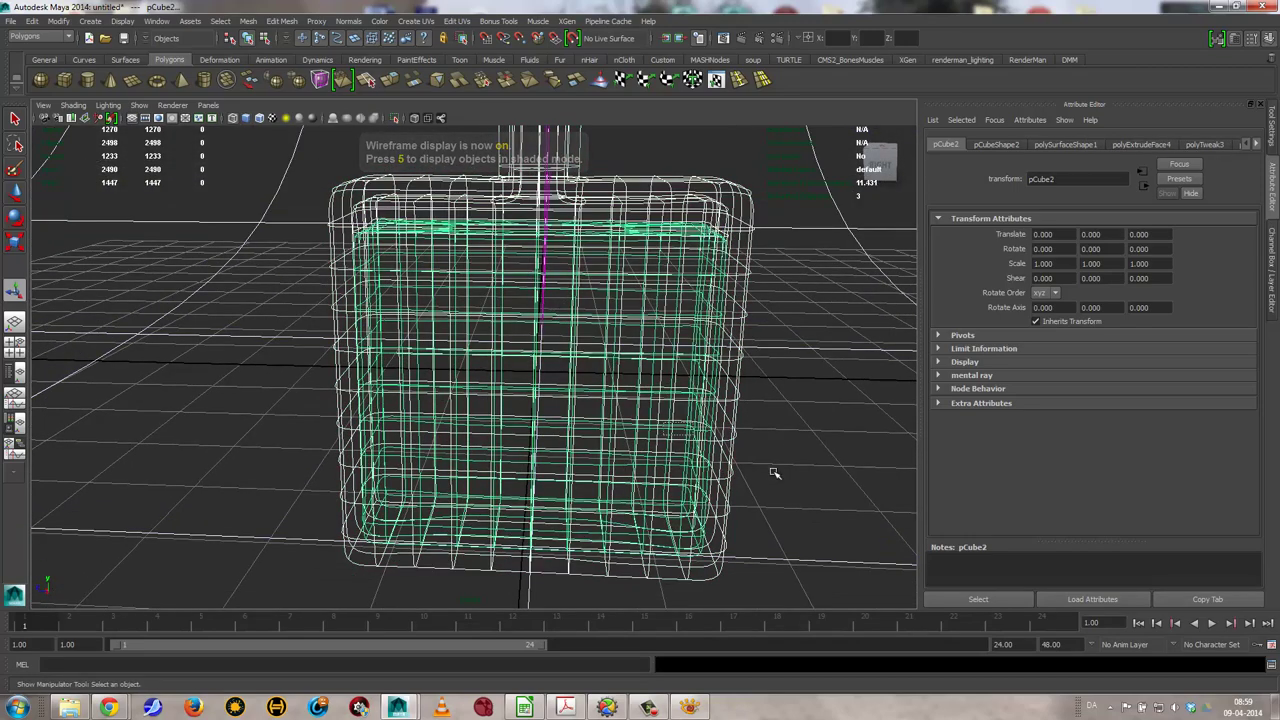
{"action": "key", "text": "q"}
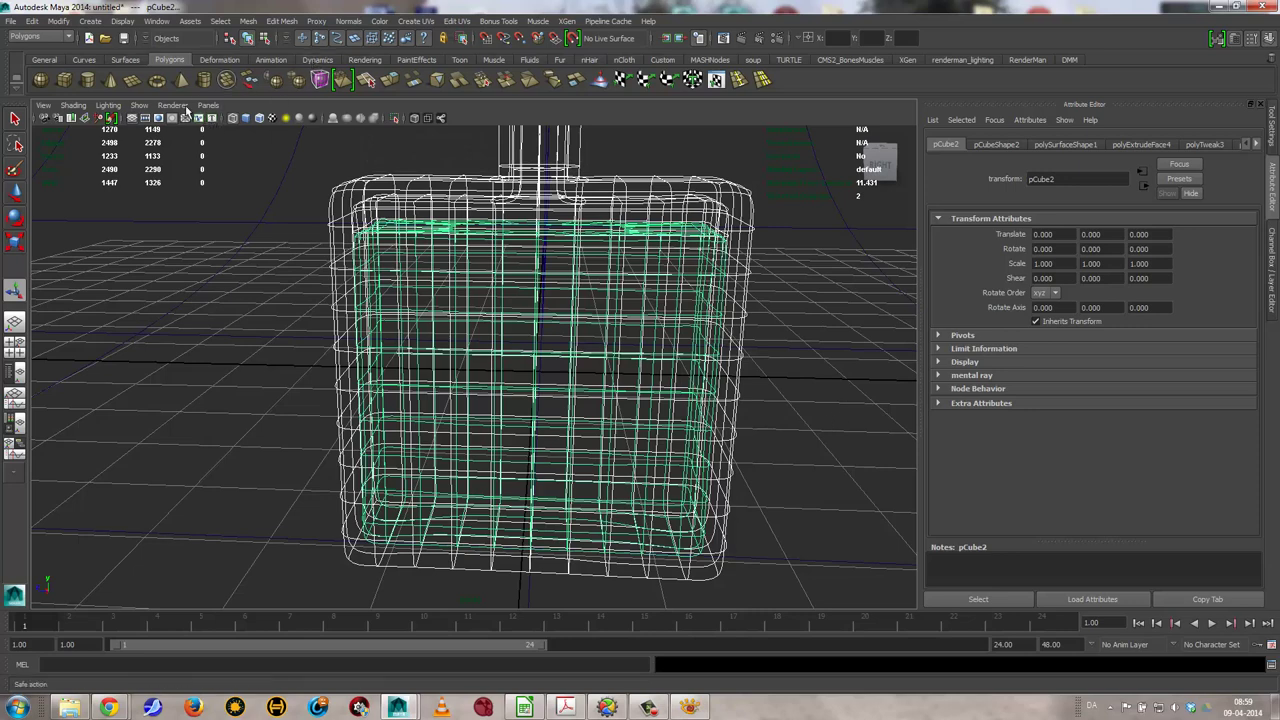
{"action": "left_click", "coordinate": [139, 105]}
{"action": "mouse_move", "coordinate": [166, 124]}
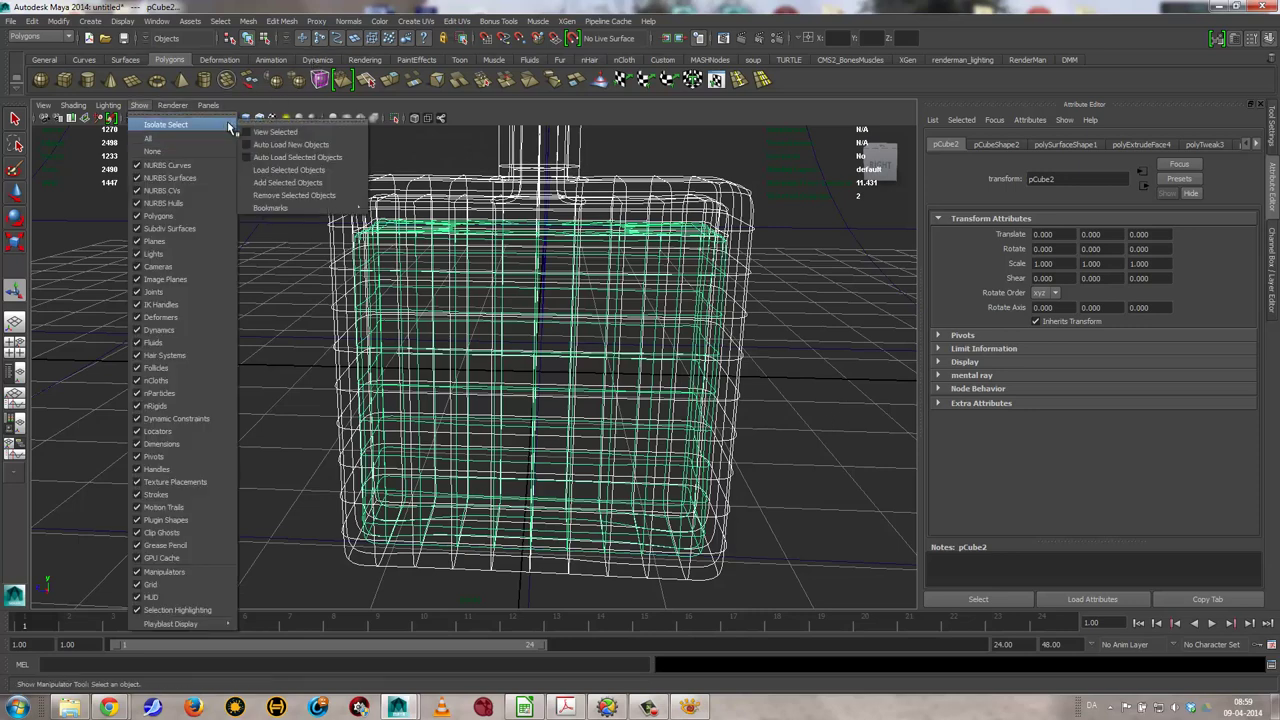
{"action": "left_click", "coordinate": [276, 132]}
{"action": "key", "text": "space"}
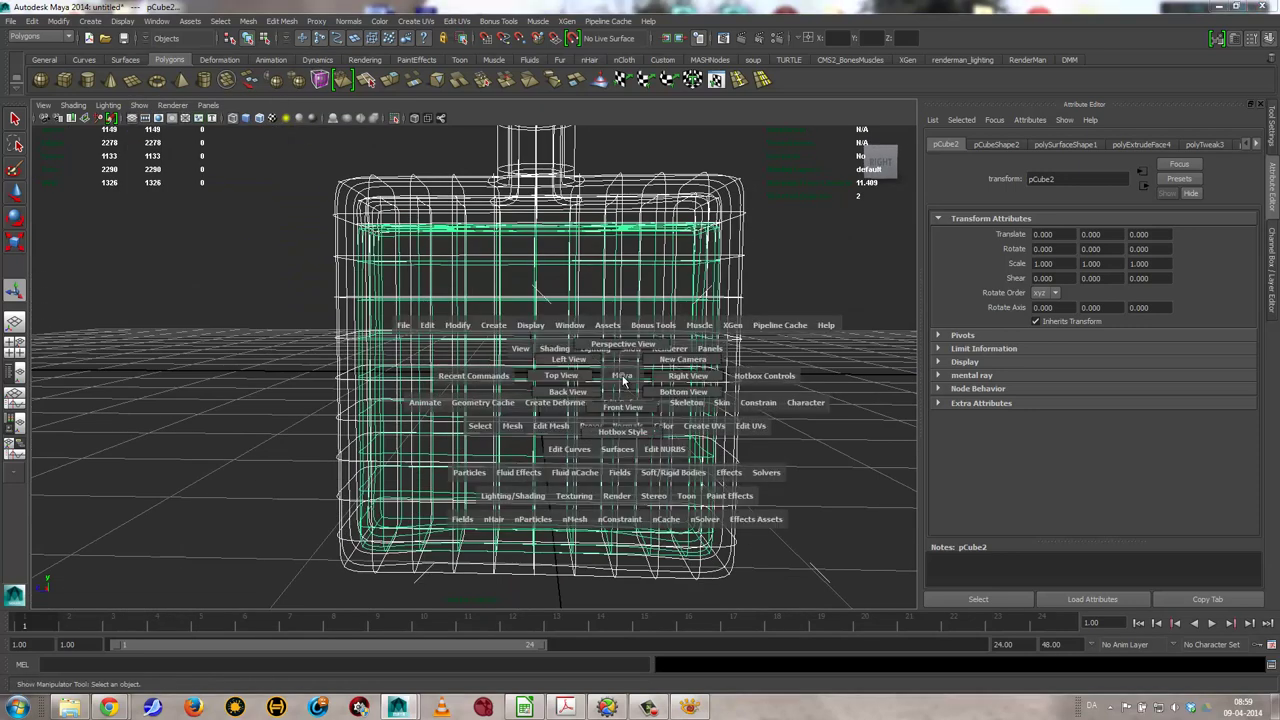
{"action": "key", "text": "space"}
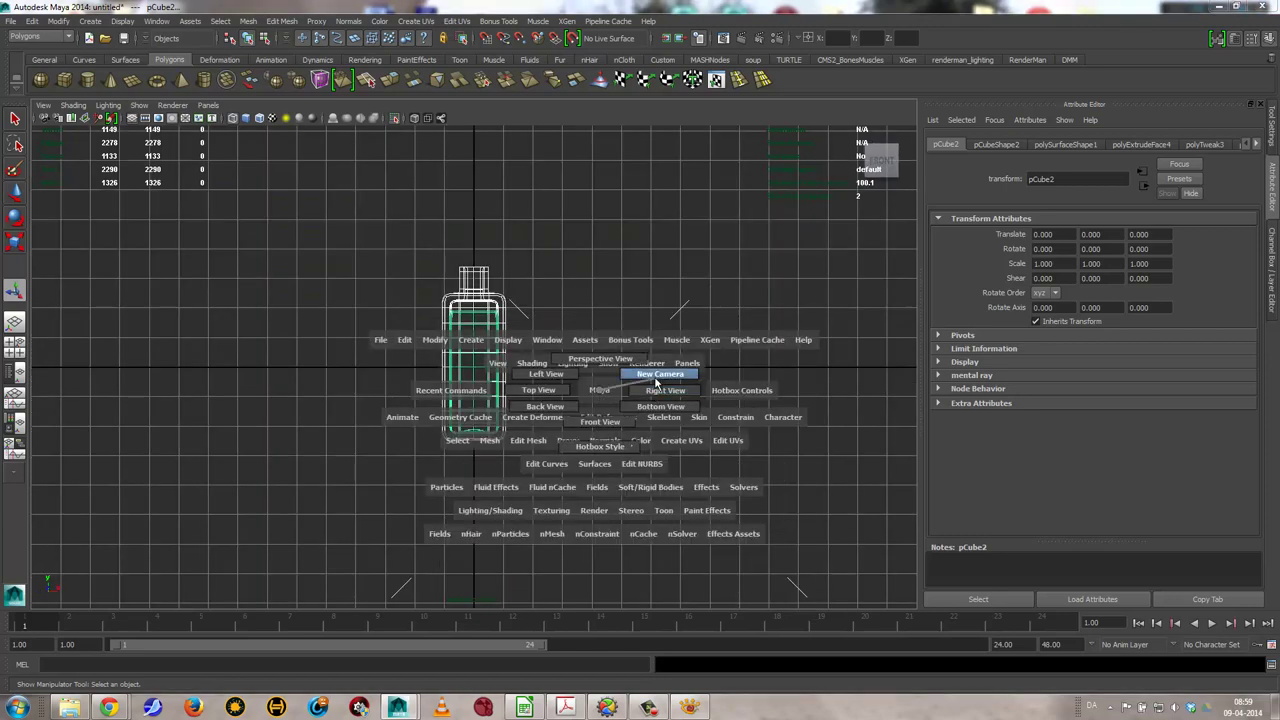
{"action": "left_click", "coordinate": [656, 398]}
{"action": "mouse_move", "coordinate": [491, 357]}
{"action": "right_mouse_down", "text": "alt"}
{"action": "mouse_move", "coordinate": [603, 336]}
{"action": "mouse_move", "coordinate": [437, 414]}
{"action": "mouse_move", "coordinate": [766, 366]}
{"action": "mouse_move", "coordinate": [631, 351]}
{"action": "right_mouse_up", "text": "alt"}
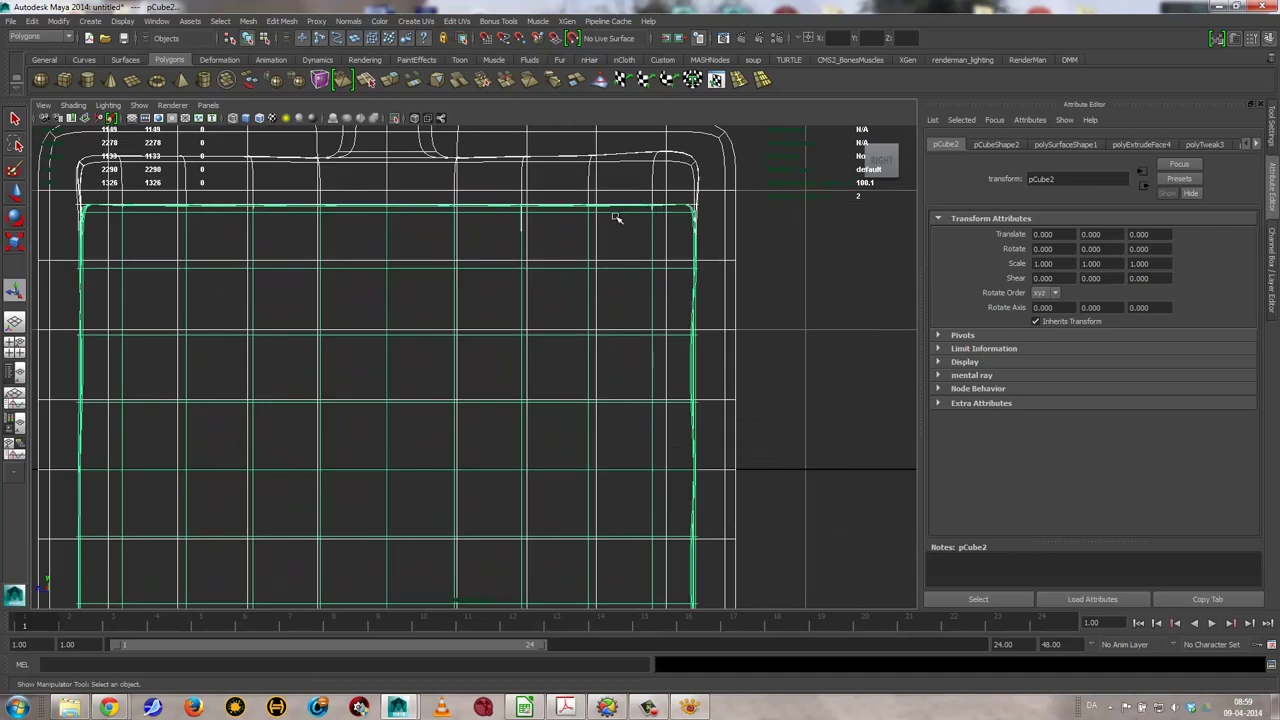
Select the bottle mesh pCube1 and duplicate it
{"action": "left_click", "coordinate": [800, 222]}
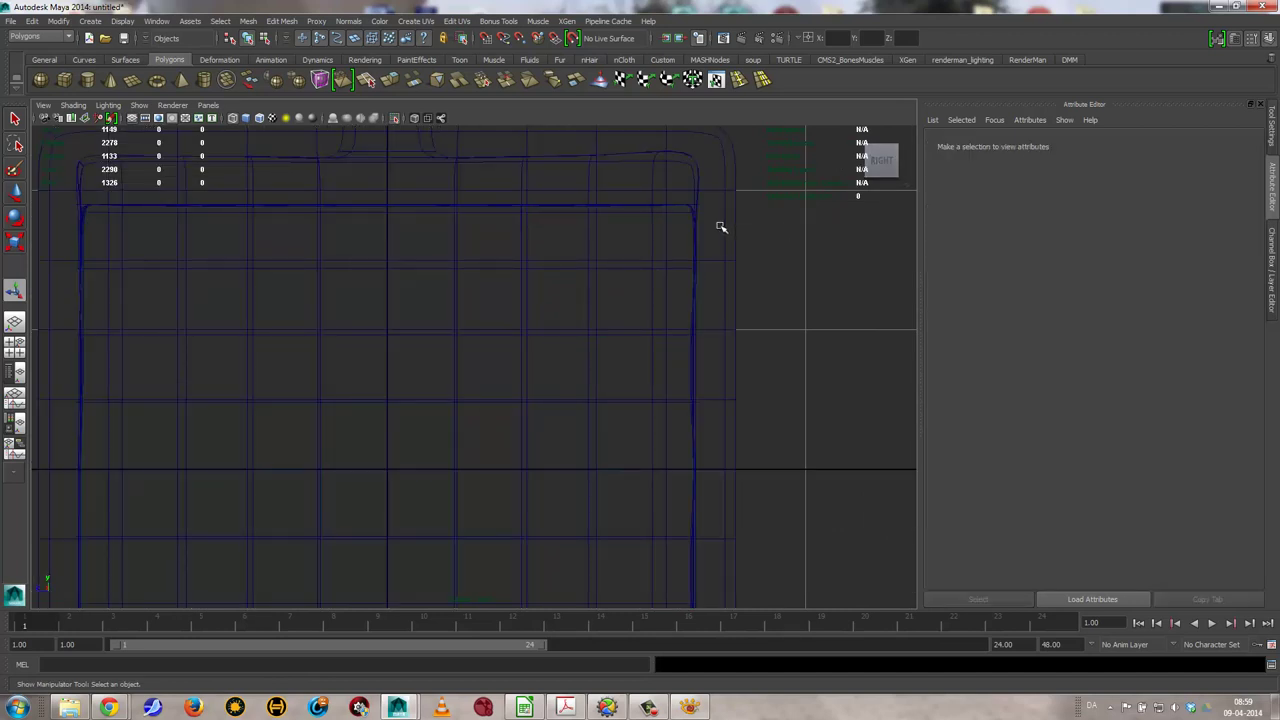
{"action": "left_click", "coordinate": [686, 208]}
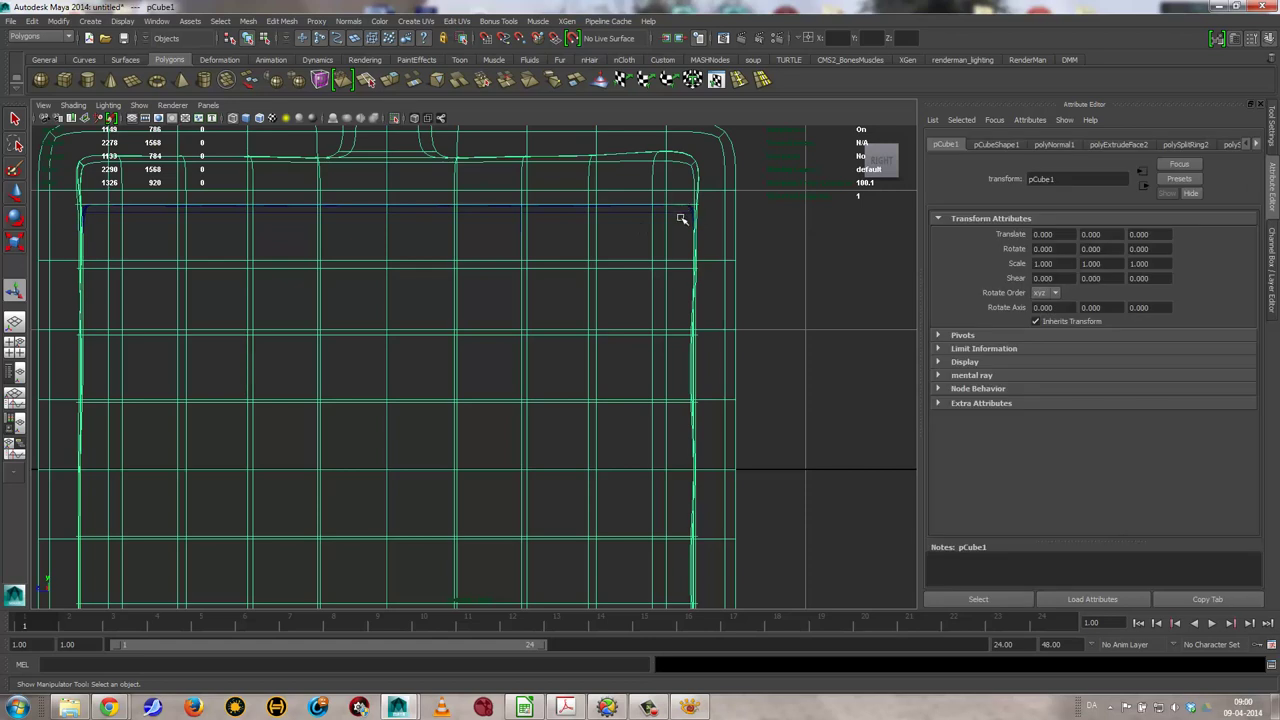
{"action": "key", "text": "ctrl+d"}
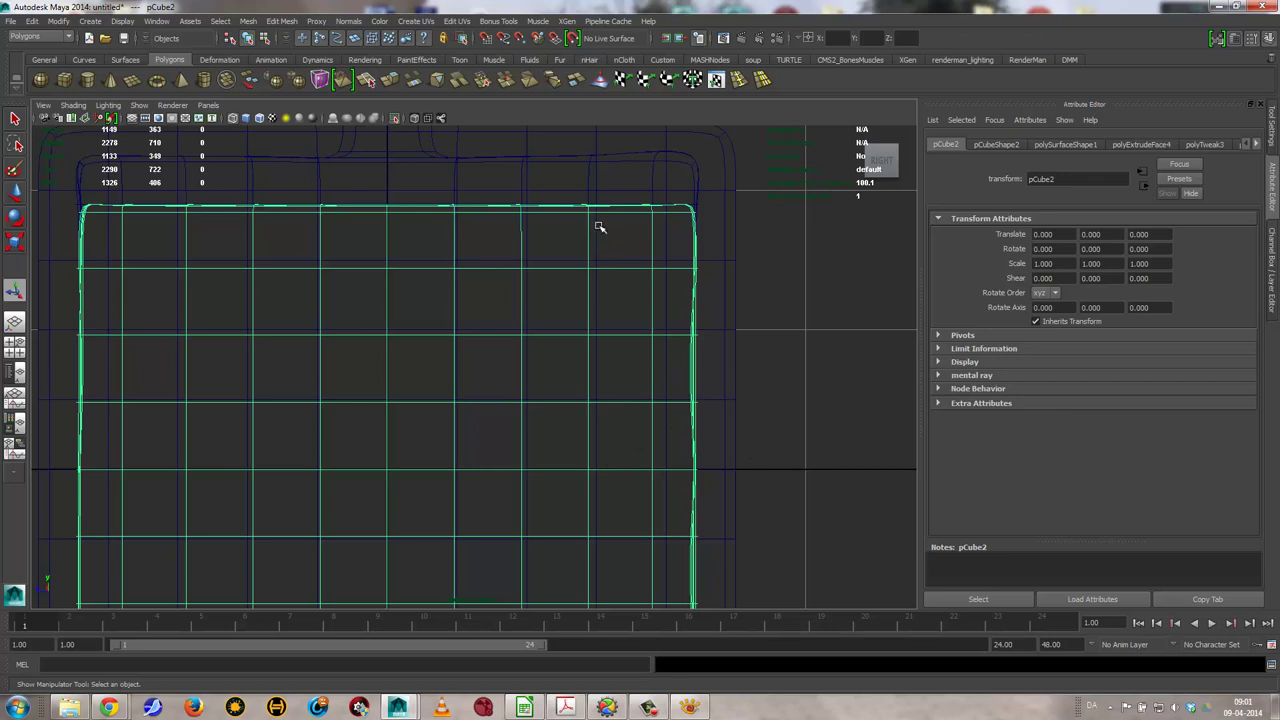
Transform the inner mesh's vertices with Transform Component, setting Local Translate Z to 0.01
{"action": "left_click", "coordinate": [270, 20]}
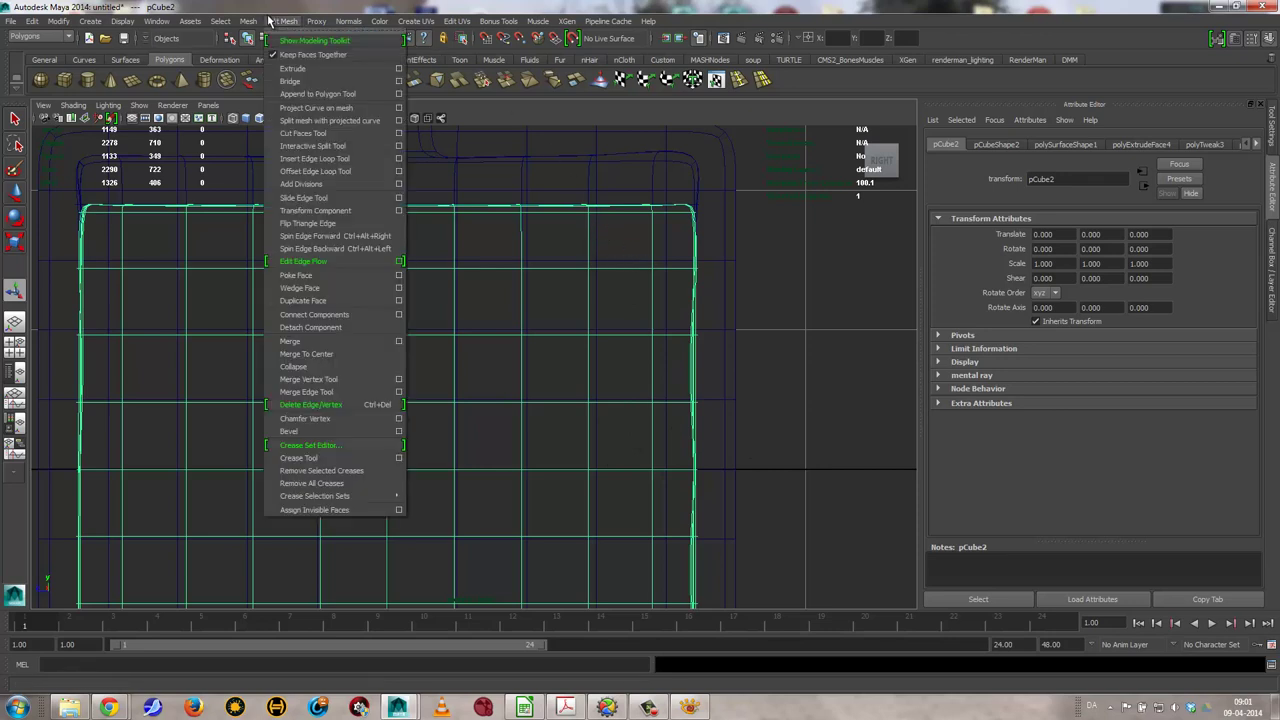
{"action": "left_click", "coordinate": [317, 212]}
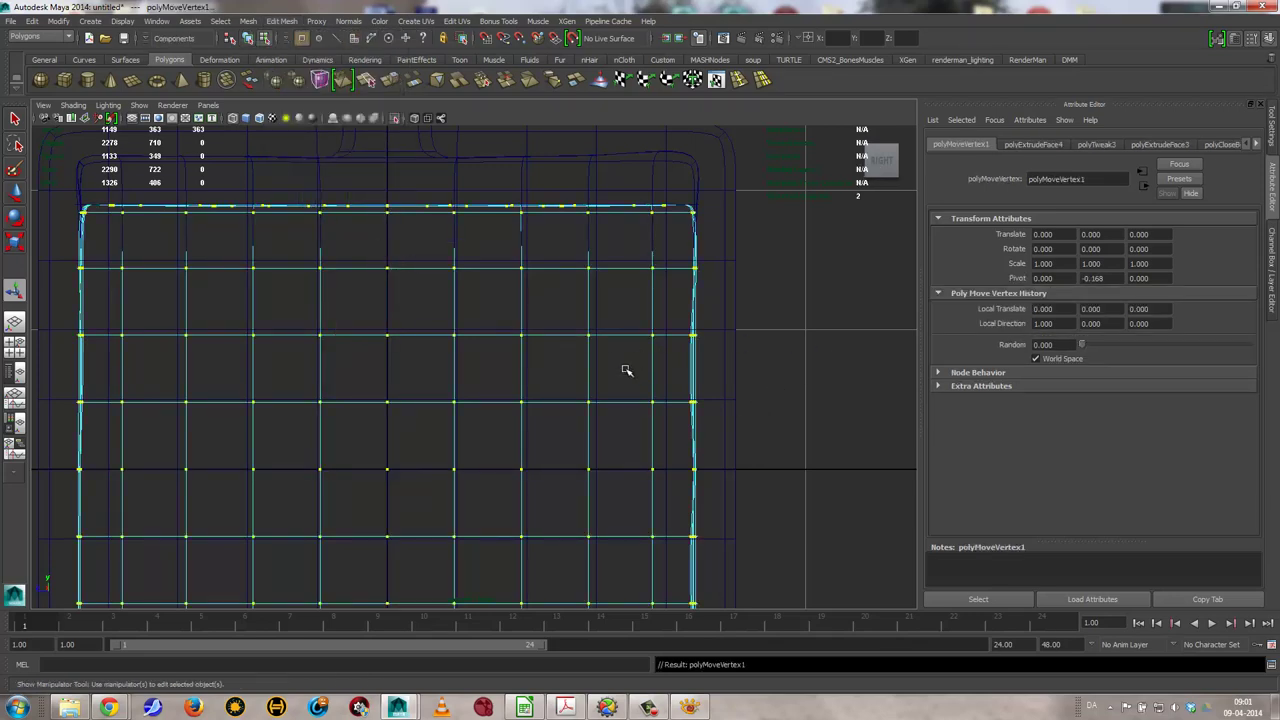
{"action": "mouse_move", "coordinate": [626, 368]}
{"action": "right_mouse_down", "text": "alt"}
{"action": "mouse_move", "coordinate": [603, 349]}
{"action": "mouse_move", "coordinate": [726, 337]}
{"action": "mouse_move", "coordinate": [626, 362]}
{"action": "mouse_move", "coordinate": [557, 349]}
{"action": "mouse_move", "coordinate": [680, 369]}
{"action": "right_mouse_up", "text": "alt"}
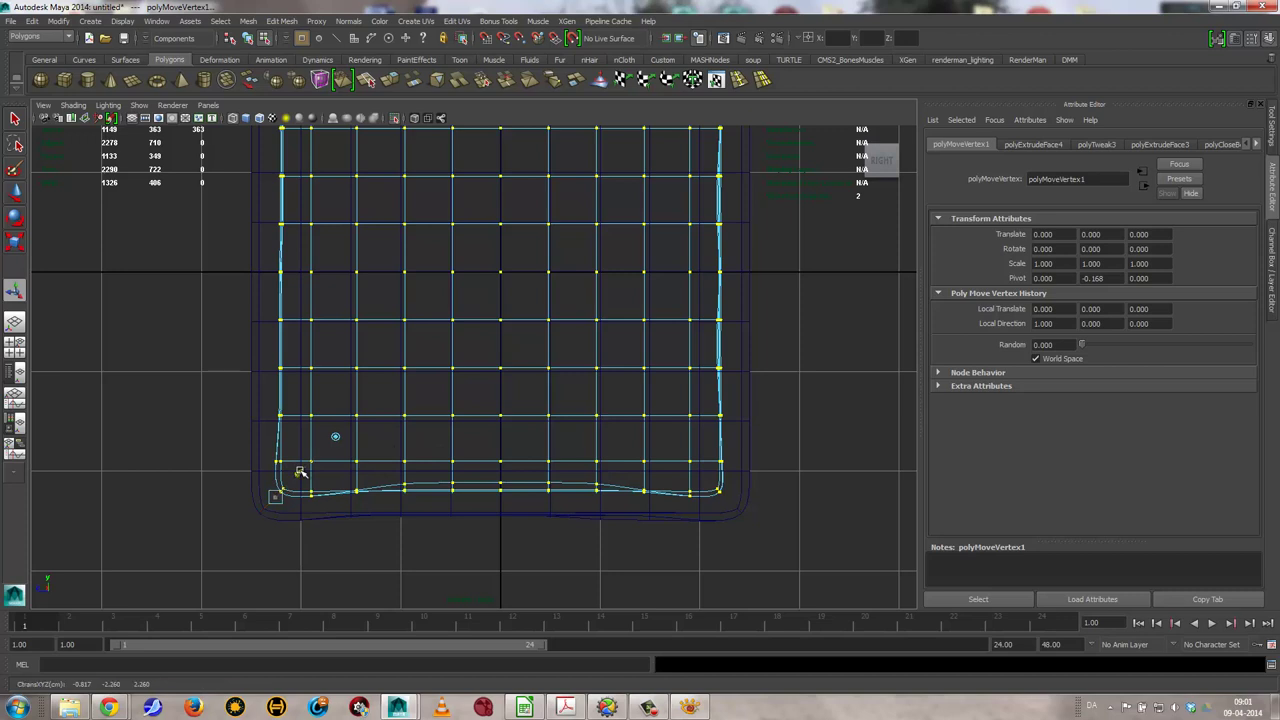
{"action": "middle_click_drag", "start_coordinate": [300, 471], "coordinate": [300, 471]}
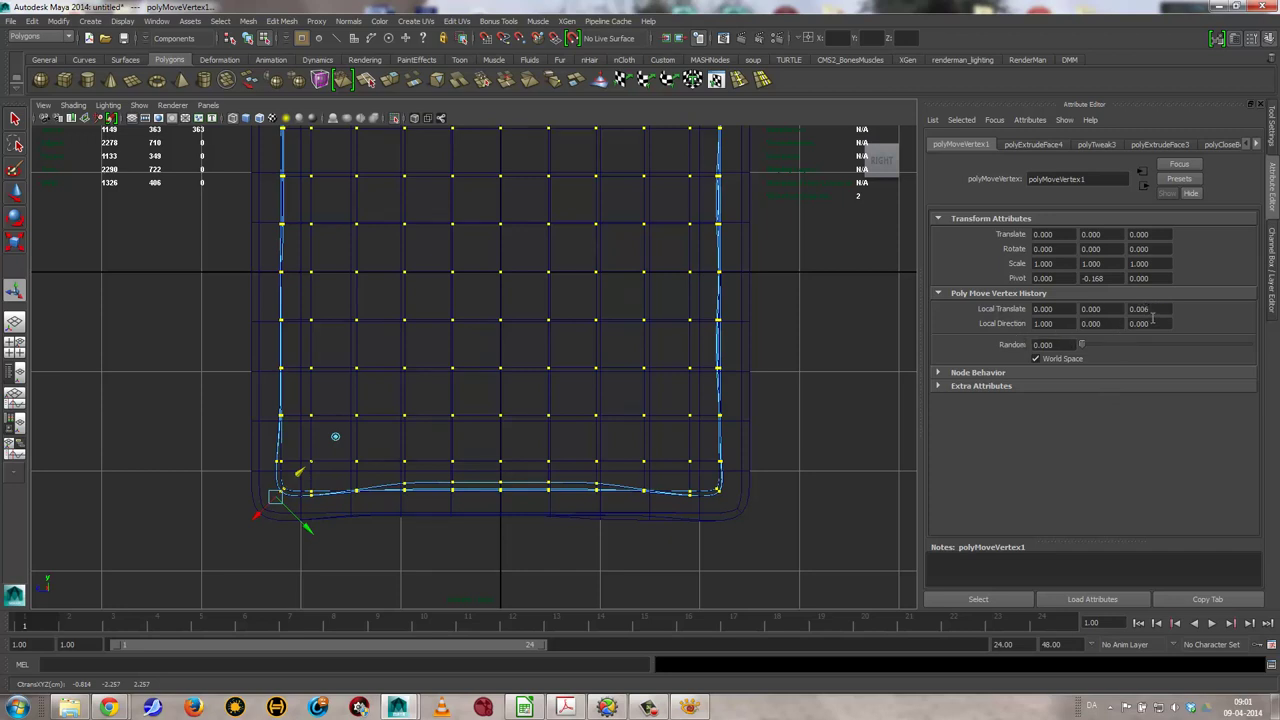
{"action": "left_click", "coordinate": [1140, 308]}
{"action": "type", "text": "0.02"}
{"action": "key", "text": "Return"}
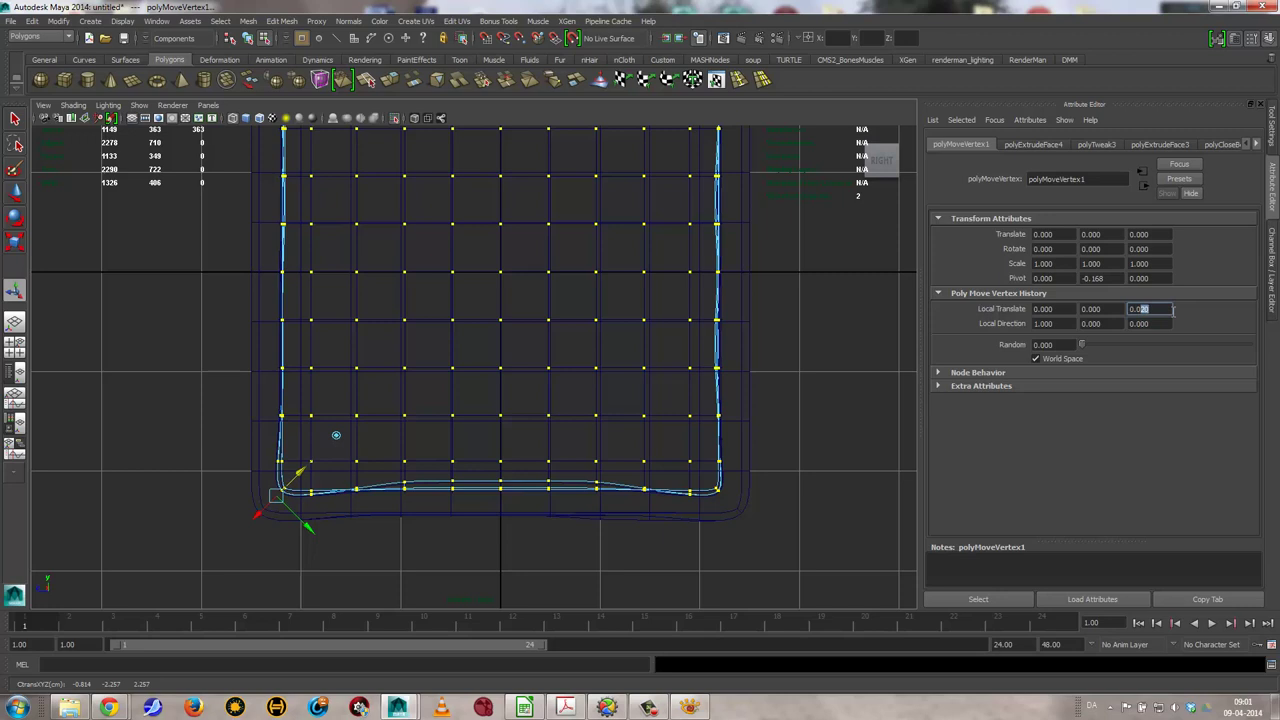
{"action": "type", "text": "0.01"}
{"action": "key", "text": "Return"}
Return to object mode and select the whole outer bottle mesh
{"action": "right_click", "coordinate": [719, 327]}
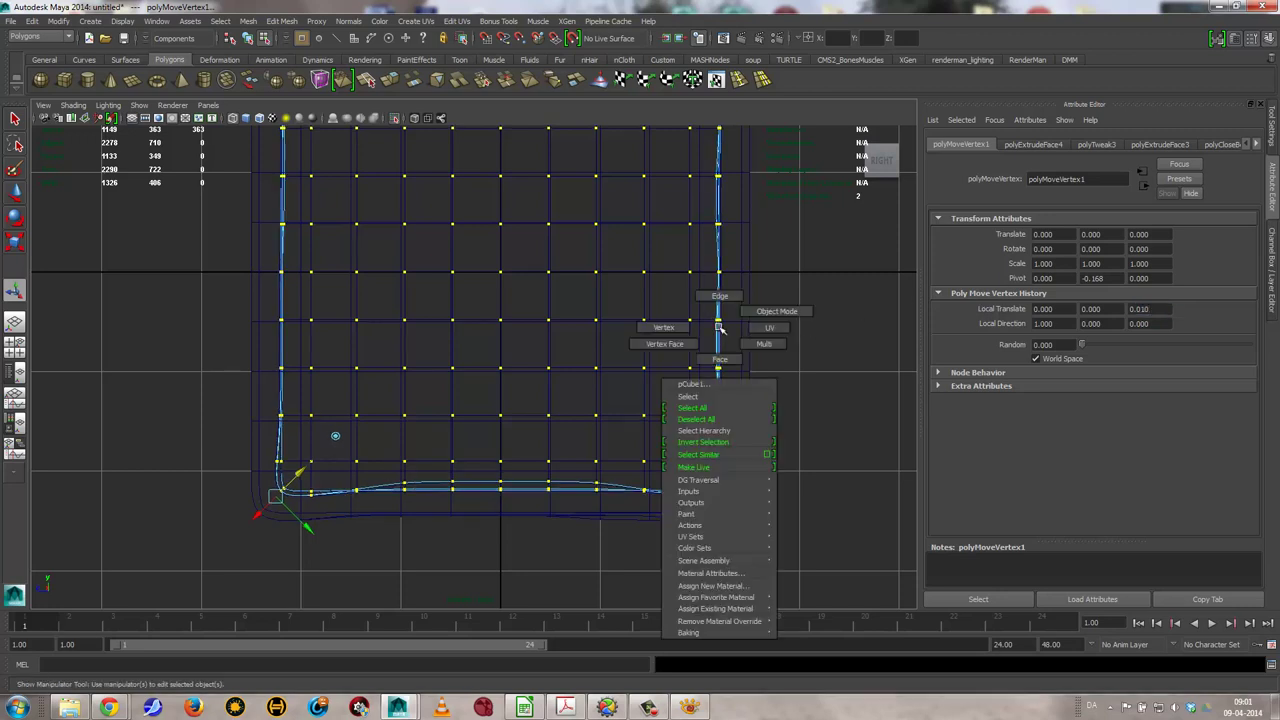
{"action": "right_click_drag", "start_coordinate": [719, 327], "coordinate": [735, 318]}
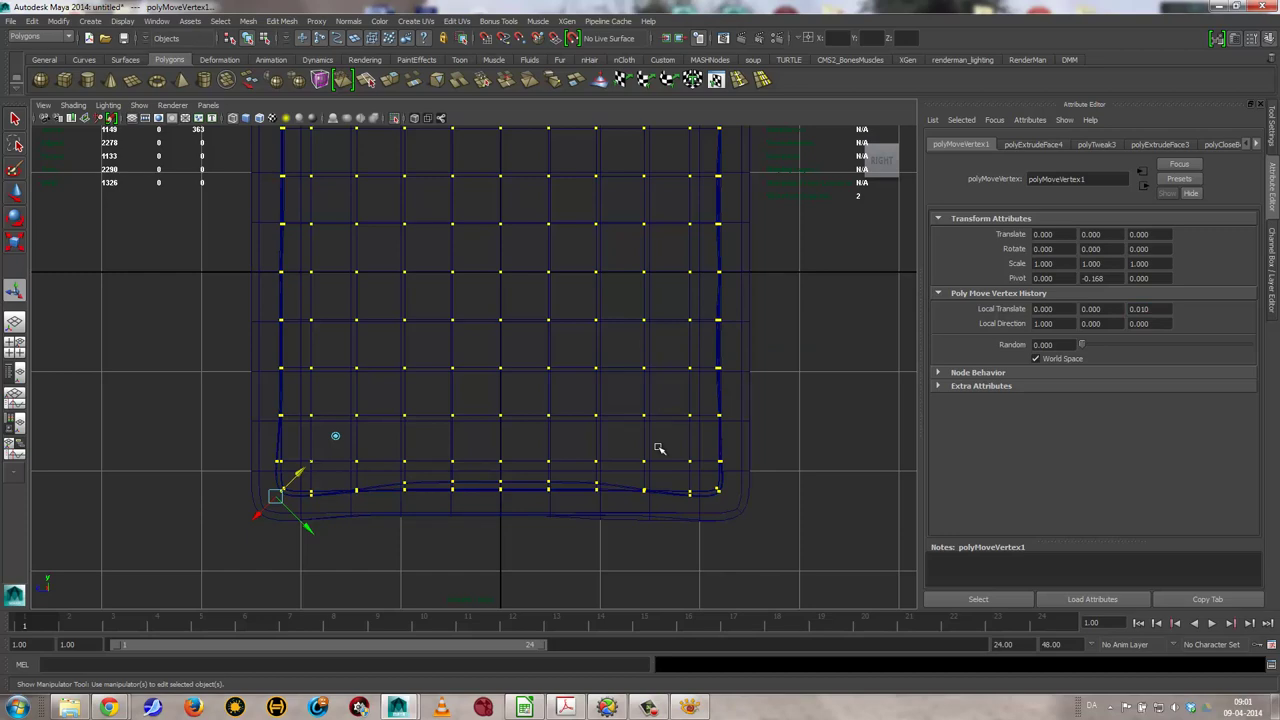
{"action": "scroll", "coordinate": [489, 402], "scroll_direction": "down", "scroll_amount": 4}
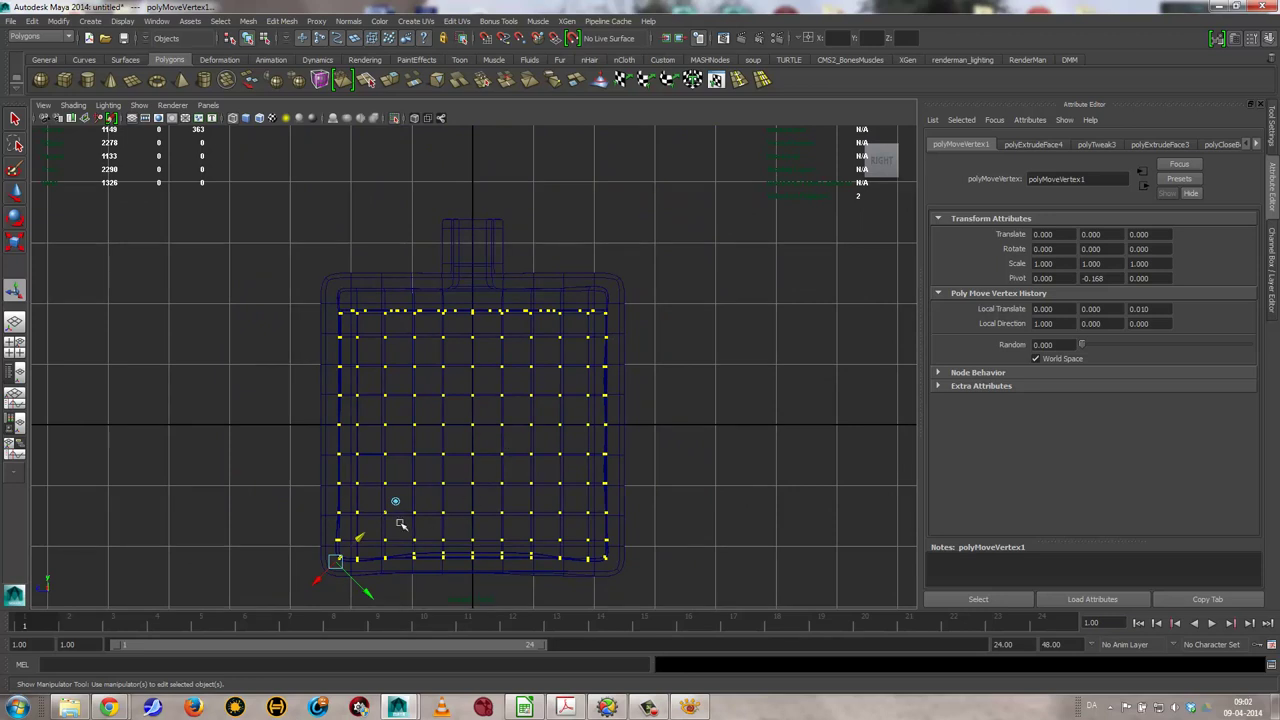
{"action": "left_click_drag", "start_coordinate": [403, 525], "coordinate": [501, 500], "text": "alt"}
{"action": "right_click_drag", "start_coordinate": [583, 392], "coordinate": [587, 388]}
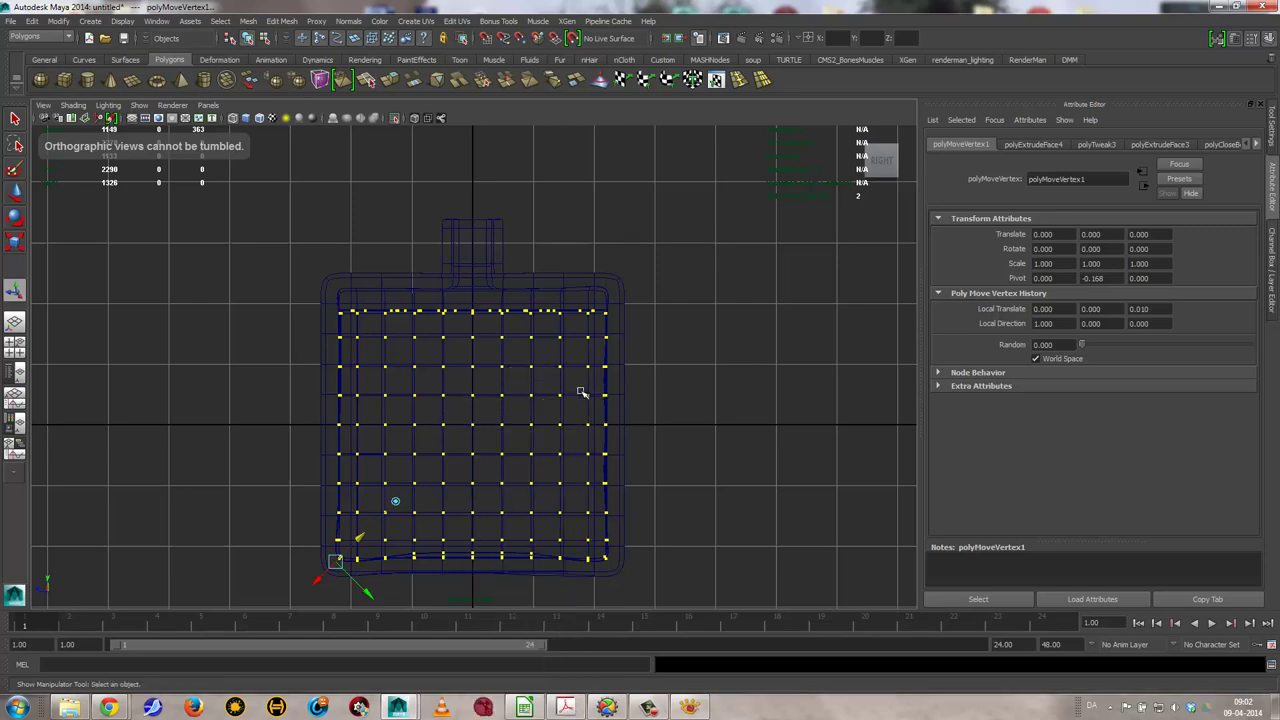
Select the liquid mesh pCube2 and isolate it with View Selected
{"action": "left_click", "coordinate": [515, 316], "text": "shift"}
{"action": "left_click", "coordinate": [600, 290], "text": "ctrl"}
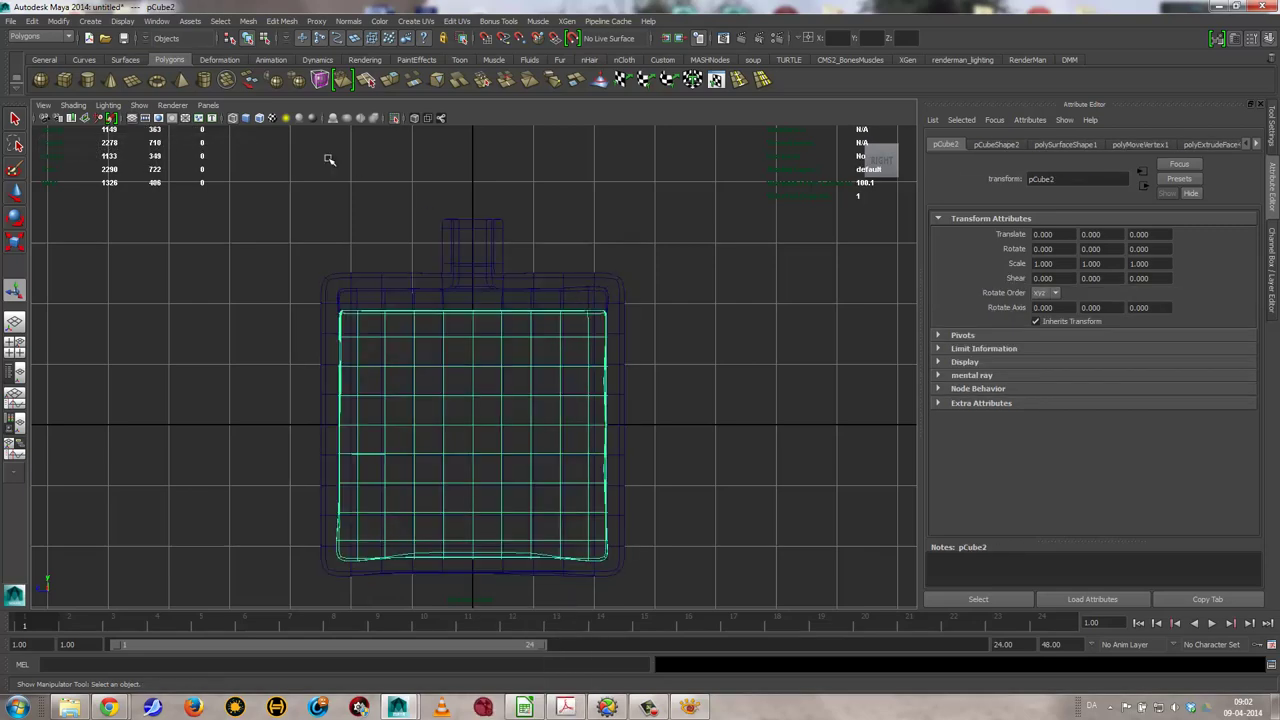
{"action": "left_click", "coordinate": [139, 105]}
{"action": "left_click", "coordinate": [145, 113]}
{"action": "left_click", "coordinate": [140, 105]}
{"action": "mouse_move", "coordinate": [165, 124]}
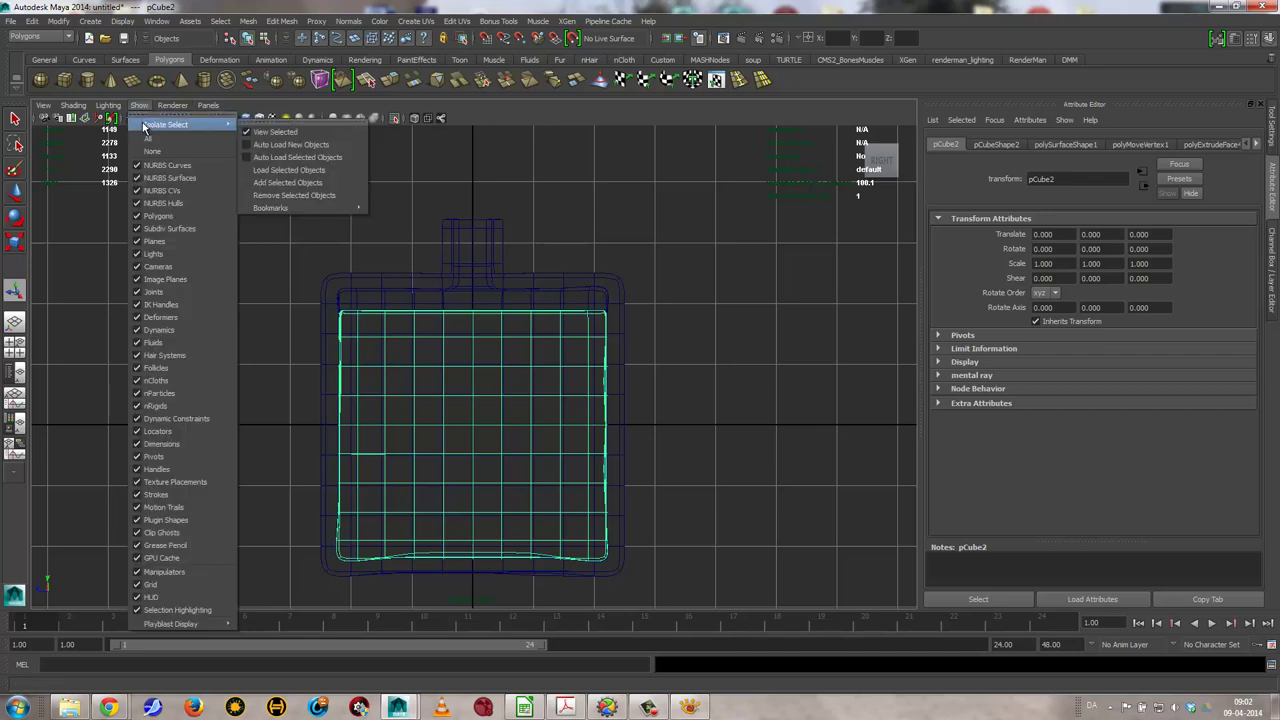
{"action": "left_click", "coordinate": [262, 131]}
{"action": "left_click", "coordinate": [140, 105]}
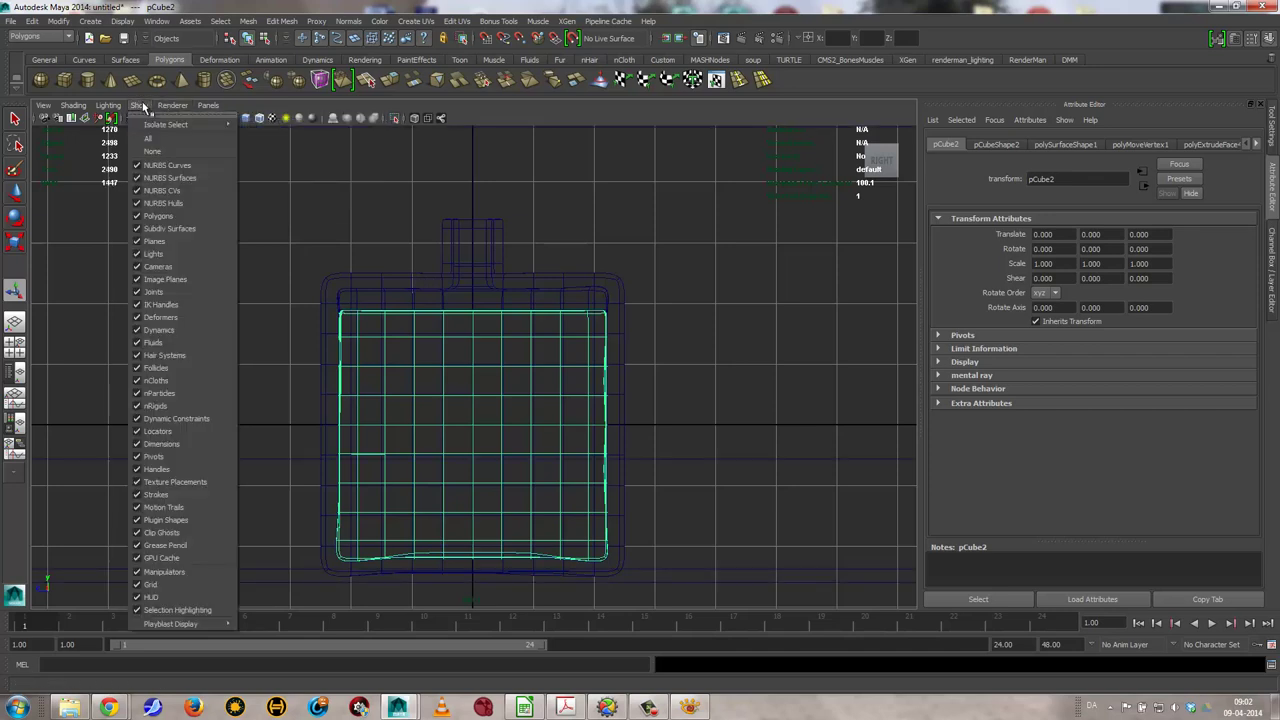
{"action": "left_click", "coordinate": [266, 138]}
Show the liquid mesh shaded in perspective and turn off Double Sided in its Render Stats
{"action": "mouse_move", "coordinate": [615, 350]}
{"action": "left_mouse_down", "text": "alt"}
{"action": "mouse_move", "coordinate": [609, 380]}
{"action": "mouse_move", "coordinate": [590, 356]}
{"action": "left_mouse_up", "text": "alt"}
{"action": "key", "text": "space"}
{"action": "key", "text": "5"}
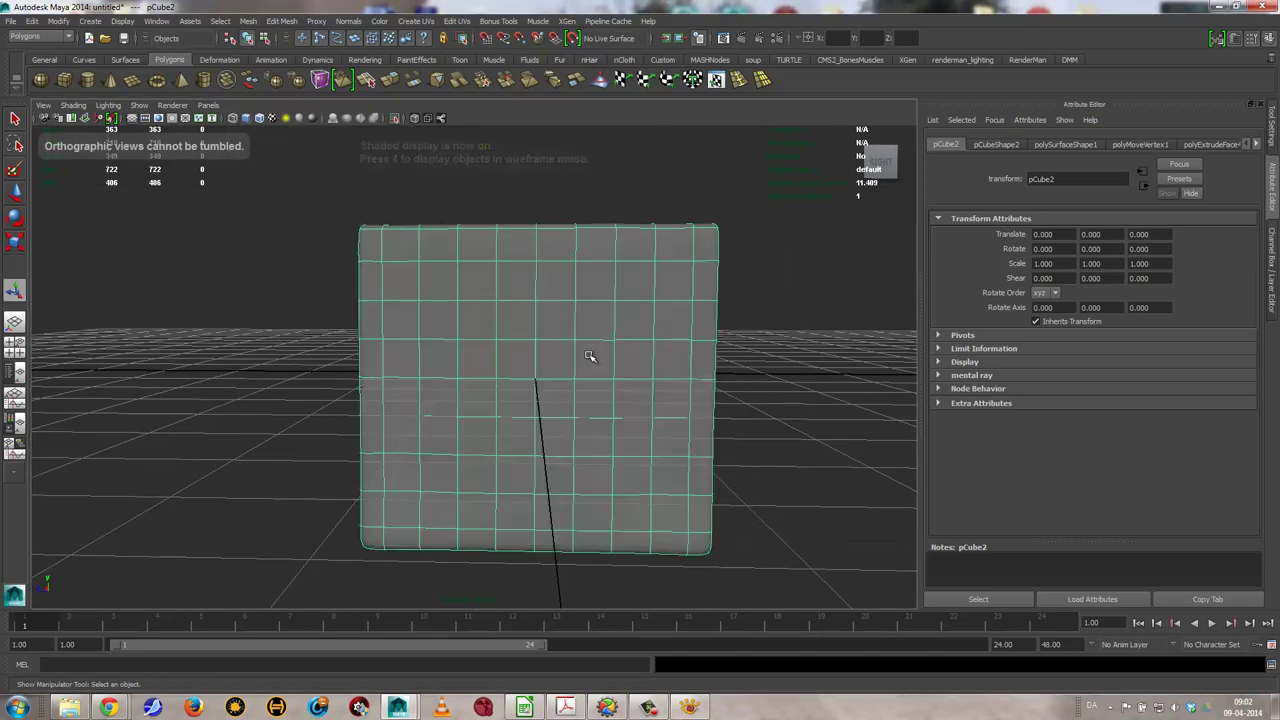
{"action": "left_click_drag", "start_coordinate": [680, 320], "coordinate": [794, 329], "text": "alt"}
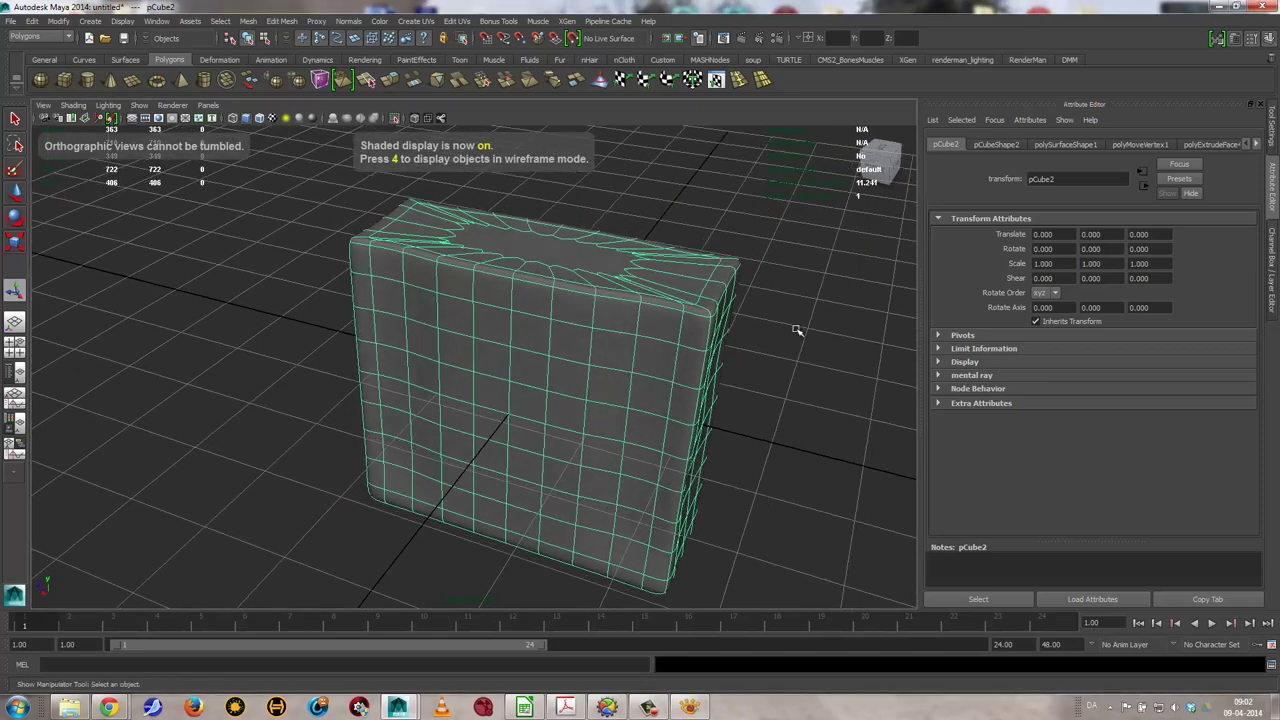
{"action": "left_click", "coordinate": [996, 144]}
{"action": "left_click", "coordinate": [1049, 404]}
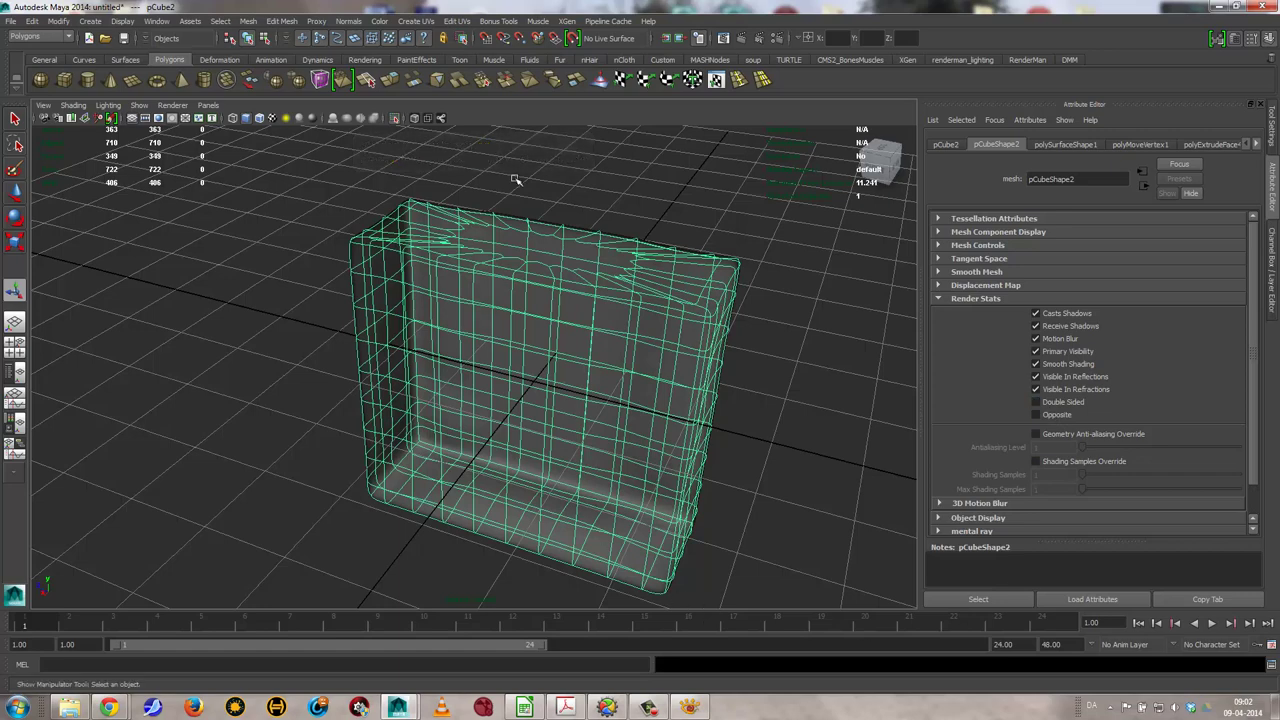
Reverse pCube2's normals, enable Double Sided in its Render Stats, and reselect the liquid mesh
{"action": "left_click", "coordinate": [348, 21]}
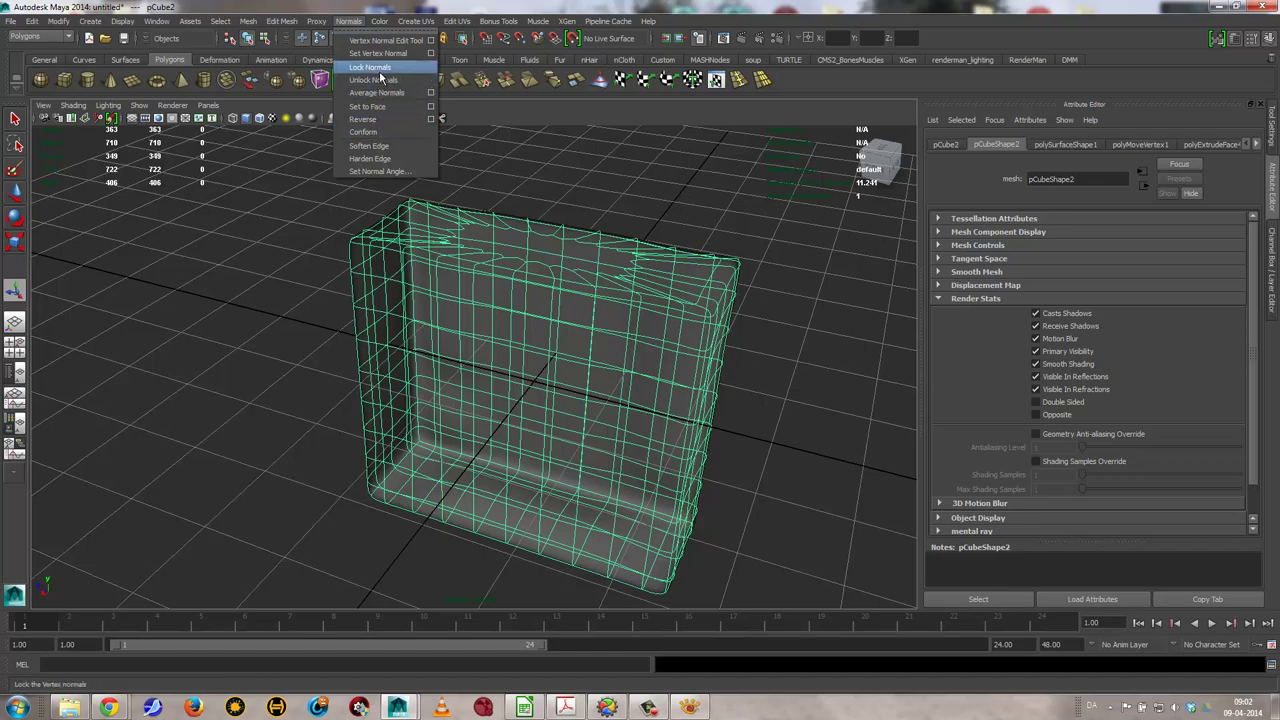
{"action": "left_click", "coordinate": [384, 119]}
{"action": "mouse_move", "coordinate": [700, 368]}
{"action": "left_mouse_down", "text": "alt"}
{"action": "mouse_move", "coordinate": [748, 370]}
{"action": "mouse_move", "coordinate": [706, 361]}
{"action": "left_mouse_up", "text": "alt"}
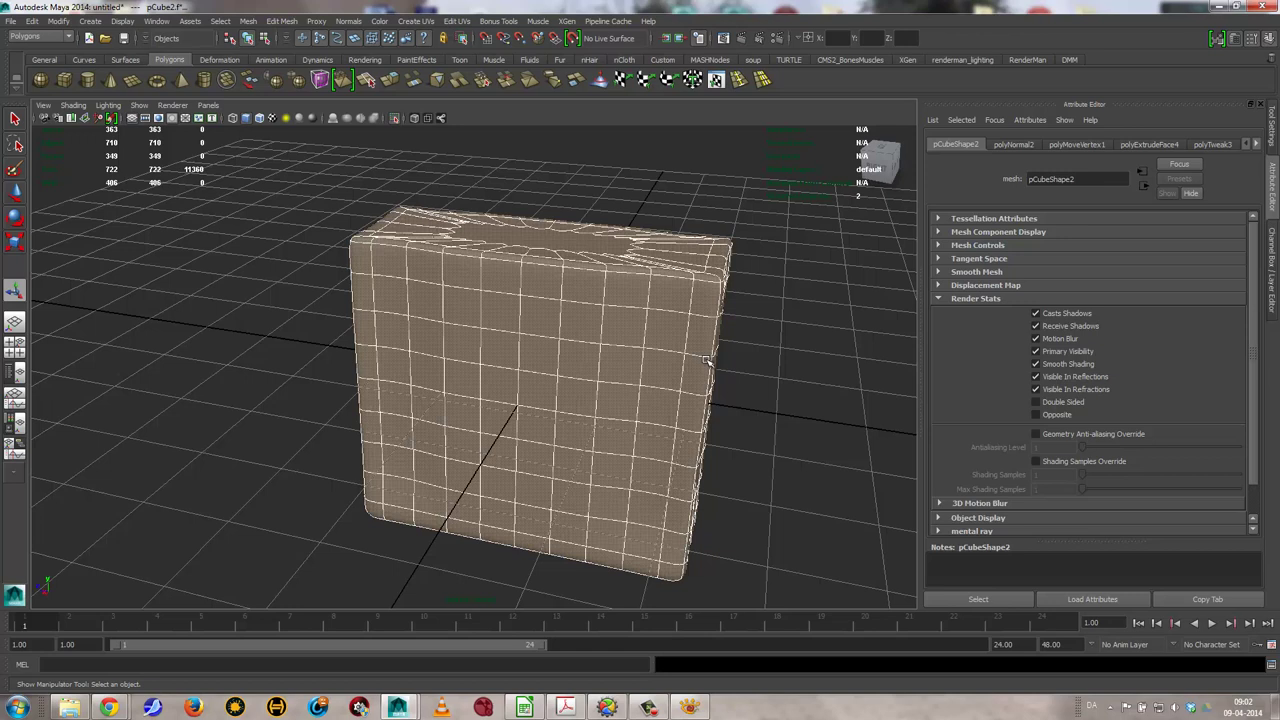
{"action": "left_click", "coordinate": [1049, 407]}
{"action": "left_click", "coordinate": [776, 351]}
{"action": "left_click", "coordinate": [669, 337]}
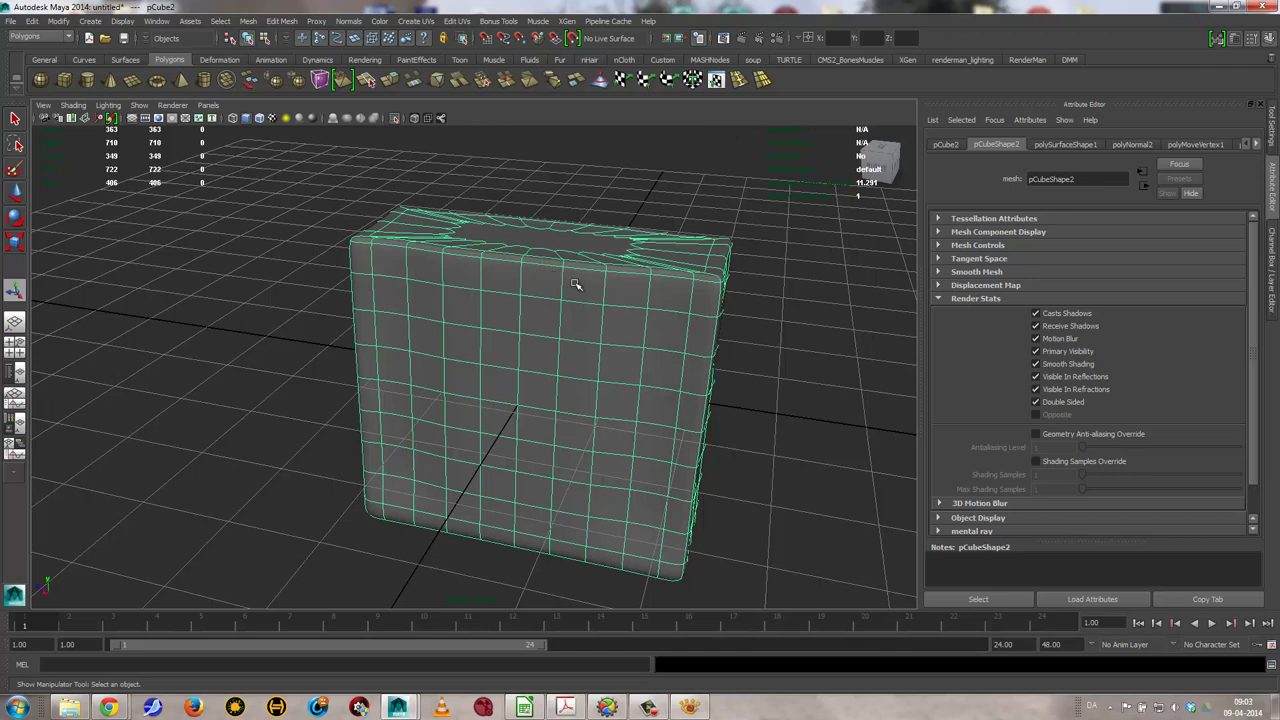
Assign a new mia_material_x_passes material to the liquid and apply its Water preset
{"action": "right_click", "coordinate": [605, 287]}
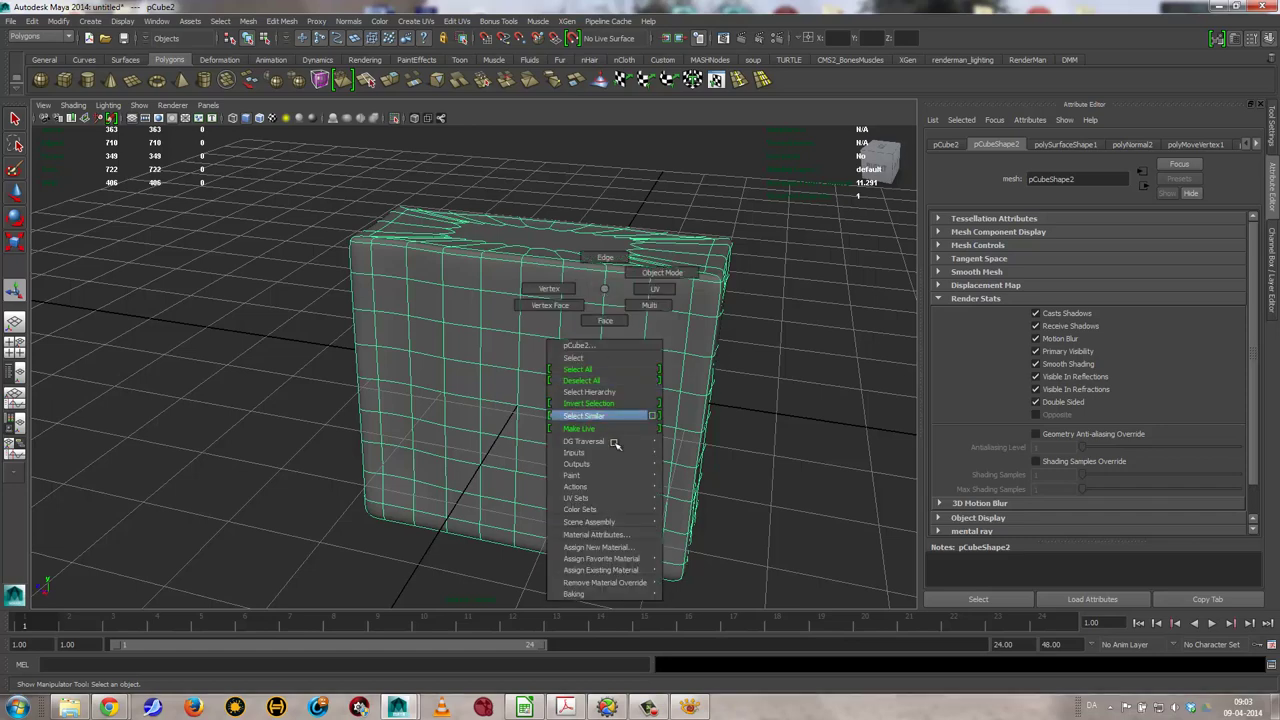
{"action": "left_click", "coordinate": [605, 547]}
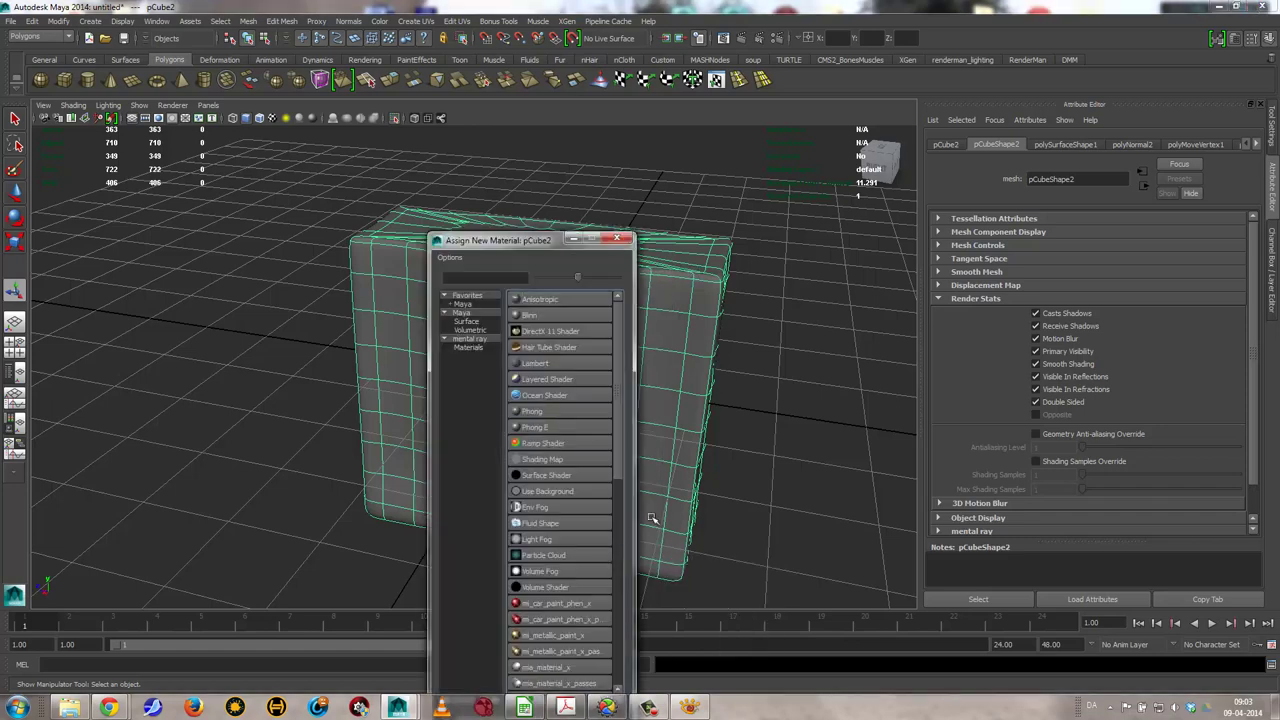
{"action": "left_click", "coordinate": [469, 347]}
{"action": "left_click", "coordinate": [580, 379]}
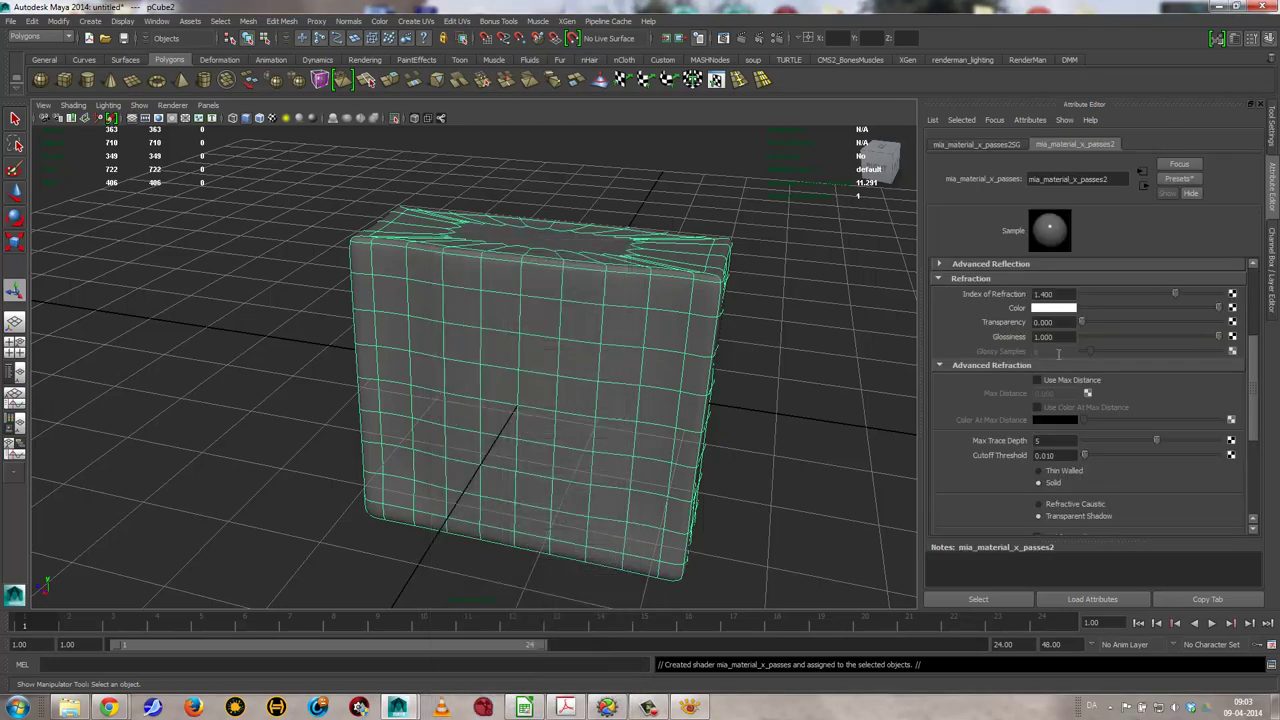
{"action": "left_click", "coordinate": [1180, 178]}
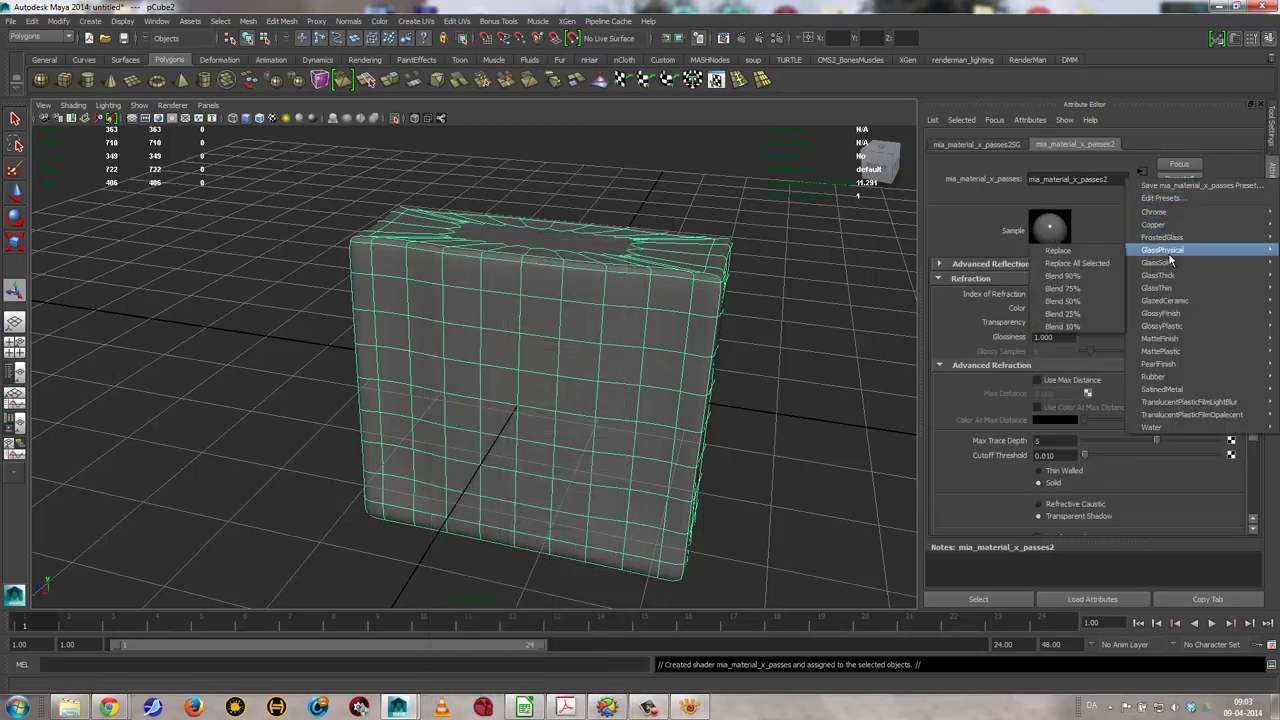
{"action": "mouse_move", "coordinate": [1162, 250]}
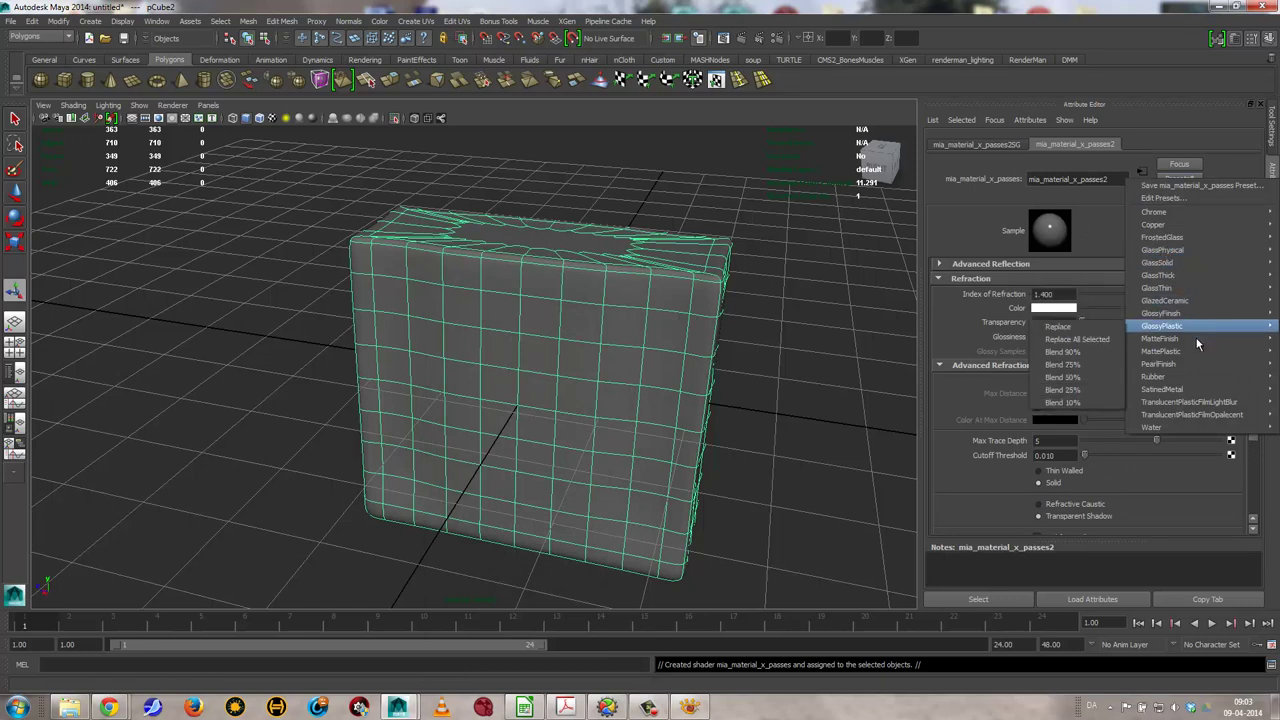
{"action": "mouse_move", "coordinate": [1151, 427]}
{"action": "left_click", "coordinate": [1088, 432]}
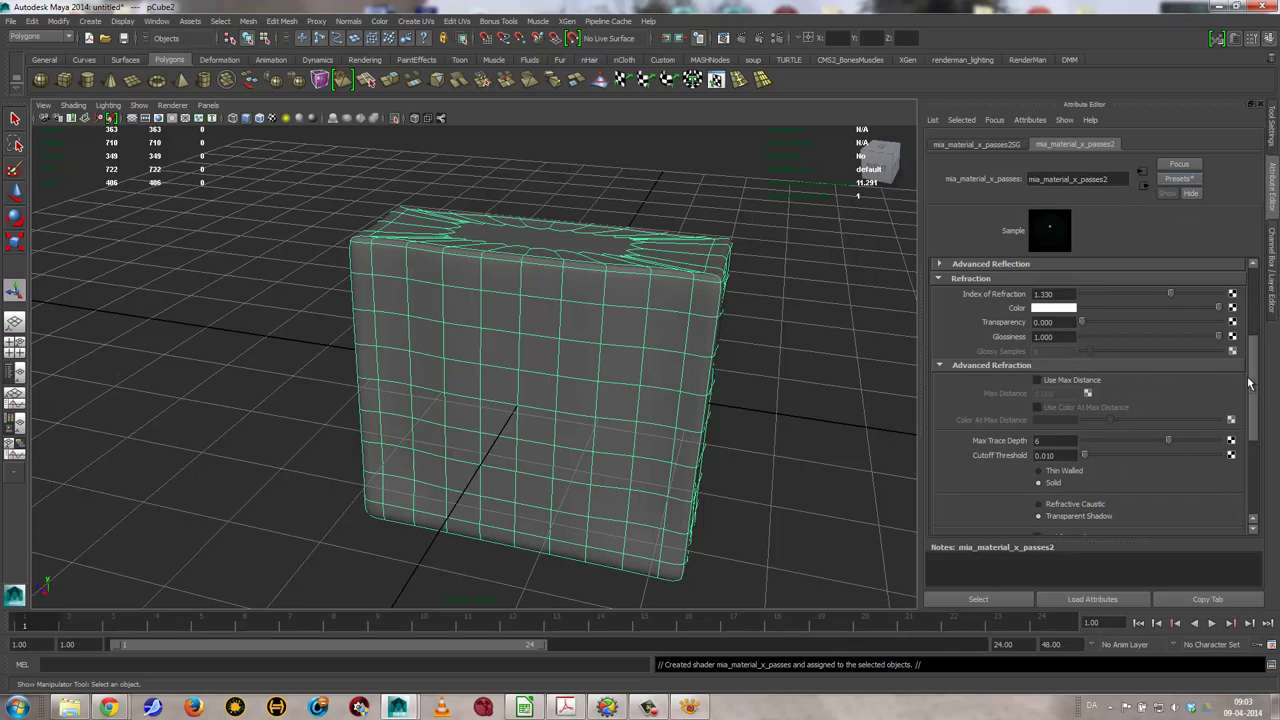
Enable refractive caustics and set the Advanced Refraction Max Trace Depth to 10
{"action": "left_click_drag", "start_coordinate": [1252, 382], "coordinate": [1251, 432]}
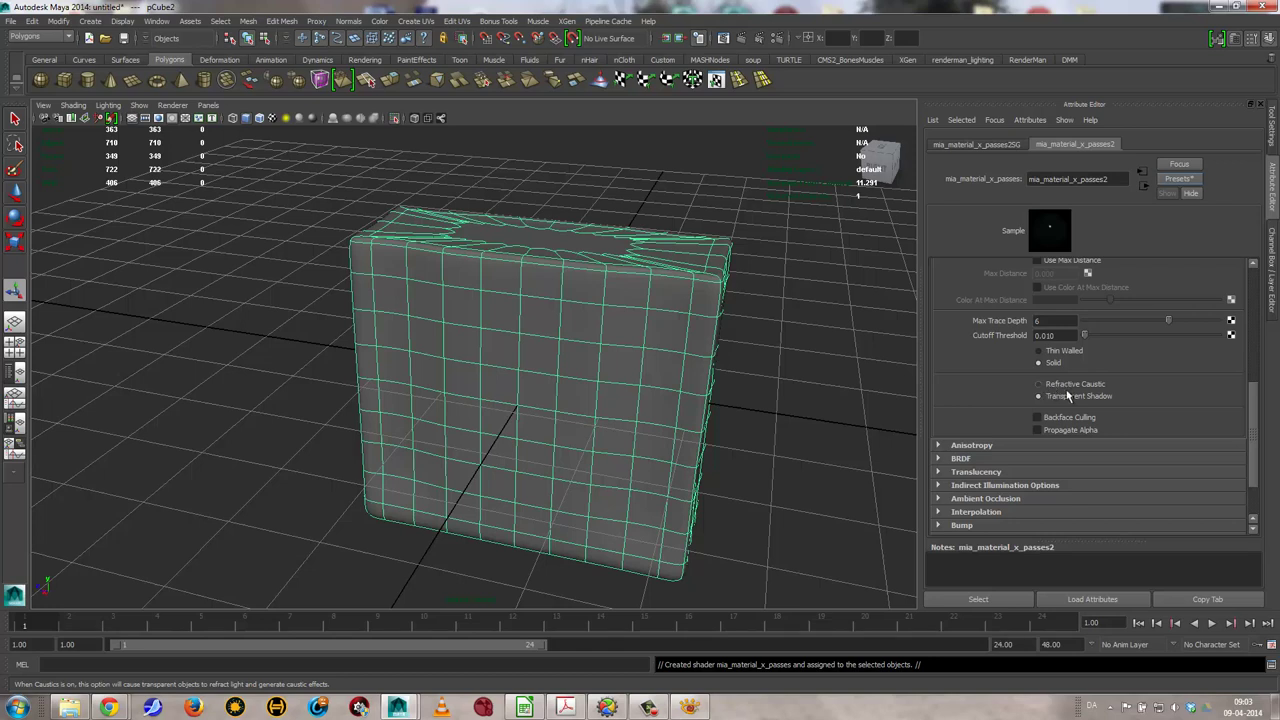
{"action": "left_click", "coordinate": [1050, 385]}
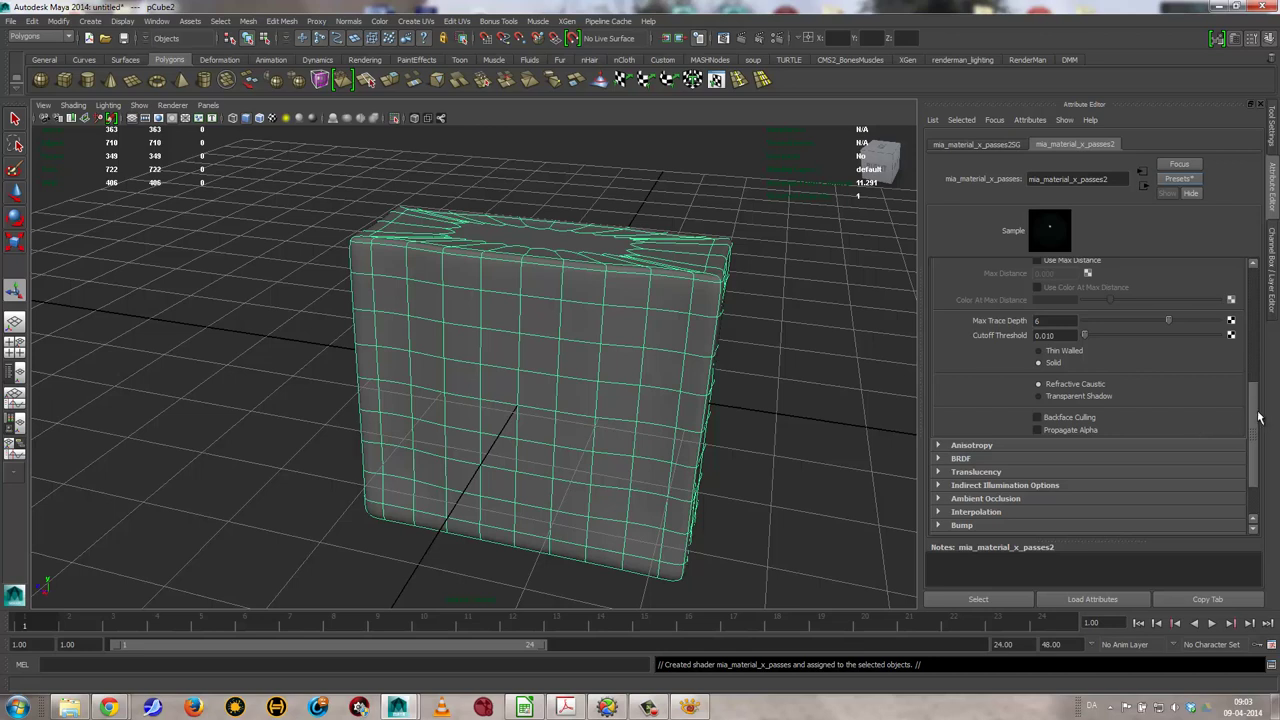
{"action": "left_click_drag", "start_coordinate": [1257, 414], "coordinate": [1236, 364]}
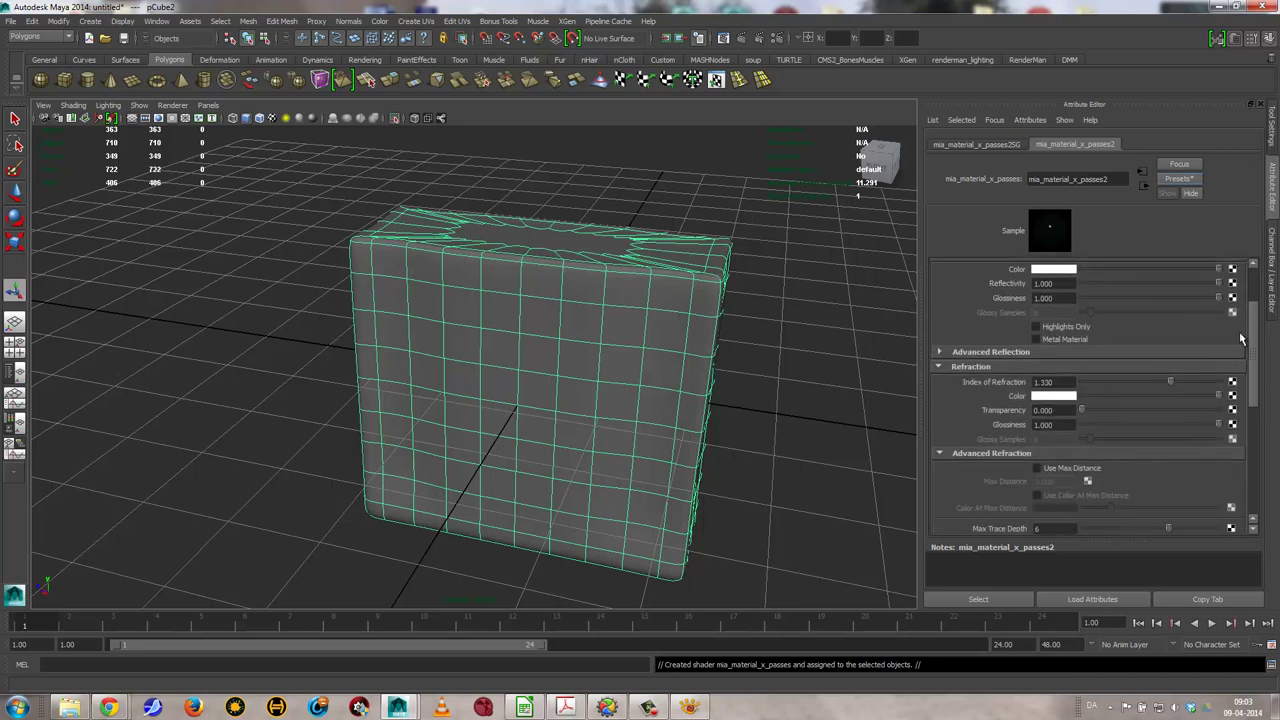
{"action": "scroll", "coordinate": [1236, 364], "scroll_direction": "down", "scroll_amount": 2}
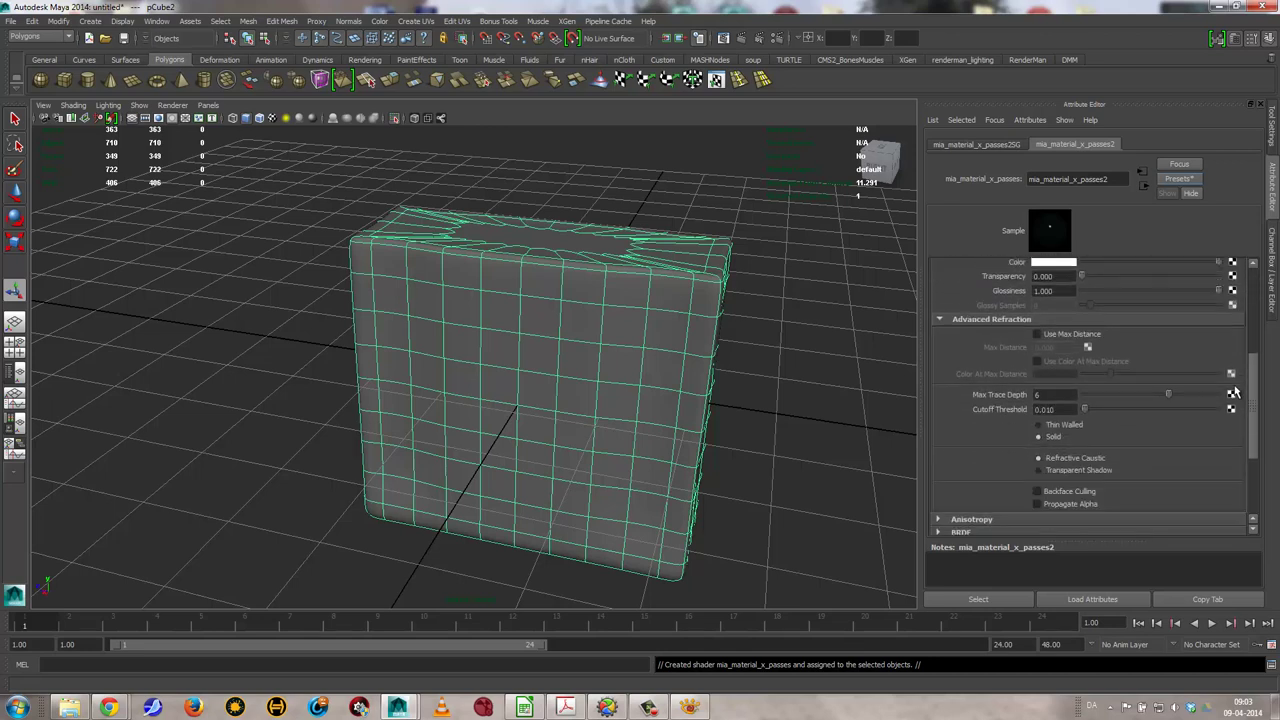
{"action": "double_click", "coordinate": [1040, 388]}
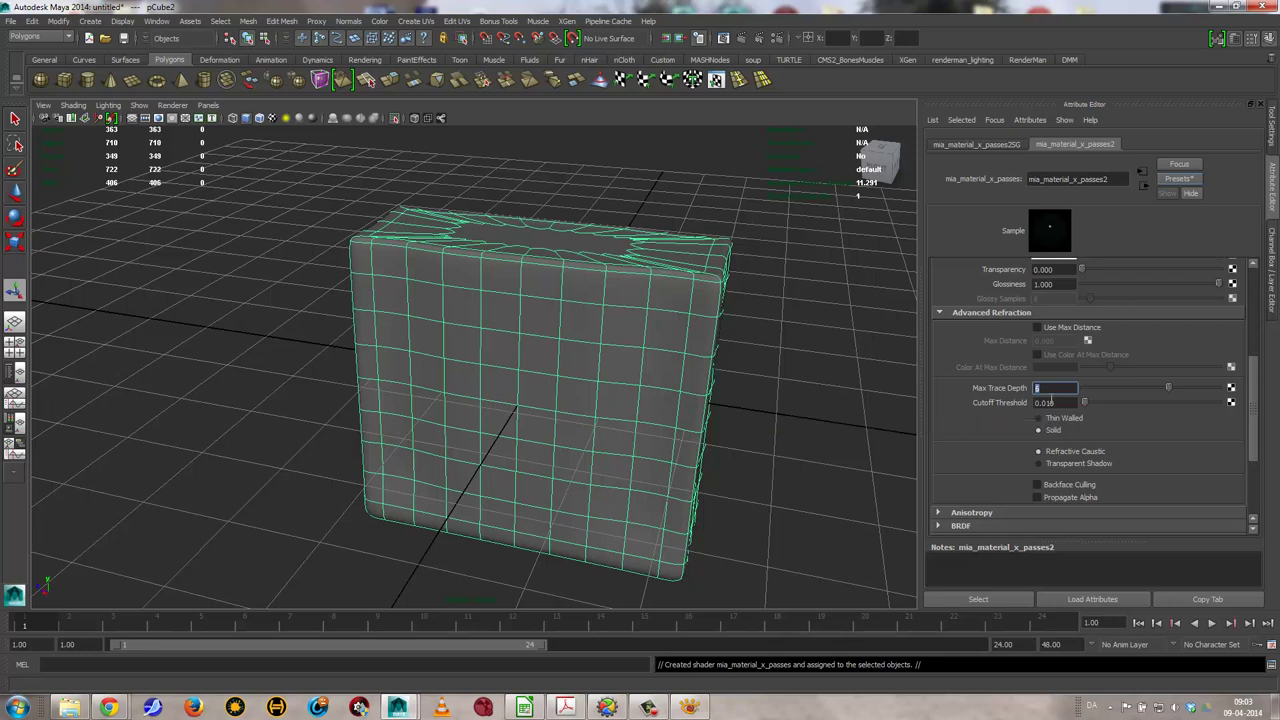
{"action": "type", "text": "10"}
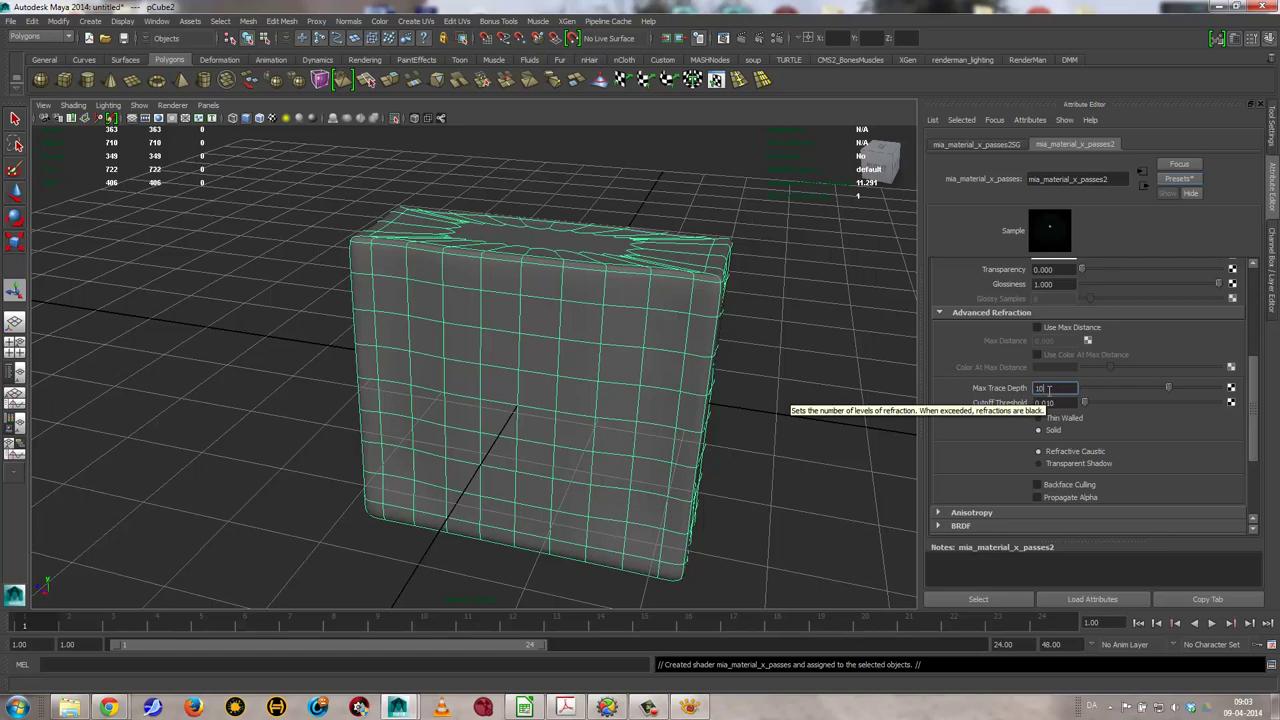
{"action": "key", "text": "Return"}
{"action": "scroll", "coordinate": [1048, 388], "scroll_direction": "up", "scroll_amount": 5}
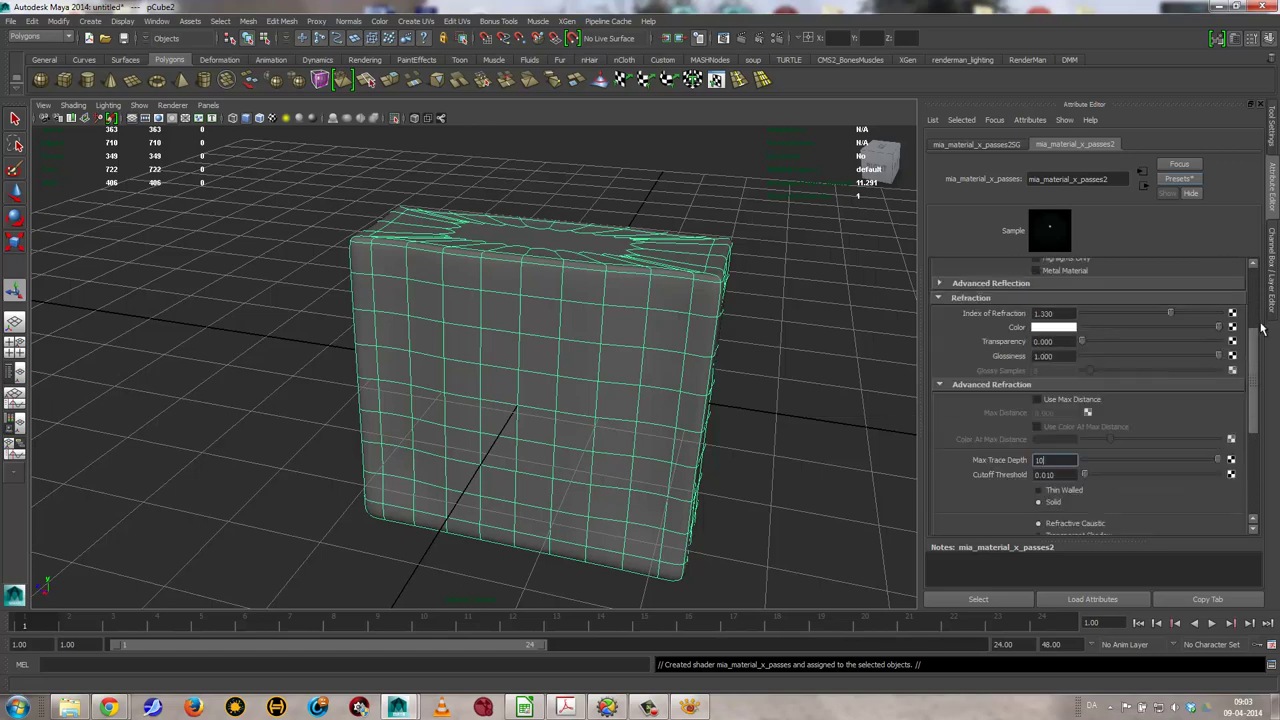
{"action": "scroll", "coordinate": [1046, 300], "scroll_direction": "up", "scroll_amount": 5}
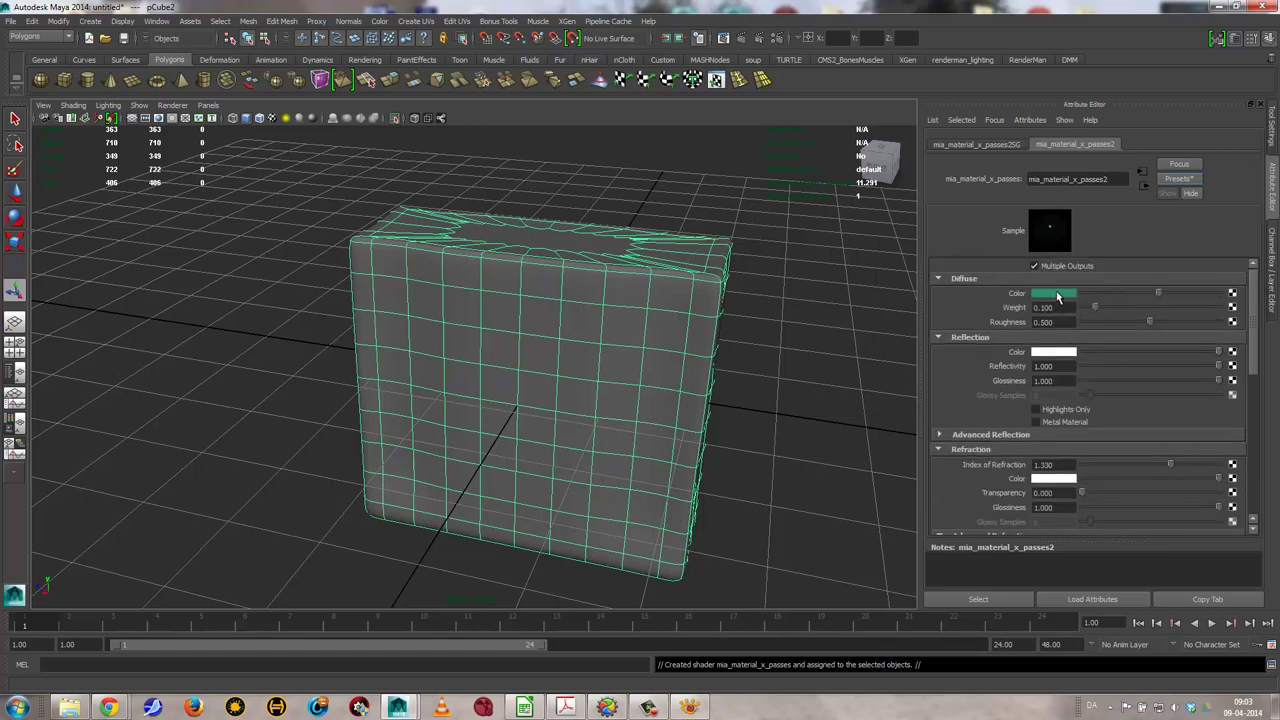
Make the liquid's diffuse colour orange with a diffuse weight near zero
{"action": "left_click", "coordinate": [1058, 296]}
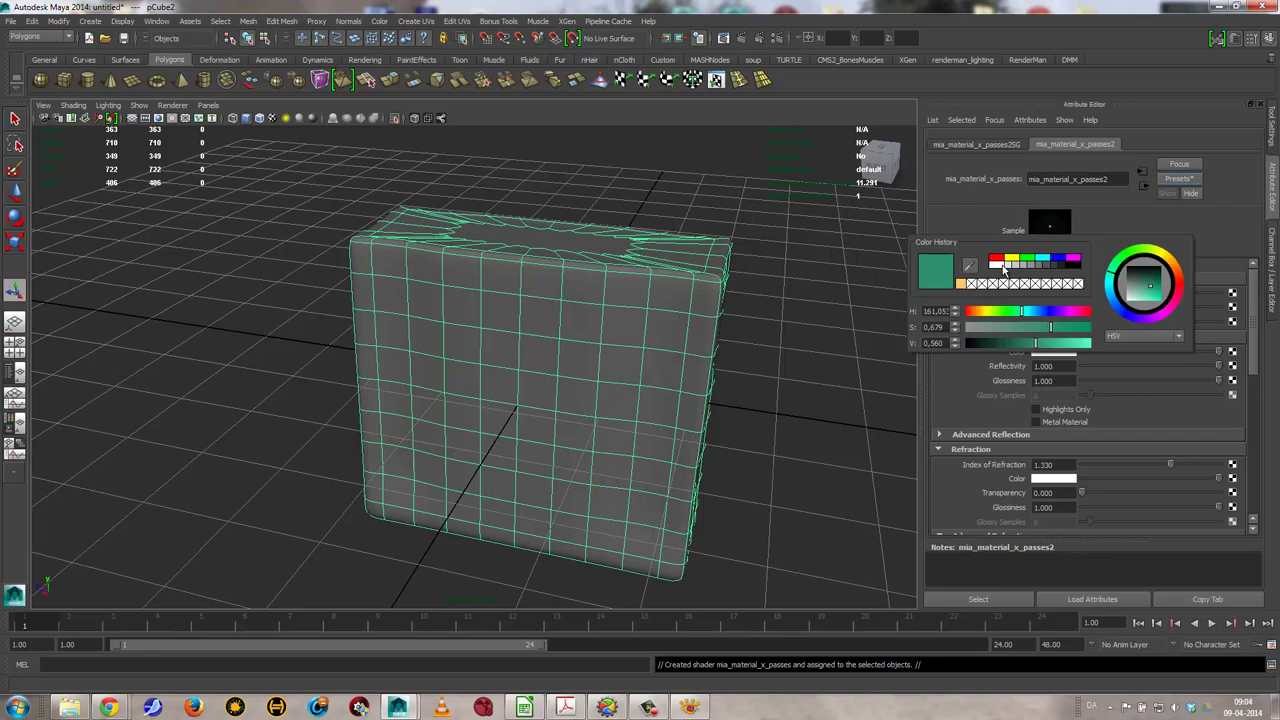
{"action": "left_click", "coordinate": [998, 265]}
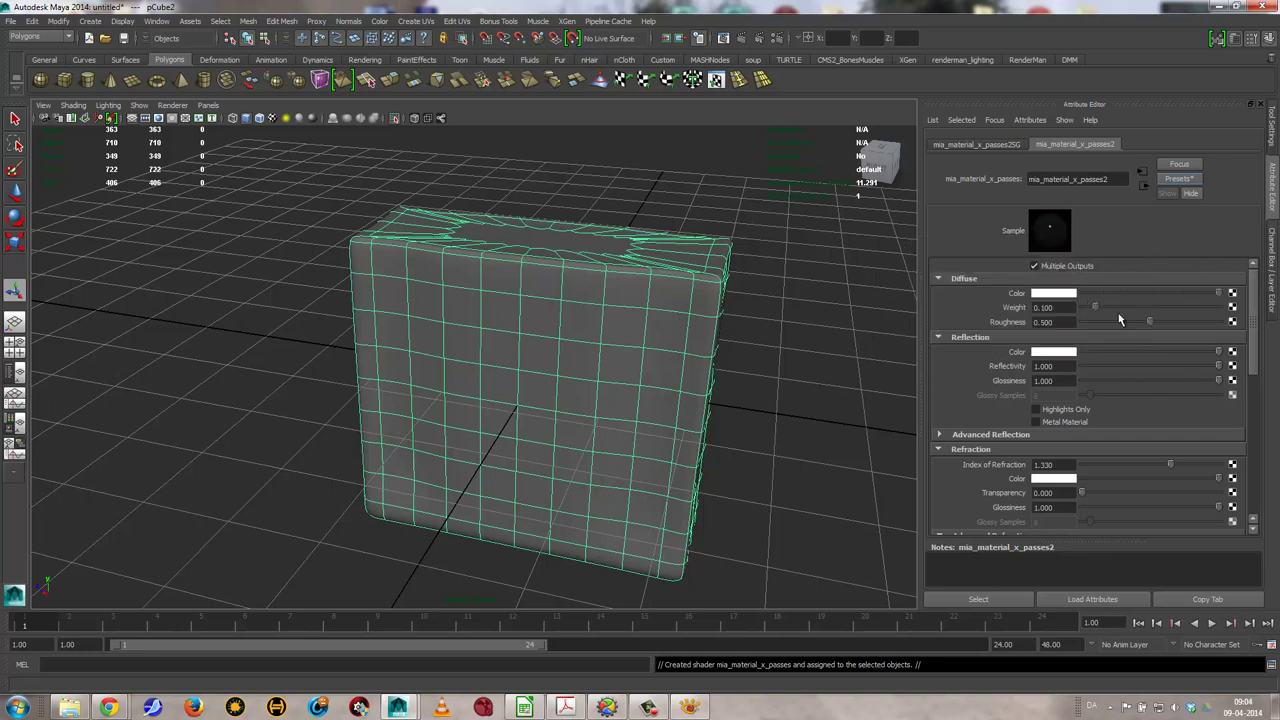
{"action": "left_click_drag", "start_coordinate": [1095, 305], "coordinate": [1040, 310]}
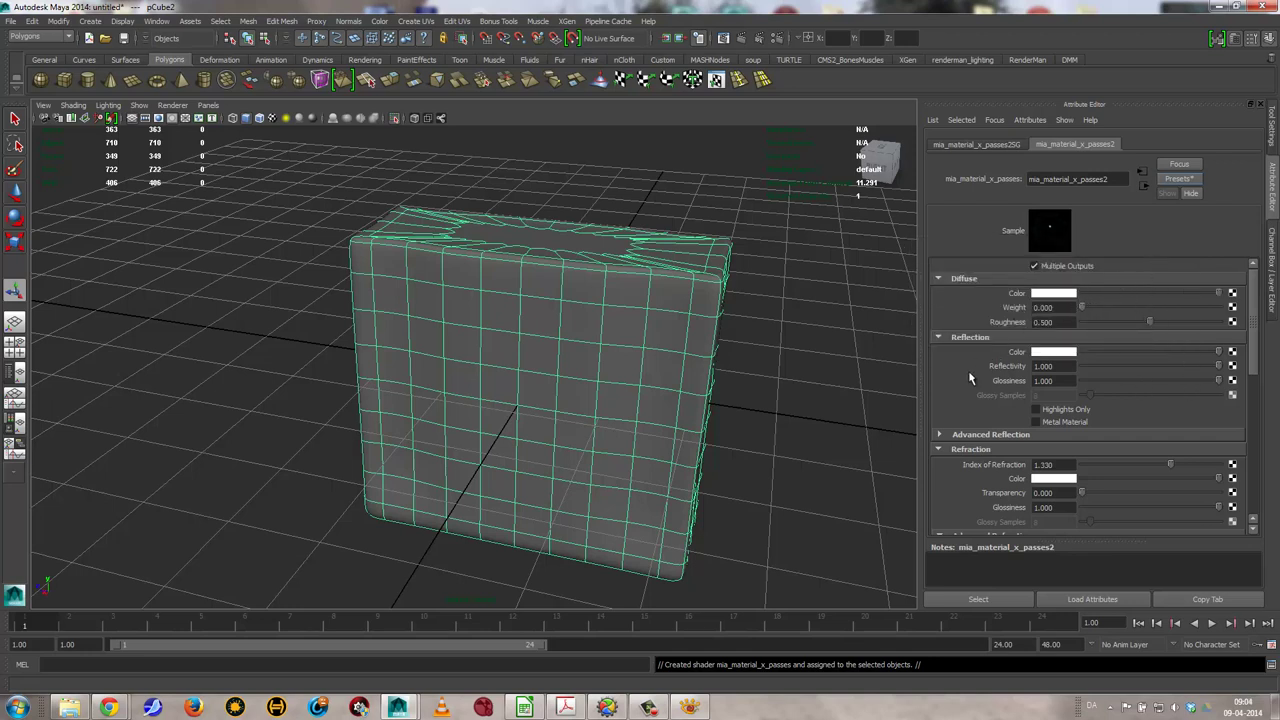
{"action": "left_click", "coordinate": [1063, 294]}
{"action": "left_click", "coordinate": [985, 287]}
Set the index of refraction to 1.36 and raise transparency to about 0.961
{"action": "left_click_drag", "start_coordinate": [1255, 350], "coordinate": [1257, 390]}
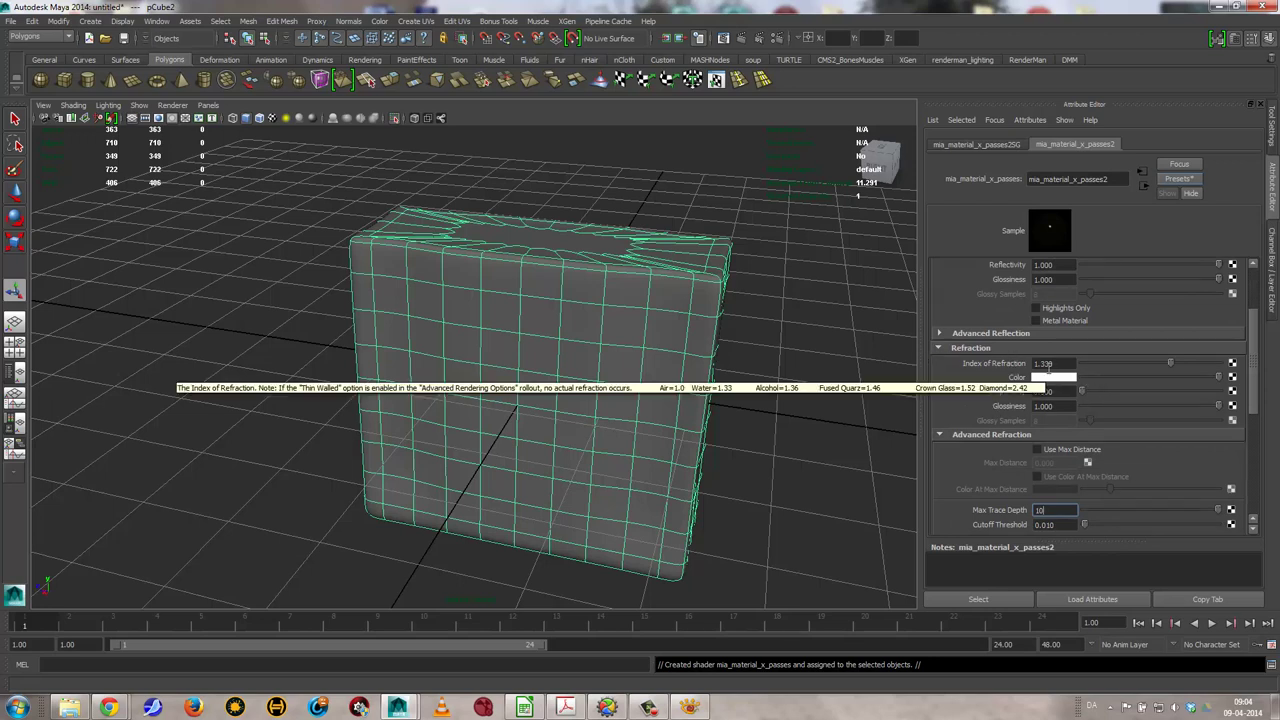
{"action": "mouse_move", "coordinate": [1050, 363]}
{"action": "type", "text": "10"}
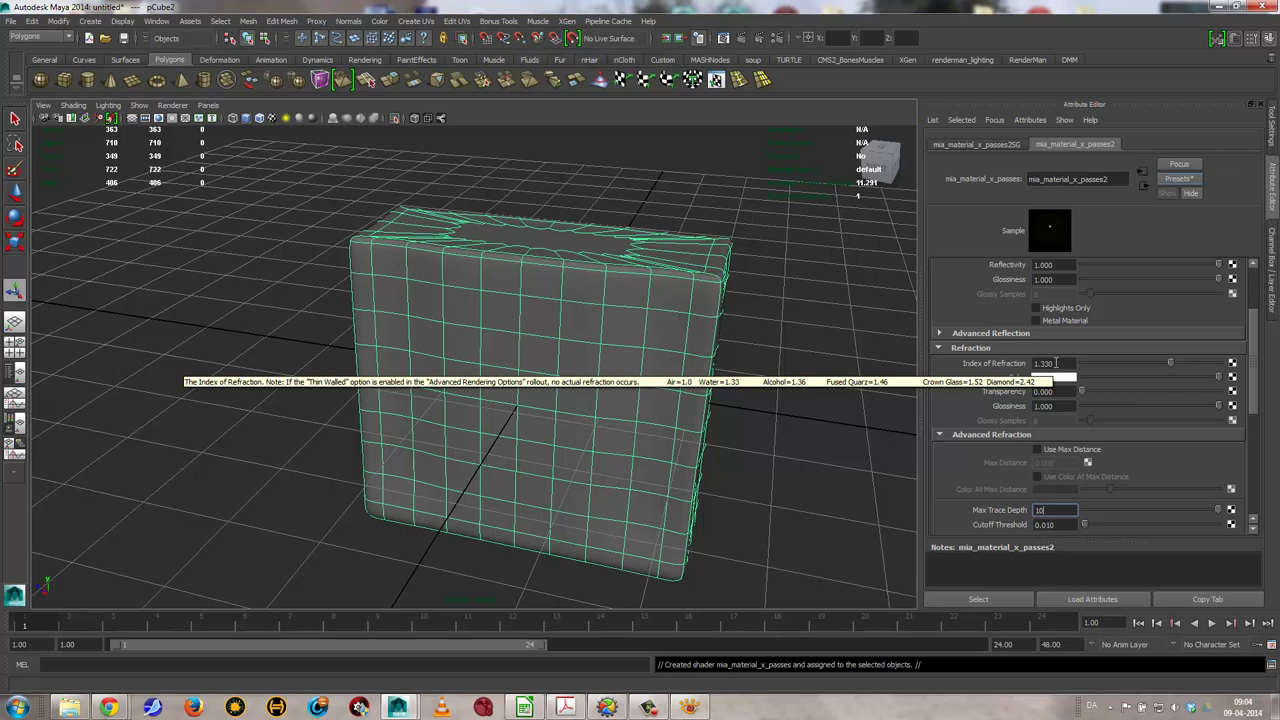
{"action": "left_click", "coordinate": [1062, 363]}
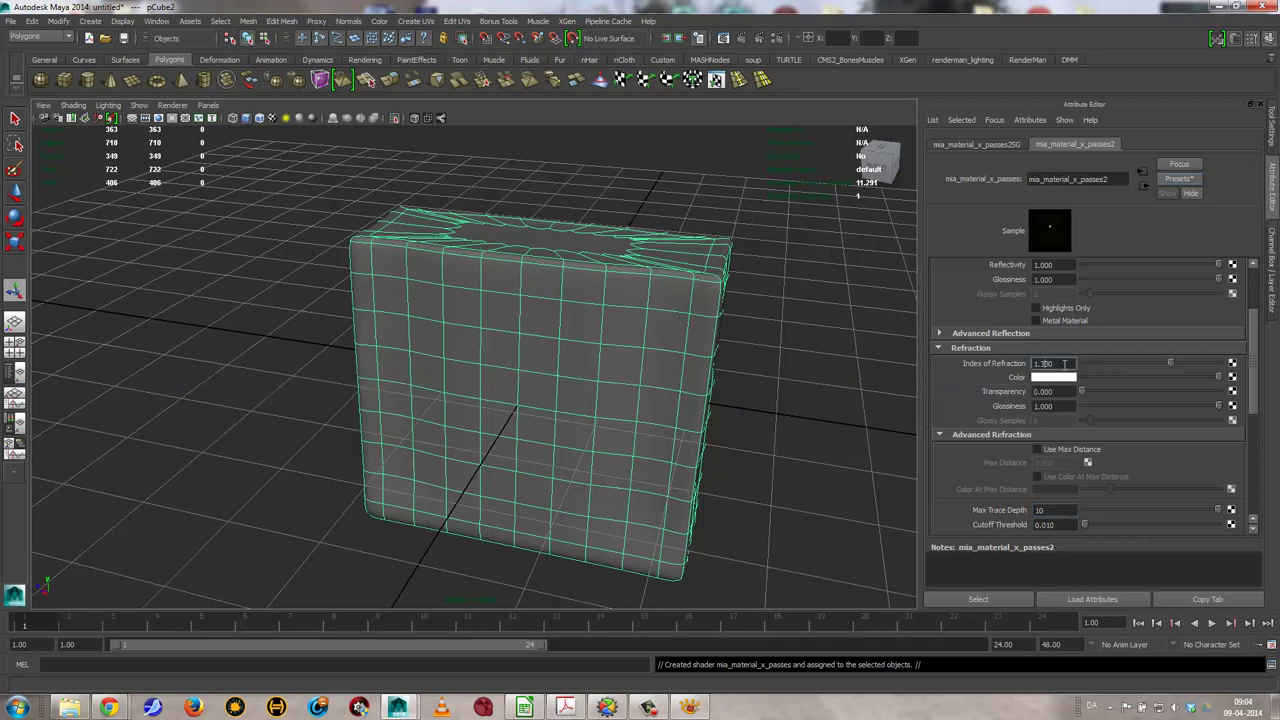
{"action": "type", "text": "1.36"}
{"action": "key", "text": "Return"}
{"action": "left_click_drag", "start_coordinate": [1211, 391], "coordinate": [1215, 392]}
{"action": "scroll", "coordinate": [975, 432], "scroll_direction": "down", "scroll_amount": 5}
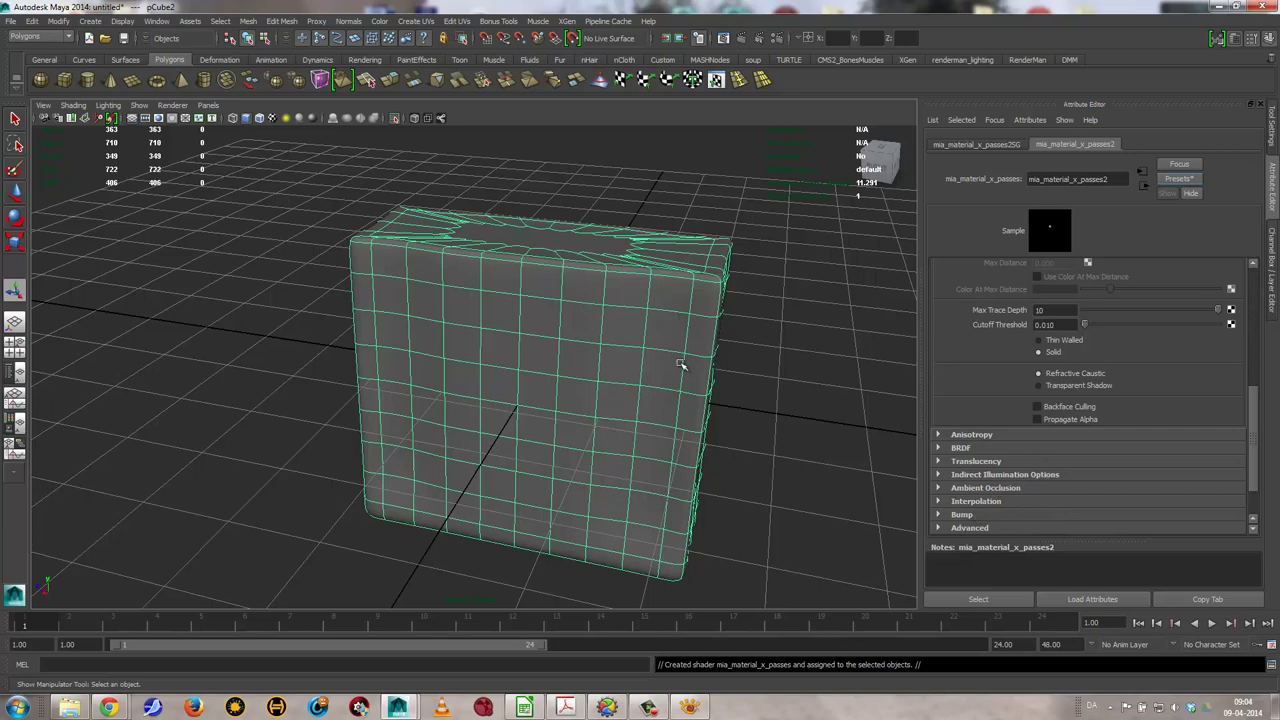
Exit Isolate Select and open the bottle's glass material attributes
{"action": "left_click", "coordinate": [139, 105]}
{"action": "mouse_move", "coordinate": [170, 124]}
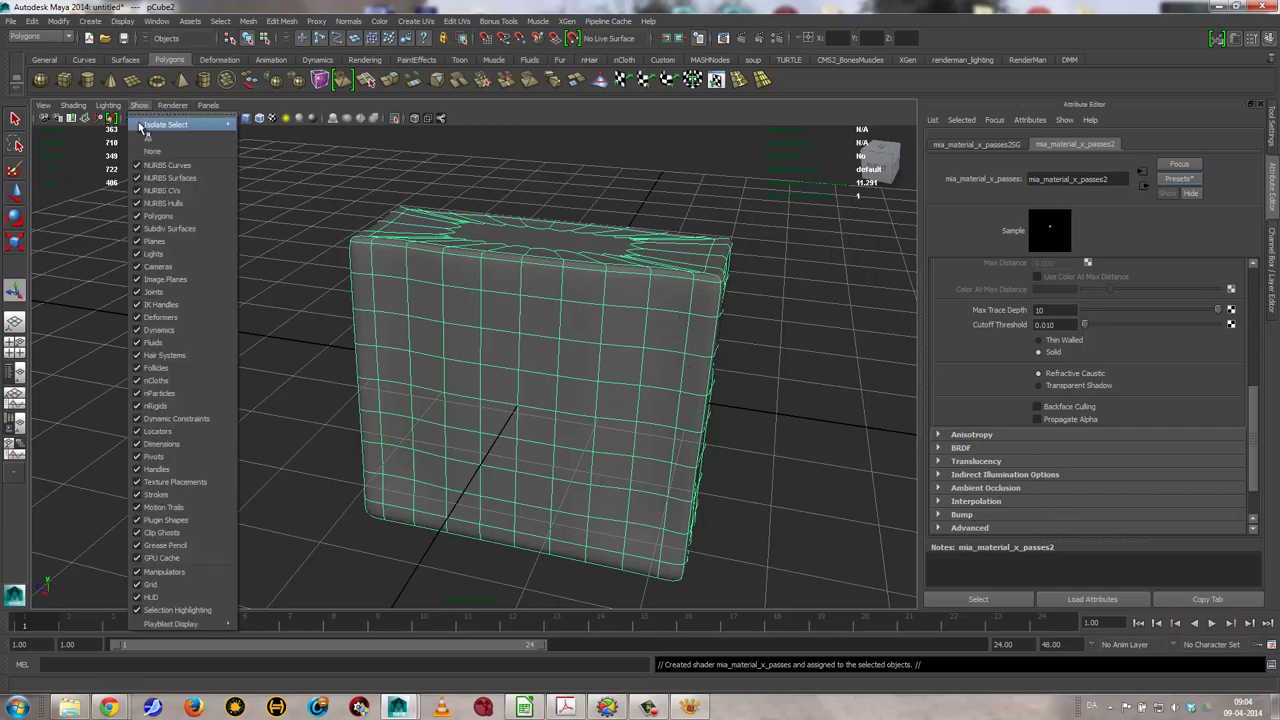
{"action": "left_click", "coordinate": [274, 134]}
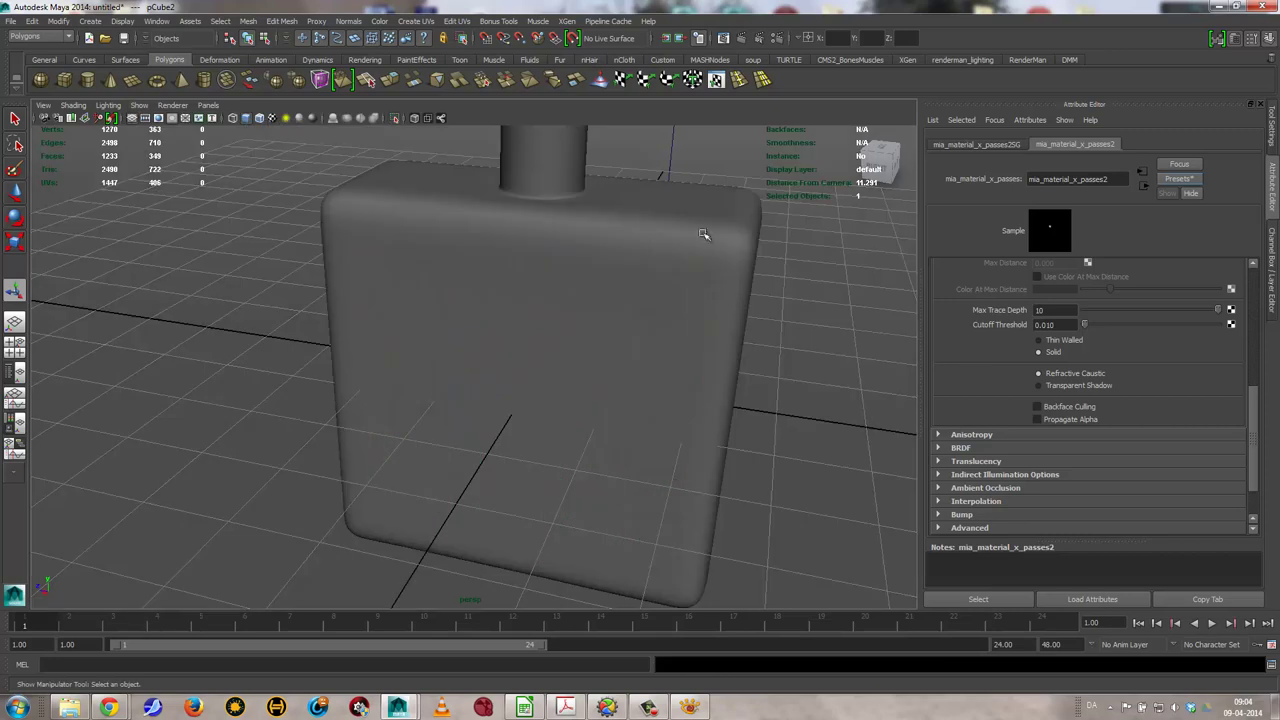
{"action": "left_click", "coordinate": [715, 236]}
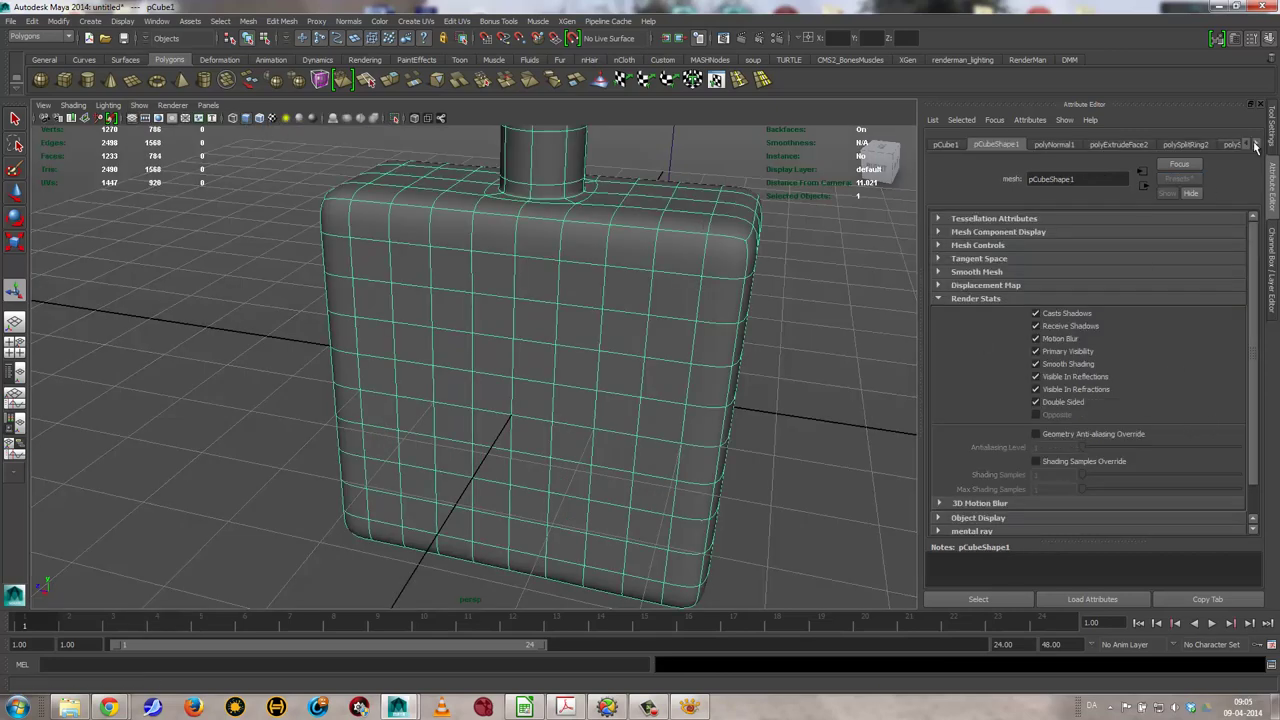
{"action": "right_click", "coordinate": [669, 255]}
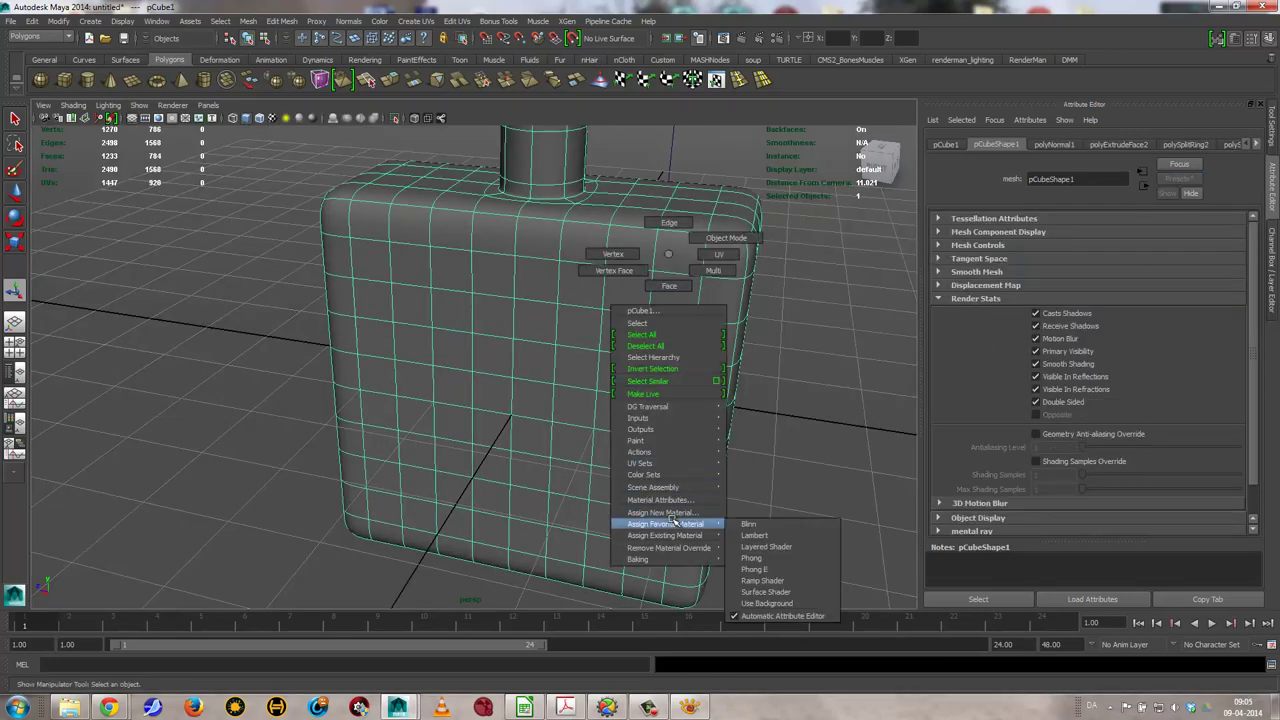
{"action": "left_click", "coordinate": [660, 500]}
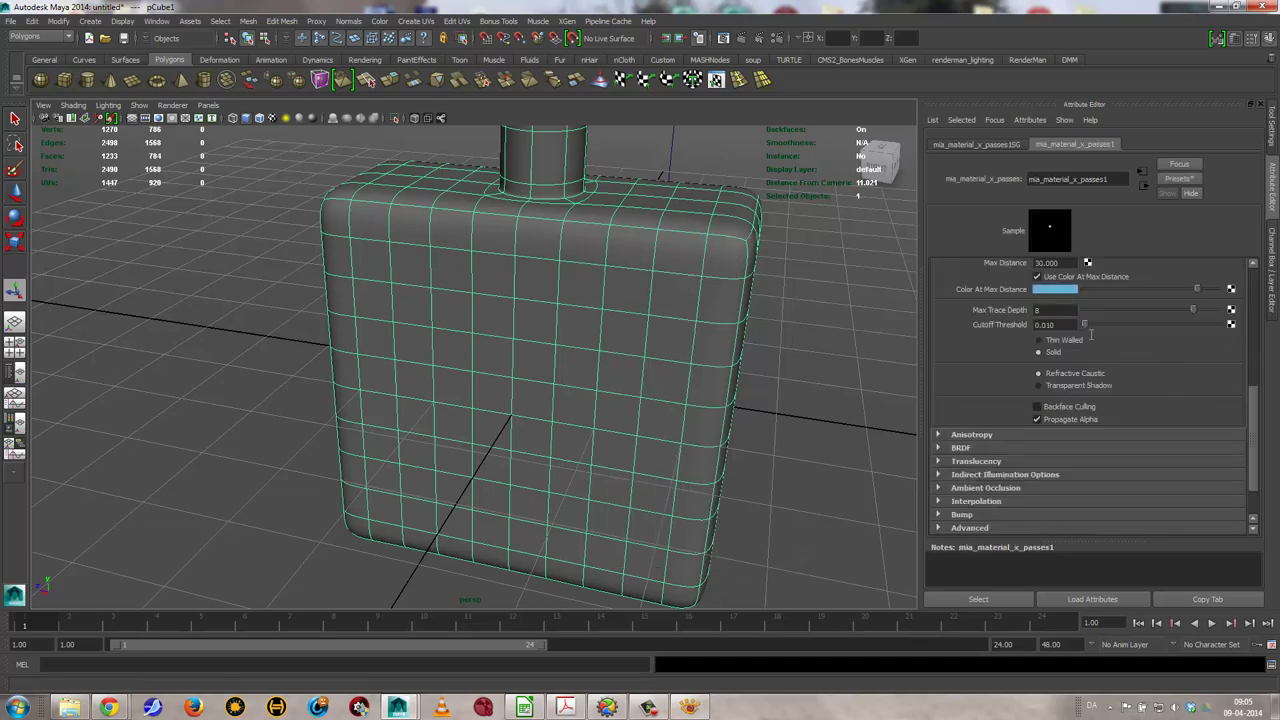
Uncheck Use Max Distance and raise the refraction Max Trace Depth to 10
{"action": "scroll", "coordinate": [1190, 352], "scroll_direction": "down", "scroll_amount": 5}
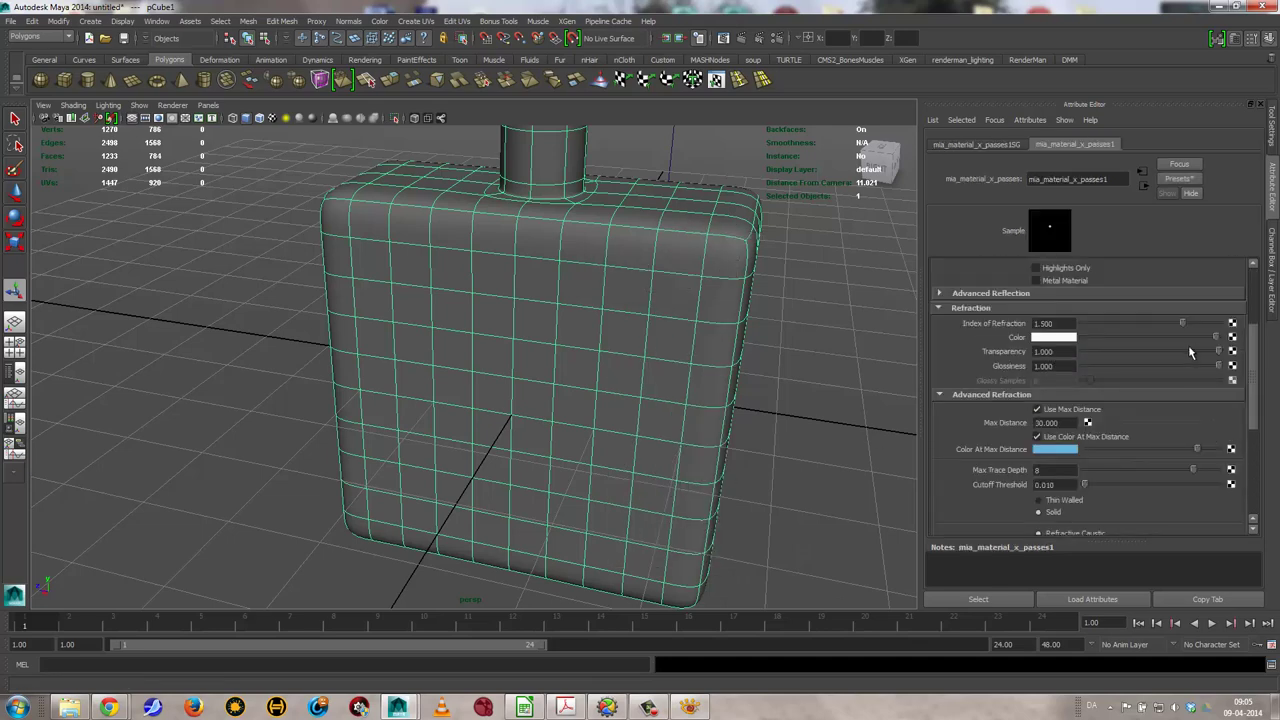
{"action": "left_click", "coordinate": [1046, 410]}
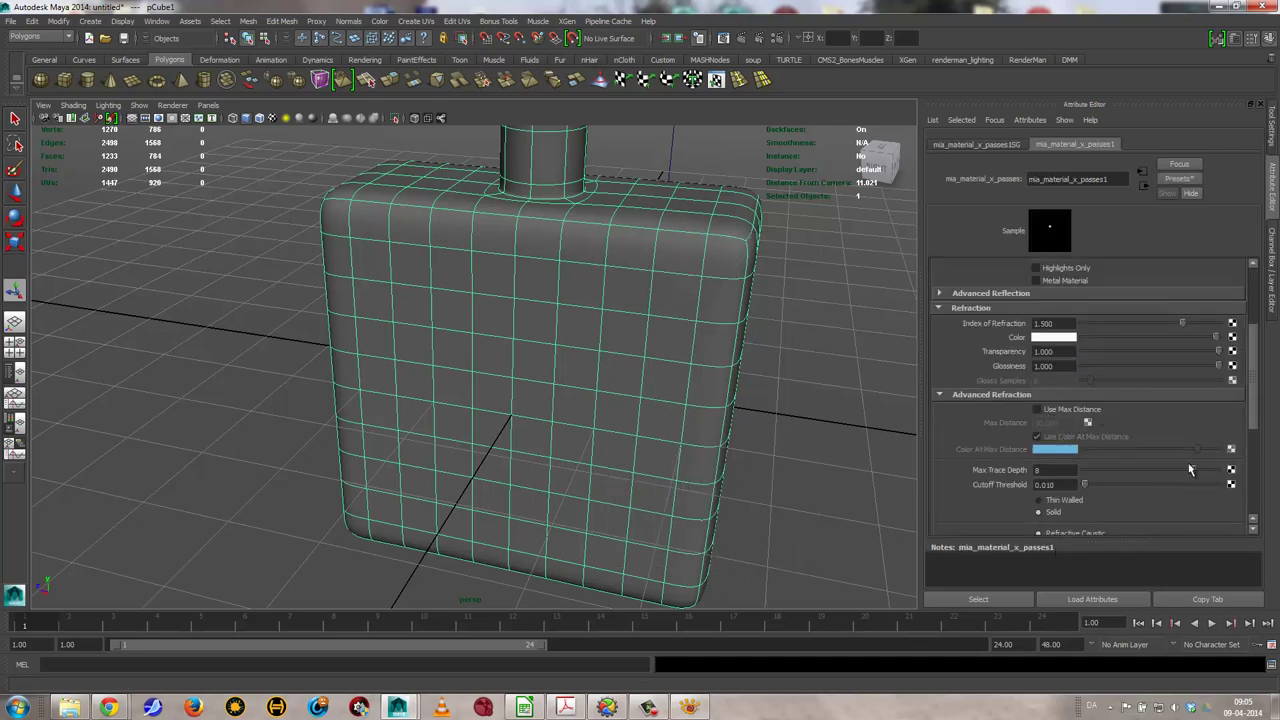
{"action": "left_click_drag", "start_coordinate": [1191, 471], "coordinate": [1217, 469]}
{"action": "scroll", "coordinate": [1018, 415], "scroll_direction": "up", "scroll_amount": 3}
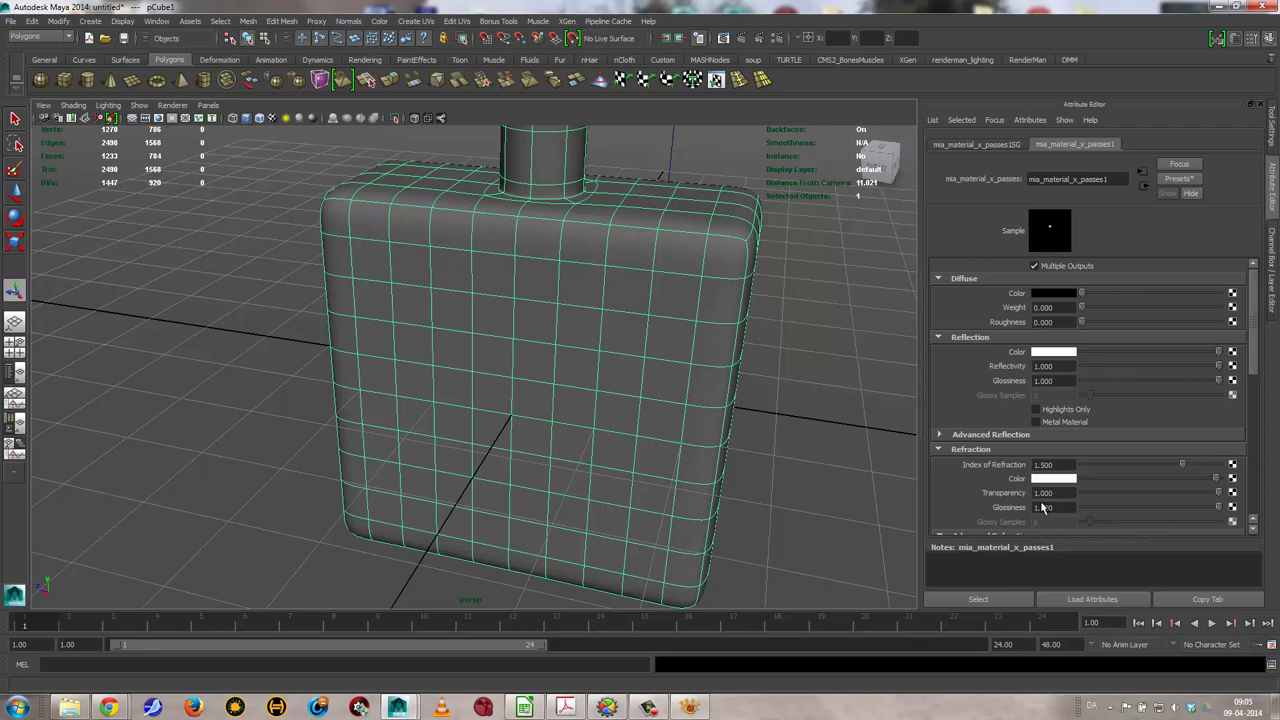
{"action": "right_click_drag", "start_coordinate": [591, 314], "coordinate": [400, 303], "text": "alt"}
{"action": "mouse_move", "coordinate": [400, 303]}
{"action": "left_mouse_down", "text": "alt"}
{"action": "mouse_move", "coordinate": [440, 297]}
{"action": "mouse_move", "coordinate": [457, 323]}
{"action": "left_mouse_up", "text": "alt"}
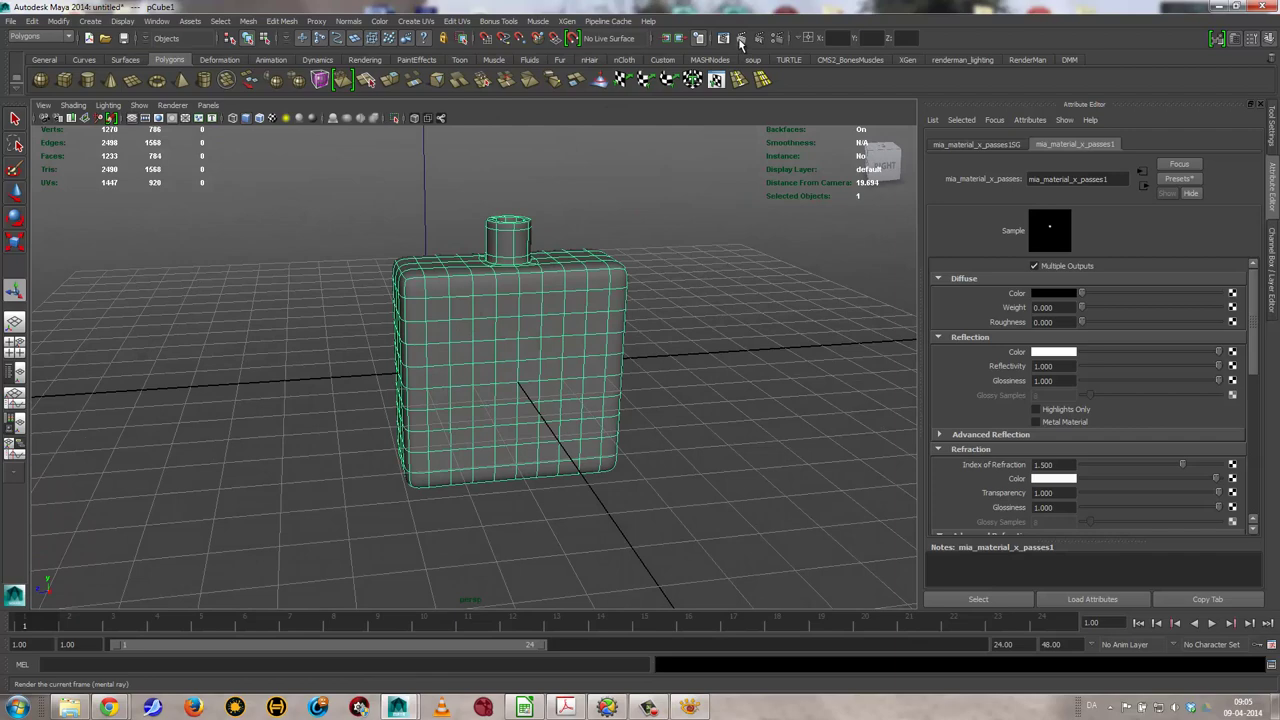
Render the bottle with mental ray, then raise Quality > Raytracing Reflections to 10
{"action": "left_click", "coordinate": [741, 40]}
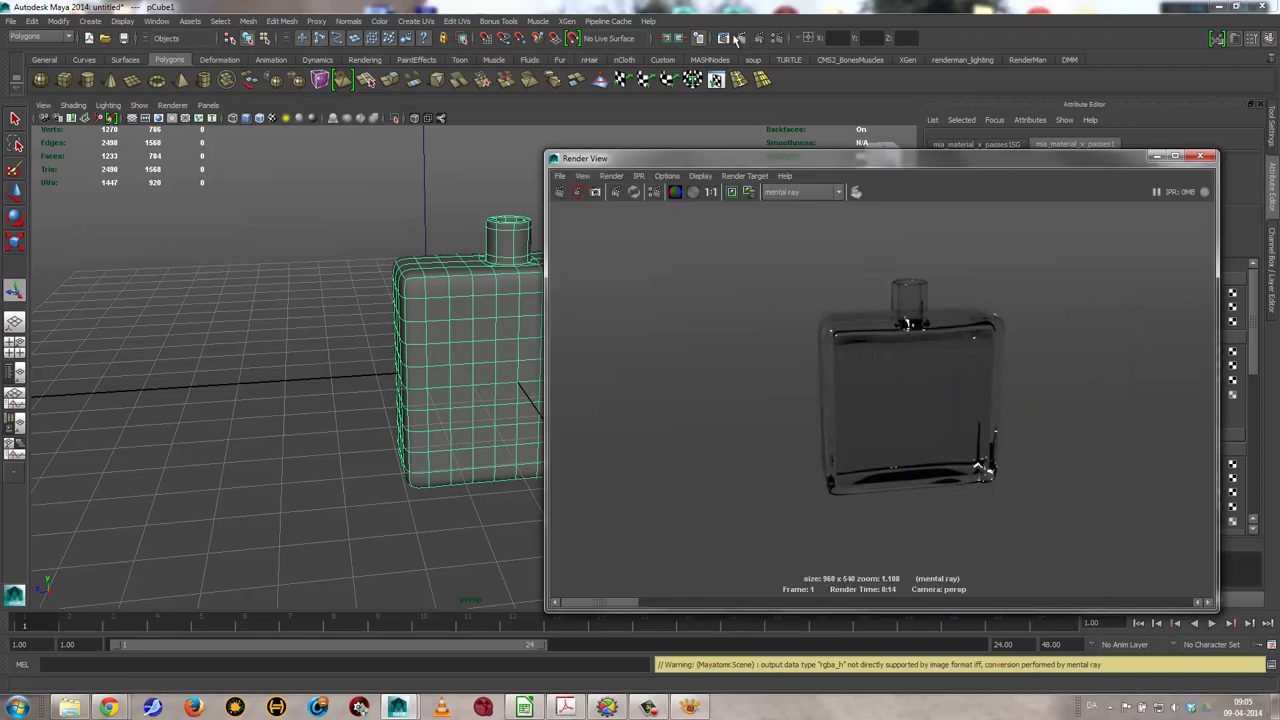
{"action": "left_click", "coordinate": [655, 193]}
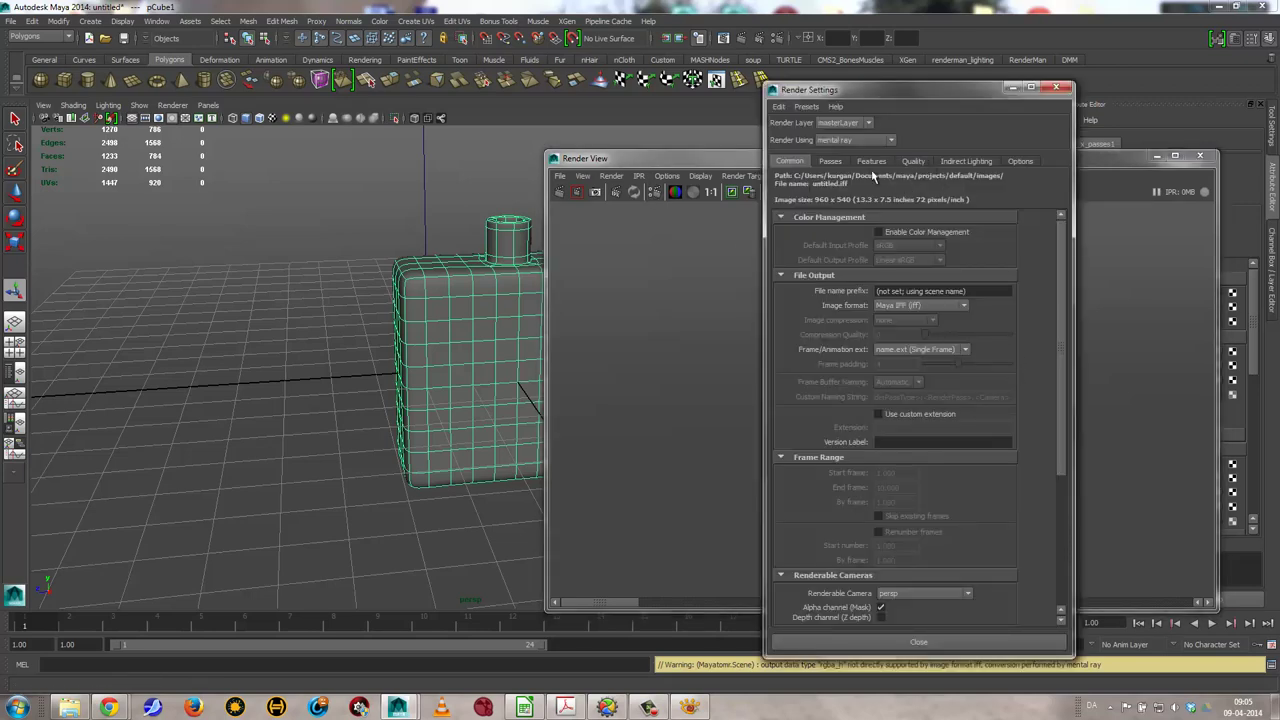
{"action": "left_click", "coordinate": [914, 162]}
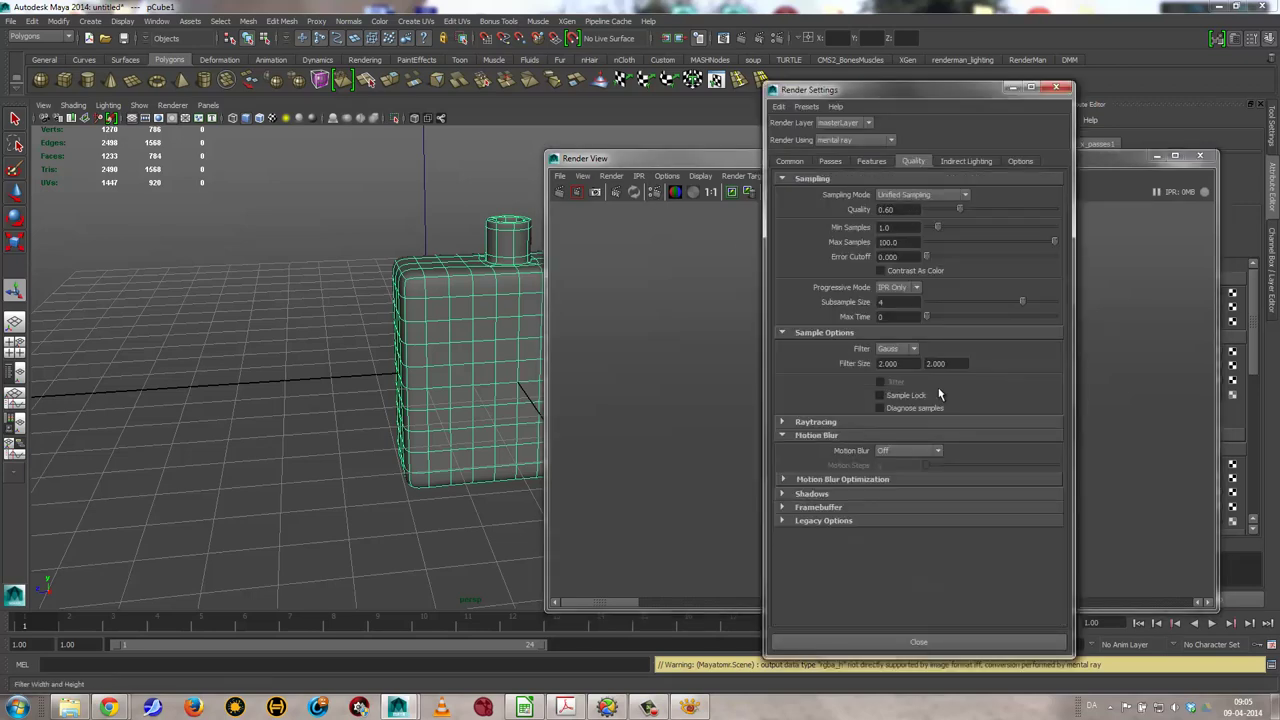
{"action": "left_click", "coordinate": [810, 421]}
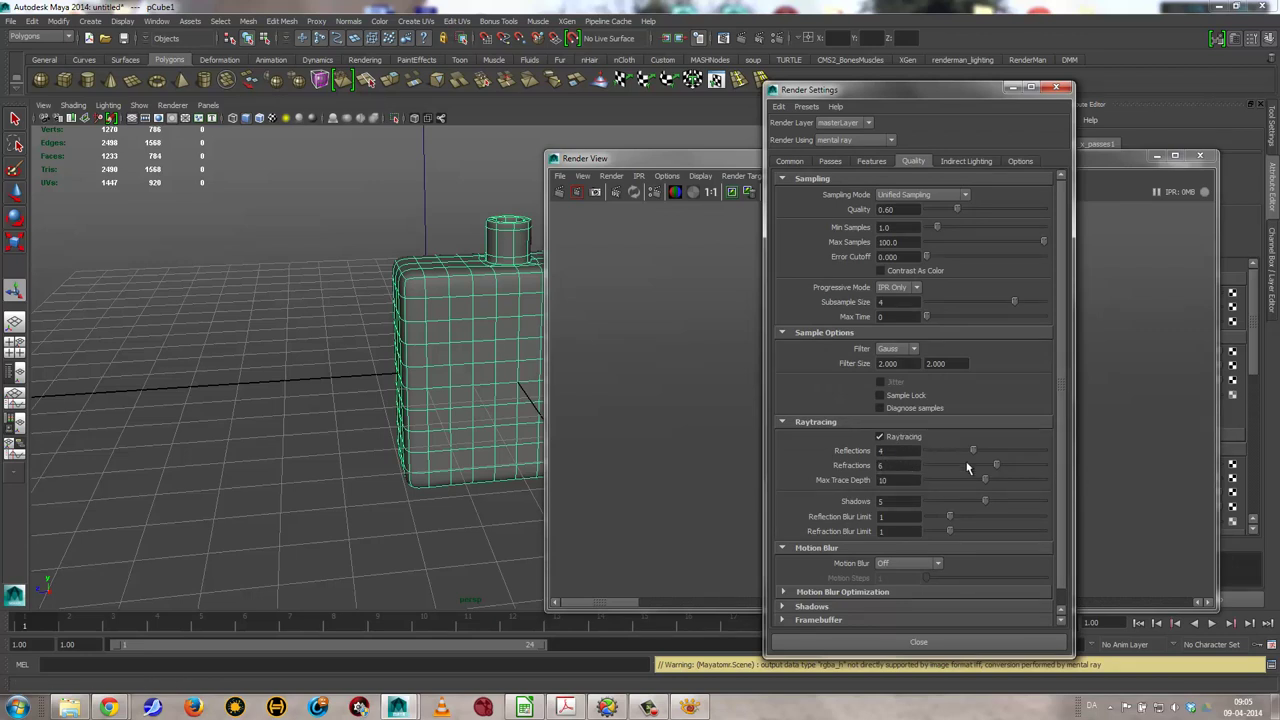
{"action": "mouse_move", "coordinate": [973, 451]}
{"action": "left_mouse_down"}
{"action": "mouse_move", "coordinate": [1083, 467]}
{"action": "mouse_move", "coordinate": [1050, 466]}
{"action": "mouse_move", "coordinate": [1050, 481]}
{"action": "mouse_move", "coordinate": [1135, 518]}
{"action": "left_mouse_up"}
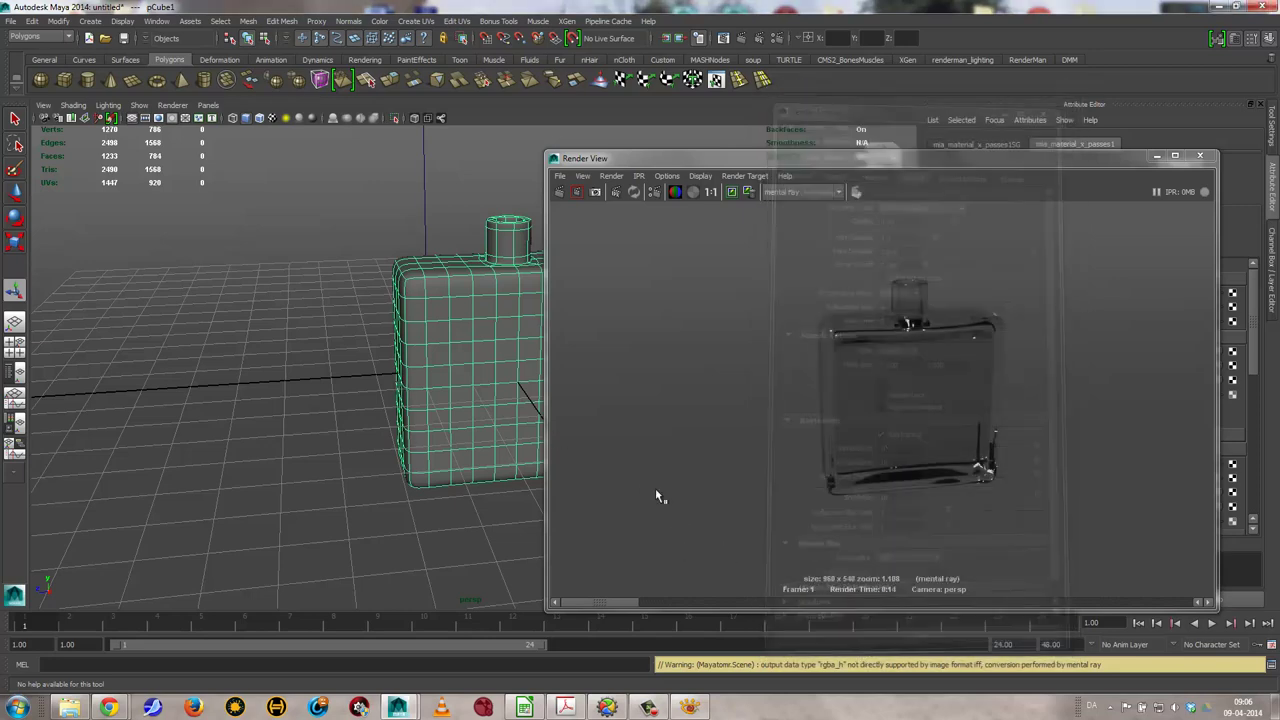
Redo the render with the new raytracing limits and compare it with the stored earlier image
{"action": "left_click", "coordinate": [560, 191]}
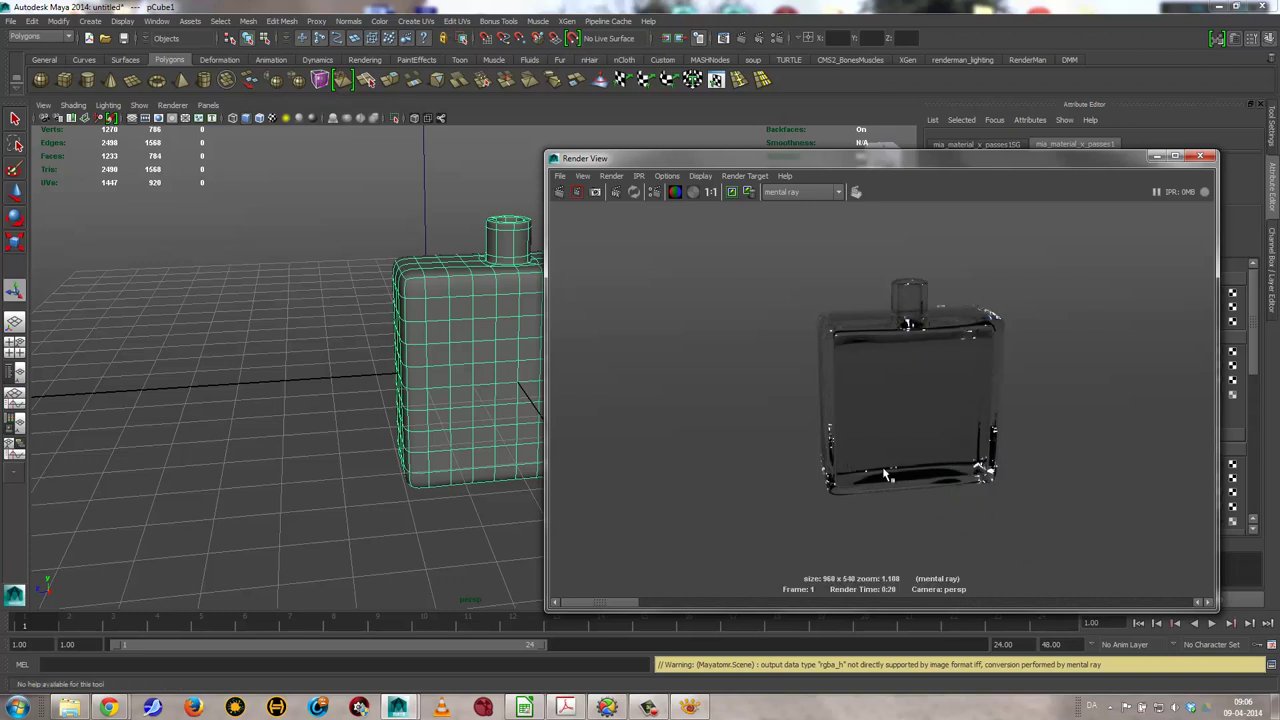
{"action": "left_click", "coordinate": [658, 610]}
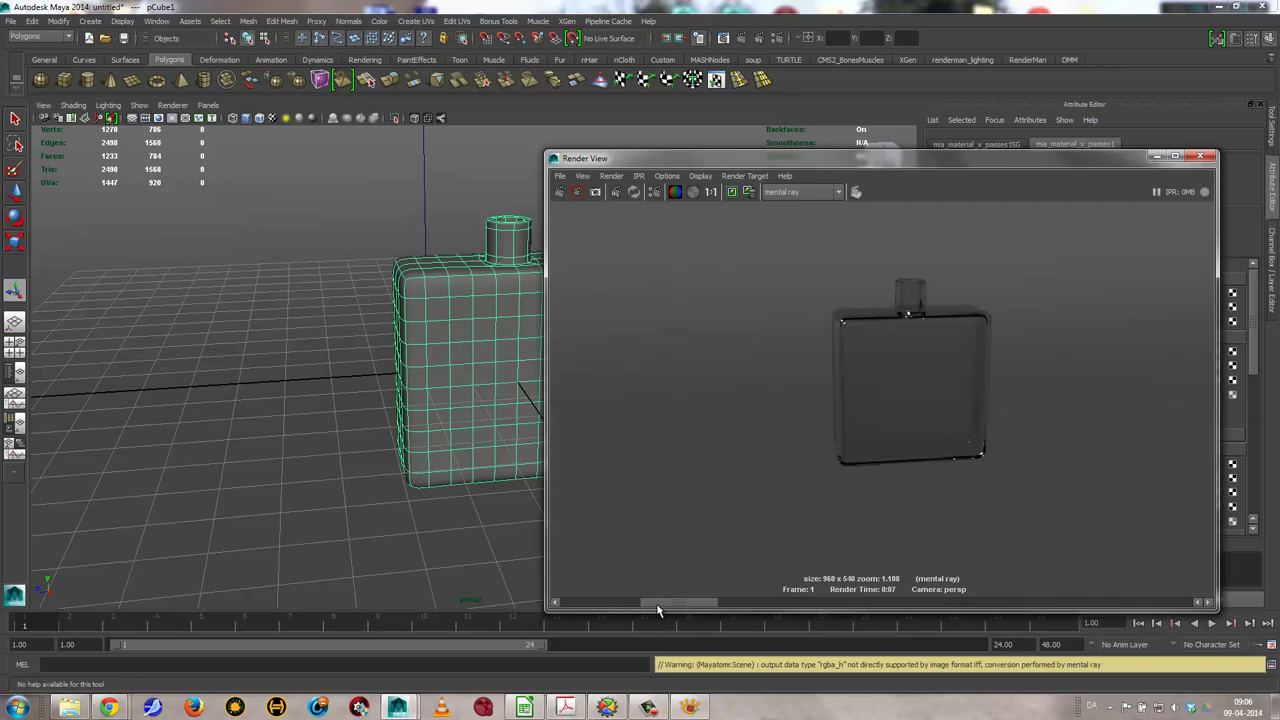
{"action": "left_click", "coordinate": [612, 606]}
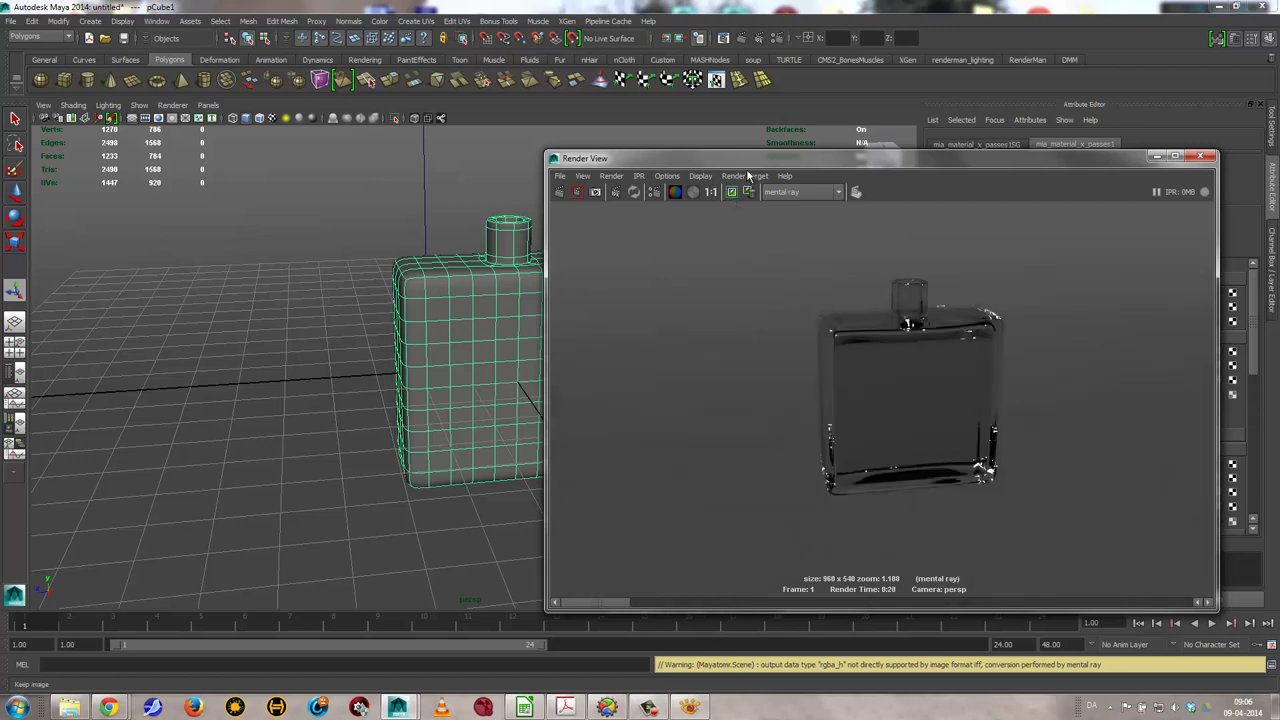
{"action": "left_click_drag", "start_coordinate": [700, 158], "coordinate": [583, 154]}
{"action": "left_click", "coordinate": [803, 40]}
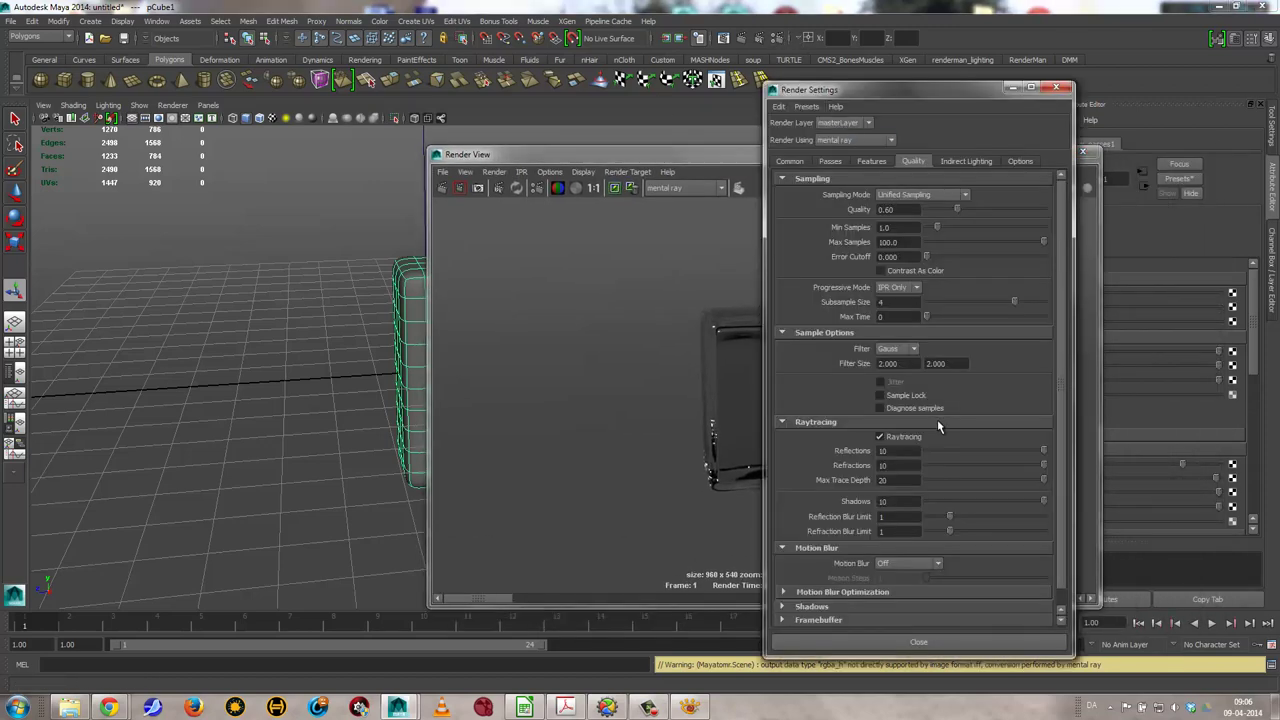
Set raytracing Reflections and Refractions to 50 and Max Trace Depth to 100
{"action": "double_click", "coordinate": [884, 451]}
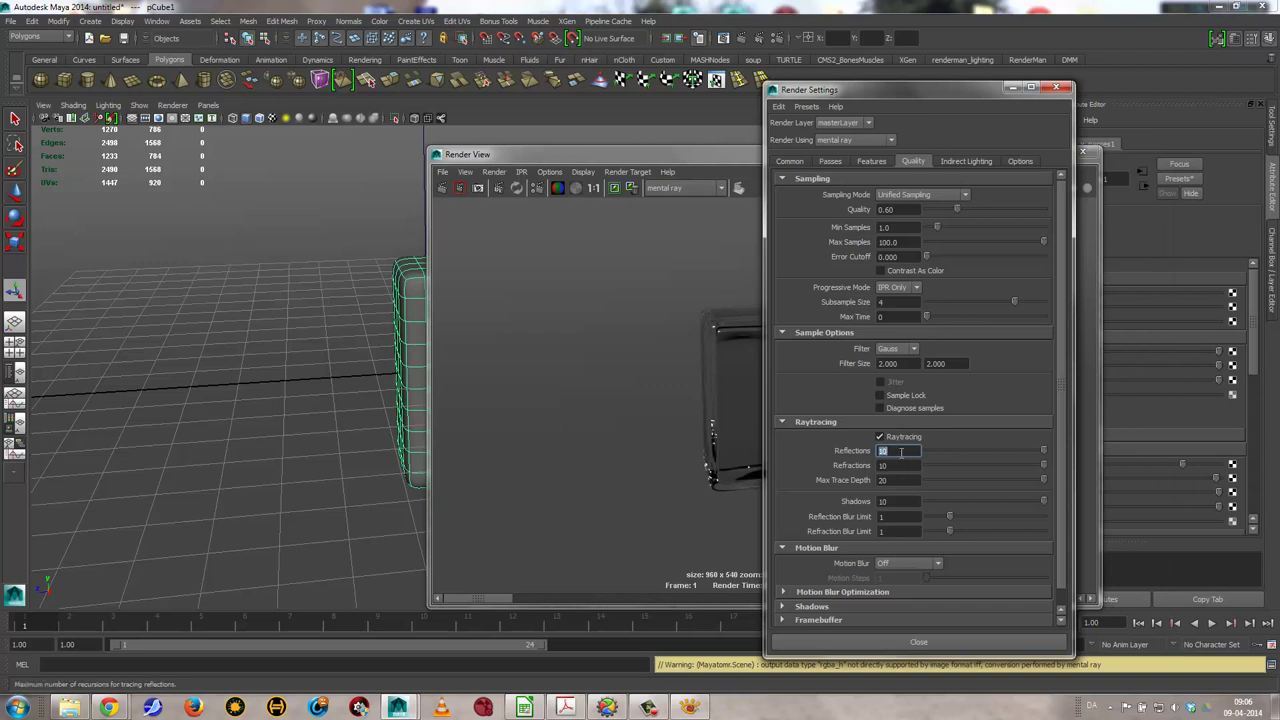
{"action": "type", "text": "50"}
{"action": "key", "text": "Tab"}
{"action": "type", "text": "50"}
{"action": "key", "text": "Tab"}
{"action": "type", "text": "1000"}
{"action": "key", "text": "Tab"}
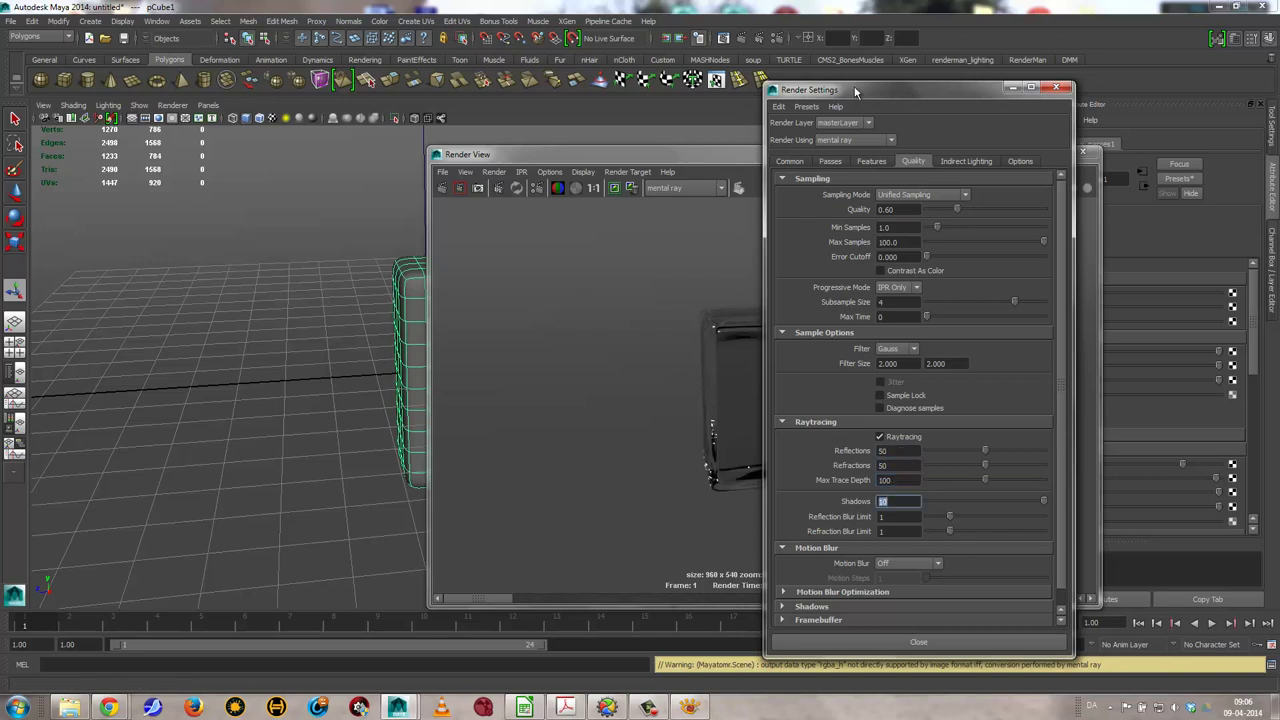
{"action": "left_click_drag", "start_coordinate": [858, 90], "coordinate": [643, 80]}
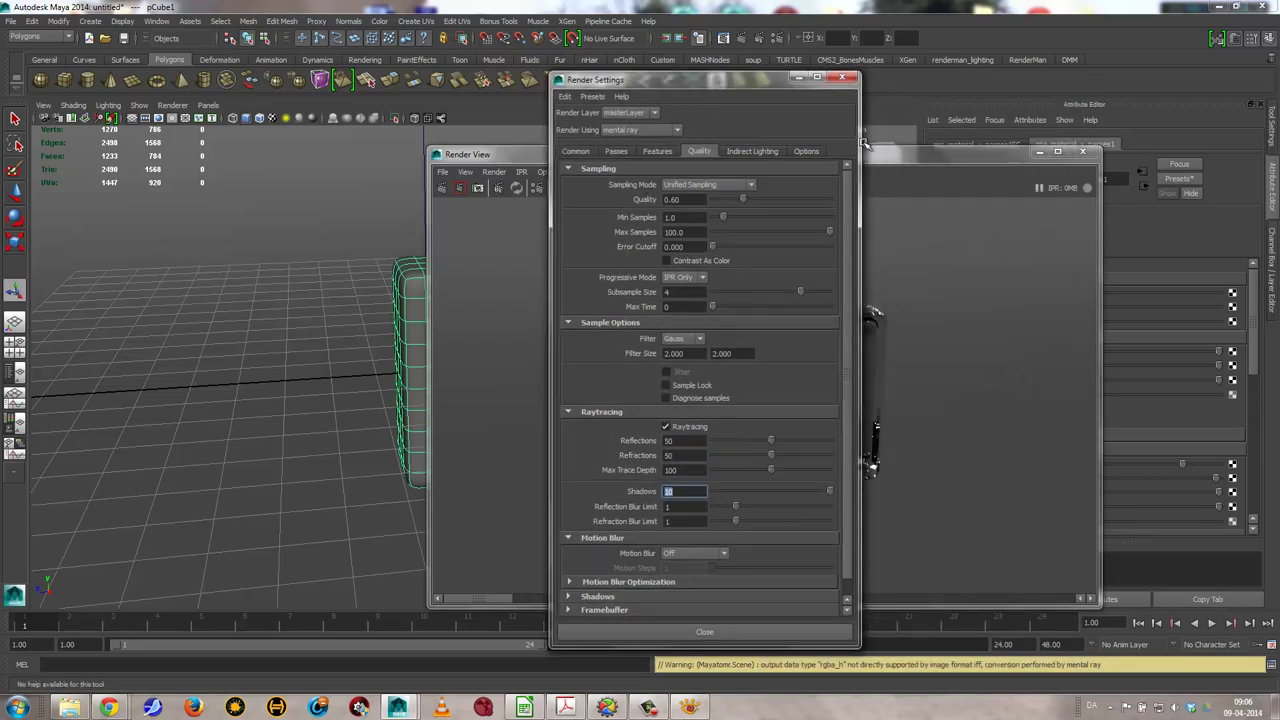
{"action": "left_click", "coordinate": [156, 21]}
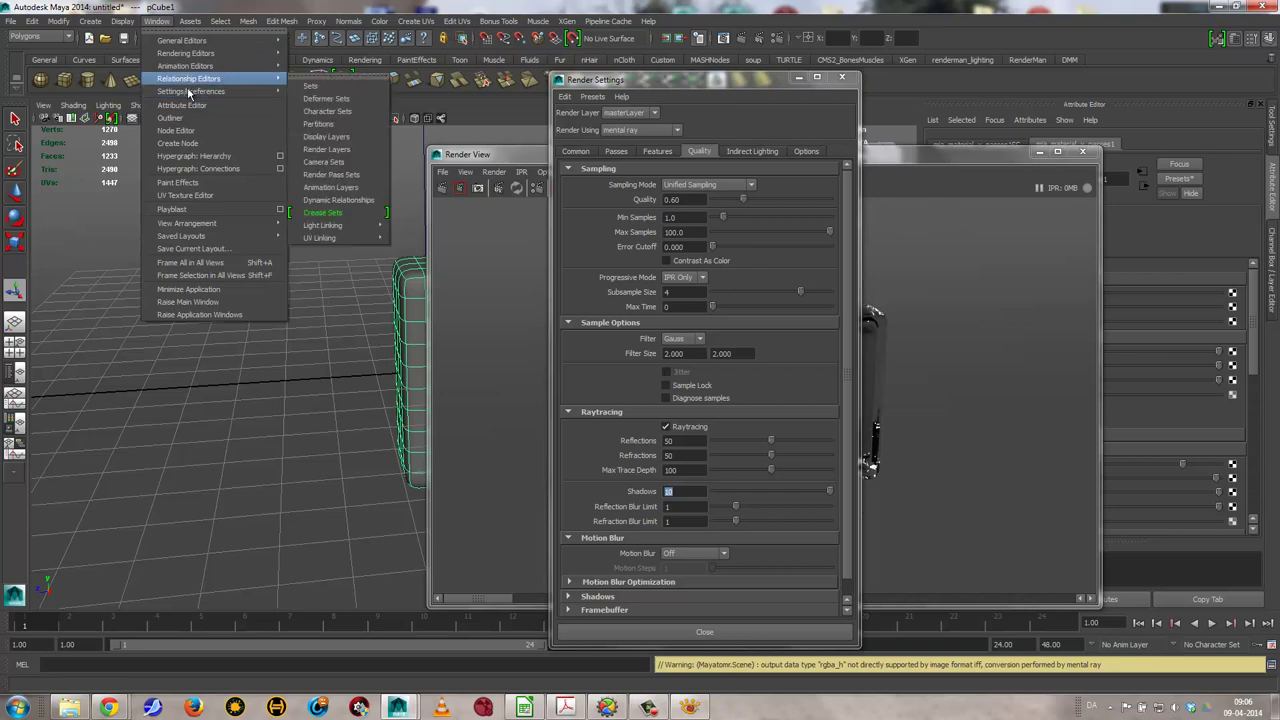
{"action": "mouse_move", "coordinate": [186, 53]}
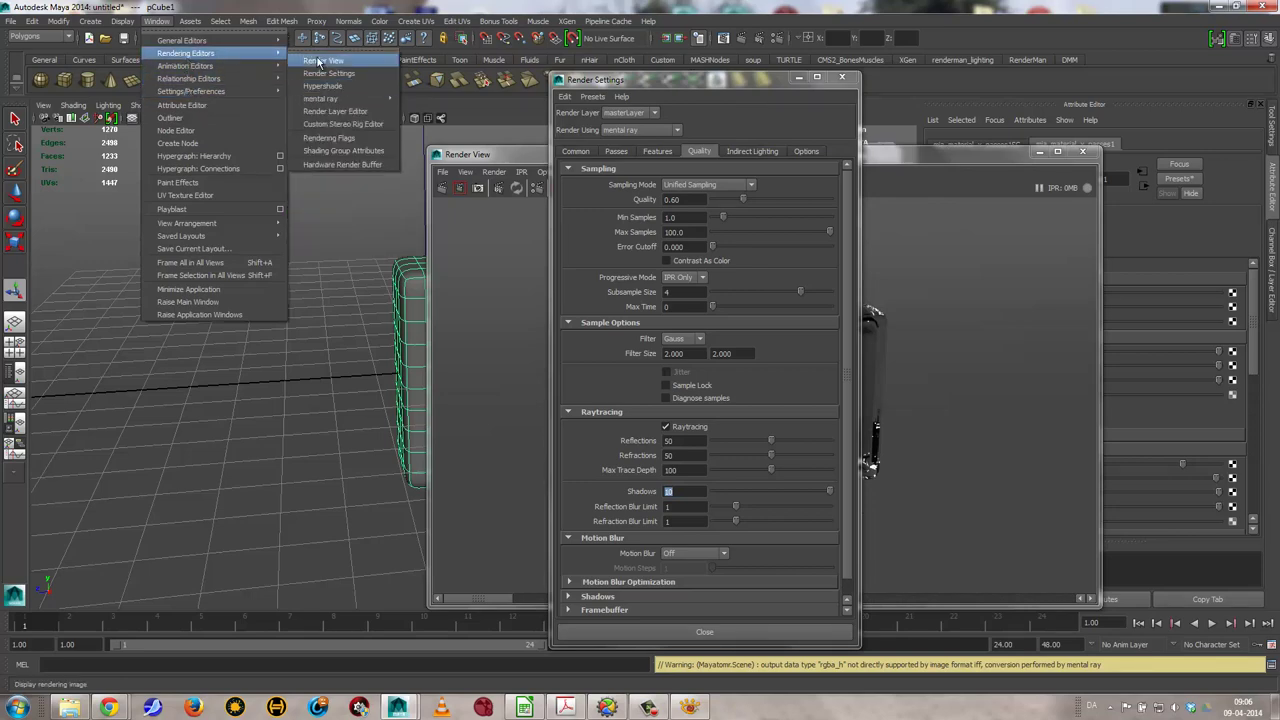
Set the refraction Max Trace Depth to 50 on mia_material_x_passes1 and mia_material_x_passes2
{"action": "left_click", "coordinate": [345, 87]}
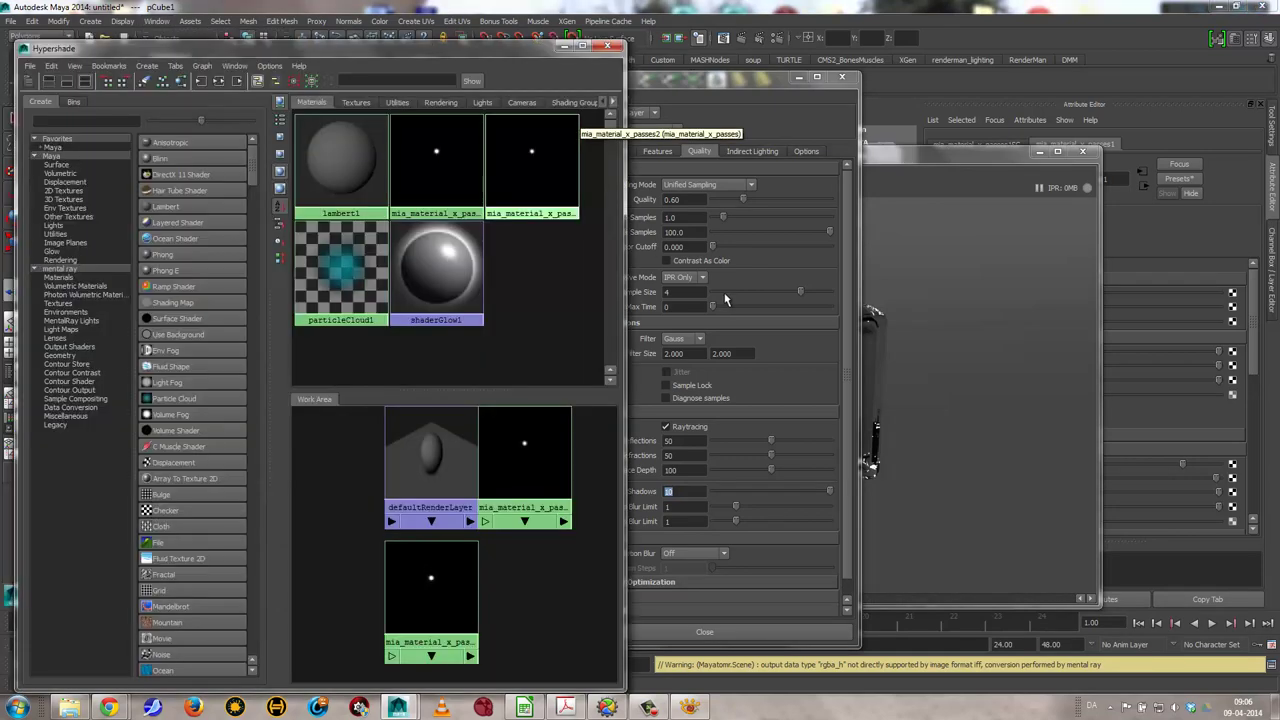
{"action": "left_click", "coordinate": [451, 177]}
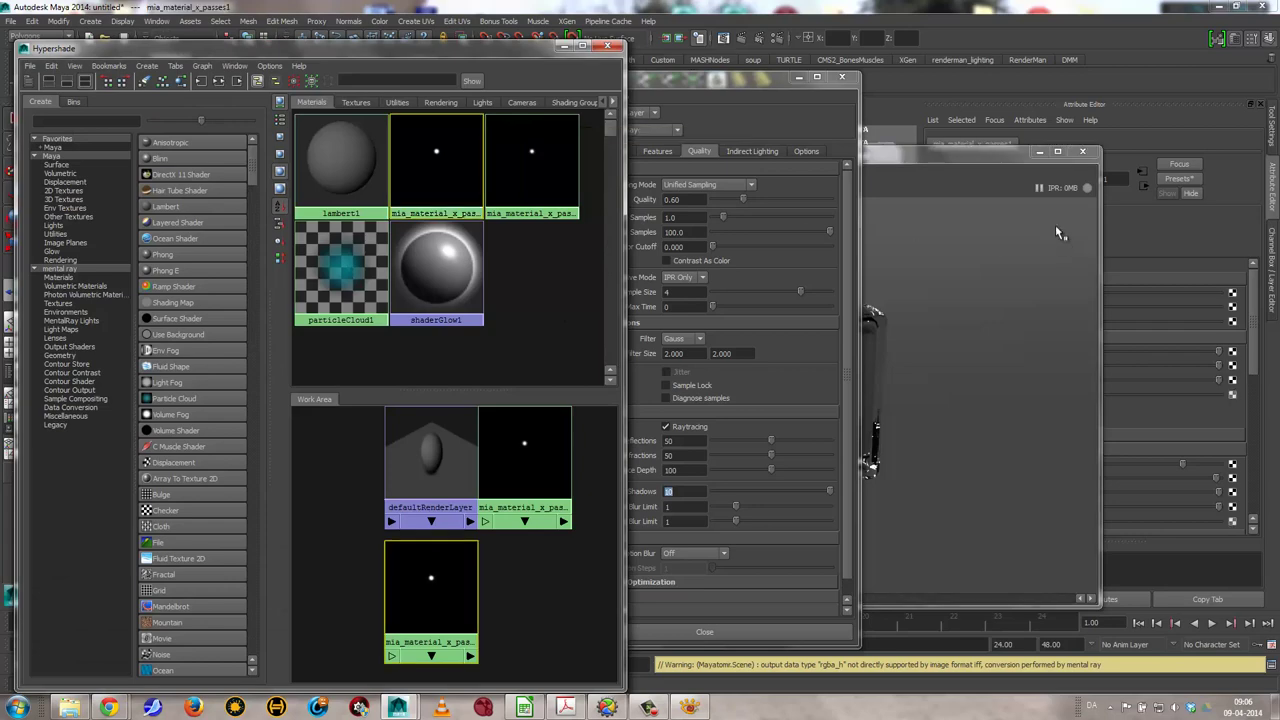
{"action": "left_click", "coordinate": [1040, 153]}
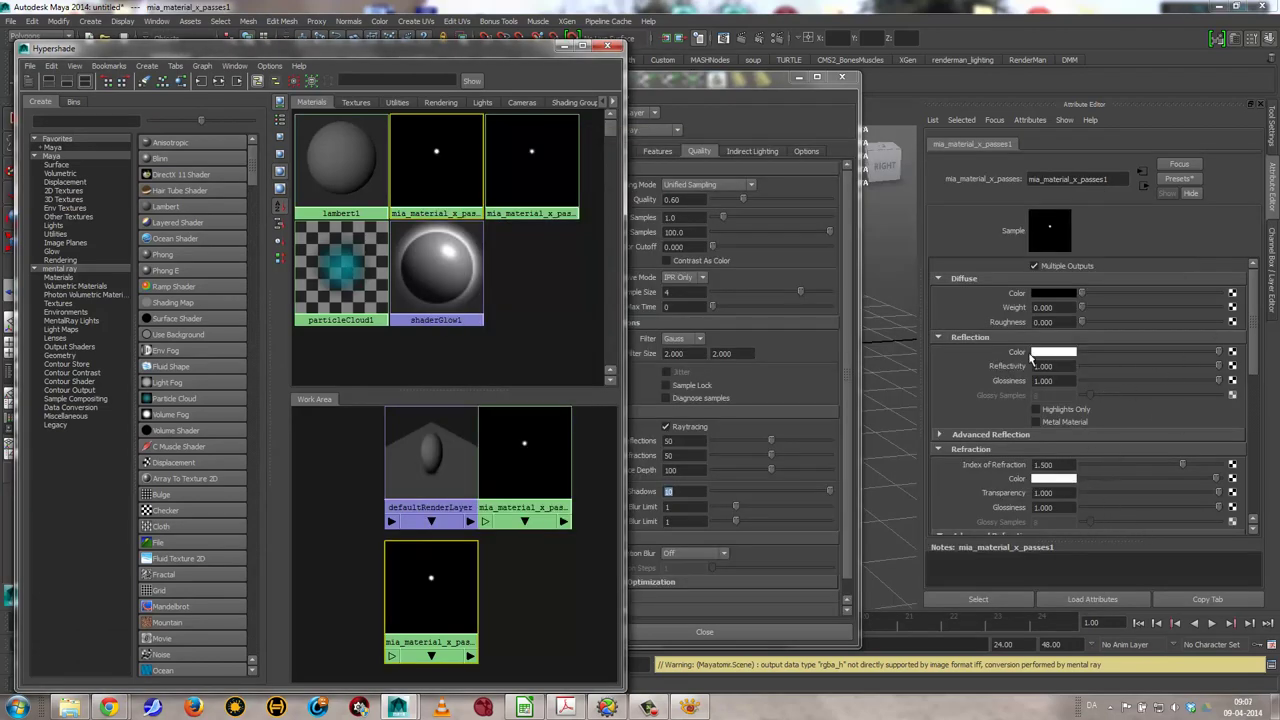
{"action": "left_click_drag", "start_coordinate": [1255, 348], "coordinate": [1258, 417]}
{"action": "double_click", "coordinate": [1054, 427]}
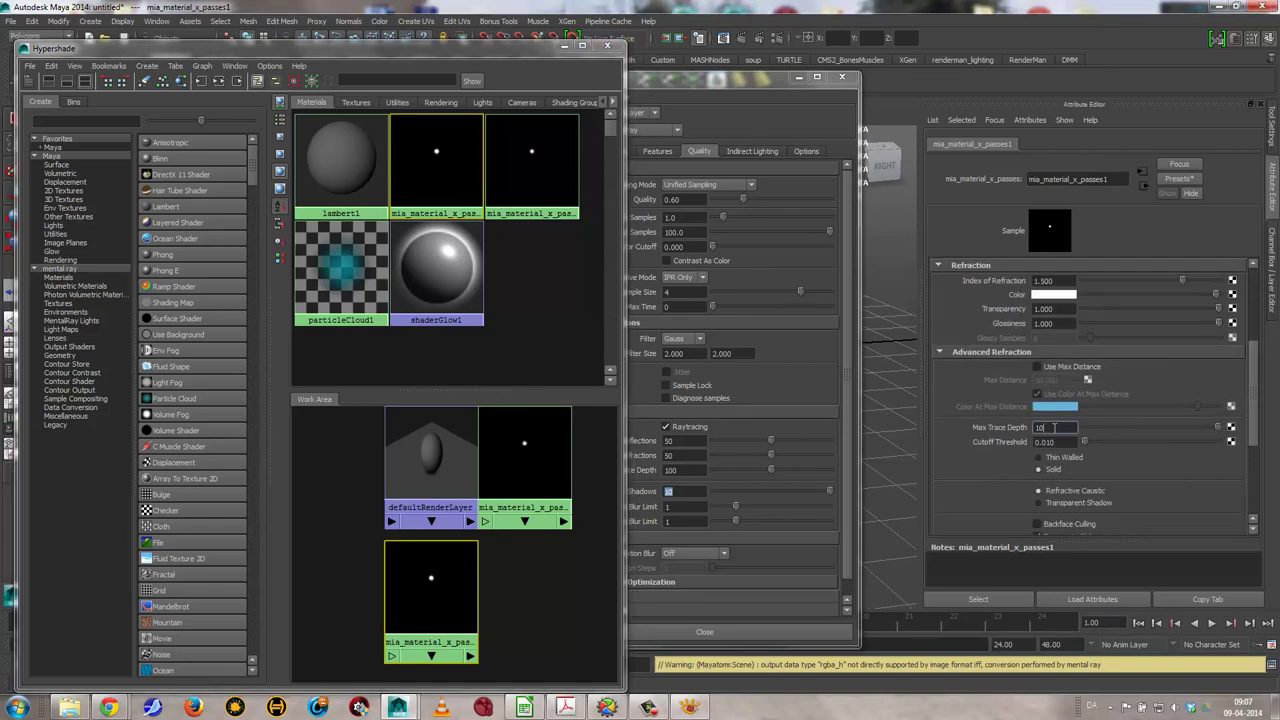
{"action": "type", "text": "50"}
{"action": "left_click", "coordinate": [538, 188]}
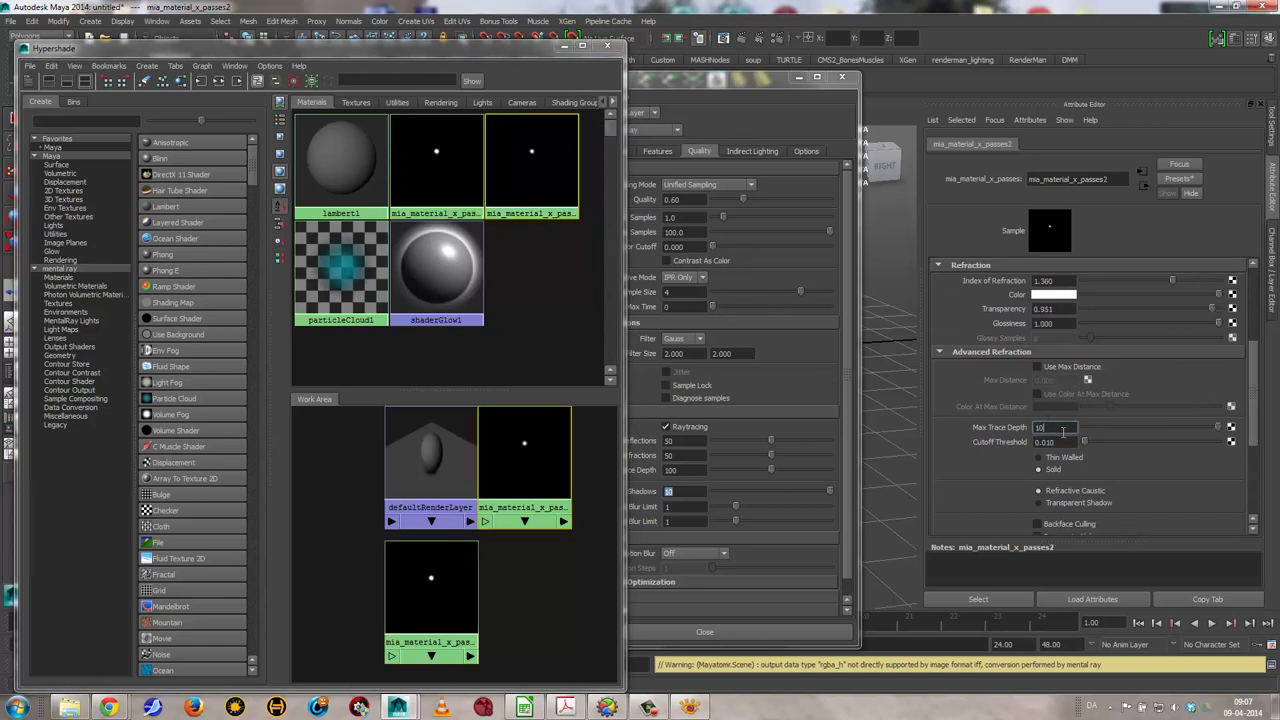
{"action": "double_click", "coordinate": [1059, 427]}
{"action": "type", "text": "50"}
{"action": "key", "text": "Return"}
Set both materials' reflection Max Trace Depth to 50, then minimize Hypershade and close Render Settings
{"action": "left_click_drag", "start_coordinate": [1257, 420], "coordinate": [1257, 355]}
{"action": "left_click", "coordinate": [1017, 411]}
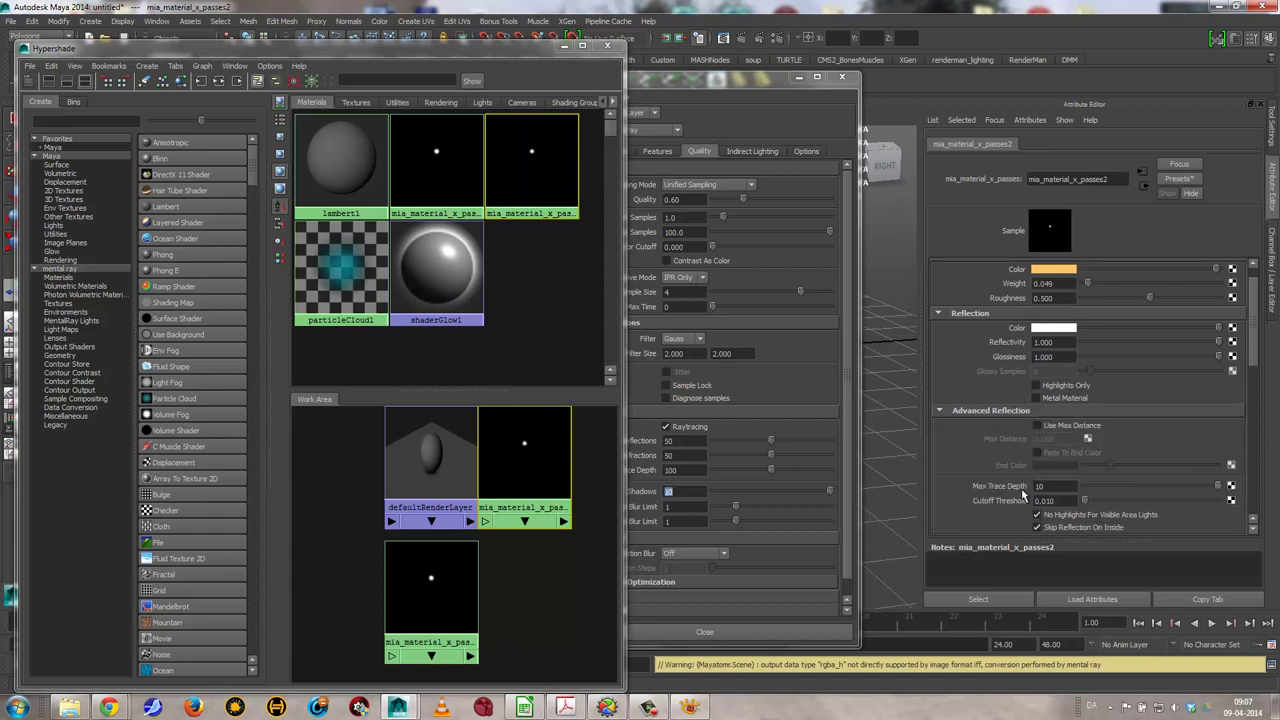
{"action": "double_click", "coordinate": [1061, 485]}
{"action": "type", "text": "50"}
{"action": "key", "text": "Return"}
{"action": "left_click", "coordinate": [463, 190]}
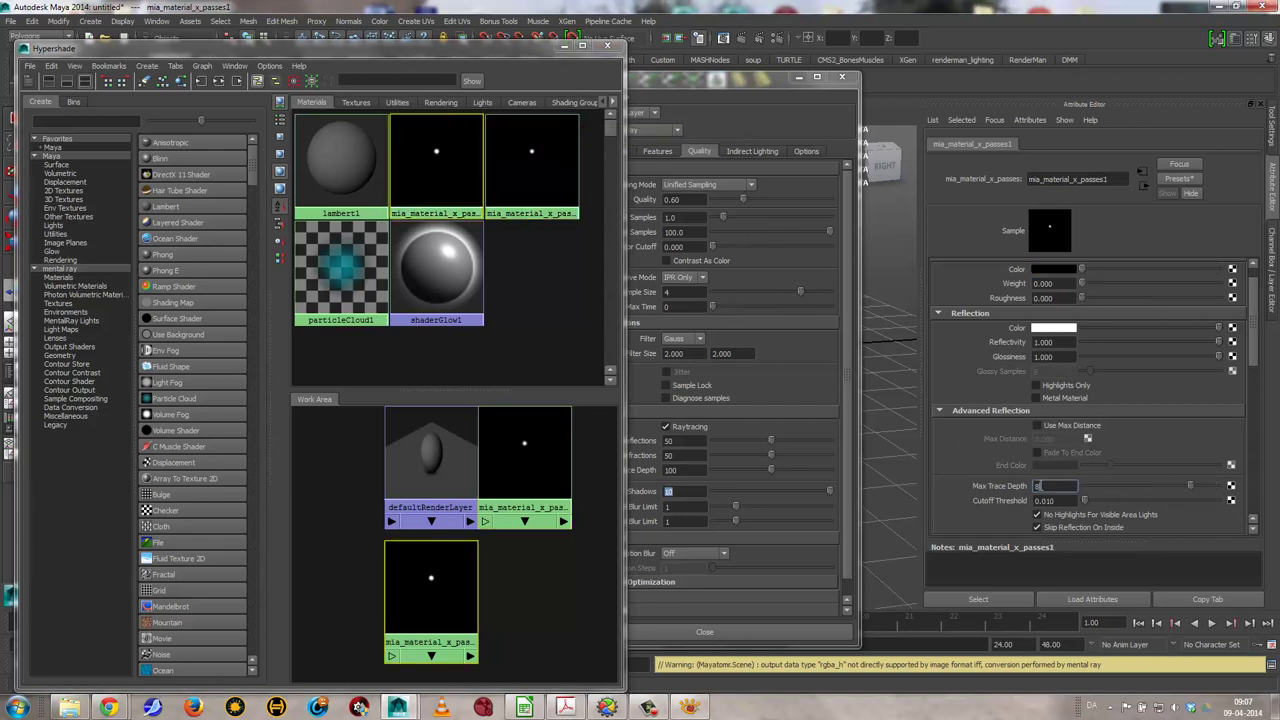
{"action": "double_click", "coordinate": [1040, 485]}
{"action": "type", "text": "50"}
{"action": "key", "text": "Return"}
{"action": "left_click", "coordinate": [563, 46]}
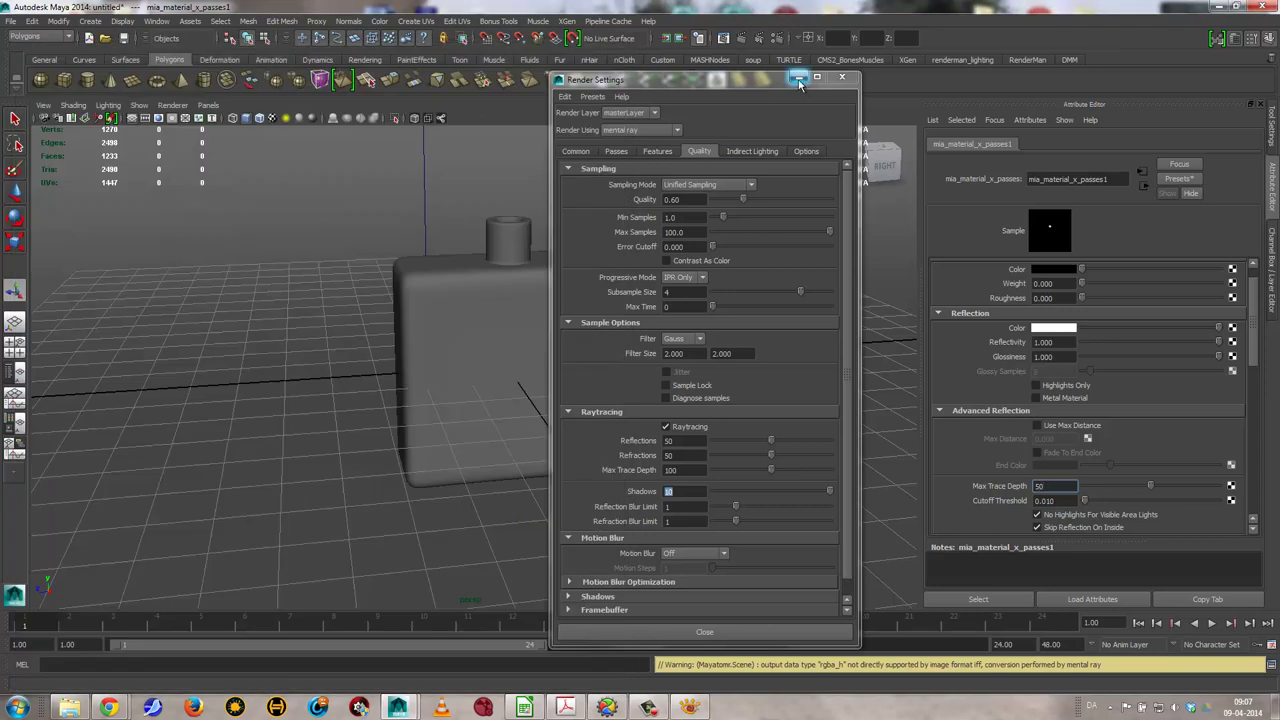
{"action": "left_click", "coordinate": [798, 78]}
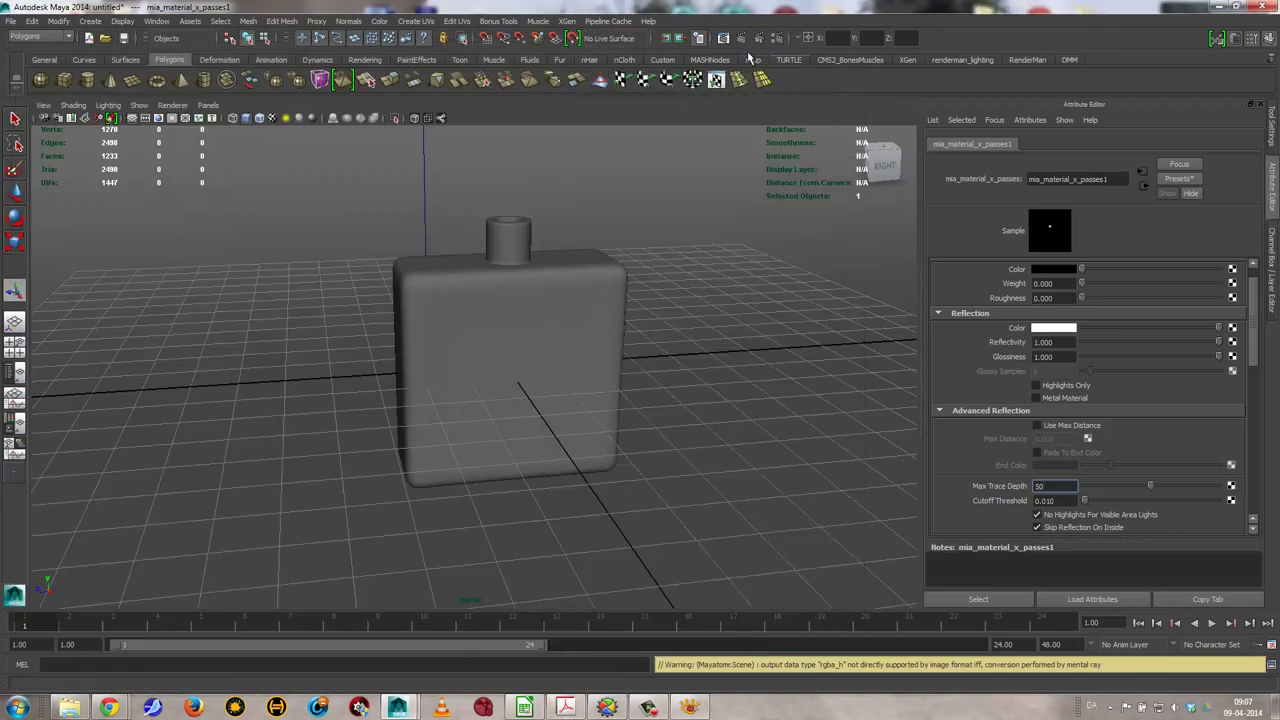
Re-render the bottle with the new trace depths and flip between it and the previous render
{"action": "left_click", "coordinate": [662, 38]}
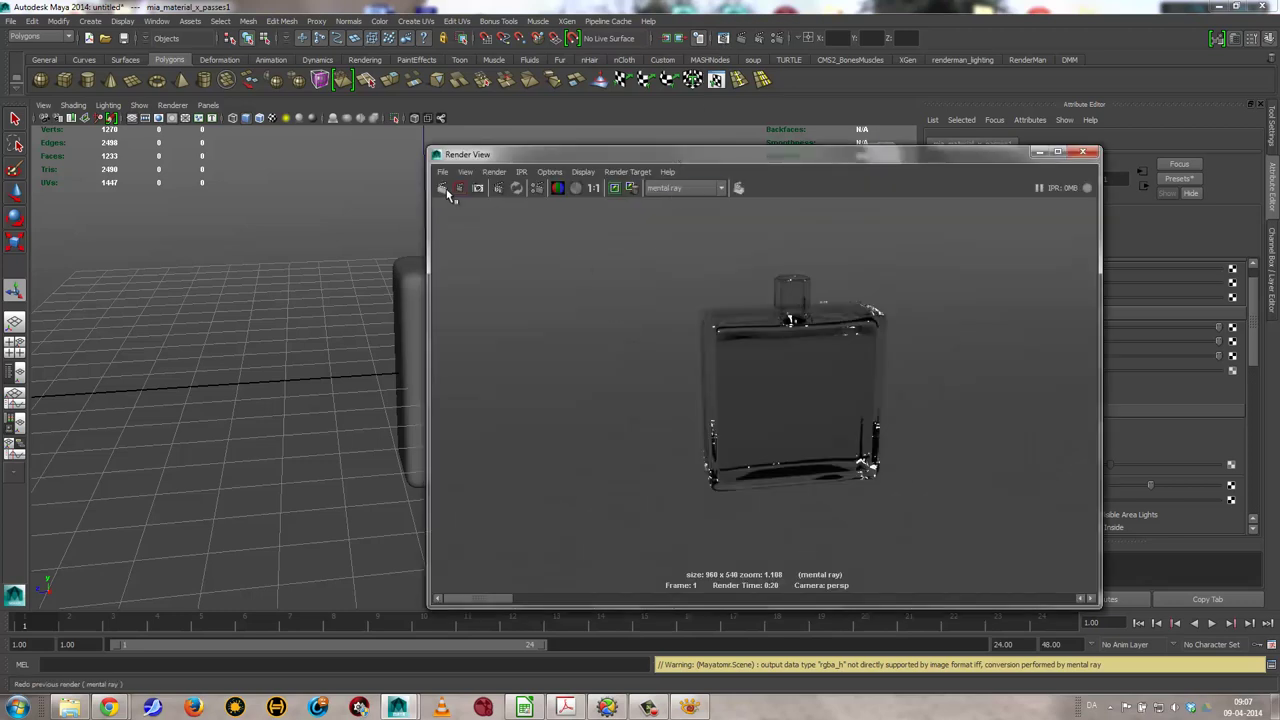
{"action": "left_click", "coordinate": [444, 189]}
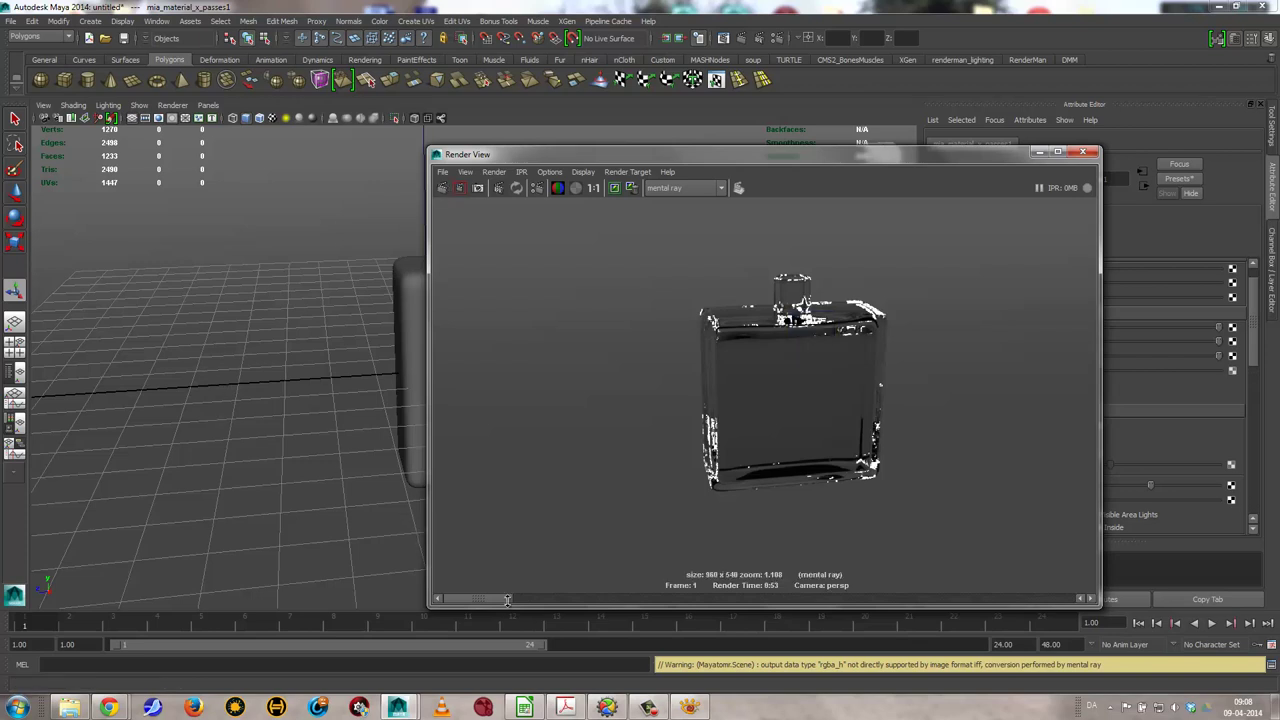
{"action": "left_click", "coordinate": [550, 598]}
{"action": "left_click", "coordinate": [480, 598]}
{"action": "left_click", "coordinate": [533, 598]}
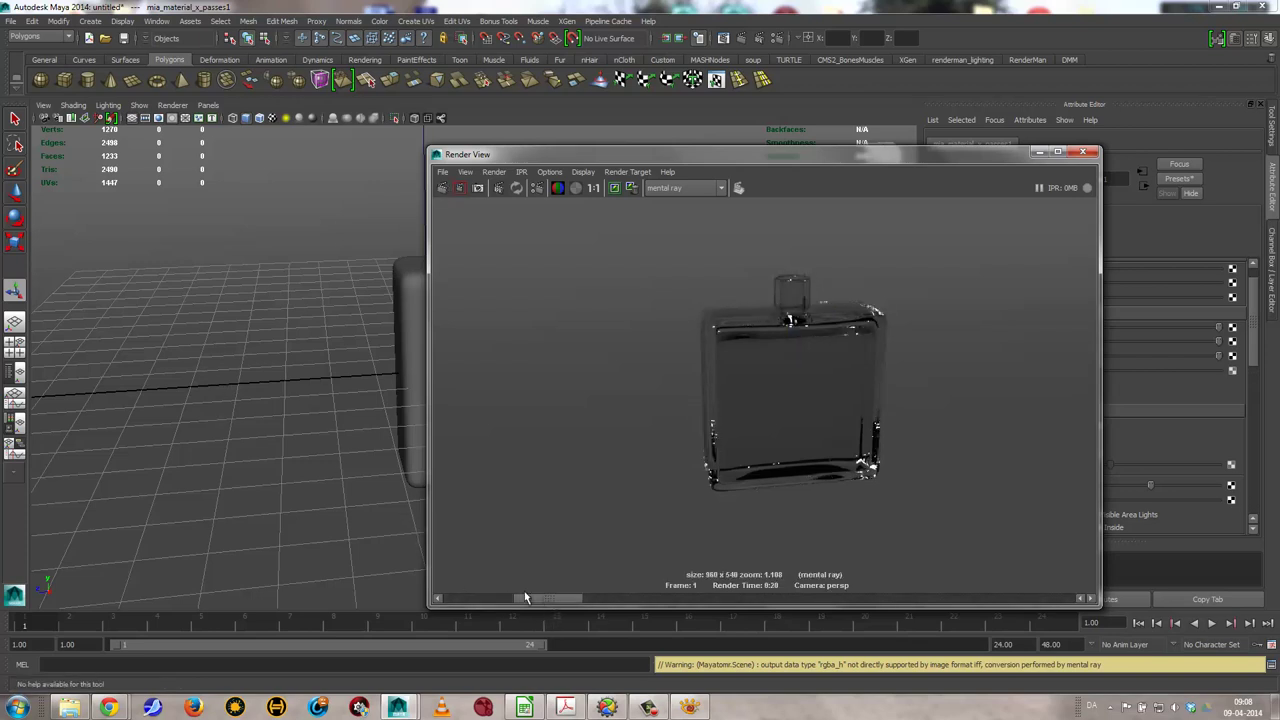
{"action": "left_click", "coordinate": [465, 598]}
{"action": "left_click", "coordinate": [550, 598]}
{"action": "left_click", "coordinate": [481, 598]}
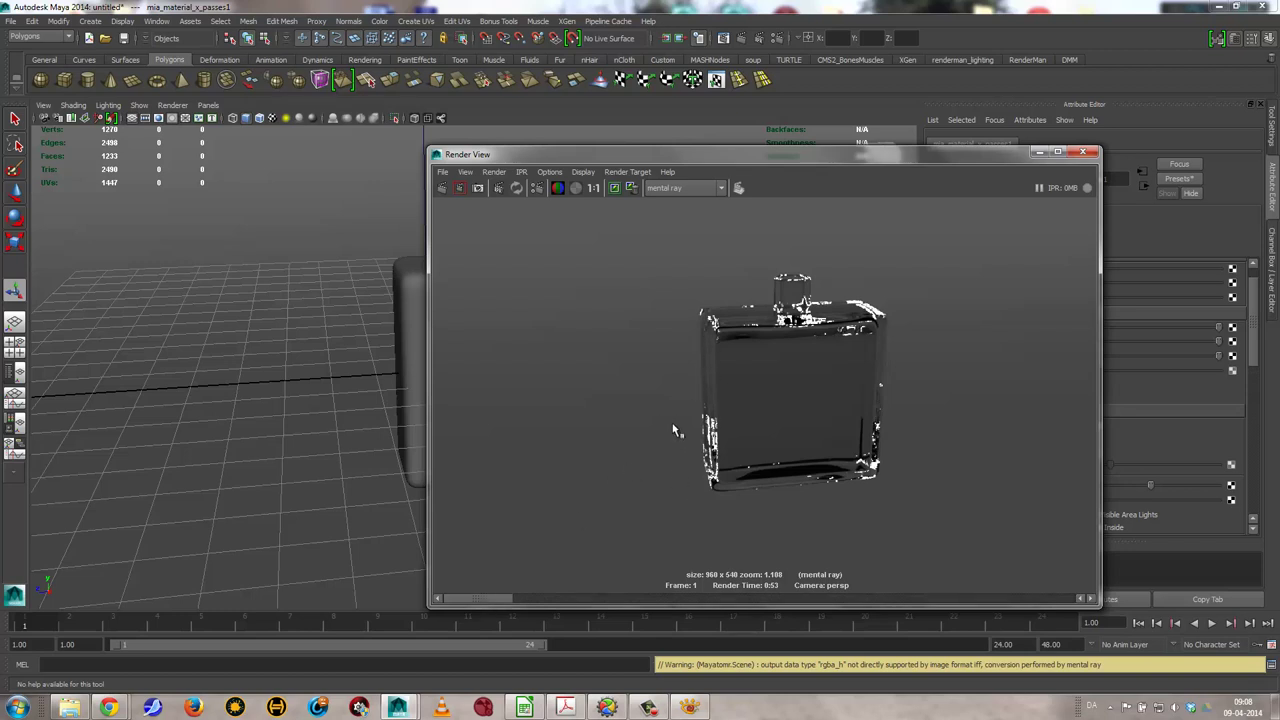
{"action": "left_click", "coordinate": [528, 600]}
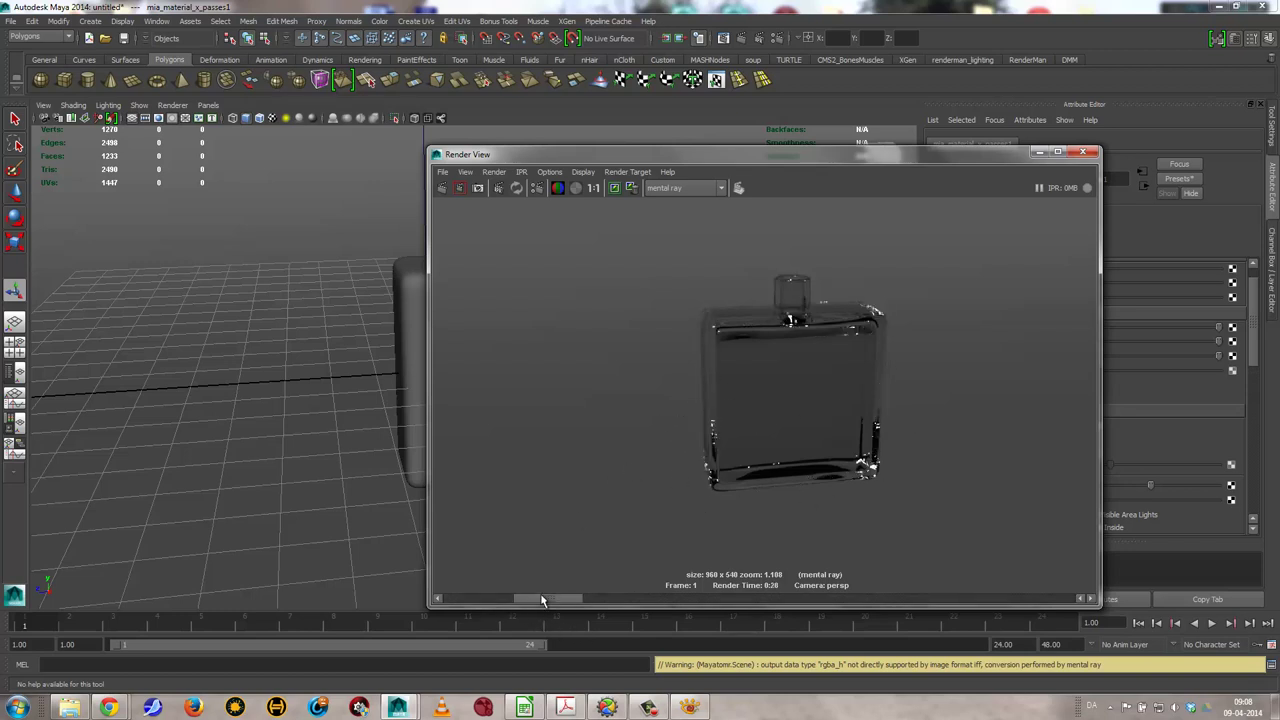
{"action": "left_click", "coordinate": [480, 600]}
{"action": "left_click", "coordinate": [531, 600]}
{"action": "left_click", "coordinate": [485, 600]}
{"action": "left_click", "coordinate": [537, 600]}
Set raytracing to Reflections 10, Refractions 10, Max Trace Depth 20, and close Render Settings
{"action": "left_click", "coordinate": [537, 188]}
{"action": "double_click", "coordinate": [675, 440]}
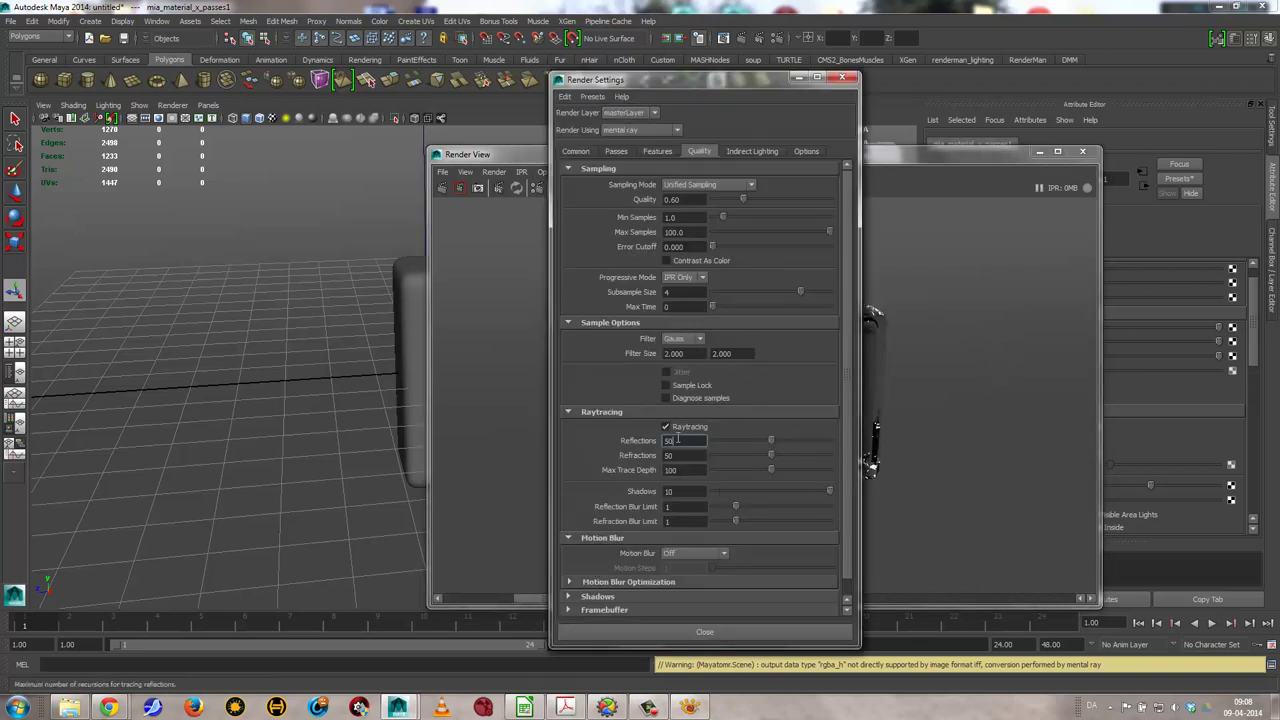
{"action": "type", "text": "10"}
{"action": "key", "text": "Tab"}
{"action": "type", "text": "10"}
{"action": "key", "text": "Tab"}
{"action": "type", "text": "20"}
{"action": "key", "text": "Tab"}
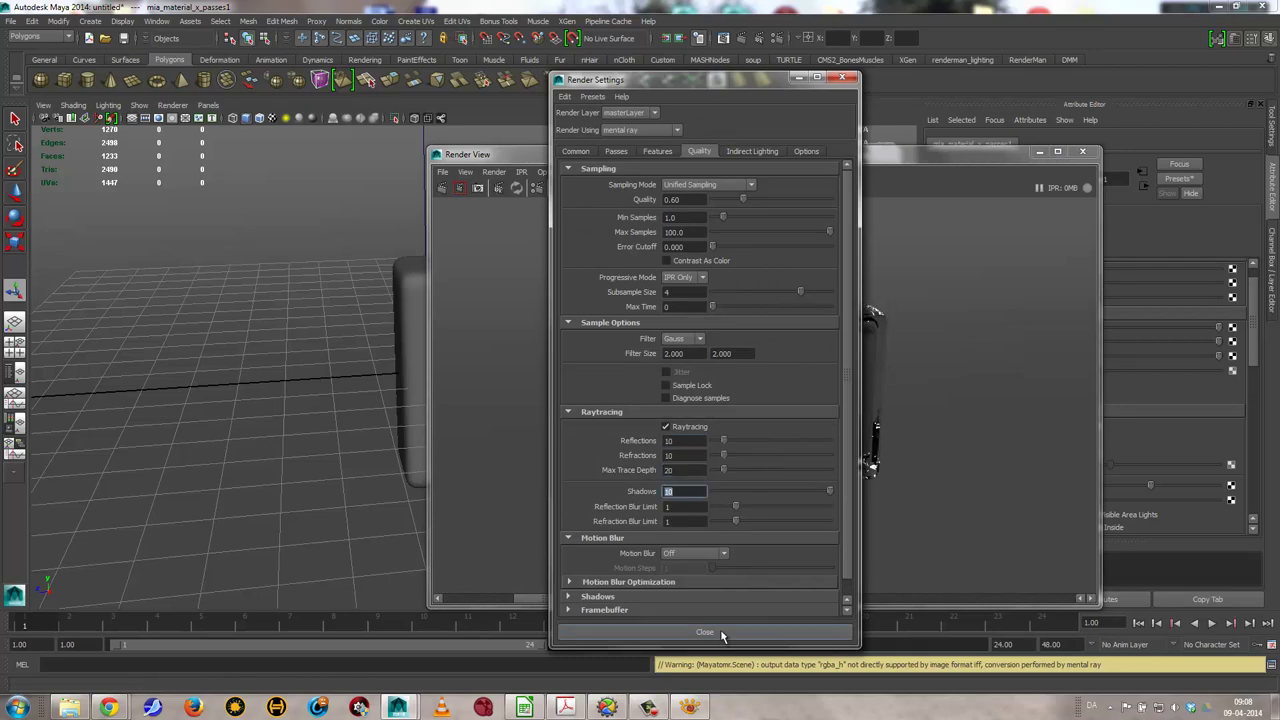
{"action": "left_click", "coordinate": [704, 631]}
{"action": "mouse_move", "coordinate": [934, 157]}
{"action": "left_mouse_down"}
{"action": "mouse_move", "coordinate": [581, 440]}
{"action": "mouse_move", "coordinate": [706, 384]}
{"action": "mouse_move", "coordinate": [664, 326]}
{"action": "left_mouse_up"}
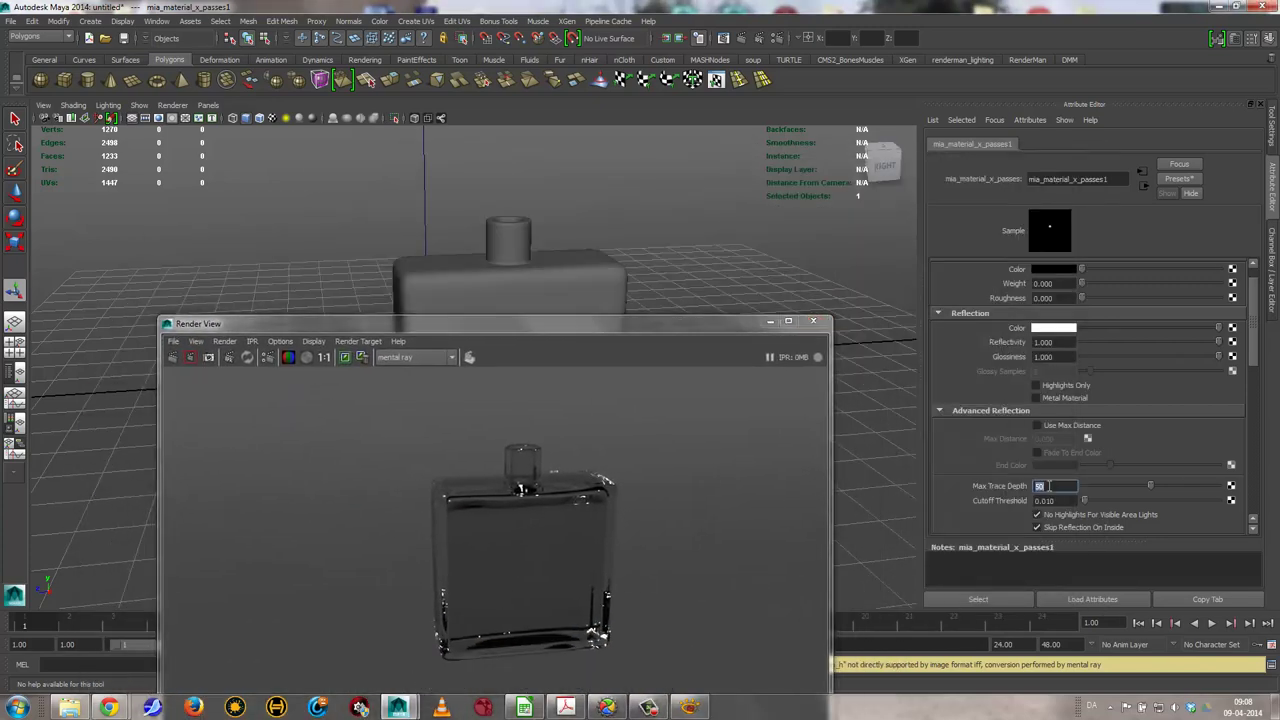
Set mia_material_x_passes1's reflection and refraction Max Trace Depth to 10, then select the bottle
{"action": "double_click", "coordinate": [1045, 485]}
{"action": "type", "text": "10"}
{"action": "key", "text": "Tab"}
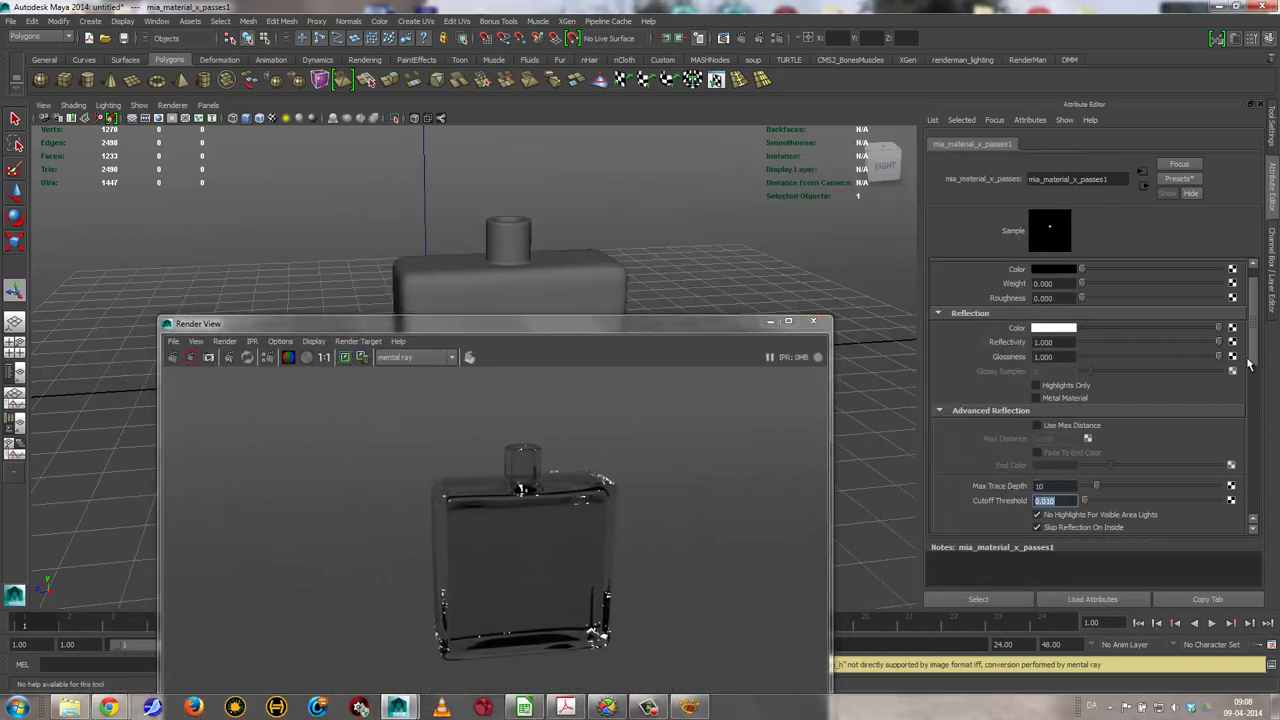
{"action": "left_click_drag", "start_coordinate": [1252, 356], "coordinate": [1182, 435]}
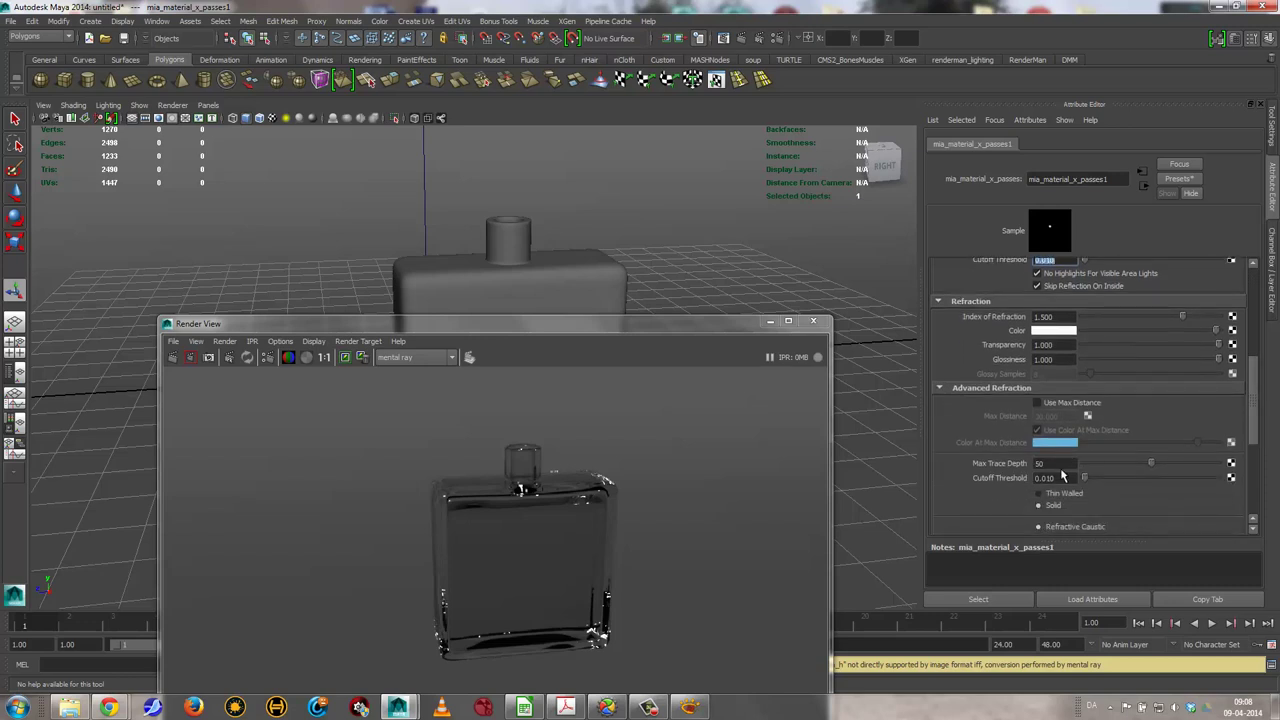
{"action": "double_click", "coordinate": [1059, 464]}
{"action": "type", "text": "10"}
{"action": "key", "text": "Tab"}
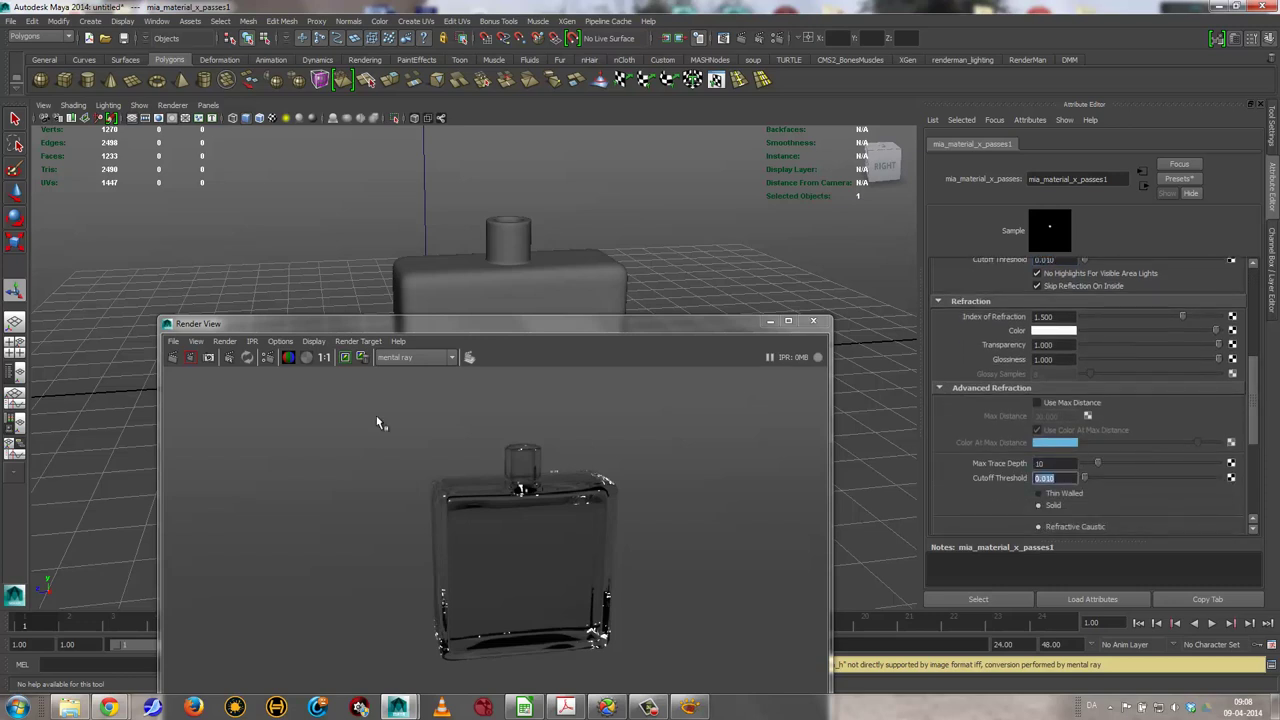
{"action": "left_click", "coordinate": [557, 297]}
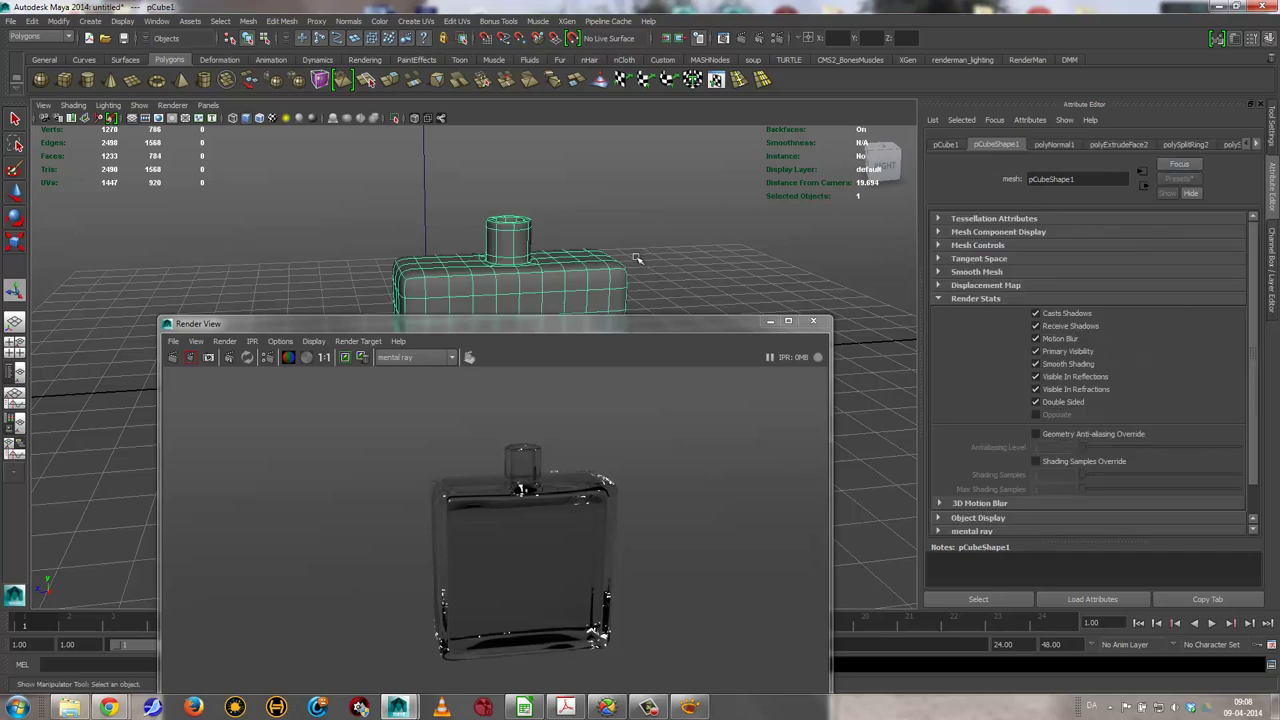
In Hypershade, set mia_material_x_passes2's refraction Max Trace Depth to 10
{"action": "right_click_drag", "start_coordinate": [588, 283], "coordinate": [603, 518]}
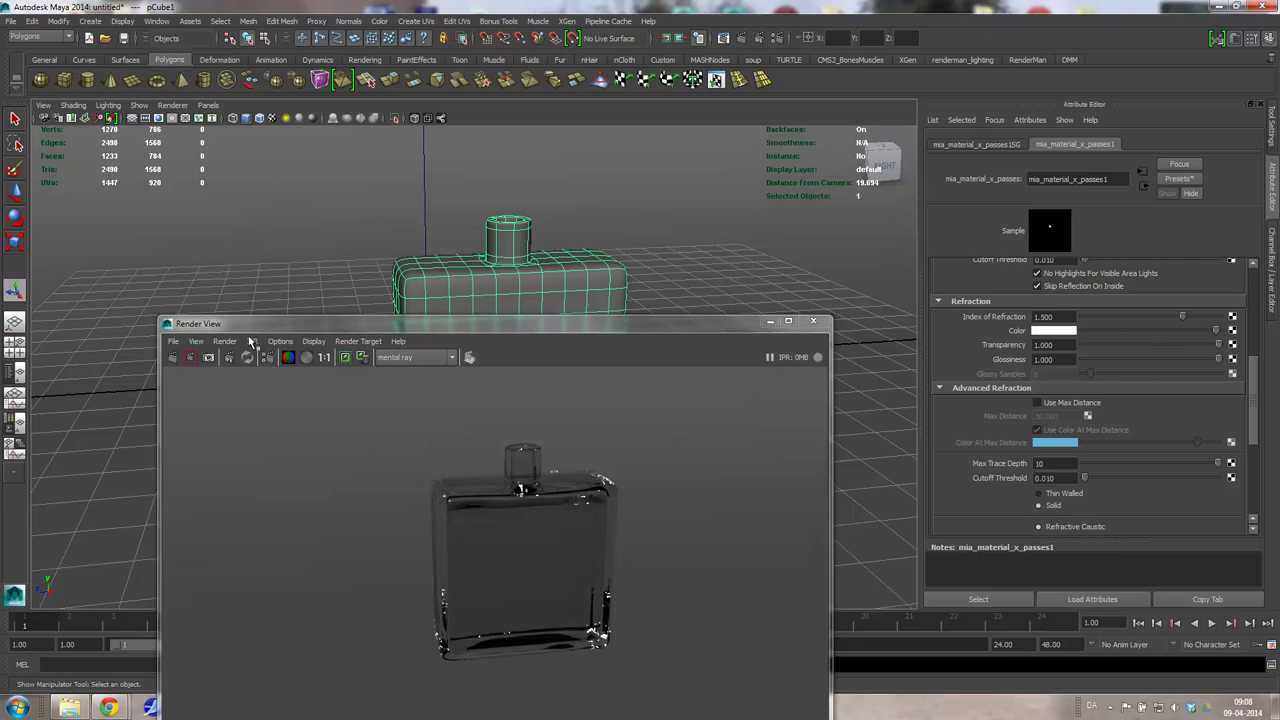
{"action": "left_click", "coordinate": [157, 21]}
{"action": "mouse_move", "coordinate": [186, 53]}
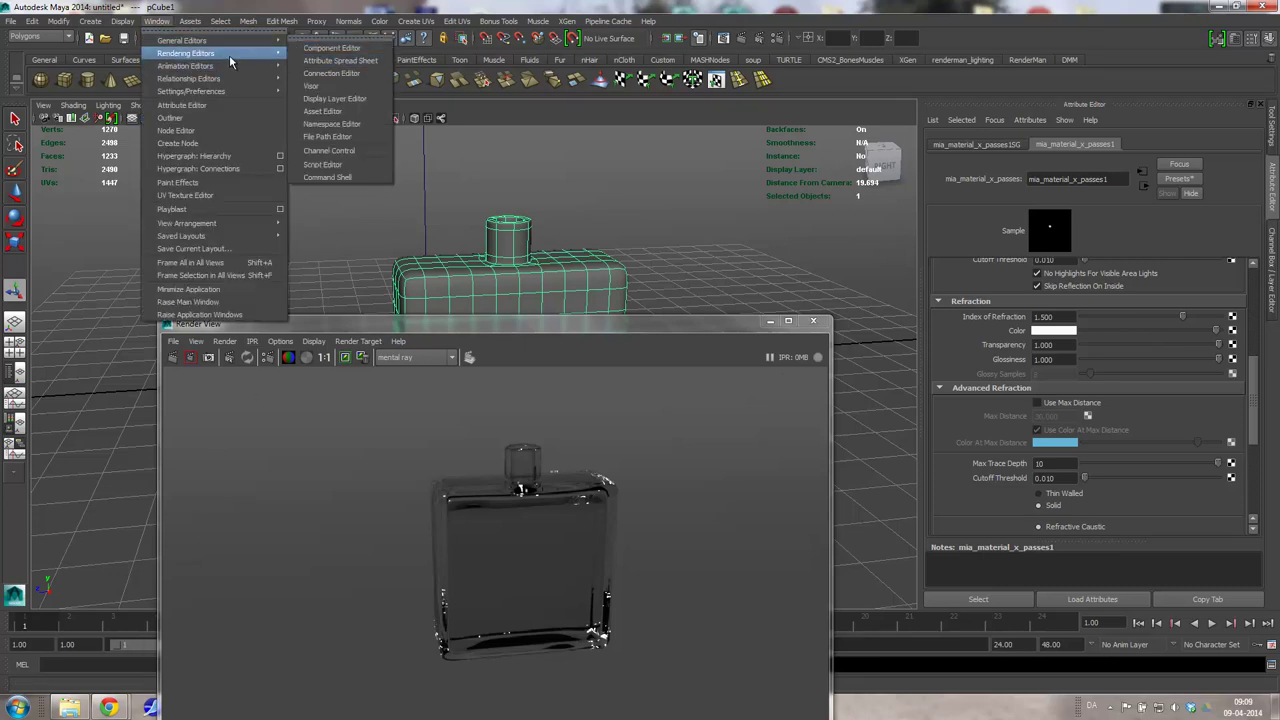
{"action": "left_click", "coordinate": [339, 88]}
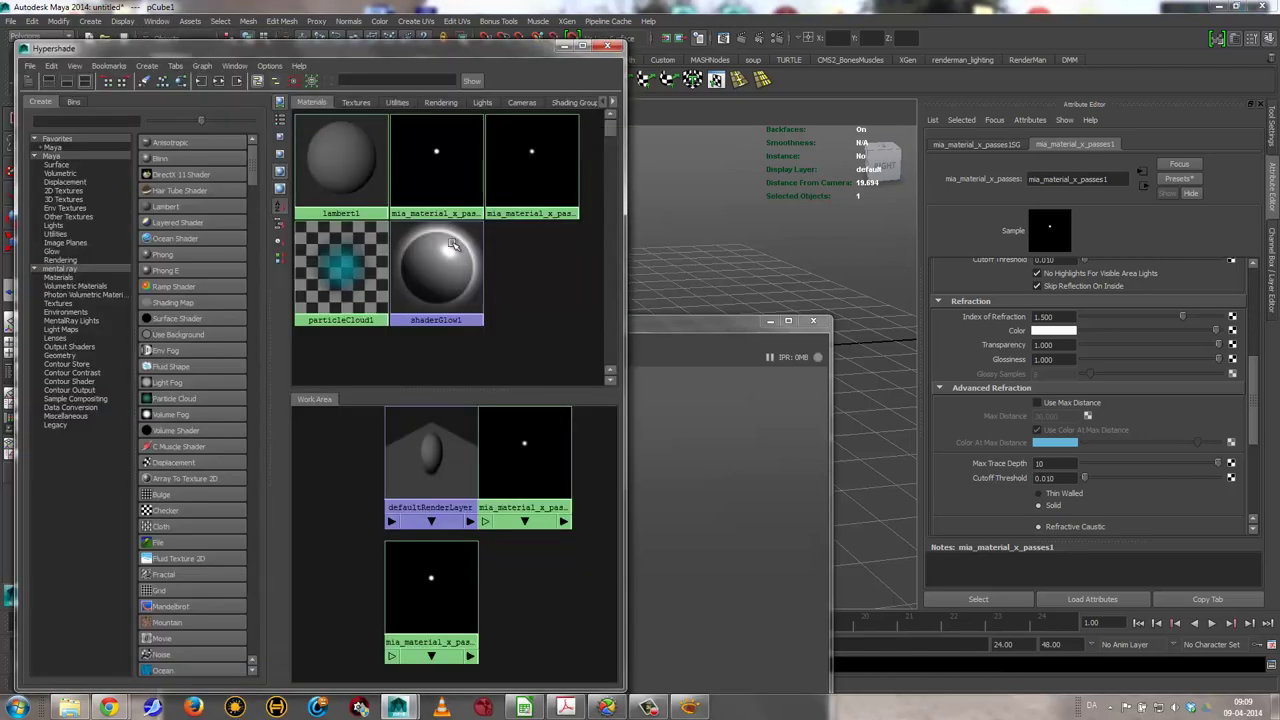
{"action": "left_click", "coordinate": [440, 163]}
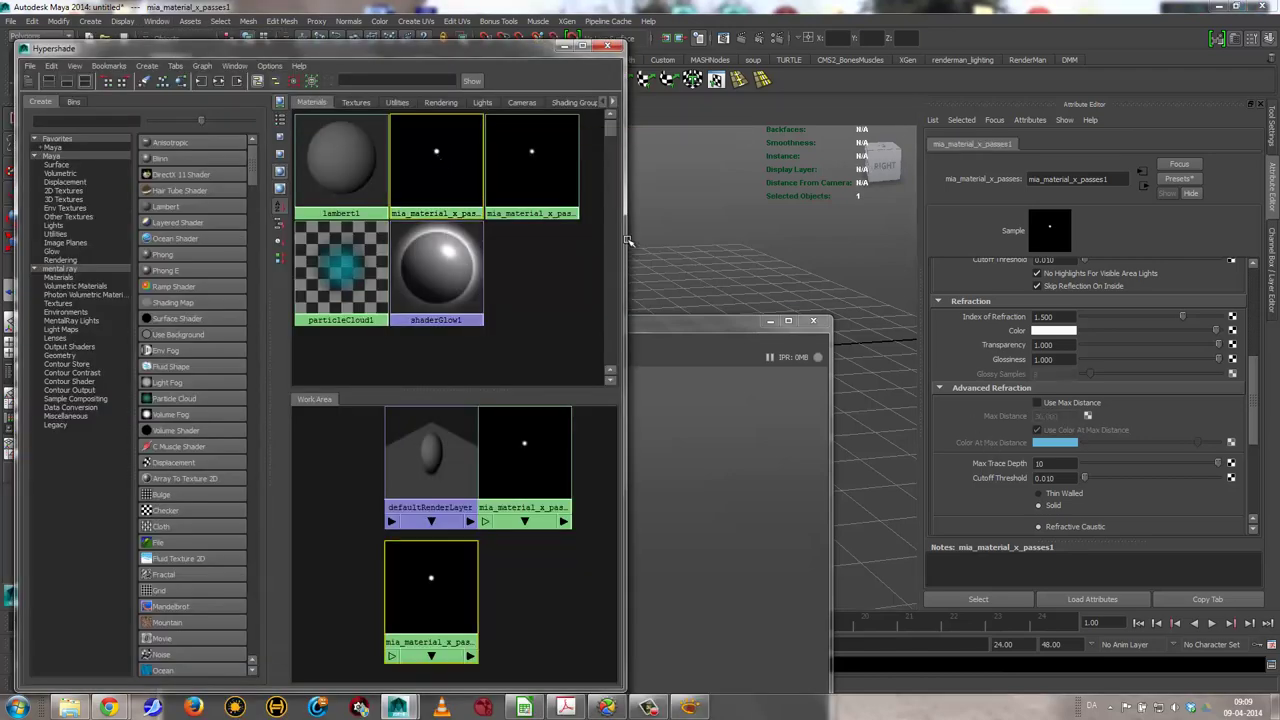
{"action": "left_click", "coordinate": [550, 188]}
{"action": "double_click", "coordinate": [1055, 463]}
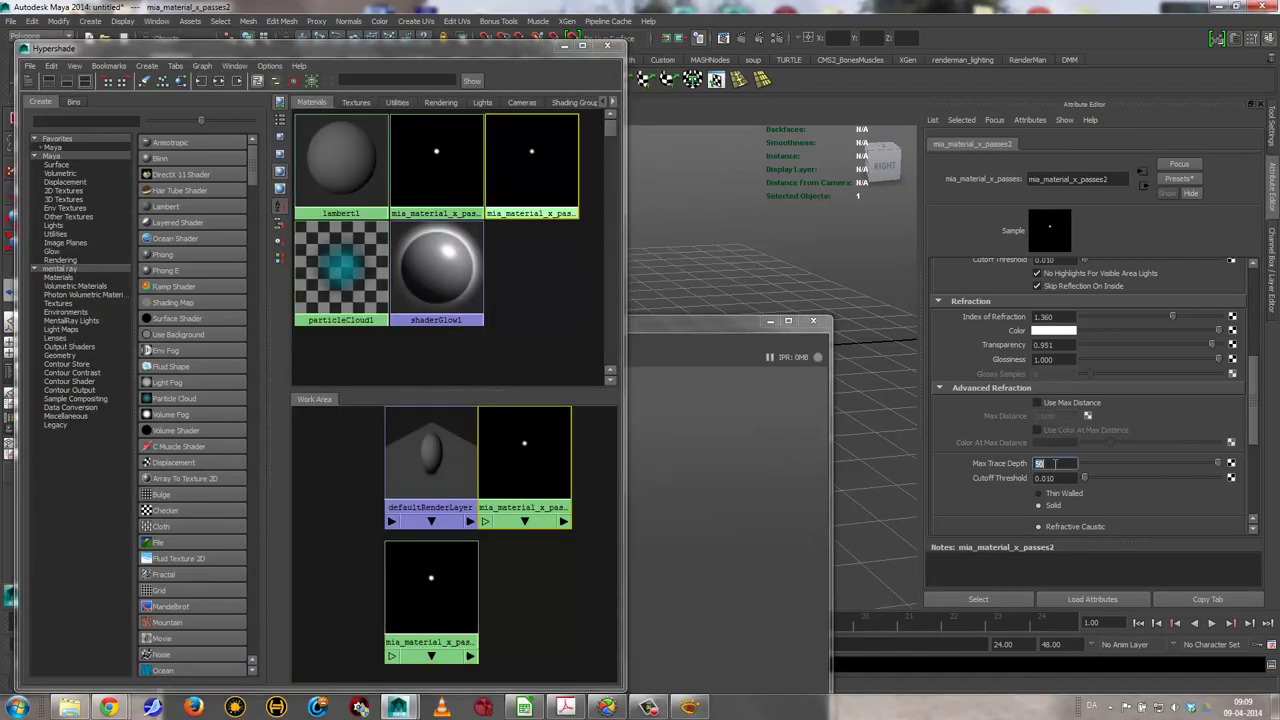
{"action": "type", "text": "10"}
{"action": "key", "text": "Tab"}
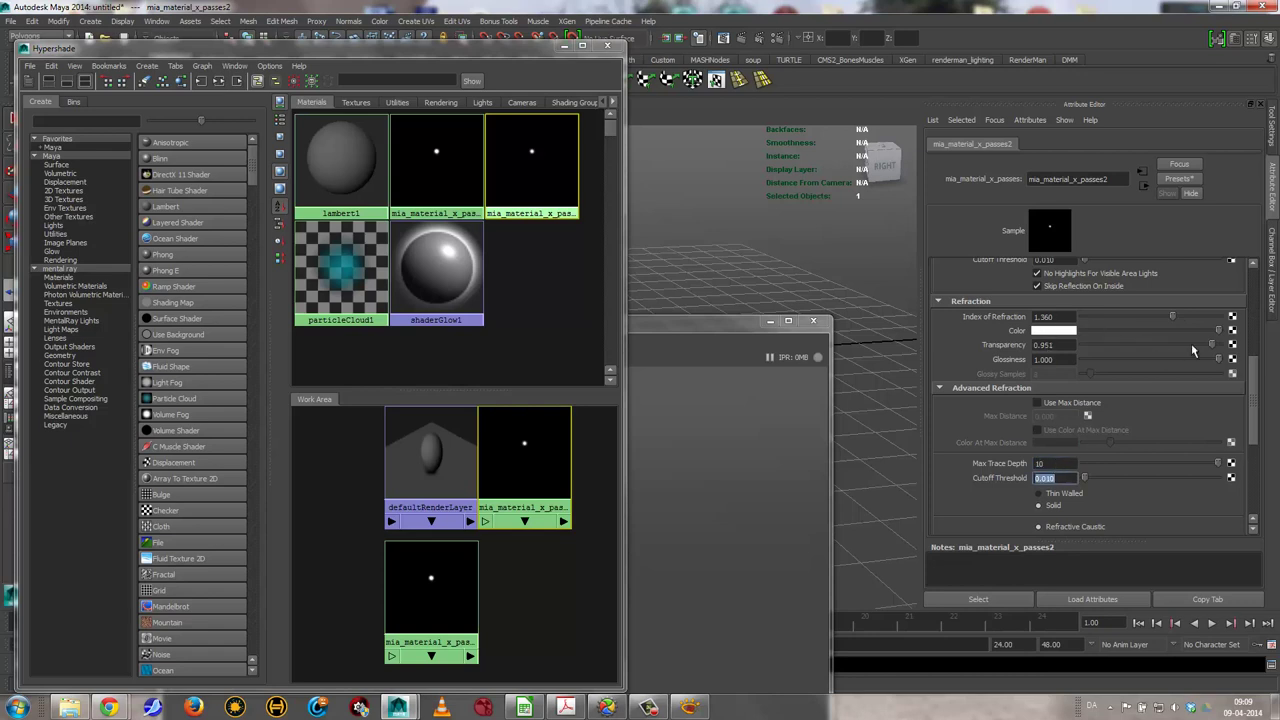
Set mia_material_x_passes2's reflection Max Trace Depth to 10 as well
{"action": "scroll", "coordinate": [1163, 459], "scroll_direction": "down", "scroll_amount": 3}
{"action": "scroll", "coordinate": [1163, 459], "scroll_direction": "up", "scroll_amount": 2}
{"action": "scroll", "coordinate": [1163, 459], "scroll_direction": "up", "scroll_amount": 3}
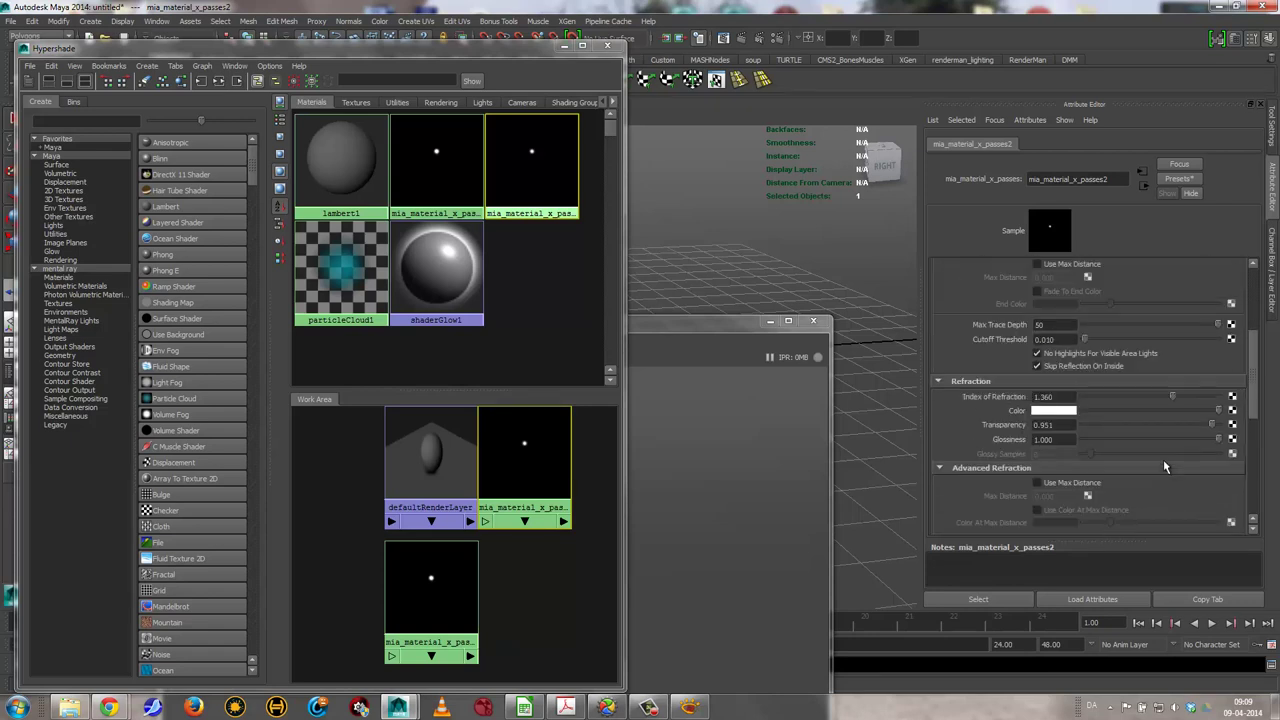
{"action": "double_click", "coordinate": [1055, 326]}
{"action": "type", "text": "10"}
{"action": "key", "text": "Tab"}
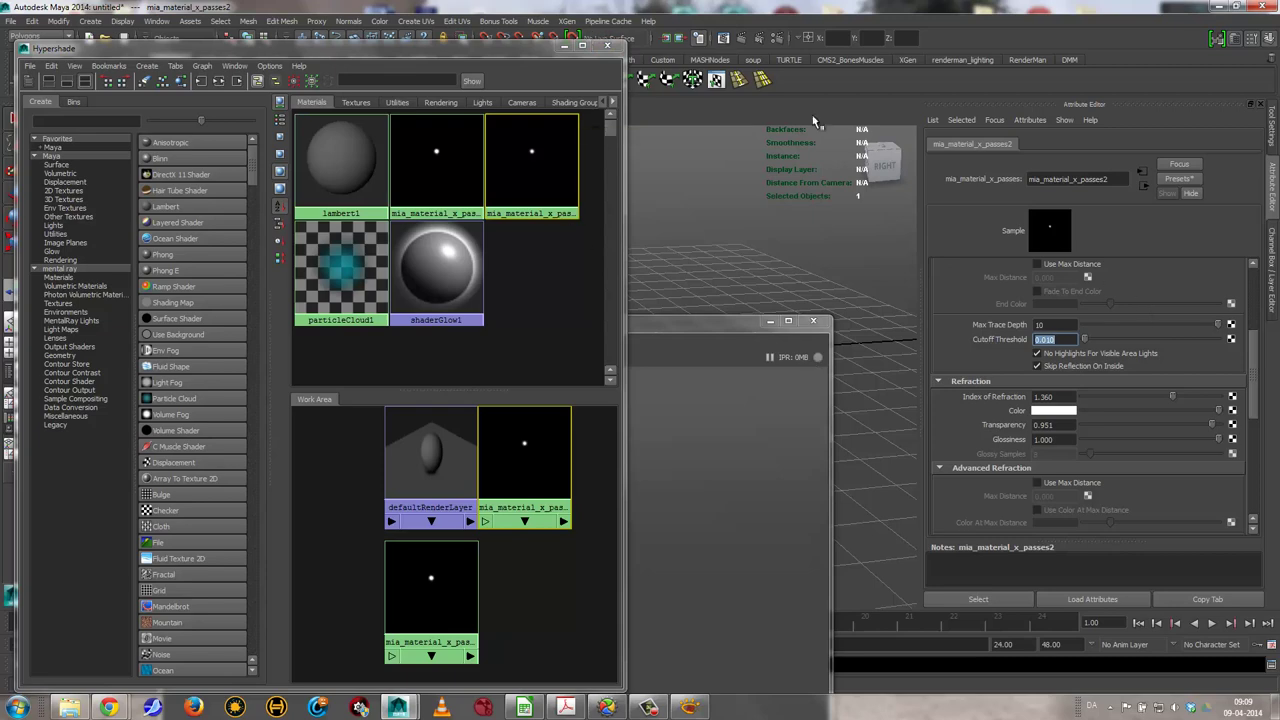
{"action": "left_click", "coordinate": [568, 46]}
Tint the liquid's refraction color orange and re-render the bottle in mental ray
{"action": "left_click_drag", "start_coordinate": [591, 328], "coordinate": [626, 118]}
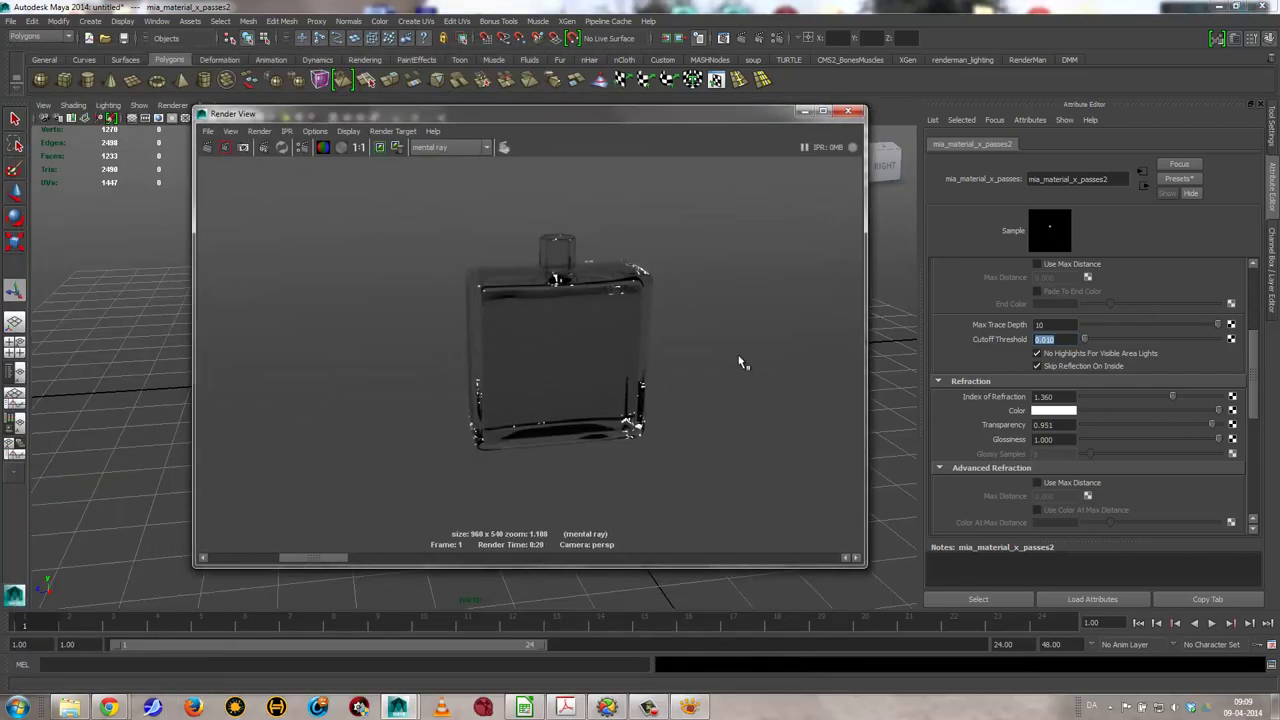
{"action": "left_click_drag", "start_coordinate": [1256, 400], "coordinate": [1250, 298]}
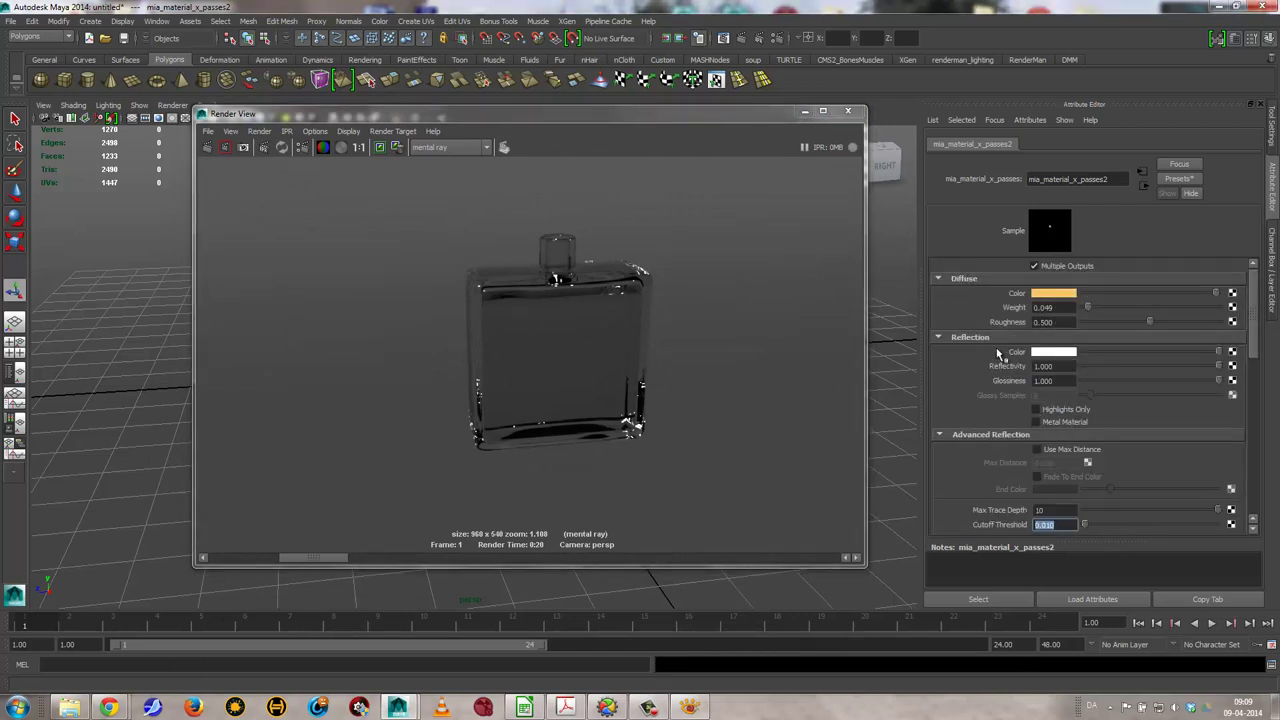
{"action": "left_click_drag", "start_coordinate": [1254, 358], "coordinate": [1248, 388]}
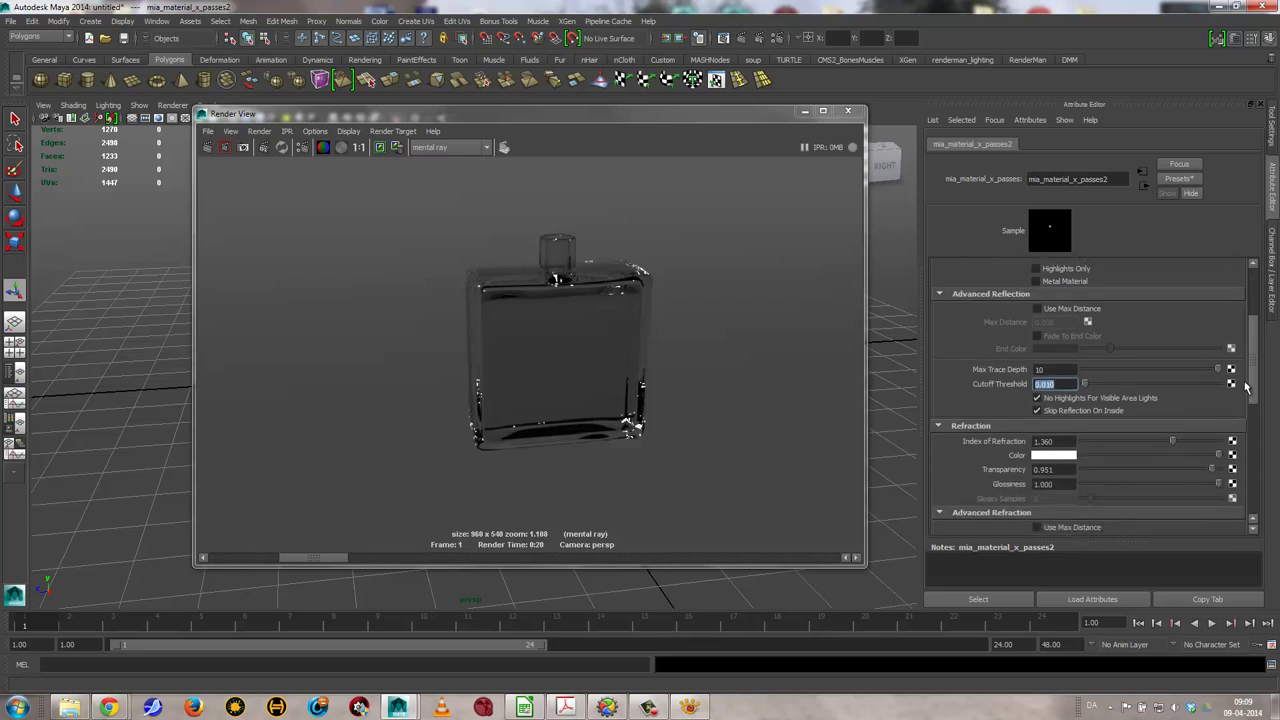
{"action": "left_click", "coordinate": [1068, 460]}
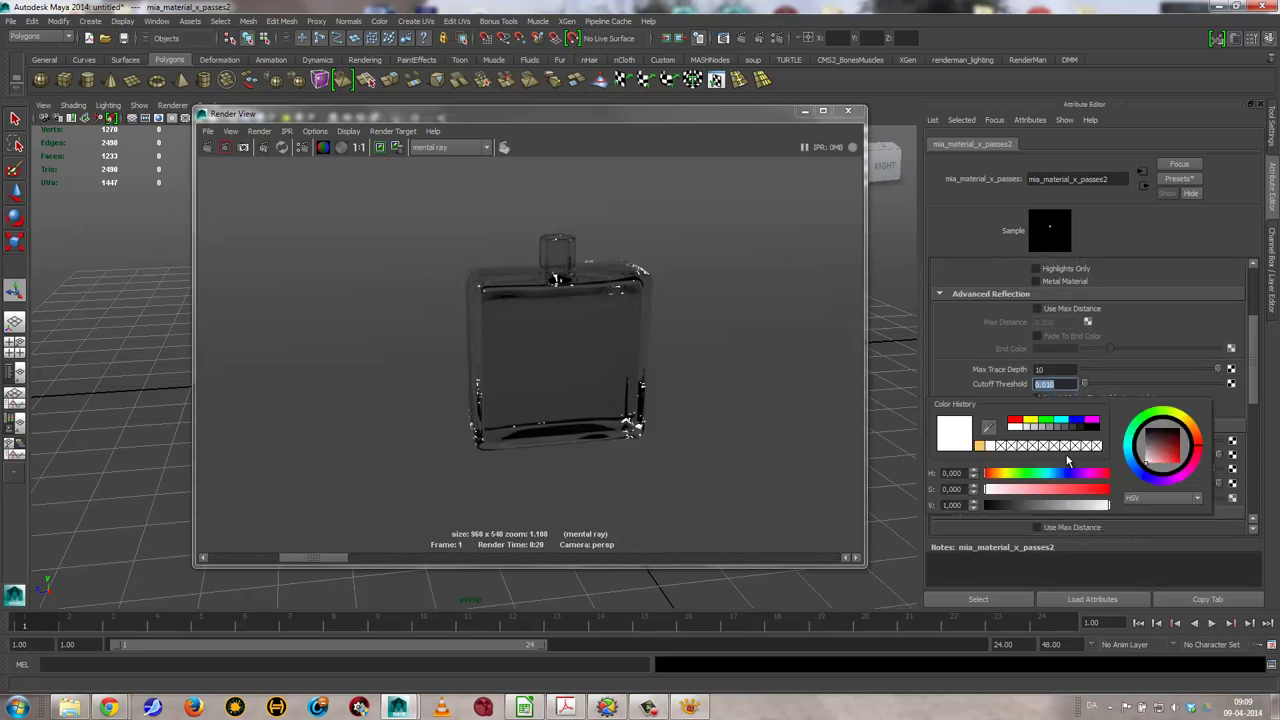
{"action": "left_click", "coordinate": [981, 447]}
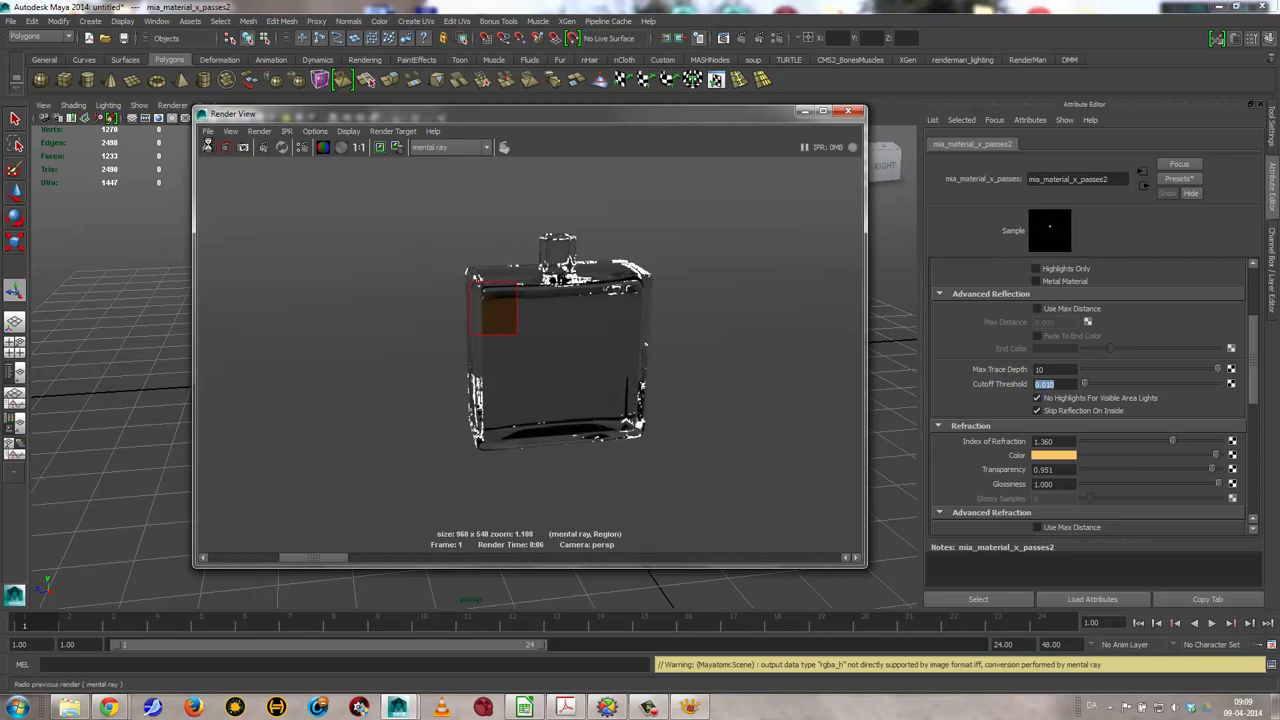
{"action": "left_click", "coordinate": [208, 145]}
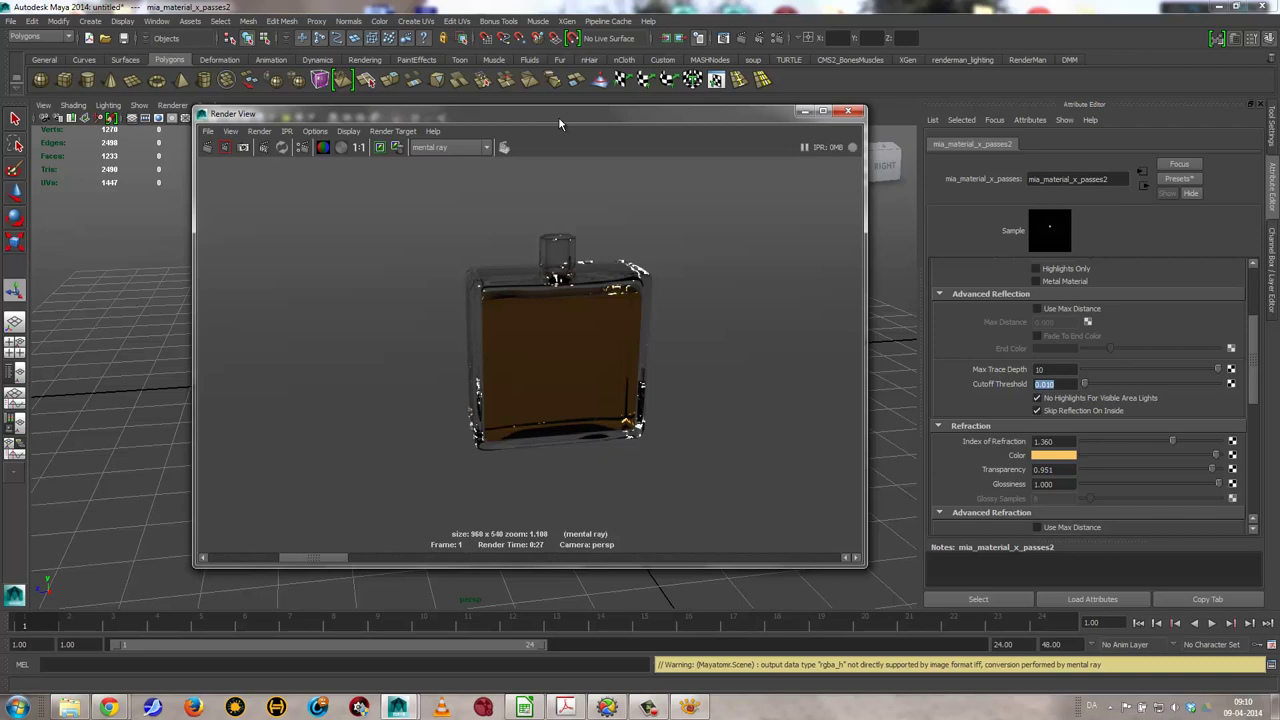
Create a mental ray Image Based Lighting node and zoom out to show its sphere
{"action": "left_click_drag", "start_coordinate": [605, 115], "coordinate": [610, 209]}
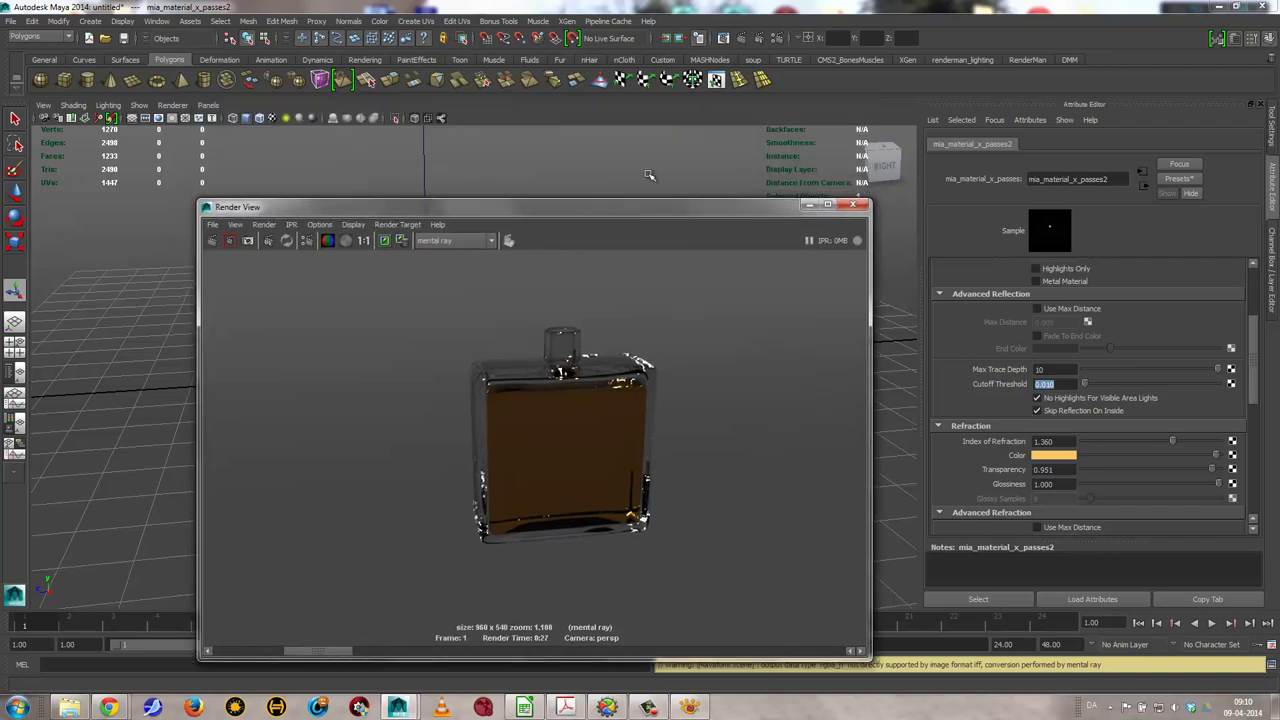
{"action": "left_click", "coordinate": [777, 38]}
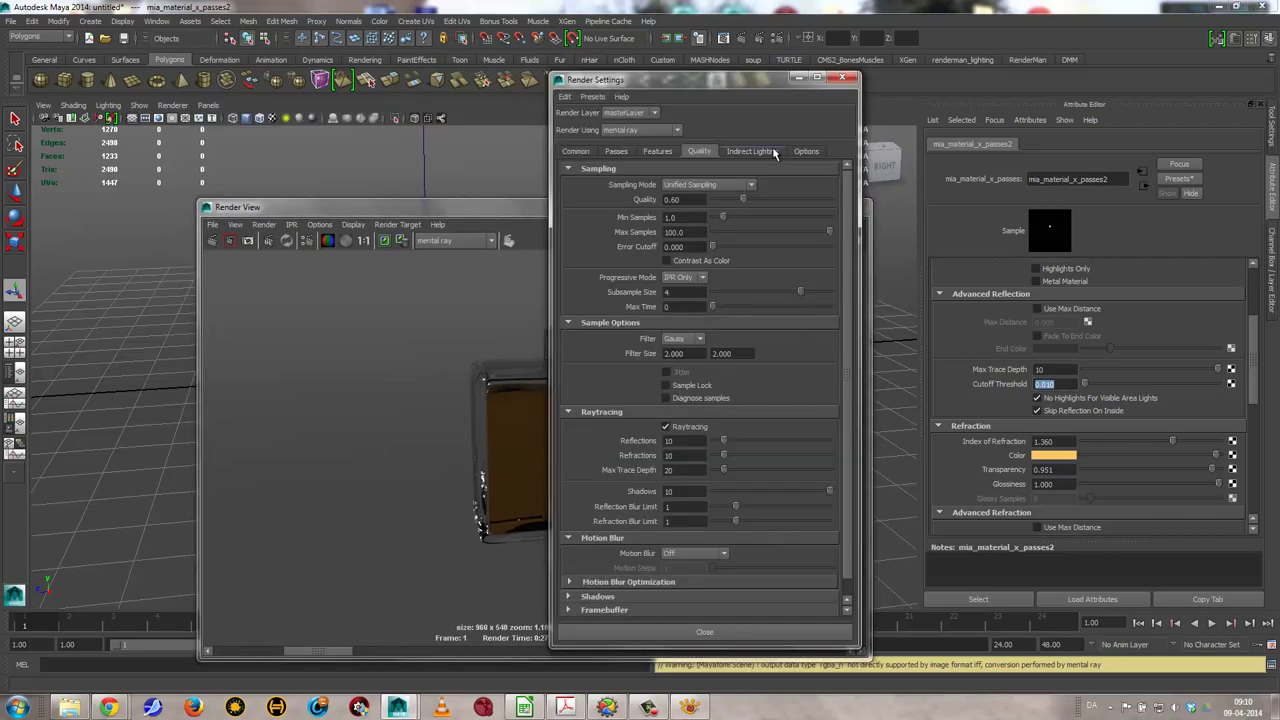
{"action": "left_click", "coordinate": [752, 151]}
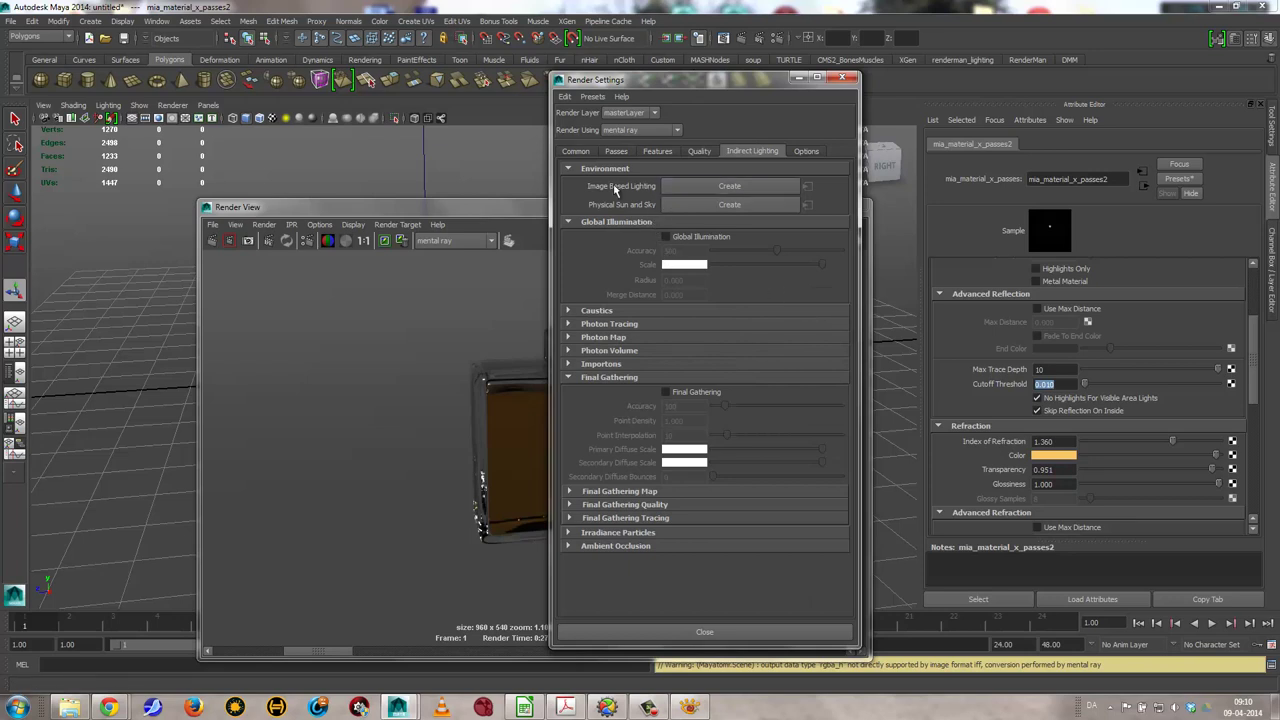
{"action": "left_click", "coordinate": [700, 187]}
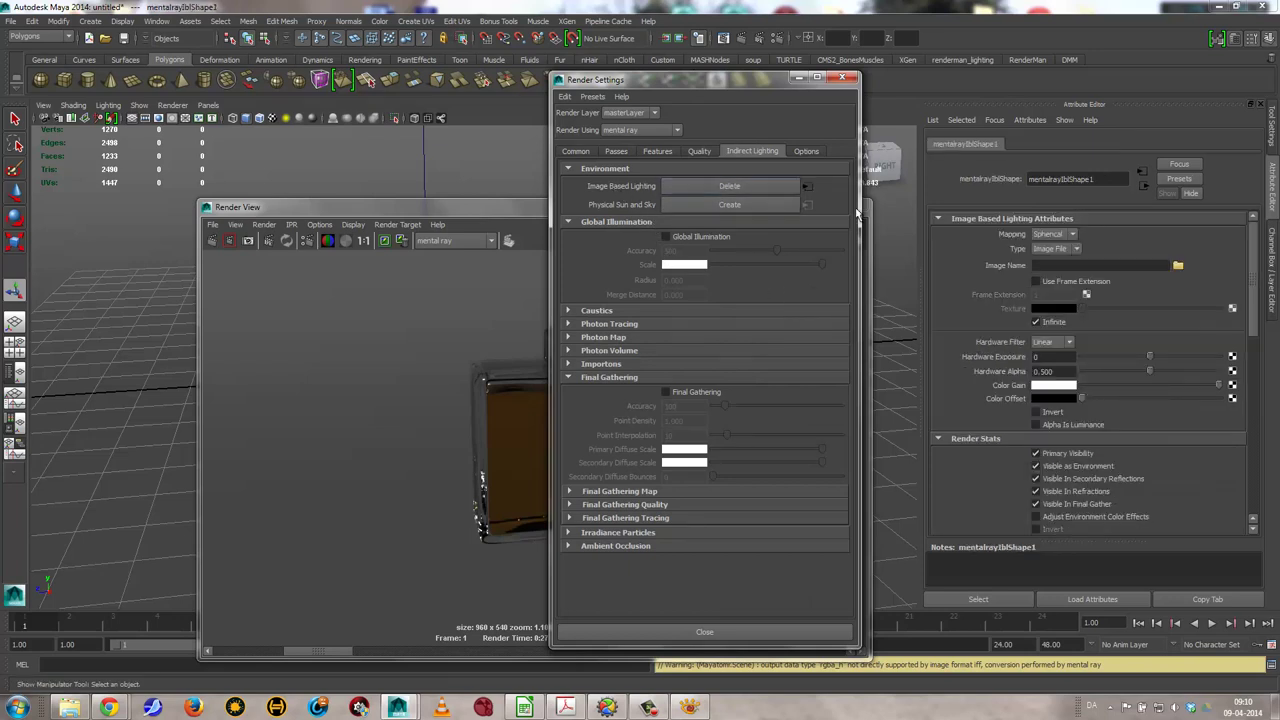
{"action": "left_click", "coordinate": [800, 79]}
{"action": "left_click", "coordinate": [814, 212]}
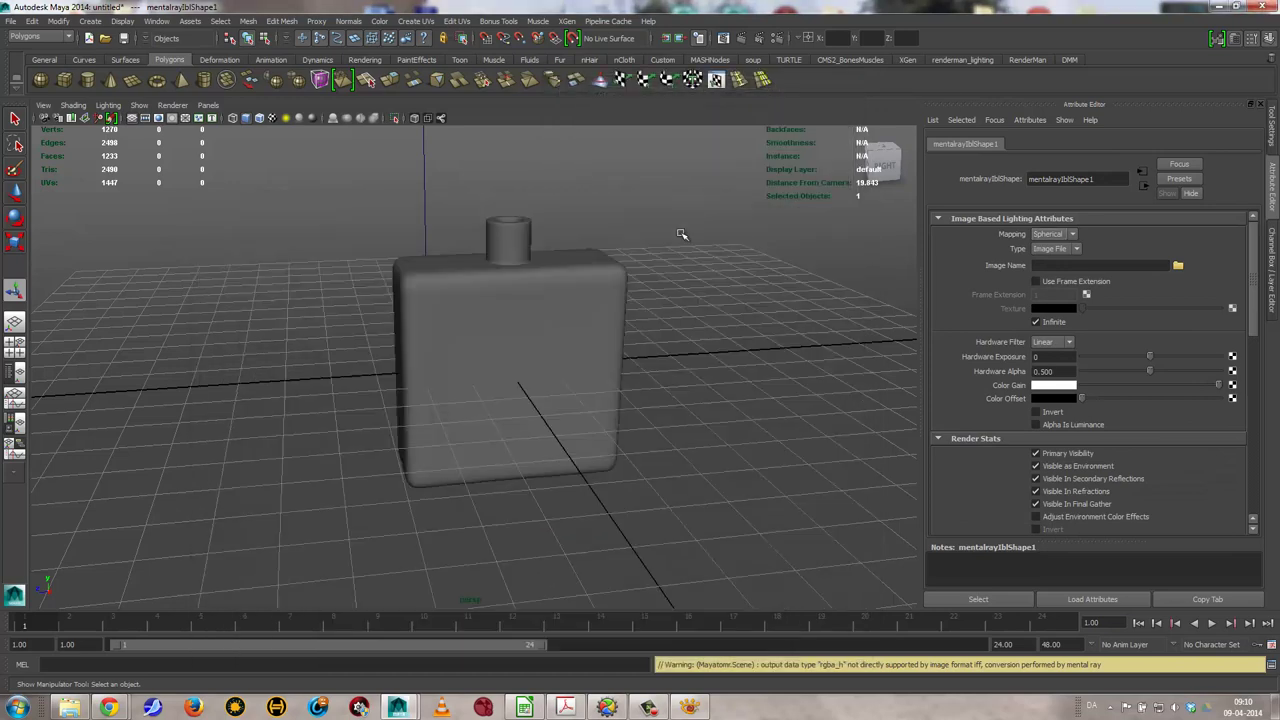
{"action": "scroll", "coordinate": [571, 253], "scroll_direction": "down", "scroll_amount": 5}
{"action": "scroll", "coordinate": [569, 252], "scroll_direction": "down", "scroll_amount": 3}
{"action": "scroll", "coordinate": [590, 235], "scroll_direction": "down", "scroll_amount": 3}
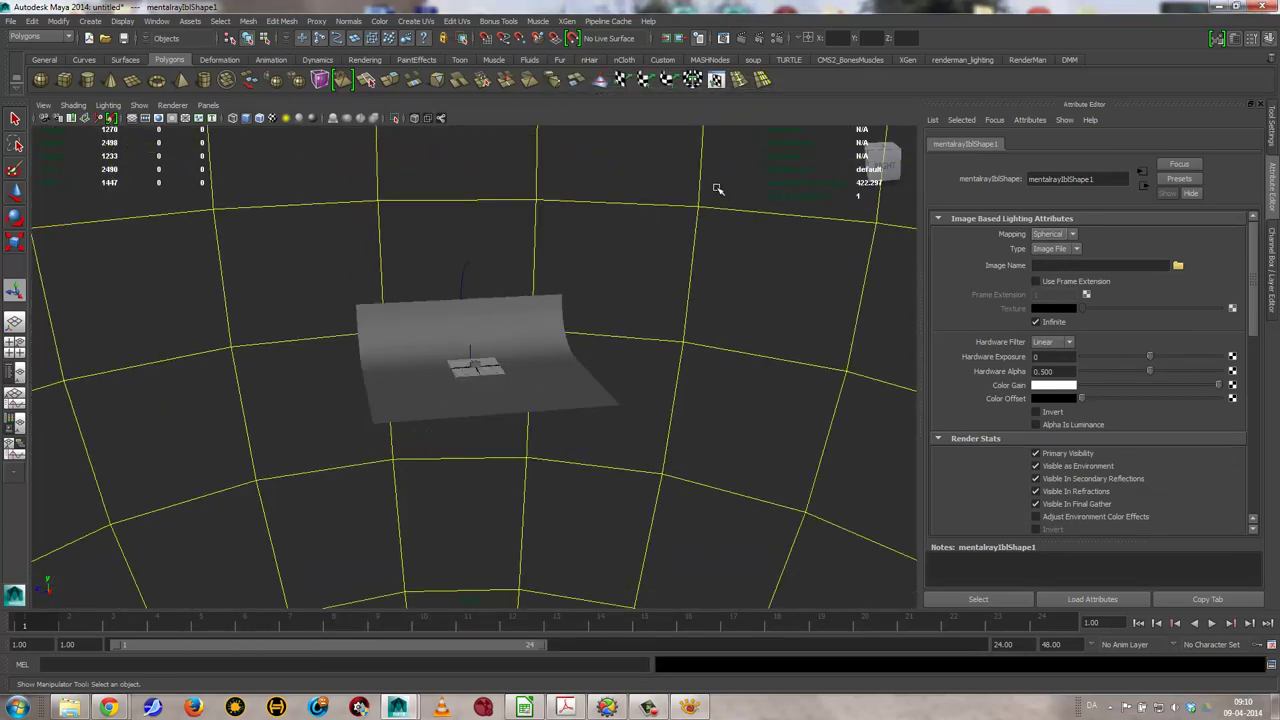
Load Photo-studio-with-umbrella.hdr as the IBL image file
{"action": "left_click", "coordinate": [1178, 266]}
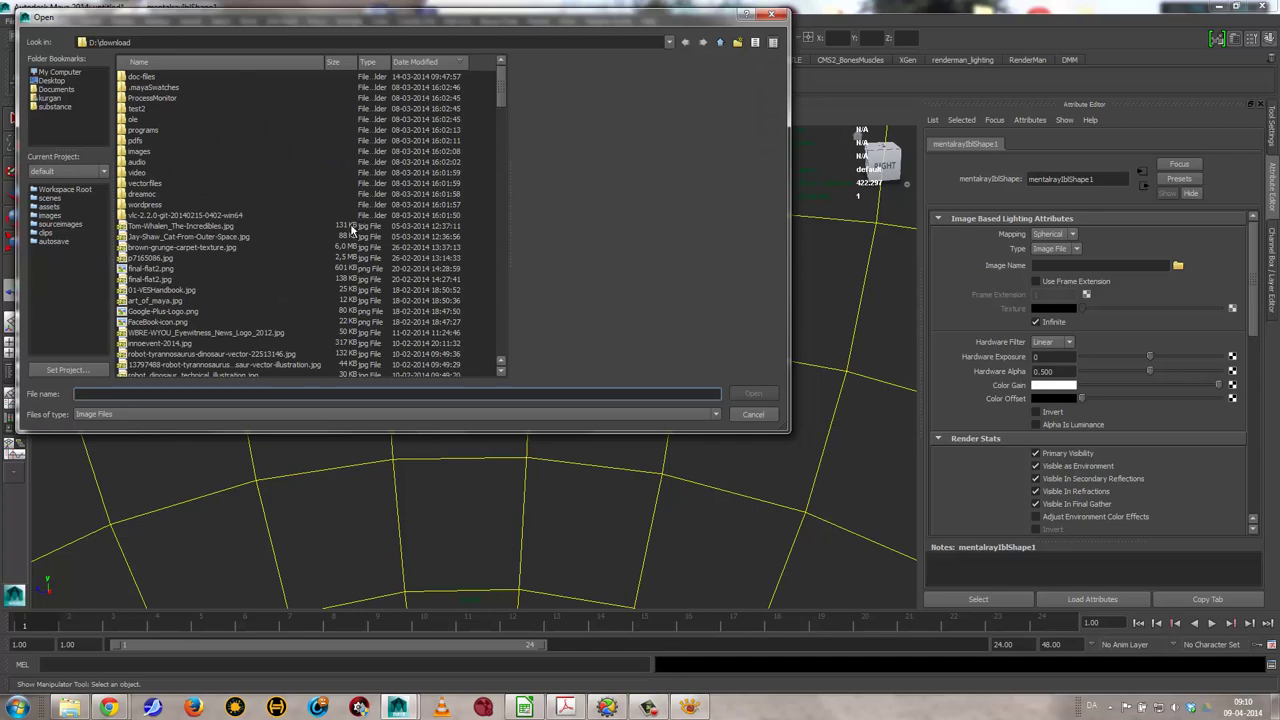
{"action": "scroll", "coordinate": [305, 167], "scroll_direction": "down", "scroll_amount": 2}
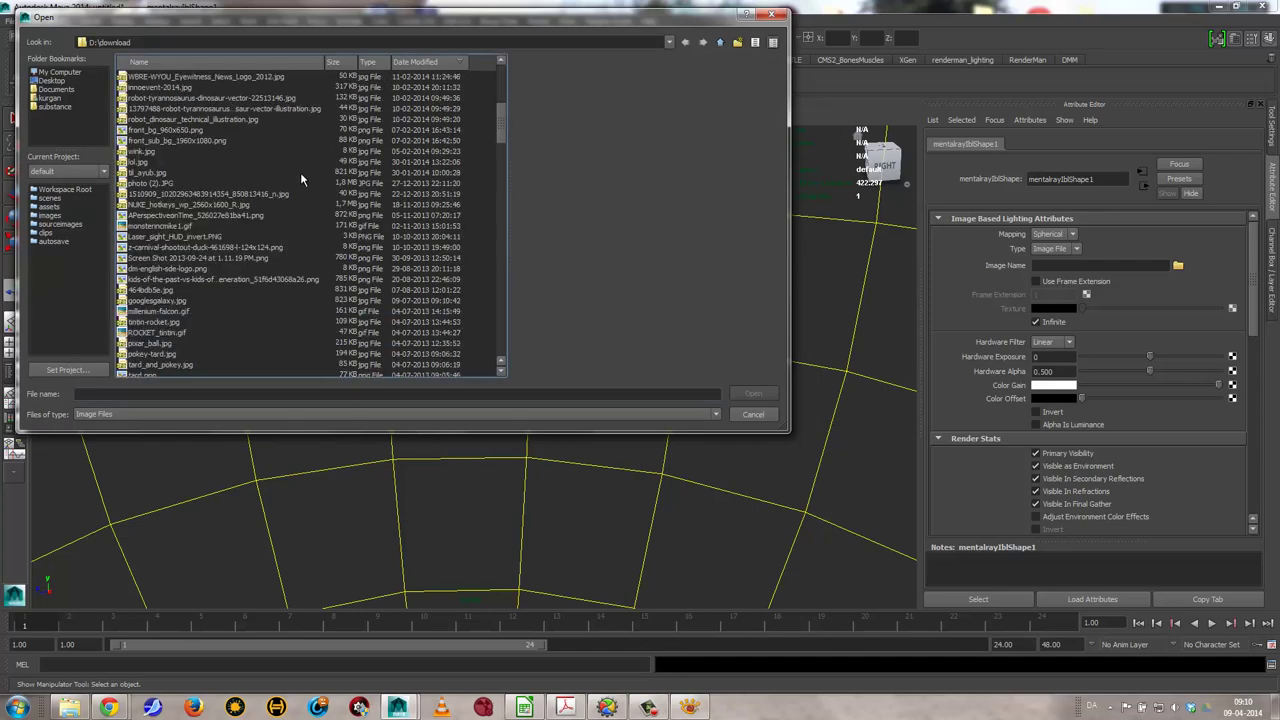
{"action": "left_click", "coordinate": [167, 393]}
{"action": "type", "text": "*.hd"}
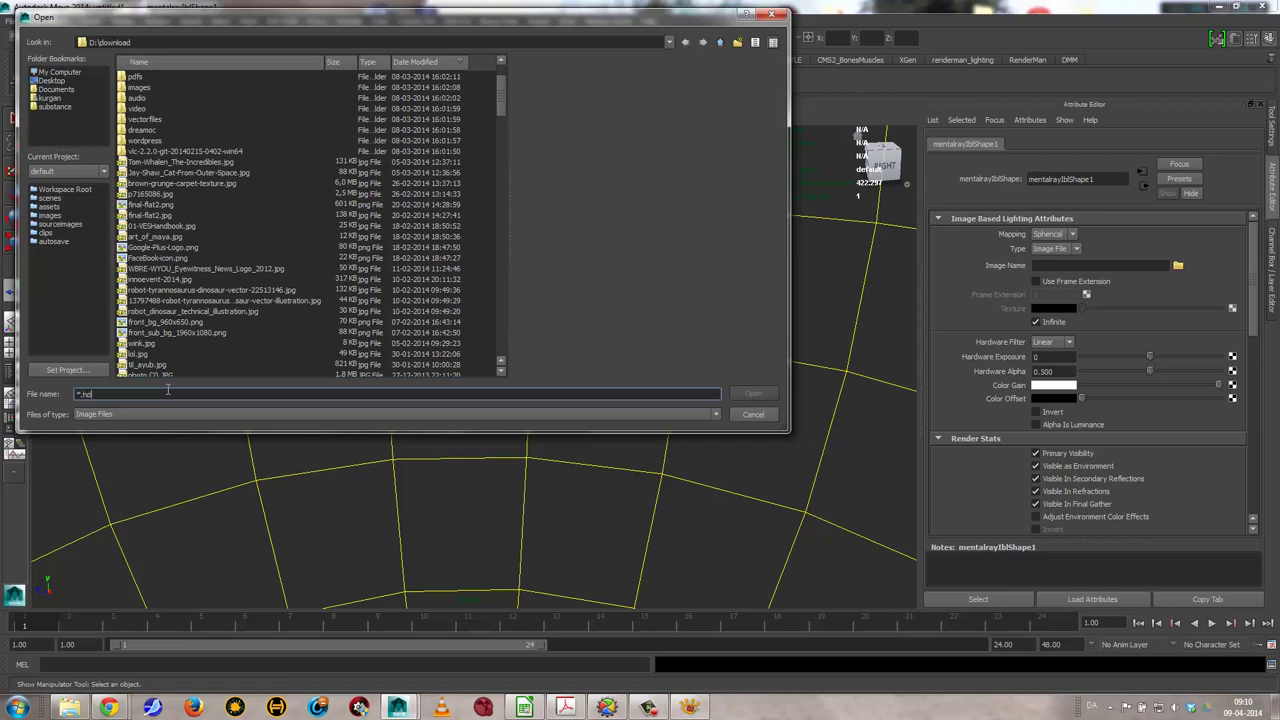
{"action": "type", "text": "r"}
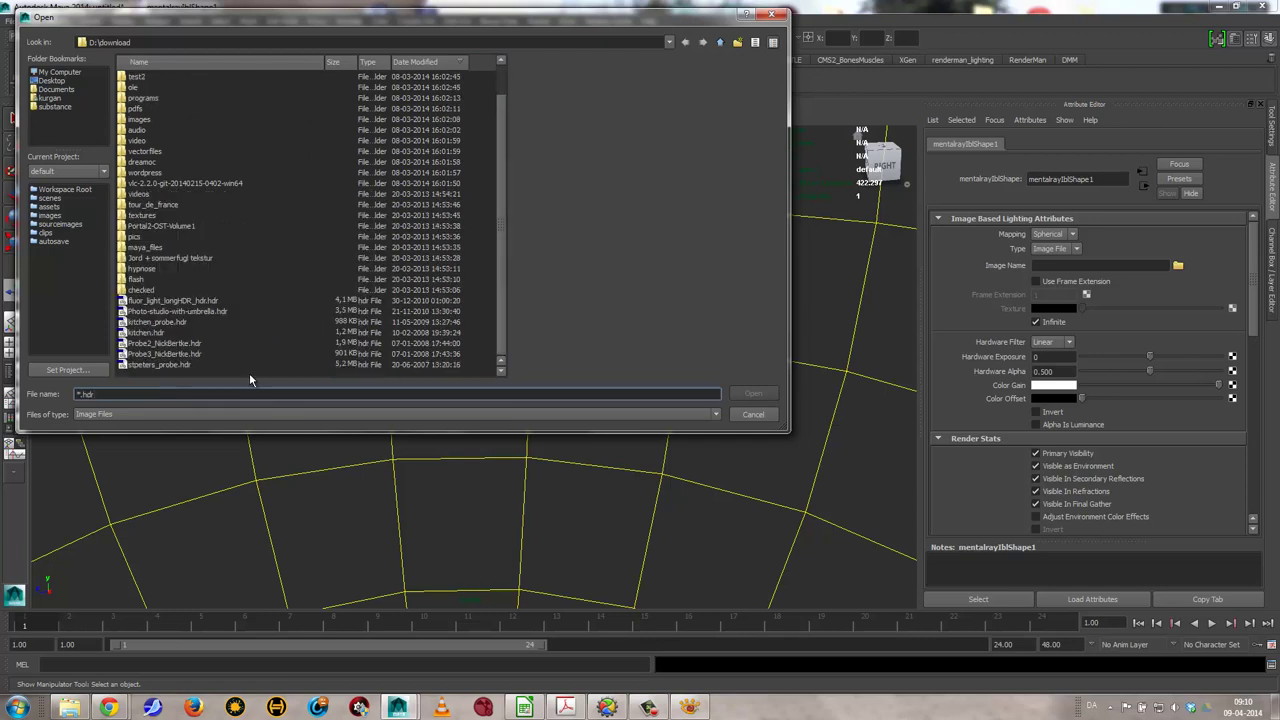
{"action": "left_click", "coordinate": [220, 312]}
{"action": "left_click", "coordinate": [753, 393]}
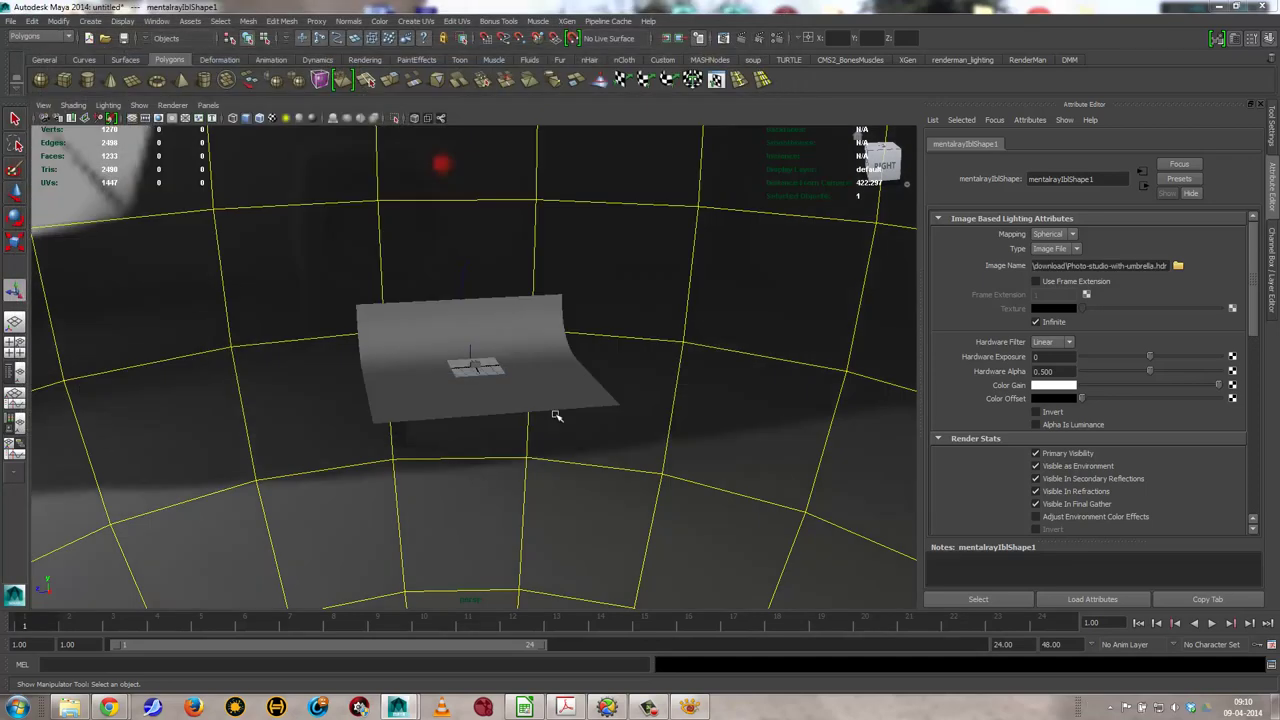
Rotate the IBL sphere to reposition the studio's bright panels
{"action": "mouse_move", "coordinate": [737, 384]}
{"action": "right_mouse_down", "text": "alt"}
{"action": "mouse_move", "coordinate": [294, 399]}
{"action": "mouse_move", "coordinate": [343, 400]}
{"action": "right_mouse_up", "text": "alt"}
{"action": "mouse_move", "coordinate": [343, 400]}
{"action": "left_mouse_down", "text": "alt"}
{"action": "mouse_move", "coordinate": [514, 377]}
{"action": "mouse_move", "coordinate": [657, 414]}
{"action": "mouse_move", "coordinate": [523, 400]}
{"action": "mouse_move", "coordinate": [600, 400]}
{"action": "mouse_move", "coordinate": [626, 403]}
{"action": "mouse_move", "coordinate": [520, 409]}
{"action": "mouse_move", "coordinate": [472, 386]}
{"action": "left_mouse_up", "text": "alt"}
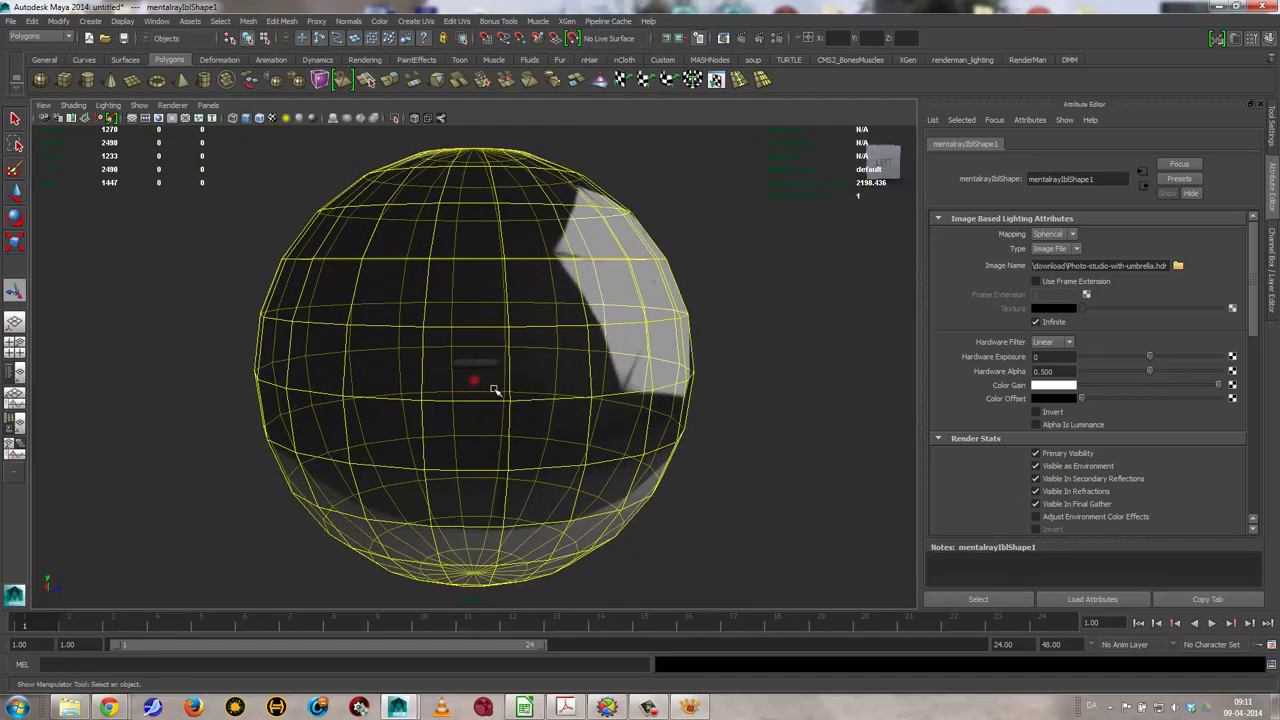
{"action": "mouse_move", "coordinate": [586, 416]}
{"action": "left_mouse_down", "text": "alt"}
{"action": "mouse_move", "coordinate": [297, 426]}
{"action": "mouse_move", "coordinate": [551, 448]}
{"action": "mouse_move", "coordinate": [504, 469]}
{"action": "left_mouse_up", "text": "alt"}
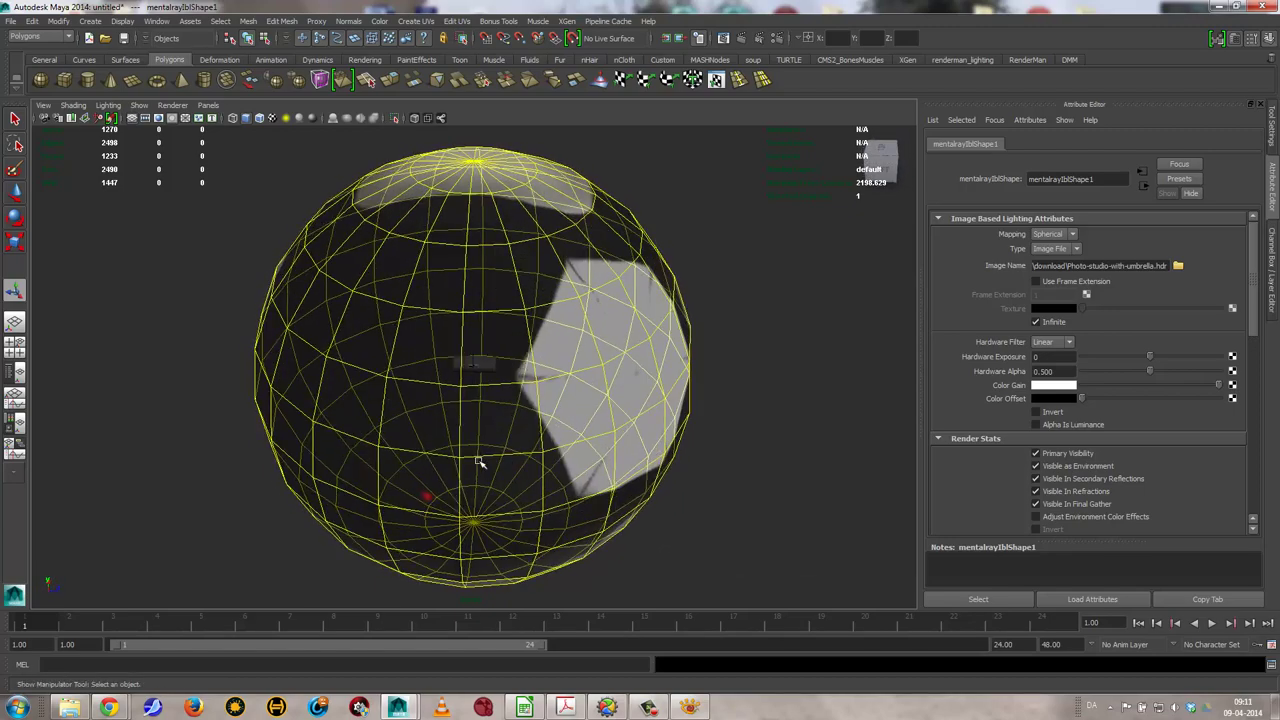
{"action": "key", "text": "e"}
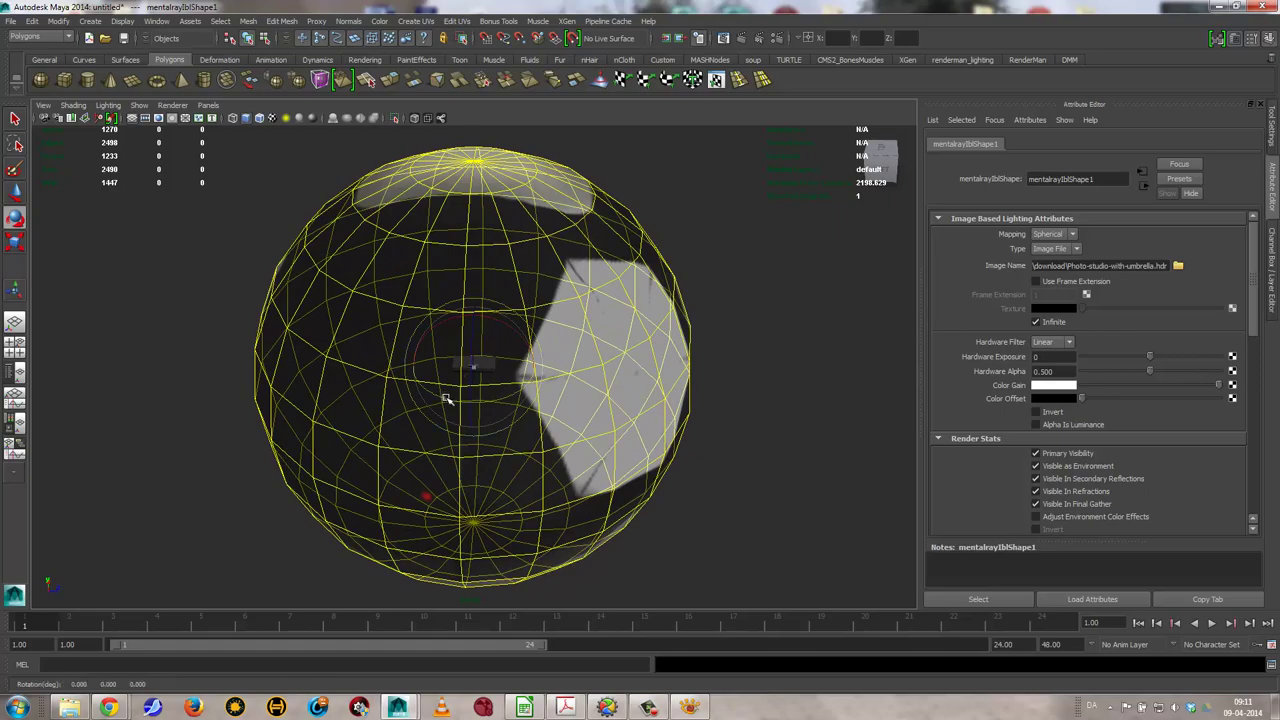
{"action": "left_click_drag", "start_coordinate": [443, 395], "coordinate": [597, 377]}
{"action": "mouse_move", "coordinate": [679, 323]}
{"action": "left_mouse_down"}
{"action": "mouse_move", "coordinate": [546, 249]}
{"action": "mouse_move", "coordinate": [477, 260]}
{"action": "left_mouse_up"}
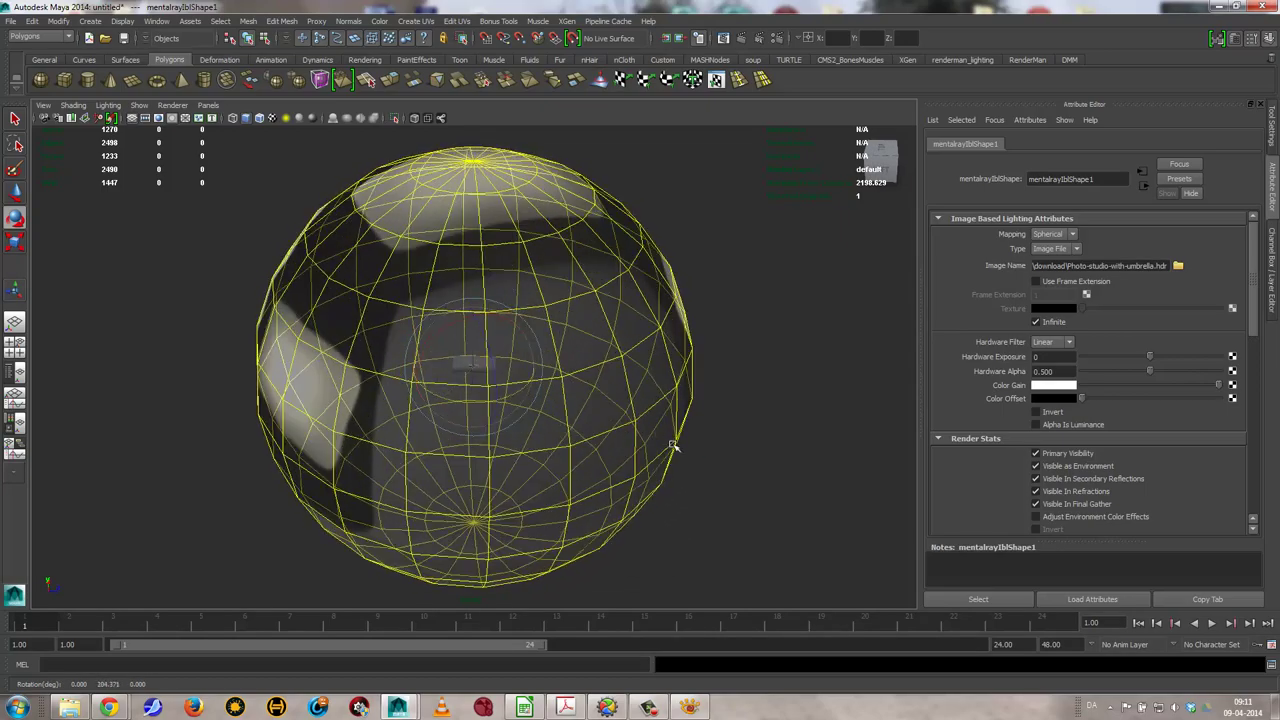
{"action": "mouse_move", "coordinate": [714, 423]}
{"action": "left_mouse_down", "text": "alt"}
{"action": "mouse_move", "coordinate": [426, 426]}
{"action": "mouse_move", "coordinate": [372, 400]}
{"action": "mouse_move", "coordinate": [386, 386]}
{"action": "mouse_move", "coordinate": [419, 393]}
{"action": "mouse_move", "coordinate": [414, 406]}
{"action": "mouse_move", "coordinate": [491, 463]}
{"action": "left_mouse_up", "text": "alt"}
{"action": "left_click_drag", "start_coordinate": [465, 386], "coordinate": [451, 374], "text": "alt"}
Orbit inside the lighting sphere and back out to the bottle to check the panels
{"action": "right_click_drag", "start_coordinate": [443, 430], "coordinate": [800, 457], "text": "alt"}
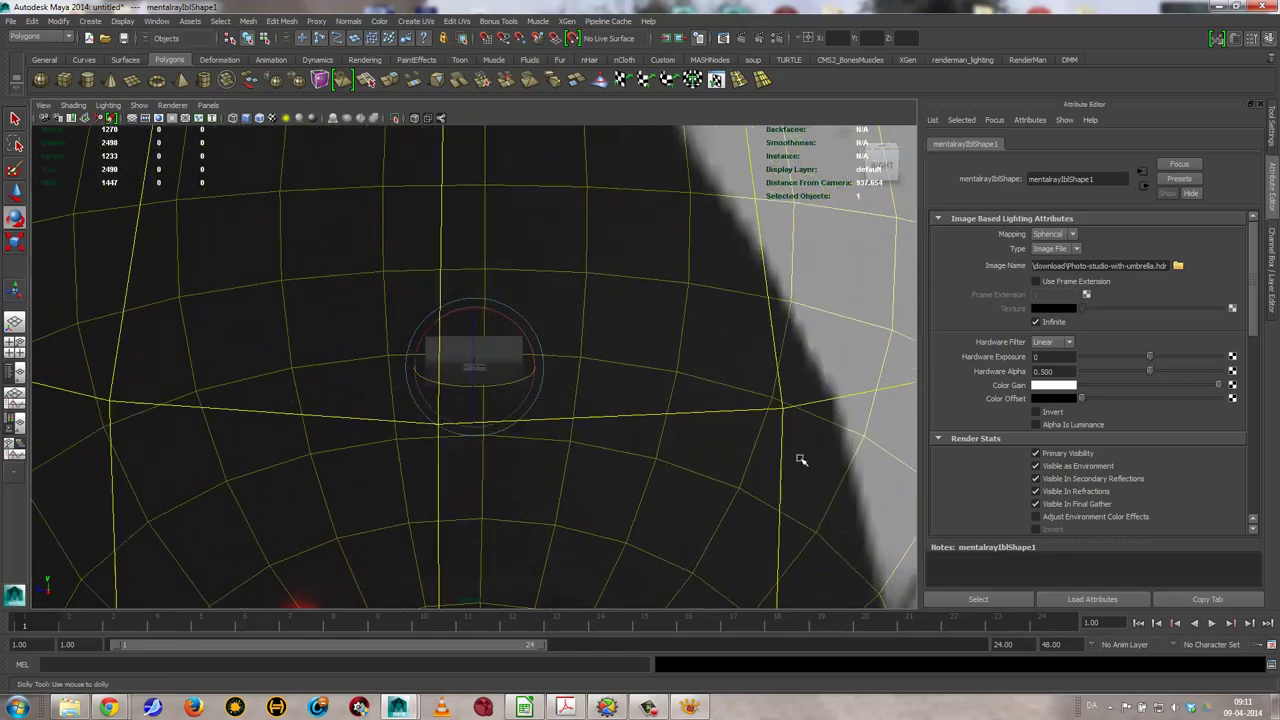
{"action": "left_click_drag", "start_coordinate": [800, 457], "coordinate": [869, 497], "text": "alt"}
{"action": "right_click_drag", "start_coordinate": [869, 497], "coordinate": [763, 480], "text": "alt"}
{"action": "left_click_drag", "start_coordinate": [763, 480], "coordinate": [527, 466], "text": "alt"}
{"action": "right_click_drag", "start_coordinate": [527, 466], "coordinate": [814, 531], "text": "alt"}
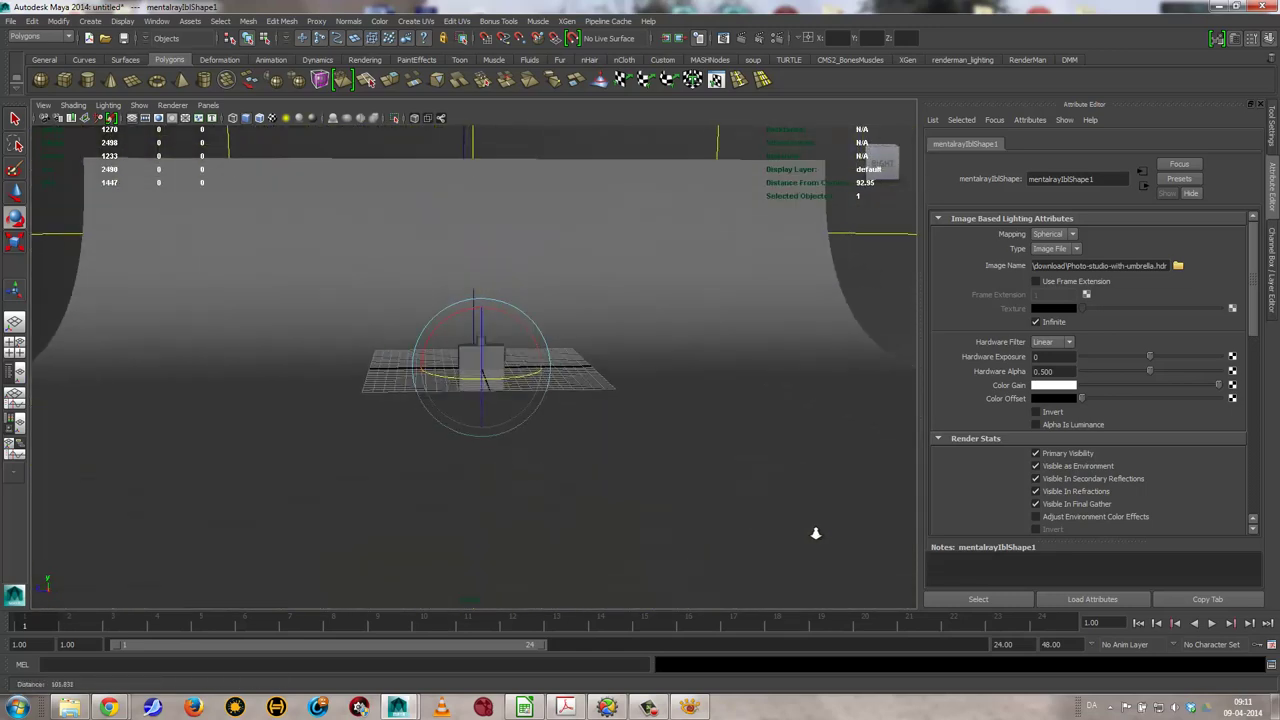
{"action": "mouse_move", "coordinate": [814, 531]}
{"action": "left_mouse_down", "text": "alt"}
{"action": "mouse_move", "coordinate": [669, 520]}
{"action": "mouse_move", "coordinate": [580, 460]}
{"action": "left_mouse_up", "text": "alt"}
{"action": "right_click_drag", "start_coordinate": [580, 460], "coordinate": [689, 480], "text": "alt"}
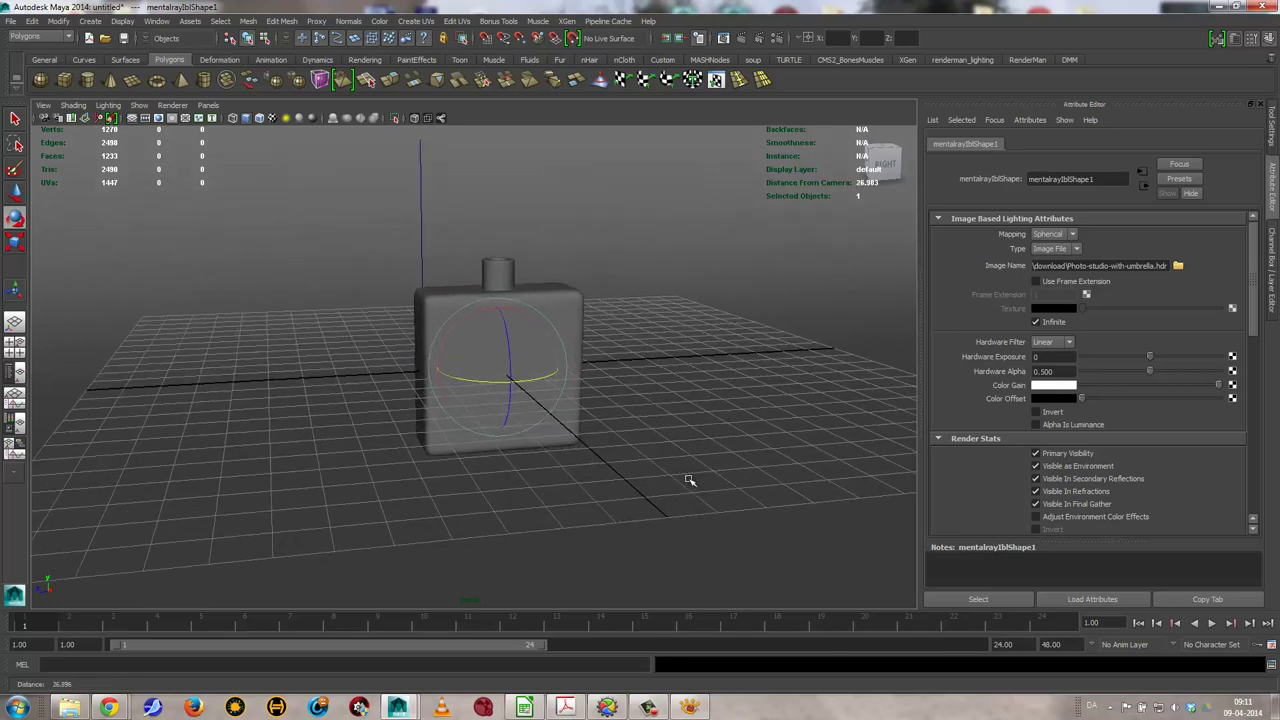
{"action": "left_click", "coordinate": [772, 38]}
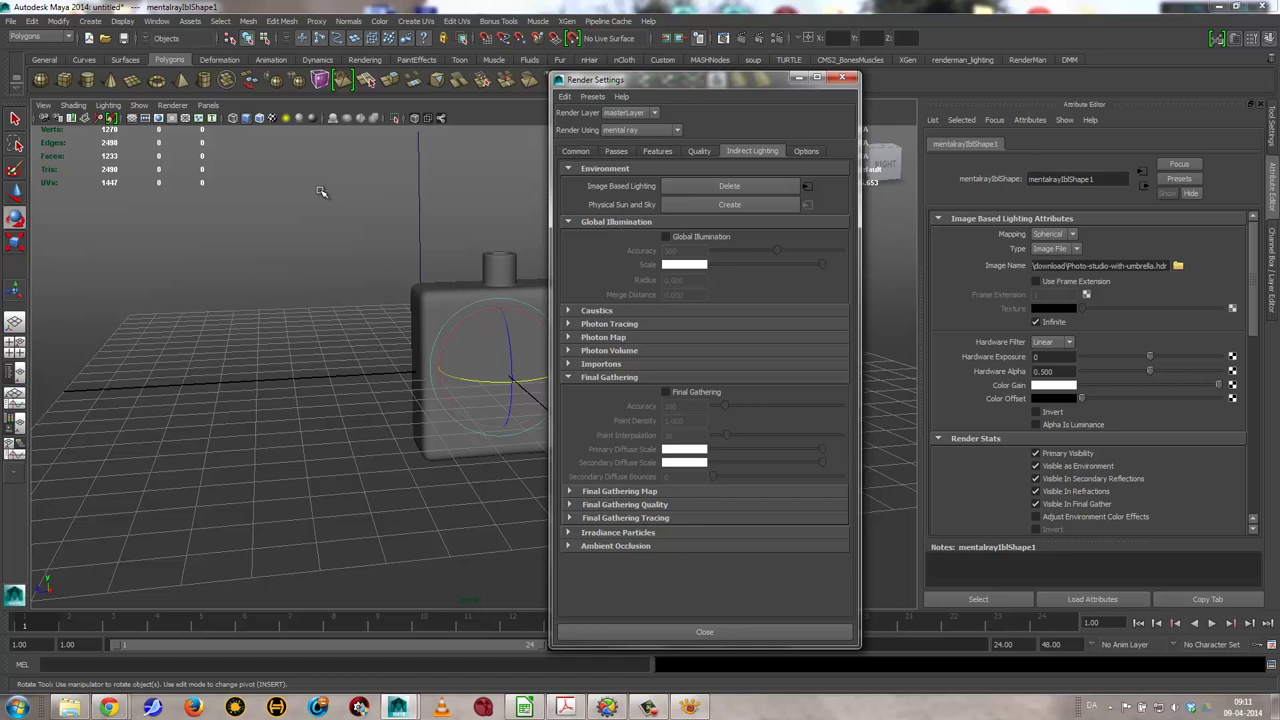
Enable Final Gathering and render the bottle and backdrop under the studio HDR
{"action": "left_click", "coordinate": [666, 391]}
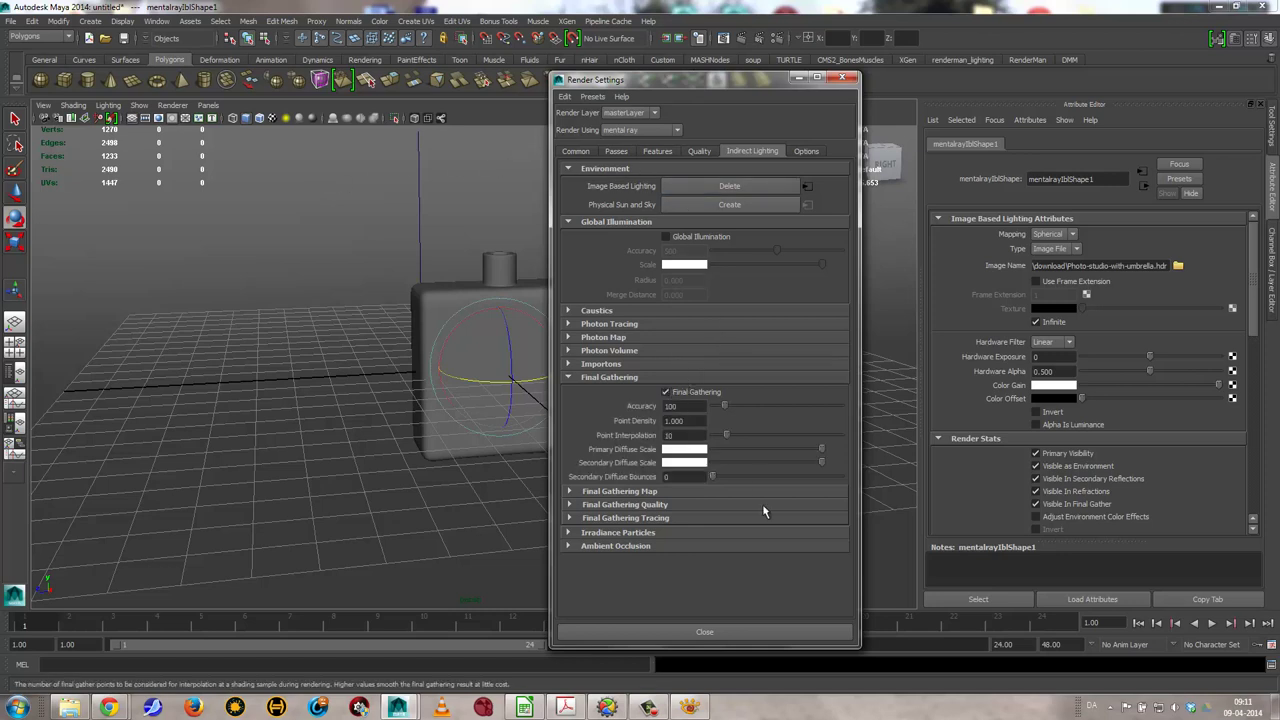
{"action": "left_click", "coordinate": [674, 633]}
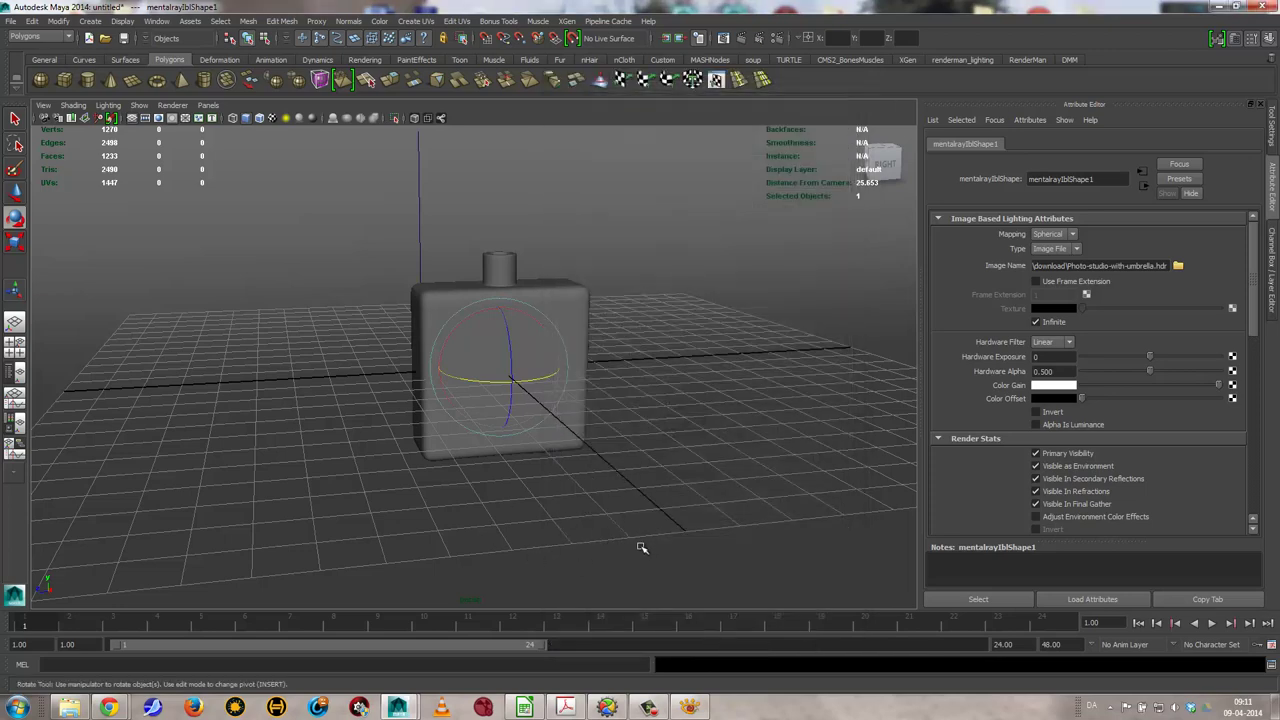
{"action": "left_click", "coordinate": [712, 378]}
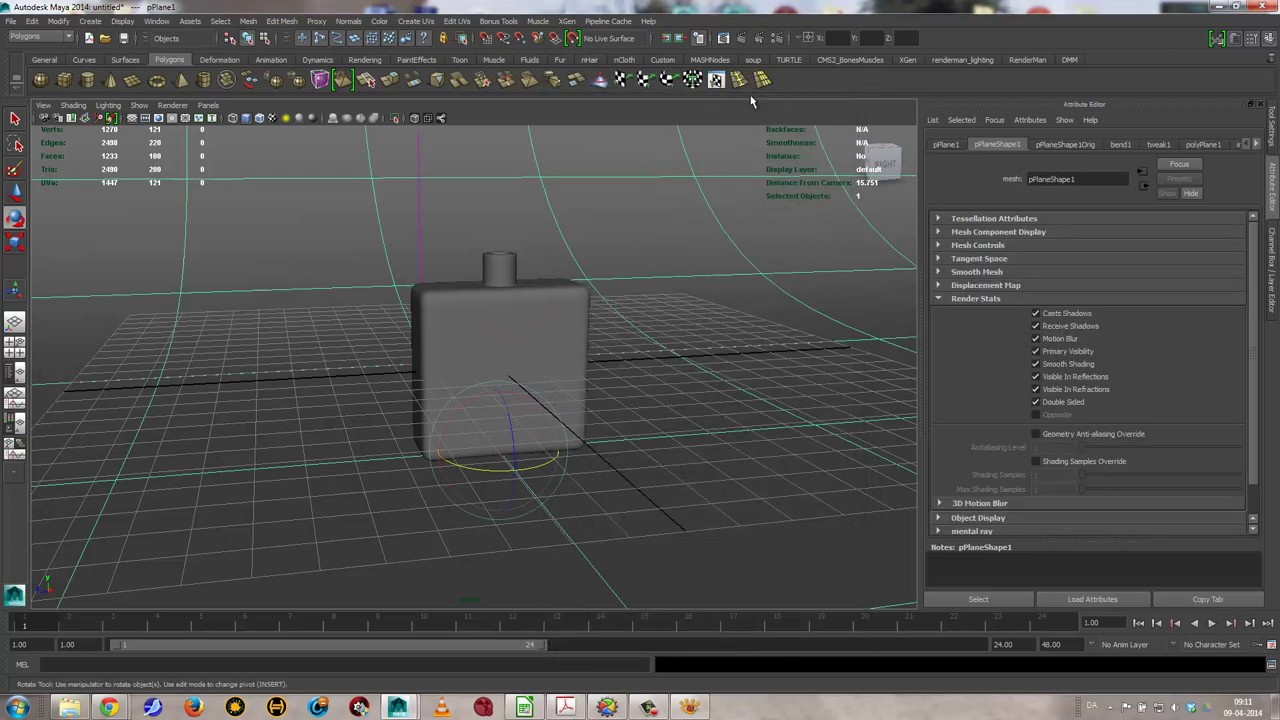
{"action": "left_click", "coordinate": [741, 38]}
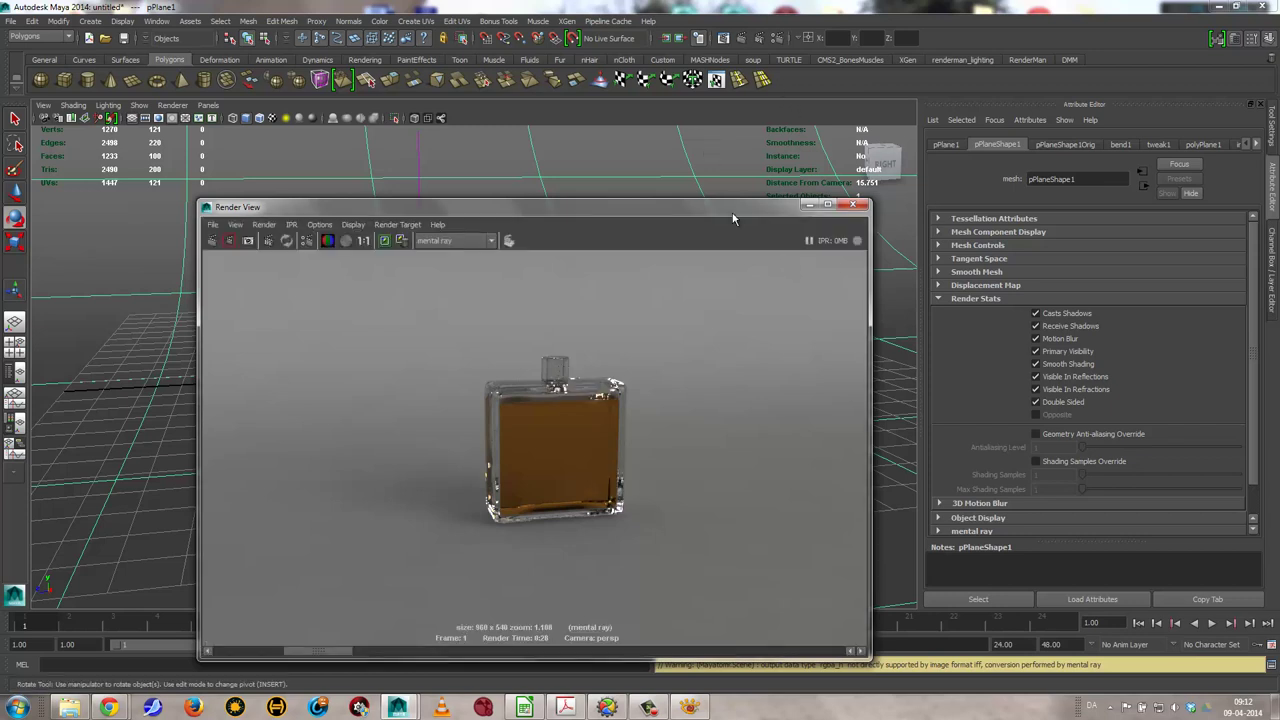
{"action": "left_click_drag", "start_coordinate": [717, 213], "coordinate": [432, 161]}
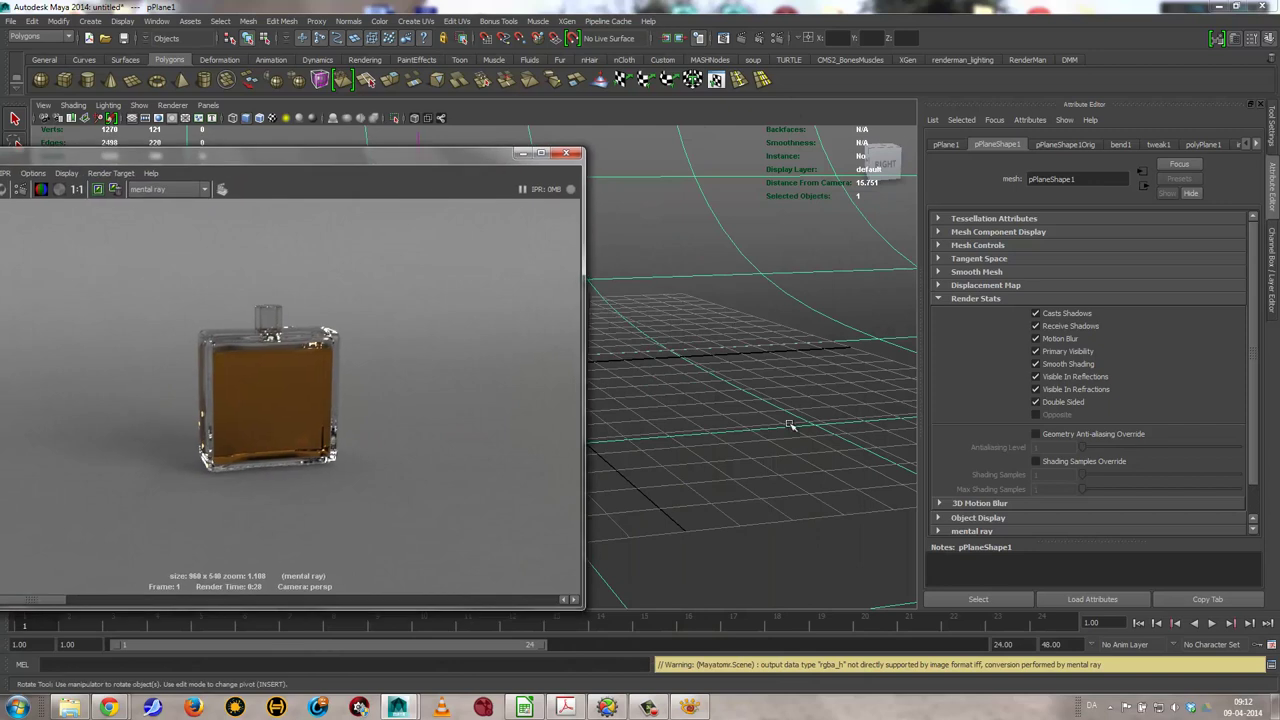
{"action": "left_click", "coordinate": [775, 395]}
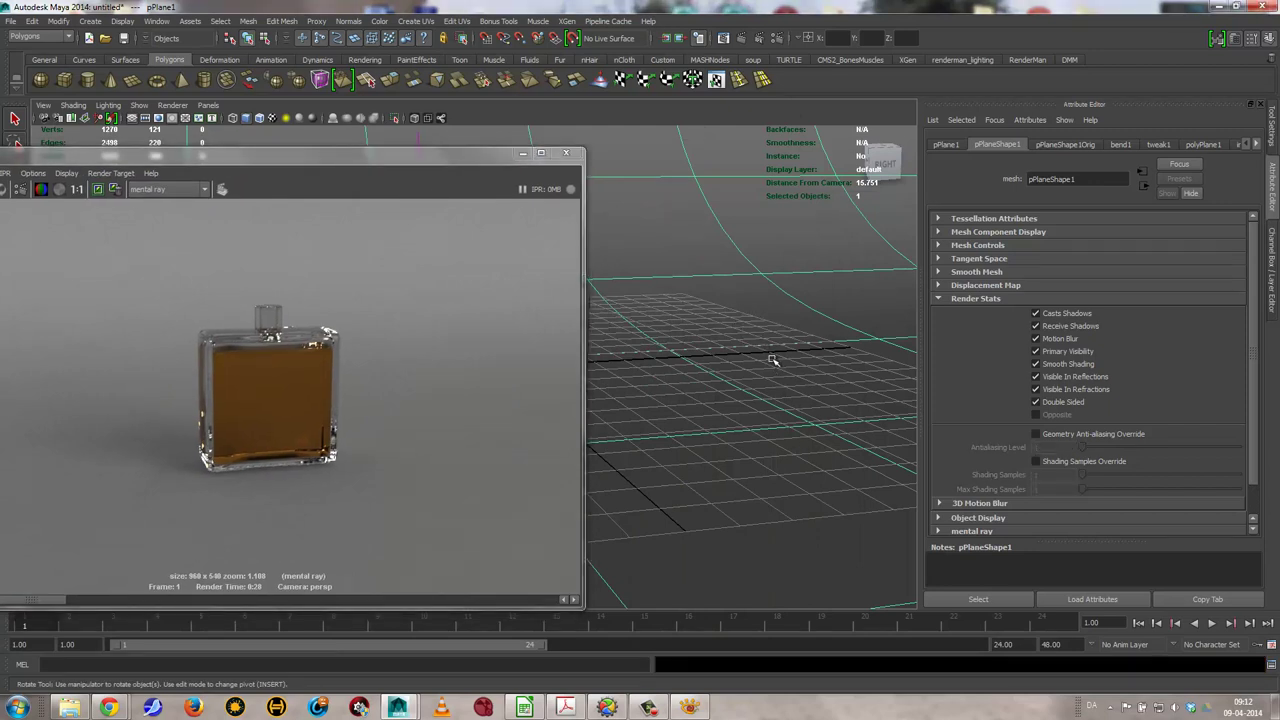
Give the backdrop a new glossy-preset mia_material_x_passes and region-render around the bottle
{"action": "mouse_move", "coordinate": [693, 241]}
{"action": "right_mouse_down"}
{"action": "mouse_move", "coordinate": [709, 430]}
{"action": "mouse_move", "coordinate": [688, 499]}
{"action": "right_mouse_up"}
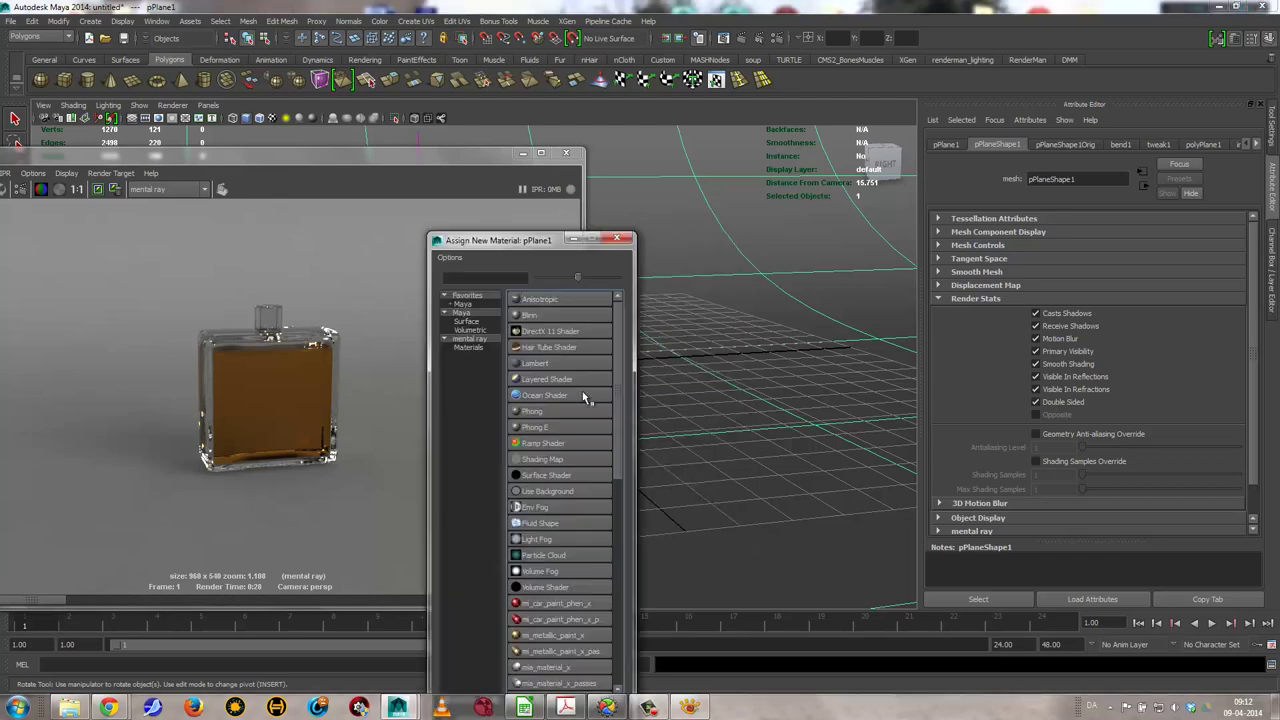
{"action": "left_click", "coordinate": [462, 346]}
{"action": "left_click", "coordinate": [600, 391]}
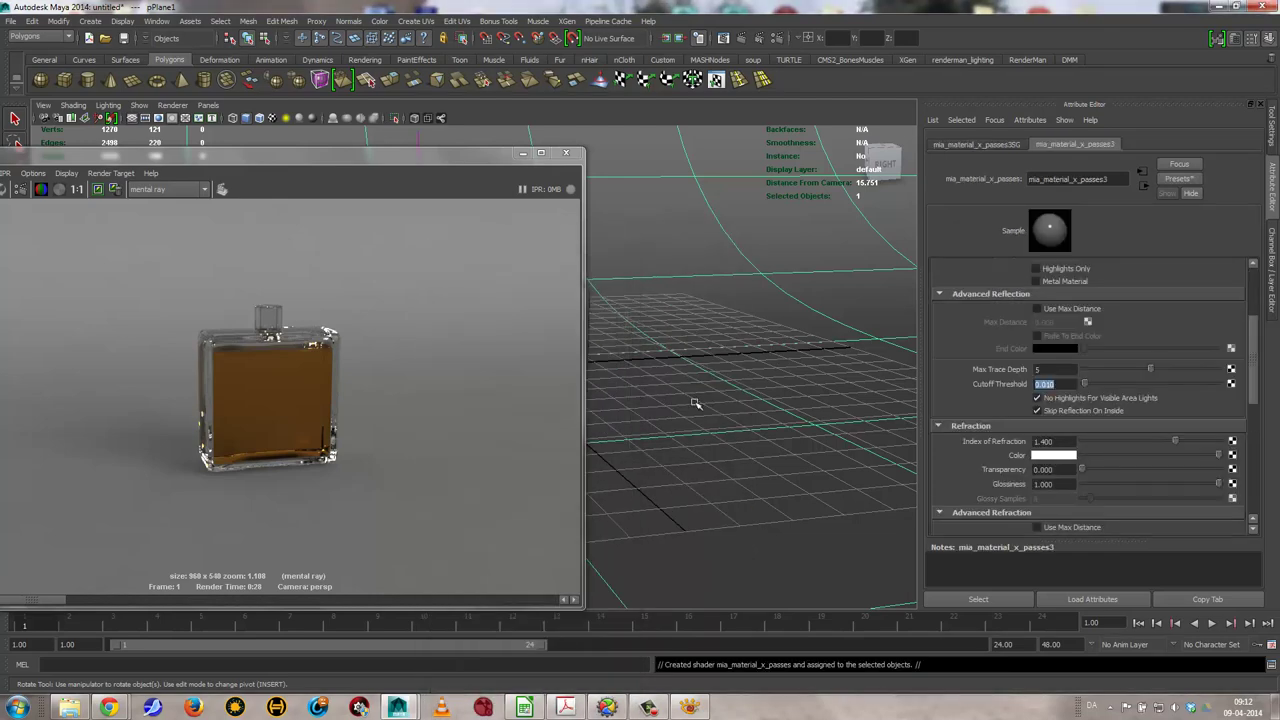
{"action": "left_click", "coordinate": [1180, 178]}
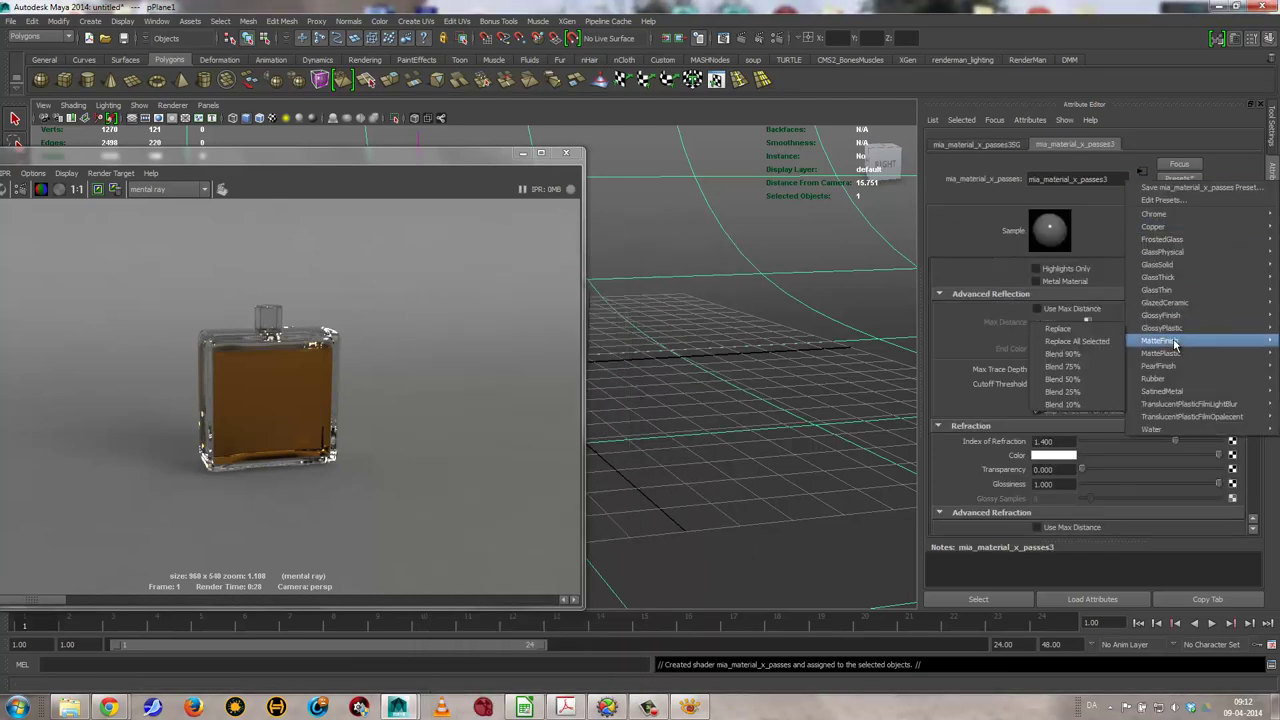
{"action": "mouse_move", "coordinate": [1160, 340]}
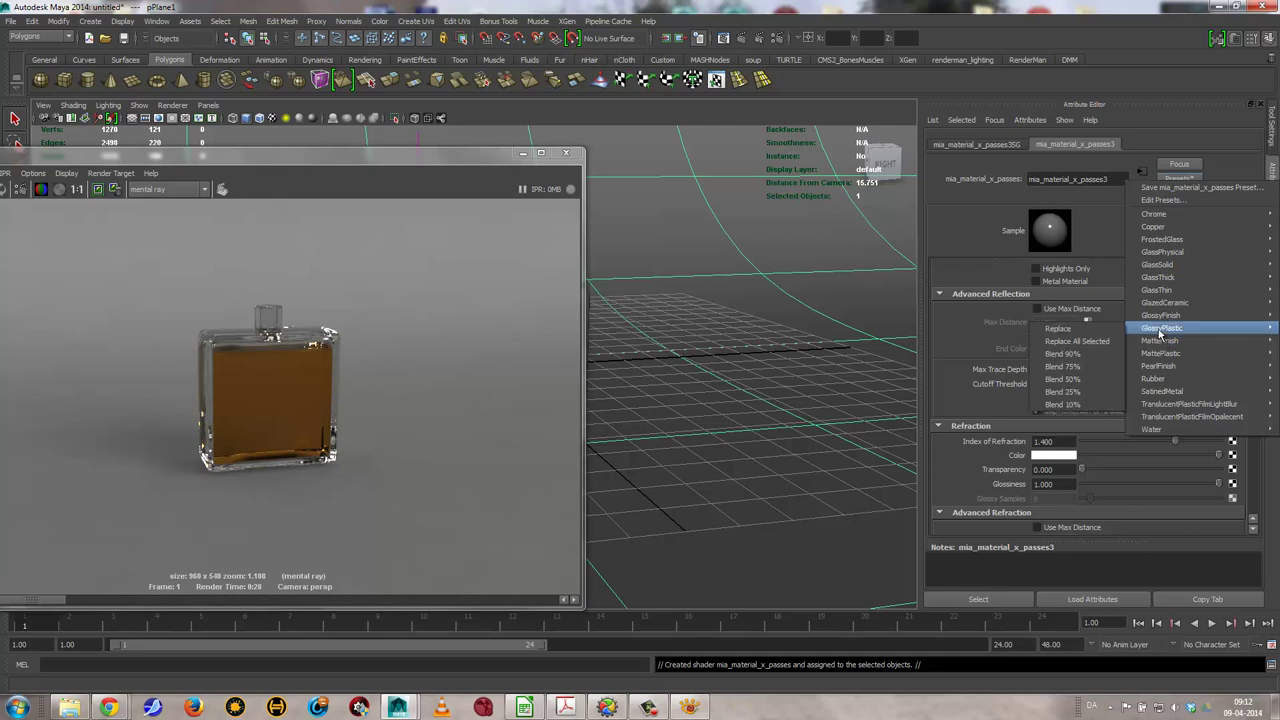
{"action": "mouse_move", "coordinate": [1161, 315]}
{"action": "left_click", "coordinate": [1085, 318]}
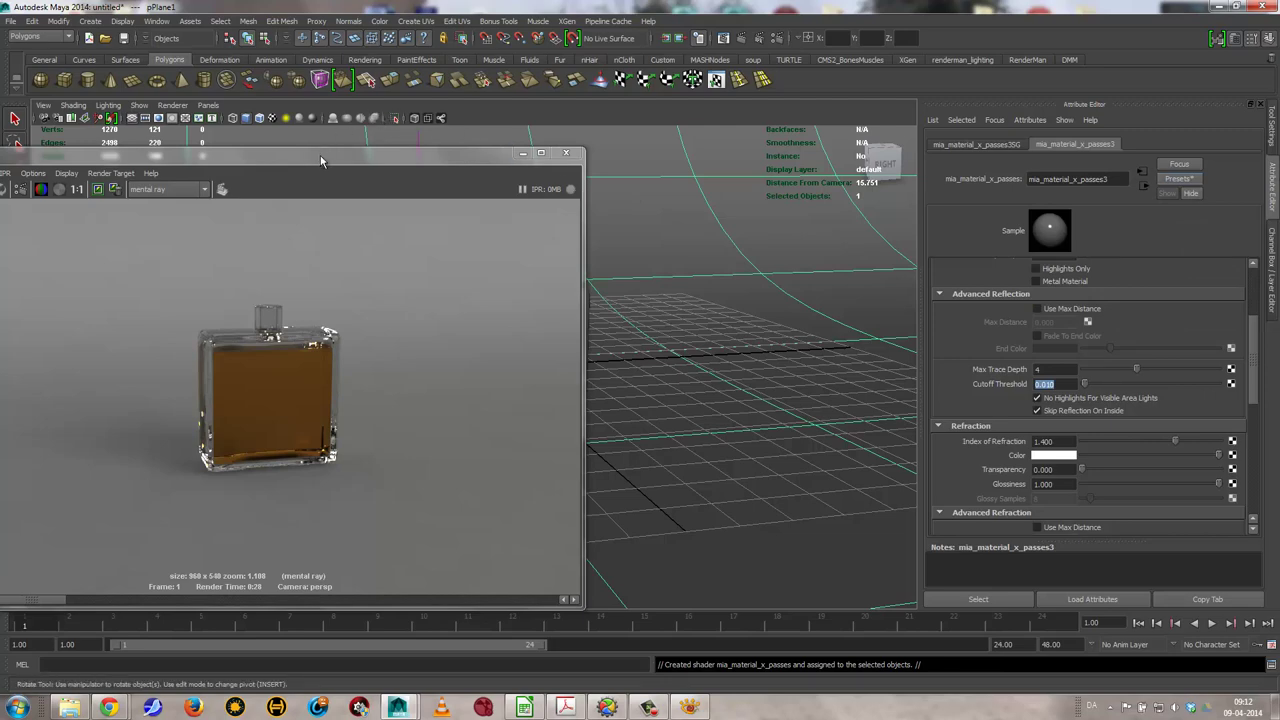
{"action": "left_click_drag", "start_coordinate": [322, 153], "coordinate": [731, 145]}
{"action": "left_click_drag", "start_coordinate": [517, 290], "coordinate": [809, 536]}
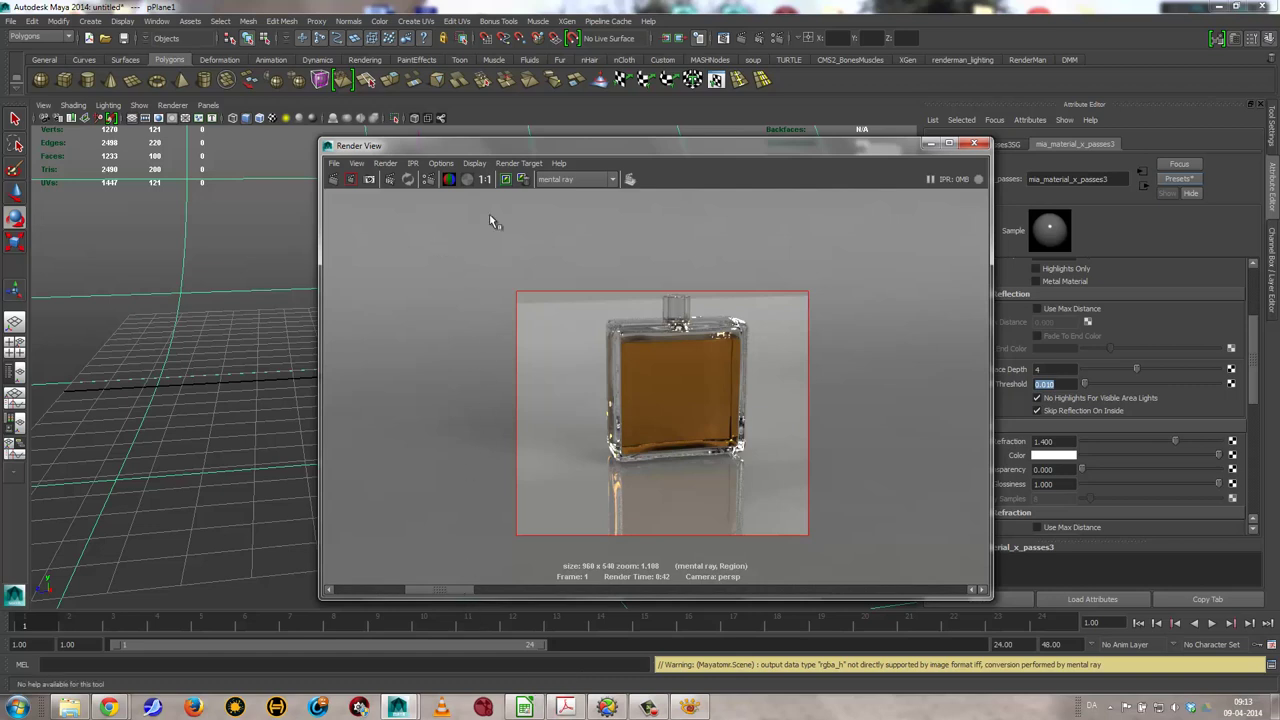
Set mia_material_x_passes3 to glossiness 0.406 with 32 glossy samples and region-render the floor
{"action": "left_click_drag", "start_coordinate": [422, 598], "coordinate": [363, 600]}
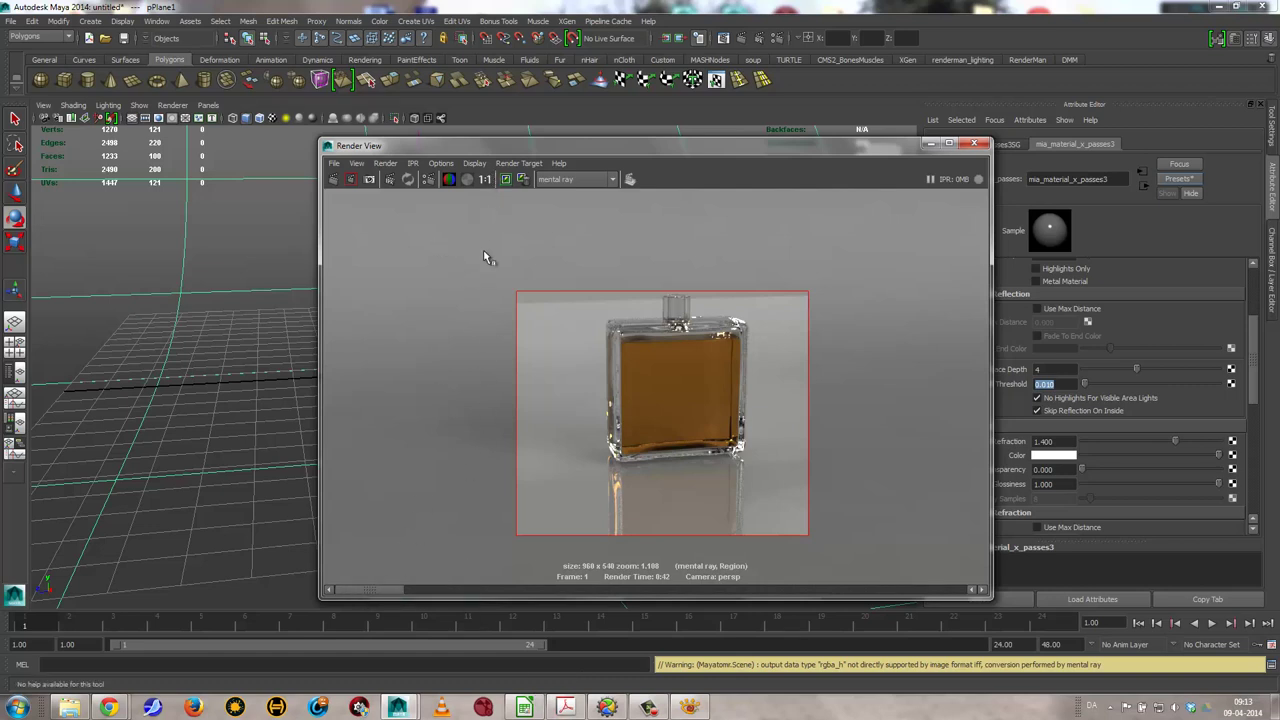
{"action": "left_click_drag", "start_coordinate": [603, 150], "coordinate": [423, 117]}
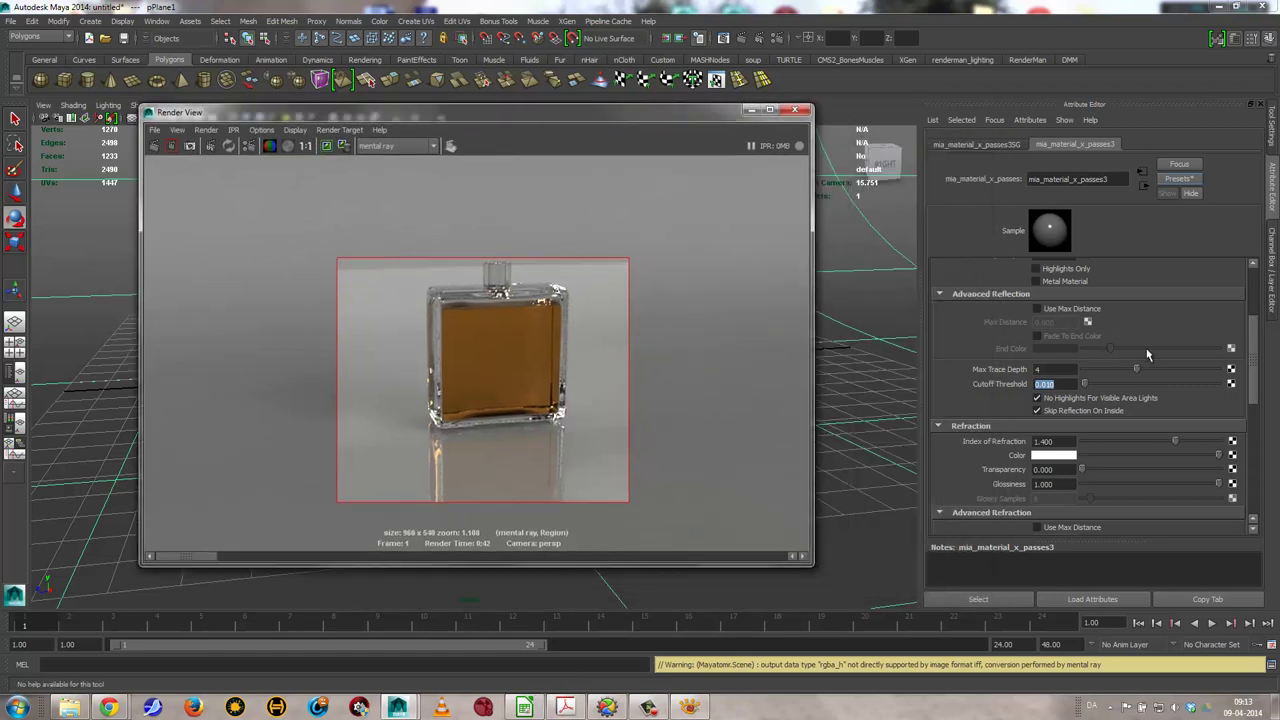
{"action": "left_click_drag", "start_coordinate": [1248, 355], "coordinate": [1248, 287]}
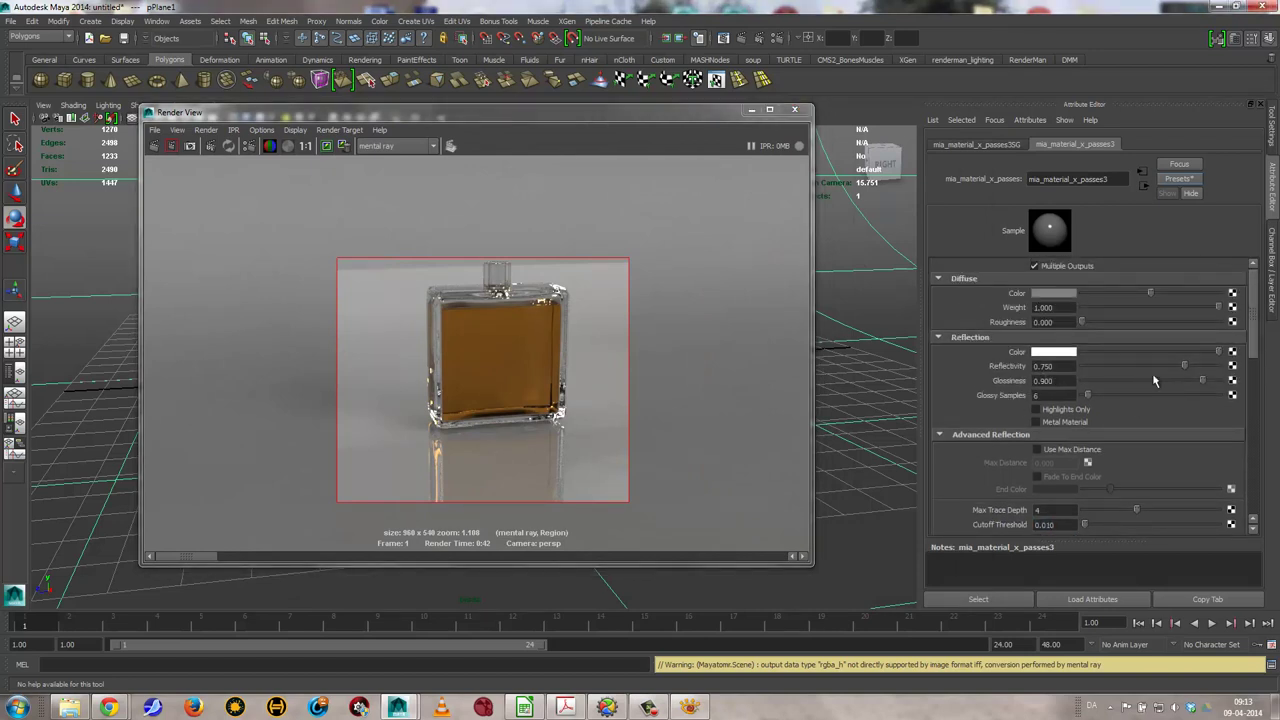
{"action": "left_click_drag", "start_coordinate": [1202, 380], "coordinate": [1149, 378]}
{"action": "double_click", "coordinate": [1062, 396]}
{"action": "type", "text": "32"}
{"action": "left_click_drag", "start_coordinate": [1146, 380], "coordinate": [1122, 380]}
{"action": "left_click_drag", "start_coordinate": [408, 402], "coordinate": [595, 520]}
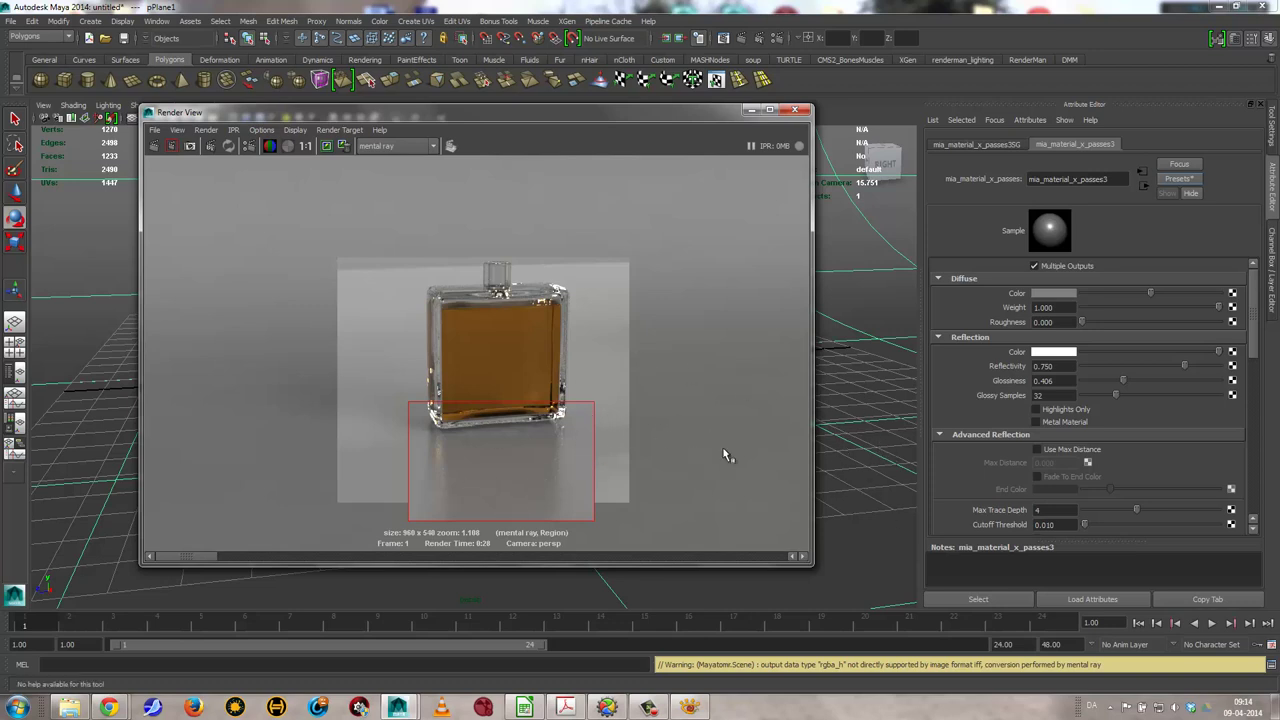
Apply the MattePlastic preset to mia_material_x_passes3 and region-render most of the frame
{"action": "left_click", "coordinate": [1179, 178]}
{"action": "mouse_move", "coordinate": [1158, 337]}
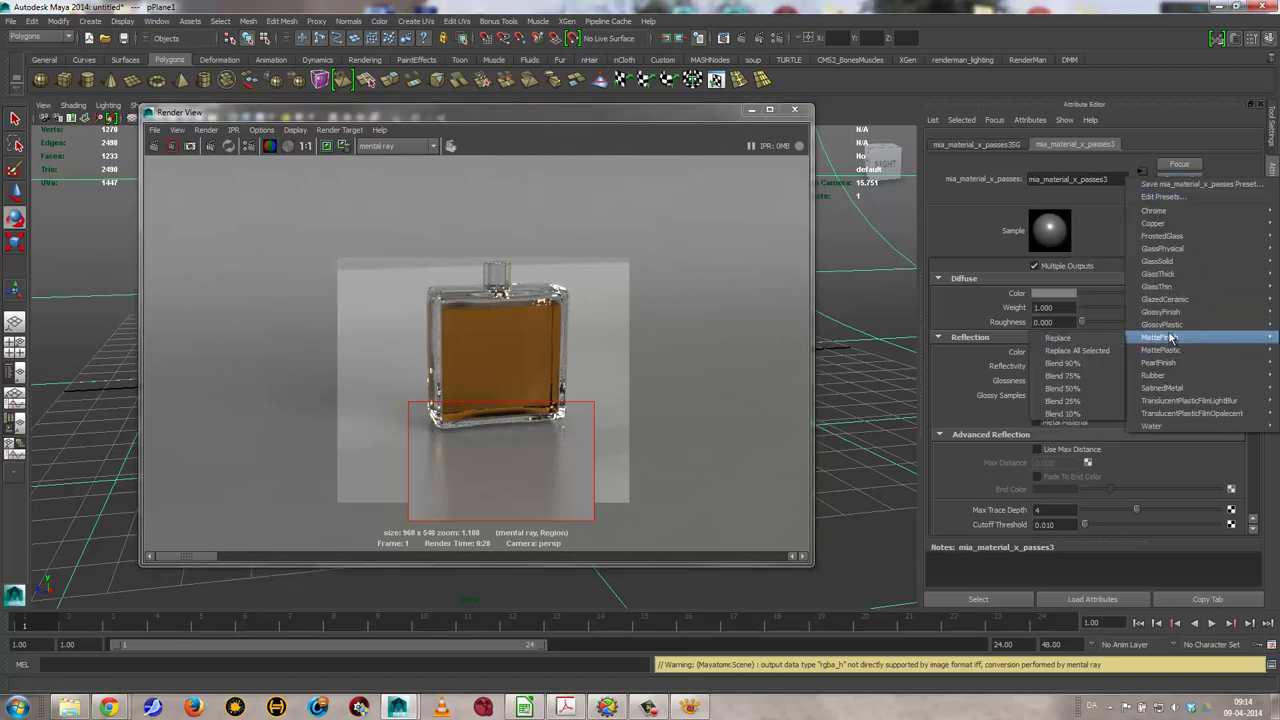
{"action": "left_click", "coordinate": [1087, 338]}
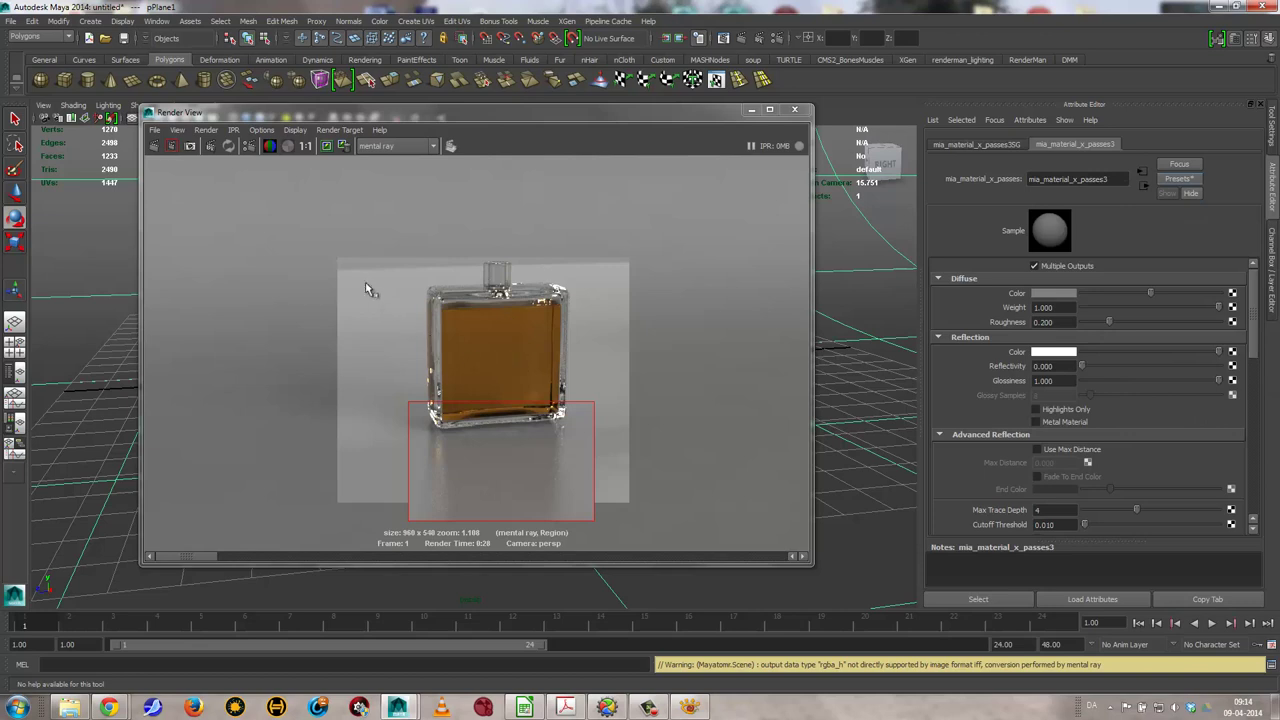
{"action": "left_click_drag", "start_coordinate": [298, 236], "coordinate": [700, 520]}
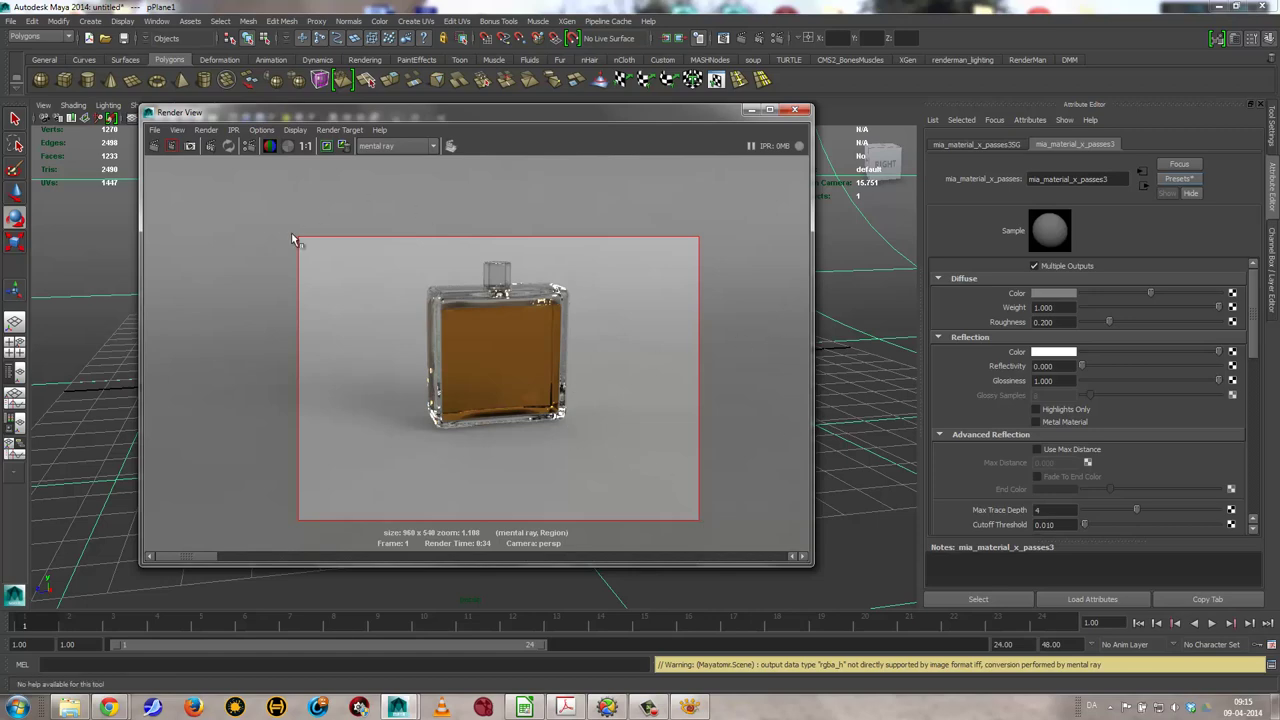
Enable ambient occlusion with 32 samples on the backdrop's mia_material_x_passes3
{"action": "left_click", "coordinate": [752, 109]}
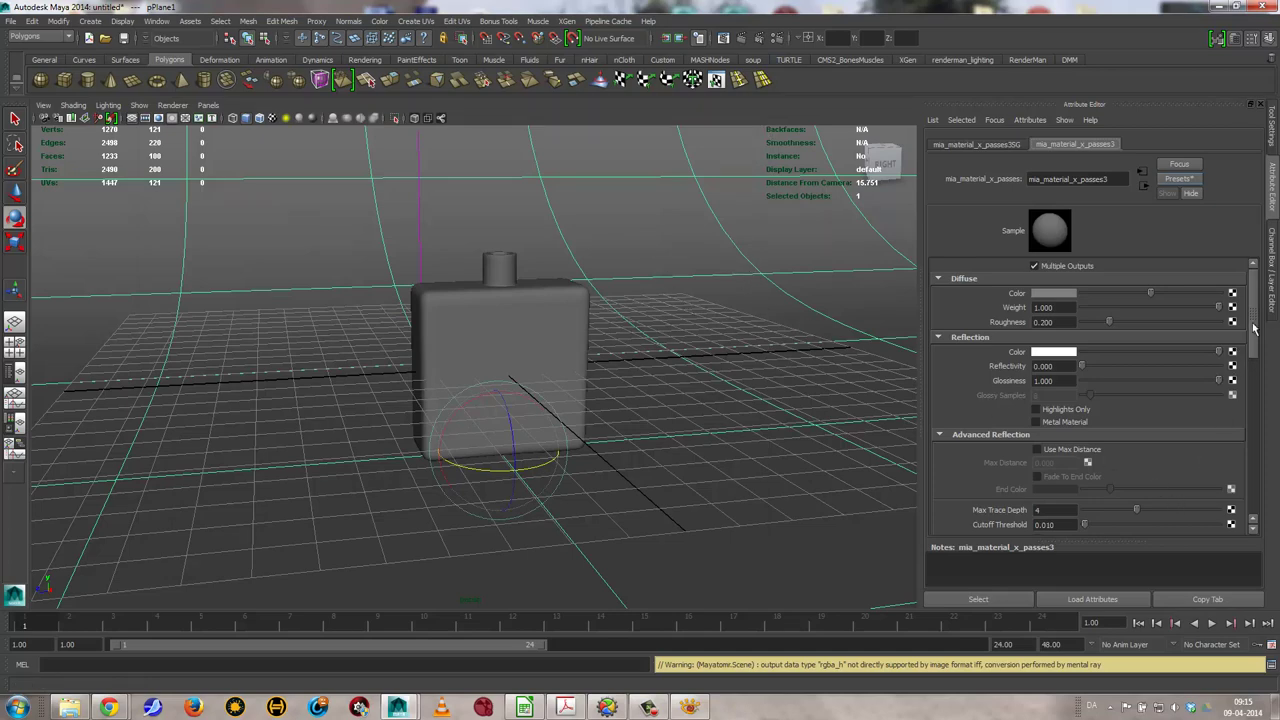
{"action": "left_click_drag", "start_coordinate": [1255, 335], "coordinate": [1260, 483]}
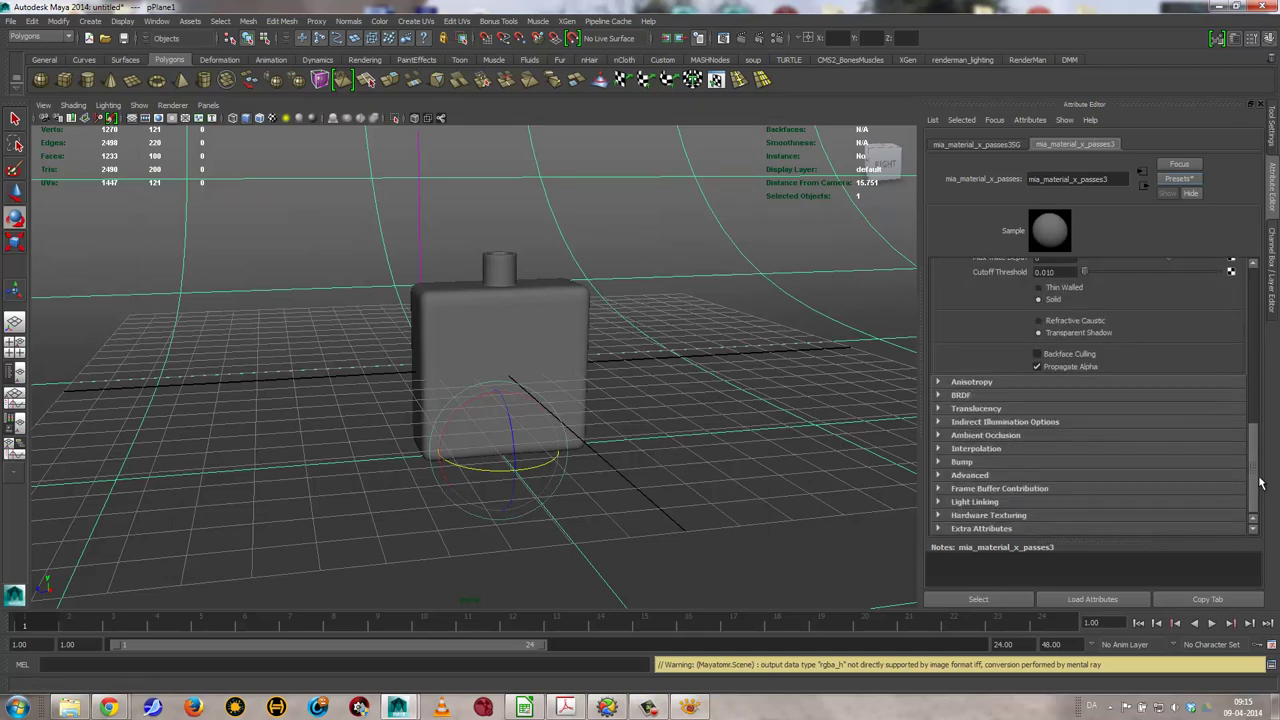
{"action": "left_click", "coordinate": [964, 436]}
{"action": "left_click", "coordinate": [1040, 449]}
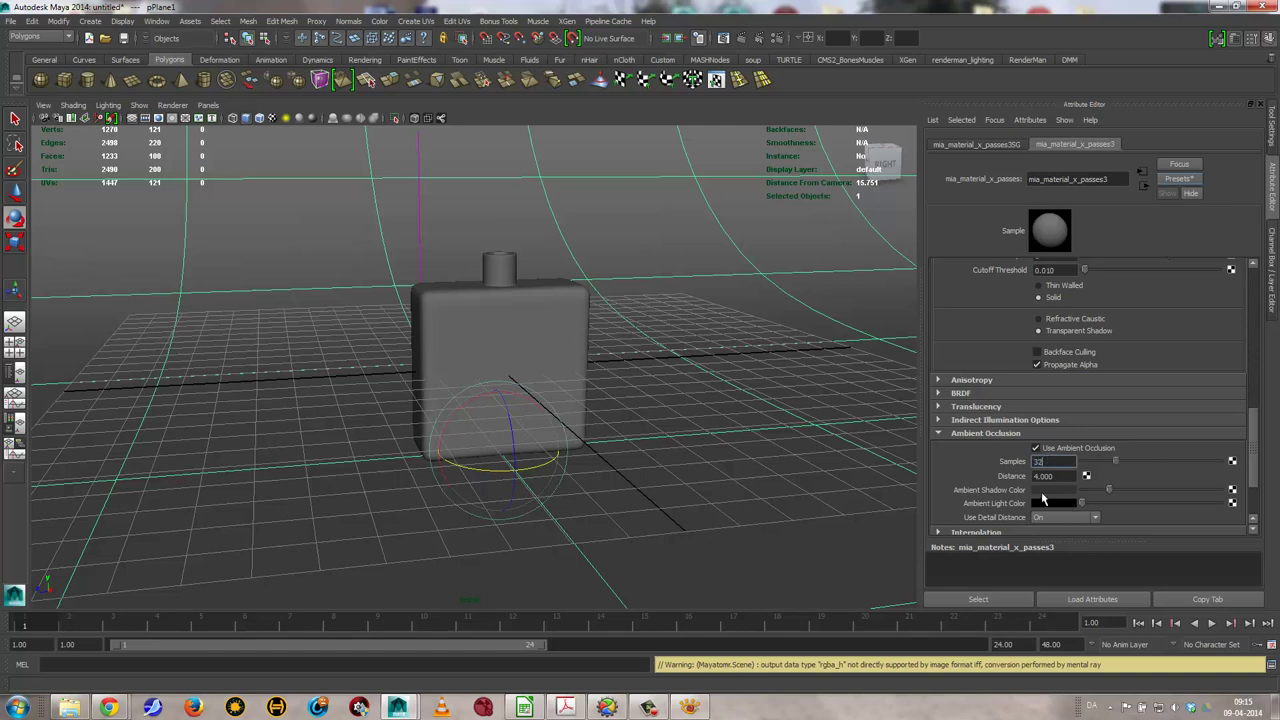
{"action": "left_click", "coordinate": [1050, 476]}
Set 32 ambient occlusion samples on mia_material_x_passes1 and mia_material_x_passes2
{"action": "left_click", "coordinate": [156, 21]}
{"action": "mouse_move", "coordinate": [185, 66]}
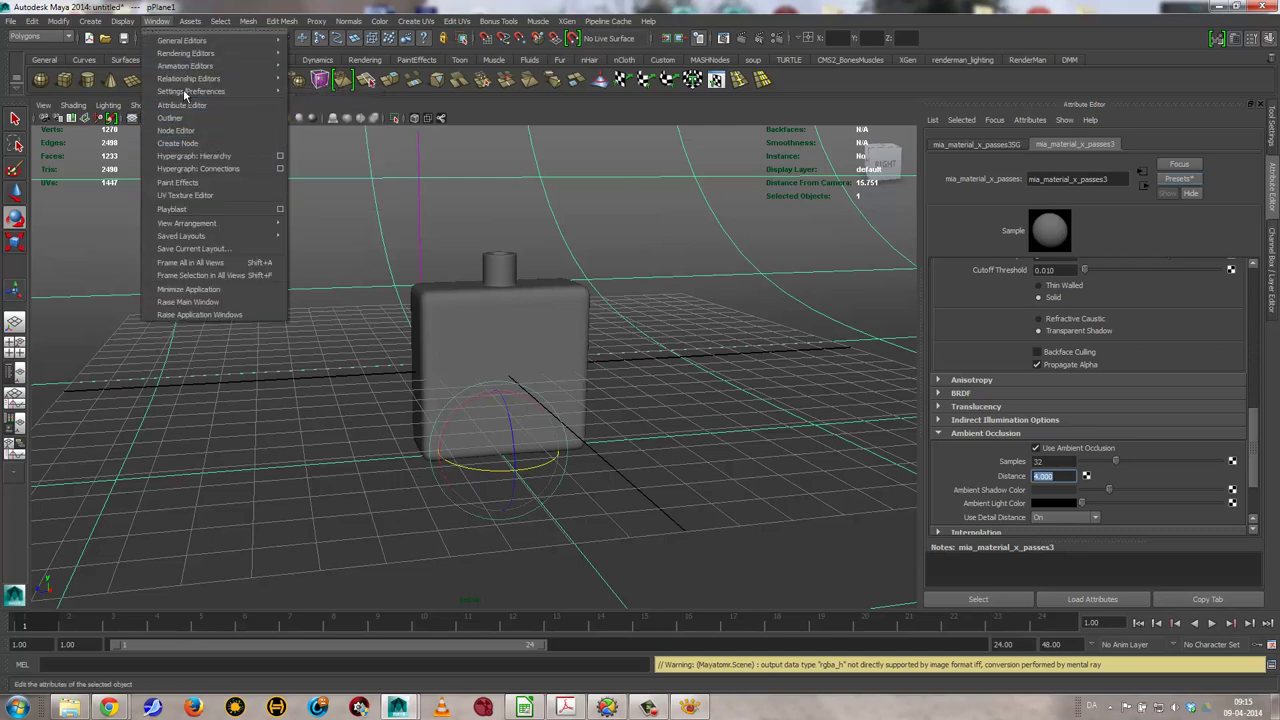
{"action": "left_click", "coordinate": [329, 89]}
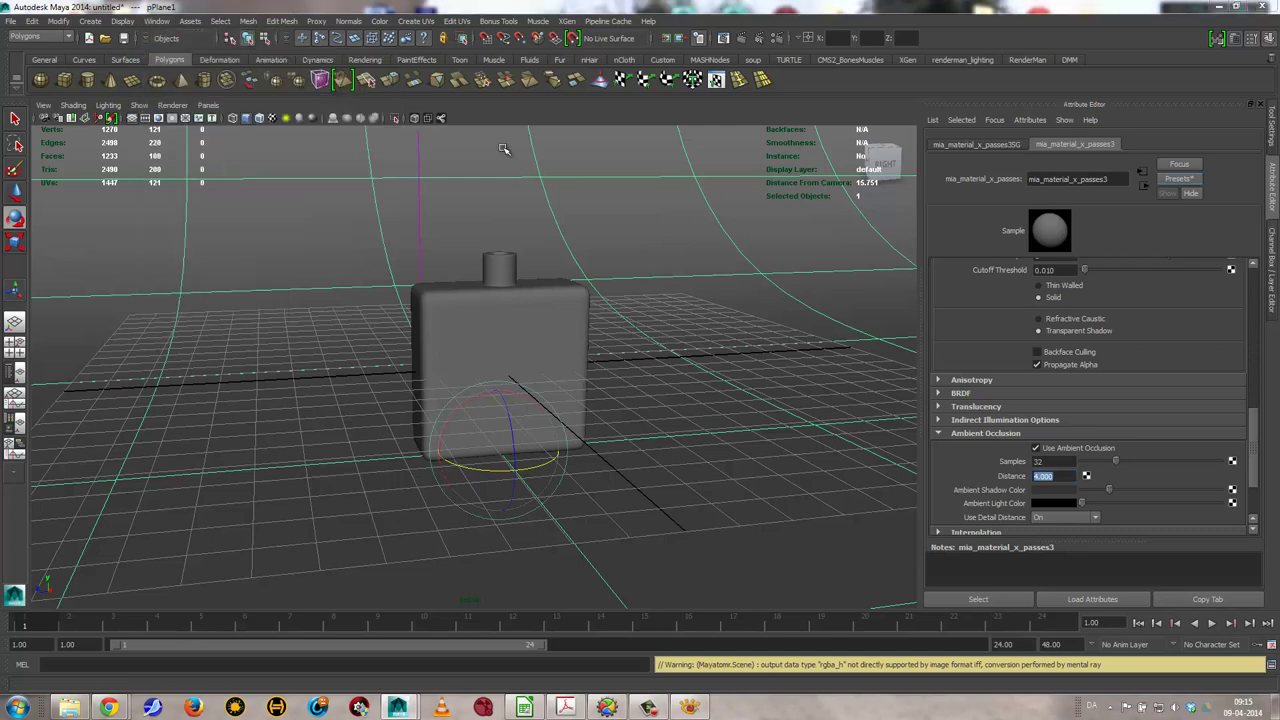
{"action": "left_click", "coordinate": [440, 150]}
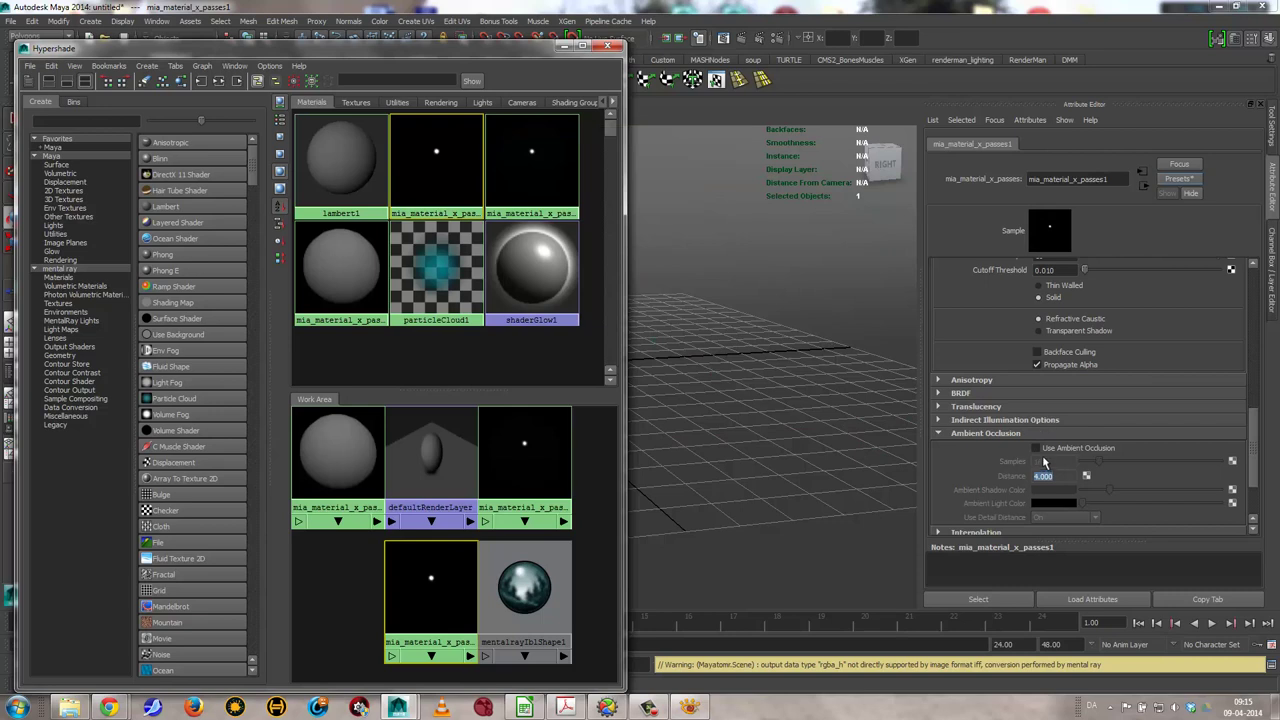
{"action": "double_click", "coordinate": [1057, 460]}
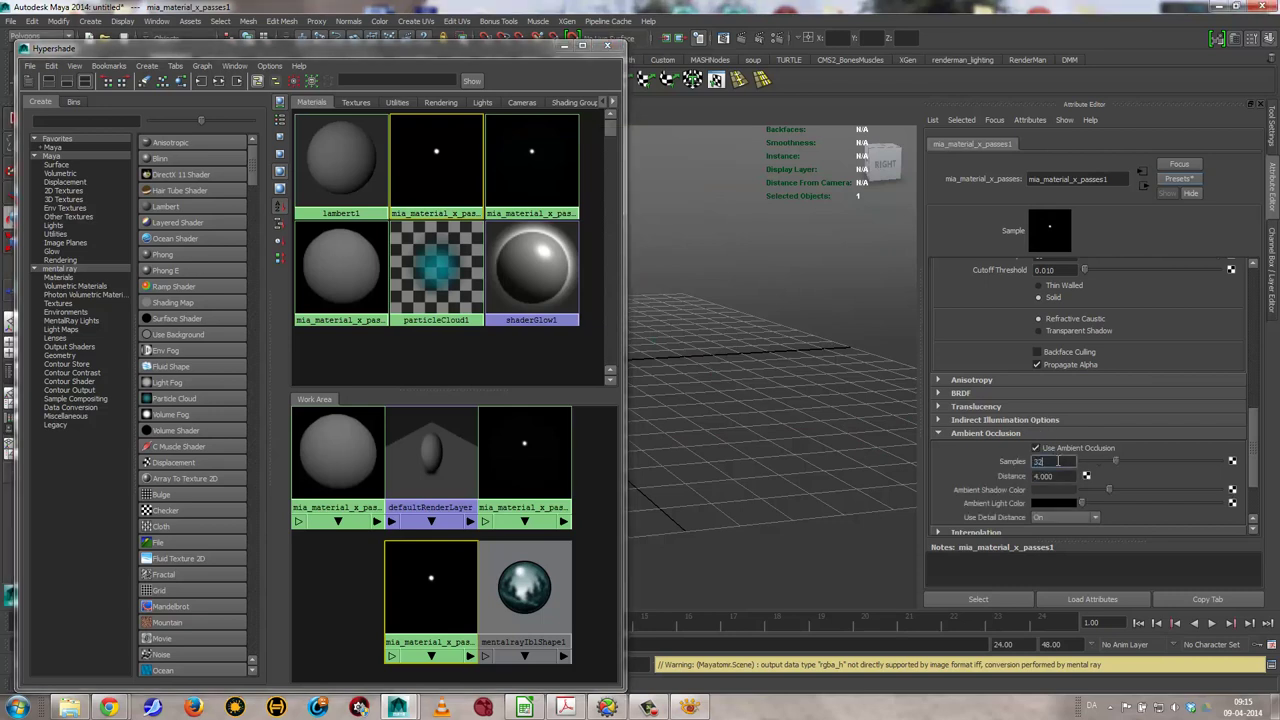
{"action": "left_click", "coordinate": [550, 145]}
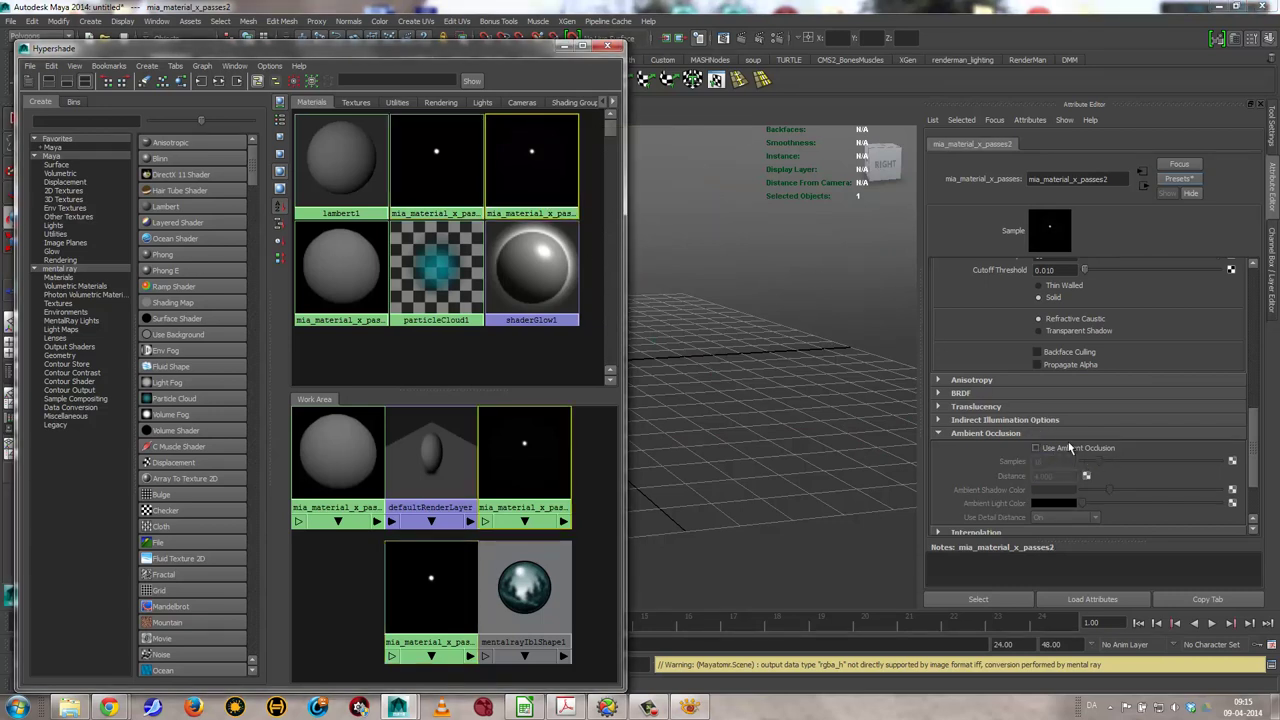
{"action": "double_click", "coordinate": [1045, 462]}
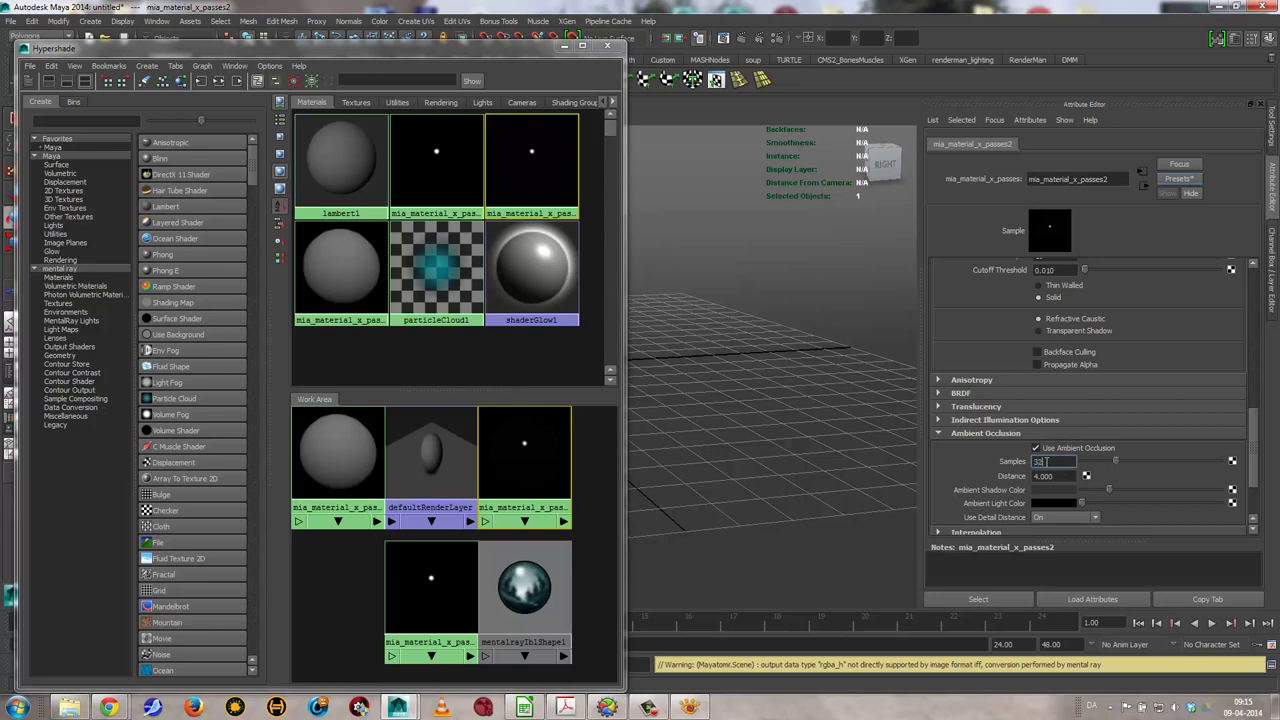
Turn on mental ray ambient occlusion in Render Settings with 32 rays
{"action": "left_click", "coordinate": [606, 46]}
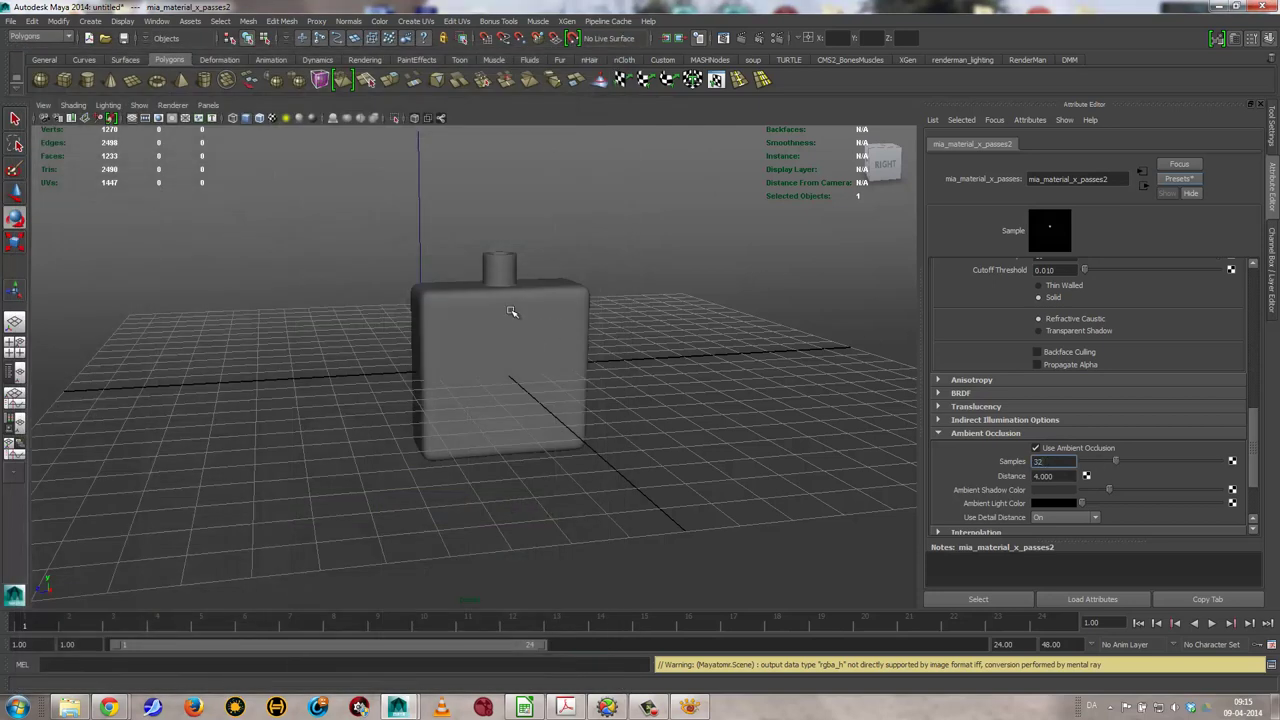
{"action": "left_click", "coordinate": [776, 38]}
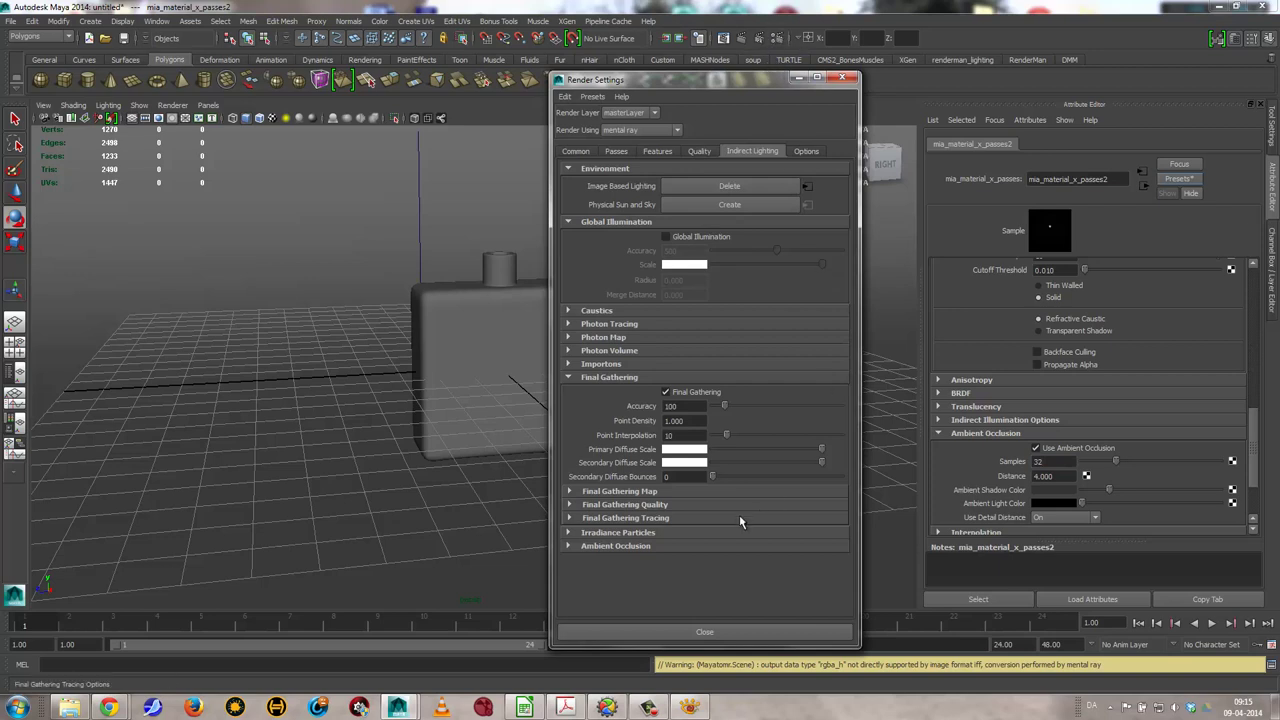
{"action": "left_click", "coordinate": [605, 546]}
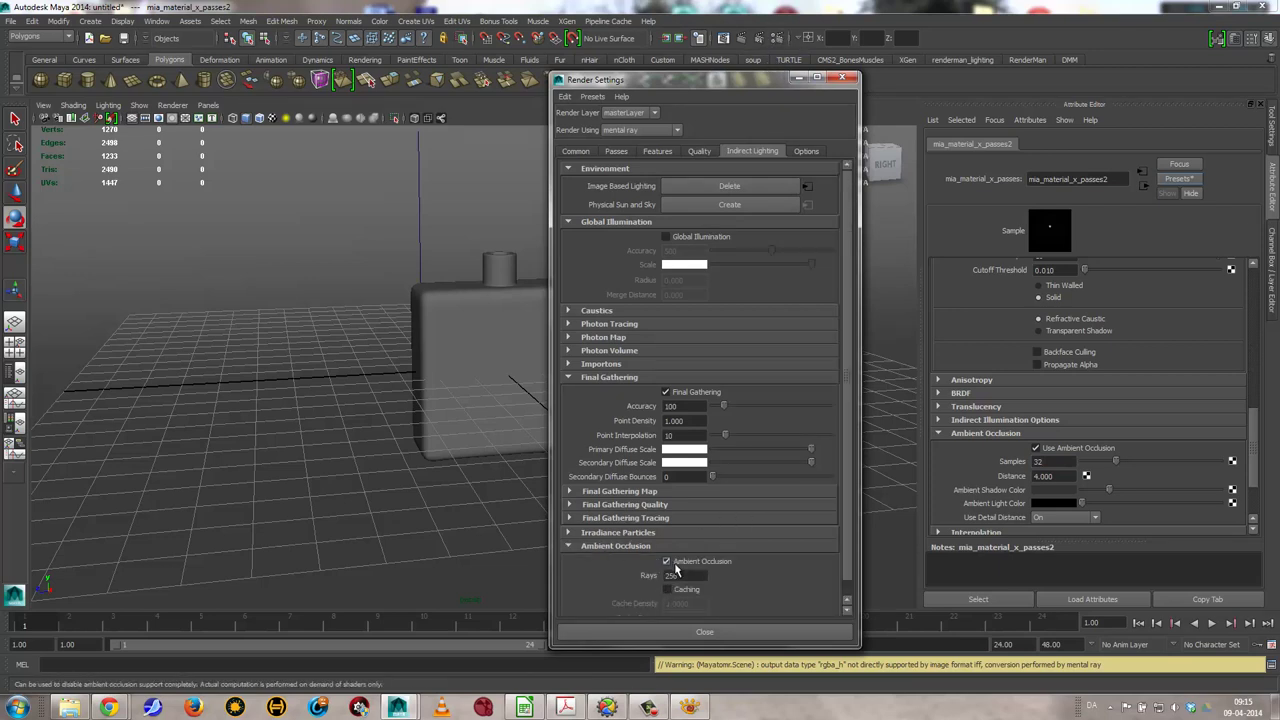
{"action": "double_click", "coordinate": [684, 576]}
{"action": "type", "text": "32"}
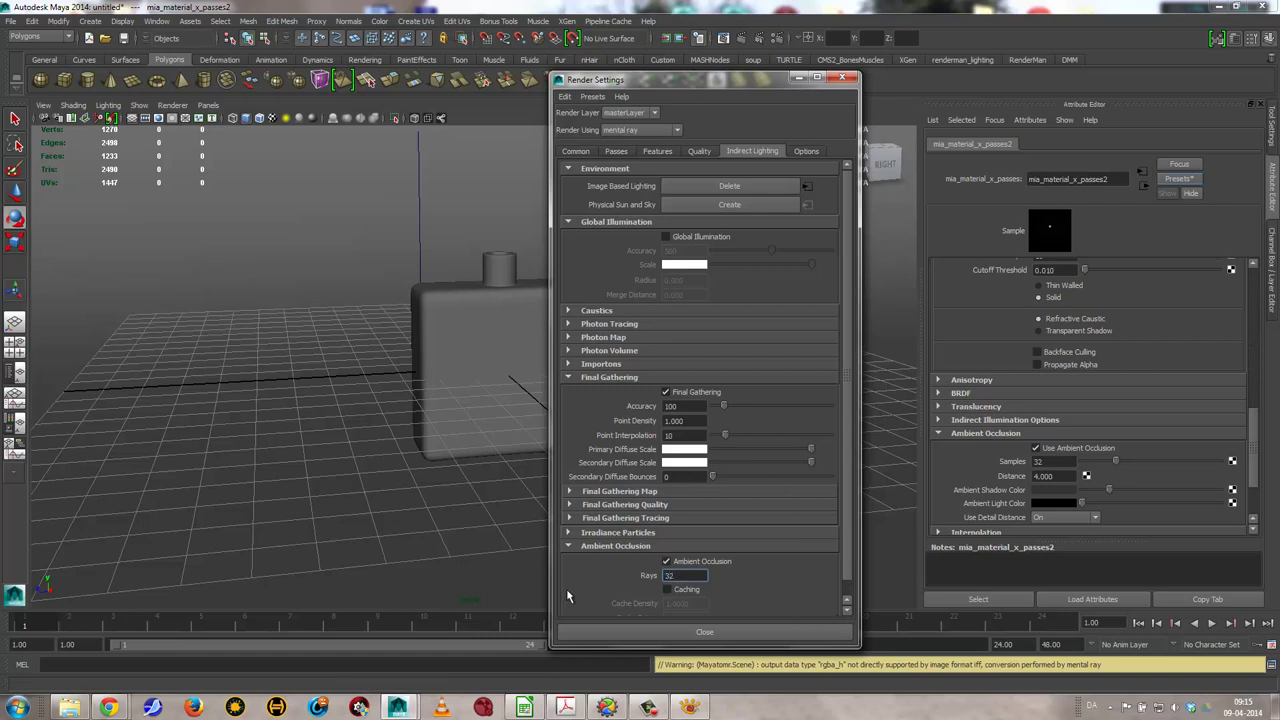
{"action": "scroll", "coordinate": [847, 497], "scroll_direction": "down", "scroll_amount": 1}
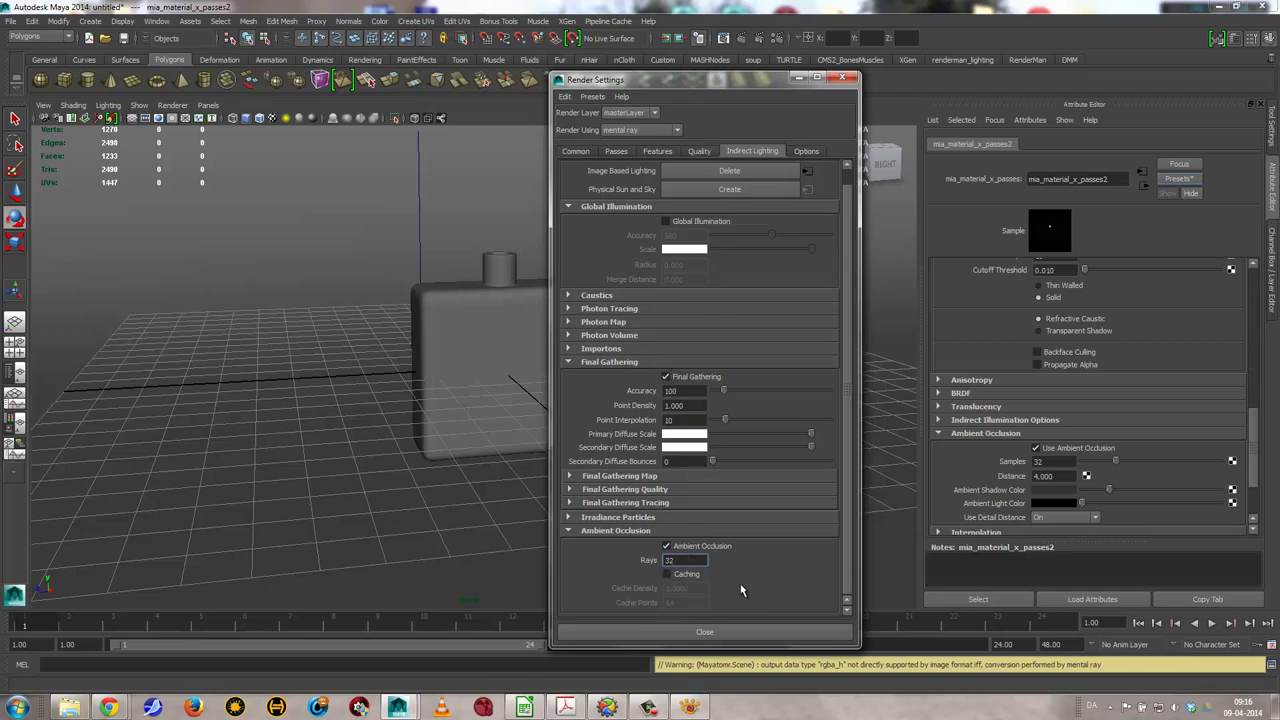
{"action": "left_click", "coordinate": [748, 632]}
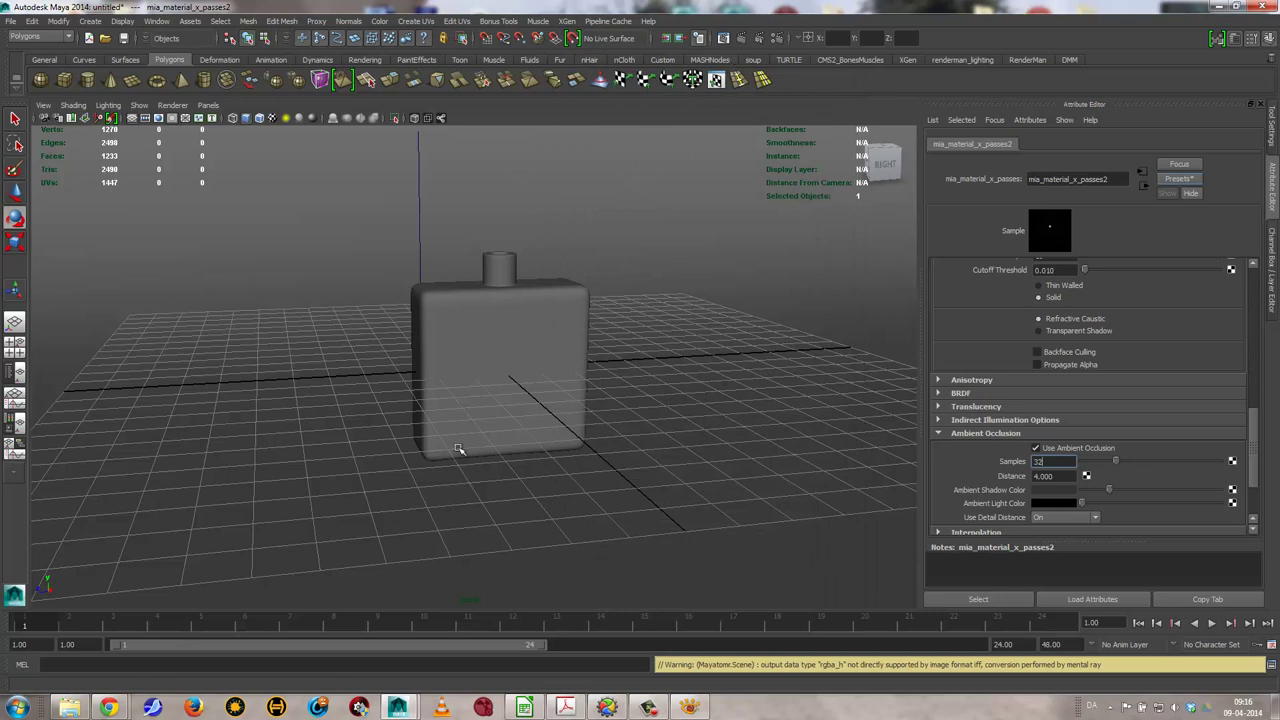
In front view, raise the backdrop plane to Translate Y -2.517 under the bottle's base
{"action": "left_click", "coordinate": [550, 395]}
{"action": "key", "text": "space"}
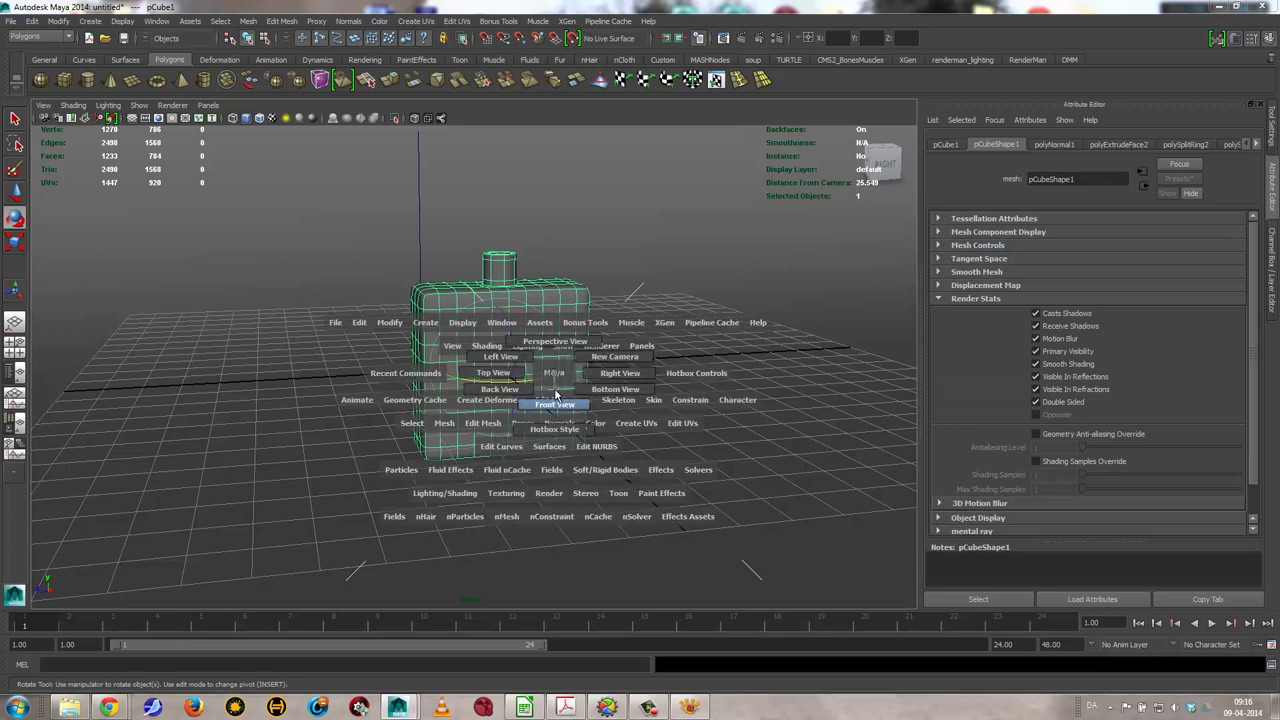
{"action": "left_click_drag", "start_coordinate": [555, 380], "coordinate": [551, 389]}
{"action": "left_click", "coordinate": [350, 445]}
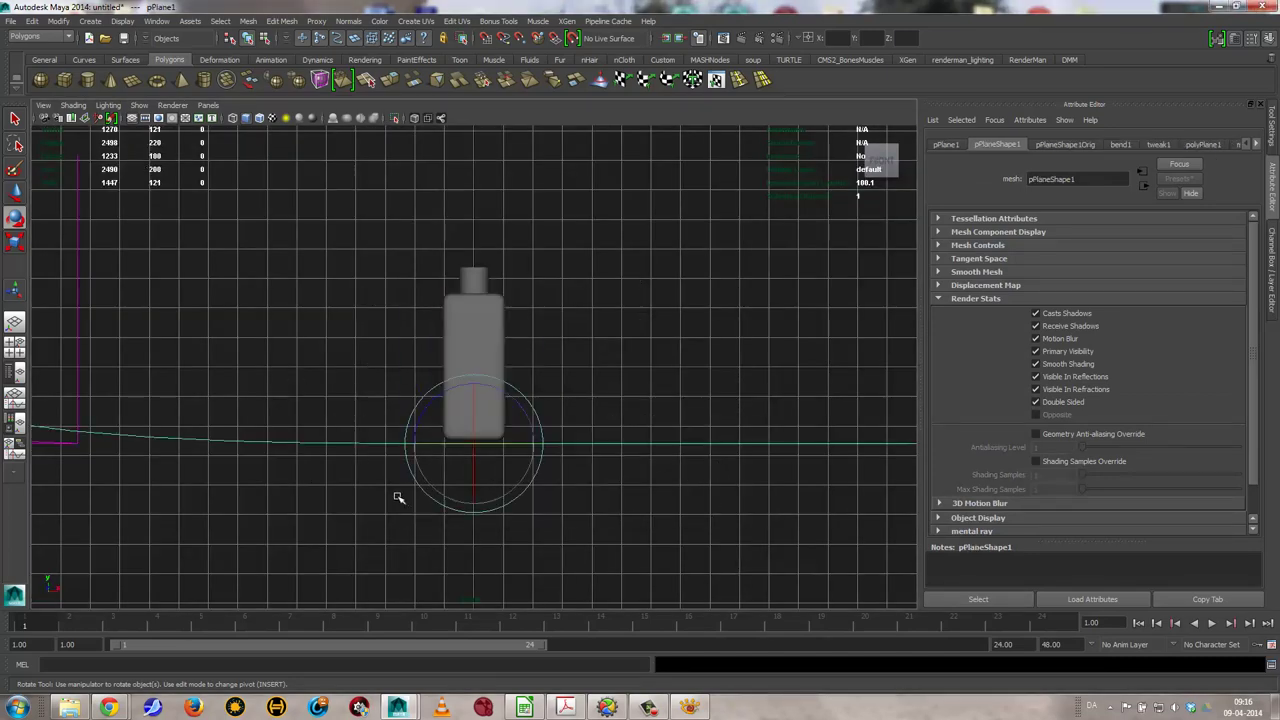
{"action": "scroll", "coordinate": [632, 431], "scroll_direction": "up", "scroll_amount": 2}
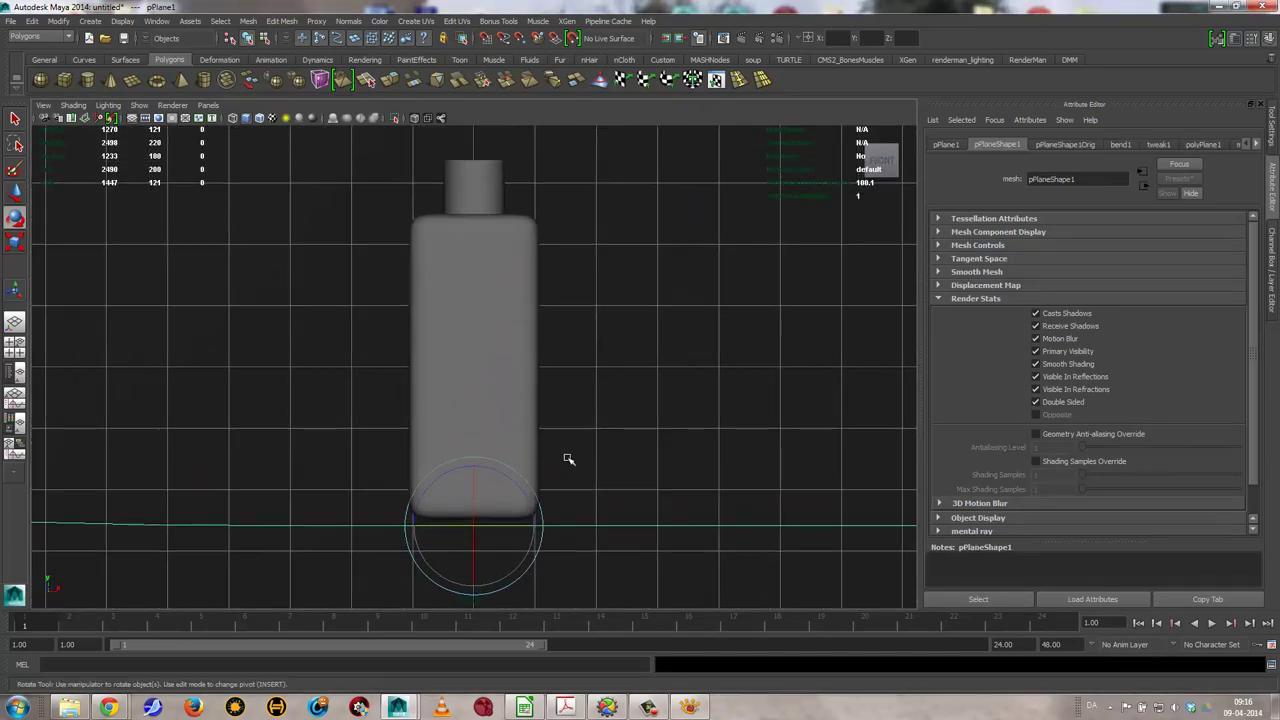
{"action": "scroll", "coordinate": [563, 457], "scroll_direction": "up", "scroll_amount": 2}
{"action": "scroll", "coordinate": [534, 386], "scroll_direction": "up", "scroll_amount": 1}
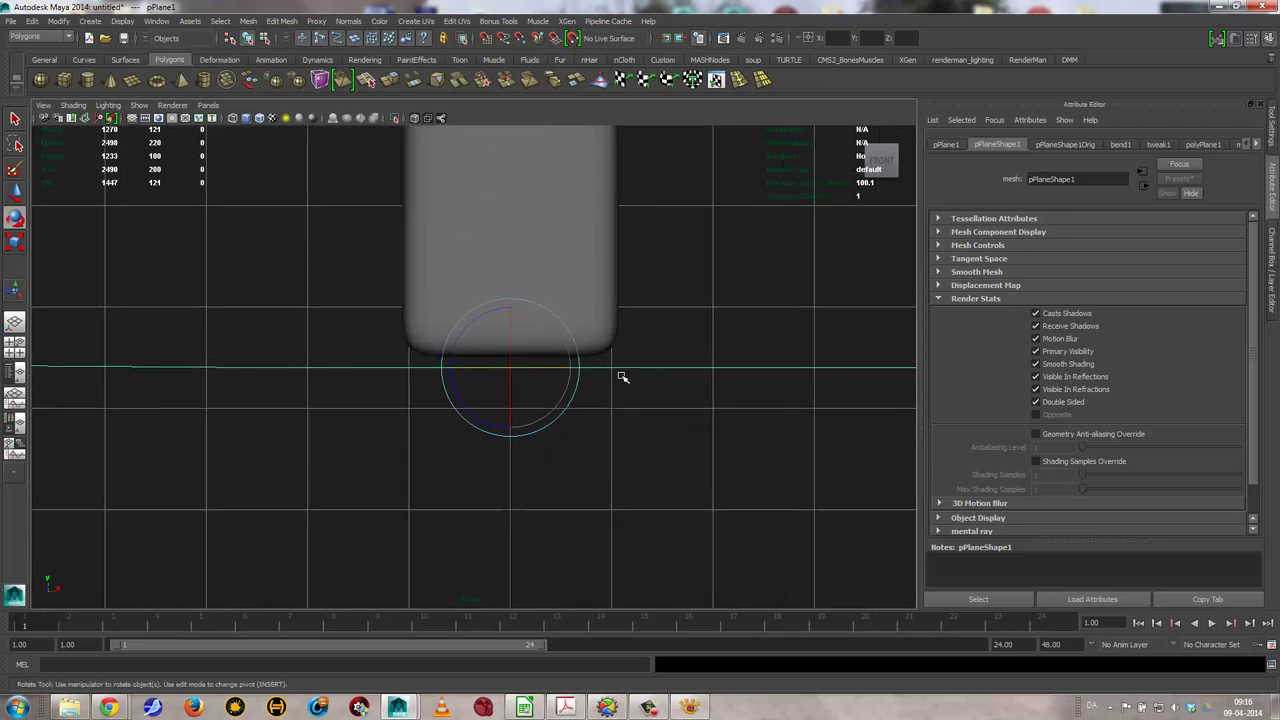
{"action": "key", "text": "w"}
{"action": "left_click", "coordinate": [512, 322]}
{"action": "left_click_drag", "start_coordinate": [511, 322], "coordinate": [514, 317]}
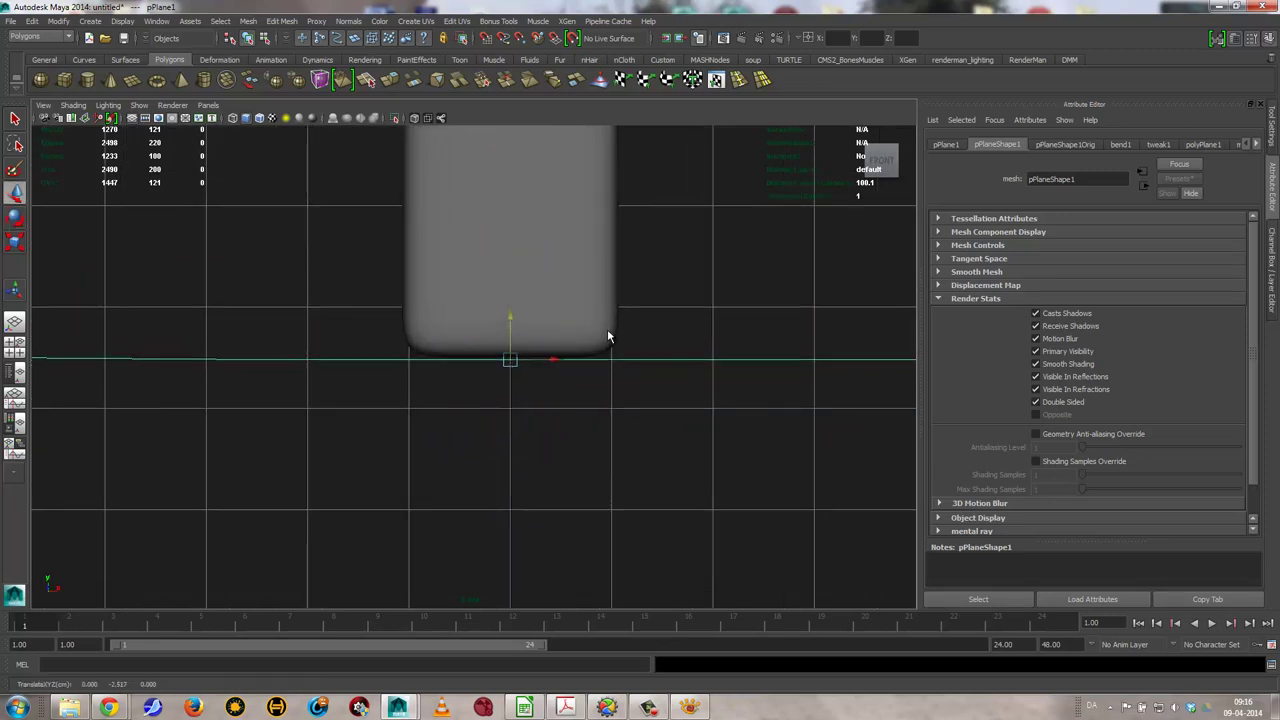
Back in perspective view, start a new mental ray render of the current frame
{"action": "key", "text": "space"}
{"action": "left_click_drag", "start_coordinate": [608, 337], "coordinate": [753, 369]}
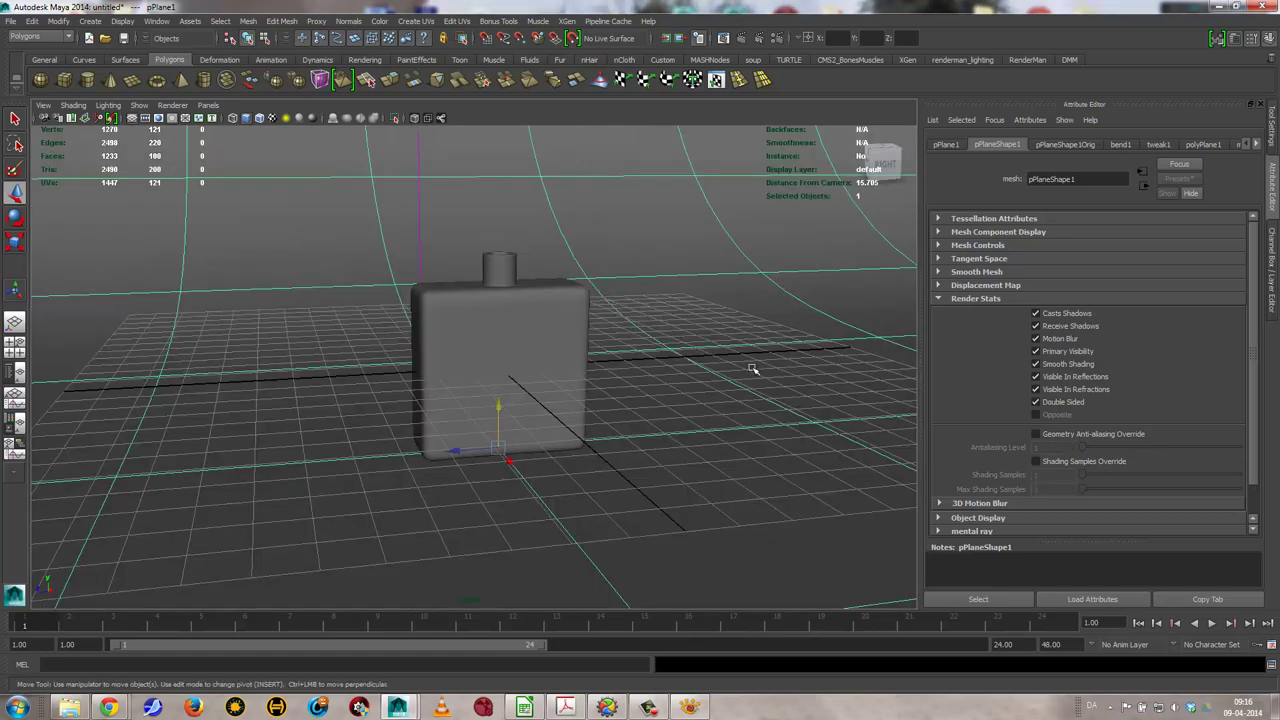
{"action": "left_click", "coordinate": [740, 38]}
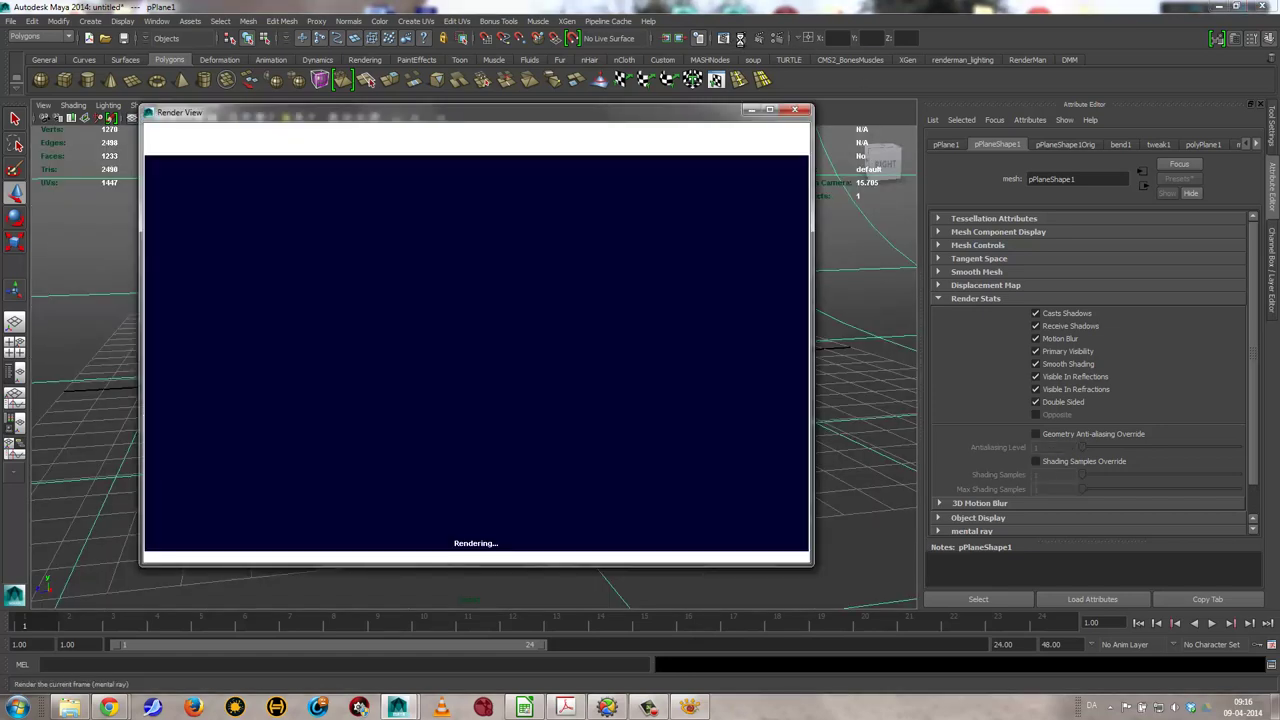
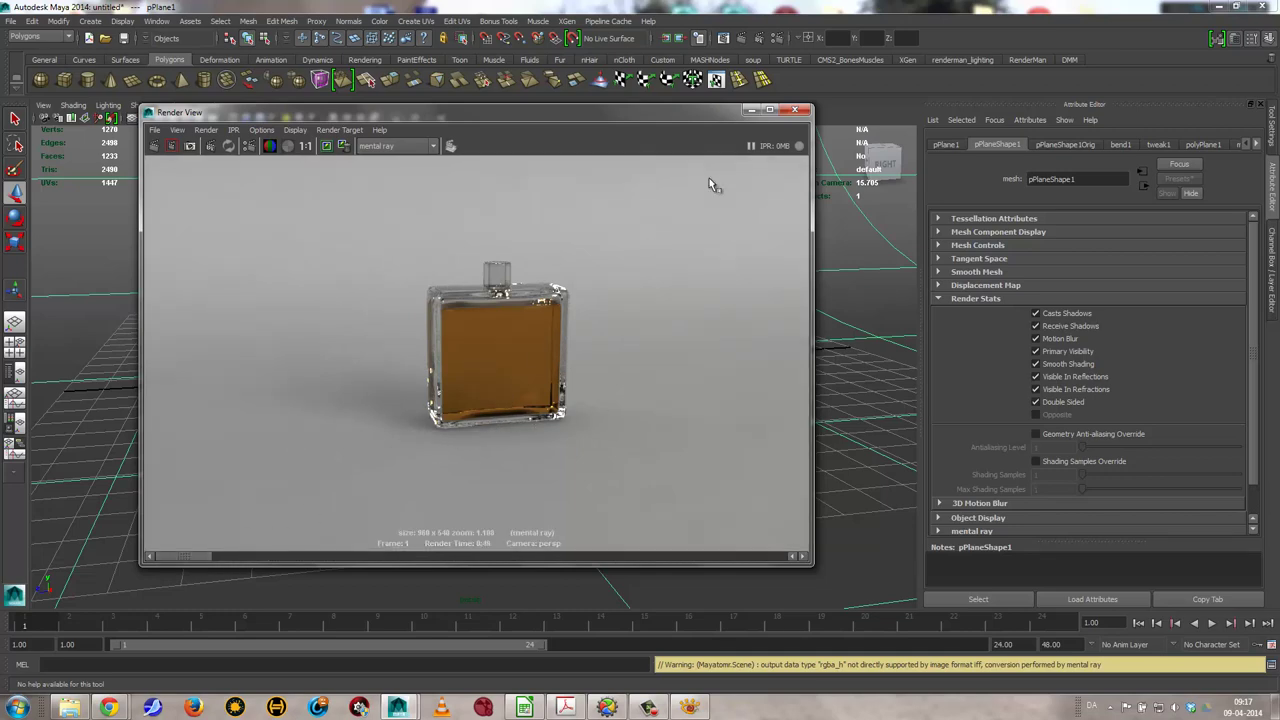
Close Render View, then create a polygon cylinder and raise it above the bottle
{"action": "left_click", "coordinate": [795, 109]}
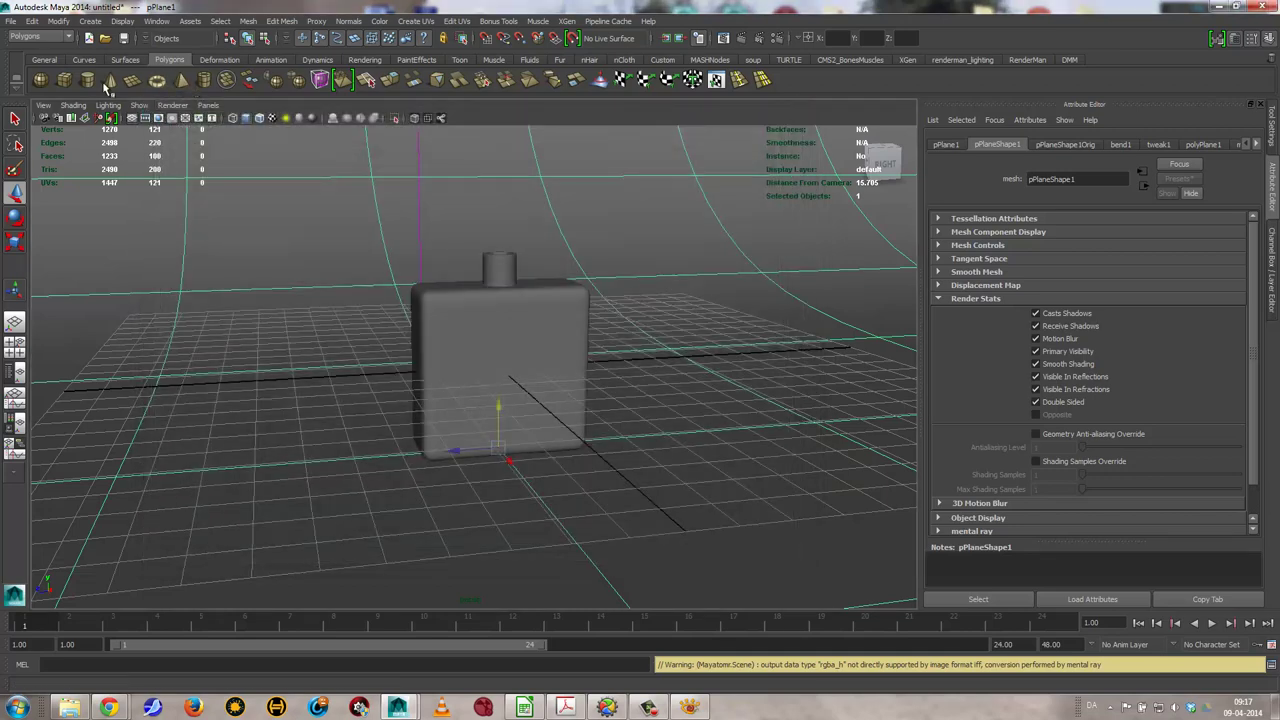
{"action": "left_click", "coordinate": [88, 83]}
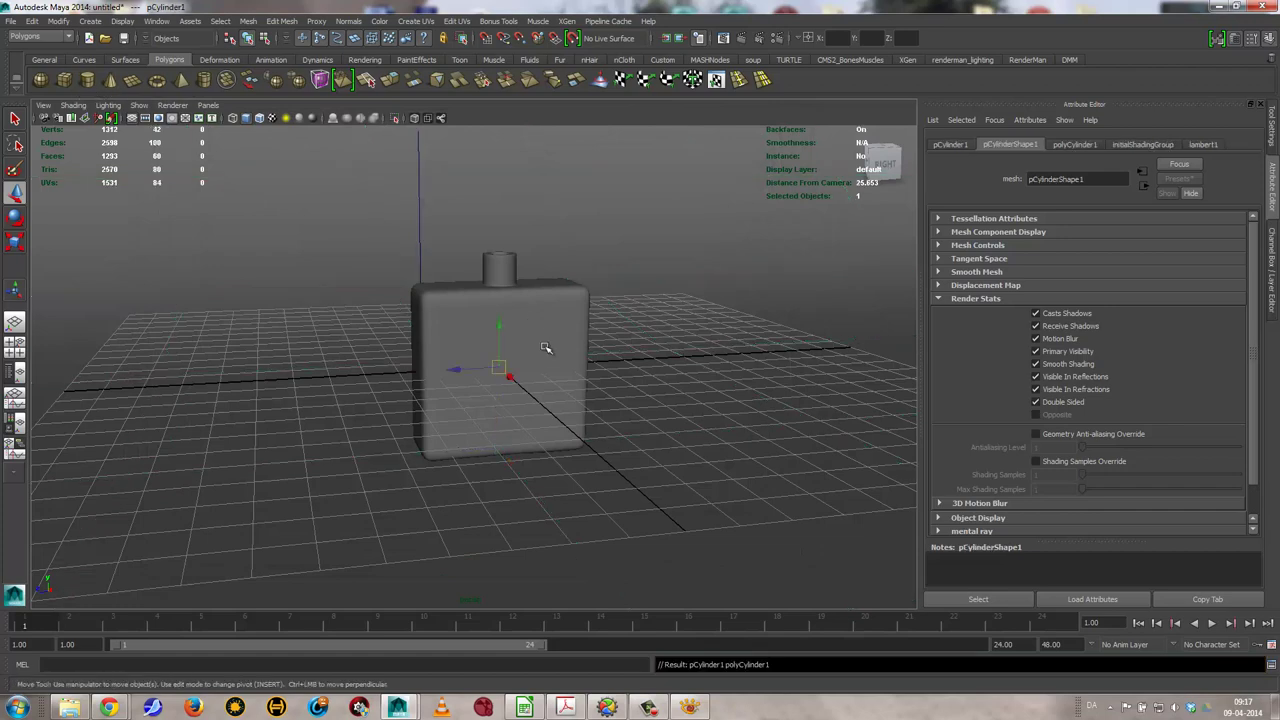
{"action": "left_click_drag", "start_coordinate": [500, 328], "coordinate": [507, 193]}
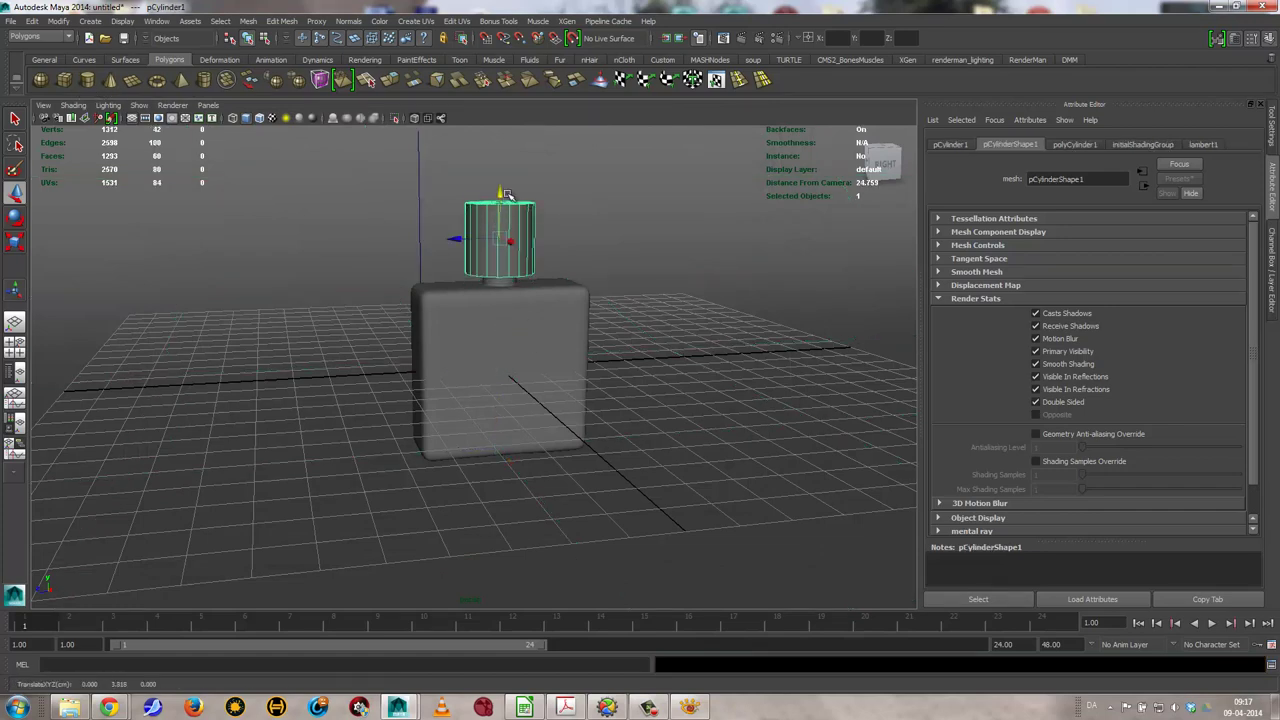
{"action": "key", "text": "f"}
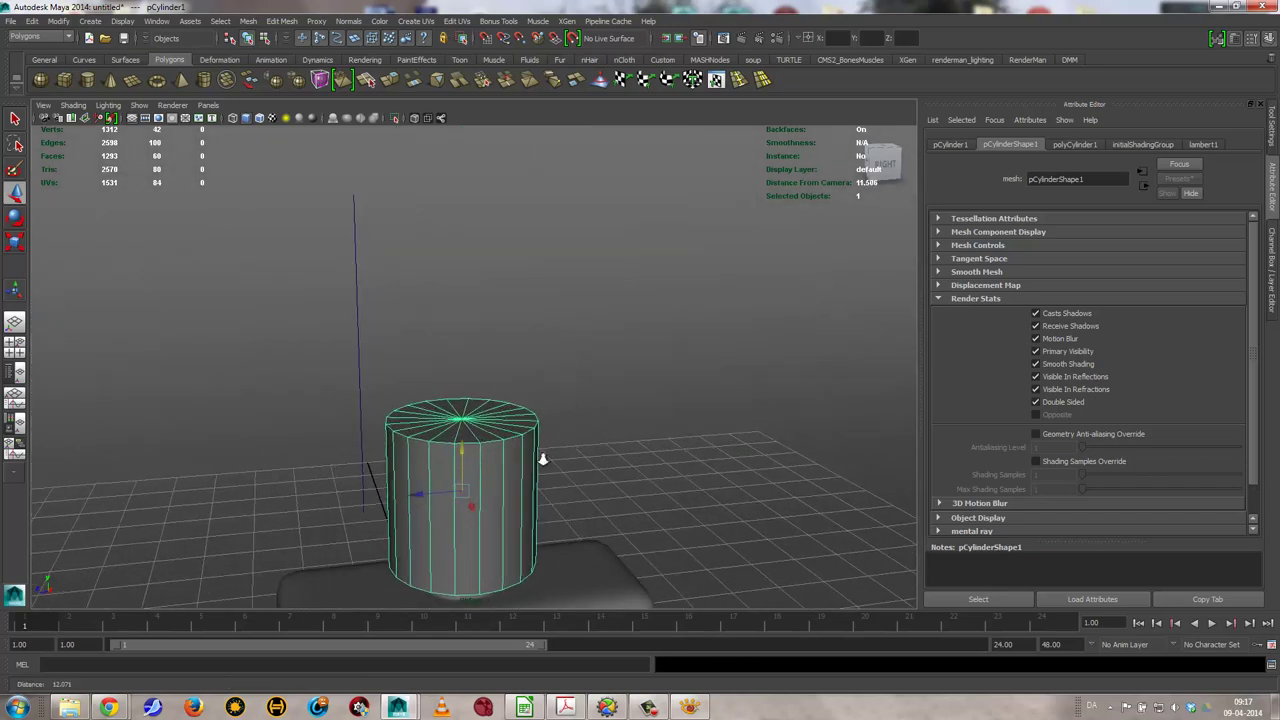
{"action": "scroll", "coordinate": [571, 391], "scroll_direction": "up", "scroll_amount": 2}
Give the cylinder 4 cap subdivisions and 7 height subdivisions, previewing it smoothed
{"action": "left_click", "coordinate": [1075, 146]}
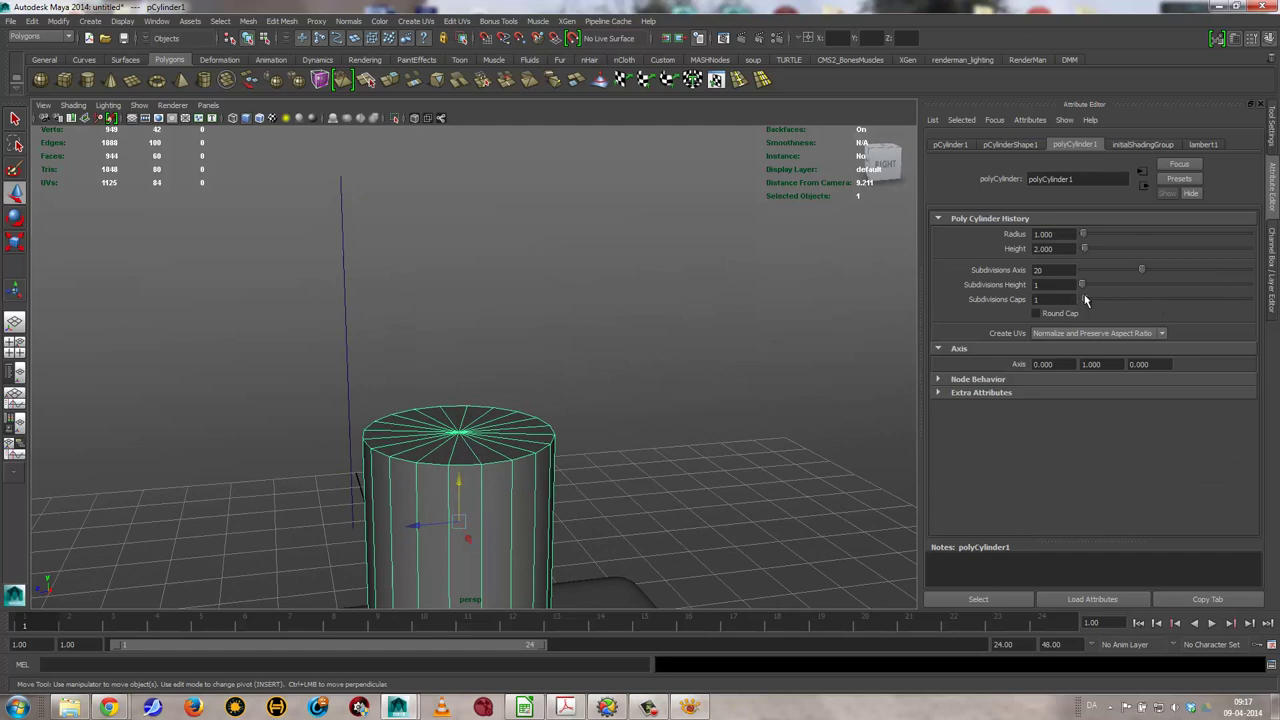
{"action": "left_click_drag", "start_coordinate": [1085, 300], "coordinate": [1096, 303]}
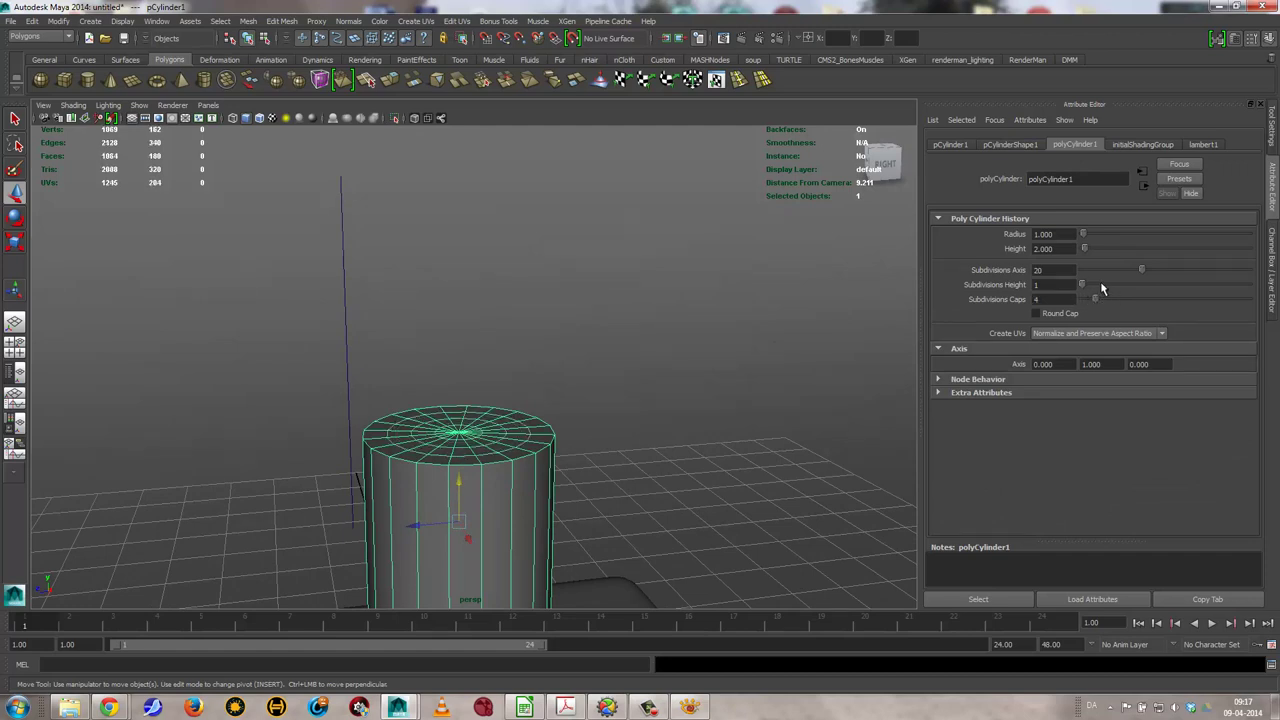
{"action": "left_click_drag", "start_coordinate": [1082, 285], "coordinate": [1102, 287]}
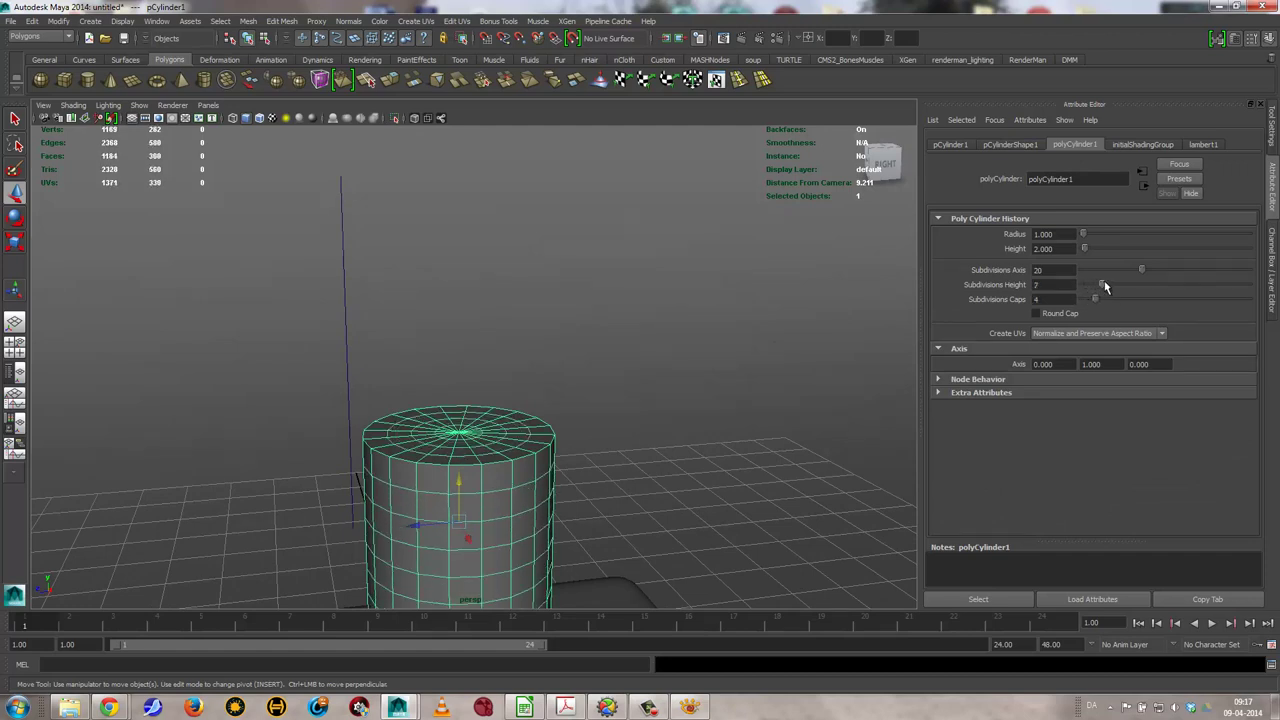
{"action": "key", "text": "3"}
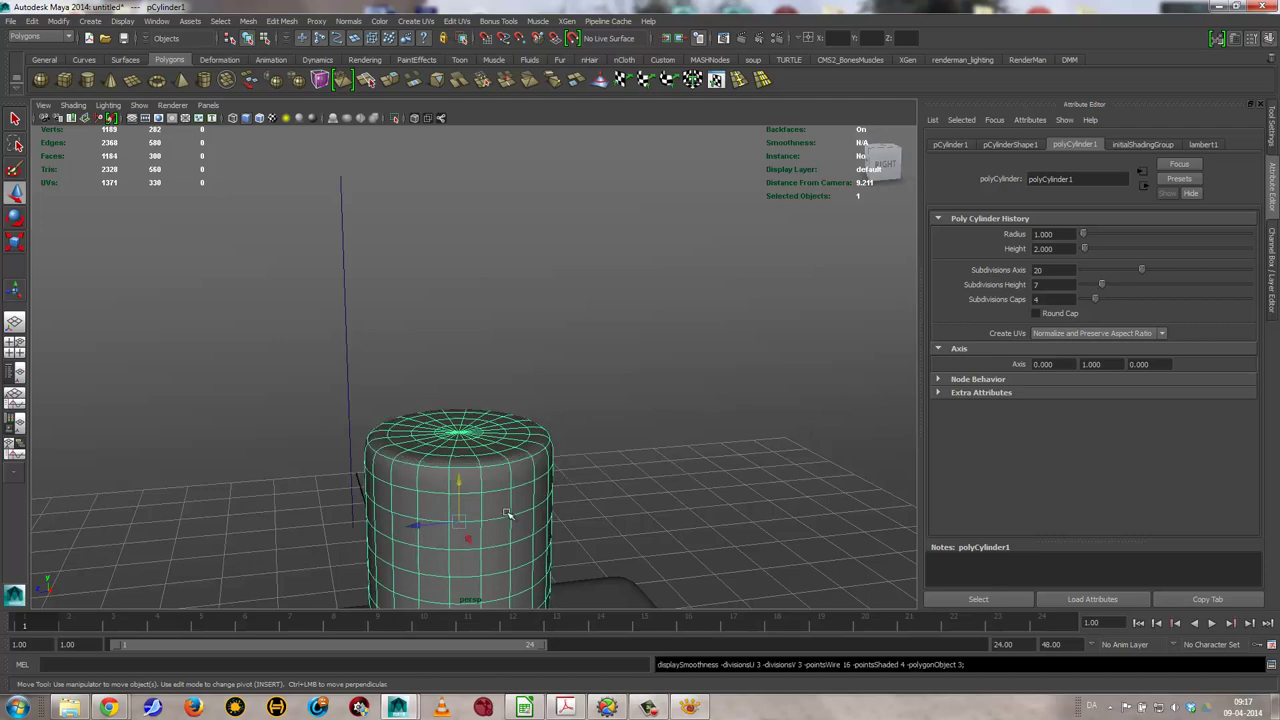
{"action": "mouse_move", "coordinate": [570, 530]}
{"action": "left_mouse_down", "text": "alt"}
{"action": "mouse_move", "coordinate": [500, 498]}
{"action": "mouse_move", "coordinate": [534, 517]}
{"action": "mouse_move", "coordinate": [547, 352]}
{"action": "left_mouse_up", "text": "alt"}
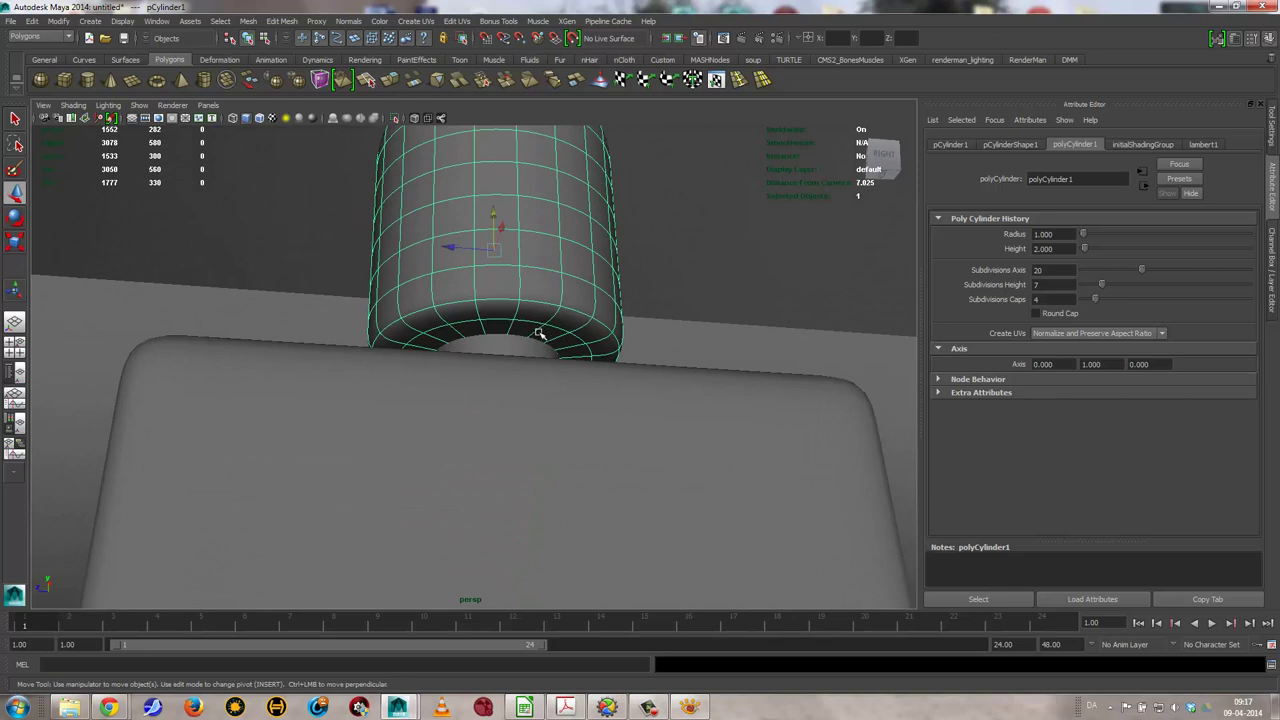
Select the cylinder's bottom cap faces in face mode
{"action": "right_click_drag", "start_coordinate": [537, 330], "coordinate": [518, 330]}
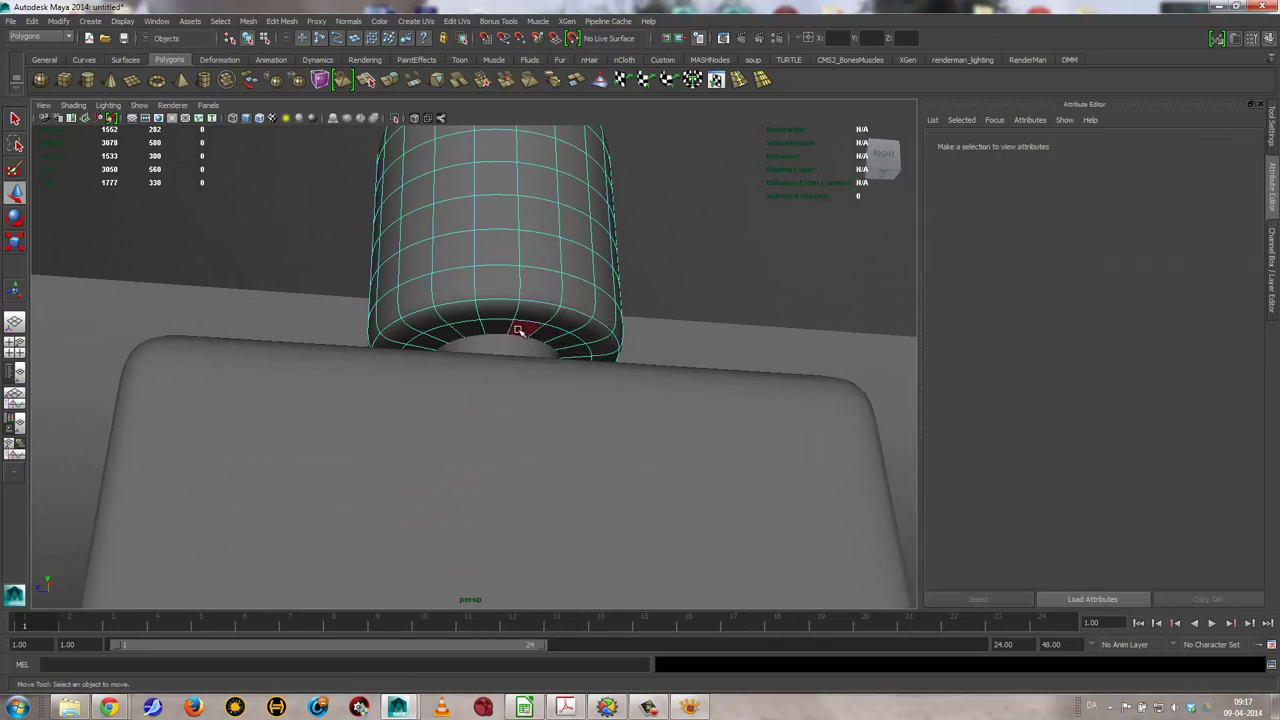
{"action": "left_click", "coordinate": [522, 330]}
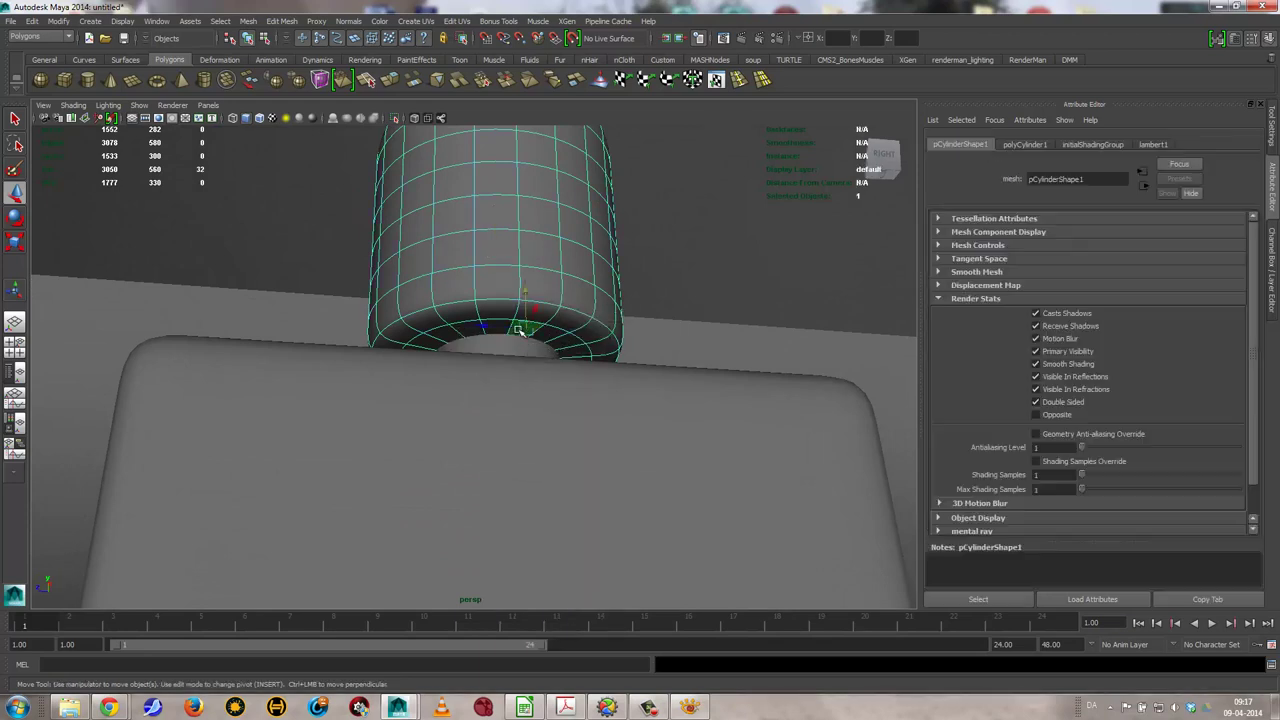
{"action": "left_click", "coordinate": [544, 336]}
{"action": "double_click", "coordinate": [546, 338]}
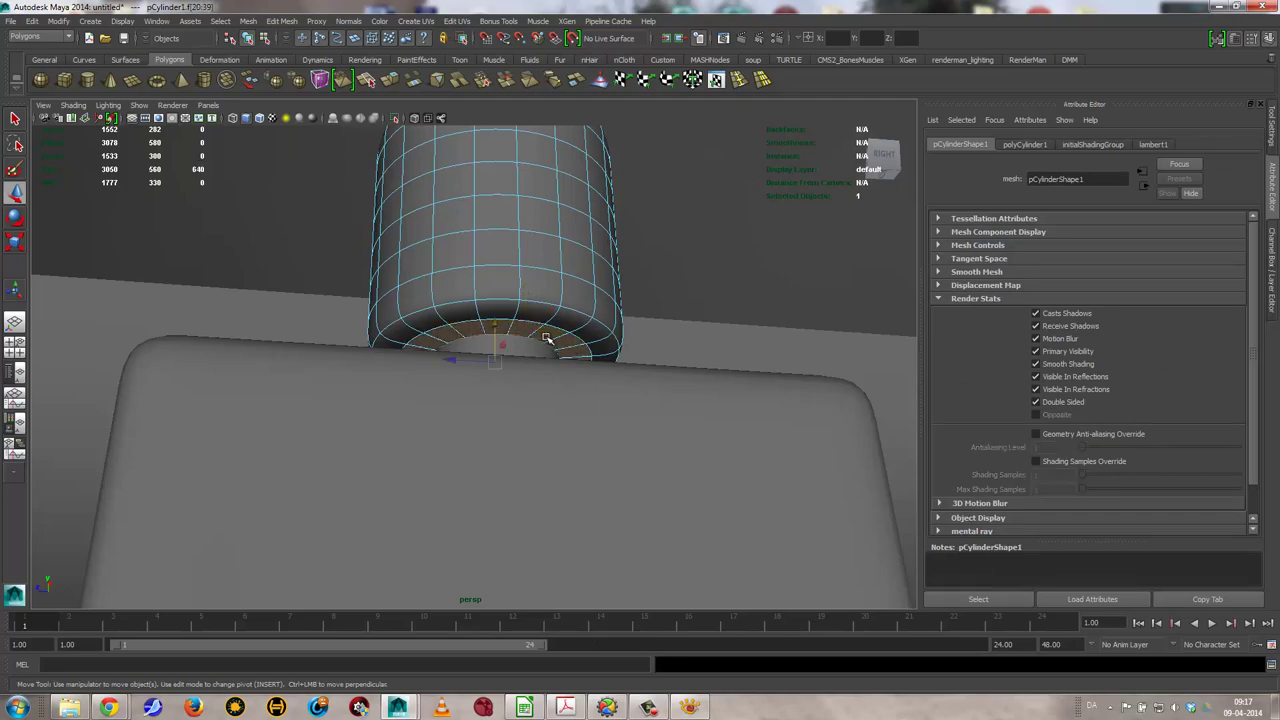
{"action": "key", "text": "4"}
{"action": "mouse_move", "coordinate": [520, 400]}
{"action": "left_mouse_down", "text": "alt"}
{"action": "mouse_move", "coordinate": [484, 302]}
{"action": "mouse_move", "coordinate": [505, 268]}
{"action": "left_mouse_up", "text": "alt"}
{"action": "left_click", "coordinate": [500, 272]}
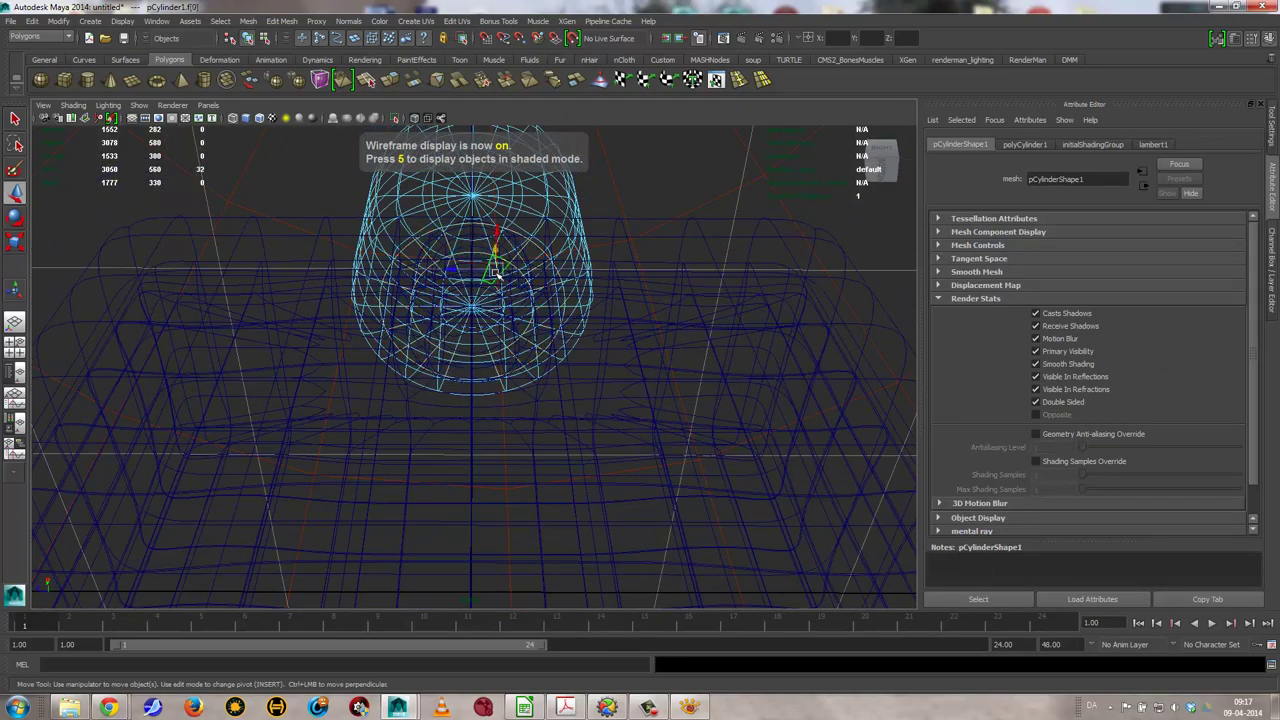
{"action": "double_click", "coordinate": [508, 283]}
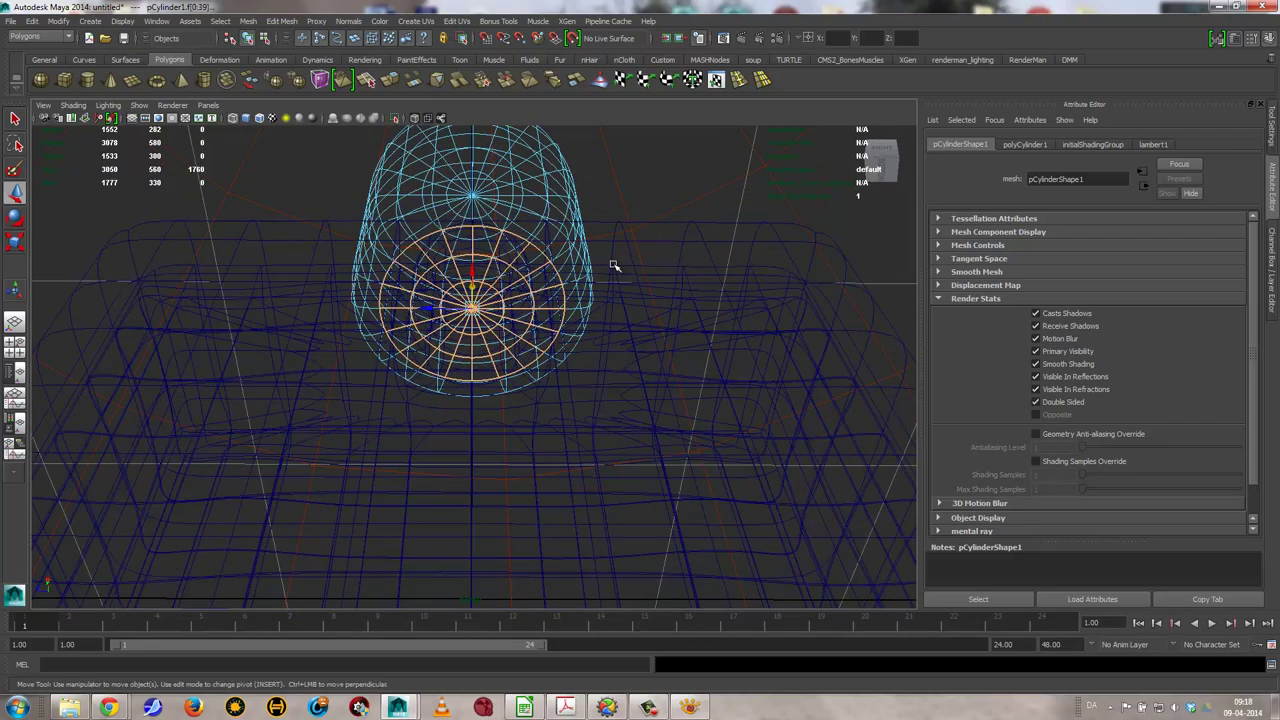
{"action": "key", "text": "1"}
{"action": "mouse_move", "coordinate": [613, 265]}
{"action": "left_mouse_down", "text": "alt"}
{"action": "mouse_move", "coordinate": [623, 249]}
{"action": "mouse_move", "coordinate": [623, 274]}
{"action": "left_mouse_up", "text": "alt"}
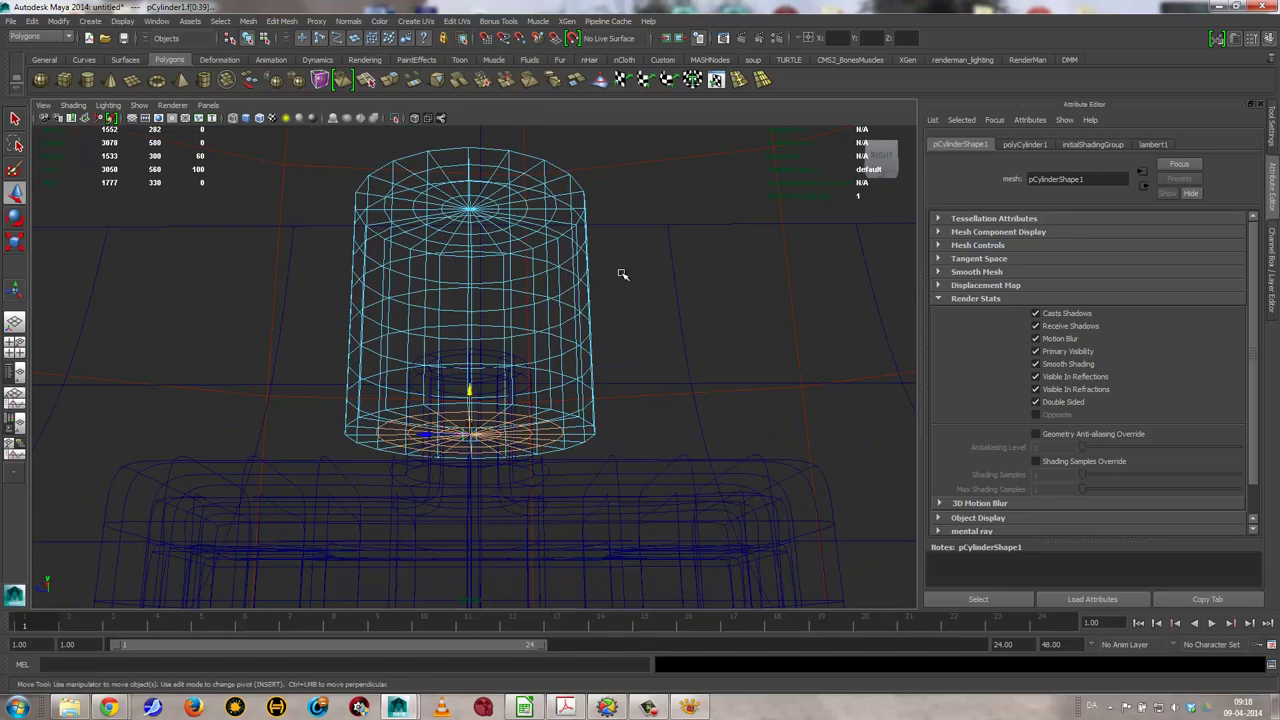
Extrude the bottom faces up inside the cylinder with 7 divisions
{"action": "left_click", "coordinate": [412, 80]}
{"action": "left_click_drag", "start_coordinate": [497, 470], "coordinate": [507, 275]}
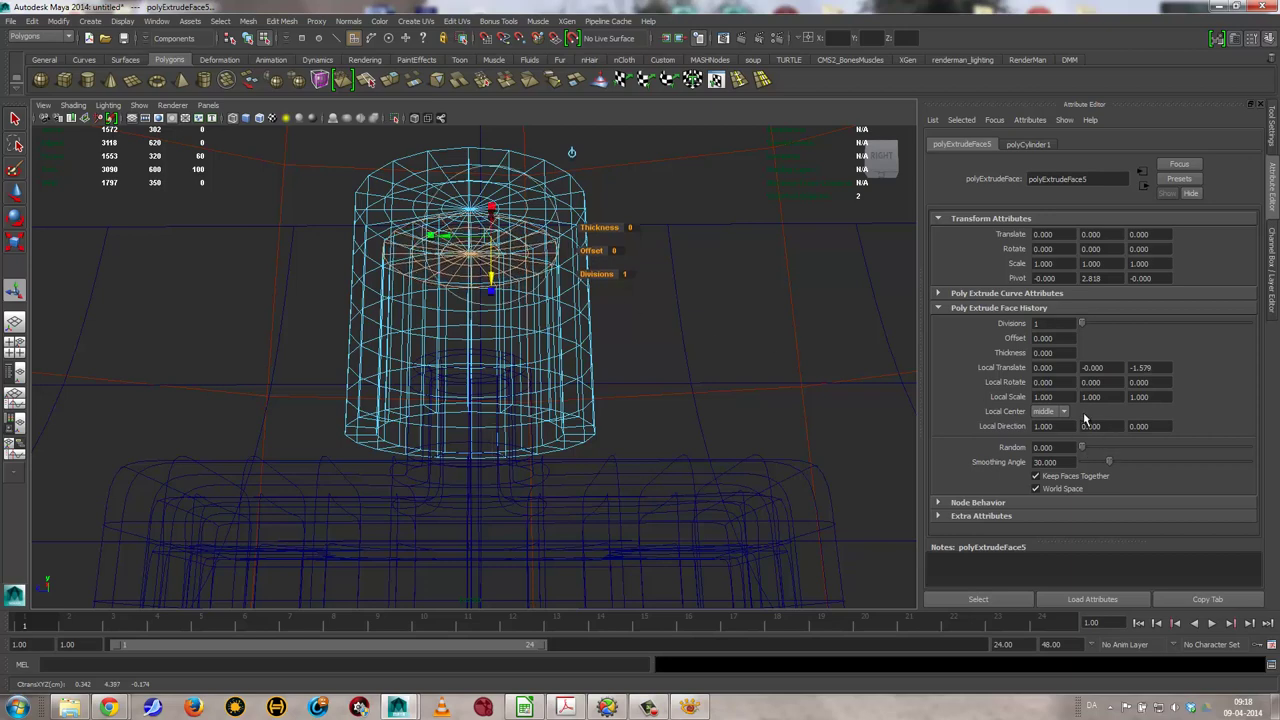
{"action": "left_click_drag", "start_coordinate": [1088, 329], "coordinate": [1124, 329]}
{"action": "left_click_drag", "start_coordinate": [724, 354], "coordinate": [651, 371], "text": "alt"}
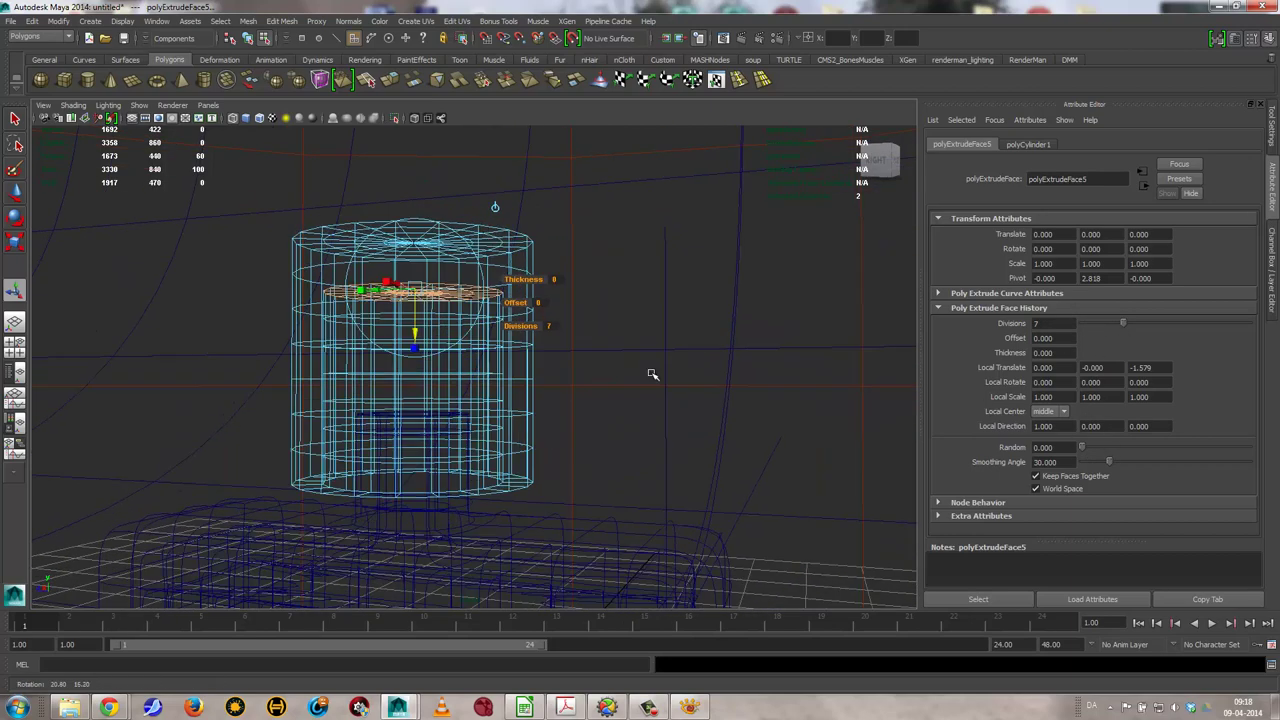
{"action": "key", "text": "3"}
{"action": "left_click_drag", "start_coordinate": [507, 418], "coordinate": [500, 342], "text": "alt"}
{"action": "right_click_drag", "start_coordinate": [500, 342], "coordinate": [587, 332]}
{"action": "left_click", "coordinate": [494, 391]}
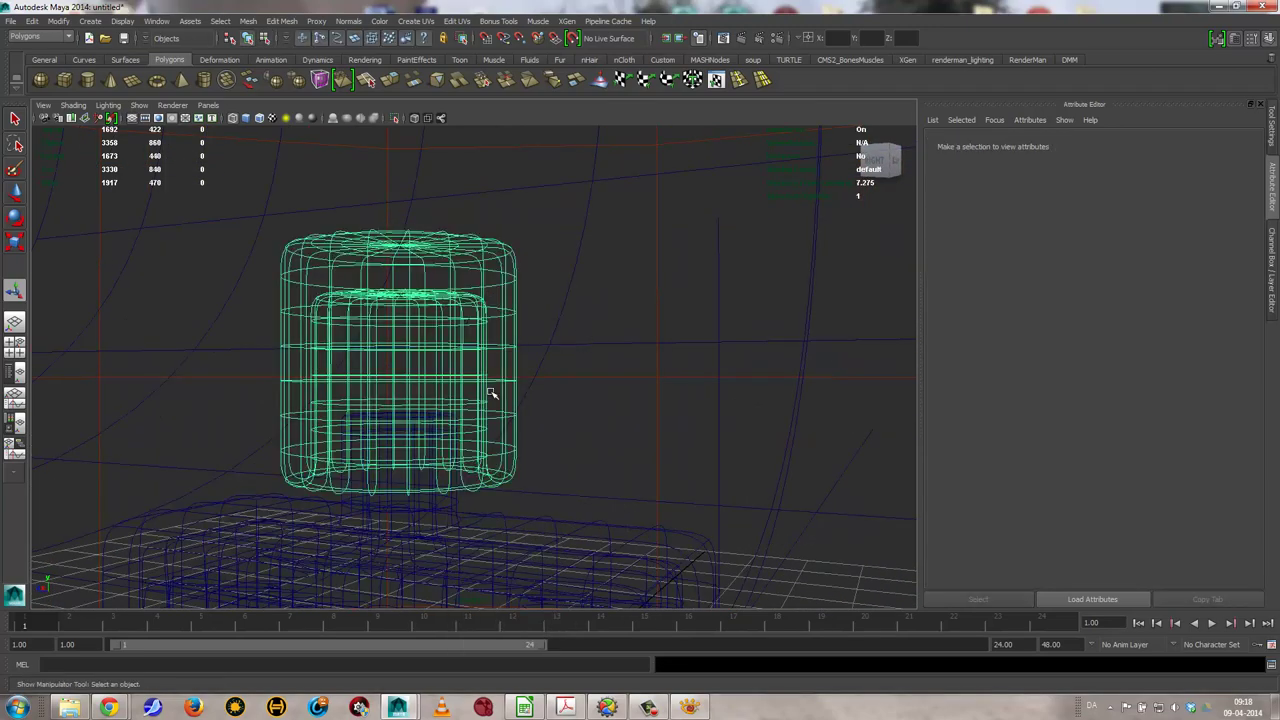
{"action": "mouse_move", "coordinate": [494, 391]}
{"action": "right_mouse_down", "text": "alt"}
{"action": "mouse_move", "coordinate": [543, 443]}
{"action": "mouse_move", "coordinate": [709, 283]}
{"action": "right_mouse_up", "text": "alt"}
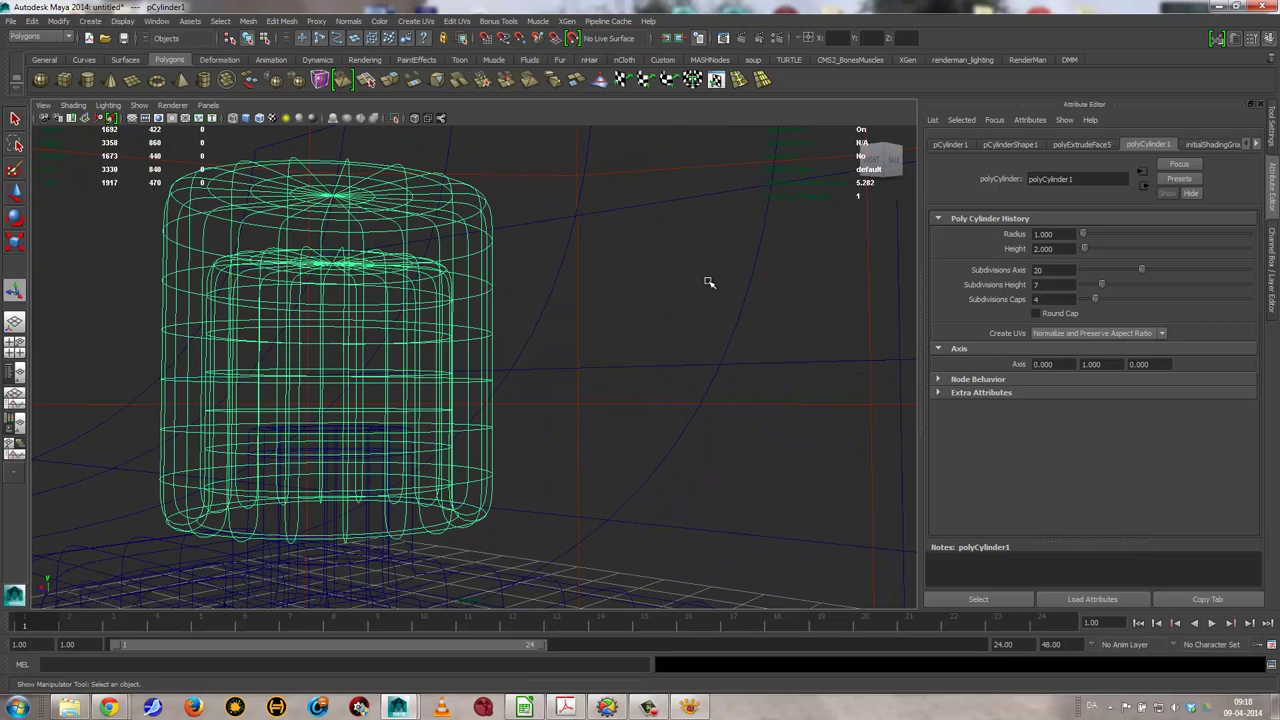
Insert several edge loops near the cylinder's bottom rim
{"action": "left_click", "coordinate": [740, 80]}
{"action": "mouse_move", "coordinate": [456, 528]}
{"action": "left_mouse_down"}
{"action": "mouse_move", "coordinate": [443, 494]}
{"action": "mouse_move", "coordinate": [457, 460]}
{"action": "mouse_move", "coordinate": [533, 432]}
{"action": "left_mouse_up"}
{"action": "left_click", "coordinate": [480, 462]}
{"action": "left_click", "coordinate": [522, 381]}
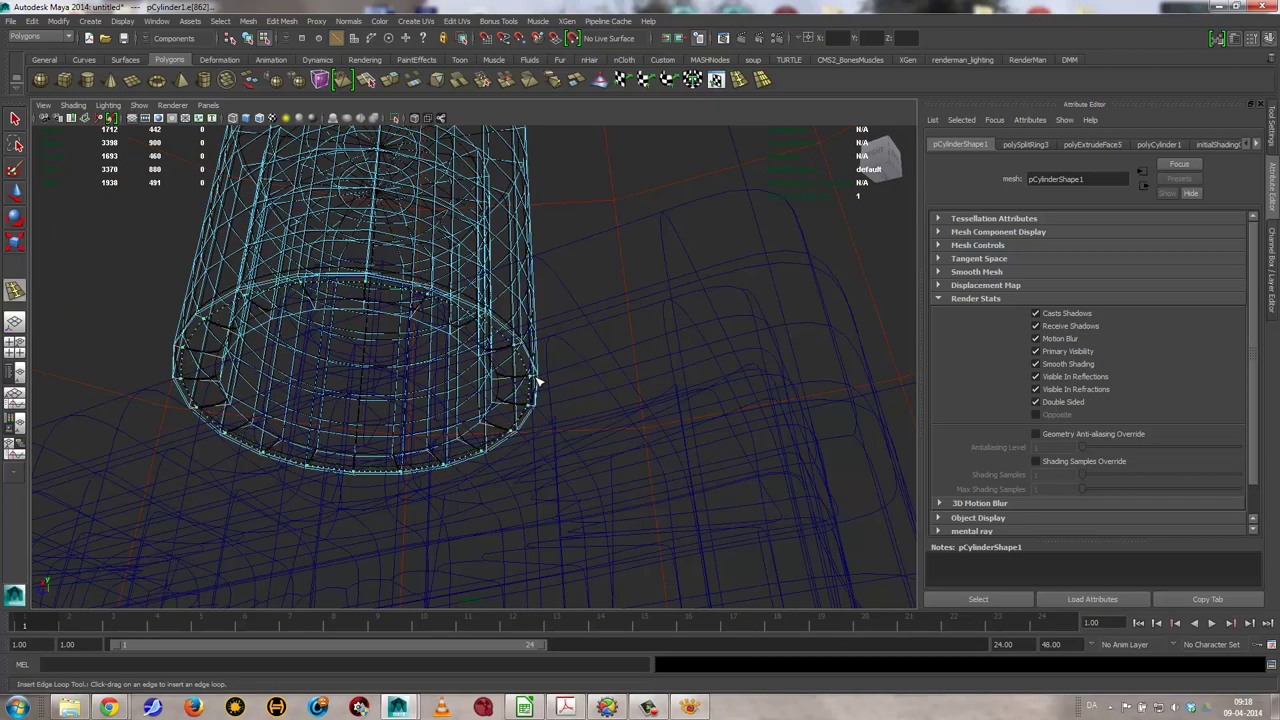
{"action": "left_click", "coordinate": [537, 381]}
{"action": "key", "text": "3"}
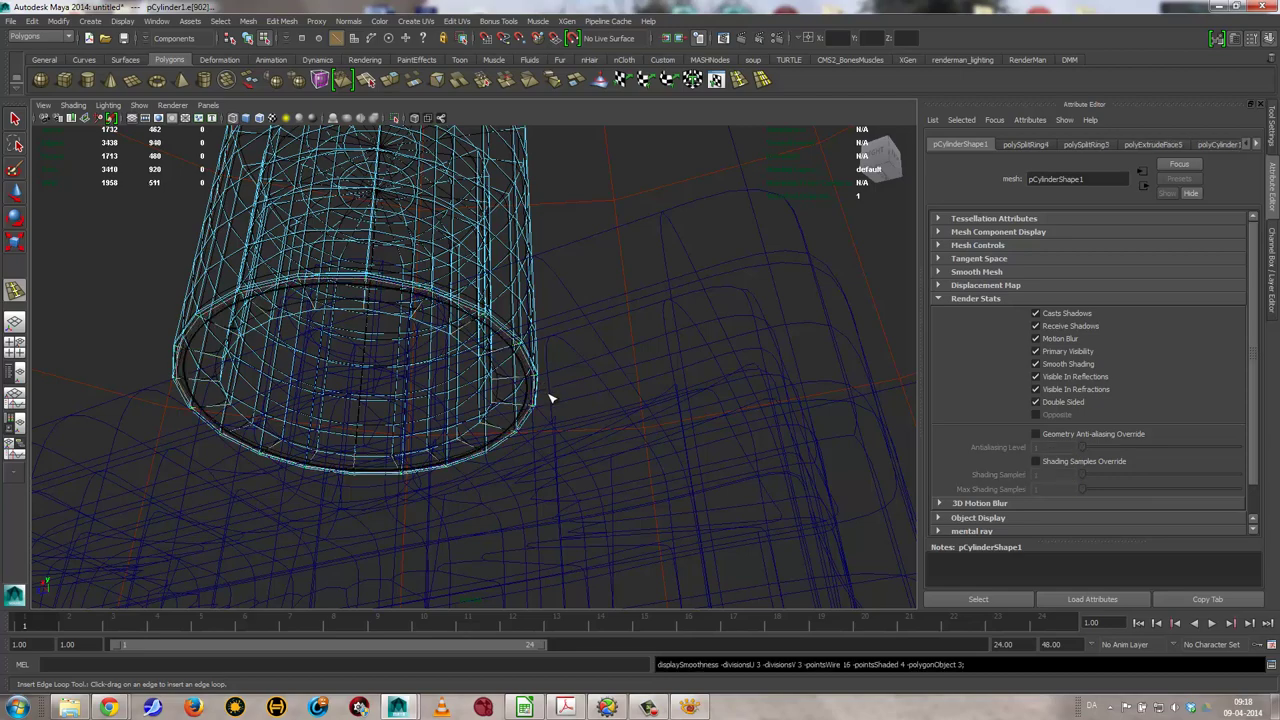
{"action": "left_click_drag", "start_coordinate": [562, 279], "coordinate": [432, 350], "text": "alt"}
{"action": "key", "text": "q"}
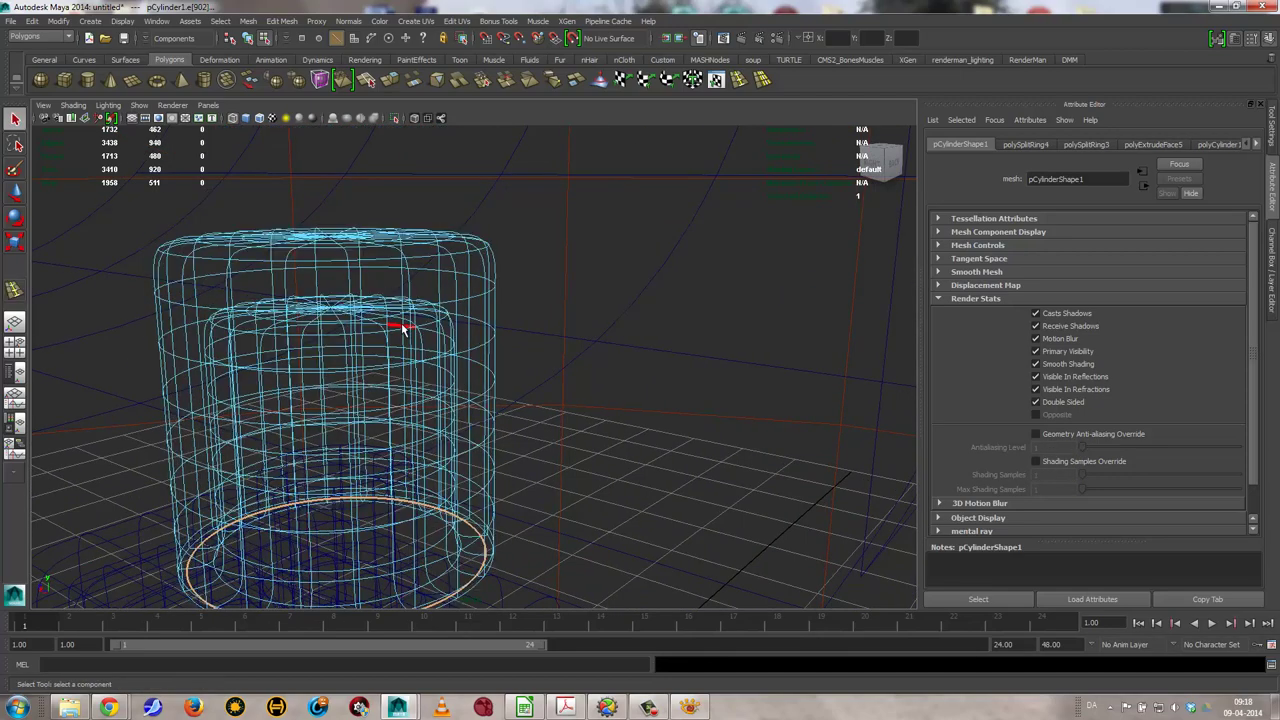
{"action": "right_click_drag", "start_coordinate": [410, 349], "coordinate": [437, 316]}
{"action": "key", "text": "5"}
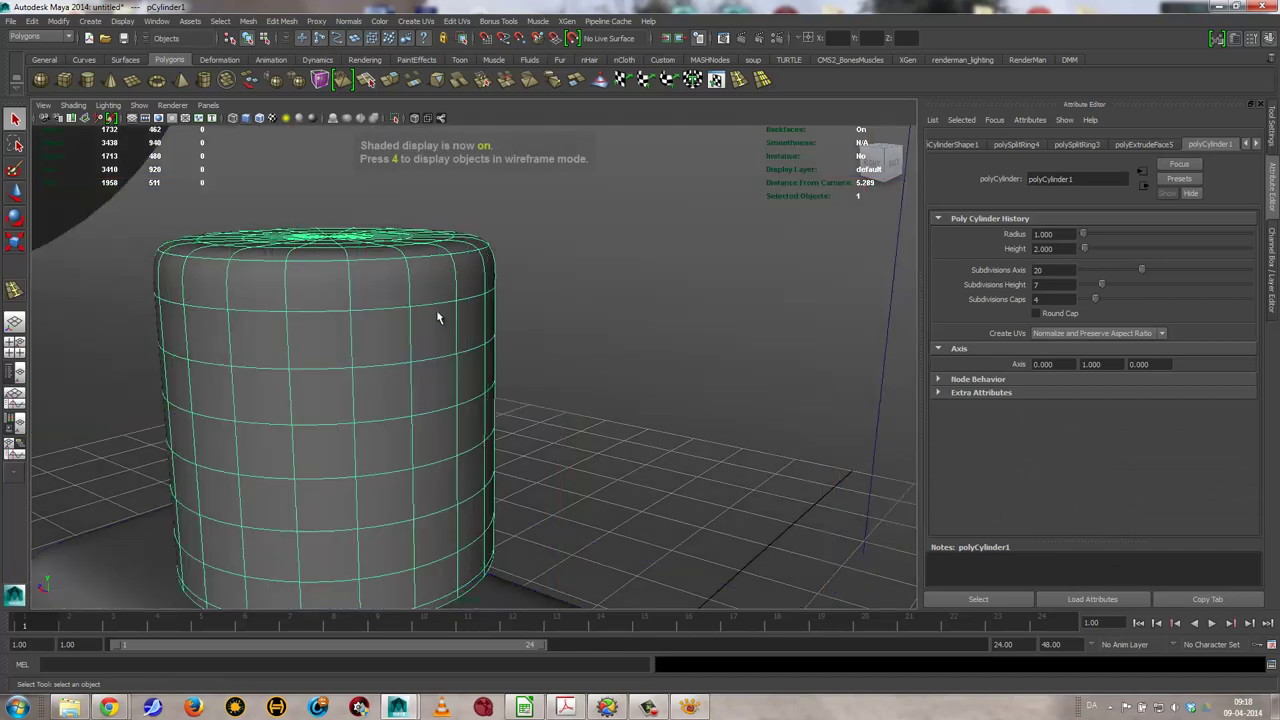
{"action": "mouse_move", "coordinate": [437, 314]}
{"action": "left_mouse_down", "text": "alt"}
{"action": "mouse_move", "coordinate": [335, 323]}
{"action": "mouse_move", "coordinate": [406, 388]}
{"action": "left_mouse_up", "text": "alt"}
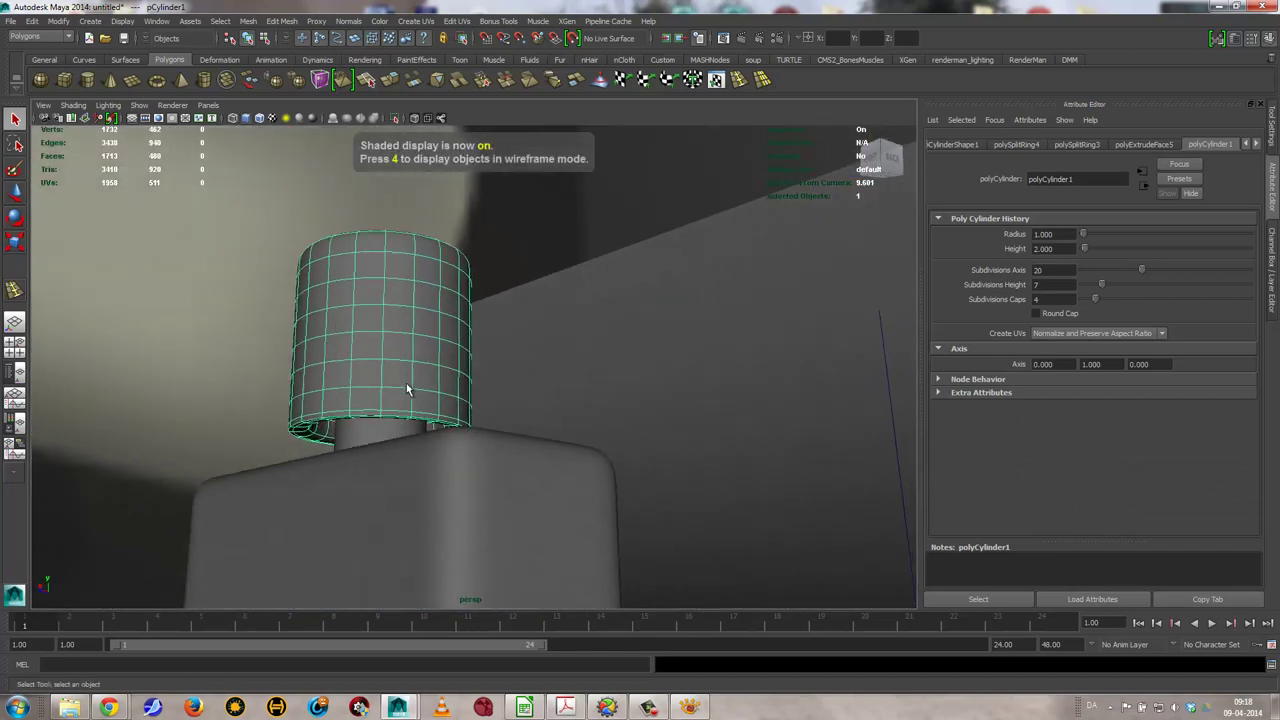
Add one more edge loop close to the cap's bottom edge
{"action": "left_click", "coordinate": [739, 80]}
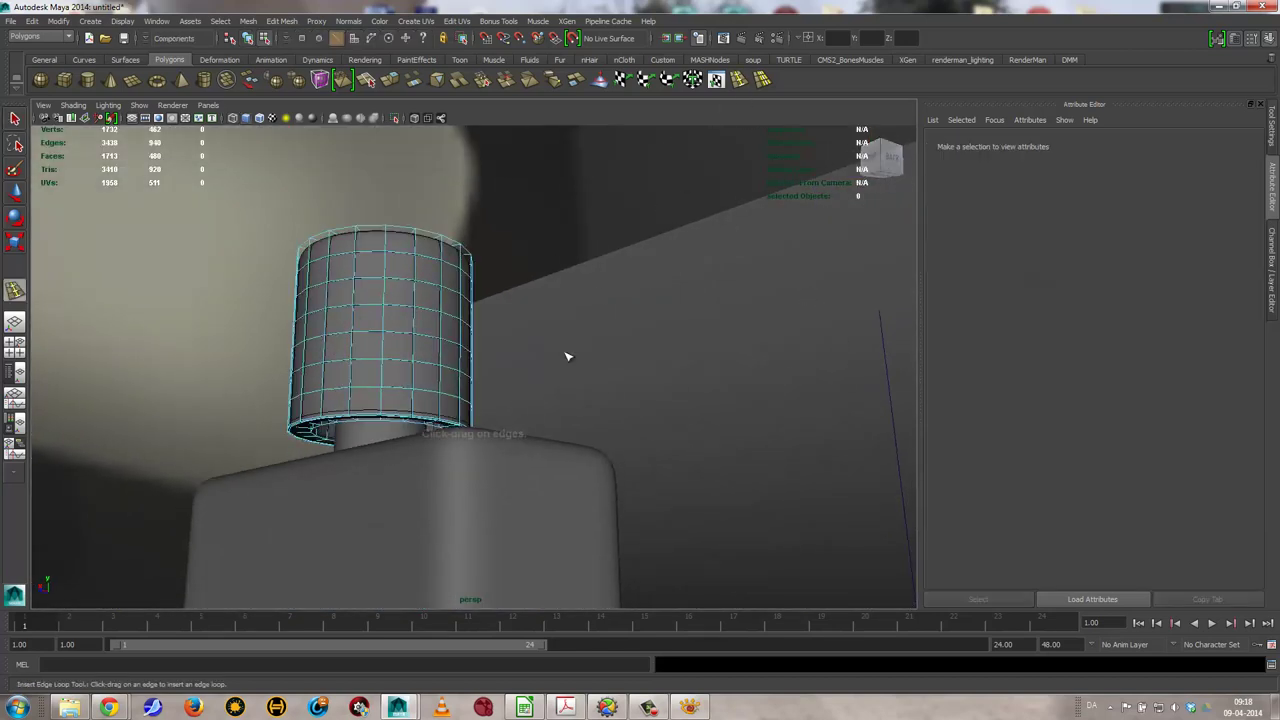
{"action": "left_click", "coordinate": [310, 432]}
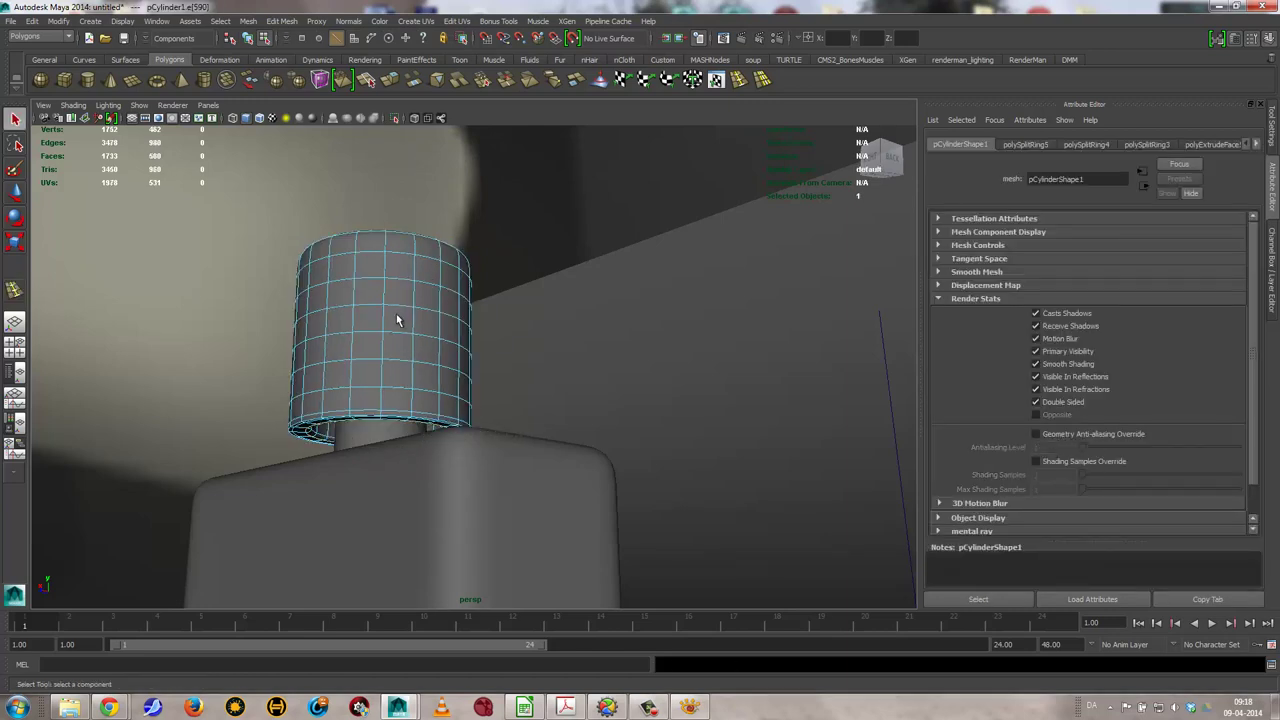
{"action": "key", "text": "q"}
{"action": "key", "text": "F8"}
Scale the cap down to about 0.73 and lower it onto the bottle's neck
{"action": "left_click", "coordinate": [447, 374]}
{"action": "key", "text": "r"}
{"action": "middle_click_drag", "start_coordinate": [623, 437], "coordinate": [597, 427]}
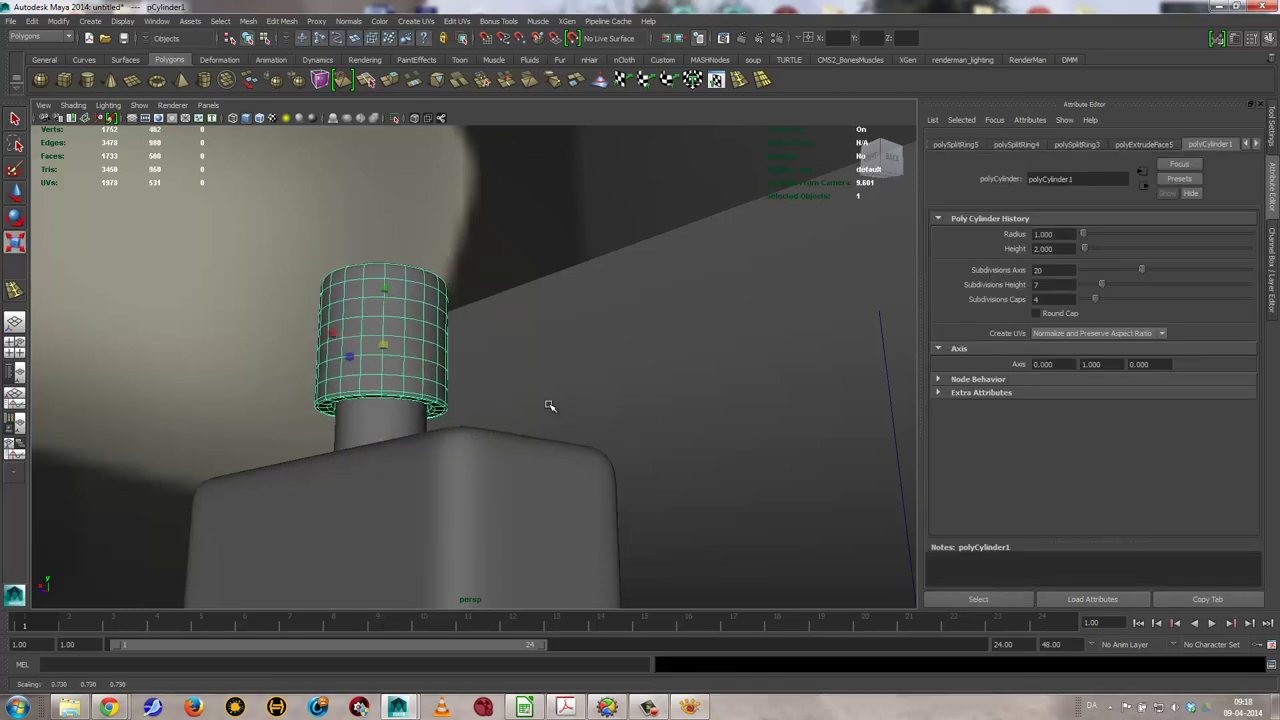
{"action": "key", "text": "w"}
{"action": "mouse_move", "coordinate": [384, 304]}
{"action": "left_mouse_down"}
{"action": "mouse_move", "coordinate": [386, 352]}
{"action": "mouse_move", "coordinate": [511, 417]}
{"action": "mouse_move", "coordinate": [450, 376]}
{"action": "mouse_move", "coordinate": [457, 362]}
{"action": "mouse_move", "coordinate": [600, 480]}
{"action": "left_mouse_up"}
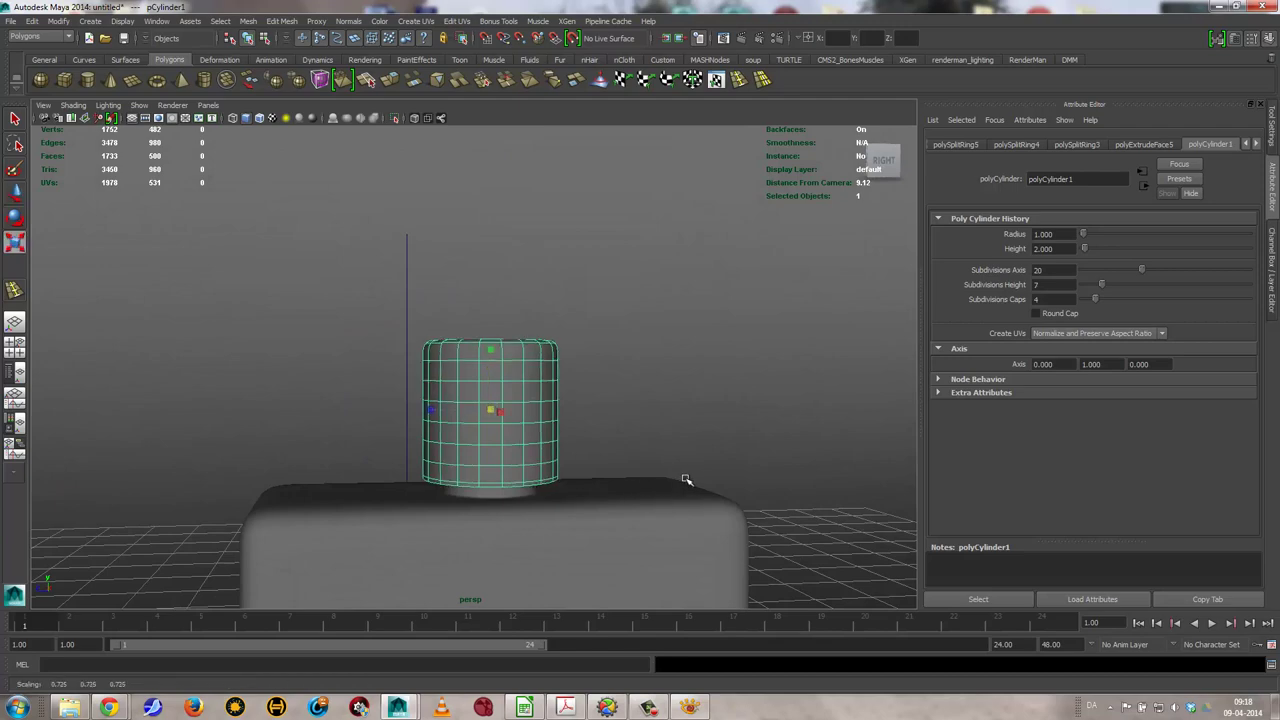
{"action": "mouse_move", "coordinate": [686, 480]}
{"action": "left_mouse_down", "text": "alt"}
{"action": "mouse_move", "coordinate": [594, 429]}
{"action": "mouse_move", "coordinate": [574, 463]}
{"action": "left_mouse_up", "text": "alt"}
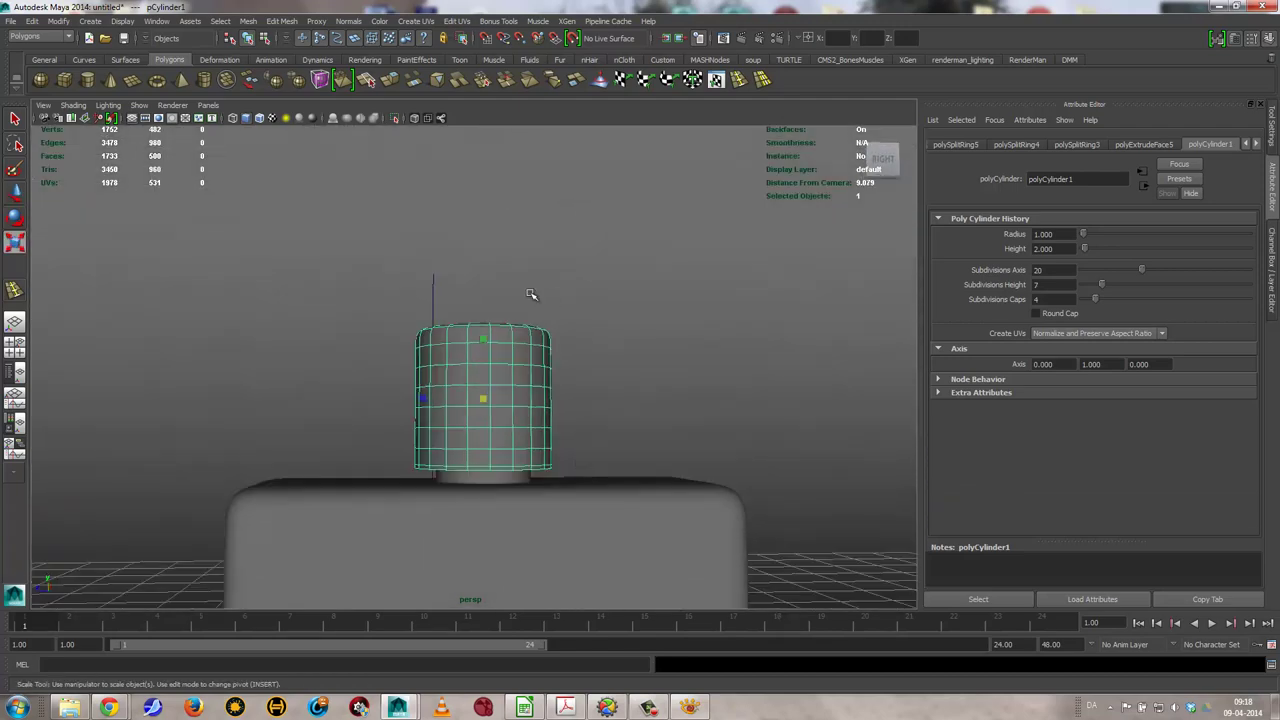
Assign a new mental ray mia_material_x_passes to the cap and apply a metal preset
{"action": "right_click", "coordinate": [518, 358]}
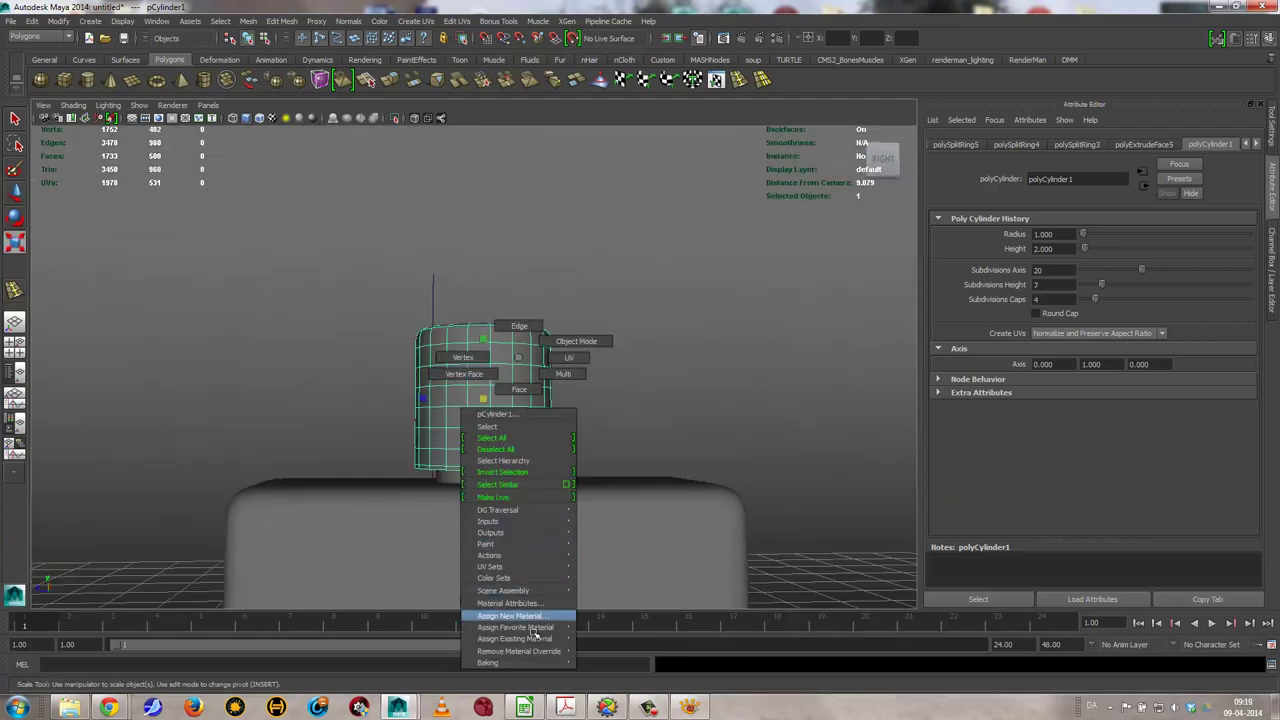
{"action": "left_click", "coordinate": [537, 617]}
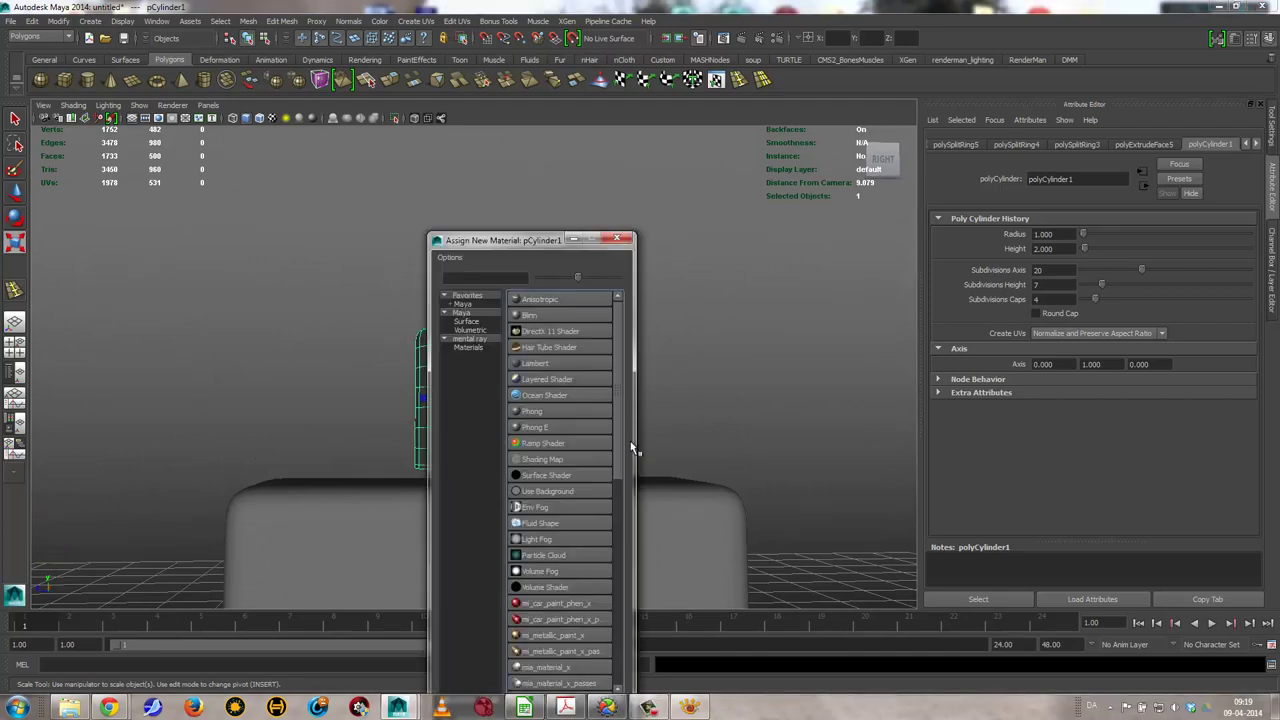
{"action": "left_click", "coordinate": [468, 346]}
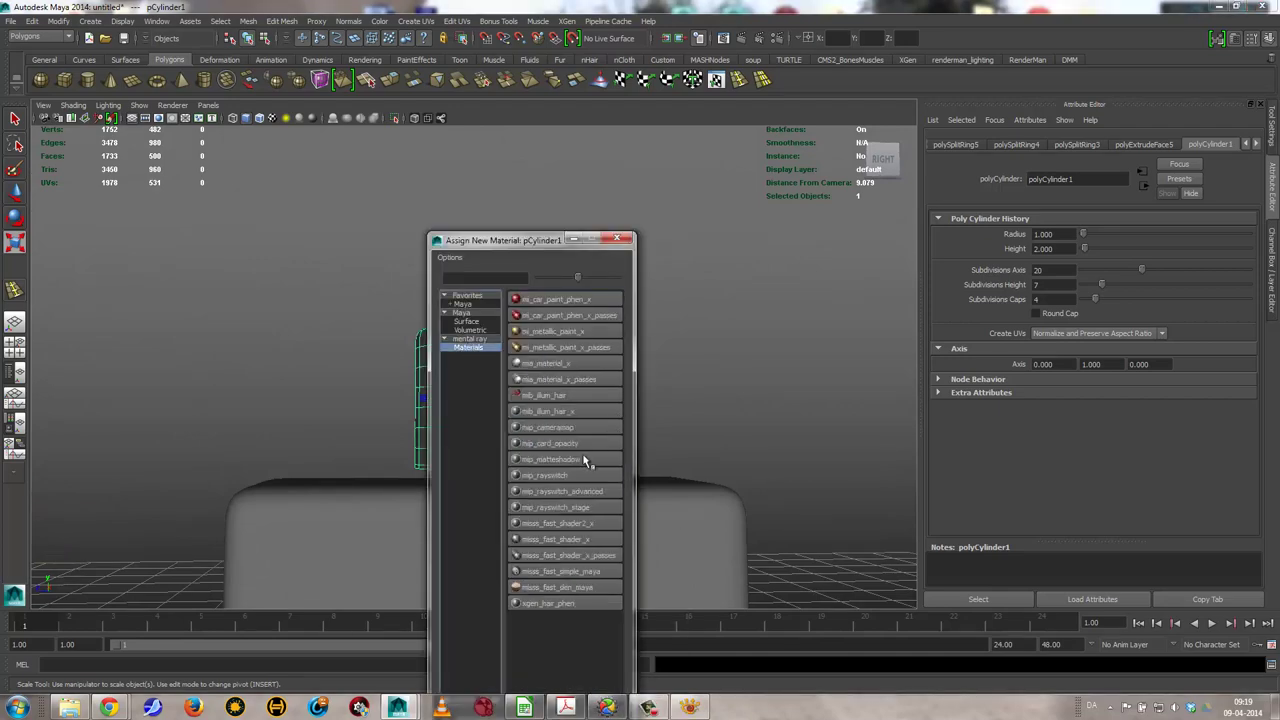
{"action": "left_click", "coordinate": [556, 380]}
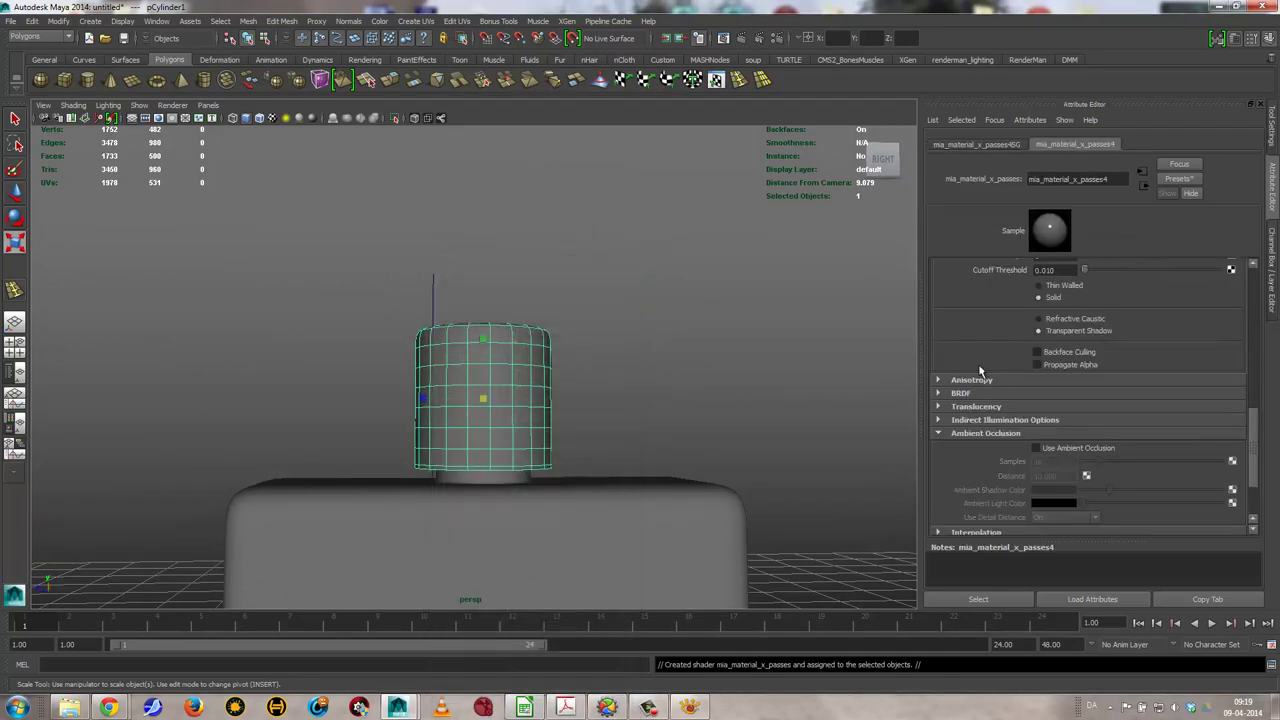
{"action": "left_click", "coordinate": [1196, 181]}
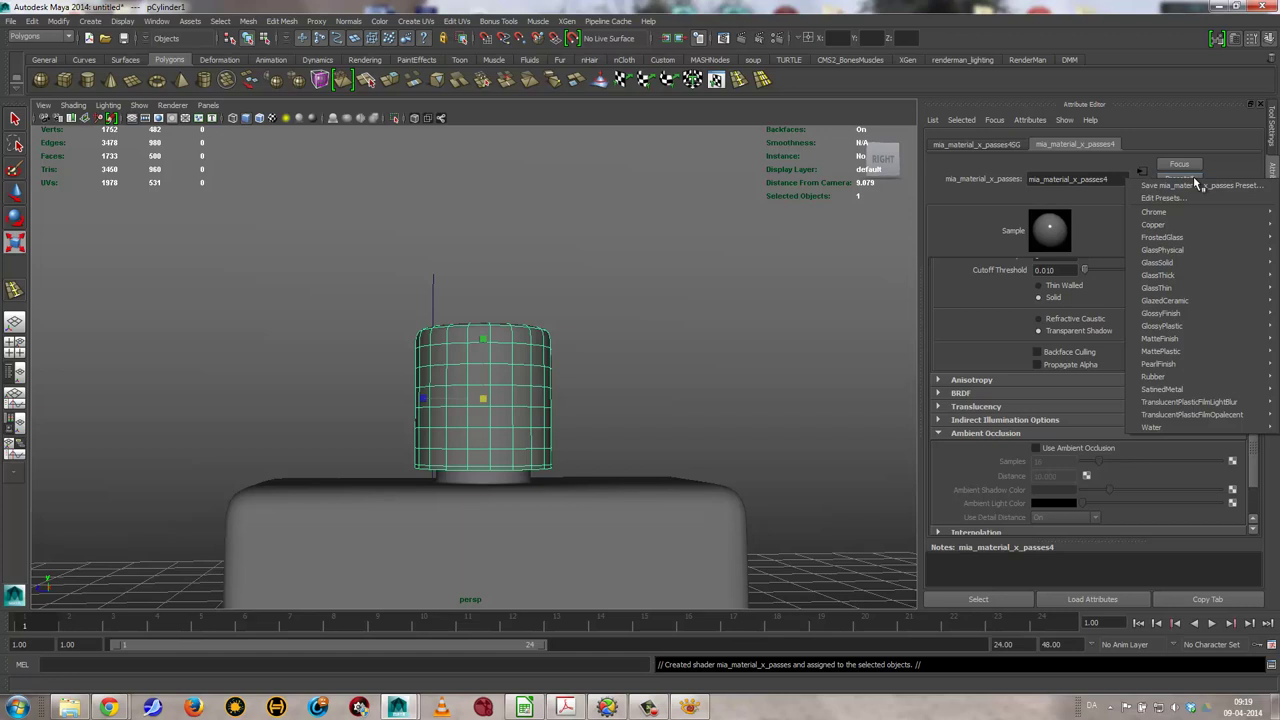
{"action": "left_click", "coordinate": [1097, 390]}
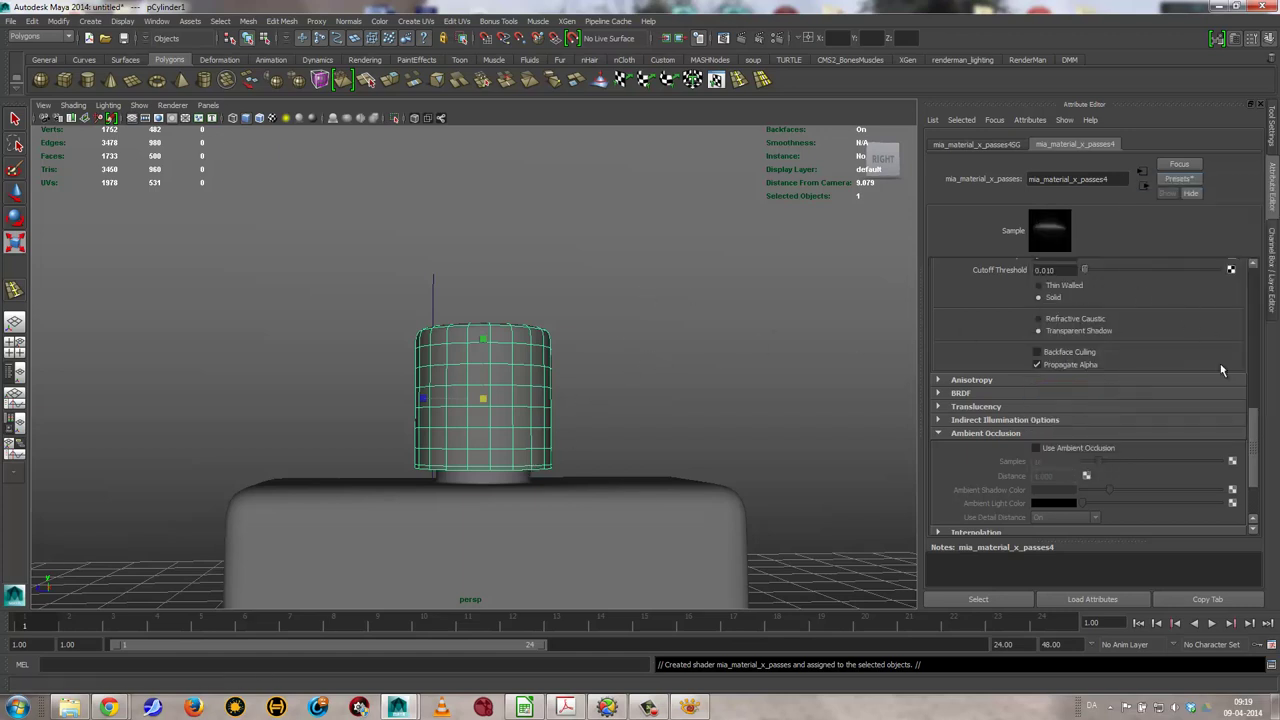
{"action": "mouse_move", "coordinate": [1252, 434]}
{"action": "left_mouse_down"}
{"action": "mouse_move", "coordinate": [1265, 355]}
{"action": "mouse_move", "coordinate": [1101, 266]}
{"action": "left_mouse_up"}
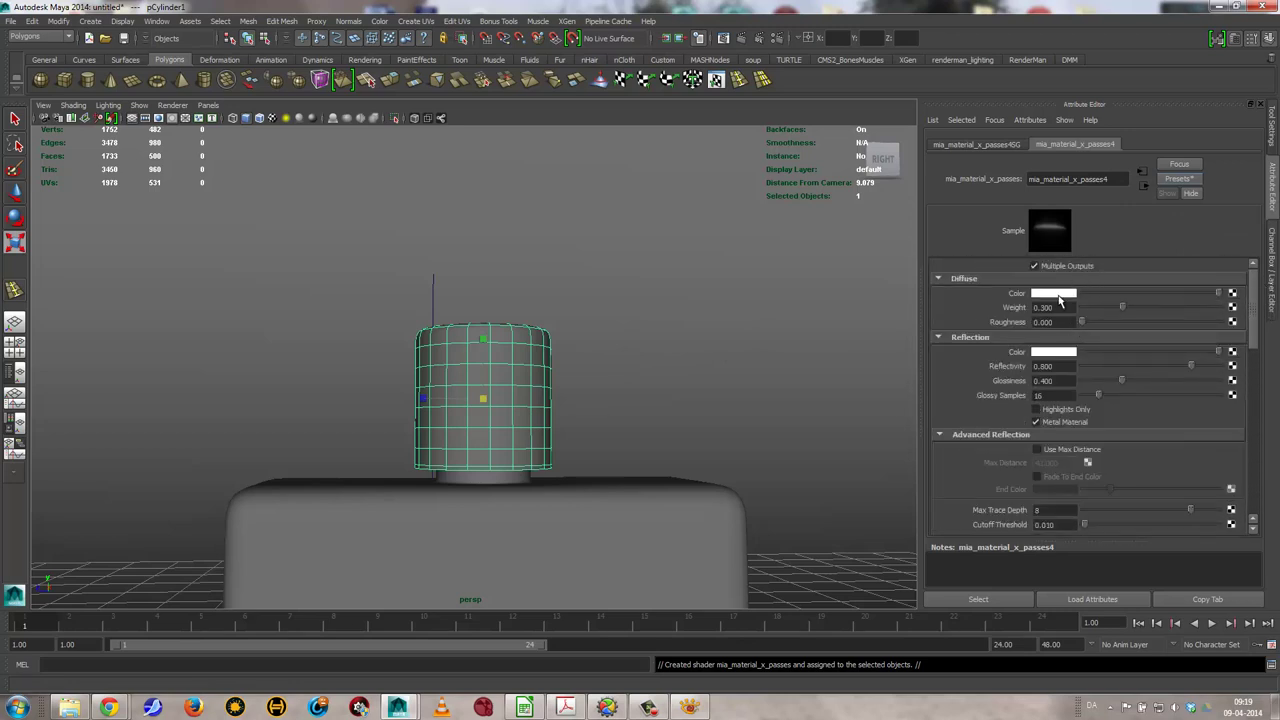
Set the material's reflection colour to pale peach and lower glossiness to 0.336
{"action": "left_click", "coordinate": [1048, 358]}
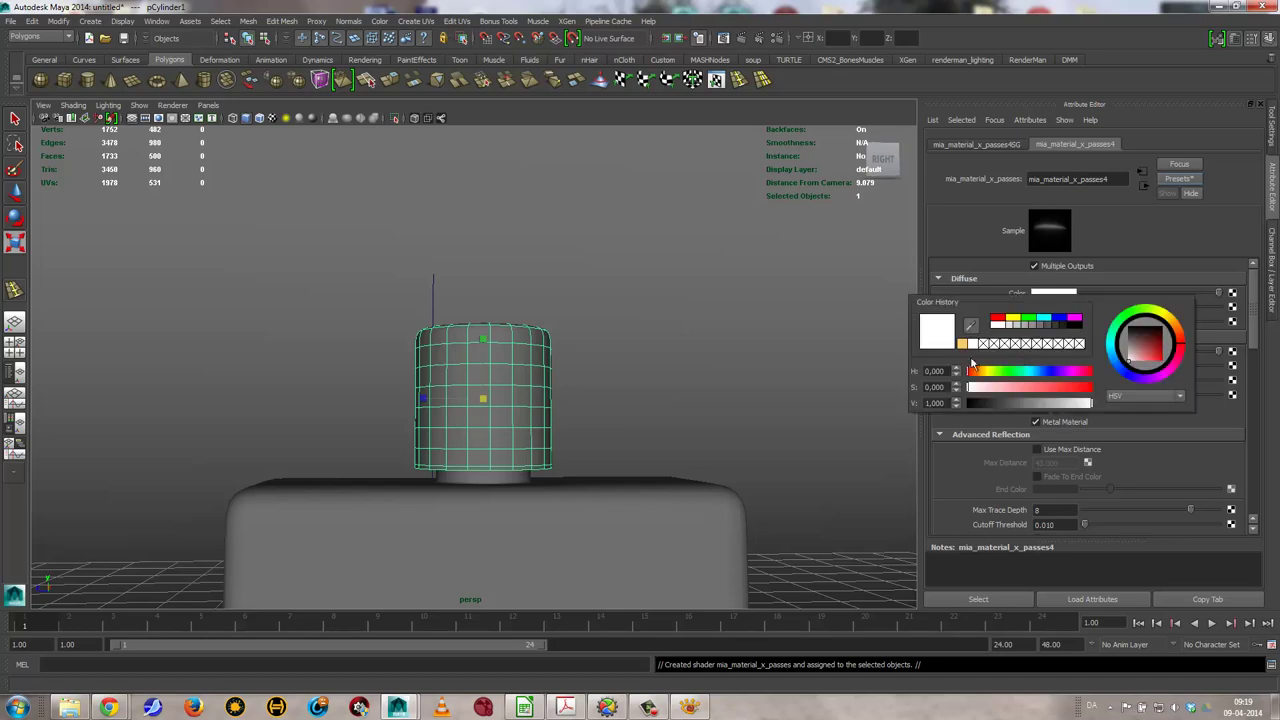
{"action": "left_click", "coordinate": [962, 343]}
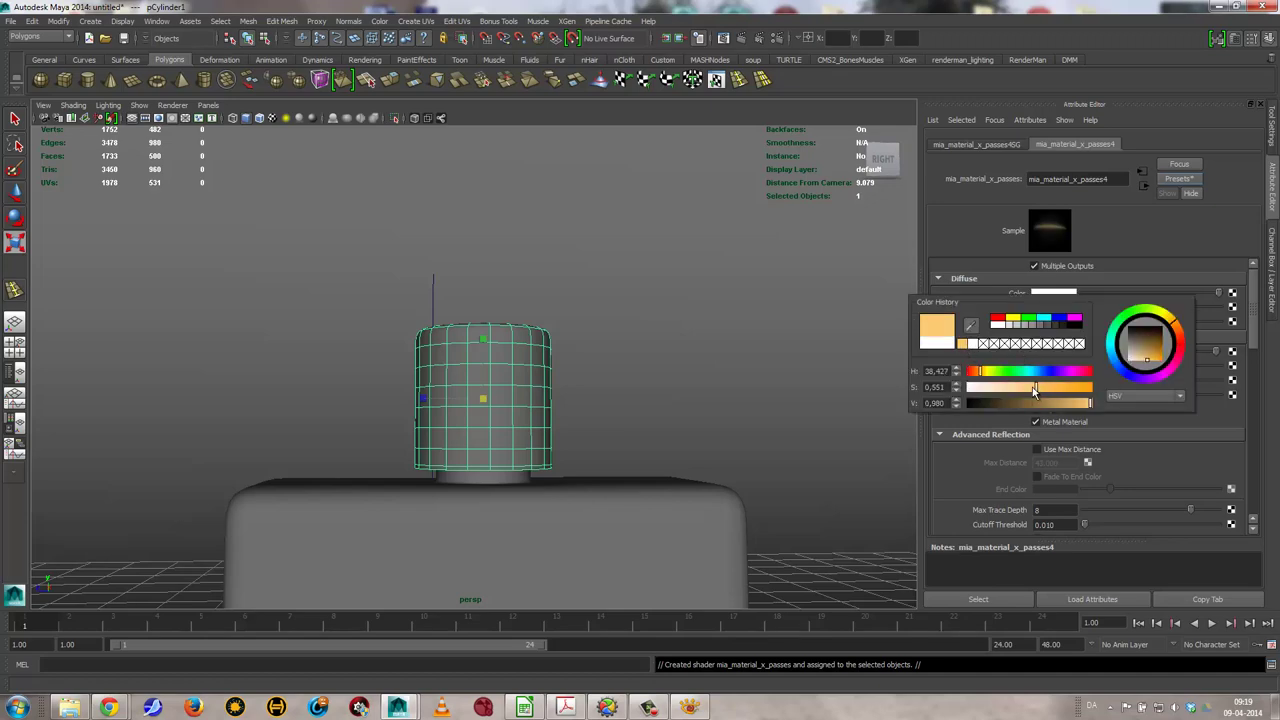
{"action": "left_click_drag", "start_coordinate": [1040, 388], "coordinate": [1008, 388]}
{"action": "scroll", "coordinate": [725, 390], "scroll_direction": "down", "scroll_amount": 5}
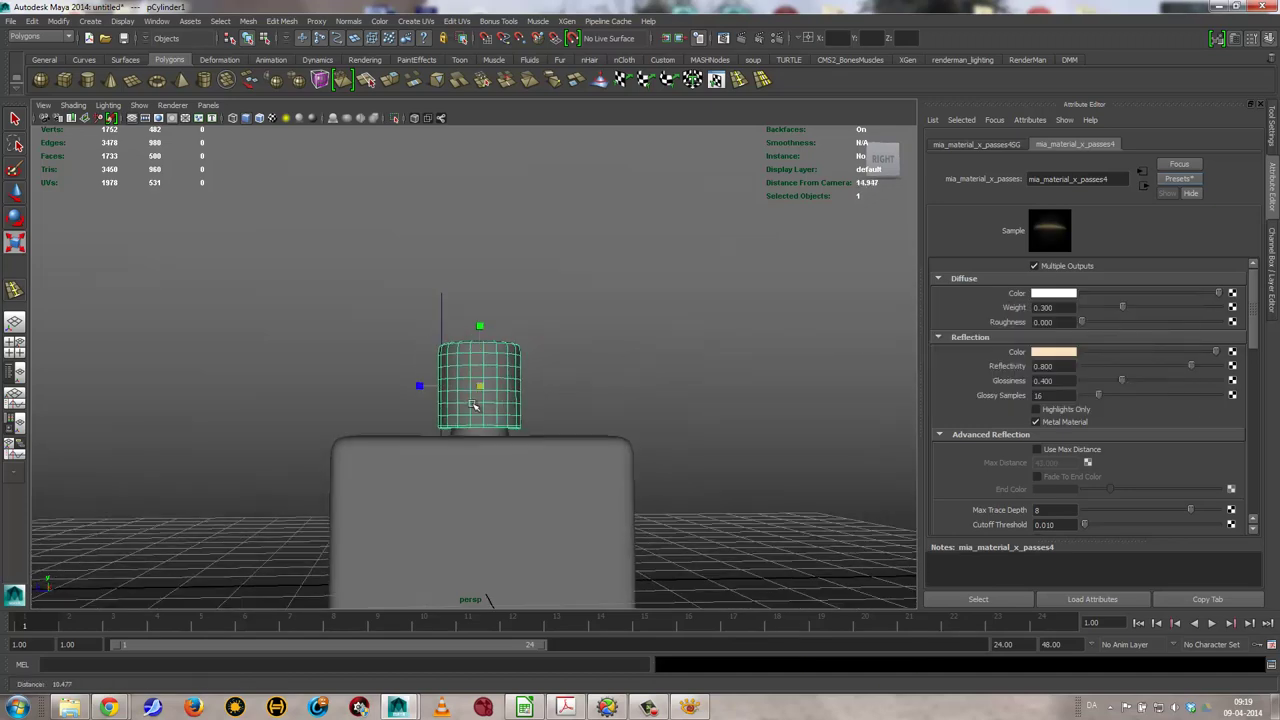
{"action": "left_click_drag", "start_coordinate": [577, 466], "coordinate": [536, 486], "text": "alt"}
{"action": "left_click_drag", "start_coordinate": [568, 532], "coordinate": [587, 562], "text": "alt"}
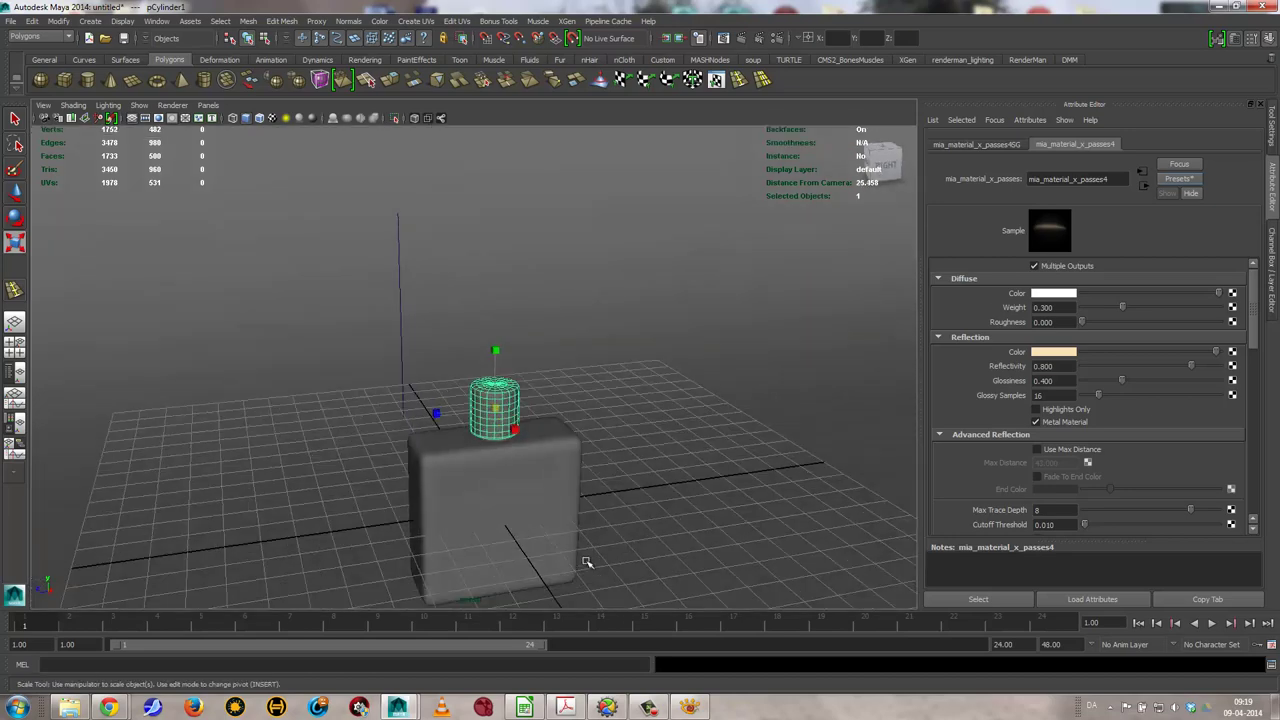
{"action": "scroll", "coordinate": [587, 520], "scroll_direction": "down", "scroll_amount": 2}
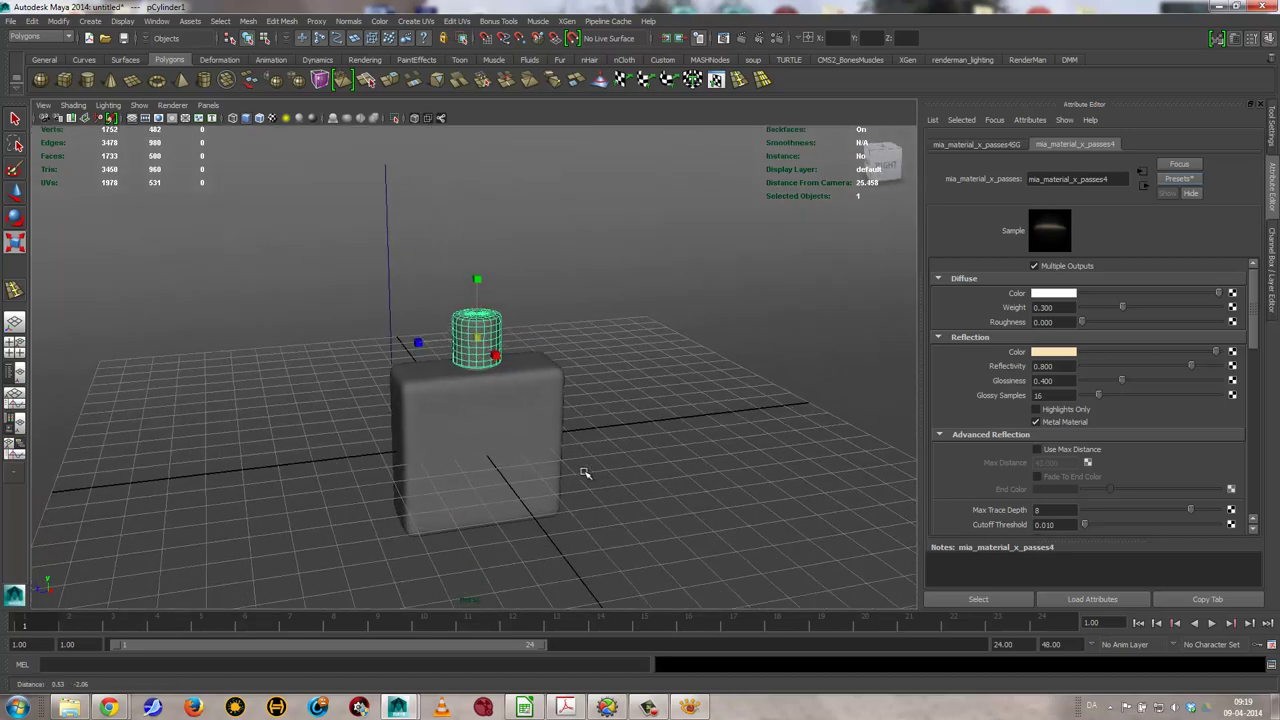
{"action": "mouse_move", "coordinate": [743, 277]}
{"action": "left_mouse_down", "text": "alt"}
{"action": "mouse_move", "coordinate": [632, 350]}
{"action": "mouse_move", "coordinate": [660, 300]}
{"action": "left_mouse_up", "text": "alt"}
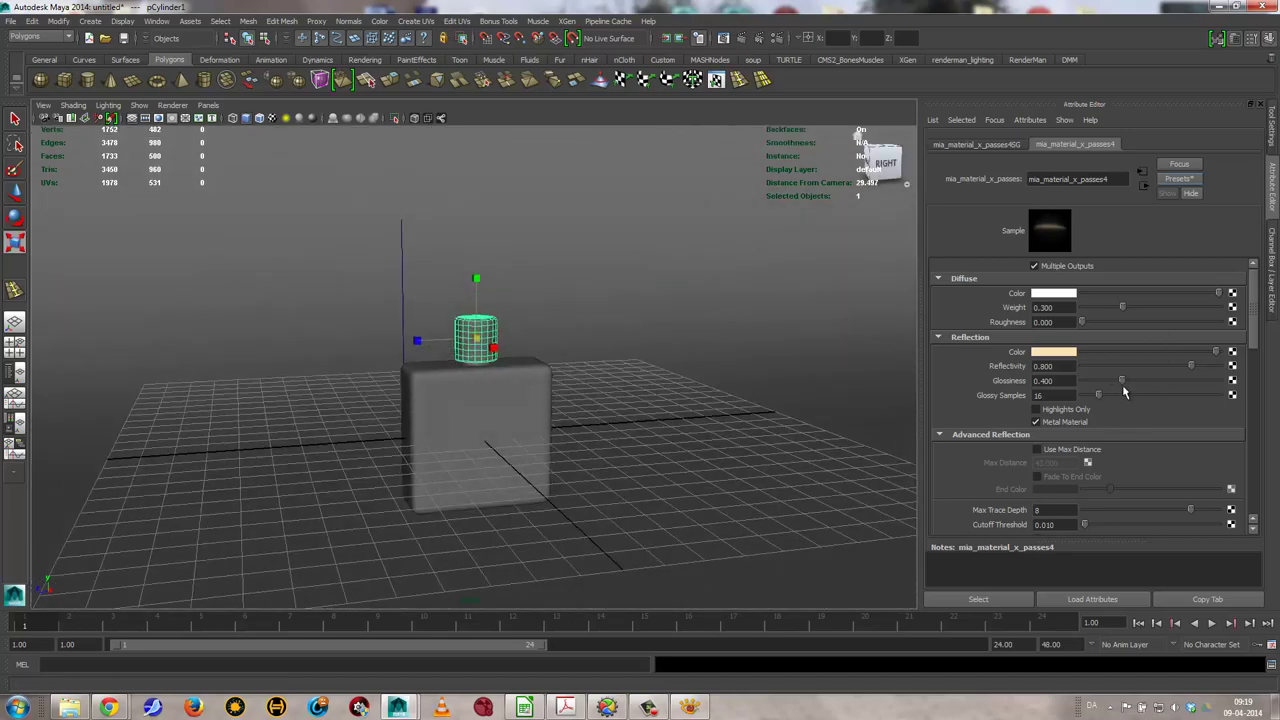
{"action": "left_click_drag", "start_coordinate": [1121, 383], "coordinate": [1117, 383]}
Render the frame with mental ray and compare it against the perfume3.jpg reference photo
{"action": "left_click", "coordinate": [740, 38]}
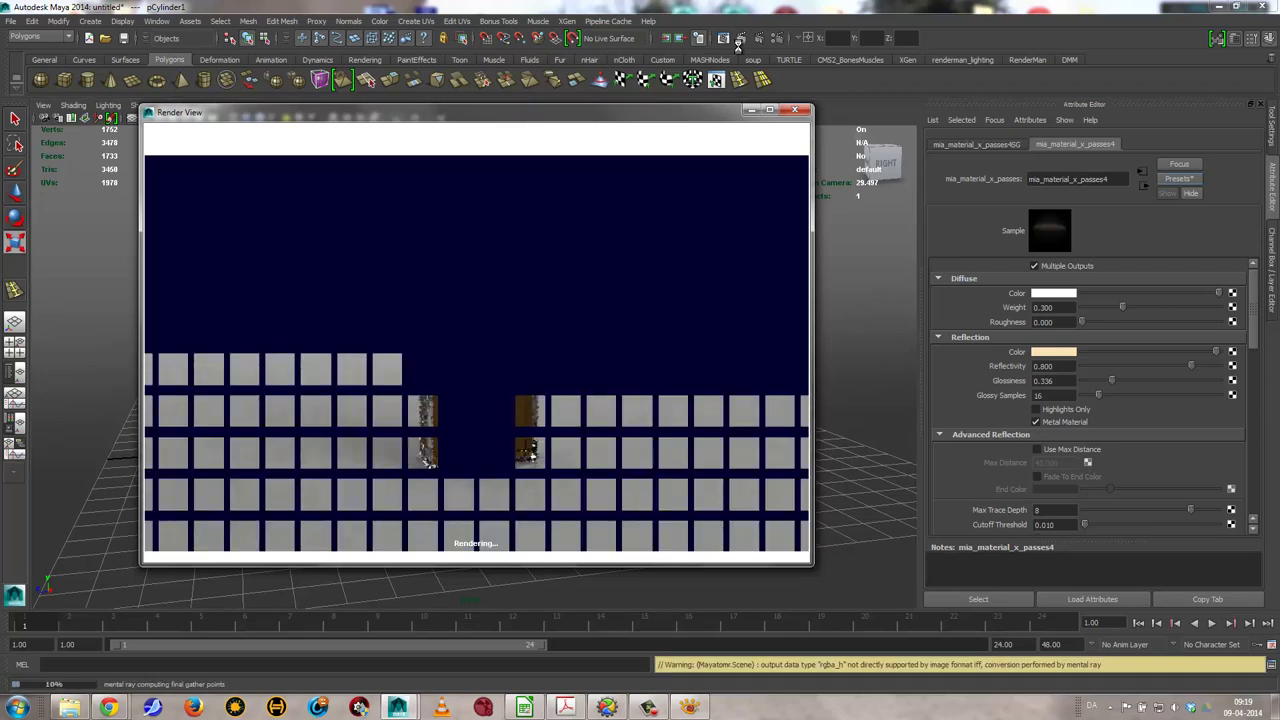
{"action": "left_click", "coordinate": [689, 707]}
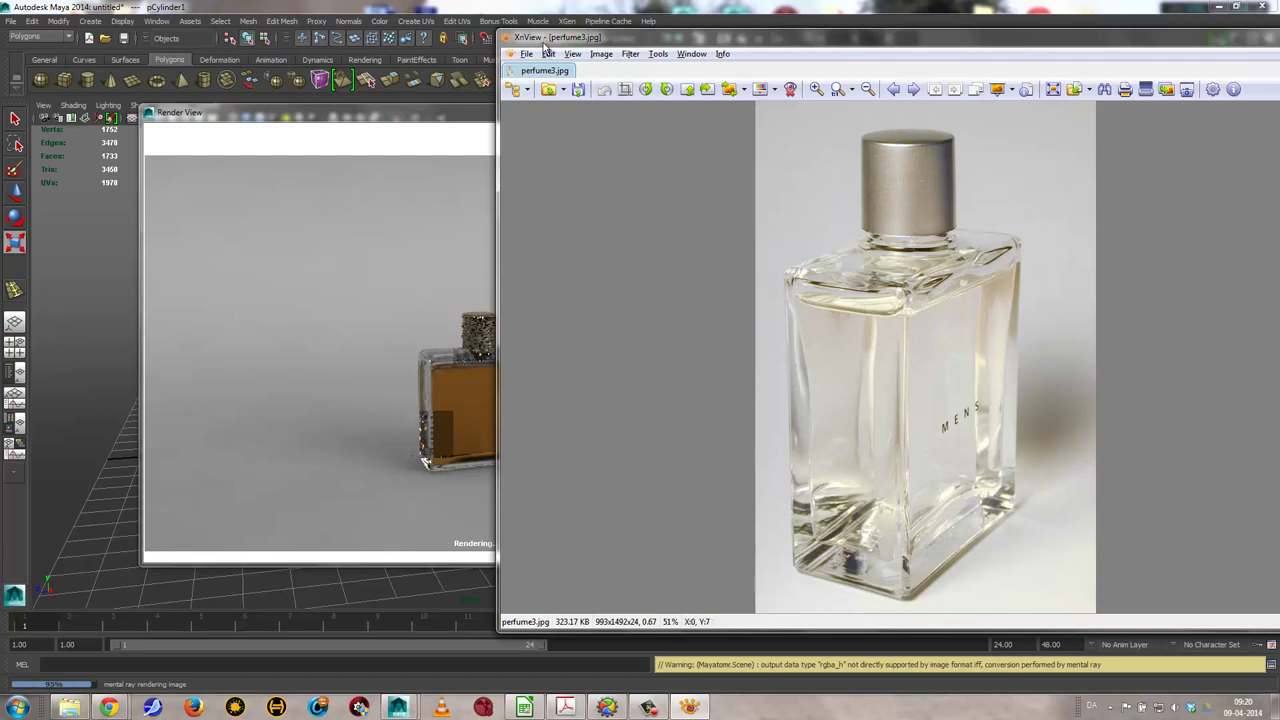
{"action": "left_click_drag", "start_coordinate": [548, 40], "coordinate": [856, 85]}
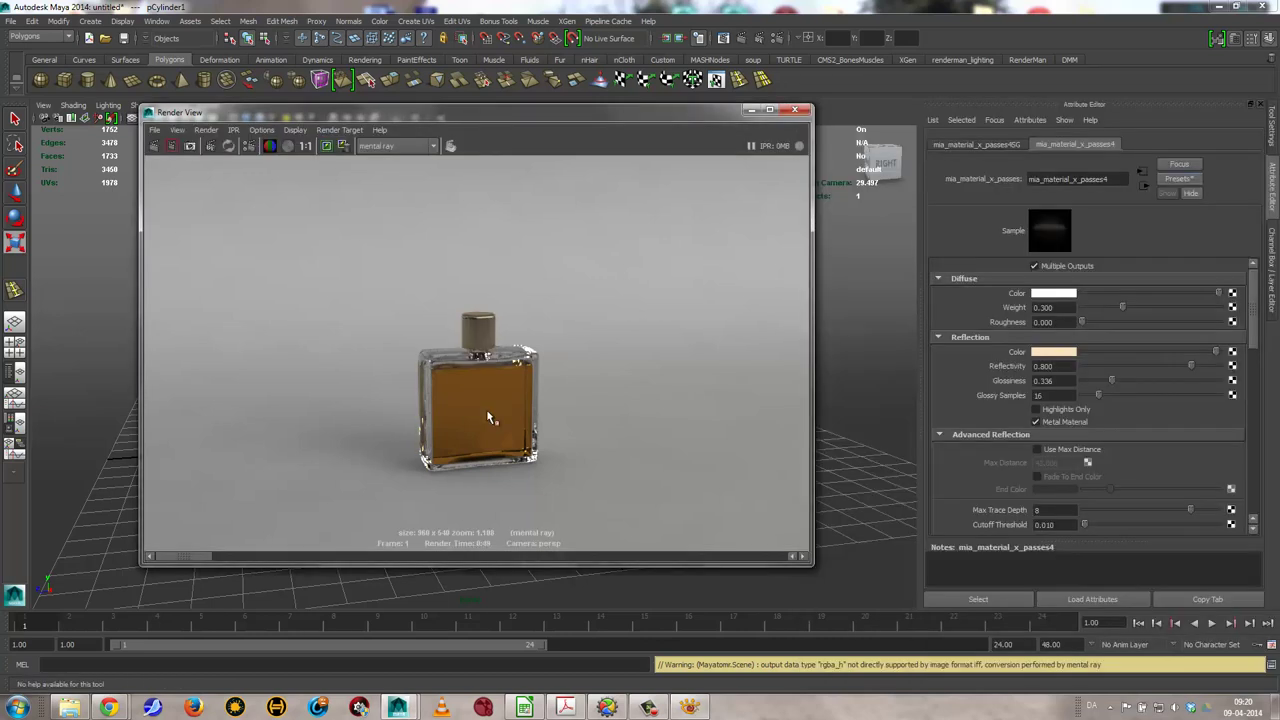
{"action": "scroll", "coordinate": [722, 335], "scroll_direction": "up", "scroll_amount": 4}
{"action": "scroll", "coordinate": [722, 335], "scroll_direction": "up", "scroll_amount": 3}
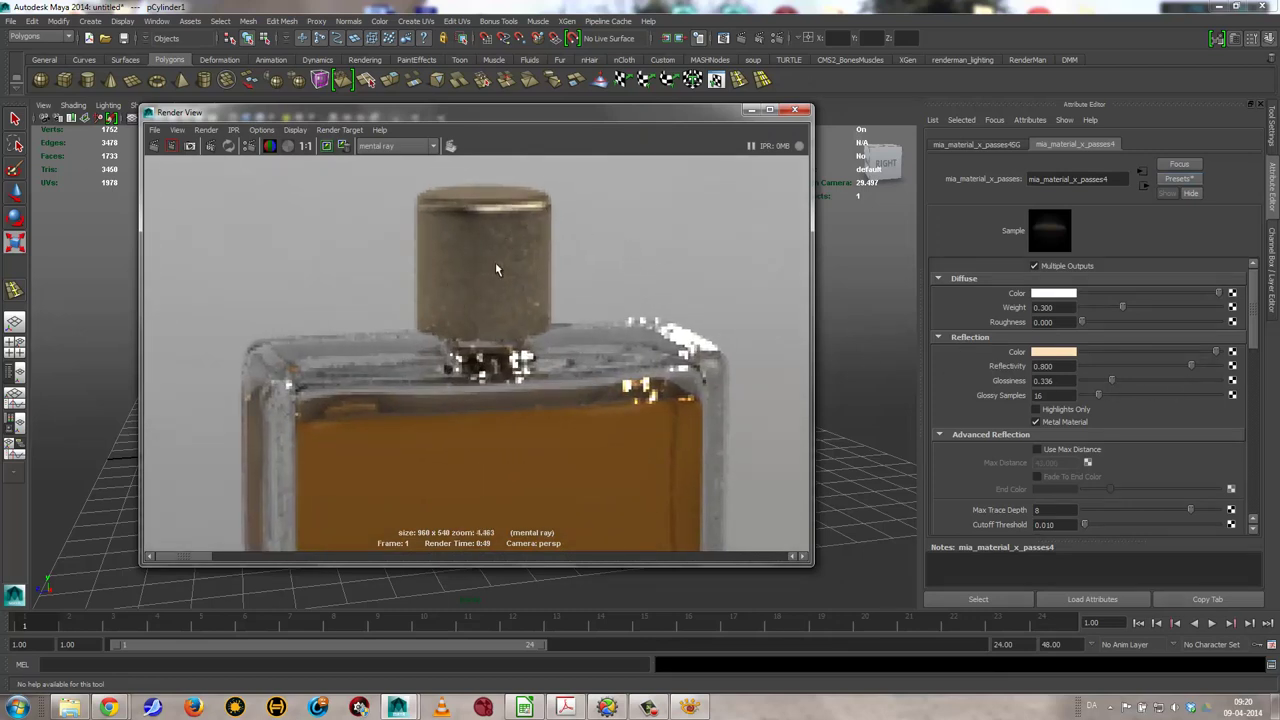
{"action": "scroll", "coordinate": [357, 237], "scroll_direction": "down", "scroll_amount": 2}
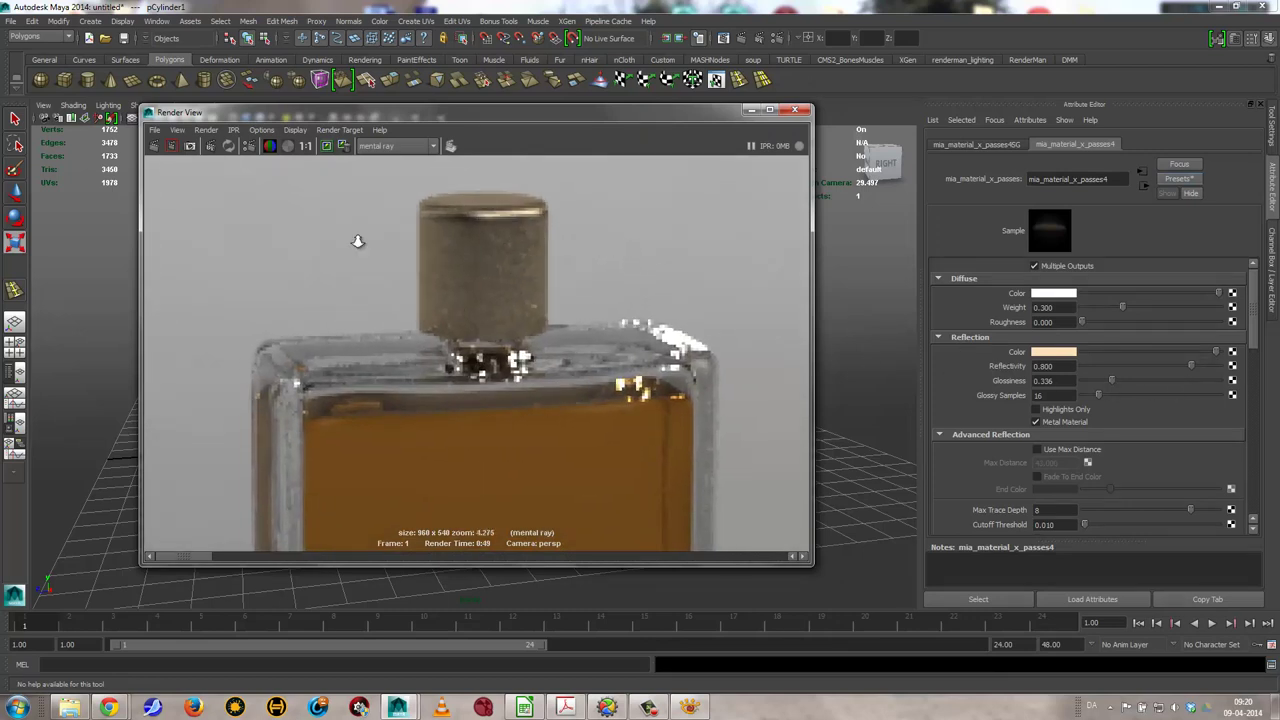
{"action": "scroll", "coordinate": [300, 240], "scroll_direction": "down", "scroll_amount": 2}
{"action": "scroll", "coordinate": [200, 243], "scroll_direction": "down", "scroll_amount": 2}
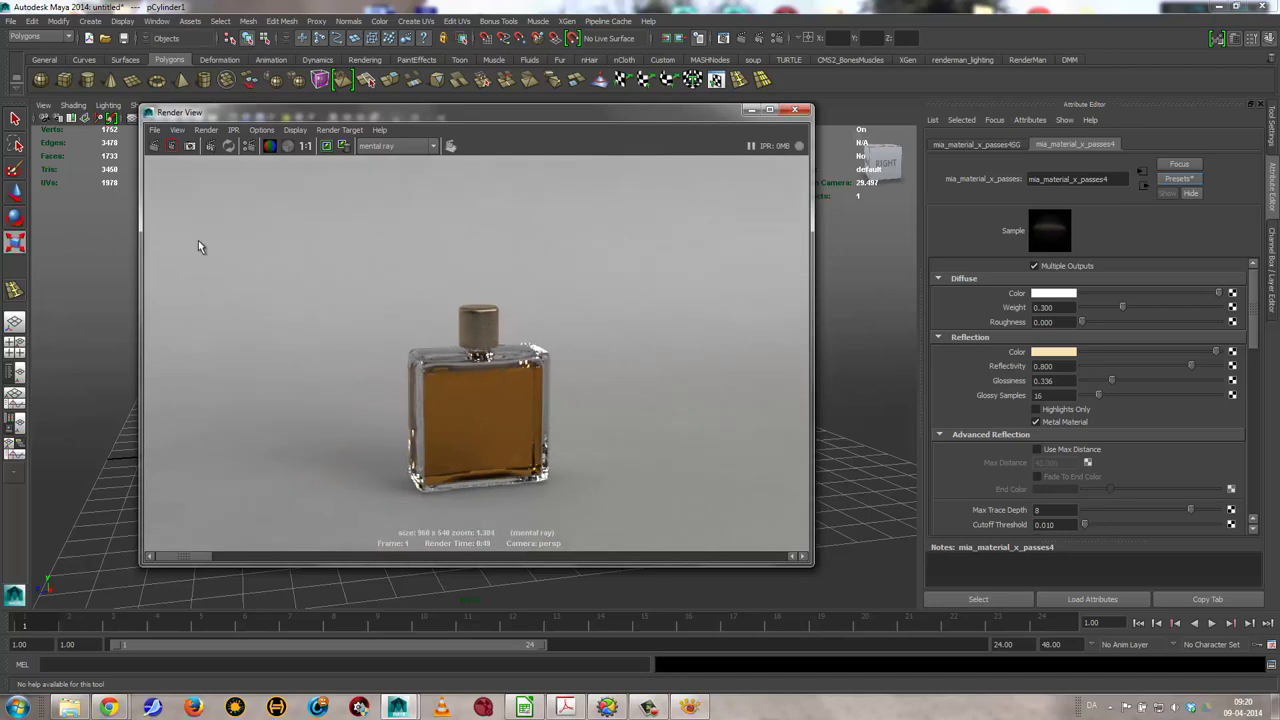
Close Render View and load the FinalFrameEXR quality preset in Render Settings
{"action": "left_click", "coordinate": [751, 110]}
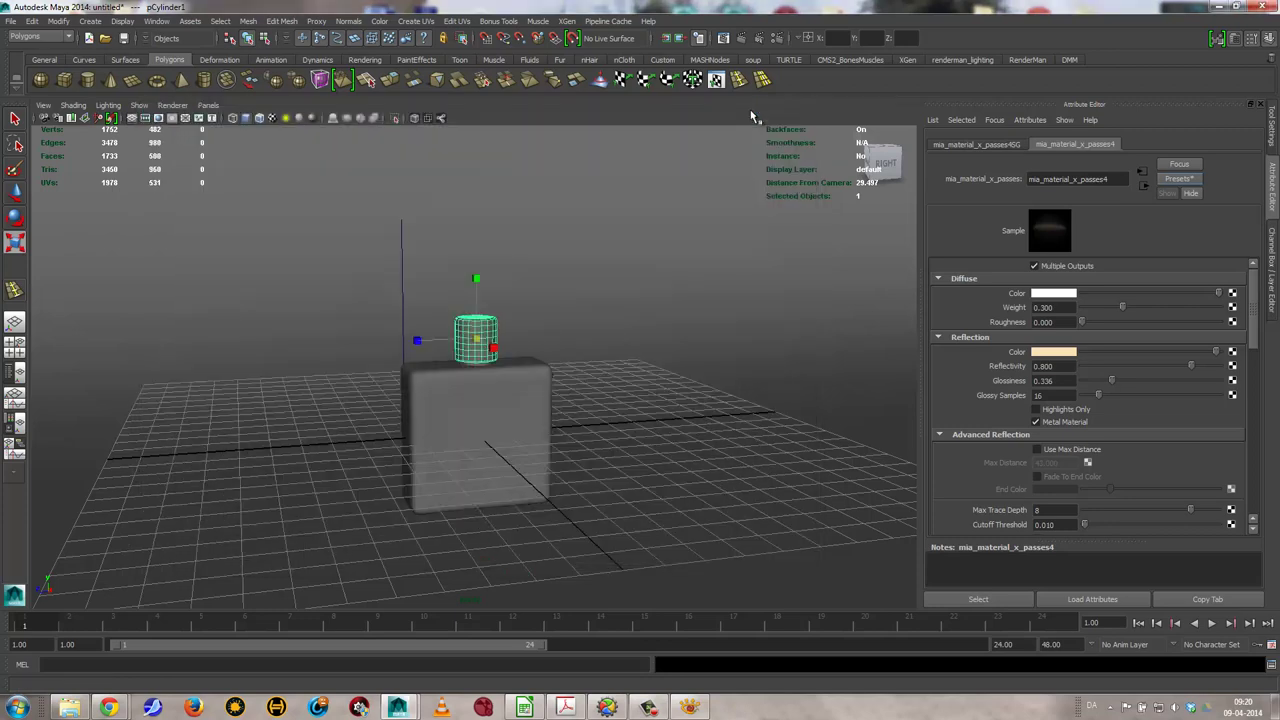
{"action": "left_click", "coordinate": [773, 38]}
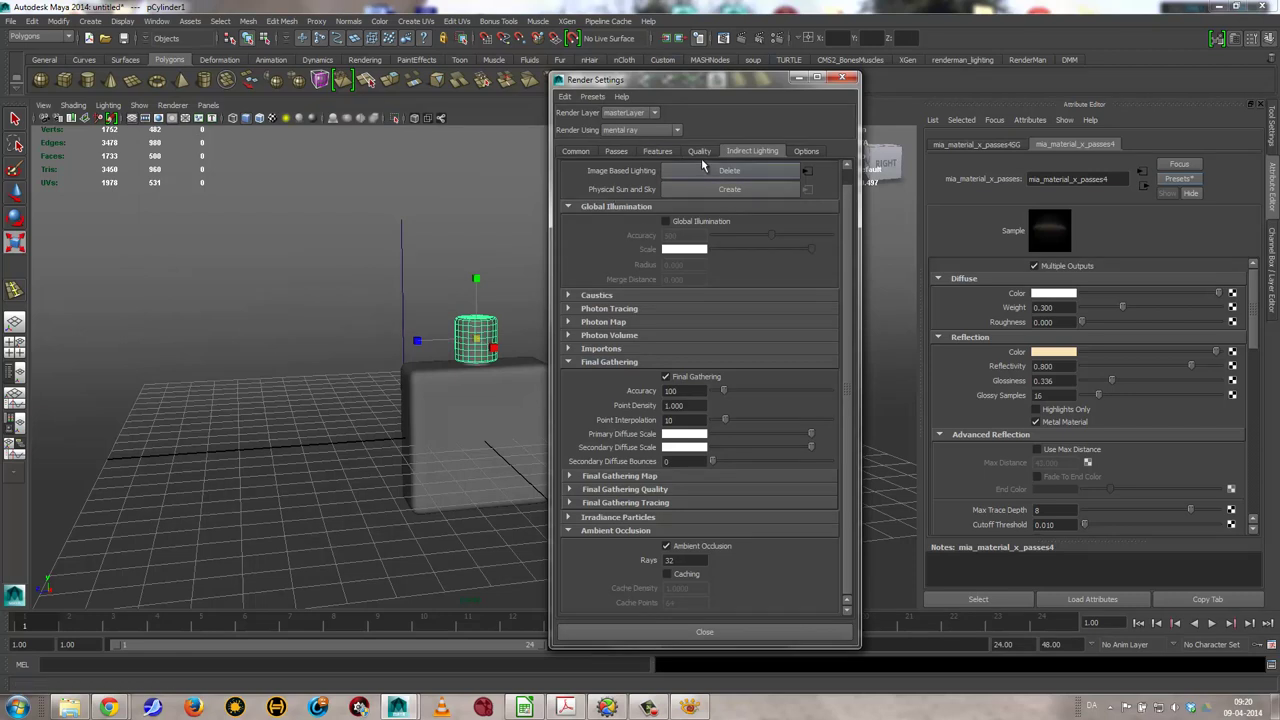
{"action": "left_click", "coordinate": [700, 151]}
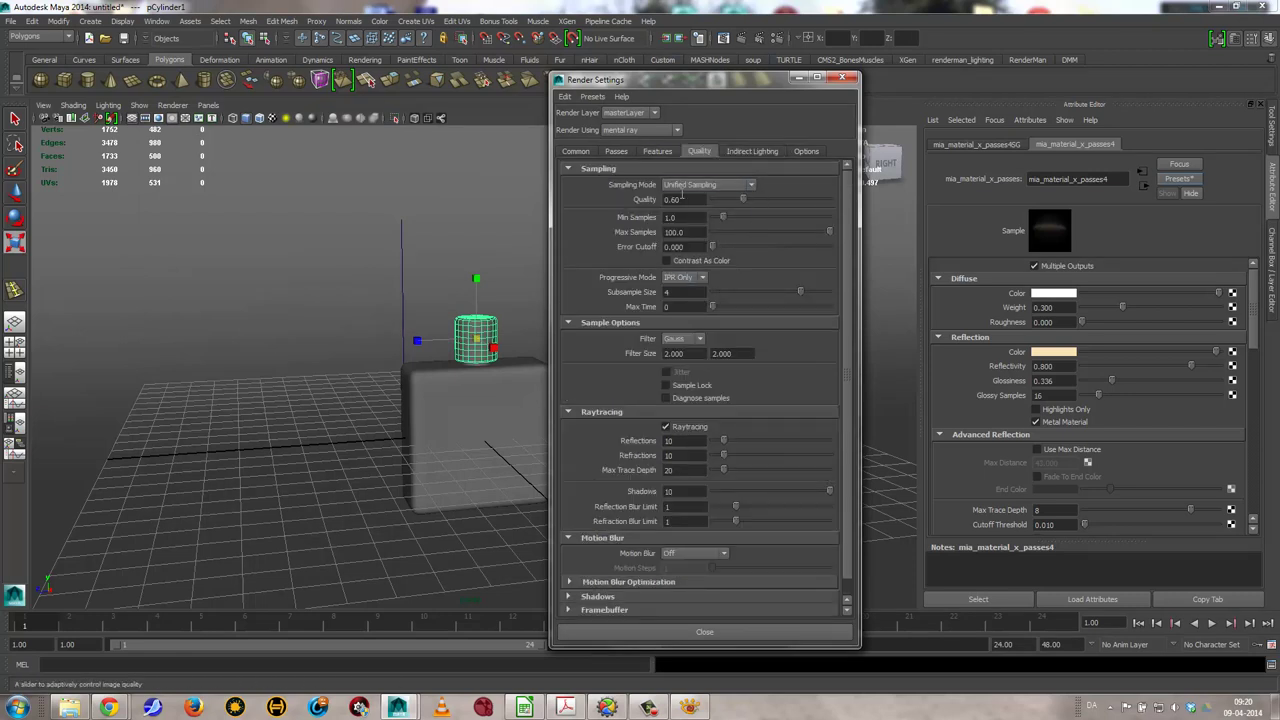
{"action": "left_click", "coordinate": [592, 97]}
{"action": "mouse_move", "coordinate": [613, 122]}
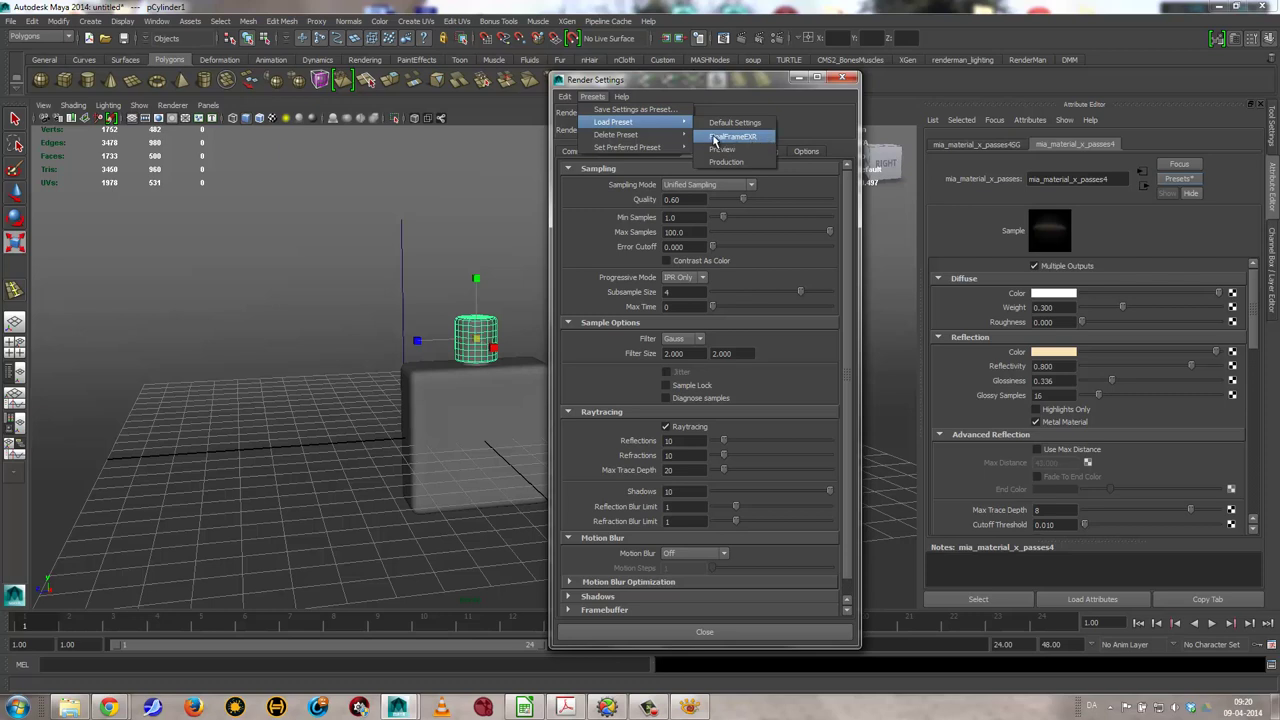
{"action": "left_click", "coordinate": [714, 137]}
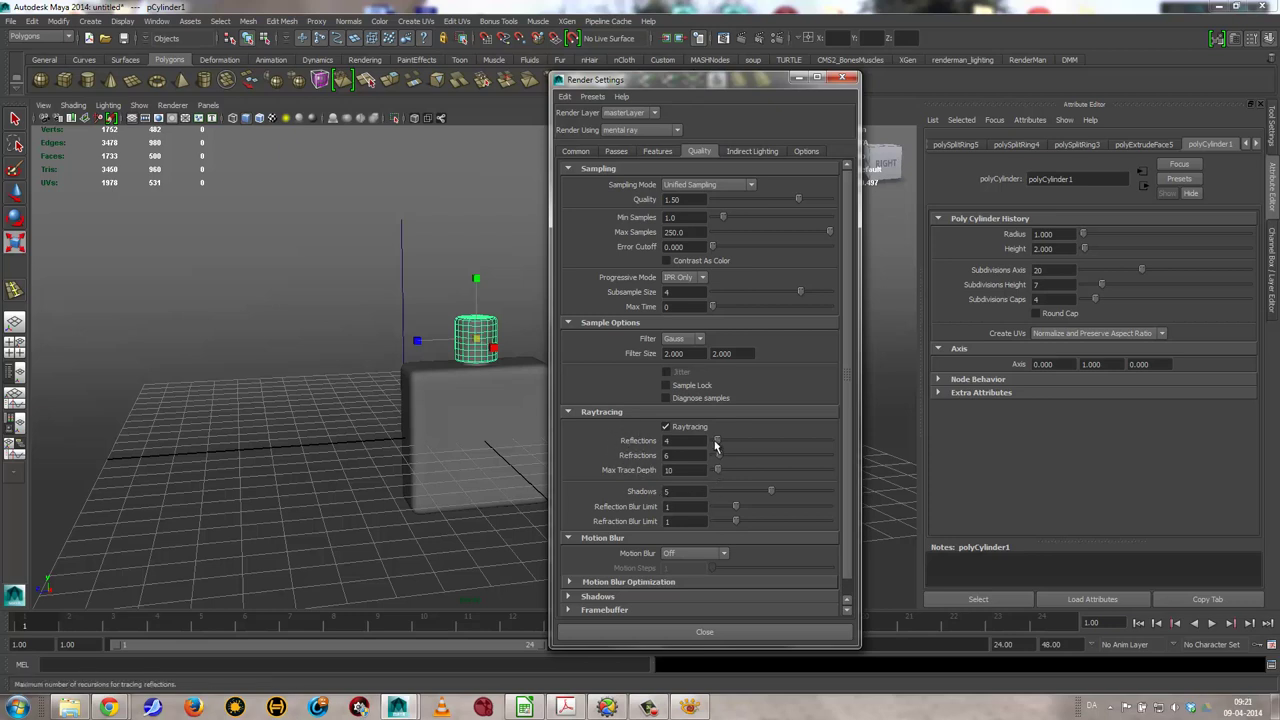
Set reflections and refractions to 10, trace depth 20, shadows 10 and blur limits 2
{"action": "left_click_drag", "start_coordinate": [716, 441], "coordinate": [830, 441]}
{"action": "double_click", "coordinate": [694, 441]}
{"action": "key", "text": "Tab"}
{"action": "type", "text": "10"}
{"action": "key", "text": "Tab"}
{"action": "key", "text": "Tab"}
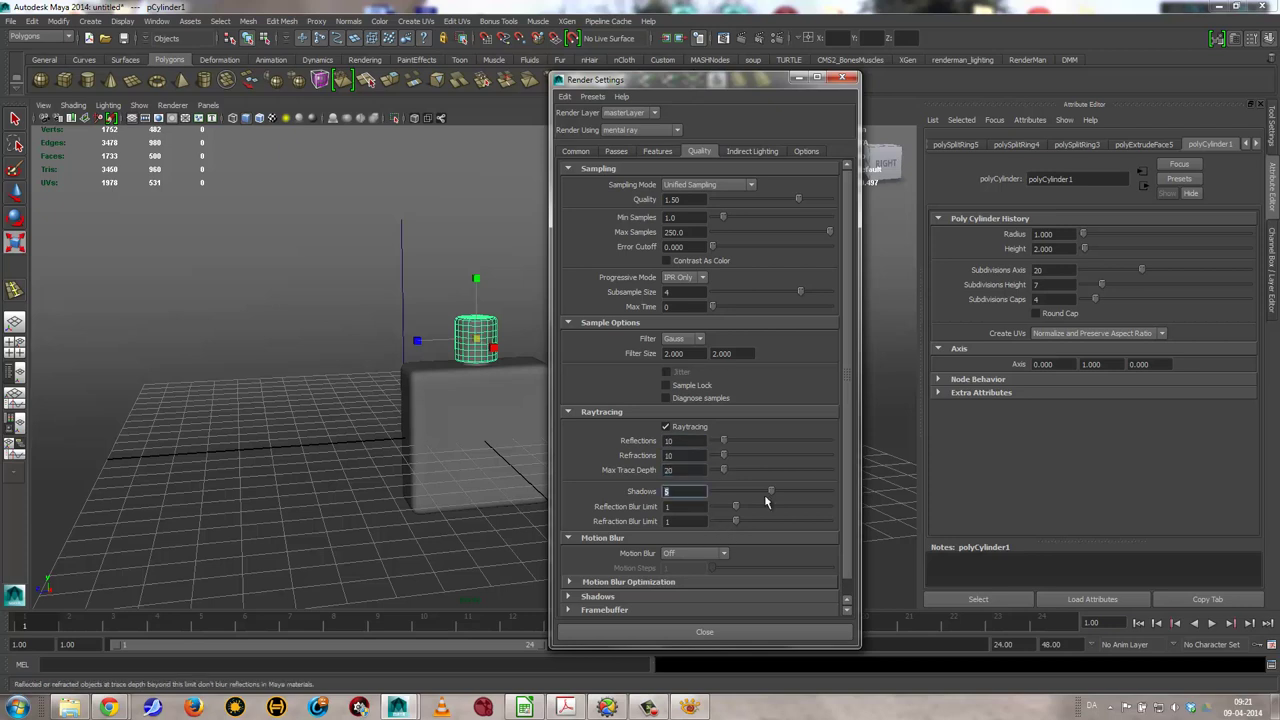
{"action": "left_click_drag", "start_coordinate": [770, 491], "coordinate": [899, 490]}
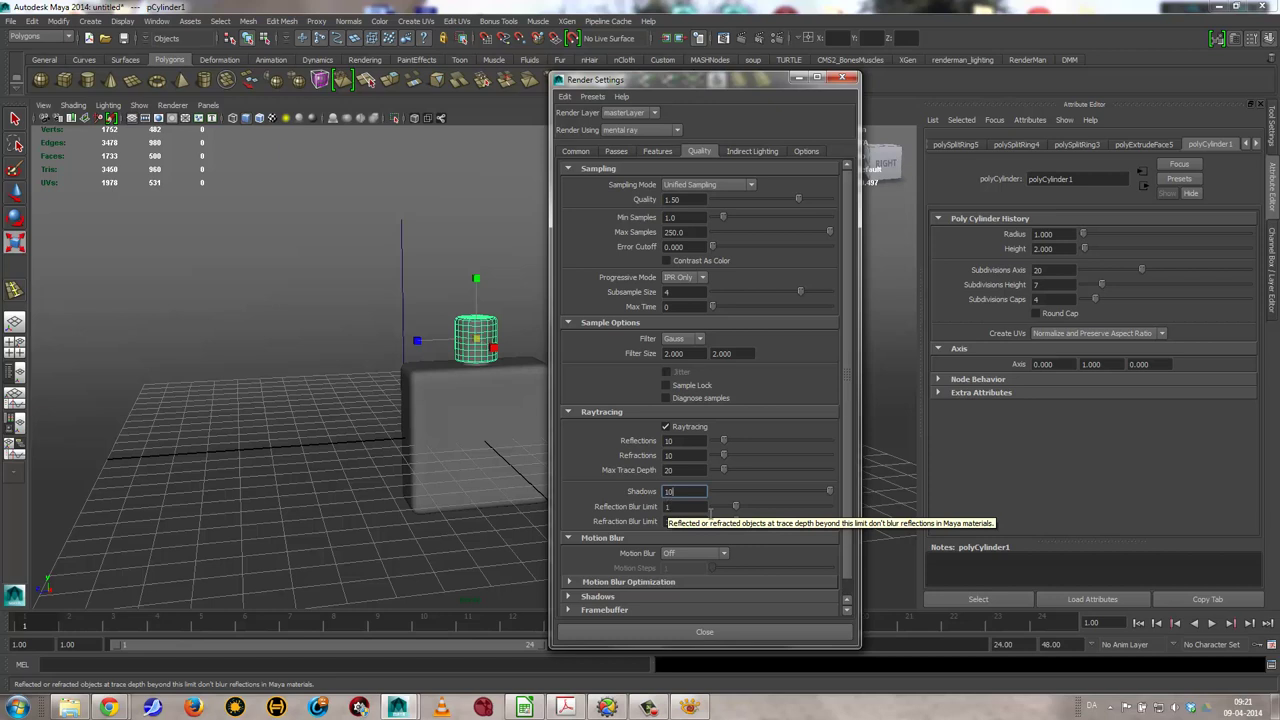
{"action": "left_click_drag", "start_coordinate": [735, 507], "coordinate": [758, 508]}
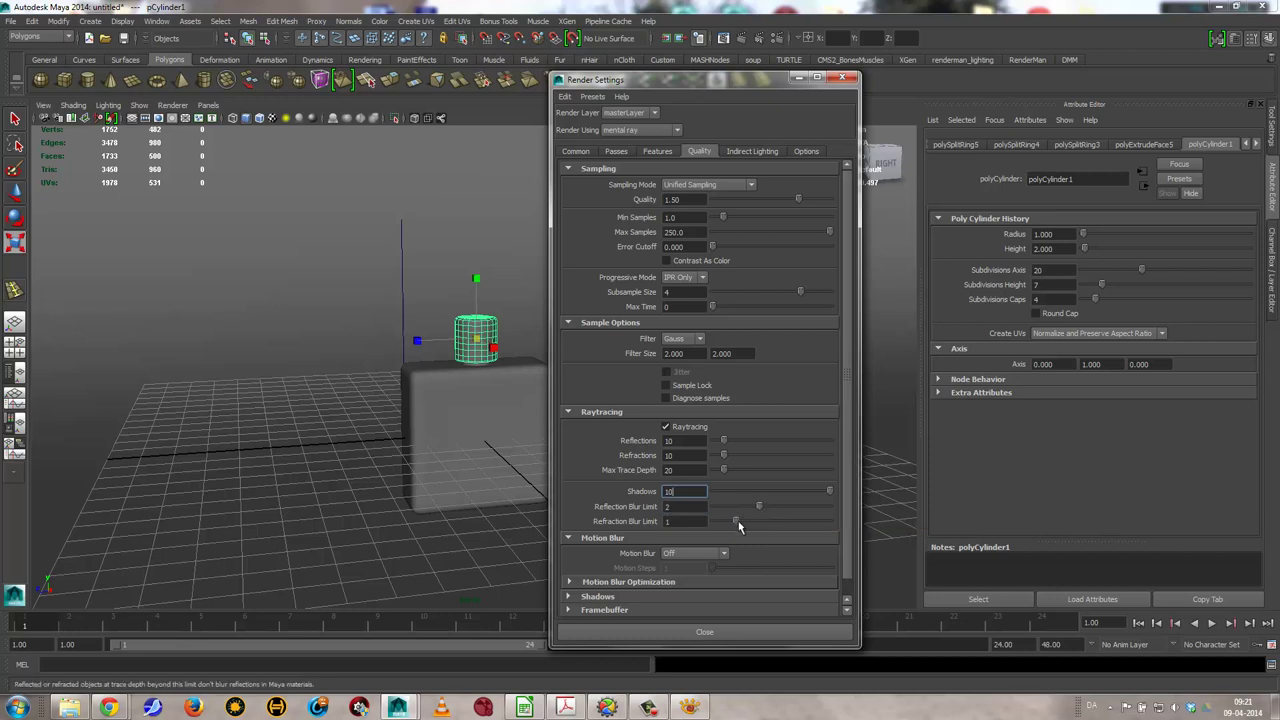
{"action": "left_click", "coordinate": [799, 78]}
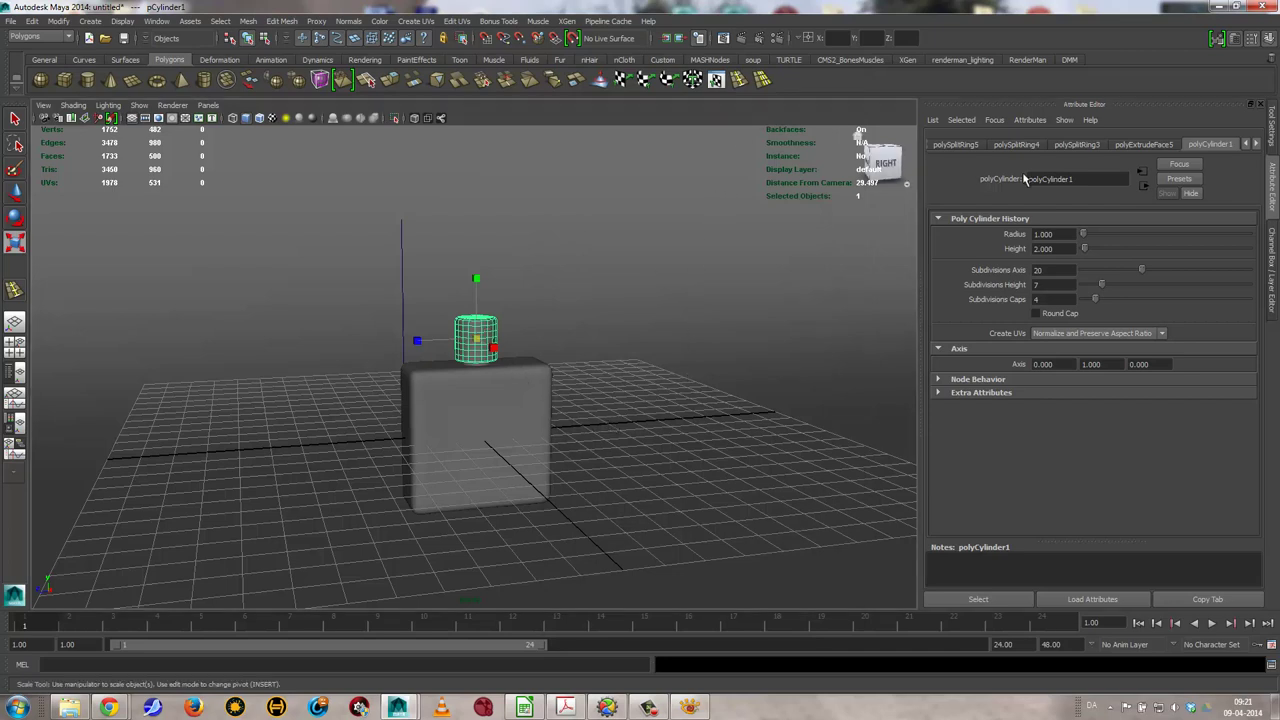
On mia_material_x_passes4, enable Interpolate Reflection: 8 samples, High Detail Distance 5.000, Grid Density 1/2
{"action": "right_click_drag", "start_coordinate": [490, 334], "coordinate": [503, 578]}
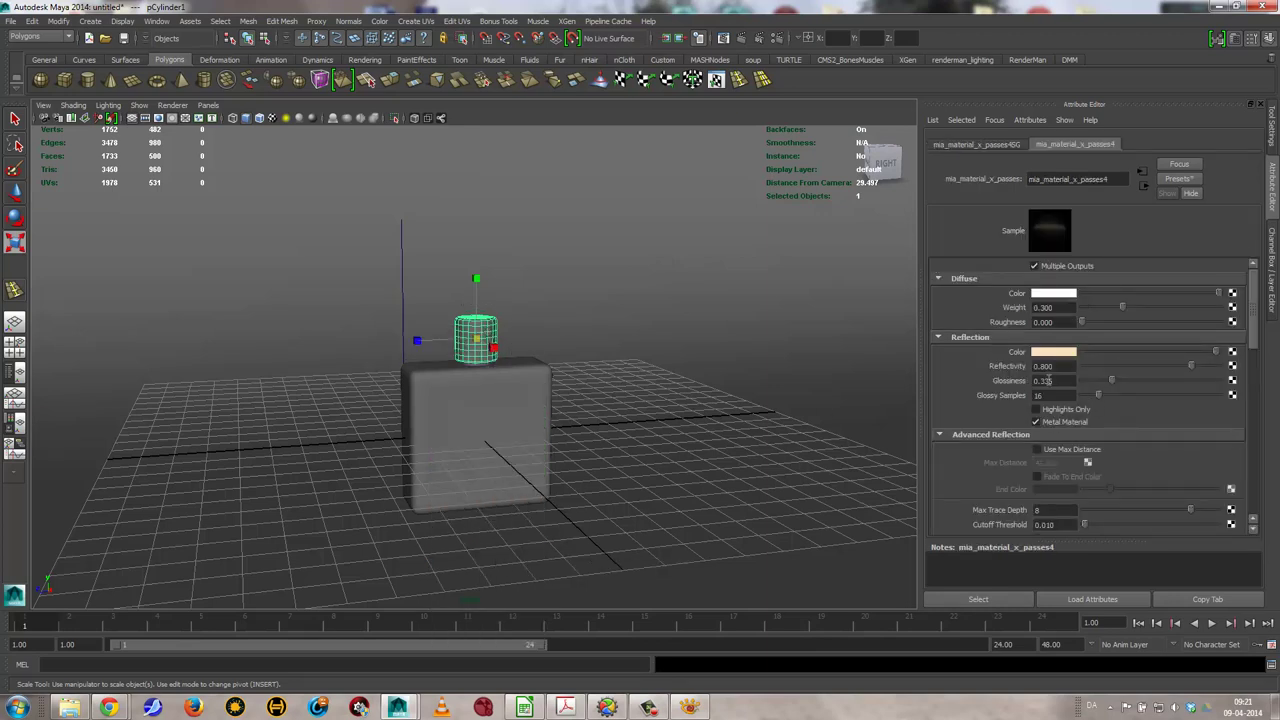
{"action": "left_click_drag", "start_coordinate": [1253, 307], "coordinate": [1252, 455]}
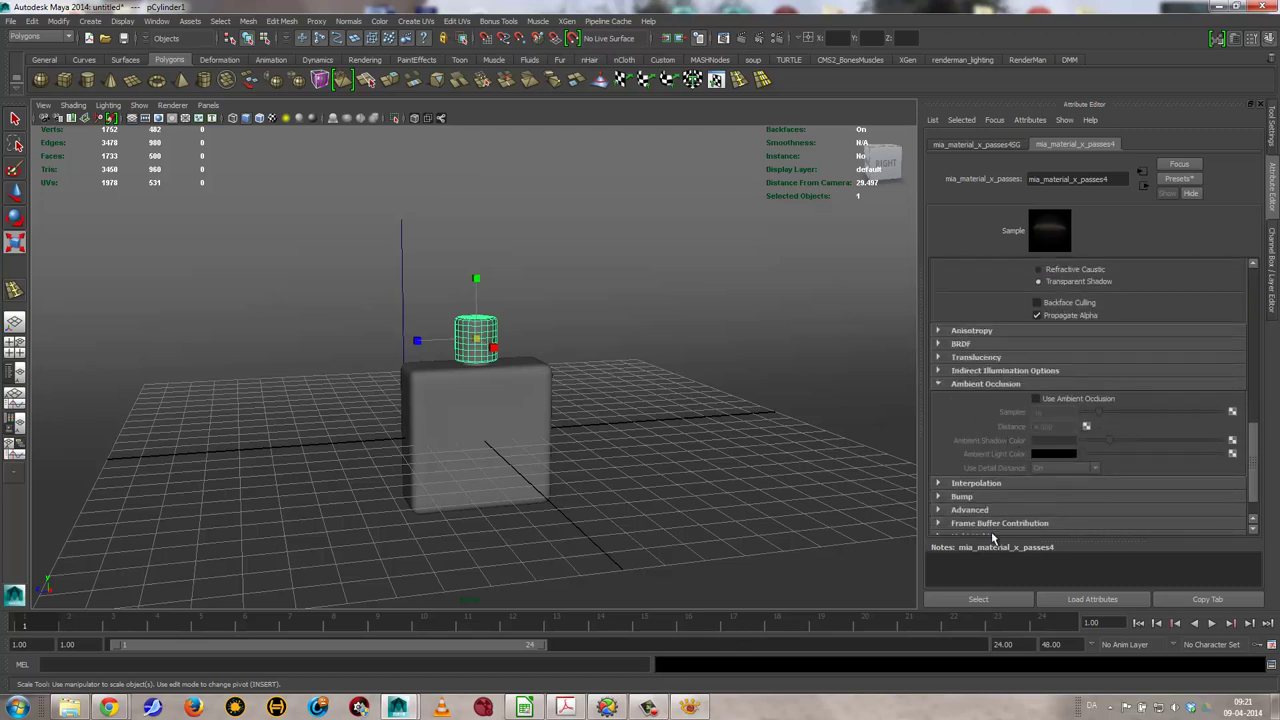
{"action": "left_click", "coordinate": [991, 486]}
{"action": "scroll", "coordinate": [1135, 528], "scroll_direction": "down", "scroll_amount": 2}
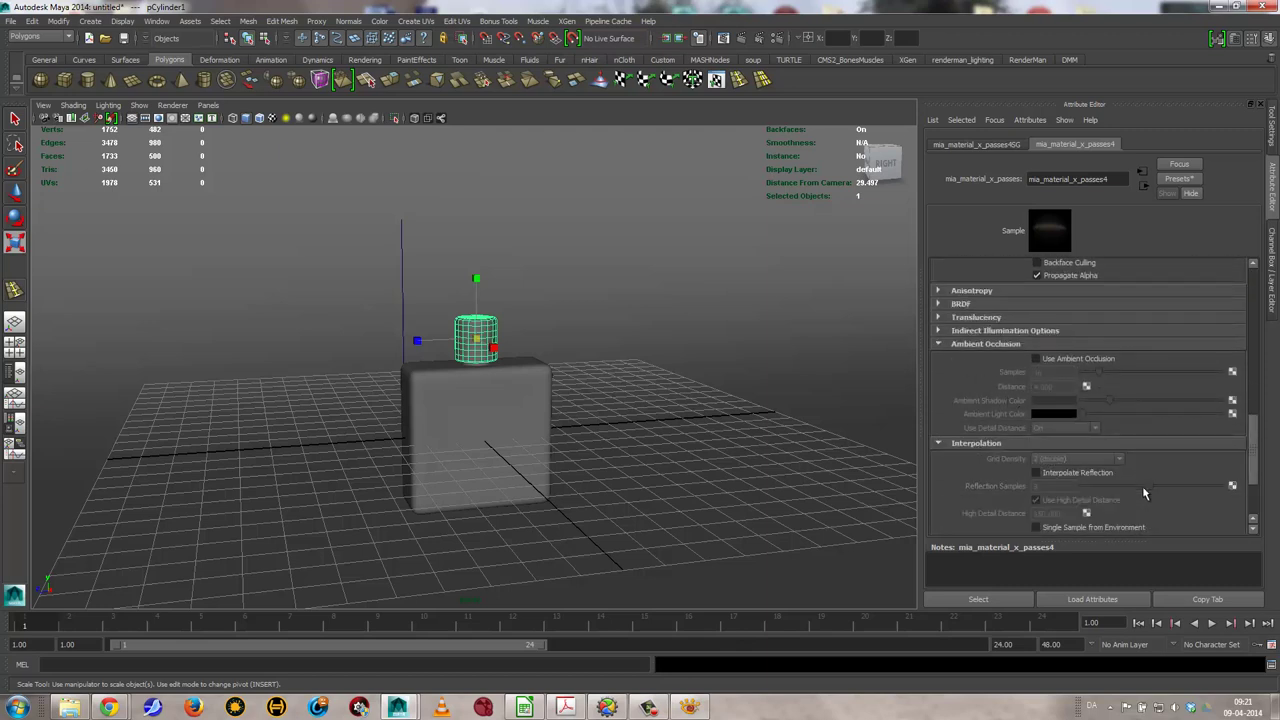
{"action": "scroll", "coordinate": [1135, 528], "scroll_direction": "down", "scroll_amount": 2}
{"action": "mouse_move", "coordinate": [1036, 393]}
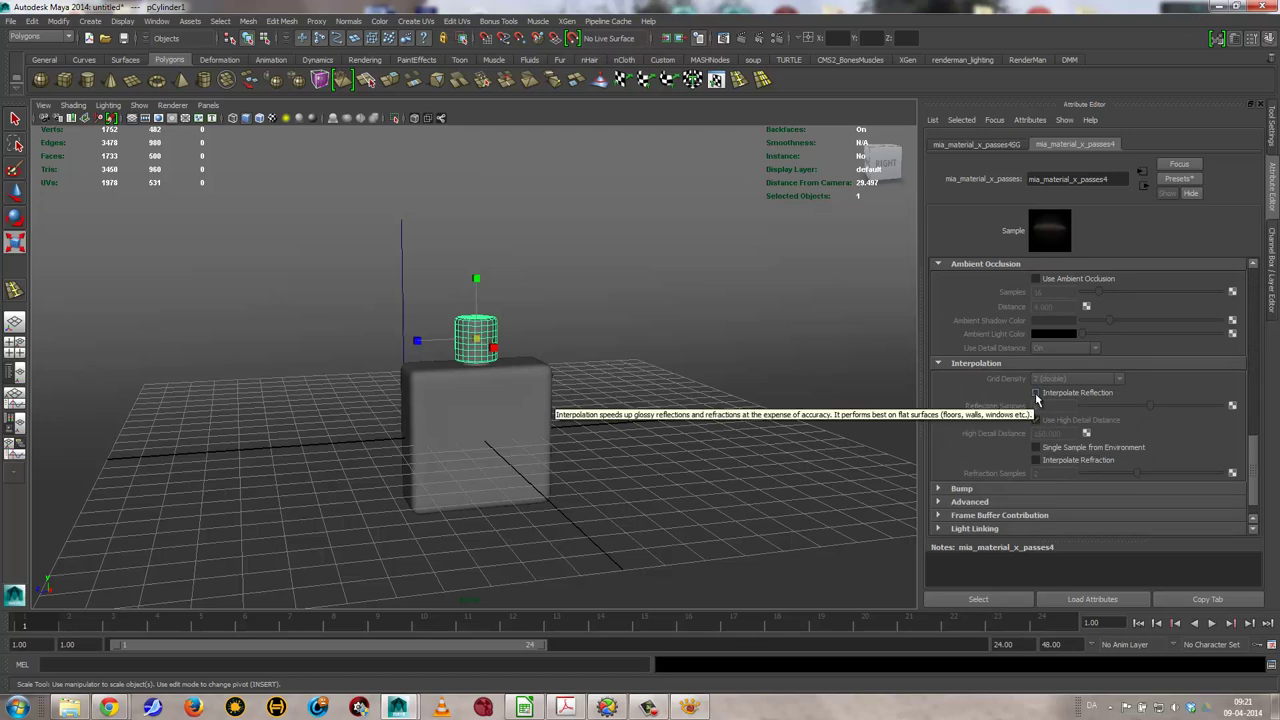
{"action": "left_click", "coordinate": [1036, 393]}
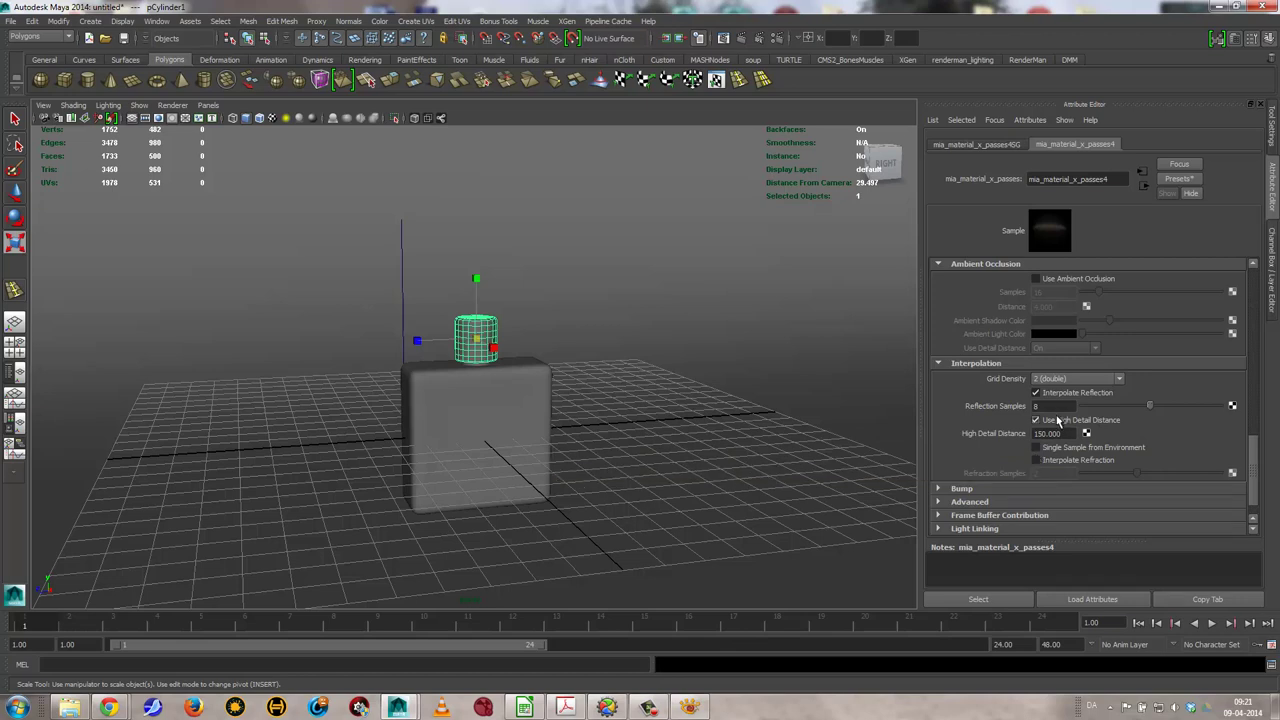
{"action": "double_click", "coordinate": [1056, 433]}
{"action": "type", "text": "5.000"}
{"action": "left_click", "coordinate": [1067, 380]}
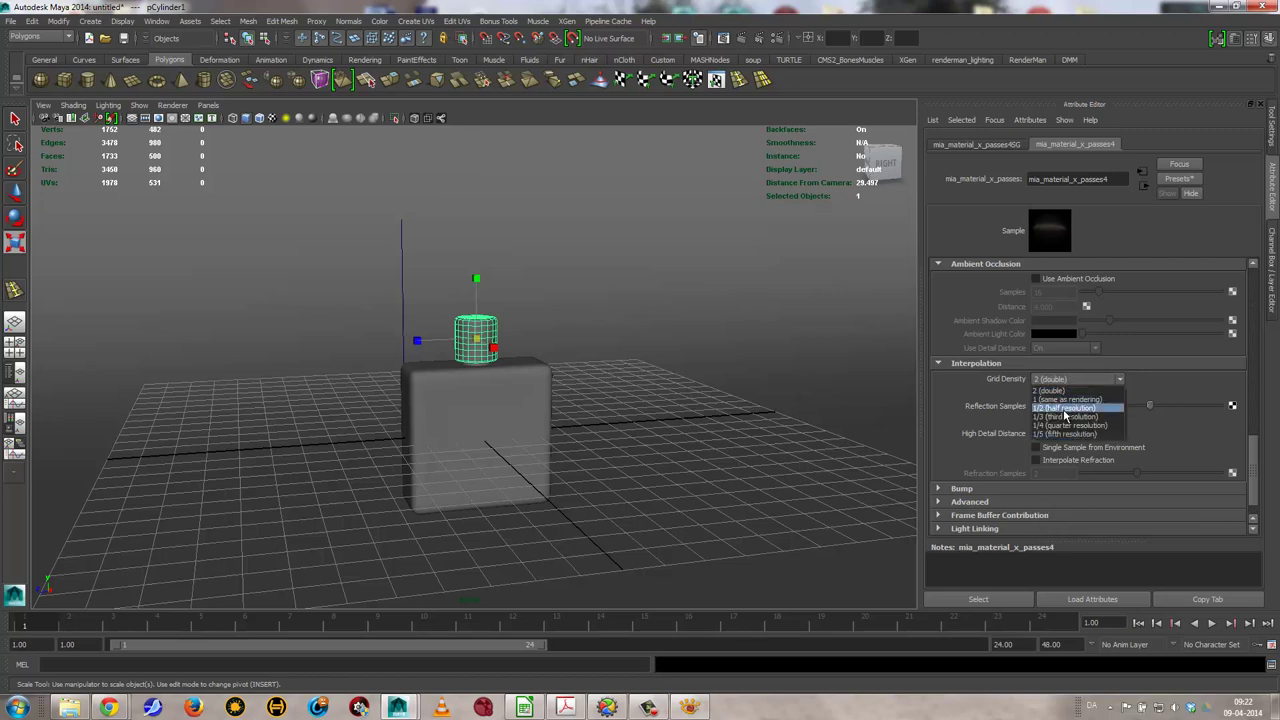
{"action": "left_click", "coordinate": [1064, 410]}
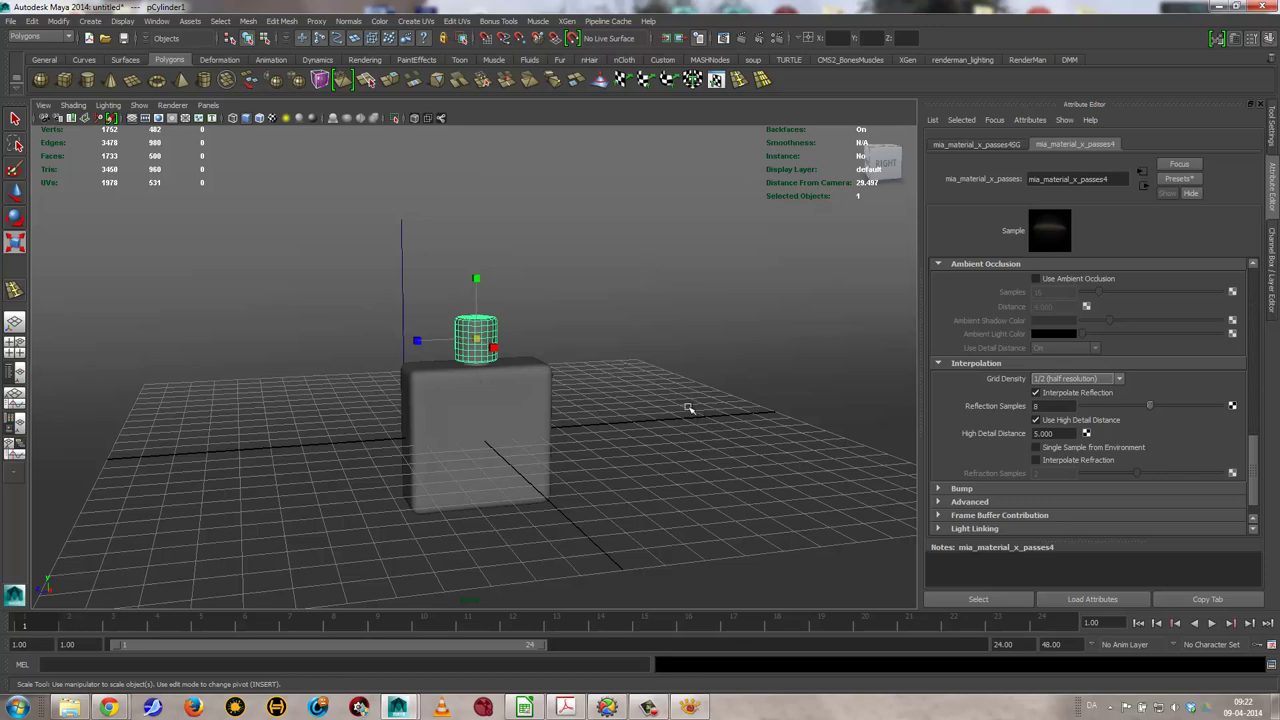
{"action": "right_click_drag", "start_coordinate": [410, 360], "coordinate": [694, 408], "text": "alt"}
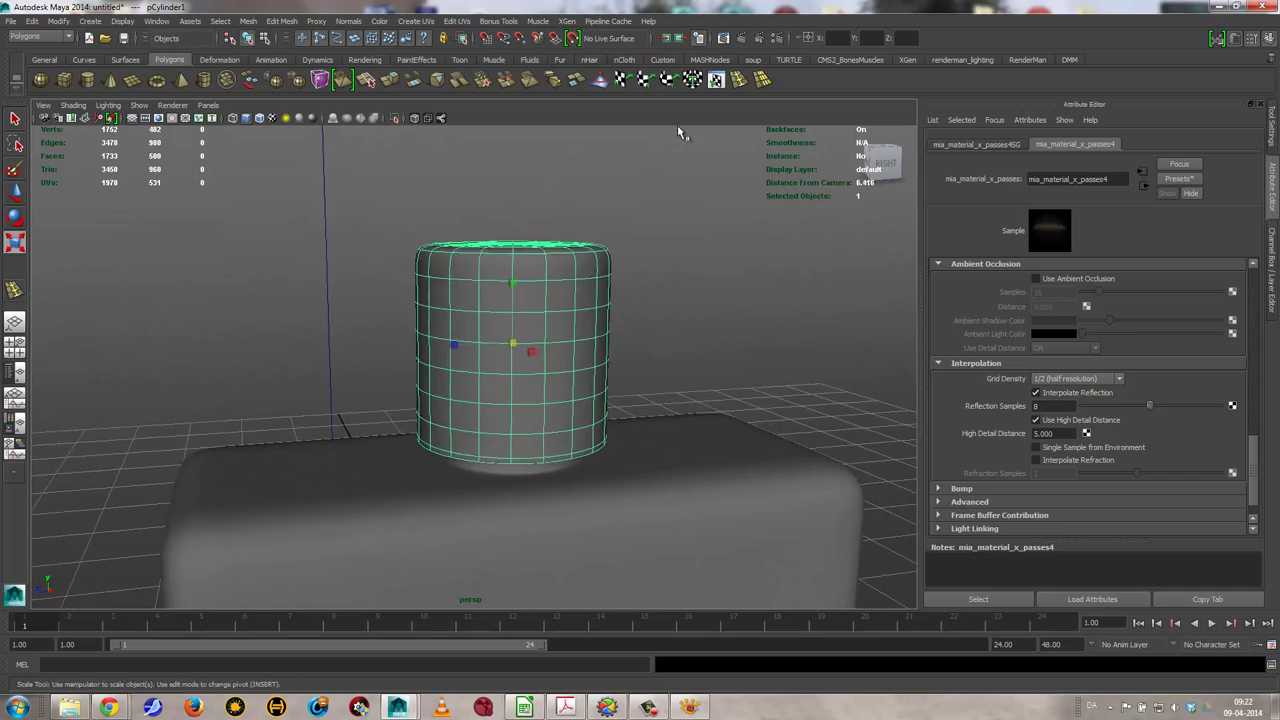
Render the current frame with mental ray to check the cap's interpolated reflections
{"action": "left_click", "coordinate": [741, 40]}
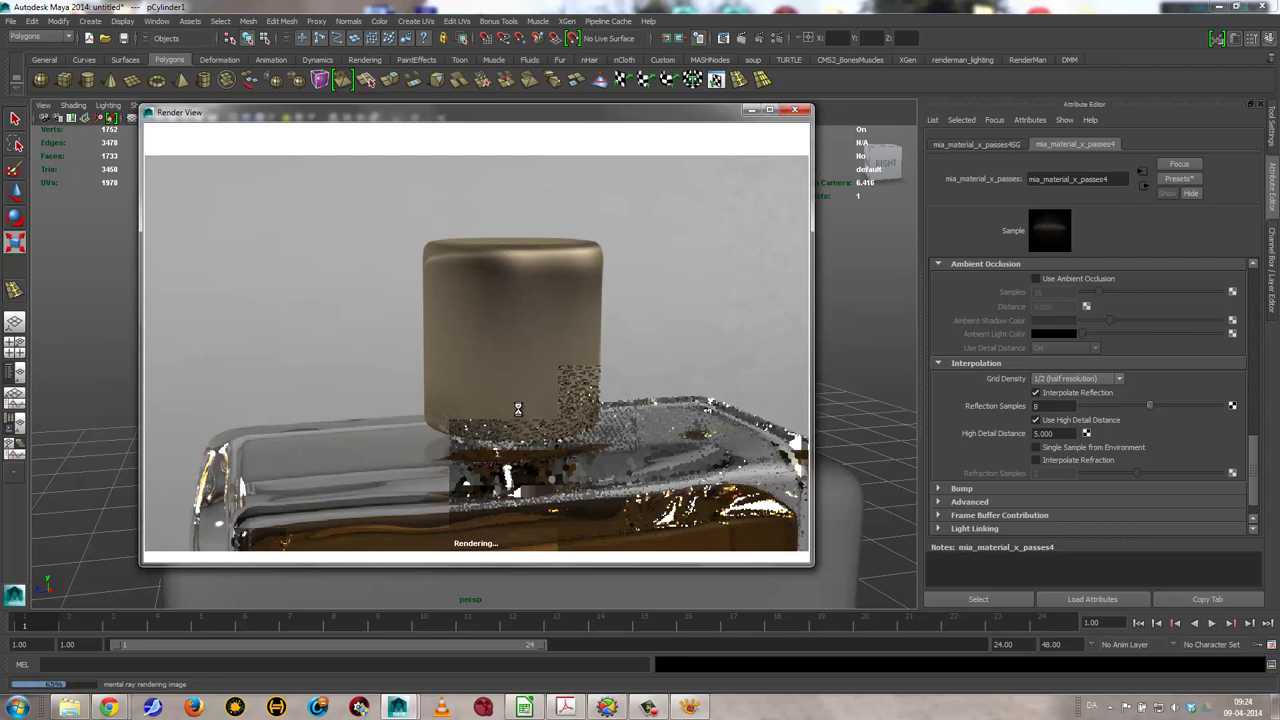
Turn off Interpolate Reflection on the cap material and region-render the cap area
{"action": "left_click", "coordinate": [1038, 392]}
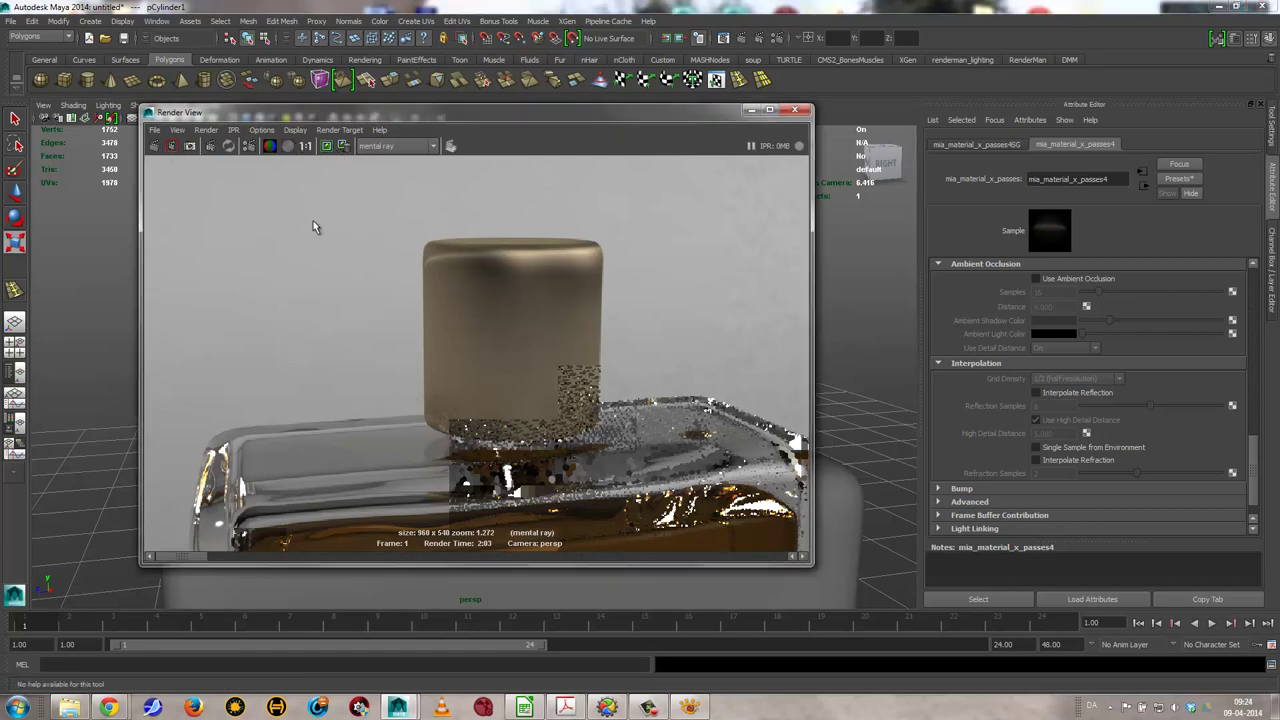
{"action": "left_click_drag", "start_coordinate": [370, 218], "coordinate": [650, 502]}
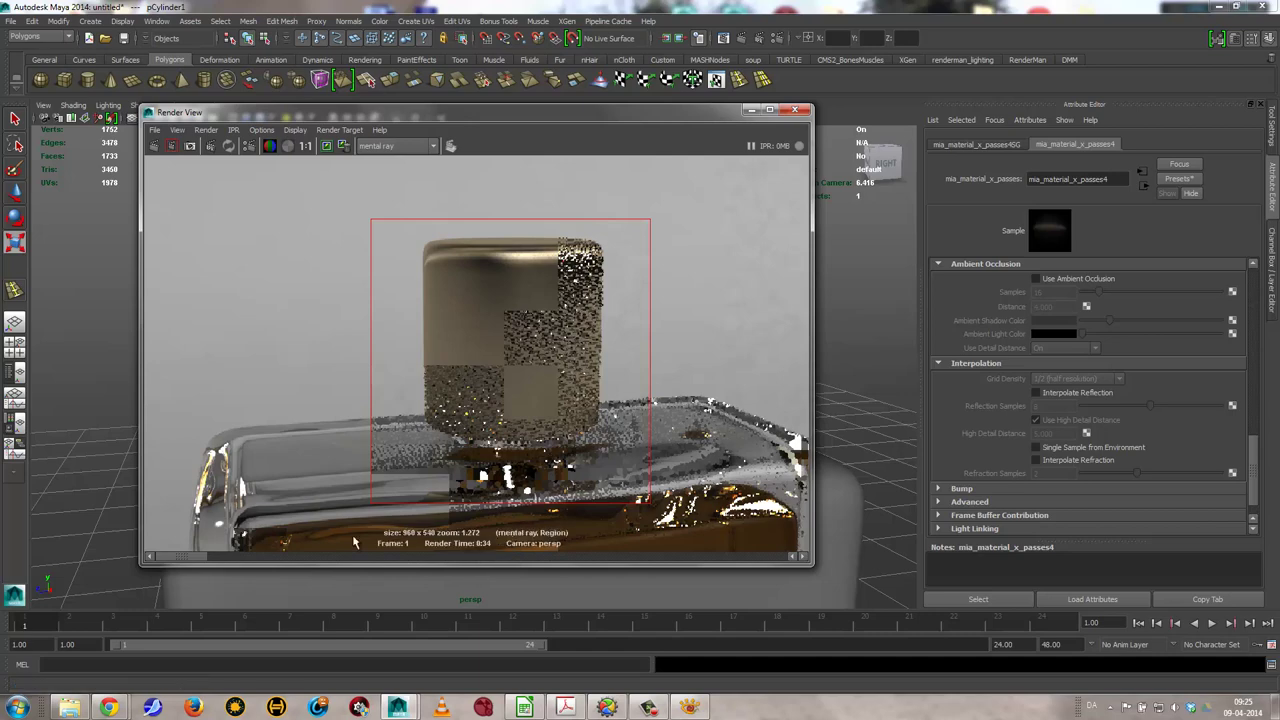
{"action": "mouse_move", "coordinate": [224, 562]}
{"action": "left_mouse_down"}
{"action": "mouse_move", "coordinate": [200, 556]}
{"action": "mouse_move", "coordinate": [237, 560]}
{"action": "mouse_move", "coordinate": [165, 556]}
{"action": "left_mouse_up"}
Close Render View and reframe the viewport to show the whole bottle
{"action": "left_click", "coordinate": [752, 110]}
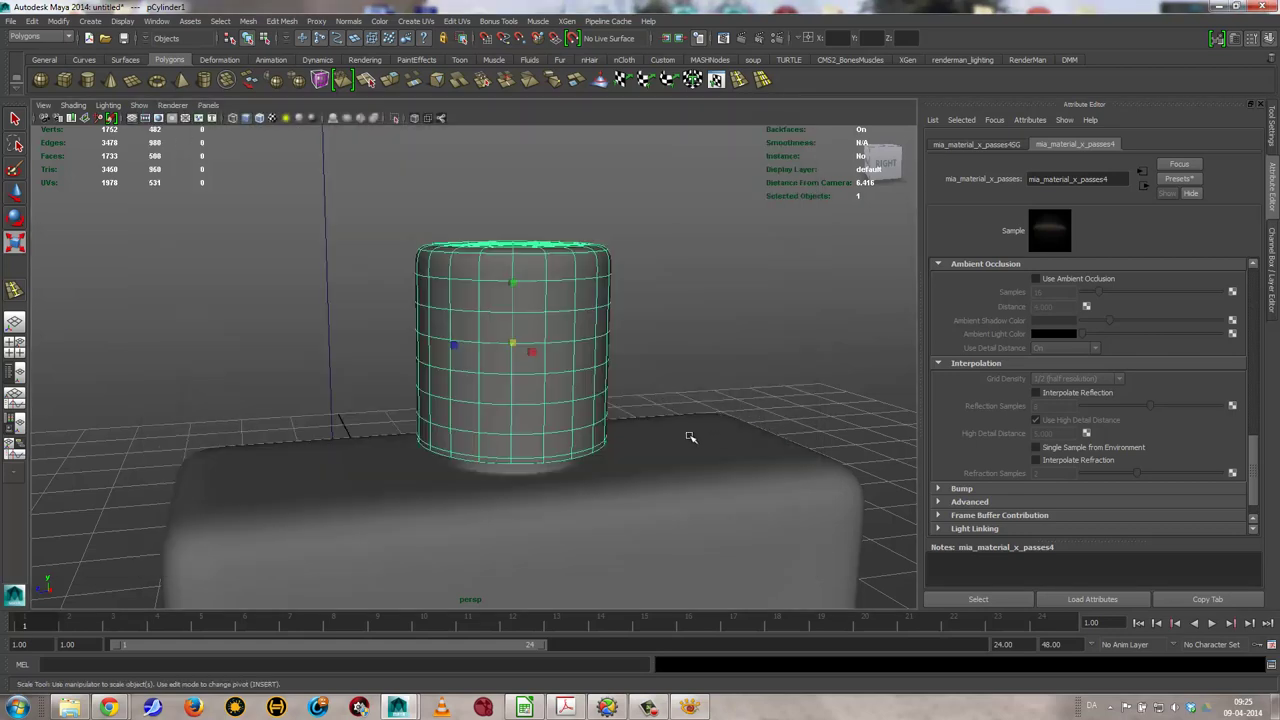
{"action": "key", "text": "r"}
{"action": "left_click_drag", "start_coordinate": [674, 457], "coordinate": [723, 357], "text": "alt"}
{"action": "right_click_drag", "start_coordinate": [723, 357], "coordinate": [535, 401], "text": "alt"}
{"action": "left_click_drag", "start_coordinate": [535, 401], "coordinate": [574, 394], "text": "alt"}
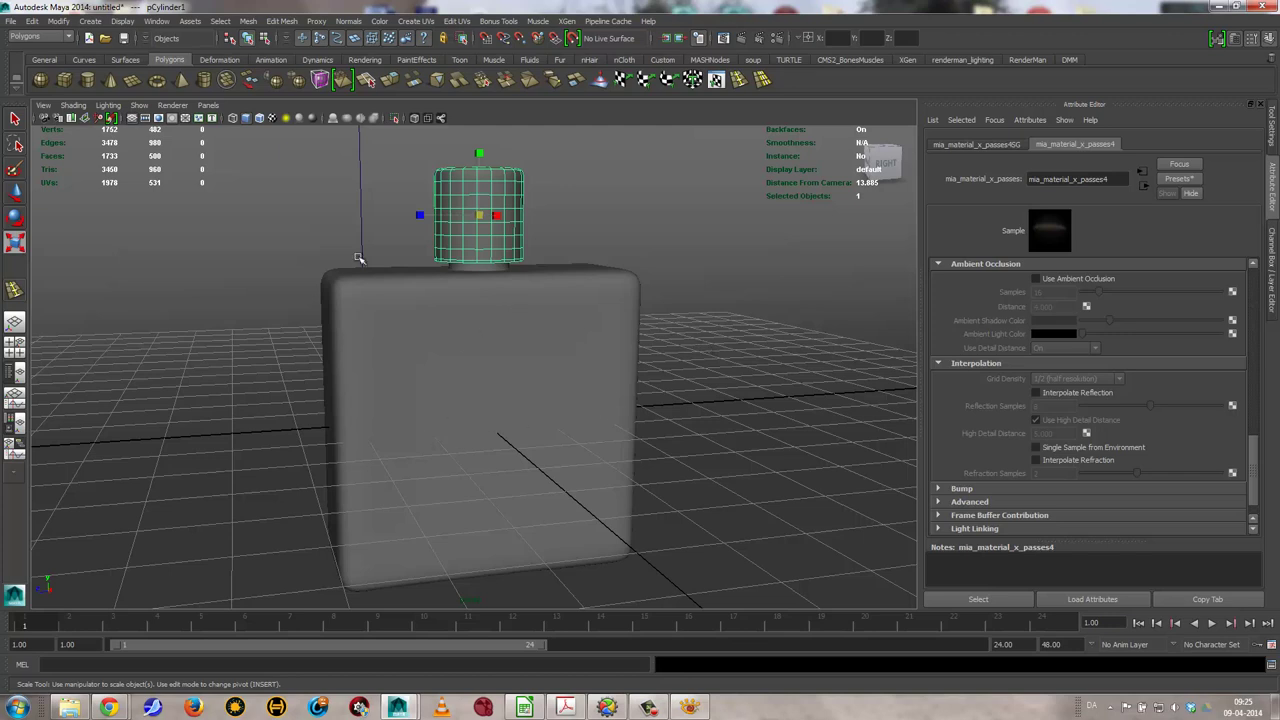
In the Outliner, parent pCube2 and pCylinder1 under pCube1
{"action": "left_click", "coordinate": [26, 374]}
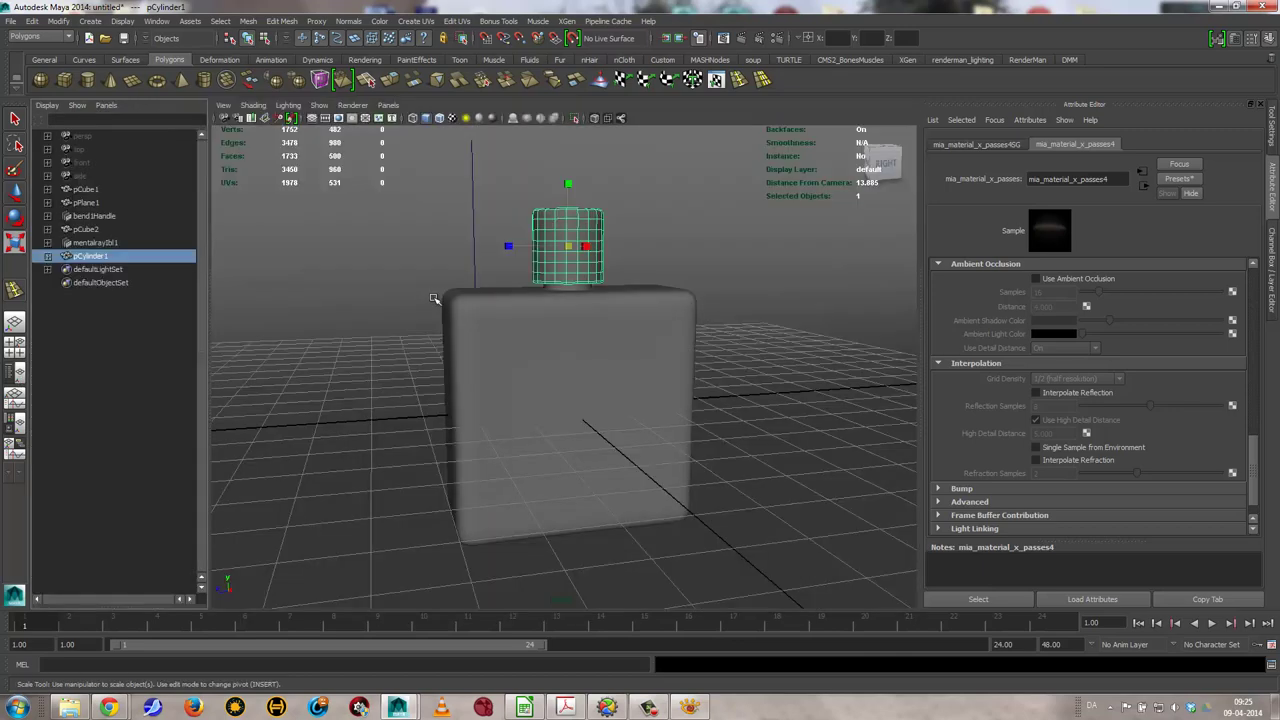
{"action": "left_click", "coordinate": [88, 190]}
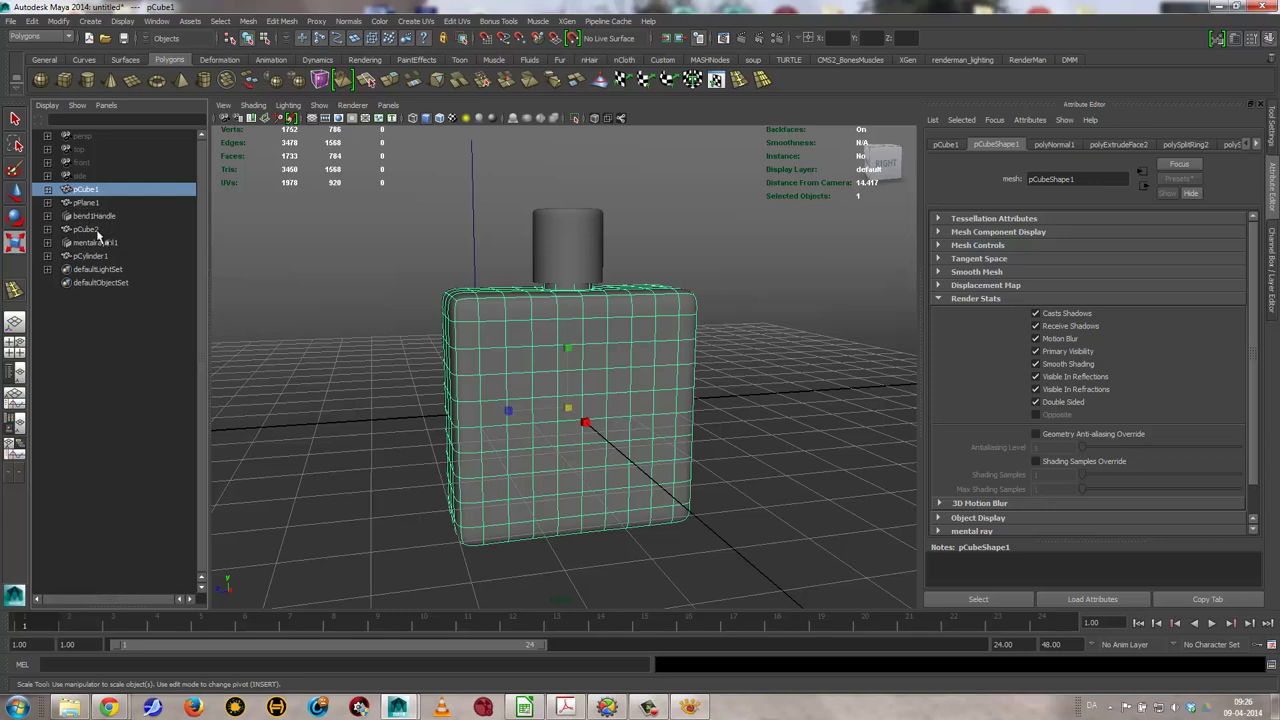
{"action": "left_click", "coordinate": [88, 230]}
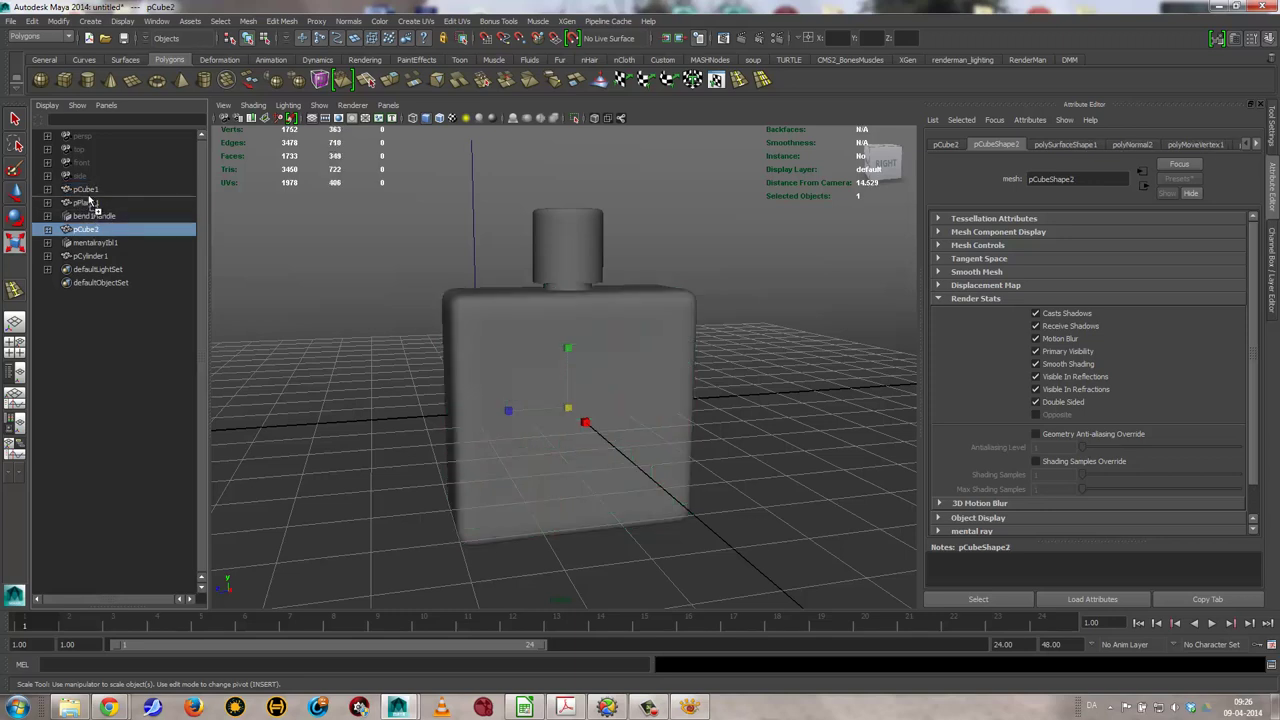
{"action": "middle_click_drag", "start_coordinate": [89, 230], "coordinate": [85, 189]}
{"action": "left_click", "coordinate": [84, 244]}
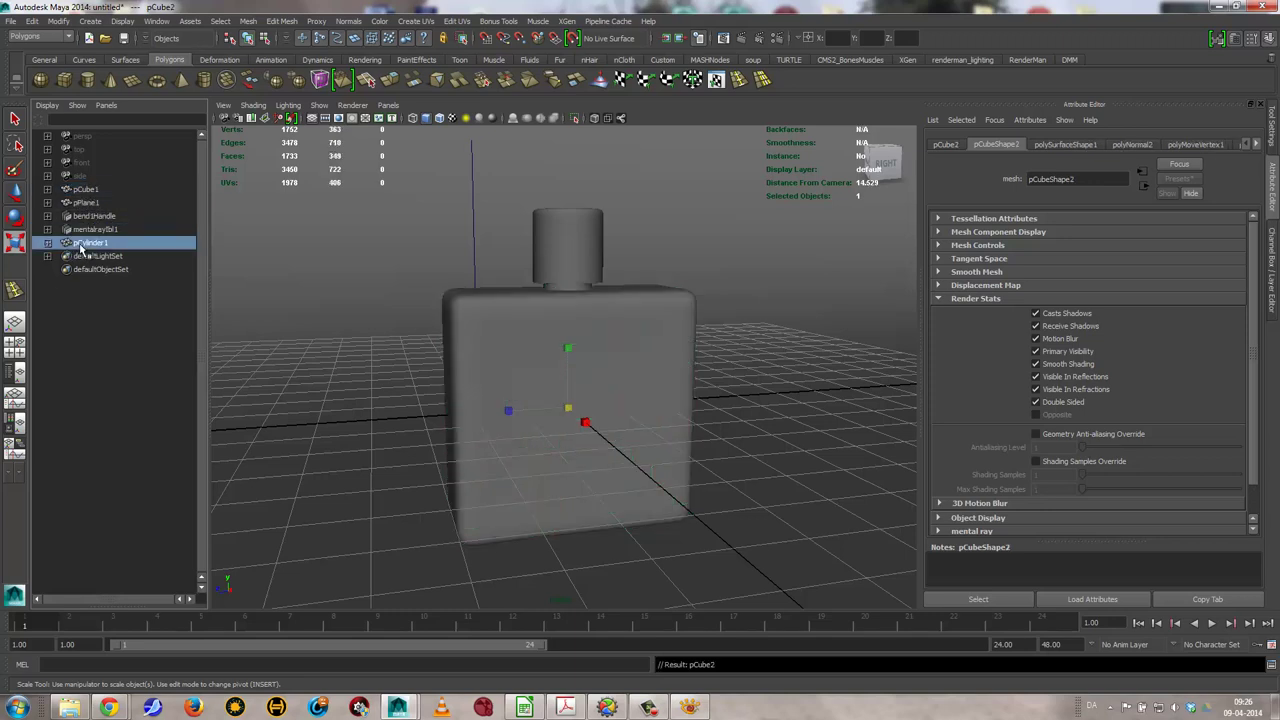
{"action": "middle_click_drag", "start_coordinate": [86, 197], "coordinate": [85, 189]}
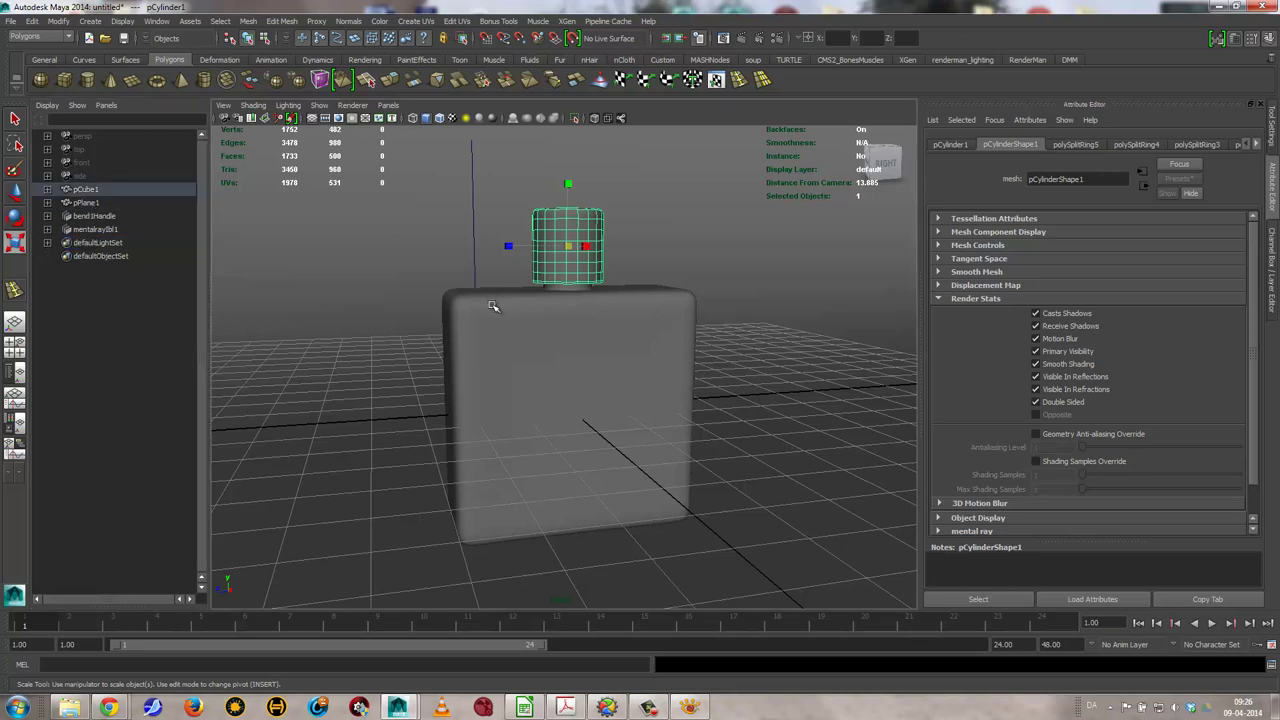
{"action": "left_click", "coordinate": [614, 350]}
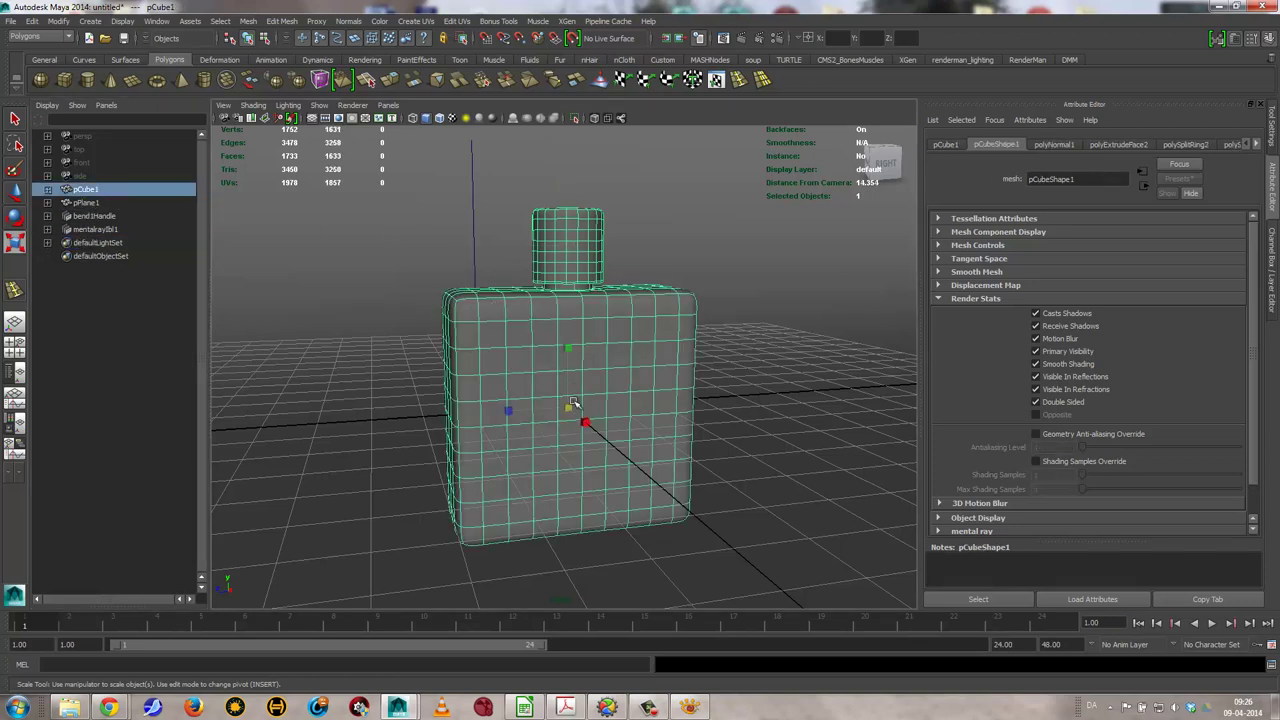
Delete all construction history in the scene with Edit > Delete All by Type > History
{"action": "left_click", "coordinate": [31, 21]}
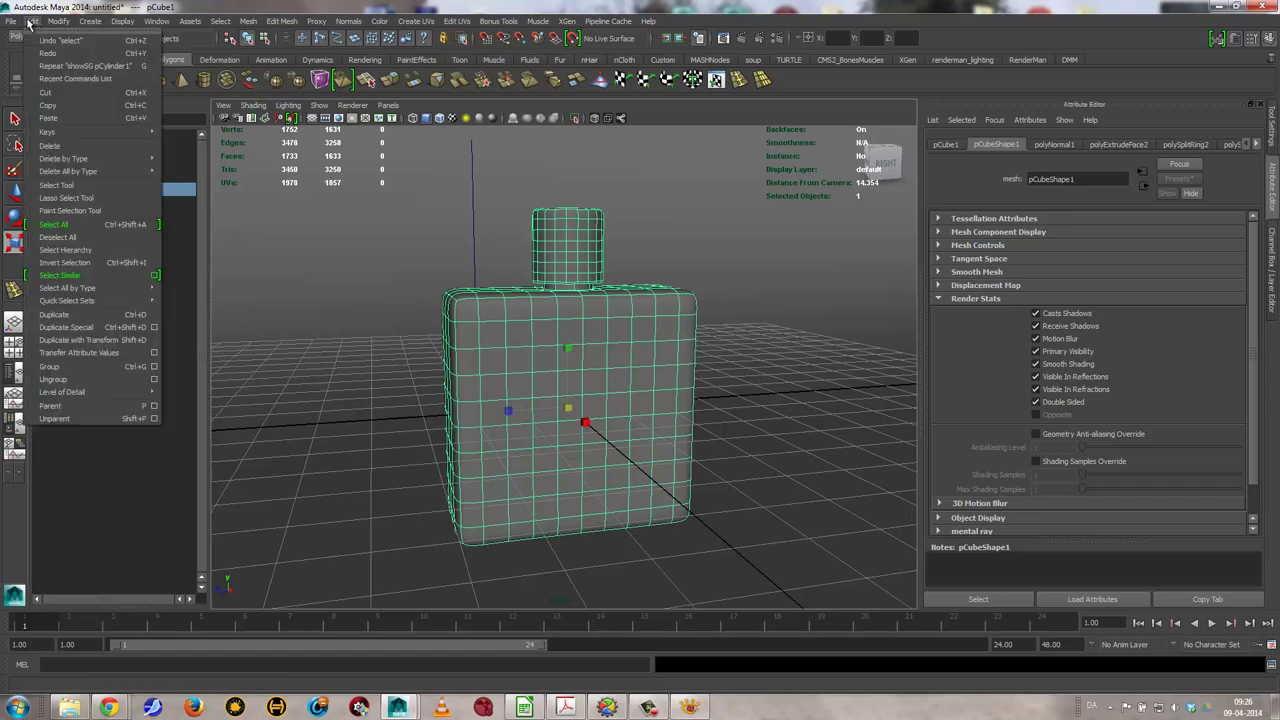
{"action": "mouse_move", "coordinate": [68, 171]}
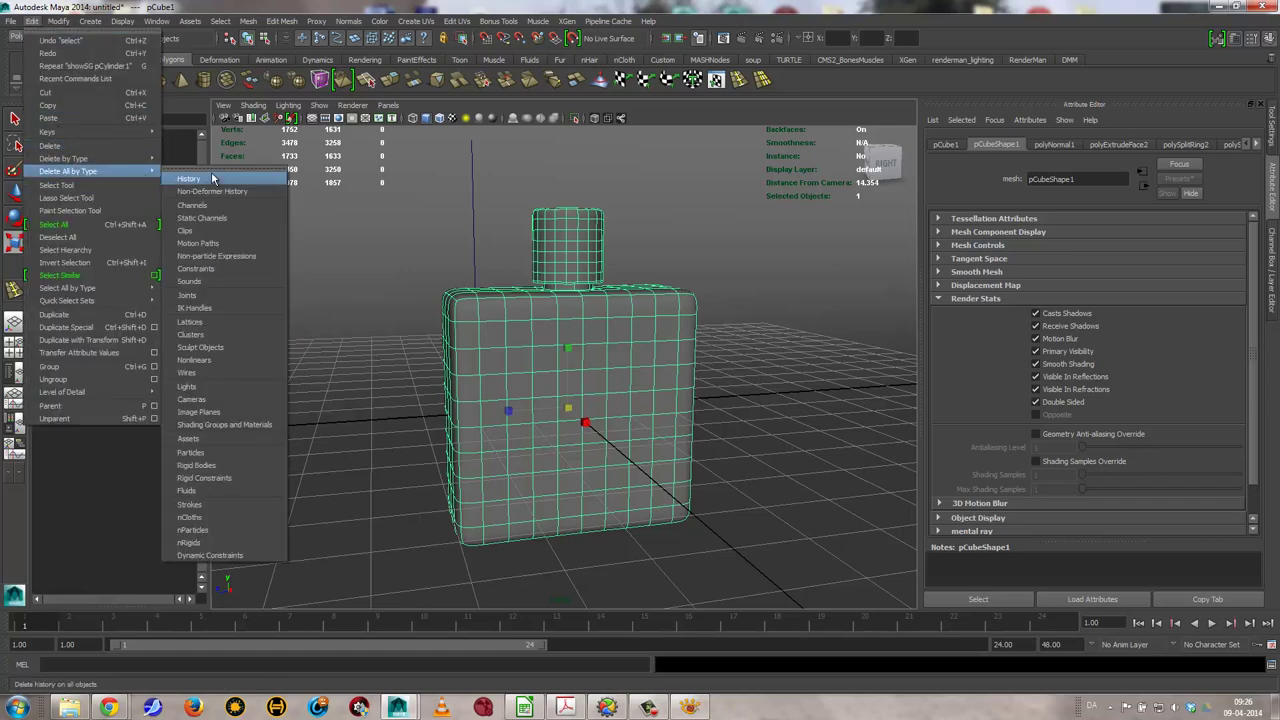
{"action": "left_click", "coordinate": [212, 178]}
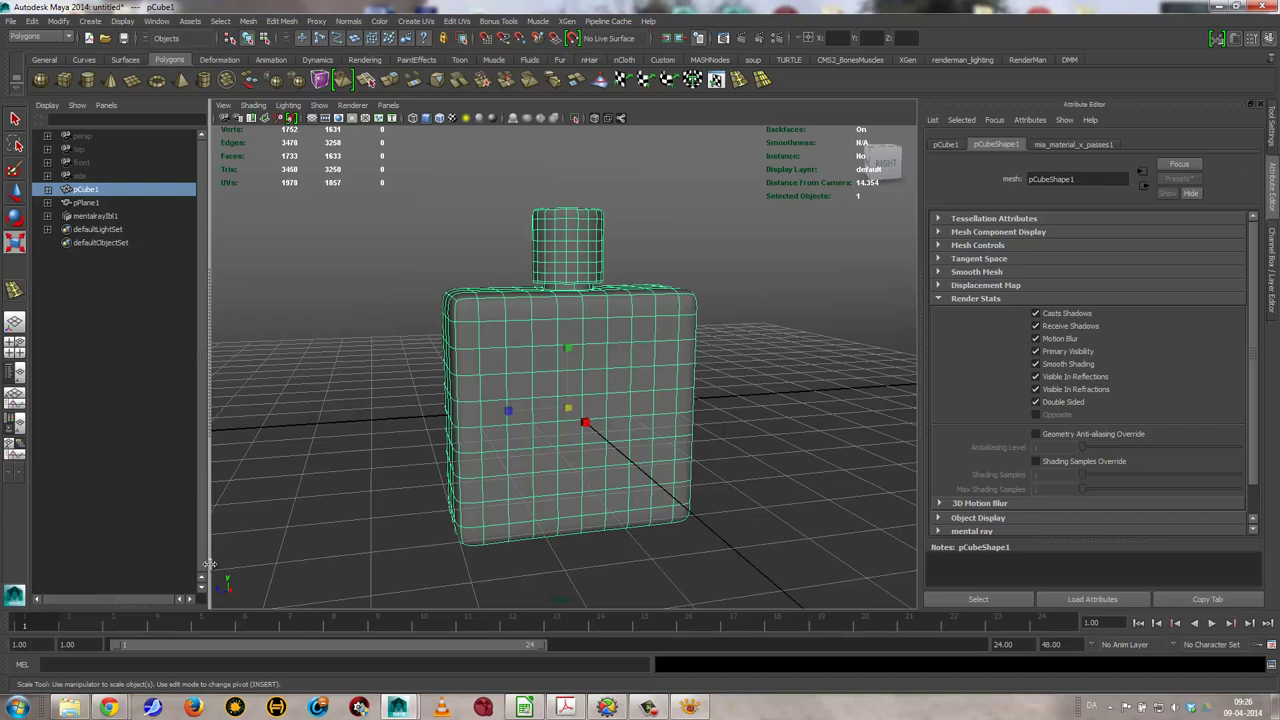
Extend the playback end time to 250 frames and preview the playback
{"action": "double_click", "coordinate": [1003, 644]}
{"action": "type", "text": "250"}
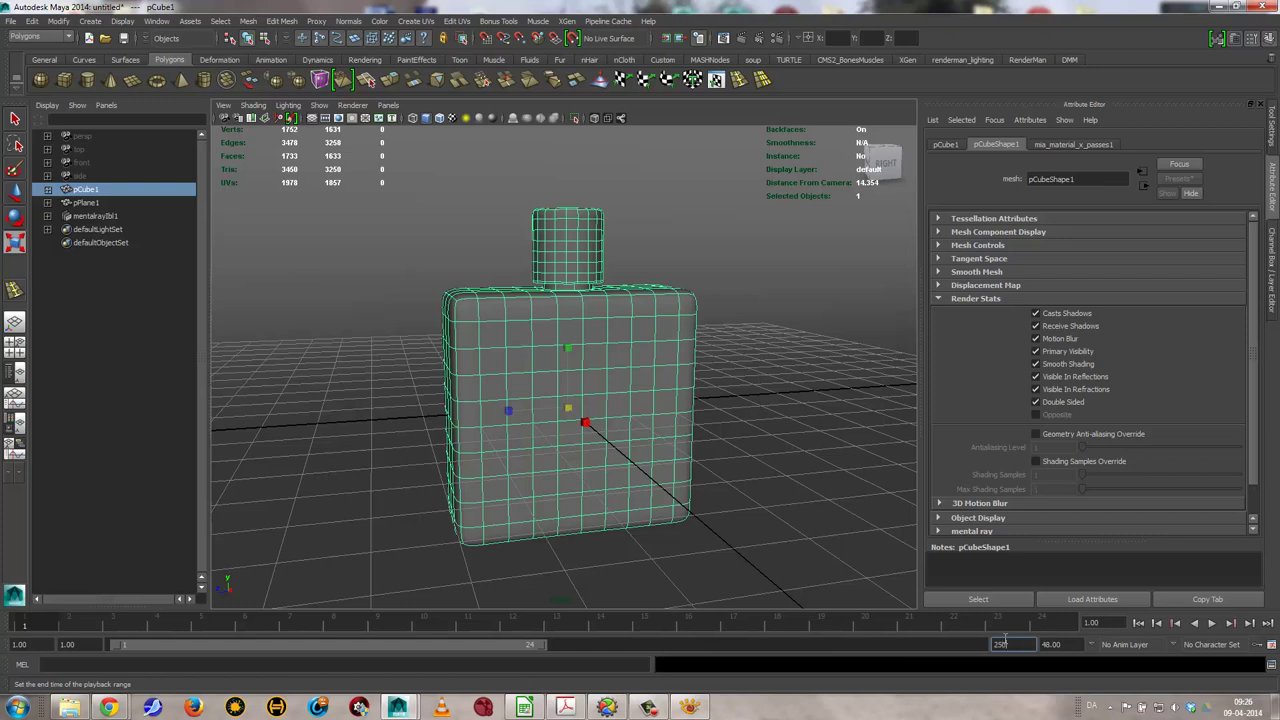
{"action": "key", "text": "Return"}
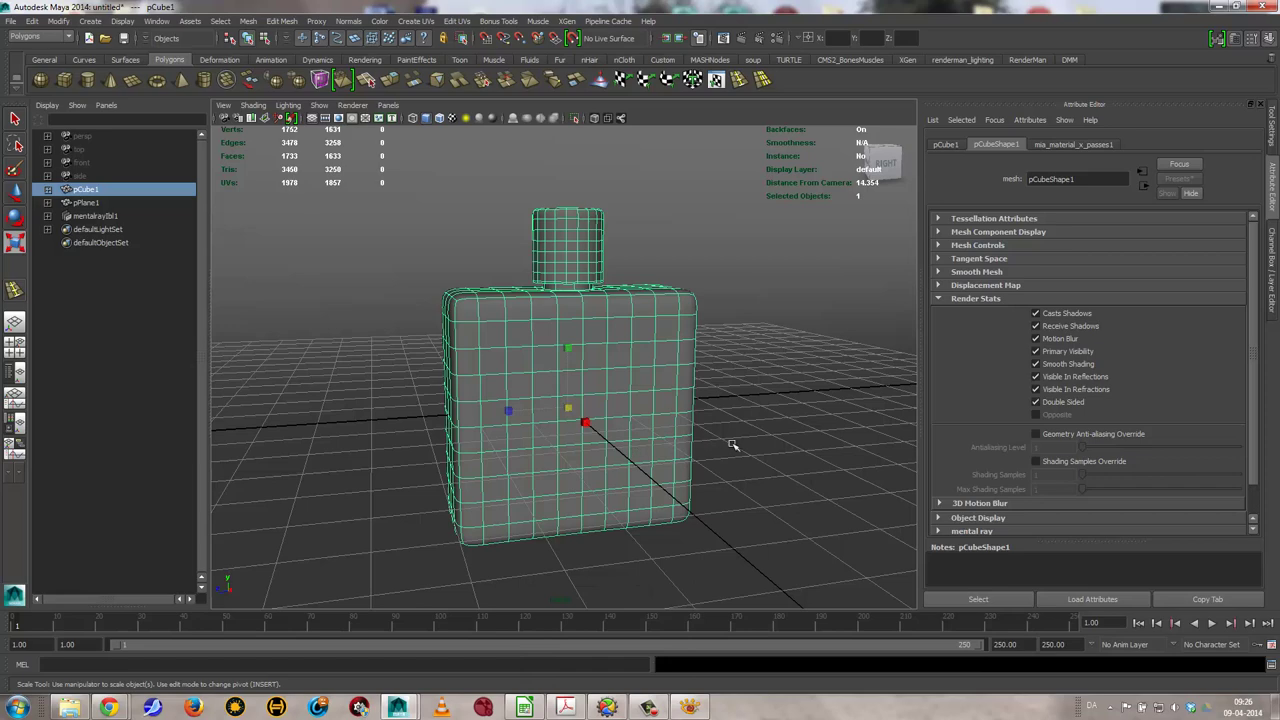
{"action": "left_click_drag", "start_coordinate": [709, 489], "coordinate": [286, 578], "text": "alt"}
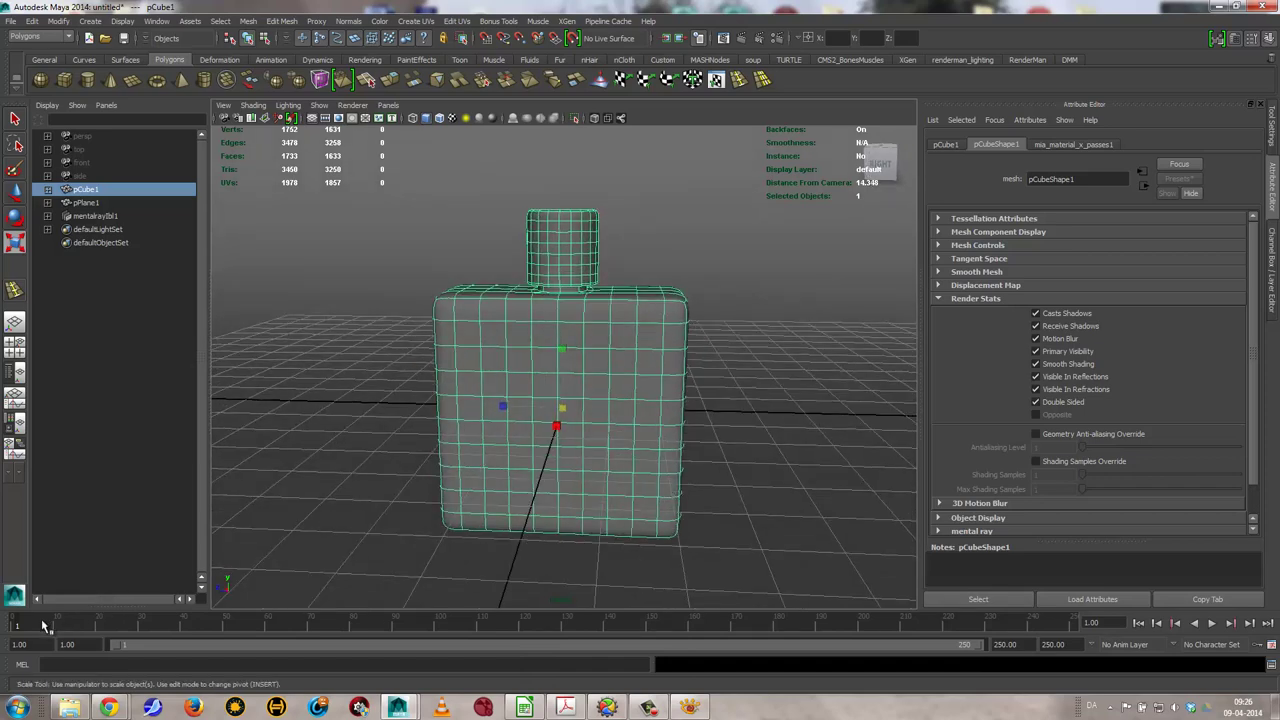
{"action": "key", "text": "alt+v"}
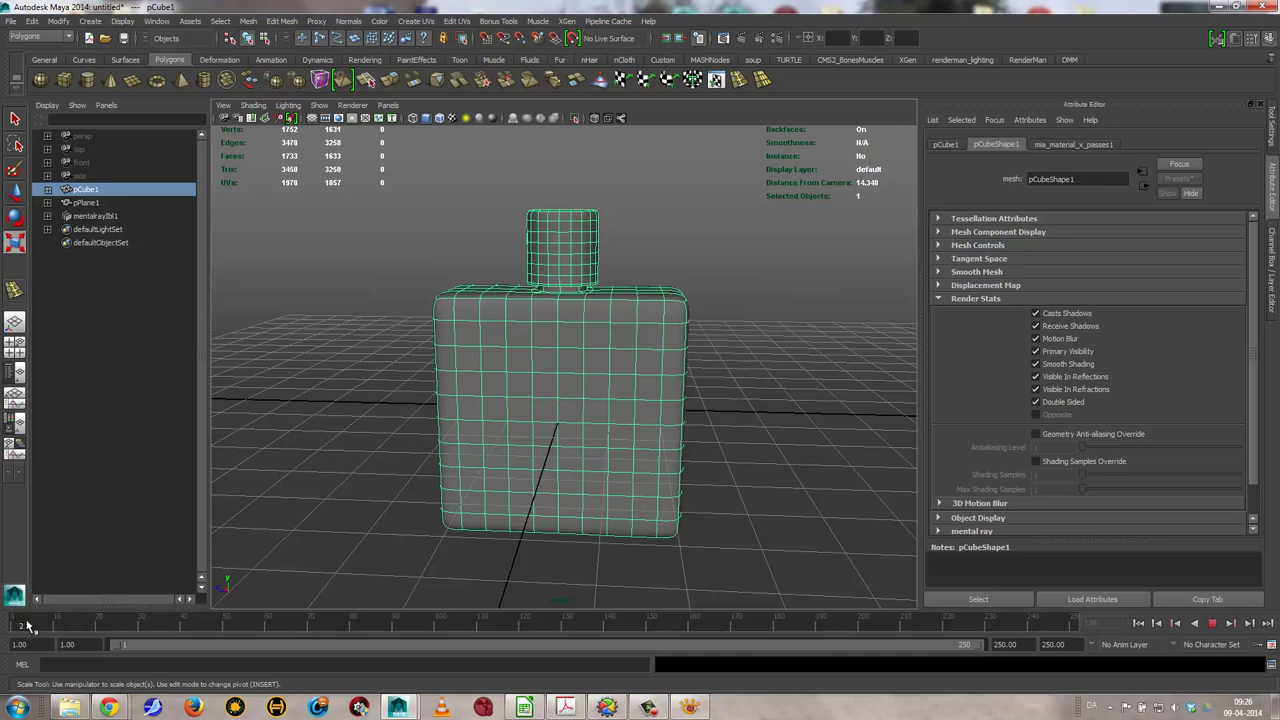
{"action": "key", "text": "alt+v"}
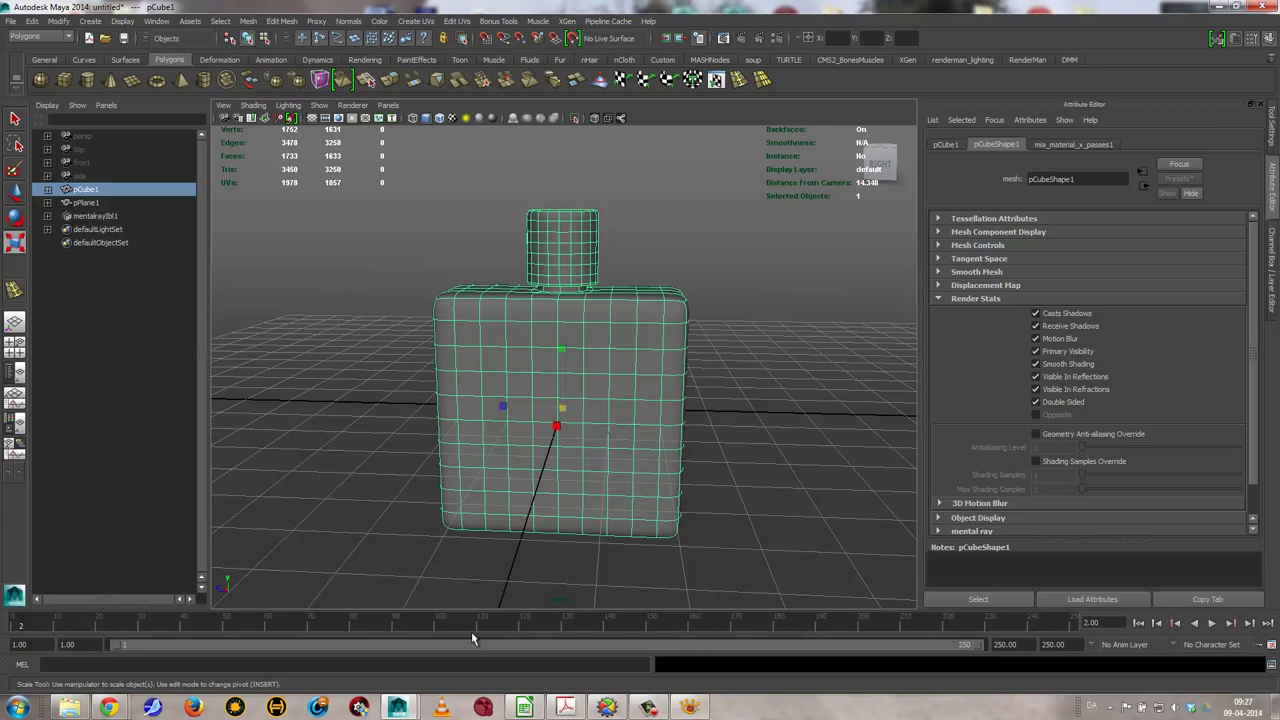
Key the bottle at frame 100, then lower it beneath the grid at frame 4
{"action": "left_click", "coordinate": [440, 627]}
{"action": "key", "text": "s"}
{"action": "left_click", "coordinate": [31, 626]}
{"action": "key", "text": "w"}
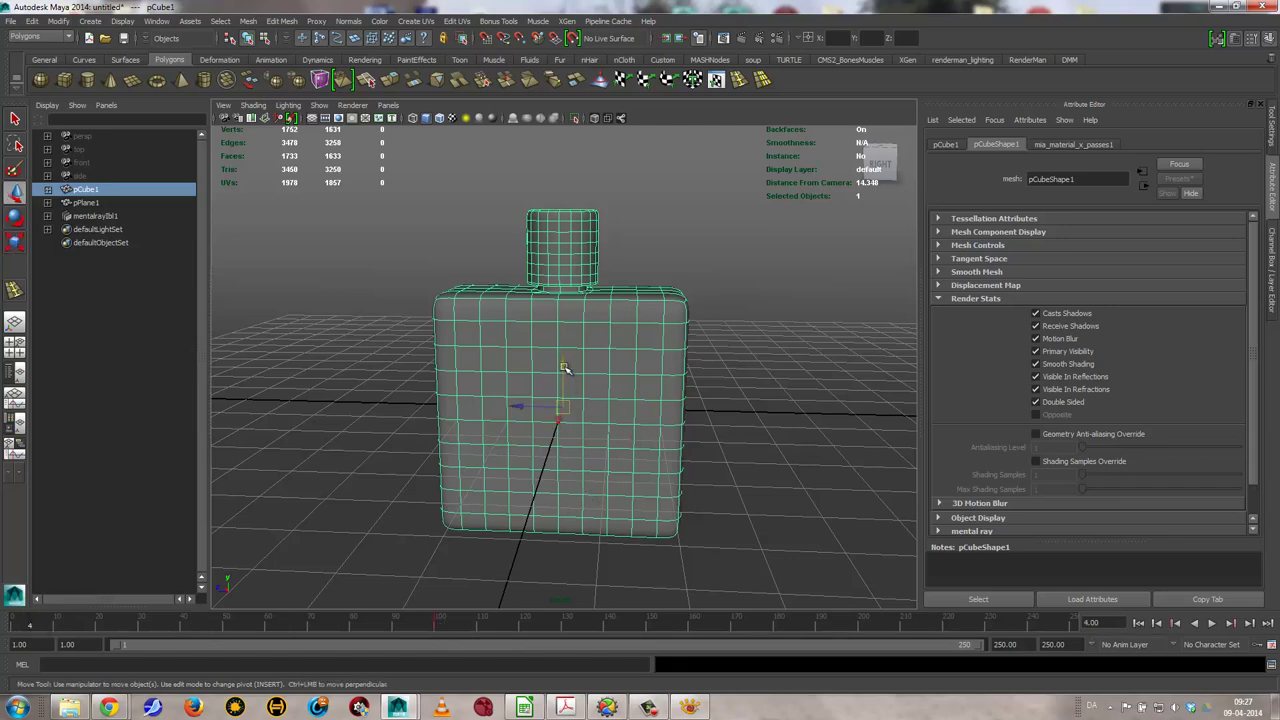
{"action": "left_click_drag", "start_coordinate": [563, 370], "coordinate": [583, 647]}
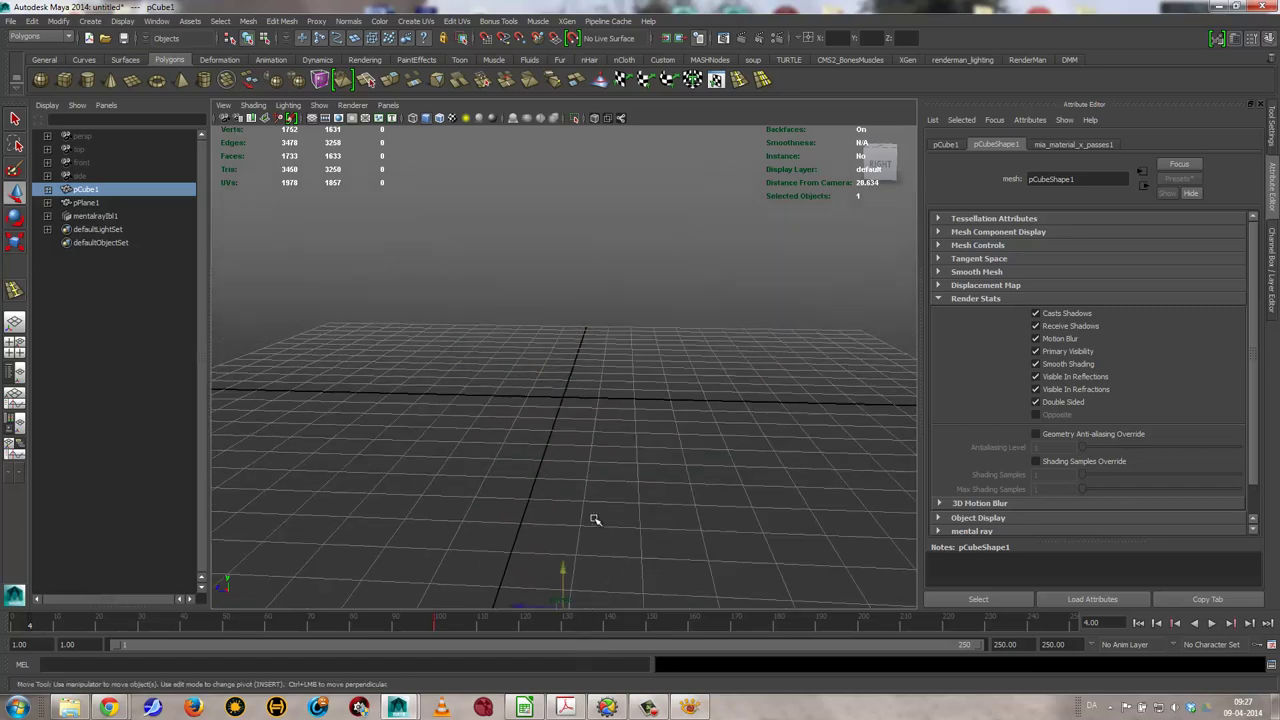
{"action": "left_click_drag", "start_coordinate": [594, 517], "coordinate": [600, 490], "text": "alt"}
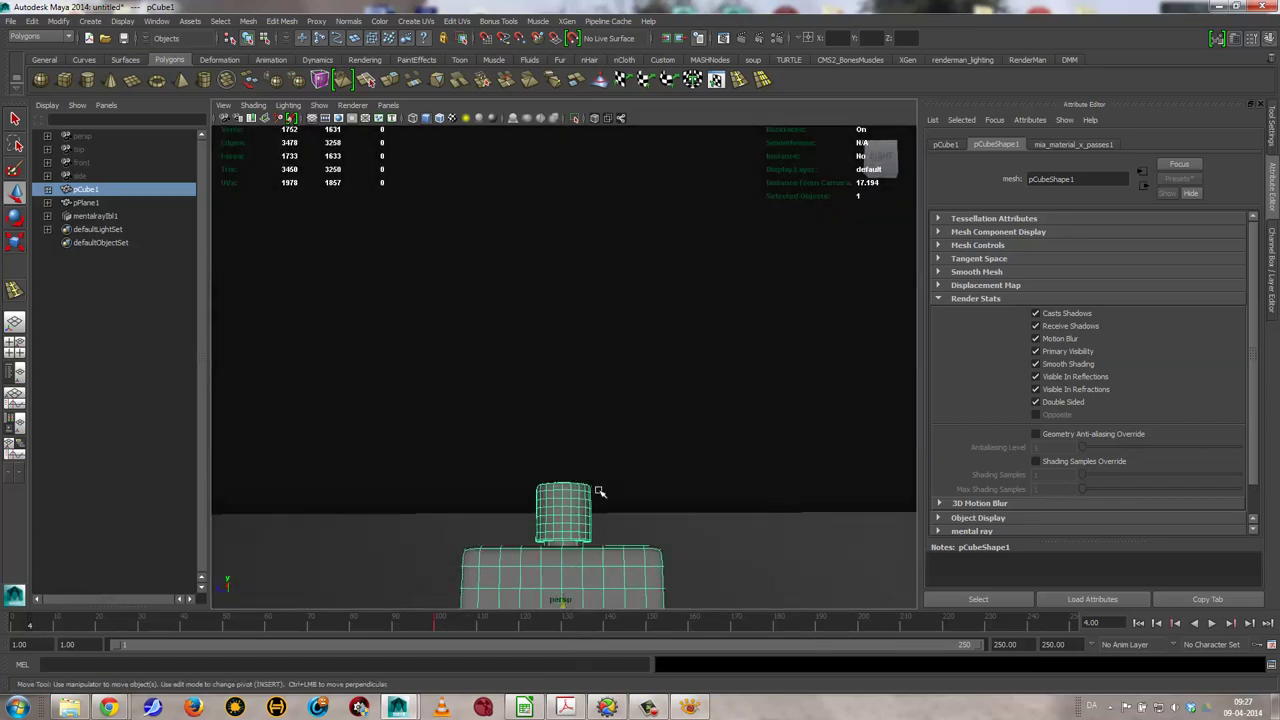
Spin the bottle past a full turn around Y and play back the animation
{"action": "key", "text": "e"}
{"action": "key", "text": "f"}
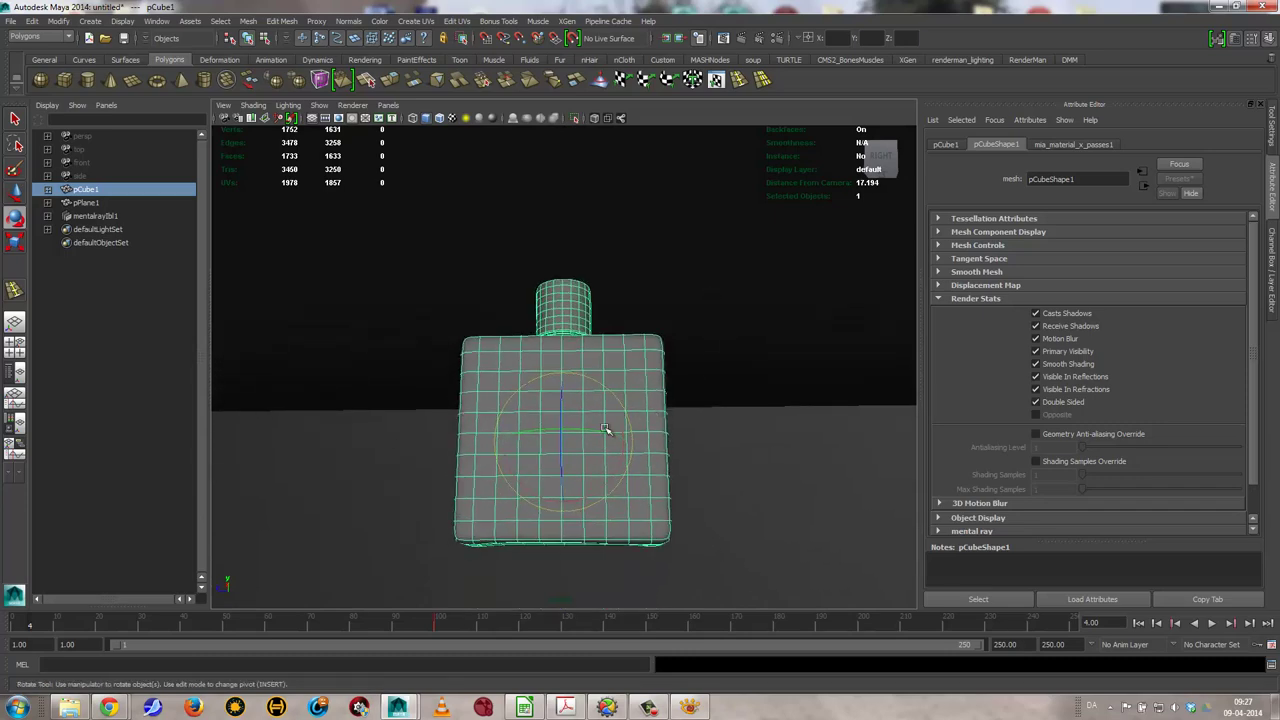
{"action": "left_click_drag", "start_coordinate": [605, 428], "coordinate": [517, 468]}
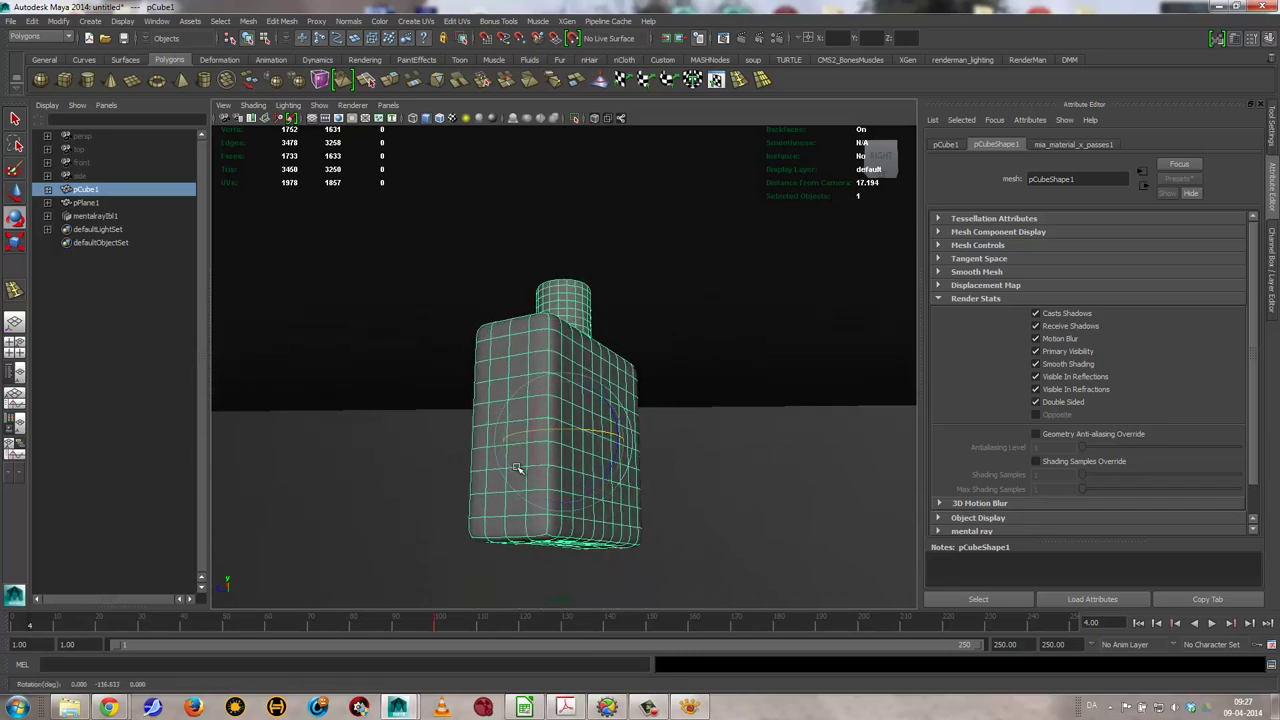
{"action": "left_click_drag", "start_coordinate": [594, 432], "coordinate": [450, 432]}
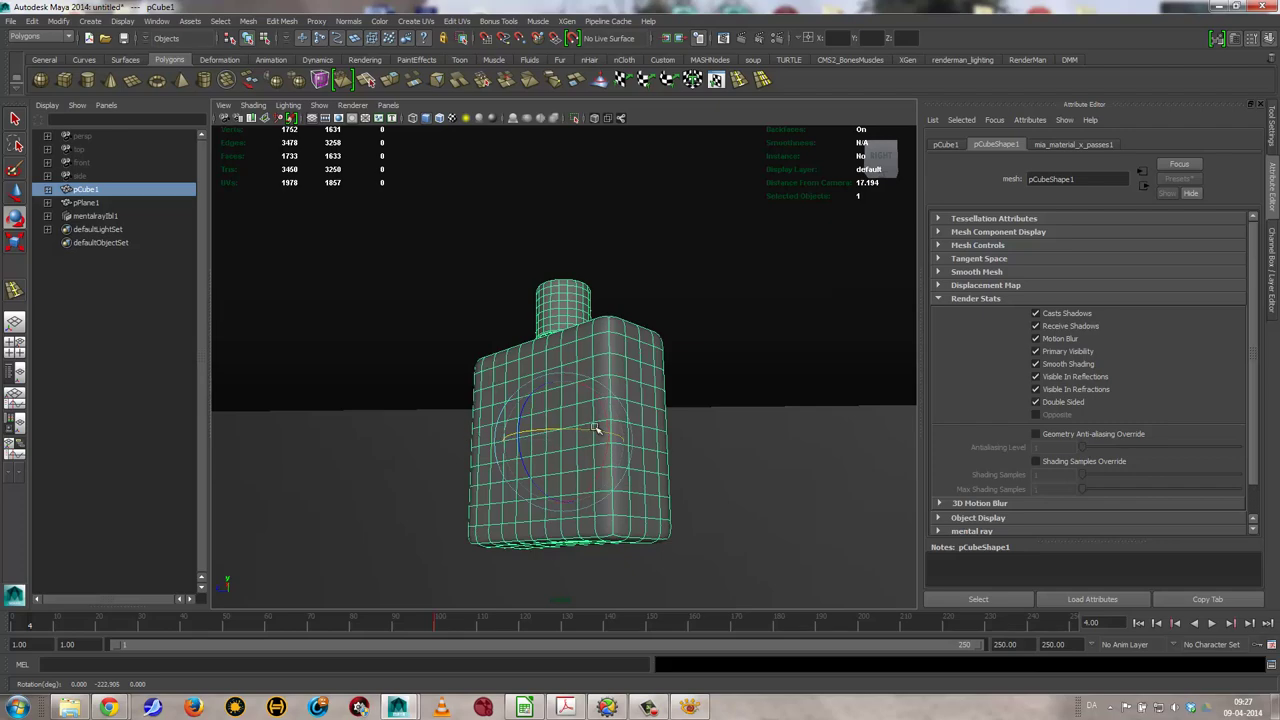
{"action": "mouse_move", "coordinate": [586, 434]}
{"action": "left_mouse_down"}
{"action": "mouse_move", "coordinate": [491, 423]}
{"action": "mouse_move", "coordinate": [527, 434]}
{"action": "left_mouse_up"}
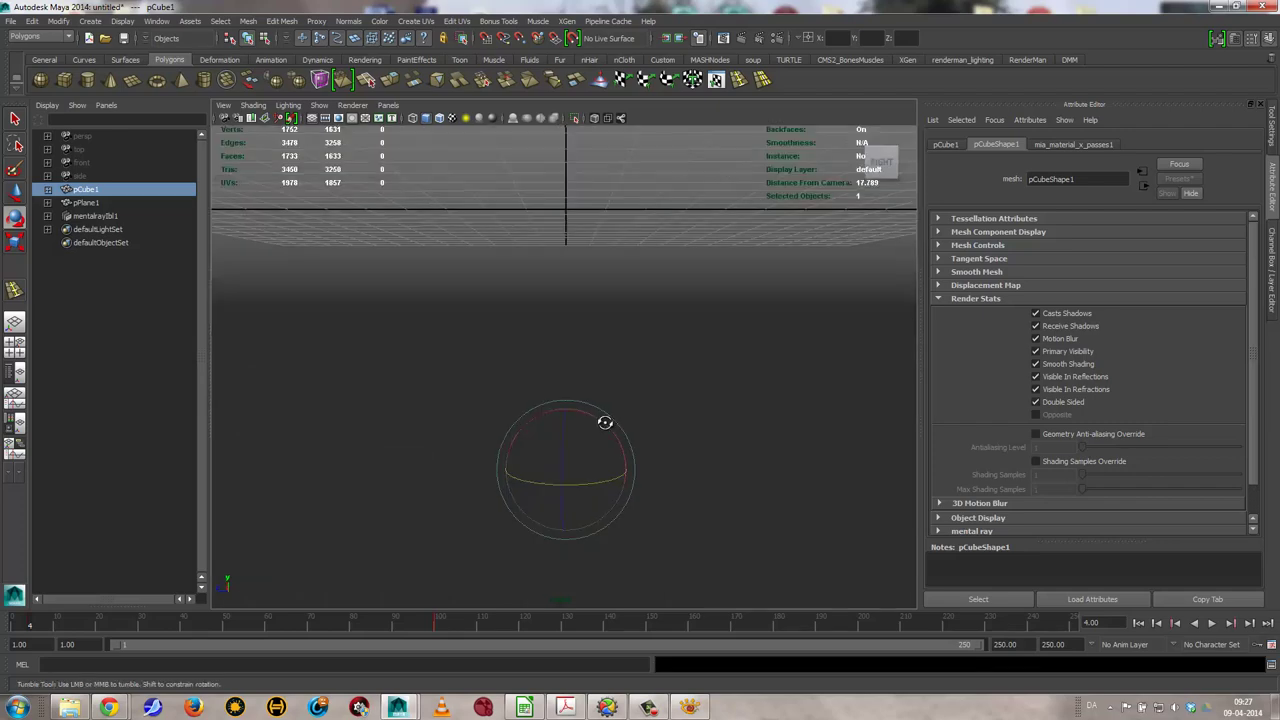
{"action": "right_click_drag", "start_coordinate": [645, 455], "coordinate": [351, 514], "text": "alt"}
{"action": "key", "text": "alt+v"}
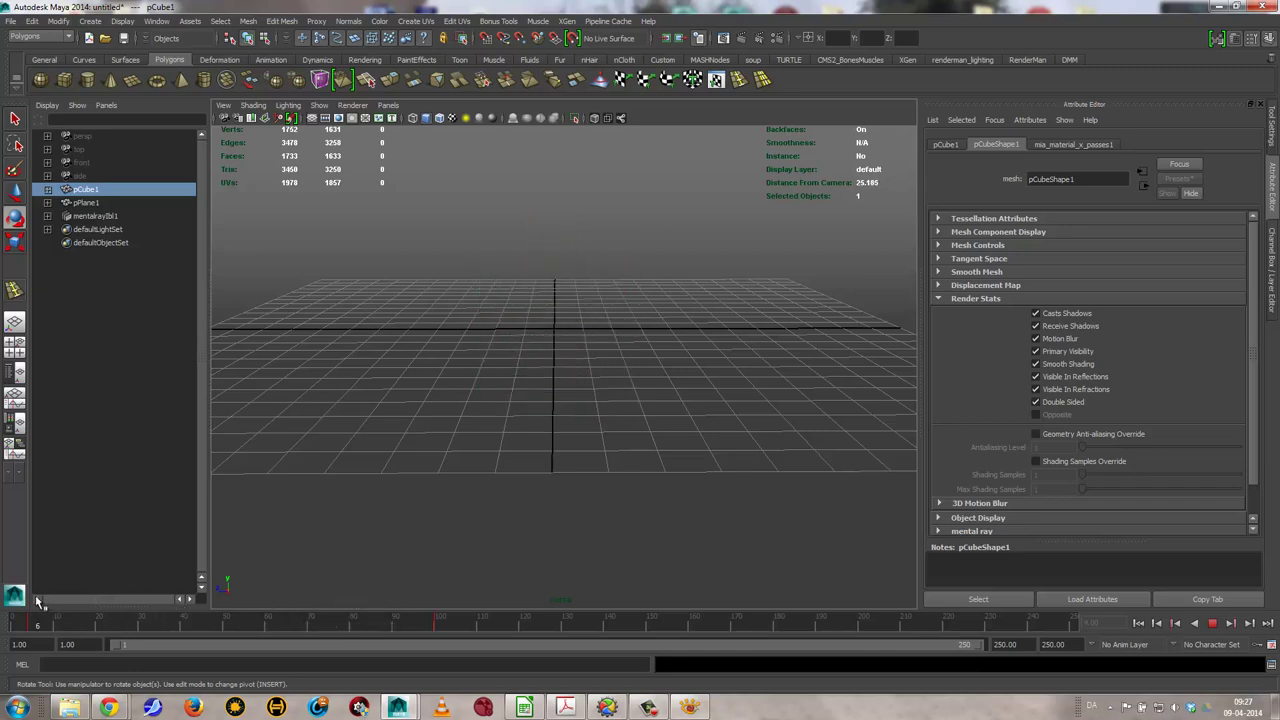
{"action": "key", "text": "Escape"}
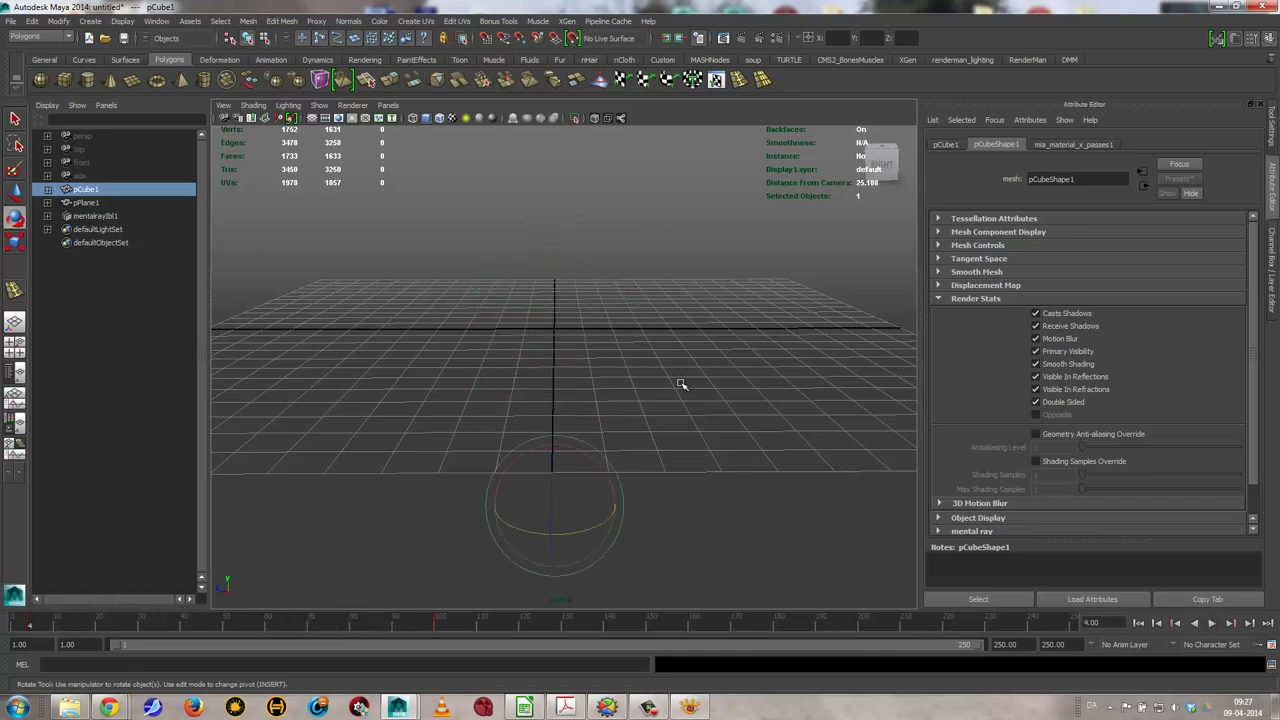
Set the bottle's Rotate Y to -180 in the Channel Box, key it, and scrub the animation
{"action": "left_click", "coordinate": [1272, 260]}
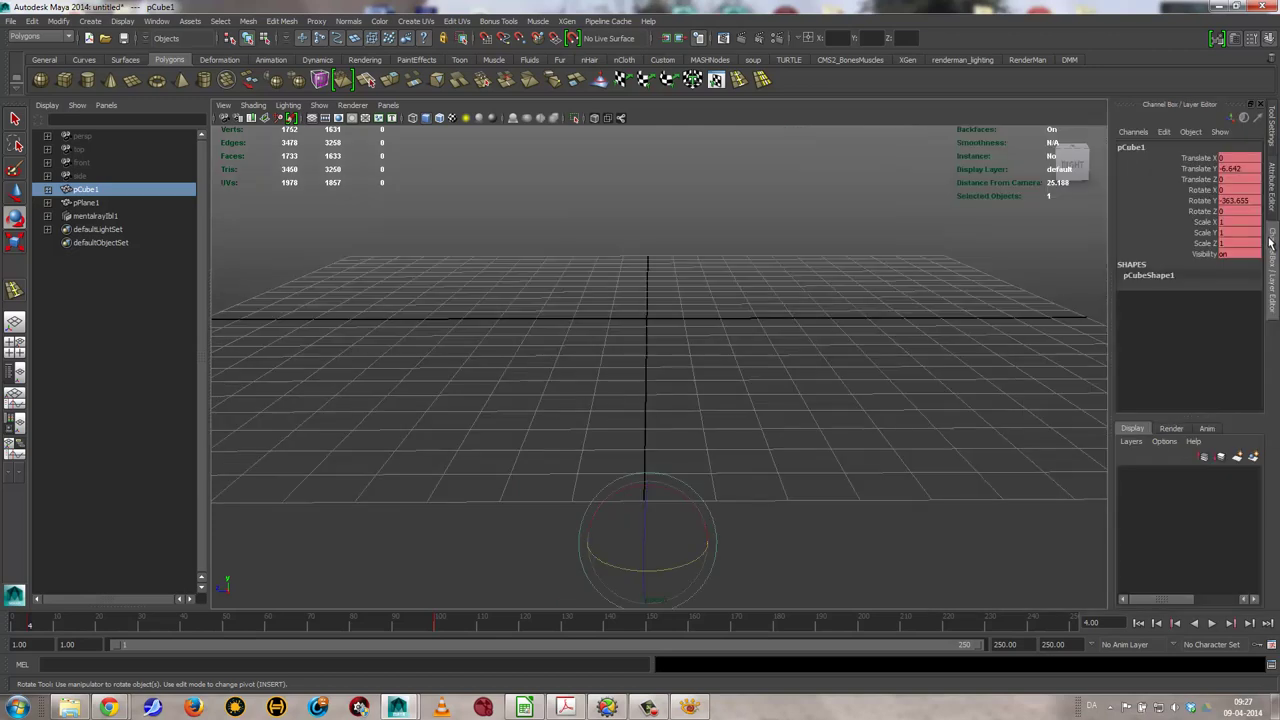
{"action": "double_click", "coordinate": [1240, 202]}
{"action": "type", "text": "-180"}
{"action": "right_click_drag", "start_coordinate": [1200, 201], "coordinate": [1197, 232]}
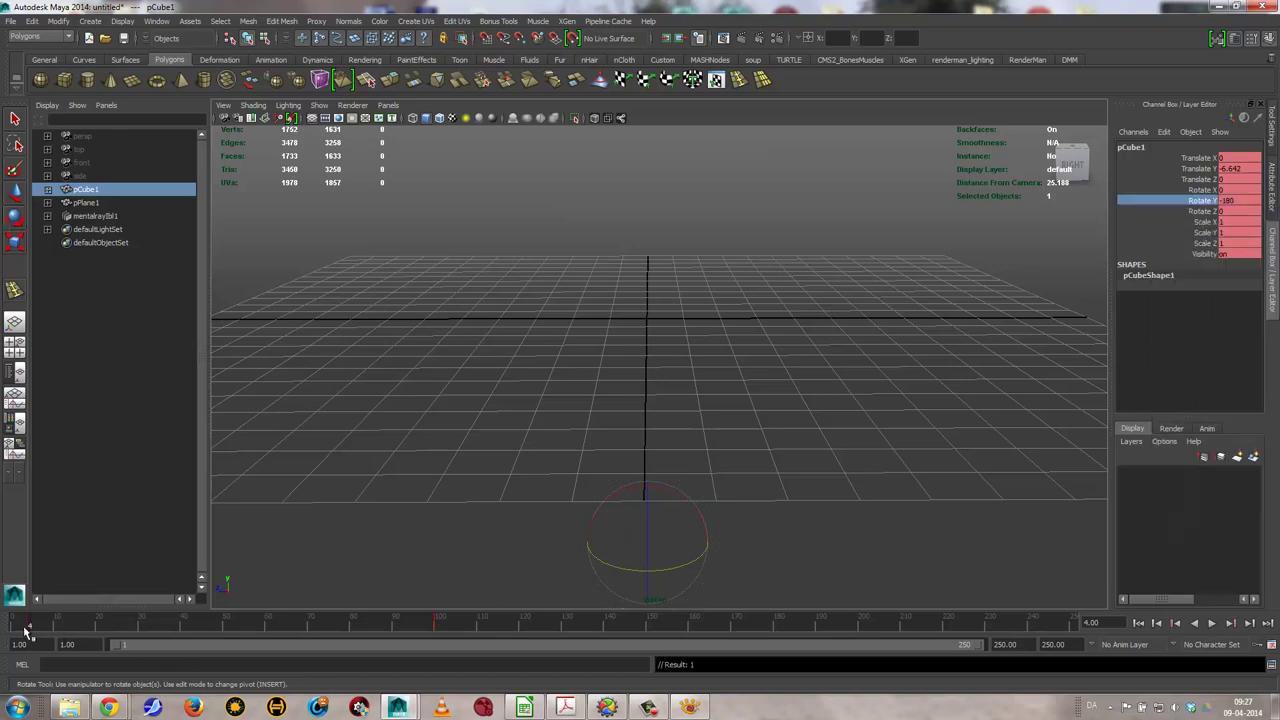
{"action": "mouse_move", "coordinate": [45, 622]}
{"action": "left_mouse_down"}
{"action": "mouse_move", "coordinate": [280, 622]}
{"action": "mouse_move", "coordinate": [423, 600]}
{"action": "mouse_move", "coordinate": [166, 614]}
{"action": "mouse_move", "coordinate": [512, 596]}
{"action": "mouse_move", "coordinate": [206, 597]}
{"action": "mouse_move", "coordinate": [47, 618]}
{"action": "mouse_move", "coordinate": [486, 586]}
{"action": "left_mouse_up"}
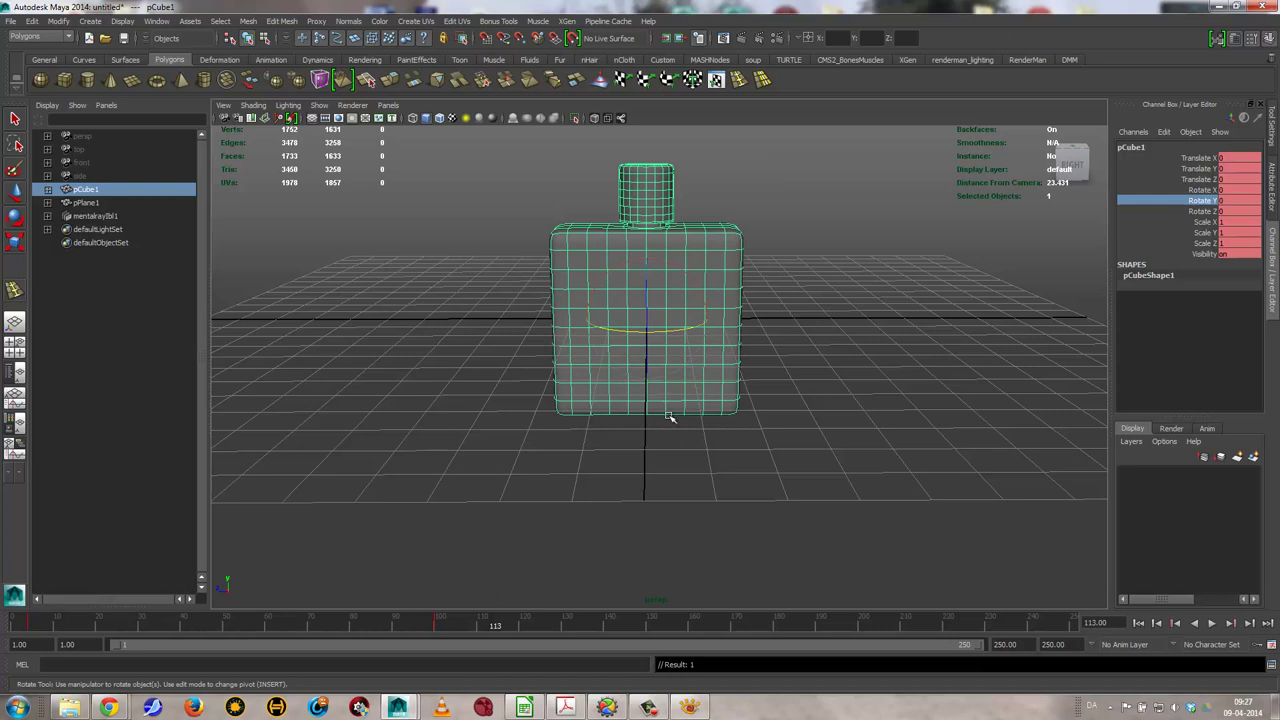
{"action": "left_click", "coordinate": [163, 23]}
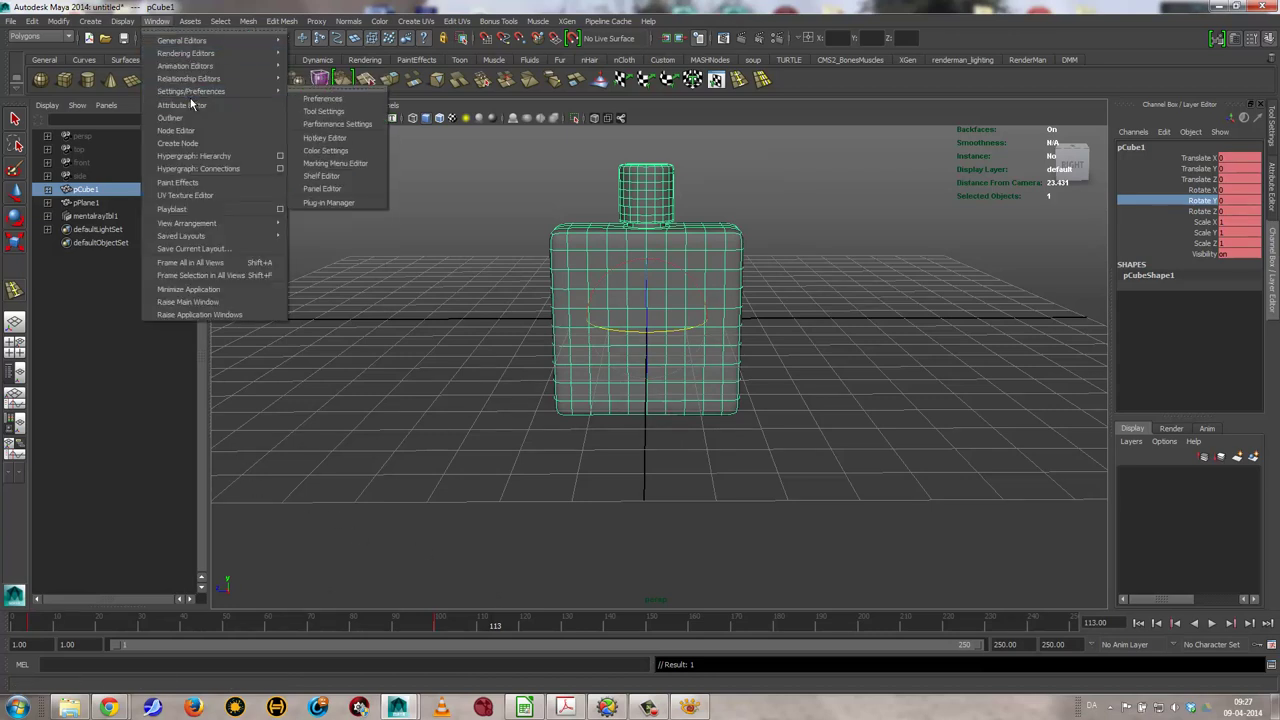
{"action": "mouse_move", "coordinate": [190, 66]}
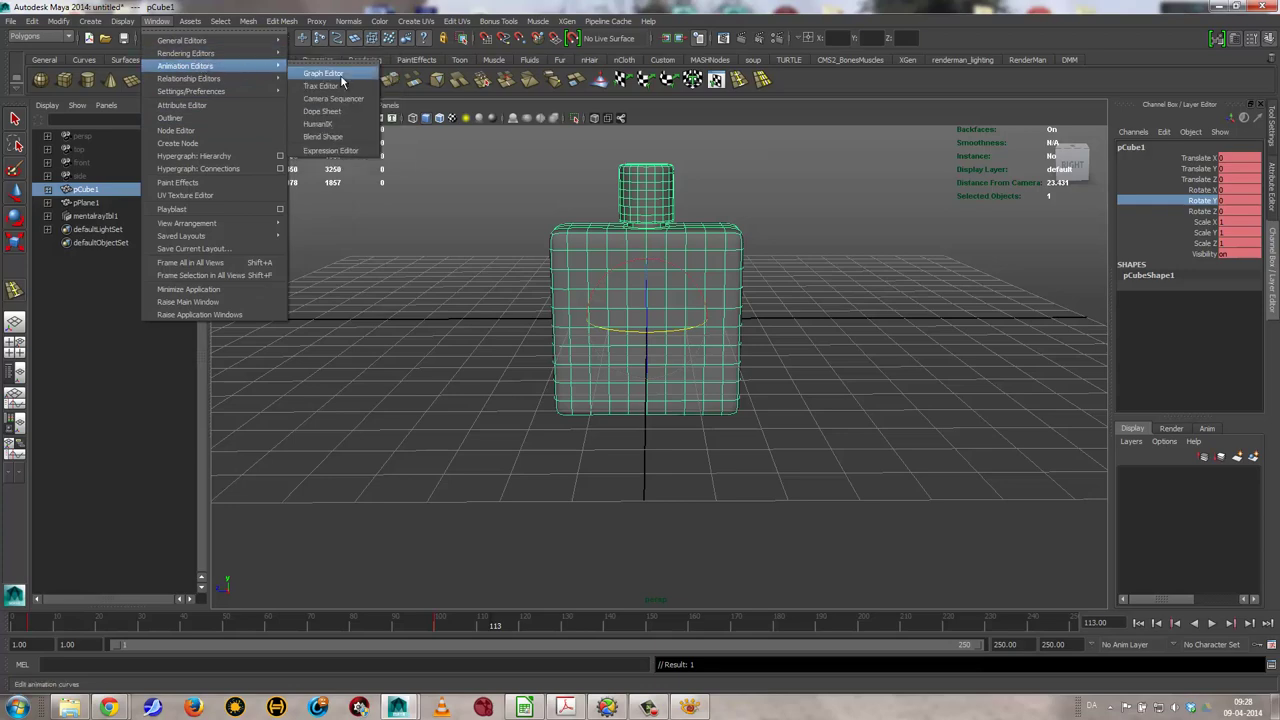
In the Graph Editor, ease the Translate Y curve into its final key
{"action": "left_click", "coordinate": [323, 73]}
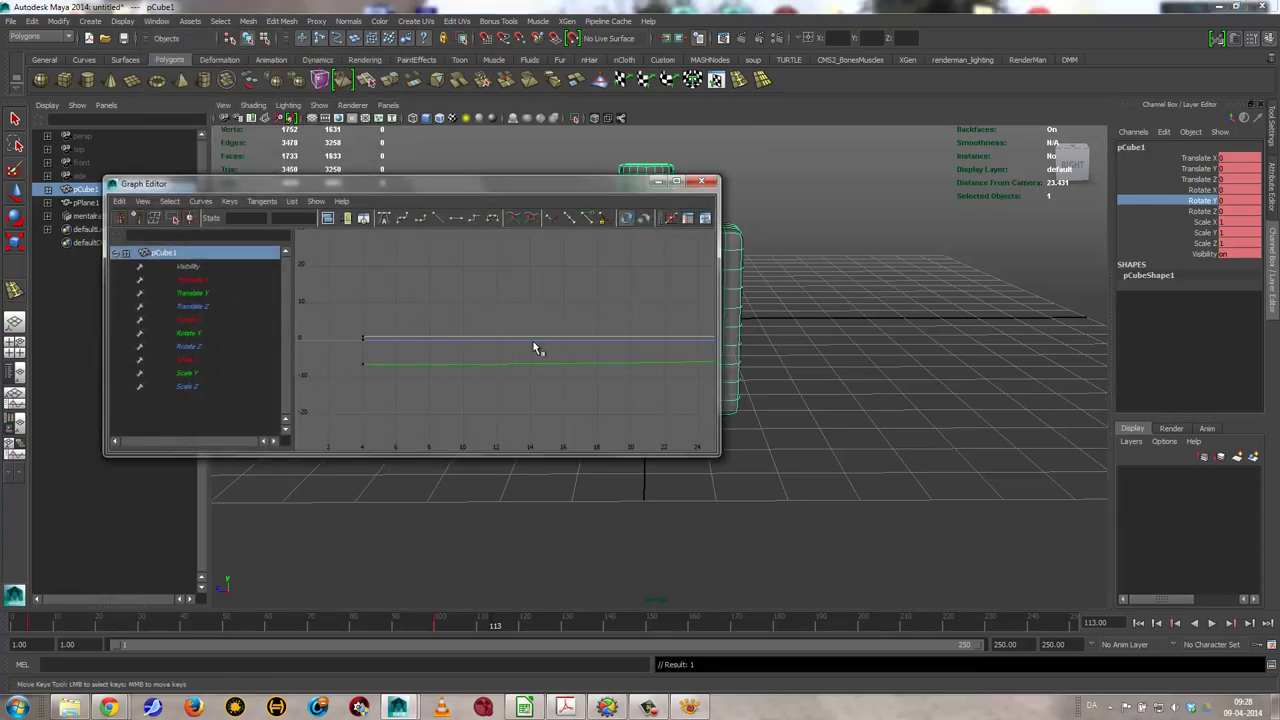
{"action": "key", "text": "f"}
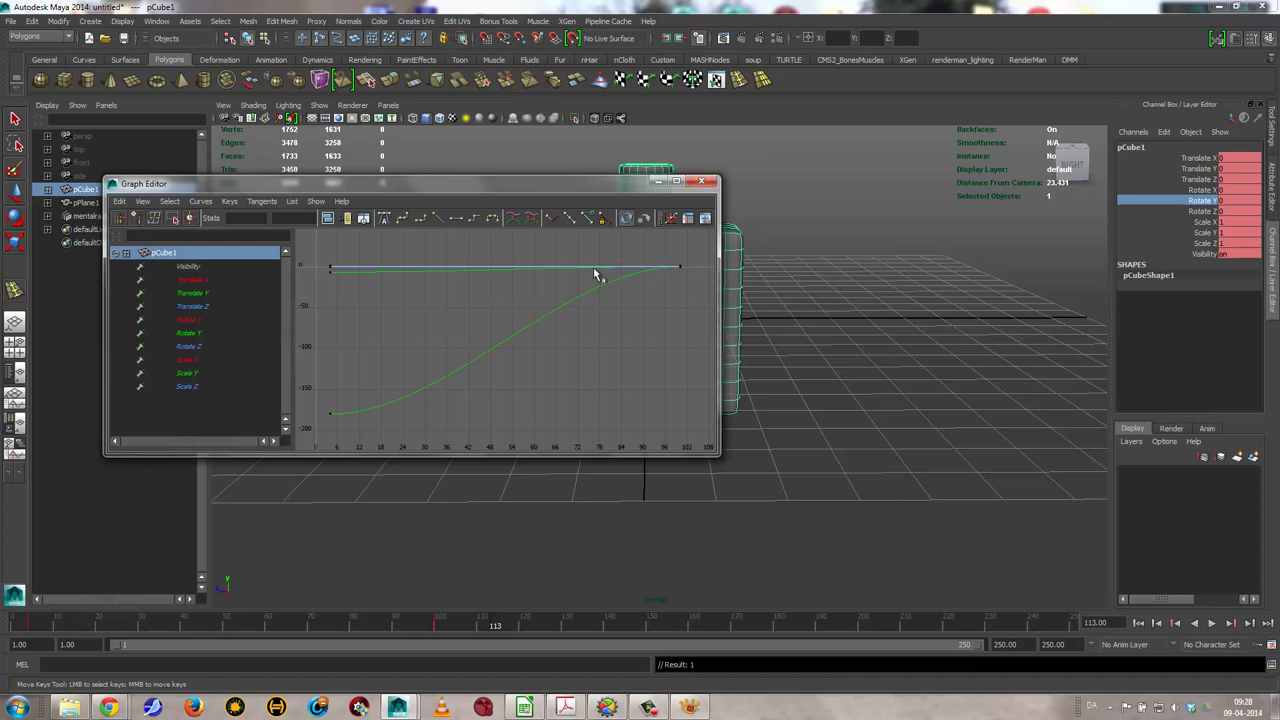
{"action": "left_click", "coordinate": [209, 292]}
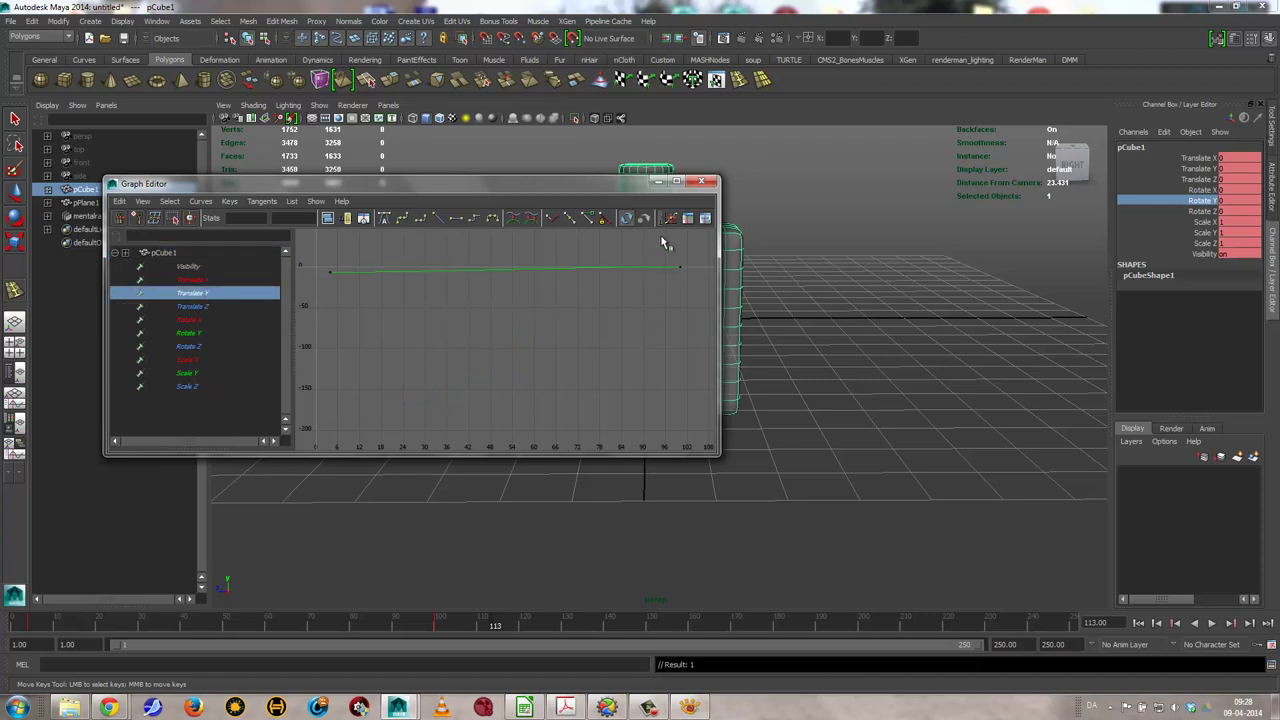
{"action": "left_click_drag", "start_coordinate": [660, 234], "coordinate": [685, 286]}
{"action": "key", "text": "f"}
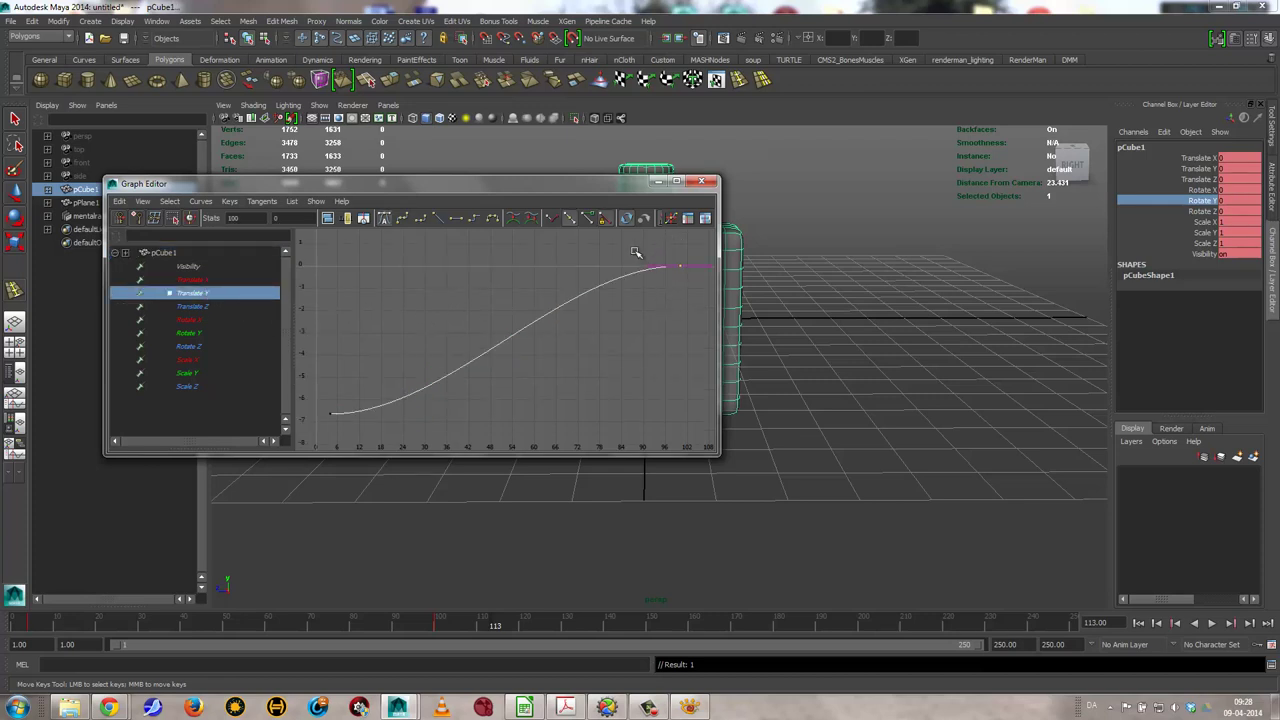
{"action": "left_click_drag", "start_coordinate": [635, 252], "coordinate": [654, 288]}
{"action": "middle_click_drag", "start_coordinate": [654, 288], "coordinate": [654, 312]}
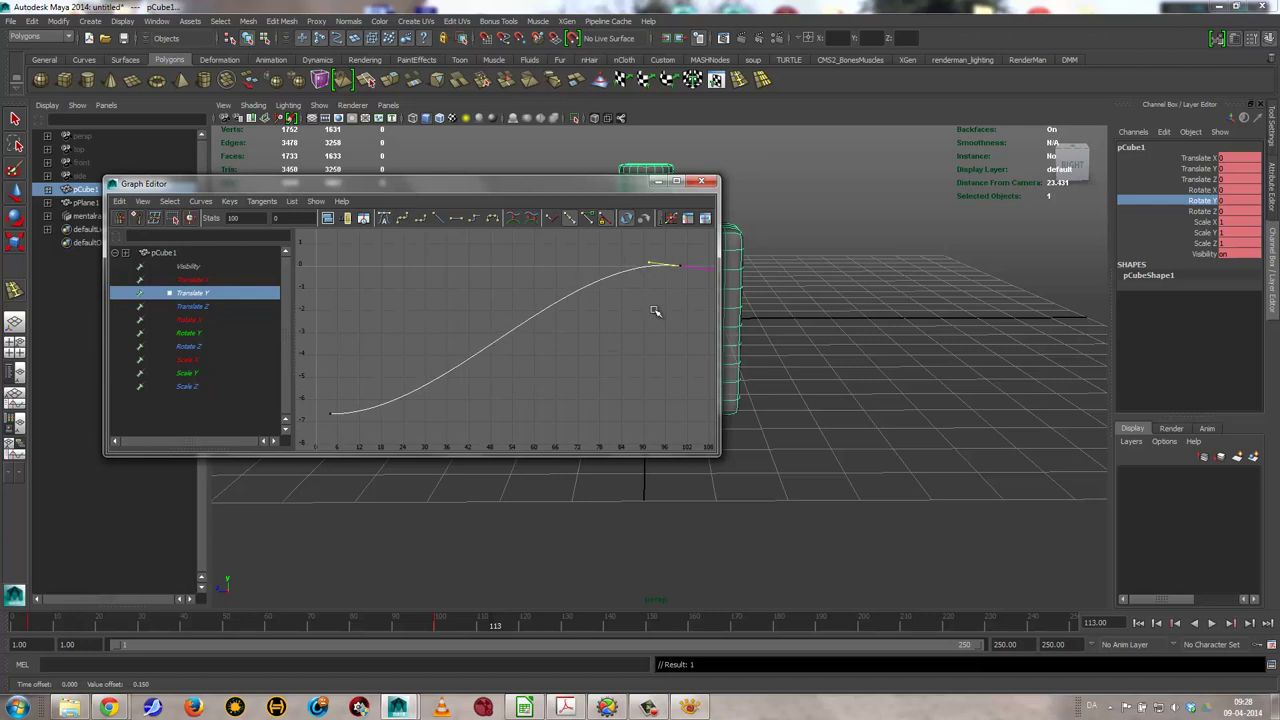
Adjust the final Rotate Y key, then close the Graph Editor
{"action": "left_click", "coordinate": [198, 333]}
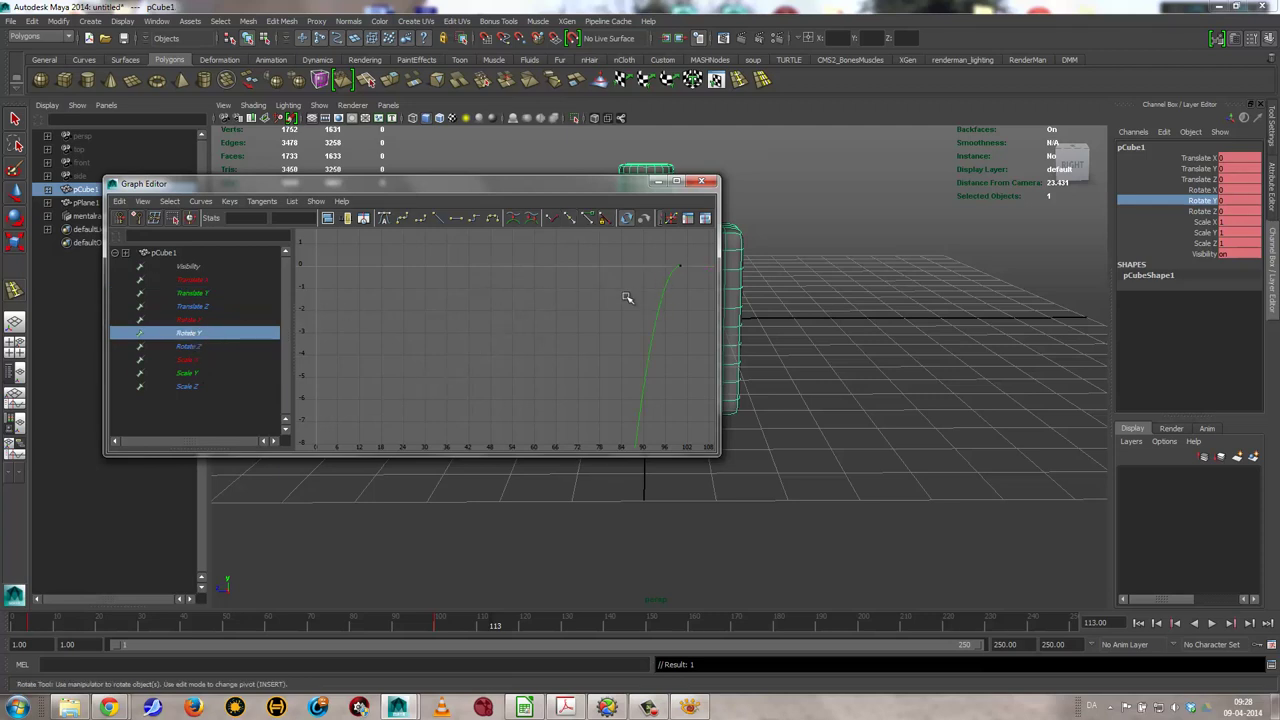
{"action": "left_click", "coordinate": [670, 337]}
{"action": "key", "text": "f"}
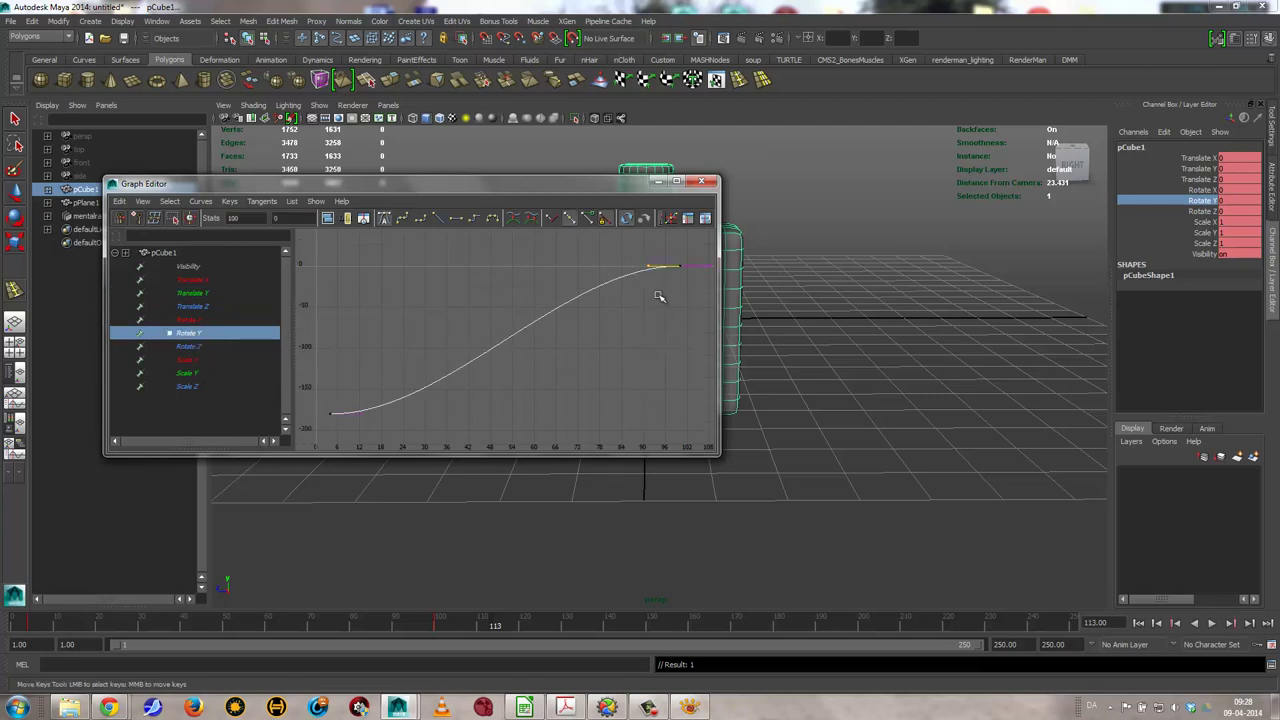
{"action": "middle_click_drag", "start_coordinate": [659, 296], "coordinate": [660, 297]}
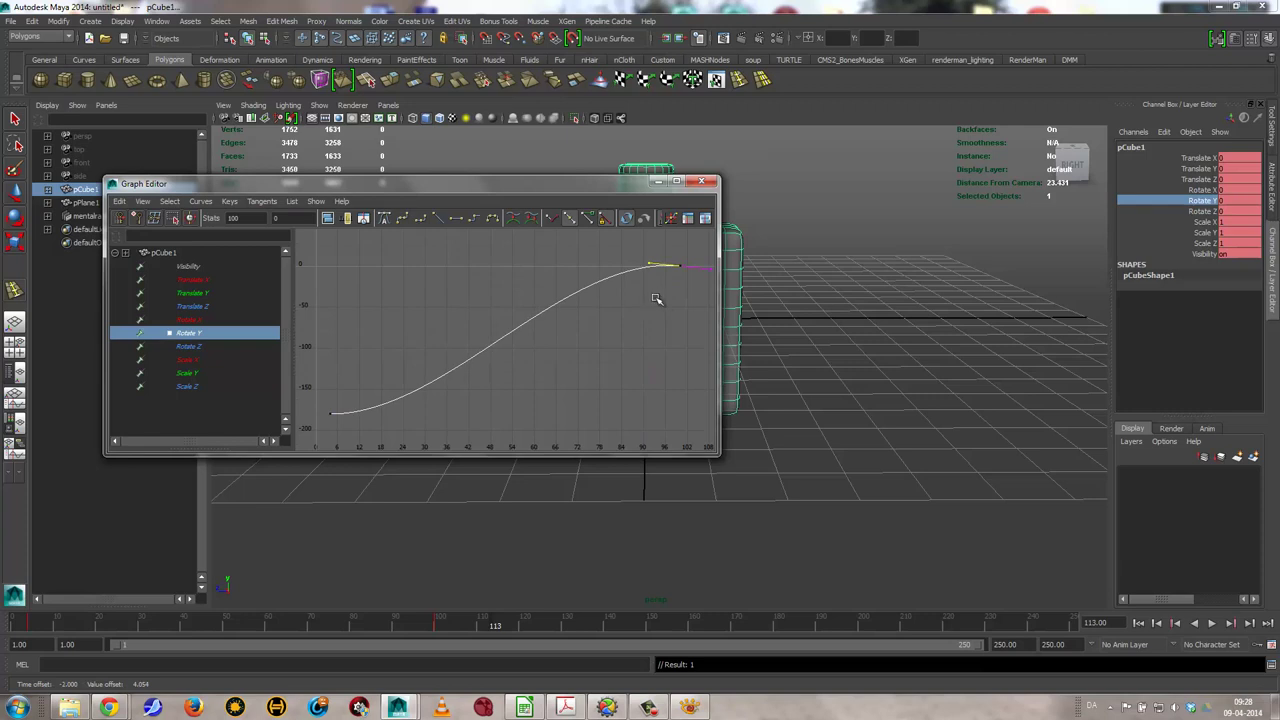
{"action": "left_click", "coordinate": [702, 181]}
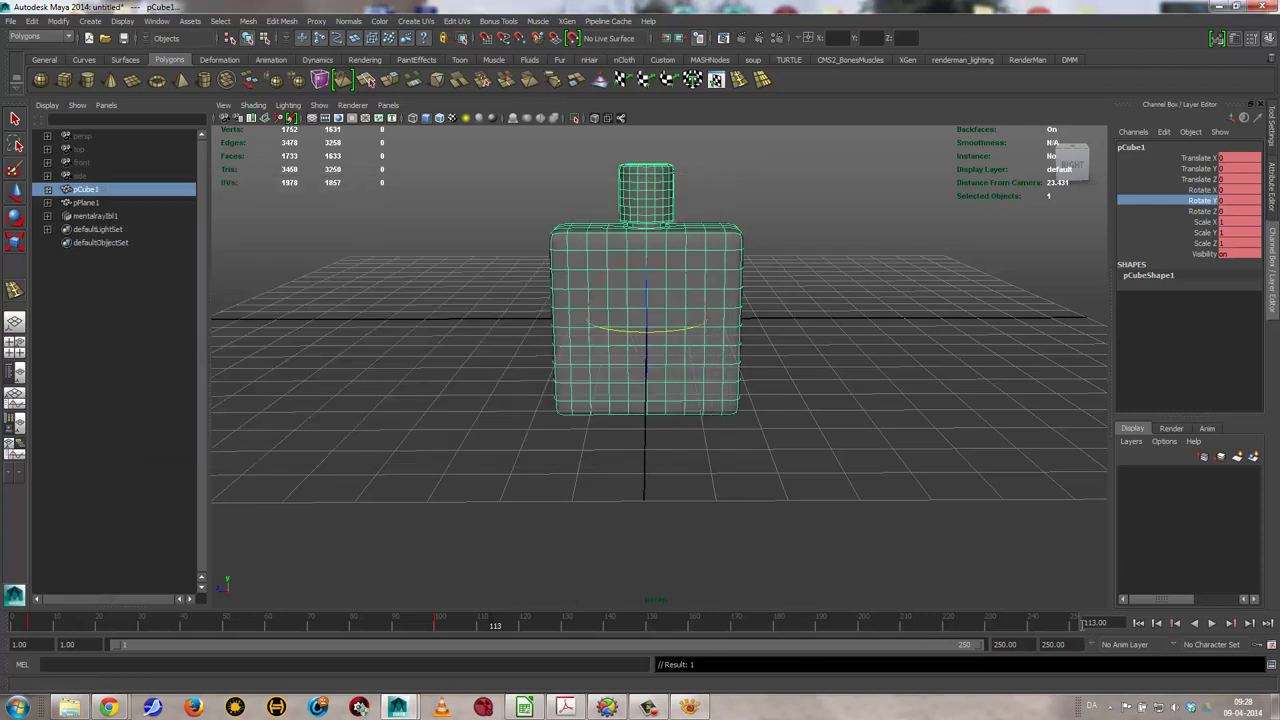
{"action": "left_click", "coordinate": [1138, 623]}
{"action": "left_click", "coordinate": [1211, 623]}
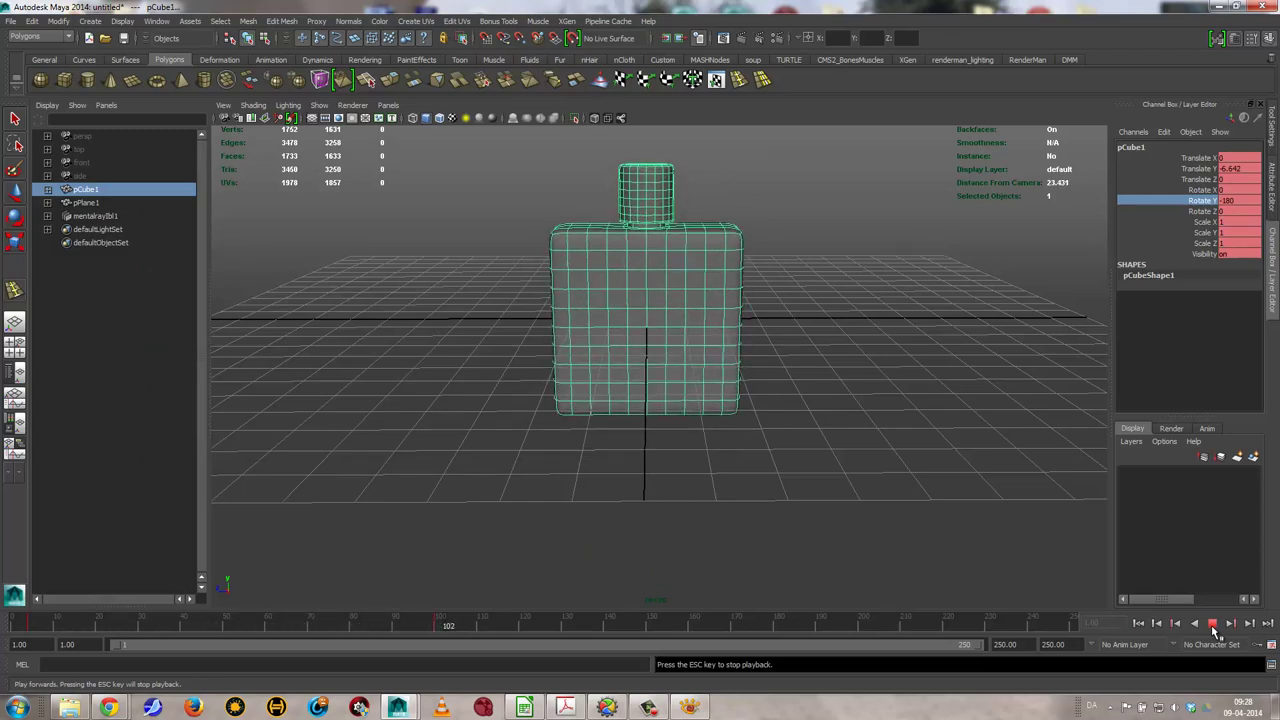
{"action": "left_click", "coordinate": [1212, 623]}
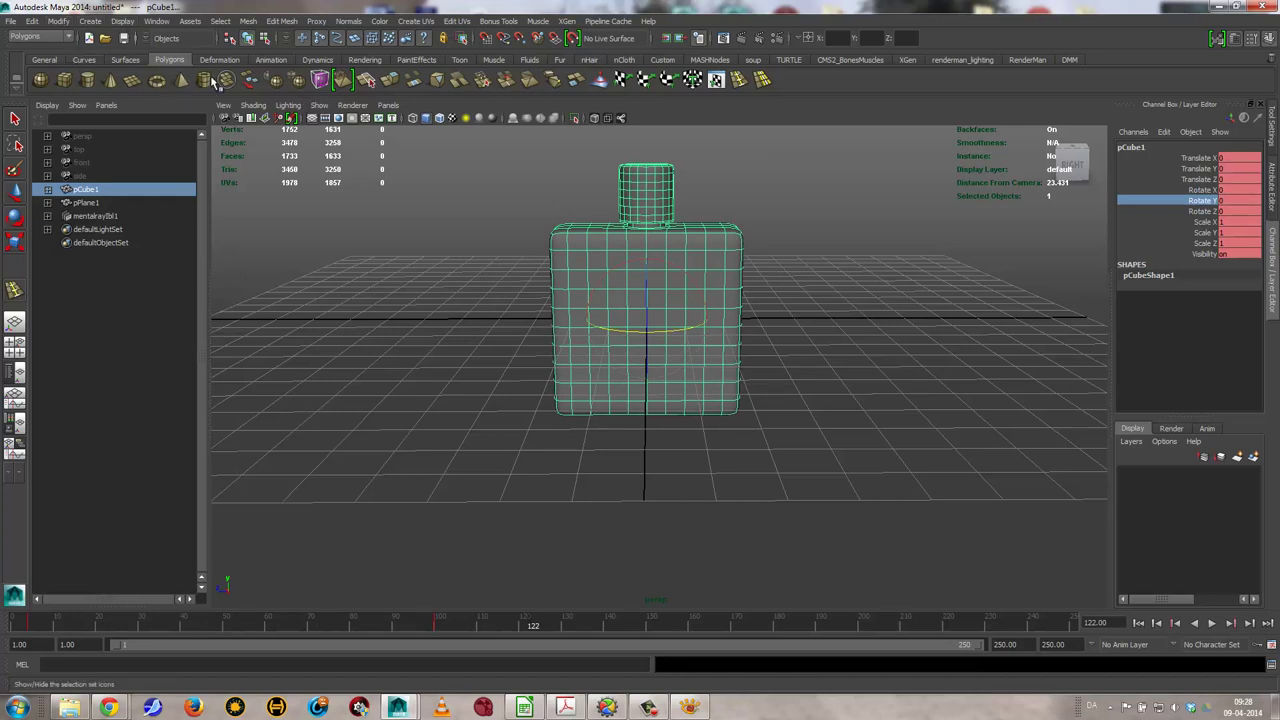
{"action": "left_click_drag", "start_coordinate": [437, 625], "coordinate": [426, 631]}
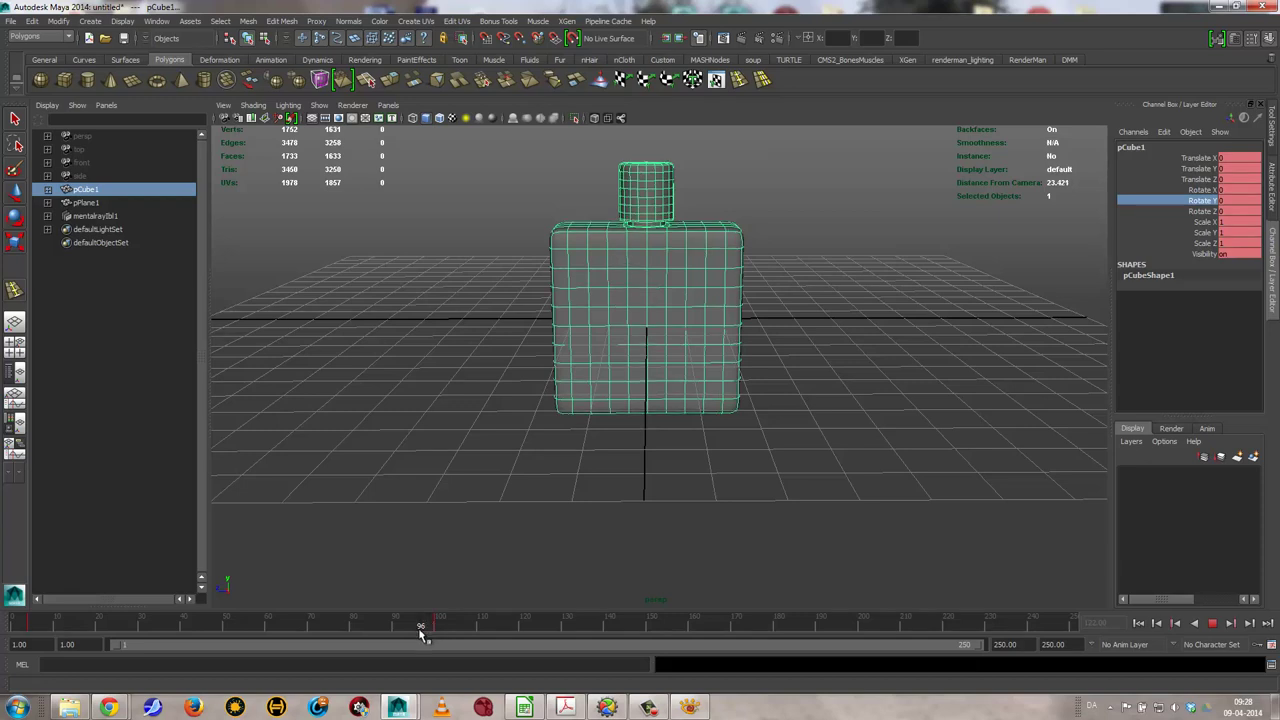
{"action": "left_click", "coordinate": [426, 627]}
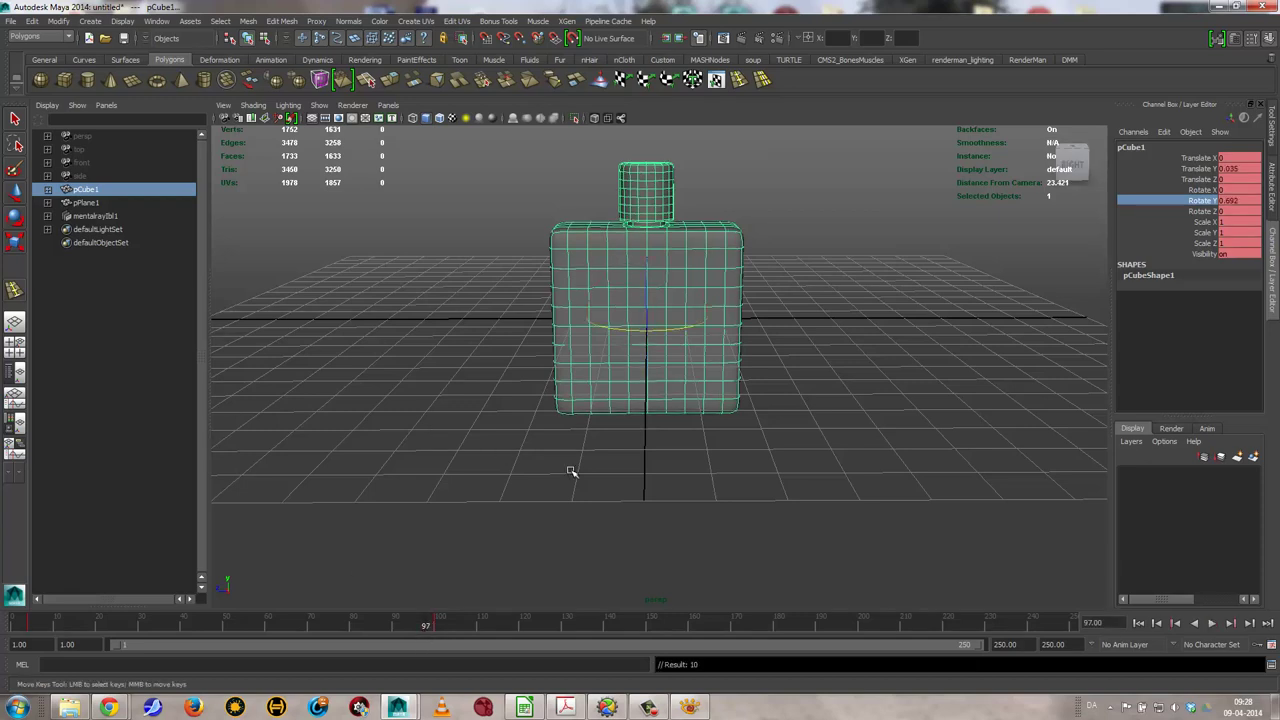
{"action": "left_click", "coordinate": [157, 22]}
Give the frame 97 key on the Translate Y and Rotate Y curves flat tangents
{"action": "mouse_move", "coordinate": [177, 67]}
{"action": "left_click", "coordinate": [306, 75]}
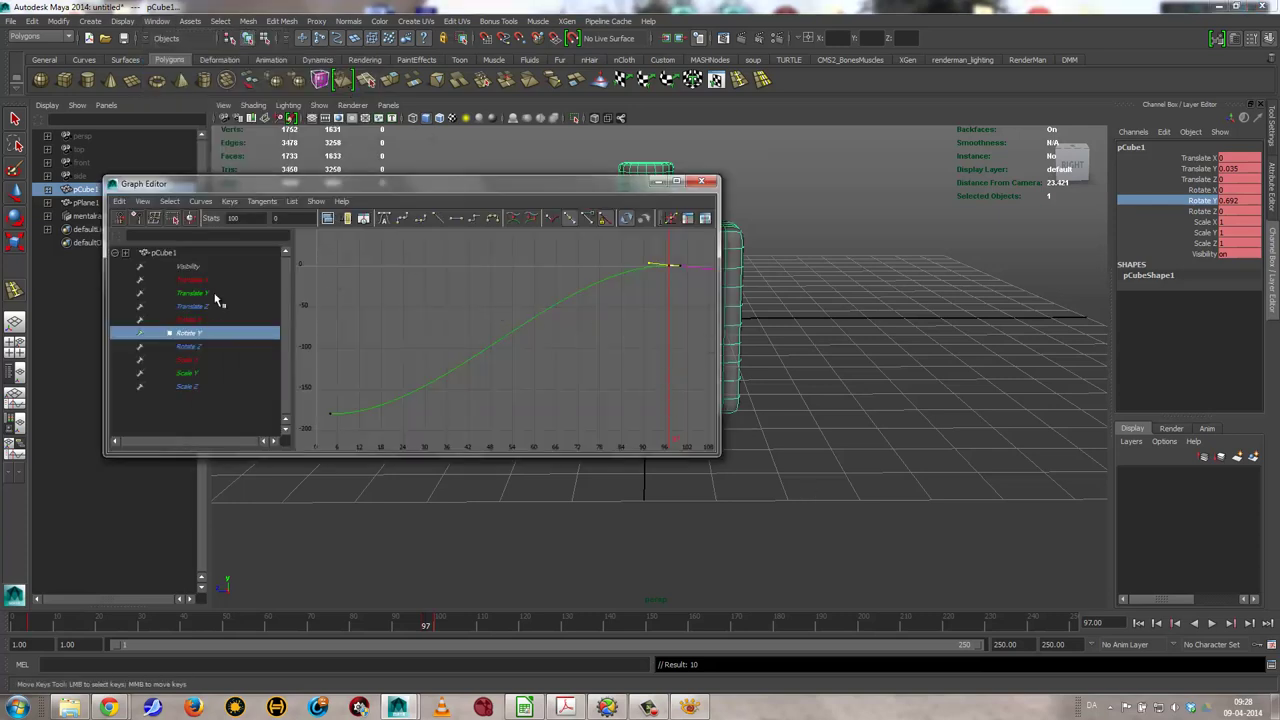
{"action": "left_click_drag", "start_coordinate": [560, 242], "coordinate": [590, 364]}
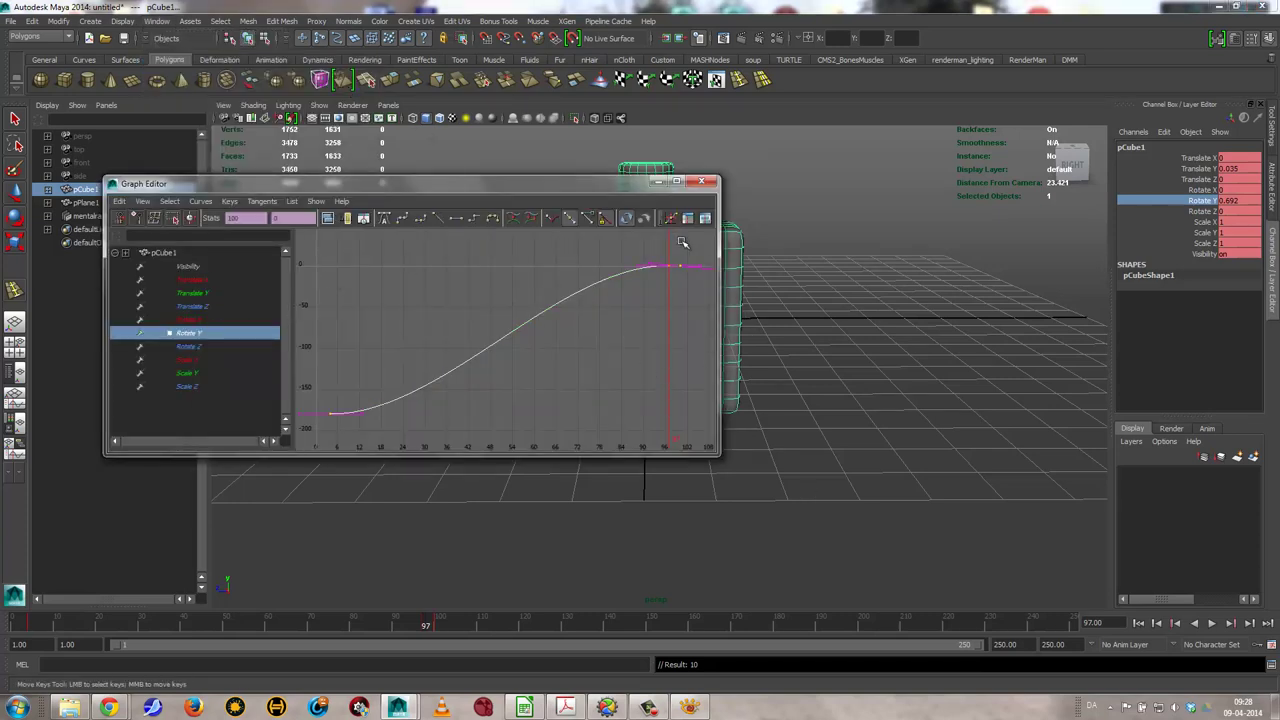
{"action": "left_click", "coordinate": [209, 293], "text": "ctrl"}
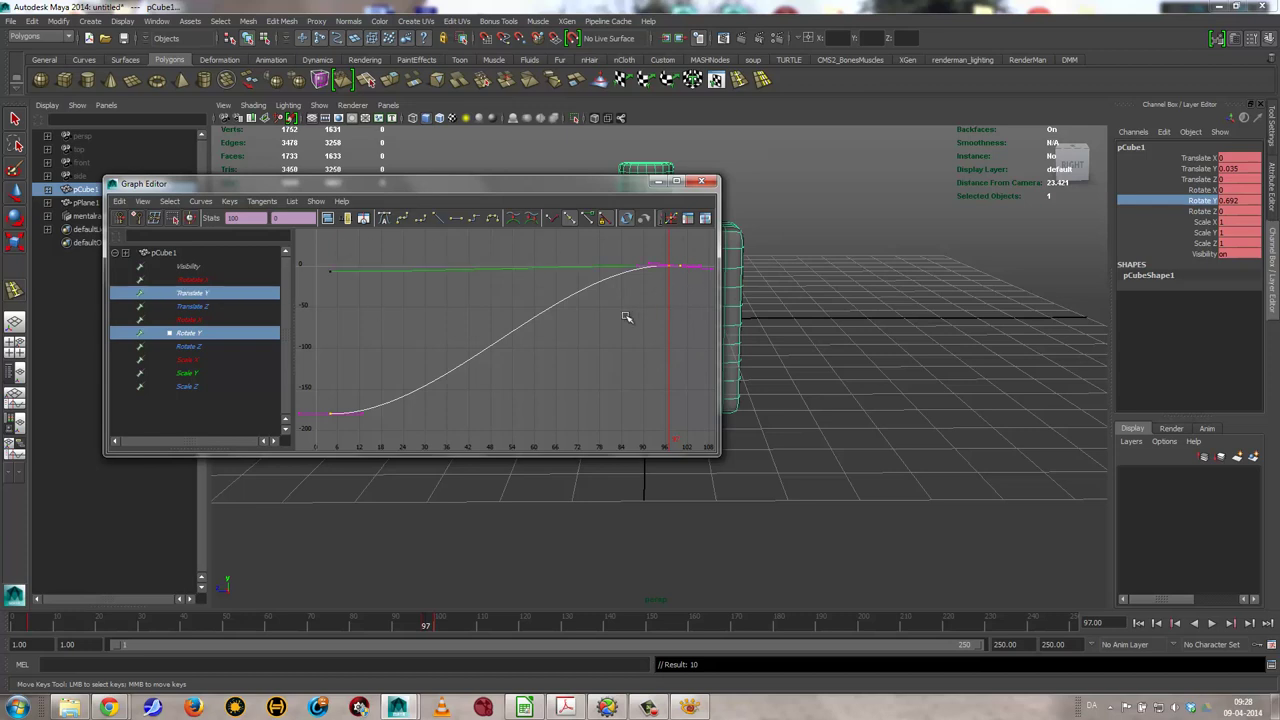
{"action": "middle_click_drag", "start_coordinate": [640, 273], "coordinate": [655, 290]}
{"action": "mouse_move", "coordinate": [606, 354]}
{"action": "right_mouse_down", "text": "alt"}
{"action": "mouse_move", "coordinate": [478, 363]}
{"action": "mouse_move", "coordinate": [537, 374]}
{"action": "right_mouse_up", "text": "alt"}
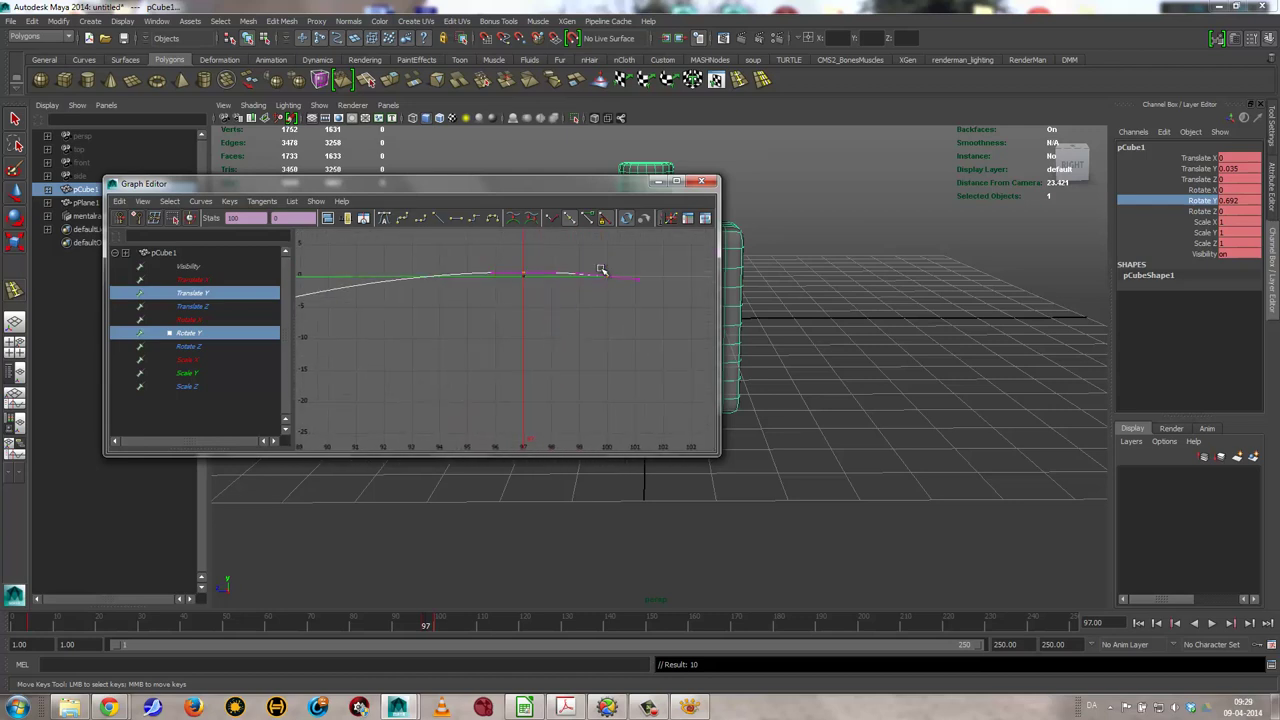
{"action": "left_click_drag", "start_coordinate": [634, 314], "coordinate": [505, 258]}
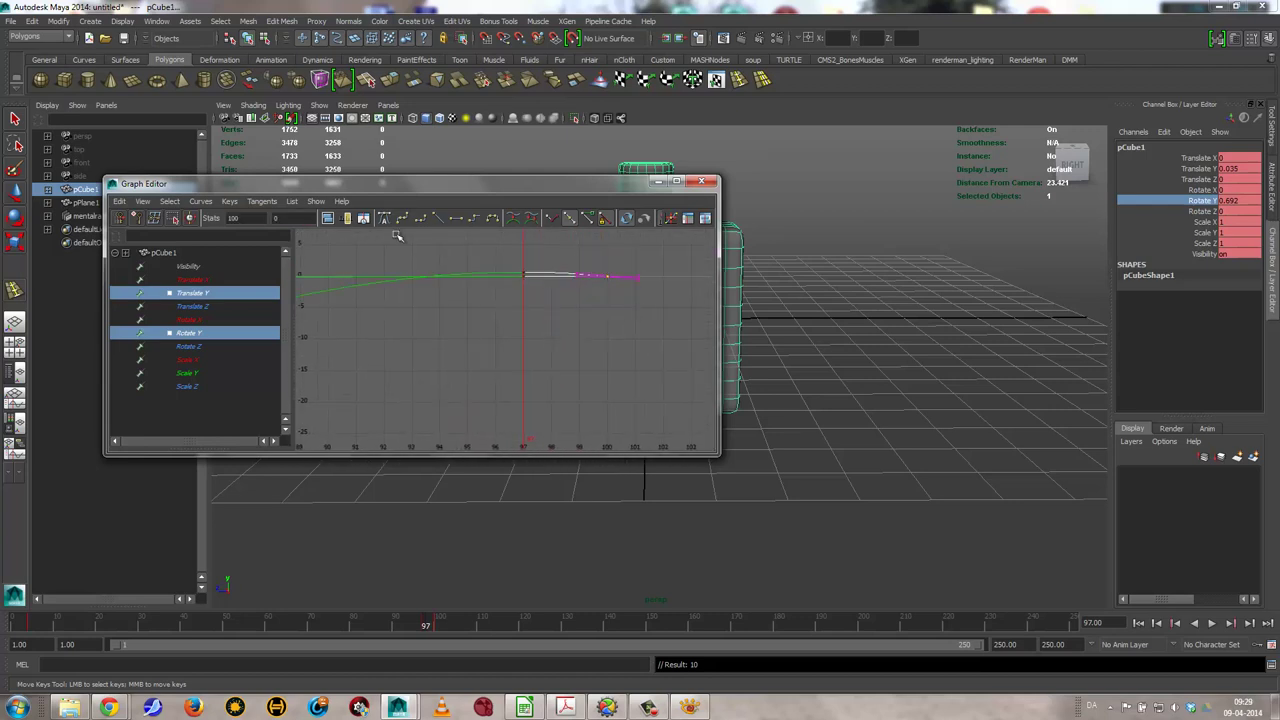
{"action": "left_click", "coordinate": [458, 224]}
{"action": "left_click", "coordinate": [658, 182]}
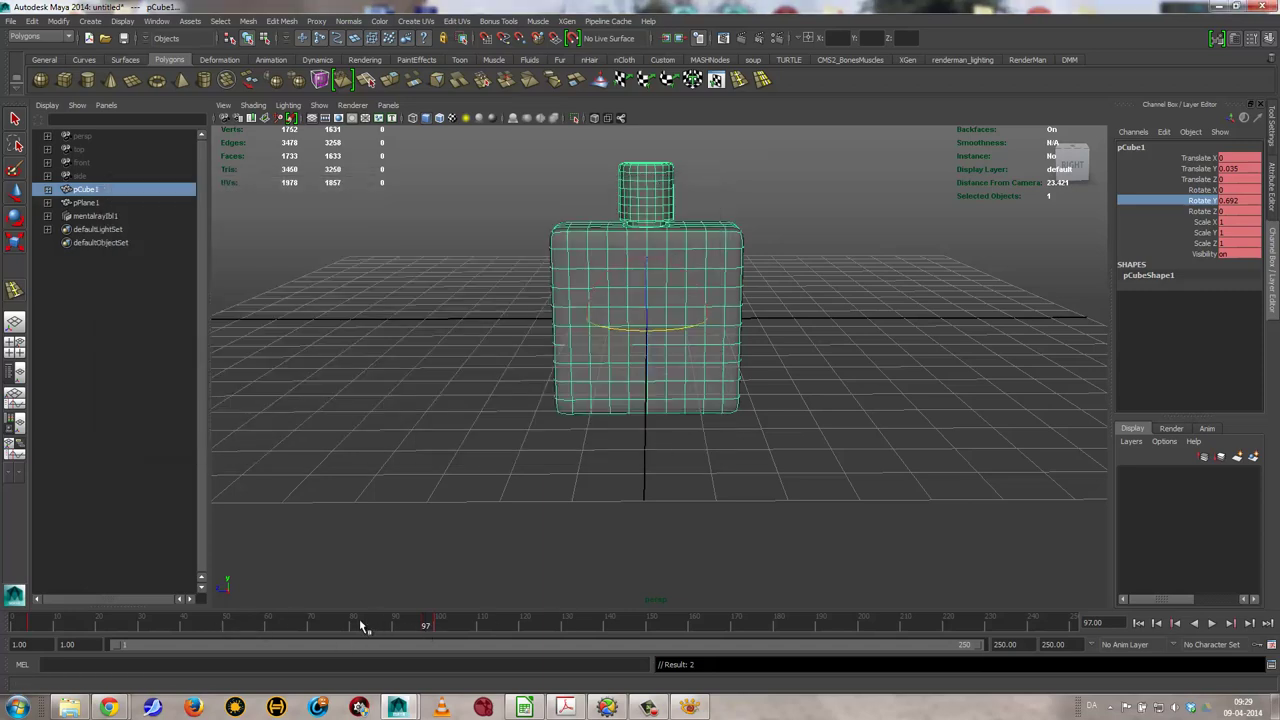
Play the bottle animation, rewind to frame 1, and orbit to look down on the scene
{"action": "left_click_drag", "start_coordinate": [362, 626], "coordinate": [332, 626]}
{"action": "left_click", "coordinate": [1212, 623]}
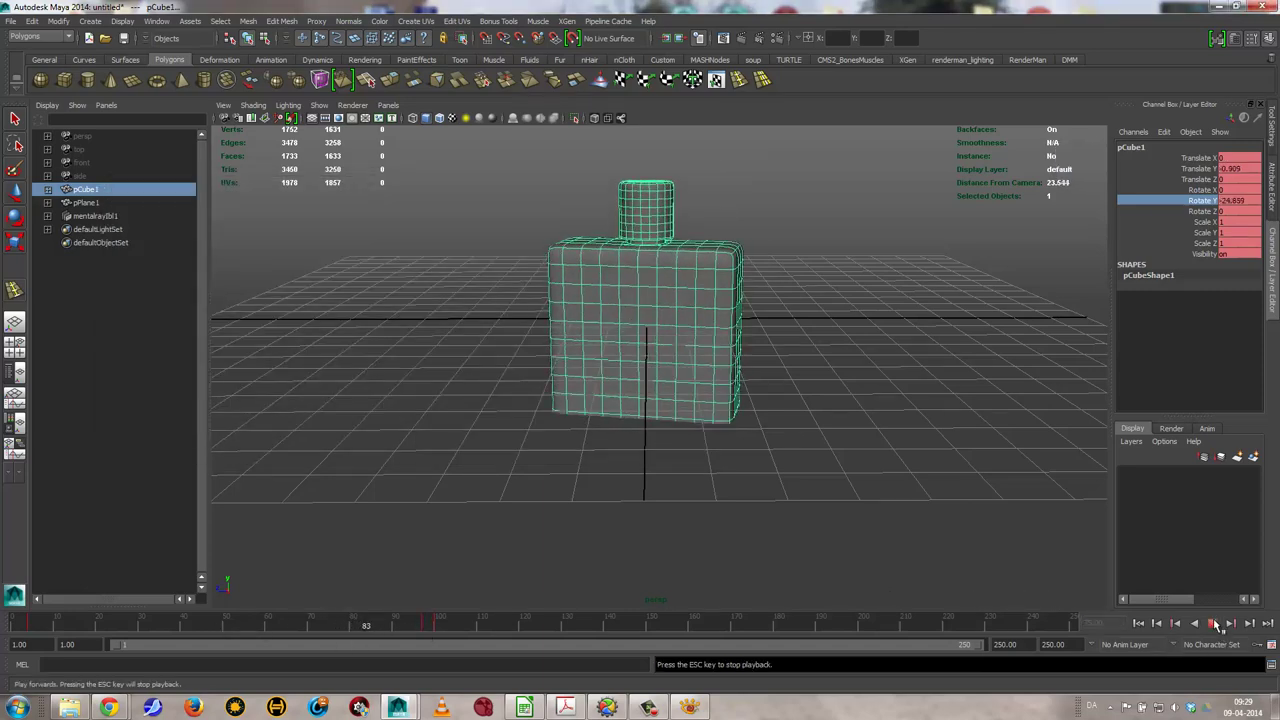
{"action": "left_click", "coordinate": [1212, 623]}
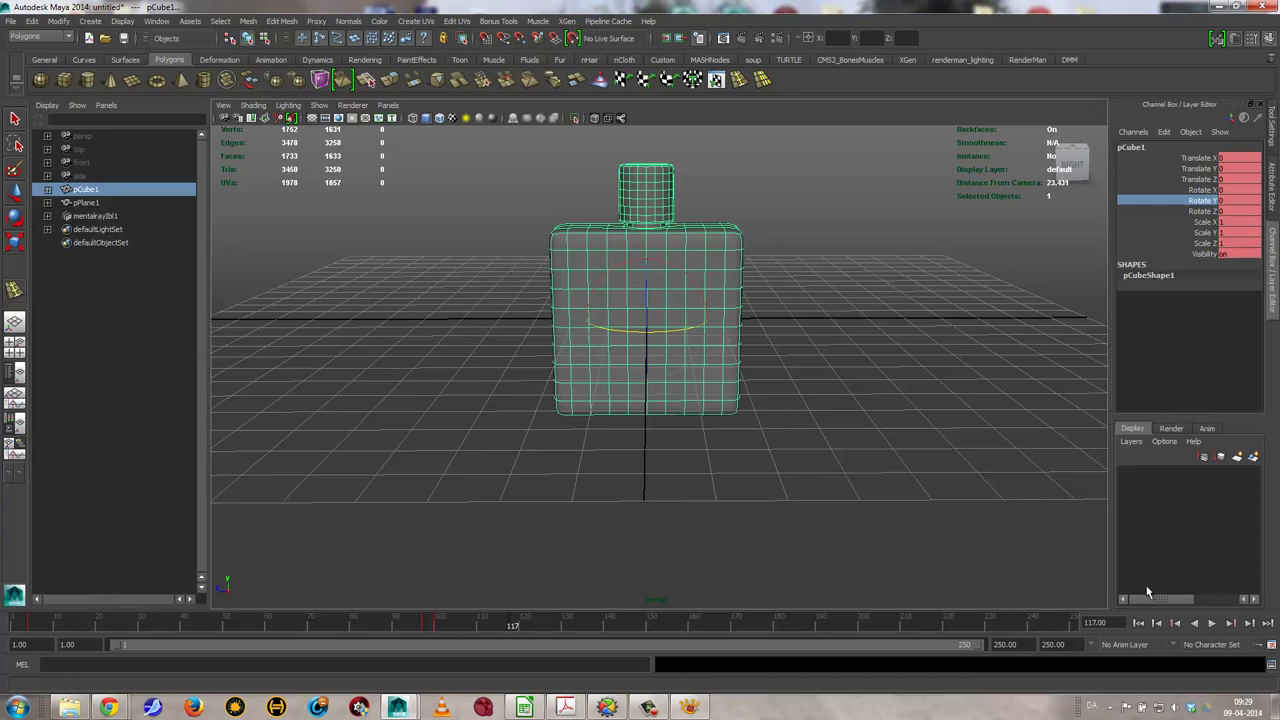
{"action": "left_click", "coordinate": [1138, 623]}
{"action": "left_click_drag", "start_coordinate": [877, 500], "coordinate": [673, 527], "text": "alt"}
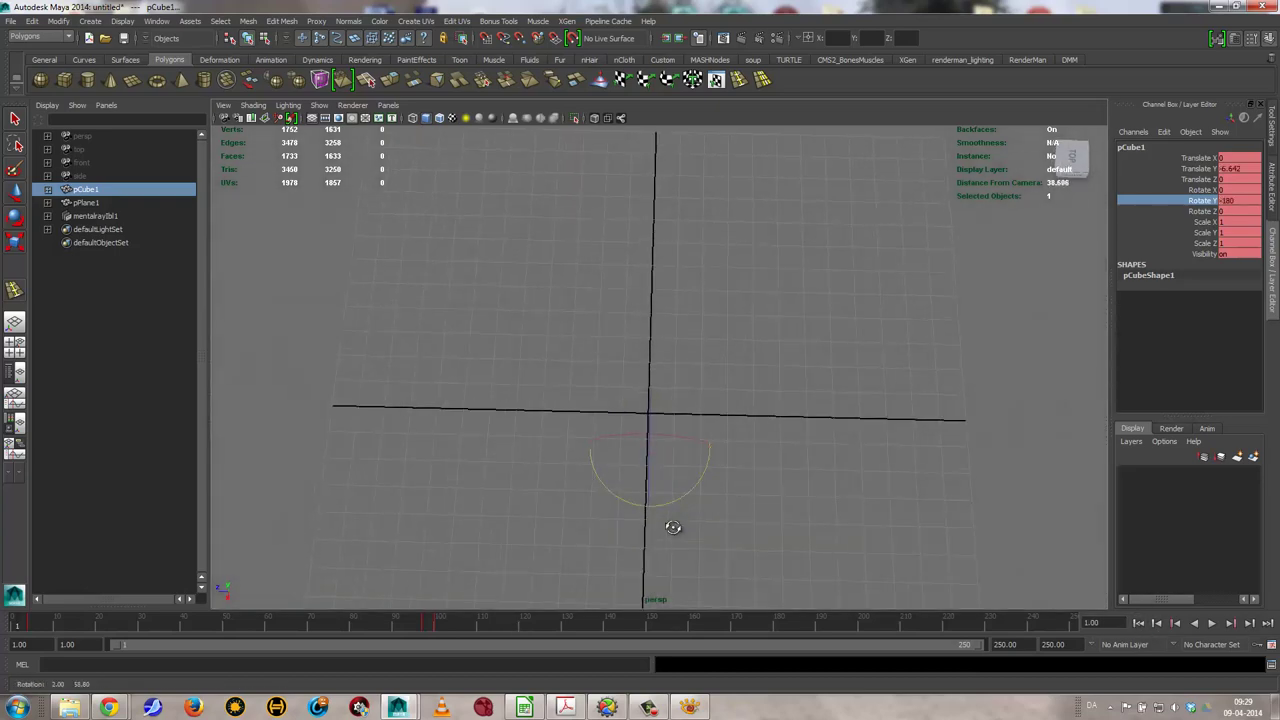
{"action": "mouse_move", "coordinate": [837, 477]}
{"action": "left_mouse_down", "text": "alt"}
{"action": "mouse_move", "coordinate": [771, 449]}
{"action": "mouse_move", "coordinate": [797, 443]}
{"action": "left_mouse_up", "text": "alt"}
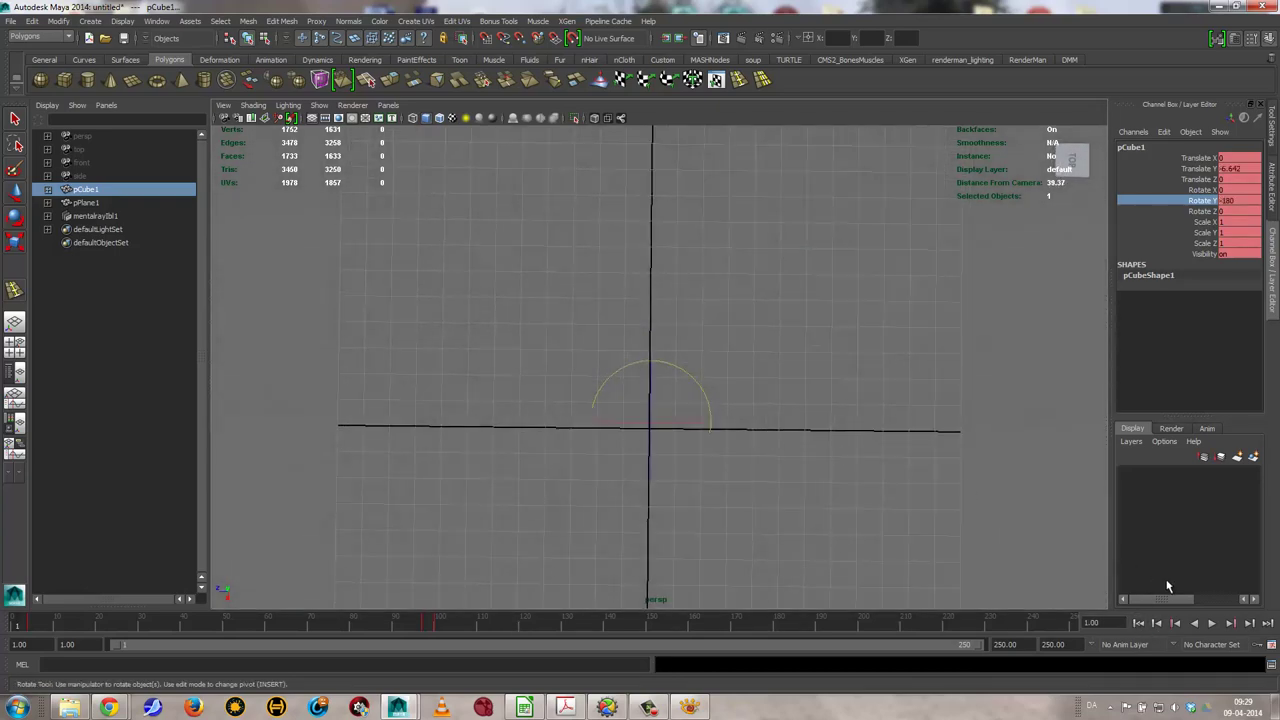
Create a polygon plane, scale it to 21.439 and rotate it 25.72 degrees in Y
{"action": "left_click", "coordinate": [132, 80]}
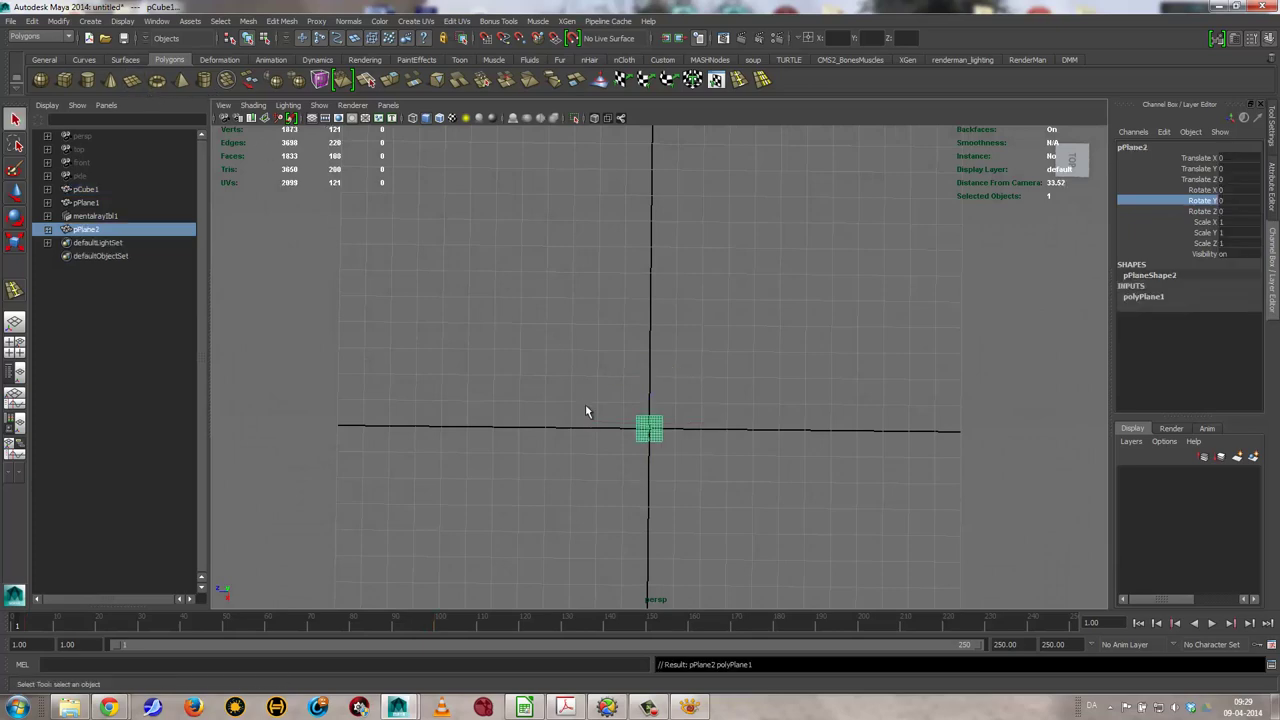
{"action": "key", "text": "r"}
{"action": "middle_click_drag", "start_coordinate": [509, 480], "coordinate": [777, 514]}
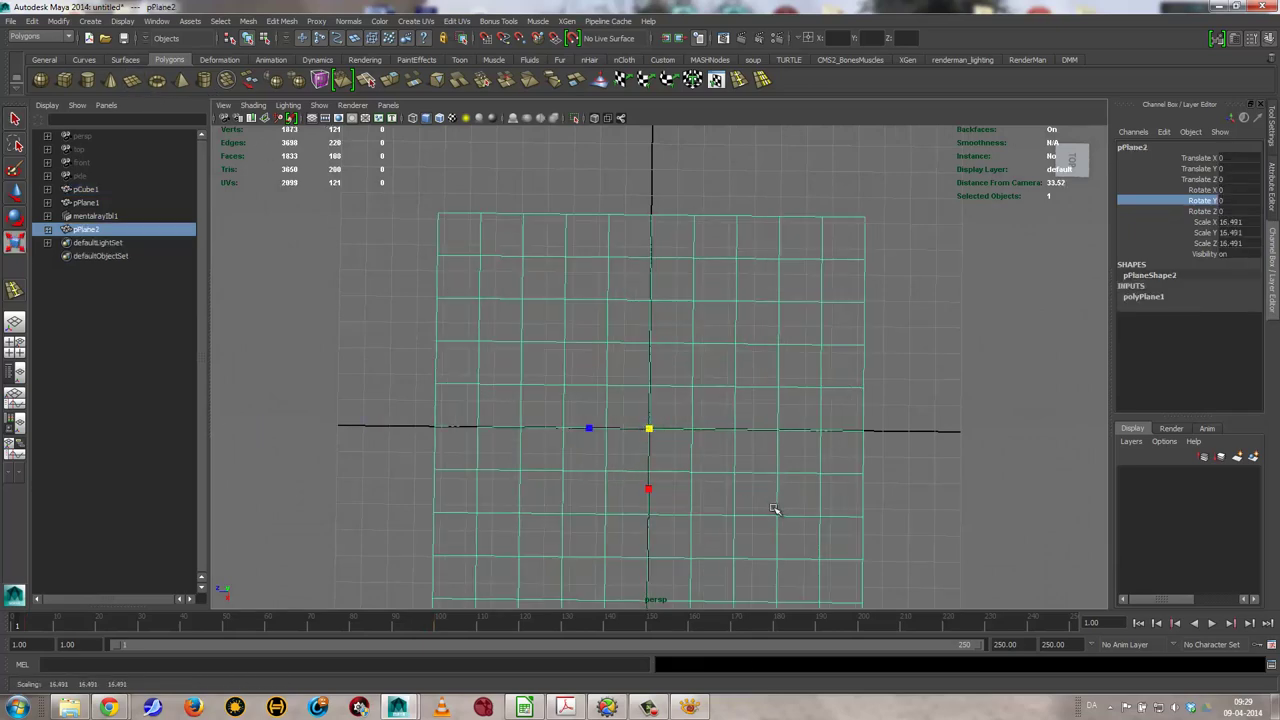
{"action": "left_click_drag", "start_coordinate": [737, 534], "coordinate": [711, 449], "text": "alt"}
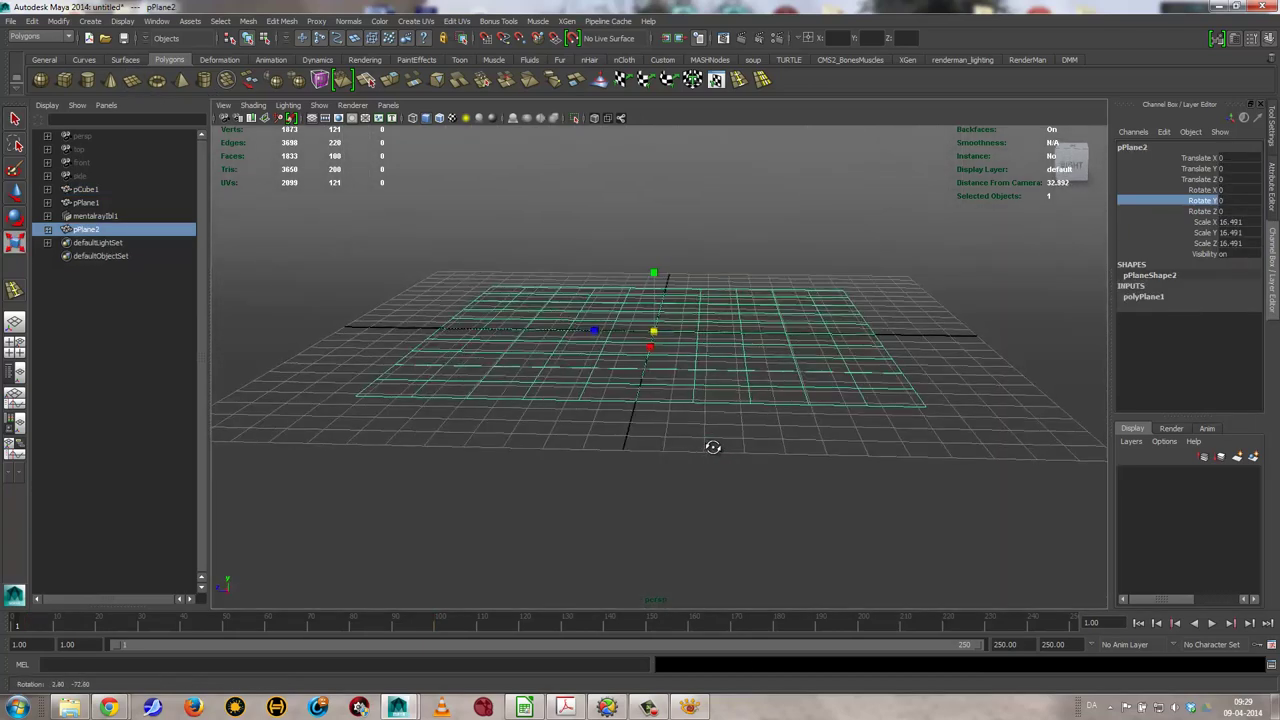
{"action": "mouse_move", "coordinate": [67, 627]}
{"action": "left_mouse_down"}
{"action": "mouse_move", "coordinate": [460, 629]}
{"action": "mouse_move", "coordinate": [333, 631]}
{"action": "mouse_move", "coordinate": [449, 626]}
{"action": "left_mouse_up"}
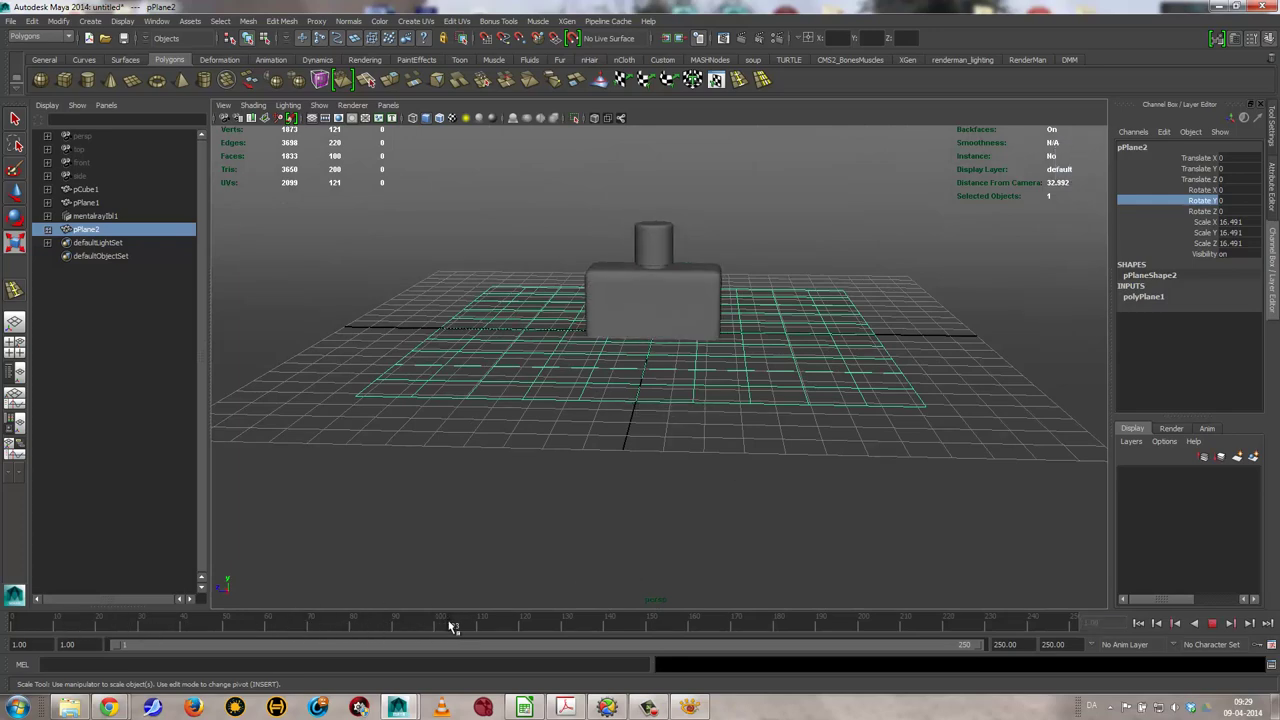
{"action": "mouse_move", "coordinate": [520, 420]}
{"action": "left_mouse_down", "text": "alt"}
{"action": "mouse_move", "coordinate": [503, 409]}
{"action": "mouse_move", "coordinate": [424, 425]}
{"action": "mouse_move", "coordinate": [429, 414]}
{"action": "mouse_move", "coordinate": [580, 486]}
{"action": "mouse_move", "coordinate": [657, 492]}
{"action": "left_mouse_up", "text": "alt"}
{"action": "middle_click_drag", "start_coordinate": [657, 492], "coordinate": [676, 492]}
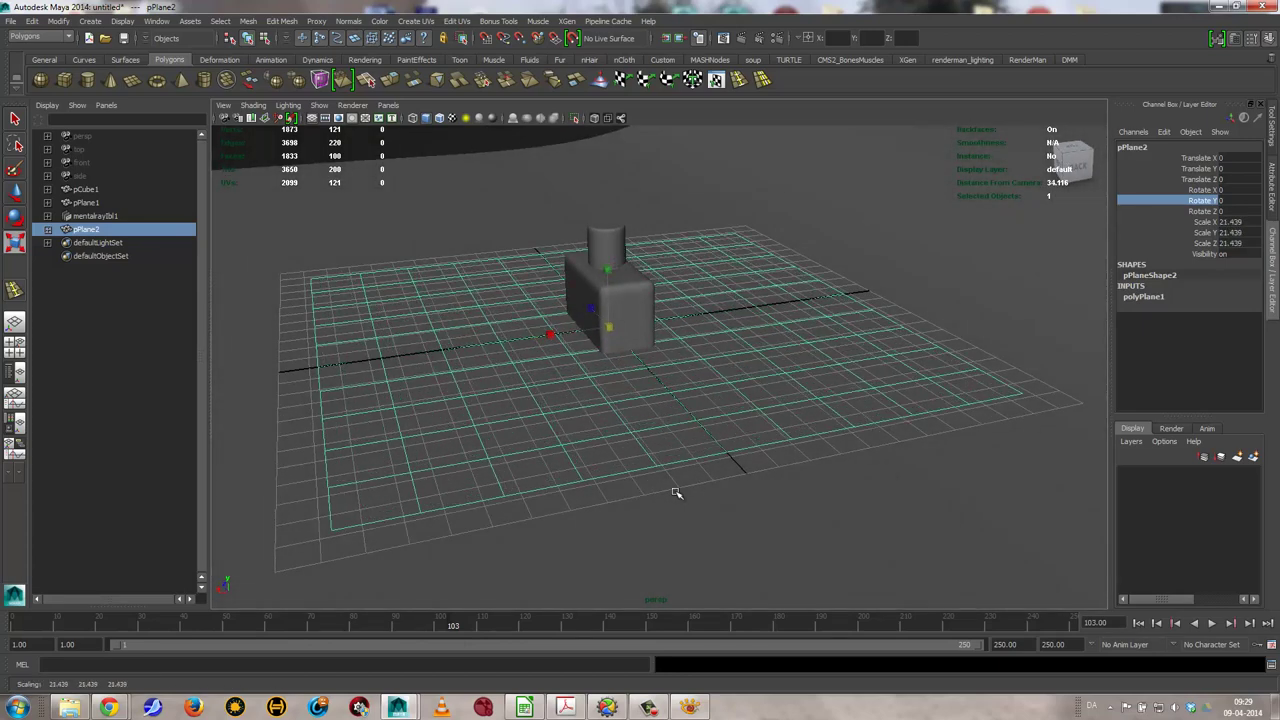
{"action": "left_click_drag", "start_coordinate": [676, 492], "coordinate": [723, 517], "text": "alt"}
{"action": "key", "text": "e"}
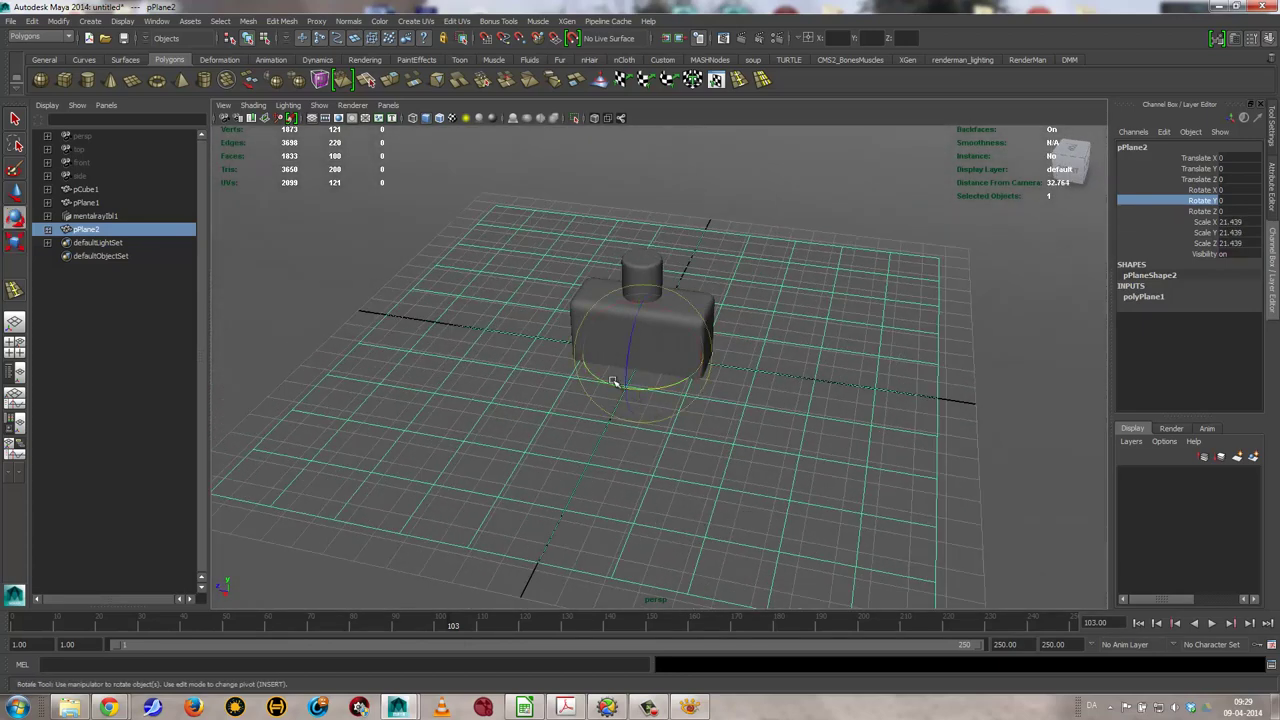
{"action": "mouse_move", "coordinate": [612, 384]}
{"action": "left_mouse_down"}
{"action": "mouse_move", "coordinate": [600, 399]}
{"action": "mouse_move", "coordinate": [635, 460]}
{"action": "left_mouse_up"}
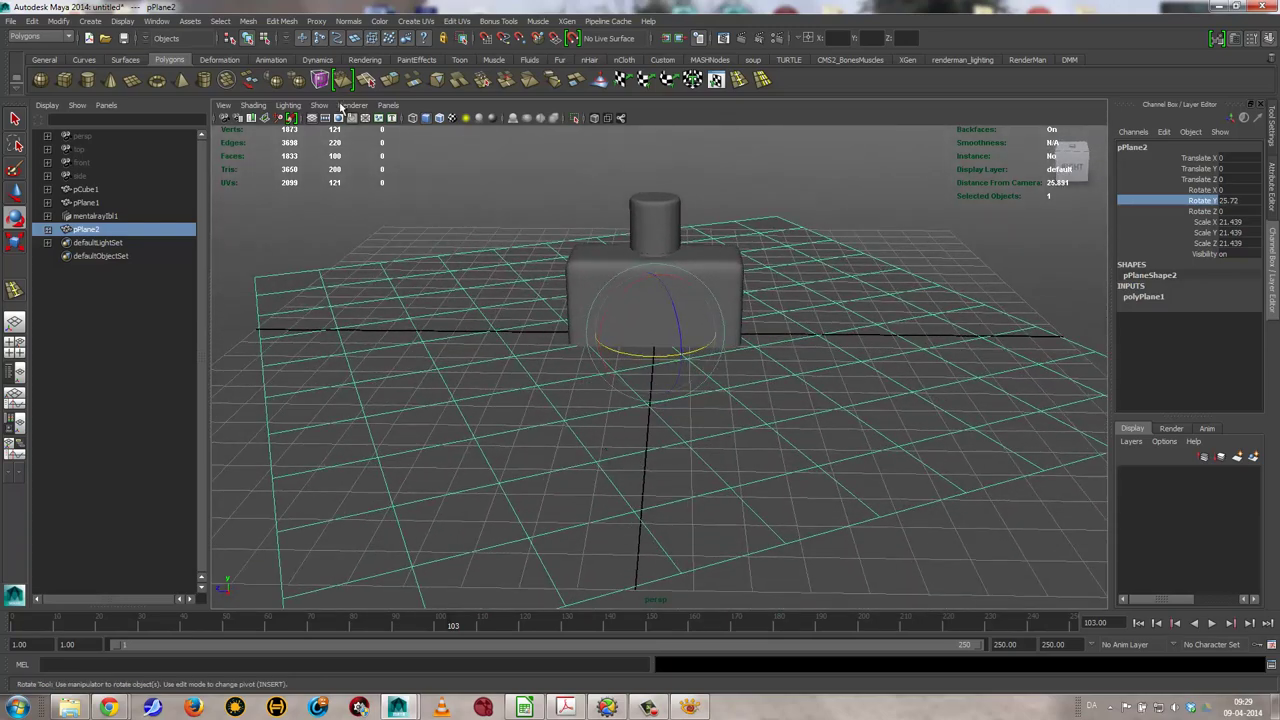
Give the plane 50 subdivisions in both width and height
{"action": "left_click", "coordinate": [1150, 297]}
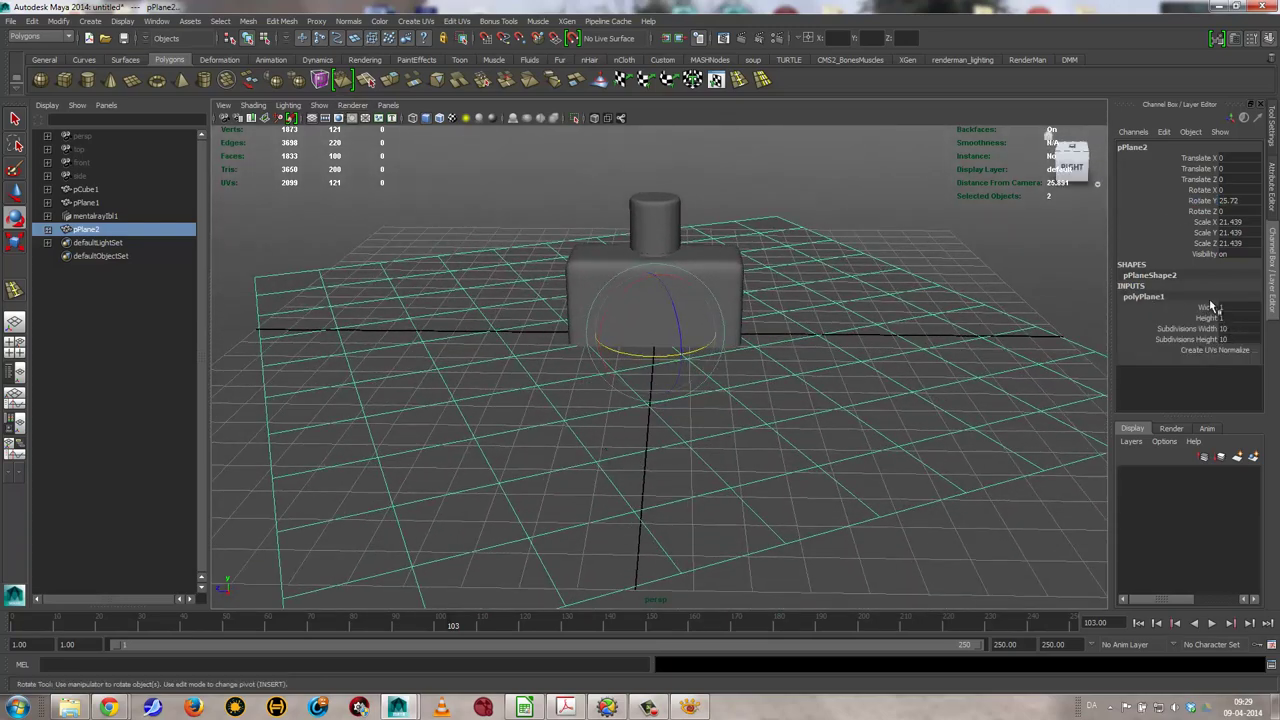
{"action": "mouse_move", "coordinate": [1205, 338]}
{"action": "left_mouse_down"}
{"action": "mouse_move", "coordinate": [1200, 328]}
{"action": "mouse_move", "coordinate": [1180, 341]}
{"action": "left_mouse_up"}
{"action": "left_click", "coordinate": [1190, 319]}
{"action": "middle_click_drag", "start_coordinate": [585, 348], "coordinate": [724, 416]}
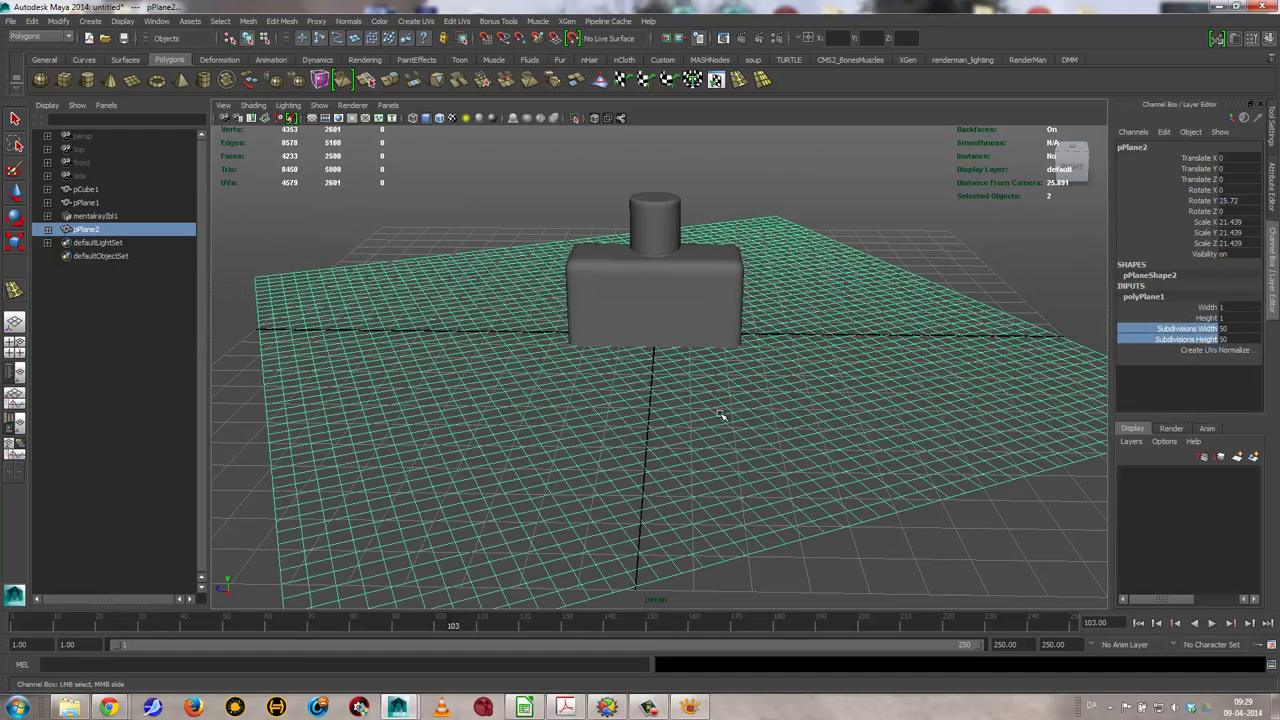
{"action": "mouse_move", "coordinate": [724, 416]}
{"action": "left_mouse_down", "text": "alt"}
{"action": "mouse_move", "coordinate": [745, 362]}
{"action": "mouse_move", "coordinate": [643, 363]}
{"action": "left_mouse_up", "text": "alt"}
{"action": "mouse_move", "coordinate": [543, 366]}
{"action": "left_mouse_down", "text": "alt"}
{"action": "mouse_move", "coordinate": [437, 354]}
{"action": "mouse_move", "coordinate": [467, 326]}
{"action": "mouse_move", "coordinate": [463, 309]}
{"action": "left_mouse_up", "text": "alt"}
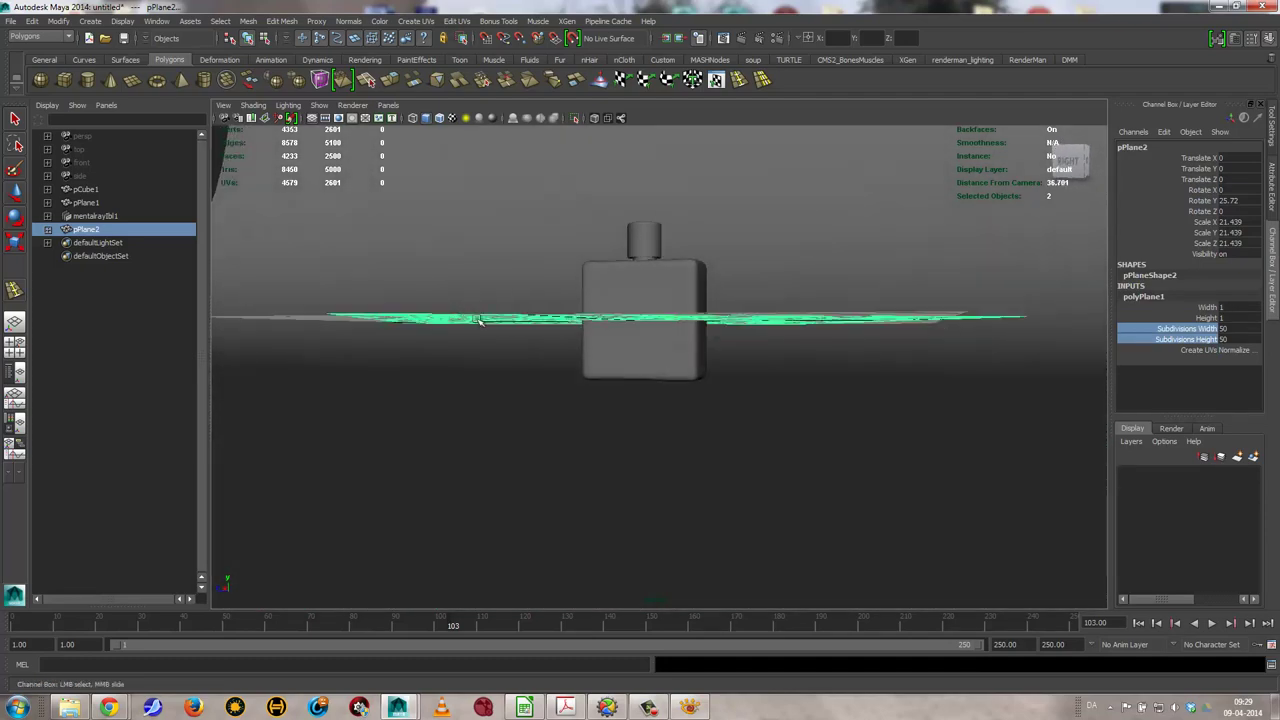
{"action": "mouse_move", "coordinate": [590, 384]}
{"action": "left_mouse_down", "text": "alt"}
{"action": "mouse_move", "coordinate": [491, 374]}
{"action": "mouse_move", "coordinate": [514, 370]}
{"action": "left_mouse_up", "text": "alt"}
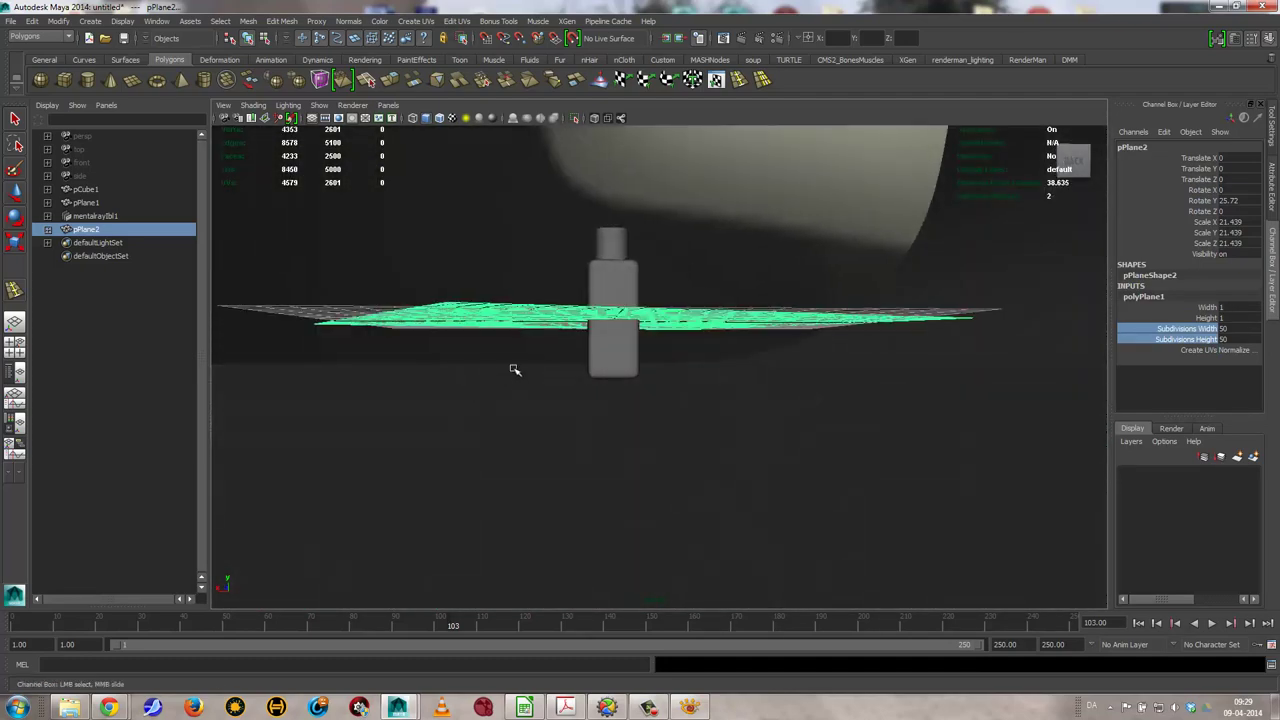
{"action": "mouse_move", "coordinate": [619, 385]}
{"action": "left_mouse_down", "text": "alt"}
{"action": "mouse_move", "coordinate": [617, 397]}
{"action": "mouse_move", "coordinate": [640, 400]}
{"action": "left_mouse_up", "text": "alt"}
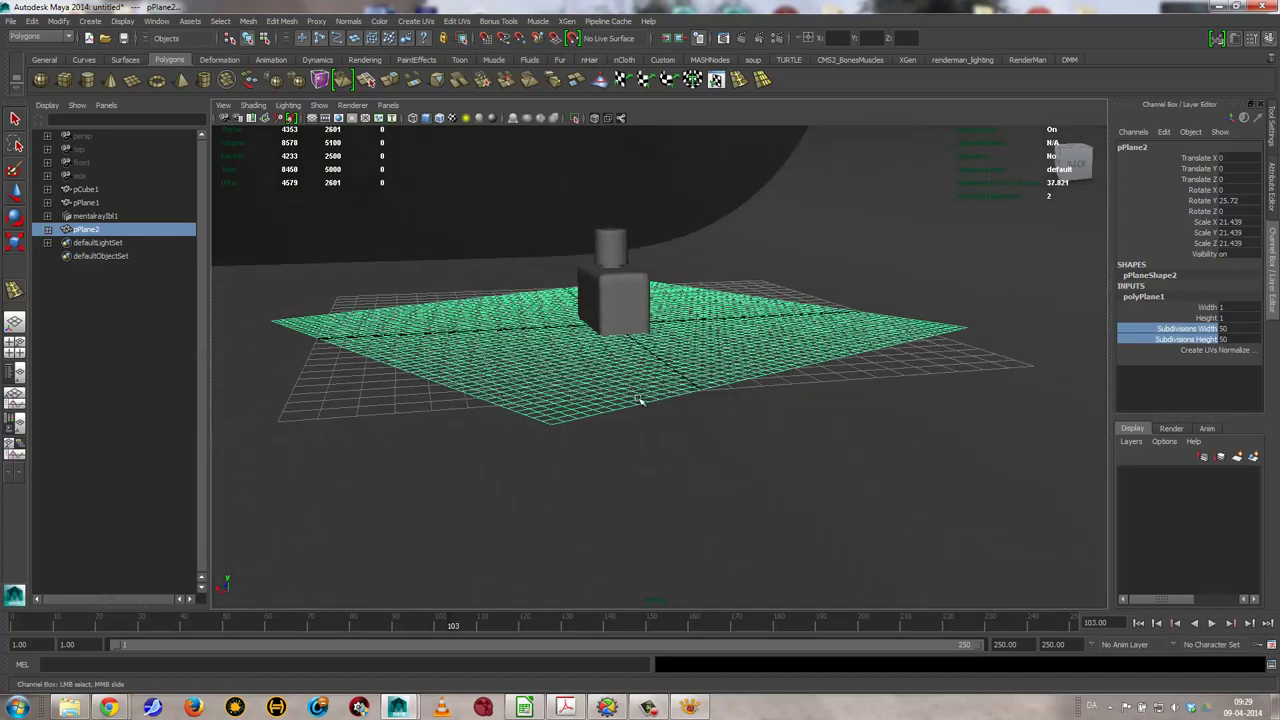
{"action": "mouse_move", "coordinate": [836, 428]}
{"action": "left_mouse_down", "text": "alt"}
{"action": "mouse_move", "coordinate": [720, 437]}
{"action": "mouse_move", "coordinate": [700, 426]}
{"action": "mouse_move", "coordinate": [692, 437]}
{"action": "left_mouse_up", "text": "alt"}
Select the curved backdrop plane pPlane1 and move it along X
{"action": "key", "text": "ctrl+z"}
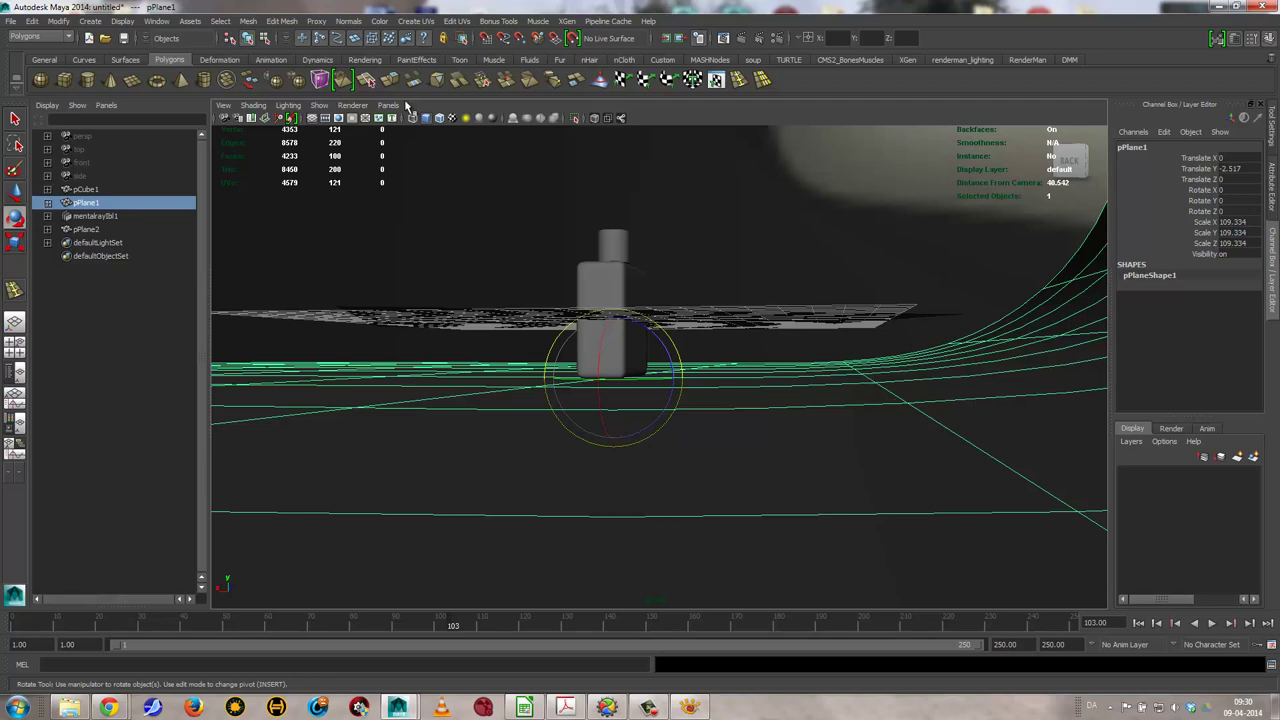
{"action": "left_click", "coordinate": [368, 80]}
{"action": "key", "text": "w"}
{"action": "mouse_move", "coordinate": [584, 375]}
{"action": "left_mouse_down"}
{"action": "mouse_move", "coordinate": [765, 405]}
{"action": "mouse_move", "coordinate": [771, 373]}
{"action": "mouse_move", "coordinate": [720, 457]}
{"action": "mouse_move", "coordinate": [676, 491]}
{"action": "left_mouse_up"}
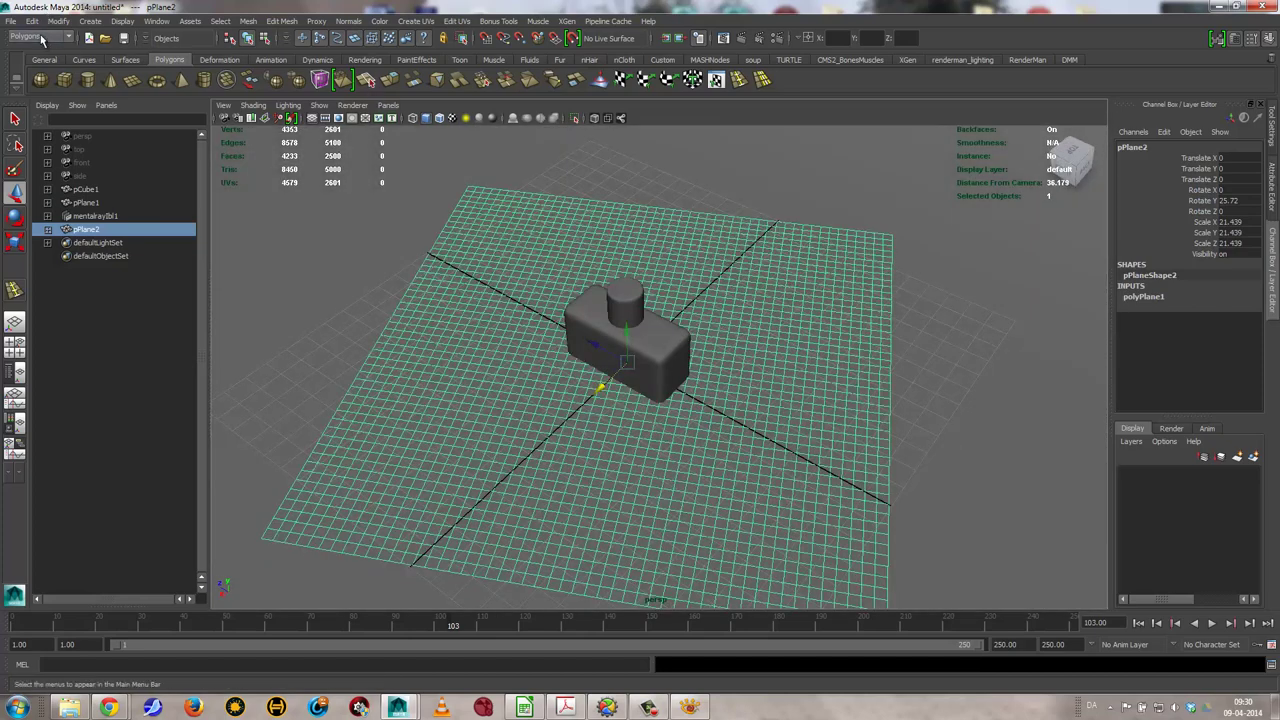
{"action": "left_click", "coordinate": [41, 37]}
Switch to nDynamics and convert pPlane2 into an nCloth driven by nucleus1
{"action": "left_click", "coordinate": [40, 92]}
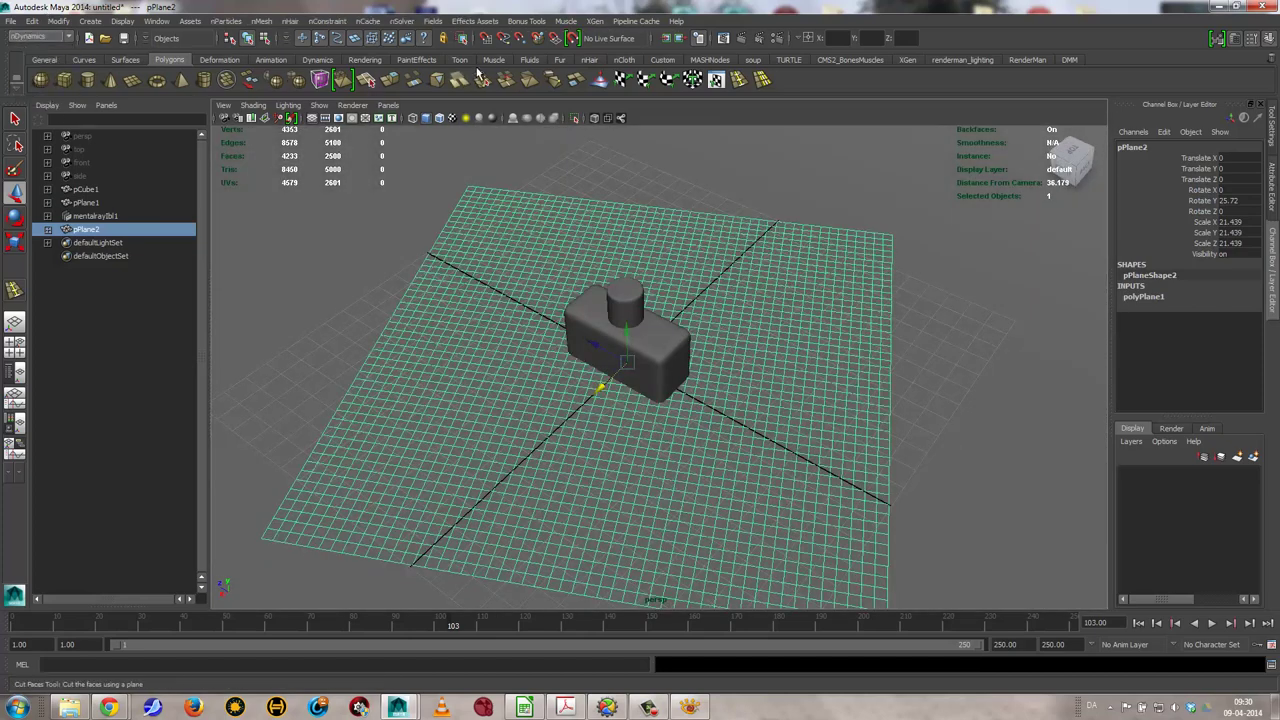
{"action": "left_click", "coordinate": [259, 22]}
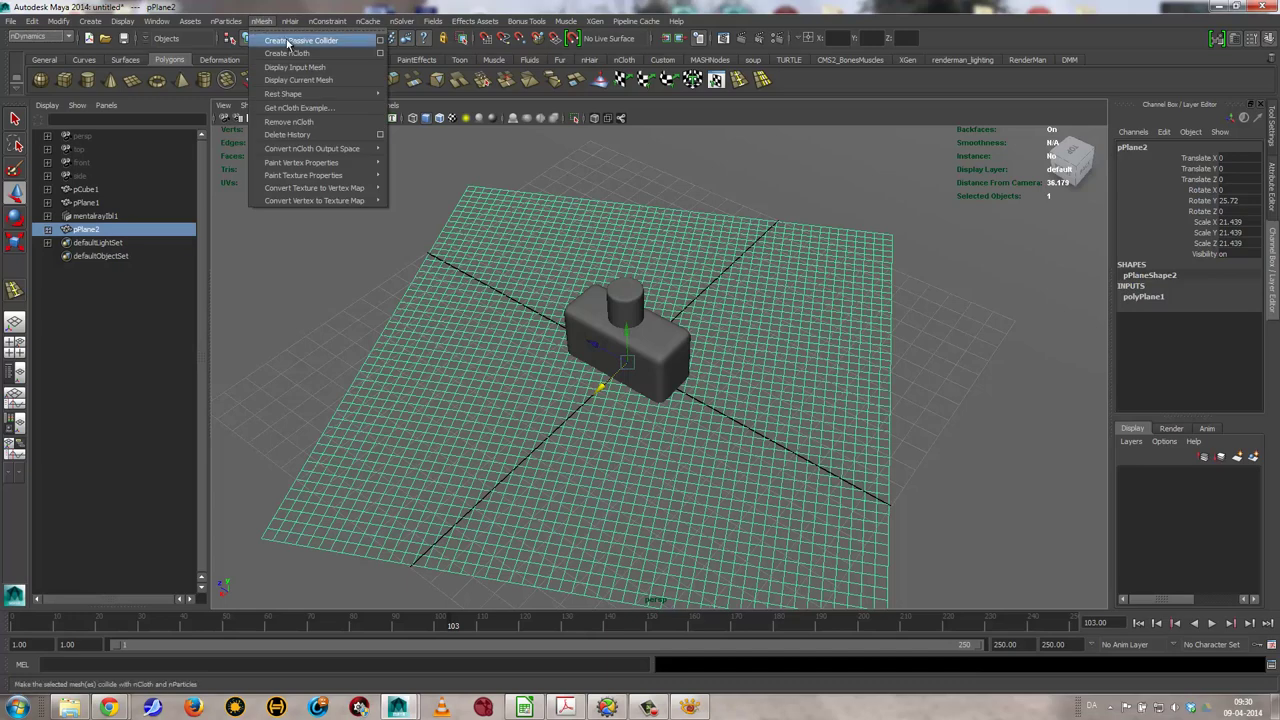
{"action": "left_click", "coordinate": [295, 54]}
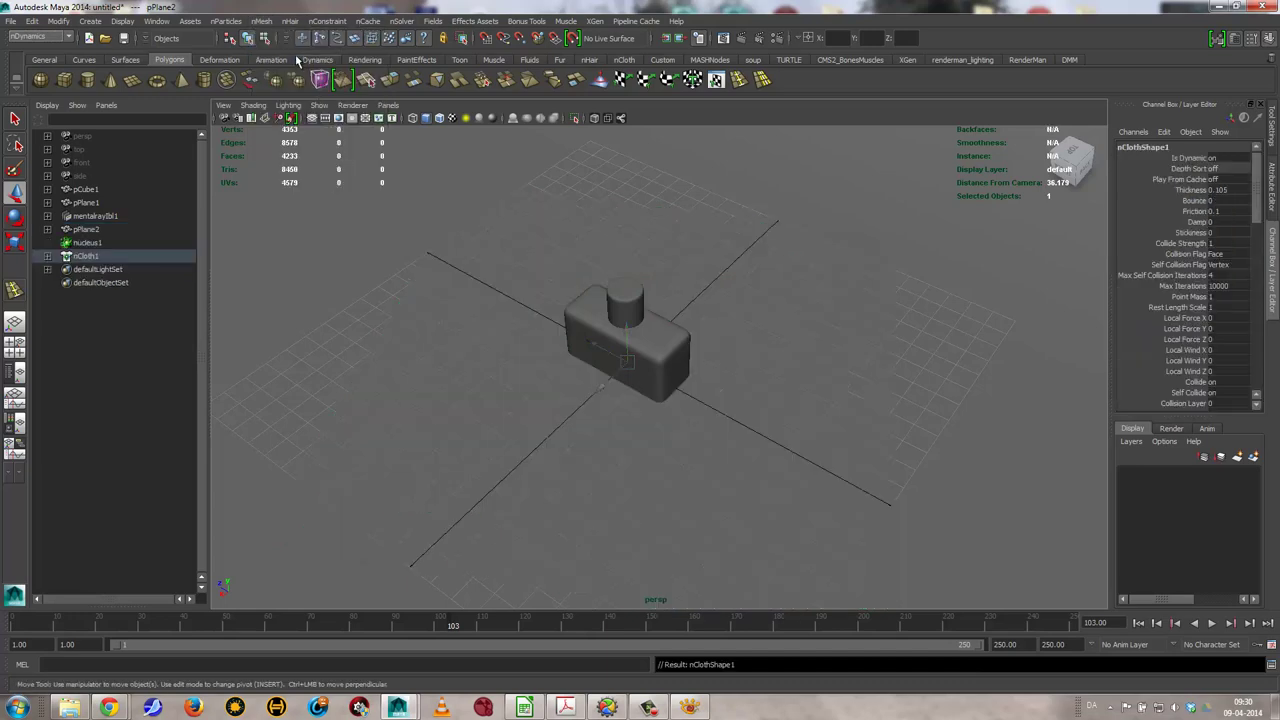
{"action": "left_click_drag", "start_coordinate": [703, 448], "coordinate": [729, 429], "text": "alt"}
{"action": "left_click", "coordinate": [771, 406]}
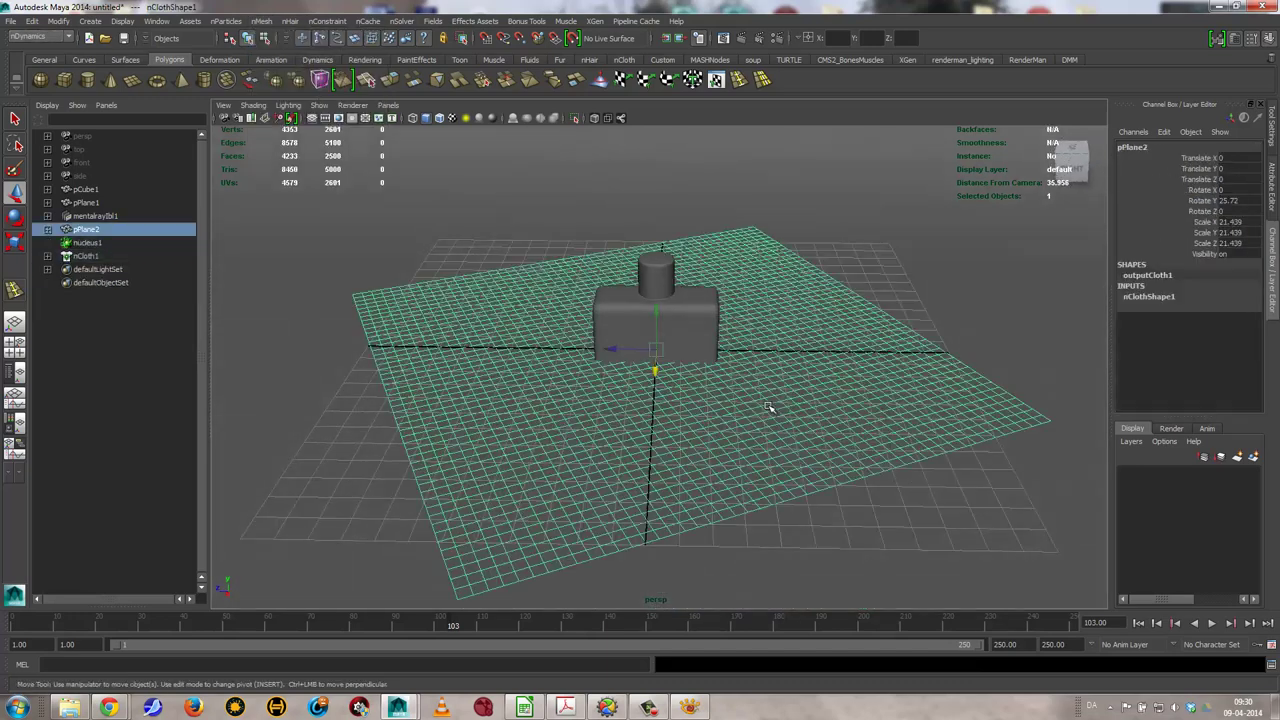
{"action": "right_click", "coordinate": [487, 378]}
Assign the plane a mental ray mia_material_x_passes with the SatinedMetal preset
{"action": "left_click", "coordinate": [490, 636]}
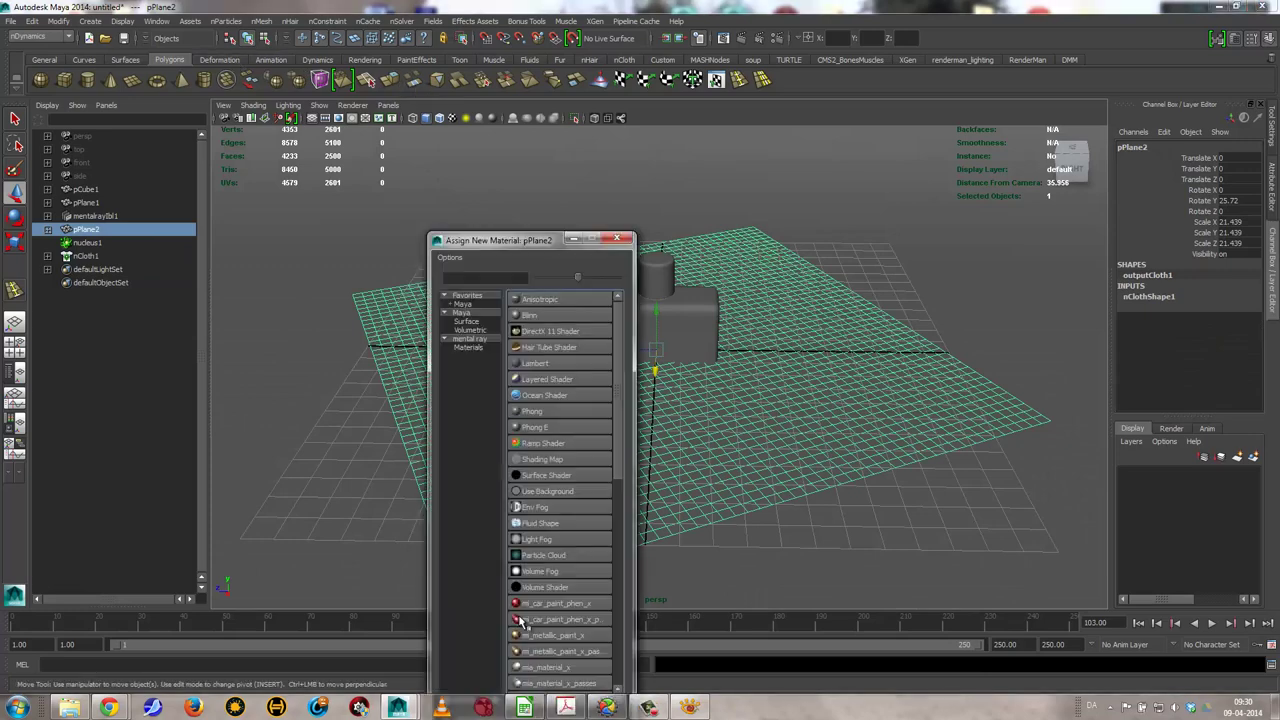
{"action": "left_click", "coordinate": [469, 348]}
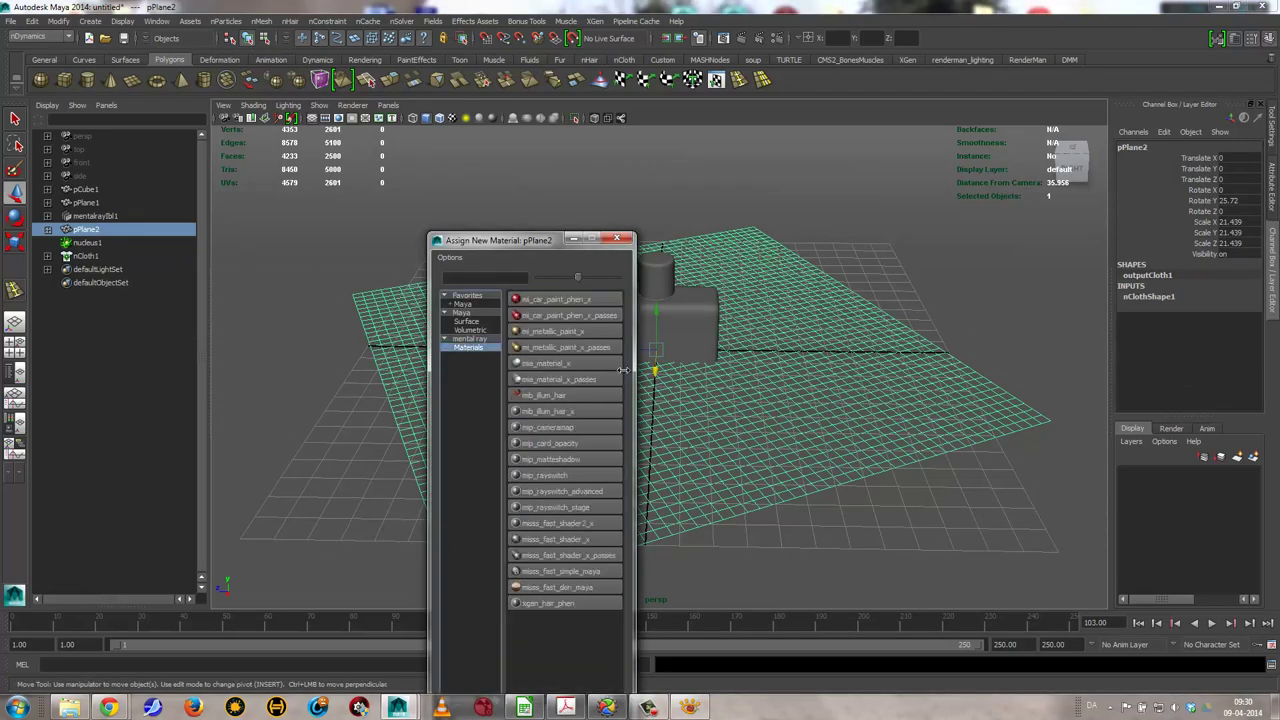
{"action": "left_click", "coordinate": [557, 380]}
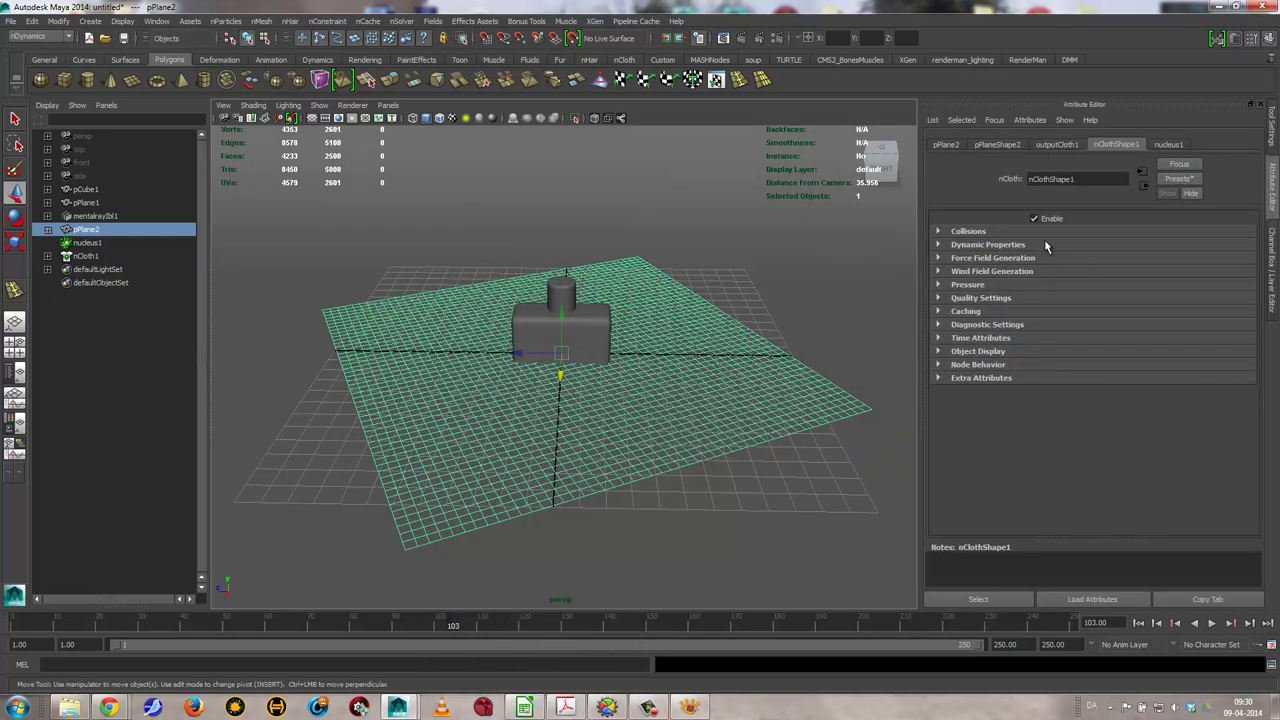
{"action": "right_click_drag", "start_coordinate": [650, 395], "coordinate": [650, 652]}
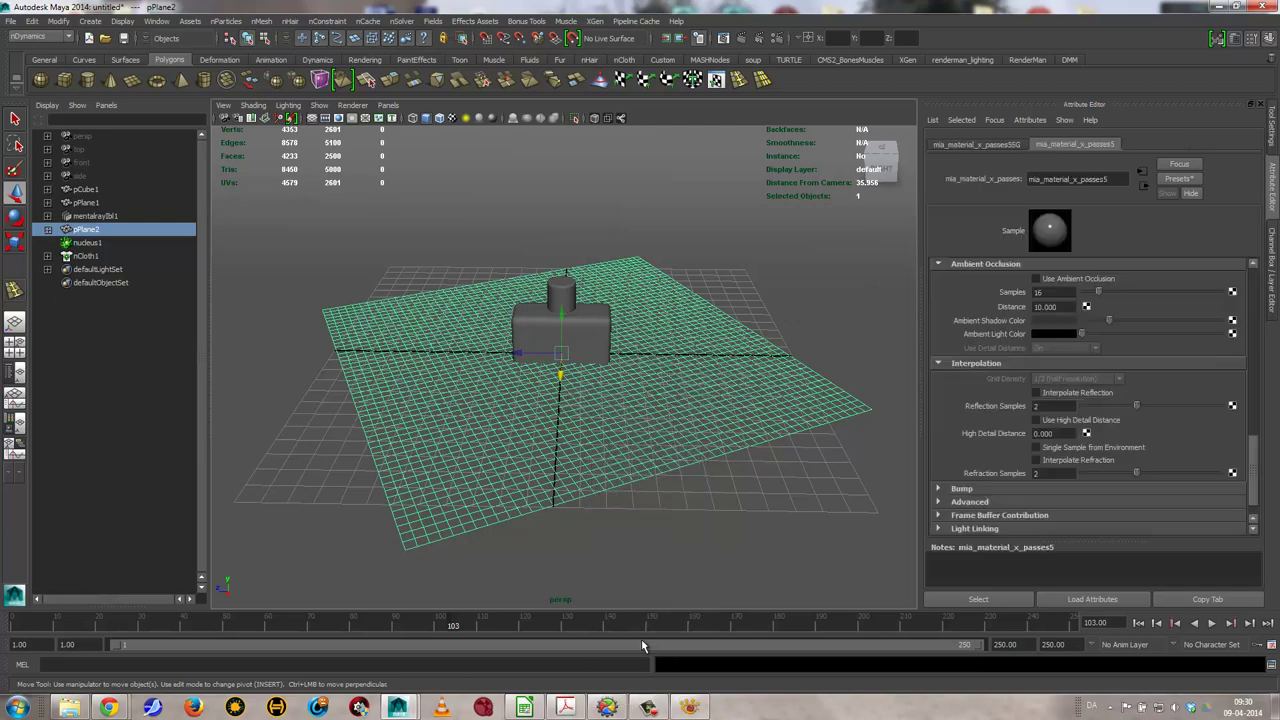
{"action": "left_click", "coordinate": [1180, 178]}
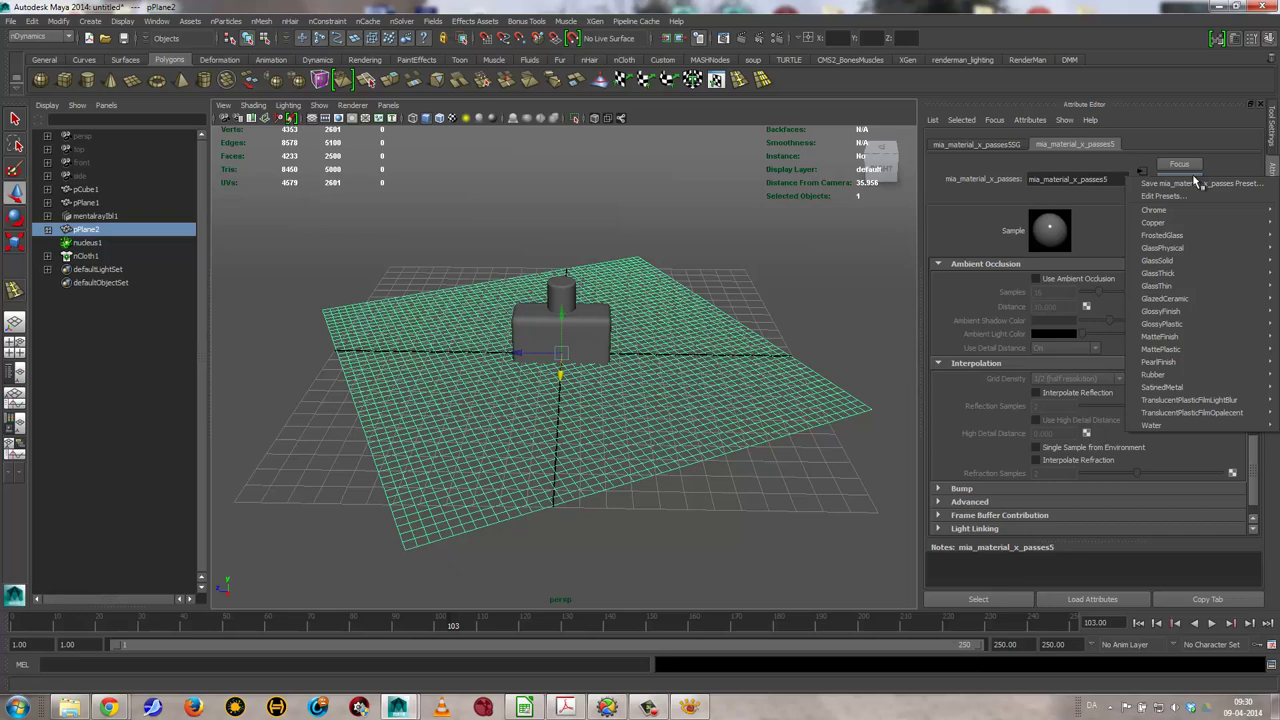
{"action": "mouse_move", "coordinate": [1162, 387]}
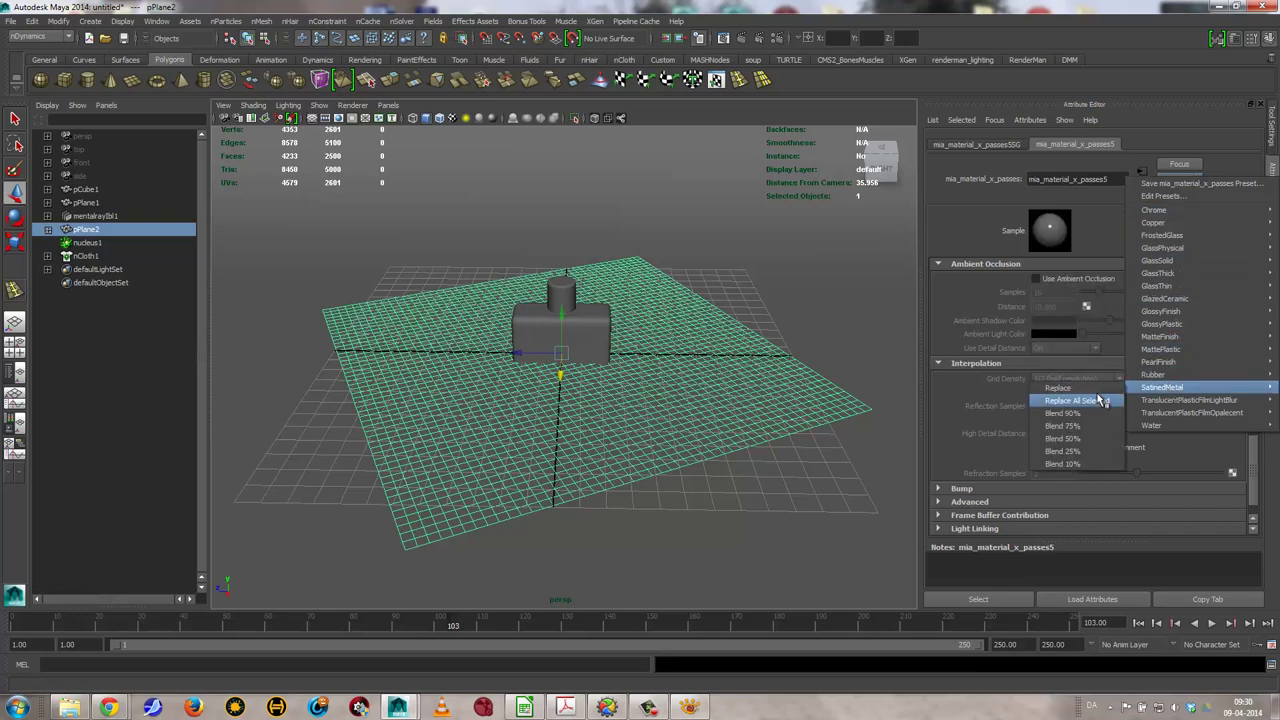
{"action": "left_click", "coordinate": [1090, 400]}
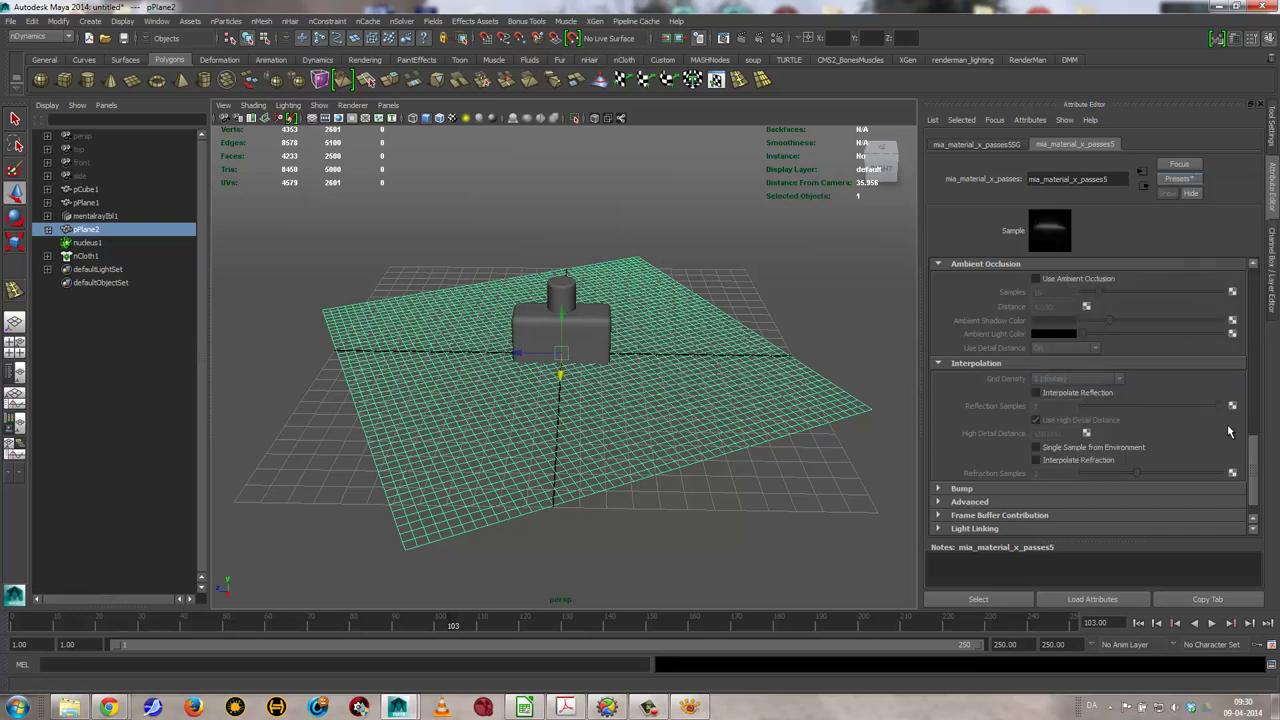
Set the material's reflectivity to 0, roughness to 1, and diffuse colour to purple
{"action": "left_click_drag", "start_coordinate": [1250, 453], "coordinate": [1264, 279]}
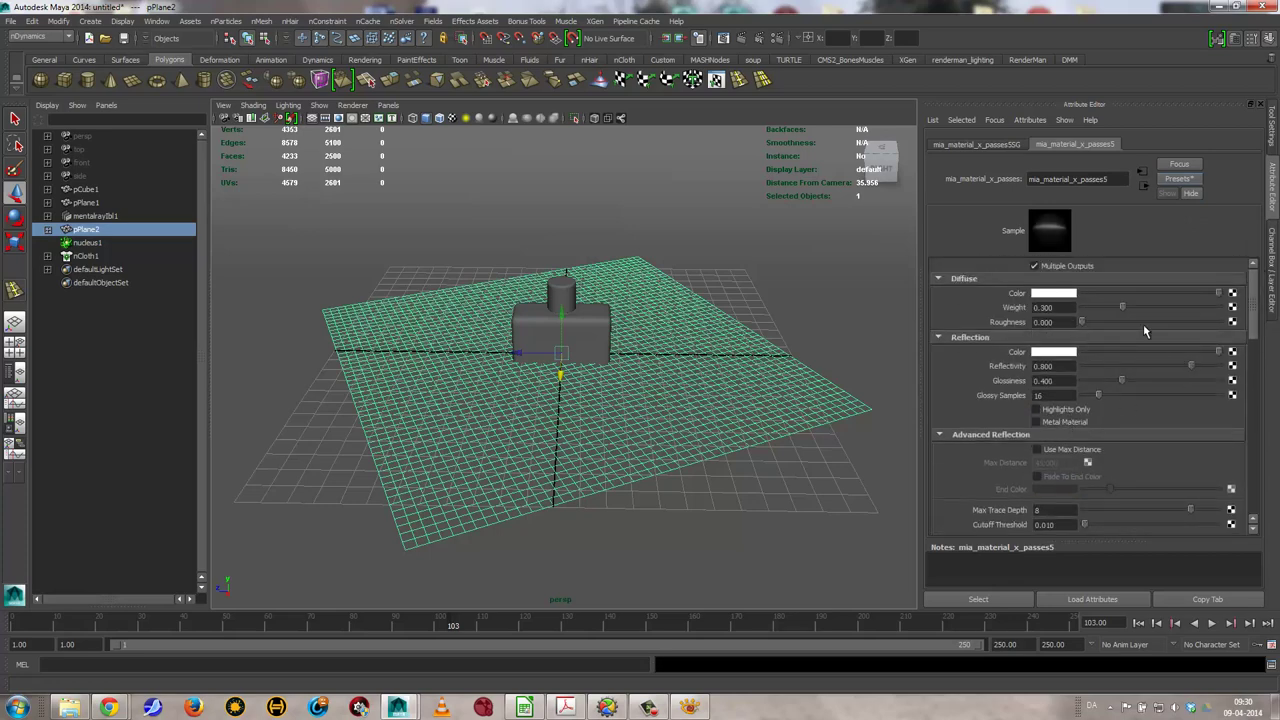
{"action": "left_click_drag", "start_coordinate": [1172, 368], "coordinate": [1035, 366]}
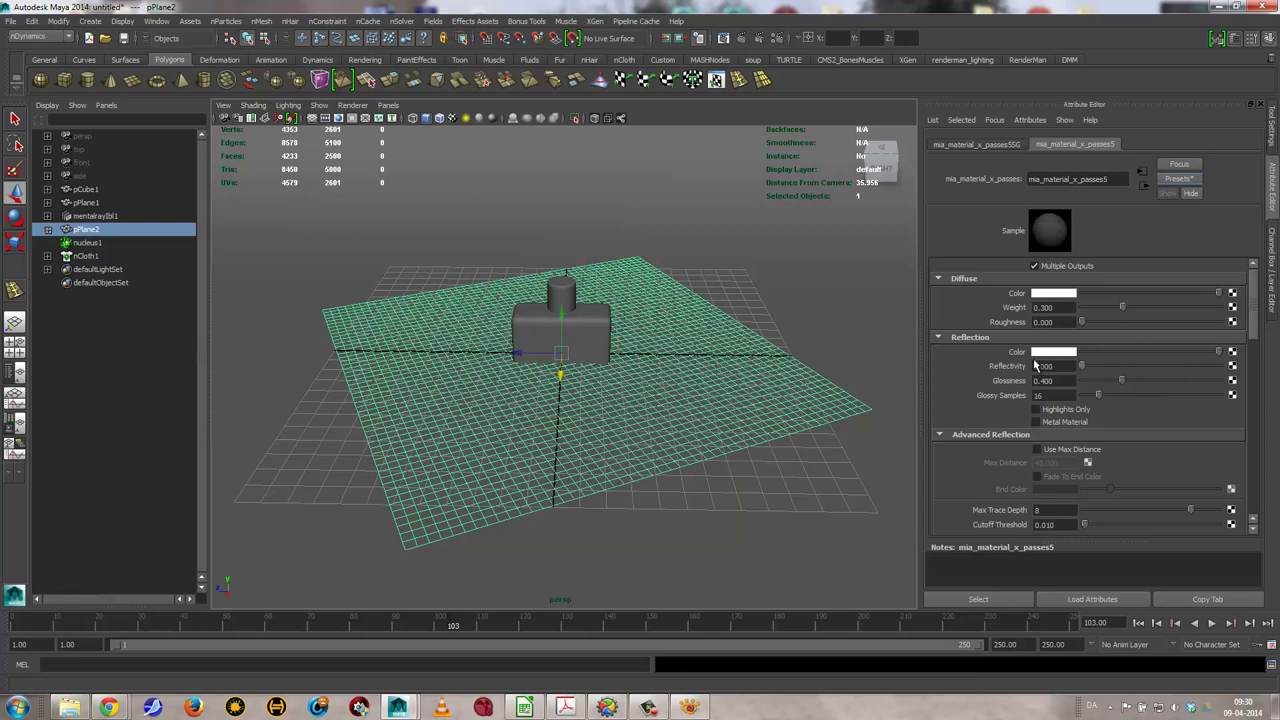
{"action": "left_click_drag", "start_coordinate": [1101, 322], "coordinate": [1188, 330]}
{"action": "left_click", "coordinate": [1045, 297]}
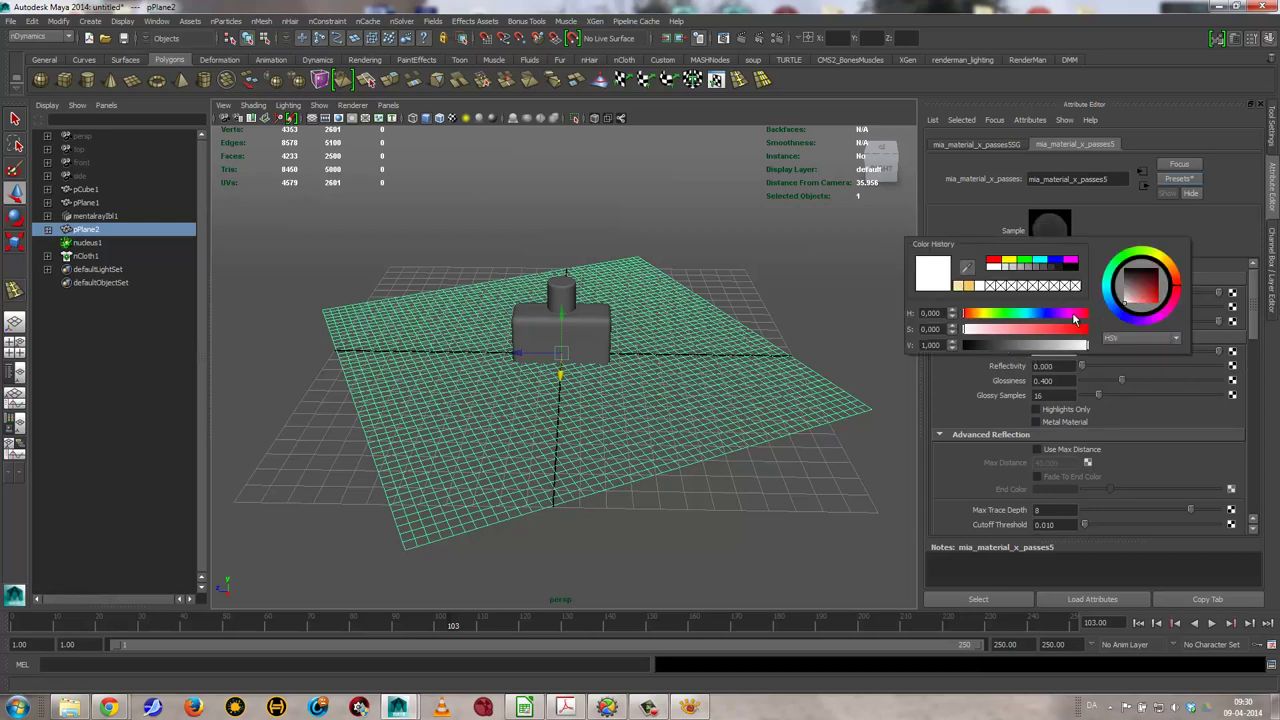
{"action": "left_click_drag", "start_coordinate": [1076, 329], "coordinate": [1060, 316]}
{"action": "left_click", "coordinate": [1066, 313]}
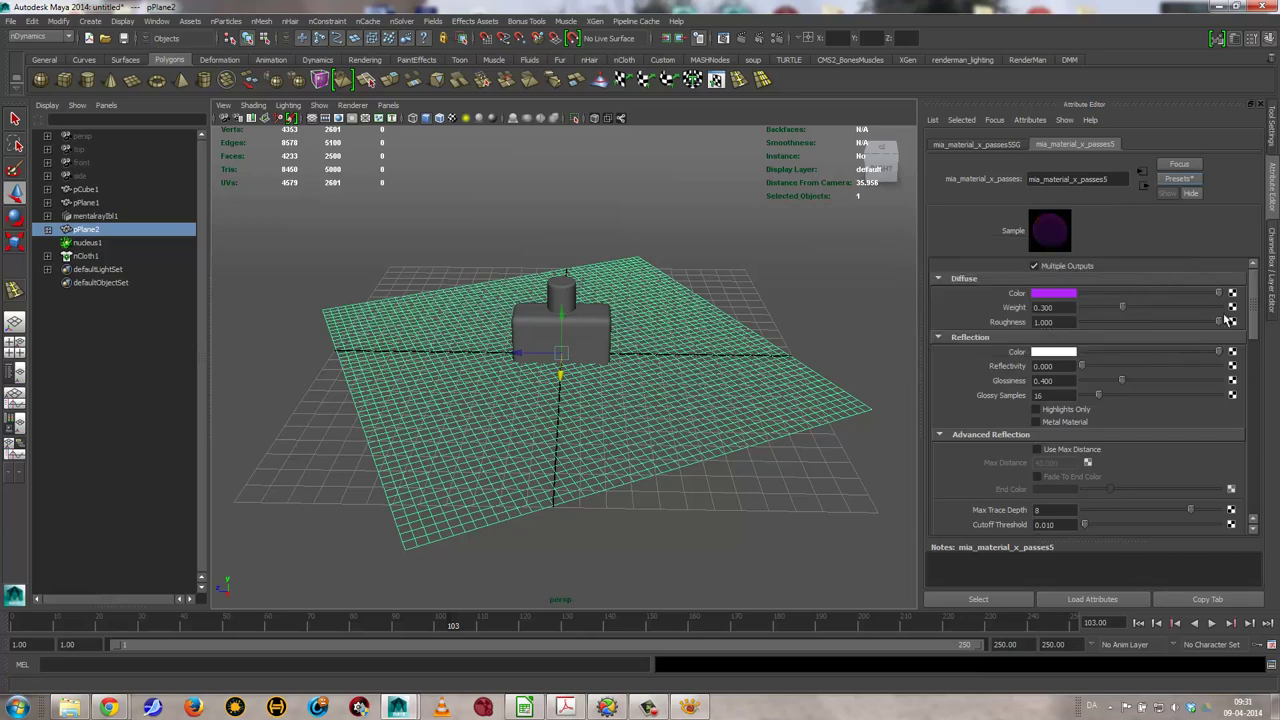
Turn off Use Default Material so the purple material shows in the viewport
{"action": "scroll", "coordinate": [1256, 330], "scroll_direction": "down", "scroll_amount": 1}
{"action": "scroll", "coordinate": [1256, 340], "scroll_direction": "down", "scroll_amount": 1}
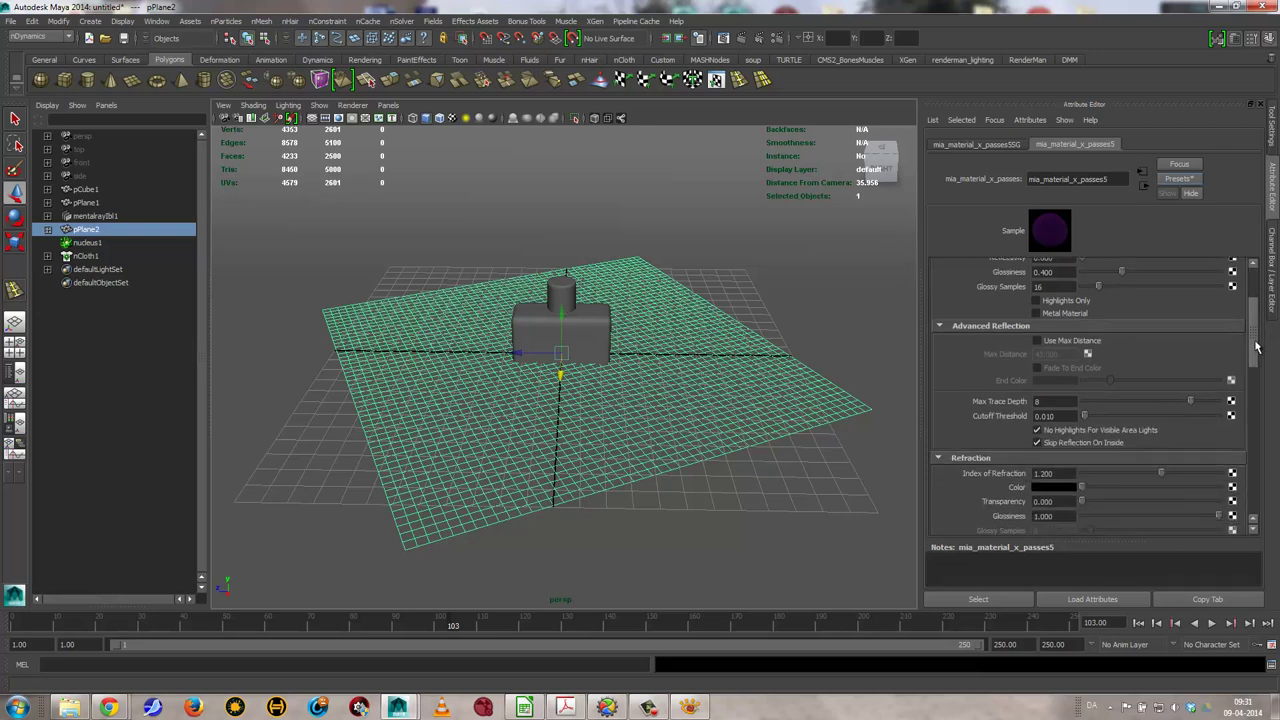
{"action": "scroll", "coordinate": [1256, 345], "scroll_direction": "down", "scroll_amount": 1}
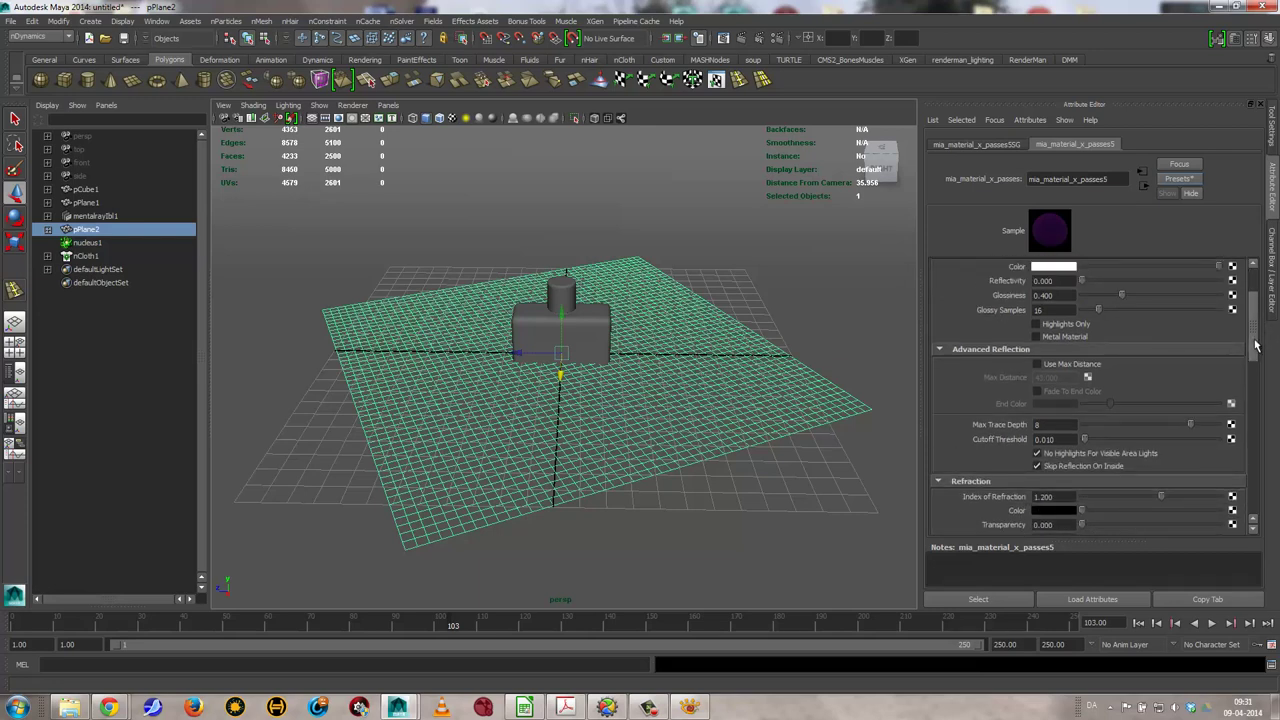
{"action": "scroll", "coordinate": [1256, 345], "scroll_direction": "down", "scroll_amount": 1}
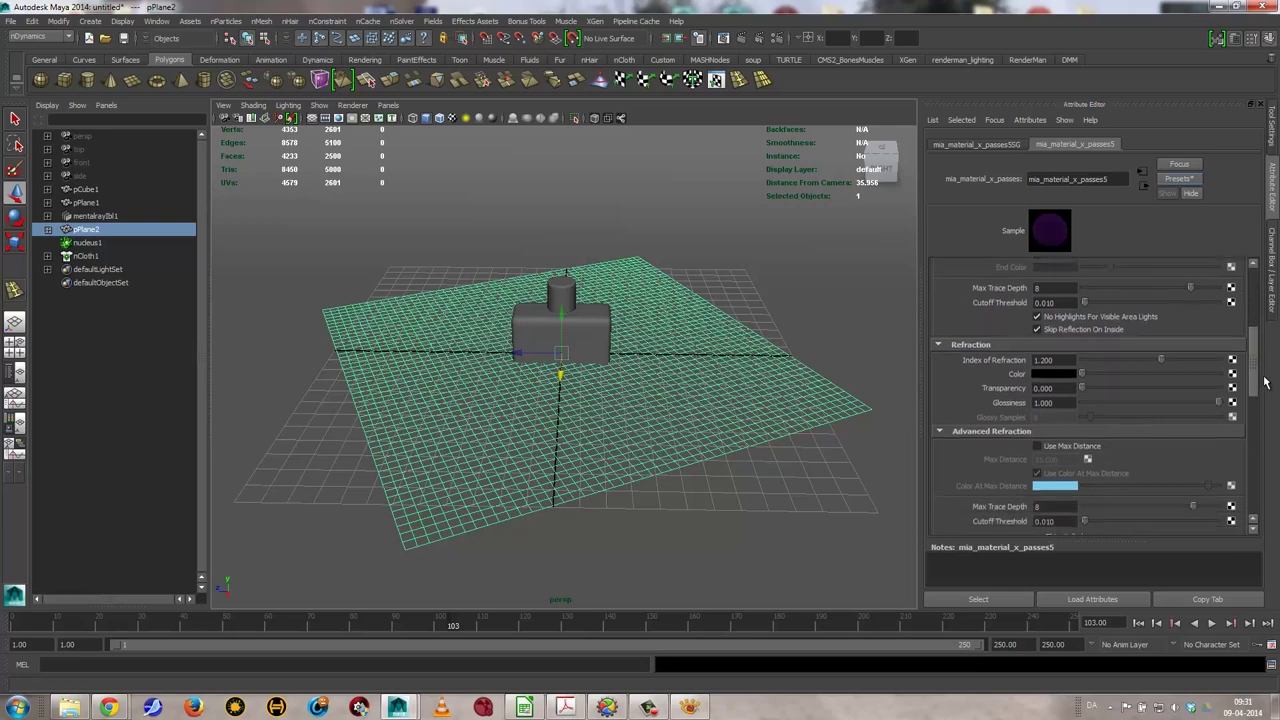
{"action": "scroll", "coordinate": [1250, 350], "scroll_direction": "down", "scroll_amount": 1}
{"action": "scroll", "coordinate": [1240, 355], "scroll_direction": "down", "scroll_amount": 1}
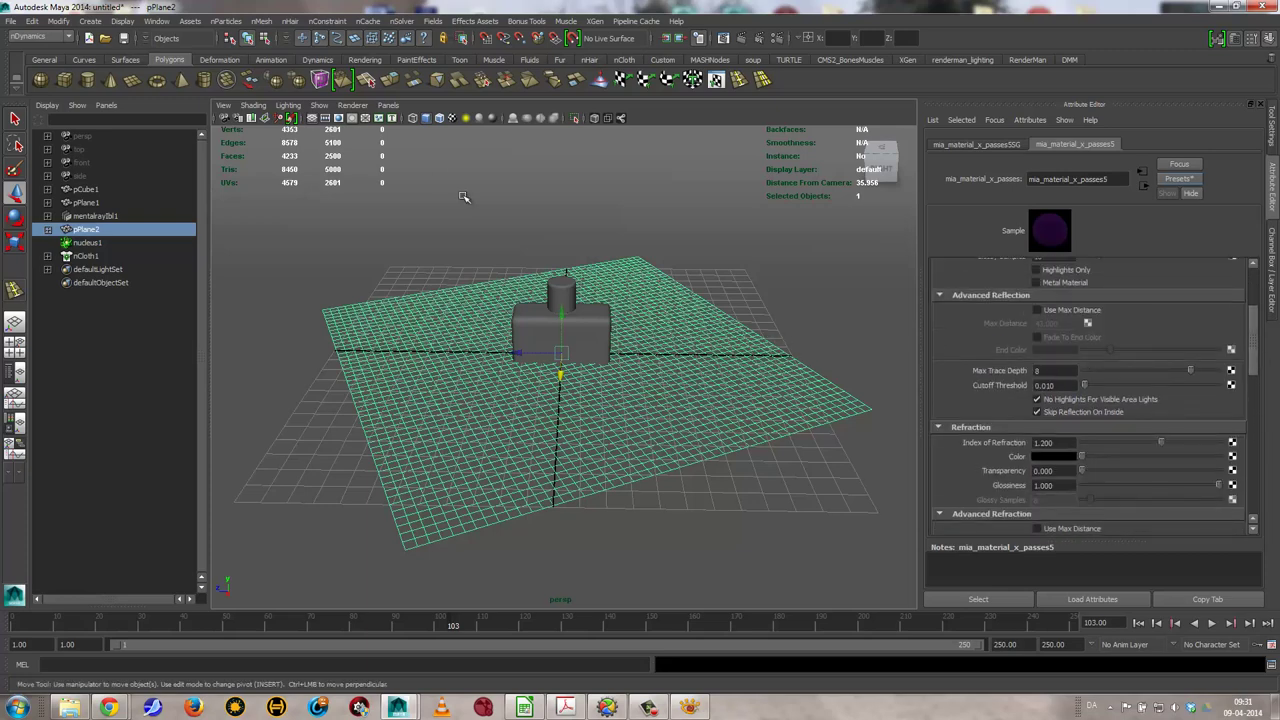
{"action": "left_click", "coordinate": [253, 105]}
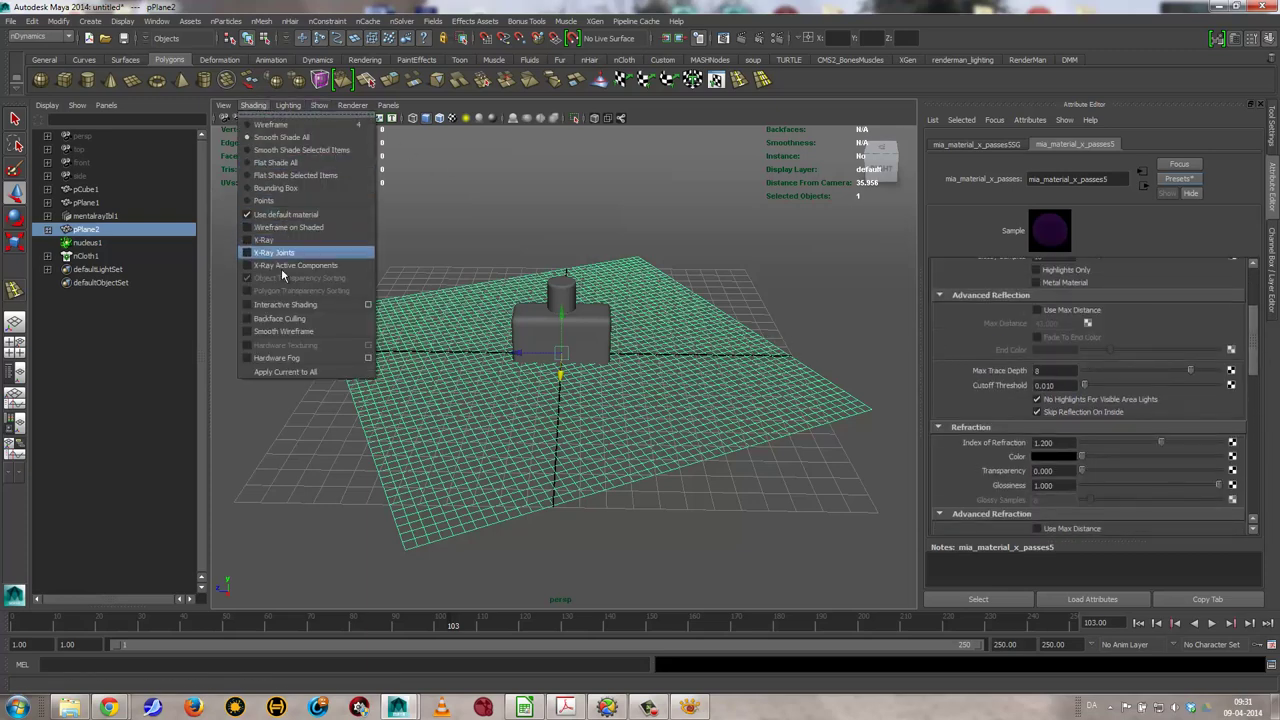
{"action": "left_click", "coordinate": [286, 215]}
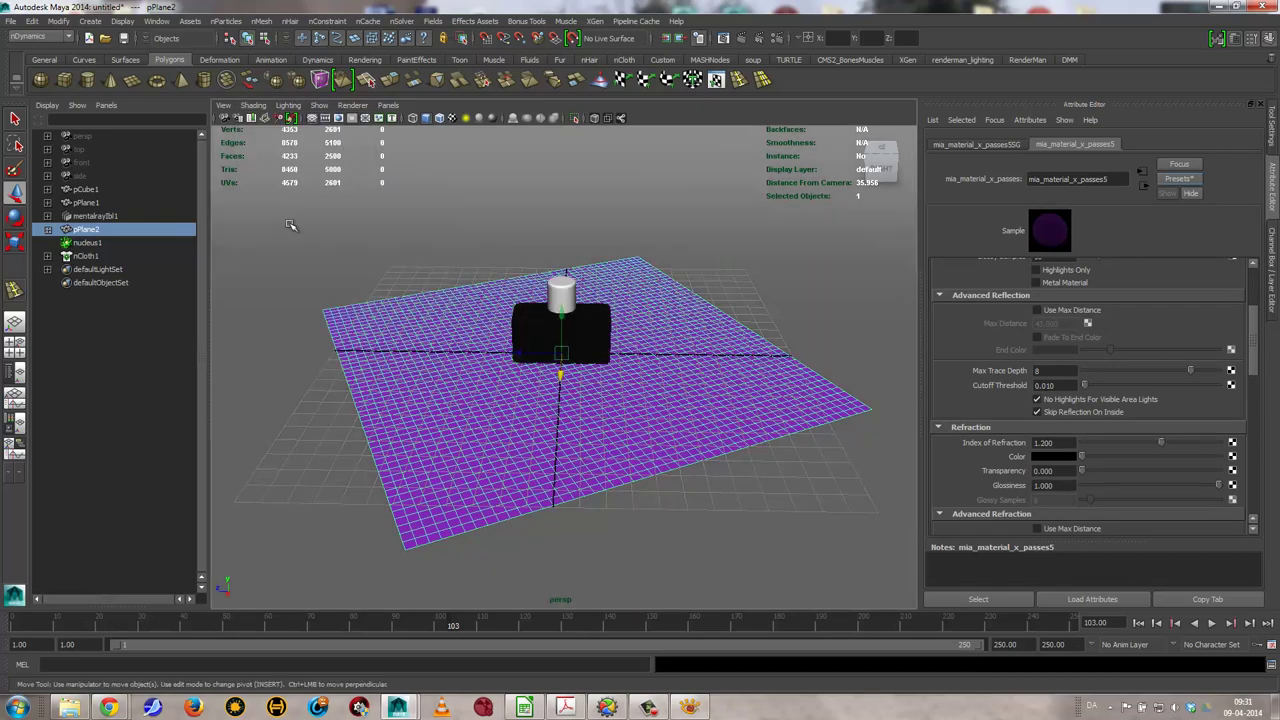
{"action": "mouse_move", "coordinate": [608, 490]}
{"action": "left_mouse_down", "text": "alt"}
{"action": "mouse_move", "coordinate": [507, 455]}
{"action": "mouse_move", "coordinate": [537, 391]}
{"action": "left_mouse_up", "text": "alt"}
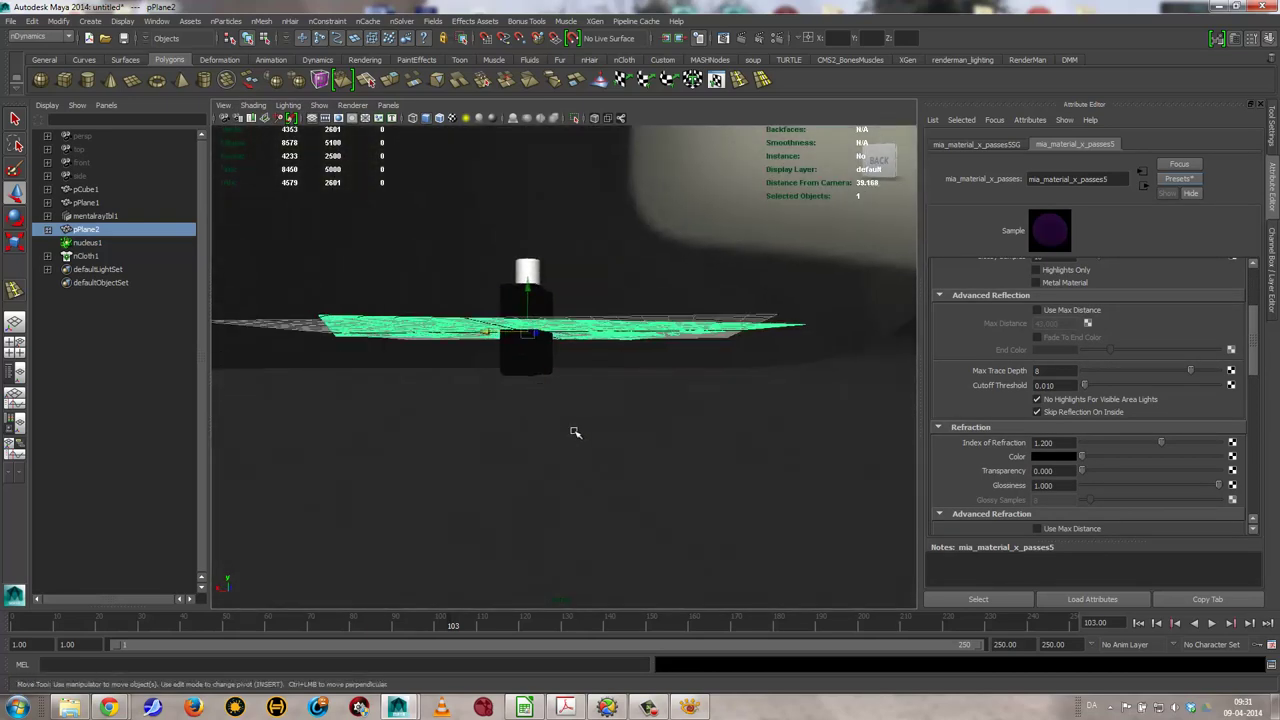
Rewind to frame 1 and open the nucleus1 solver settings from the cloth plane
{"action": "left_click_drag", "start_coordinate": [391, 359], "coordinate": [437, 382], "text": "alt"}
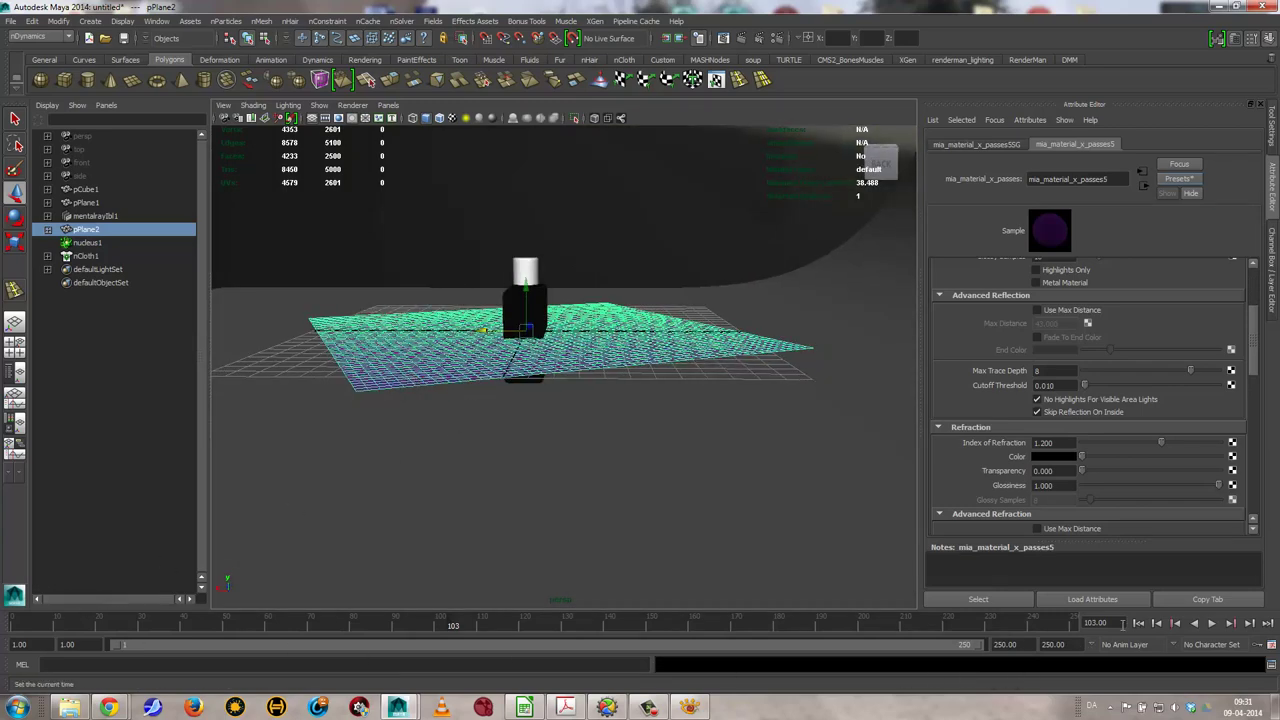
{"action": "left_click", "coordinate": [1138, 623]}
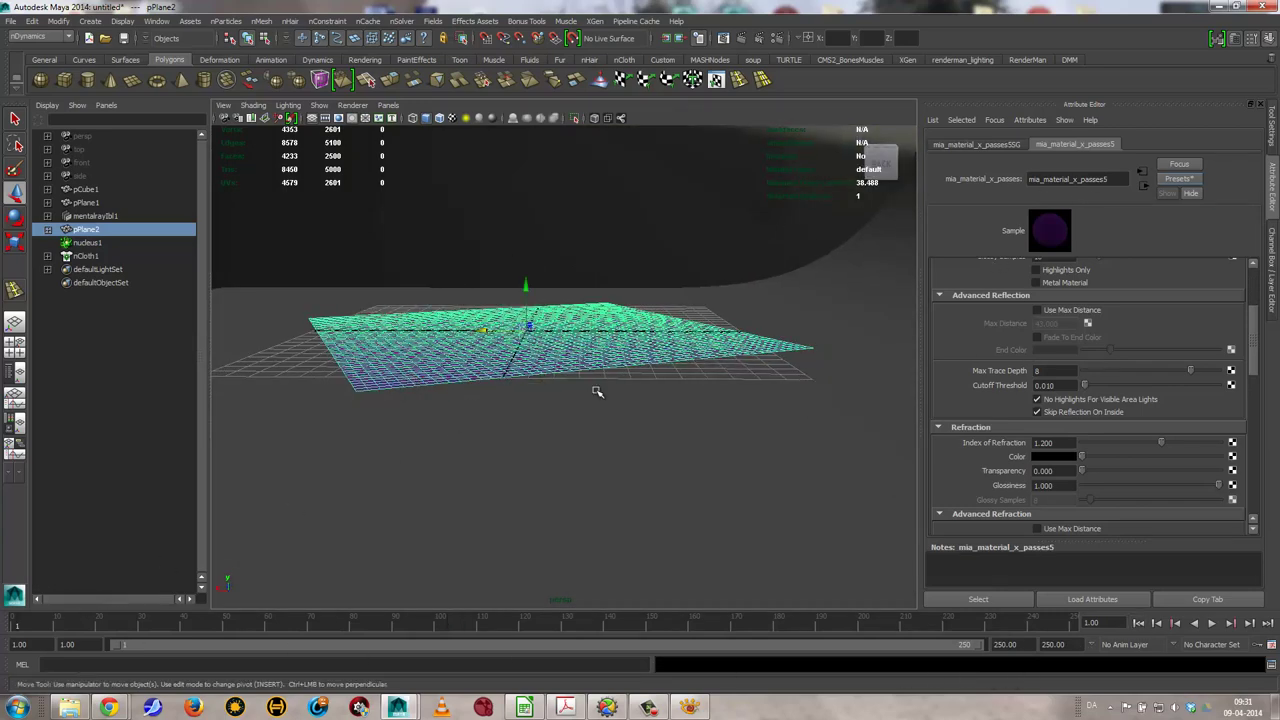
{"action": "left_click", "coordinate": [589, 356]}
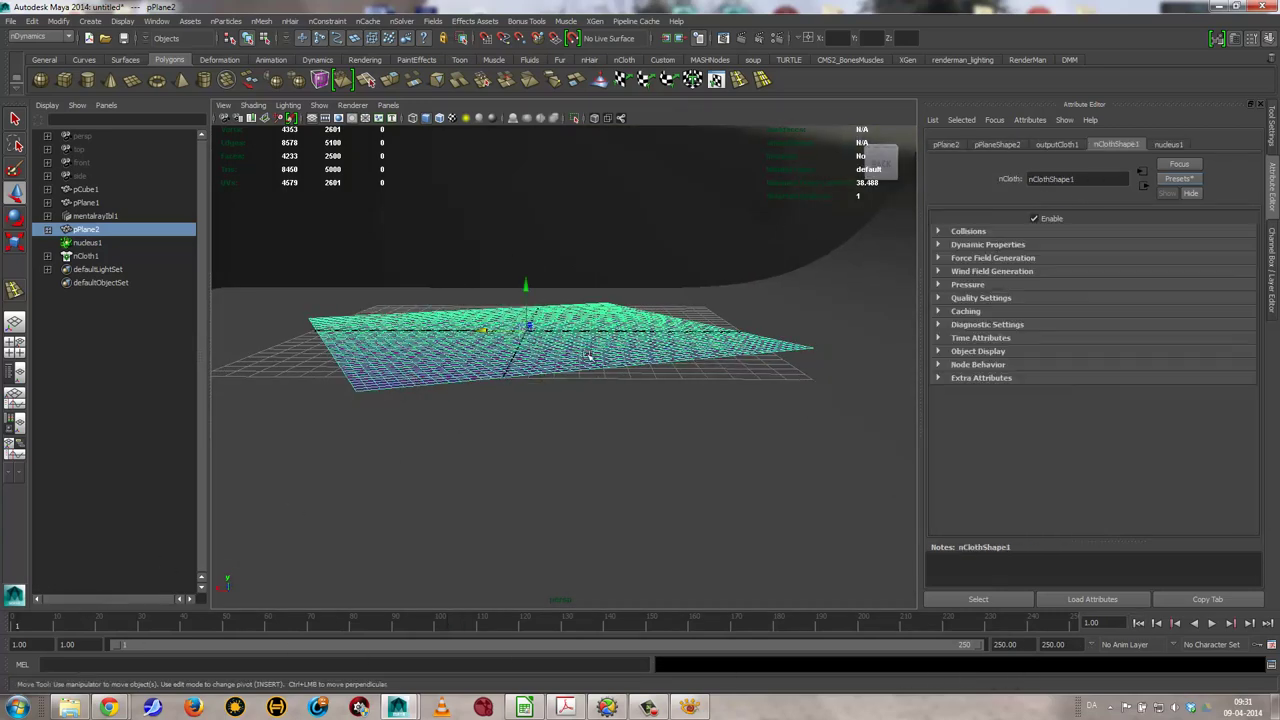
{"action": "left_click", "coordinate": [1172, 145]}
{"action": "left_click_drag", "start_coordinate": [1248, 292], "coordinate": [1262, 368]}
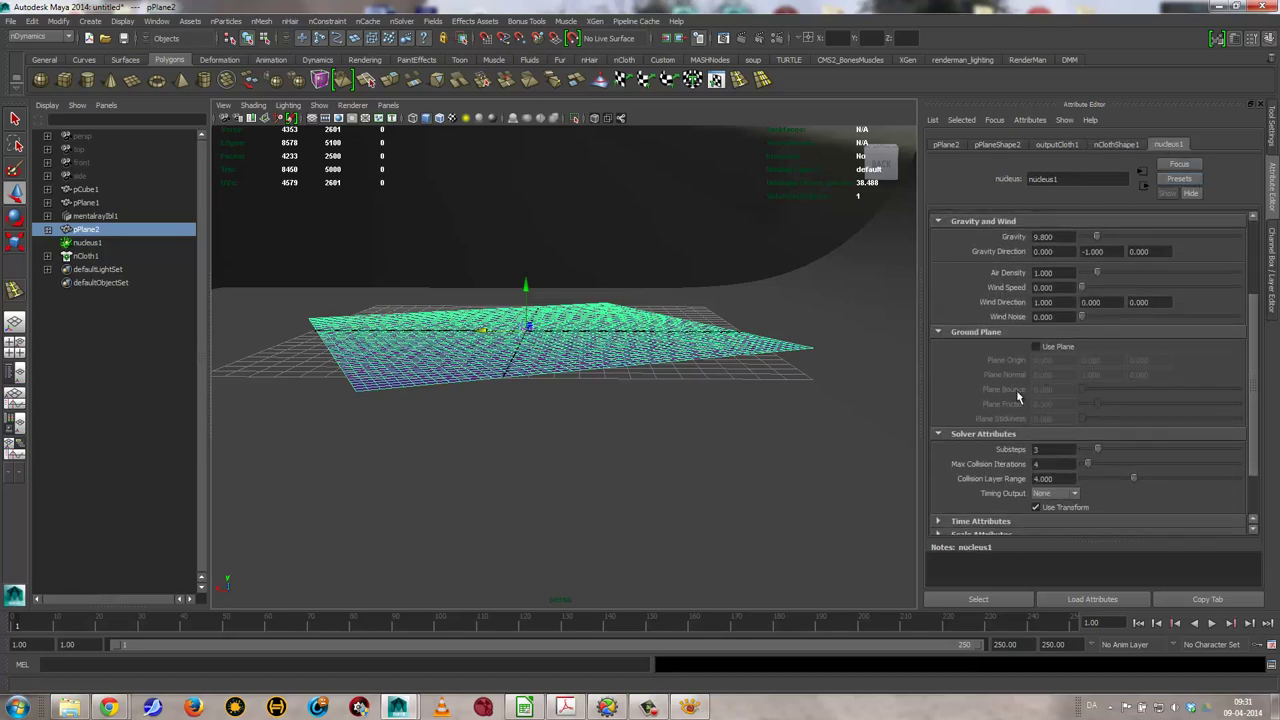
Frame the bottle and cloth plane in front view, then show the nucleus1 settings
{"action": "mouse_move", "coordinate": [686, 457]}
{"action": "left_mouse_down", "text": "alt"}
{"action": "mouse_move", "coordinate": [694, 397]}
{"action": "mouse_move", "coordinate": [677, 414]}
{"action": "left_mouse_up", "text": "alt"}
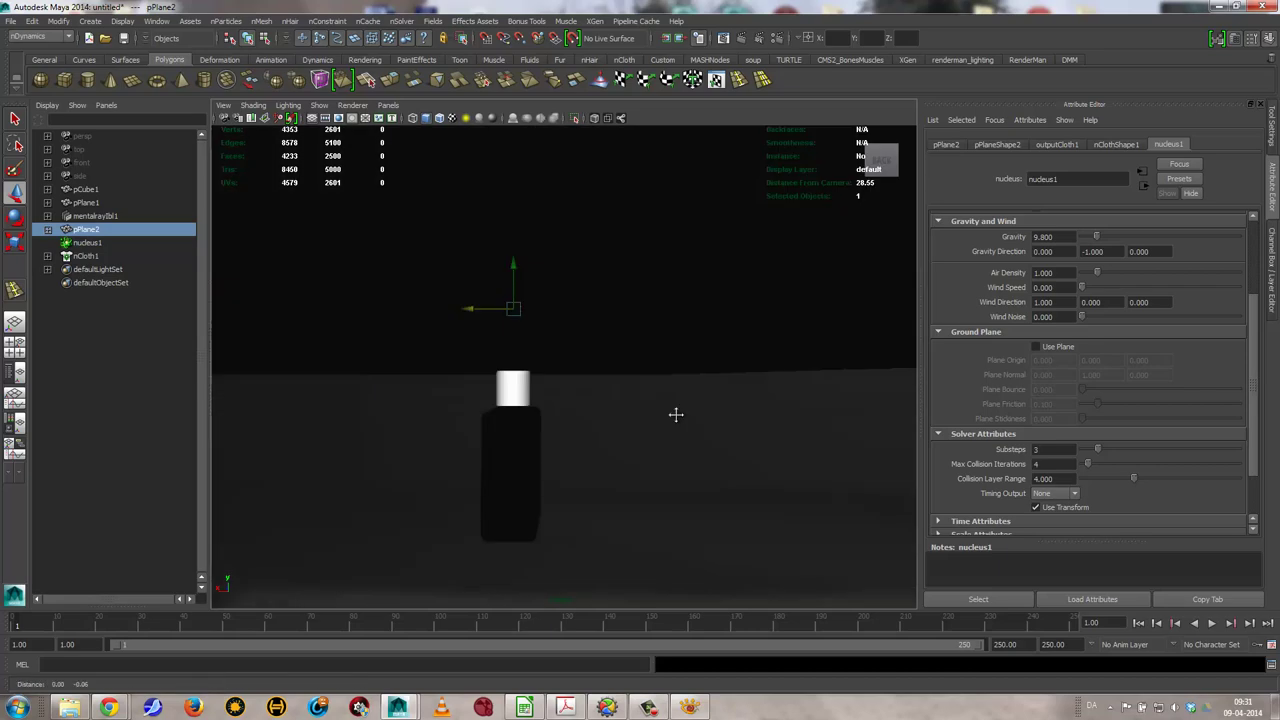
{"action": "right_click_drag", "start_coordinate": [677, 414], "coordinate": [491, 449], "text": "alt"}
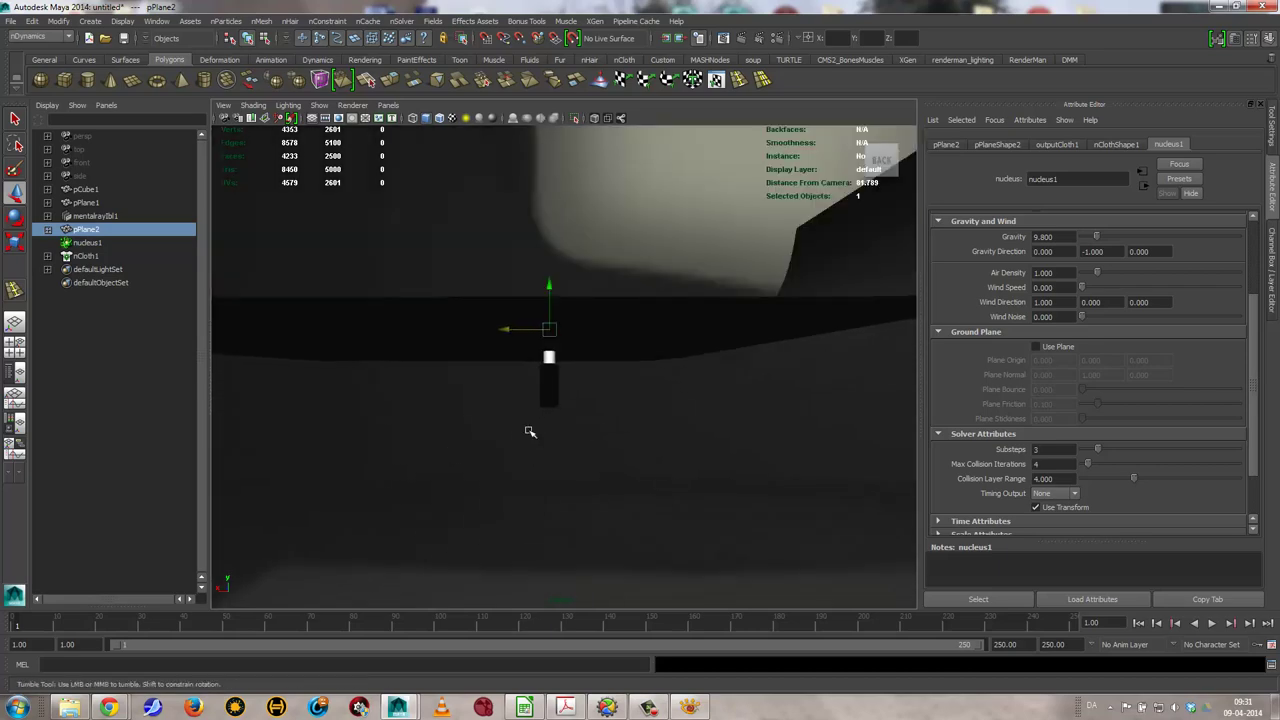
{"action": "key", "text": "space"}
{"action": "left_click", "coordinate": [527, 457]}
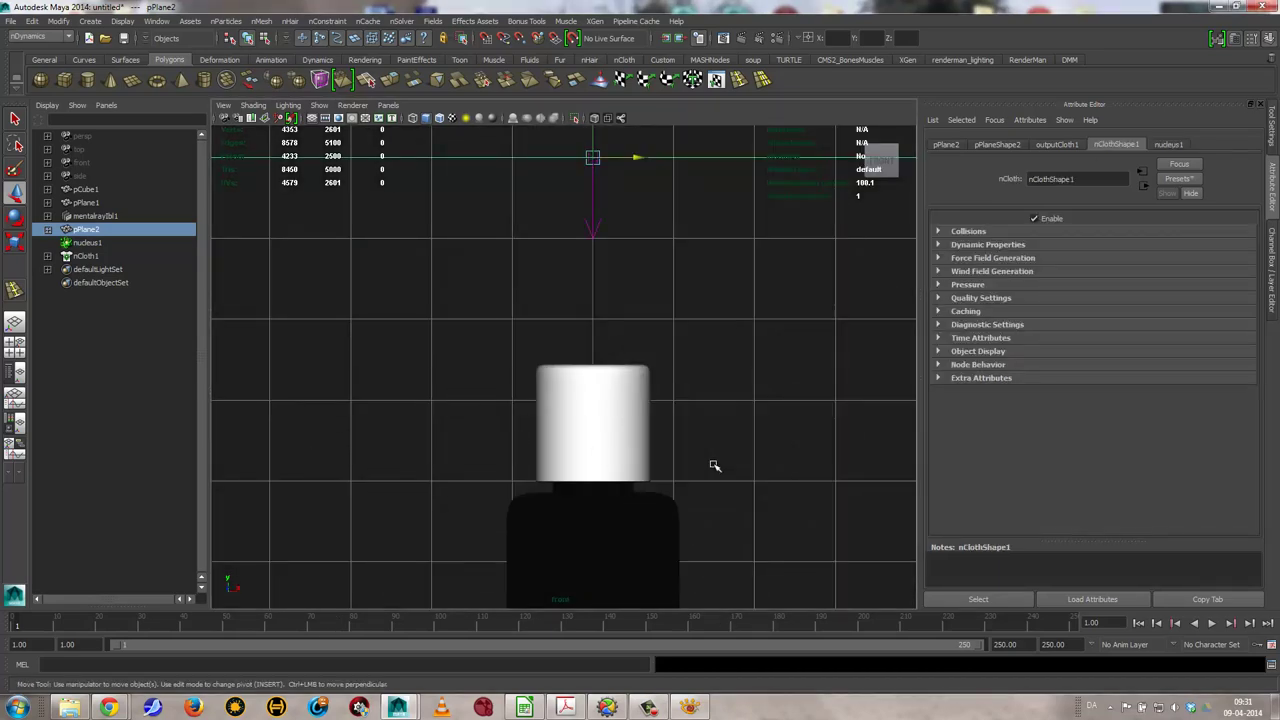
{"action": "right_click_drag", "start_coordinate": [708, 466], "coordinate": [549, 471], "text": "alt"}
{"action": "middle_click_drag", "start_coordinate": [549, 471], "coordinate": [522, 333], "text": "alt"}
{"action": "right_click_drag", "start_coordinate": [522, 333], "coordinate": [600, 338], "text": "alt"}
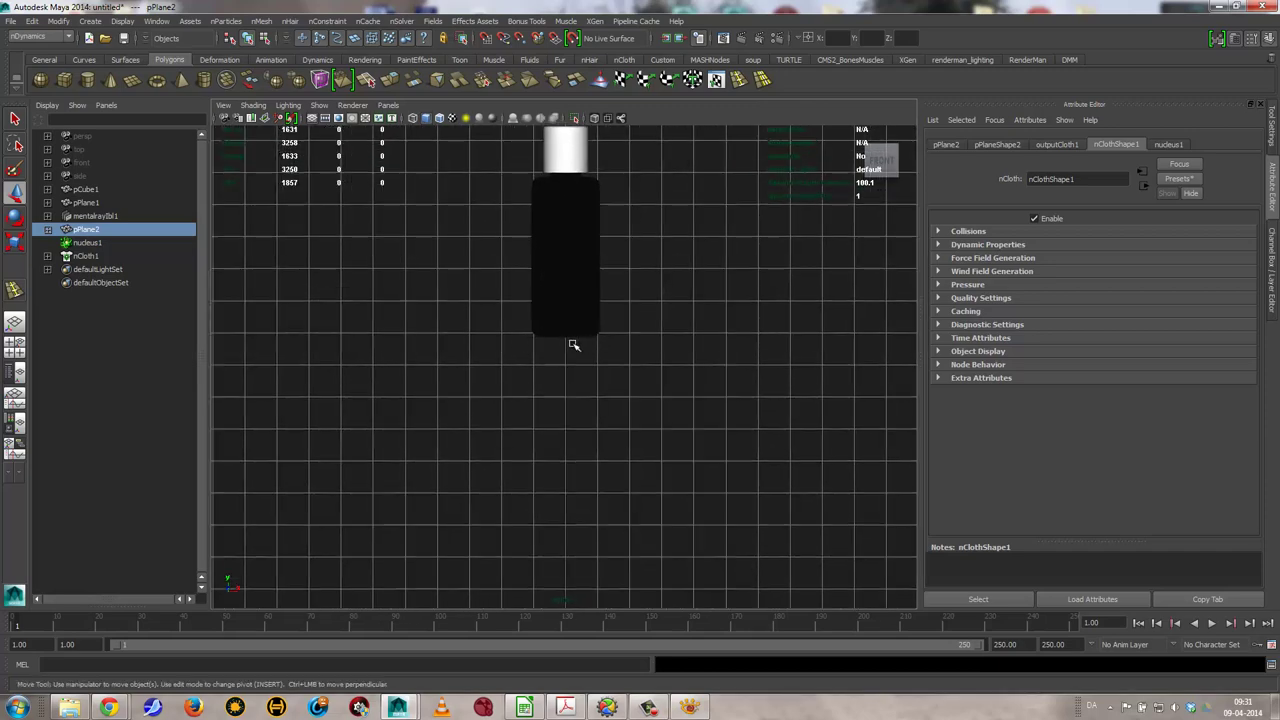
{"action": "mouse_move", "coordinate": [573, 345]}
{"action": "middle_mouse_down", "text": "alt"}
{"action": "mouse_move", "coordinate": [591, 429]}
{"action": "mouse_move", "coordinate": [671, 443]}
{"action": "mouse_move", "coordinate": [629, 434]}
{"action": "middle_mouse_up", "text": "alt"}
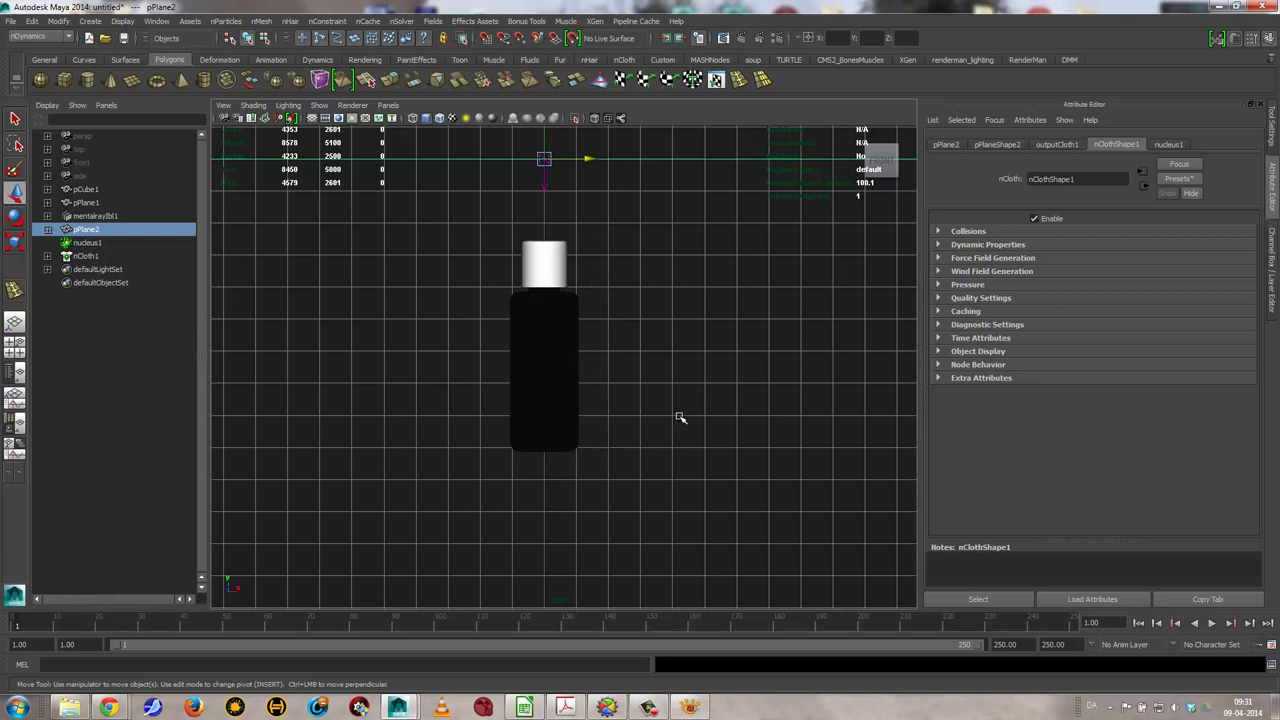
{"action": "left_click", "coordinate": [1166, 144]}
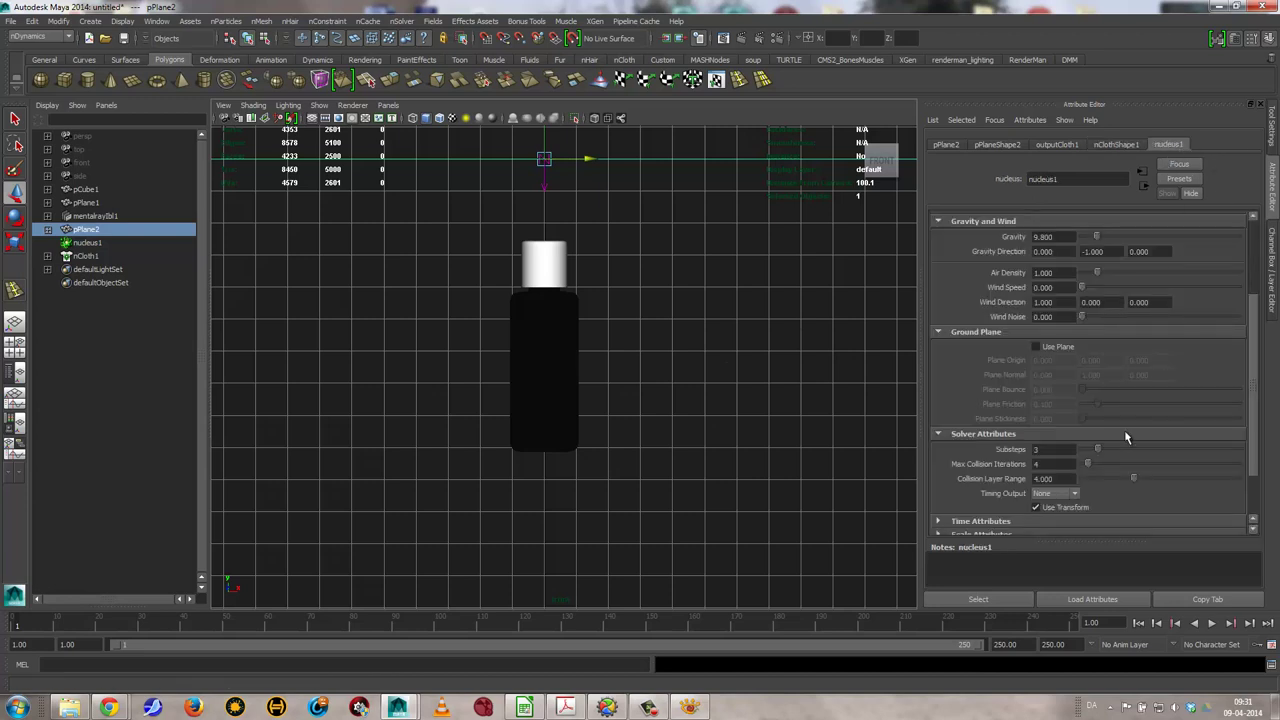
Enable the nucleus ground plane at origin Y -9.2 and test-play the cloth simulation
{"action": "left_click", "coordinate": [1048, 347]}
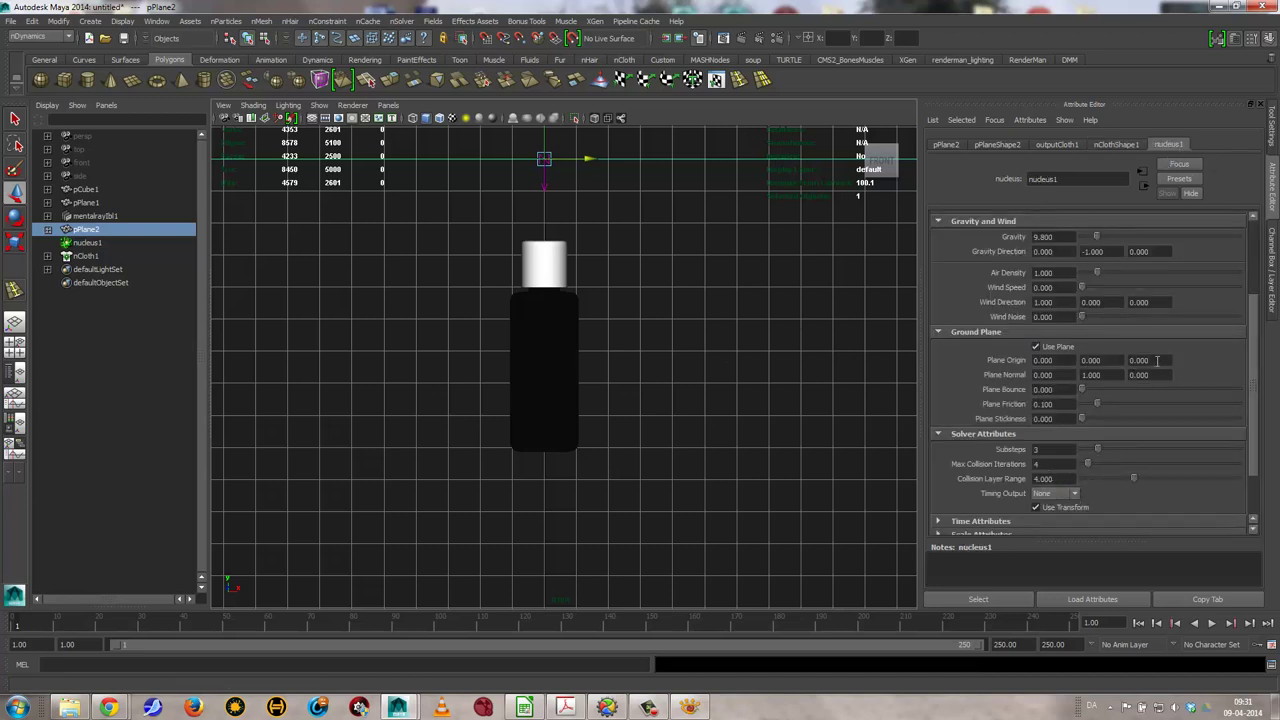
{"action": "left_click", "coordinate": [1092, 360]}
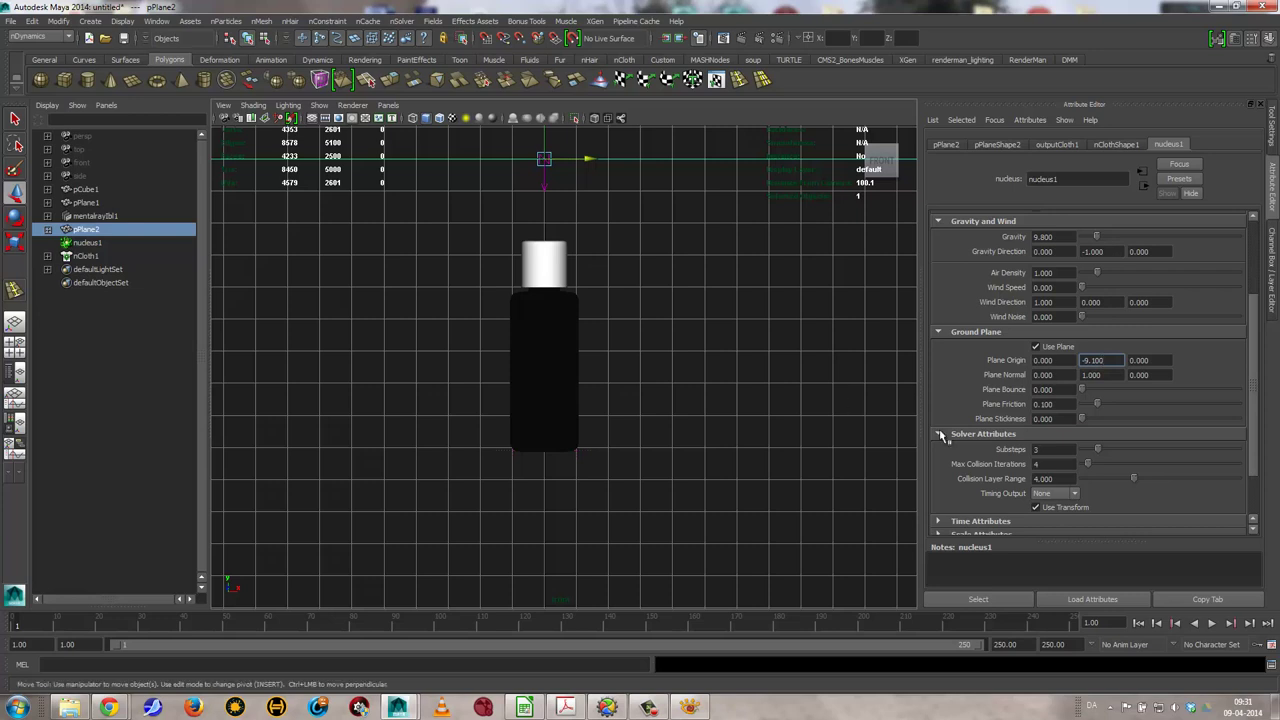
{"action": "type", "text": "-9.100"}
{"action": "left_click", "coordinate": [1211, 624]}
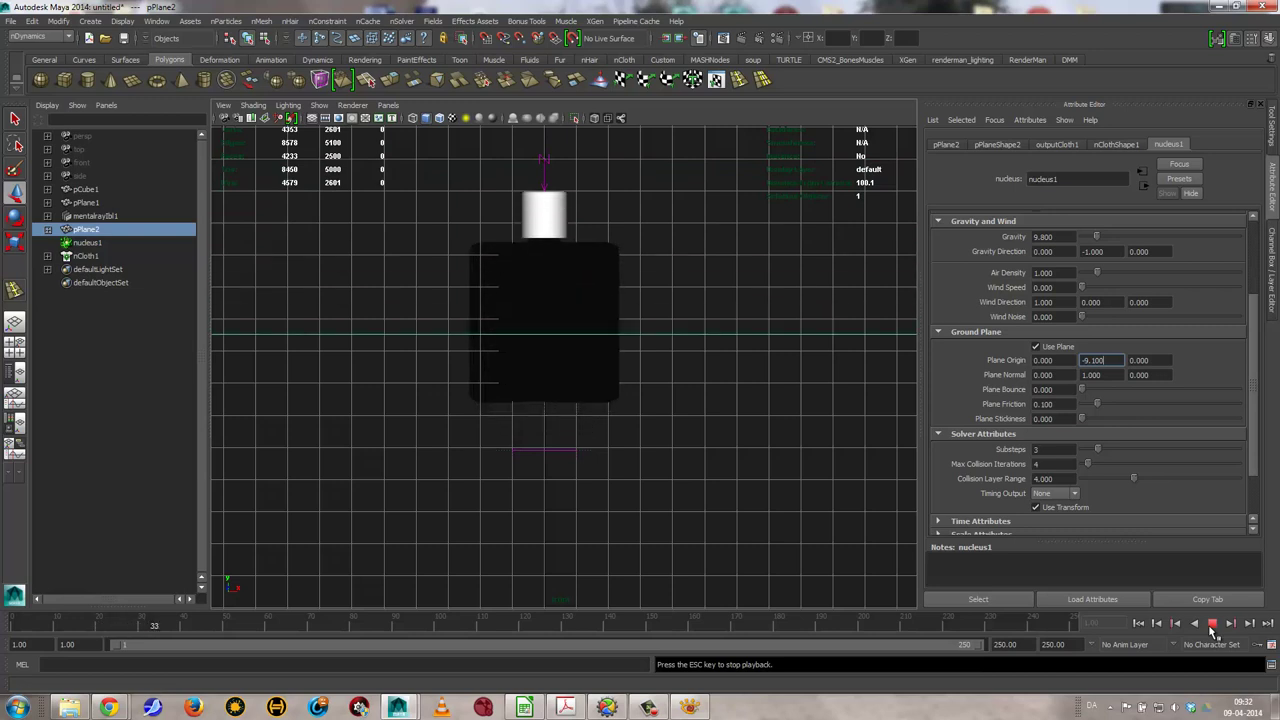
{"action": "left_click", "coordinate": [1211, 623]}
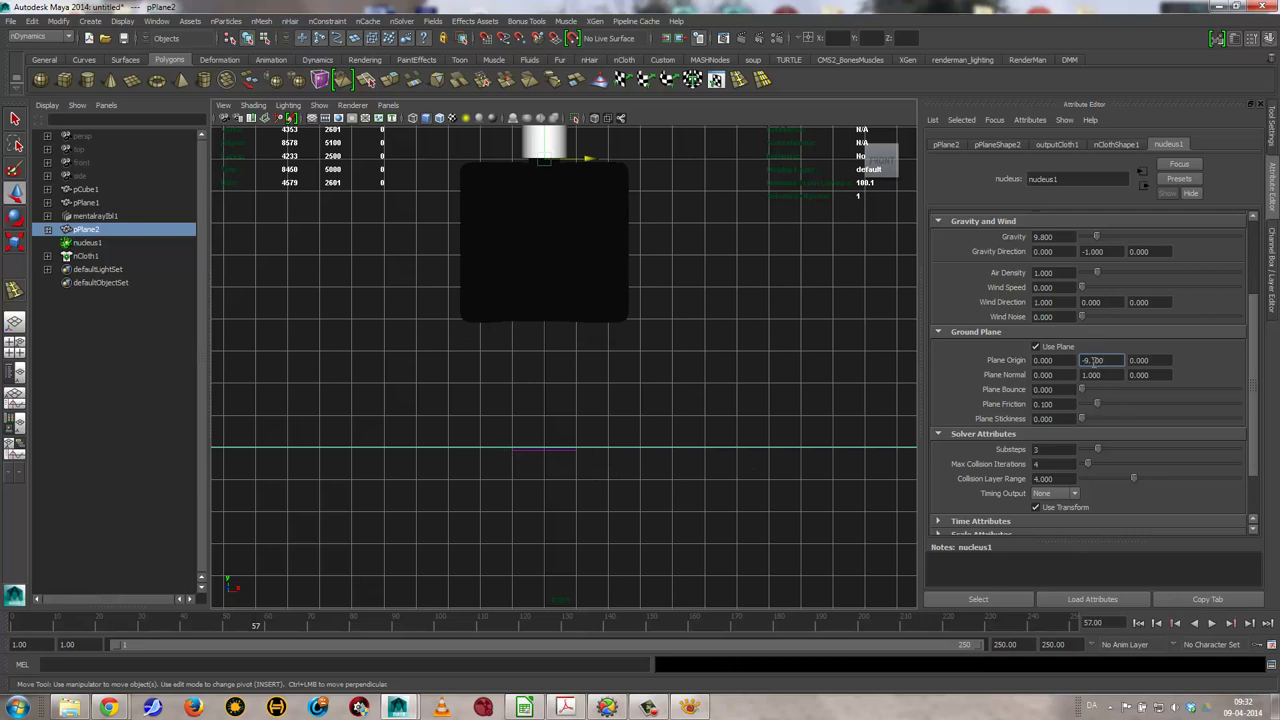
{"action": "type", "text": "-9.2"}
{"action": "key", "text": "Tab"}
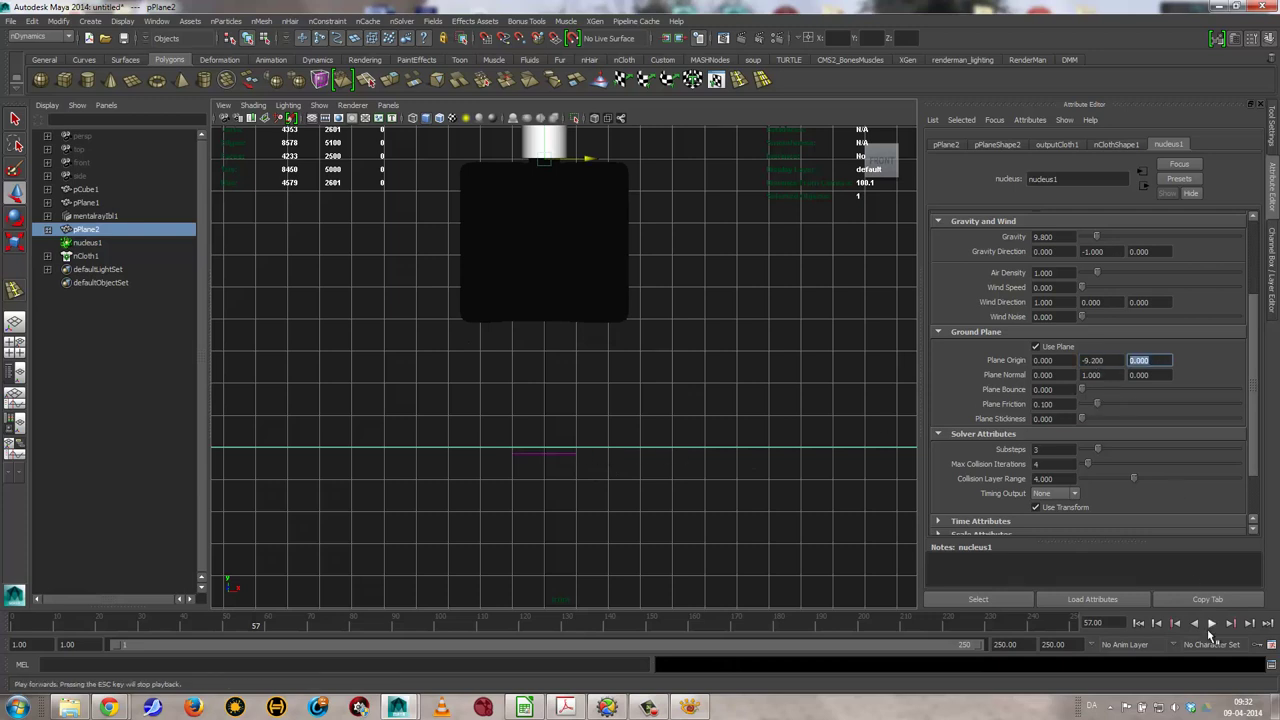
{"action": "left_click", "coordinate": [1211, 623]}
{"action": "left_click", "coordinate": [1211, 623]}
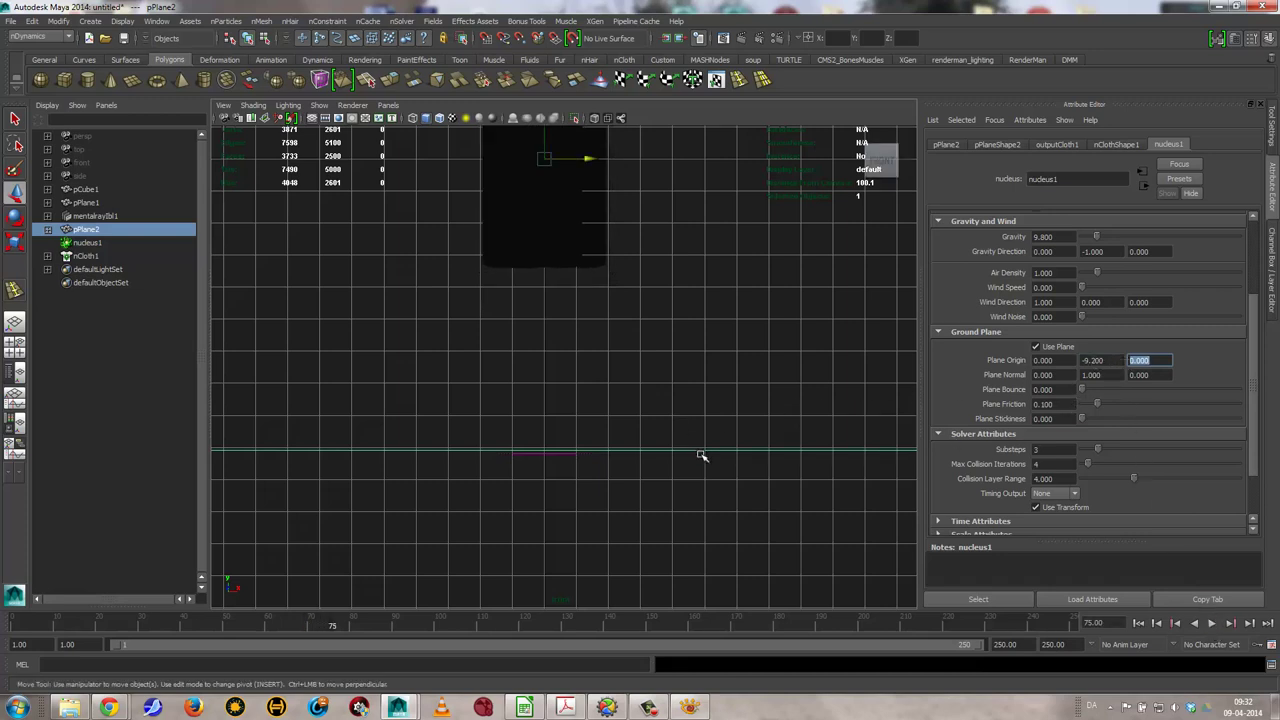
Change the ground plane origin to Y -9.1 and replay the simulation to frame 54
{"action": "left_click_drag", "start_coordinate": [1094, 360], "coordinate": [1107, 360]}
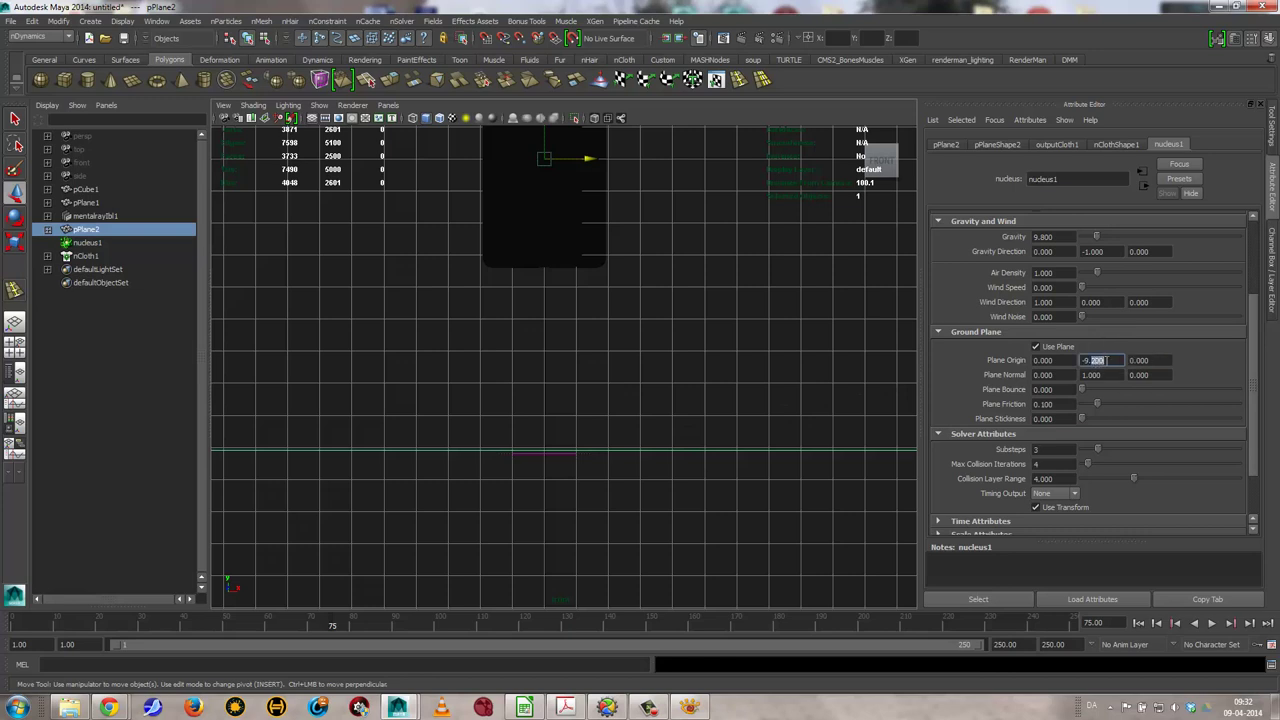
{"action": "type", "text": "-9.1"}
{"action": "key", "text": "Tab"}
{"action": "left_click", "coordinate": [1138, 622]}
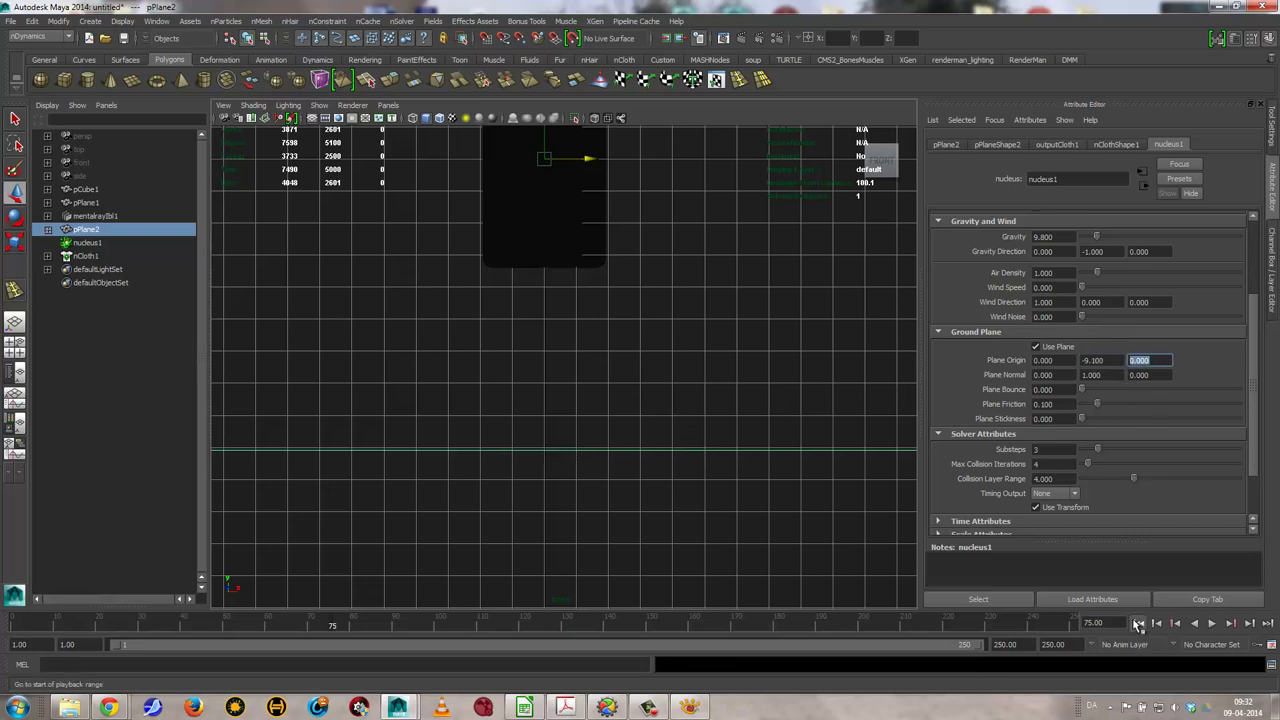
{"action": "left_click", "coordinate": [1212, 622]}
{"action": "left_click", "coordinate": [1212, 622]}
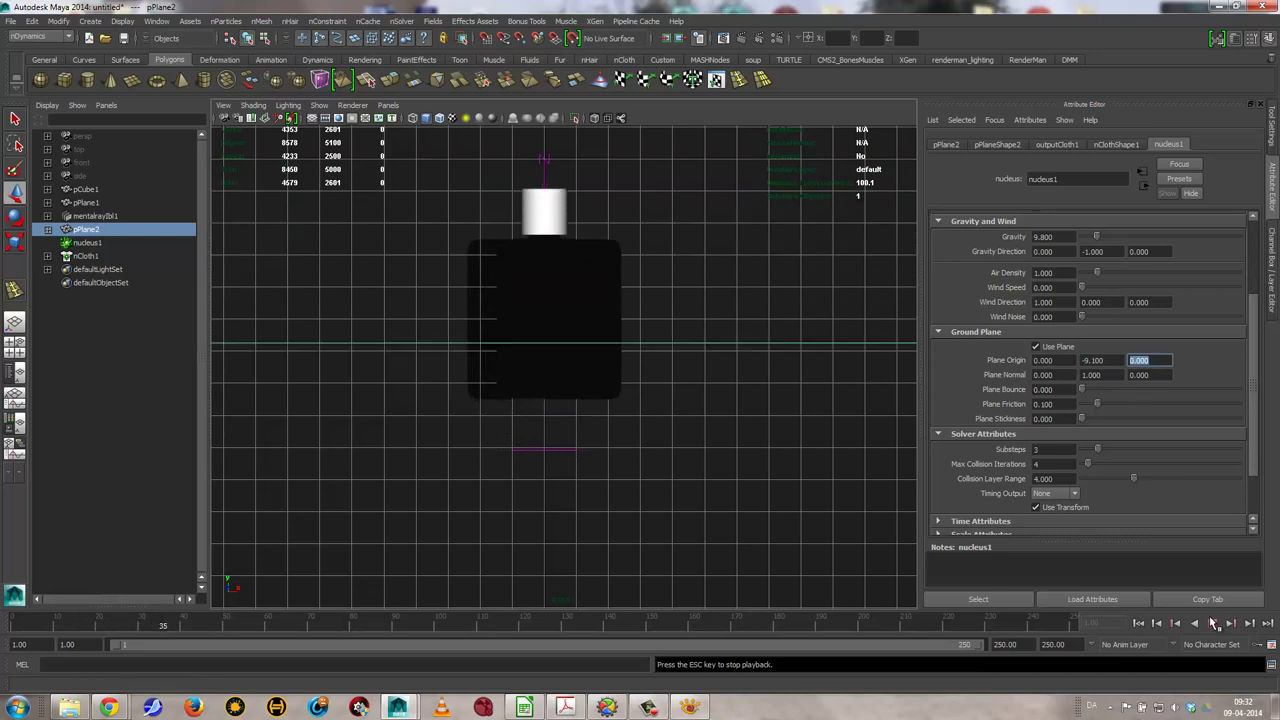
{"action": "key", "text": "Escape"}
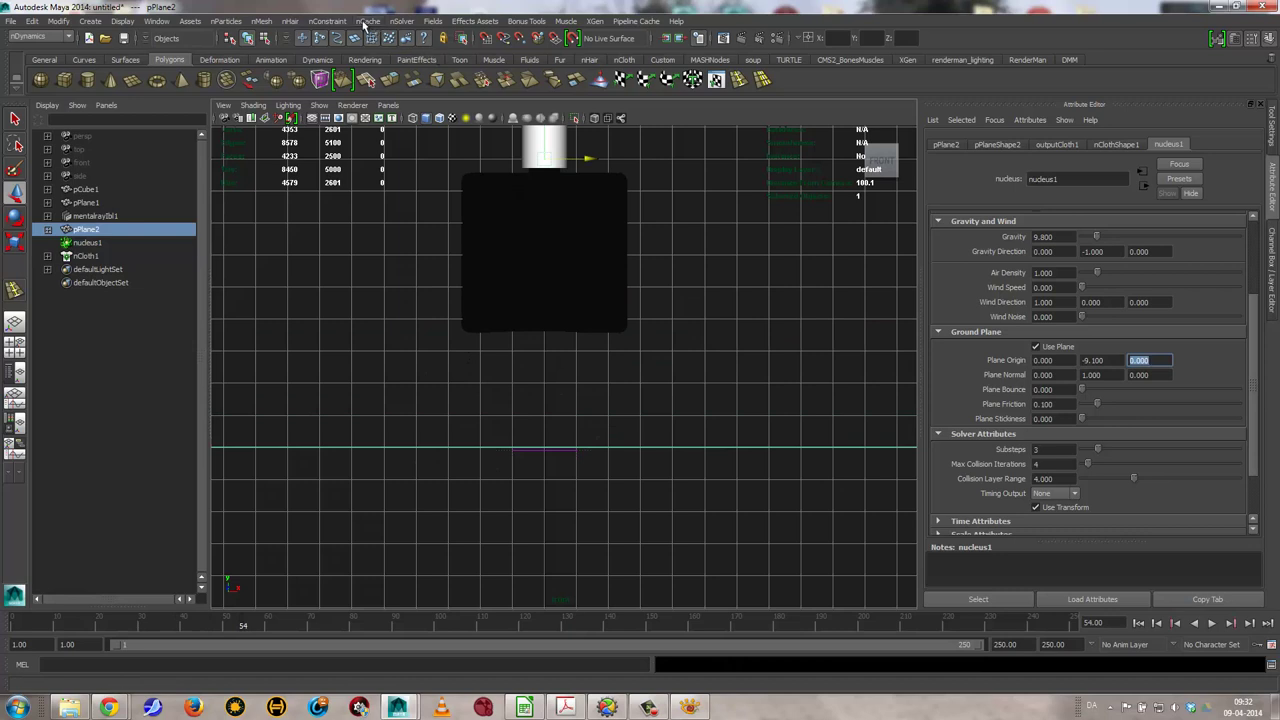
{"action": "left_click", "coordinate": [400, 21]}
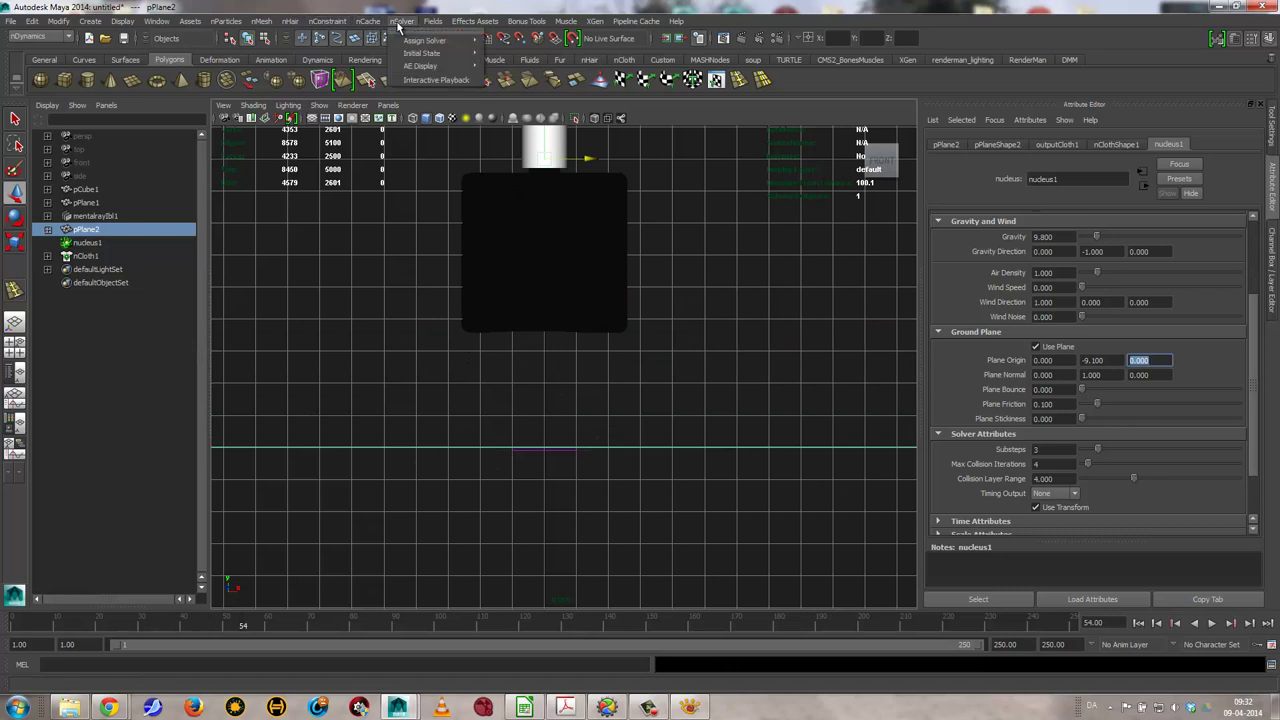
{"action": "mouse_move", "coordinate": [422, 53]}
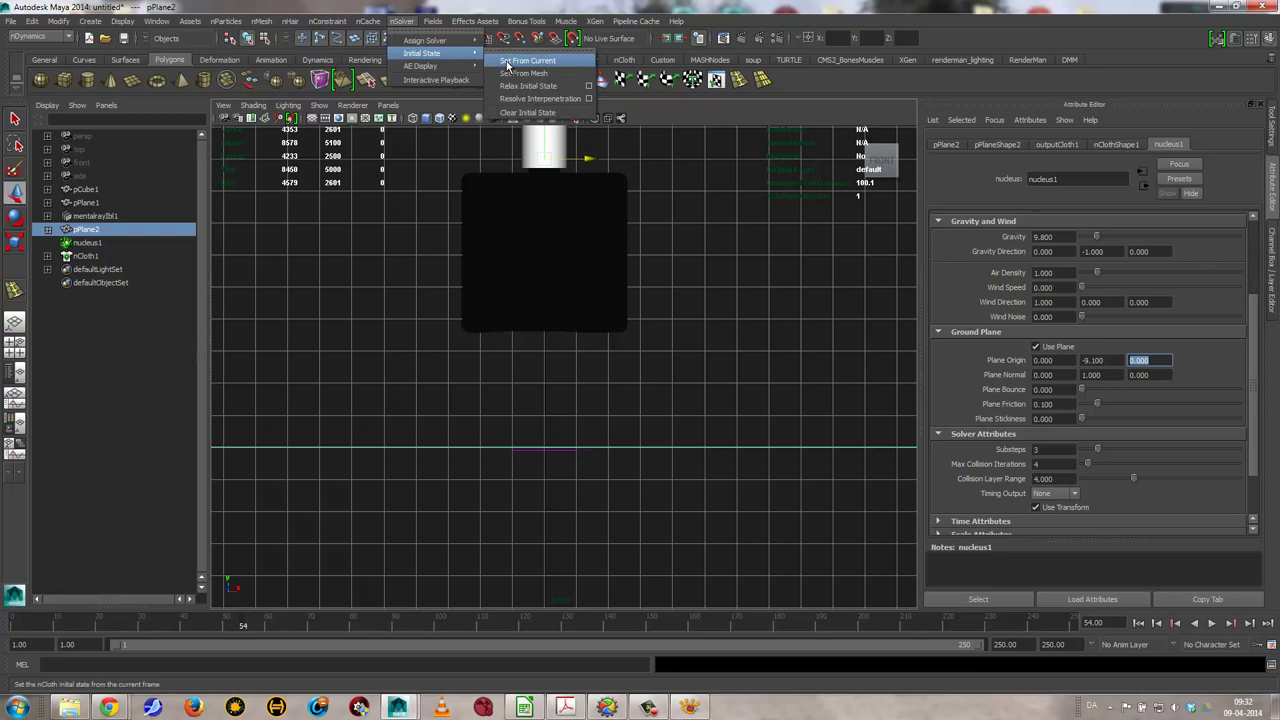
Set the cloth's initial state from its current shape and frame it in perspective
{"action": "left_click", "coordinate": [507, 61]}
{"action": "left_click", "coordinate": [1138, 623]}
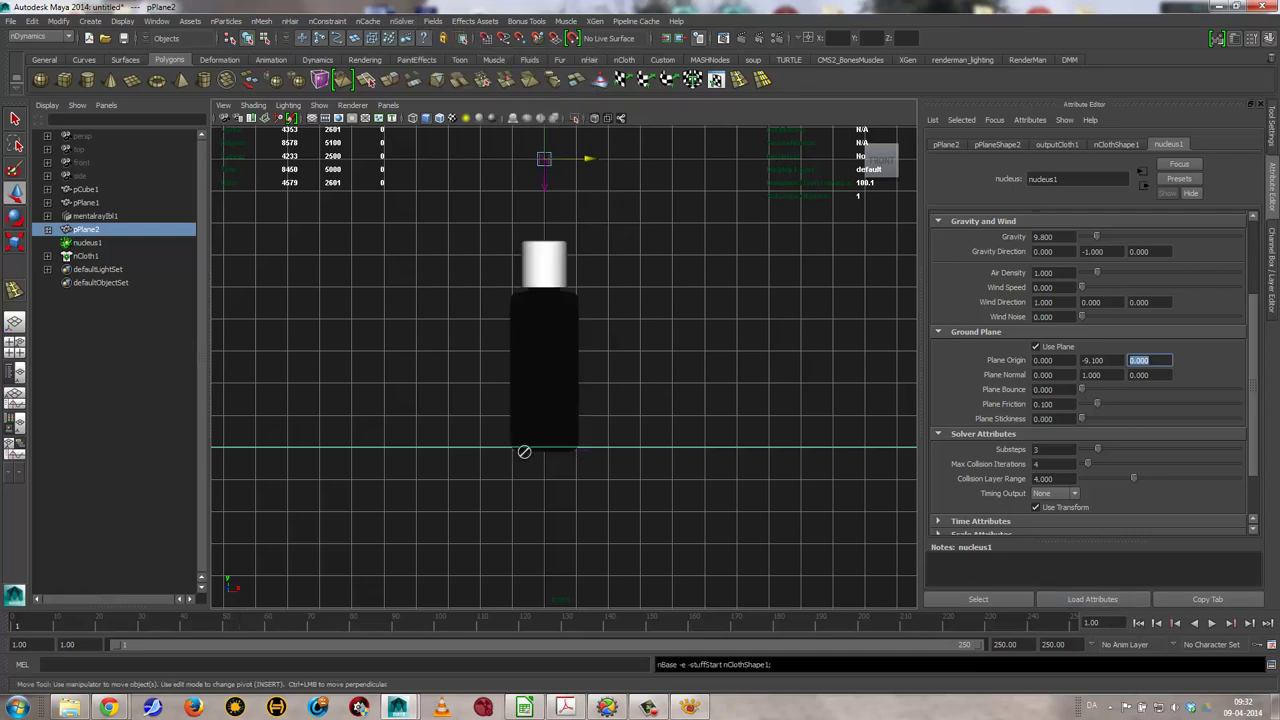
{"action": "key", "text": "space"}
{"action": "left_click", "coordinate": [600, 462]}
{"action": "key", "text": "f"}
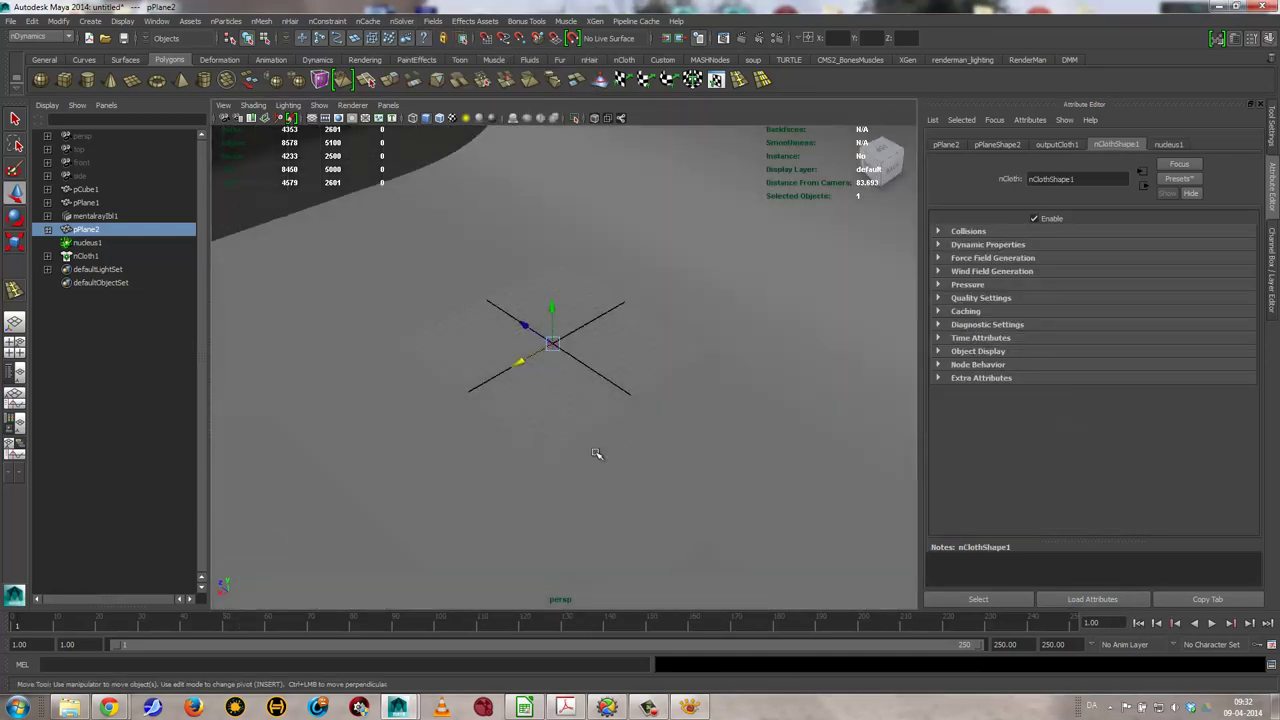
{"action": "mouse_move", "coordinate": [596, 454]}
{"action": "left_mouse_down", "text": "alt"}
{"action": "mouse_move", "coordinate": [574, 397]}
{"action": "mouse_move", "coordinate": [580, 371]}
{"action": "mouse_move", "coordinate": [571, 380]}
{"action": "mouse_move", "coordinate": [586, 374]}
{"action": "mouse_move", "coordinate": [594, 400]}
{"action": "mouse_move", "coordinate": [551, 423]}
{"action": "mouse_move", "coordinate": [535, 413]}
{"action": "mouse_move", "coordinate": [586, 377]}
{"action": "left_mouse_up", "text": "alt"}
In the front view, select pPlane2 and set the nucleus ground plane origin Y to -2.5
{"action": "key", "text": "space"}
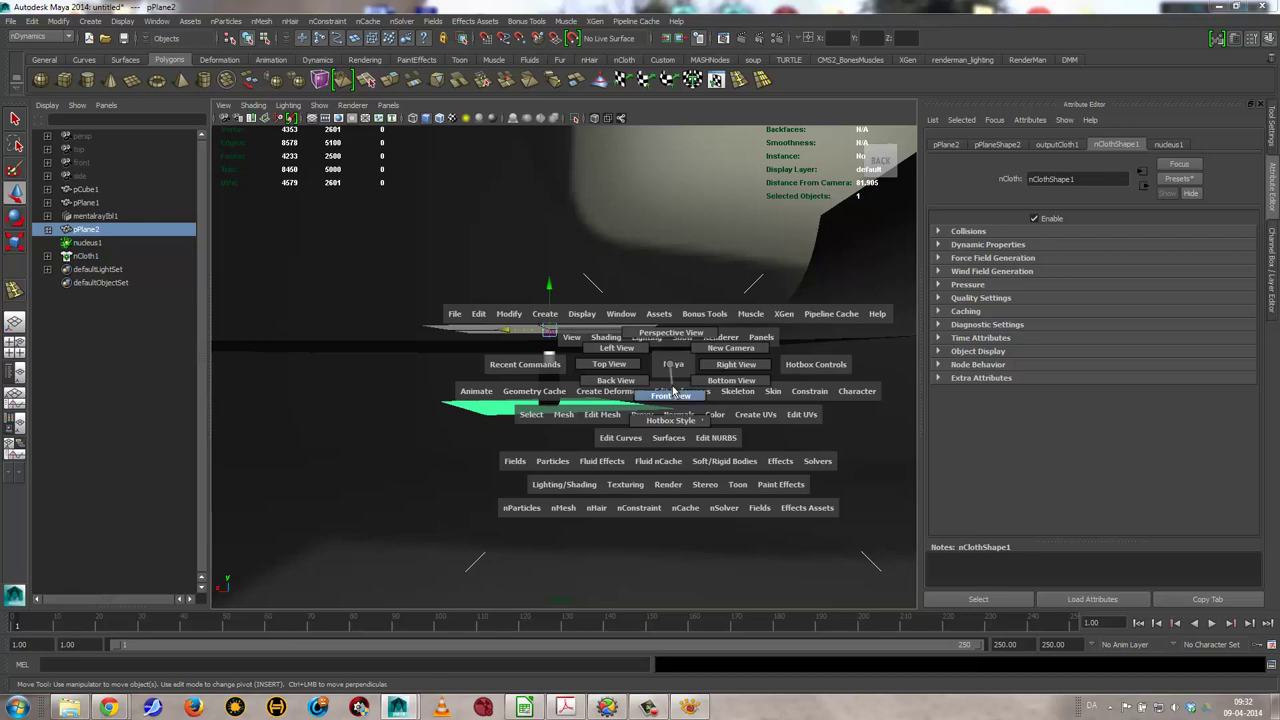
{"action": "left_click", "coordinate": [671, 390]}
{"action": "key", "text": "space"}
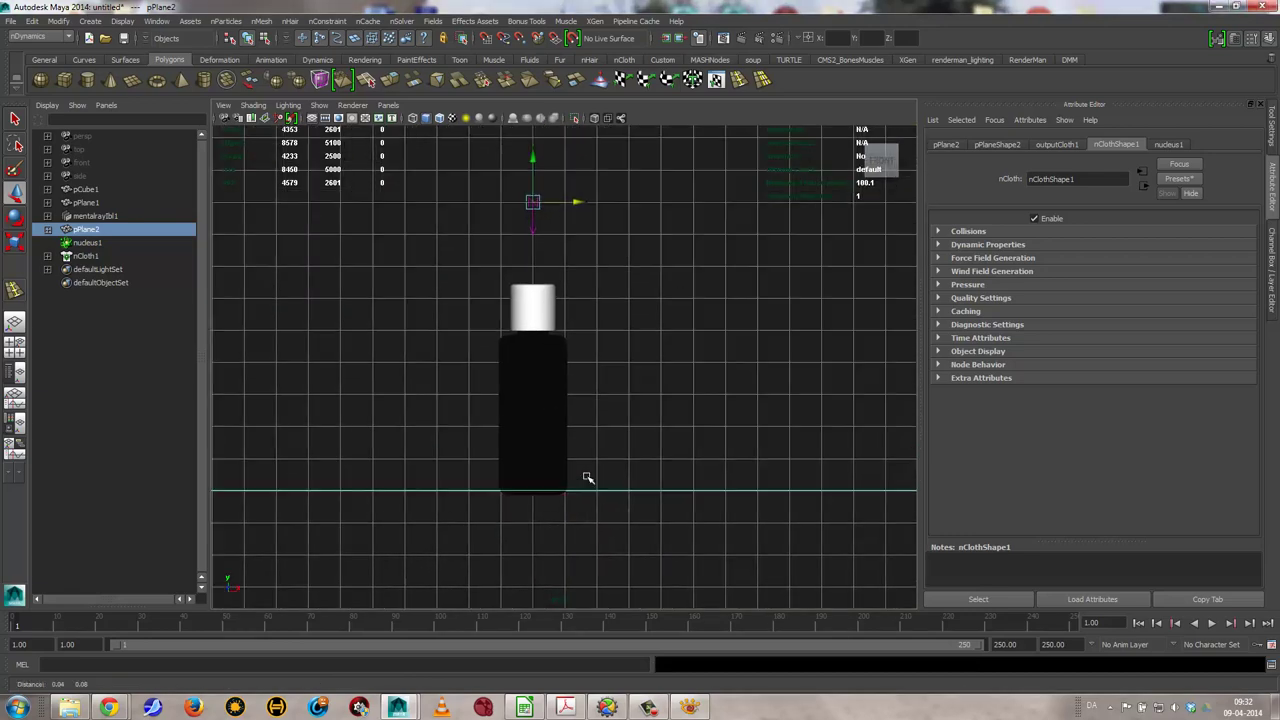
{"action": "left_click_drag", "start_coordinate": [669, 177], "coordinate": [678, 315]}
{"action": "left_click", "coordinate": [681, 426]}
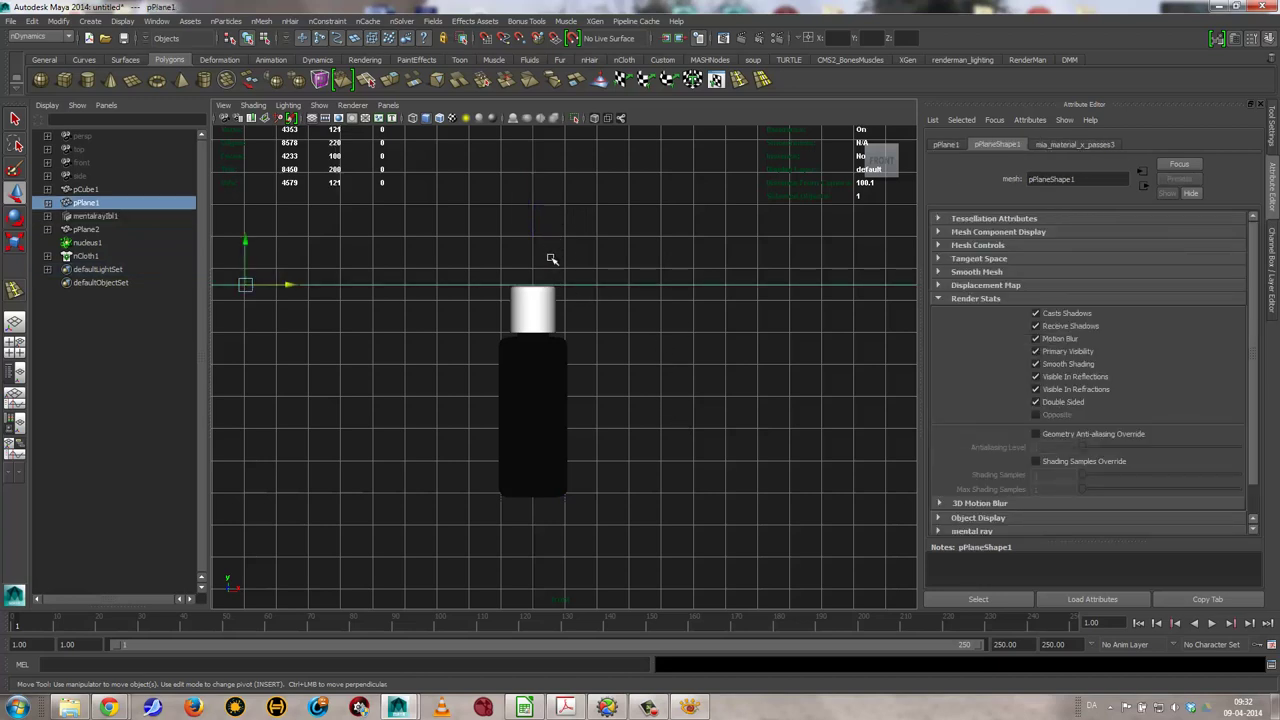
{"action": "left_click", "coordinate": [659, 536]}
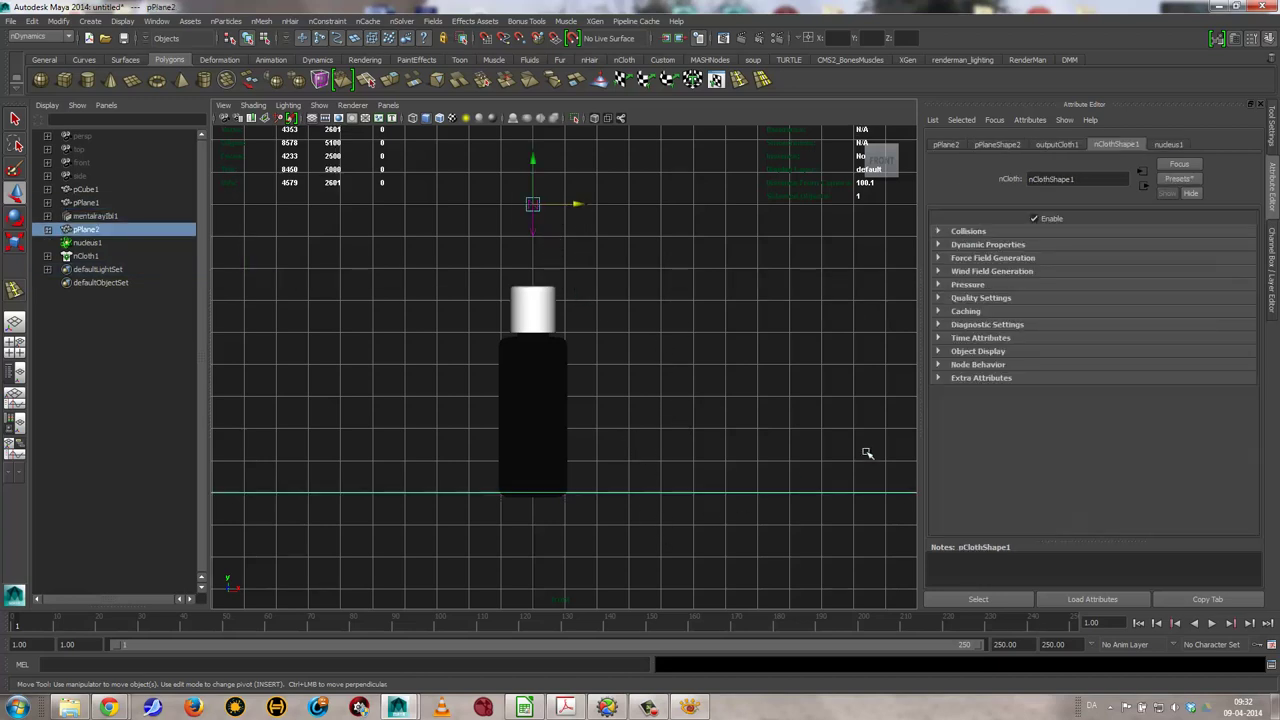
{"action": "left_click", "coordinate": [1168, 144]}
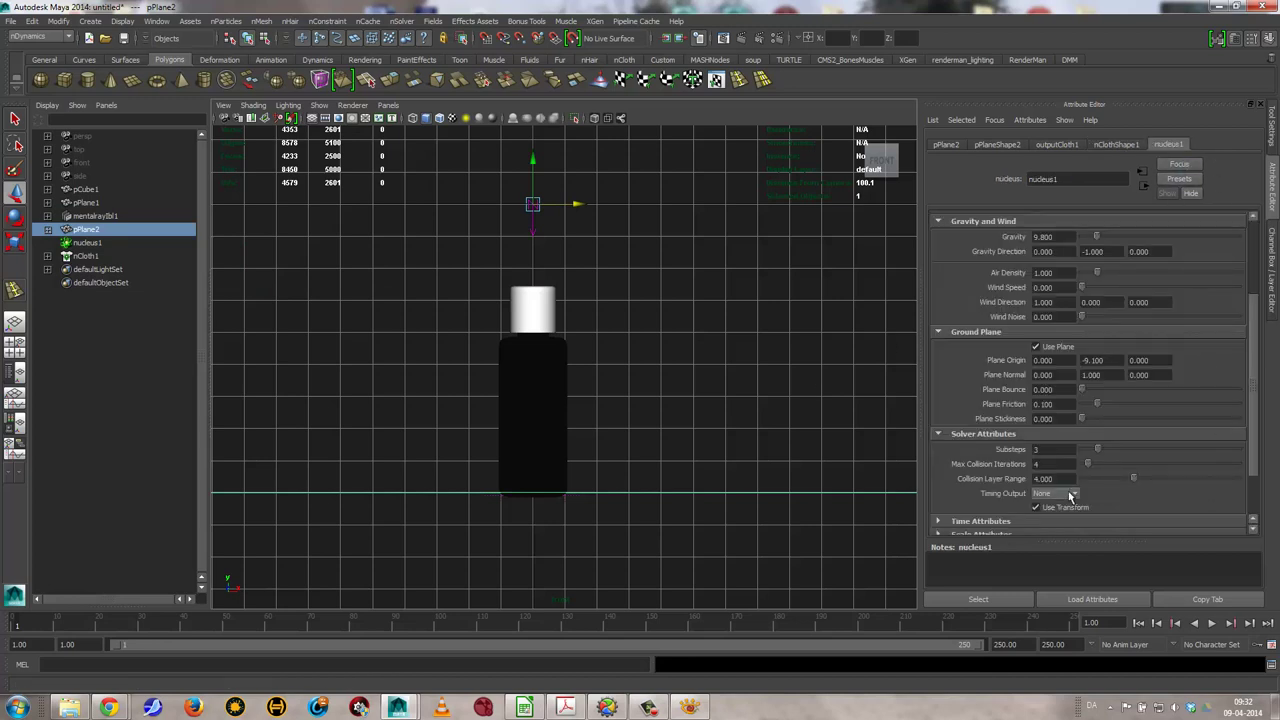
{"action": "left_click", "coordinate": [1121, 360]}
{"action": "type", "text": "-2.500"}
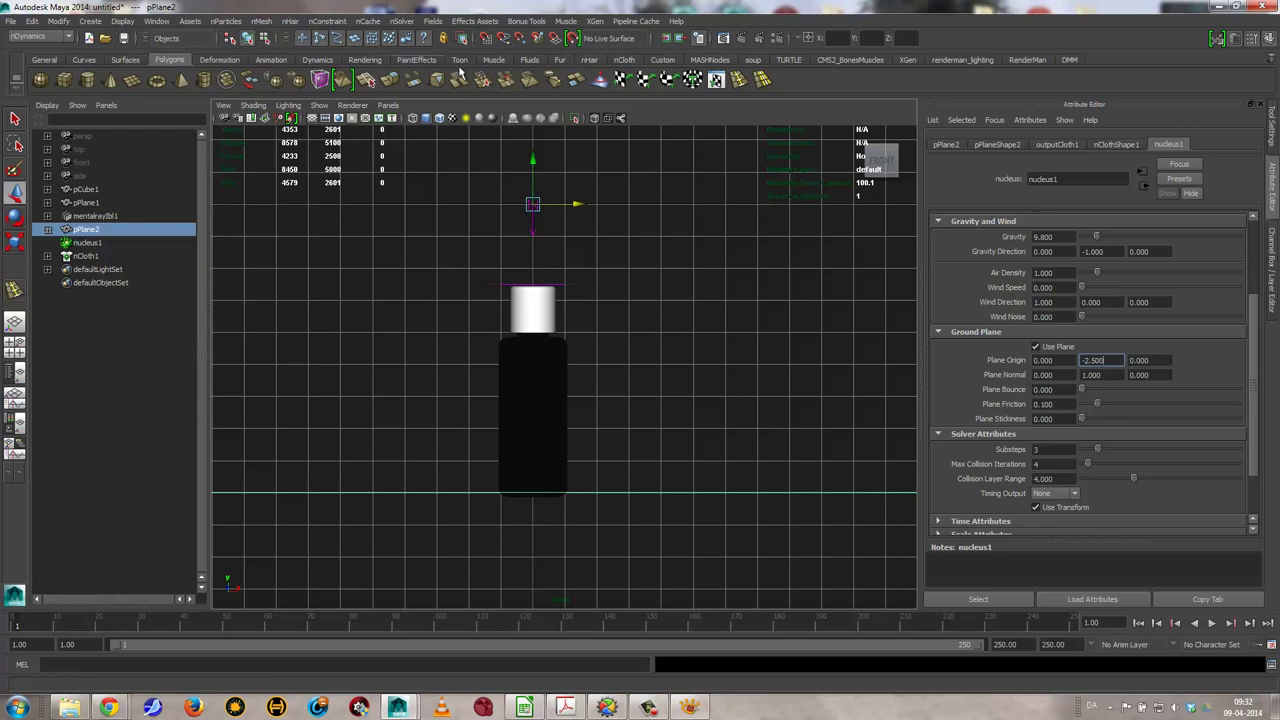
Clear the cloth's initial state and replay the simulation to frame 38
{"action": "left_click", "coordinate": [401, 21]}
{"action": "mouse_move", "coordinate": [422, 53]}
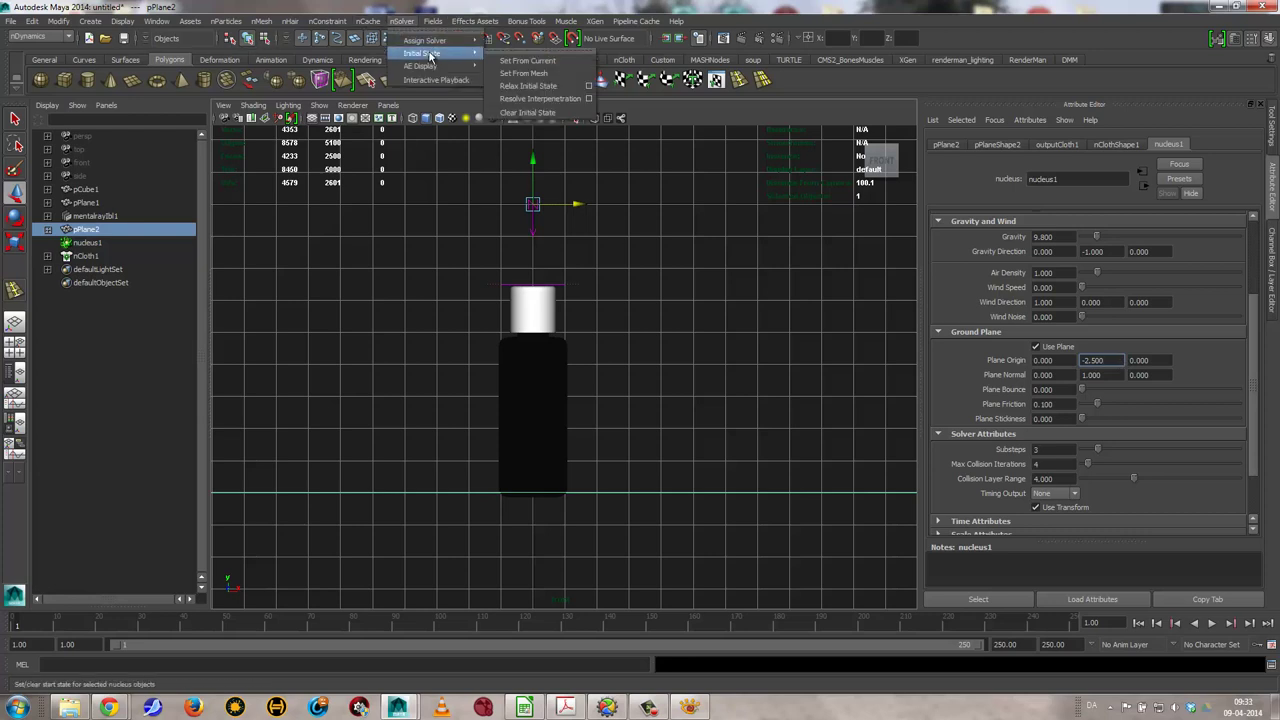
{"action": "left_click", "coordinate": [545, 112]}
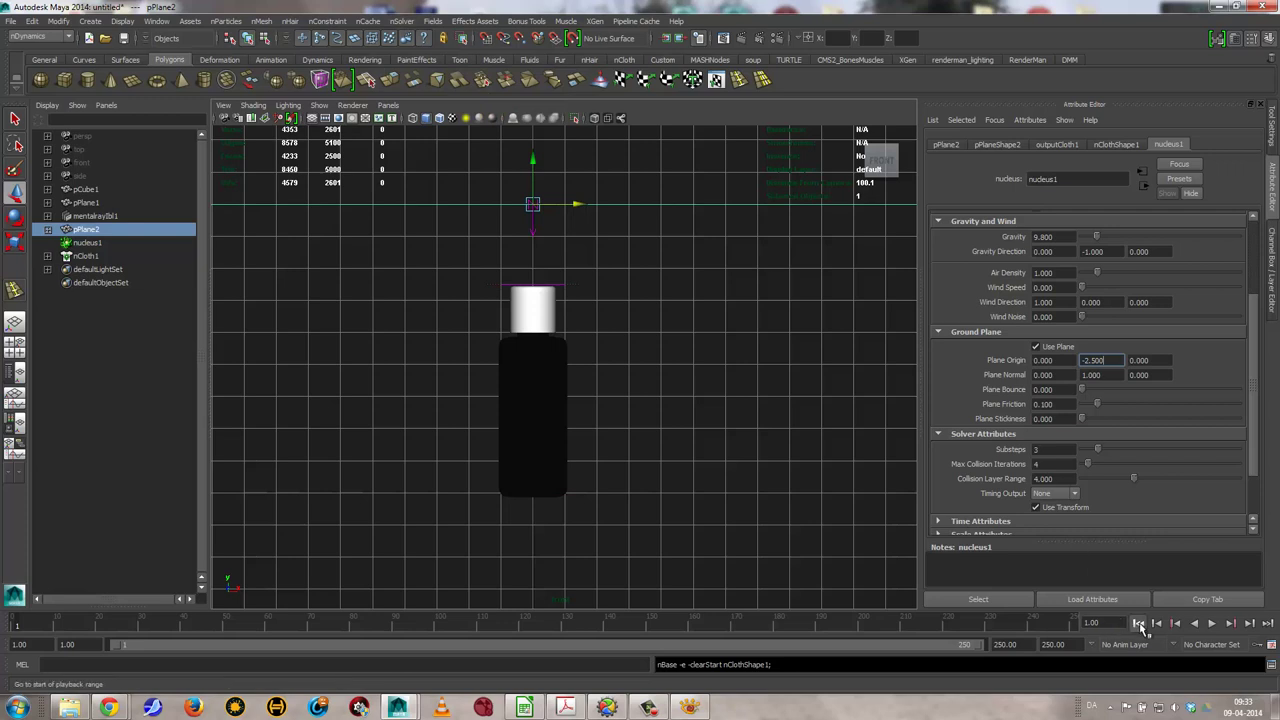
{"action": "left_click", "coordinate": [1211, 624]}
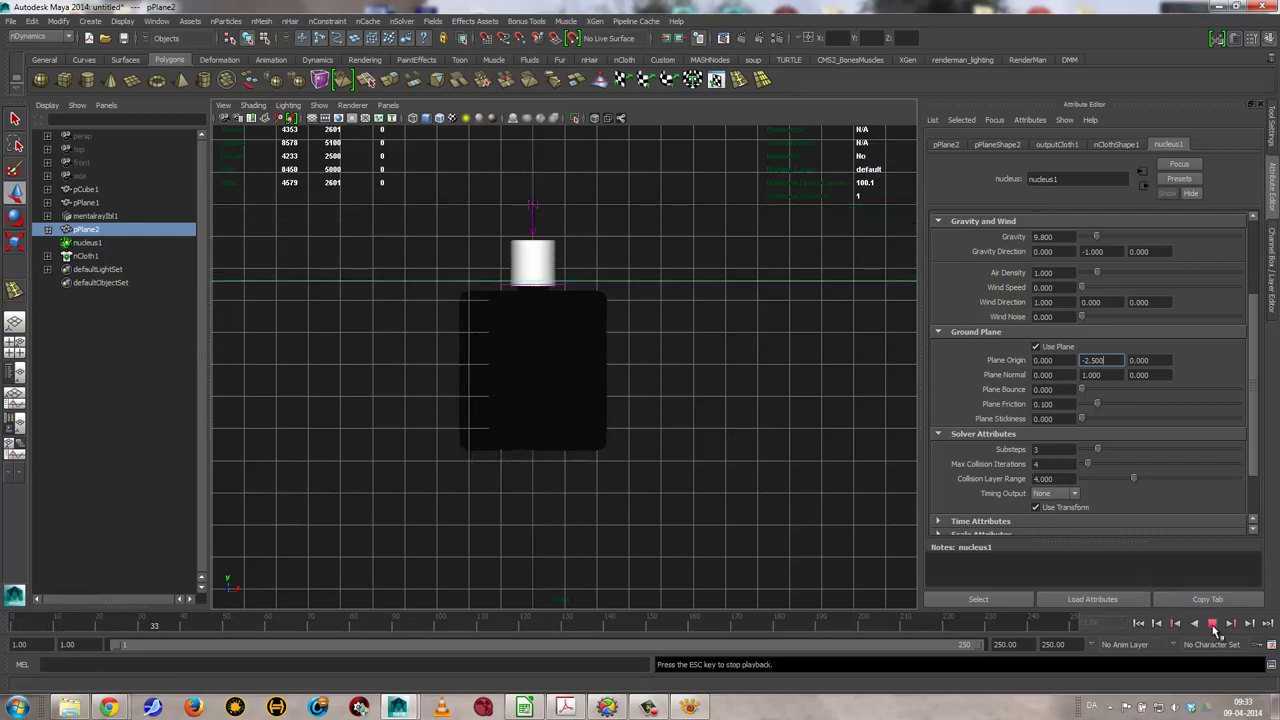
{"action": "left_click", "coordinate": [1212, 624]}
Save the settled cloth as its initial state with nSolver > Initial State > Set From Current
{"action": "left_click", "coordinate": [367, 21]}
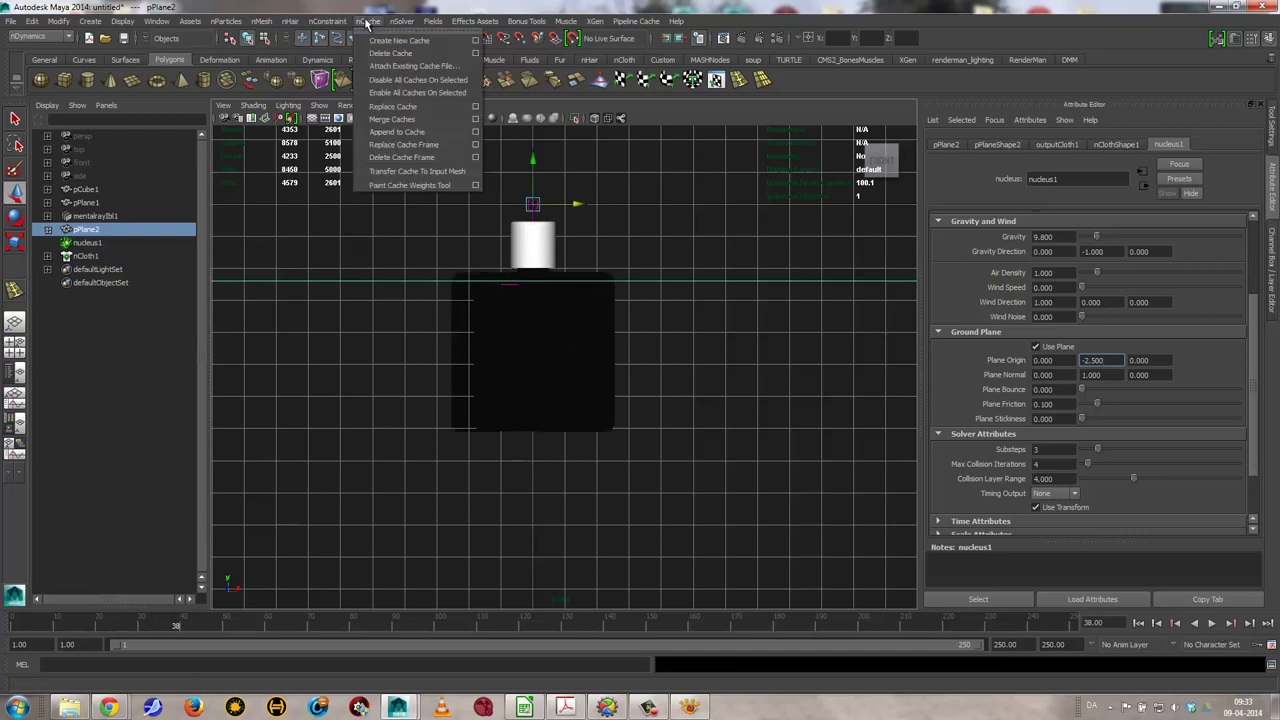
{"action": "left_click", "coordinate": [401, 21]}
{"action": "left_click", "coordinate": [533, 62]}
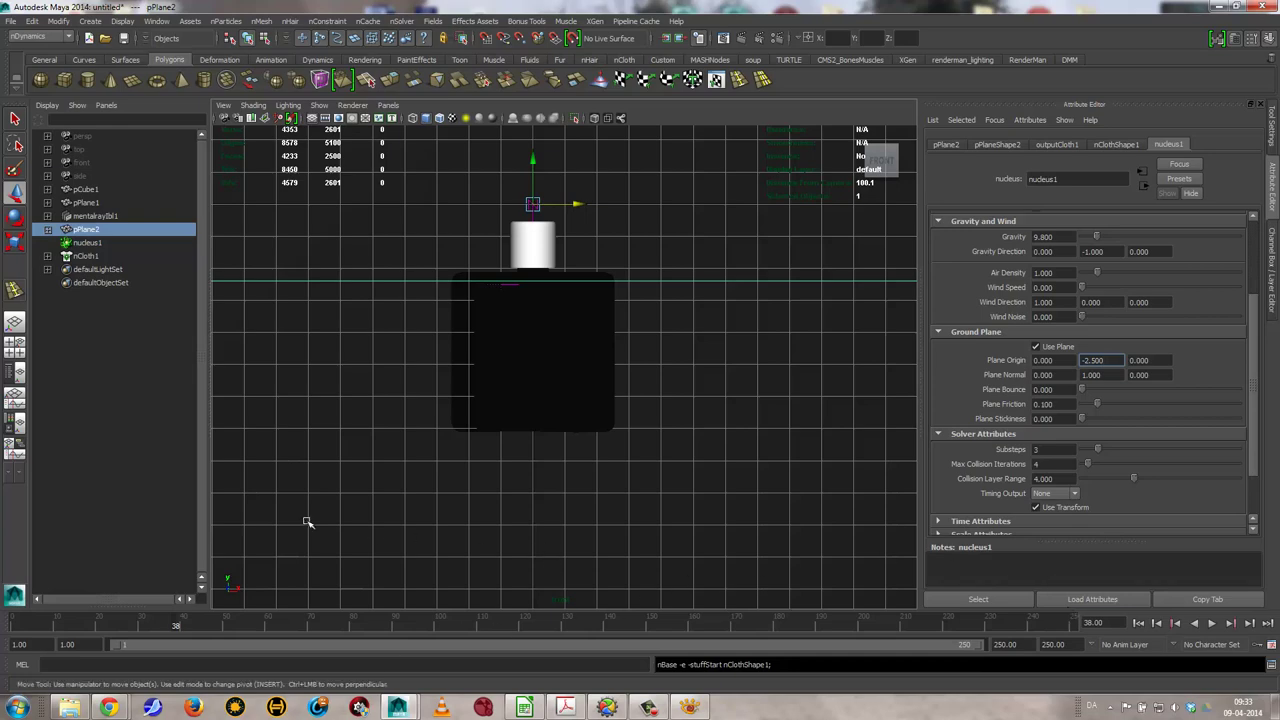
Orbit the perspective view to look down on the planes and select pPlane2
{"action": "left_click", "coordinate": [486, 540]}
{"action": "key", "text": "space"}
{"action": "mouse_move", "coordinate": [503, 531]}
{"action": "left_mouse_down"}
{"action": "mouse_move", "coordinate": [526, 522]}
{"action": "mouse_move", "coordinate": [497, 534]}
{"action": "mouse_move", "coordinate": [554, 571]}
{"action": "mouse_move", "coordinate": [737, 534]}
{"action": "mouse_move", "coordinate": [642, 472]}
{"action": "mouse_move", "coordinate": [626, 483]}
{"action": "left_mouse_up"}
{"action": "scroll", "coordinate": [706, 500], "scroll_direction": "up", "scroll_amount": 3}
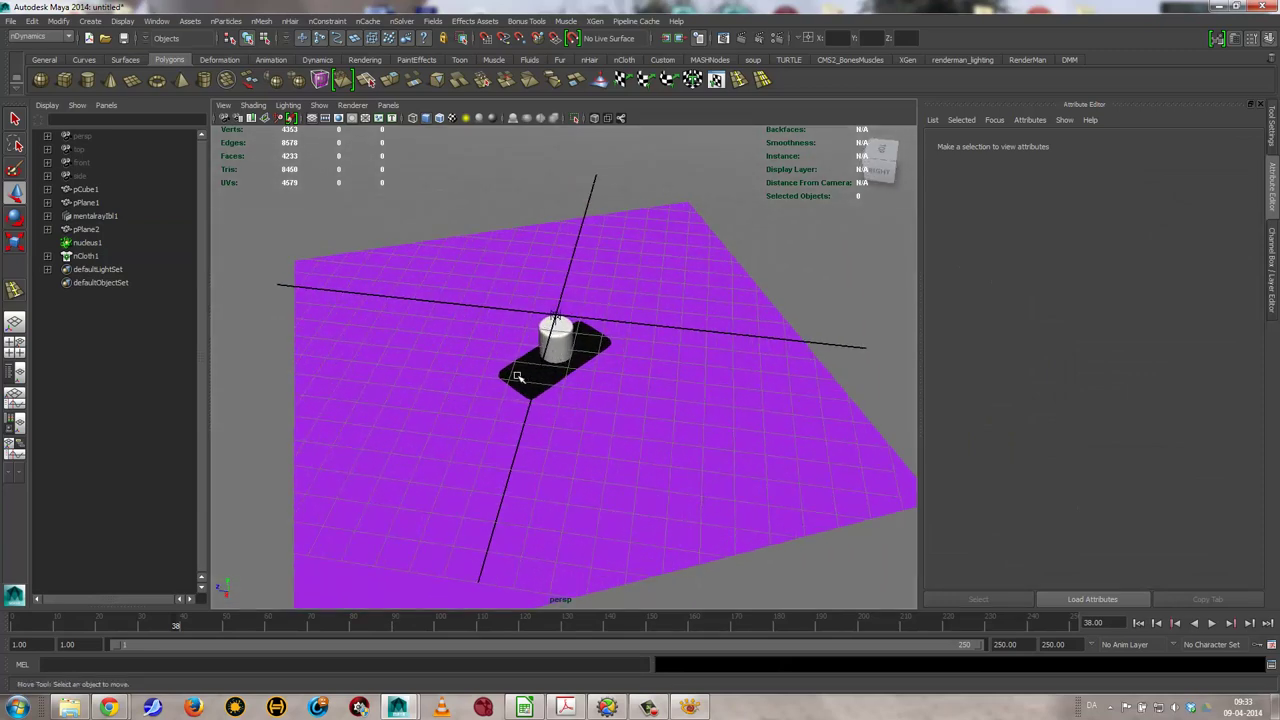
{"action": "left_click", "coordinate": [645, 406]}
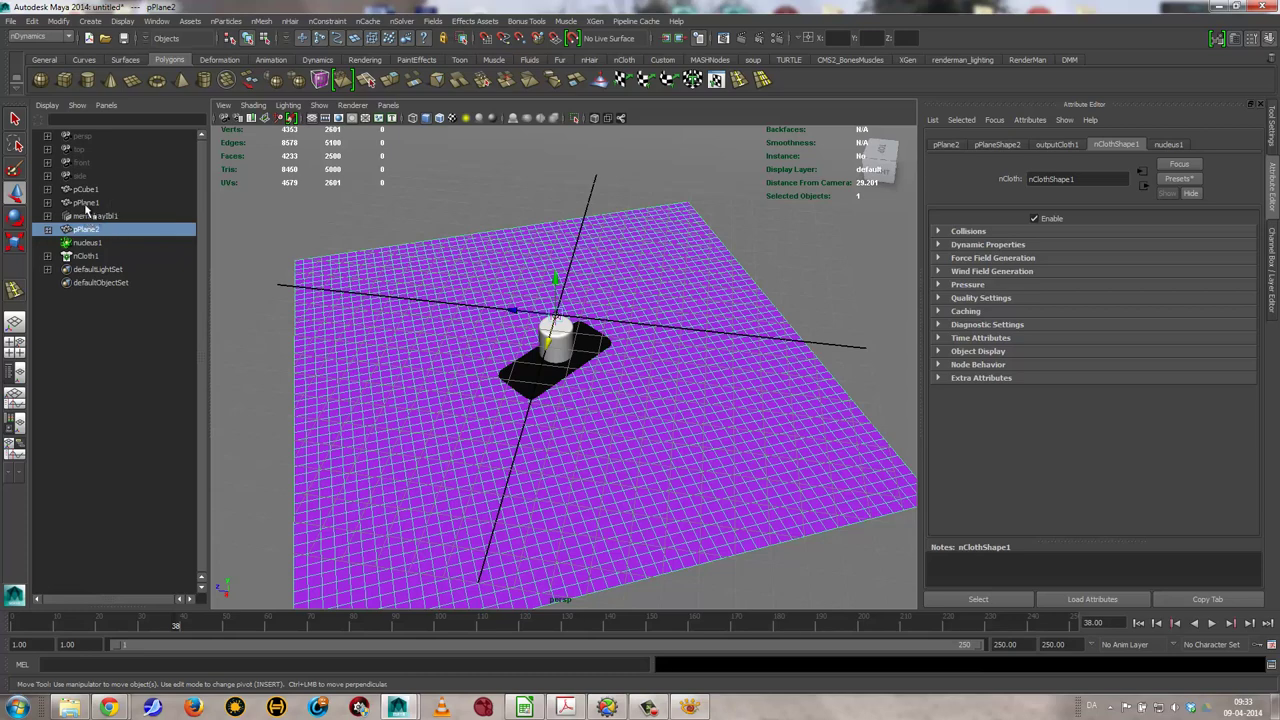
Make the bottle pieces passive colliders, creating nRigid1 to nRigid3
{"action": "left_click", "coordinate": [86, 189]}
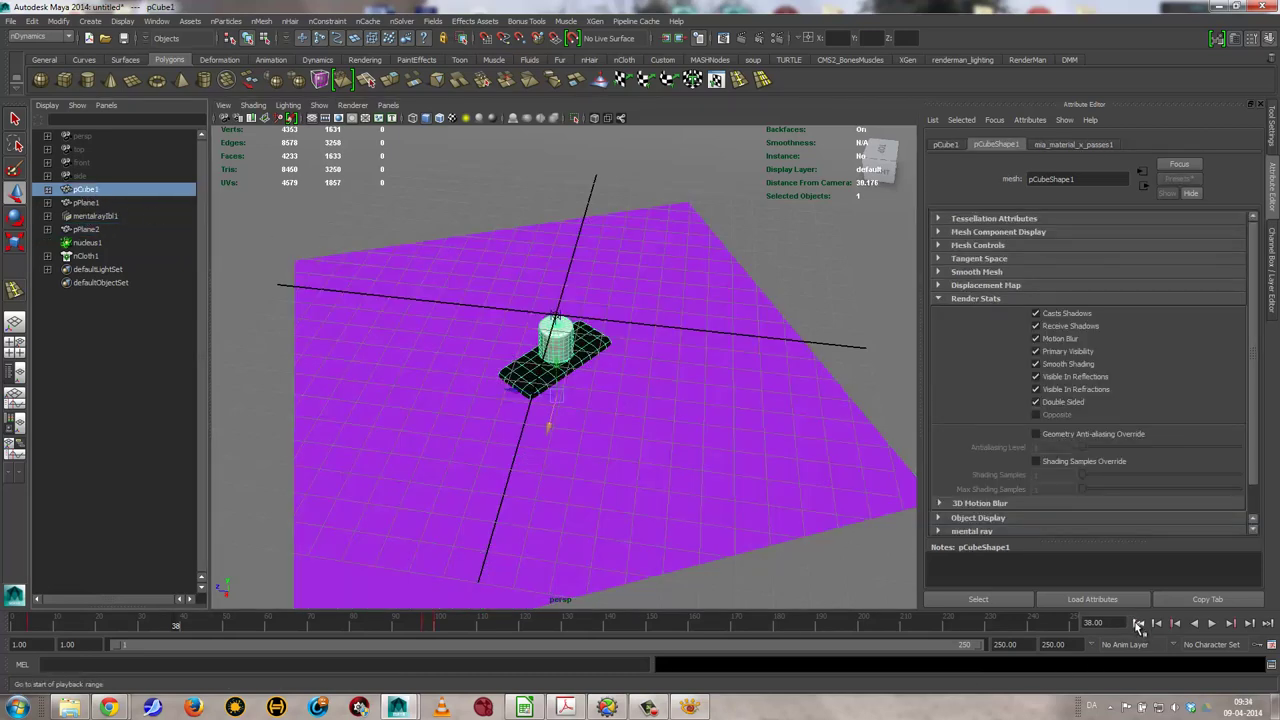
{"action": "left_click", "coordinate": [1138, 623]}
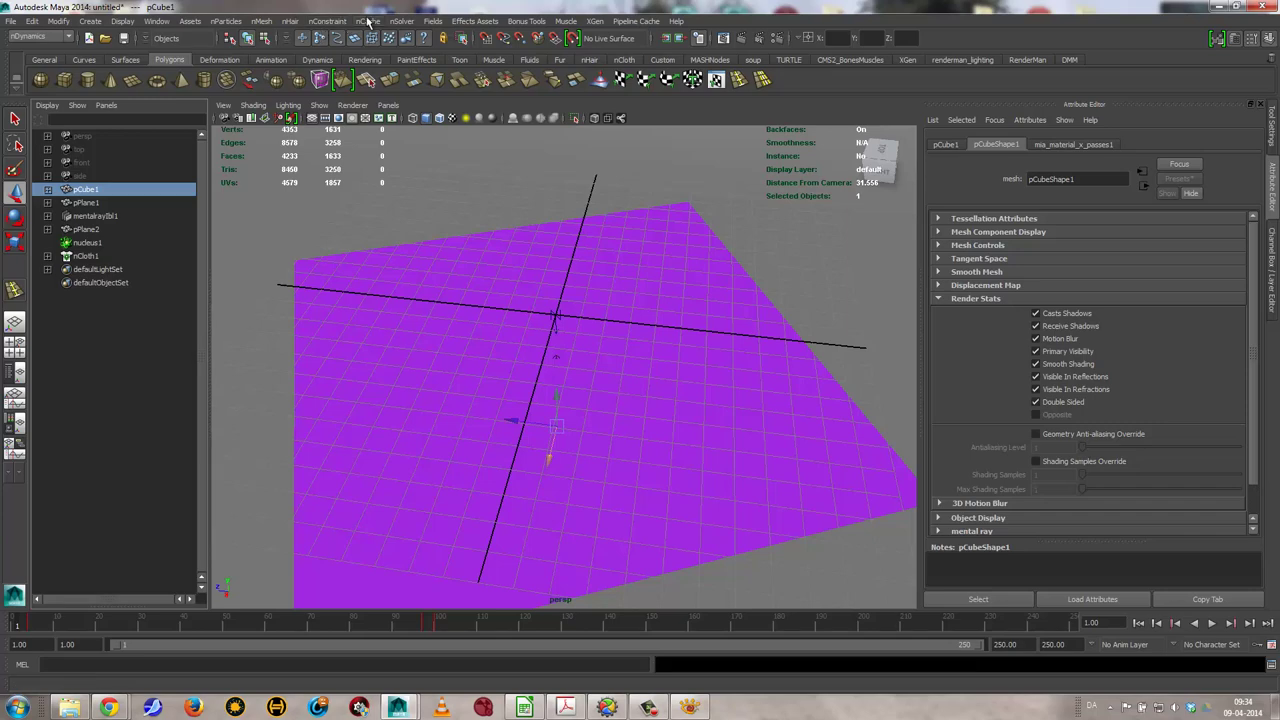
{"action": "left_click", "coordinate": [260, 22]}
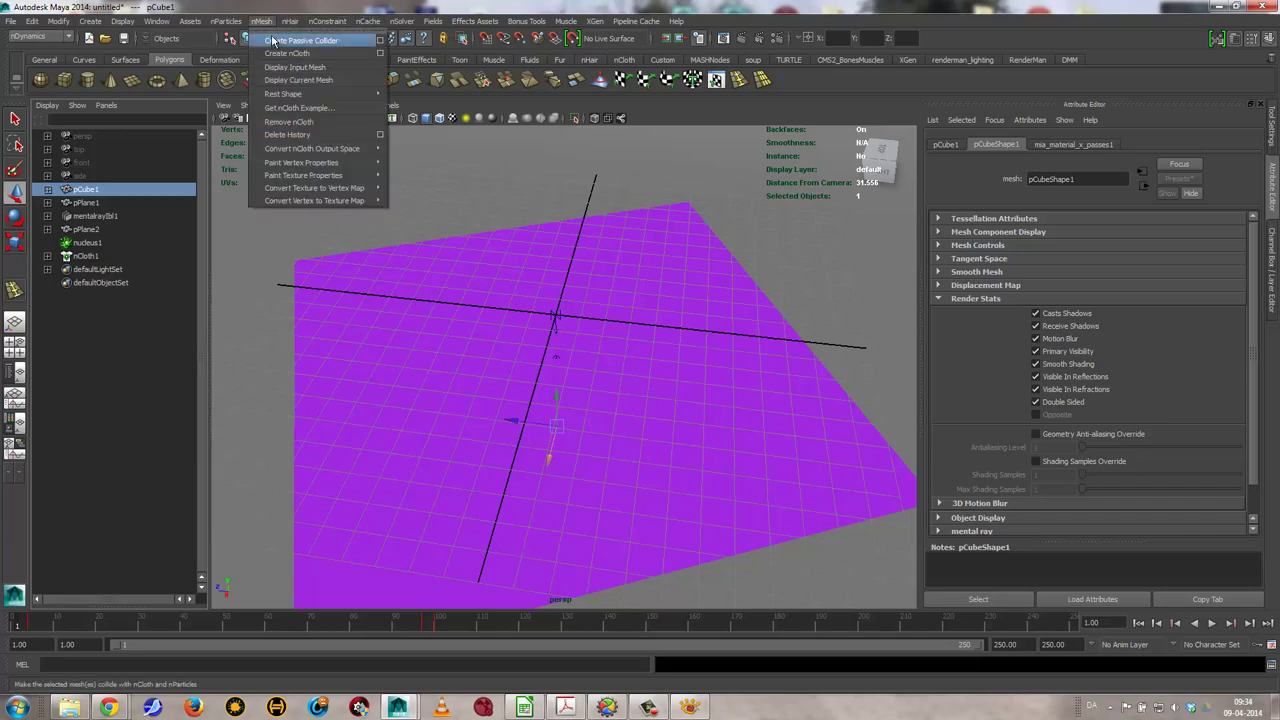
{"action": "left_click", "coordinate": [272, 40]}
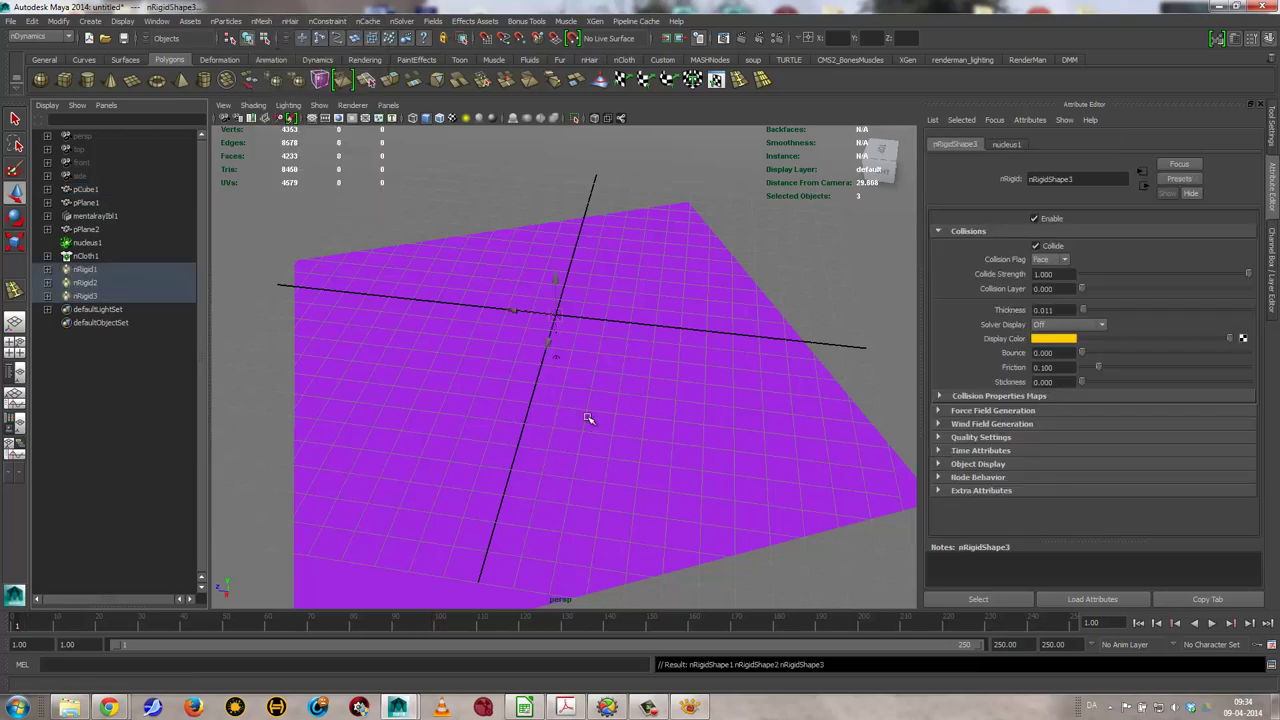
Simulate the cloth draping over the bottle to frame 134 and select the cloth plane
{"action": "left_click_drag", "start_coordinate": [643, 505], "coordinate": [617, 486], "text": "alt"}
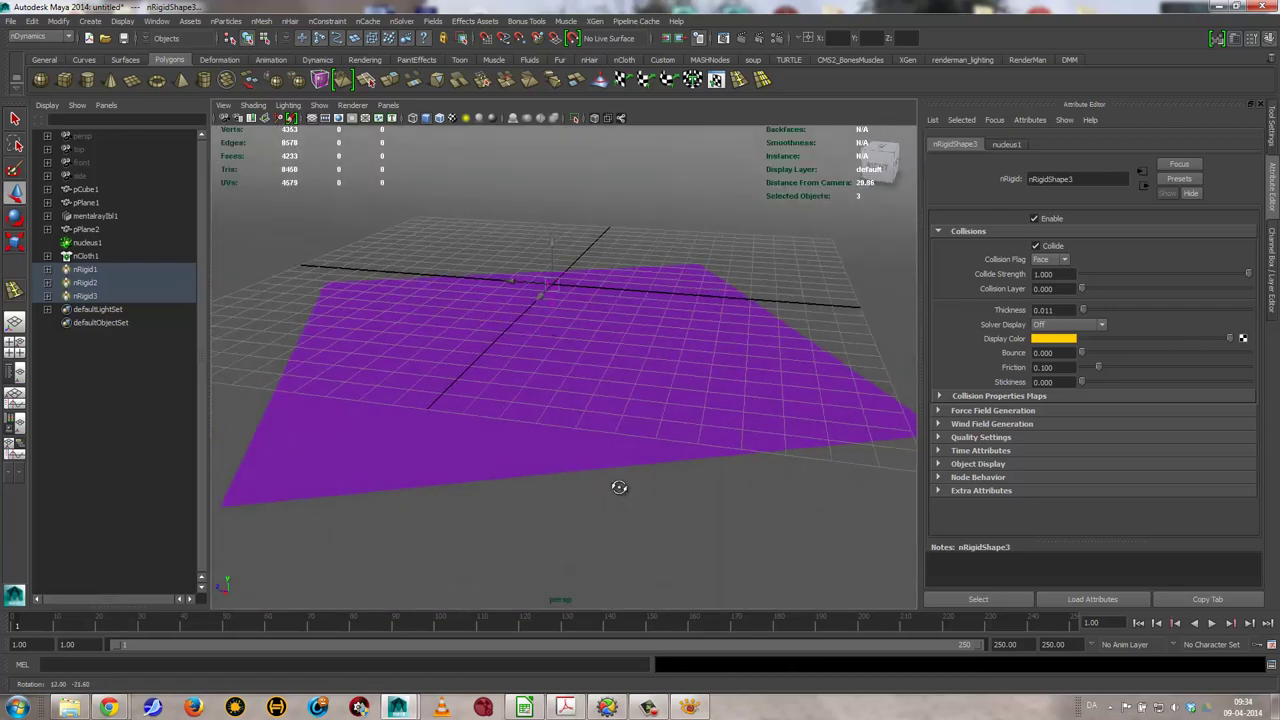
{"action": "left_click", "coordinate": [1212, 623]}
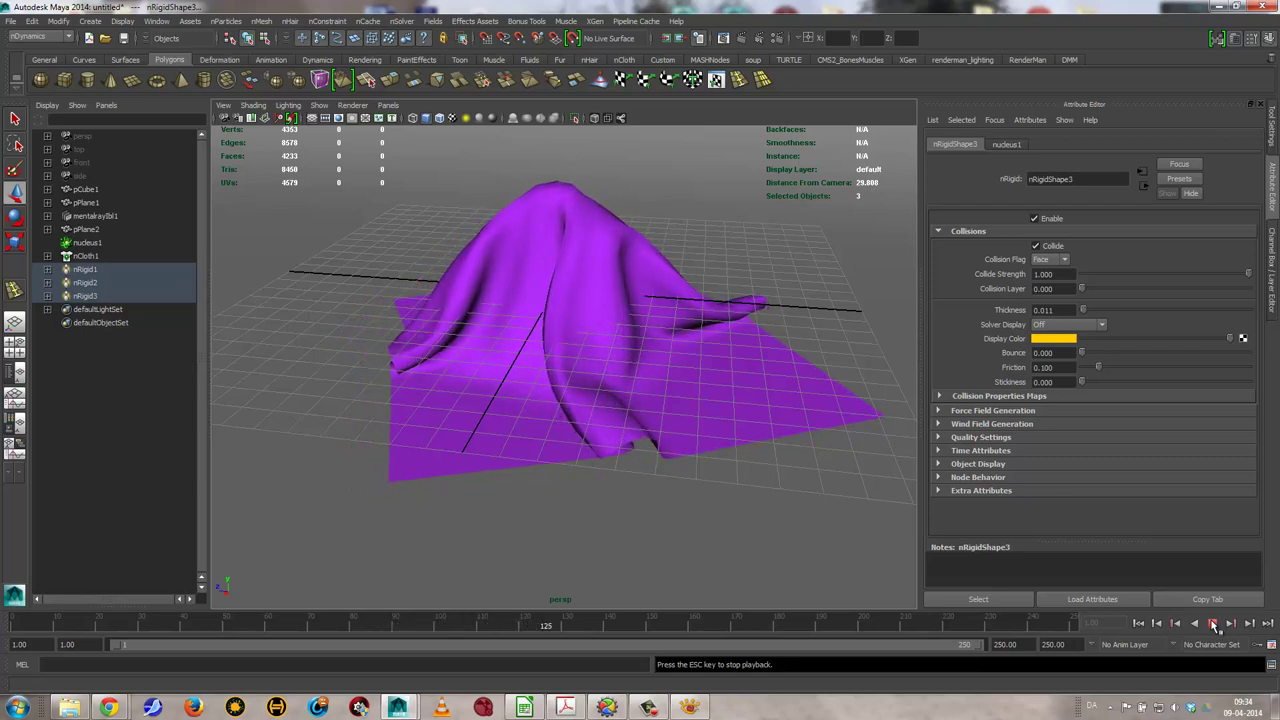
{"action": "left_click", "coordinate": [1213, 624]}
{"action": "mouse_move", "coordinate": [780, 520]}
{"action": "left_mouse_down", "text": "alt"}
{"action": "mouse_move", "coordinate": [915, 561]}
{"action": "mouse_move", "coordinate": [823, 563]}
{"action": "mouse_move", "coordinate": [873, 481]}
{"action": "left_mouse_up", "text": "alt"}
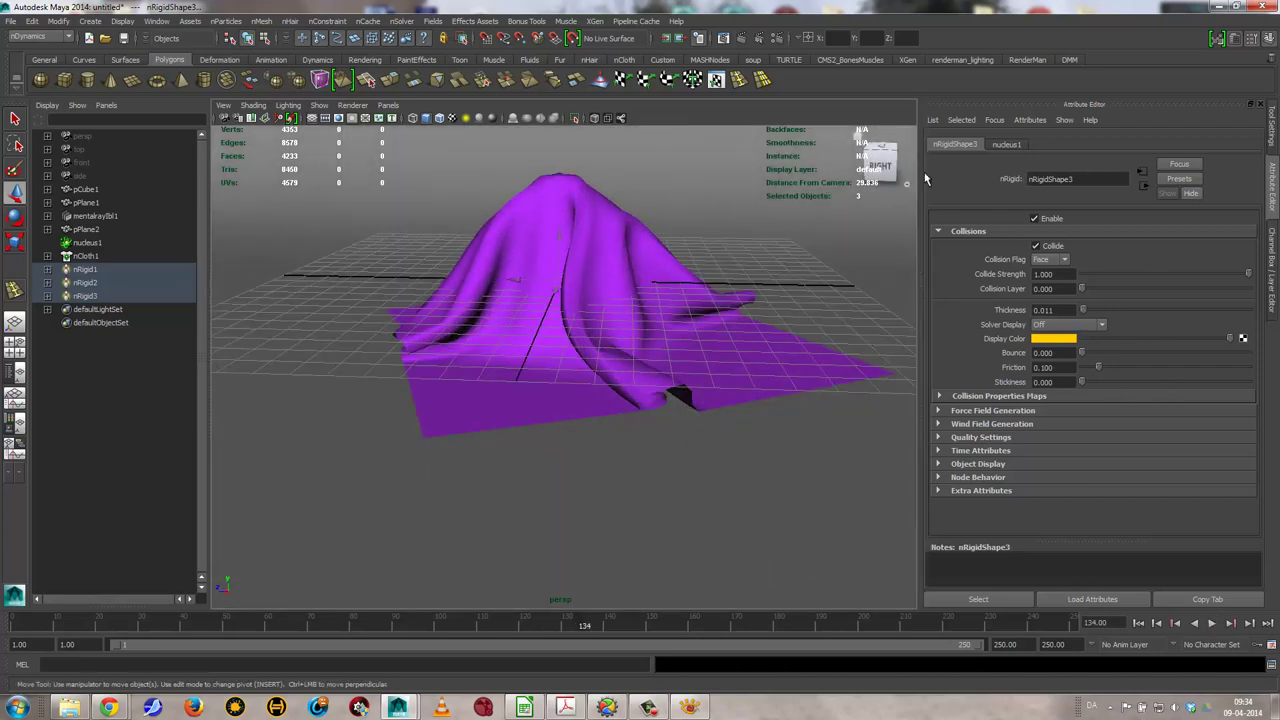
{"action": "left_click", "coordinate": [633, 356]}
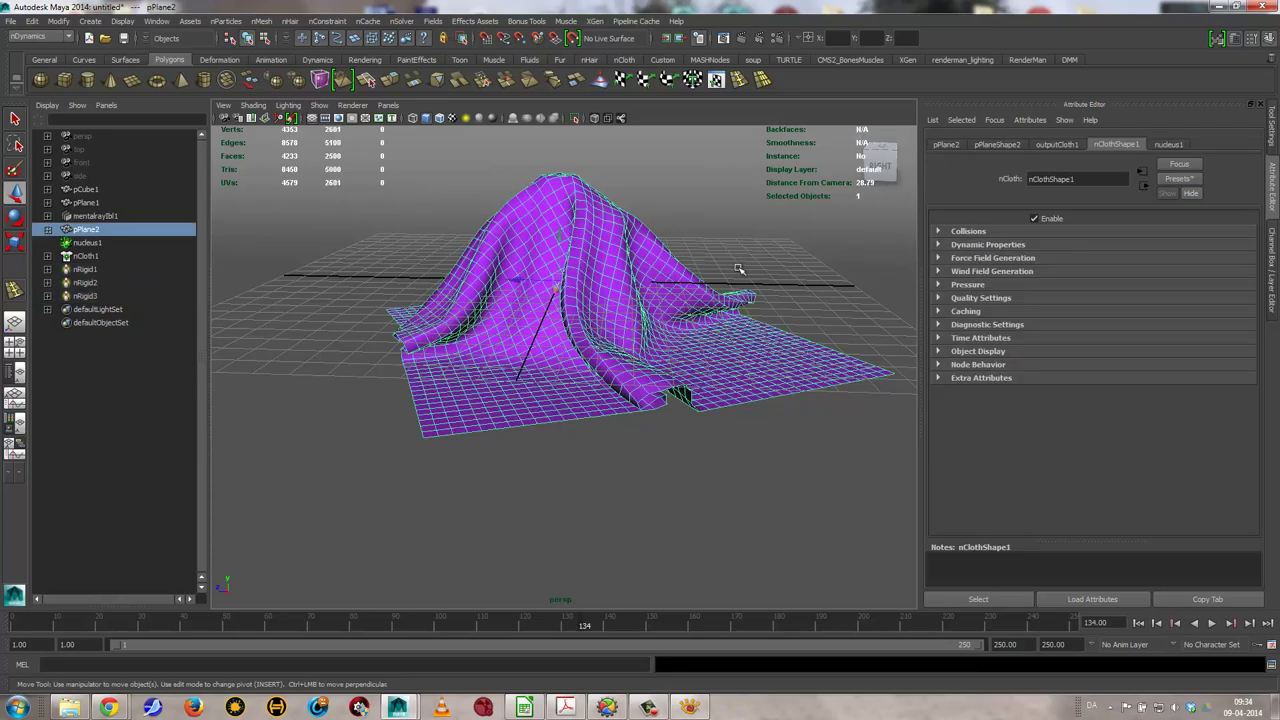
Apply the silk nCloth preset, replay the drape to frame 105, then rewind and undo
{"action": "left_click", "coordinate": [1176, 184]}
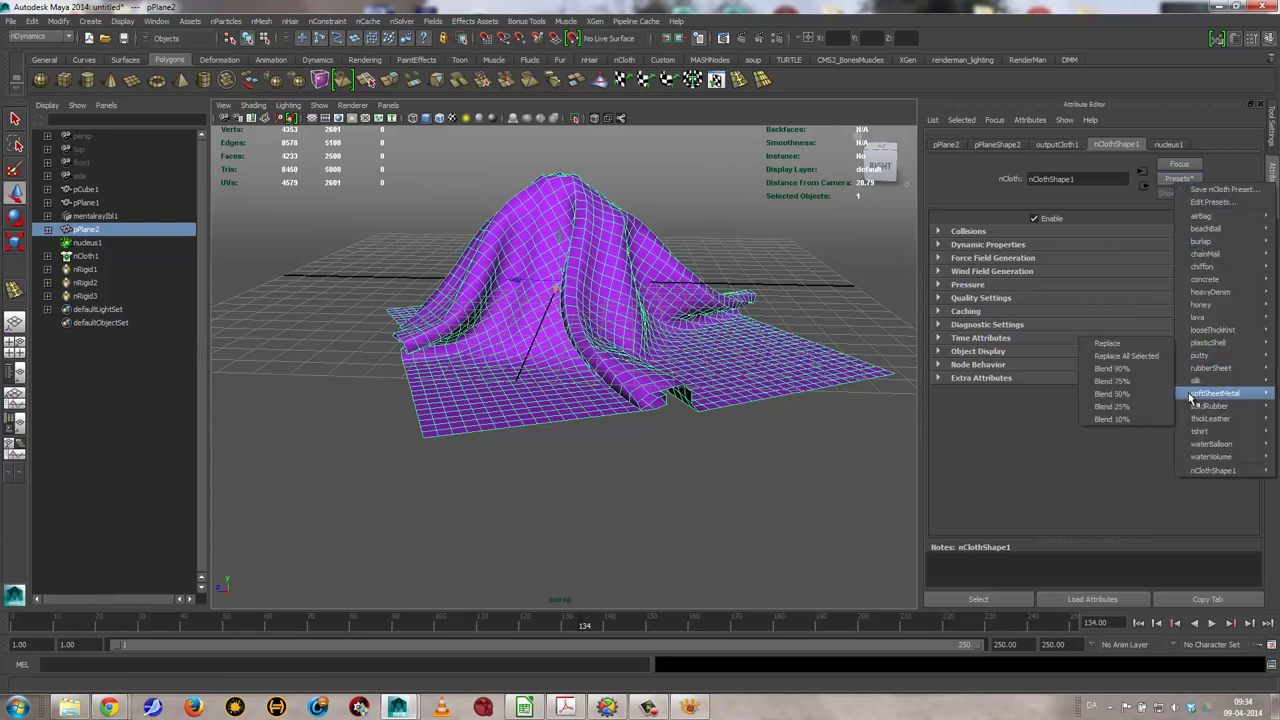
{"action": "left_click", "coordinate": [1128, 385]}
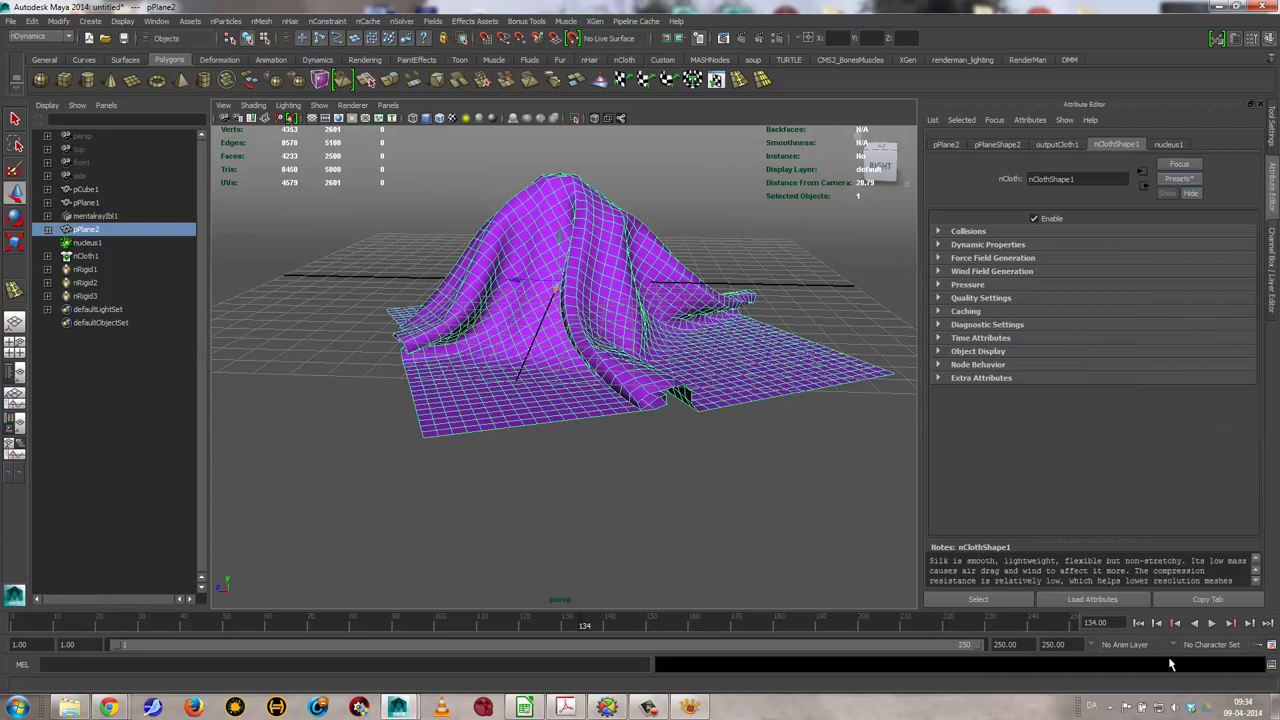
{"action": "left_click", "coordinate": [1138, 623]}
{"action": "left_click", "coordinate": [1212, 623]}
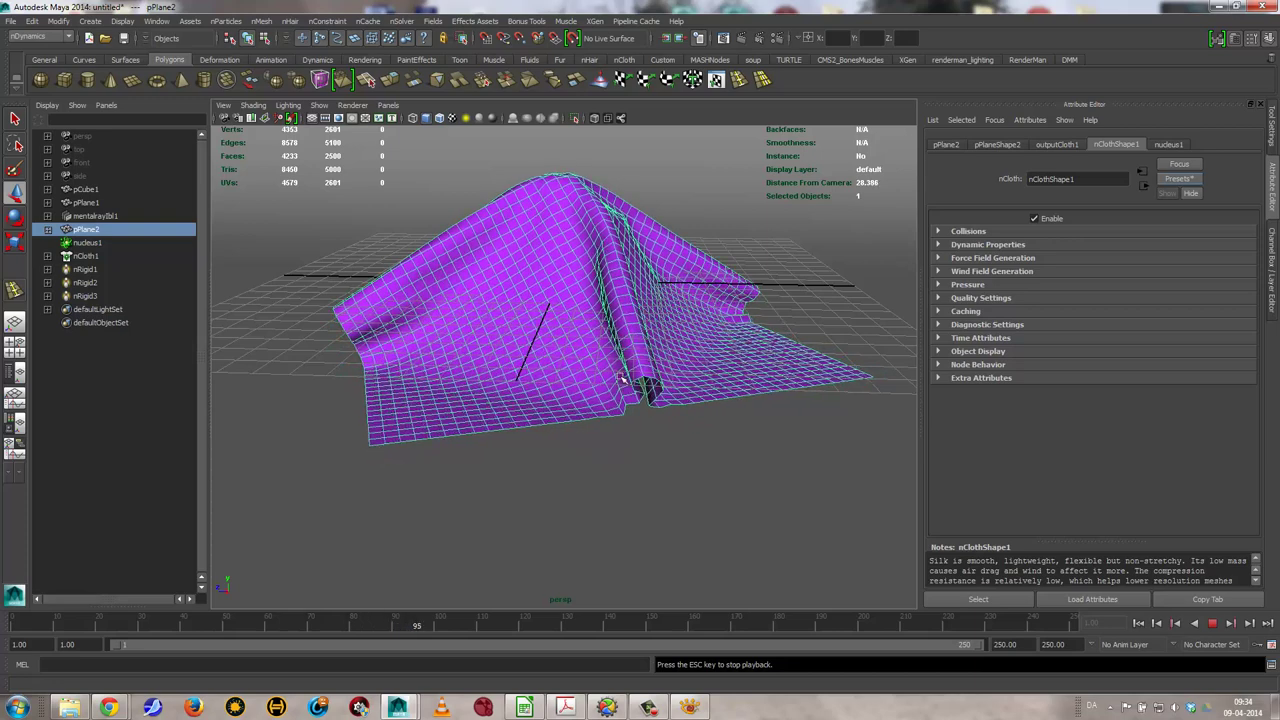
{"action": "left_click", "coordinate": [1212, 622]}
{"action": "left_click", "coordinate": [1138, 622]}
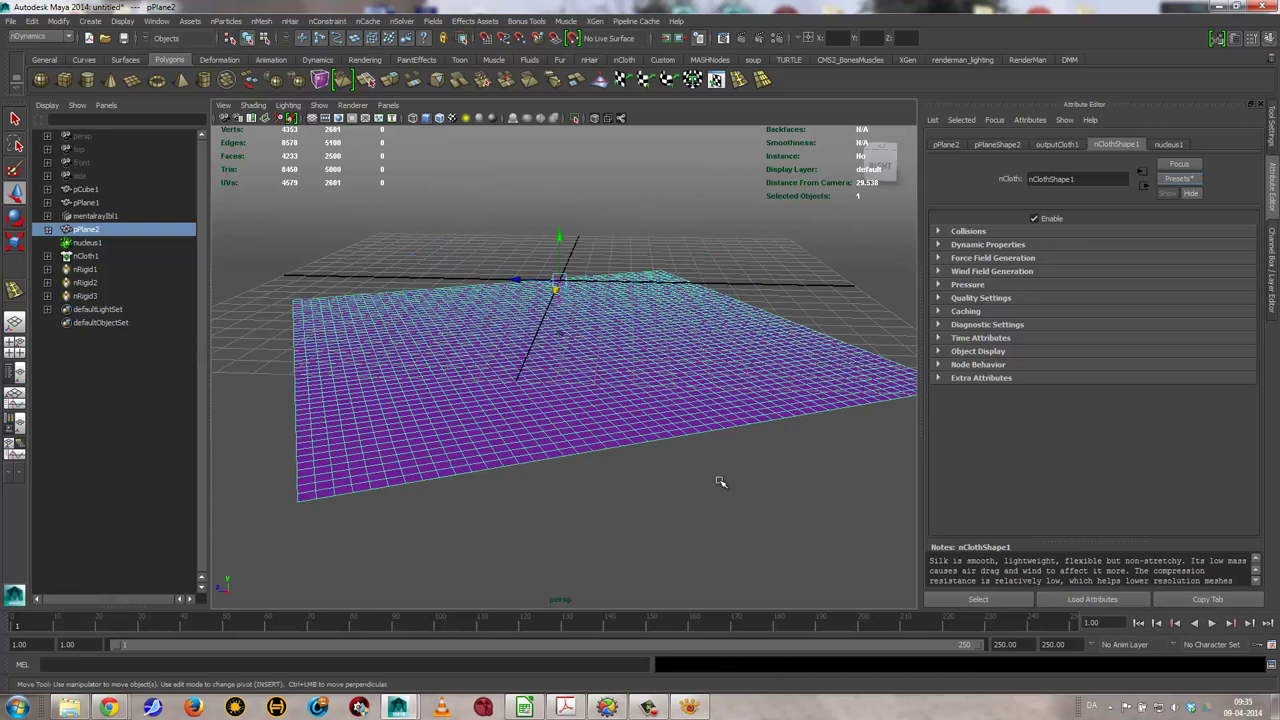
{"action": "key", "text": "ctrl+z"}
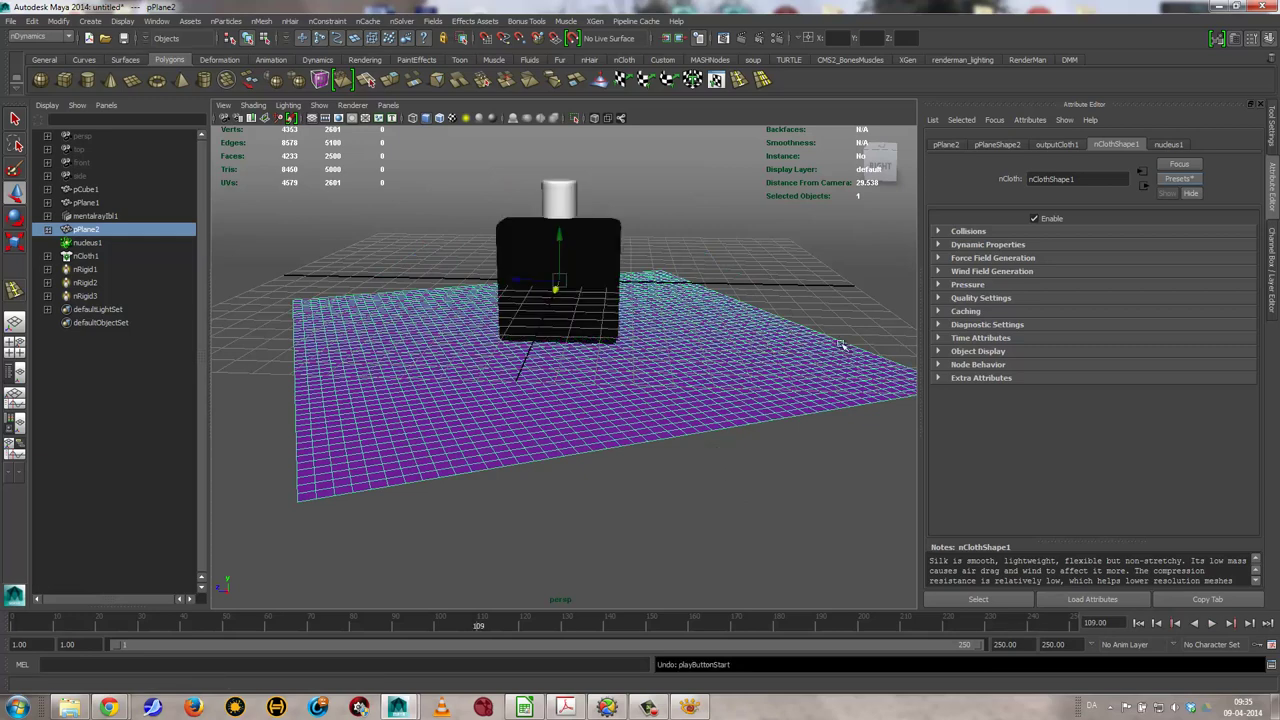
Apply the chiffon nCloth preset and replay the drape to frame 111, then rewind to frame 1
{"action": "left_click", "coordinate": [1178, 179]}
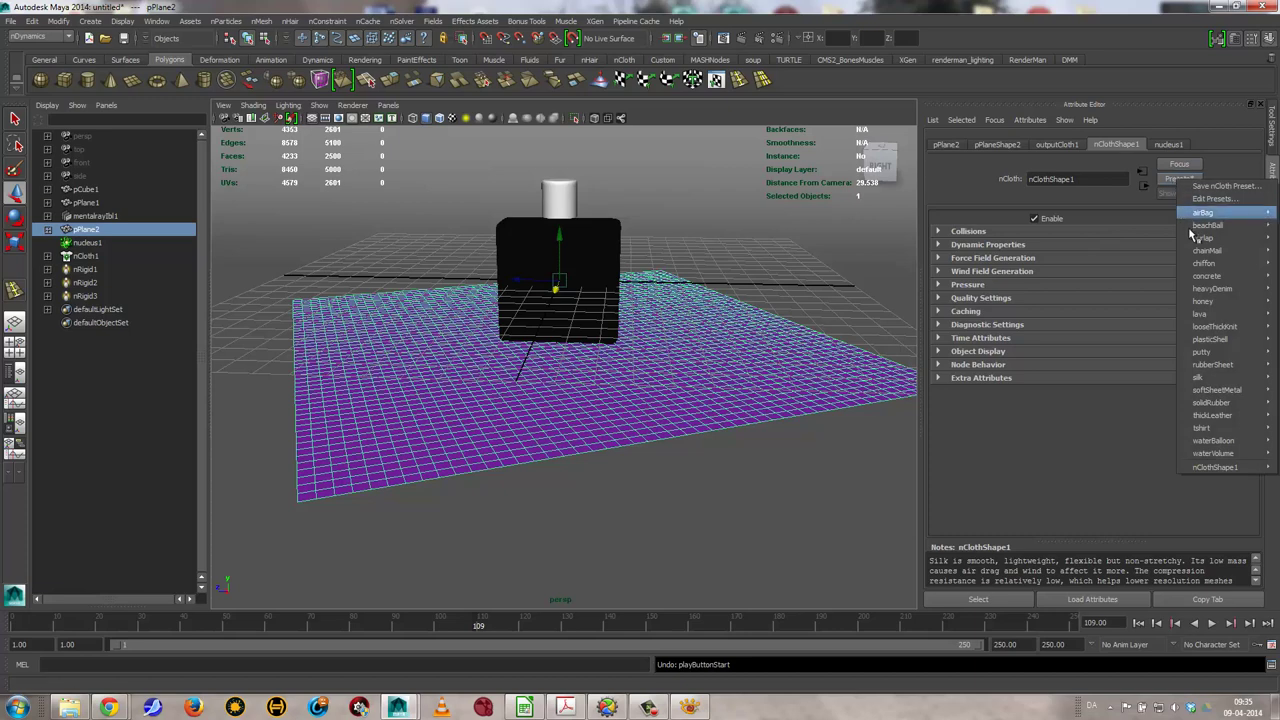
{"action": "mouse_move", "coordinate": [1205, 263]}
{"action": "left_click", "coordinate": [1153, 265]}
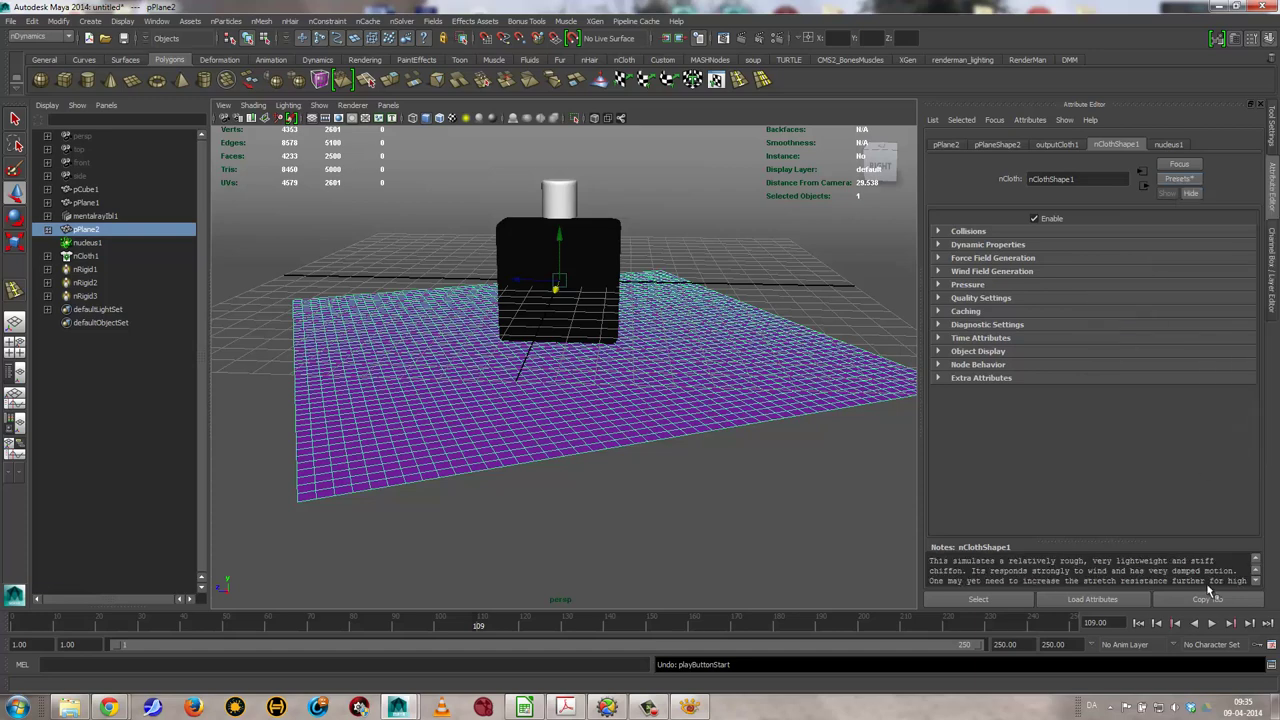
{"action": "left_click", "coordinate": [1139, 623]}
{"action": "left_click", "coordinate": [1212, 623]}
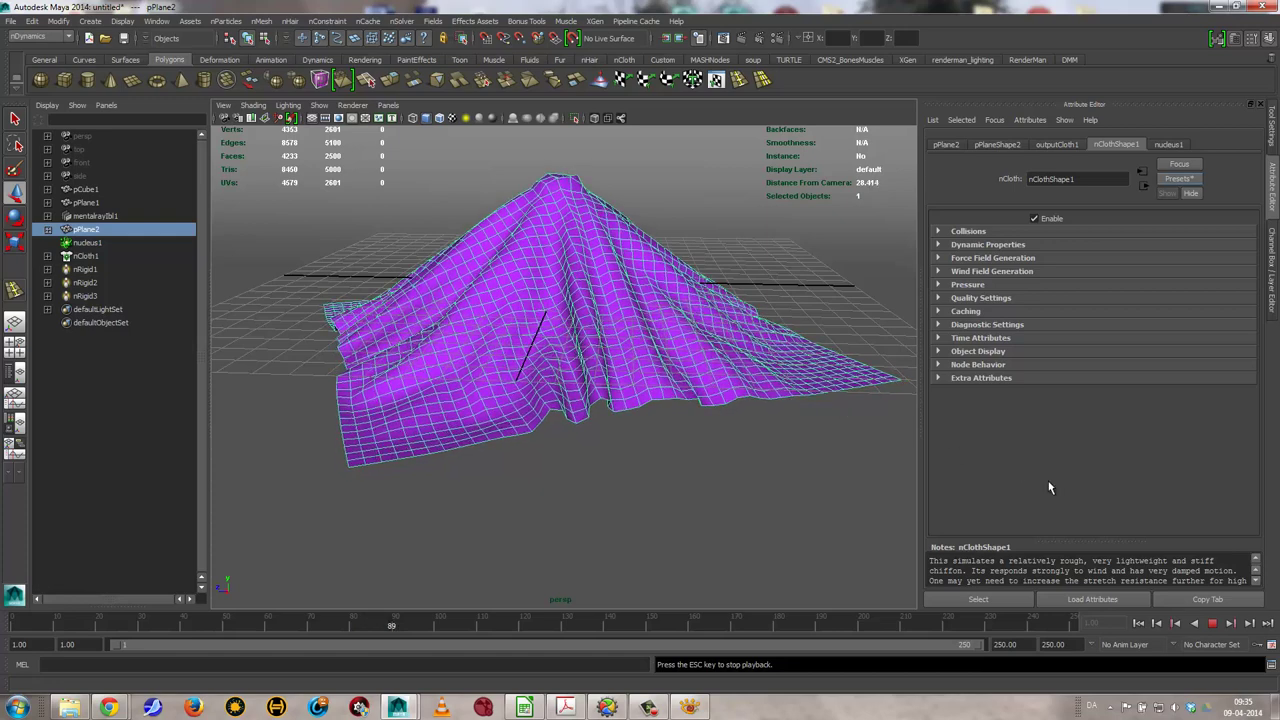
{"action": "left_click", "coordinate": [1214, 623]}
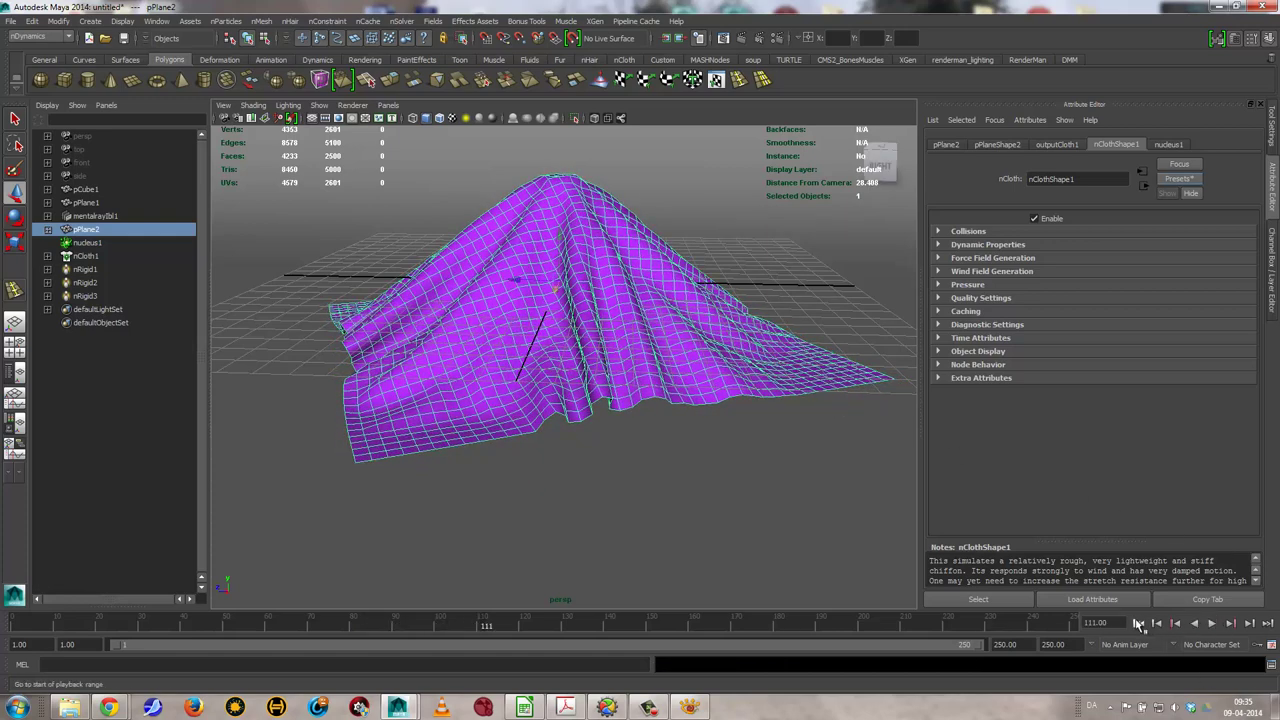
{"action": "left_click", "coordinate": [1138, 623]}
{"action": "left_click", "coordinate": [1168, 144]}
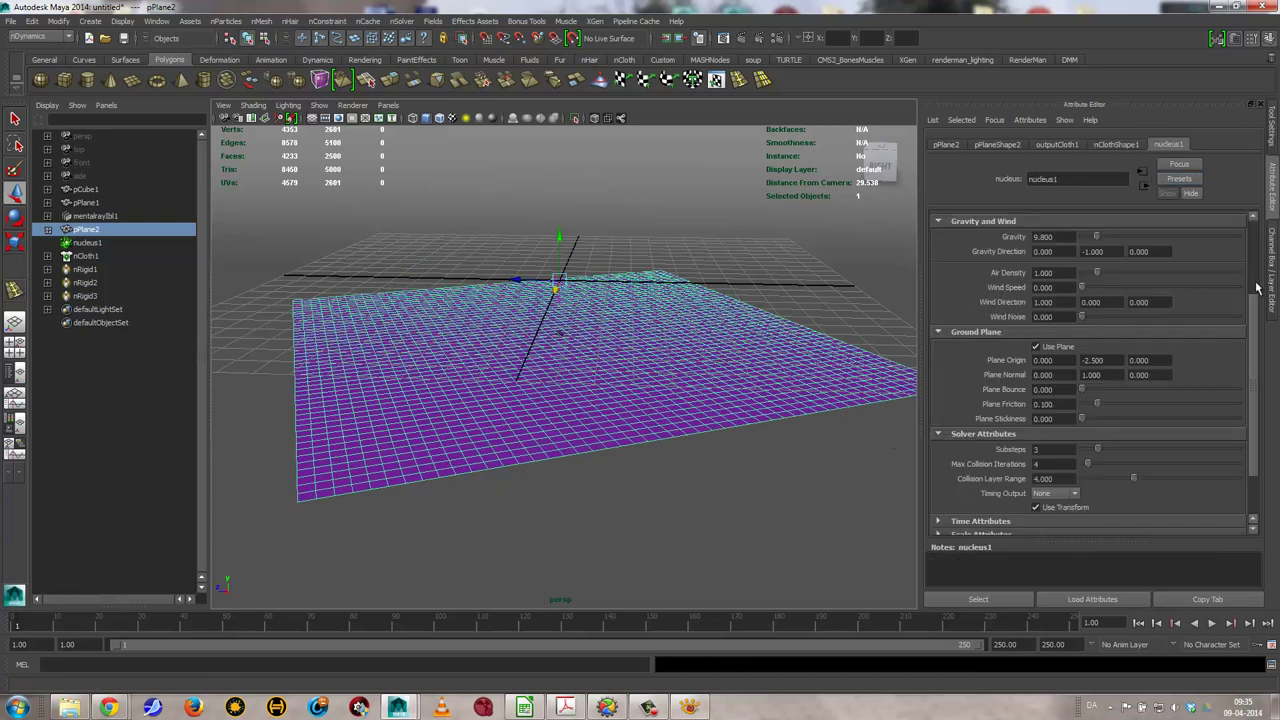
Replace the cloth's settings with the silk preset again
{"action": "left_click", "coordinate": [1105, 143]}
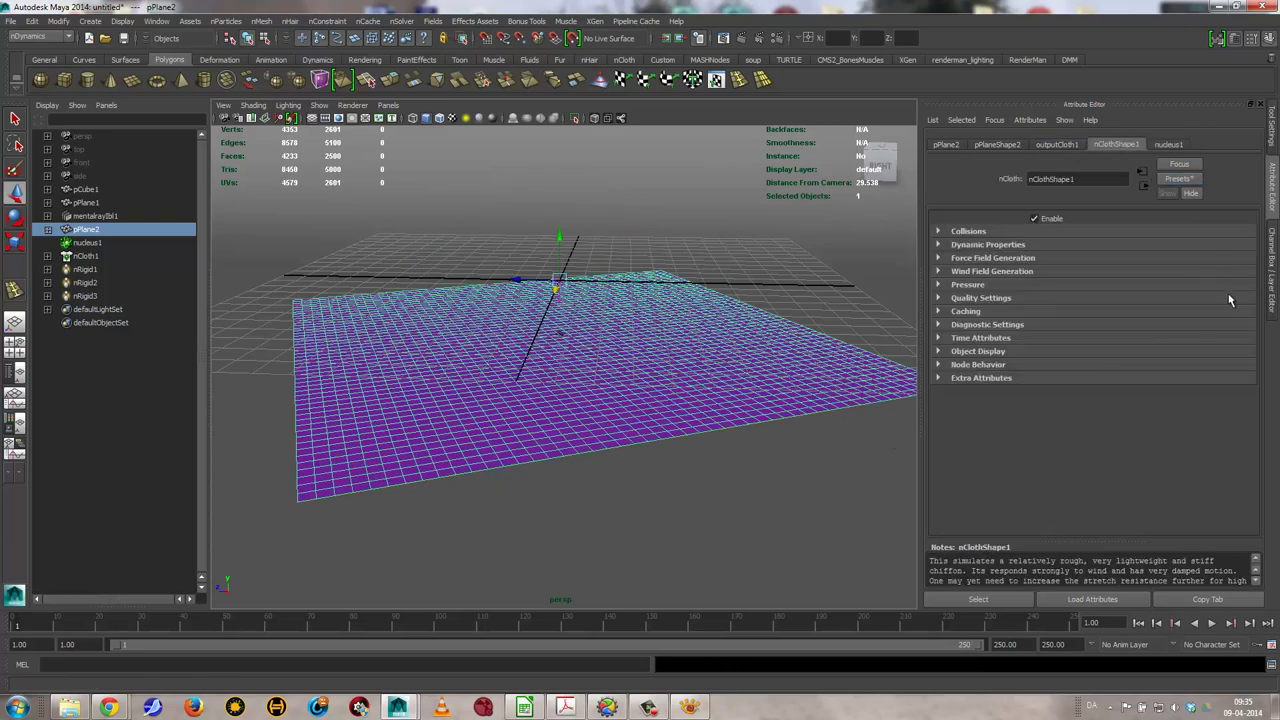
{"action": "left_click", "coordinate": [1180, 179]}
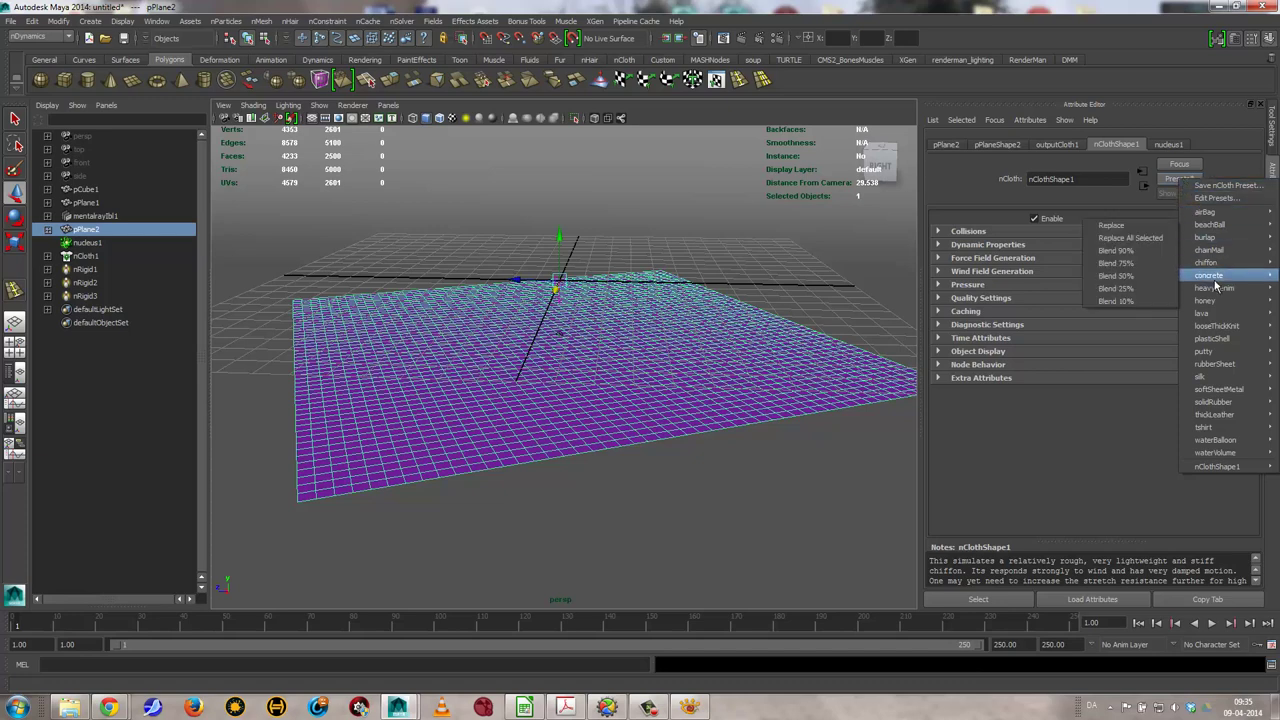
{"action": "mouse_move", "coordinate": [1200, 376]}
{"action": "left_click", "coordinate": [1150, 377]}
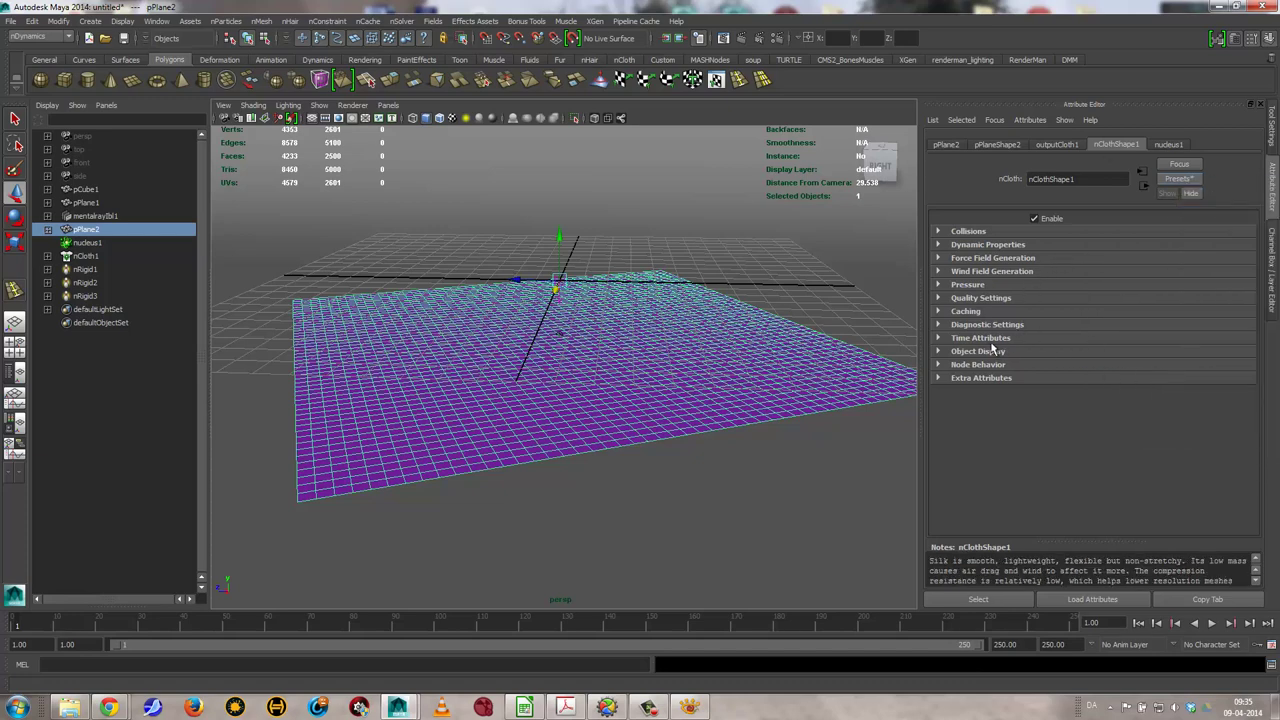
Set the nucleus Space Scale to 100 and replay the simulation to frame 101
{"action": "left_click", "coordinate": [1166, 143]}
{"action": "scroll", "coordinate": [1245, 397], "scroll_direction": "down", "scroll_amount": 1}
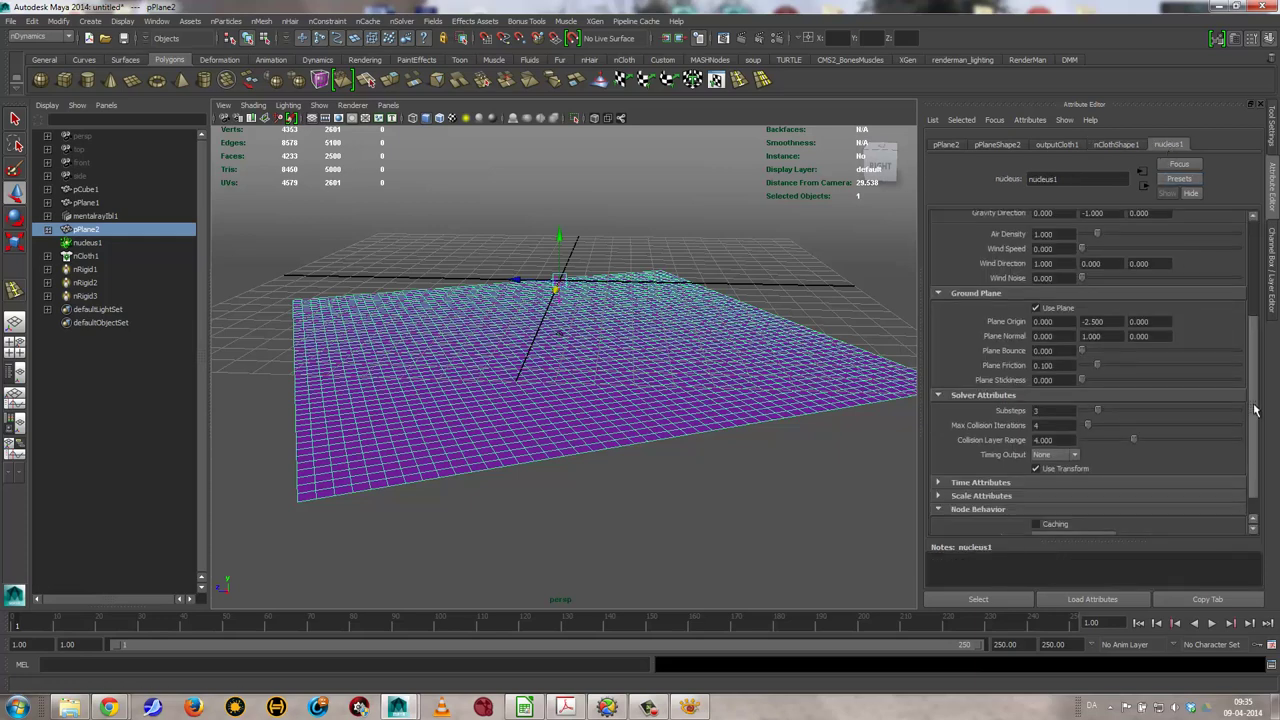
{"action": "scroll", "coordinate": [1200, 430], "scroll_direction": "down", "scroll_amount": 1}
{"action": "left_click", "coordinate": [1016, 467]}
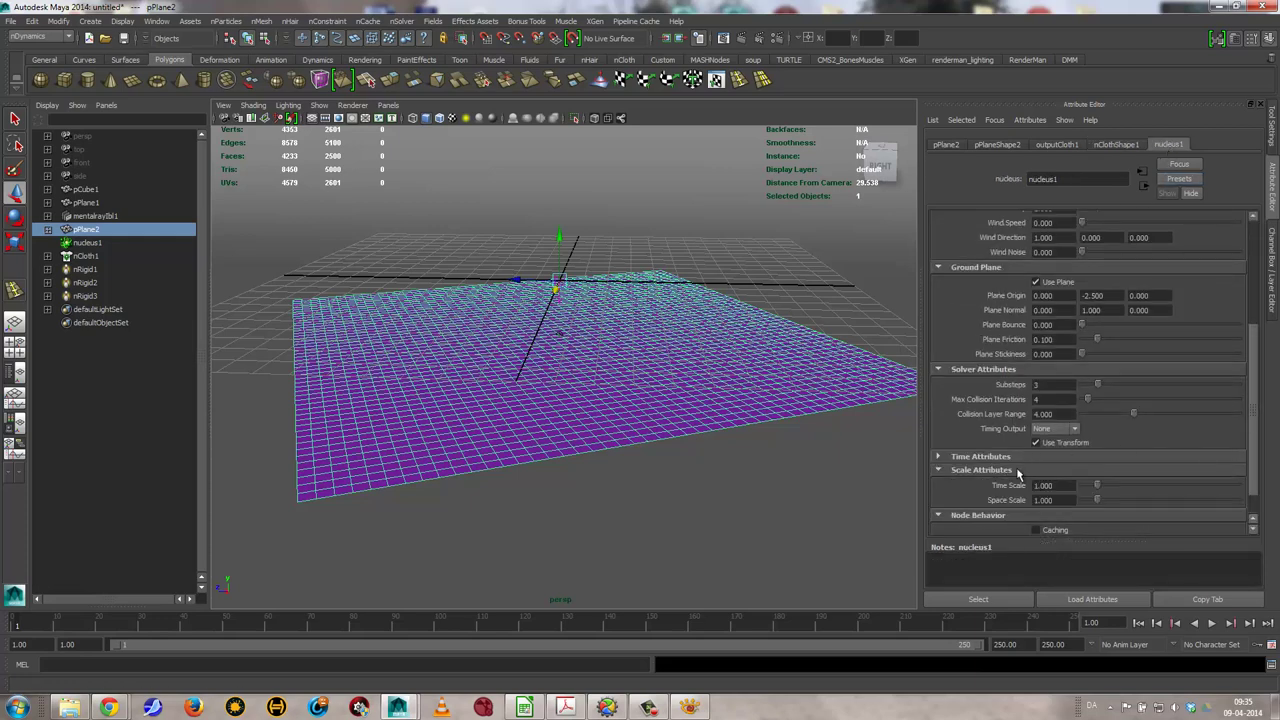
{"action": "double_click", "coordinate": [1061, 500]}
{"action": "type", "text": "10.000"}
{"action": "left_click", "coordinate": [1211, 623]}
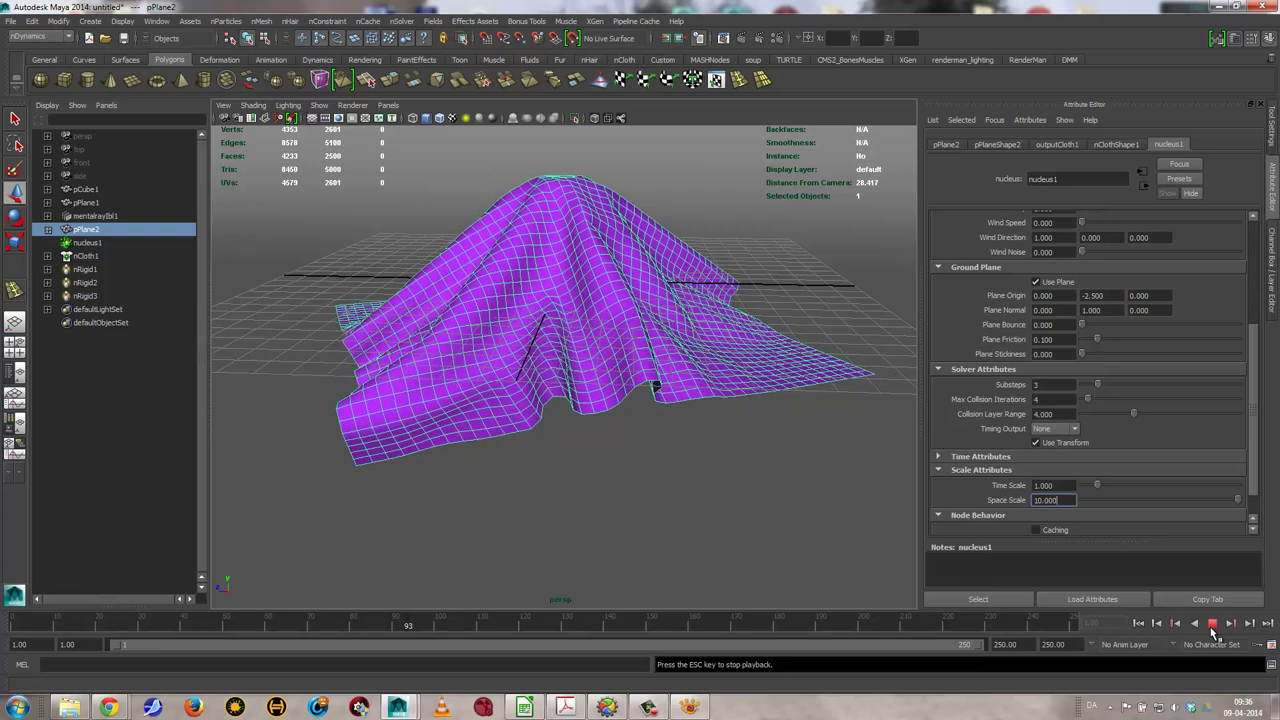
{"action": "left_click", "coordinate": [1212, 623]}
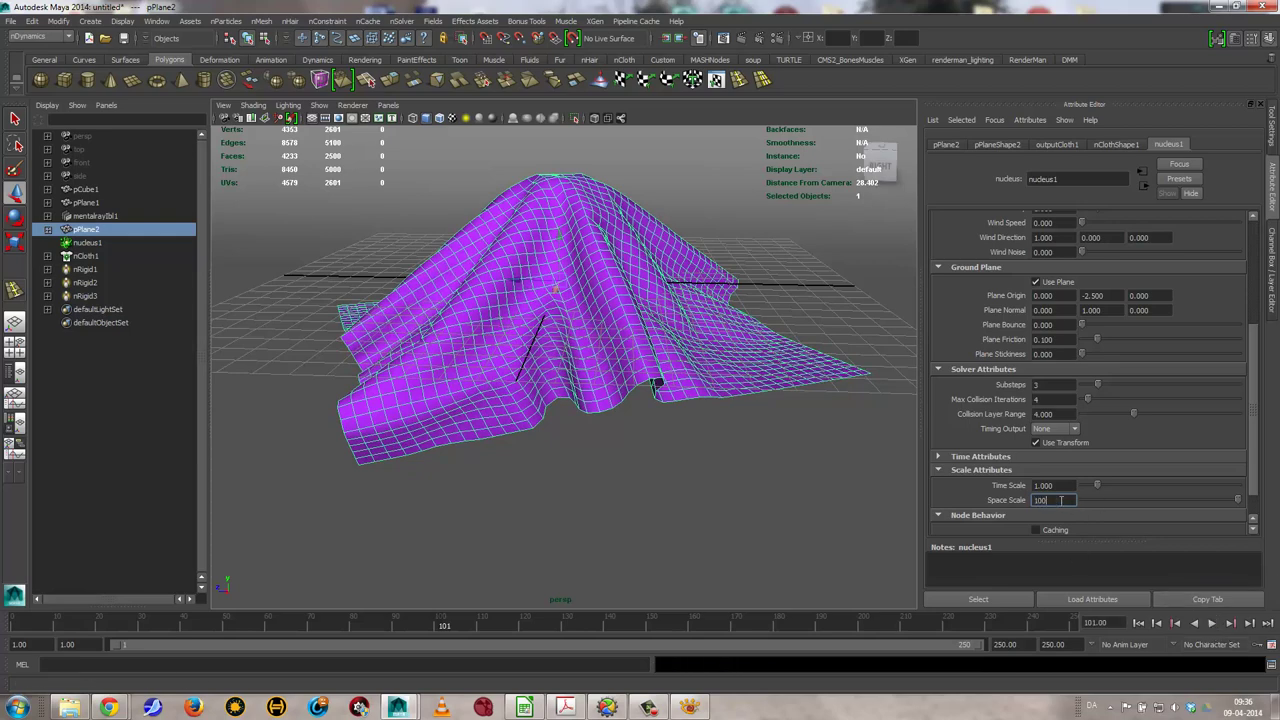
Replay the drape with Space Scale 100 to frame 107 and view it from a lower angle
{"action": "left_click", "coordinate": [1138, 623]}
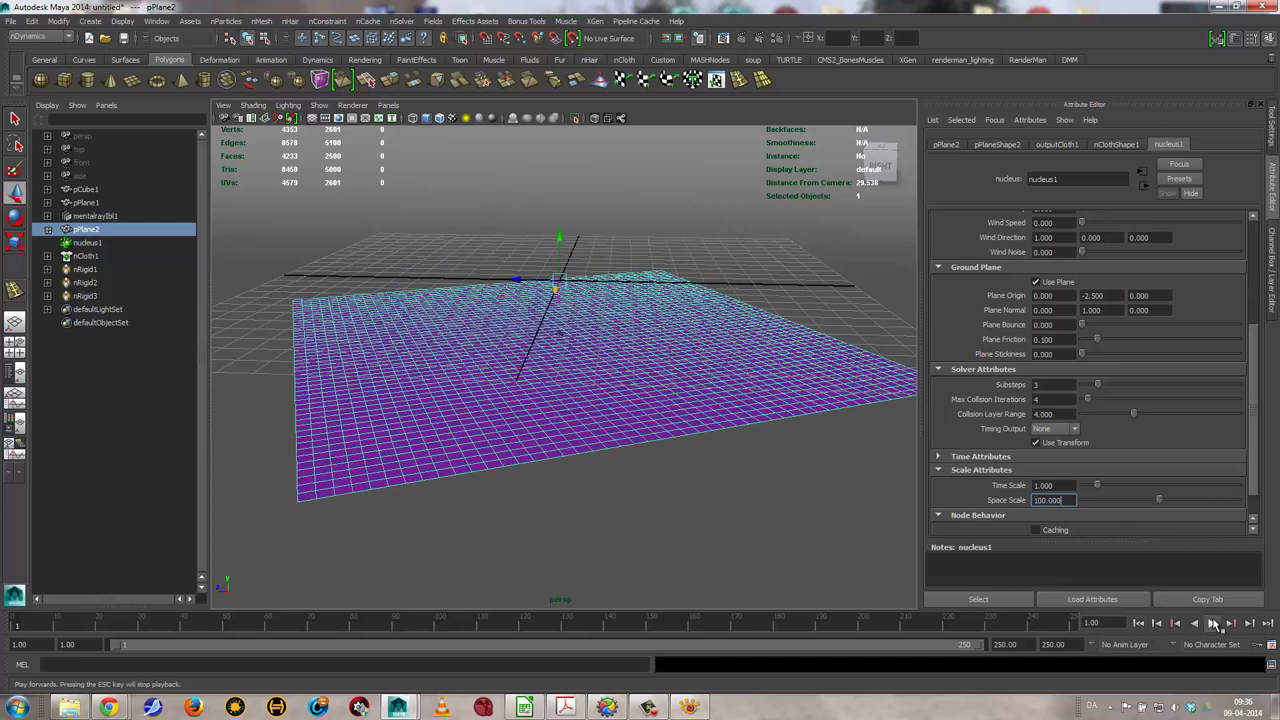
{"action": "left_click", "coordinate": [1212, 623]}
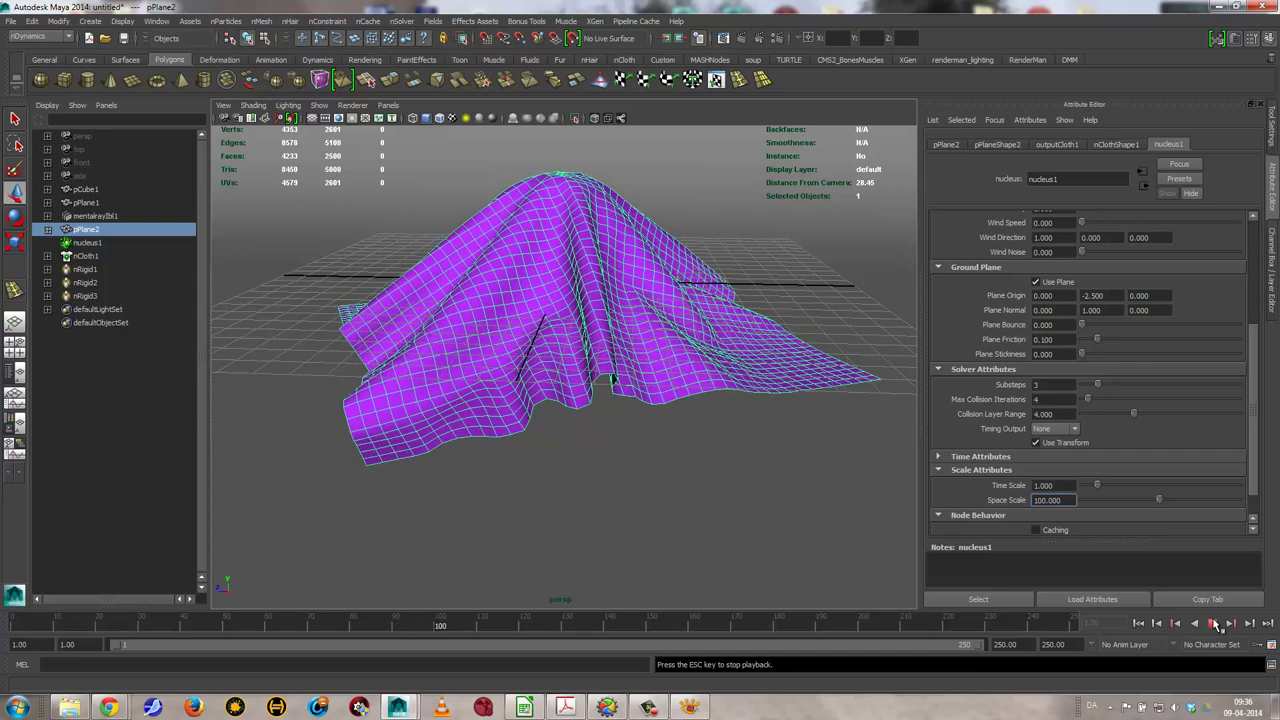
{"action": "left_click", "coordinate": [1215, 624]}
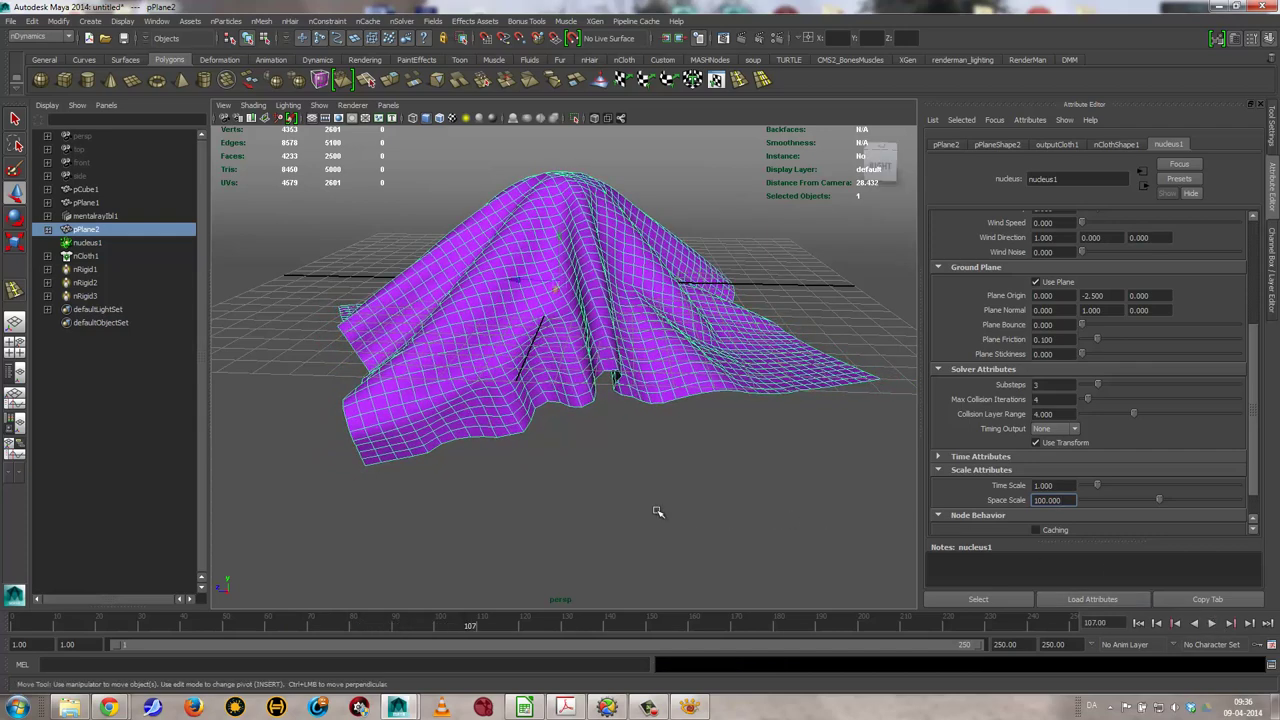
{"action": "mouse_move", "coordinate": [614, 466]}
{"action": "left_mouse_down", "text": "alt"}
{"action": "mouse_move", "coordinate": [601, 455]}
{"action": "mouse_move", "coordinate": [635, 472]}
{"action": "left_mouse_up", "text": "alt"}
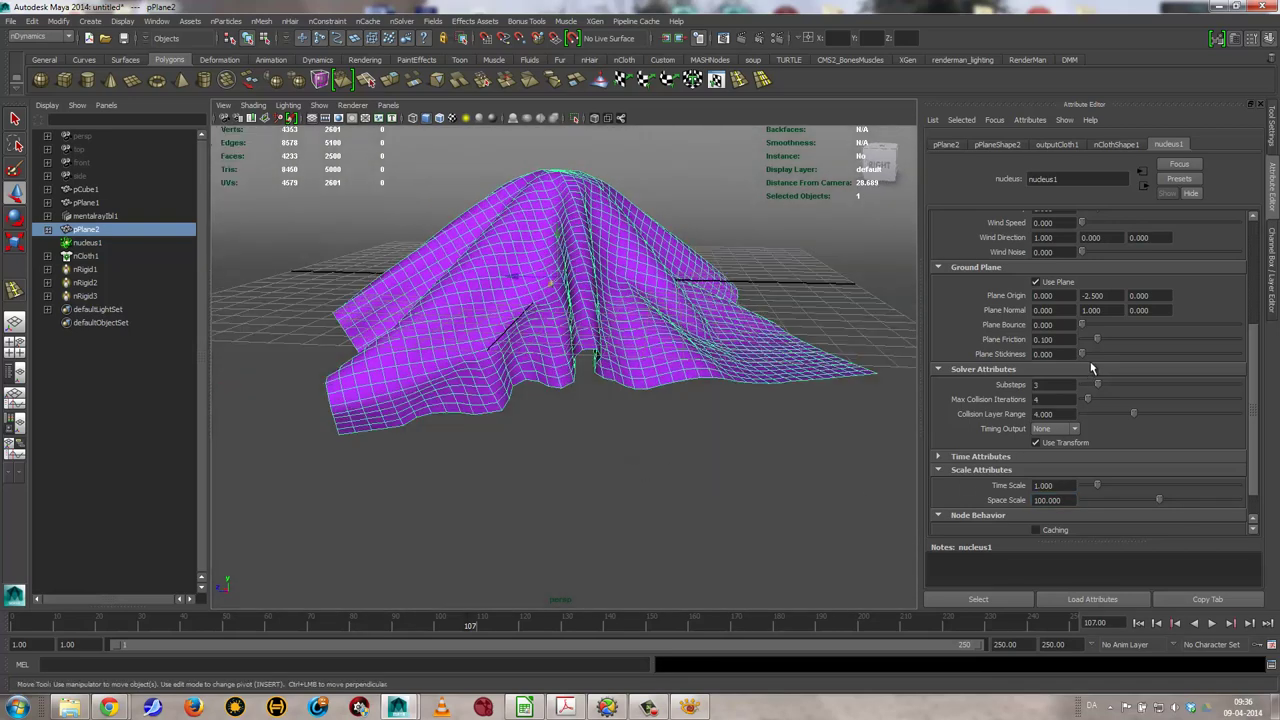
{"action": "left_click", "coordinate": [1110, 145]}
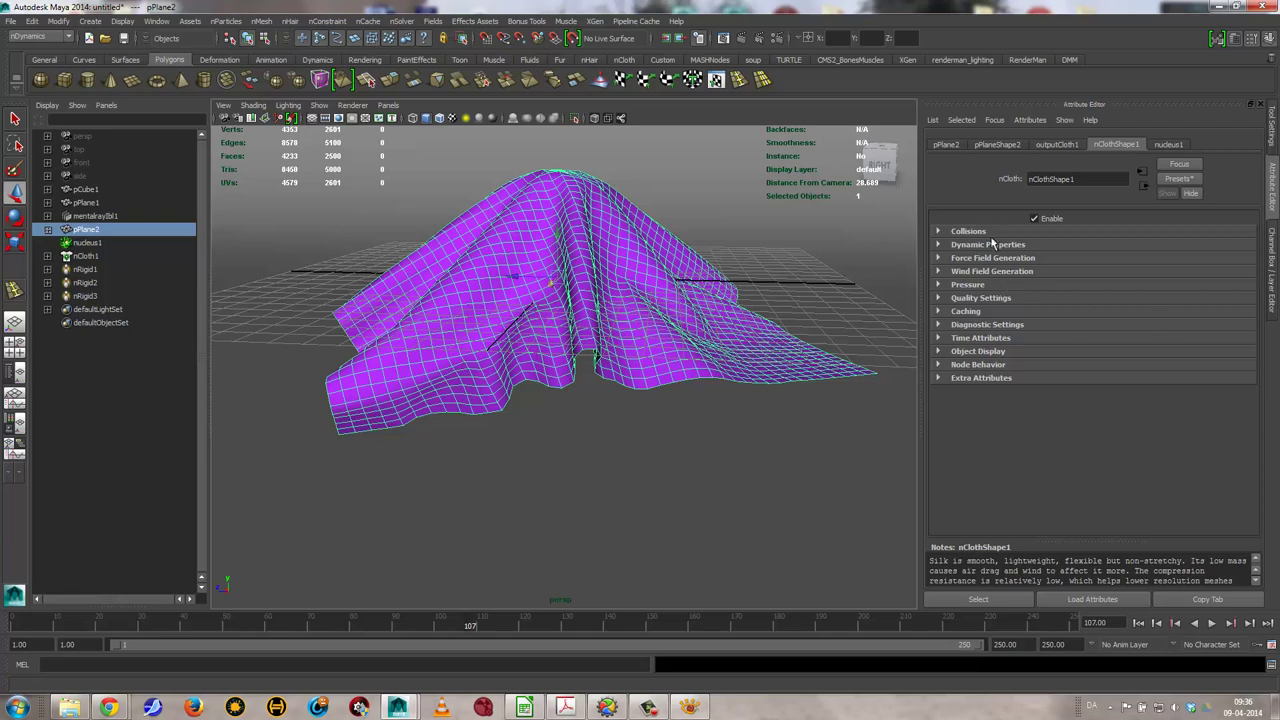
Set Stretch Resistance 50, Compression Resistance 5 and Bend Angle Dropoff about 0.1
{"action": "left_click", "coordinate": [985, 245]}
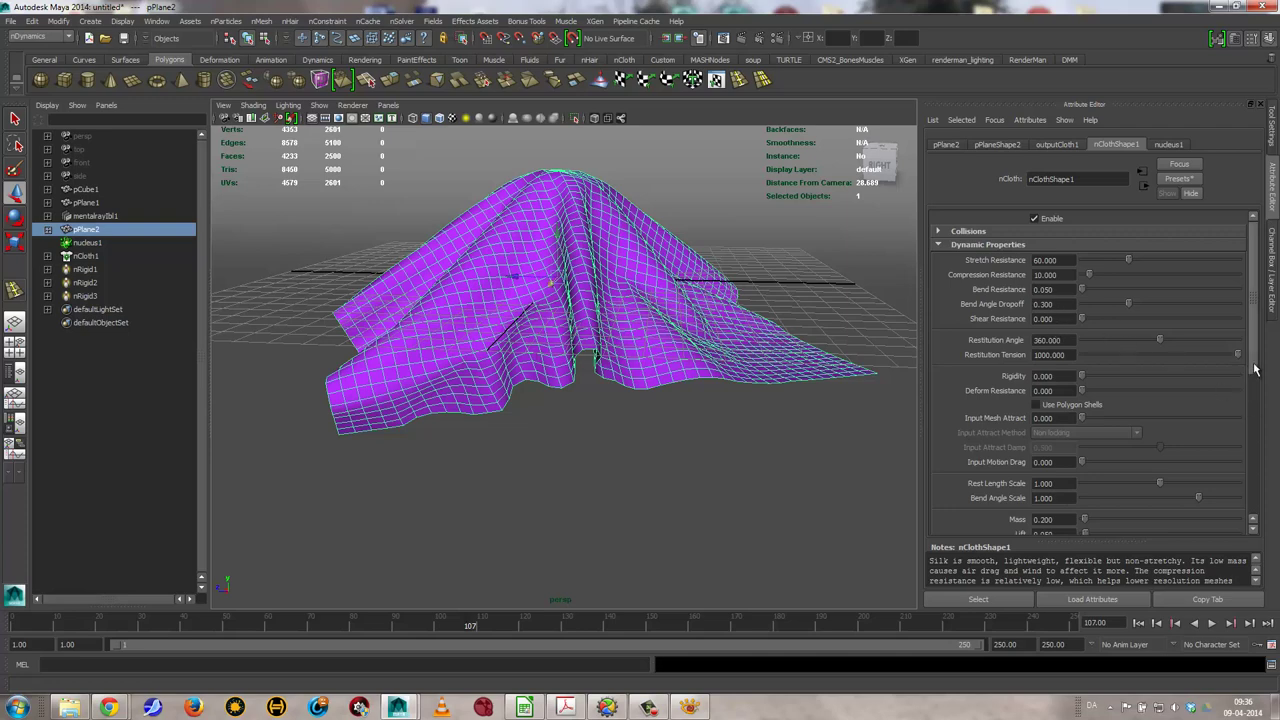
{"action": "left_click_drag", "start_coordinate": [1255, 370], "coordinate": [1263, 505]}
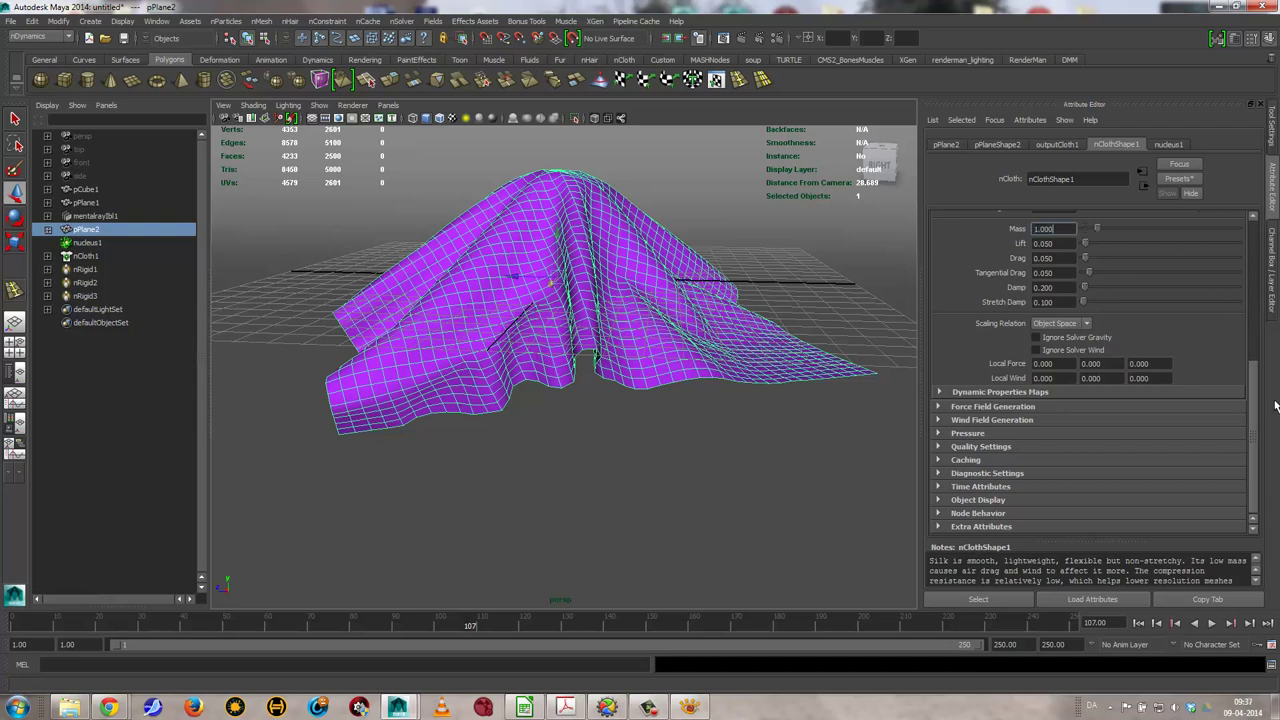
{"action": "left_click_drag", "start_coordinate": [1256, 415], "coordinate": [1273, 262]}
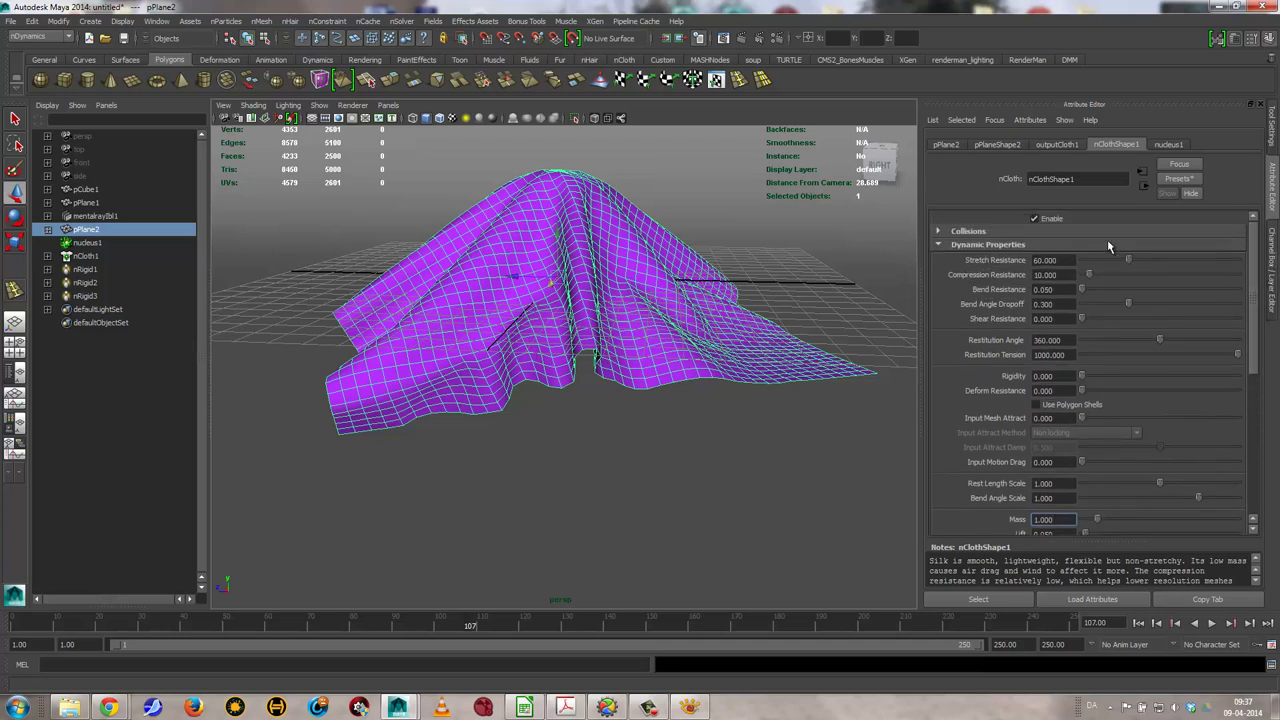
{"action": "left_click", "coordinate": [1064, 259]}
{"action": "key", "text": "Tab"}
{"action": "type", "text": "5.000"}
{"action": "left_click_drag", "start_coordinate": [1128, 308], "coordinate": [1099, 307]}
Replay the stiffer cloth simulation to frame 107 and scroll back through the Attribute Editor
{"action": "left_click", "coordinate": [1139, 623]}
{"action": "left_click", "coordinate": [1212, 623]}
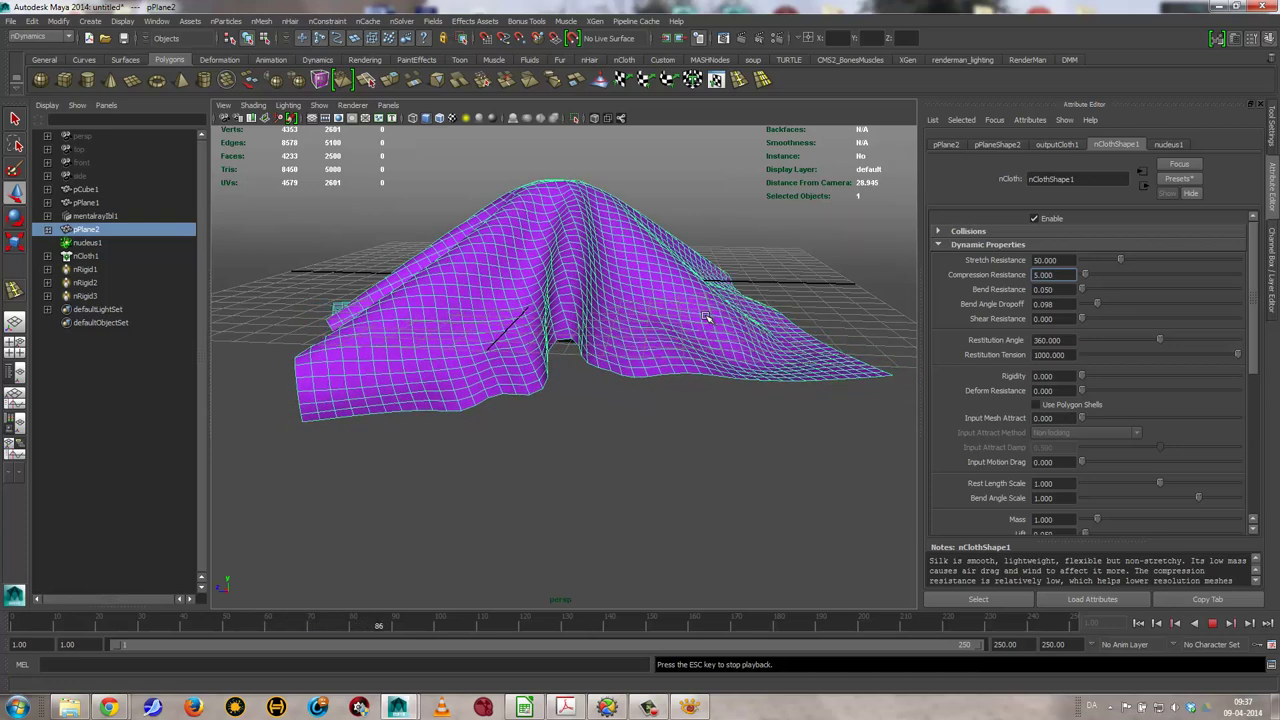
{"action": "left_click", "coordinate": [1210, 622]}
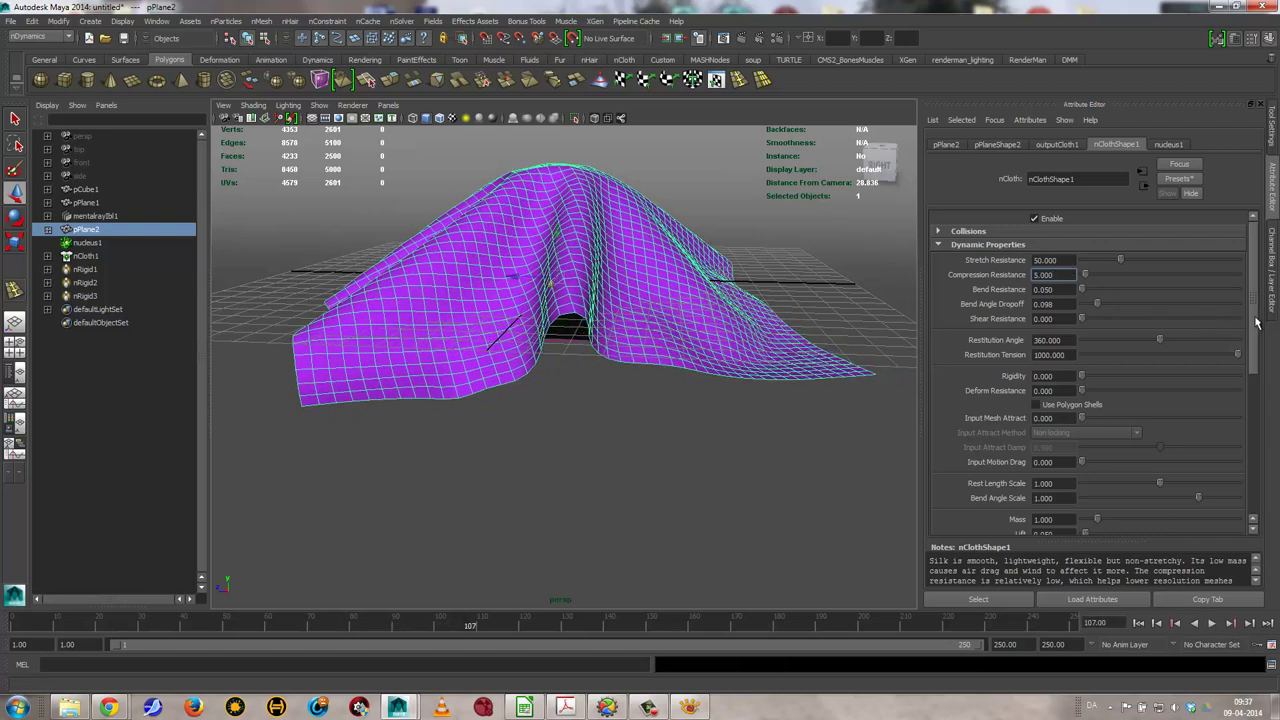
{"action": "left_click_drag", "start_coordinate": [1256, 322], "coordinate": [1245, 474]}
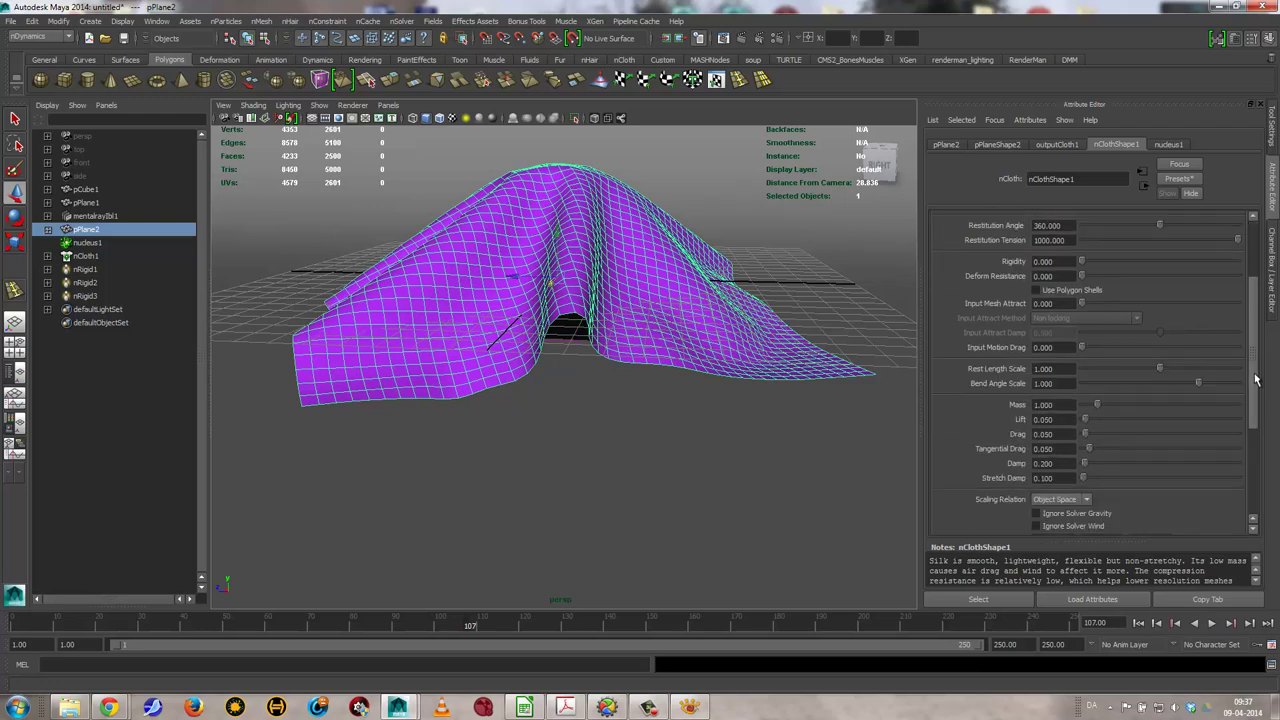
{"action": "scroll", "coordinate": [1238, 481], "scroll_direction": "up", "scroll_amount": 5}
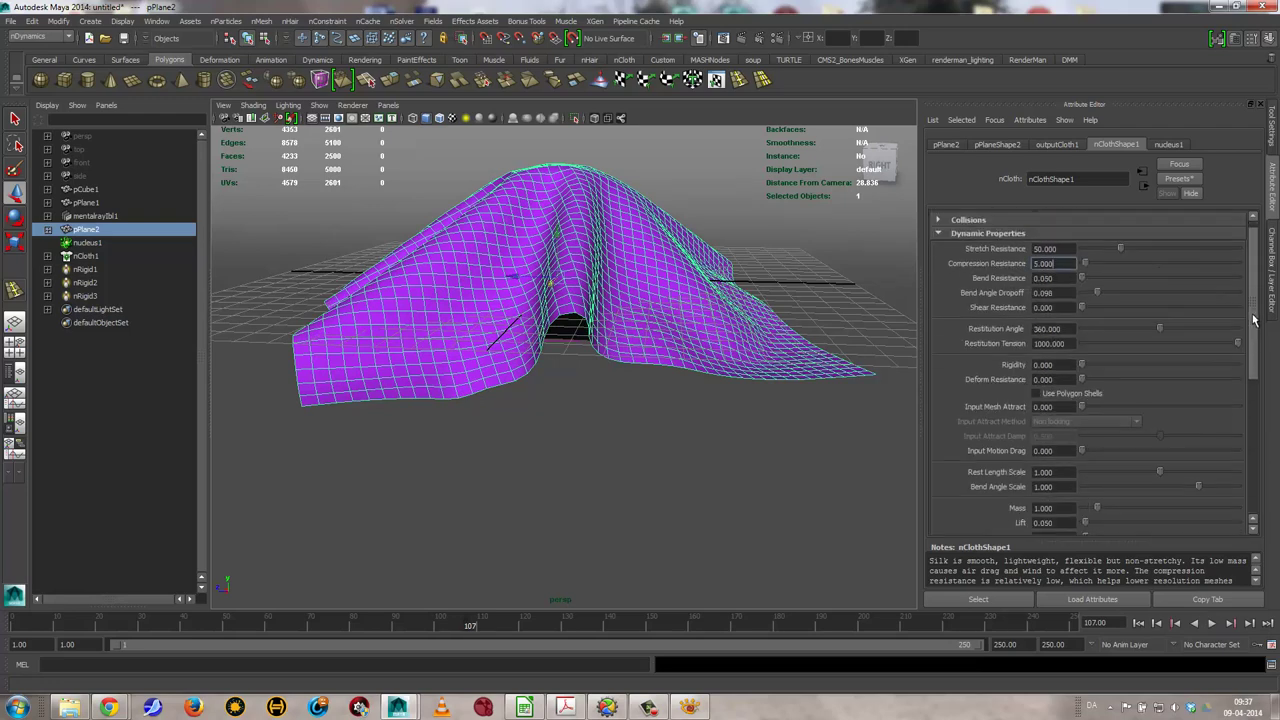
{"action": "scroll", "coordinate": [1238, 481], "scroll_direction": "up", "scroll_amount": 3}
{"action": "scroll", "coordinate": [1238, 481], "scroll_direction": "up", "scroll_amount": 3}
With nucleus Space Scale at 0.5, replay the cloth simulation from frame 1
{"action": "left_click", "coordinate": [1186, 146]}
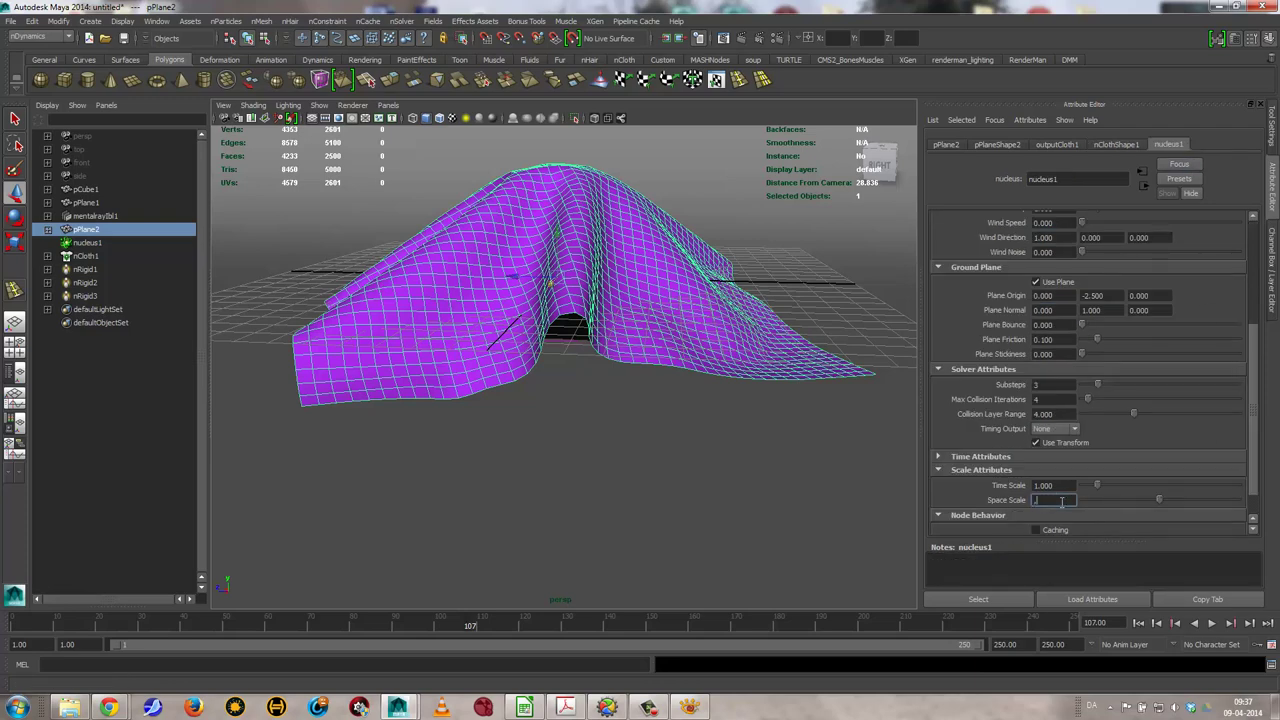
{"action": "type", "text": "0.100"}
{"action": "left_click", "coordinate": [1211, 623]}
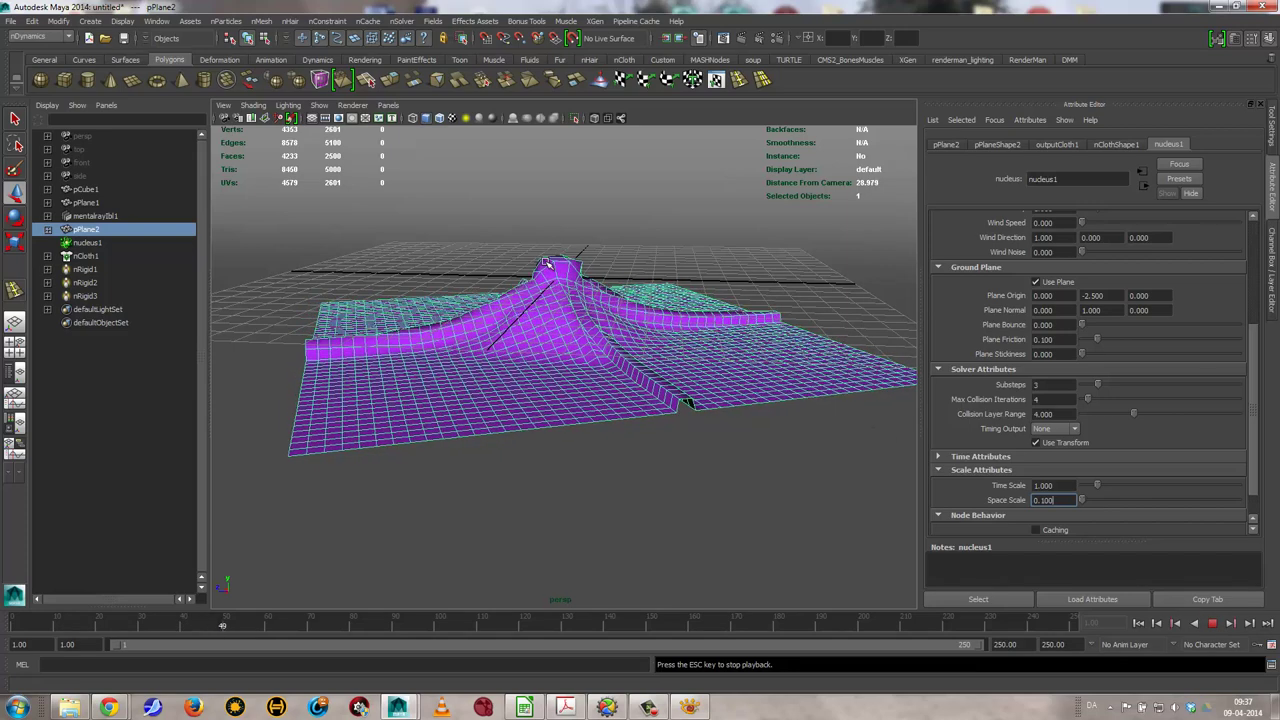
{"action": "left_click", "coordinate": [1213, 623]}
{"action": "type", "text": "0.500"}
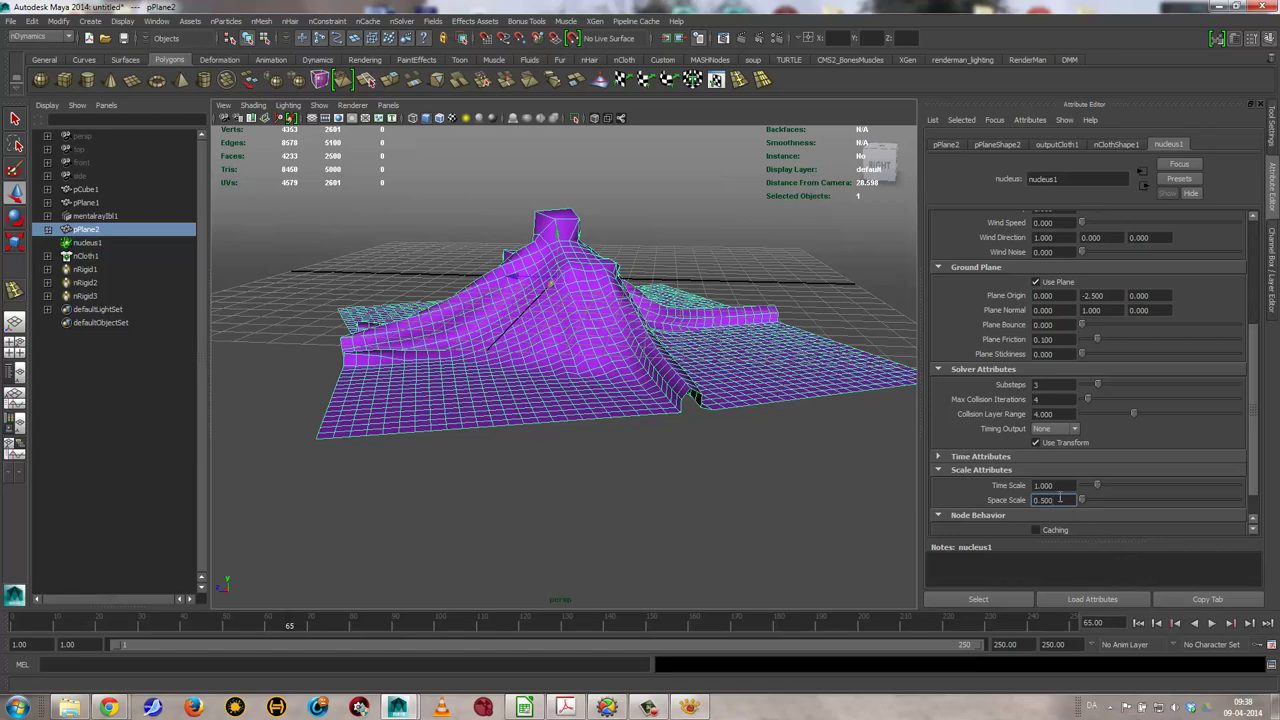
{"action": "left_click", "coordinate": [1138, 623]}
{"action": "left_click", "coordinate": [1212, 623]}
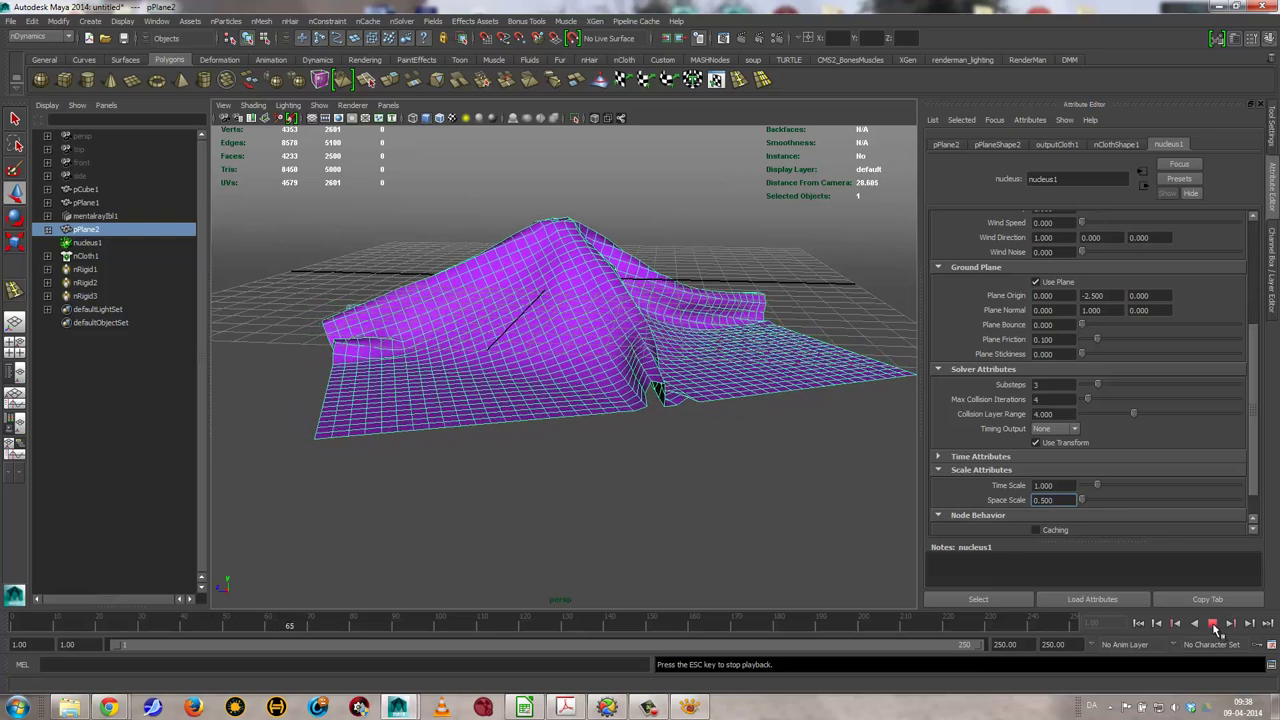
{"action": "left_click", "coordinate": [1212, 623]}
Set nucleus1 Substeps to 30 and Max Collision Iterations to 40, then replay the drape to frame 110
{"action": "left_click", "coordinate": [1138, 623]}
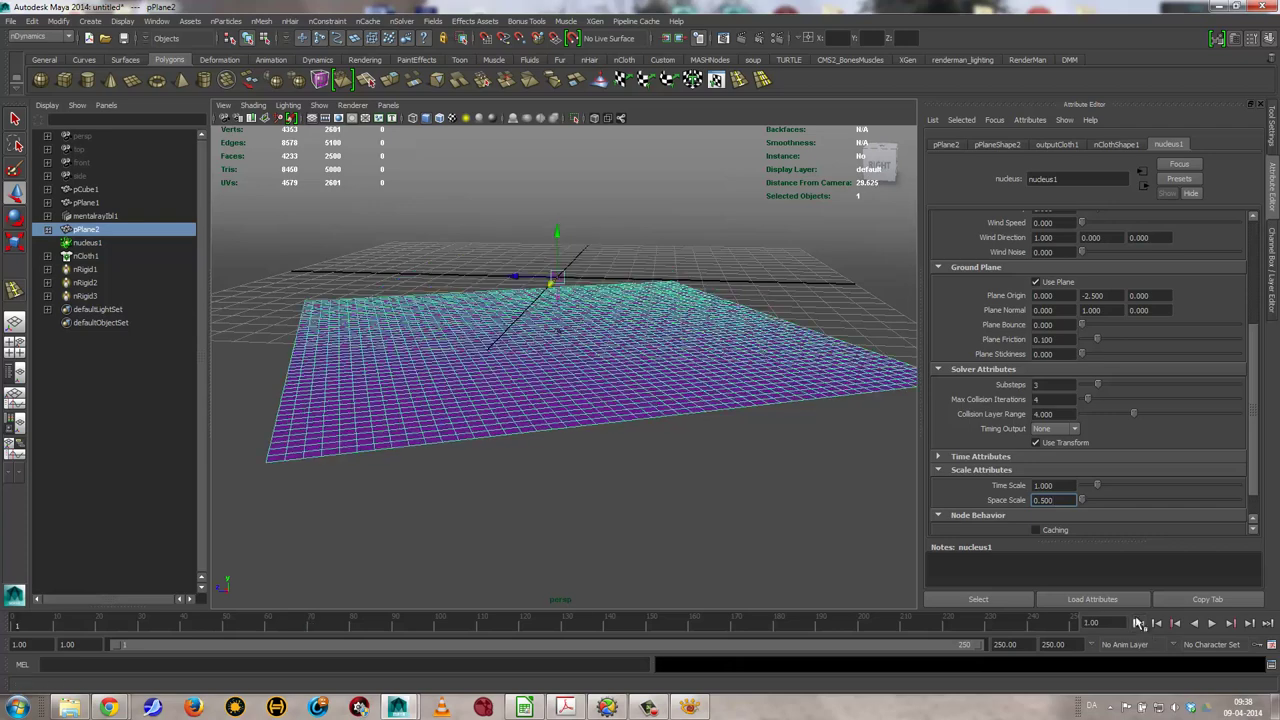
{"action": "left_click", "coordinate": [1050, 384]}
{"action": "key", "text": "Tab"}
{"action": "type", "text": "0"}
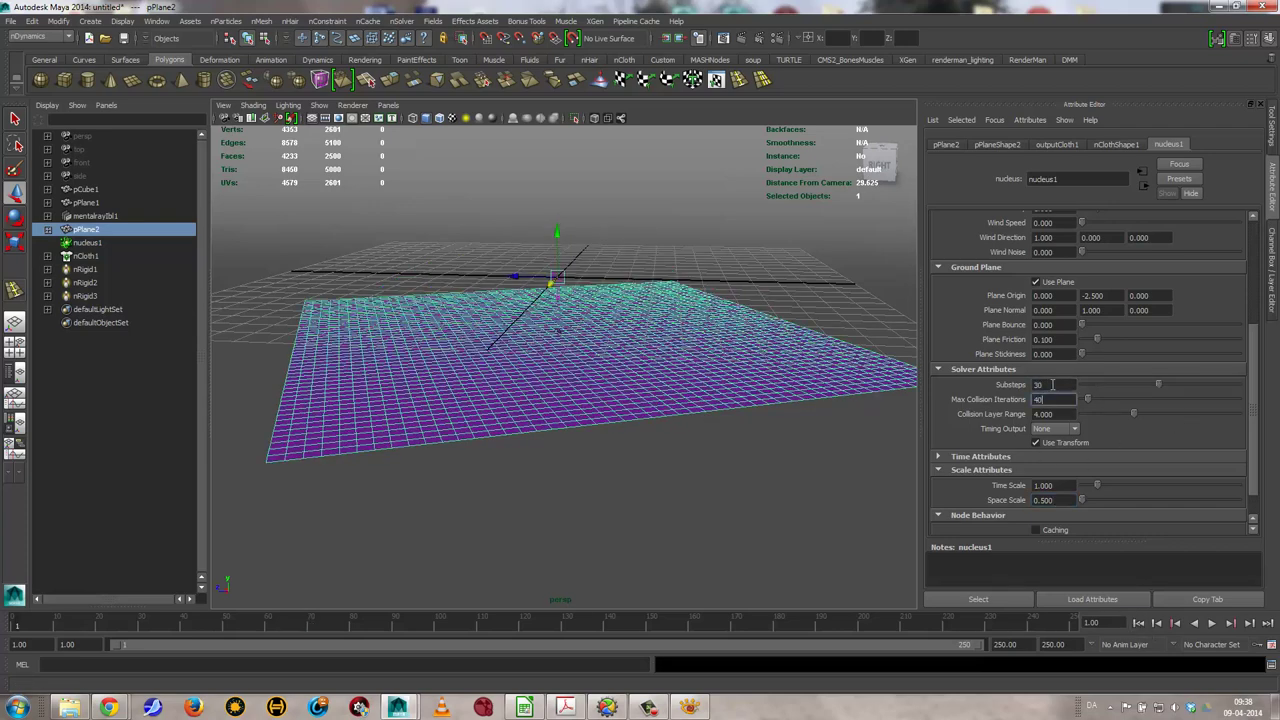
{"action": "key", "text": "Tab"}
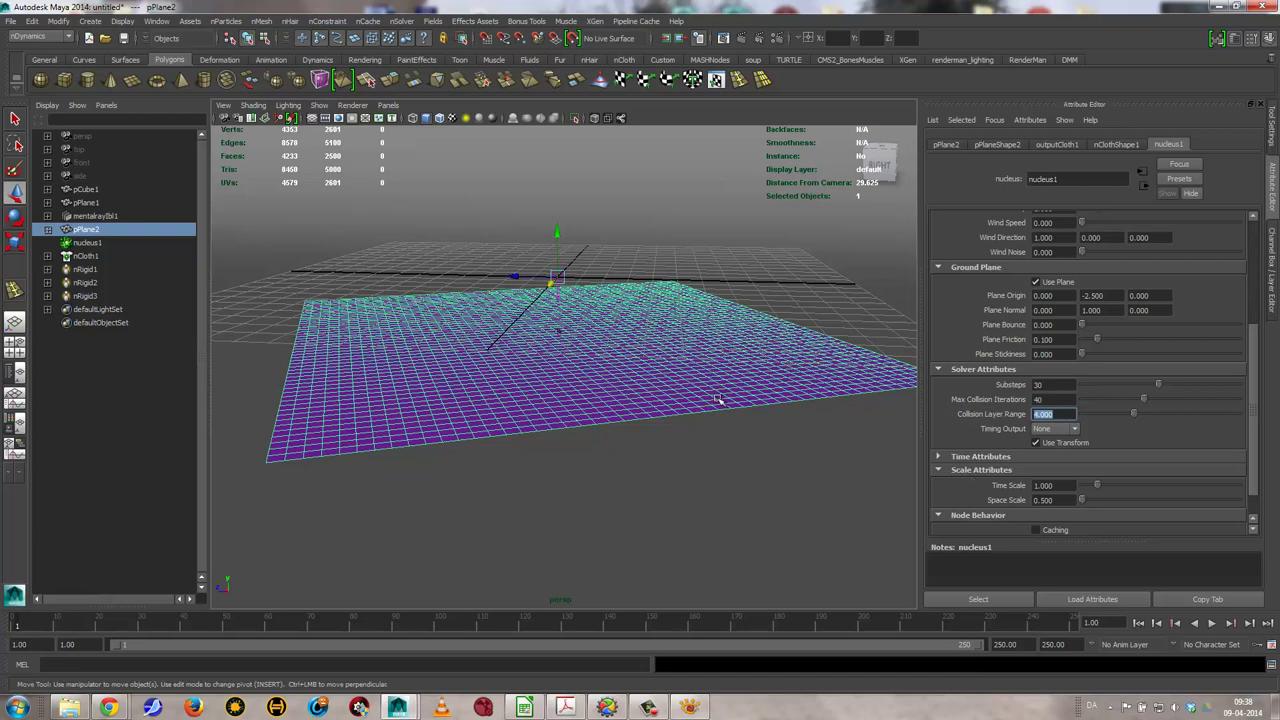
{"action": "left_click", "coordinate": [1217, 630]}
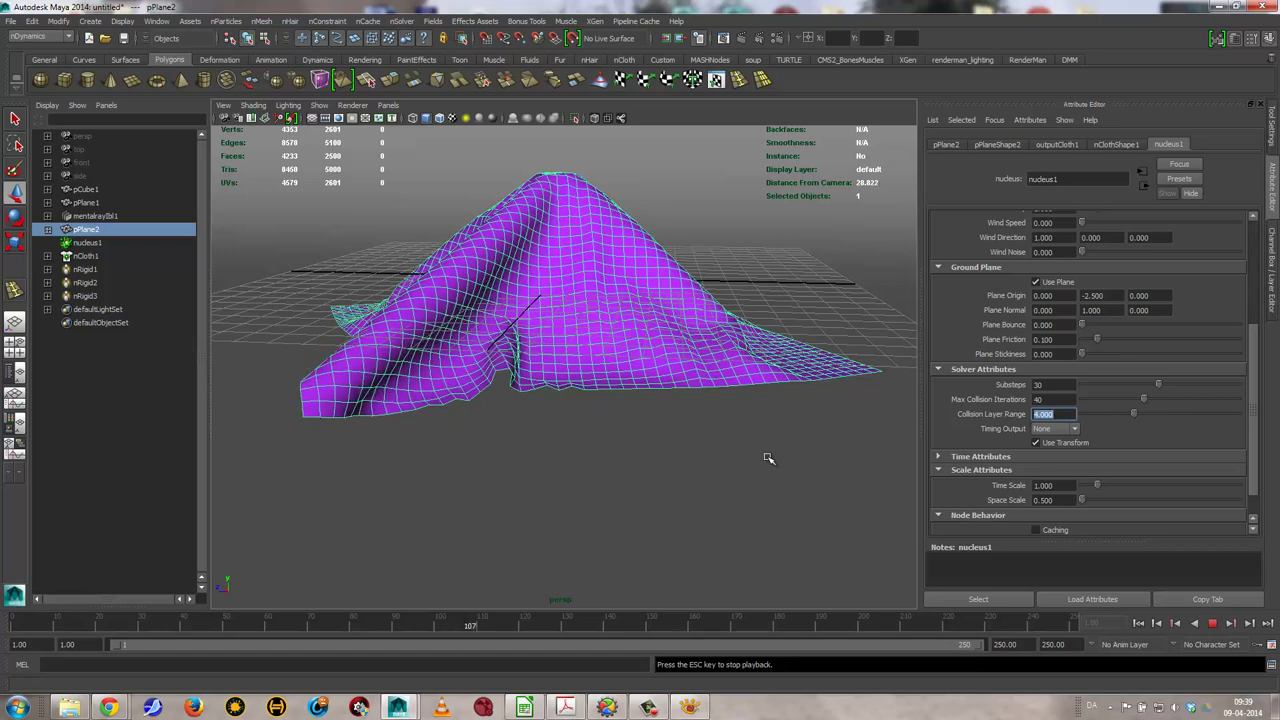
{"action": "left_click", "coordinate": [1211, 623]}
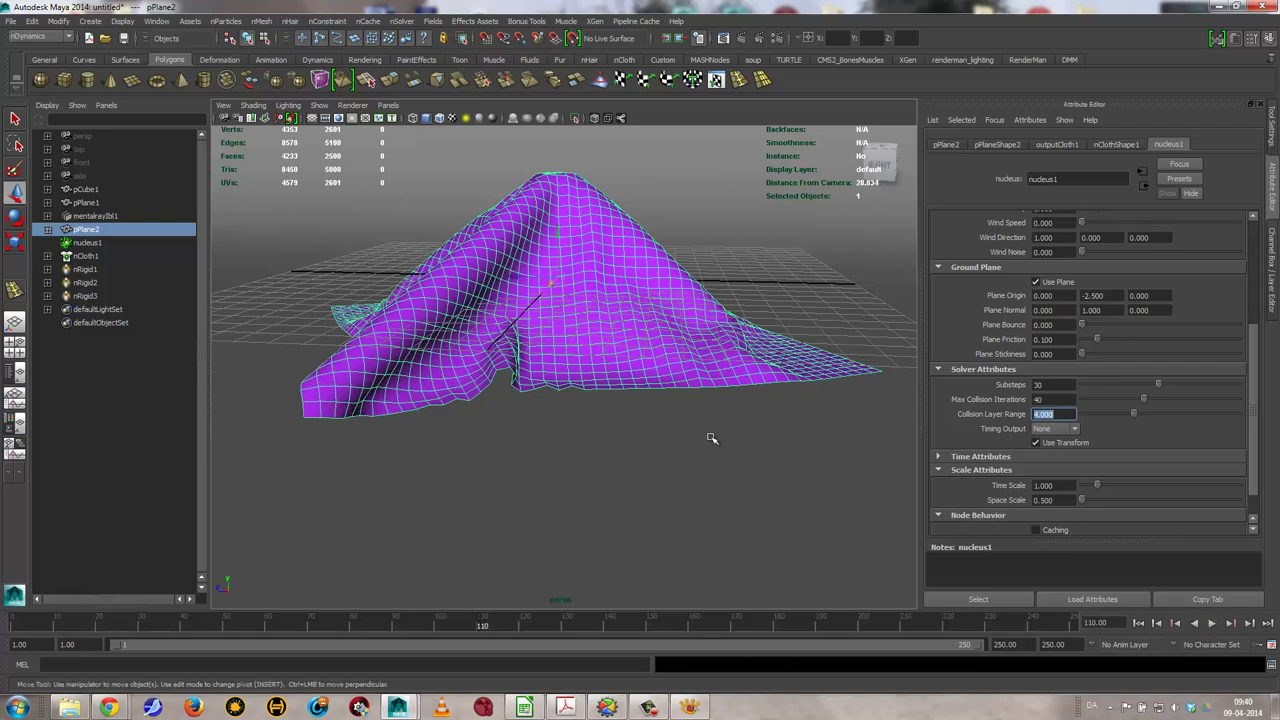
Select the cloth's corner vertices and pin them with an nConstraint Transform
{"action": "mouse_move", "coordinate": [711, 440]}
{"action": "left_mouse_down", "text": "alt"}
{"action": "mouse_move", "coordinate": [537, 469]}
{"action": "mouse_move", "coordinate": [536, 432]}
{"action": "mouse_move", "coordinate": [551, 535]}
{"action": "left_mouse_up", "text": "alt"}
{"action": "right_click", "coordinate": [580, 440]}
{"action": "left_click", "coordinate": [531, 457]}
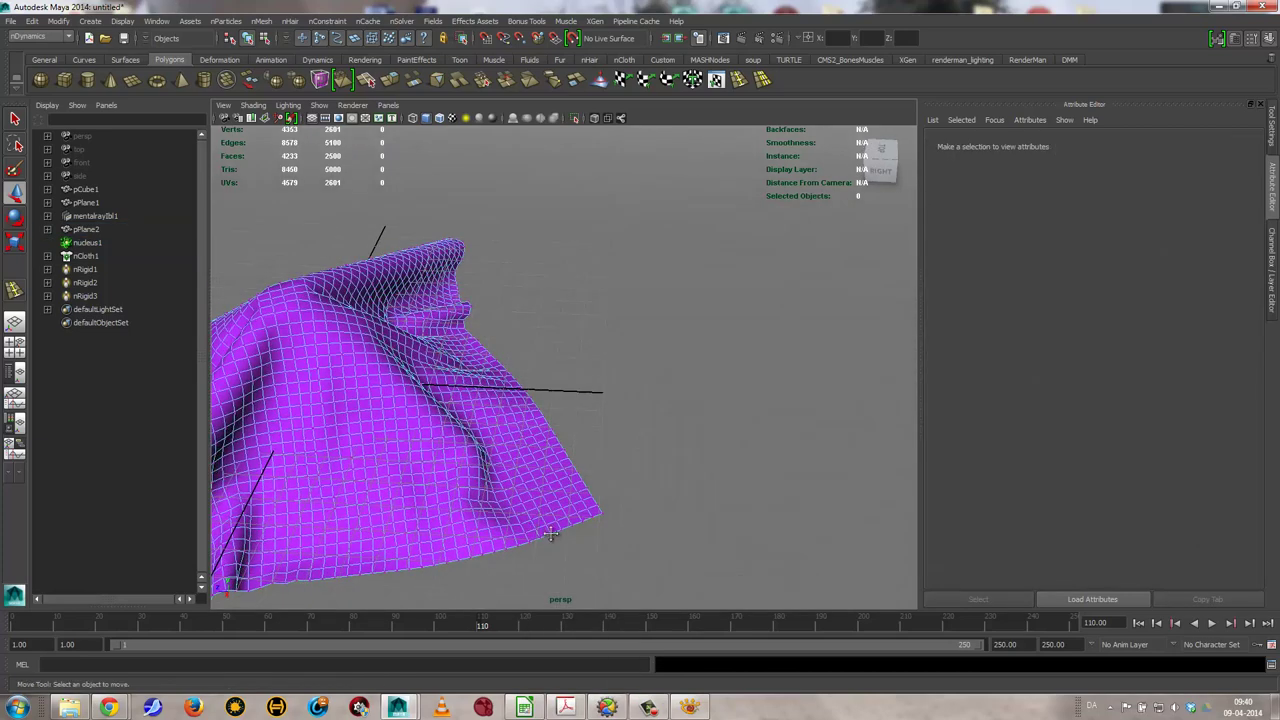
{"action": "mouse_move", "coordinate": [551, 535]}
{"action": "right_mouse_down", "text": "alt"}
{"action": "mouse_move", "coordinate": [534, 437]}
{"action": "mouse_move", "coordinate": [720, 414]}
{"action": "right_mouse_up", "text": "alt"}
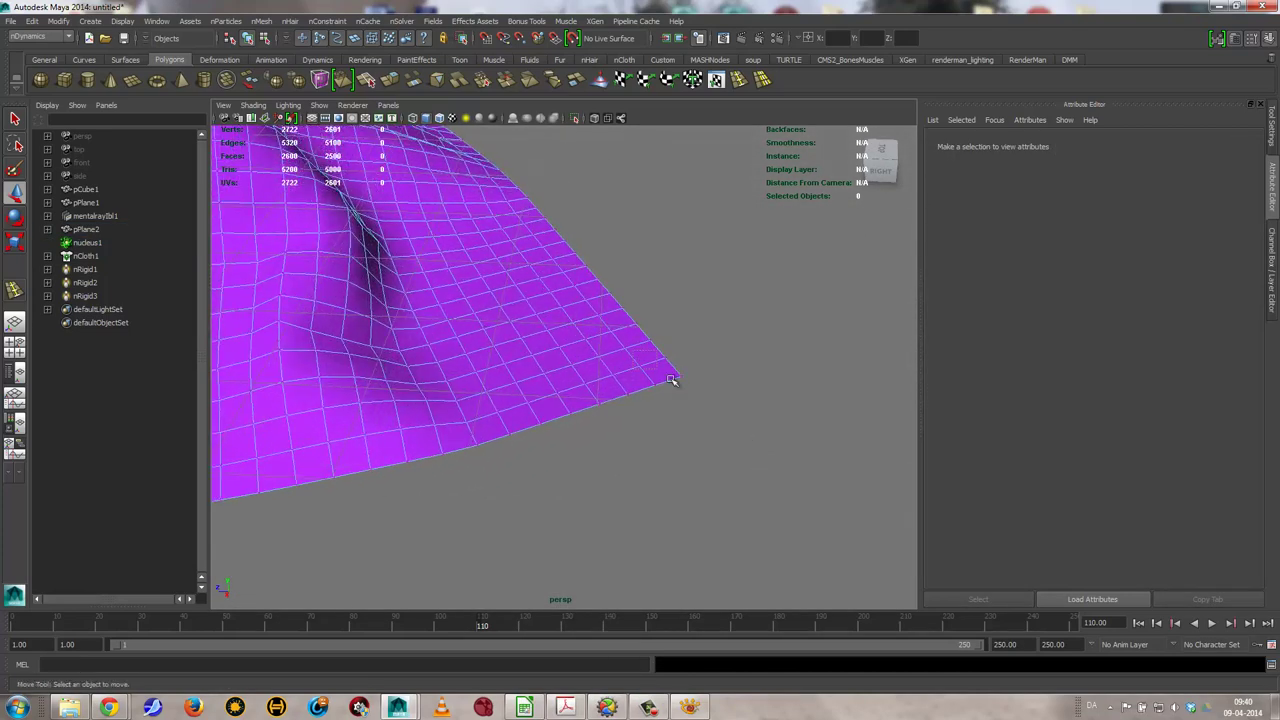
{"action": "left_click_drag", "start_coordinate": [670, 376], "coordinate": [694, 400]}
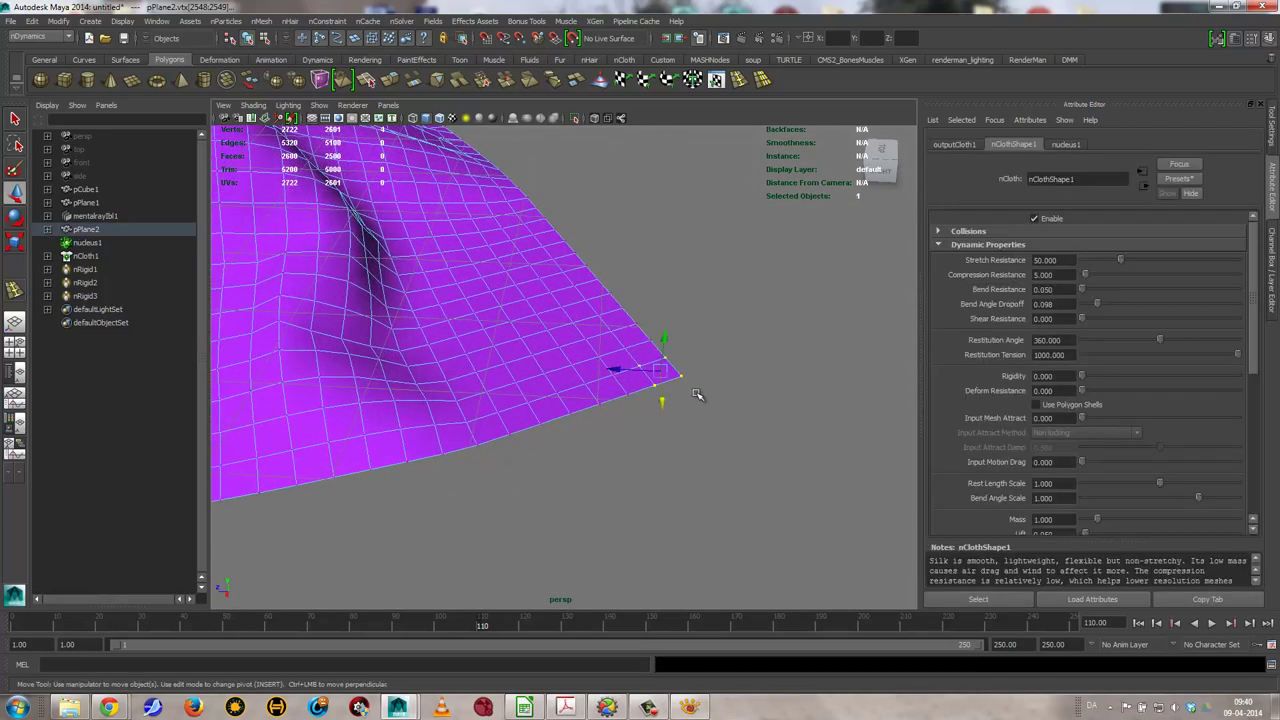
{"action": "left_click", "coordinate": [336, 21]}
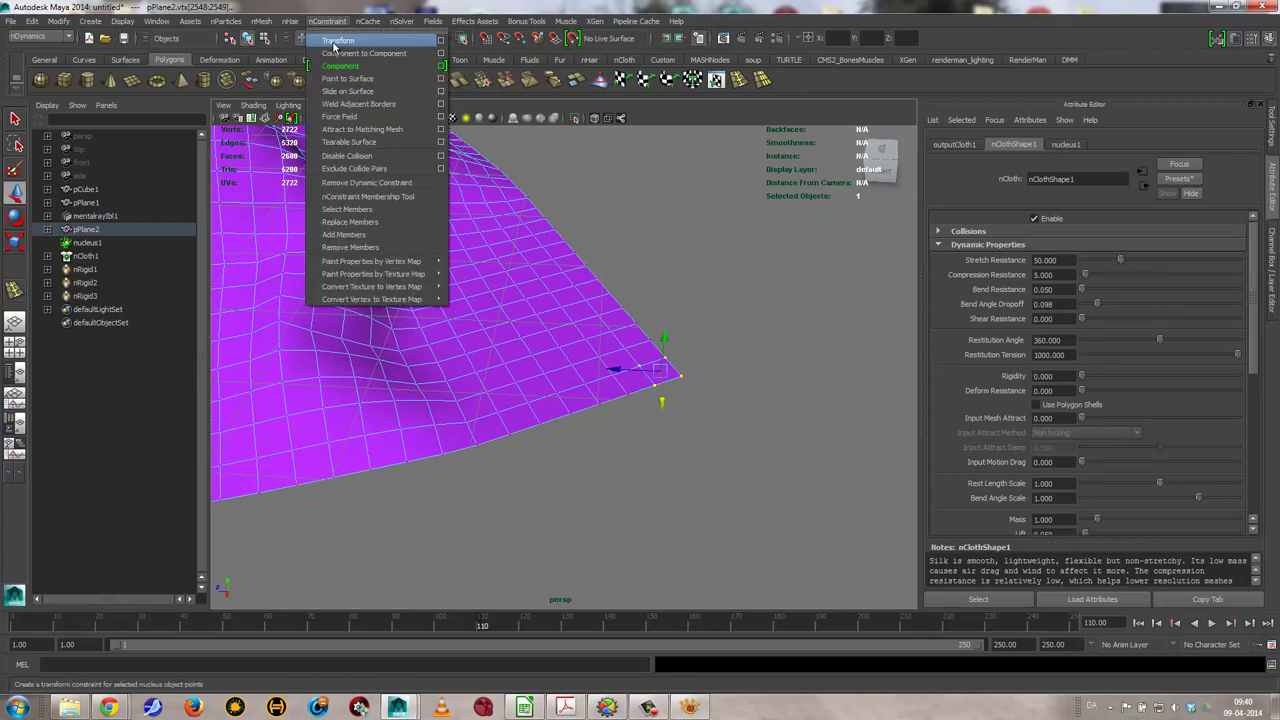
{"action": "left_click", "coordinate": [337, 41]}
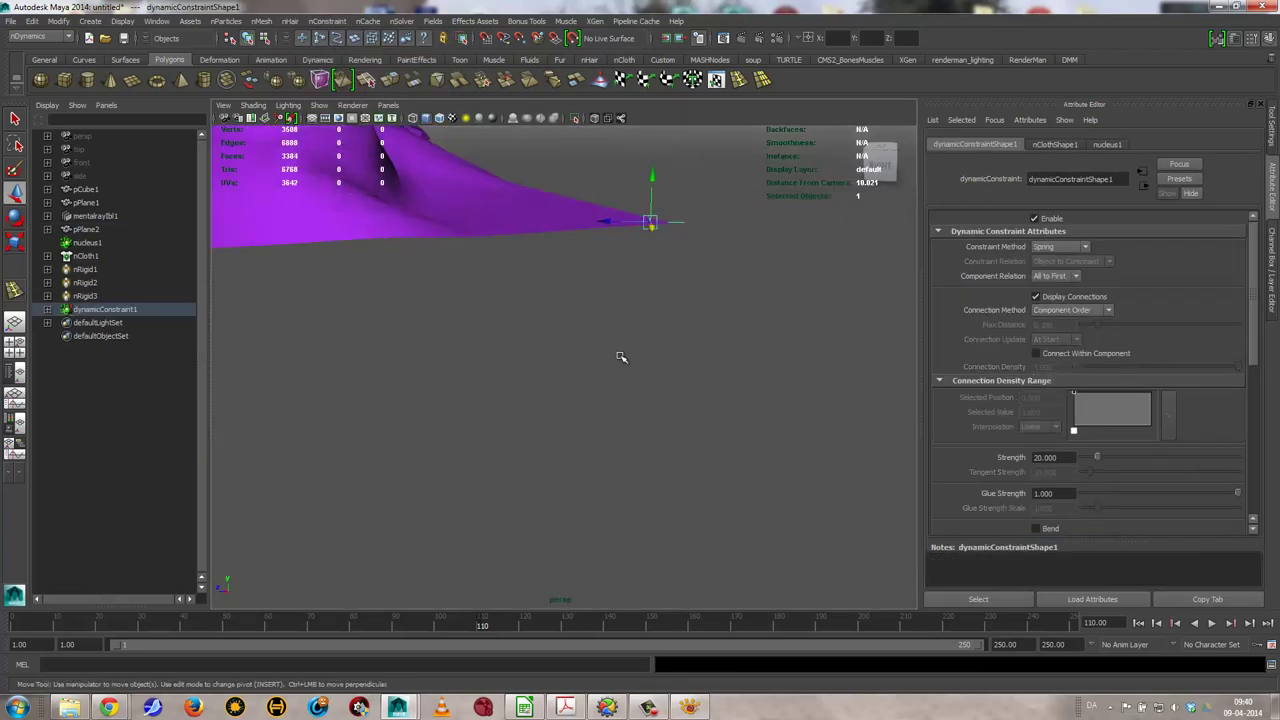
Key the constraint's Enable on at frame 110 and off at frame 109
{"action": "mouse_move", "coordinate": [621, 357]}
{"action": "left_mouse_down", "text": "alt"}
{"action": "mouse_move", "coordinate": [652, 434]}
{"action": "mouse_move", "coordinate": [690, 425]}
{"action": "left_mouse_up", "text": "alt"}
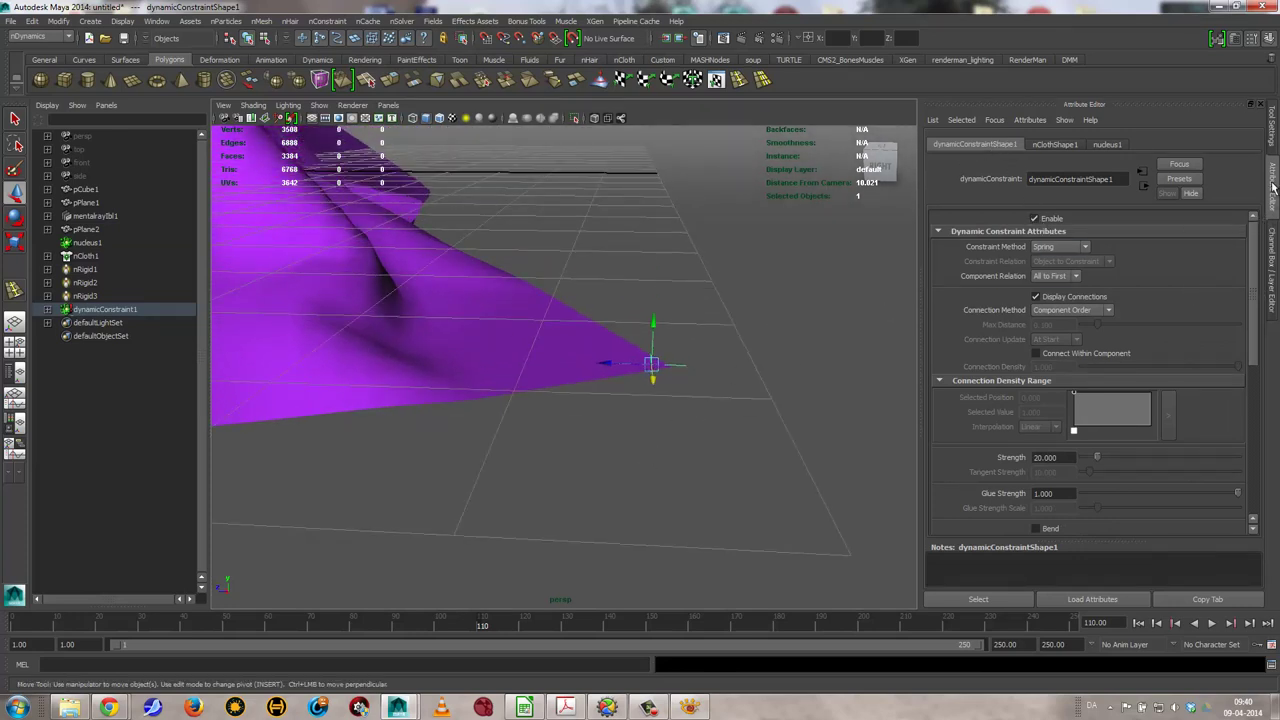
{"action": "left_click", "coordinate": [1275, 244]}
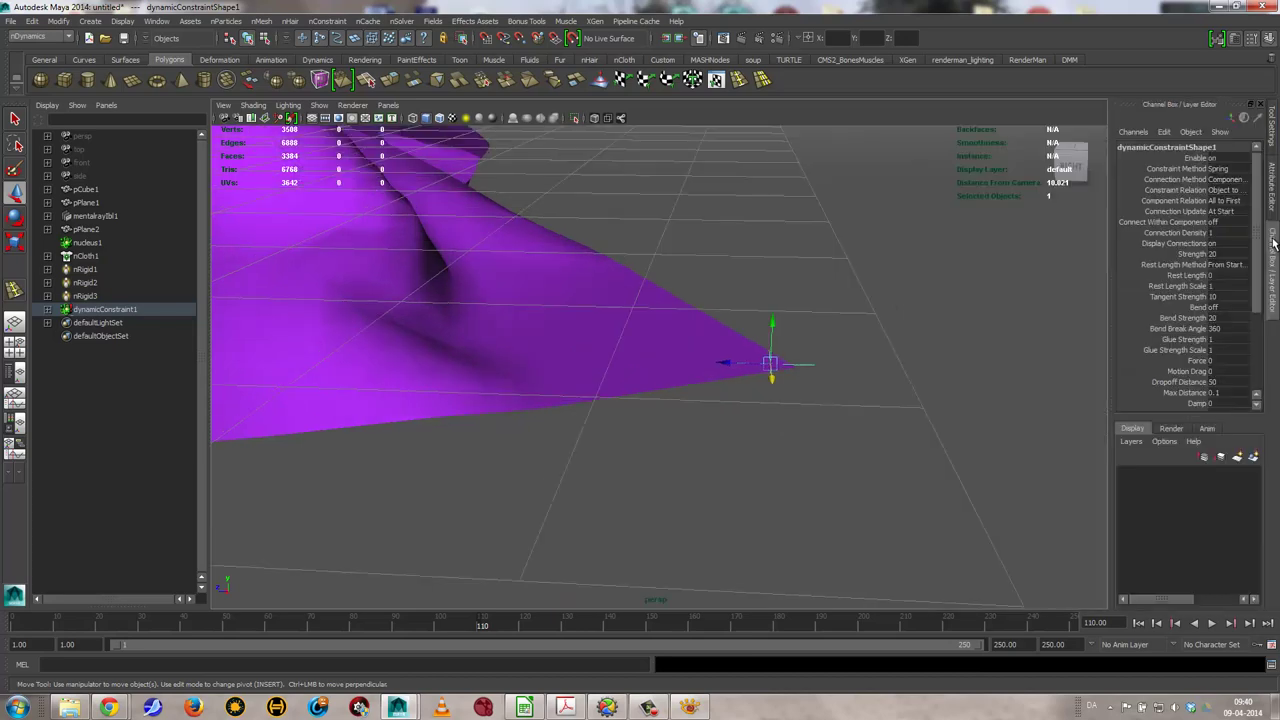
{"action": "left_click", "coordinate": [1195, 160]}
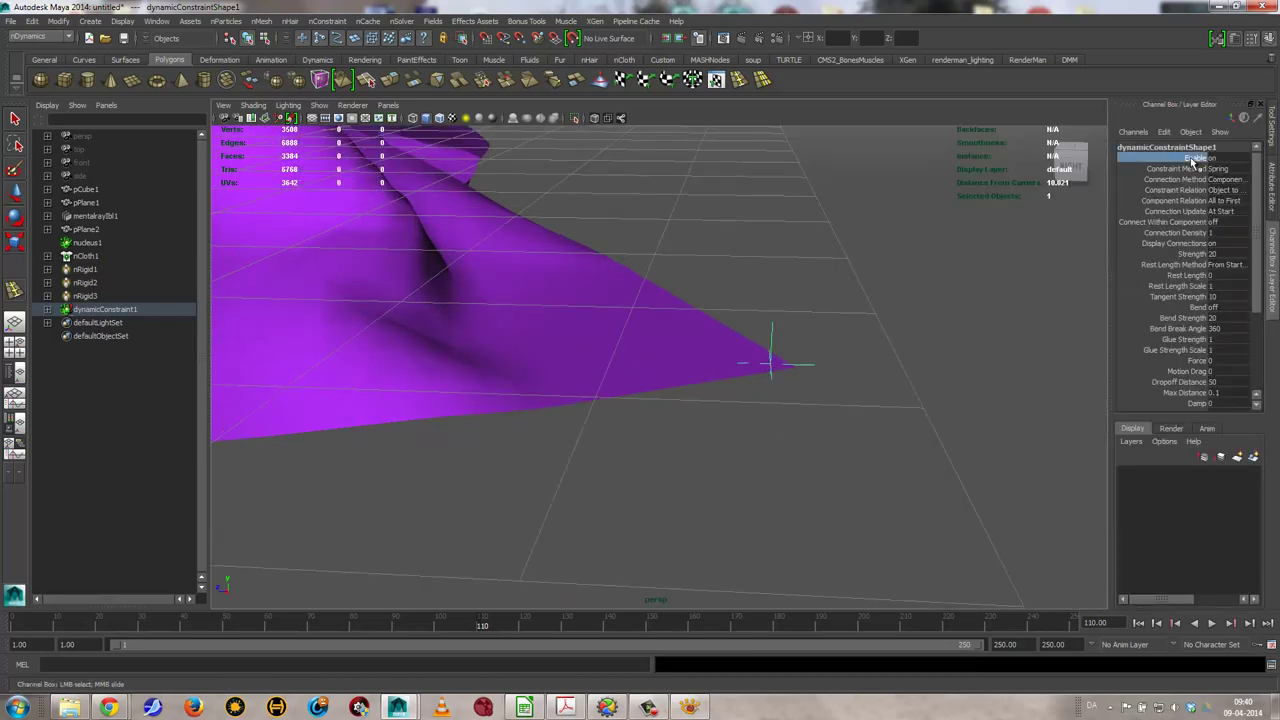
{"action": "right_click", "coordinate": [1192, 162]}
{"action": "left_click", "coordinate": [1187, 178]}
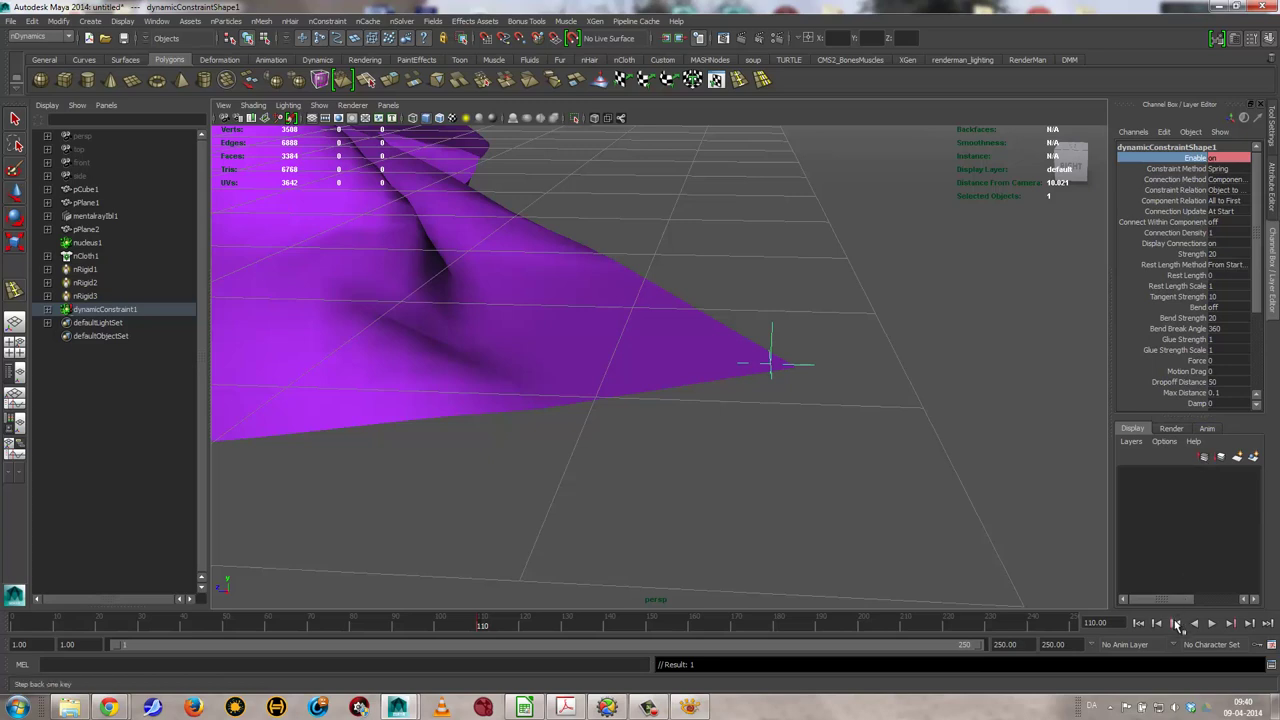
{"action": "left_click", "coordinate": [1157, 623]}
{"action": "left_click", "coordinate": [1222, 158]}
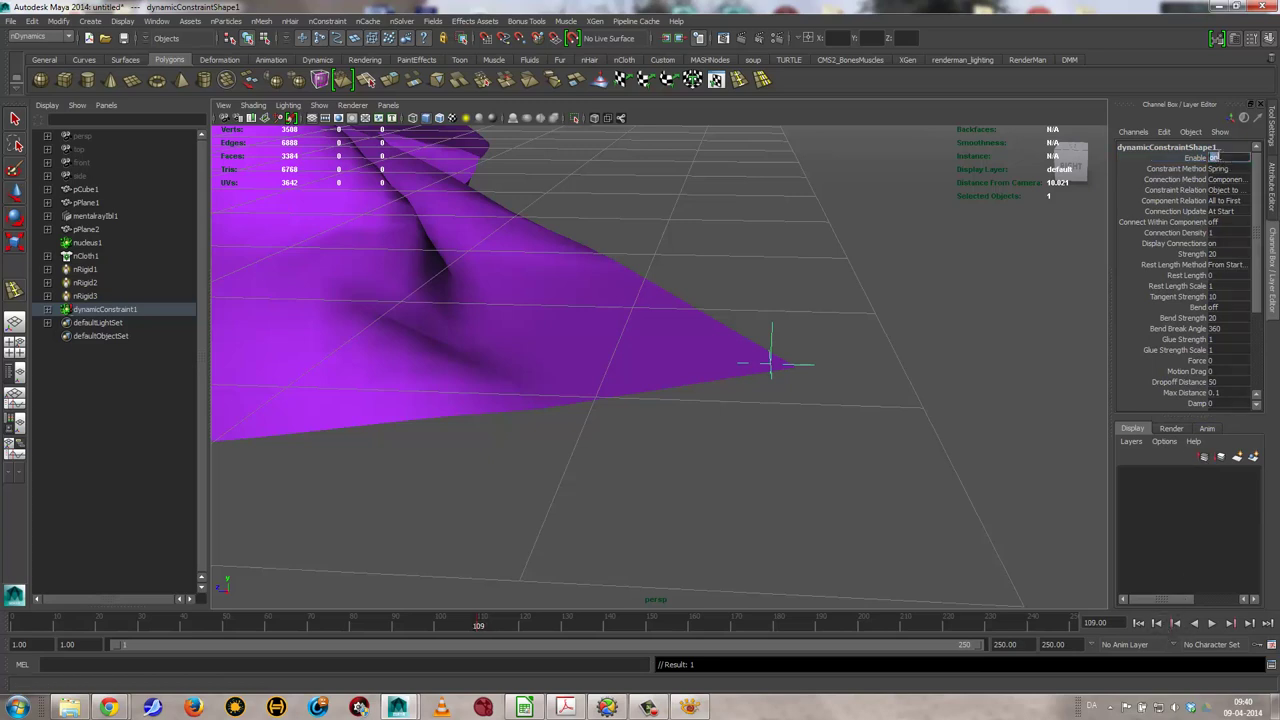
{"action": "type", "text": "off"}
{"action": "left_click", "coordinate": [1192, 160]}
{"action": "right_click", "coordinate": [1192, 161]}
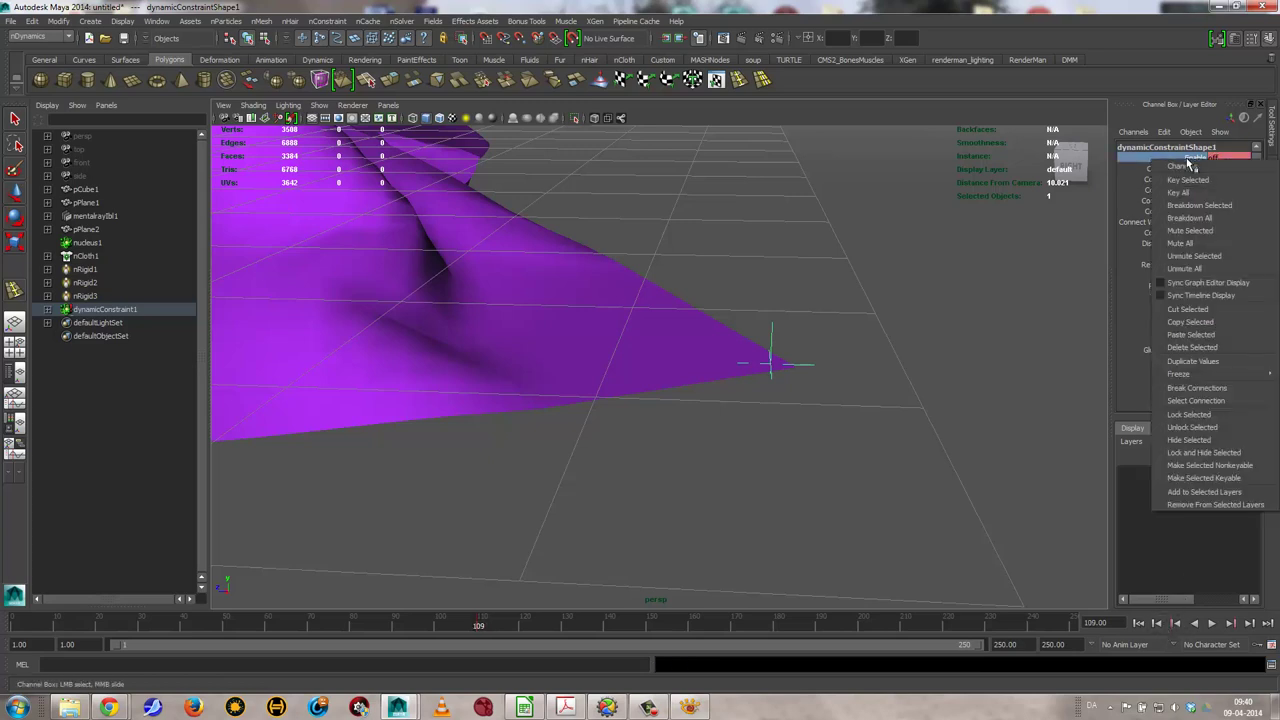
{"action": "left_click", "coordinate": [1195, 190]}
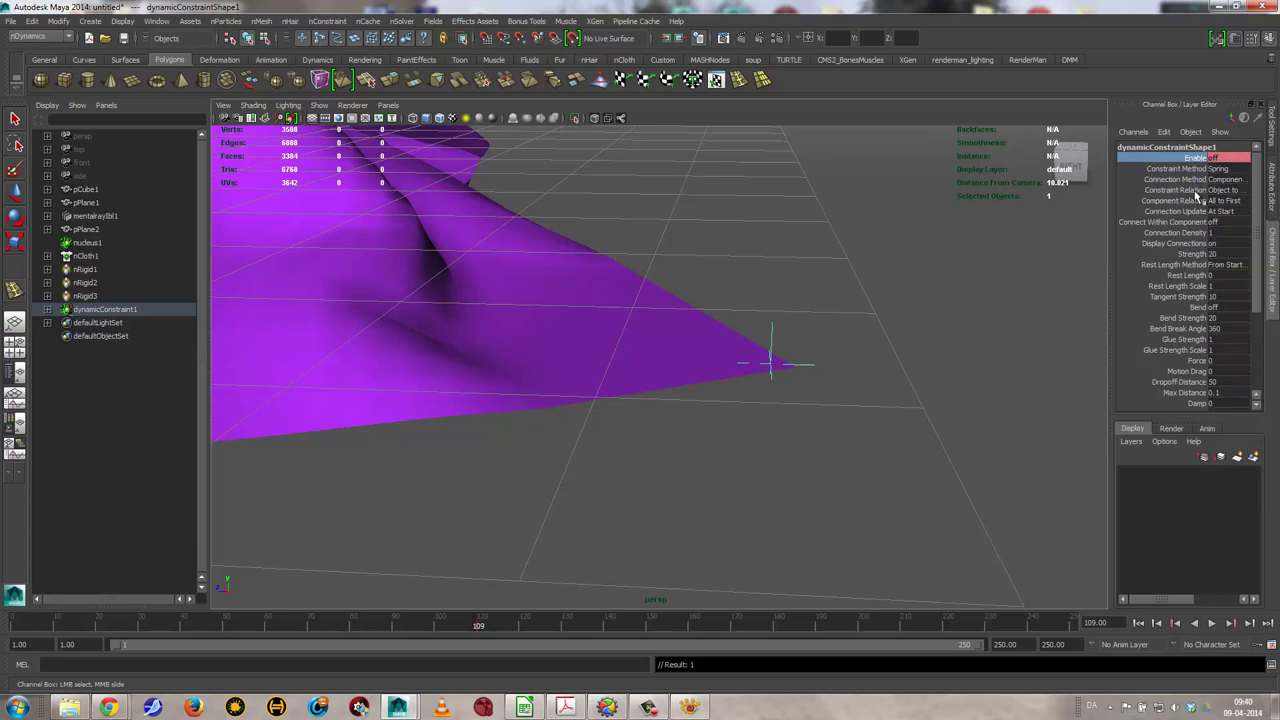
{"action": "left_click", "coordinate": [1249, 623]}
Key the constraint's position at frame 110, pull it away along Z toward frame 170, then rewind
{"action": "left_click", "coordinate": [811, 360]}
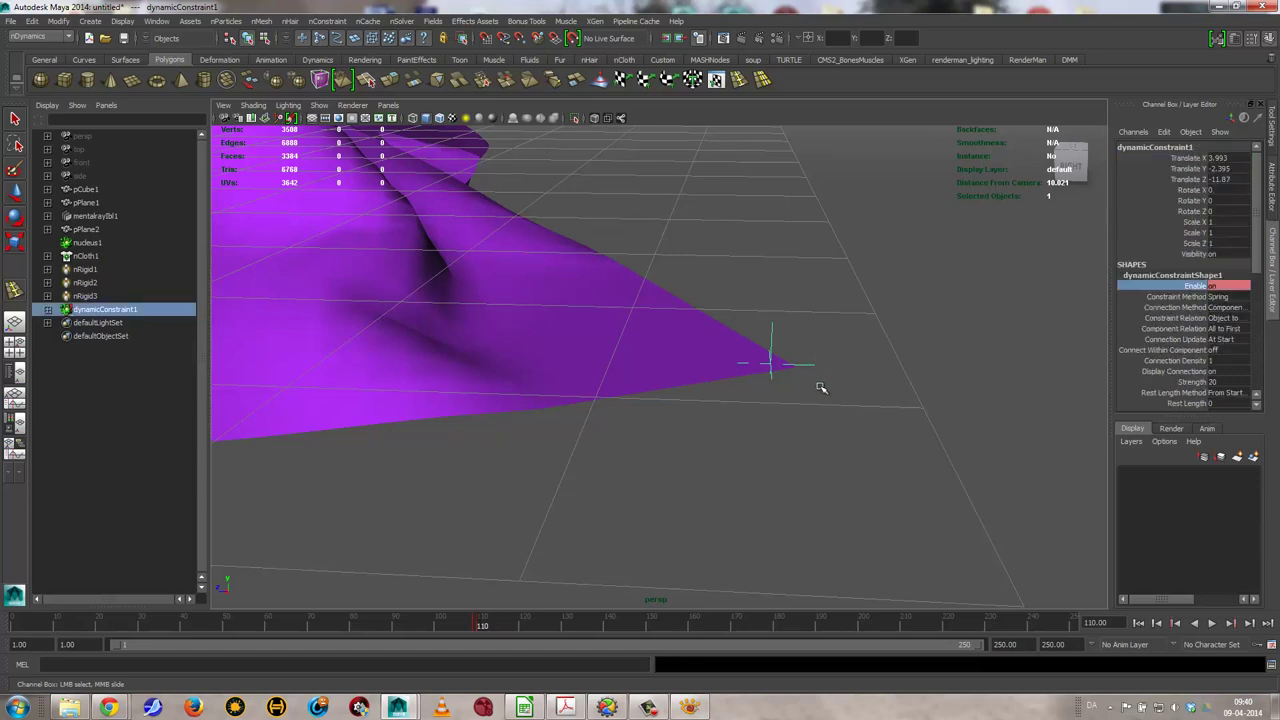
{"action": "key", "text": "s"}
{"action": "right_click_drag", "start_coordinate": [789, 473], "coordinate": [614, 457], "text": "alt"}
{"action": "key", "text": "w"}
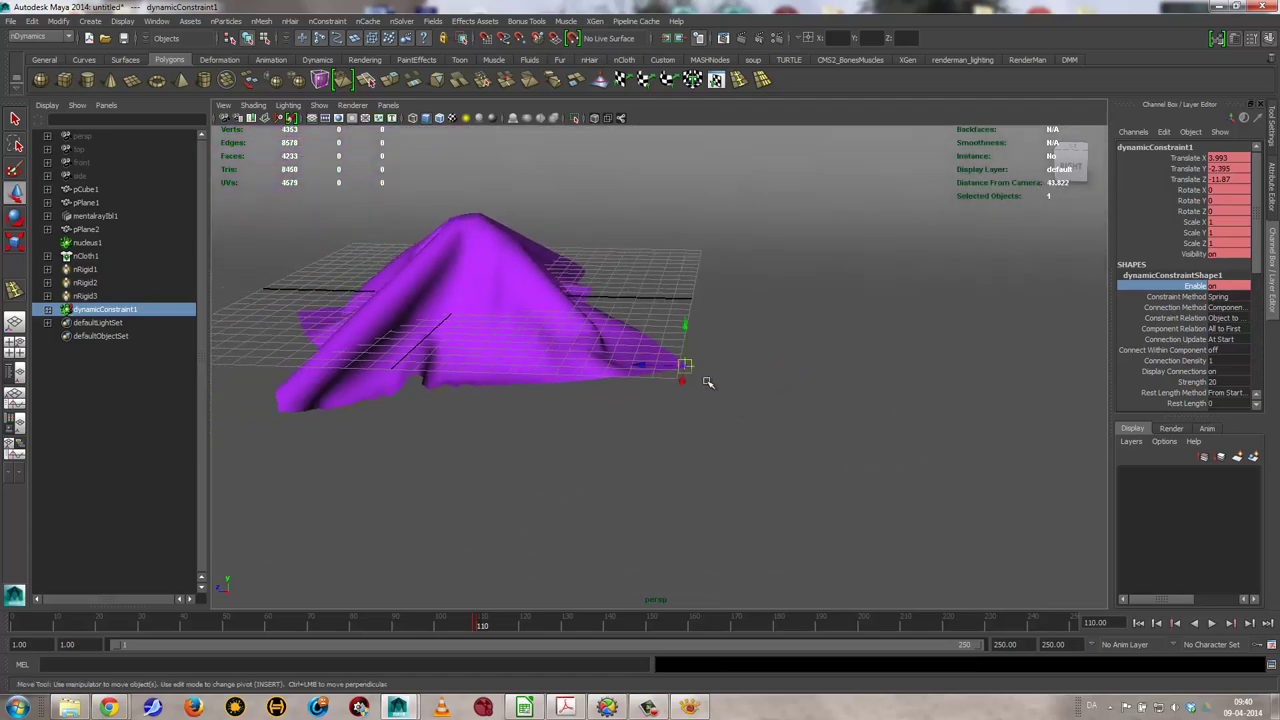
{"action": "left_click_drag", "start_coordinate": [640, 366], "coordinate": [904, 376]}
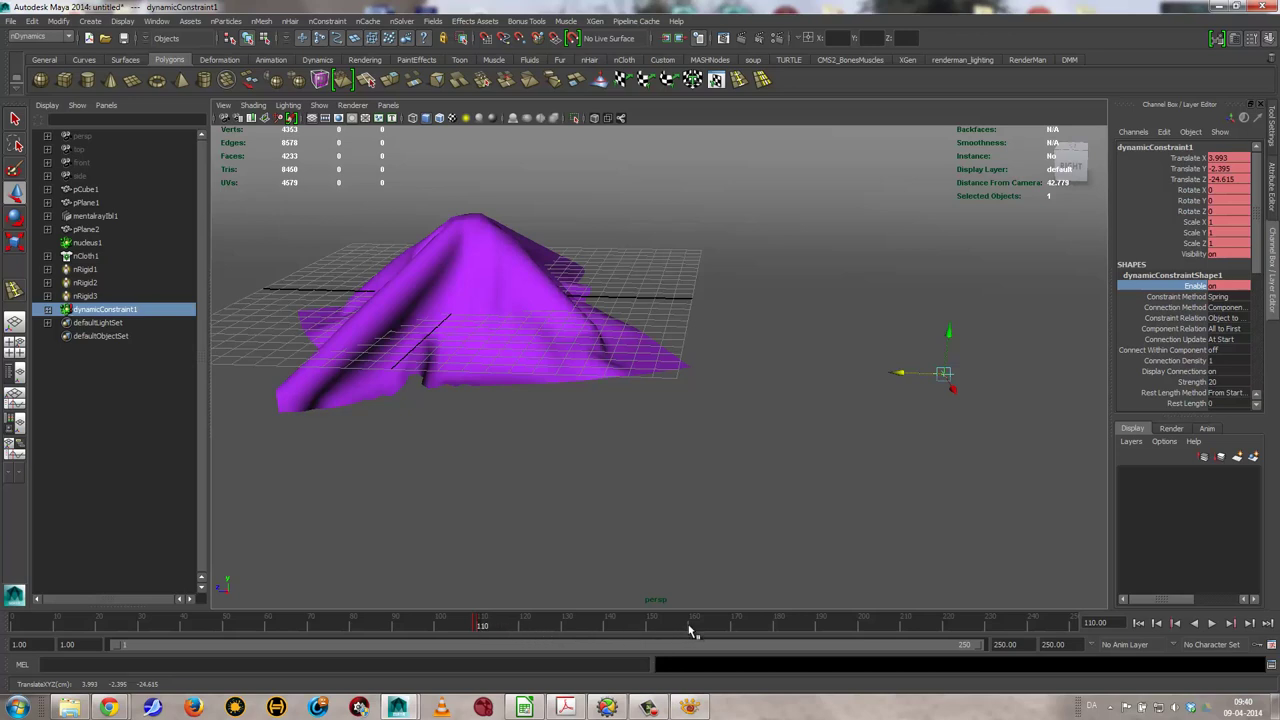
{"action": "middle_click", "coordinate": [733, 626]}
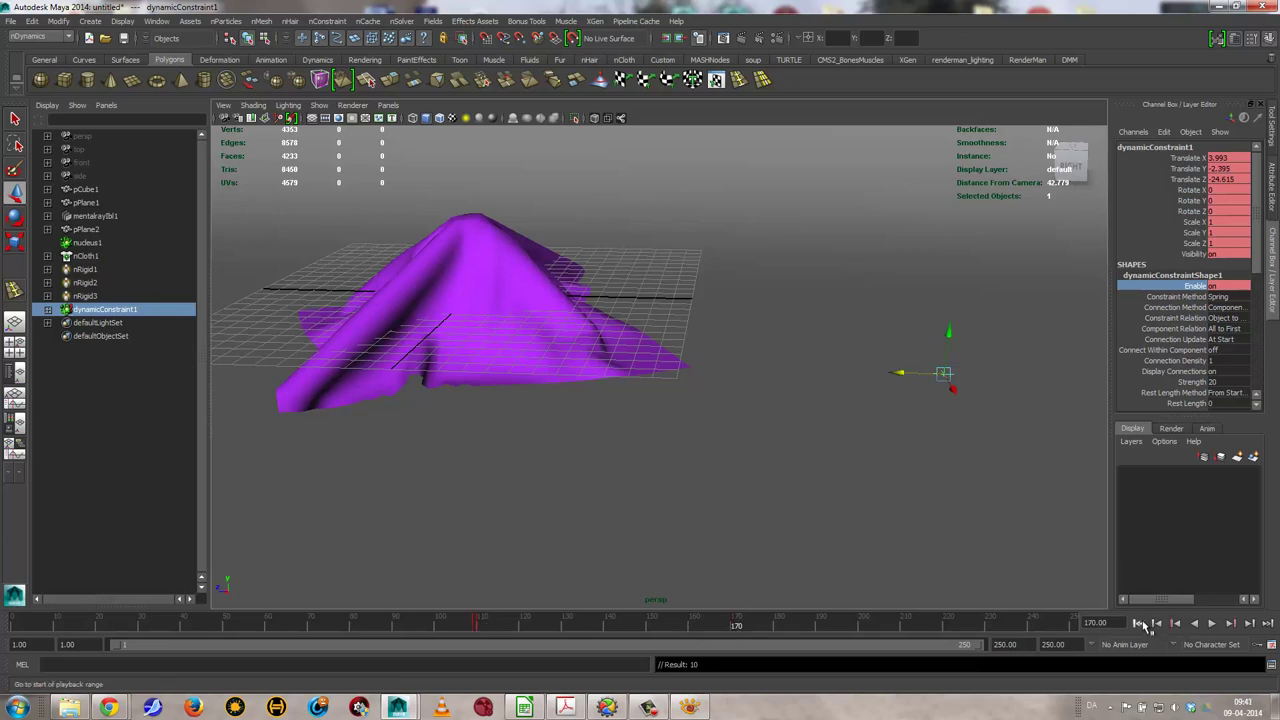
{"action": "left_click", "coordinate": [1139, 623]}
Select pPlane2 and create a new nCache for its cloth simulation
{"action": "left_click", "coordinate": [520, 382]}
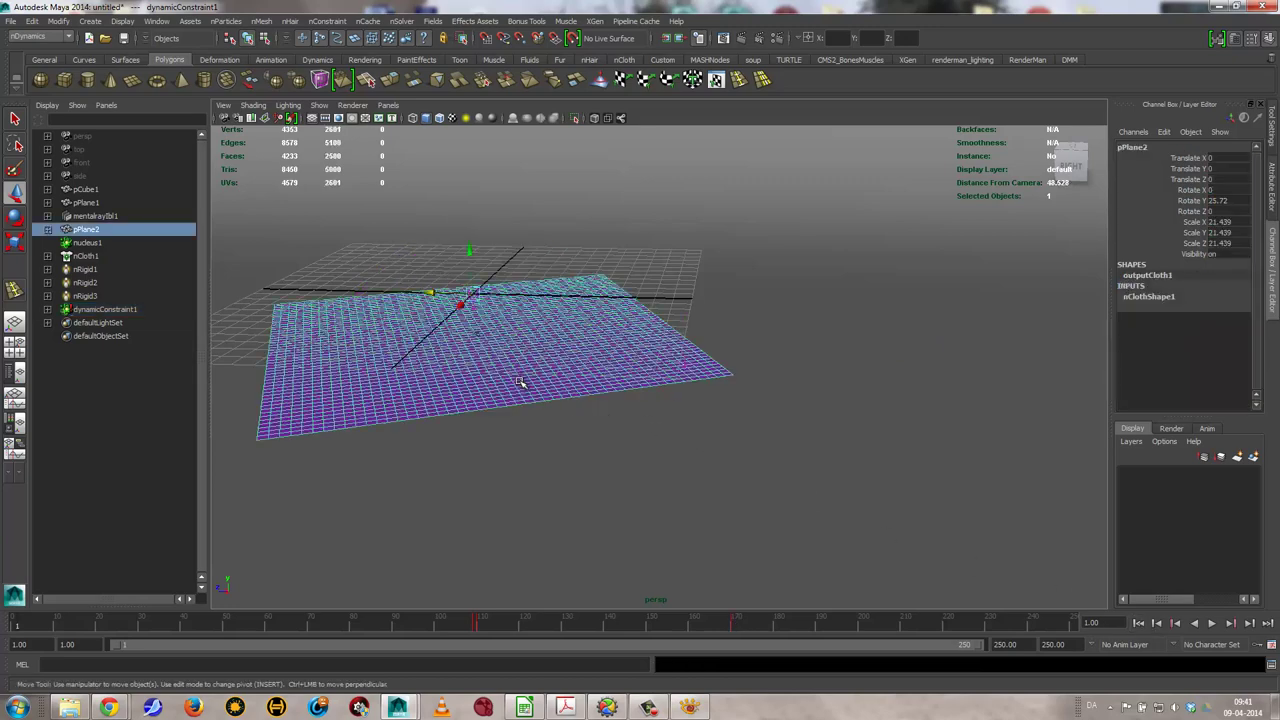
{"action": "left_click", "coordinate": [369, 22]}
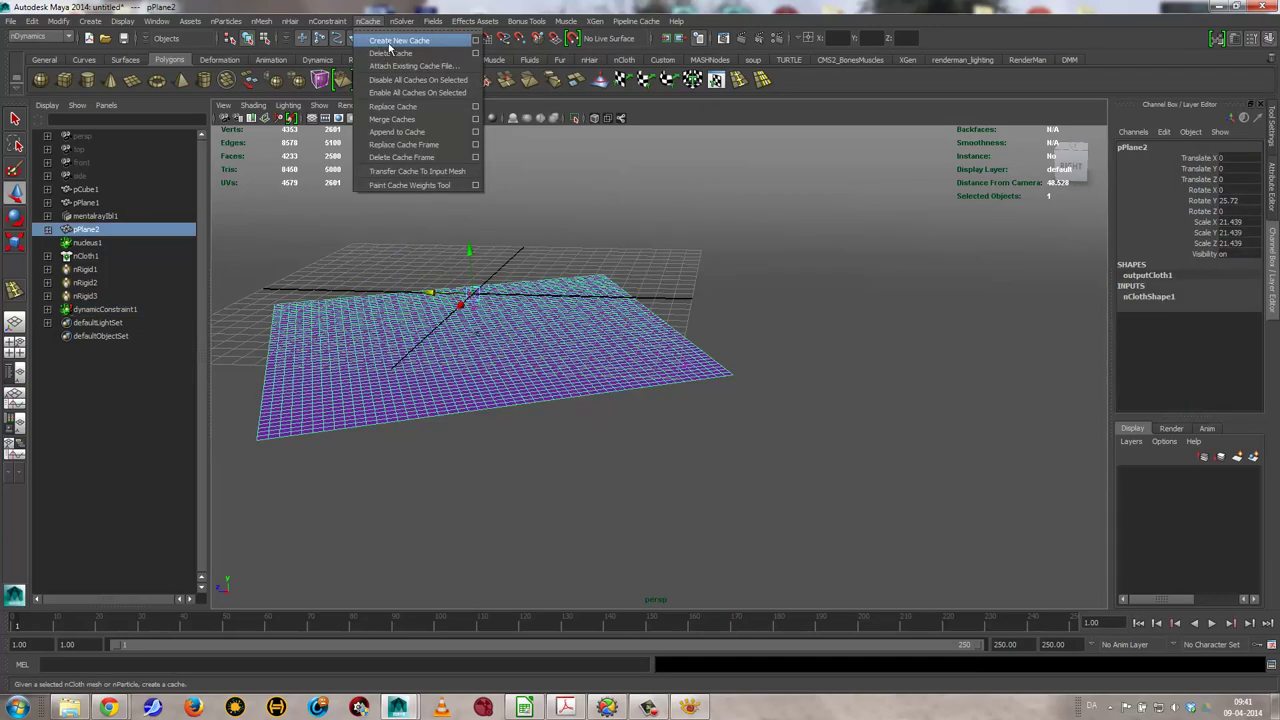
{"action": "left_click", "coordinate": [390, 41]}
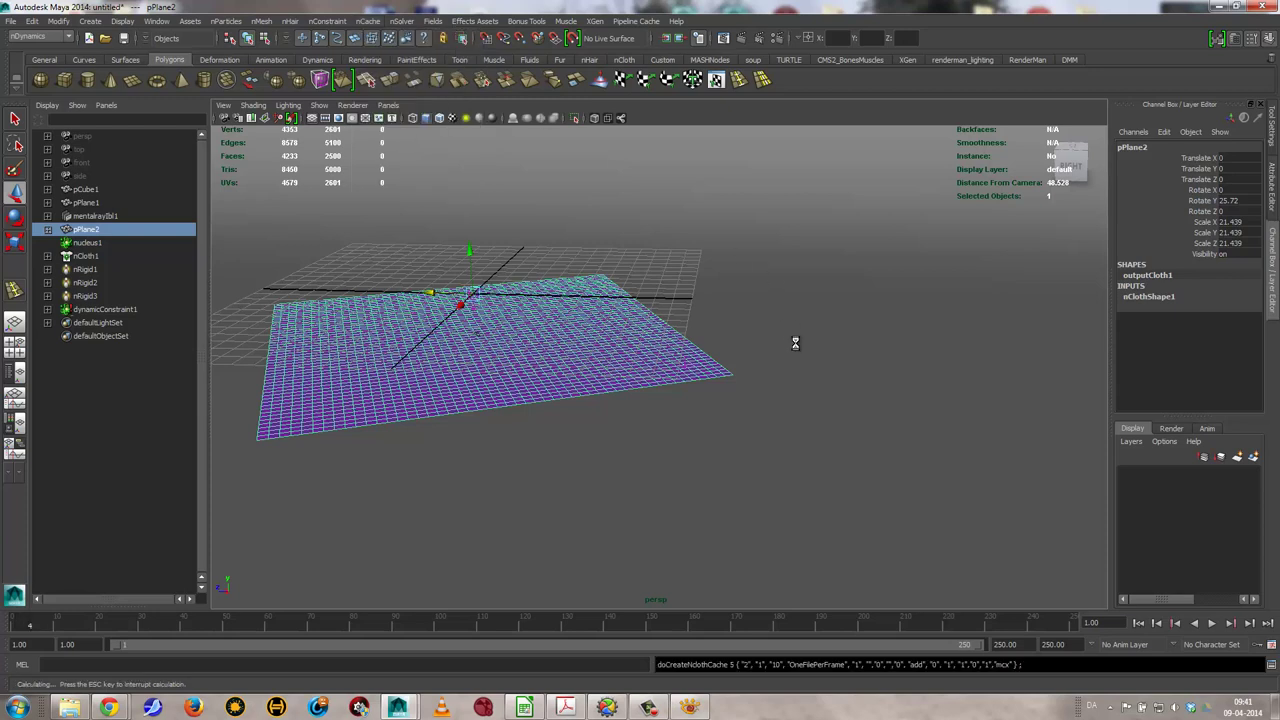
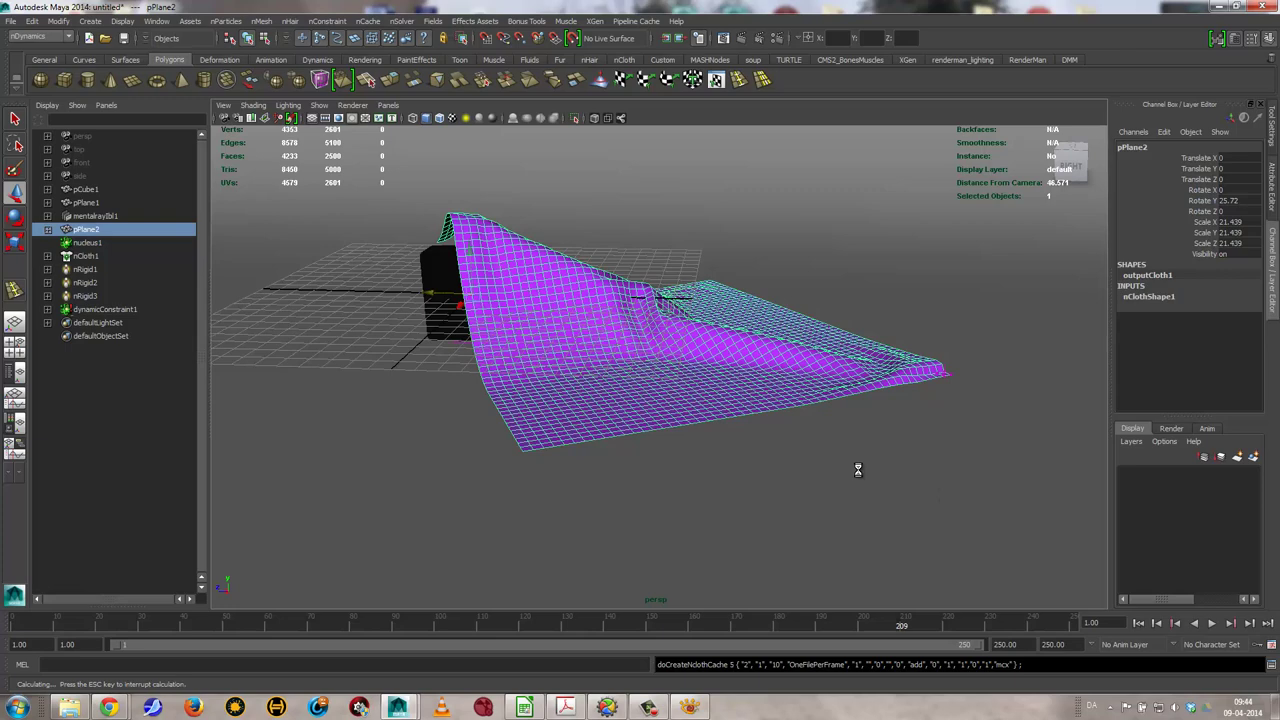
Return to frame 110 and select the dynamicConstraint handle at the cloth's corner
{"action": "left_click", "coordinate": [476, 630]}
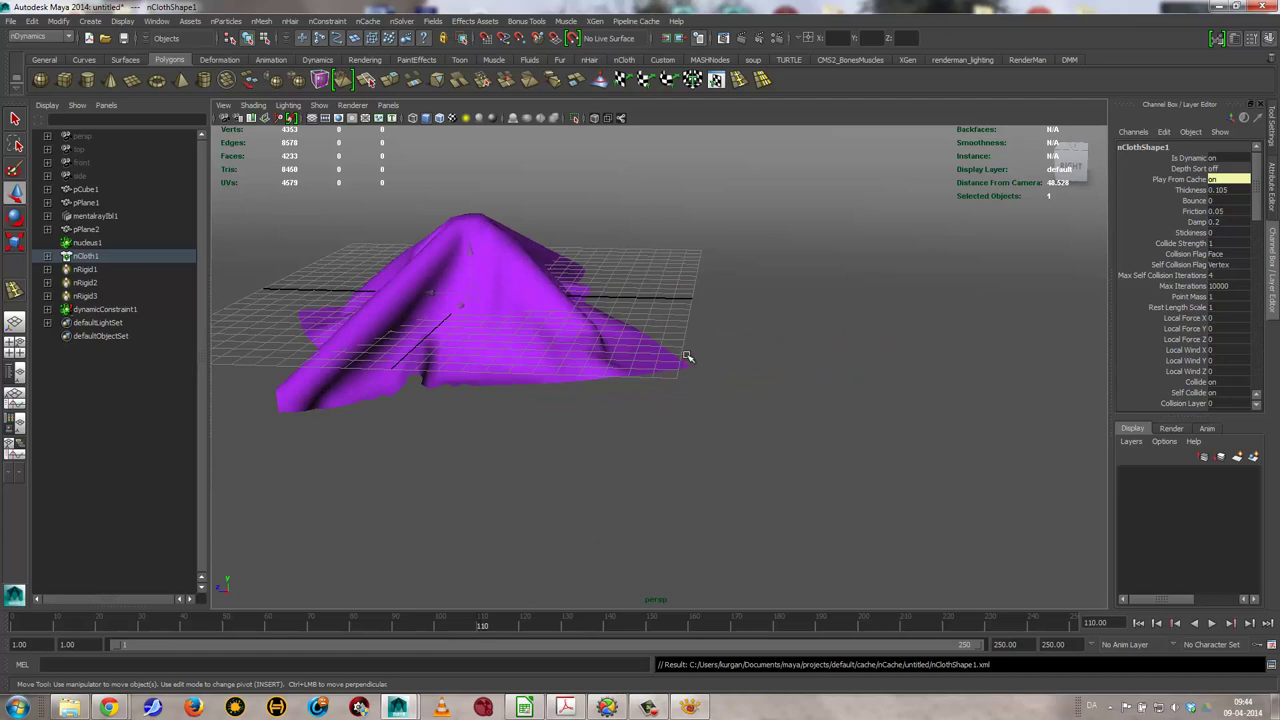
{"action": "left_click", "coordinate": [685, 359]}
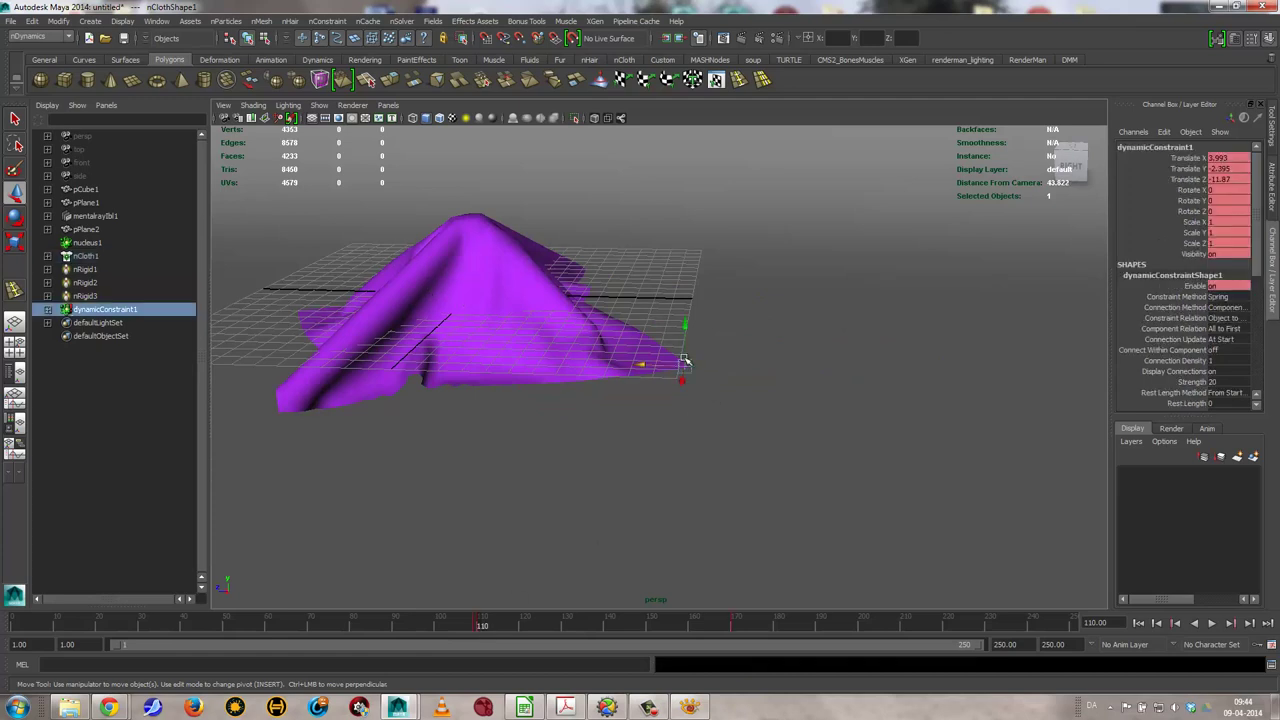
{"action": "left_click", "coordinate": [157, 22]}
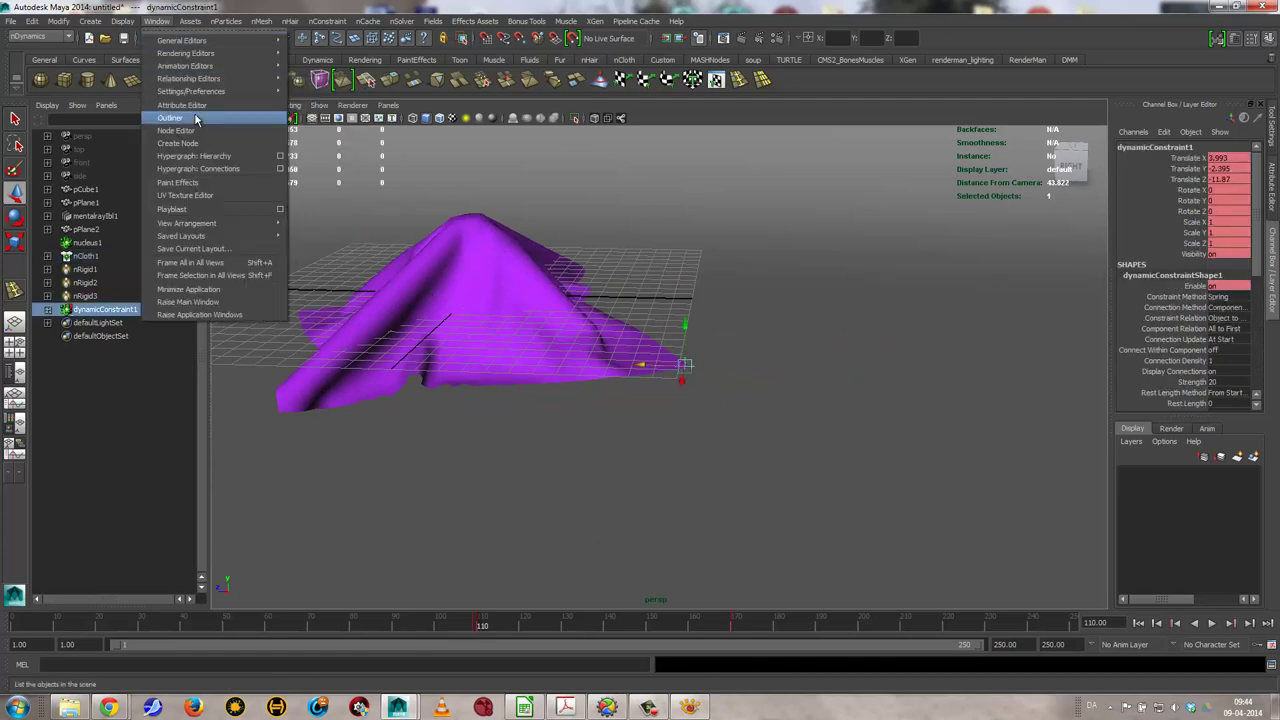
{"action": "mouse_move", "coordinate": [186, 66]}
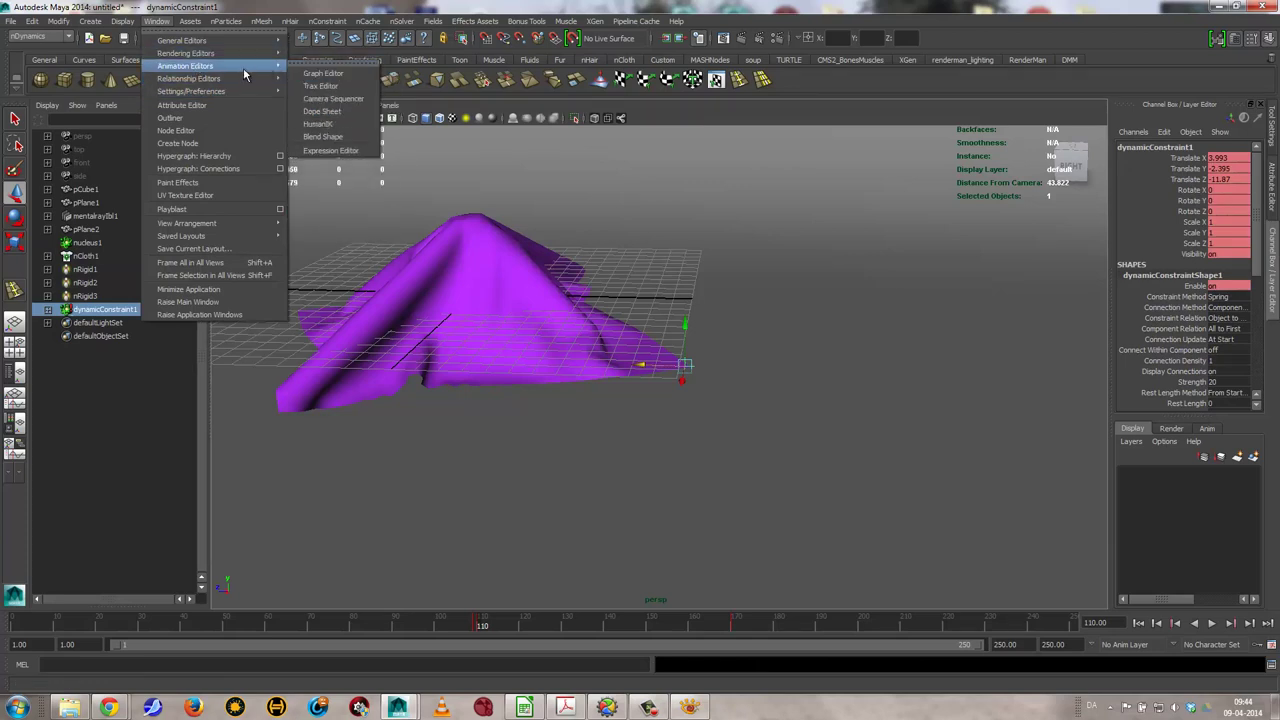
In the Graph Editor, drag the Translate Z end key at frame 170 down to about -29.9
{"action": "left_click", "coordinate": [323, 75]}
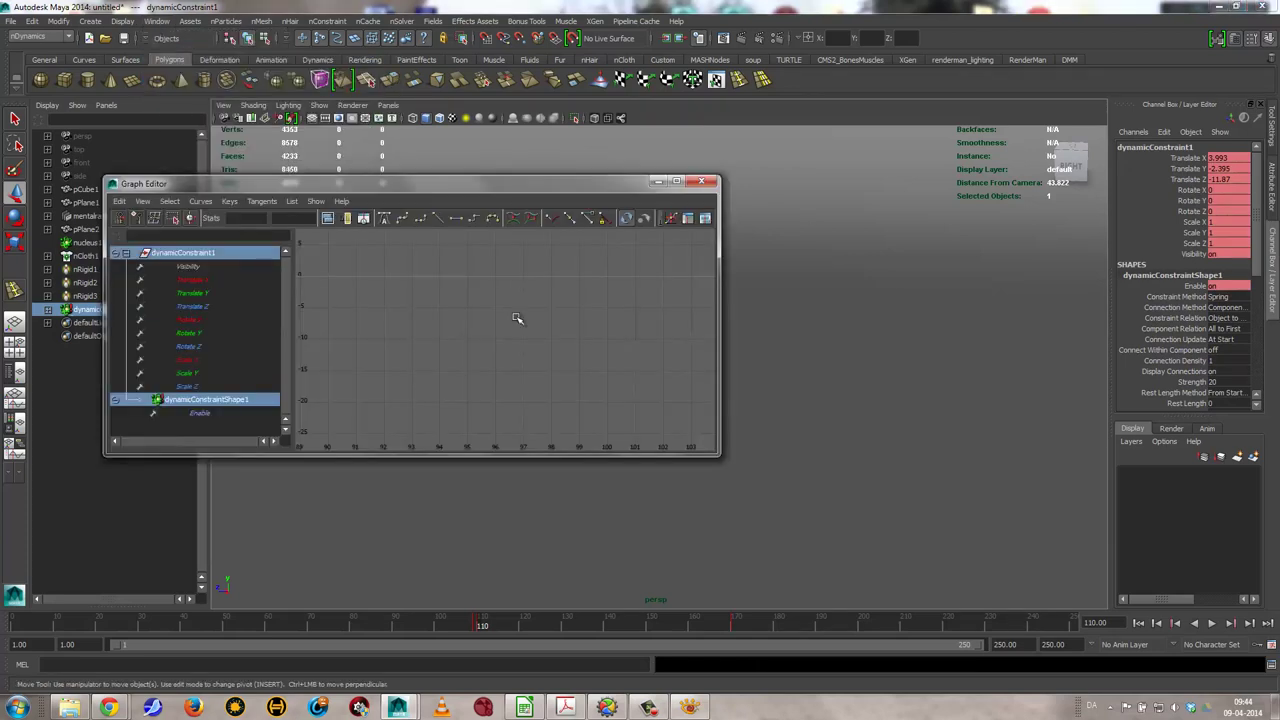
{"action": "key", "text": "f"}
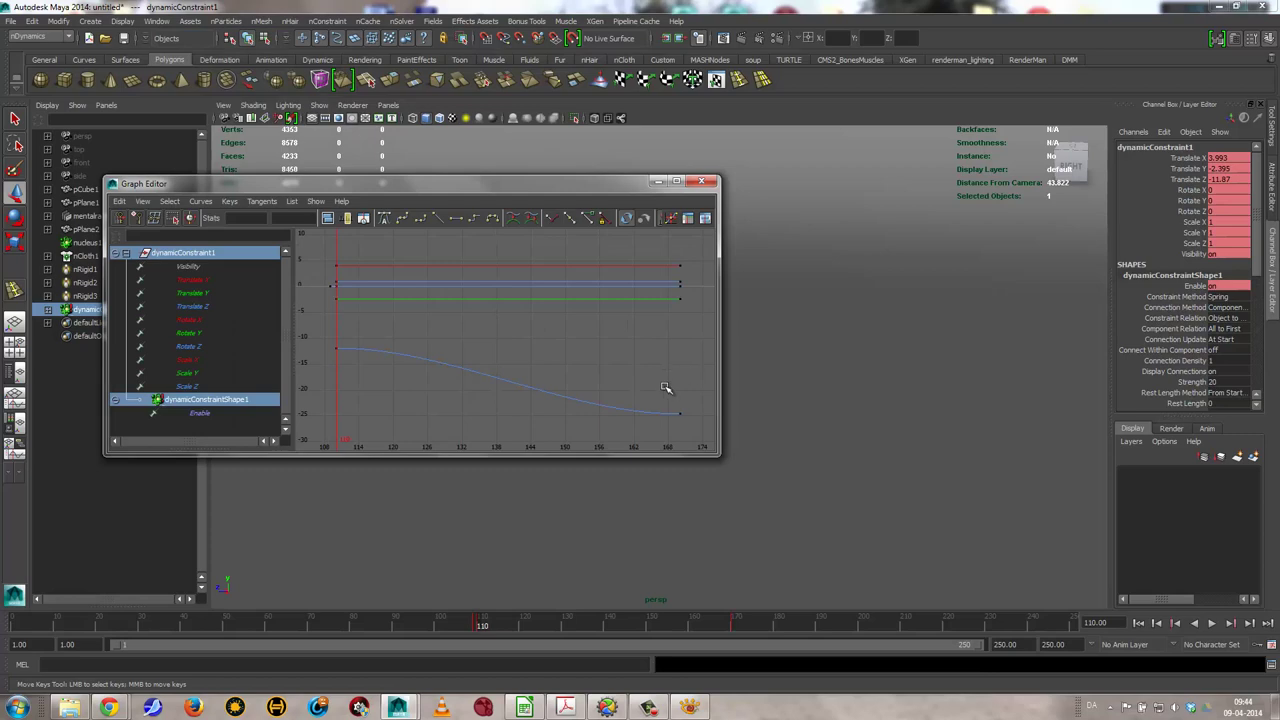
{"action": "left_click", "coordinate": [680, 412]}
{"action": "middle_click_drag", "start_coordinate": [640, 357], "coordinate": [641, 383]}
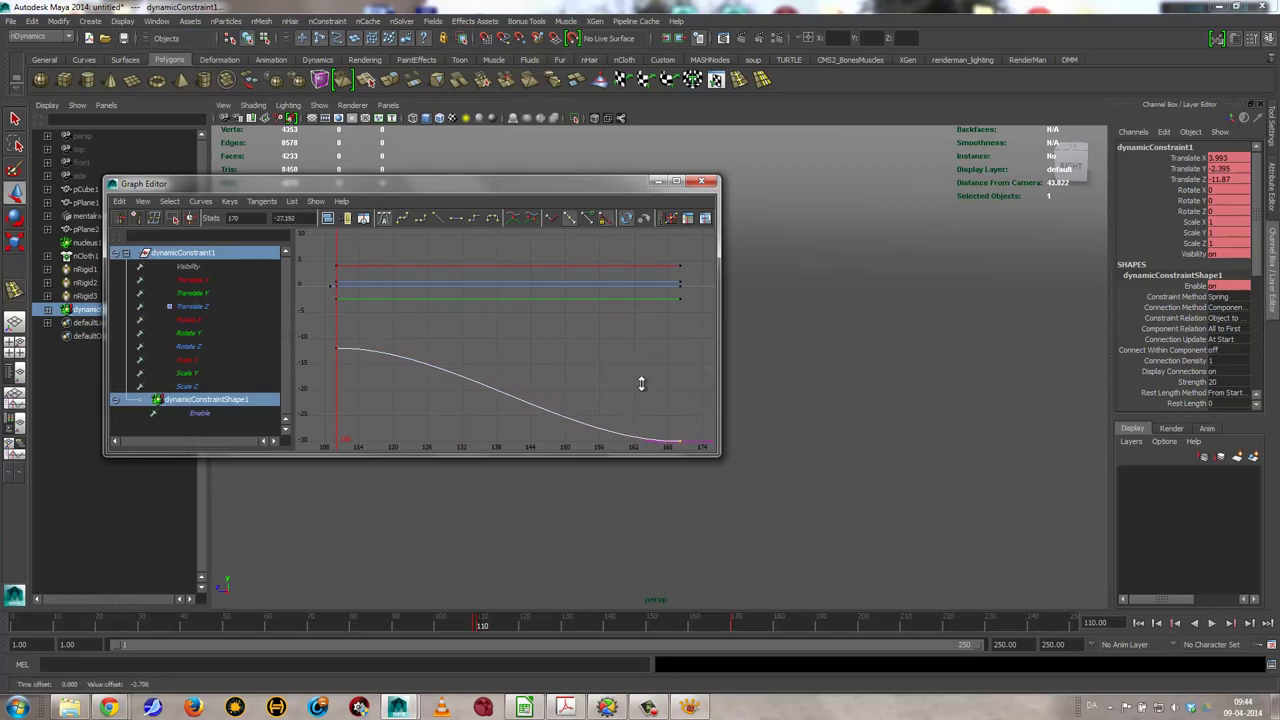
{"action": "left_click", "coordinate": [702, 183]}
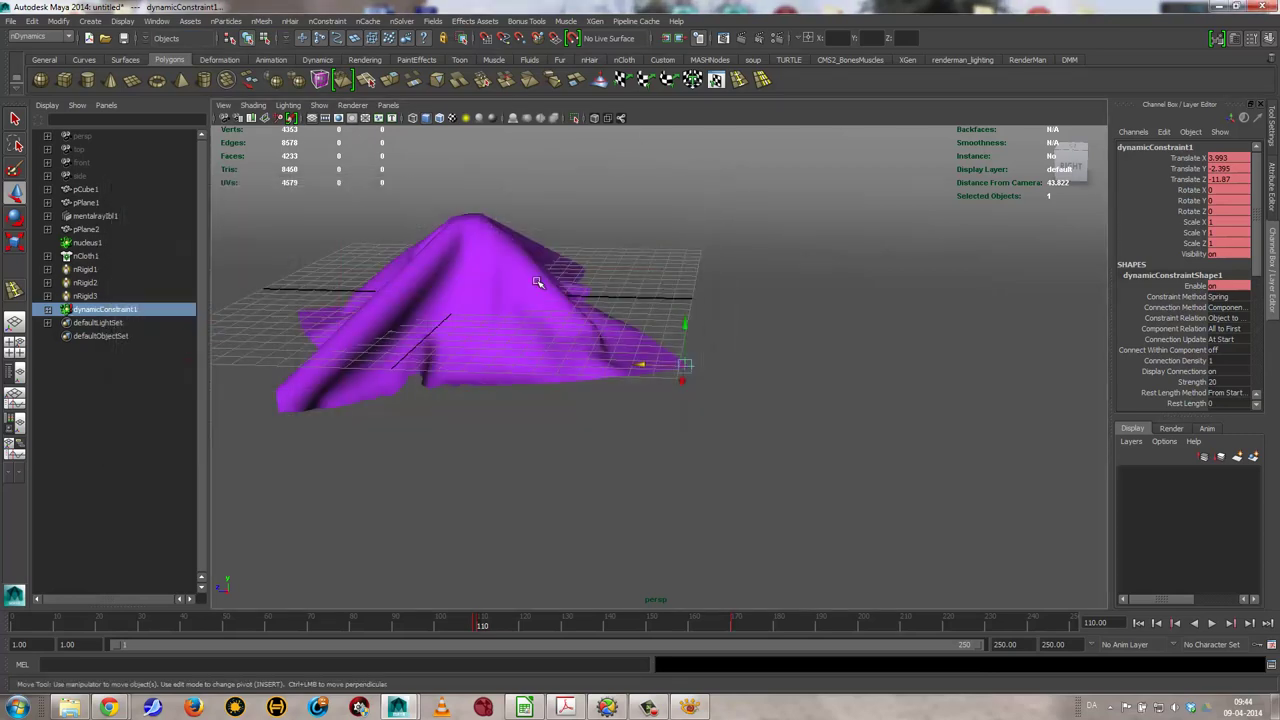
Look at the Replace Cache options, close them, and attempt Append to Cache
{"action": "left_click", "coordinate": [366, 21]}
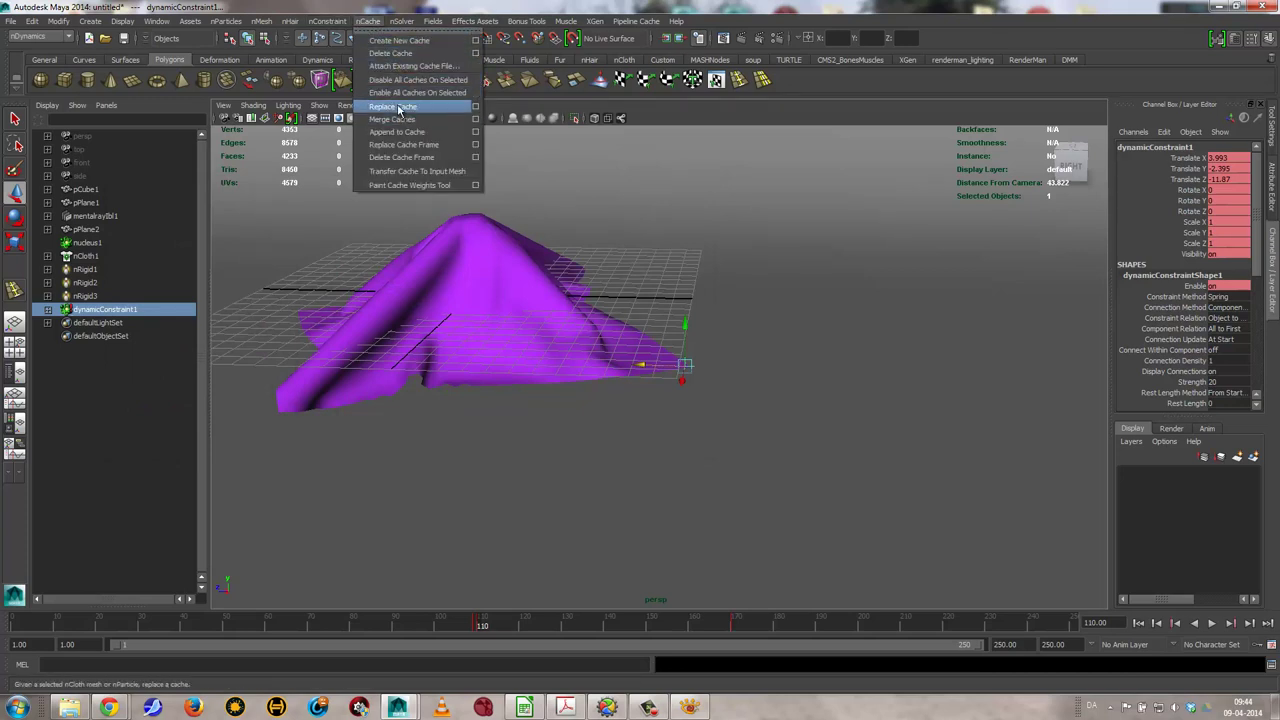
{"action": "left_click", "coordinate": [476, 106]}
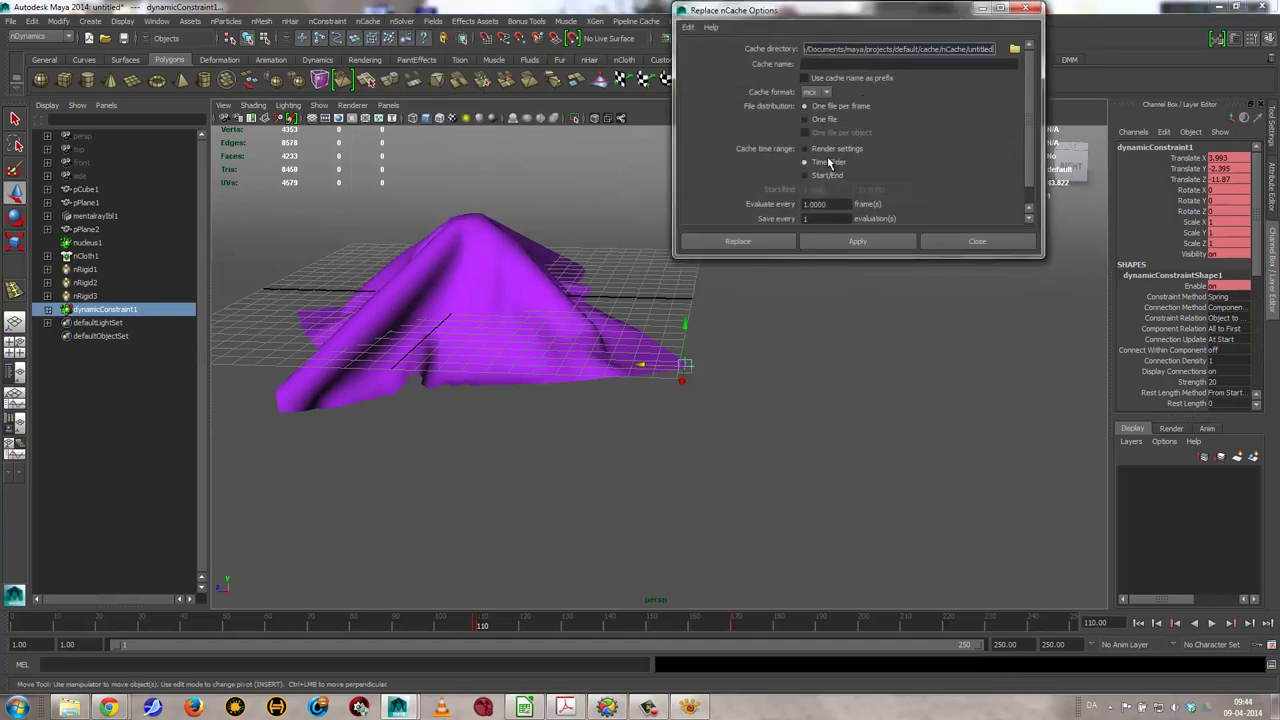
{"action": "left_click", "coordinate": [980, 241]}
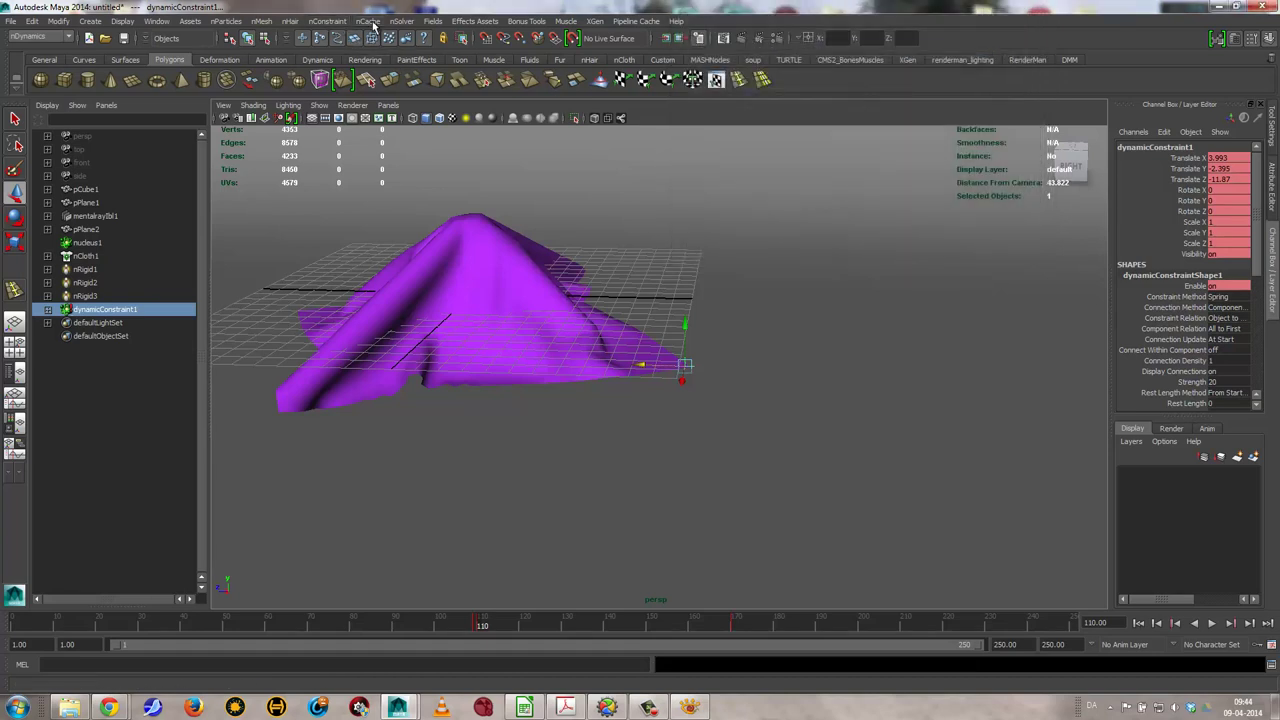
{"action": "left_click", "coordinate": [372, 23]}
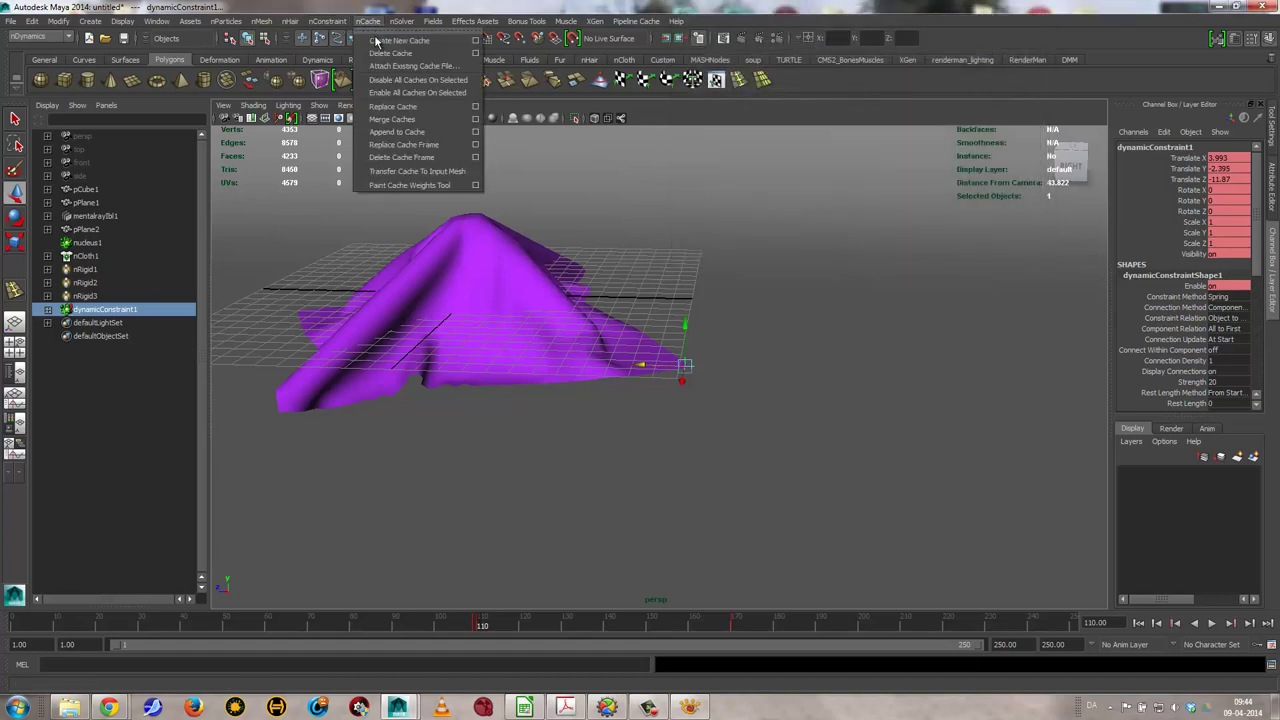
{"action": "left_click", "coordinate": [404, 132]}
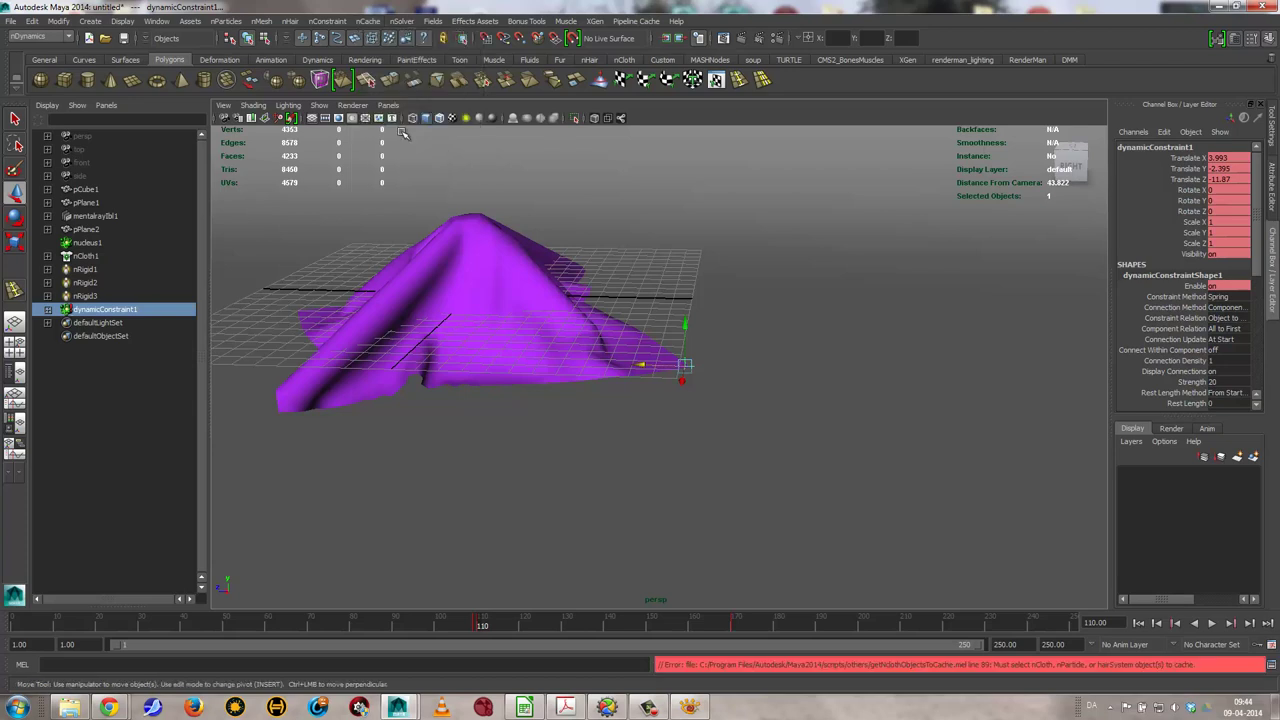
Select pPlane2 and append the re-simulated frames 110 to 250 to its nCache
{"action": "left_click", "coordinate": [452, 278]}
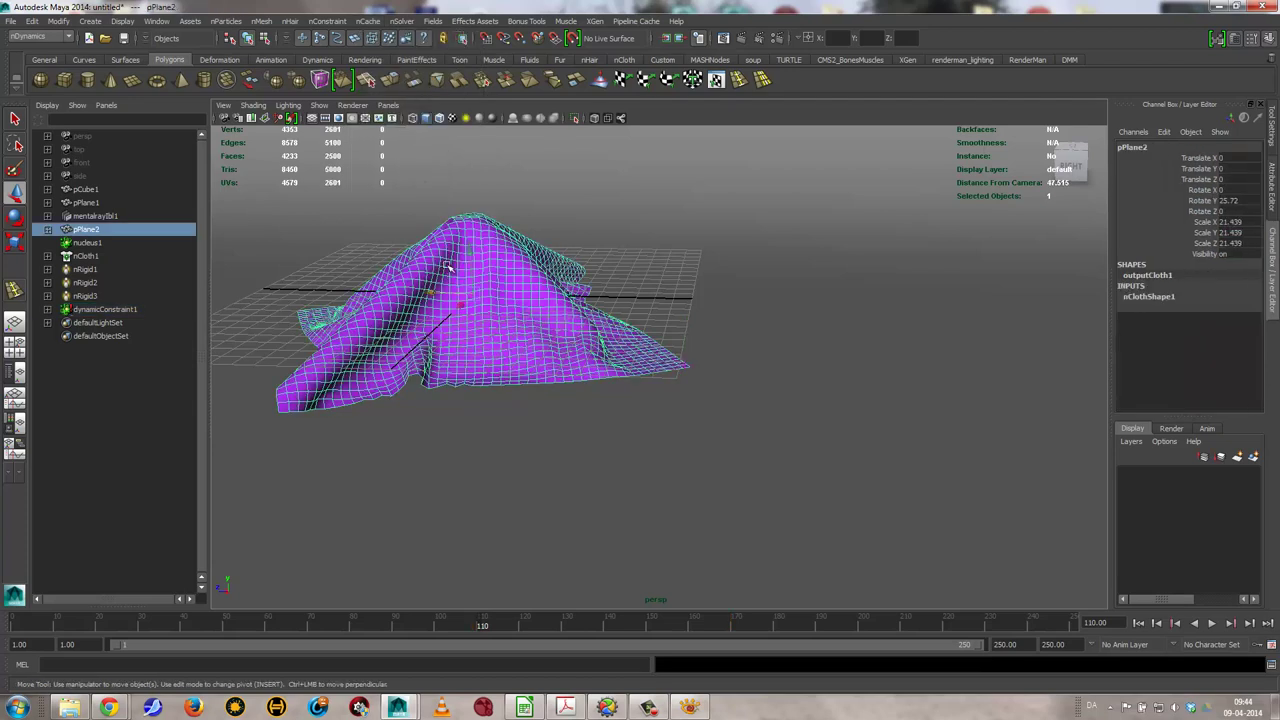
{"action": "left_click", "coordinate": [368, 22]}
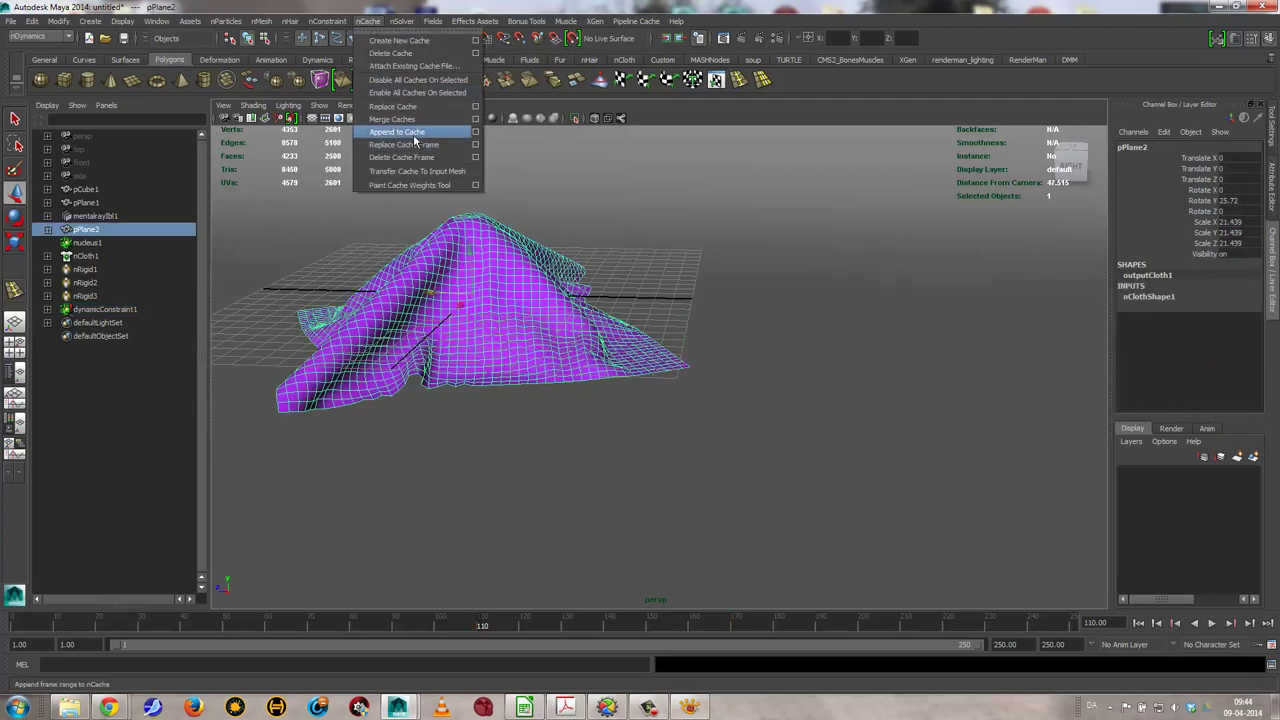
{"action": "left_click", "coordinate": [413, 133]}
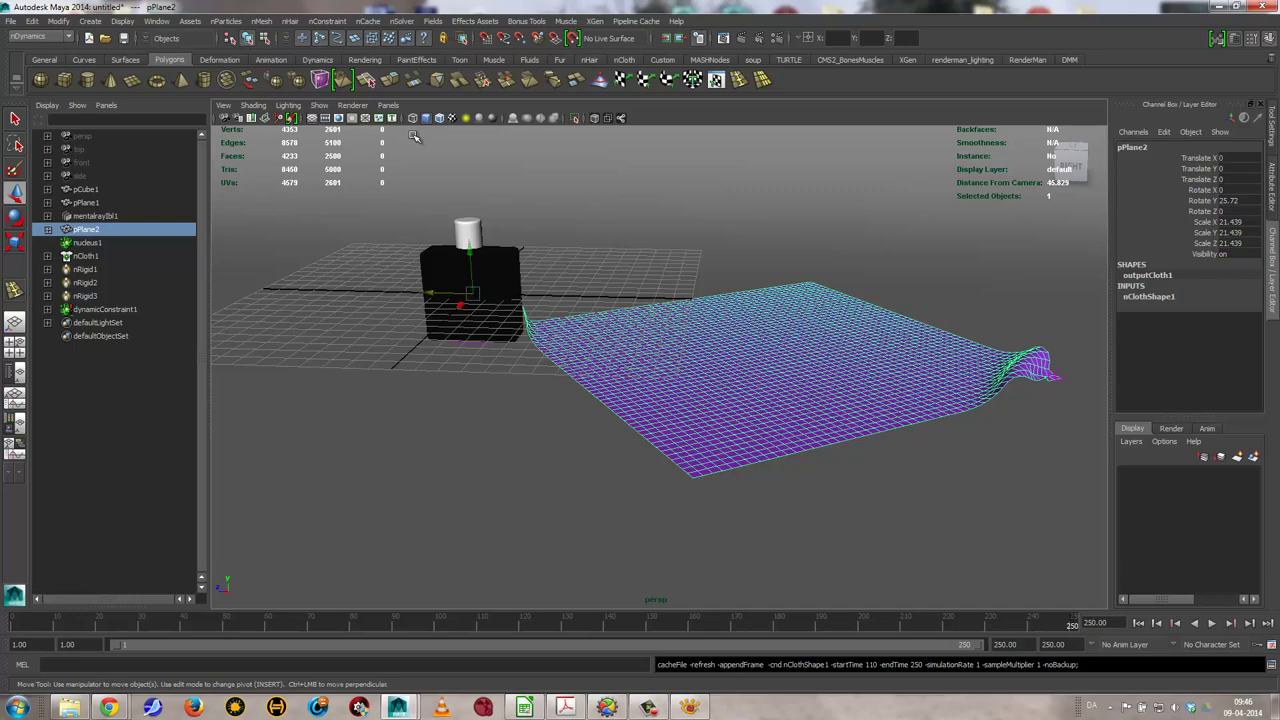
Deselect the cloth, tumble and pan the persp view onto the bottle front, and select its camera
{"action": "left_click", "coordinate": [380, 388]}
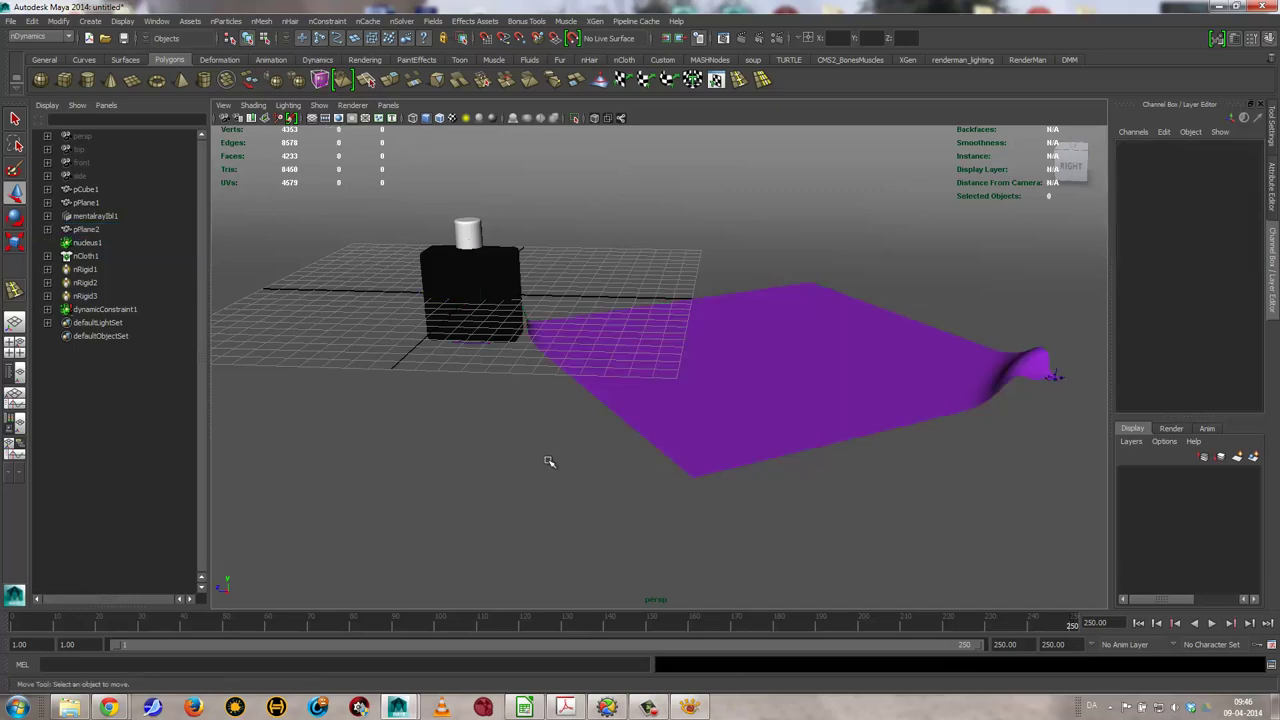
{"action": "left_click_drag", "start_coordinate": [414, 514], "coordinate": [661, 483], "text": "alt"}
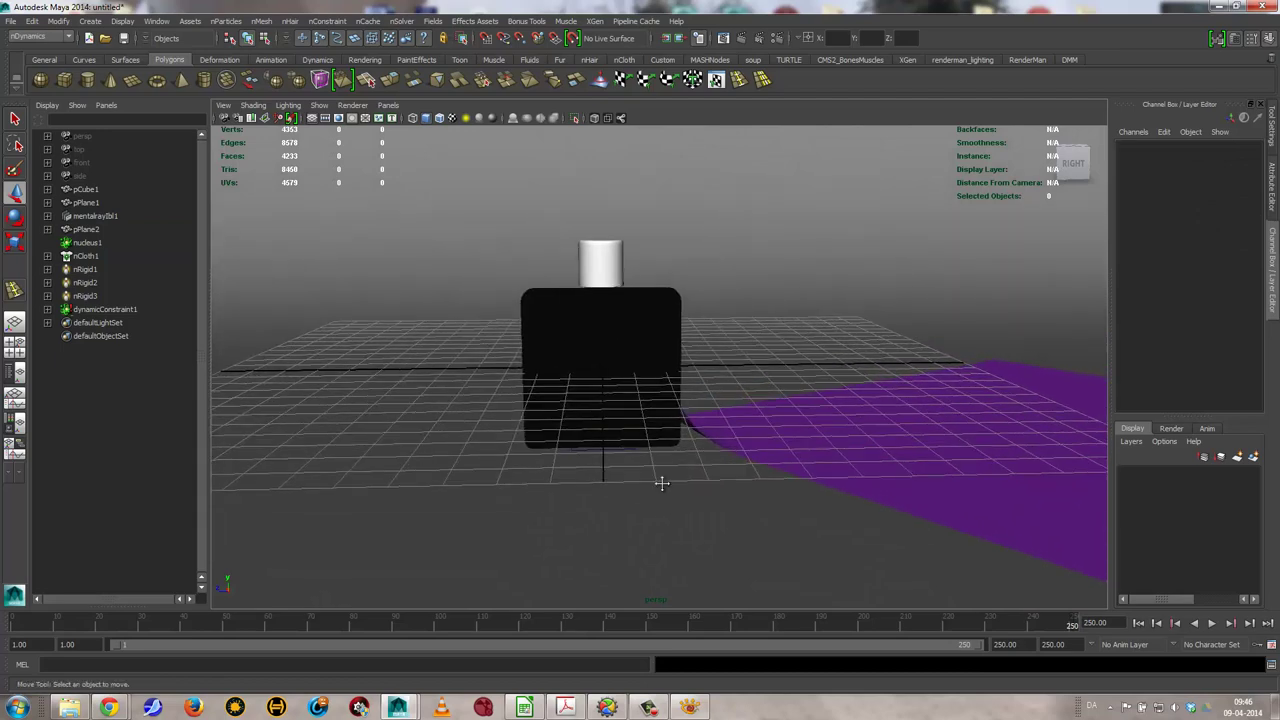
{"action": "middle_click_drag", "start_coordinate": [661, 483], "coordinate": [688, 491], "text": "alt"}
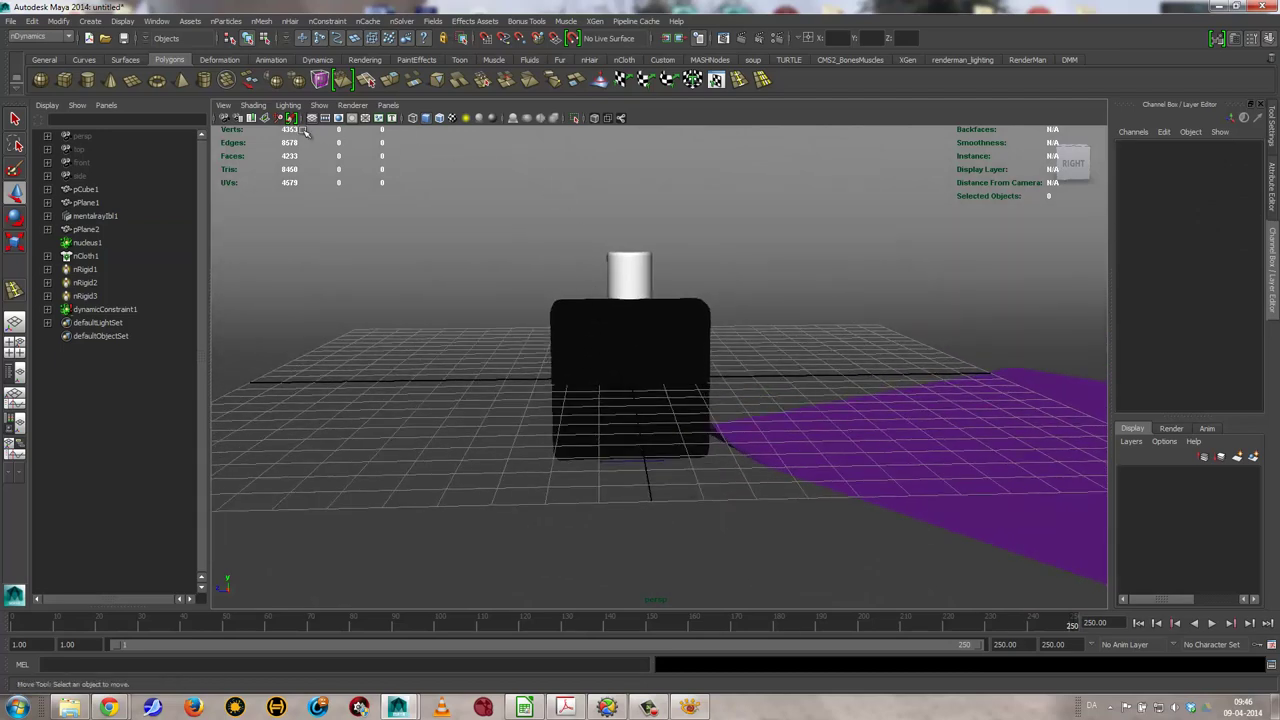
{"action": "left_click", "coordinate": [223, 105]}
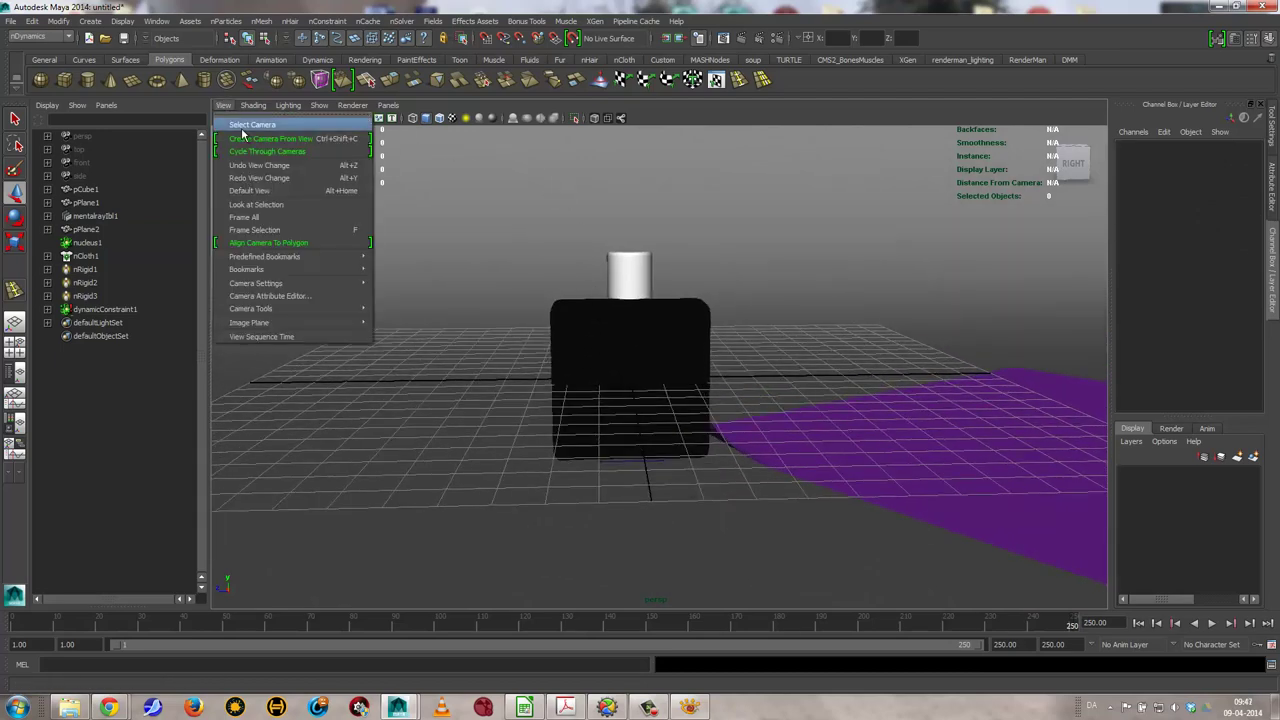
{"action": "left_click", "coordinate": [251, 125]}
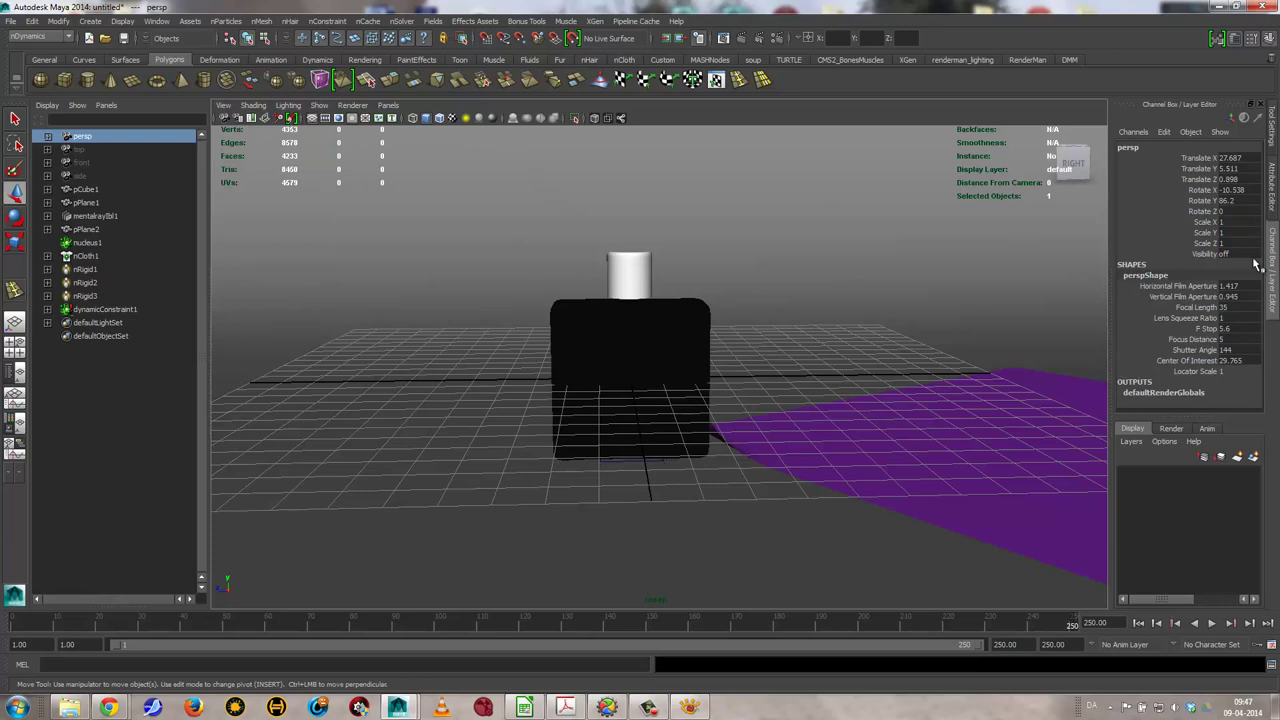
Turn on Display Resolution in perspShape's Display Options
{"action": "left_click", "coordinate": [1274, 200]}
{"action": "scroll", "coordinate": [1045, 450], "scroll_direction": "down", "scroll_amount": 3}
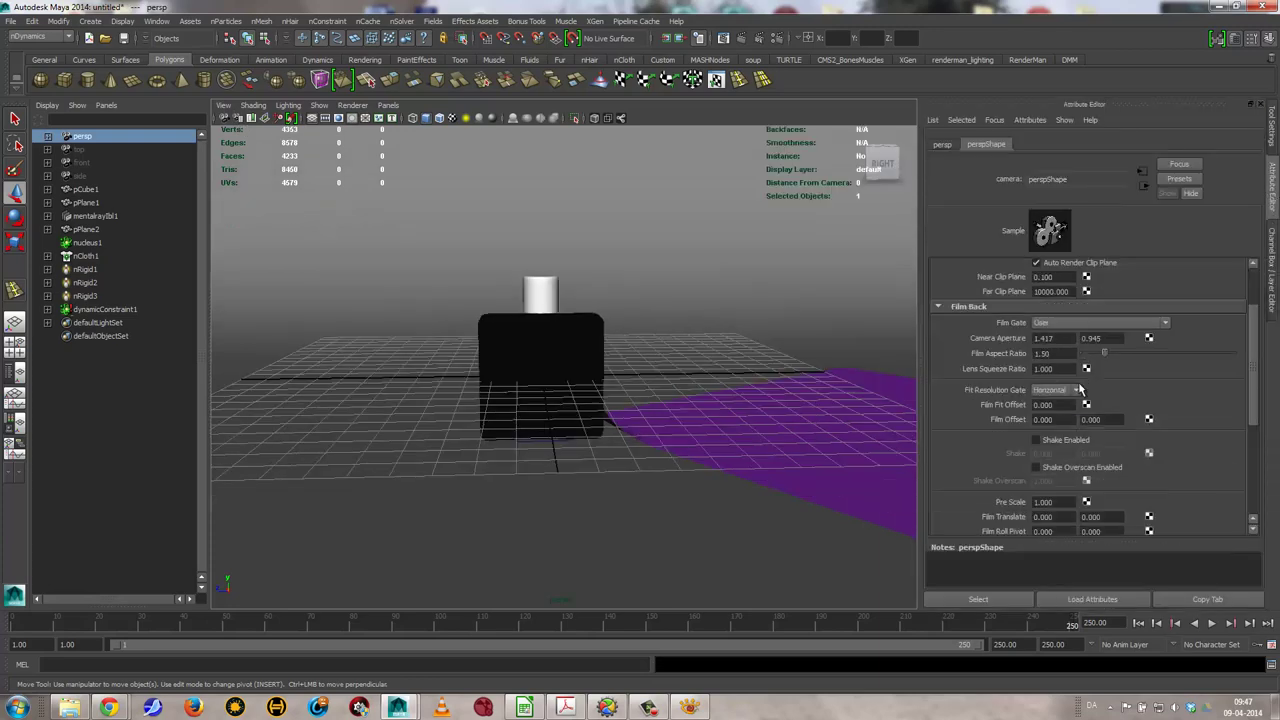
{"action": "scroll", "coordinate": [1020, 449], "scroll_direction": "down", "scroll_amount": 3}
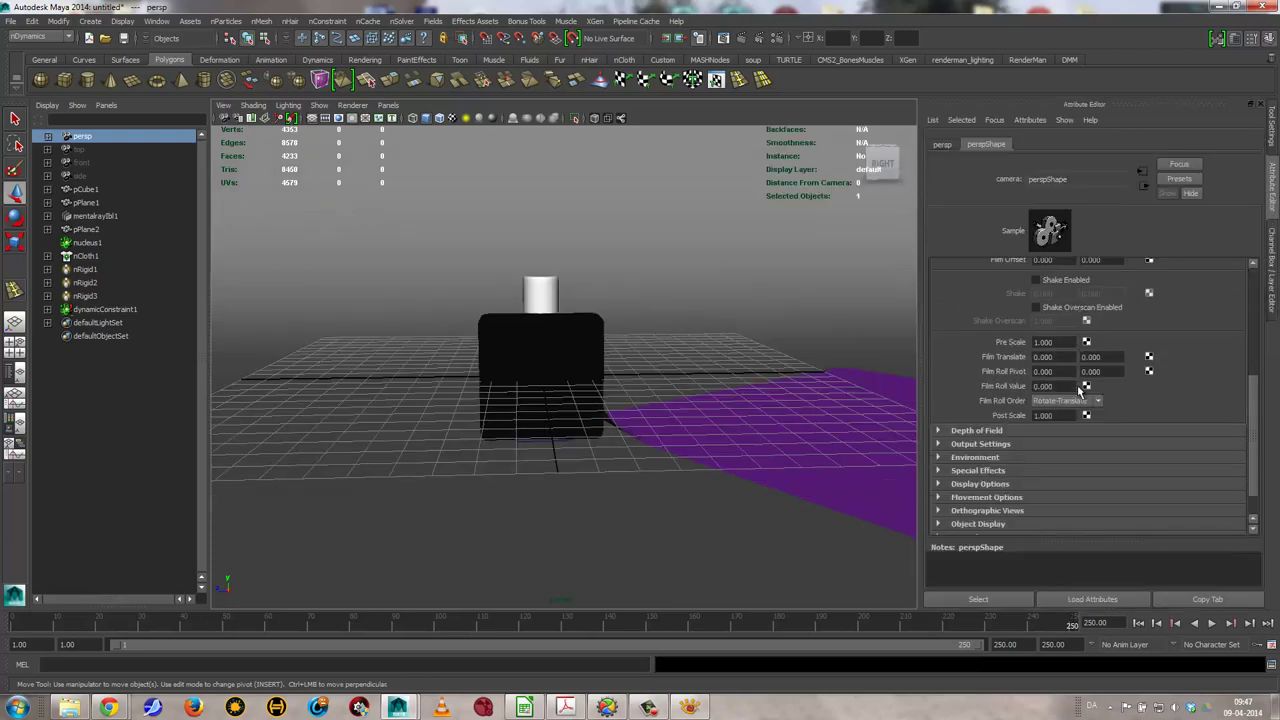
{"action": "left_click", "coordinate": [998, 484]}
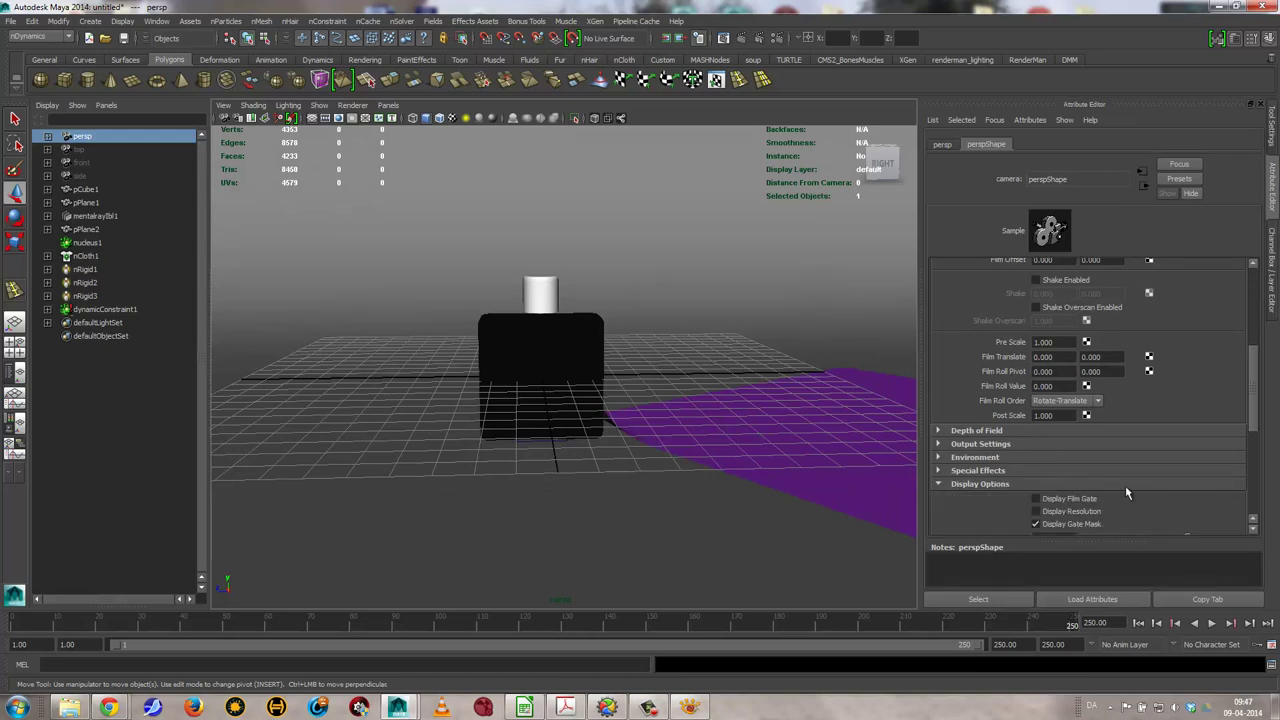
{"action": "left_click", "coordinate": [1081, 513]}
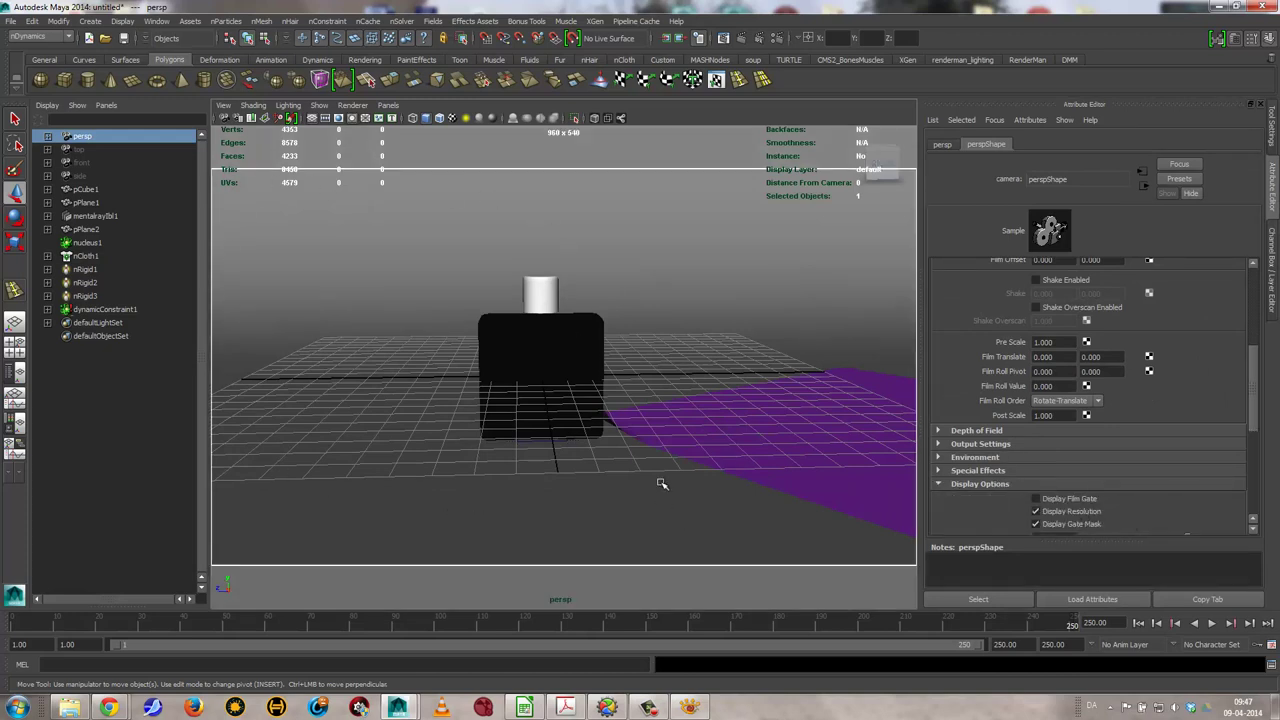
Set the gate mask colour to black and return to frame 1
{"action": "scroll", "coordinate": [1160, 460], "scroll_direction": "down", "scroll_amount": 2}
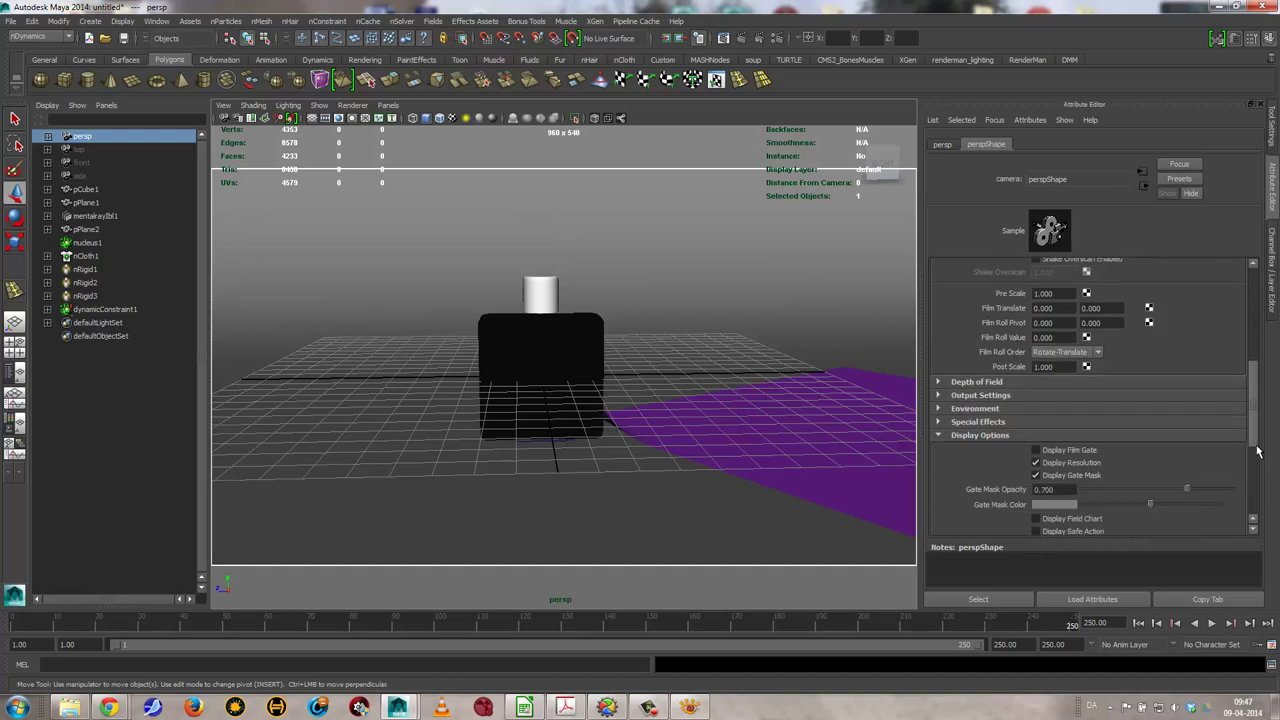
{"action": "scroll", "coordinate": [1100, 456], "scroll_direction": "down", "scroll_amount": 2}
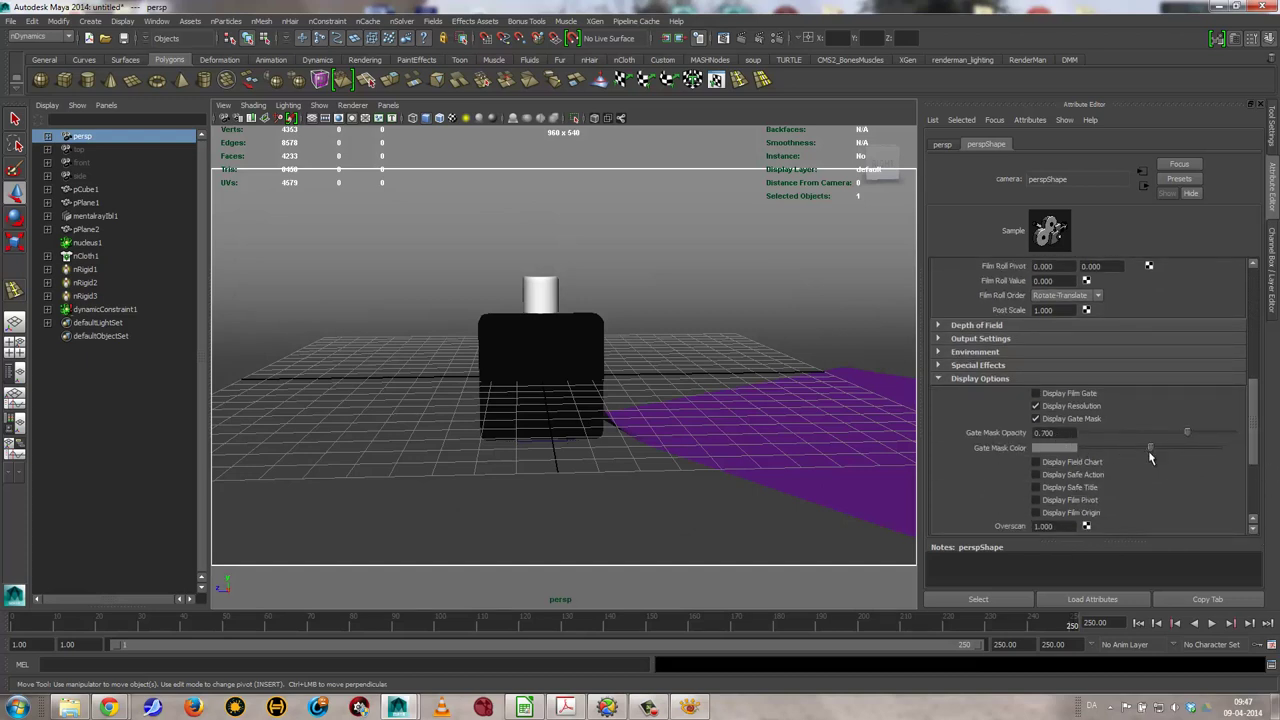
{"action": "left_click_drag", "start_coordinate": [1149, 452], "coordinate": [1056, 449]}
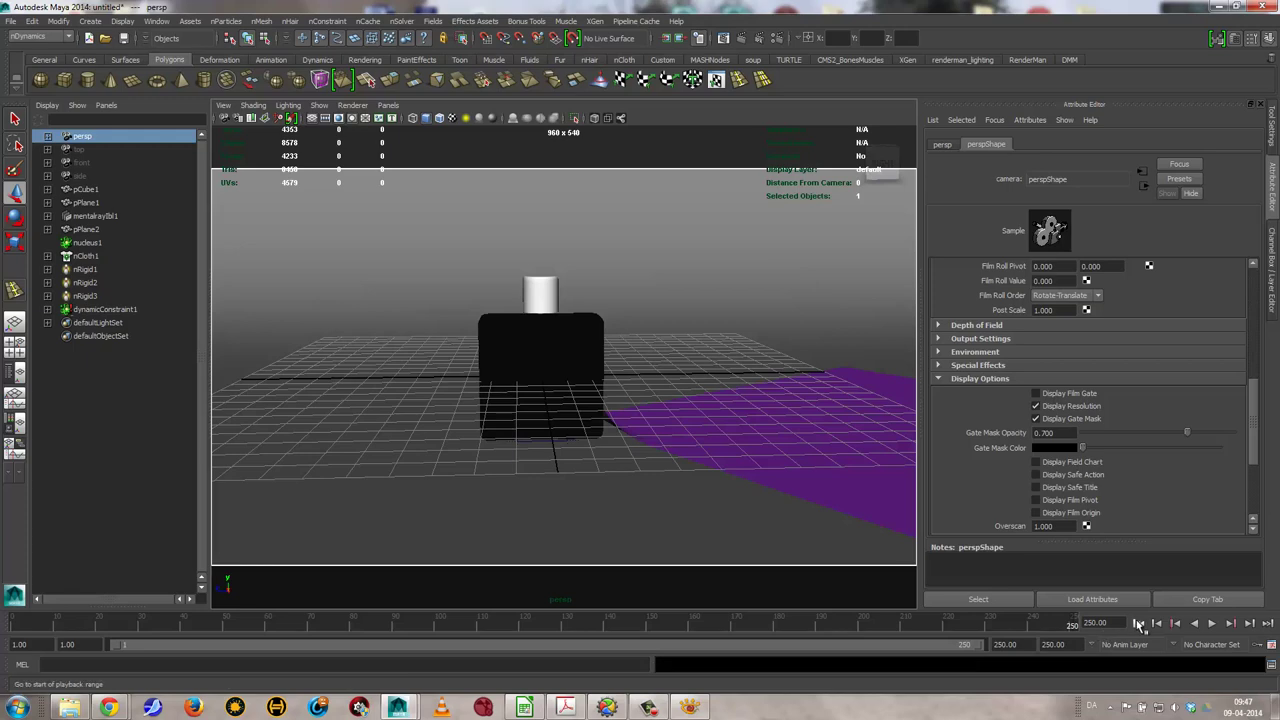
{"action": "left_click", "coordinate": [1139, 623]}
{"action": "middle_click_drag", "start_coordinate": [597, 451], "coordinate": [595, 442], "text": "alt"}
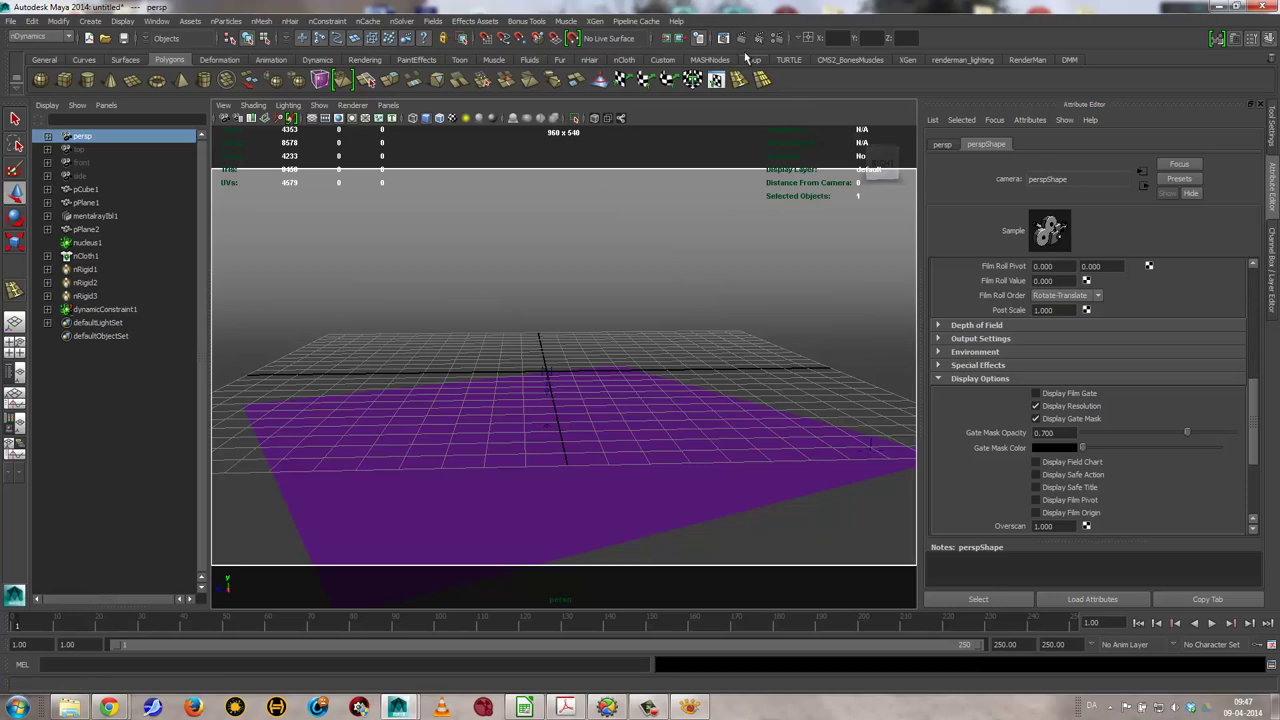
Render the camera view with mental ray in the Render View
{"action": "left_click", "coordinate": [775, 40]}
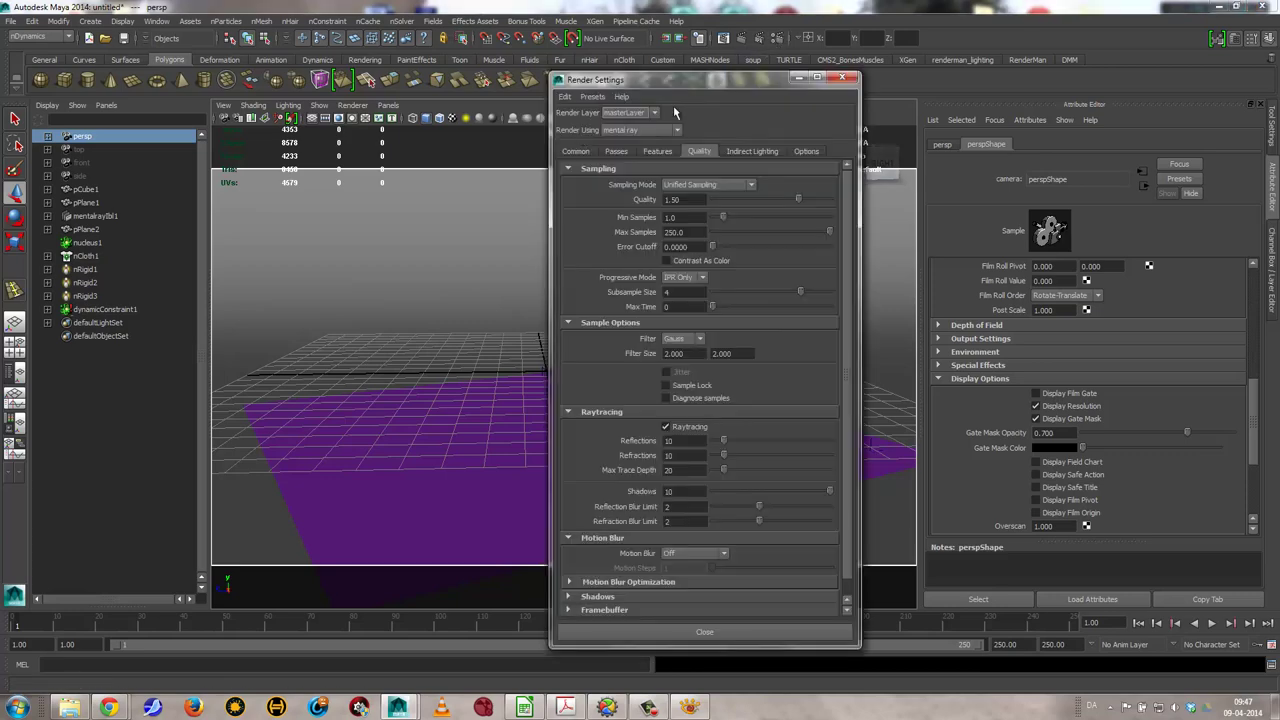
{"action": "left_click", "coordinate": [723, 38]}
{"action": "left_click", "coordinate": [271, 132]}
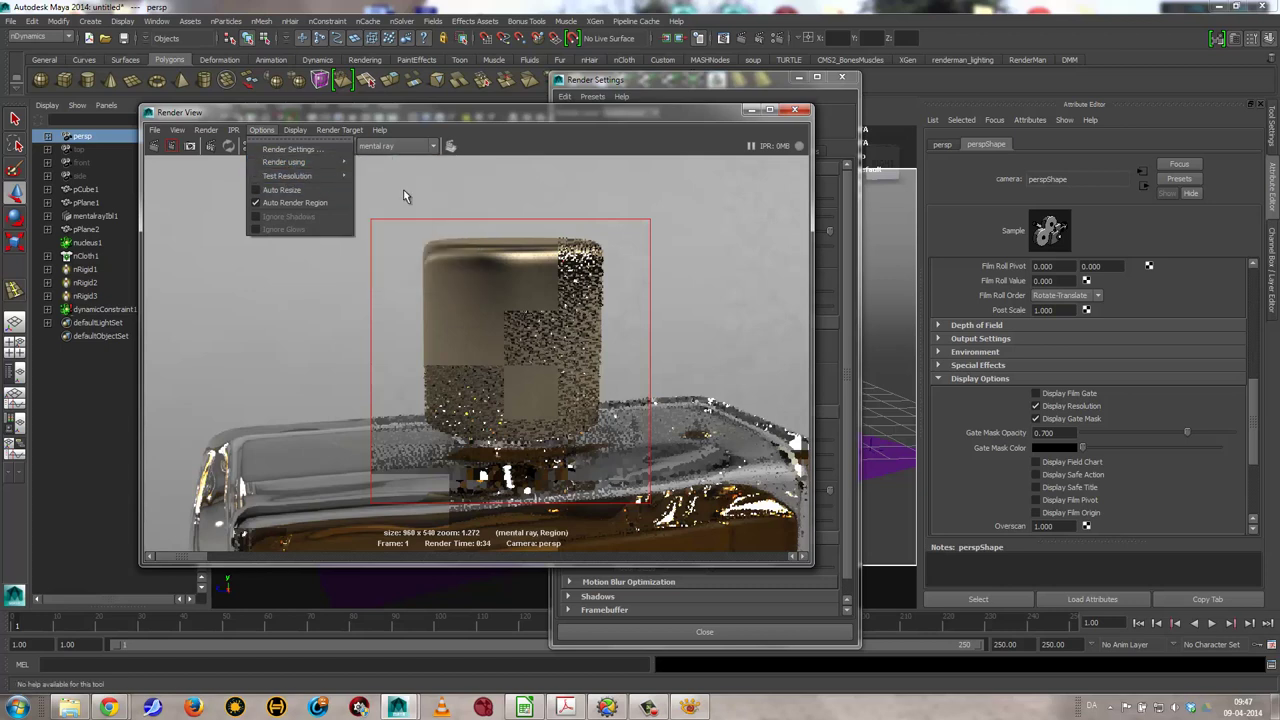
{"action": "mouse_move", "coordinate": [288, 176]}
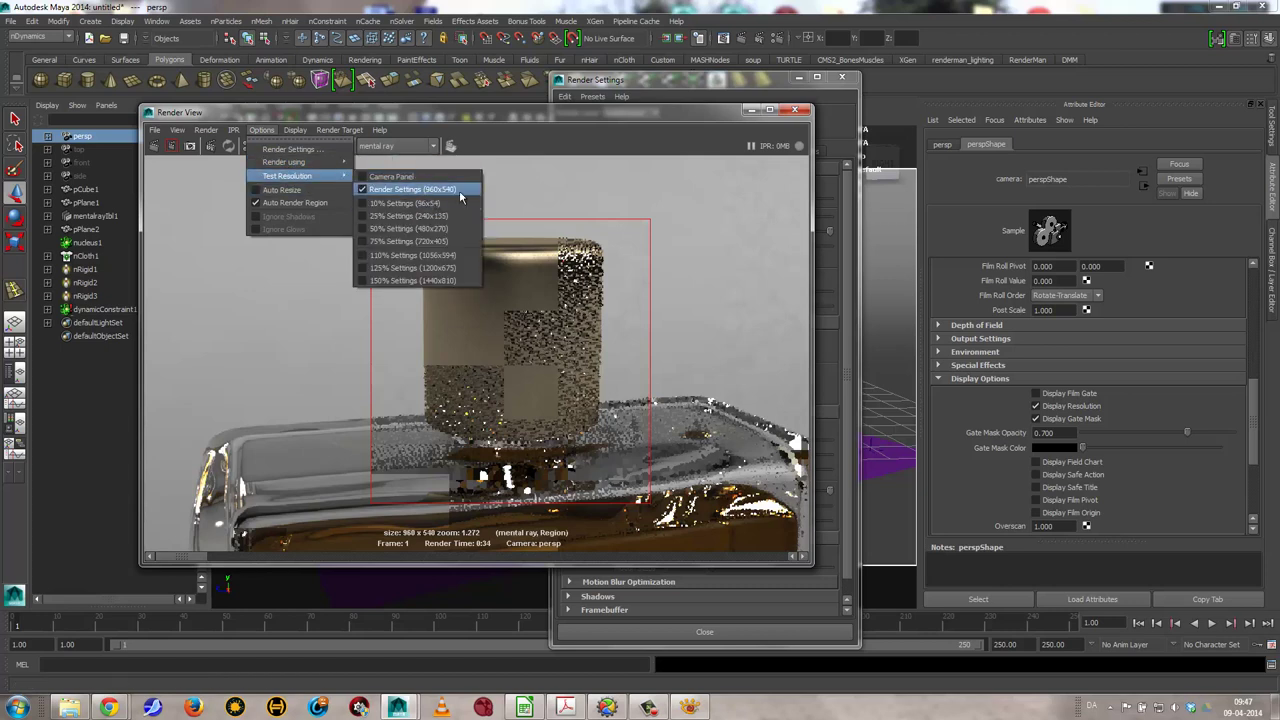
Check Image Size in the Common settings, close both render windows, and select pPlane1
{"action": "left_click", "coordinate": [700, 90]}
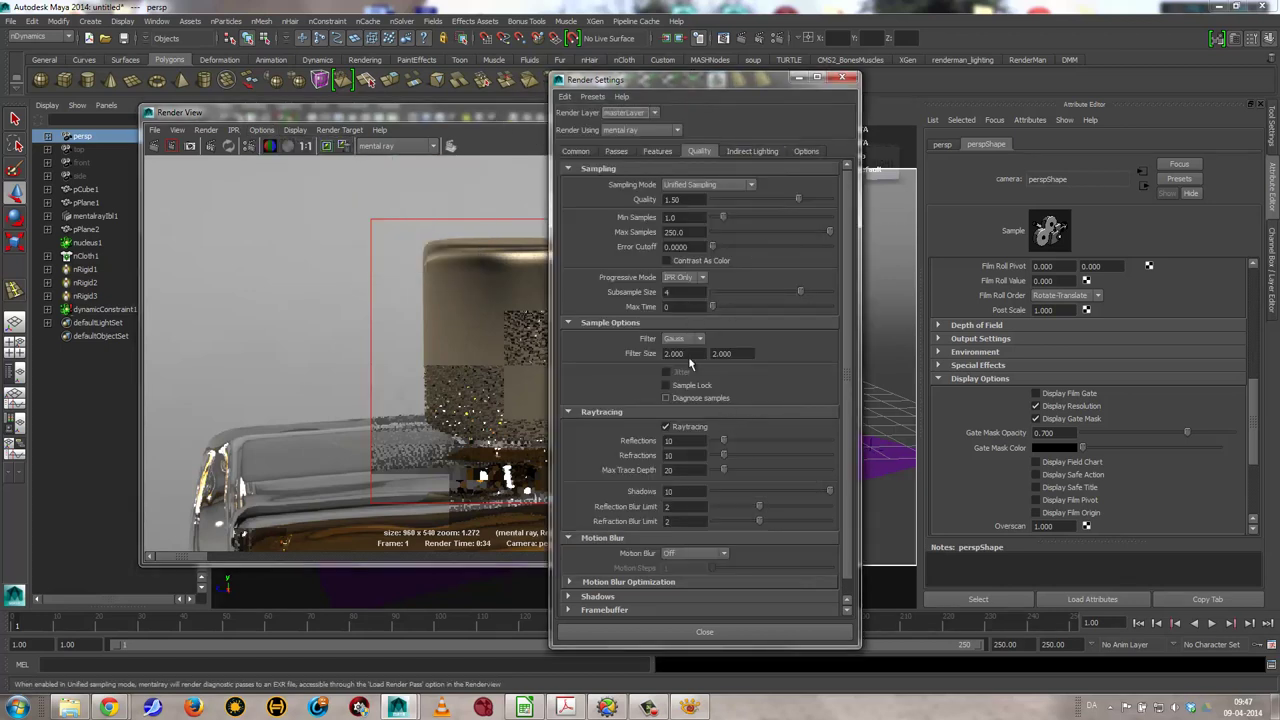
{"action": "left_click", "coordinate": [576, 151]}
{"action": "scroll", "coordinate": [729, 366], "scroll_direction": "down", "scroll_amount": 3}
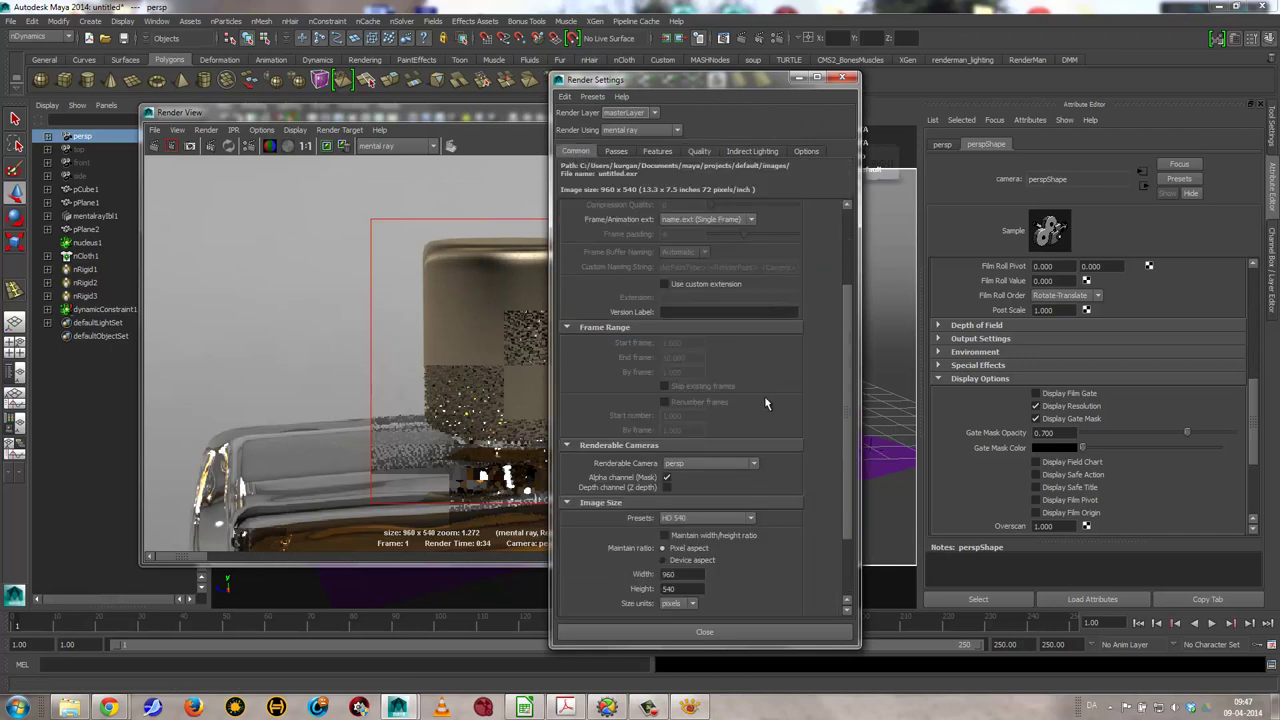
{"action": "scroll", "coordinate": [766, 400], "scroll_direction": "down", "scroll_amount": 3}
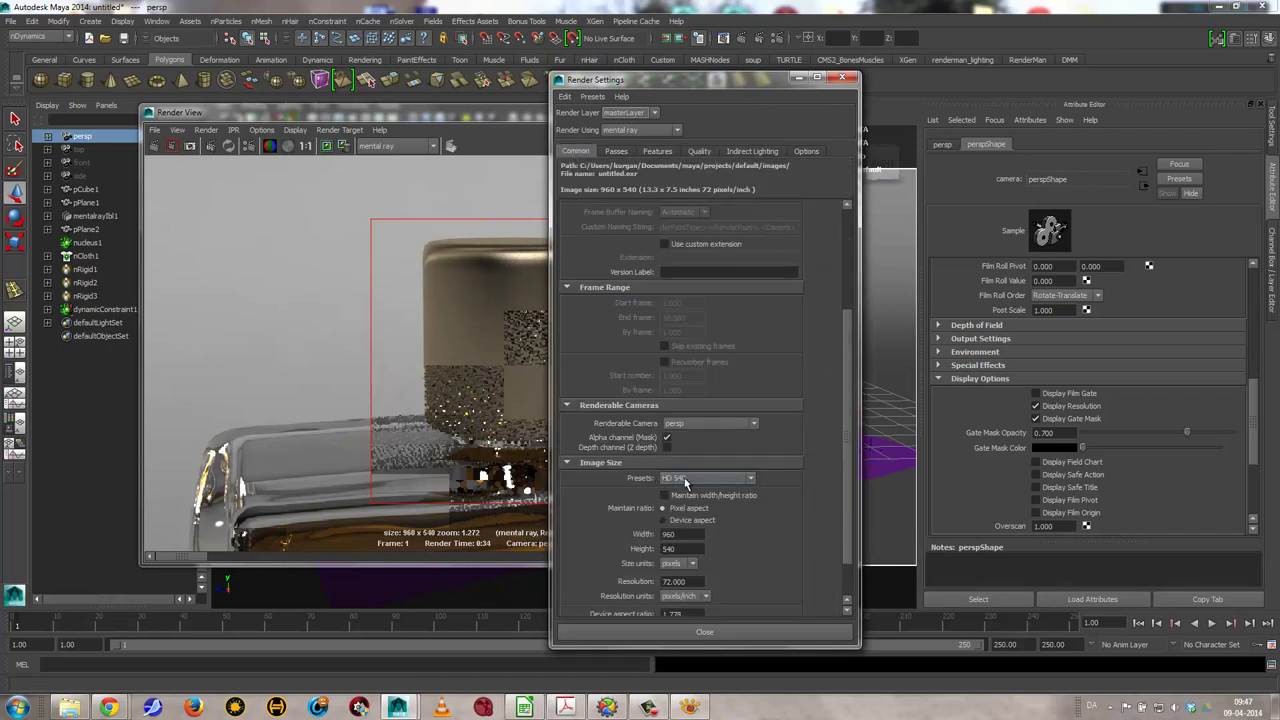
{"action": "left_click", "coordinate": [707, 632]}
{"action": "left_click", "coordinate": [796, 111]}
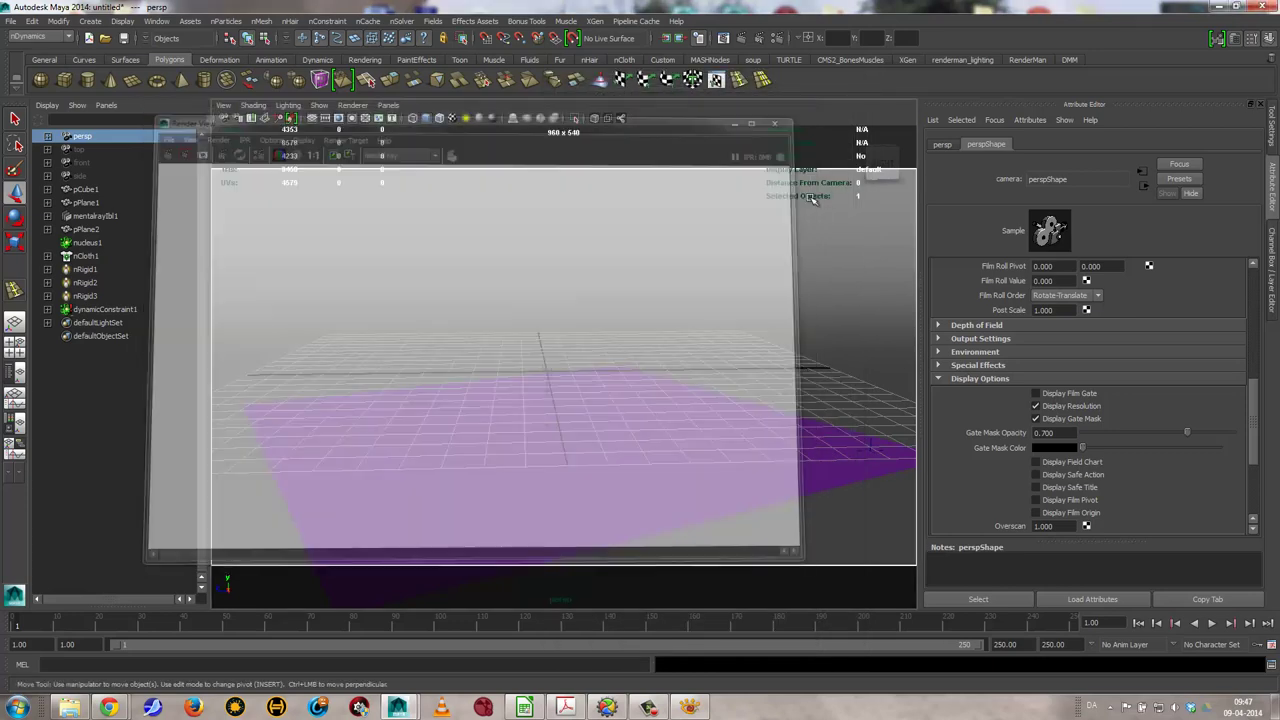
{"action": "left_click", "coordinate": [843, 298]}
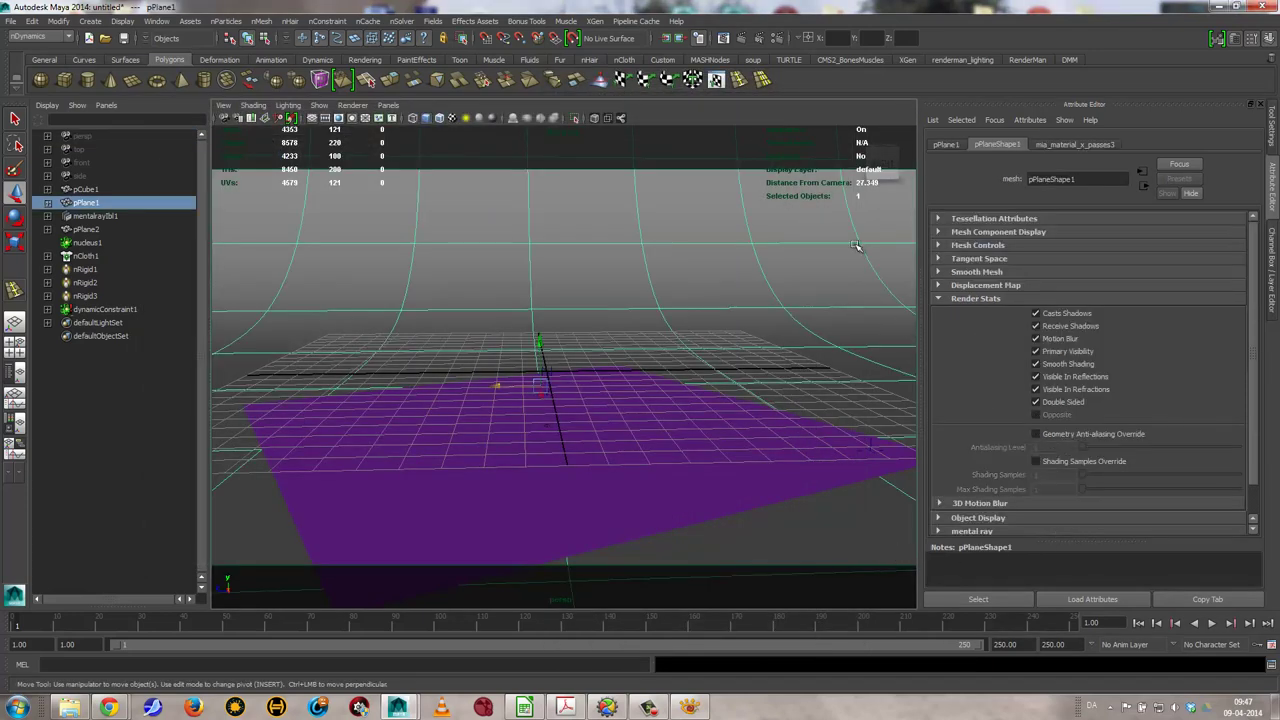
Deselect all, play the cloth simulation to frame 242, and select pPlane2
{"action": "left_click", "coordinate": [82, 382]}
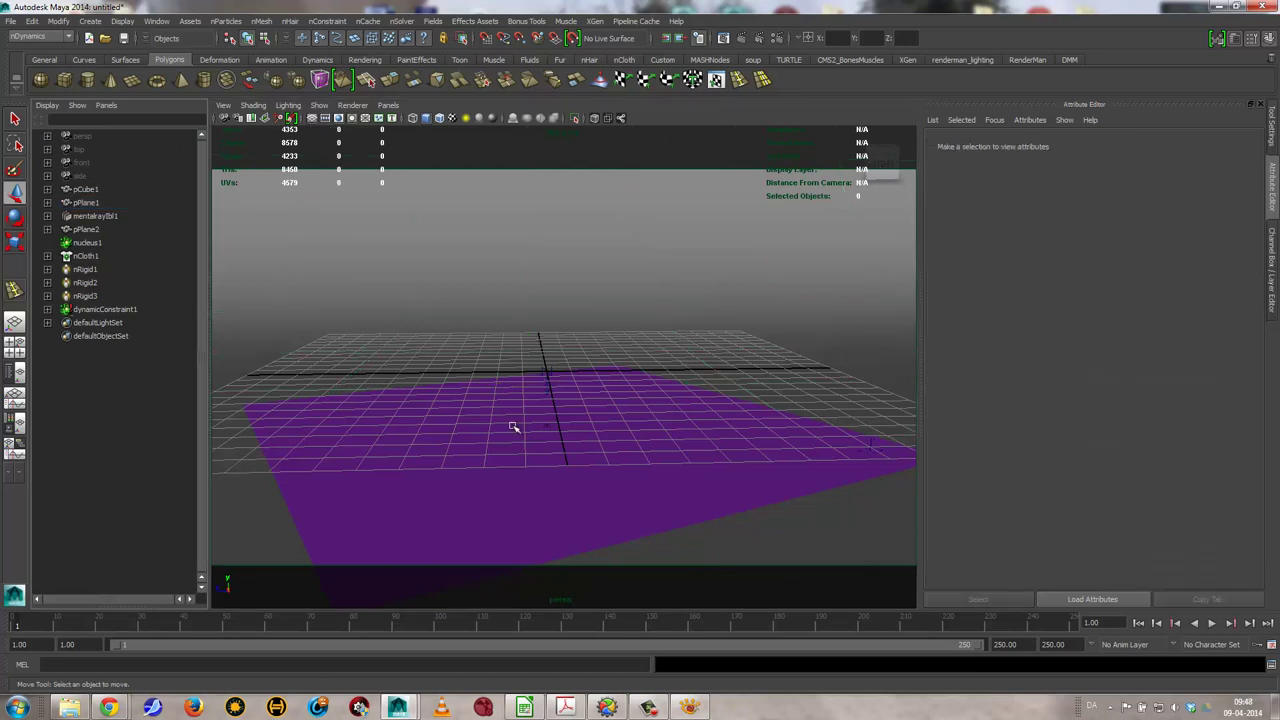
{"action": "left_click", "coordinate": [1211, 623]}
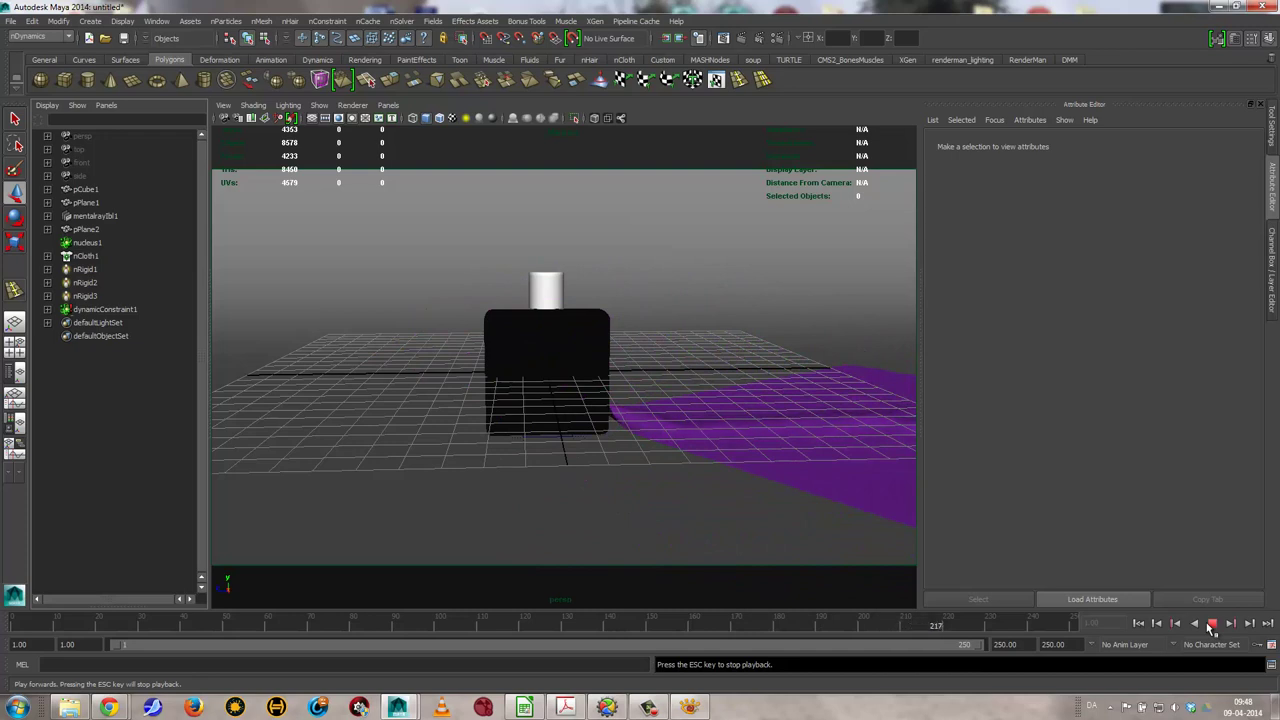
{"action": "left_click", "coordinate": [1212, 624]}
{"action": "left_click", "coordinate": [885, 503]}
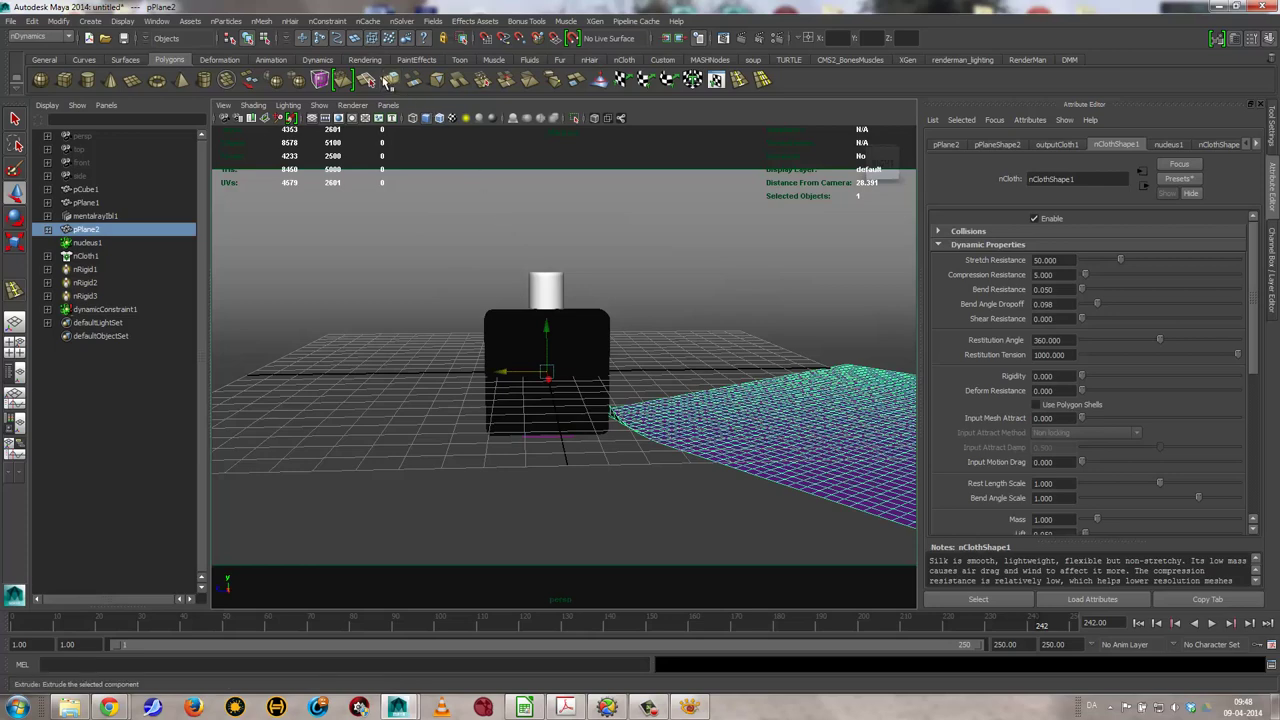
Extrude pPlane2's faces and set the polyExtrudeFace1 Thickness to -0.05
{"action": "left_click", "coordinate": [388, 80]}
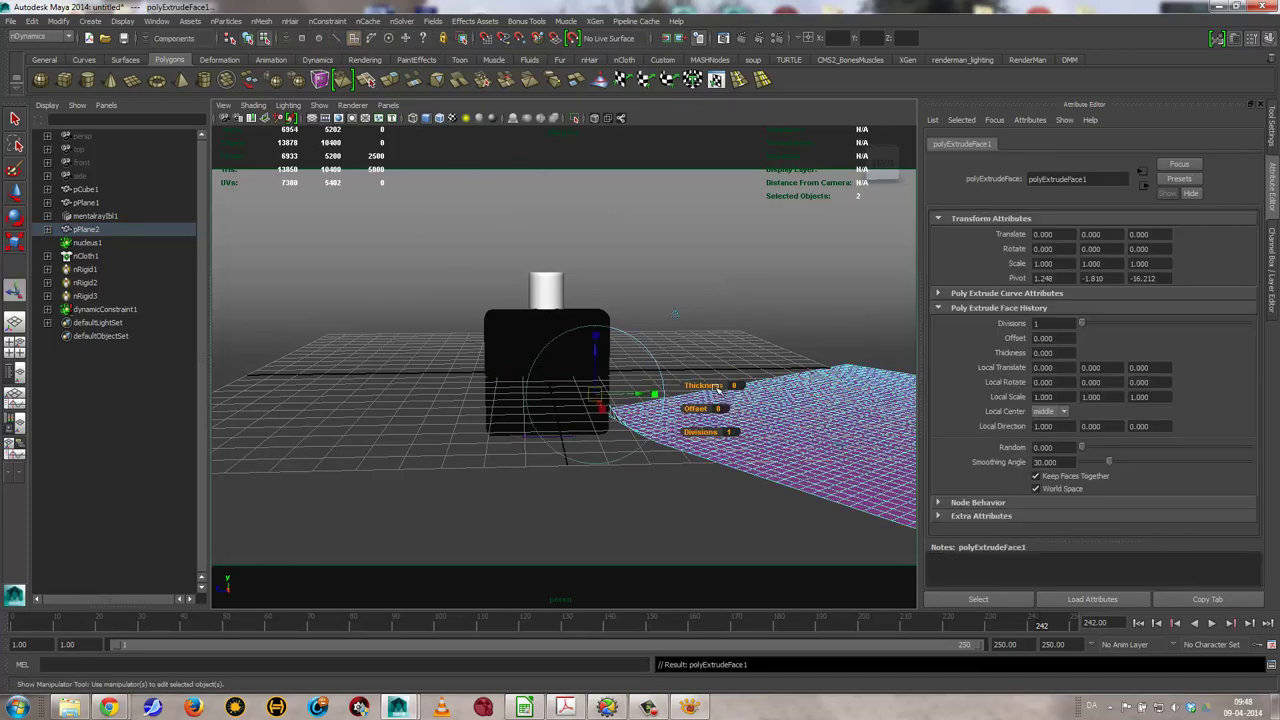
{"action": "left_click_drag", "start_coordinate": [716, 389], "coordinate": [716, 387]}
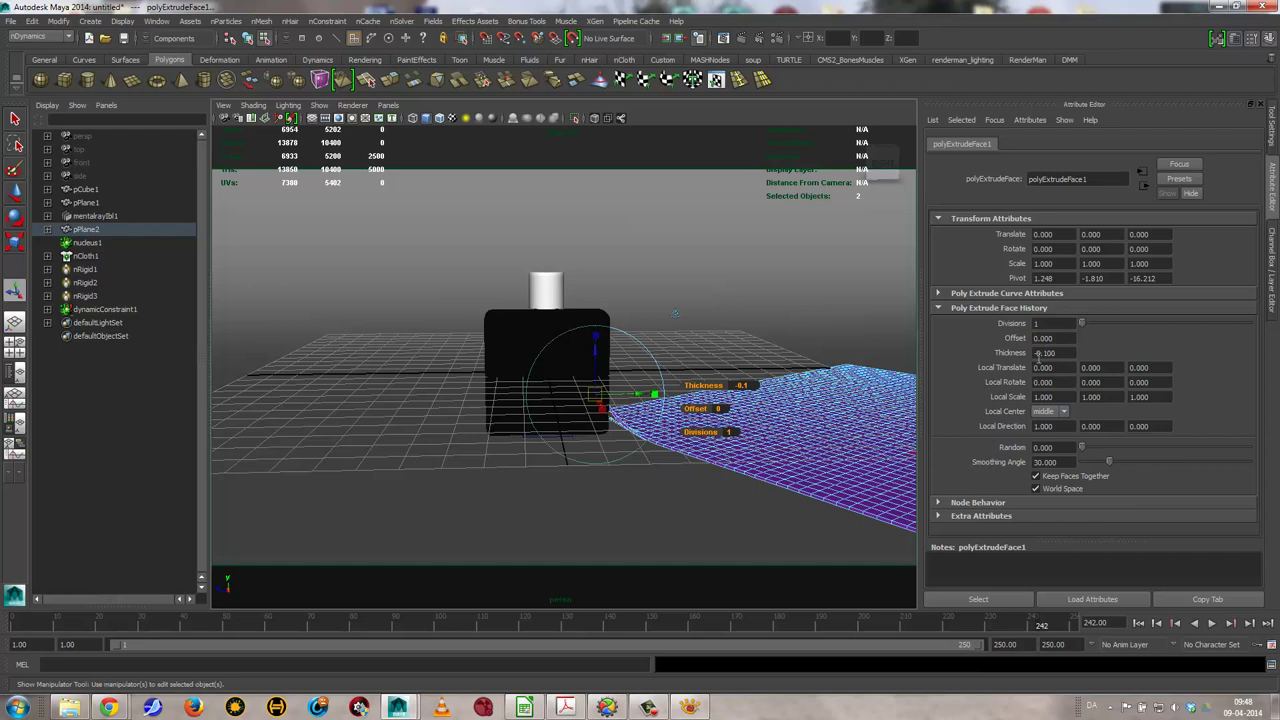
{"action": "left_click", "coordinate": [1045, 353]}
{"action": "type", "text": "5"}
{"action": "key", "text": "Return"}
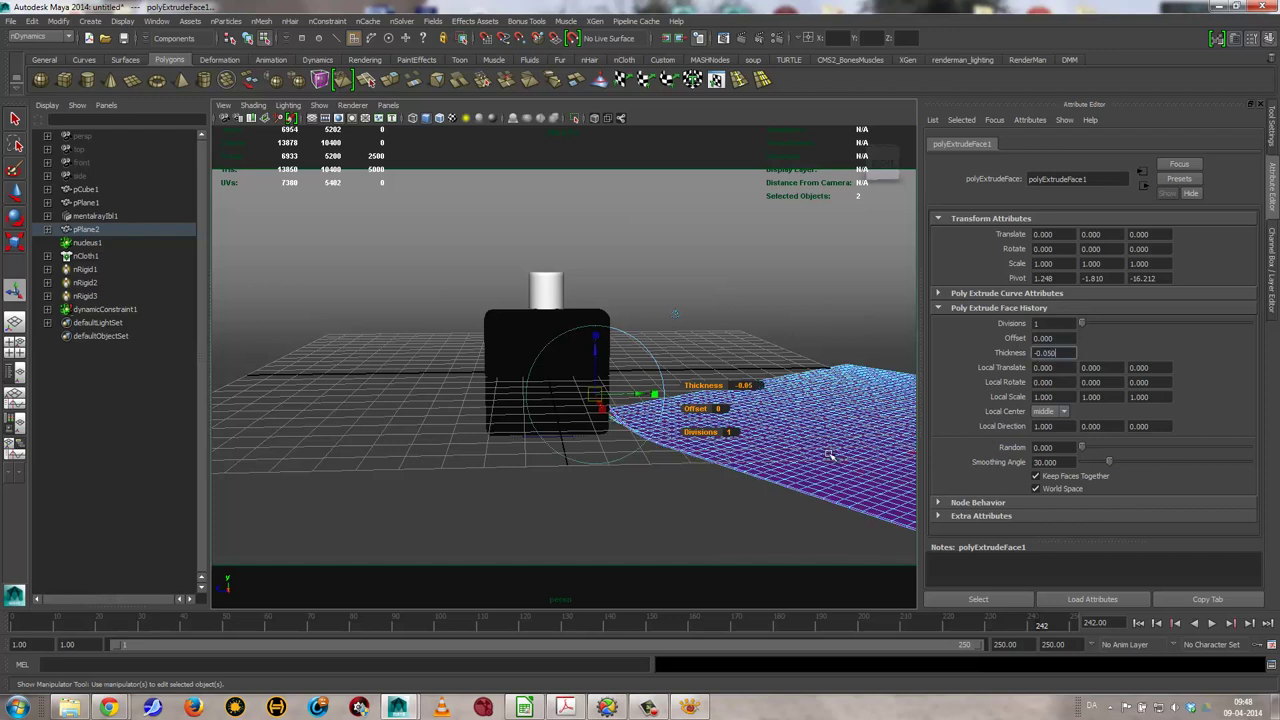
{"action": "right_click_drag", "start_coordinate": [832, 455], "coordinate": [805, 405]}
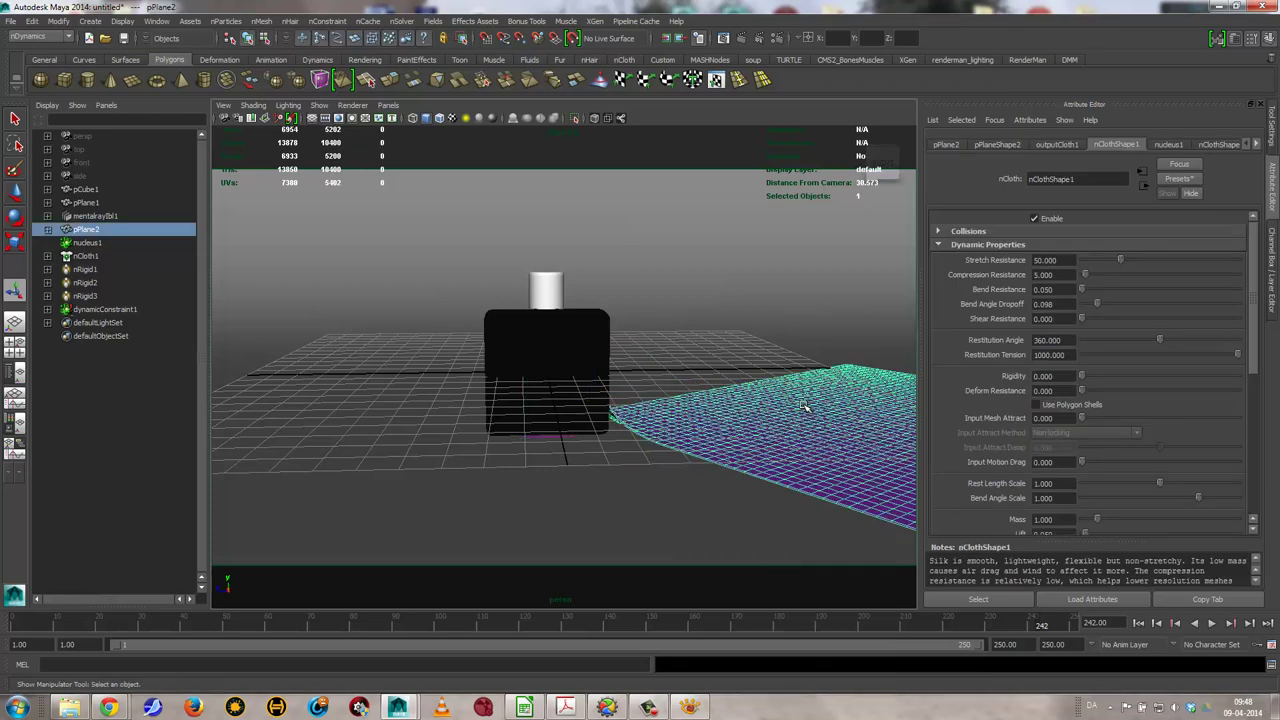
Rewind to frame 1 and assign mia_material_x_passes5 to the smoothed cloth
{"action": "key", "text": "3"}
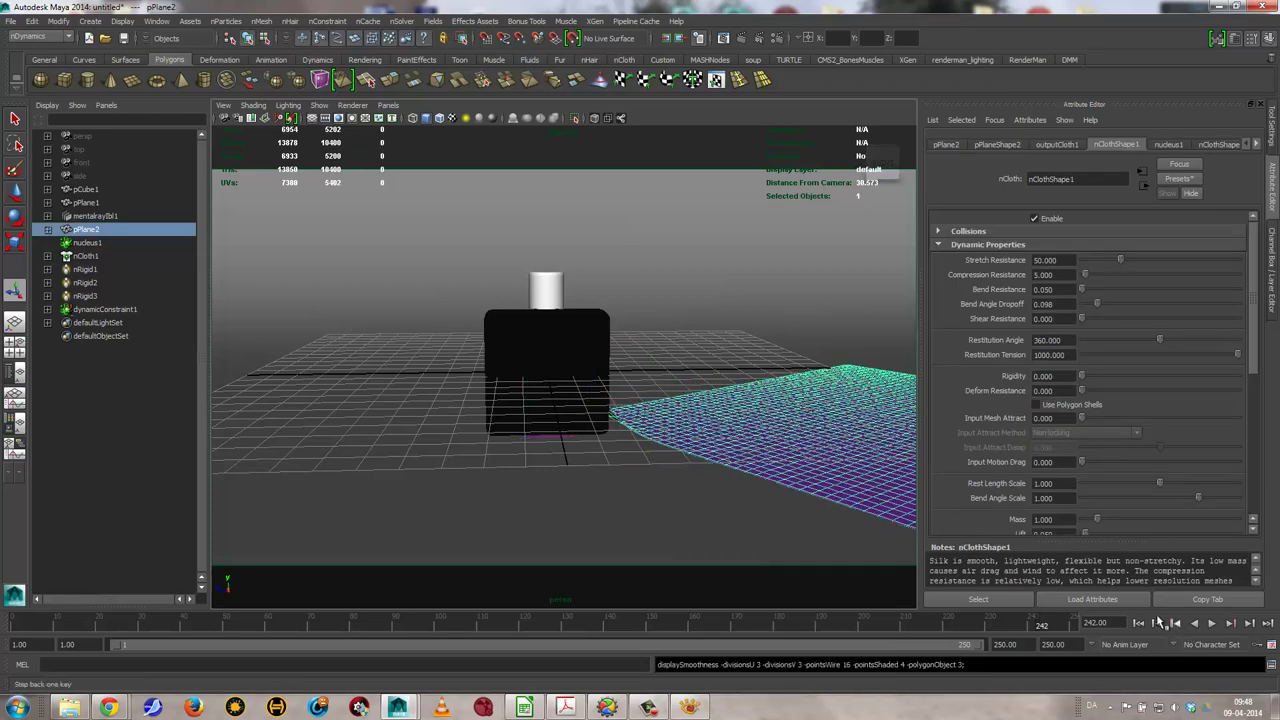
{"action": "left_click", "coordinate": [1137, 625]}
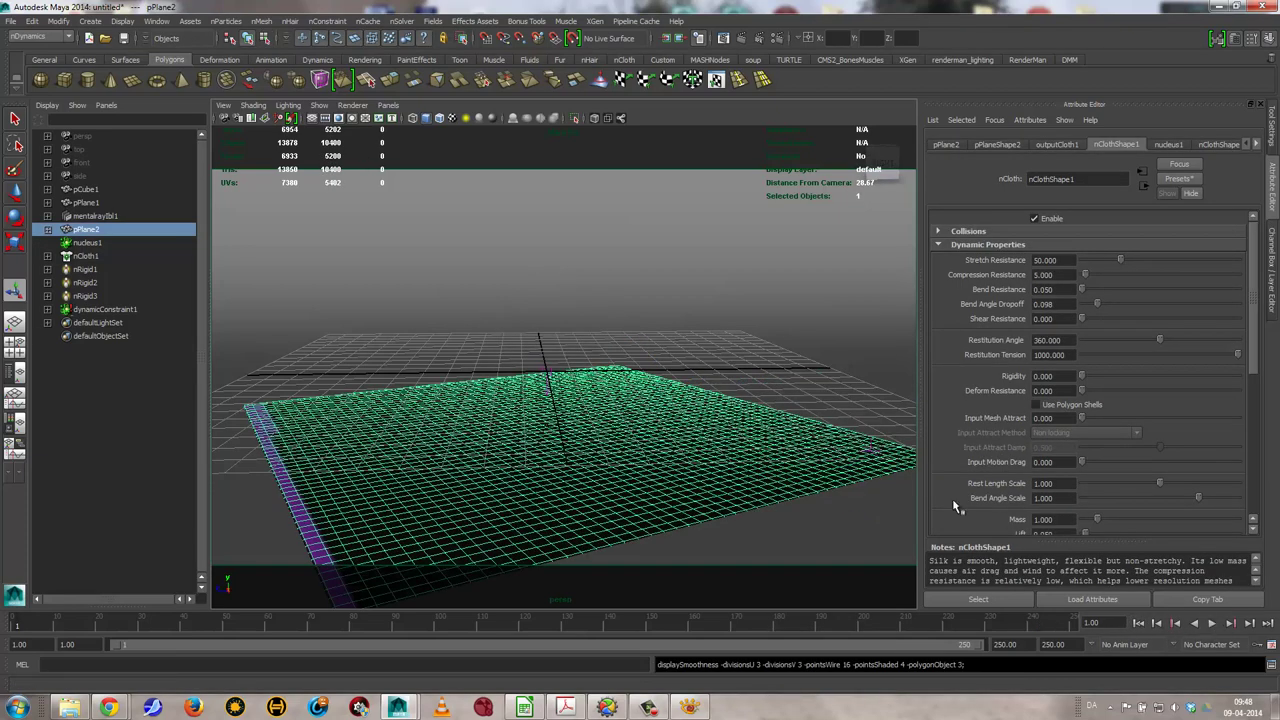
{"action": "right_click", "coordinate": [660, 492]}
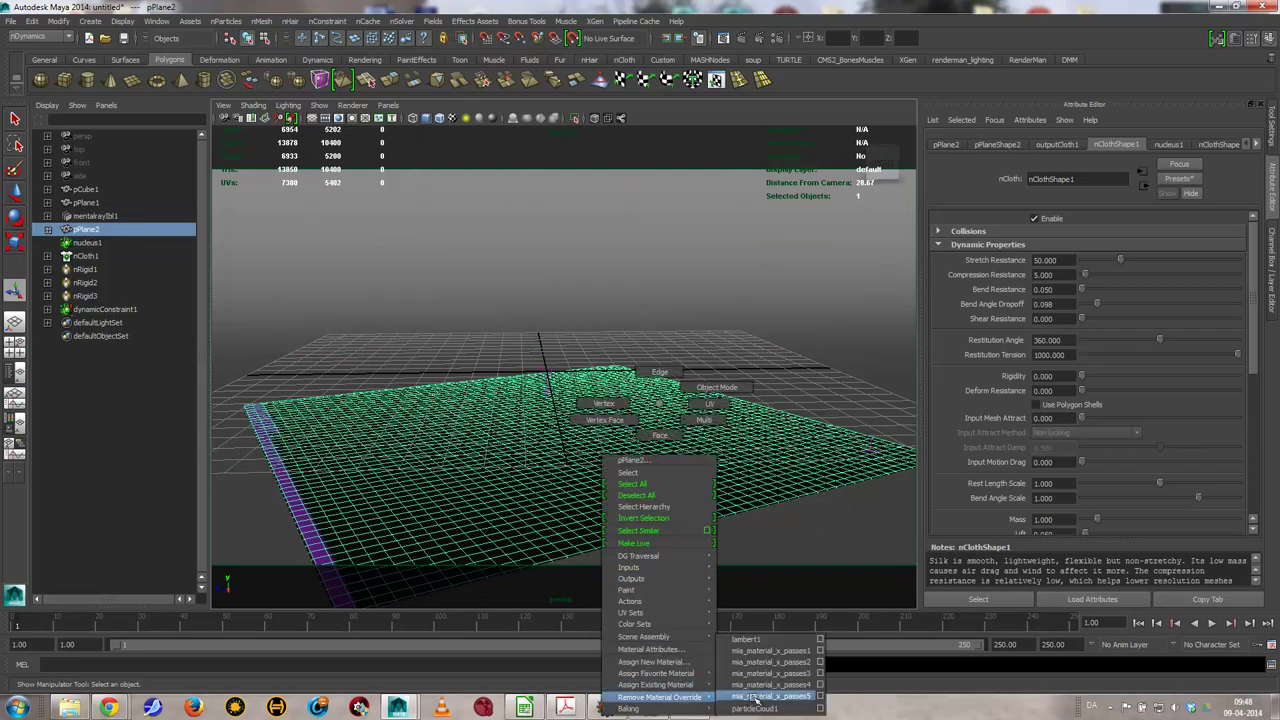
{"action": "left_click", "coordinate": [756, 700]}
Toggle high quality and wireframe viewport shading, then select the backdrop plane pPlane1
{"action": "left_click", "coordinate": [609, 466]}
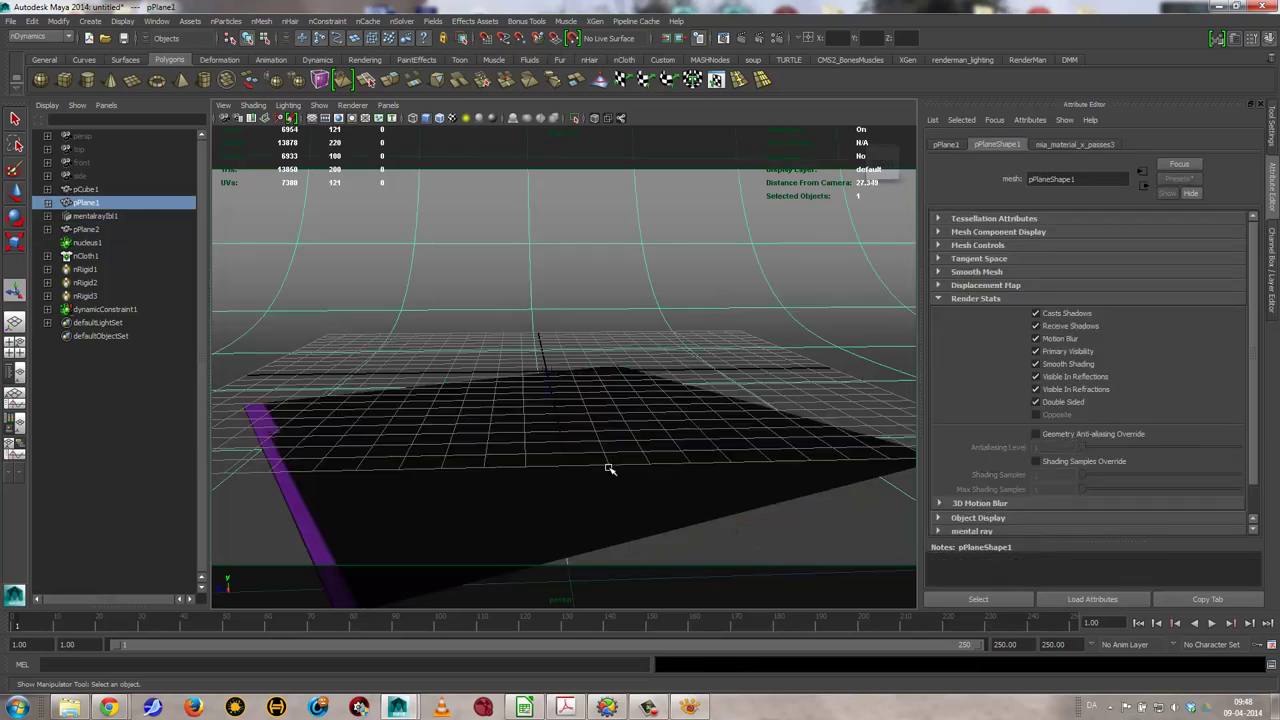
{"action": "left_click", "coordinate": [609, 466]}
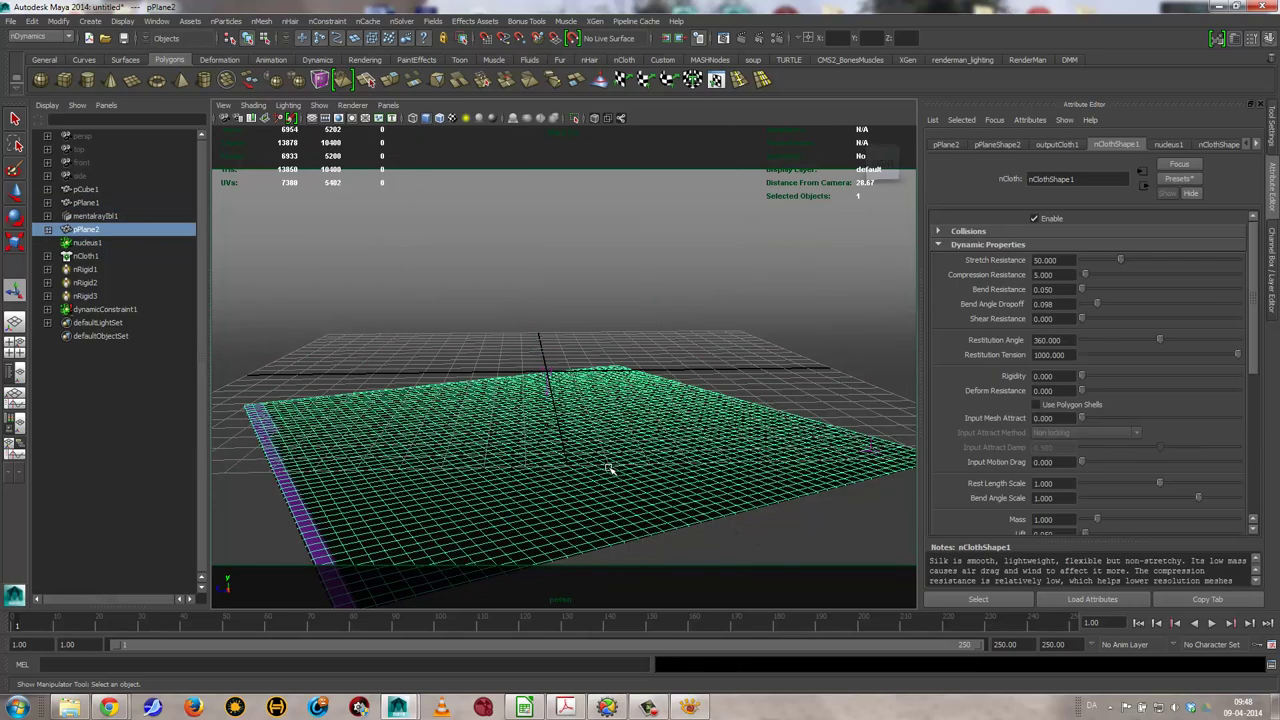
{"action": "left_click", "coordinate": [491, 120]}
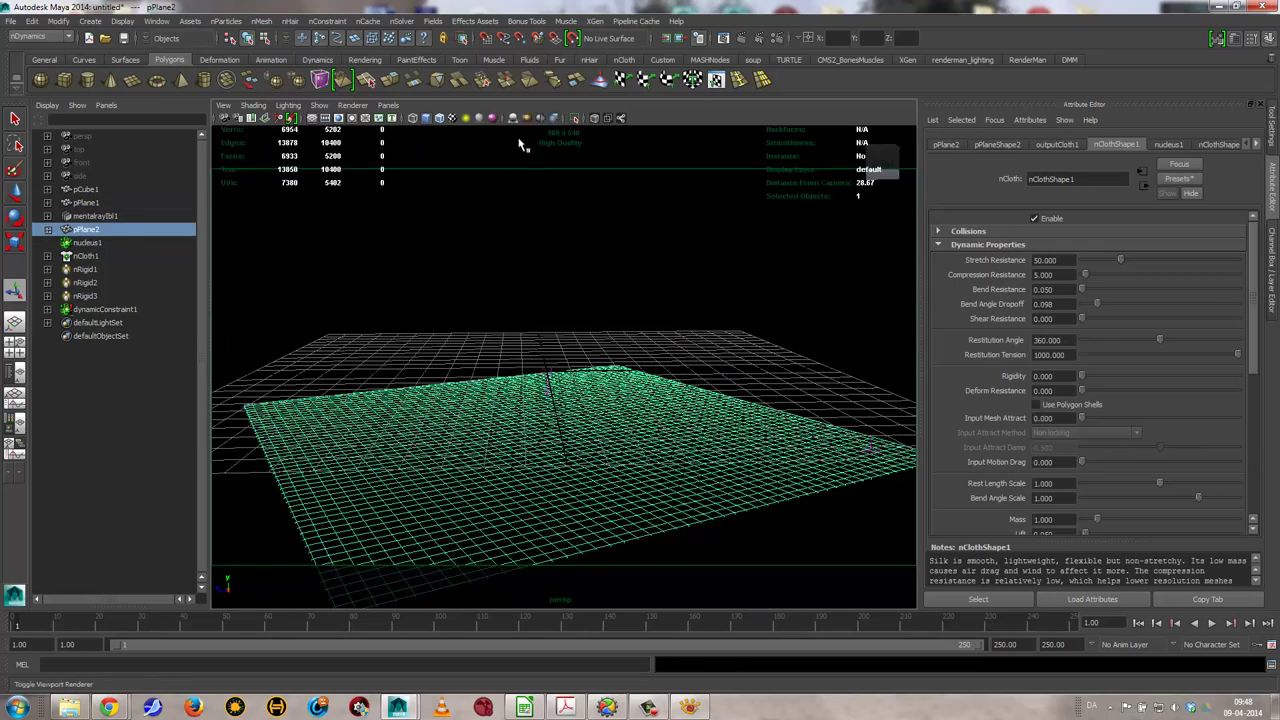
{"action": "left_click", "coordinate": [491, 119]}
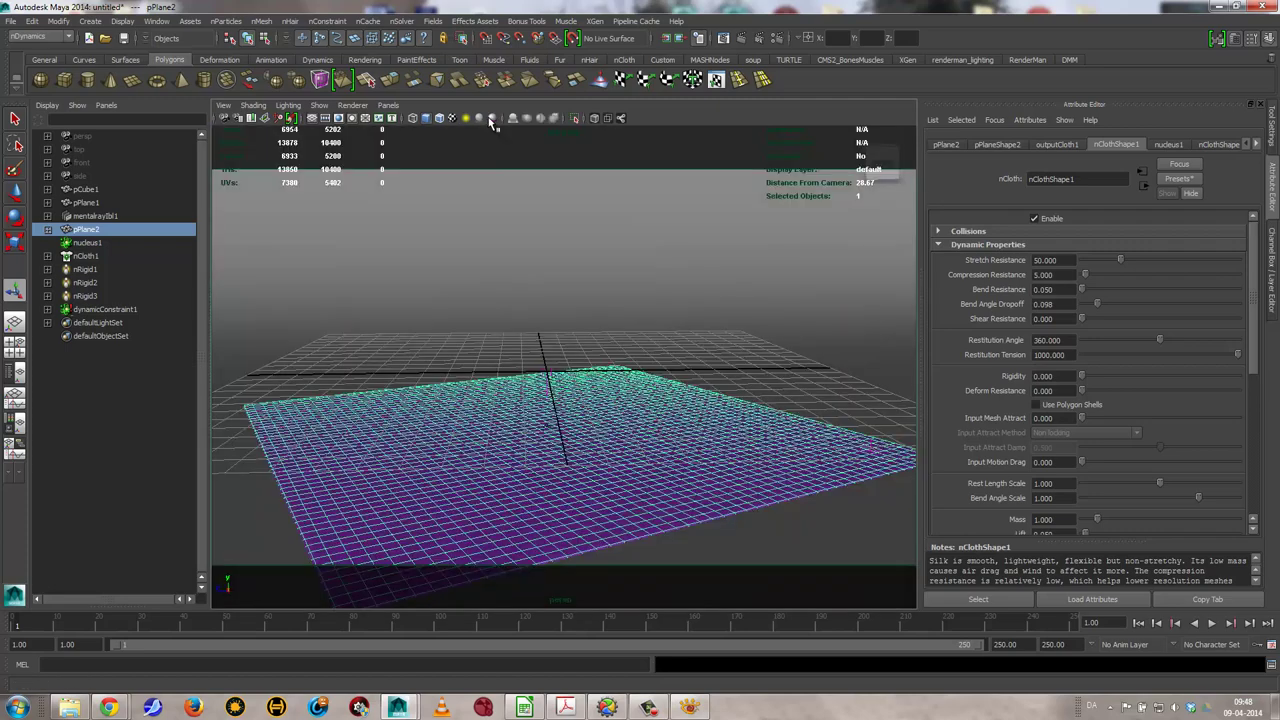
{"action": "left_click", "coordinate": [491, 119]}
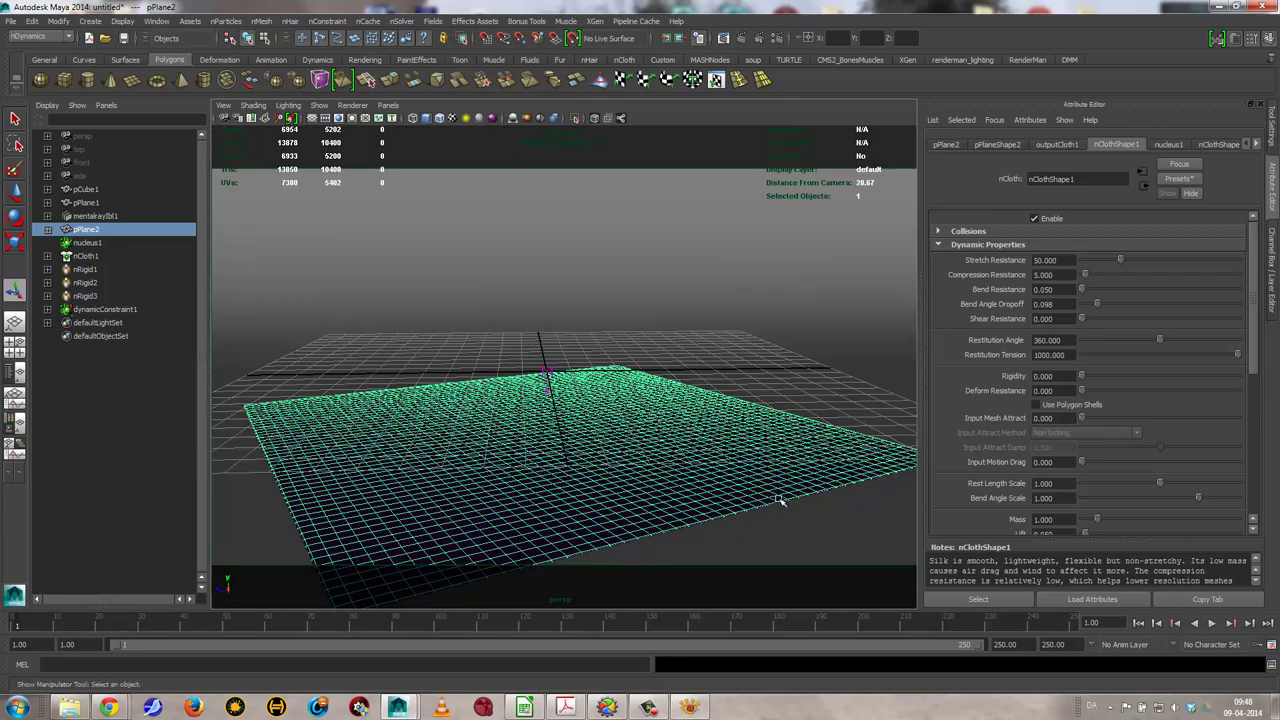
{"action": "left_click", "coordinate": [813, 548]}
Play the simulation from the start, stop at frame 107, and select the draped cloth
{"action": "left_click", "coordinate": [1212, 623]}
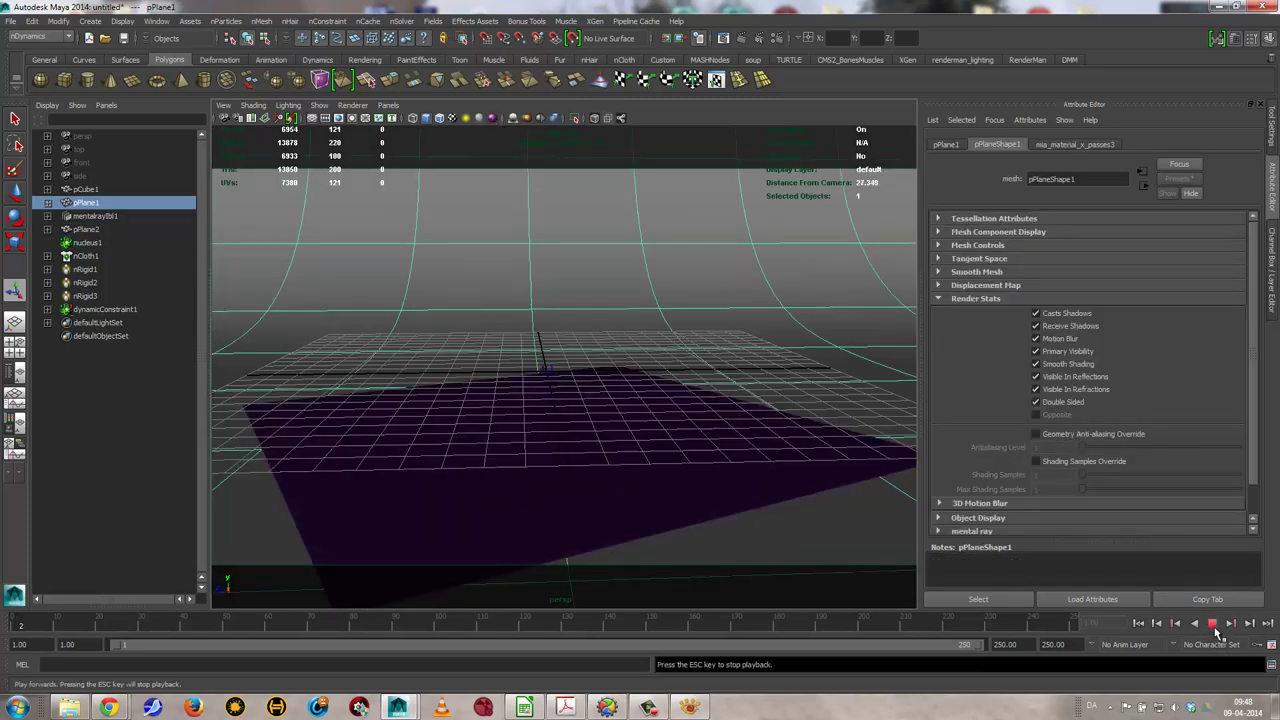
{"action": "left_click", "coordinate": [140, 524]}
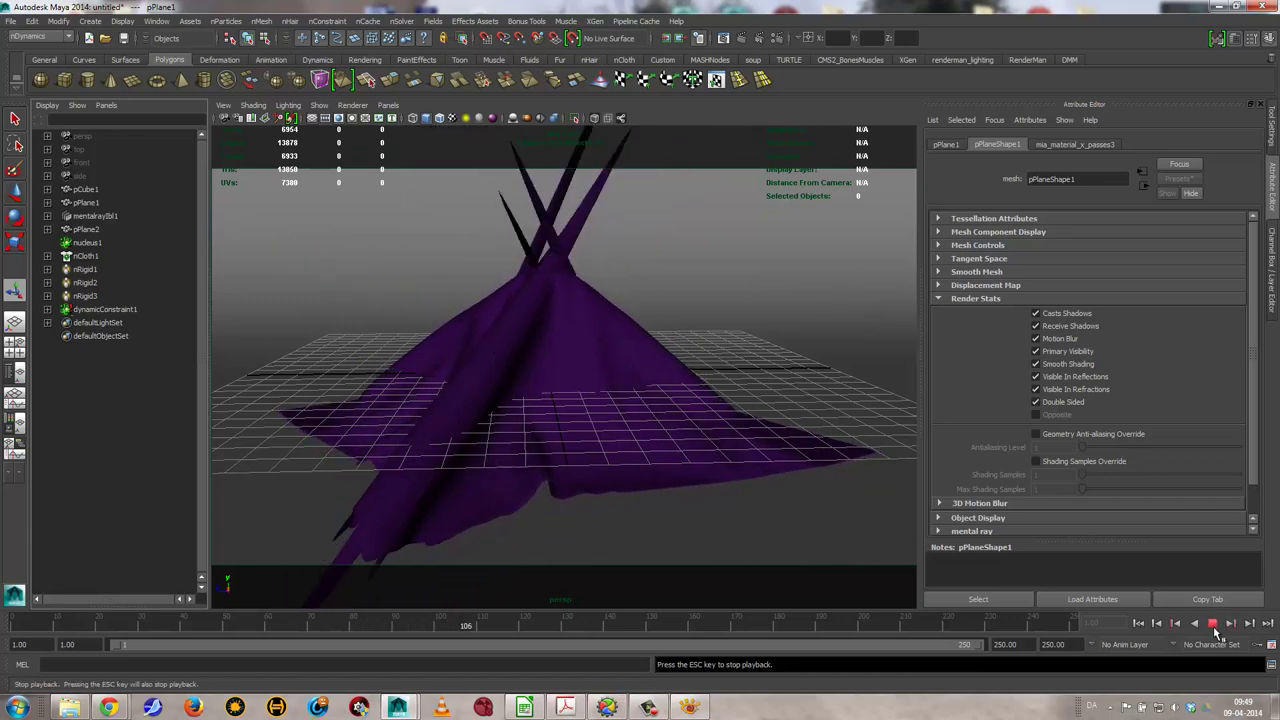
{"action": "key", "text": "Escape"}
{"action": "left_click", "coordinate": [551, 517]}
{"action": "left_click", "coordinate": [527, 379]}
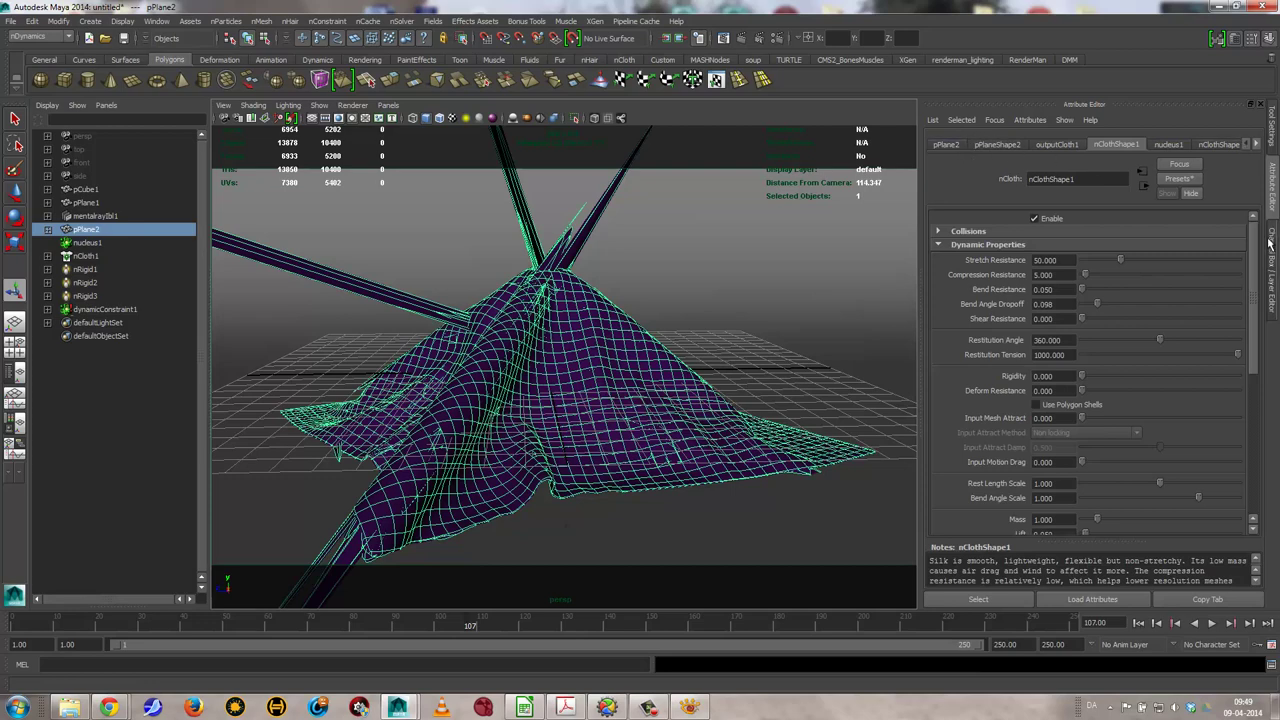
Set polyExtrudeFace1 Thickness to 0 in the Channel Box, nudge along Z, and select pPlane1
{"action": "left_click", "coordinate": [1272, 248]}
{"action": "left_click", "coordinate": [1160, 298]}
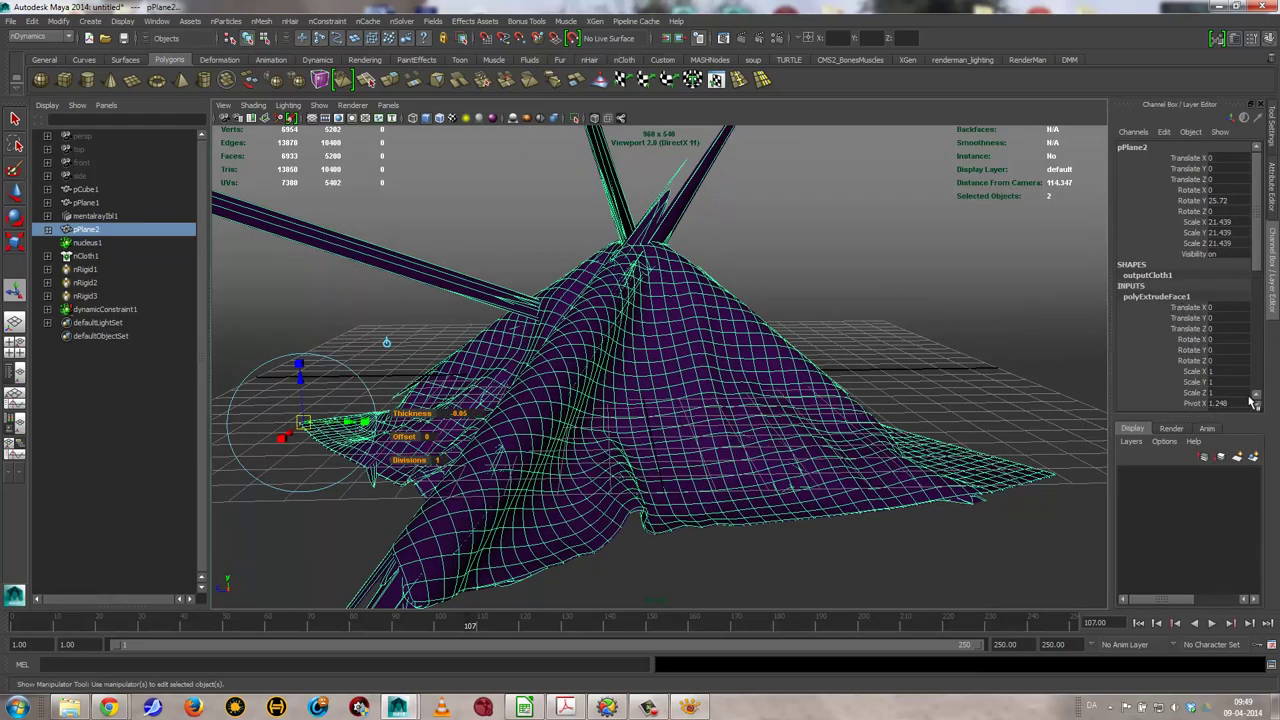
{"action": "left_click_drag", "start_coordinate": [1257, 249], "coordinate": [1249, 369]}
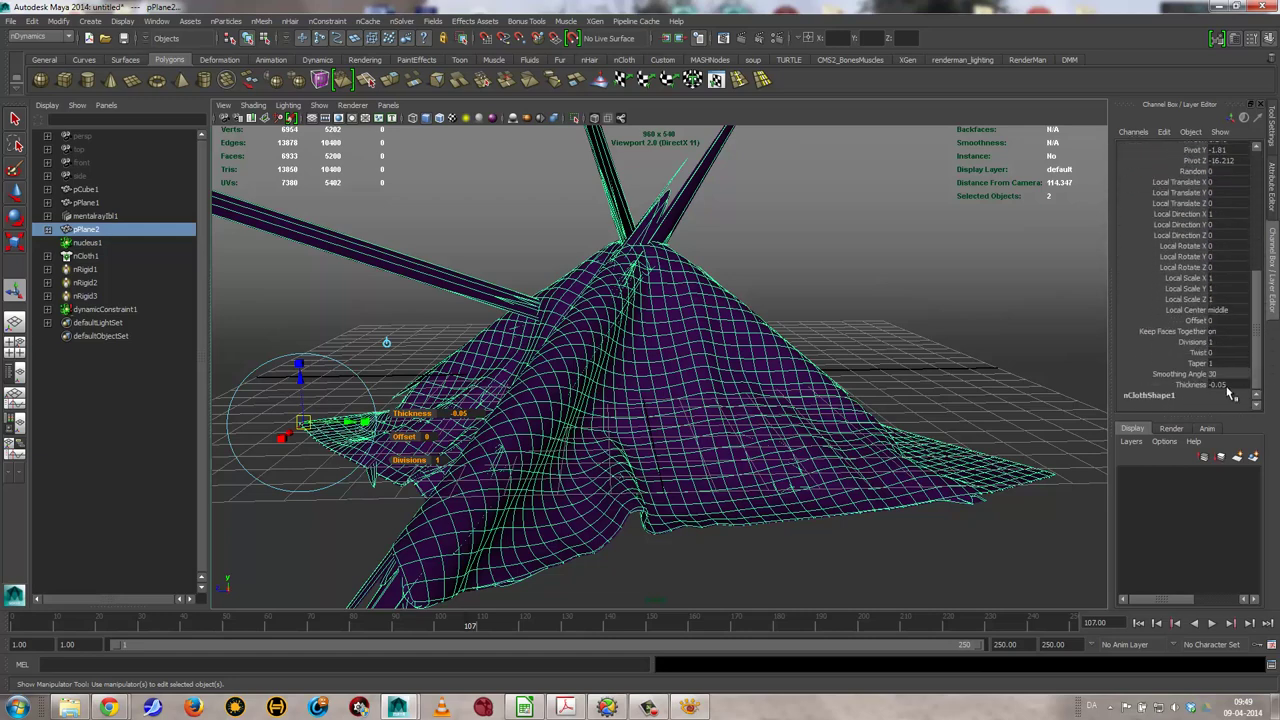
{"action": "double_click", "coordinate": [1229, 386]}
{"action": "type", "text": "0"}
{"action": "key", "text": "Return"}
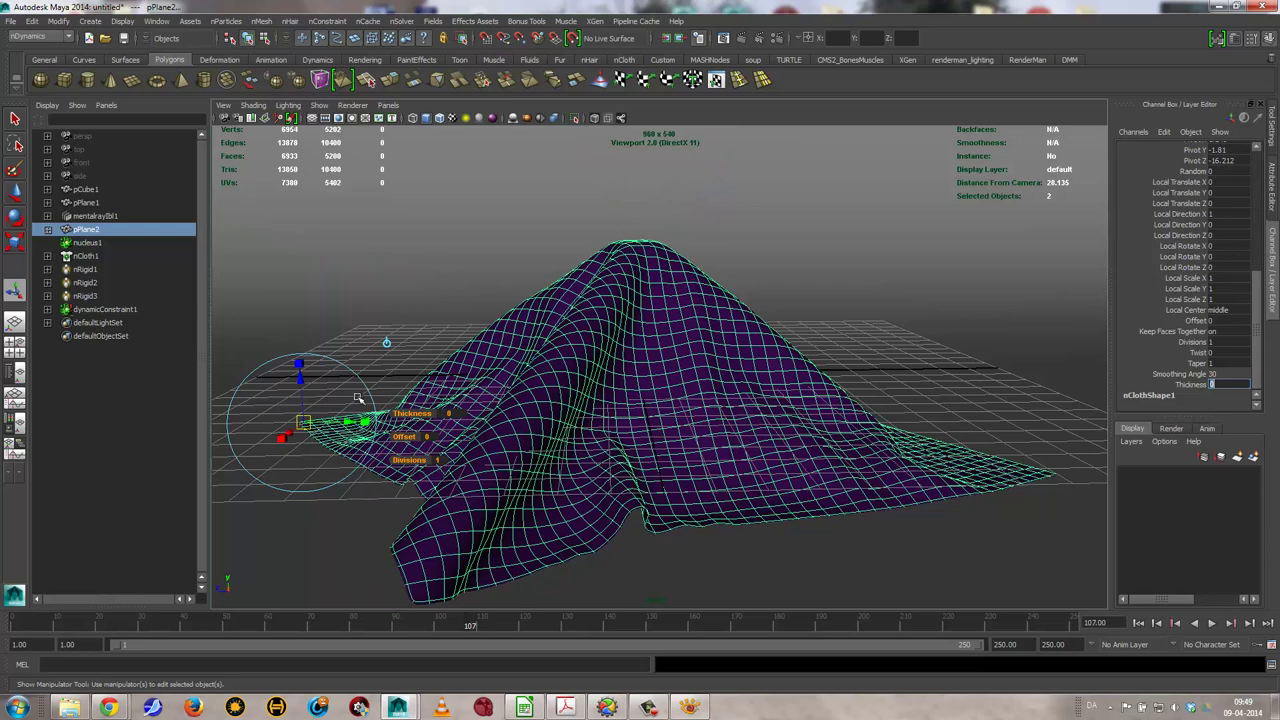
{"action": "left_click_drag", "start_coordinate": [304, 379], "coordinate": [302, 377]}
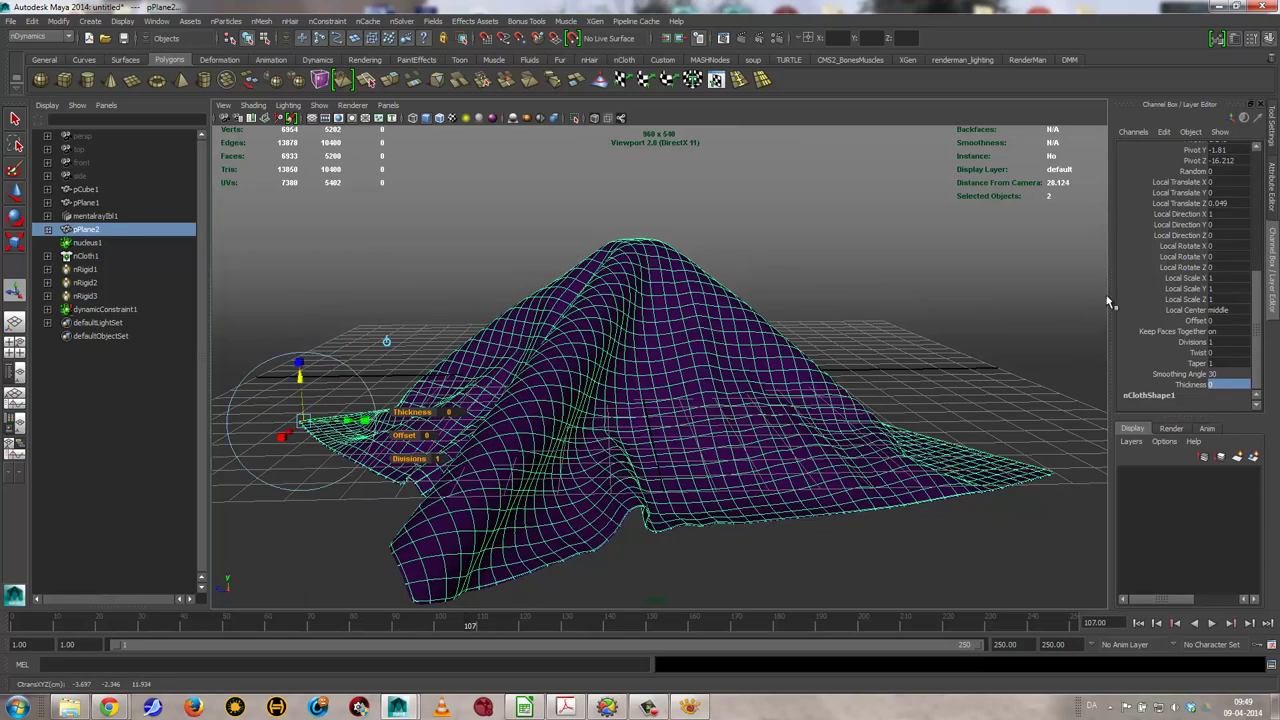
{"action": "left_click", "coordinate": [880, 563]}
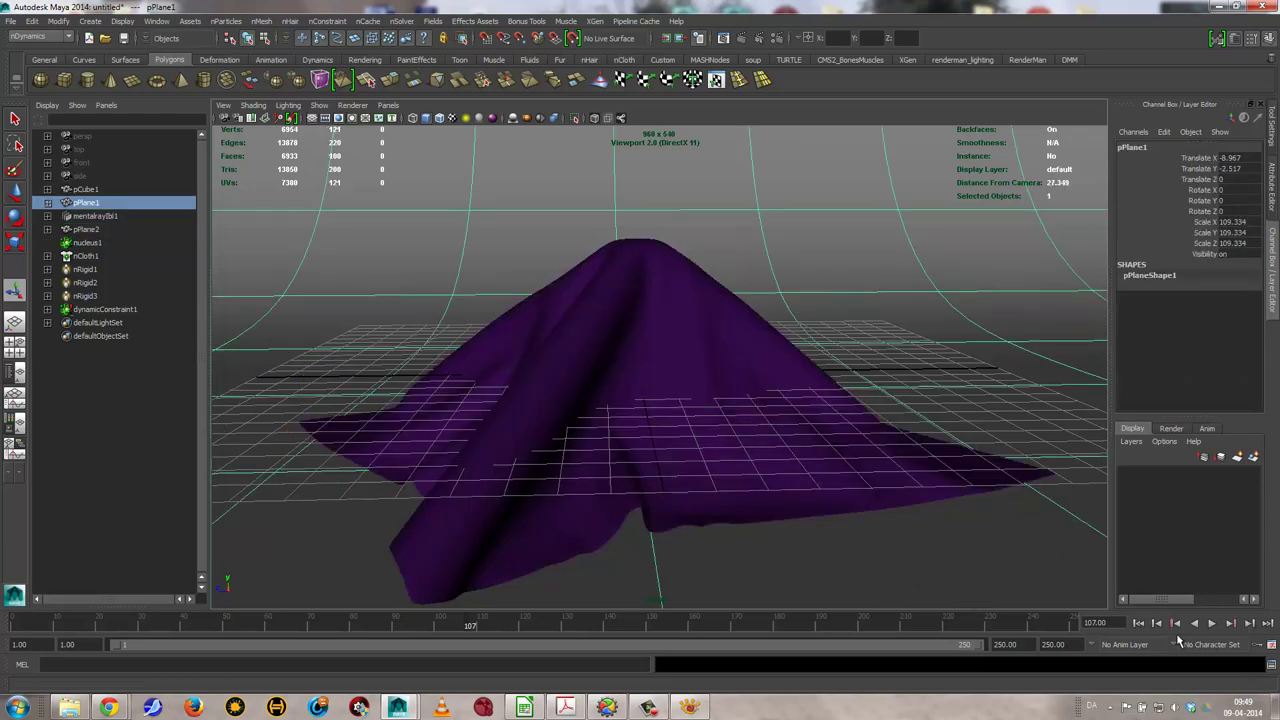
Replay the cloth simulation, return to frame 150, and render it with mental ray
{"action": "left_click", "coordinate": [1138, 623]}
{"action": "left_click", "coordinate": [1212, 623]}
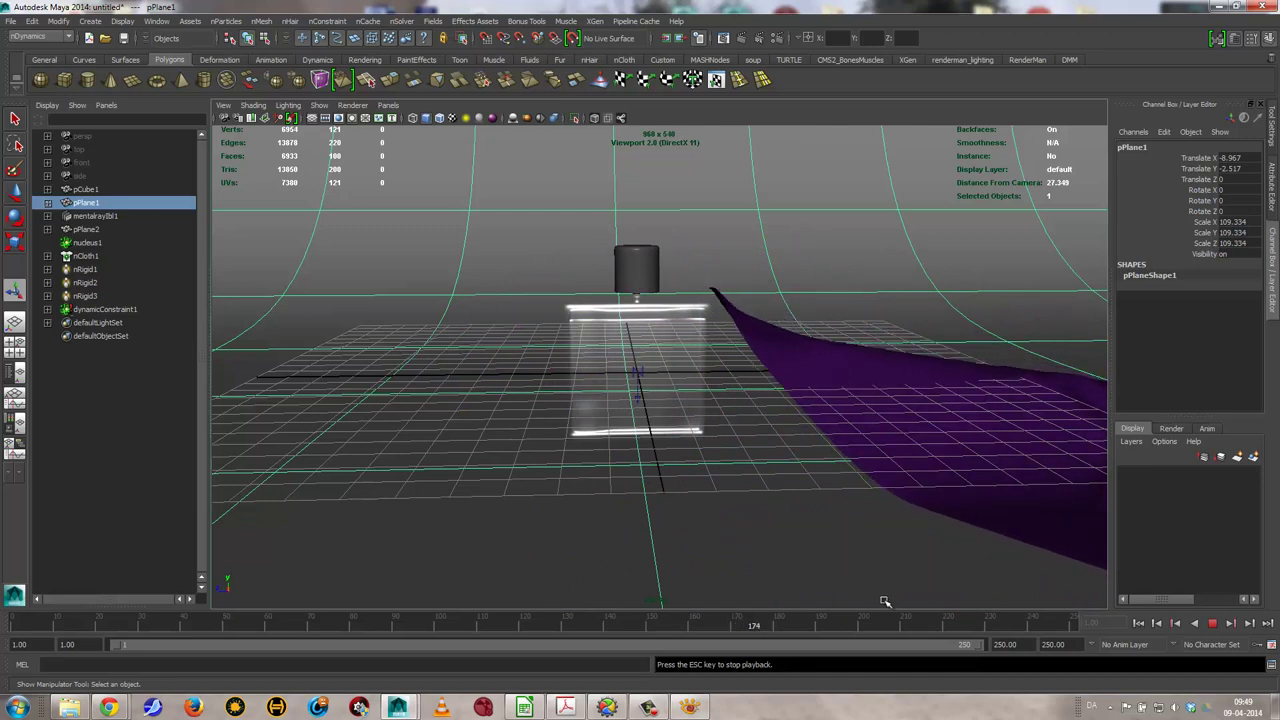
{"action": "mouse_move", "coordinate": [795, 625]}
{"action": "left_mouse_down"}
{"action": "mouse_move", "coordinate": [586, 614]}
{"action": "mouse_move", "coordinate": [651, 604]}
{"action": "left_mouse_up"}
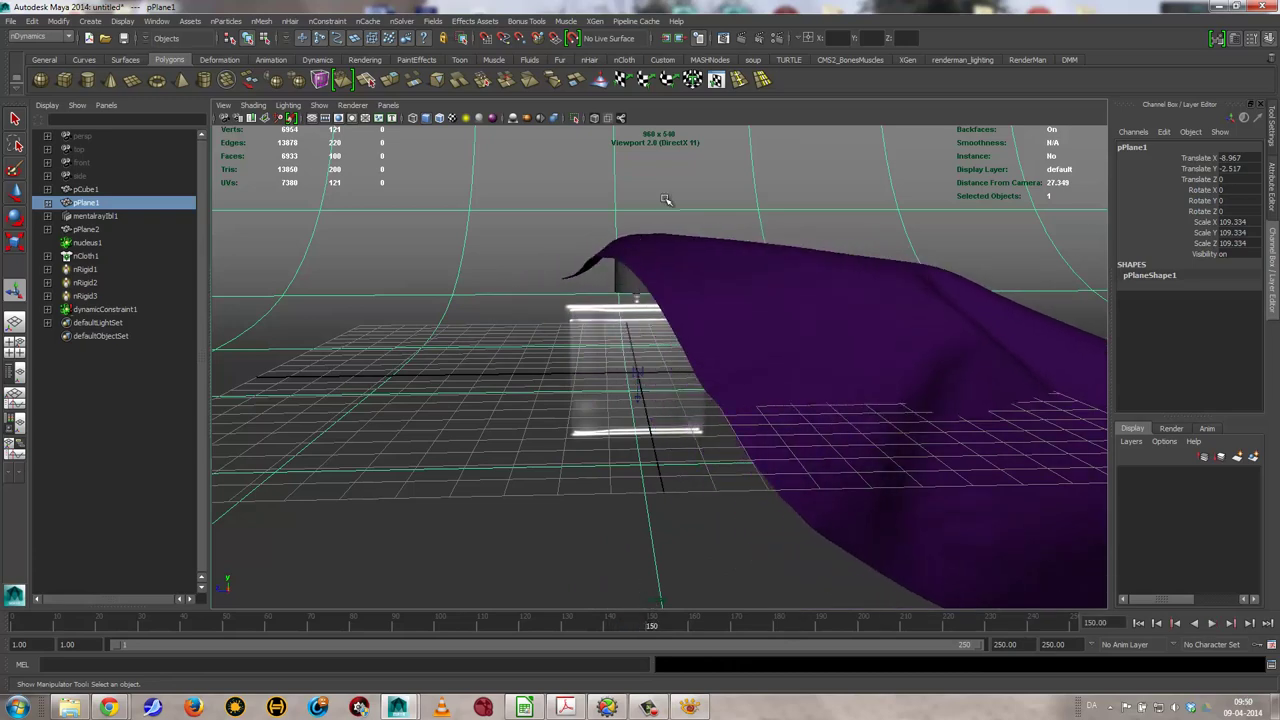
{"action": "left_click", "coordinate": [742, 40]}
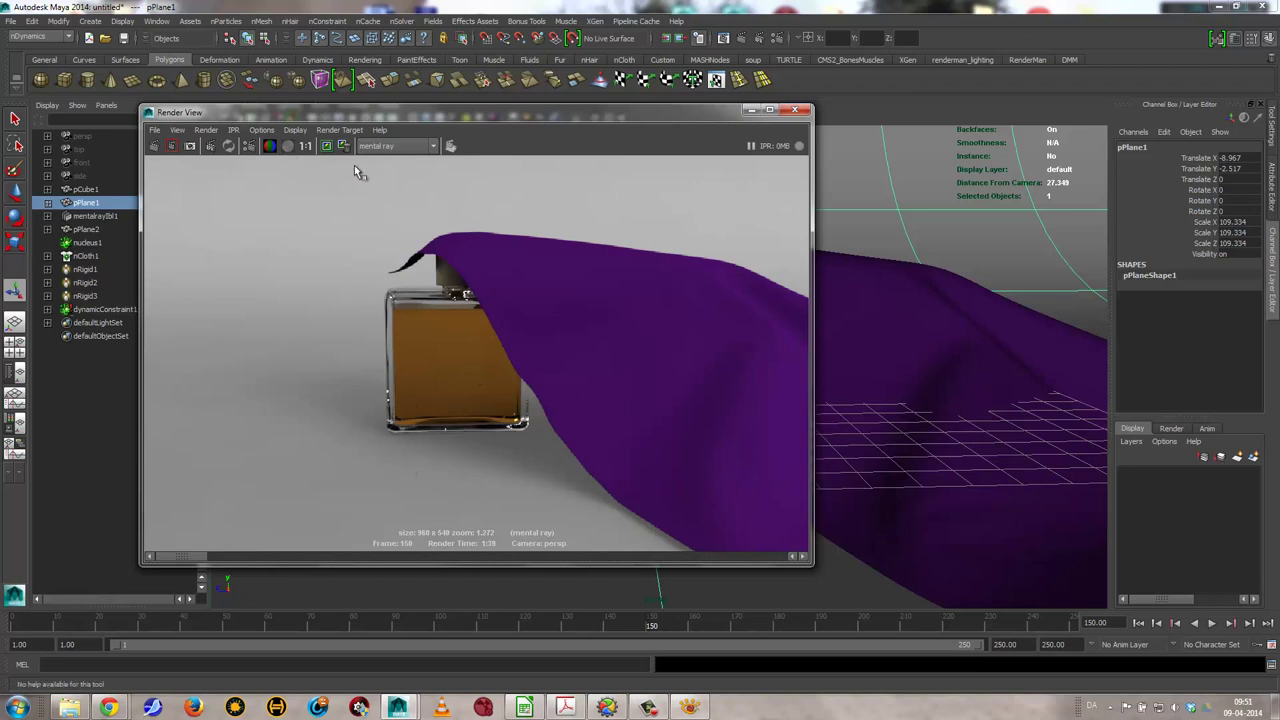
View the finished frame-150 render at 1:1 real size, then open Render Settings
{"action": "left_click", "coordinate": [305, 145]}
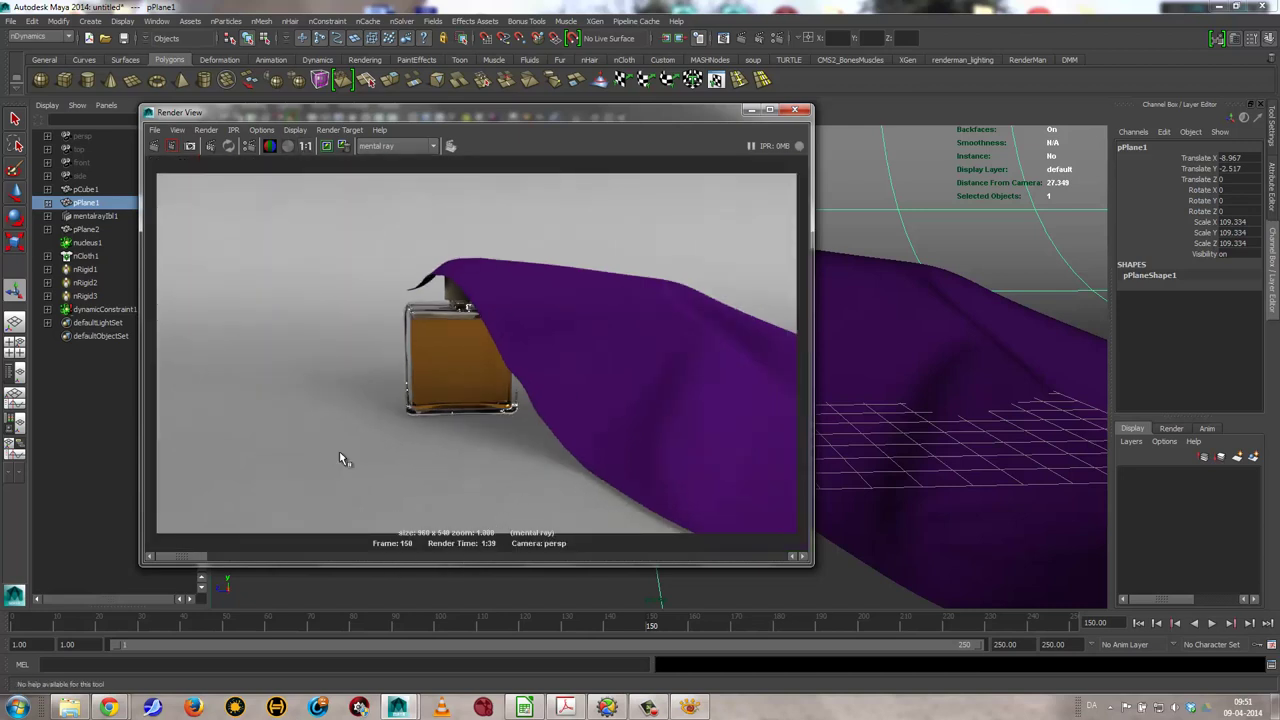
{"action": "left_click", "coordinate": [250, 147]}
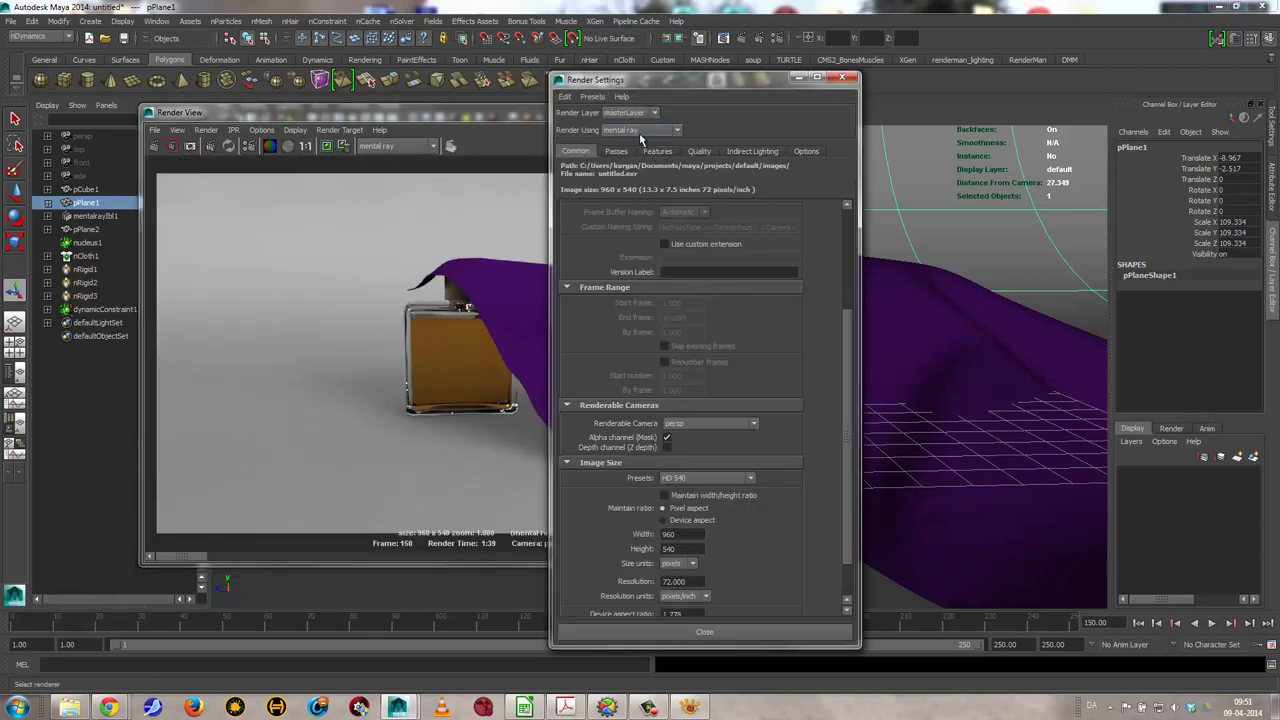
Load the Preview quality preset and set the image size preset to HD 720
{"action": "left_click", "coordinate": [699, 151]}
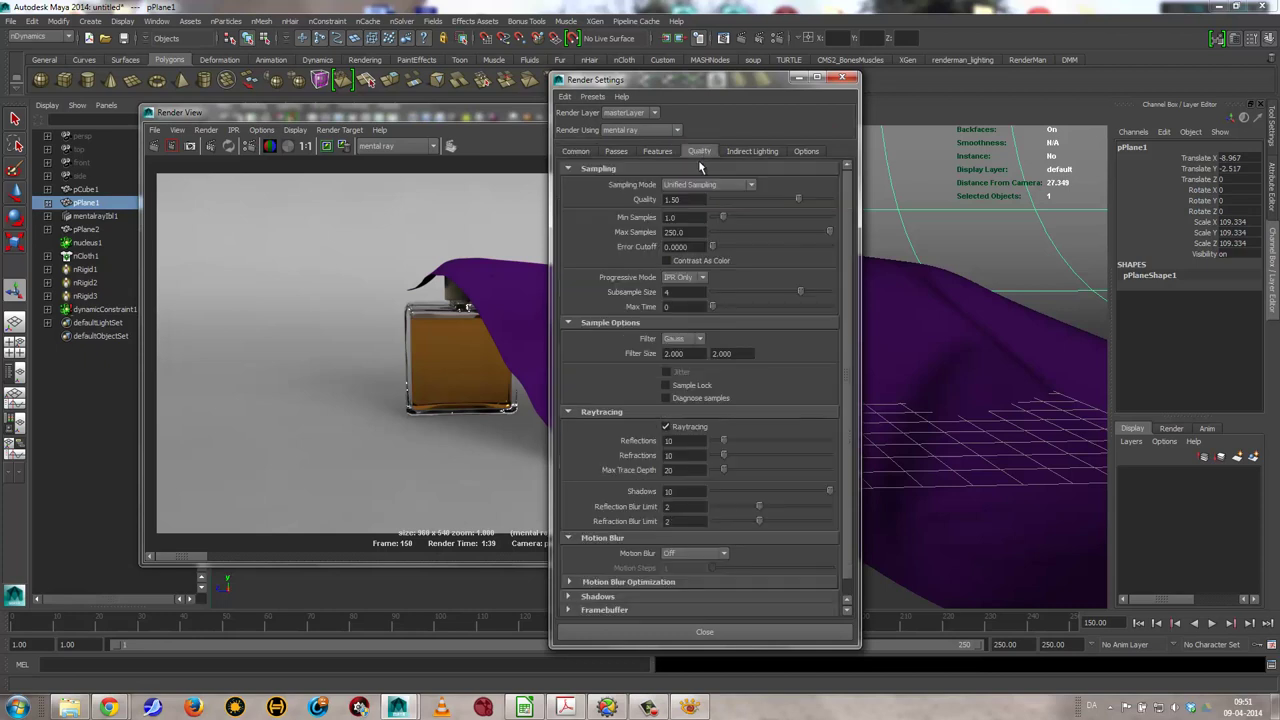
{"action": "left_click", "coordinate": [591, 97]}
{"action": "mouse_move", "coordinate": [614, 122]}
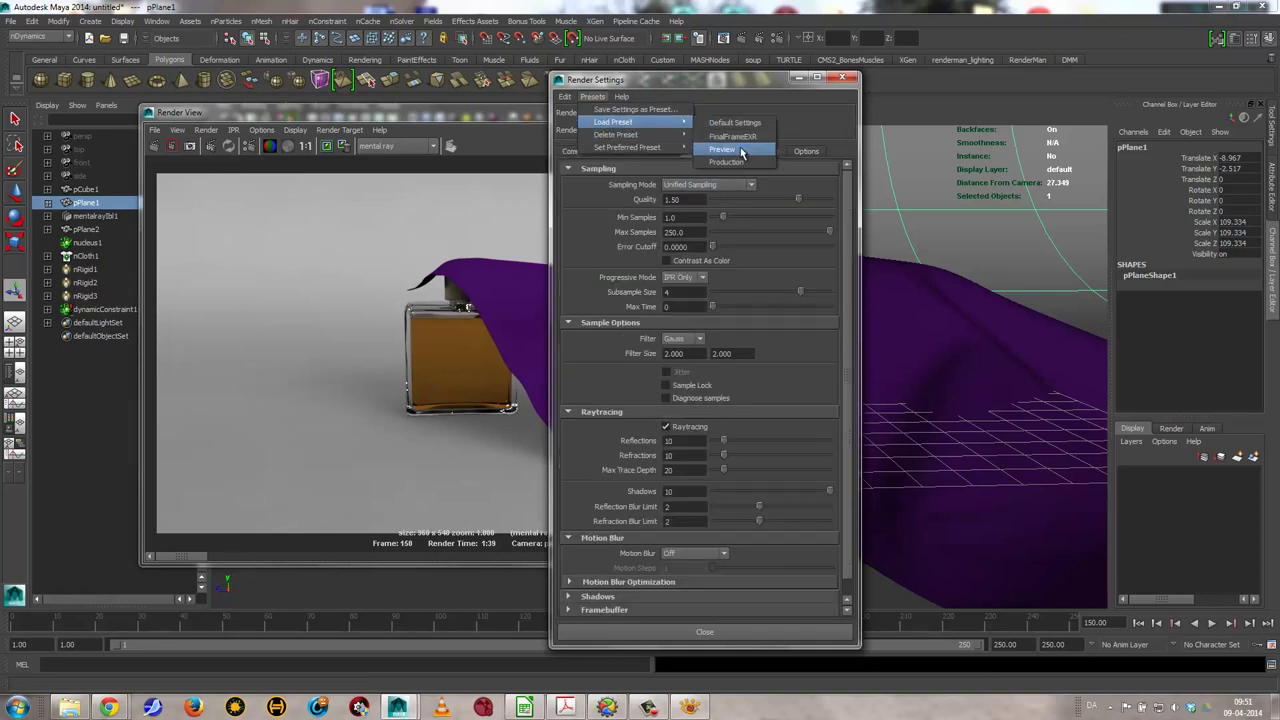
{"action": "left_click", "coordinate": [741, 151]}
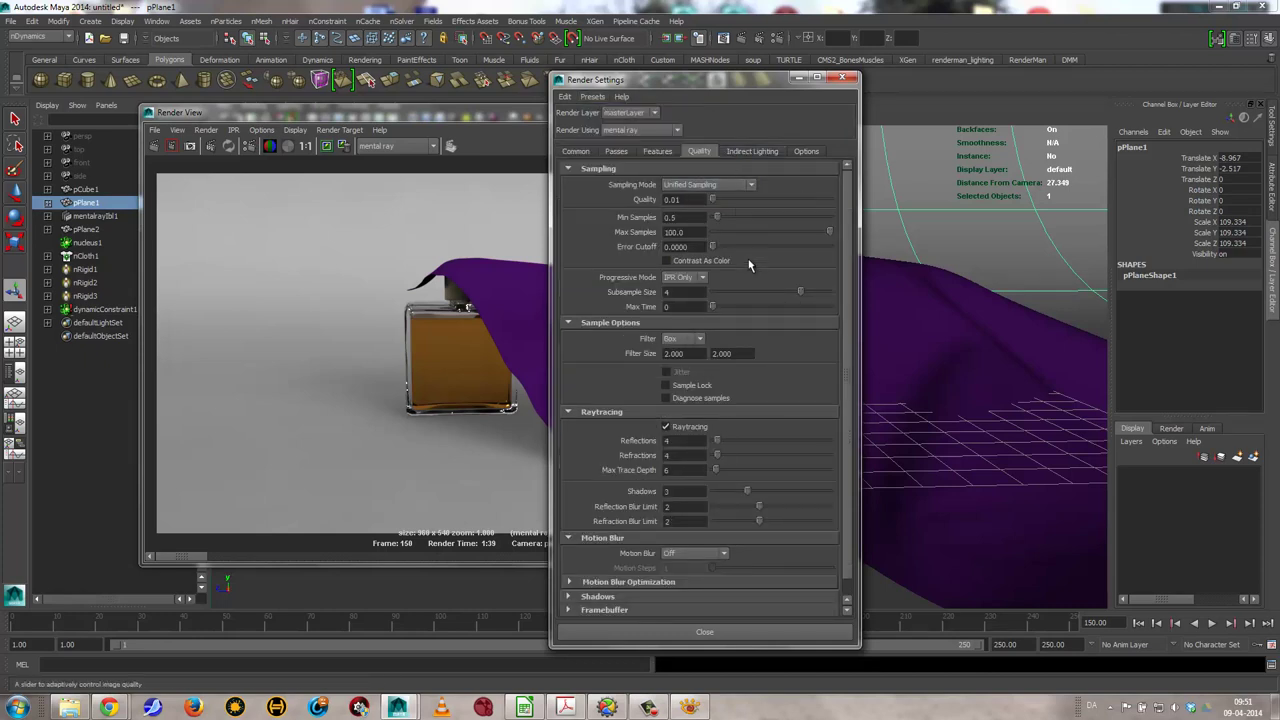
{"action": "left_click", "coordinate": [575, 151]}
{"action": "left_click", "coordinate": [696, 479]}
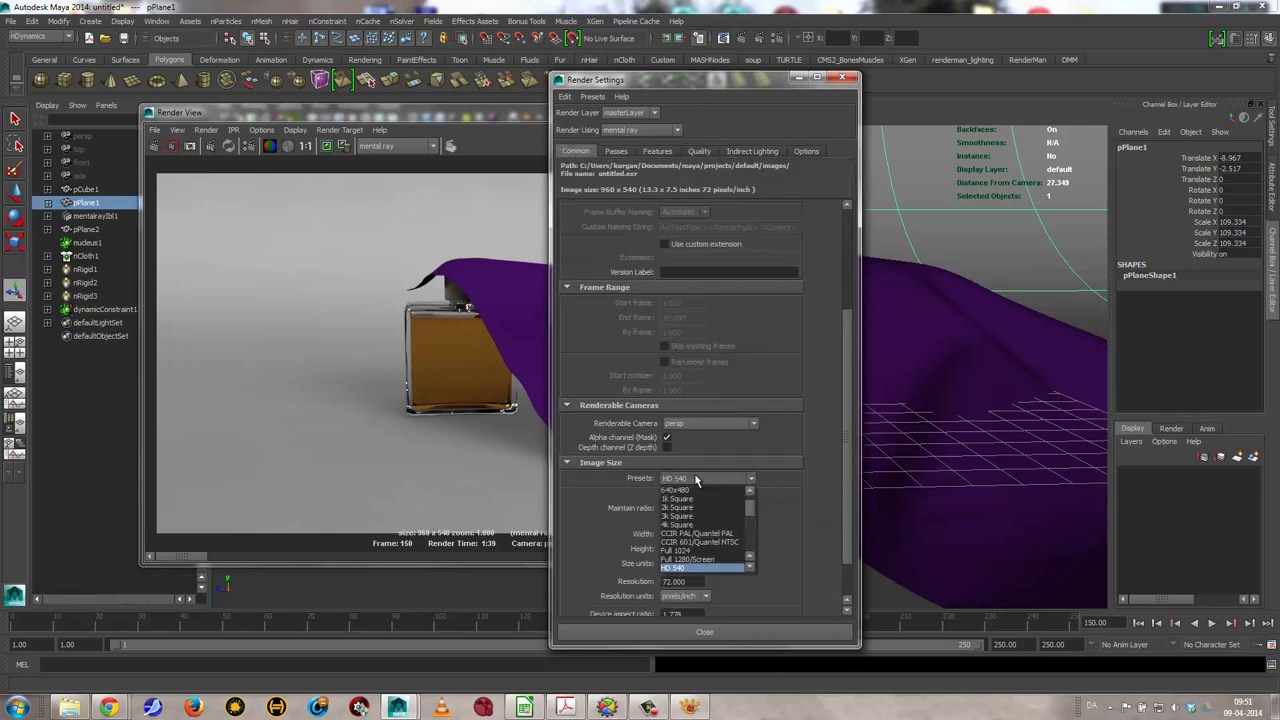
{"action": "scroll", "coordinate": [690, 530], "scroll_direction": "down", "scroll_amount": 3}
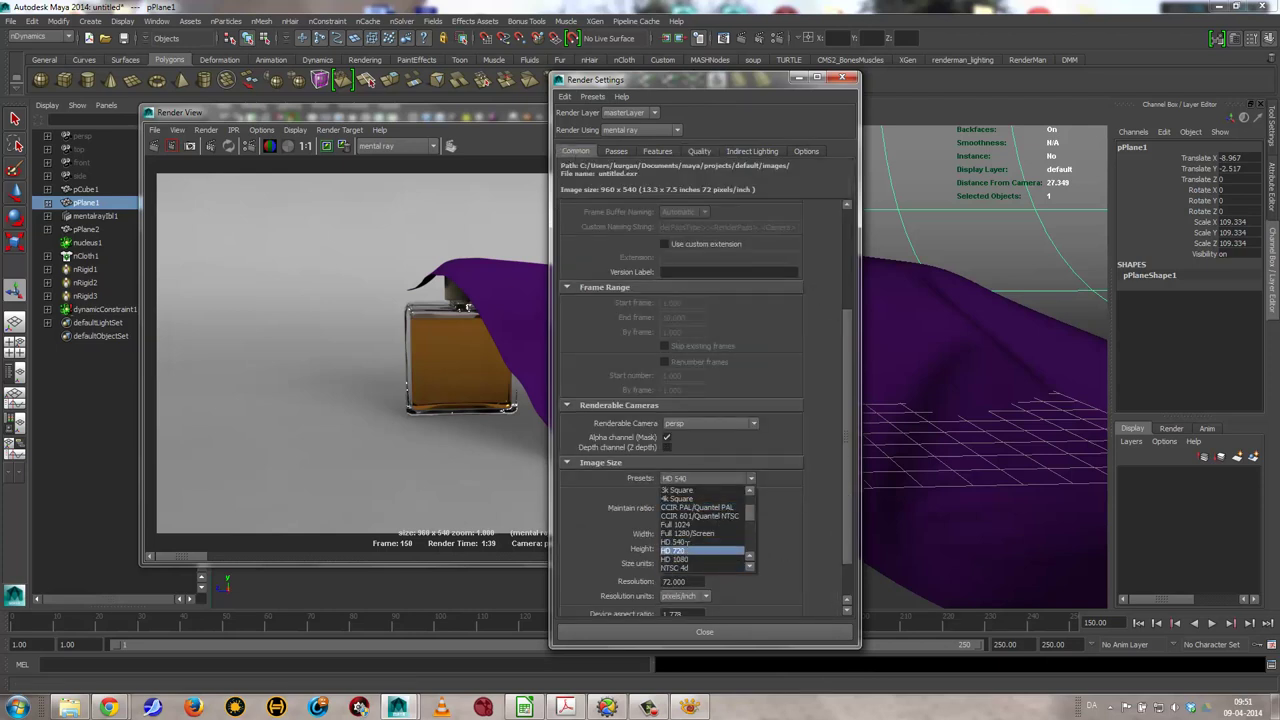
{"action": "left_click", "coordinate": [680, 551]}
{"action": "left_click", "coordinate": [683, 627]}
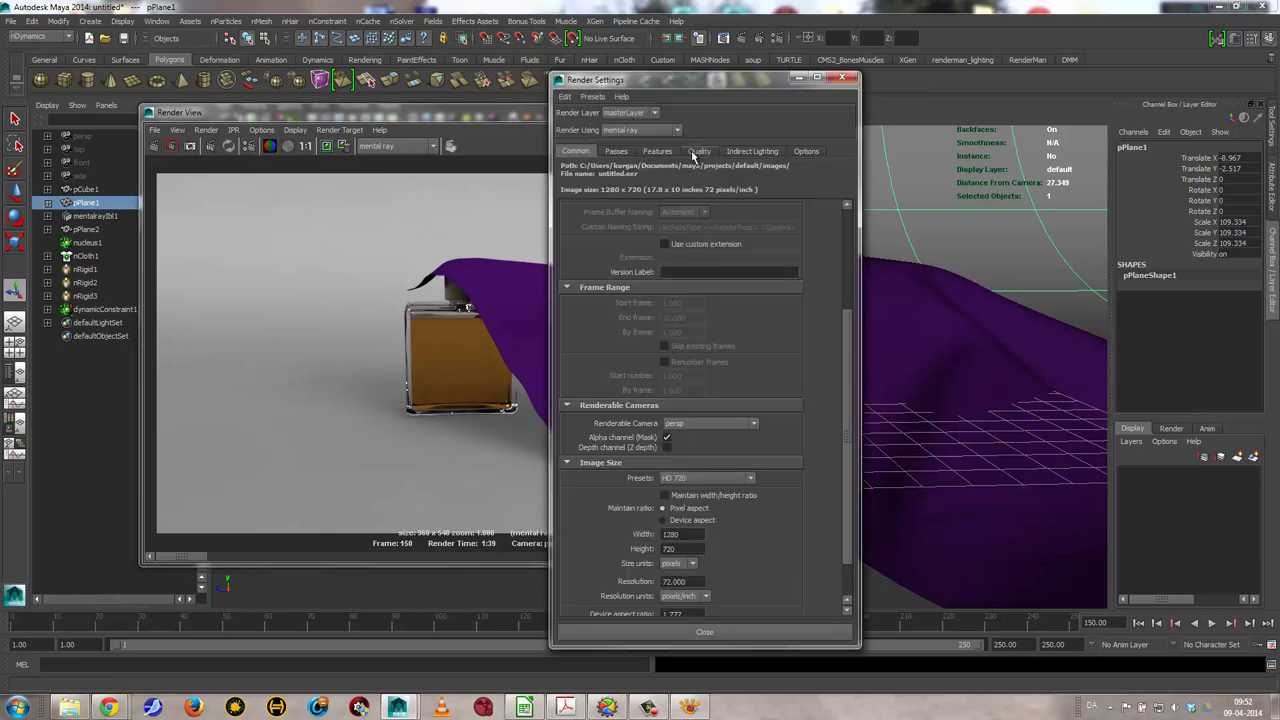
Set raytraced reflections and refractions to 10, max trace depth 20, and shadows 10
{"action": "left_click", "coordinate": [699, 151]}
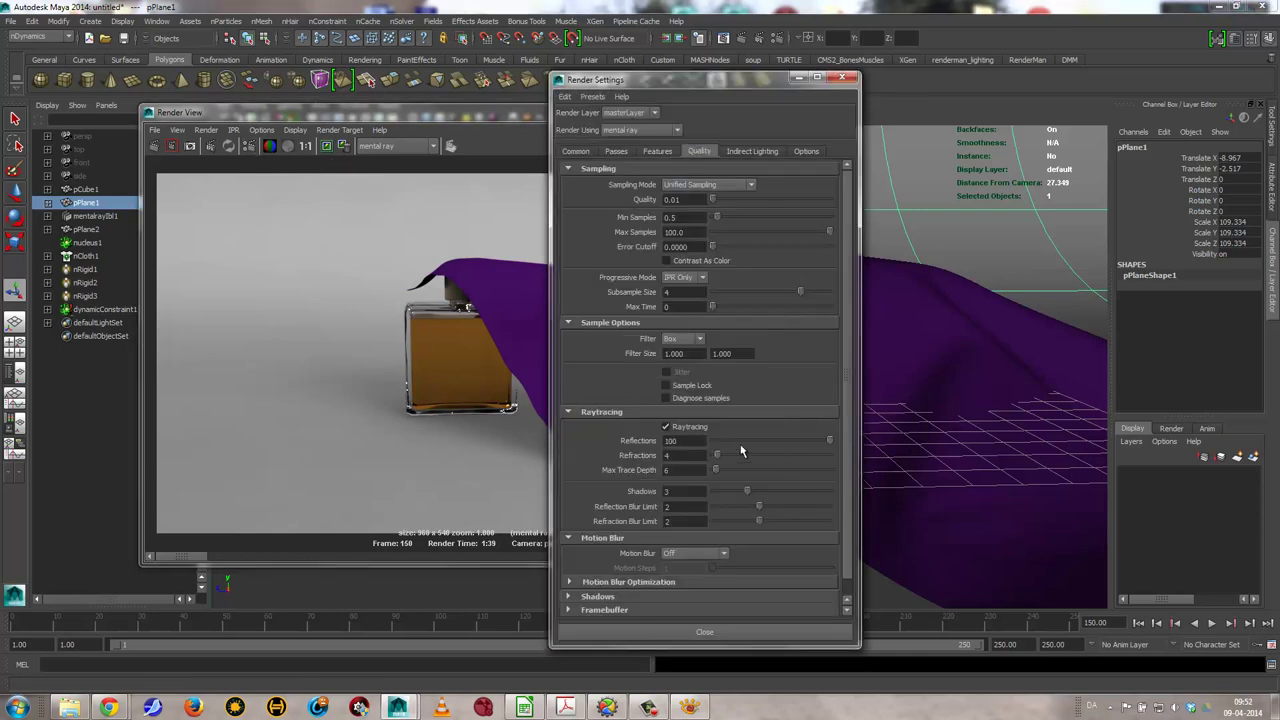
{"action": "double_click", "coordinate": [696, 440]}
{"action": "type", "text": "10"}
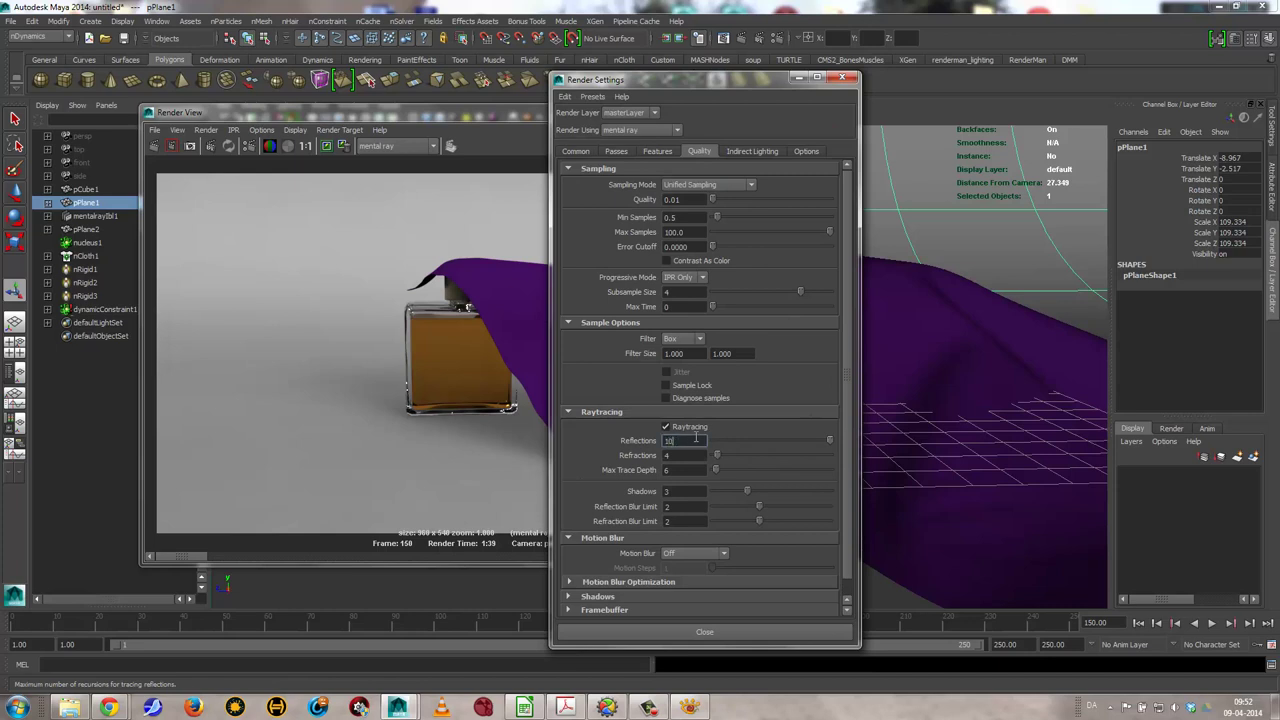
{"action": "key", "text": "Tab"}
{"action": "type", "text": "10"}
{"action": "key", "text": "Tab"}
{"action": "type", "text": "20"}
{"action": "key", "text": "Tab"}
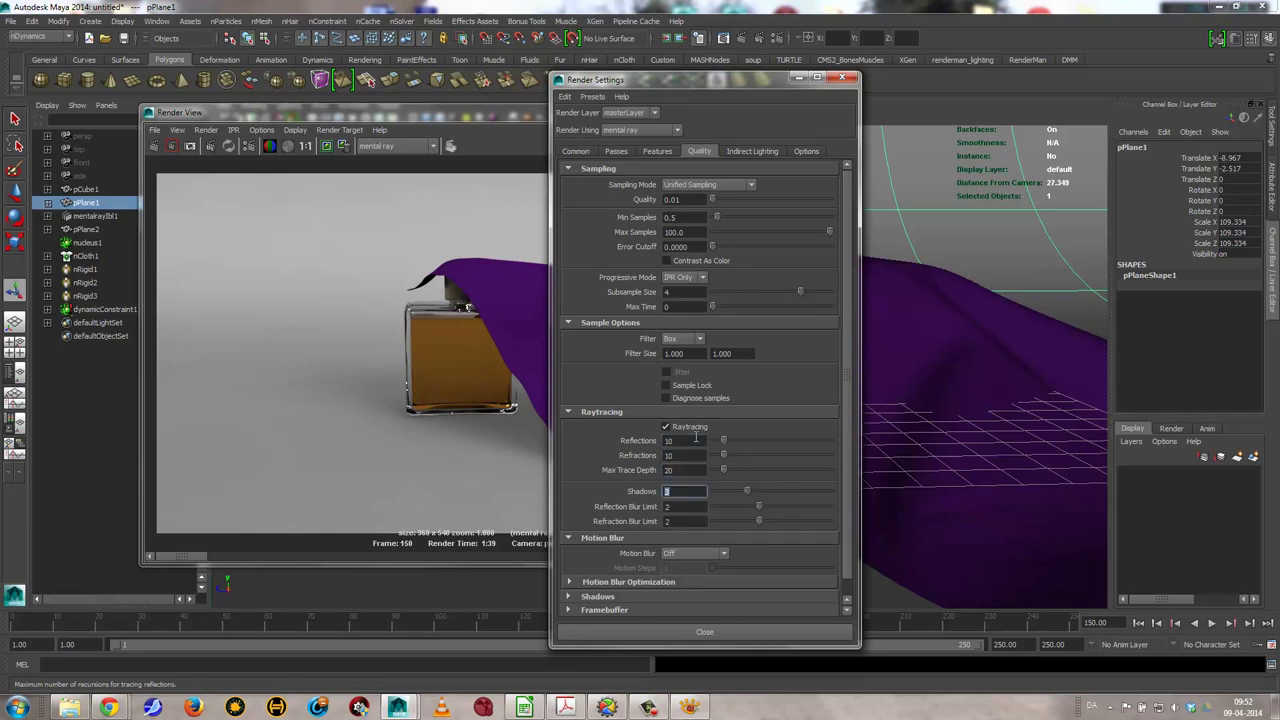
{"action": "type", "text": "10"}
{"action": "key", "text": "Tab"}
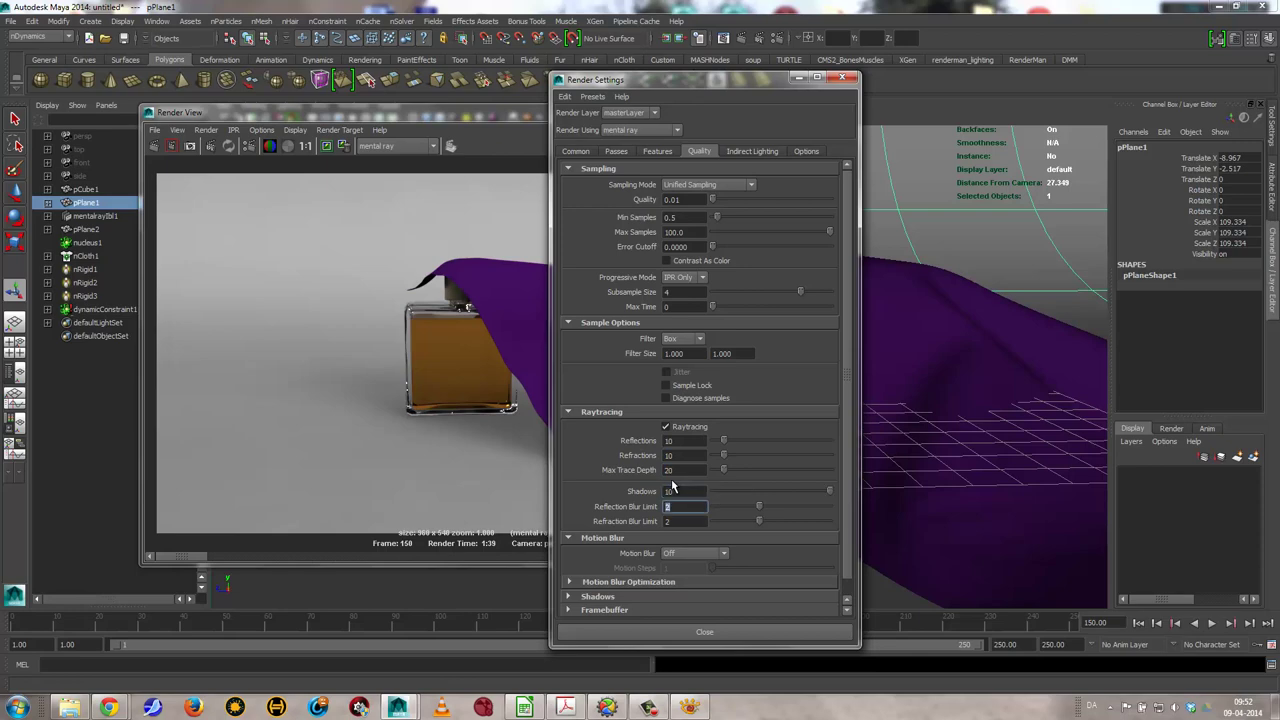
{"action": "left_click", "coordinate": [712, 632]}
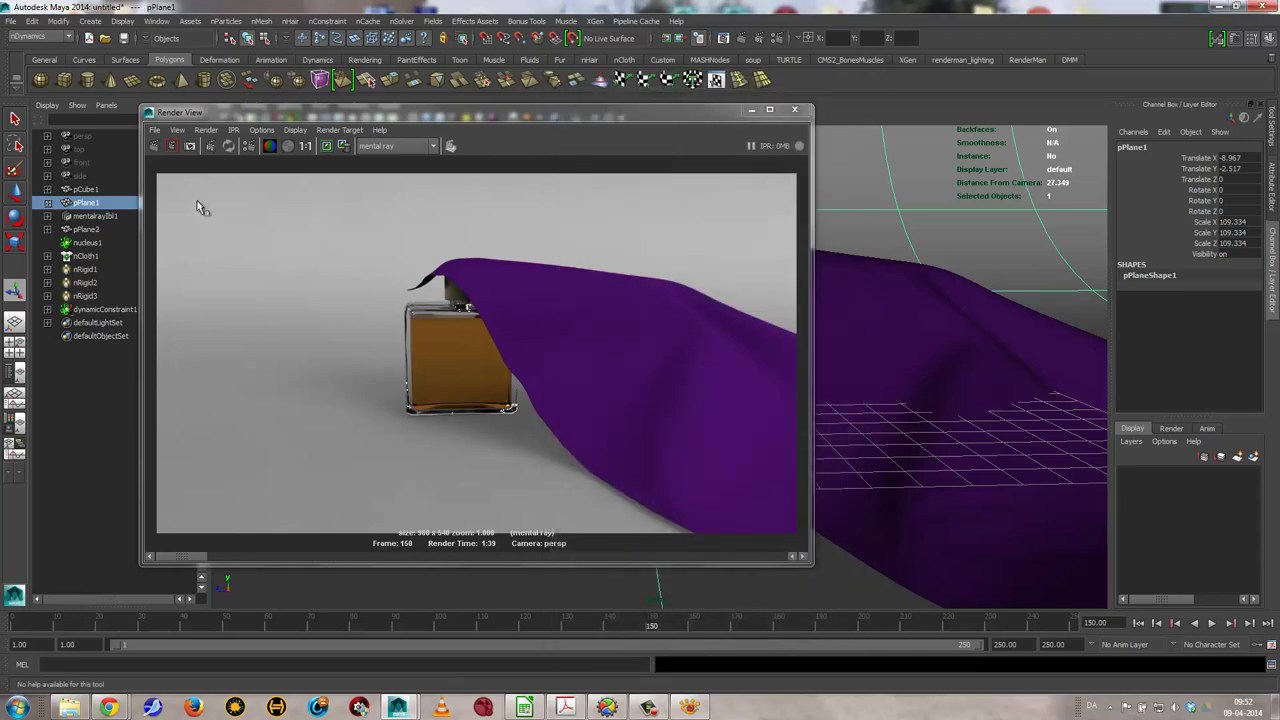
Re-render frame 150 at 1280 x 720, then minimize the Render View once finished
{"action": "left_click", "coordinate": [154, 146]}
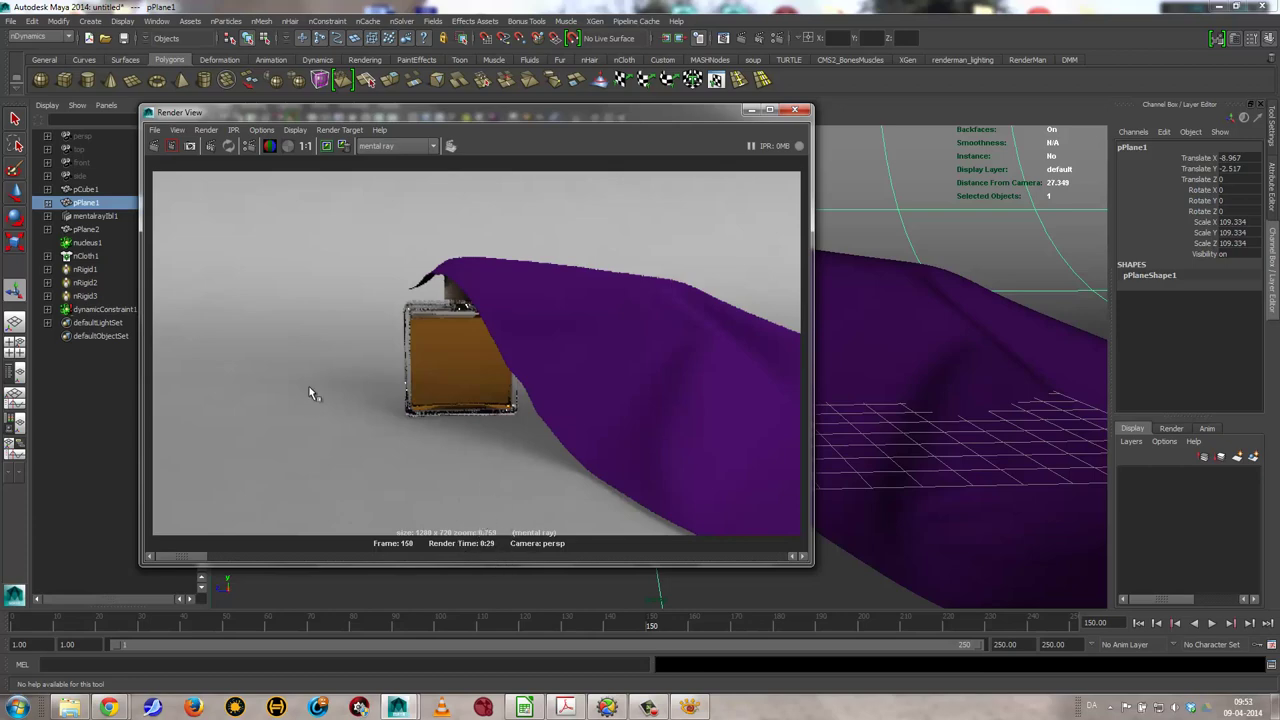
{"action": "left_click", "coordinate": [752, 110]}
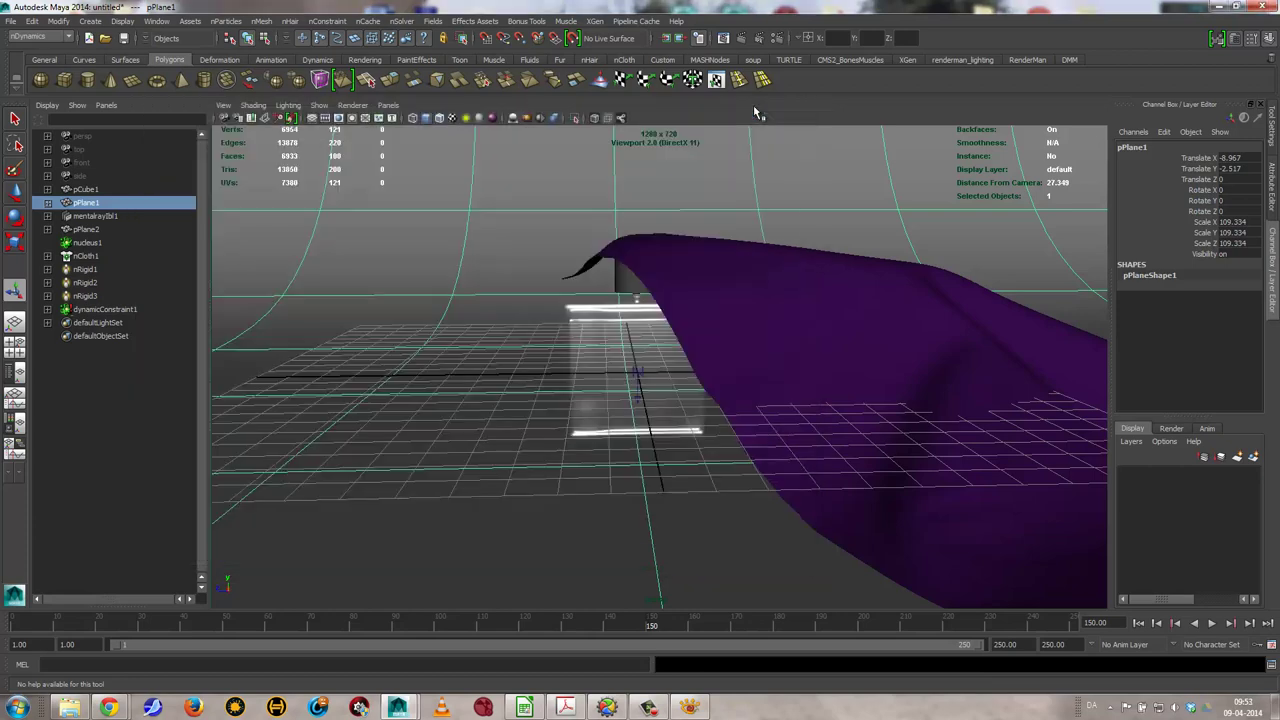
Isolate pCube1 in the viewport, orbit and zoom in, and open the reference images folder
{"action": "left_click", "coordinate": [586, 349]}
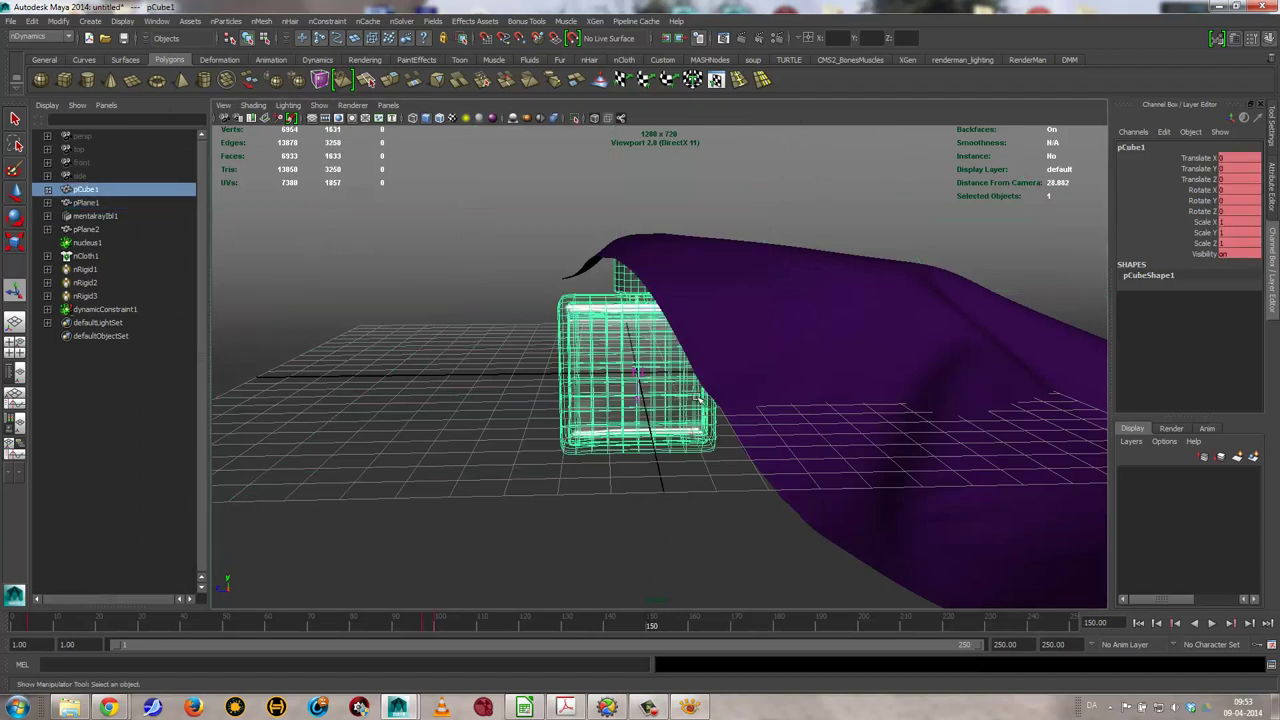
{"action": "left_click", "coordinate": [318, 106]}
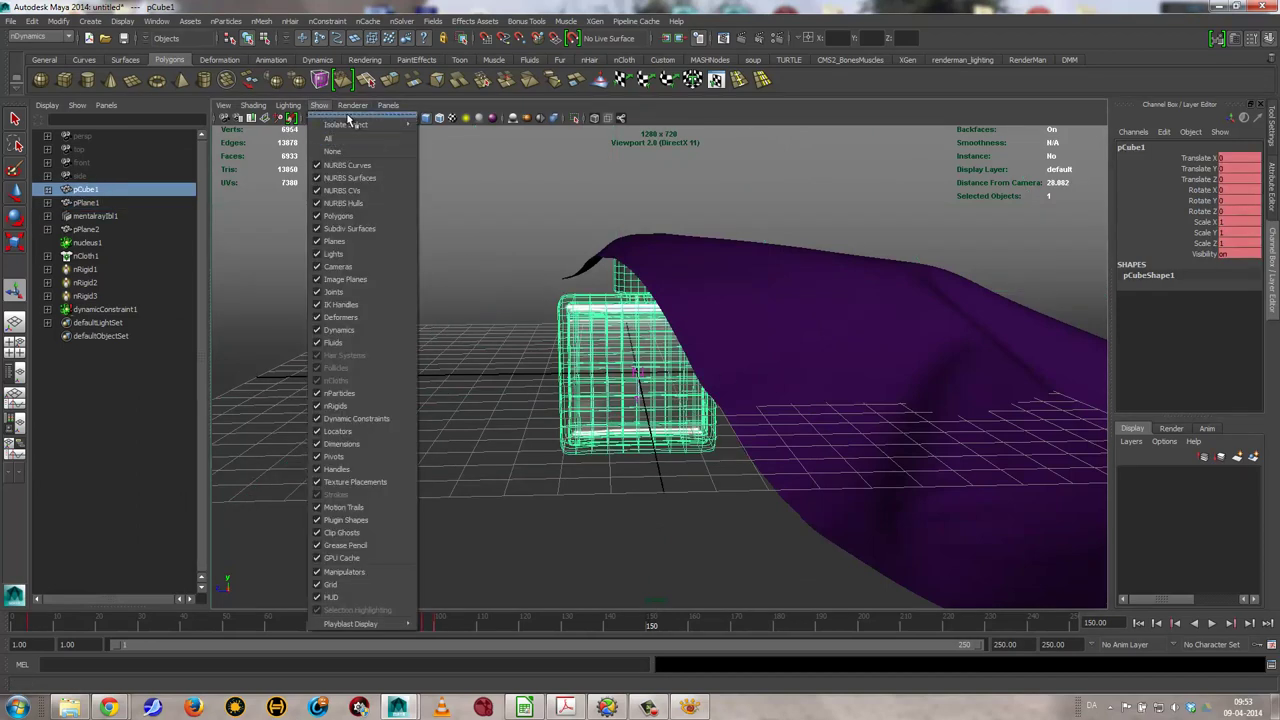
{"action": "mouse_move", "coordinate": [346, 124]}
{"action": "left_click", "coordinate": [440, 128]}
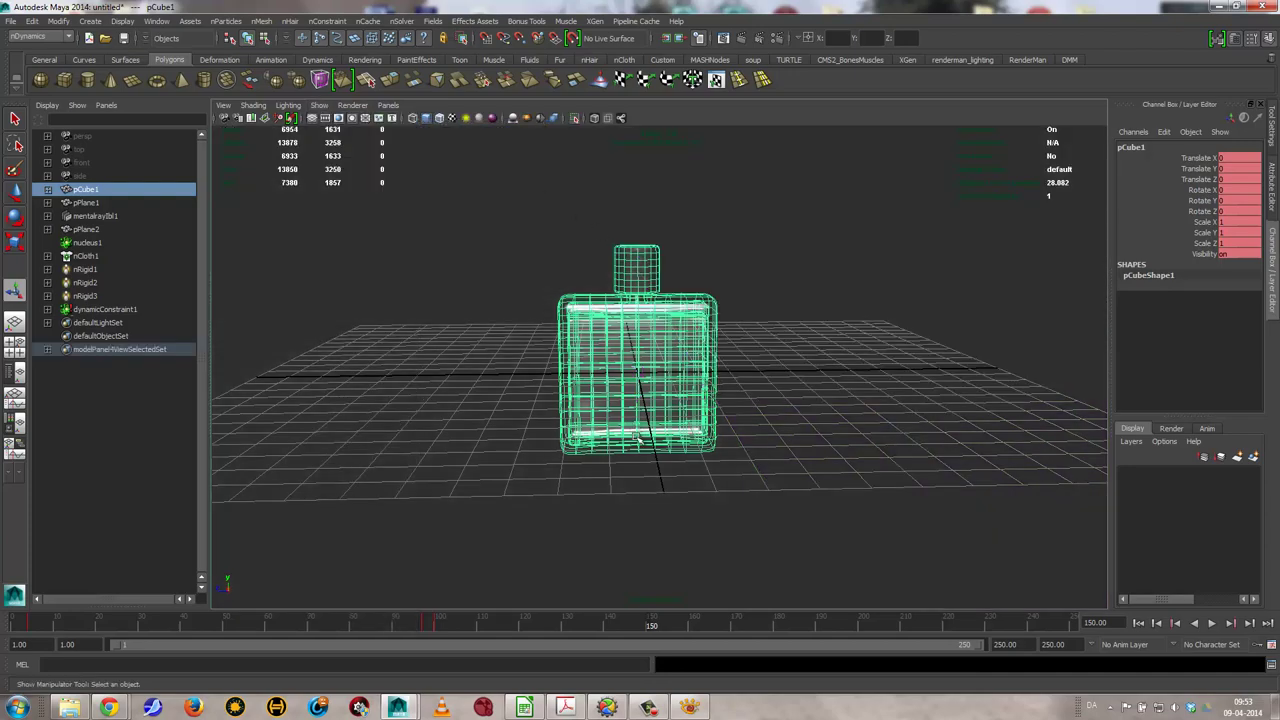
{"action": "left_click_drag", "start_coordinate": [638, 436], "coordinate": [749, 434], "text": "alt"}
{"action": "scroll", "coordinate": [700, 430], "scroll_direction": "up", "scroll_amount": 3}
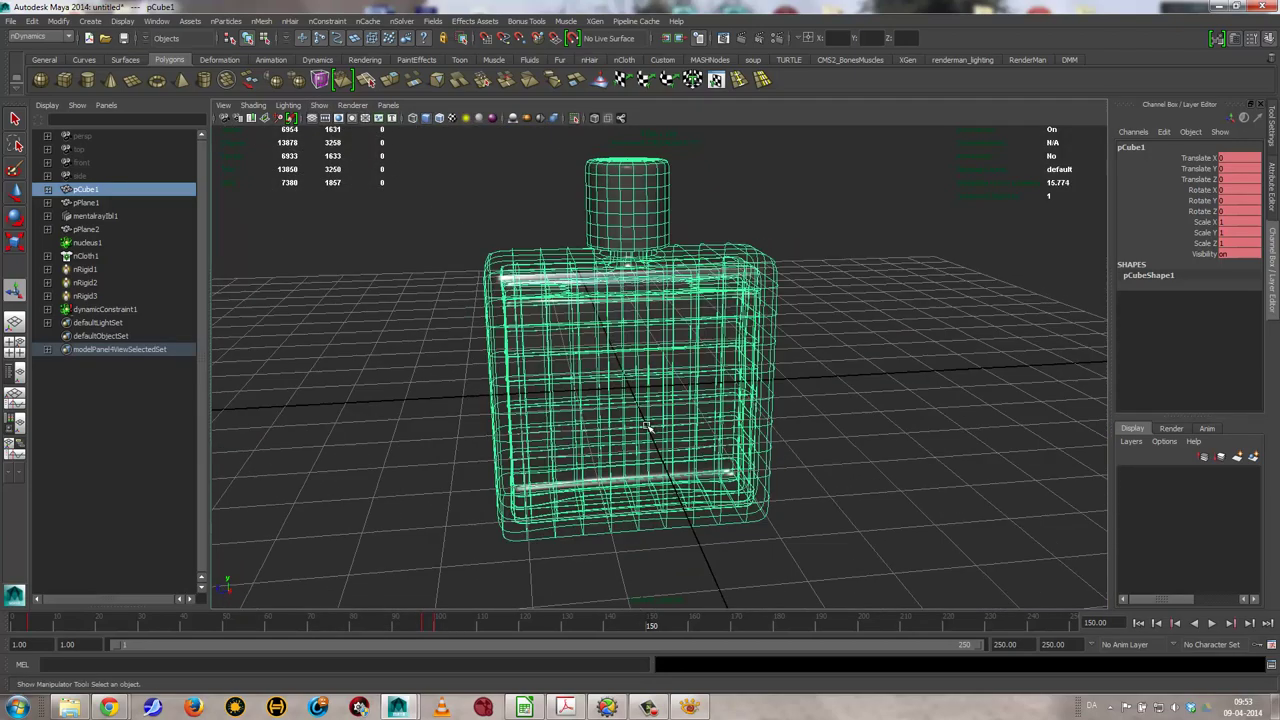
{"action": "left_click", "coordinate": [69, 707]}
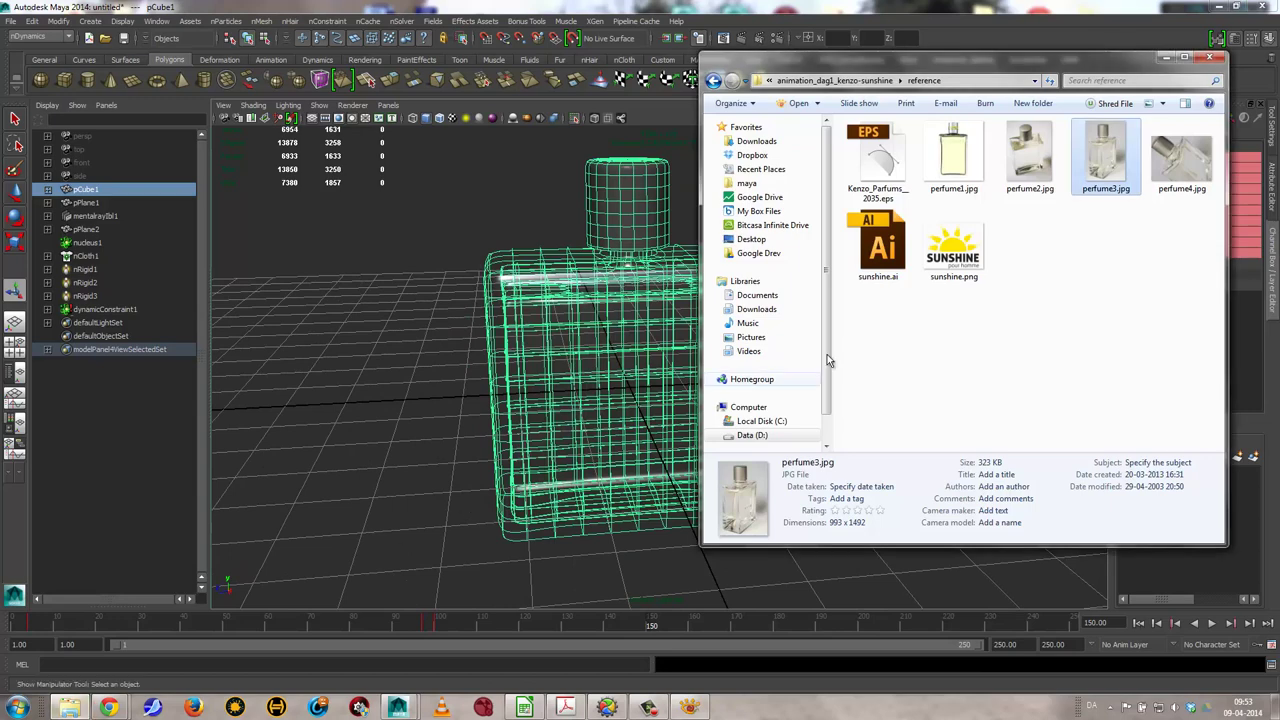
{"action": "double_click", "coordinate": [953, 250]}
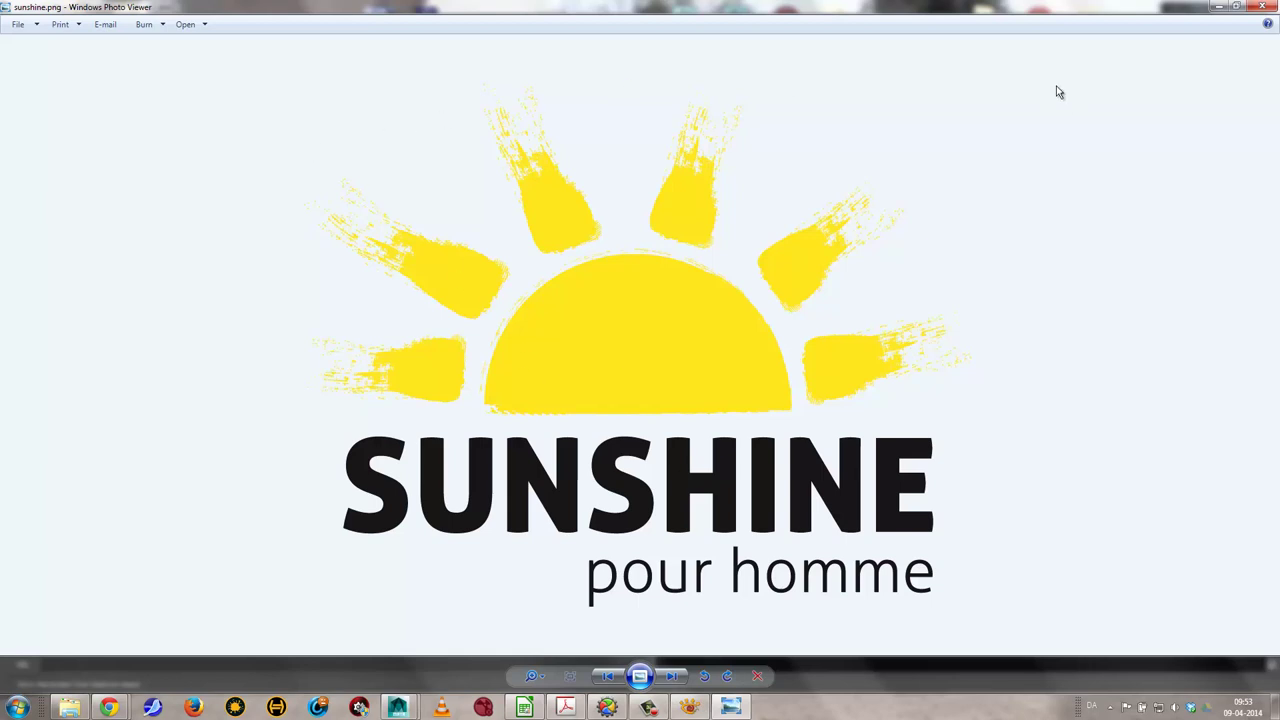
{"action": "left_click", "coordinate": [1260, 7]}
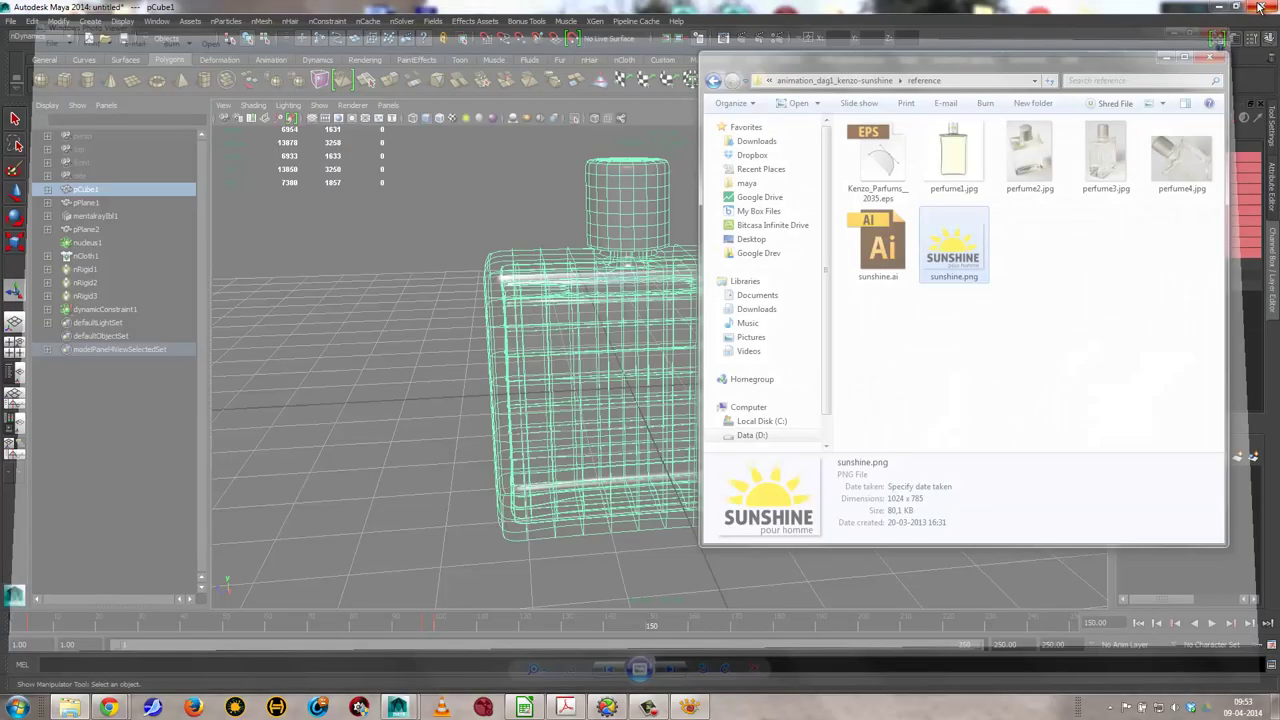
{"action": "left_click", "coordinate": [953, 250]}
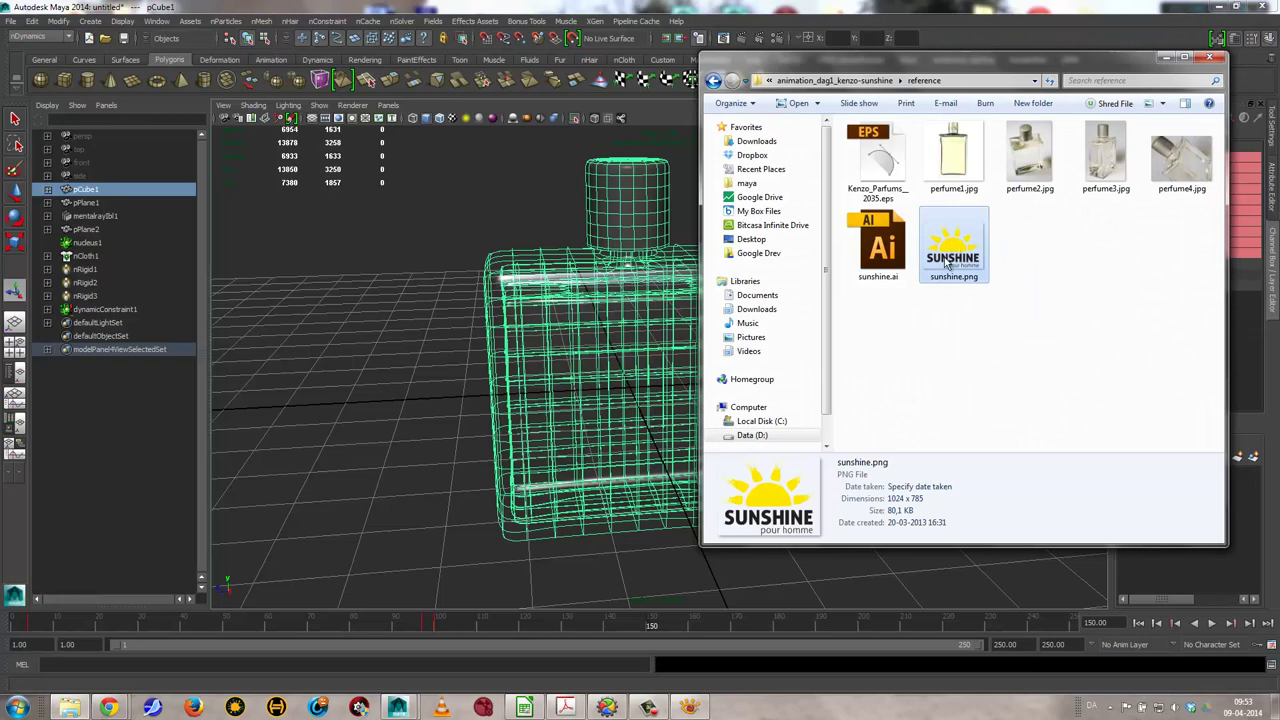
{"action": "right_click", "coordinate": [946, 263]}
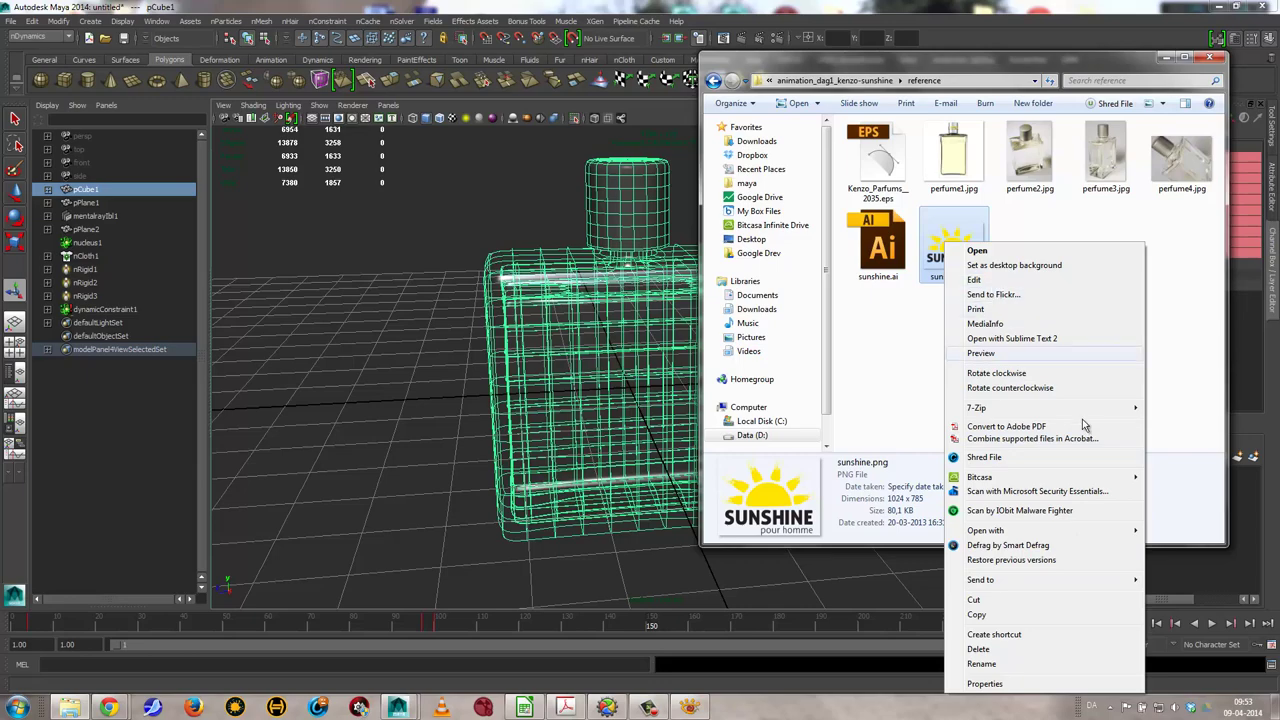
{"action": "mouse_move", "coordinate": [985, 530]}
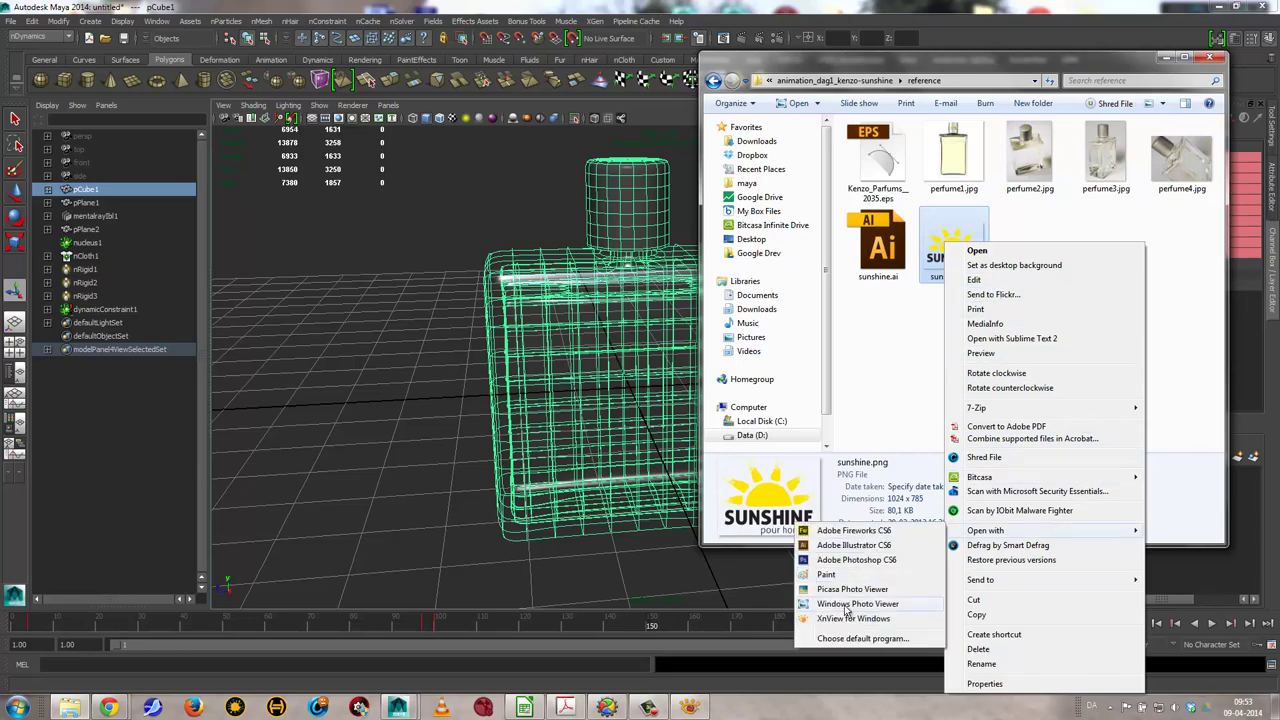
{"action": "left_click", "coordinate": [846, 619]}
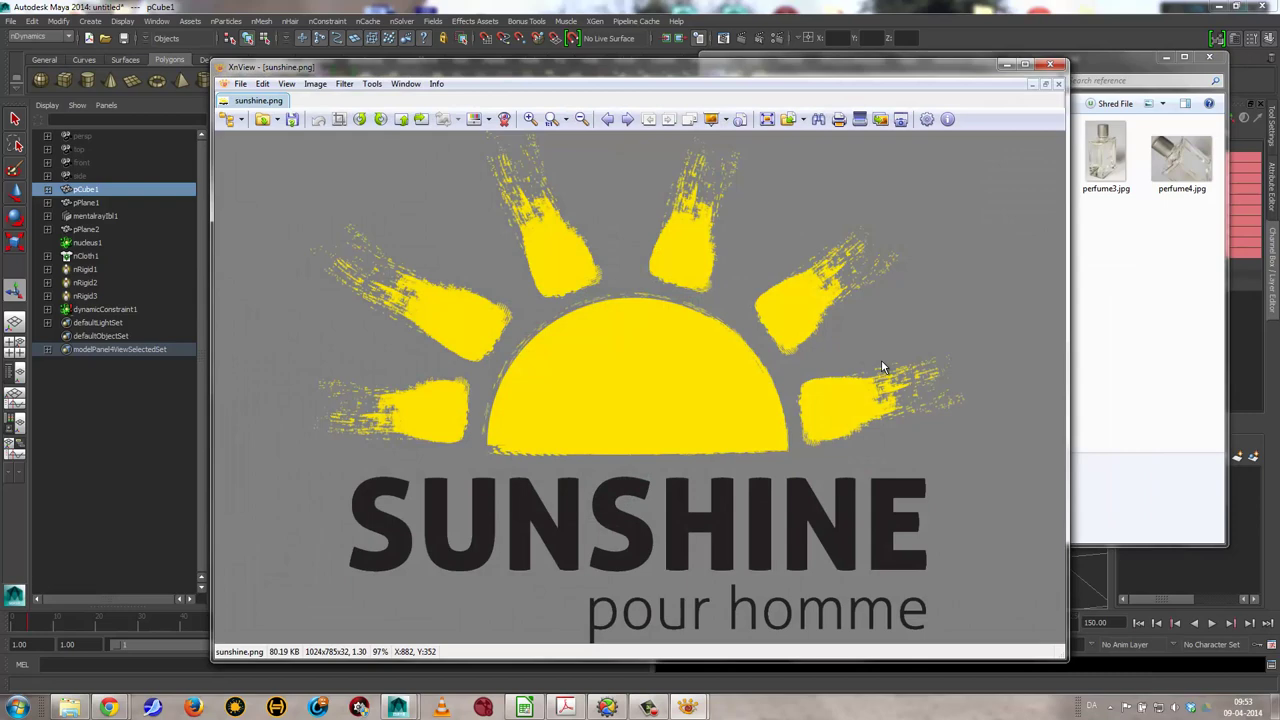
{"action": "left_click", "coordinate": [1049, 64]}
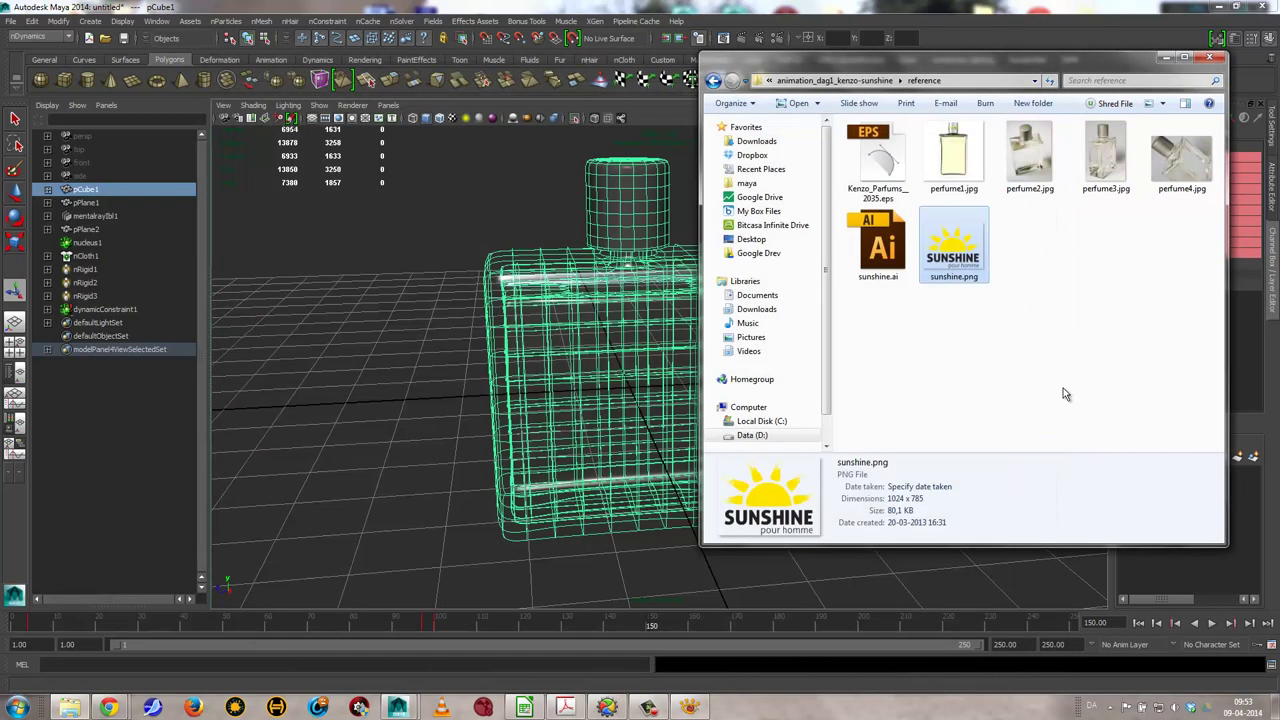
{"action": "left_click", "coordinate": [874, 145]}
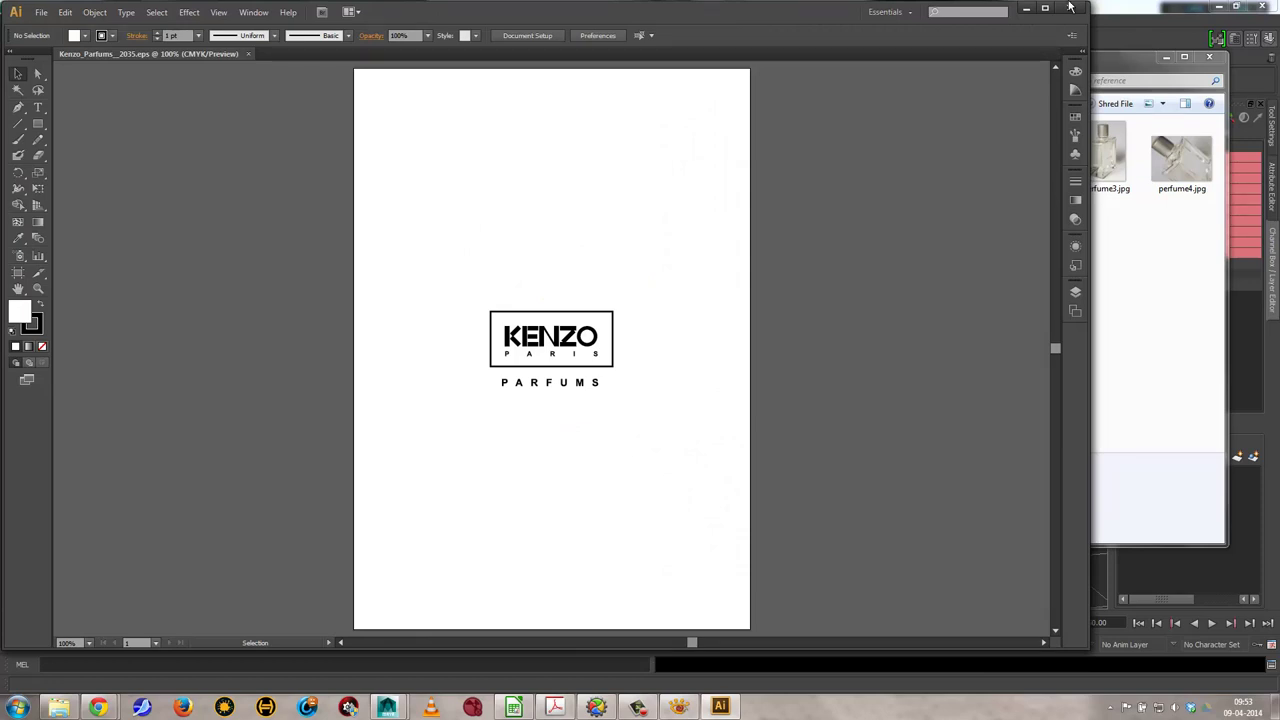
Launch Photoshop CS6 and drag the Kenzo_Parfums_2035.eps file into it
{"action": "left_click", "coordinate": [1127, 165]}
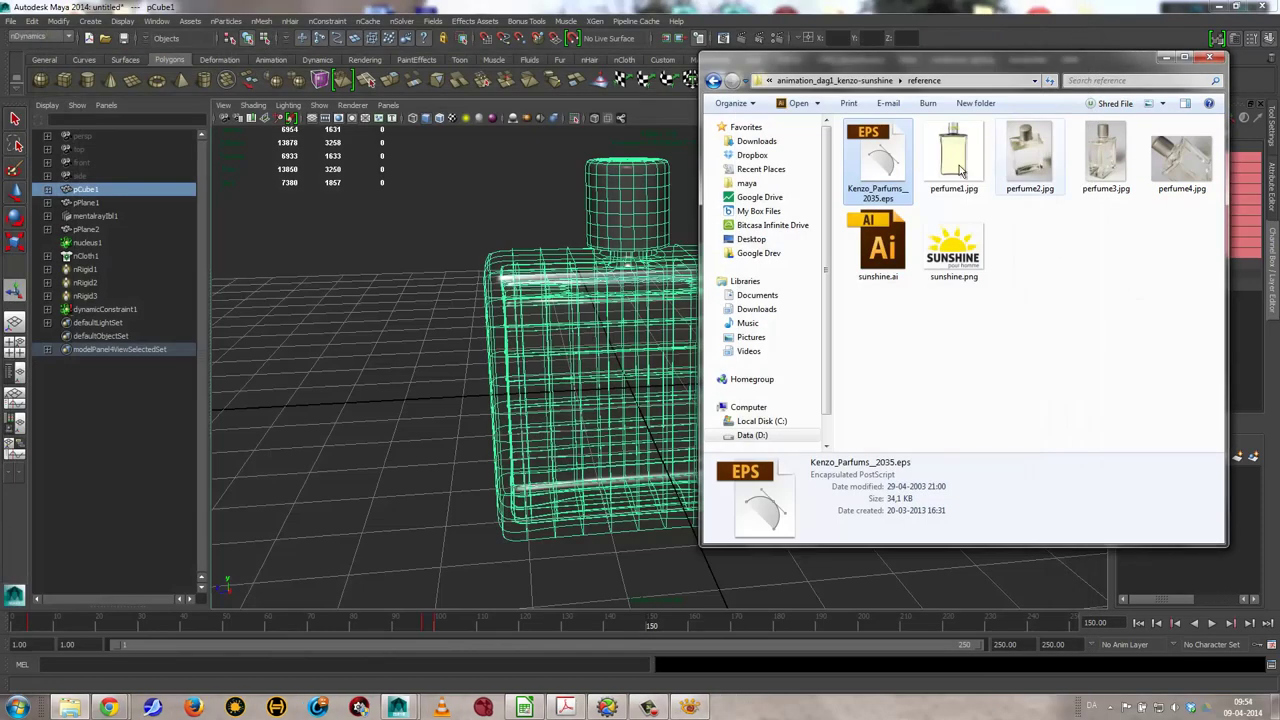
{"action": "right_click", "coordinate": [868, 163]}
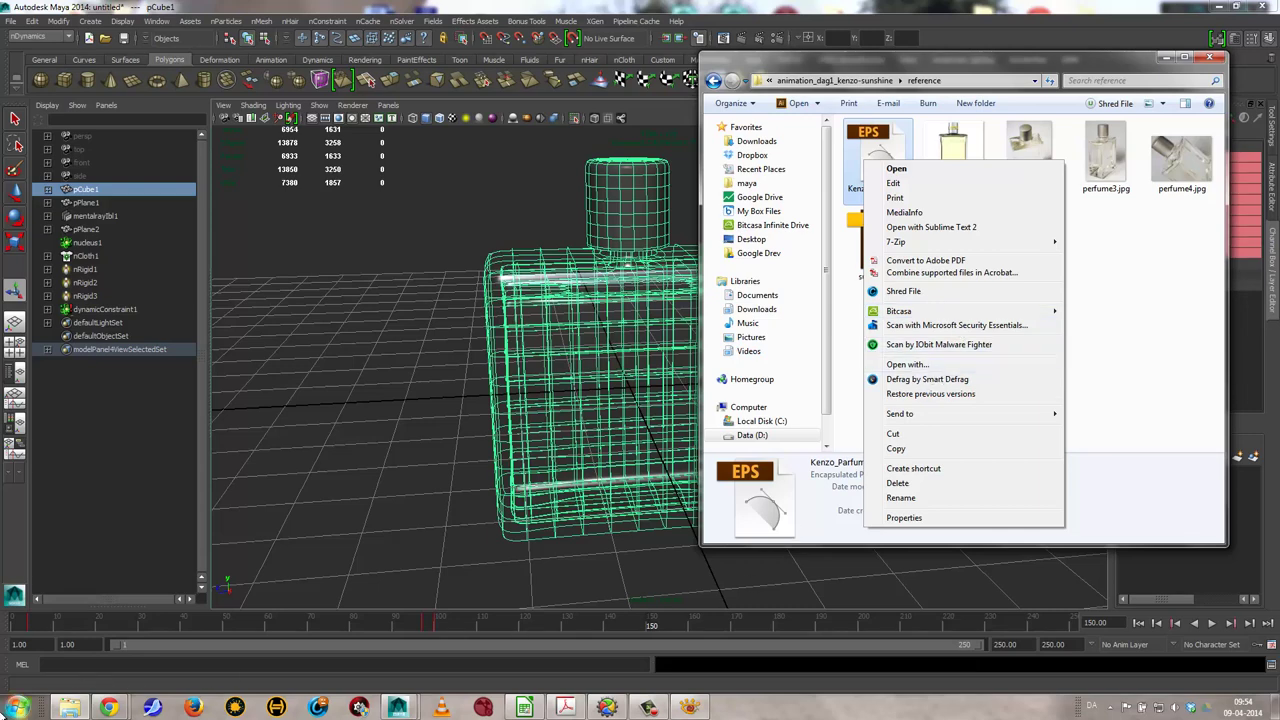
{"action": "left_click", "coordinate": [18, 707]}
{"action": "left_click", "coordinate": [84, 521]}
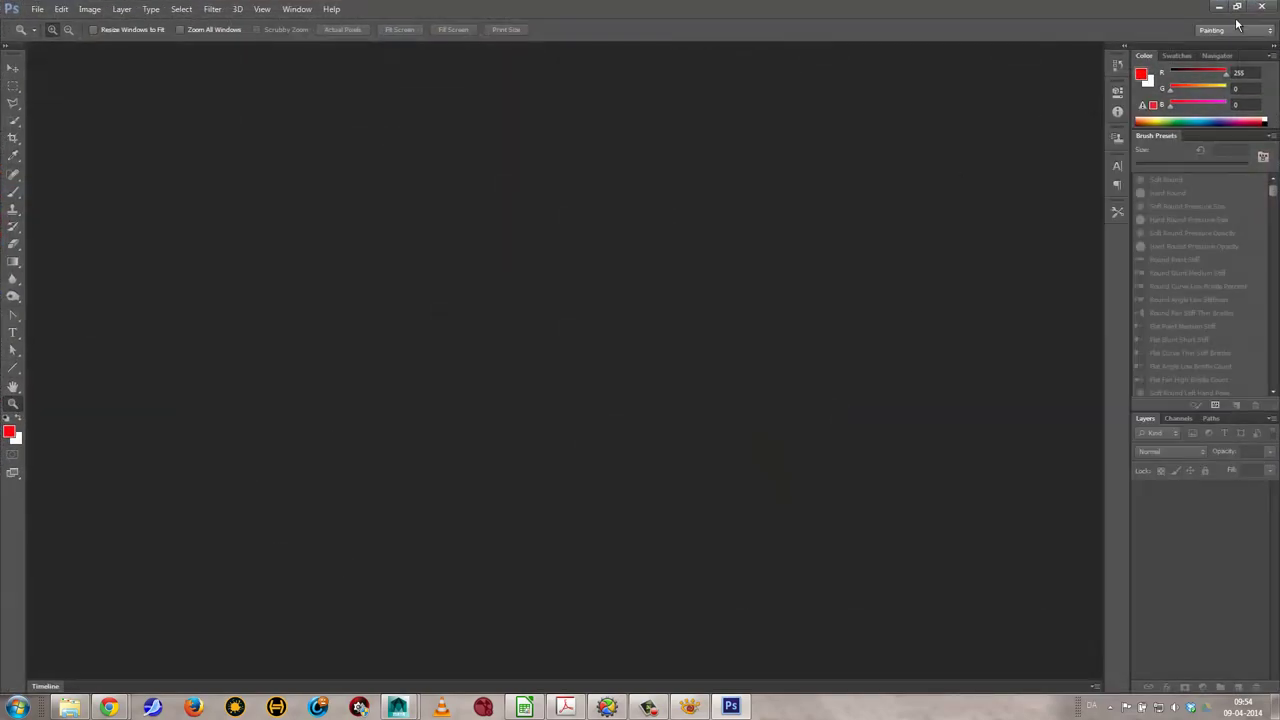
{"action": "left_click", "coordinate": [1237, 8]}
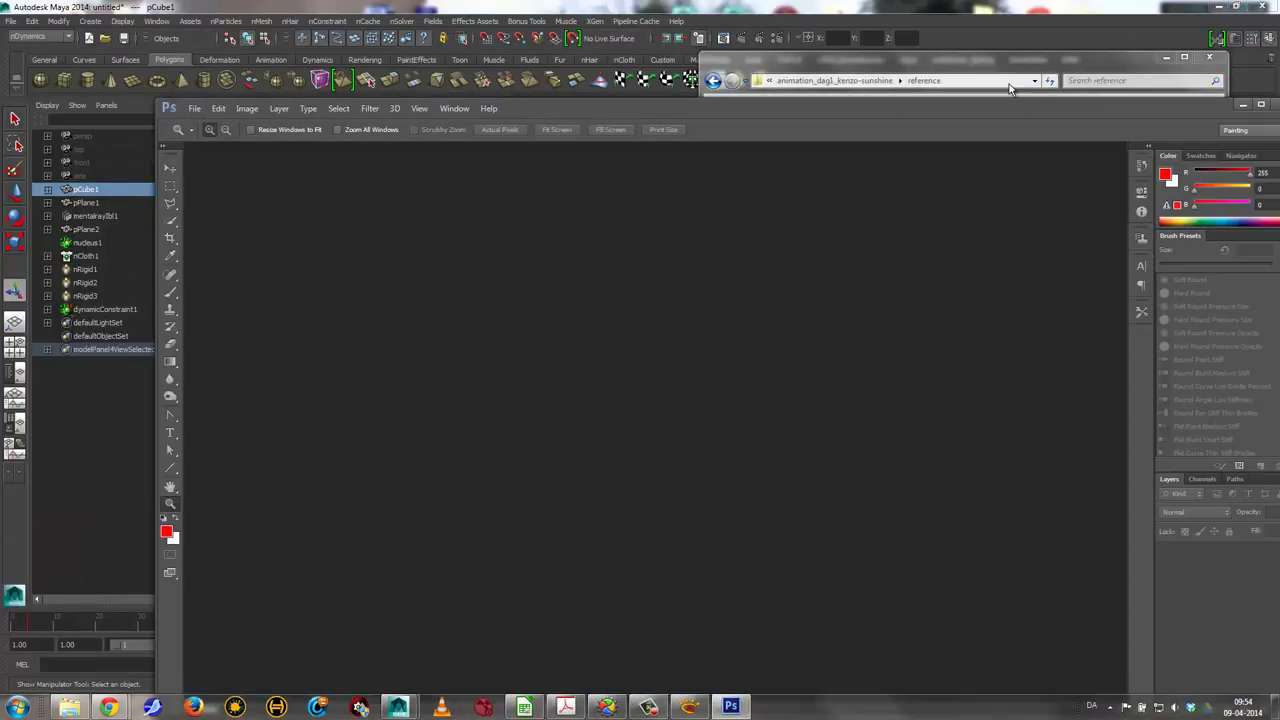
{"action": "left_click_drag", "start_coordinate": [915, 122], "coordinate": [922, 245]}
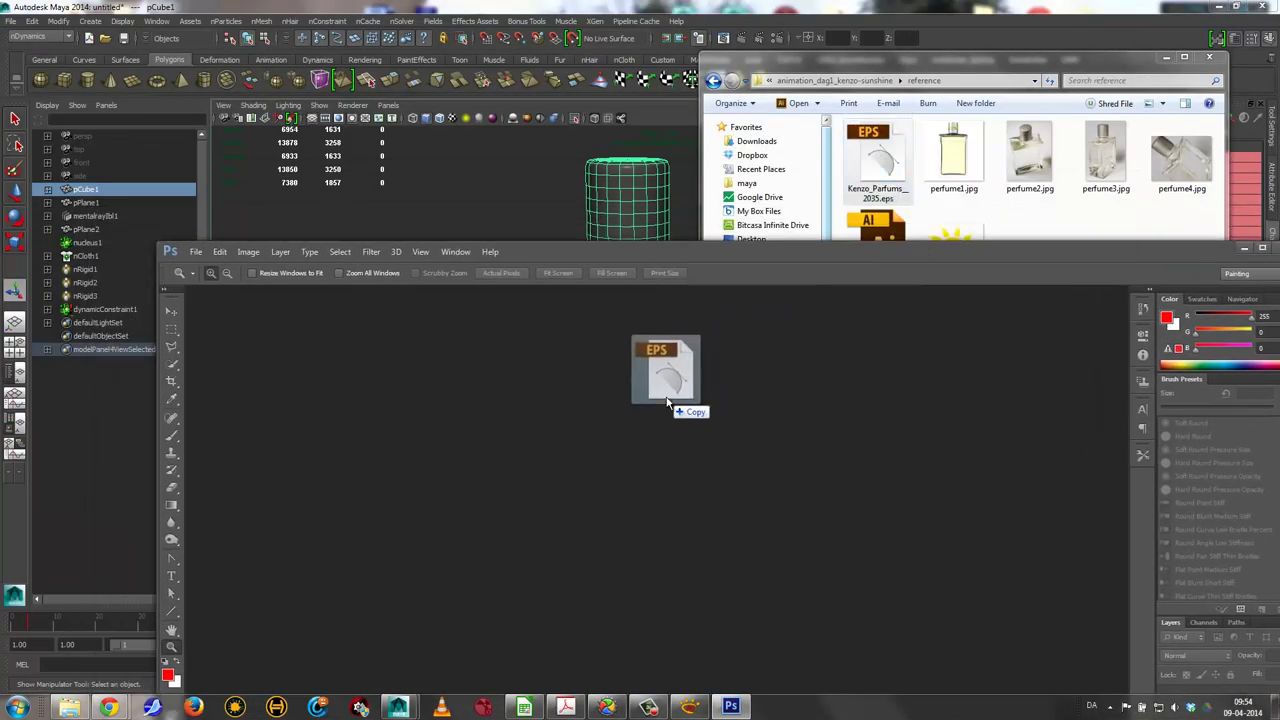
{"action": "left_click_drag", "start_coordinate": [876, 160], "coordinate": [666, 400]}
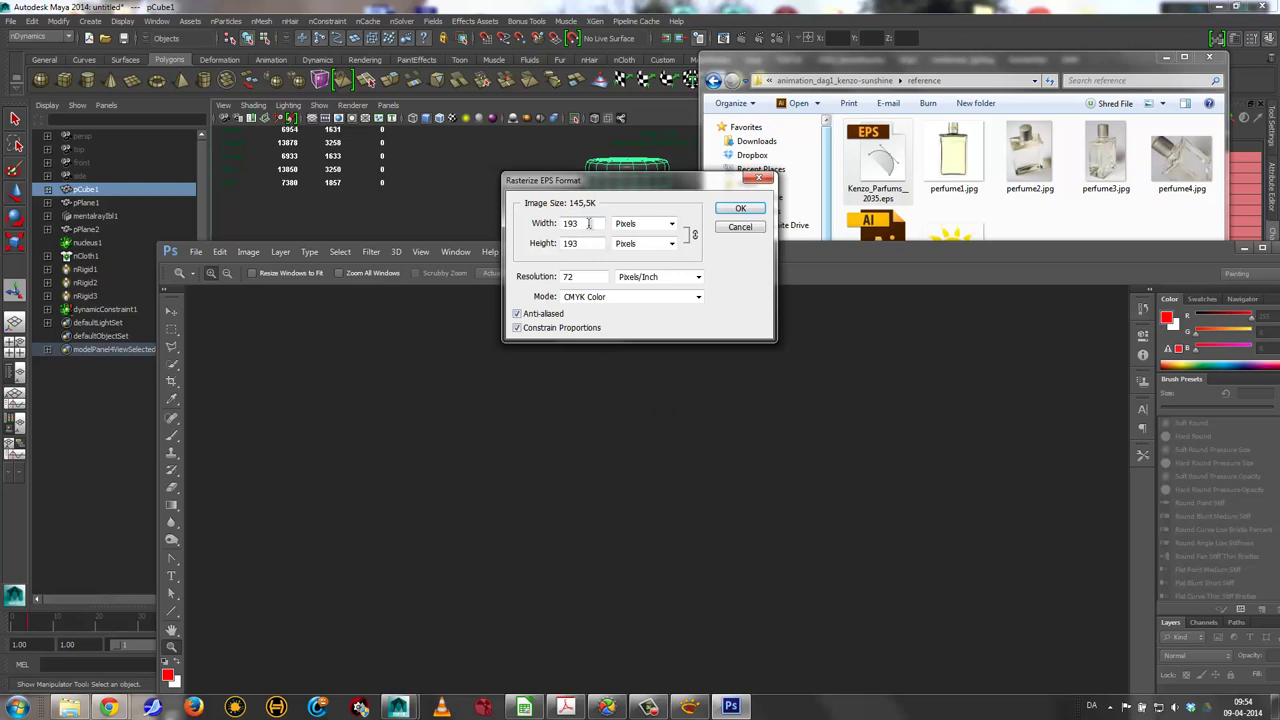
Rasterize the EPS at 2048 px width in RGB Color
{"action": "double_click", "coordinate": [588, 223]}
{"action": "type", "text": "1024"}
{"action": "key", "text": "BackSpace"}
{"action": "key", "text": "BackSpace"}
{"action": "key", "text": "BackSpace"}
{"action": "key", "text": "BackSpace"}
{"action": "type", "text": "2048"}
{"action": "key", "text": "Tab"}
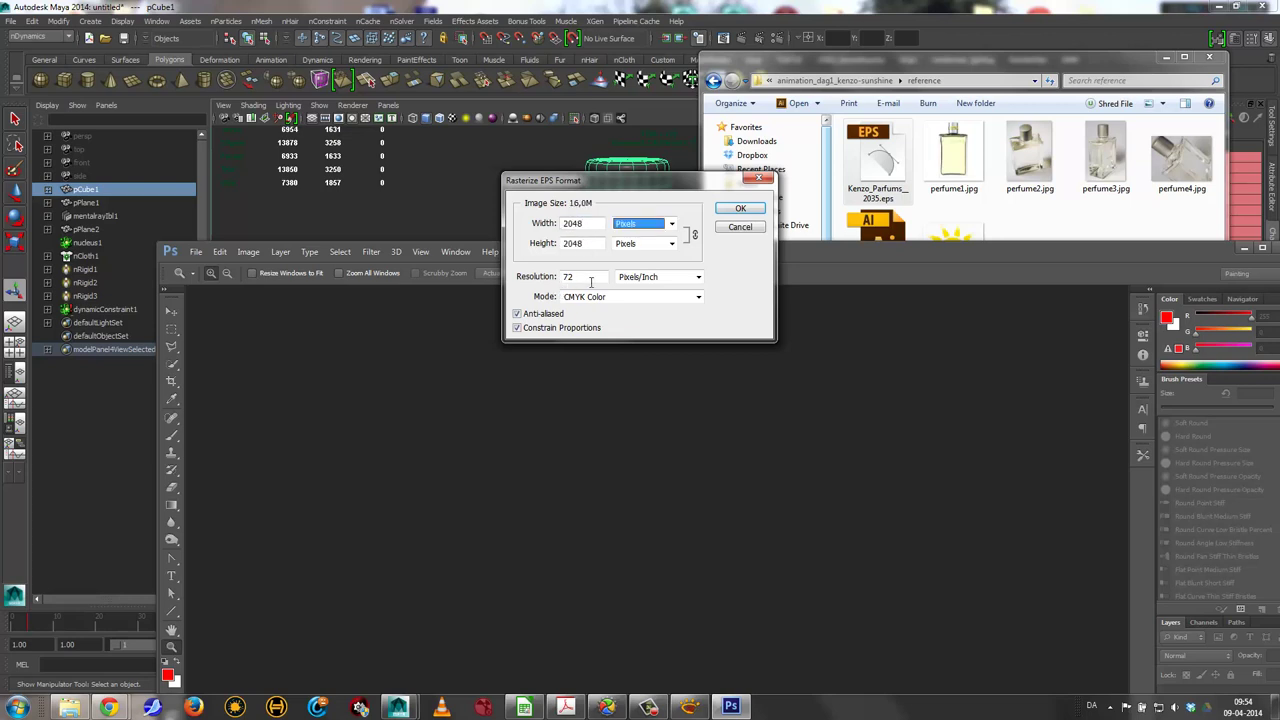
{"action": "left_click", "coordinate": [526, 276]}
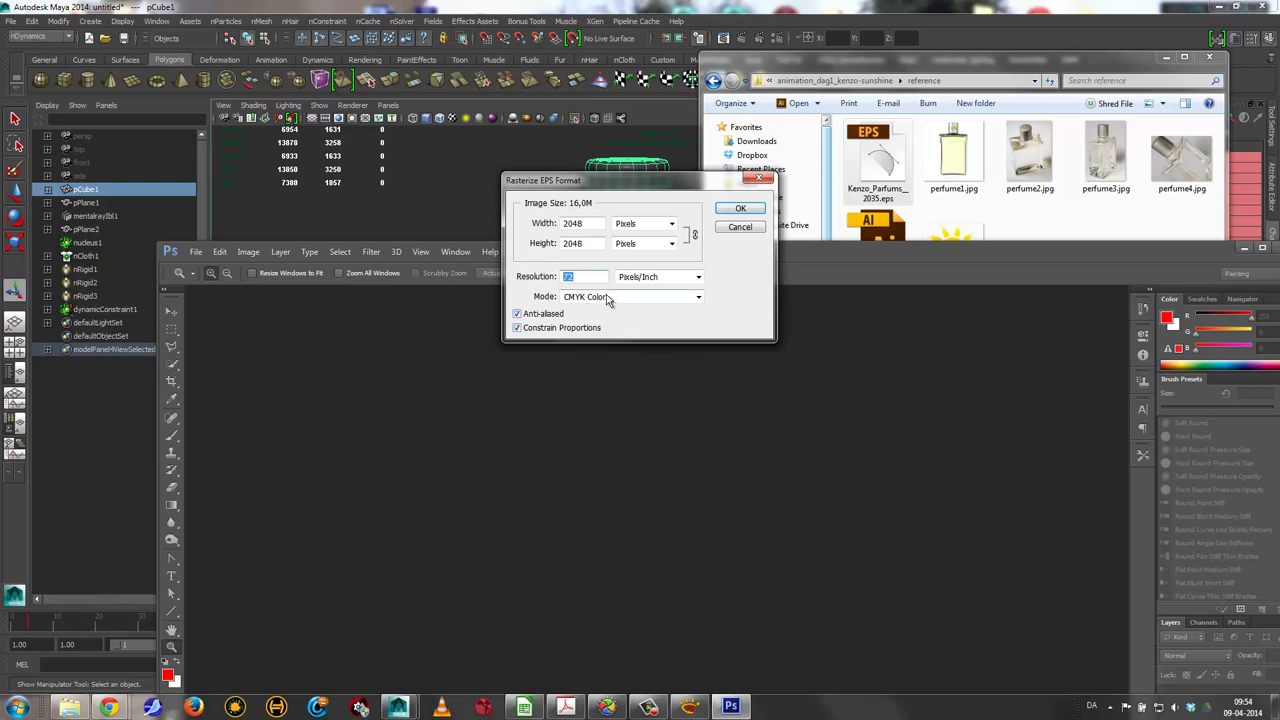
{"action": "left_click", "coordinate": [610, 297]}
{"action": "left_click", "coordinate": [603, 322]}
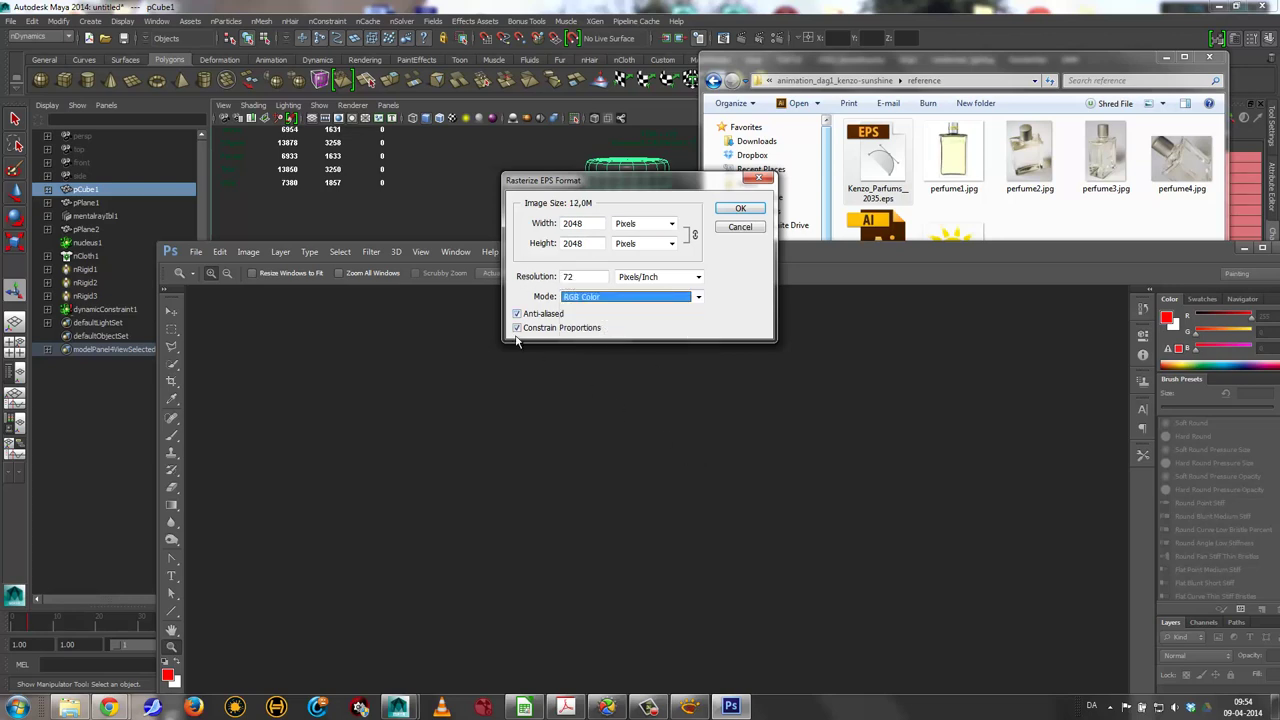
{"action": "left_click", "coordinate": [740, 210]}
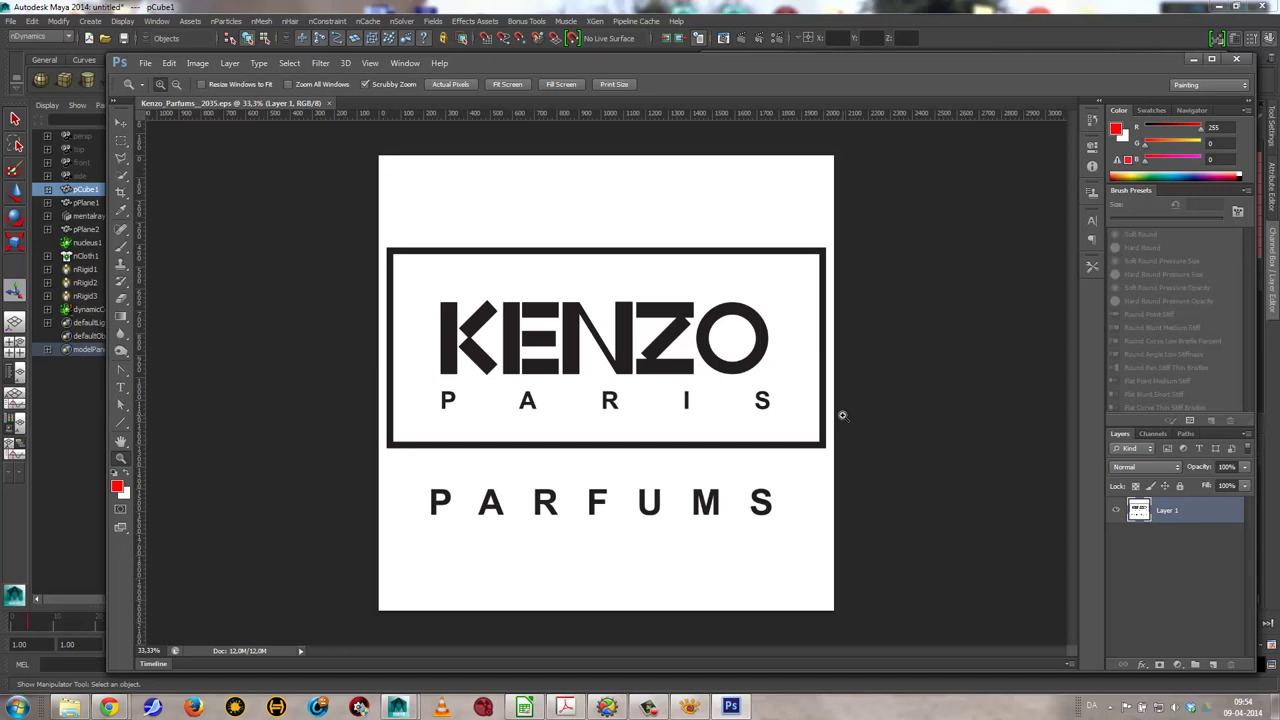
Browse the File and Select menus, then make Layer 1 the active layer
{"action": "left_click", "coordinate": [146, 66]}
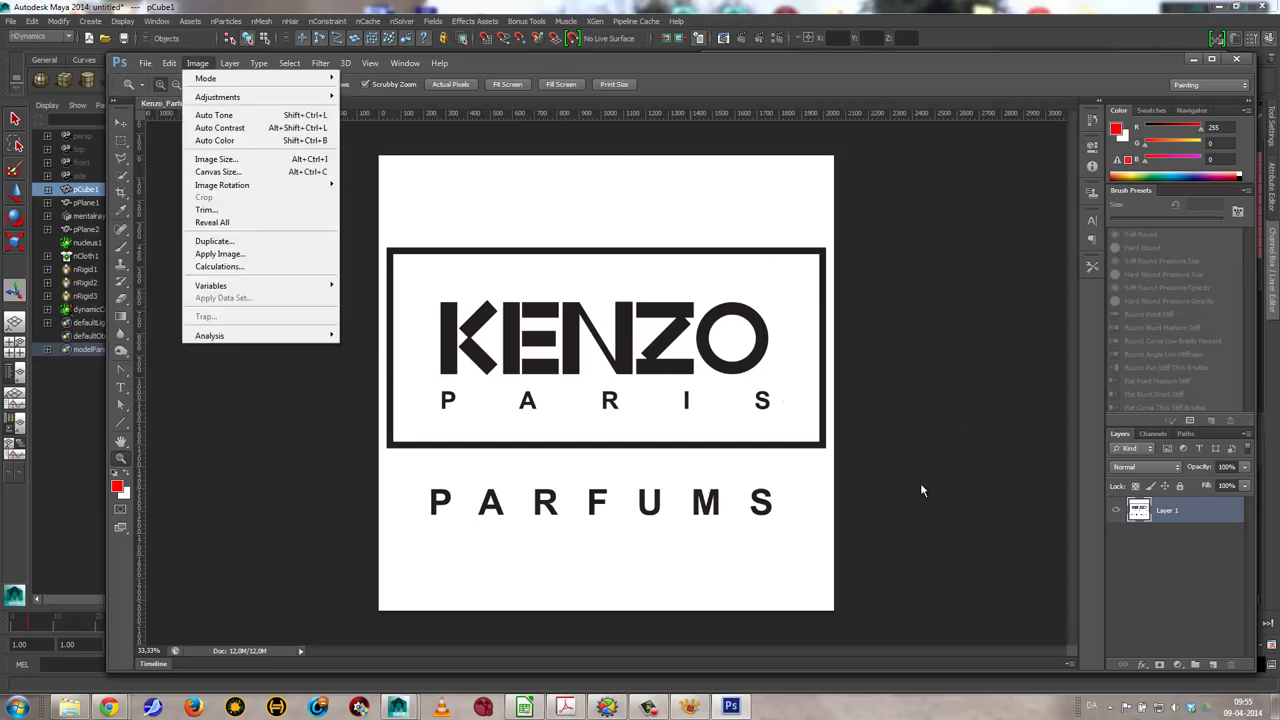
{"action": "left_click", "coordinate": [1157, 571]}
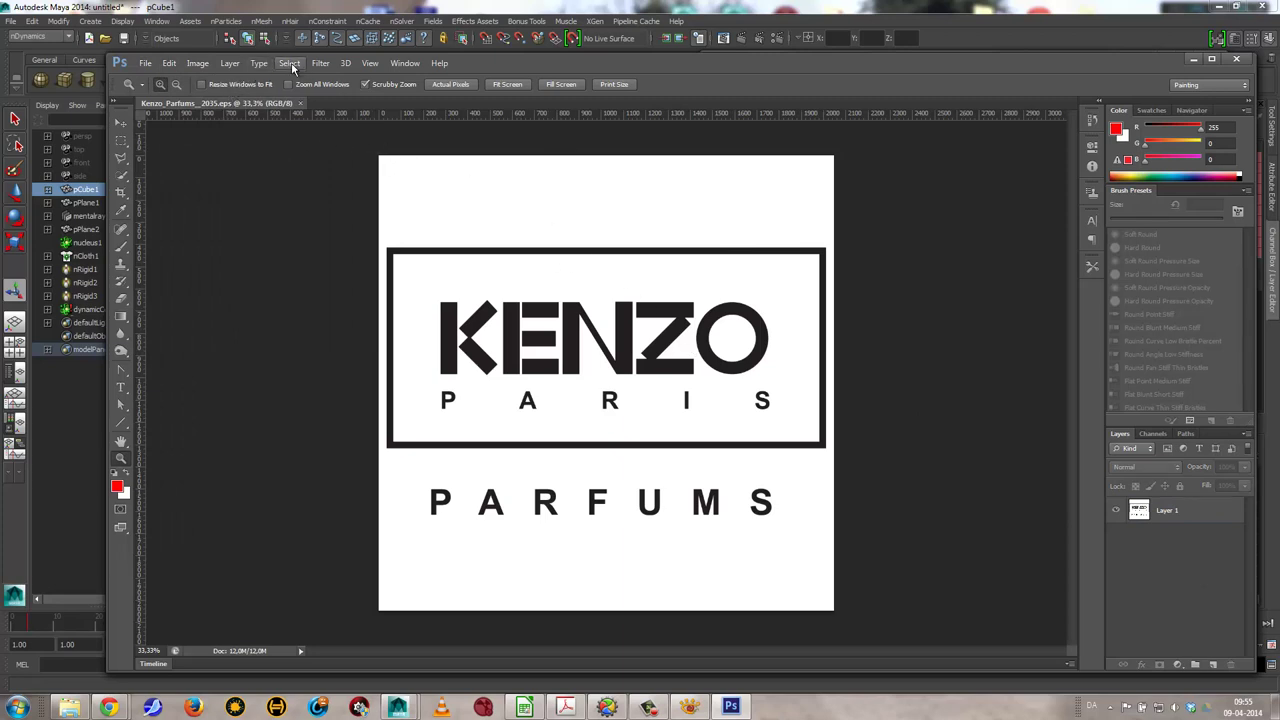
{"action": "left_click", "coordinate": [290, 64]}
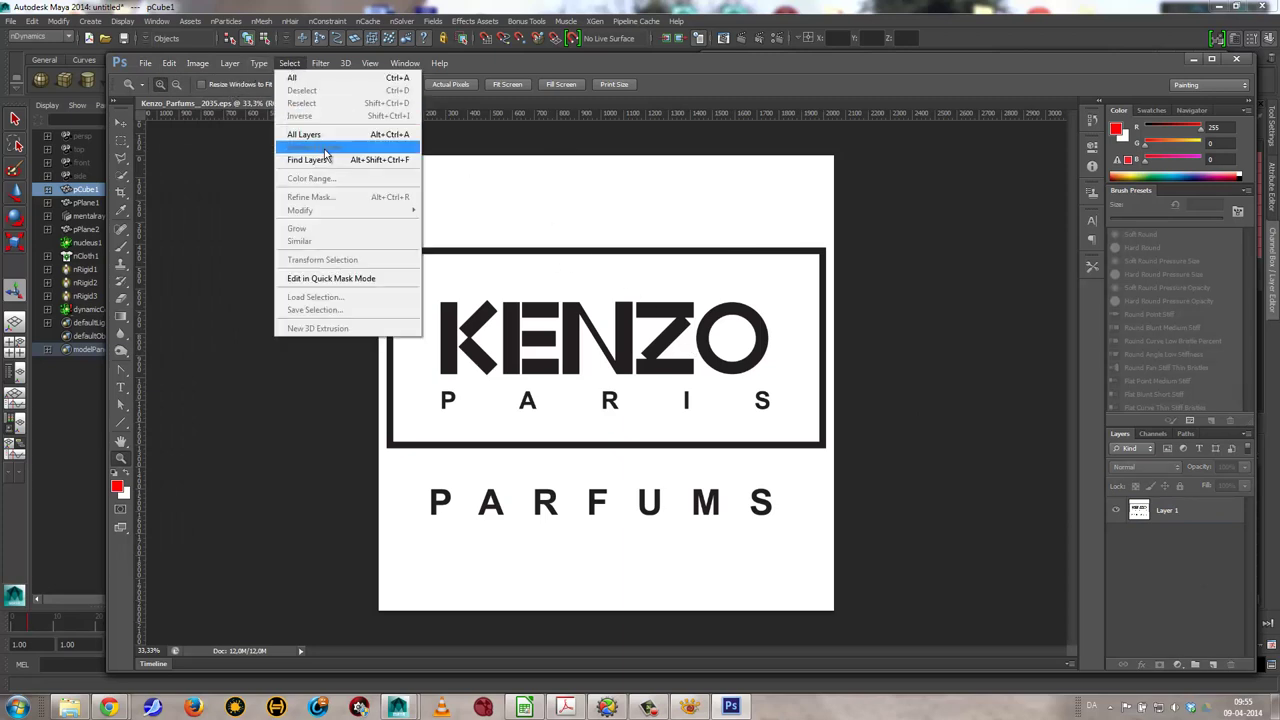
{"action": "left_click", "coordinate": [1165, 513]}
{"action": "left_click", "coordinate": [1165, 513]}
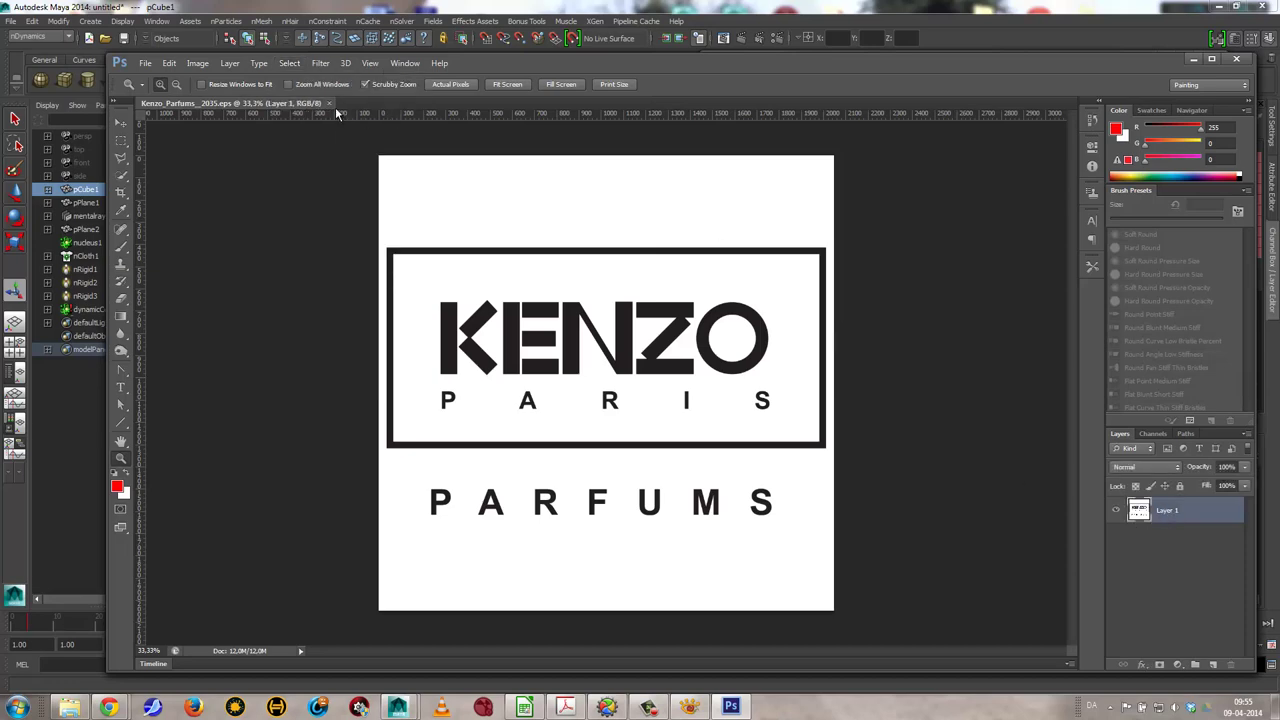
Select the white background with Color Range, delete it, and deselect
{"action": "left_click", "coordinate": [289, 63]}
{"action": "left_click", "coordinate": [310, 178]}
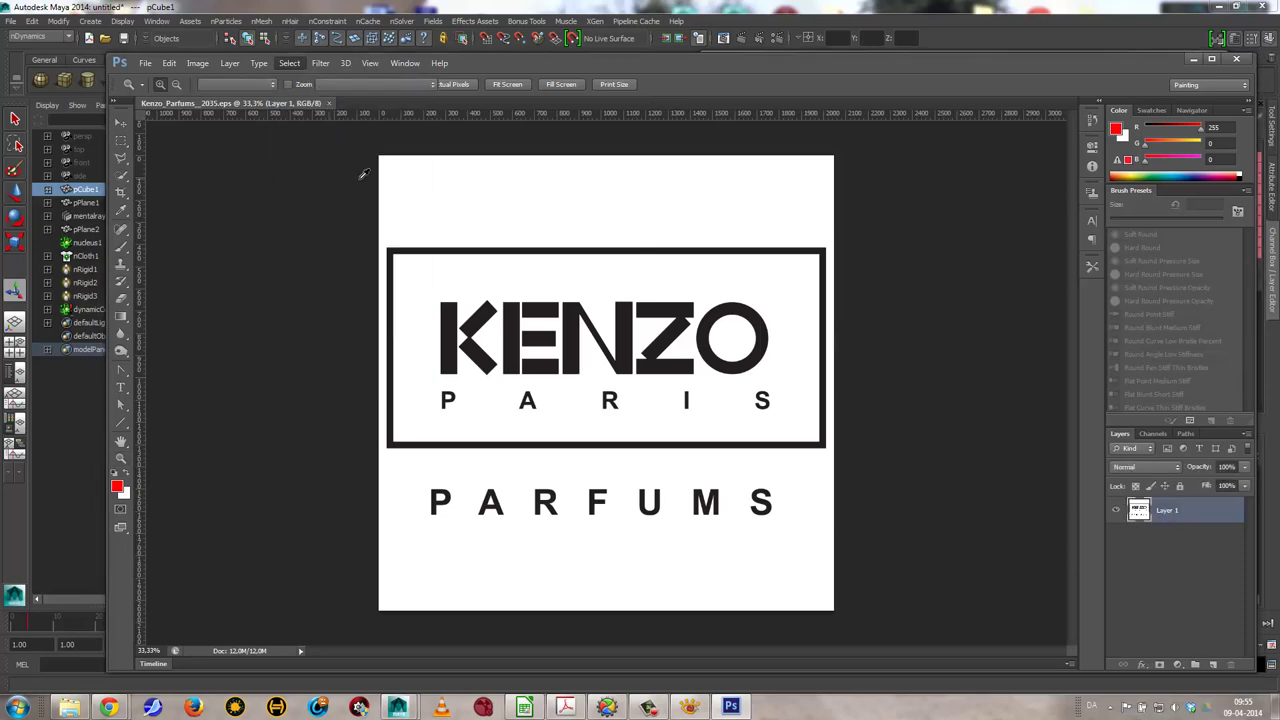
{"action": "left_click", "coordinate": [697, 200]}
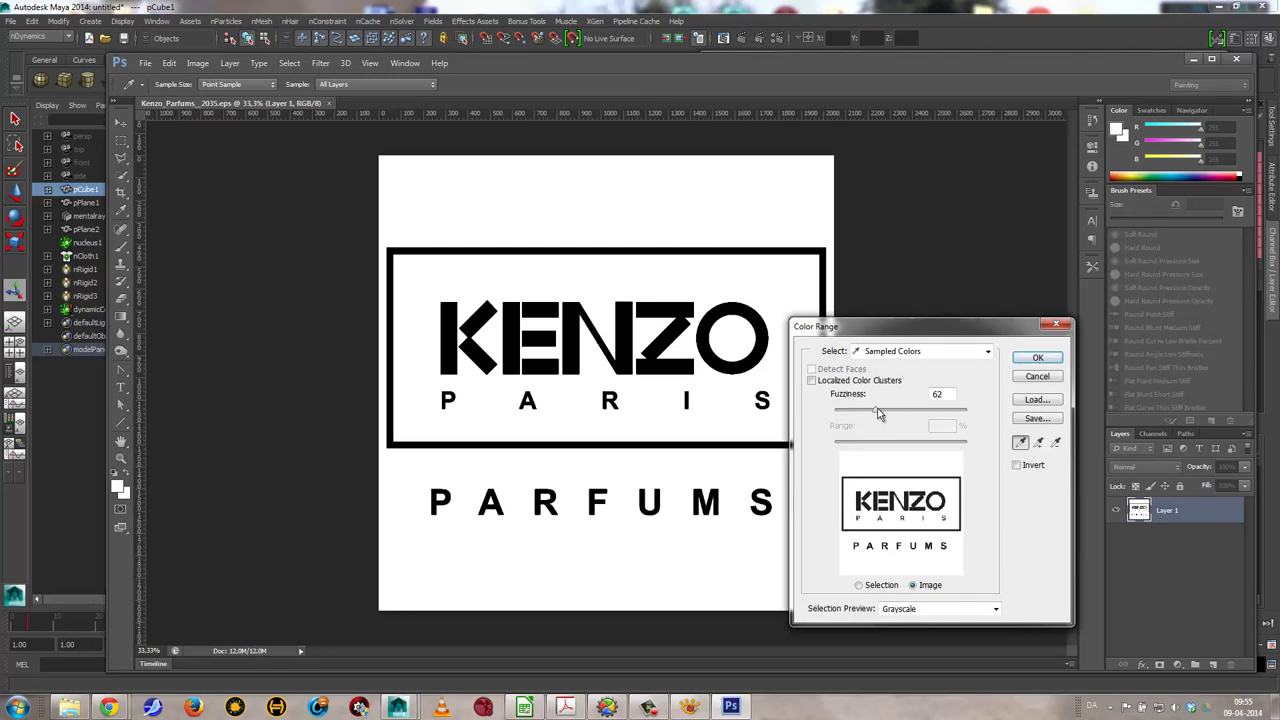
{"action": "key", "text": "z"}
{"action": "left_click", "coordinate": [1035, 360]}
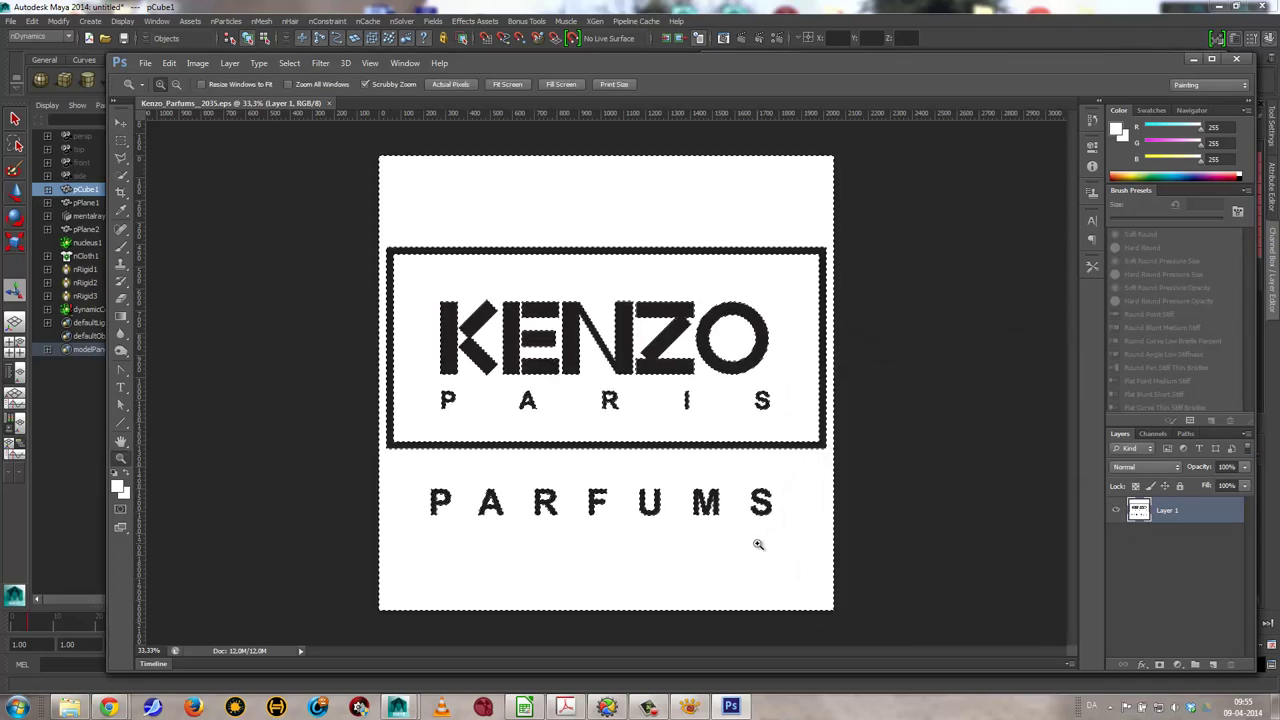
{"action": "key", "text": "Delete"}
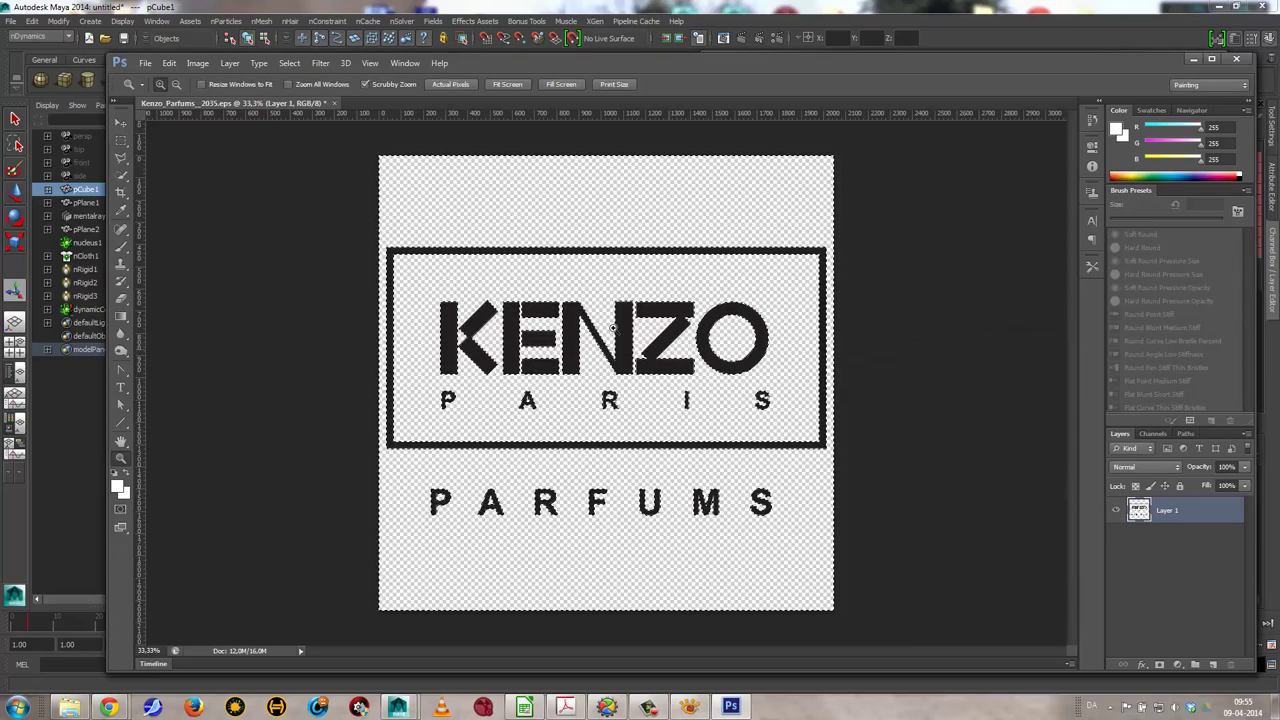
{"action": "key", "text": "m"}
{"action": "key", "text": "ctrl+d"}
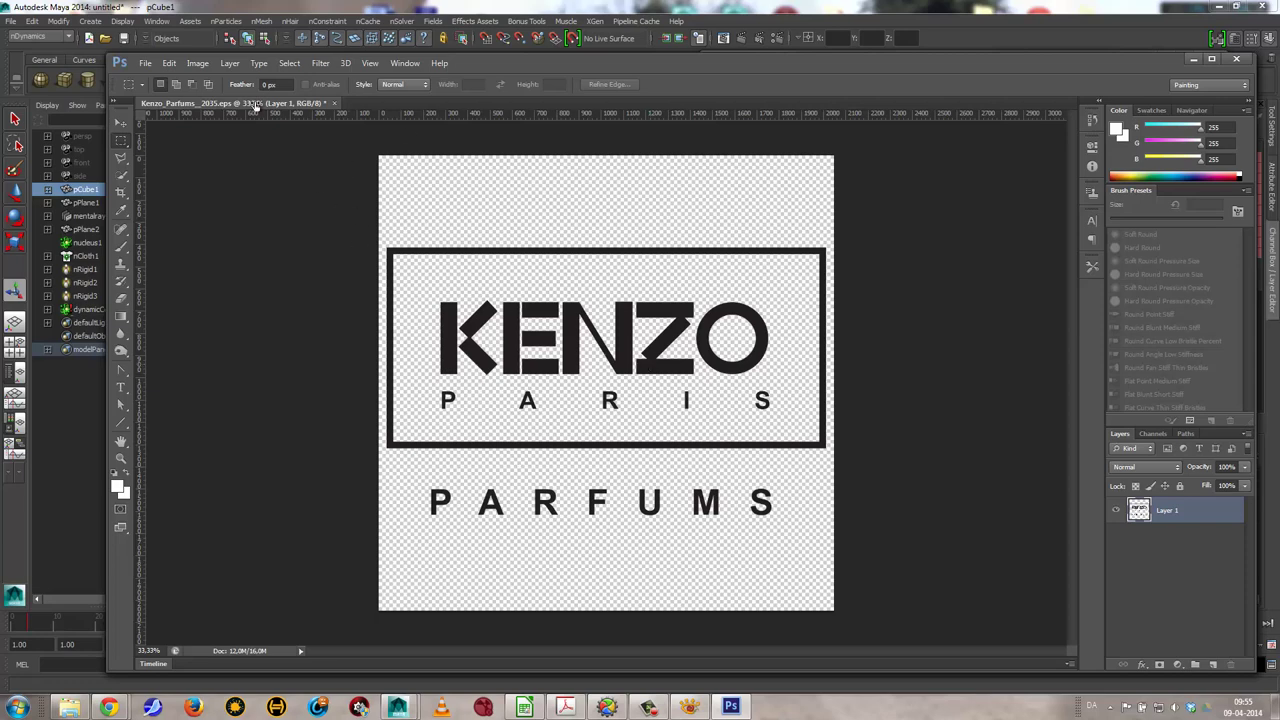
Save for Web as a transparent PNG-24 to the Desktop, then quit Photoshop
{"action": "left_click", "coordinate": [145, 63]}
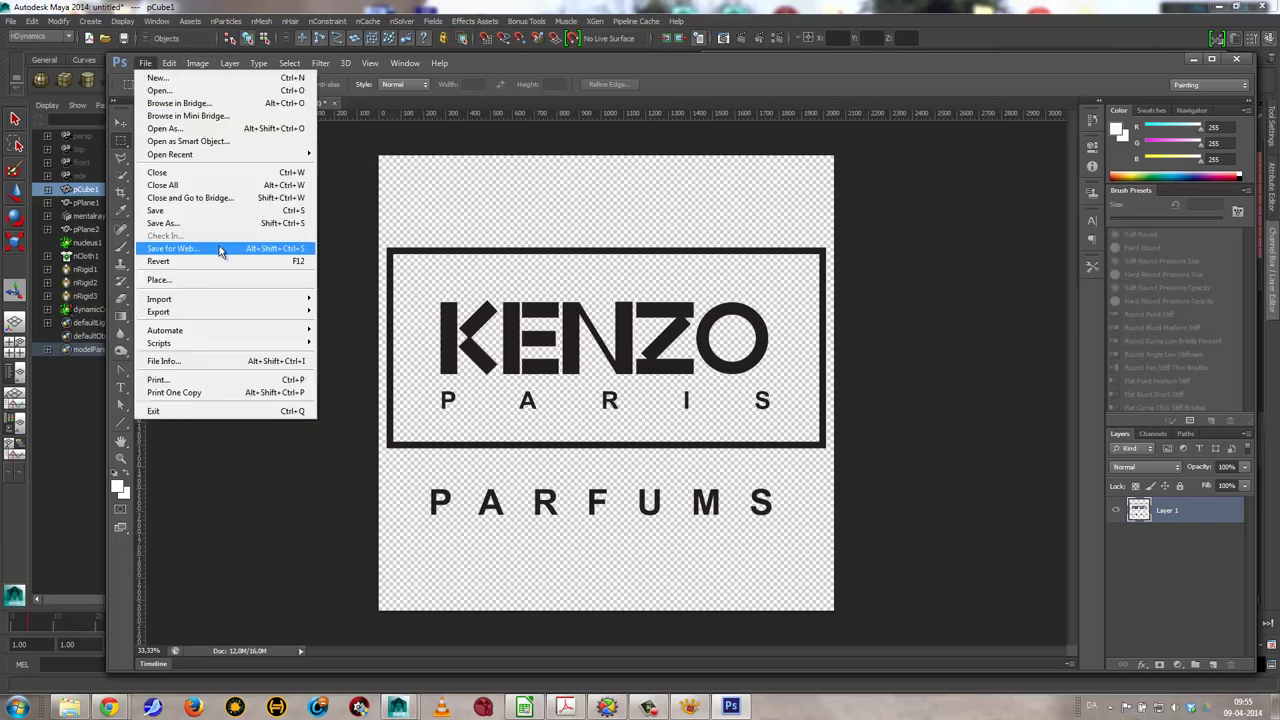
{"action": "left_click", "coordinate": [203, 252]}
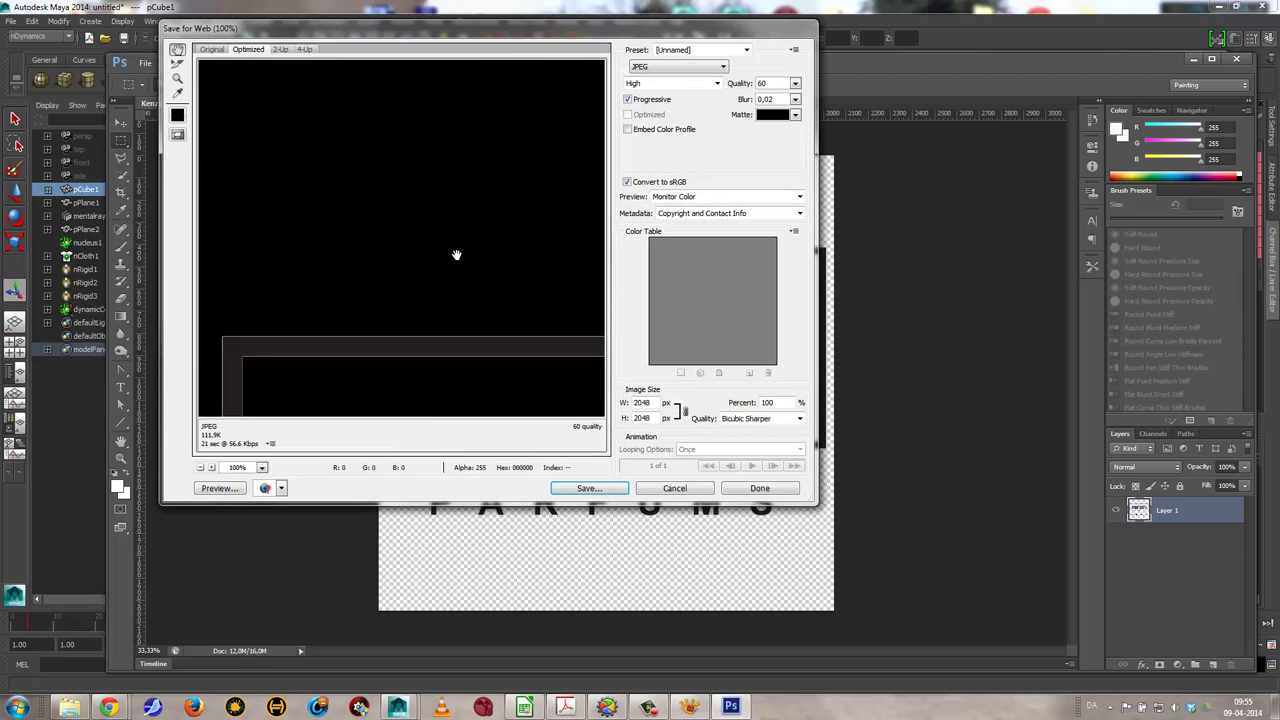
{"action": "left_click_drag", "start_coordinate": [514, 343], "coordinate": [482, 104]}
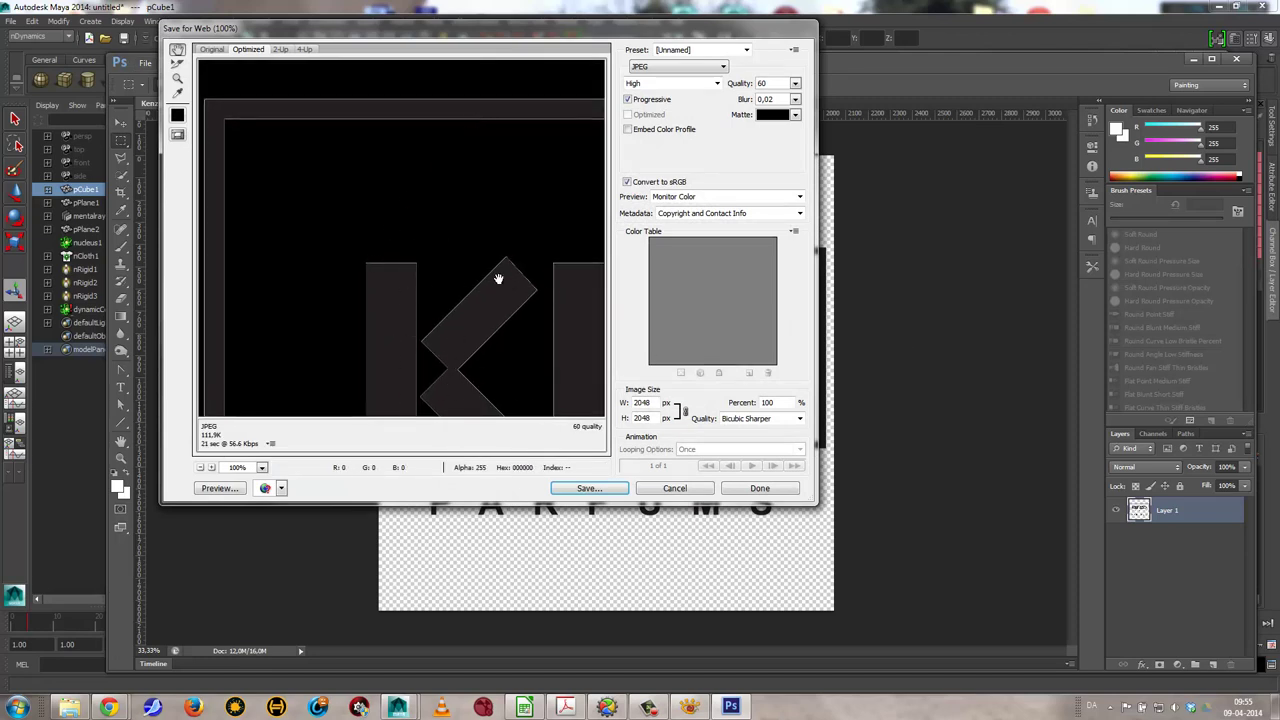
{"action": "left_click", "coordinate": [689, 70]}
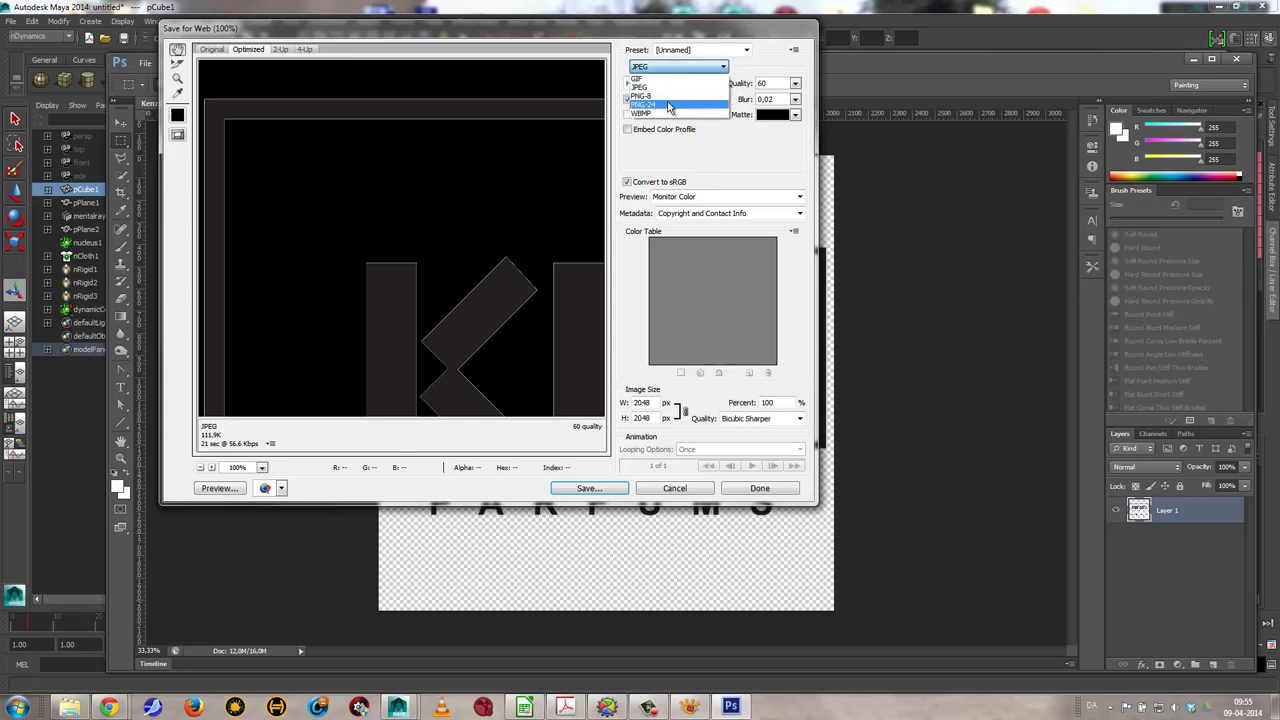
{"action": "left_click", "coordinate": [666, 105]}
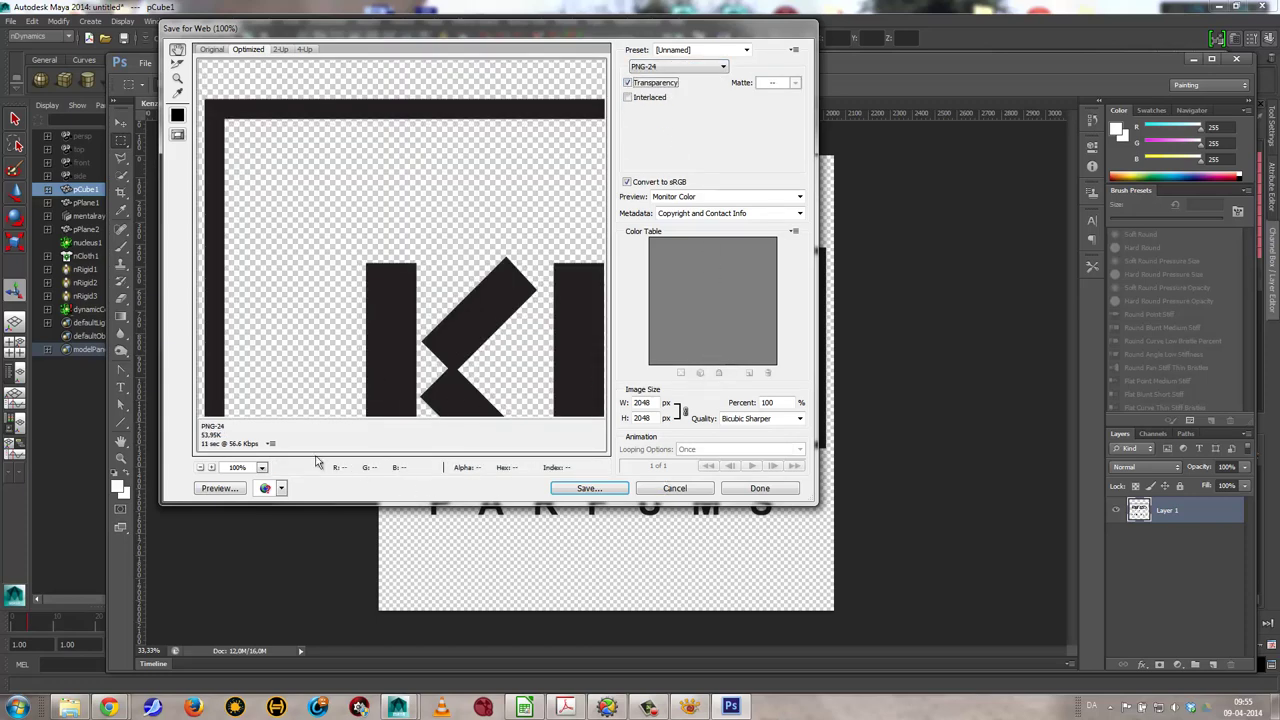
{"action": "left_click", "coordinate": [580, 489]}
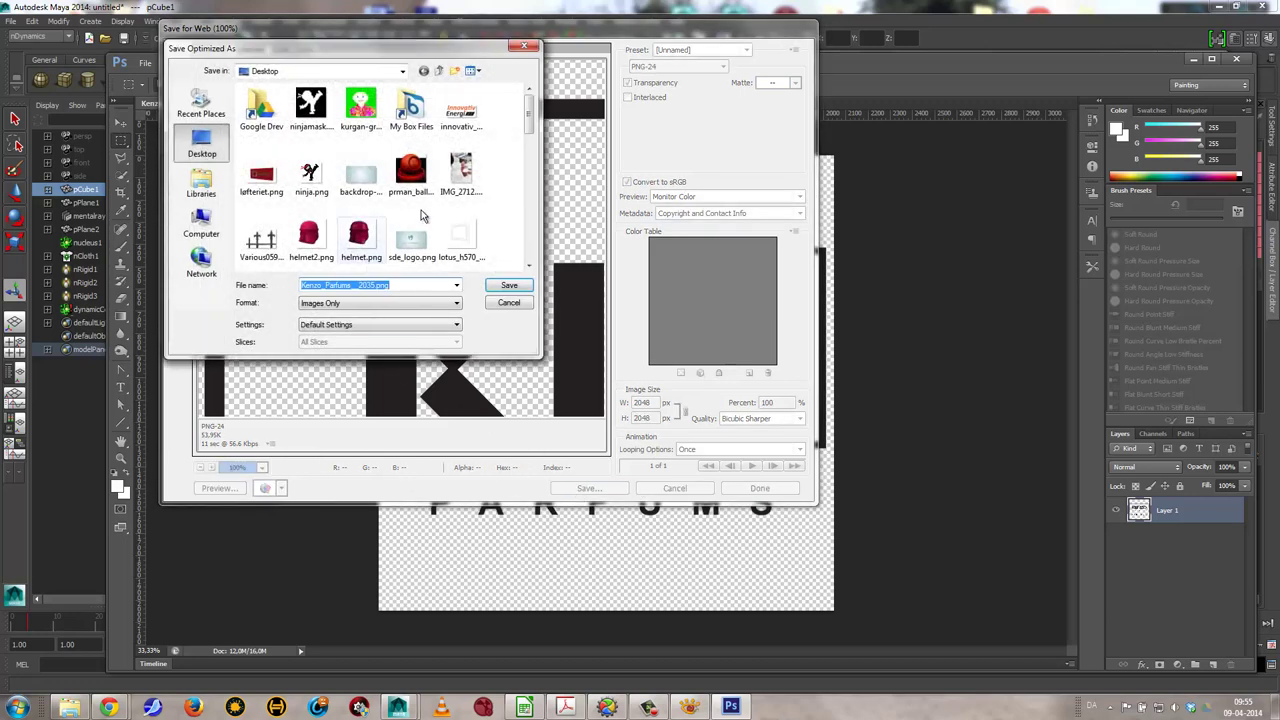
{"action": "left_click", "coordinate": [510, 287]}
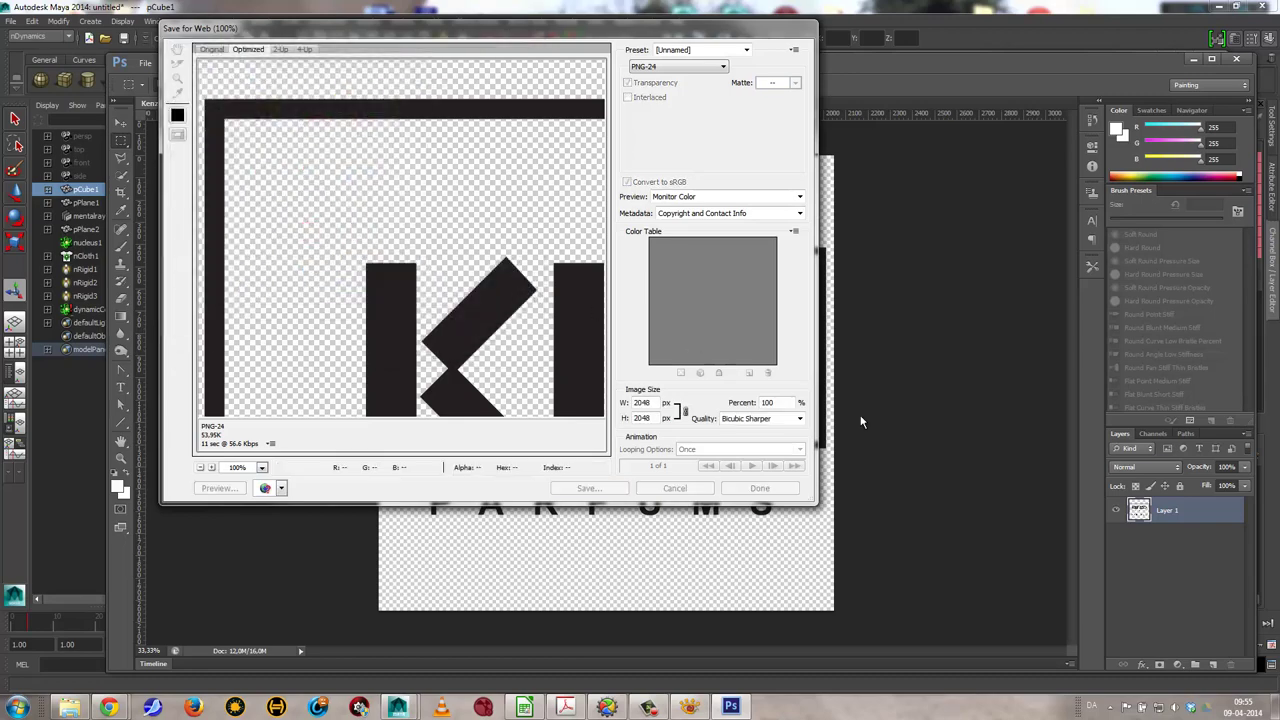
{"action": "left_click", "coordinate": [1236, 59]}
Close Photoshop without saving, switch to the Polygons menu set, and open the UV Texture Editor
{"action": "left_click", "coordinate": [685, 296]}
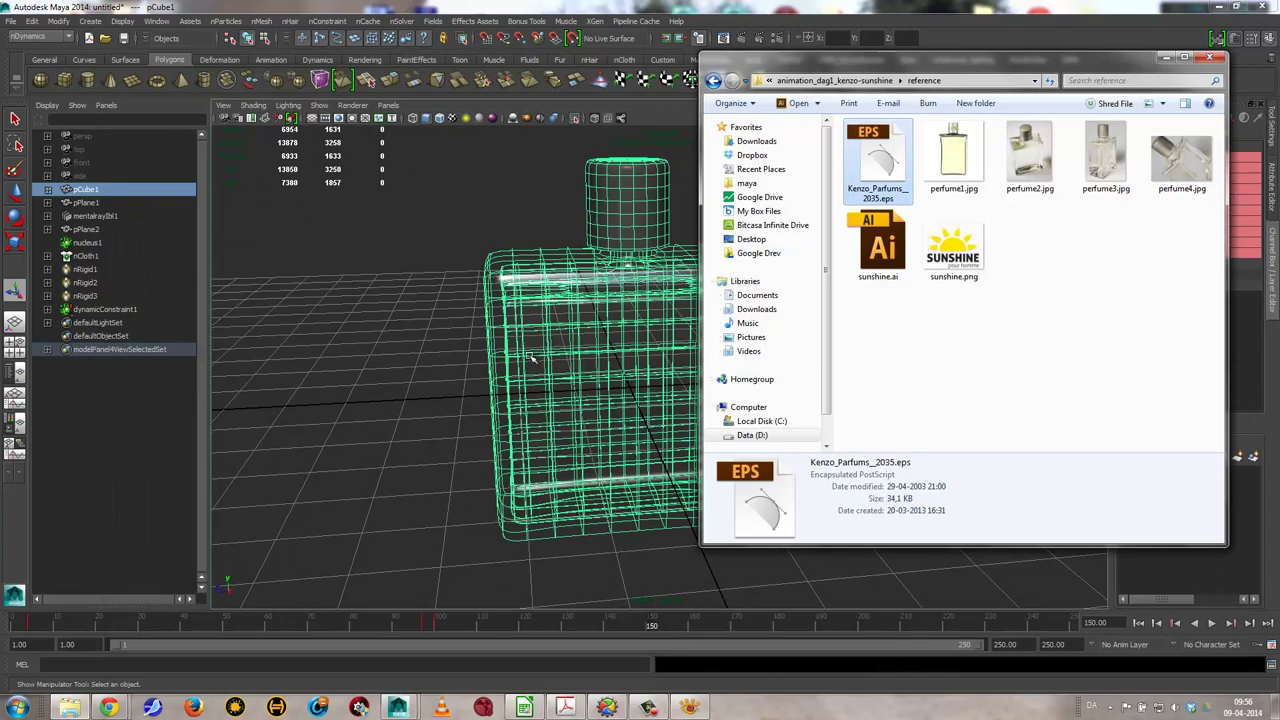
{"action": "mouse_move", "coordinate": [405, 361]}
{"action": "left_mouse_down", "text": "alt"}
{"action": "mouse_move", "coordinate": [623, 380]}
{"action": "mouse_move", "coordinate": [642, 356]}
{"action": "left_mouse_up", "text": "alt"}
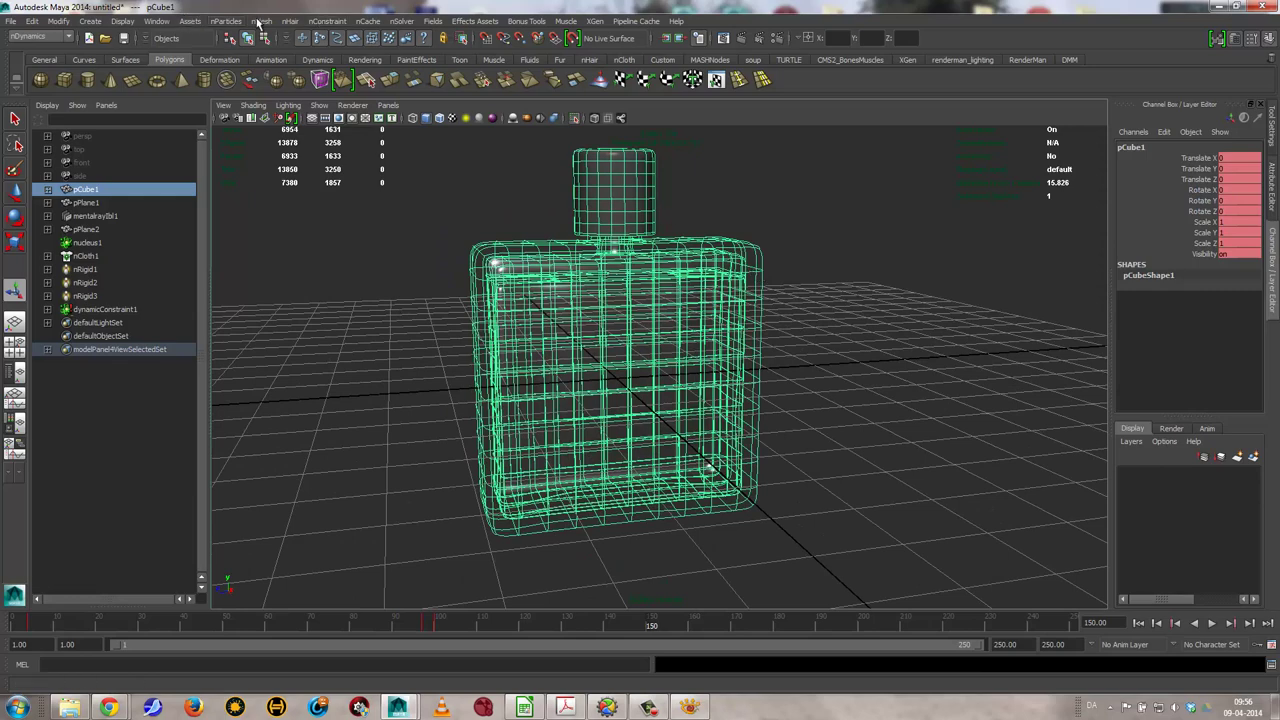
{"action": "left_click", "coordinate": [157, 21]}
{"action": "mouse_move", "coordinate": [190, 78]}
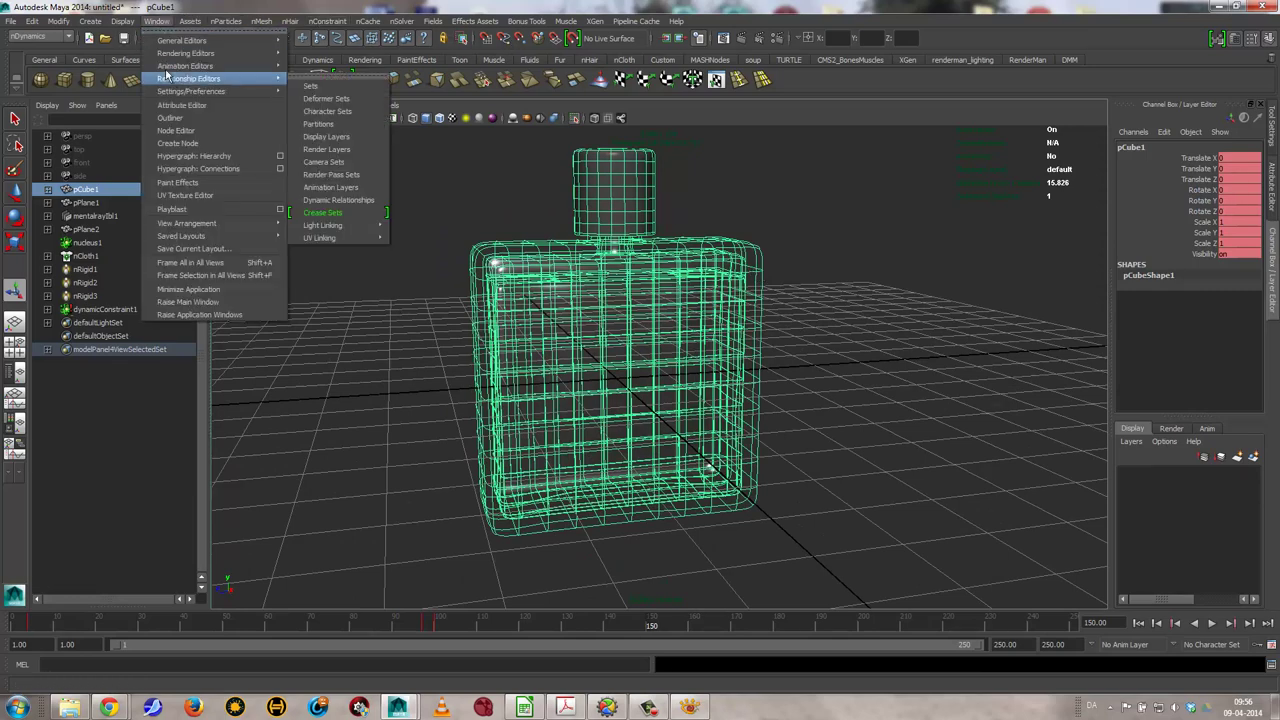
{"action": "left_click", "coordinate": [40, 36]}
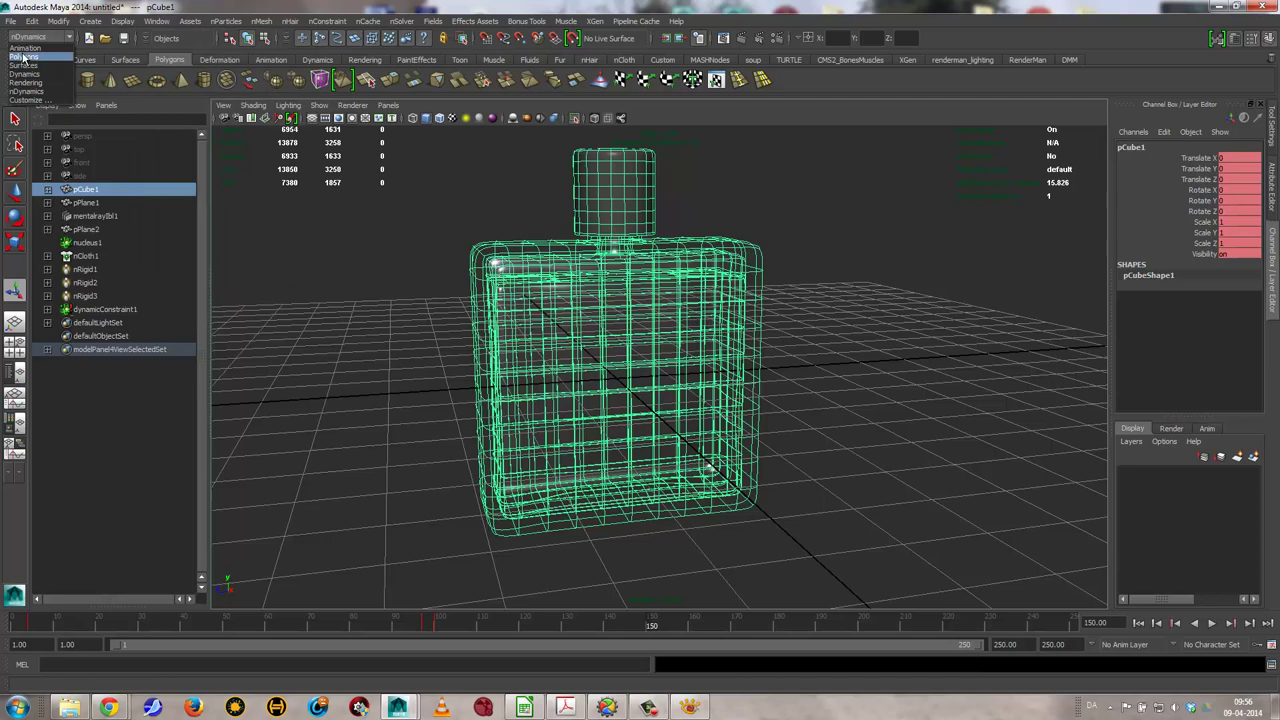
{"action": "left_click", "coordinate": [24, 57]}
{"action": "left_click", "coordinate": [455, 21]}
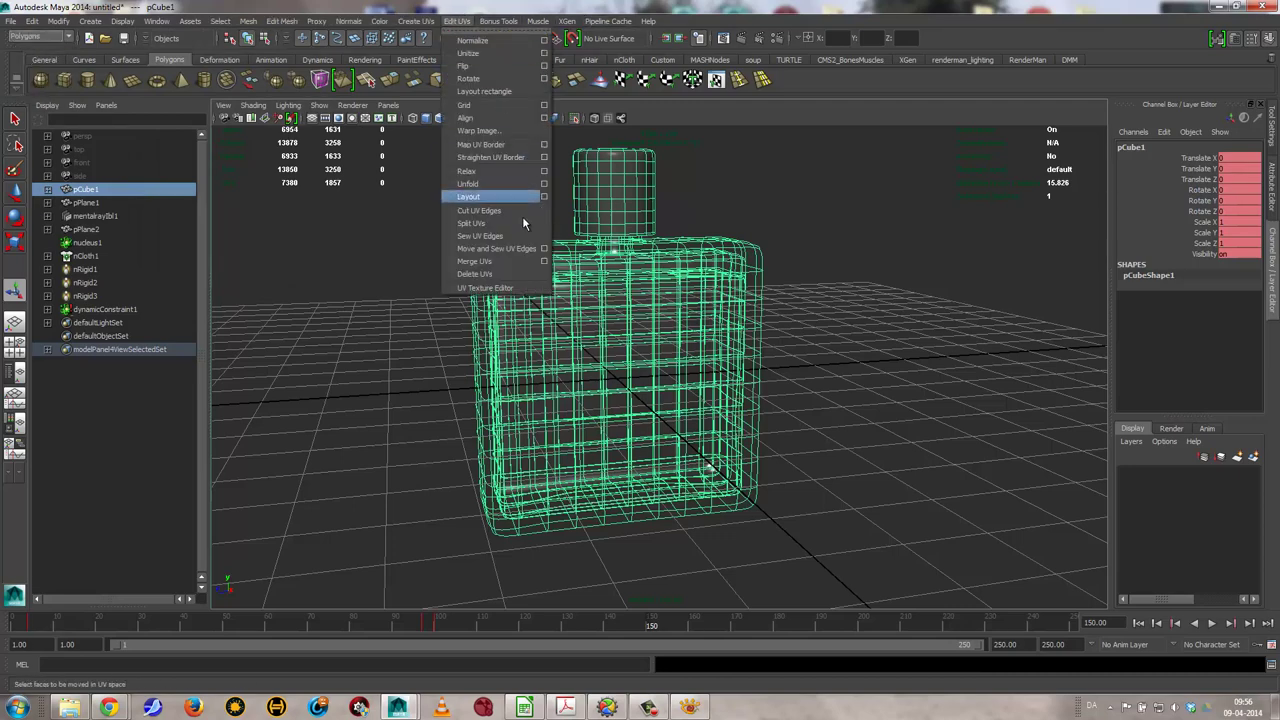
{"action": "left_click", "coordinate": [495, 288]}
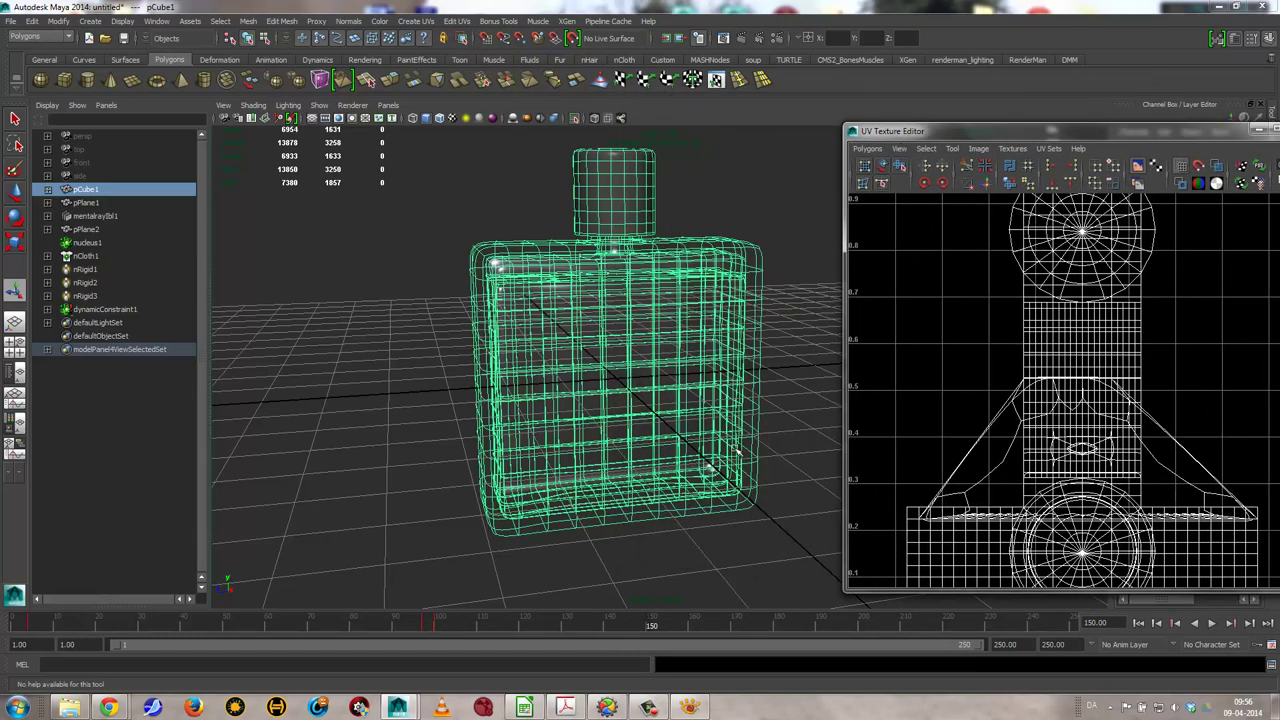
Put the bottle in face mode with smooth shading and the default material
{"action": "left_click_drag", "start_coordinate": [643, 423], "coordinate": [586, 429], "text": "alt"}
{"action": "right_click_drag", "start_coordinate": [586, 429], "coordinate": [655, 455], "text": "alt"}
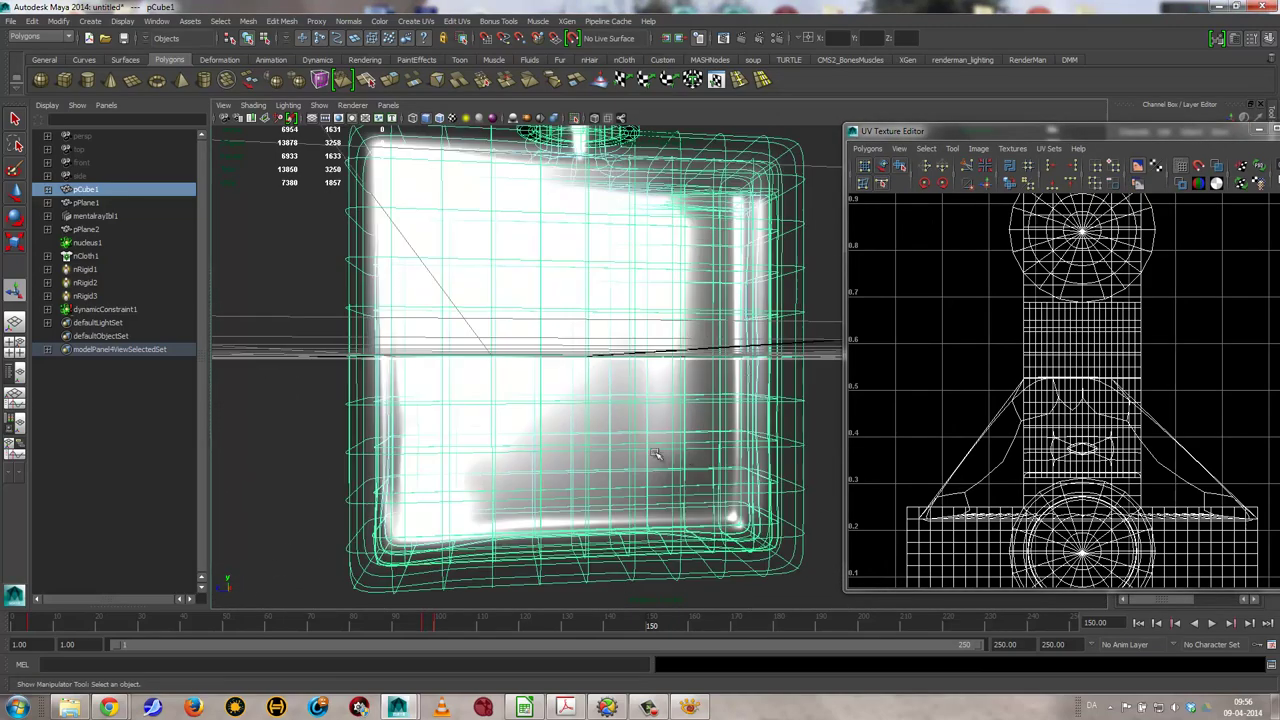
{"action": "left_click_drag", "start_coordinate": [655, 455], "coordinate": [690, 472], "text": "alt"}
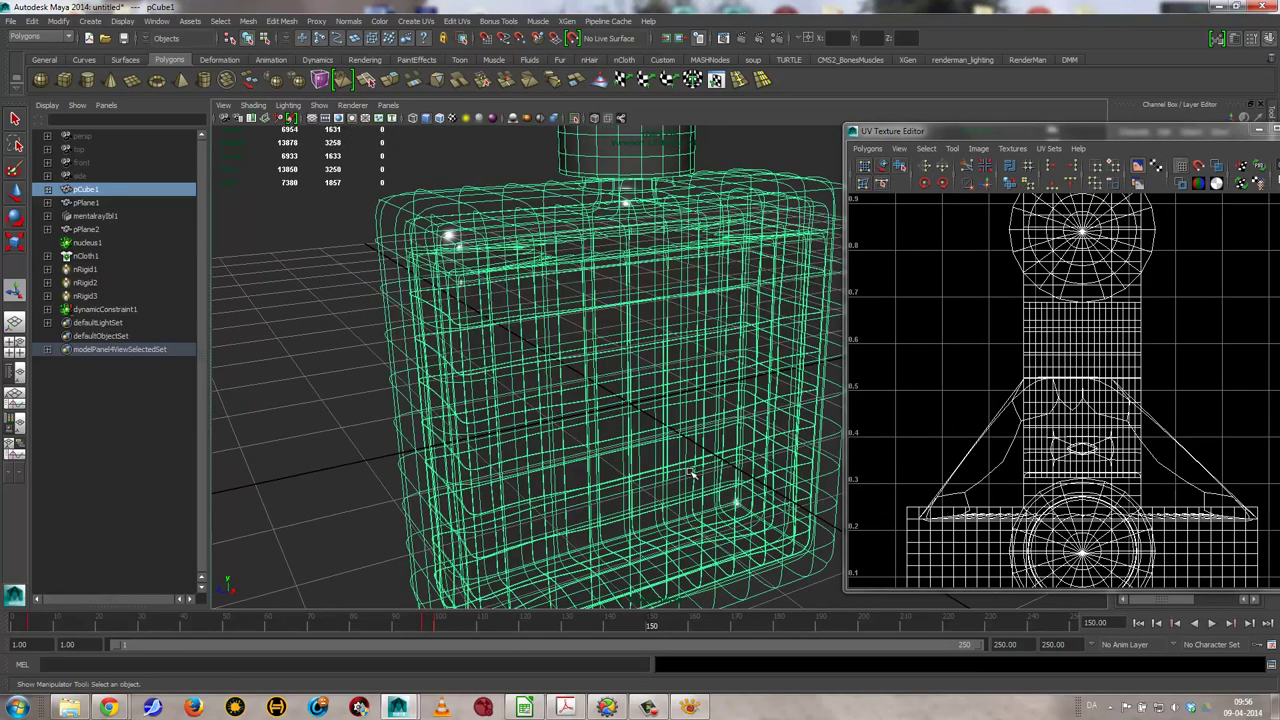
{"action": "right_click_drag", "start_coordinate": [694, 405], "coordinate": [694, 430]}
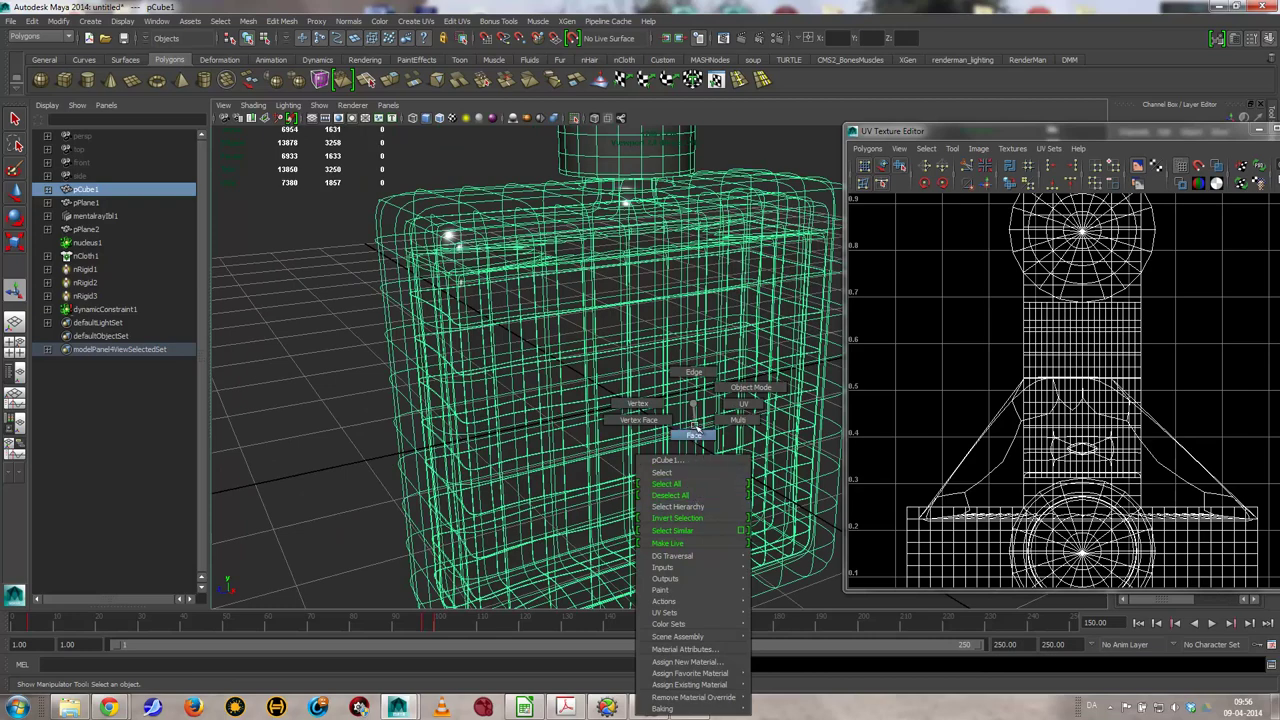
{"action": "left_click", "coordinate": [694, 435]}
{"action": "key", "text": "5"}
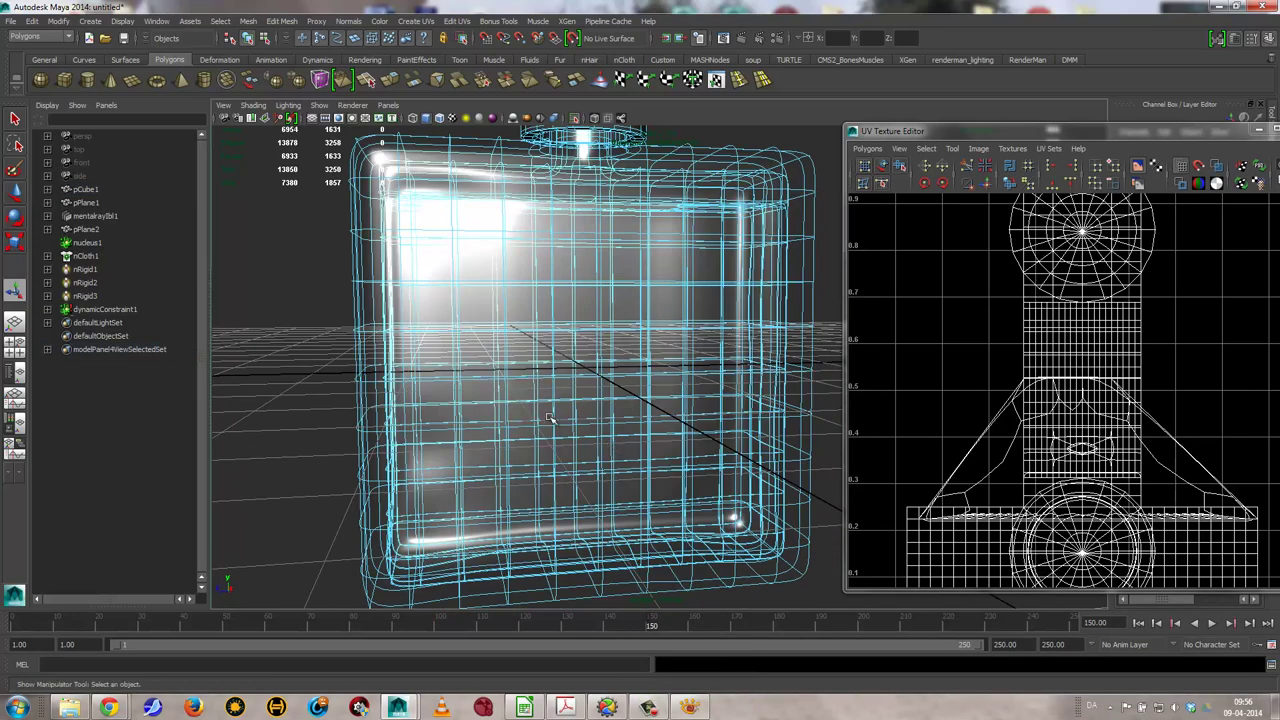
{"action": "left_click", "coordinate": [253, 106]}
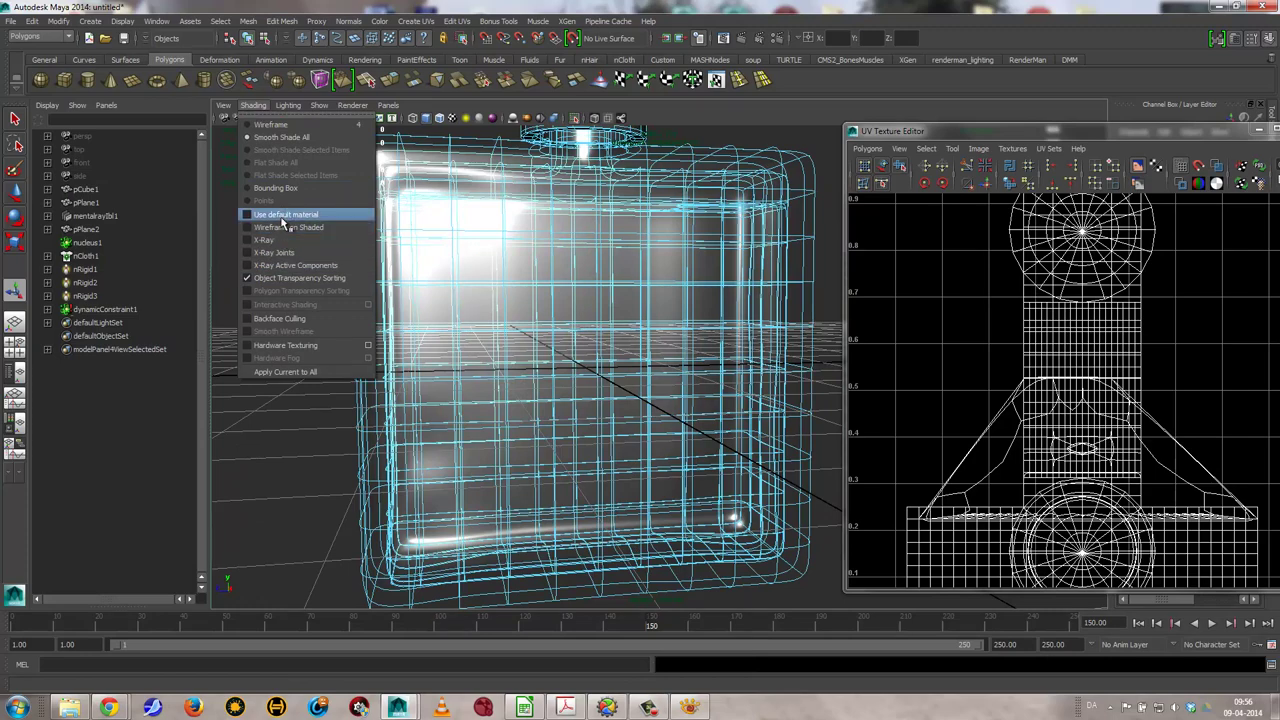
{"action": "left_click", "coordinate": [284, 224]}
{"action": "mouse_move", "coordinate": [609, 357]}
{"action": "left_mouse_down", "text": "alt"}
{"action": "mouse_move", "coordinate": [606, 394]}
{"action": "mouse_move", "coordinate": [651, 417]}
{"action": "mouse_move", "coordinate": [586, 409]}
{"action": "left_mouse_up", "text": "alt"}
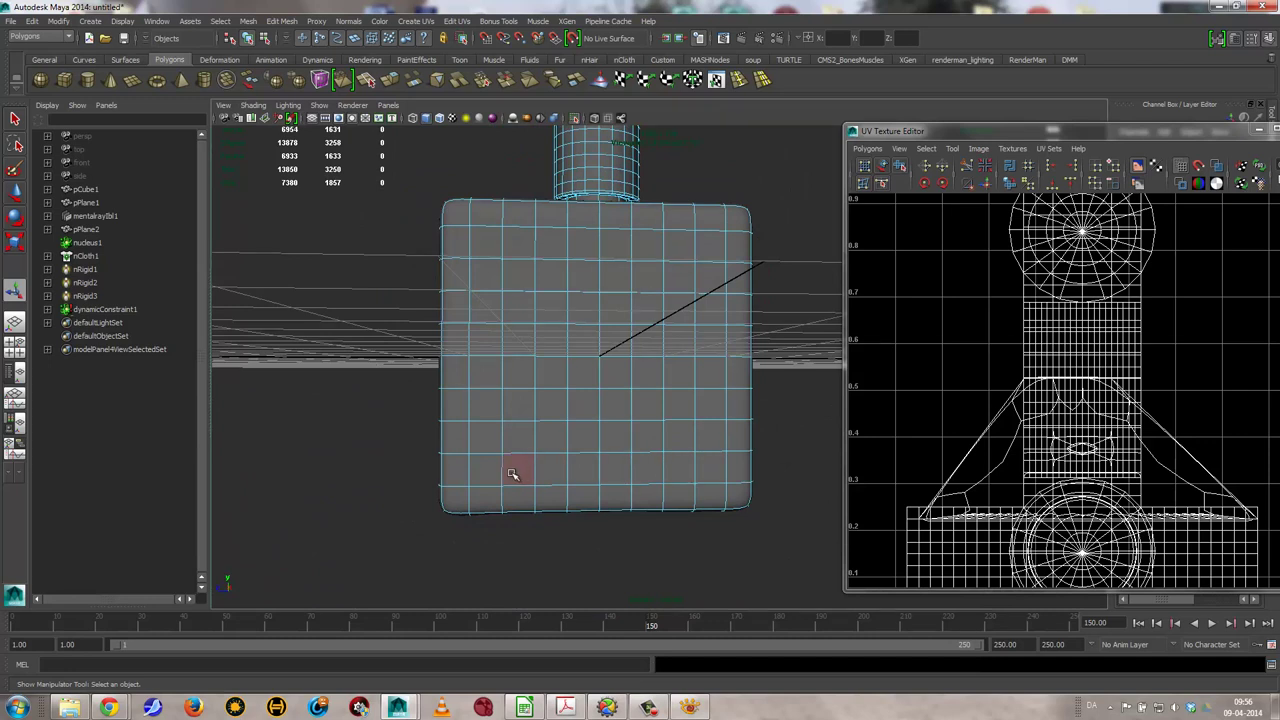
Drag-select the bottle's front faces, adding and reselecting them from a side view
{"action": "mouse_move", "coordinate": [511, 474]}
{"action": "left_mouse_down"}
{"action": "mouse_move", "coordinate": [709, 466]}
{"action": "mouse_move", "coordinate": [701, 346]}
{"action": "mouse_move", "coordinate": [534, 349]}
{"action": "mouse_move", "coordinate": [517, 371]}
{"action": "mouse_move", "coordinate": [524, 440]}
{"action": "mouse_move", "coordinate": [677, 437]}
{"action": "mouse_move", "coordinate": [675, 386]}
{"action": "mouse_move", "coordinate": [571, 366]}
{"action": "mouse_move", "coordinate": [556, 414]}
{"action": "mouse_move", "coordinate": [651, 403]}
{"action": "mouse_move", "coordinate": [481, 360]}
{"action": "mouse_move", "coordinate": [491, 471]}
{"action": "mouse_move", "coordinate": [593, 440]}
{"action": "left_mouse_up"}
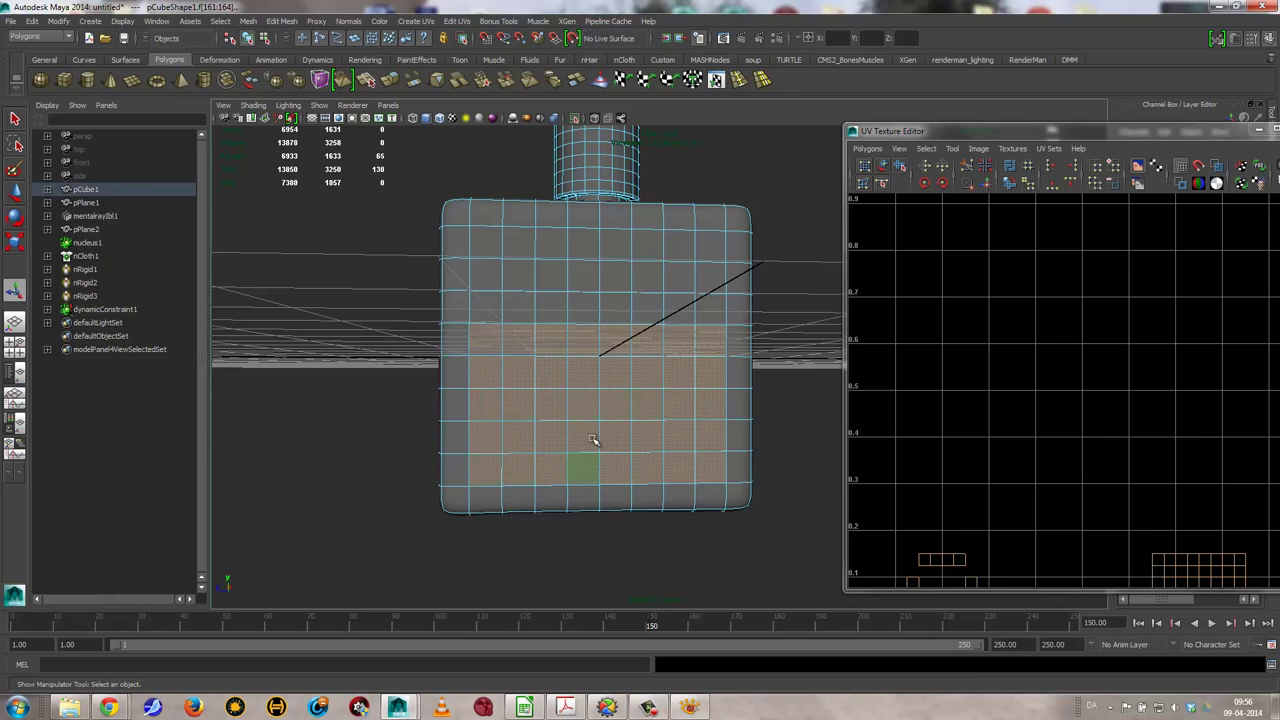
{"action": "left_click_drag", "start_coordinate": [508, 316], "coordinate": [711, 316]}
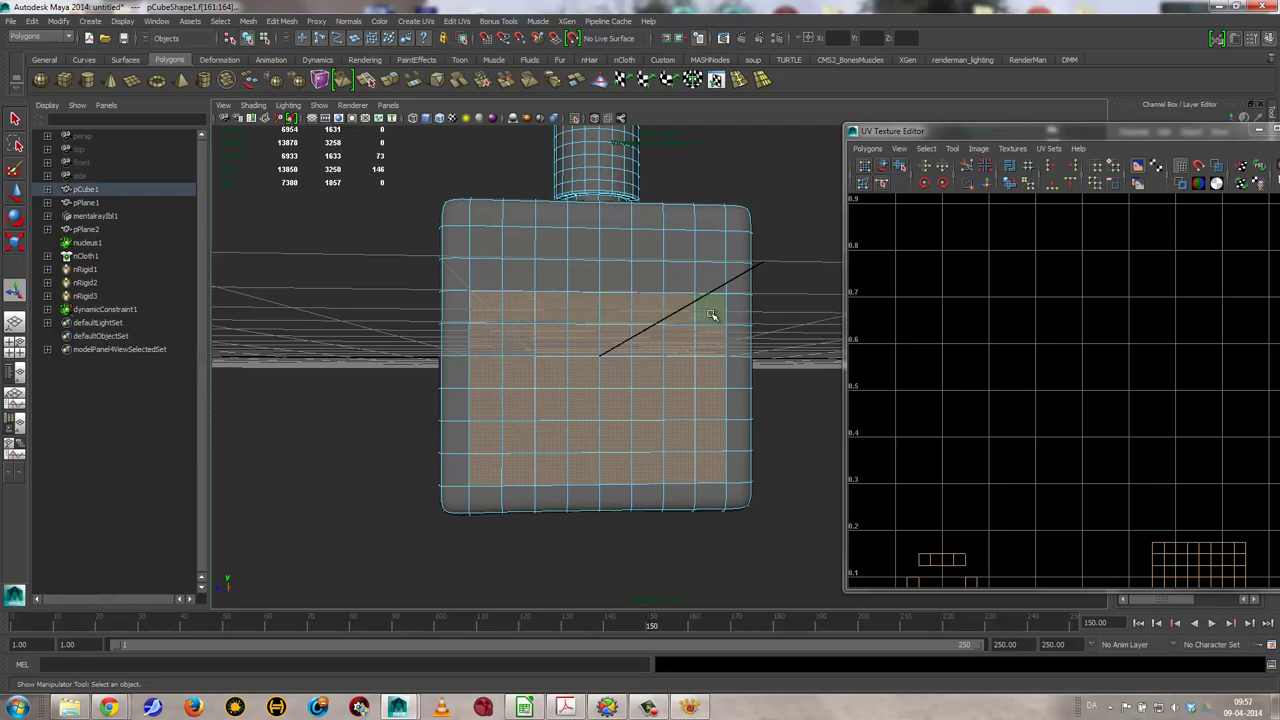
{"action": "mouse_move", "coordinate": [440, 420]}
{"action": "left_mouse_down", "text": "alt"}
{"action": "mouse_move", "coordinate": [577, 394]}
{"action": "mouse_move", "coordinate": [643, 343]}
{"action": "mouse_move", "coordinate": [571, 394]}
{"action": "mouse_move", "coordinate": [524, 314]}
{"action": "left_mouse_up", "text": "alt"}
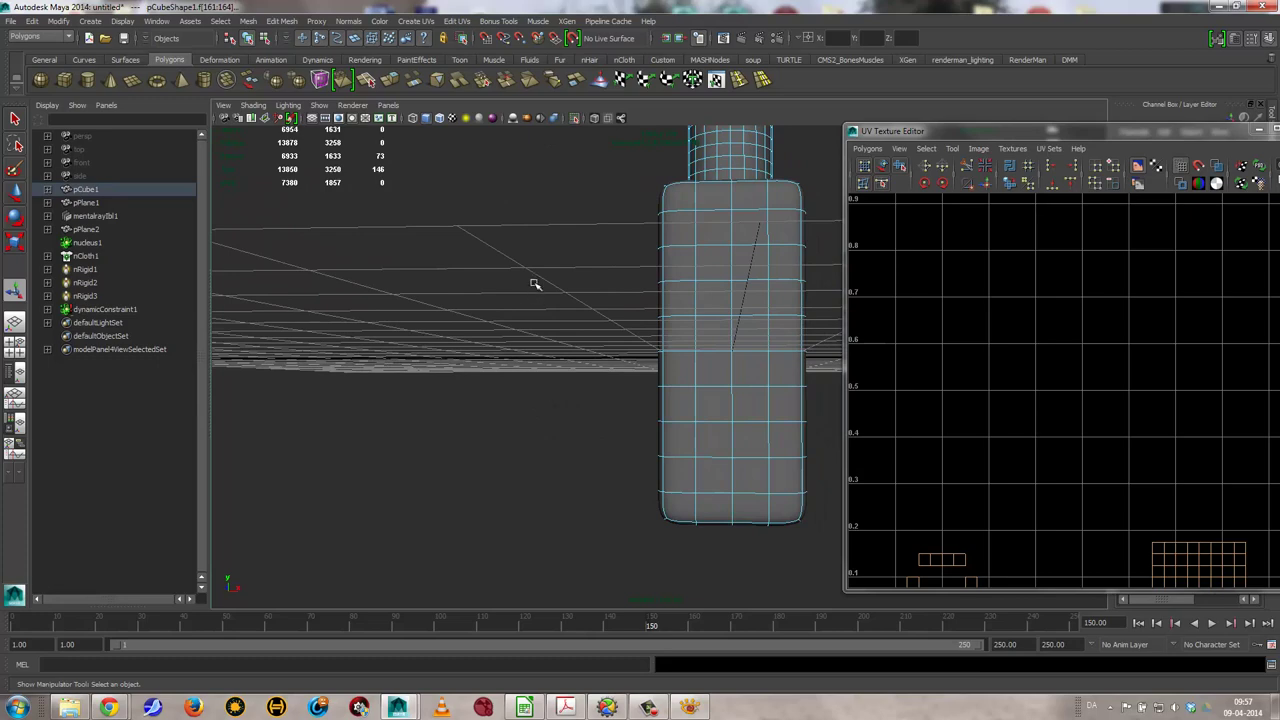
{"action": "mouse_move", "coordinate": [530, 250]}
{"action": "left_mouse_down"}
{"action": "mouse_move", "coordinate": [680, 480]}
{"action": "mouse_move", "coordinate": [692, 532]}
{"action": "left_mouse_up"}
{"action": "scroll", "coordinate": [1060, 395], "scroll_direction": "down", "scroll_amount": 3}
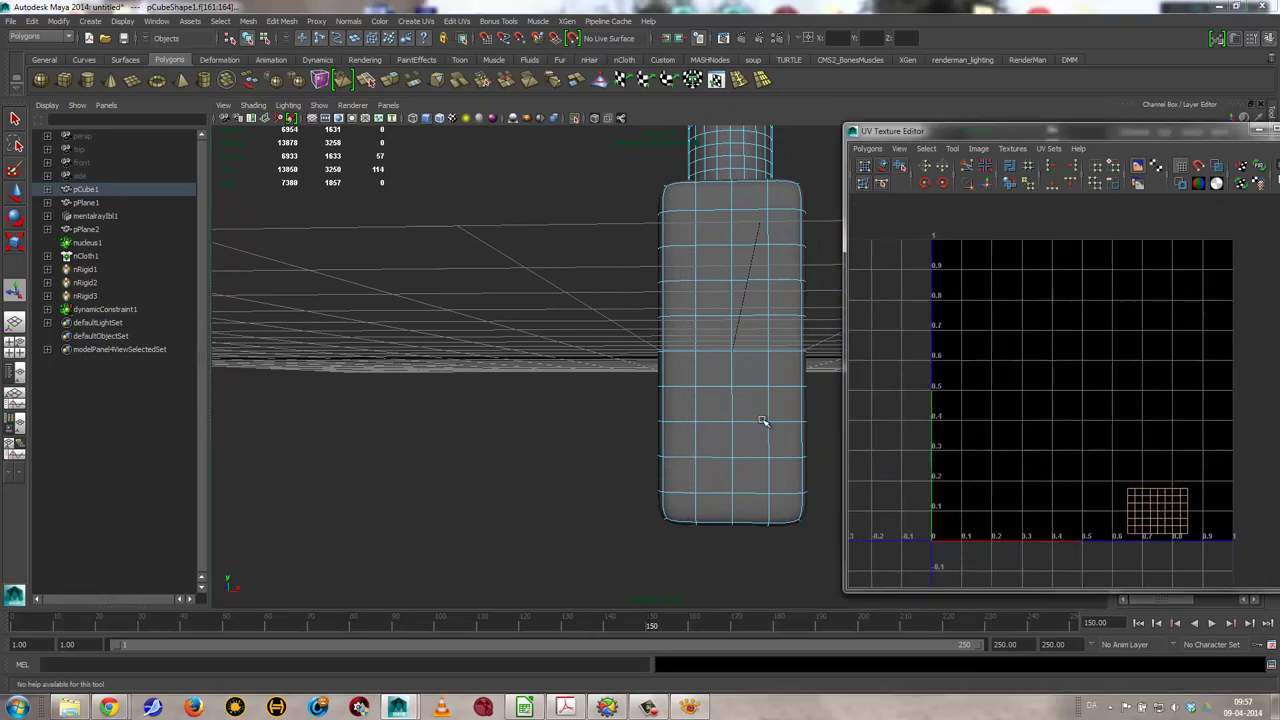
Switch to wireframe and narrow the selection to the front panel faces
{"action": "mouse_move", "coordinate": [763, 420]}
{"action": "left_mouse_down", "text": "alt"}
{"action": "mouse_move", "coordinate": [544, 395]}
{"action": "mouse_move", "coordinate": [552, 323]}
{"action": "mouse_move", "coordinate": [594, 414]}
{"action": "mouse_move", "coordinate": [571, 443]}
{"action": "left_mouse_up", "text": "alt"}
{"action": "key", "text": "4"}
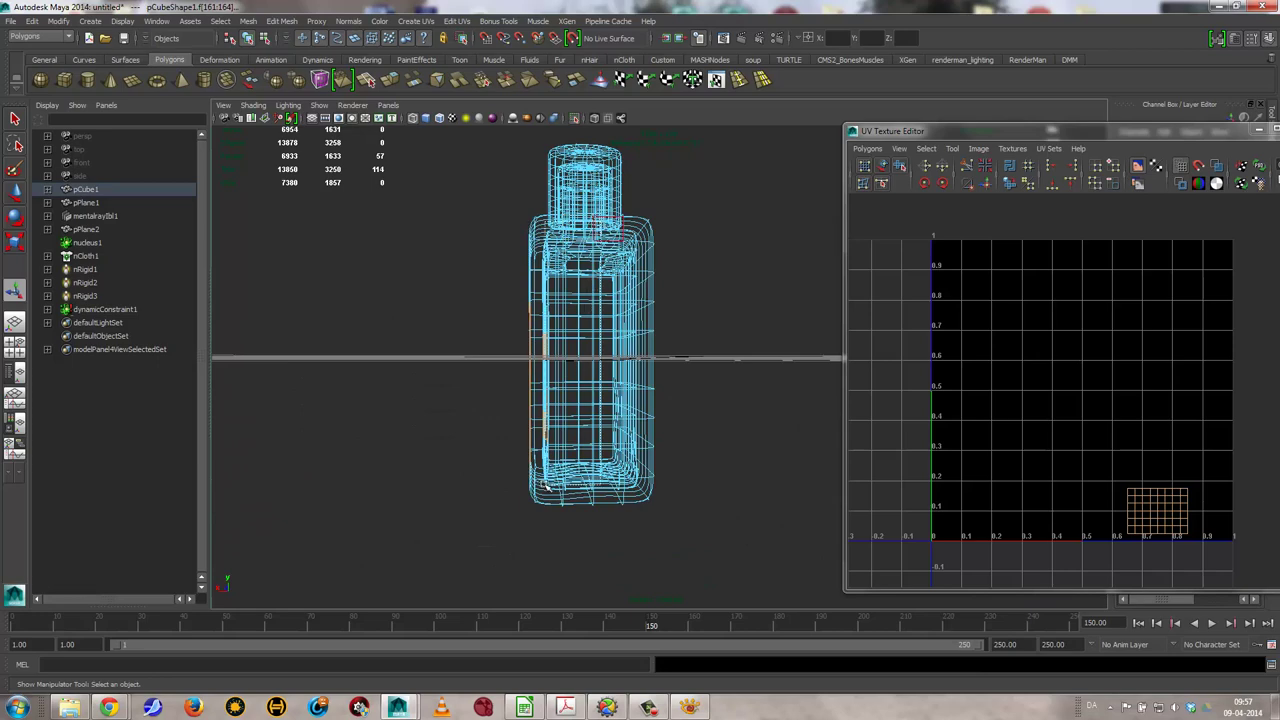
{"action": "left_click_drag", "start_coordinate": [540, 489], "coordinate": [685, 534]}
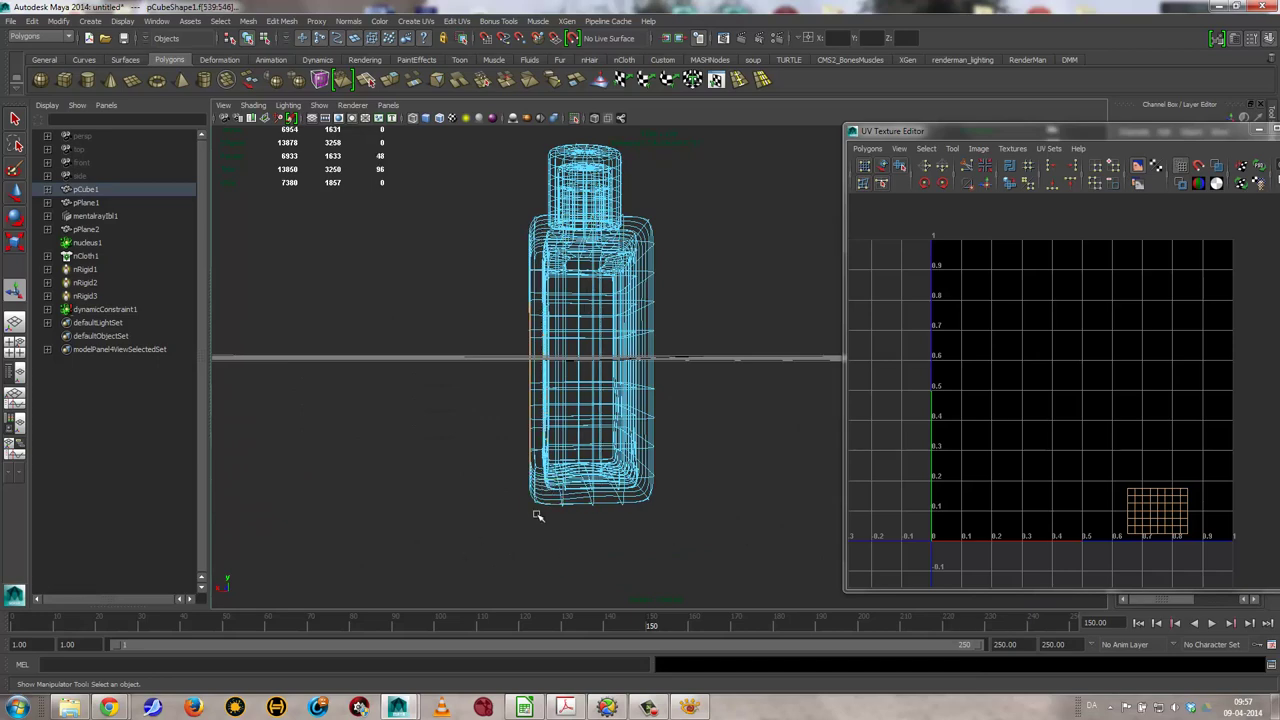
{"action": "left_click_drag", "start_coordinate": [537, 515], "coordinate": [563, 514], "text": "alt"}
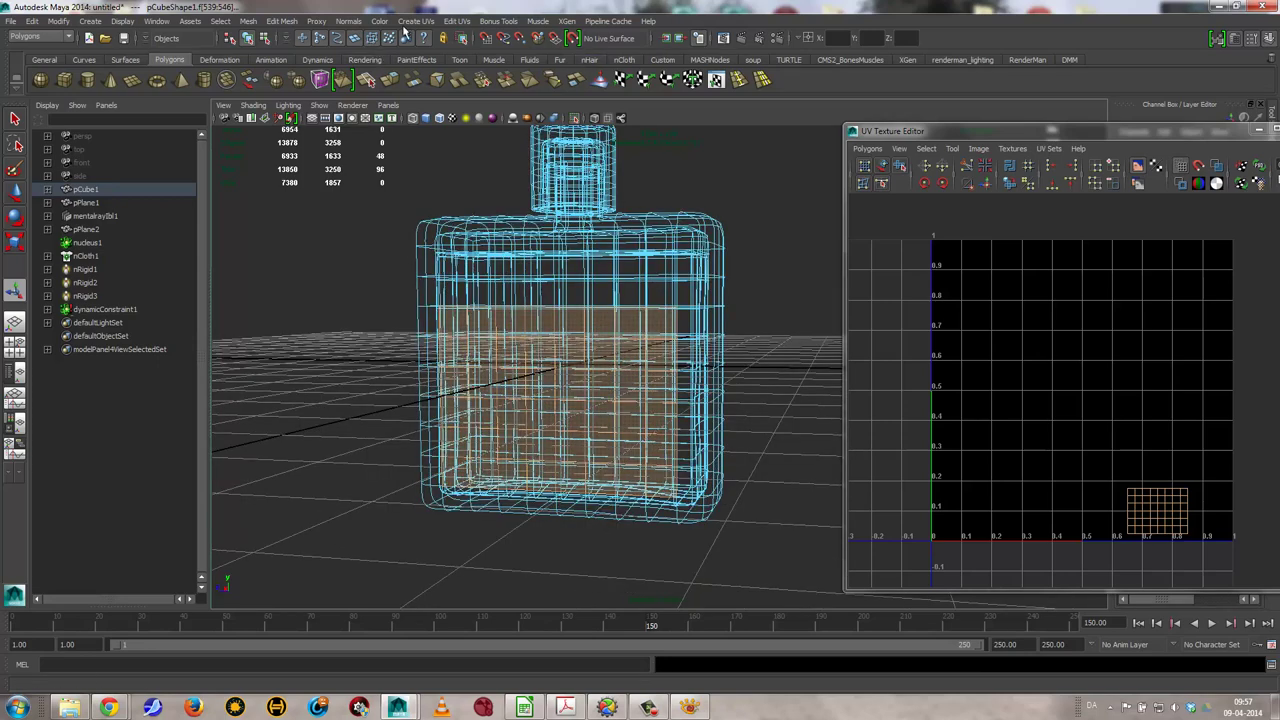
{"action": "left_click", "coordinate": [410, 22]}
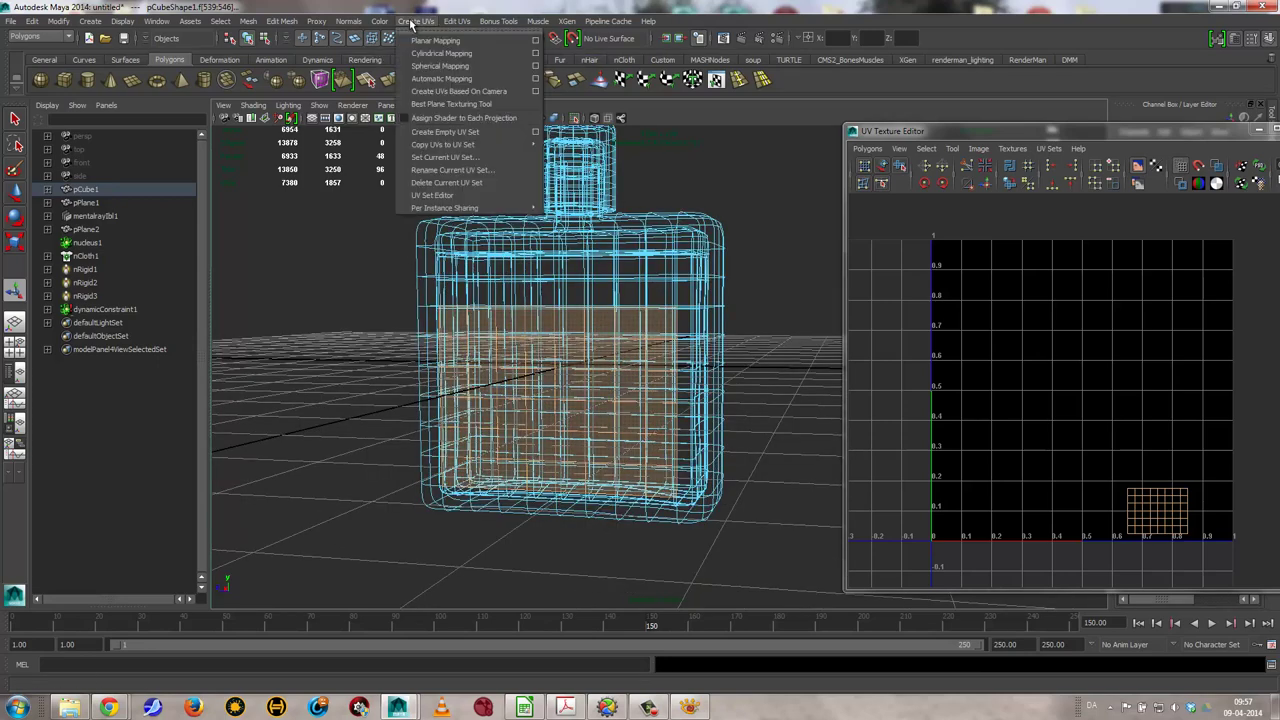
Planar-project the front faces along the X axis into a new UV set named frontUV
{"action": "left_click", "coordinate": [537, 41]}
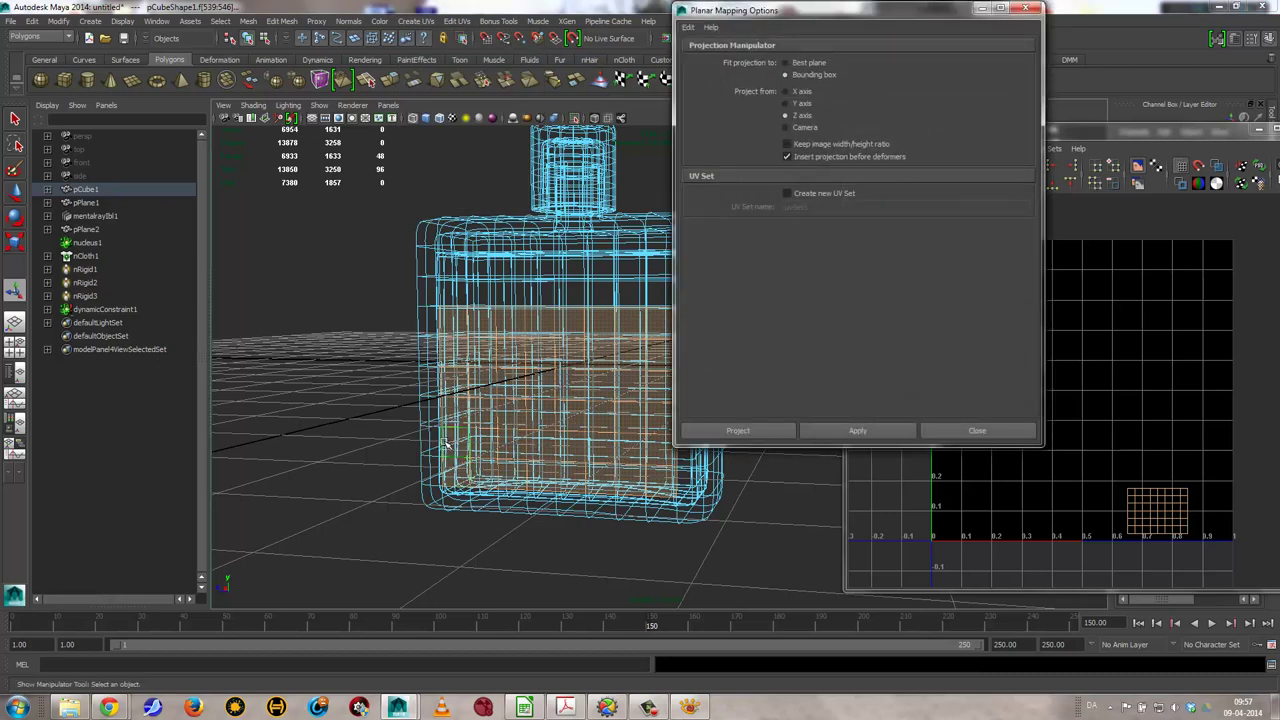
{"action": "mouse_move", "coordinate": [460, 440]}
{"action": "left_mouse_down", "text": "alt"}
{"action": "mouse_move", "coordinate": [386, 449]}
{"action": "mouse_move", "coordinate": [295, 528]}
{"action": "left_mouse_up", "text": "alt"}
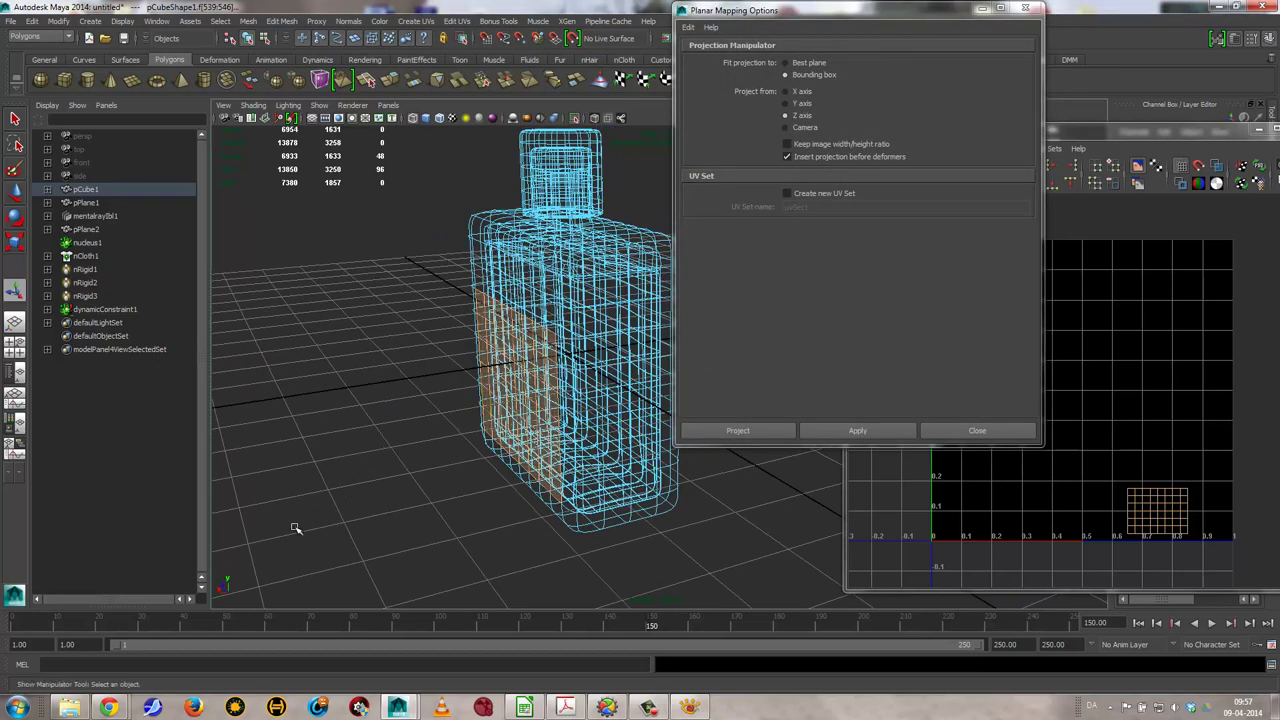
{"action": "left_click", "coordinate": [801, 91]}
{"action": "left_click", "coordinate": [786, 194]}
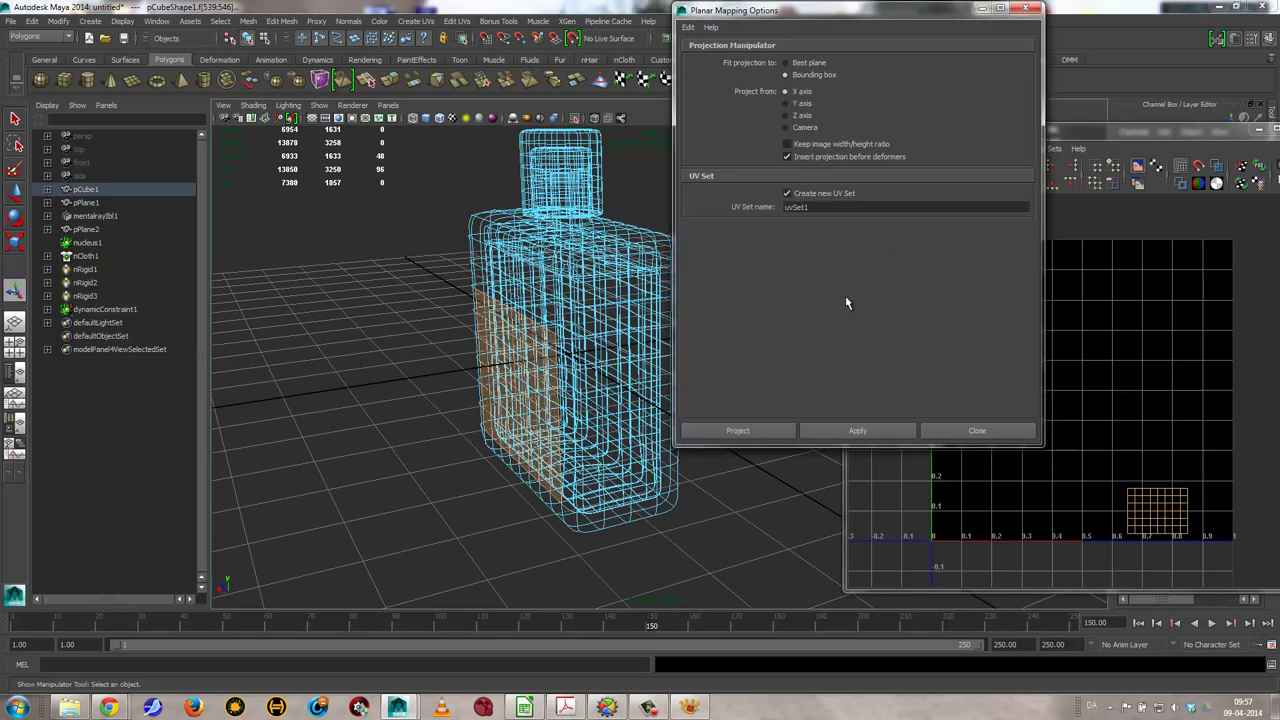
{"action": "left_click", "coordinate": [817, 208]}
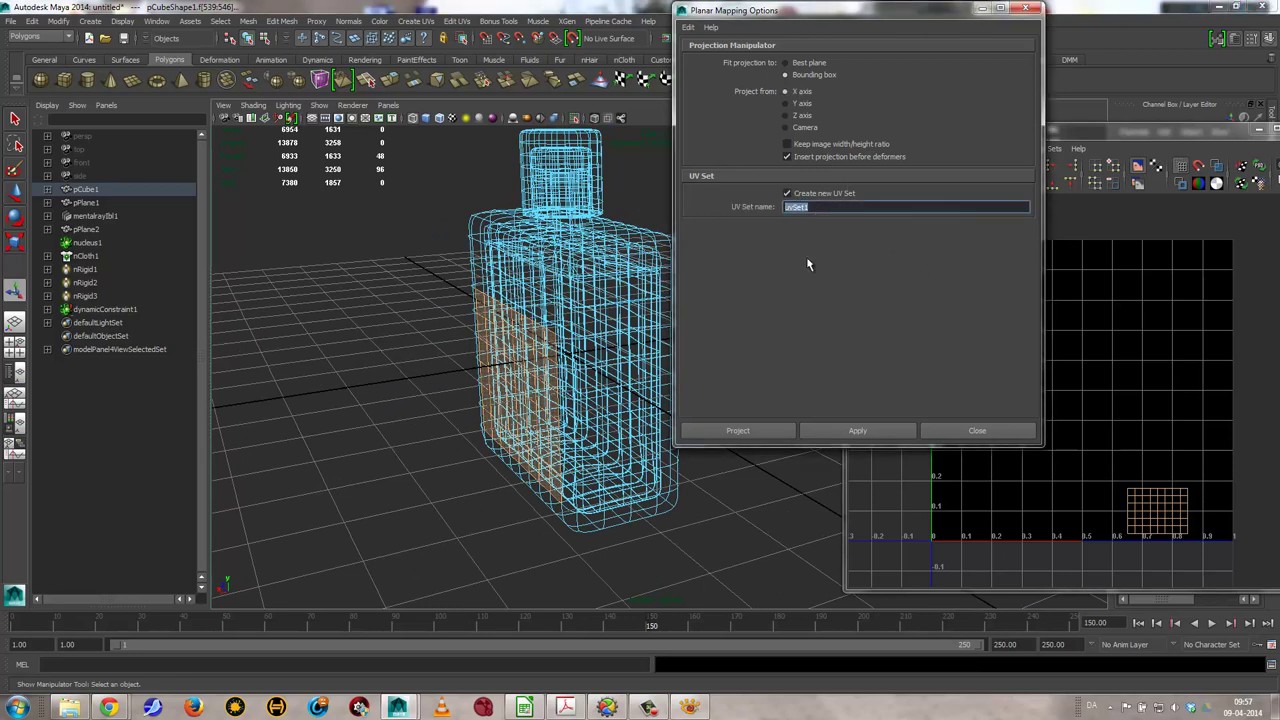
{"action": "type", "text": "fron"}
{"action": "key", "text": "BackSpace"}
{"action": "type", "text": "UV"}
{"action": "left_click", "coordinate": [845, 430]}
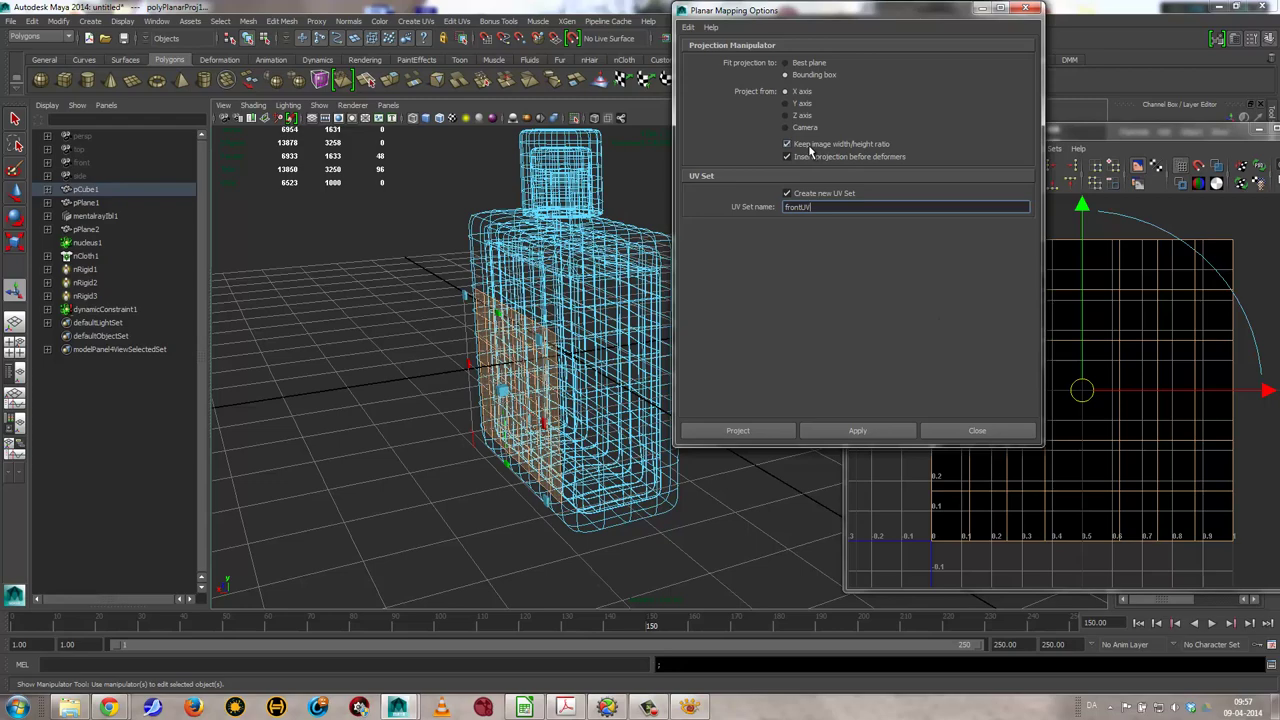
{"action": "left_click", "coordinate": [858, 434]}
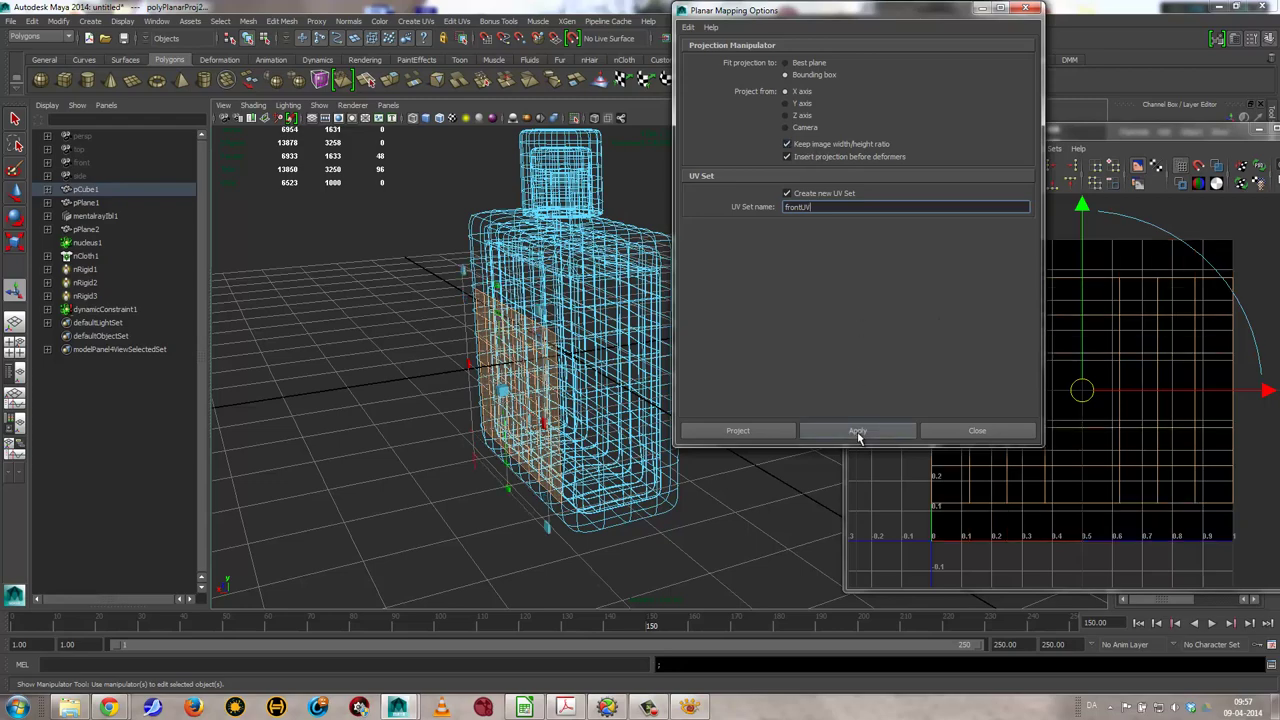
Orbit around the bottle to check the projection, move the mapping options aside and dismiss the manipulator
{"action": "left_click_drag", "start_coordinate": [471, 499], "coordinate": [466, 452], "text": "alt"}
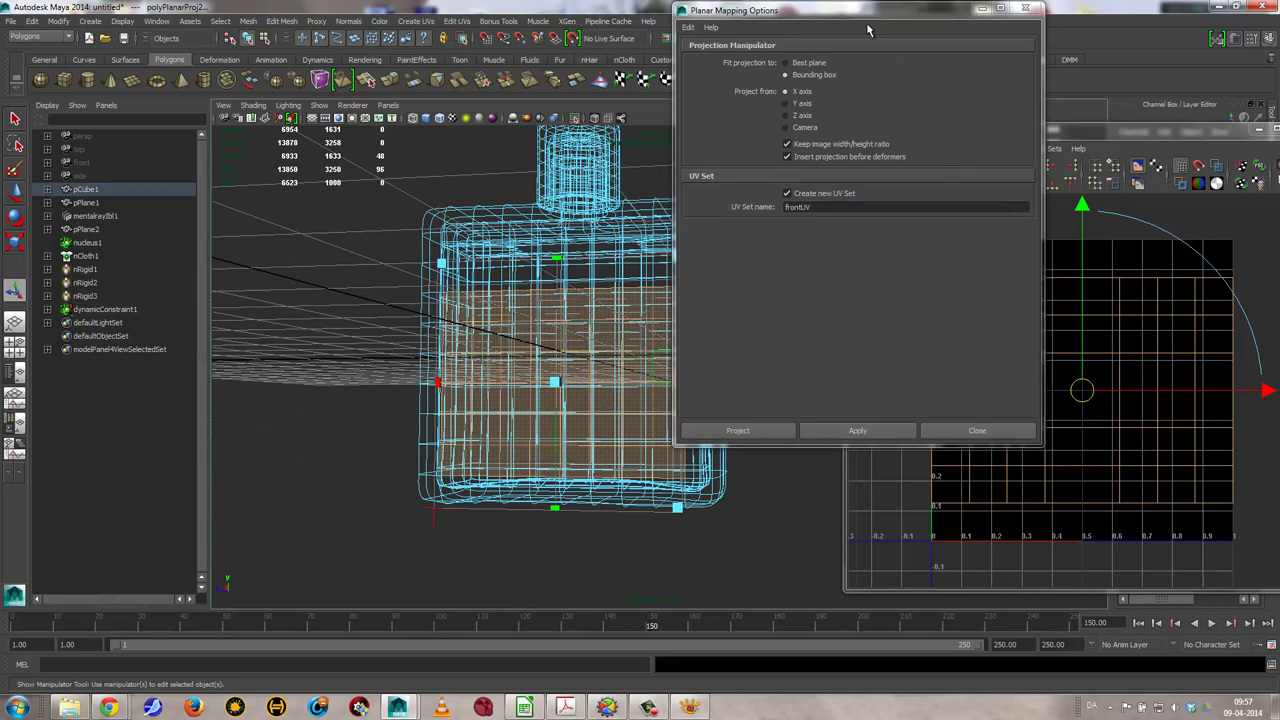
{"action": "left_click_drag", "start_coordinate": [866, 12], "coordinate": [769, 25]}
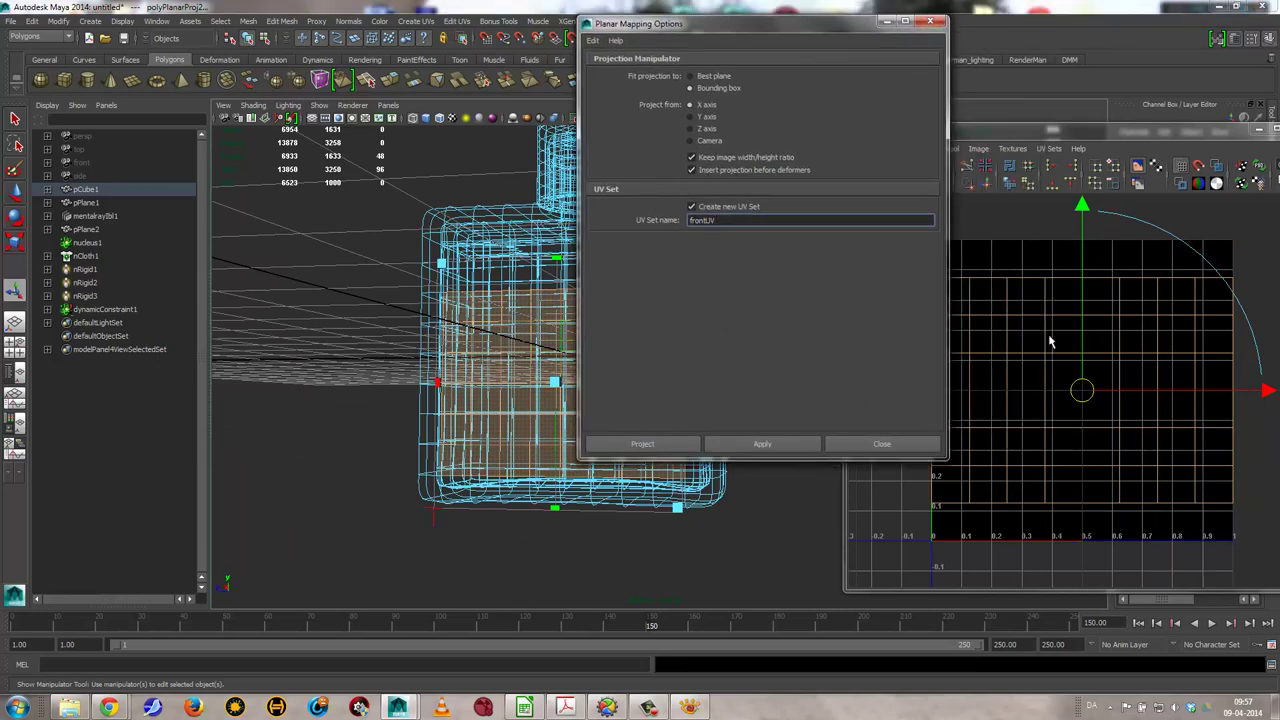
{"action": "scroll", "coordinate": [309, 414], "scroll_direction": "down", "scroll_amount": 3}
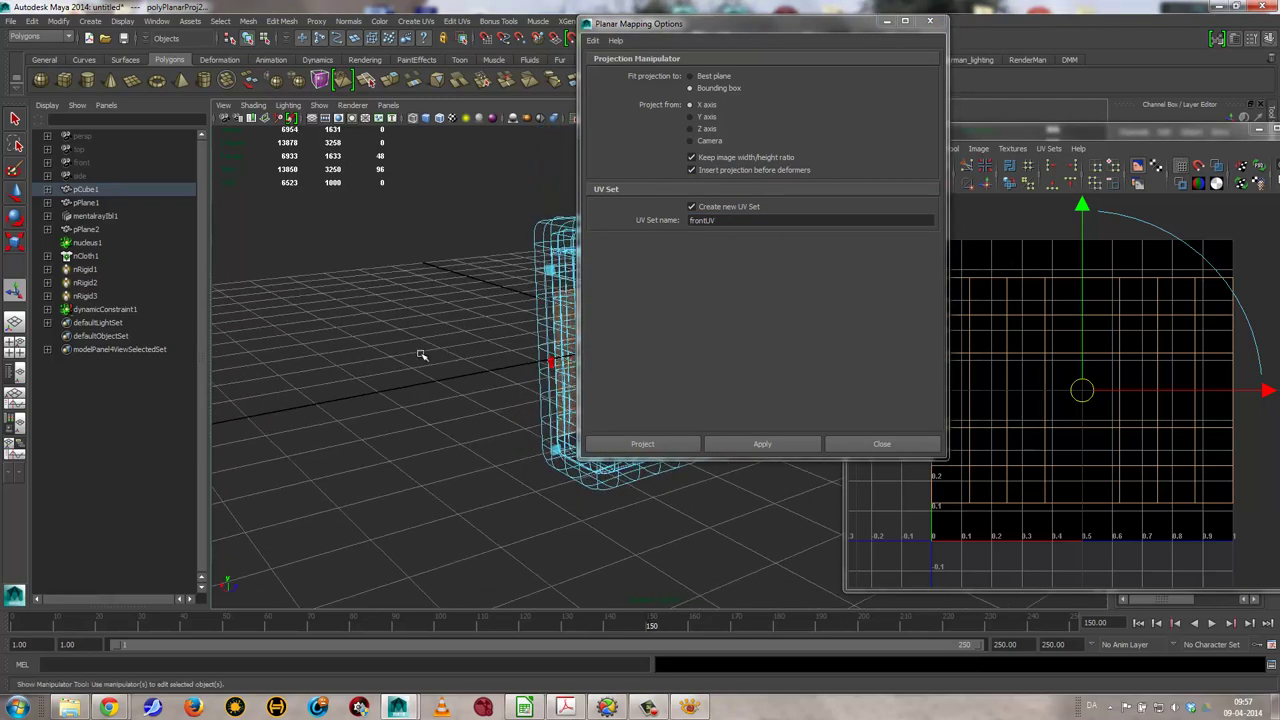
{"action": "left_click_drag", "start_coordinate": [423, 357], "coordinate": [395, 395], "text": "alt"}
{"action": "left_click_drag", "start_coordinate": [508, 447], "coordinate": [540, 292], "text": "alt"}
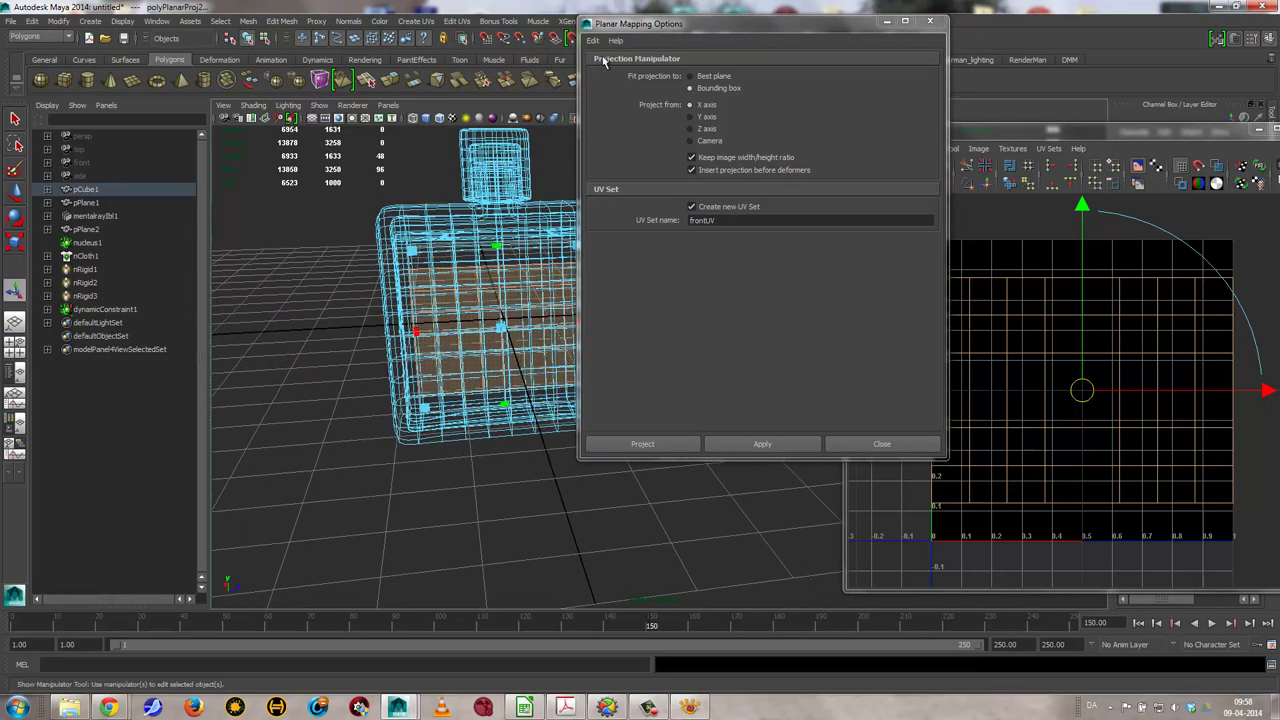
{"action": "left_click_drag", "start_coordinate": [617, 24], "coordinate": [882, 37]}
{"action": "key", "text": "Return"}
{"action": "left_click_drag", "start_coordinate": [545, 391], "coordinate": [571, 391], "text": "alt"}
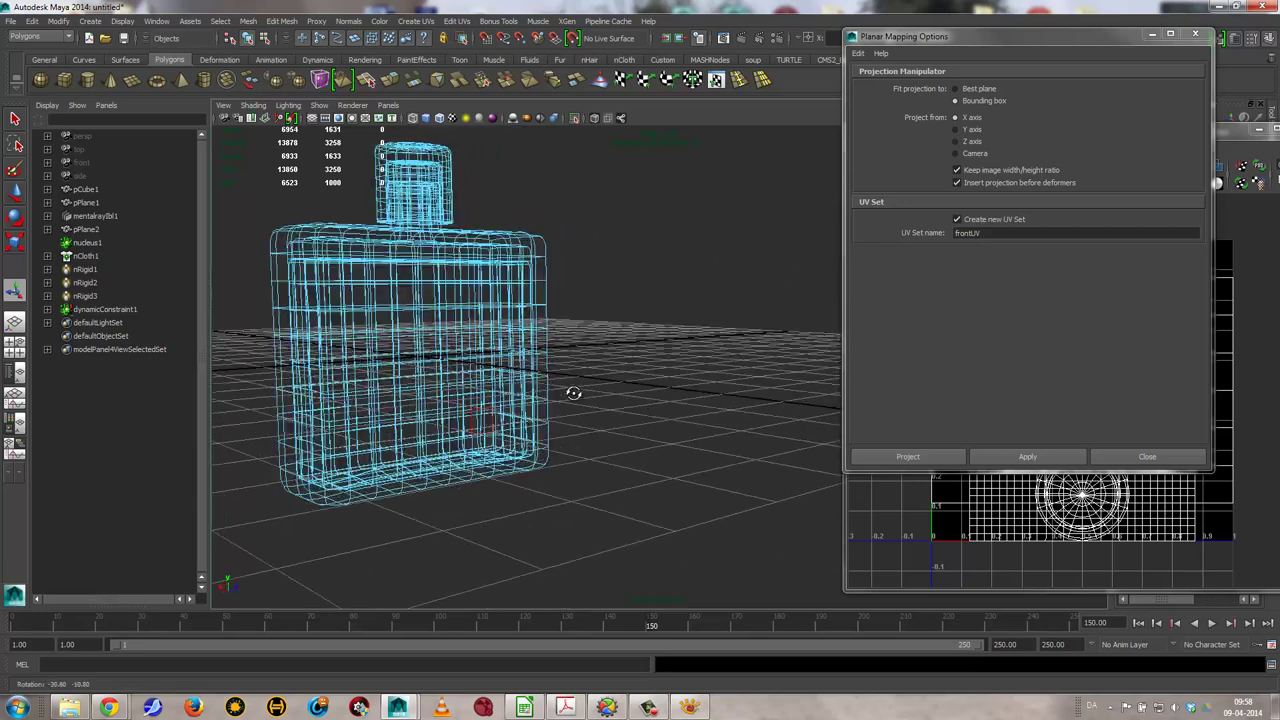
{"action": "left_click", "coordinate": [256, 106]}
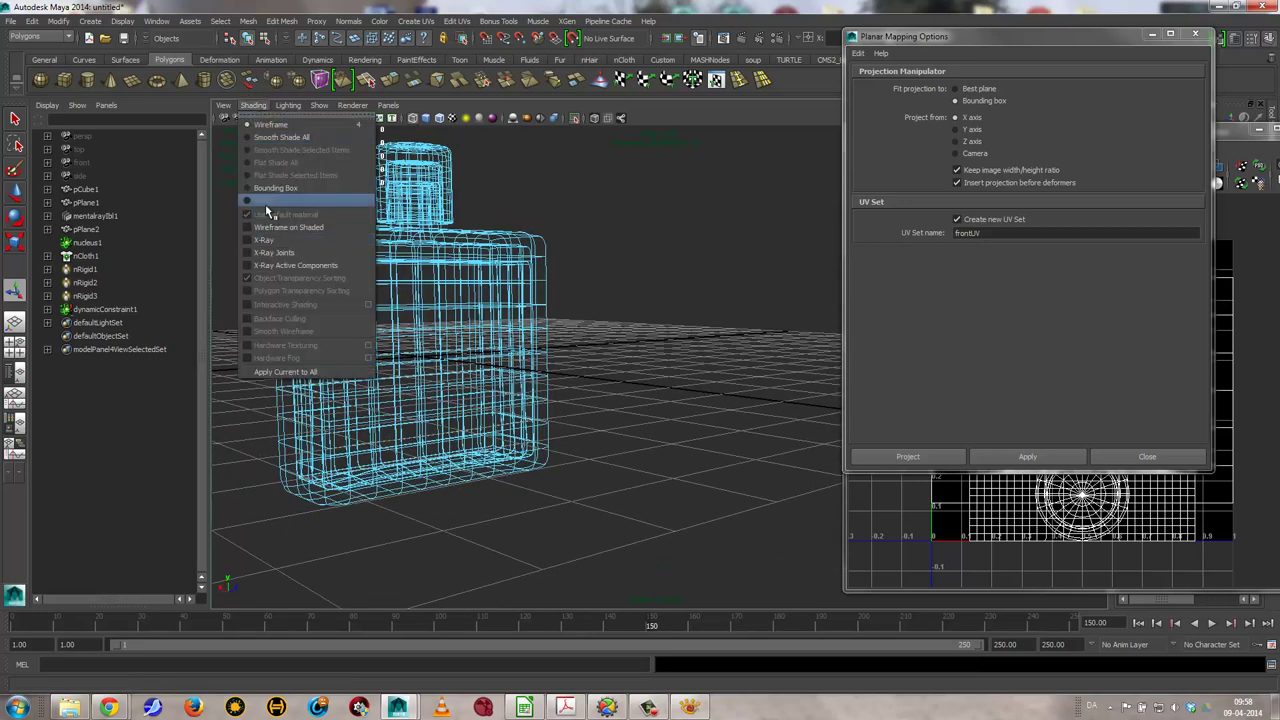
{"action": "left_click", "coordinate": [628, 250]}
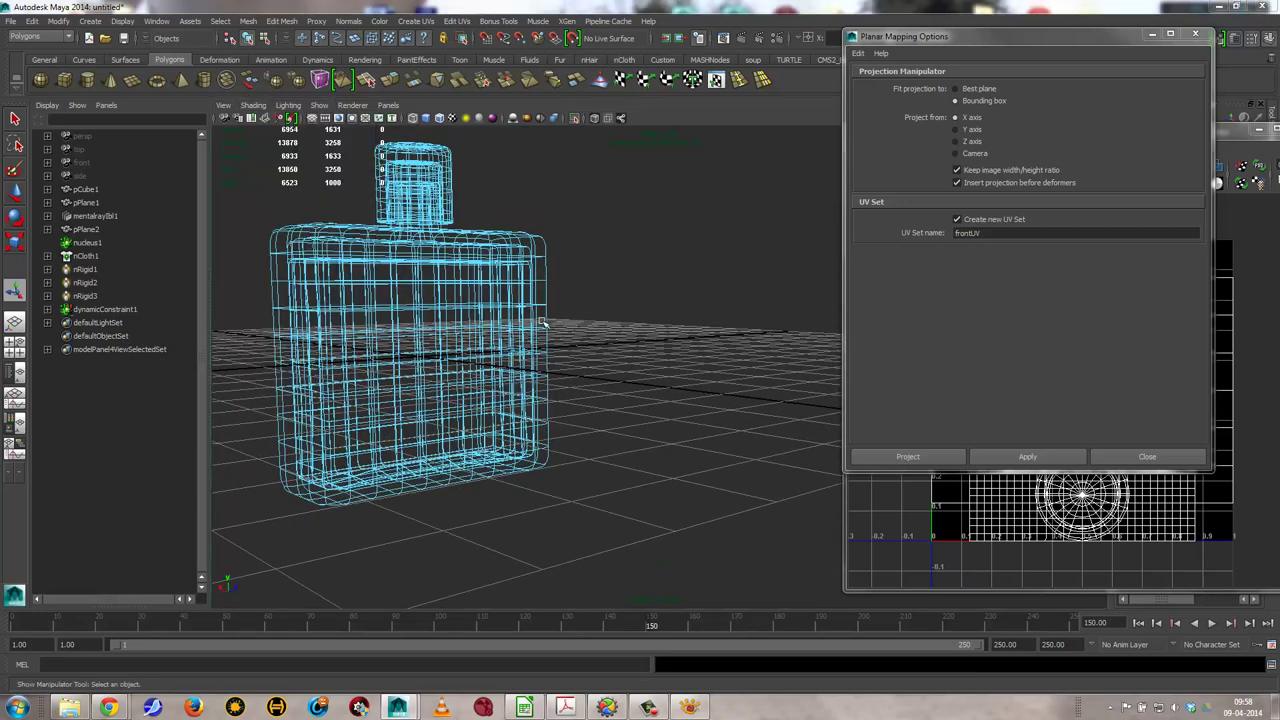
{"action": "left_click_drag", "start_coordinate": [516, 308], "coordinate": [479, 426], "text": "alt"}
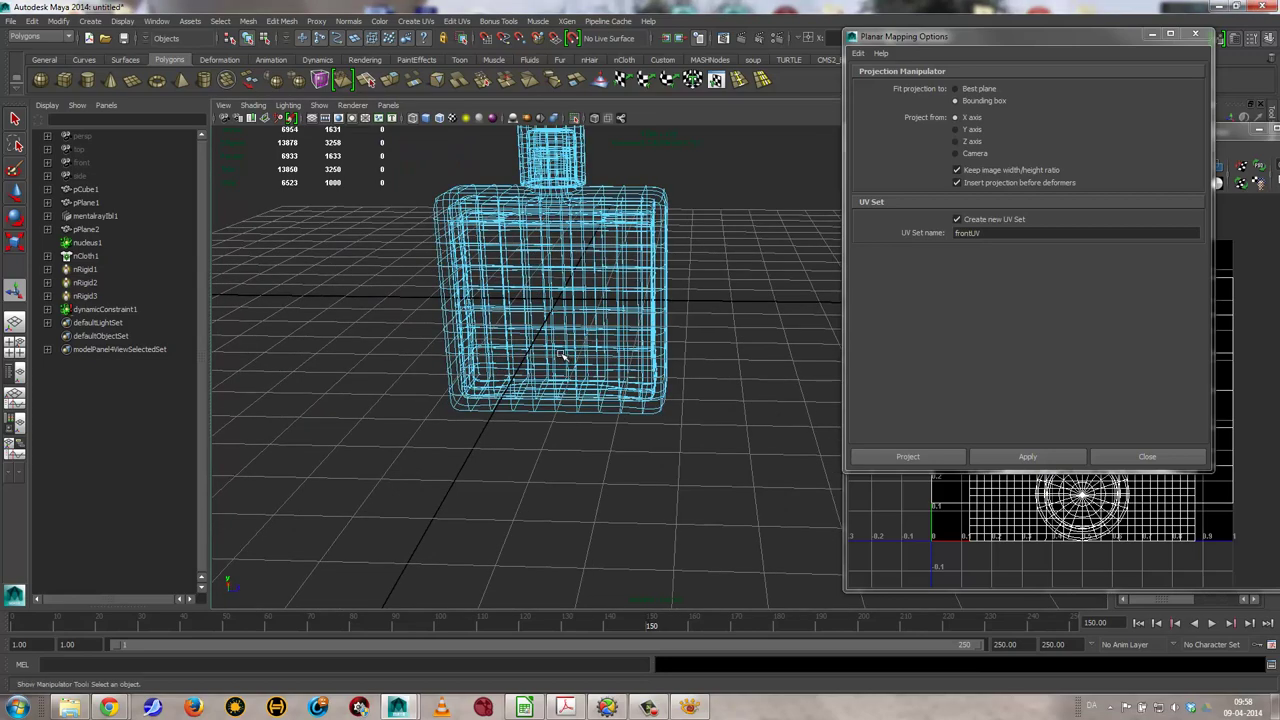
Drag-select a row of faces on the bottle's back in face mode, shown in wireframe
{"action": "left_click", "coordinate": [1118, 458]}
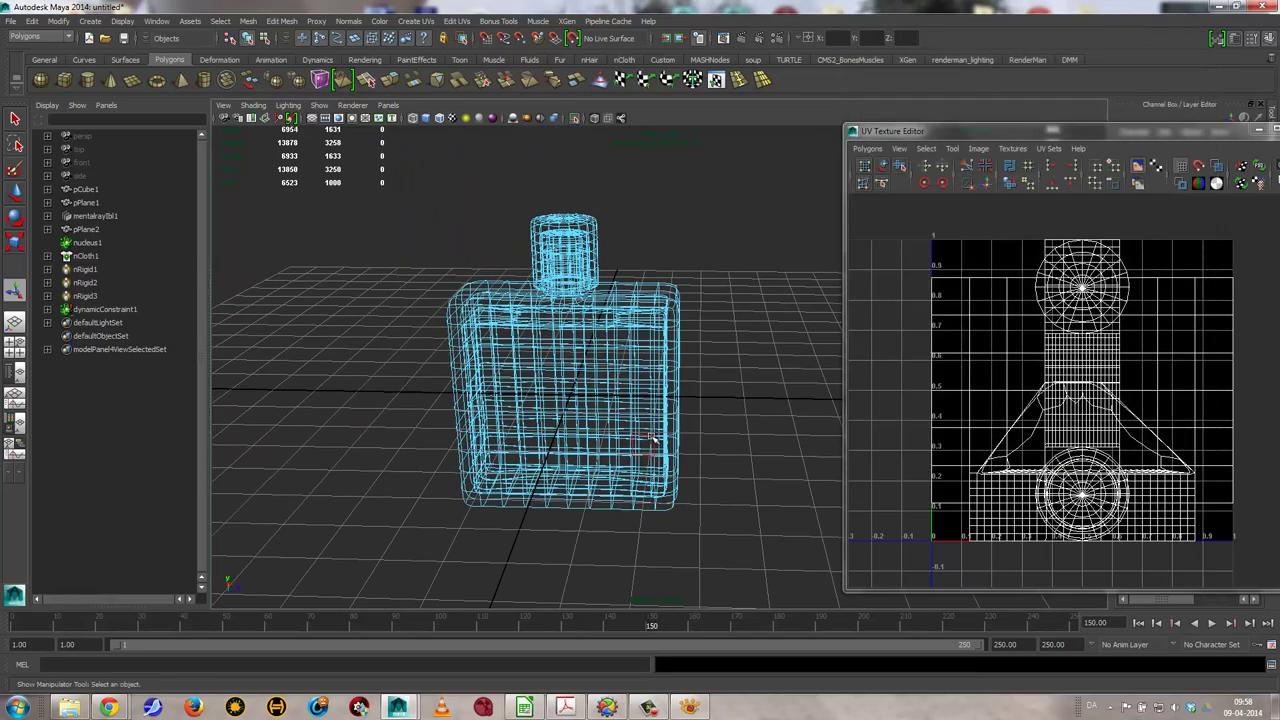
{"action": "right_click_drag", "start_coordinate": [653, 404], "coordinate": [705, 400]}
{"action": "key", "text": "F8"}
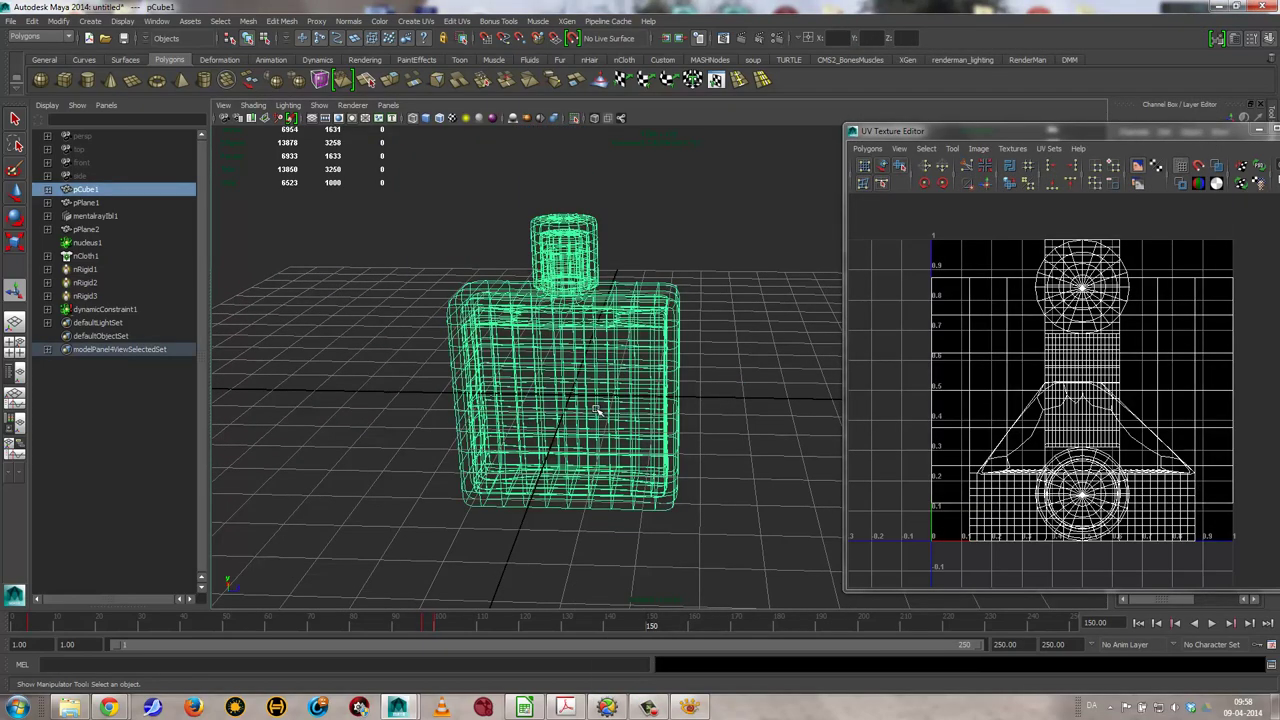
{"action": "left_click_drag", "start_coordinate": [616, 456], "coordinate": [539, 404], "text": "alt"}
{"action": "right_click_drag", "start_coordinate": [539, 404], "coordinate": [540, 432]}
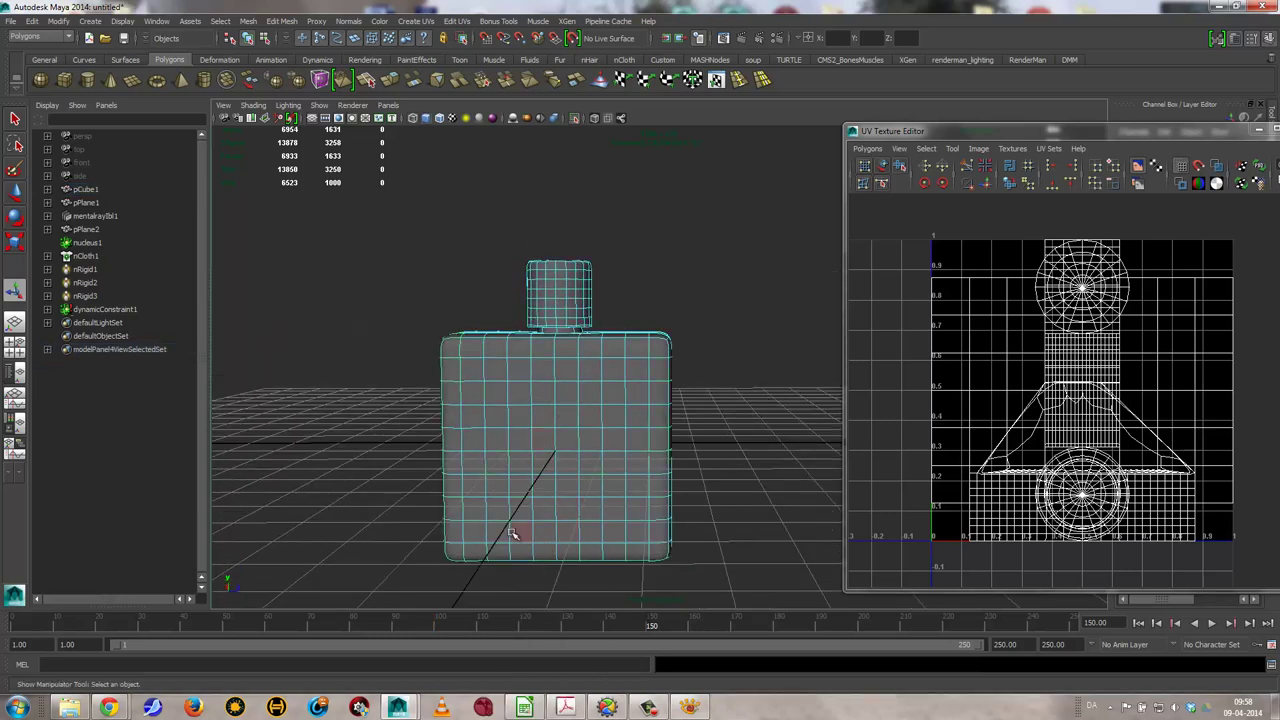
{"action": "mouse_move", "coordinate": [521, 533]}
{"action": "left_mouse_down"}
{"action": "mouse_move", "coordinate": [616, 529]}
{"action": "mouse_move", "coordinate": [523, 509]}
{"action": "mouse_move", "coordinate": [523, 486]}
{"action": "mouse_move", "coordinate": [591, 486]}
{"action": "mouse_move", "coordinate": [586, 463]}
{"action": "mouse_move", "coordinate": [531, 457]}
{"action": "mouse_move", "coordinate": [520, 463]}
{"action": "mouse_move", "coordinate": [654, 486]}
{"action": "mouse_move", "coordinate": [638, 463]}
{"action": "mouse_move", "coordinate": [500, 457]}
{"action": "left_mouse_up"}
{"action": "key", "text": "4"}
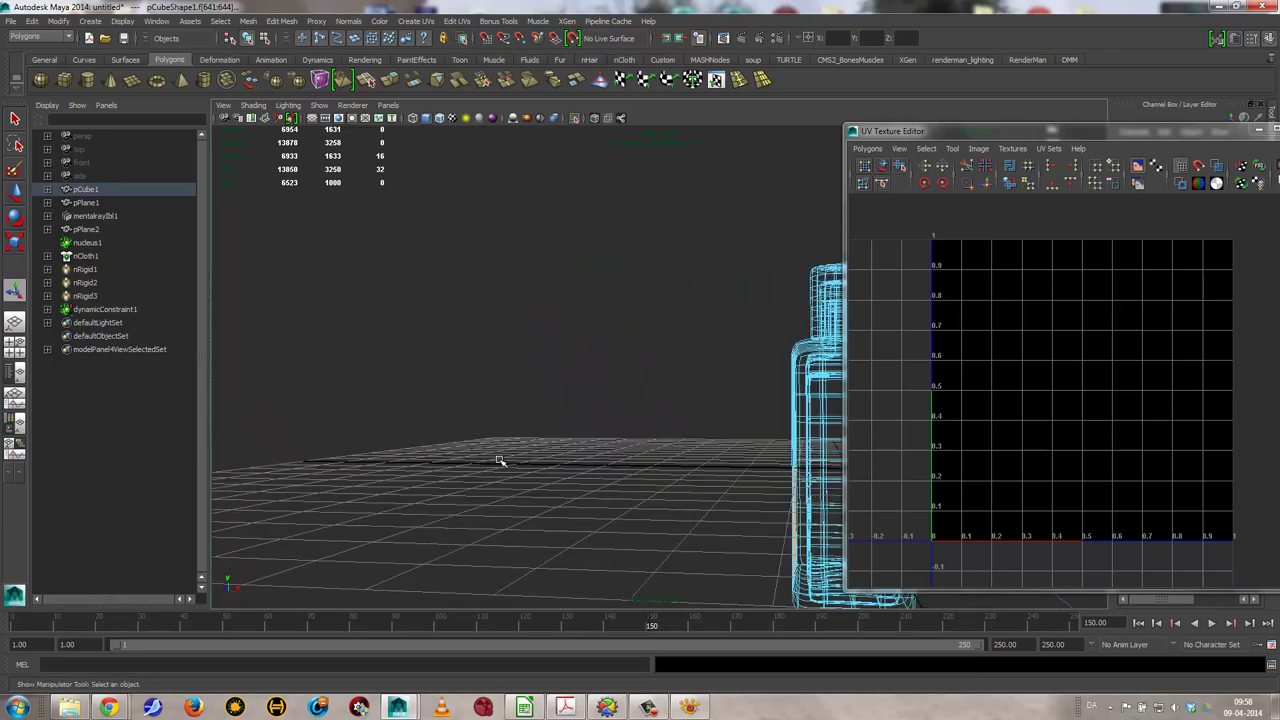
{"action": "mouse_move", "coordinate": [511, 401]}
{"action": "left_mouse_down", "text": "alt"}
{"action": "mouse_move", "coordinate": [460, 357]}
{"action": "mouse_move", "coordinate": [434, 397]}
{"action": "mouse_move", "coordinate": [625, 401]}
{"action": "mouse_move", "coordinate": [590, 395]}
{"action": "left_mouse_up", "text": "alt"}
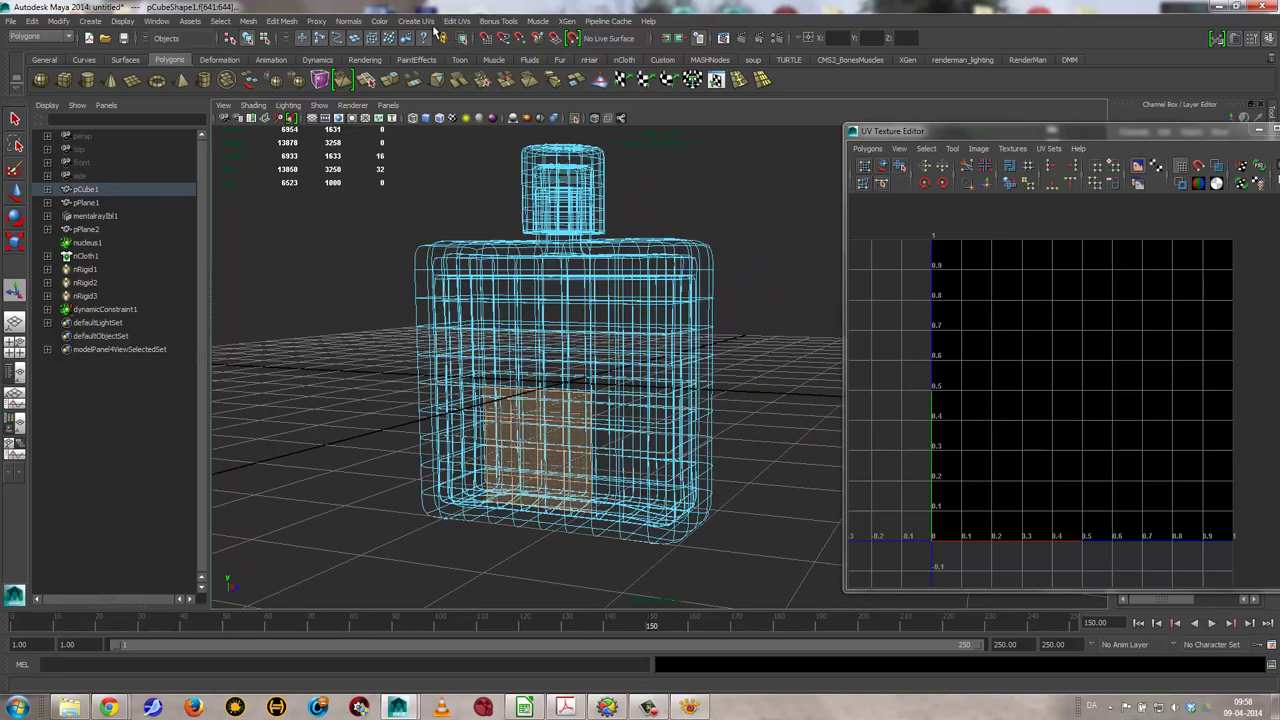
Planar-project the selected back faces into a new UV set named backUV, then return to object mode
{"action": "left_click", "coordinate": [418, 21]}
{"action": "left_click", "coordinate": [538, 40]}
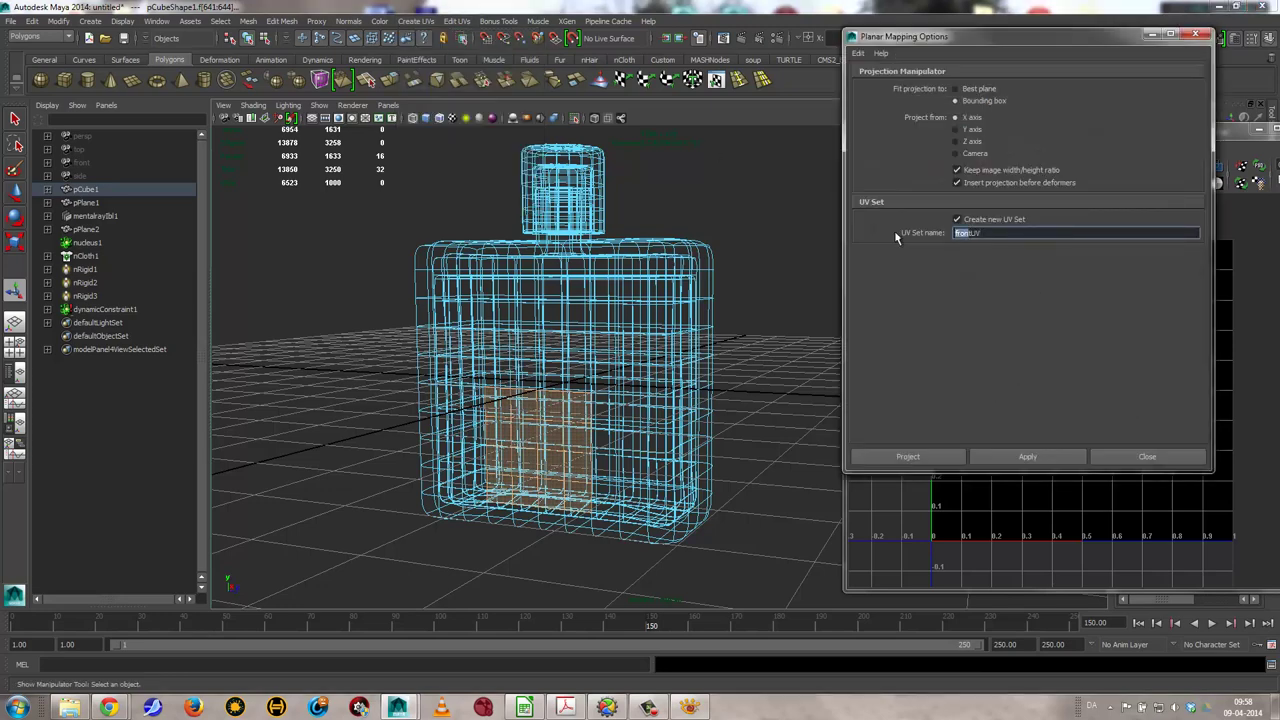
{"action": "type", "text": "back"}
{"action": "key", "text": "Left"}
{"action": "key", "text": "Left"}
{"action": "left_click", "coordinate": [898, 458]}
{"action": "mouse_move", "coordinate": [650, 290]}
{"action": "left_mouse_down", "text": "alt"}
{"action": "mouse_move", "coordinate": [600, 352]}
{"action": "mouse_move", "coordinate": [471, 343]}
{"action": "mouse_move", "coordinate": [460, 330]}
{"action": "mouse_move", "coordinate": [474, 342]}
{"action": "left_mouse_up", "text": "alt"}
{"action": "right_click_drag", "start_coordinate": [474, 342], "coordinate": [560, 340]}
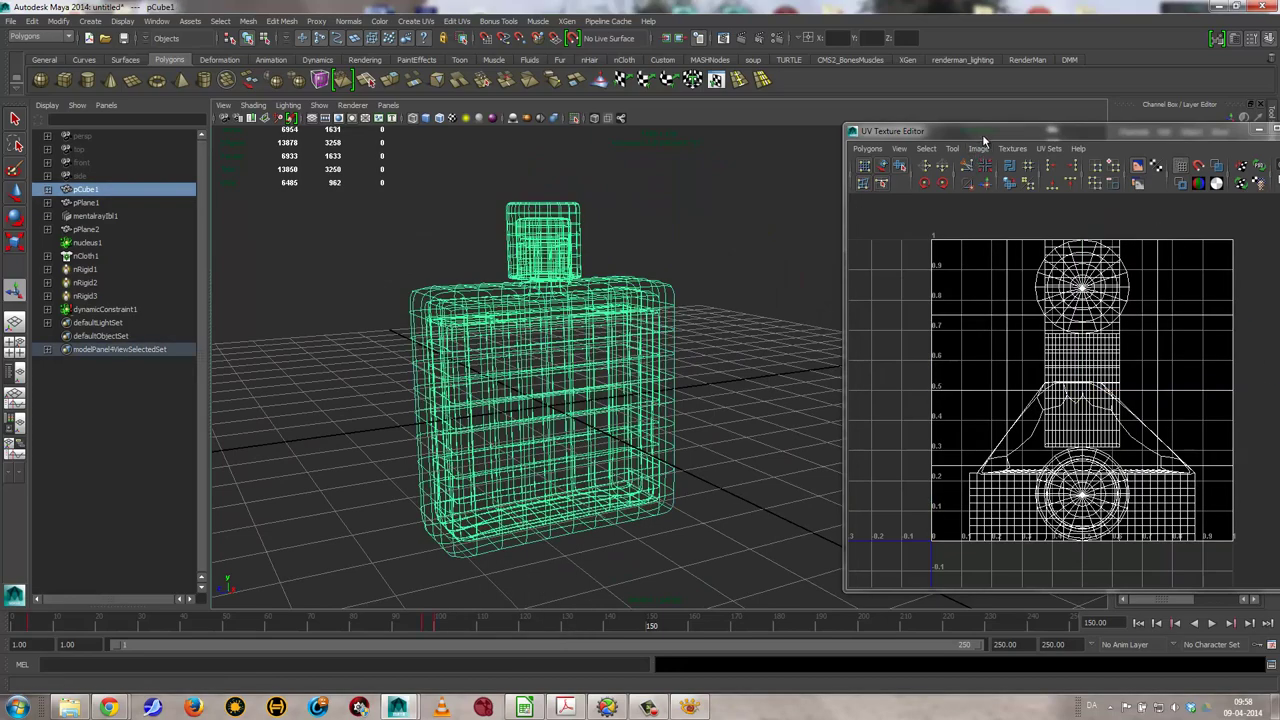
Move aside and minimize the UV Texture Editor, then turn the view to face the bottle's front
{"action": "left_click_drag", "start_coordinate": [999, 134], "coordinate": [812, 318]}
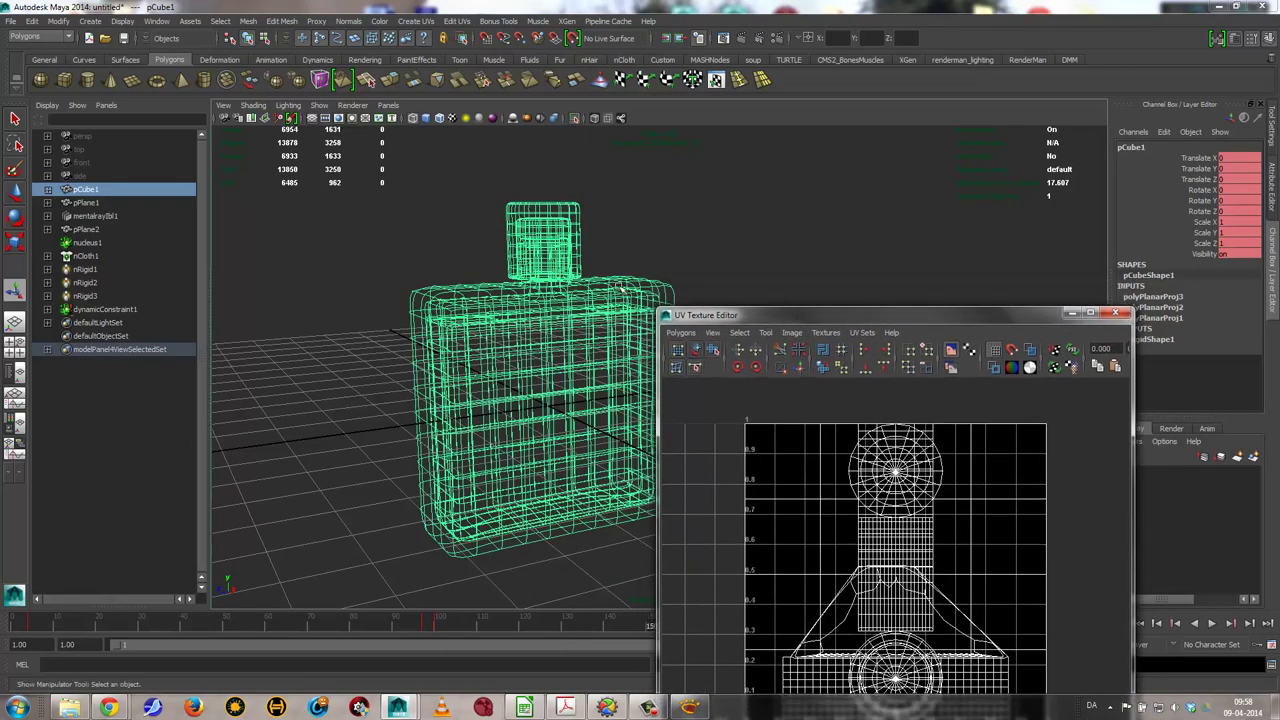
{"action": "left_click", "coordinate": [1070, 312]}
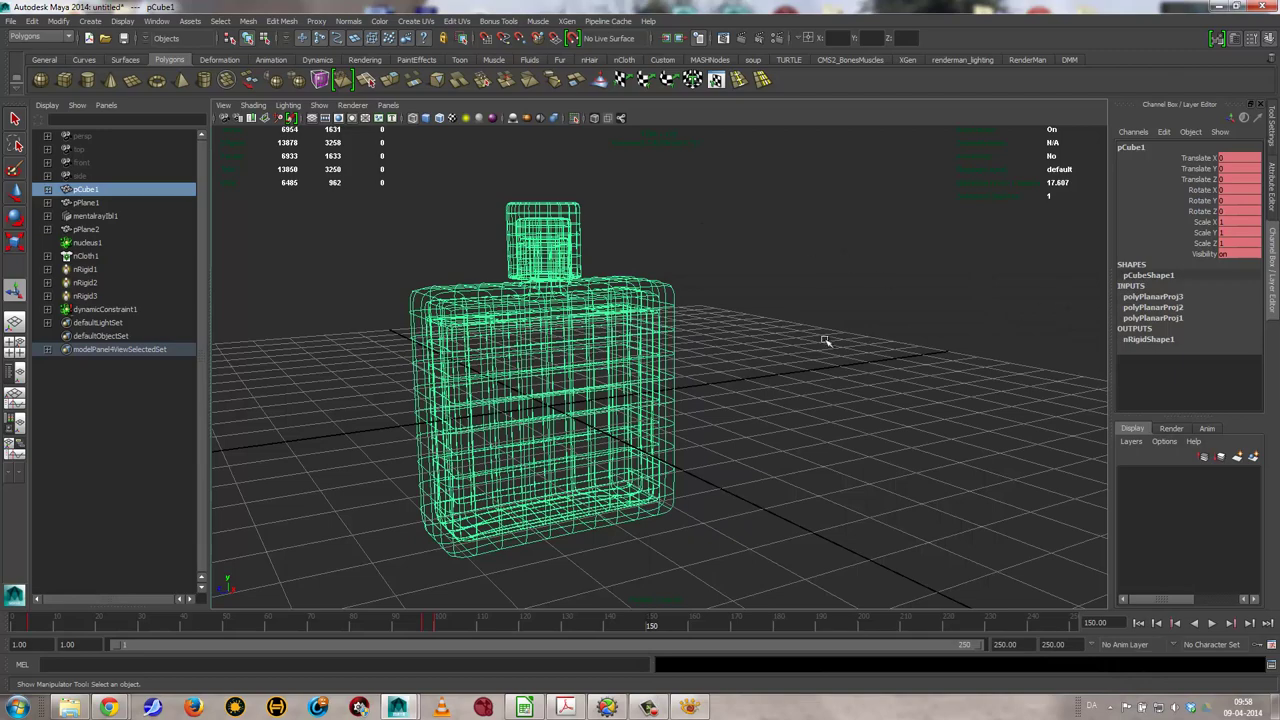
{"action": "left_click_drag", "start_coordinate": [826, 341], "coordinate": [737, 299], "text": "alt"}
{"action": "right_click_drag", "start_coordinate": [737, 299], "coordinate": [714, 331], "text": "alt"}
{"action": "mouse_move", "coordinate": [714, 331]}
{"action": "left_mouse_down", "text": "alt"}
{"action": "mouse_move", "coordinate": [687, 329]}
{"action": "mouse_move", "coordinate": [683, 312]}
{"action": "left_mouse_up", "text": "alt"}
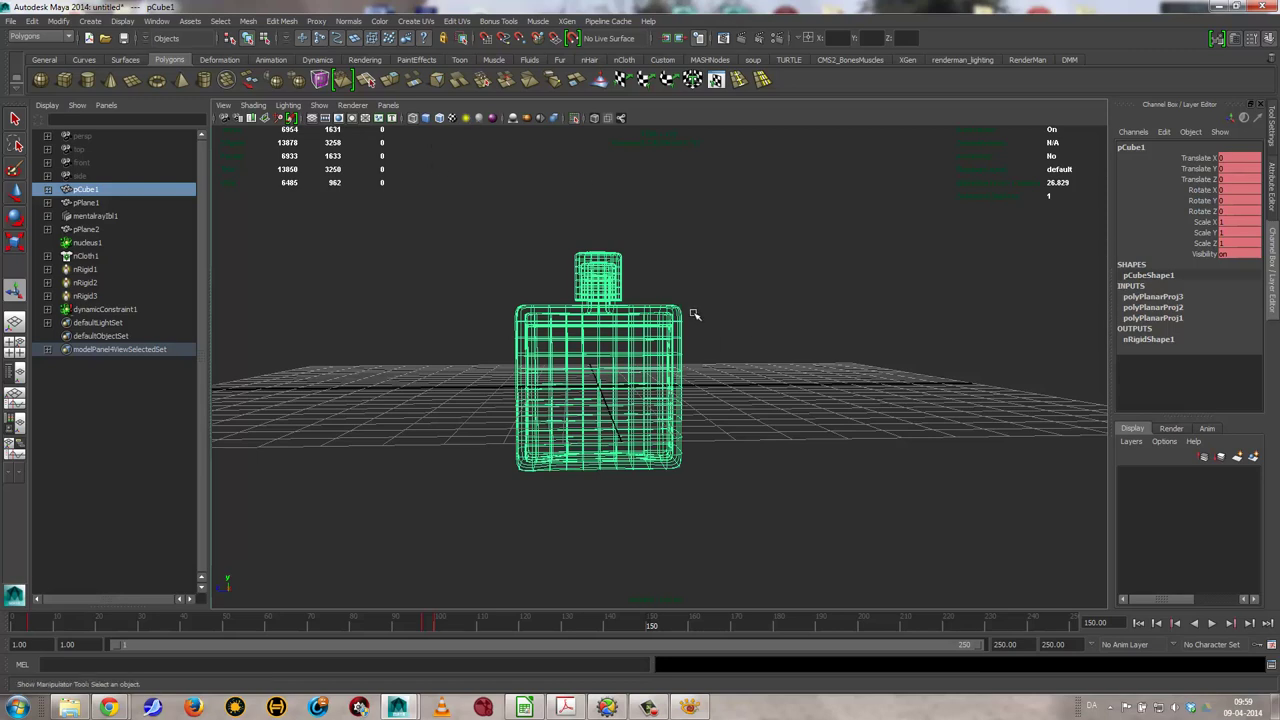
{"action": "left_click", "coordinate": [254, 105]}
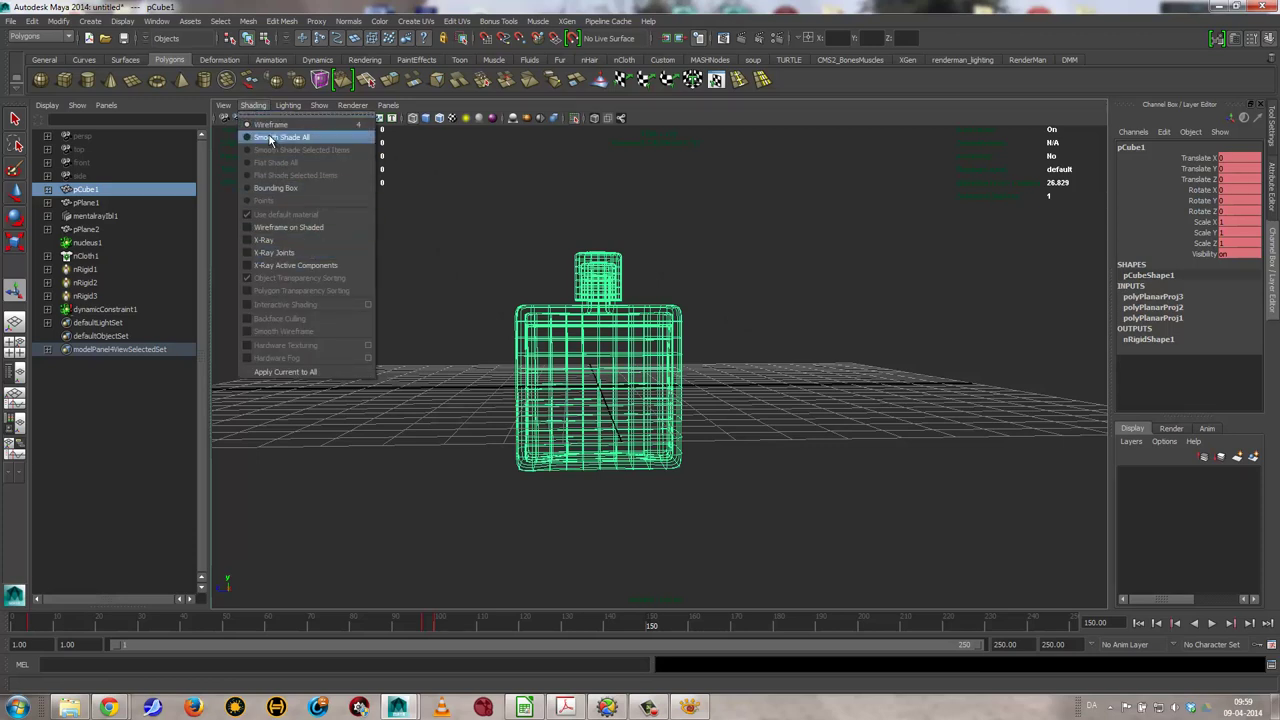
Smooth-shade all objects and turn off Use Default Material in the viewport
{"action": "left_click", "coordinate": [272, 137]}
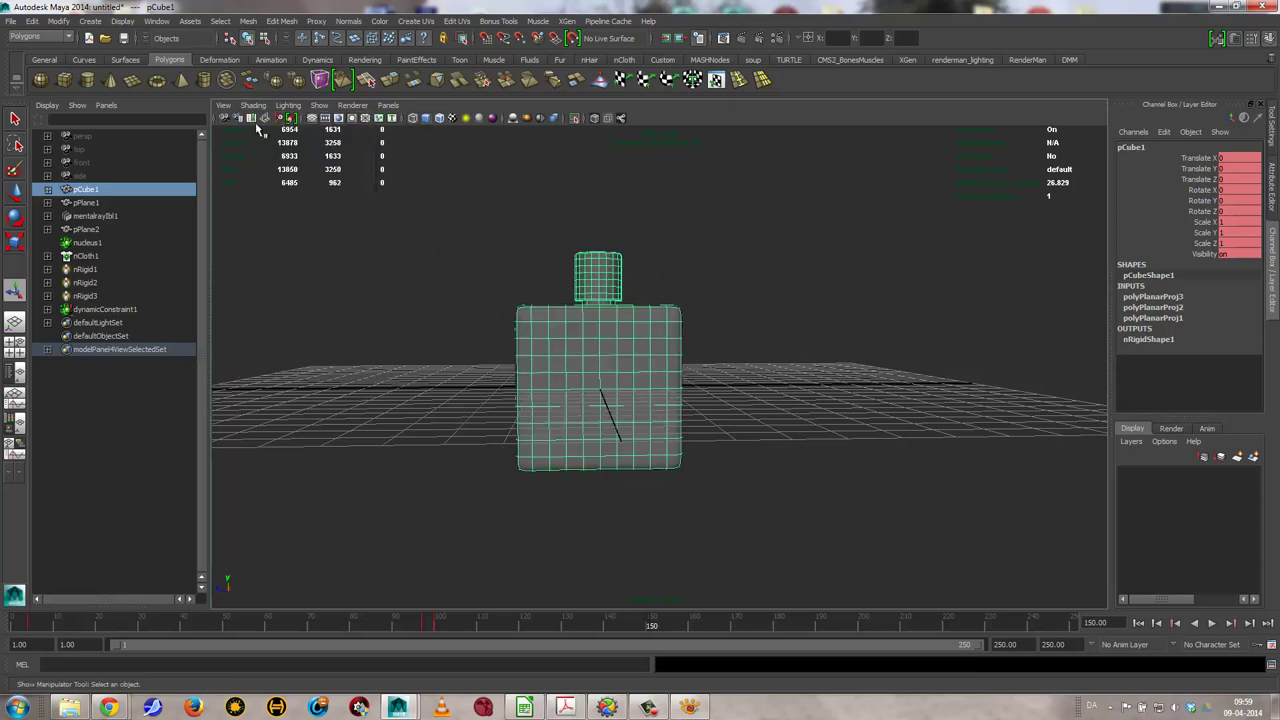
{"action": "left_click", "coordinate": [250, 106]}
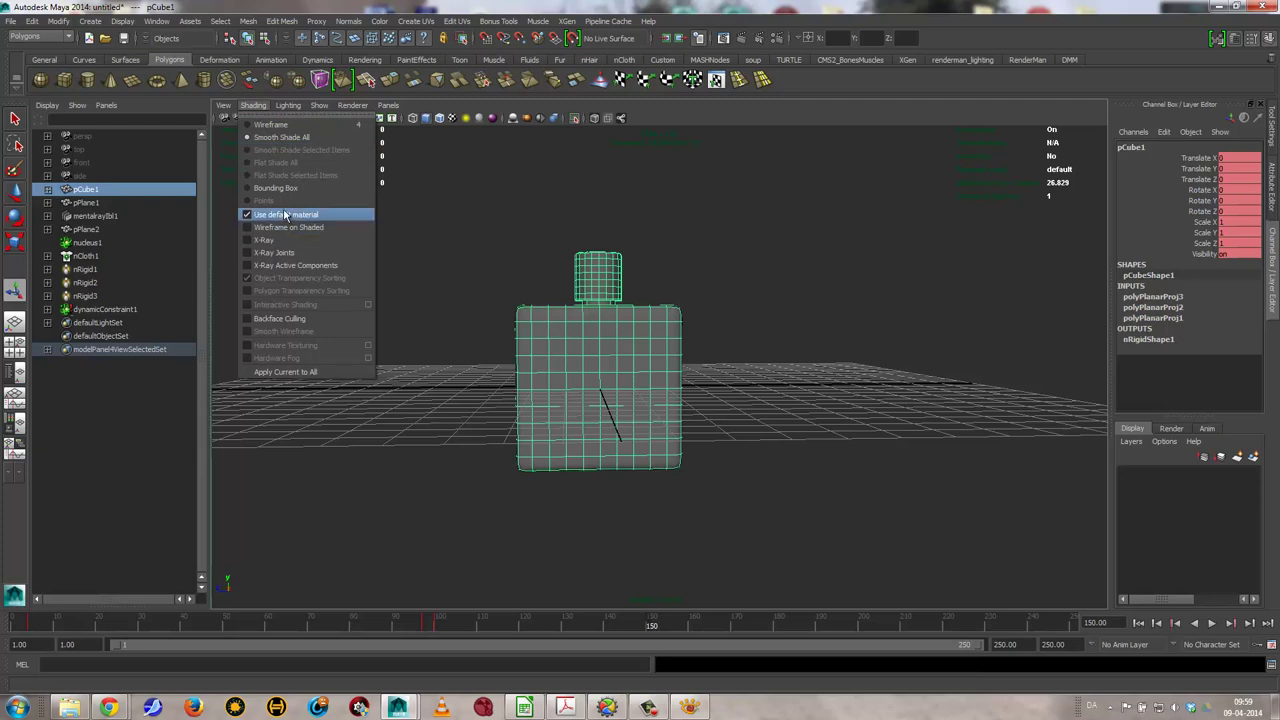
{"action": "left_click", "coordinate": [285, 215]}
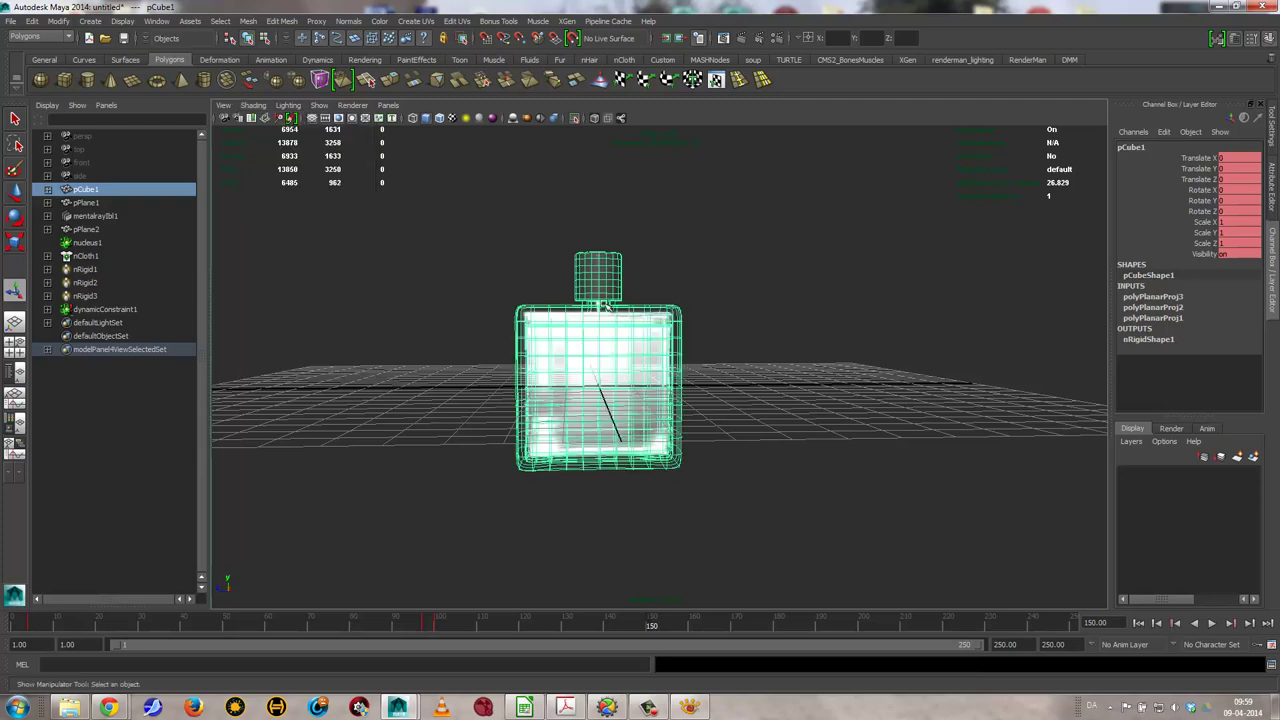
{"action": "left_click_drag", "start_coordinate": [580, 412], "coordinate": [686, 428], "text": "alt"}
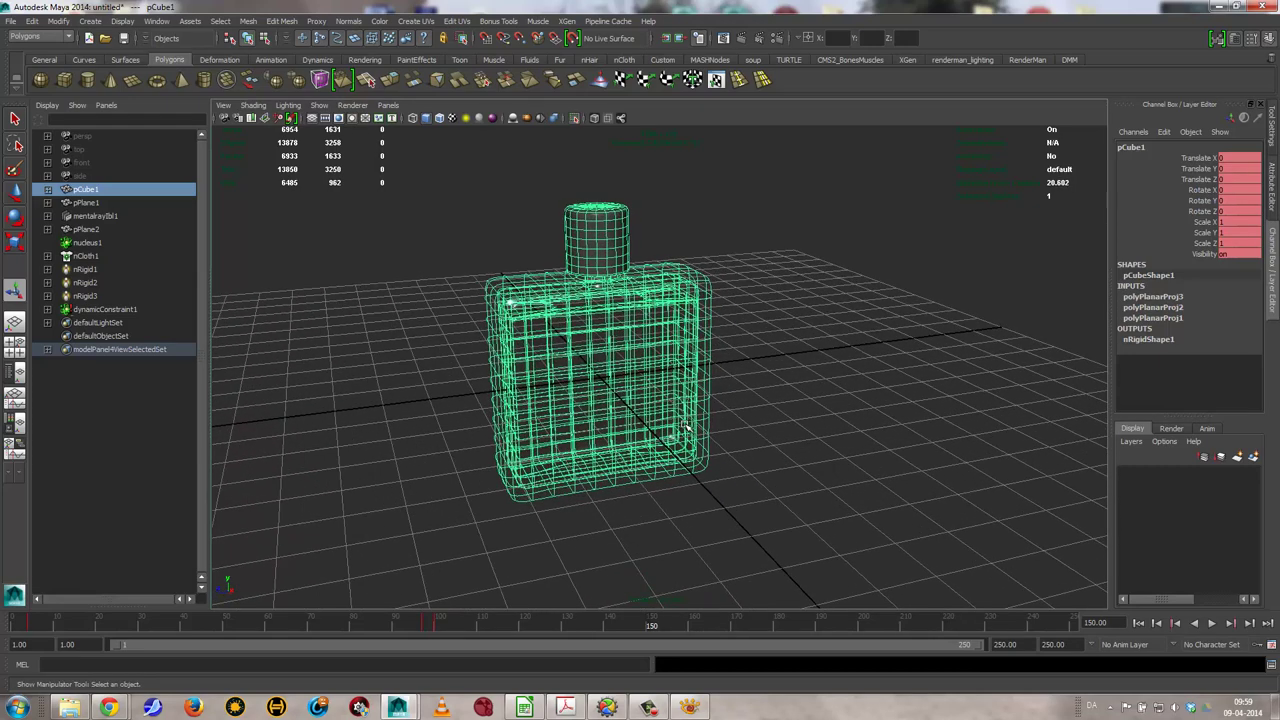
{"action": "right_click", "coordinate": [707, 287]}
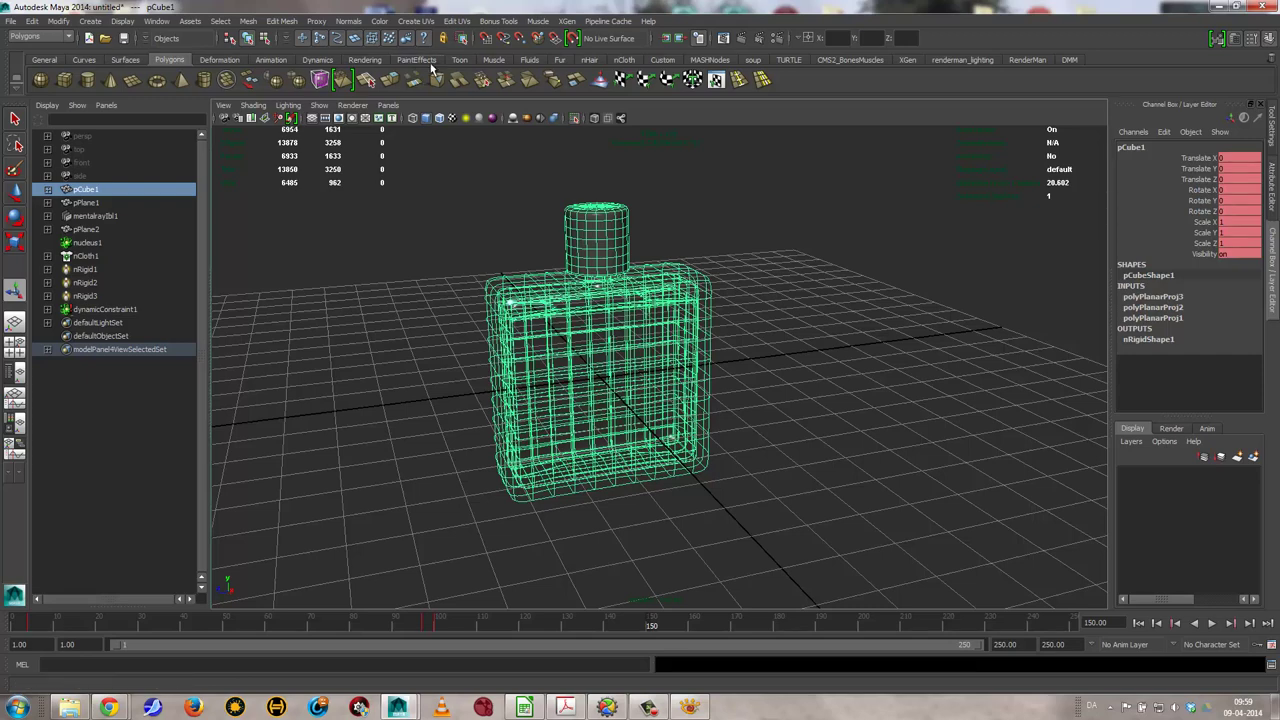
{"action": "left_click", "coordinate": [365, 59]}
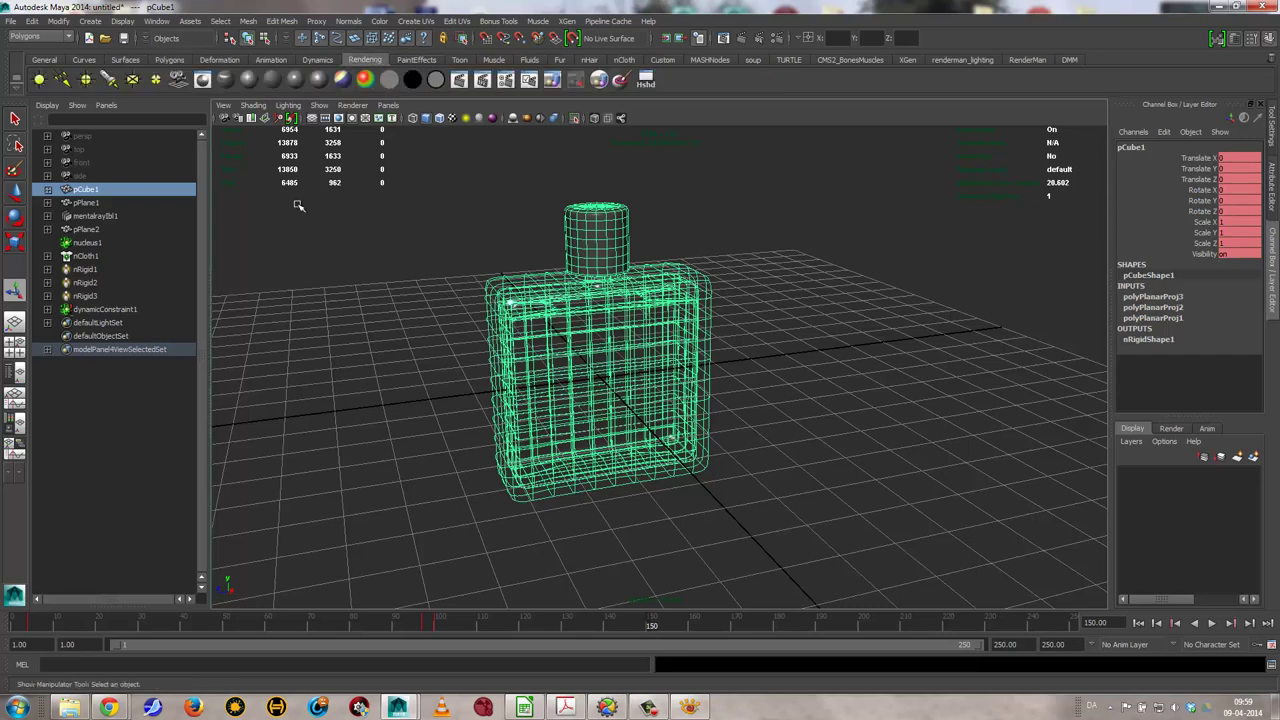
Move pCube2 and pCylinder1 out from under pCube1 to world level in the Outliner
{"action": "left_click", "coordinate": [47, 190]}
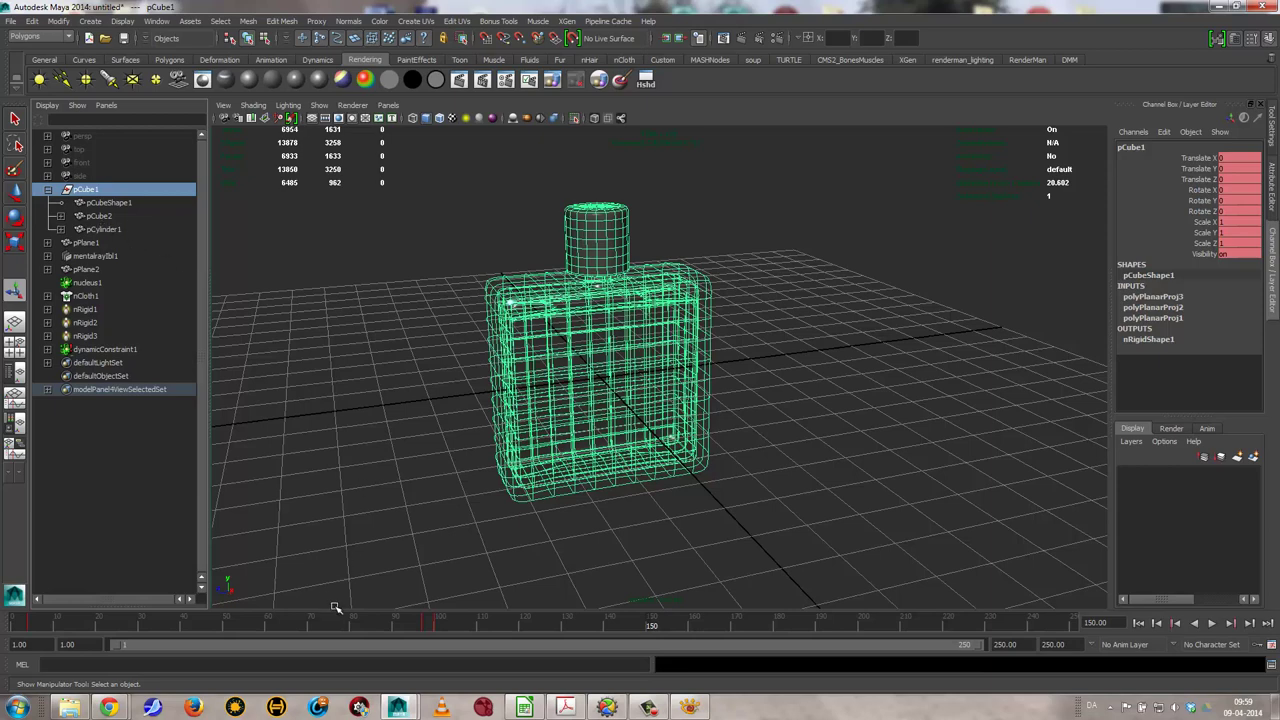
{"action": "left_click", "coordinate": [119, 229]}
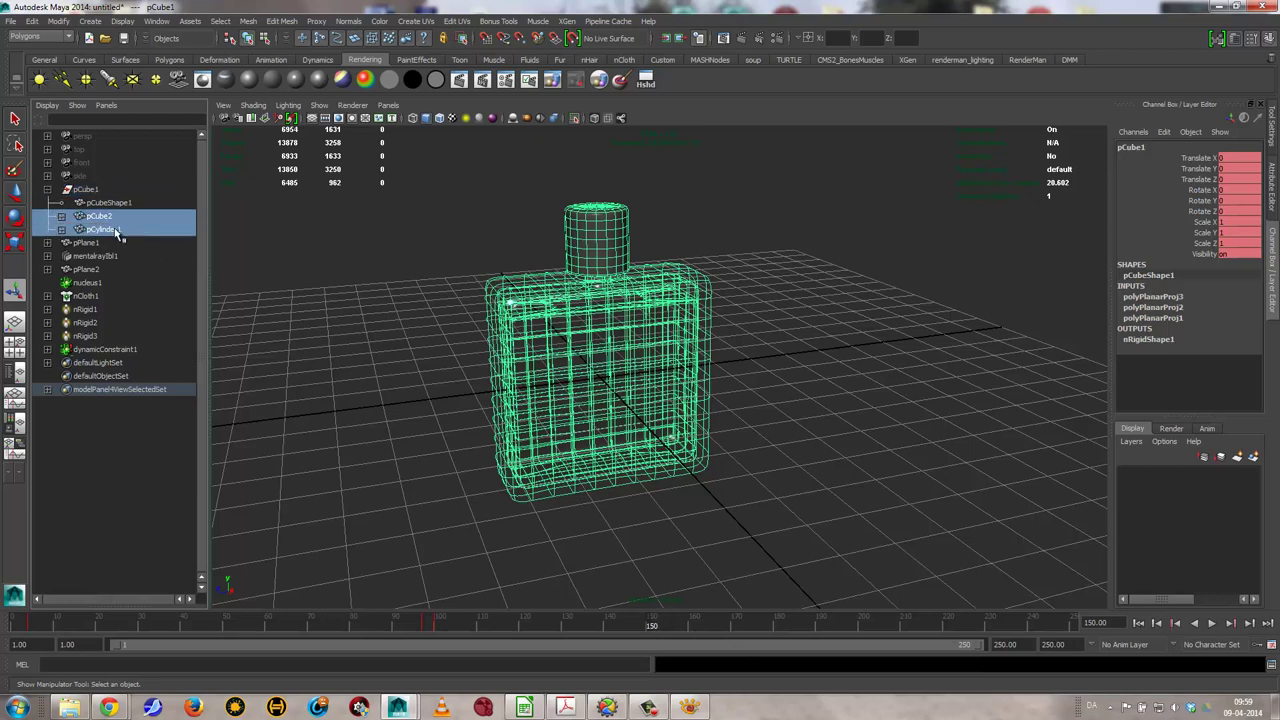
{"action": "middle_click_drag", "start_coordinate": [119, 229], "coordinate": [120, 490]}
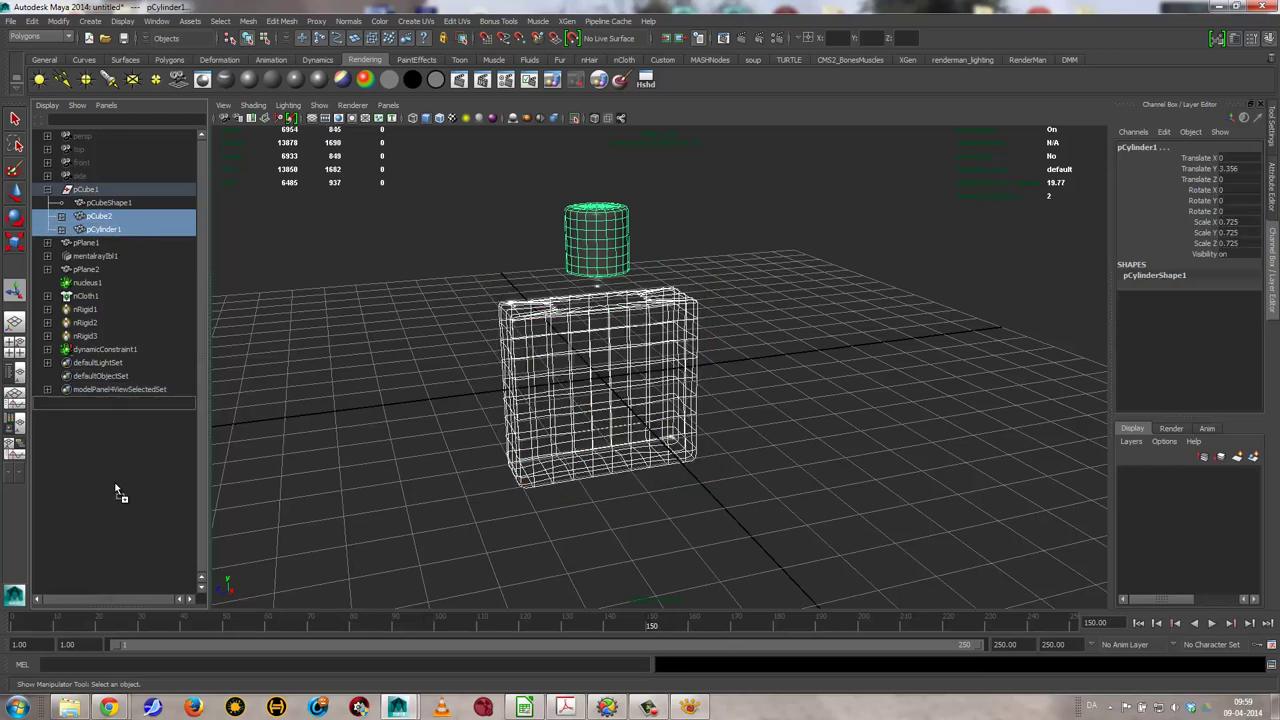
Assign a new Blinn material to the bottle body pCube1 and view it shaded
{"action": "left_click", "coordinate": [116, 203]}
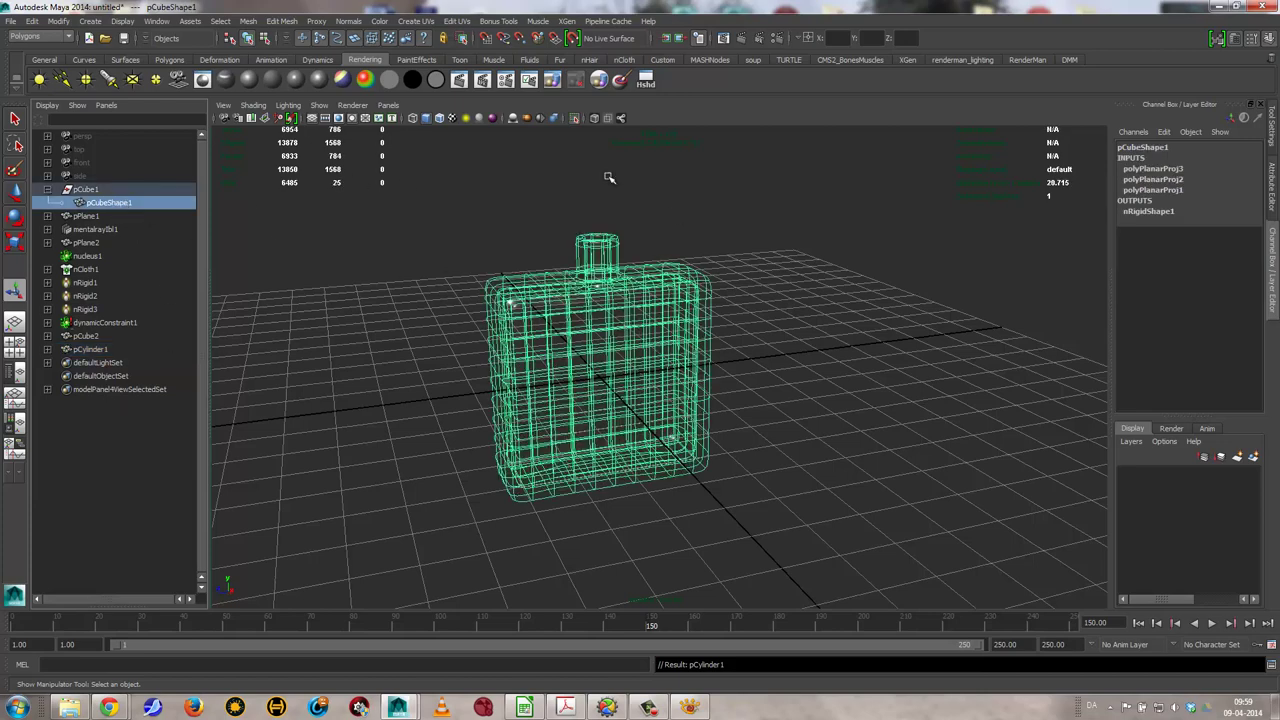
{"action": "left_click", "coordinate": [255, 85]}
{"action": "key", "text": "5"}
{"action": "key", "text": "ctrl+a"}
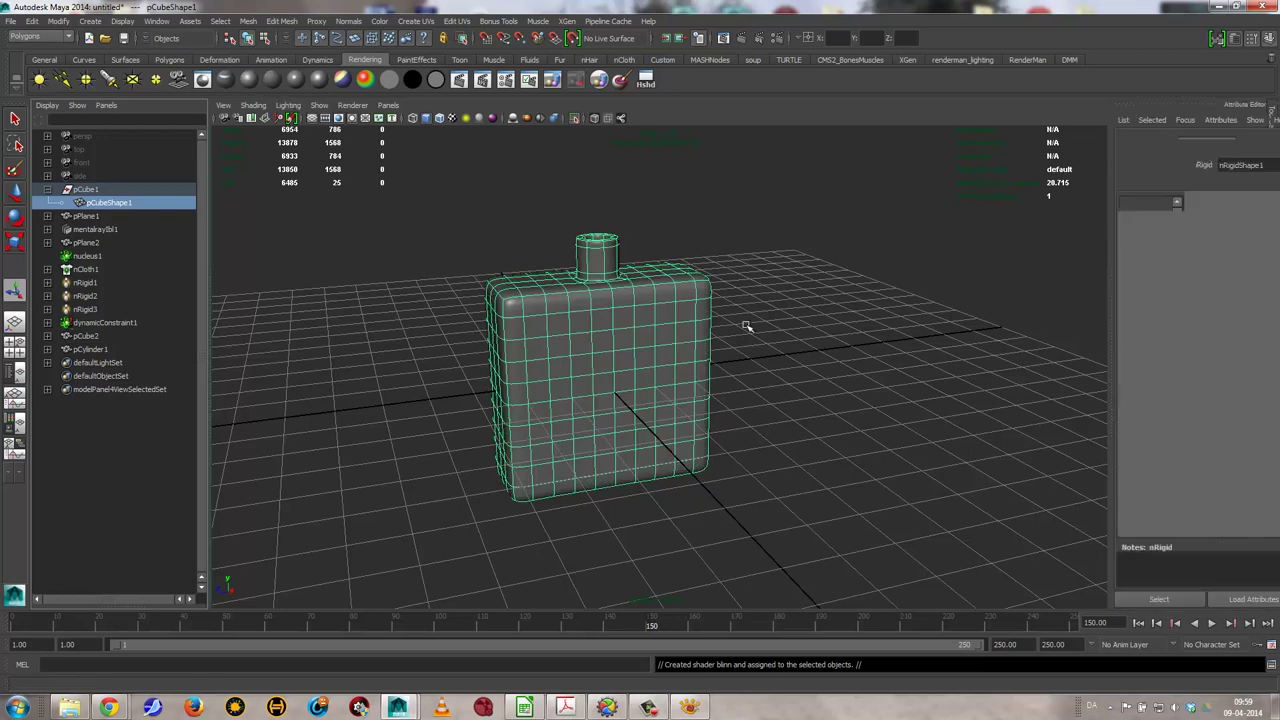
{"action": "mouse_move", "coordinate": [625, 353]}
{"action": "left_mouse_down", "text": "alt"}
{"action": "mouse_move", "coordinate": [632, 341]}
{"action": "mouse_move", "coordinate": [700, 360]}
{"action": "left_mouse_up", "text": "alt"}
{"action": "scroll", "coordinate": [757, 386], "scroll_direction": "up", "scroll_amount": 3}
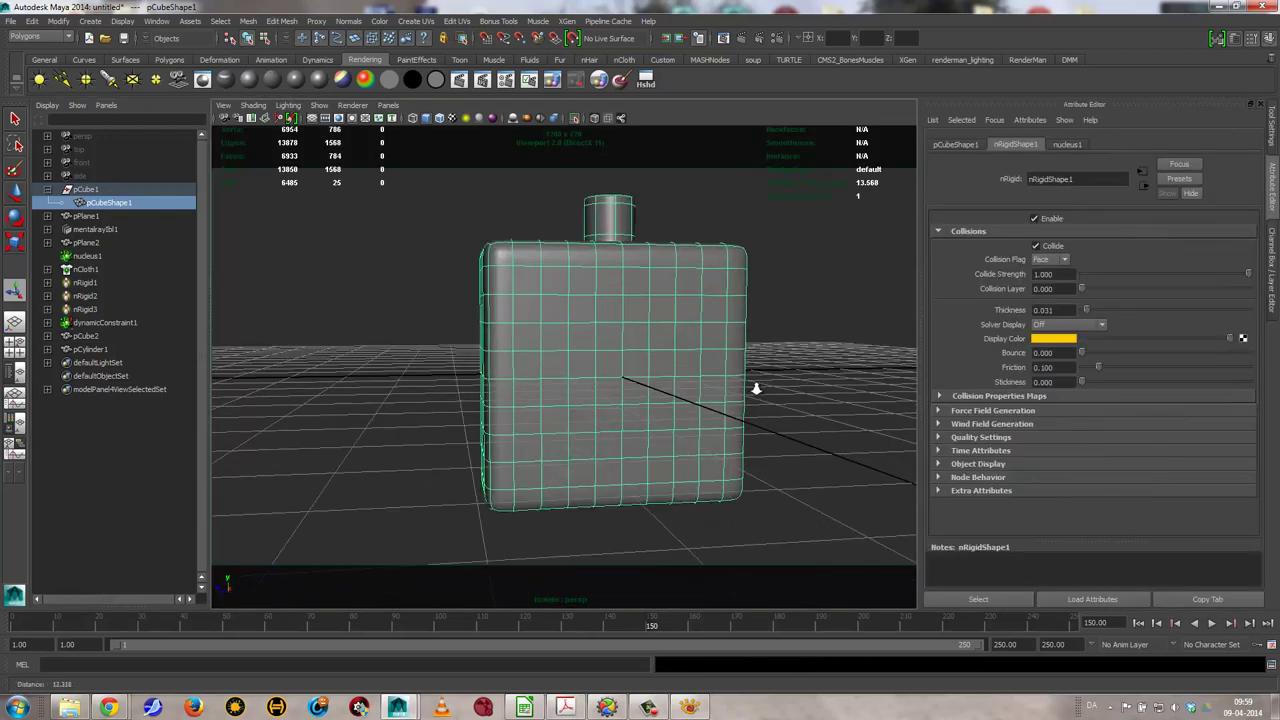
{"action": "left_click", "coordinate": [652, 428]}
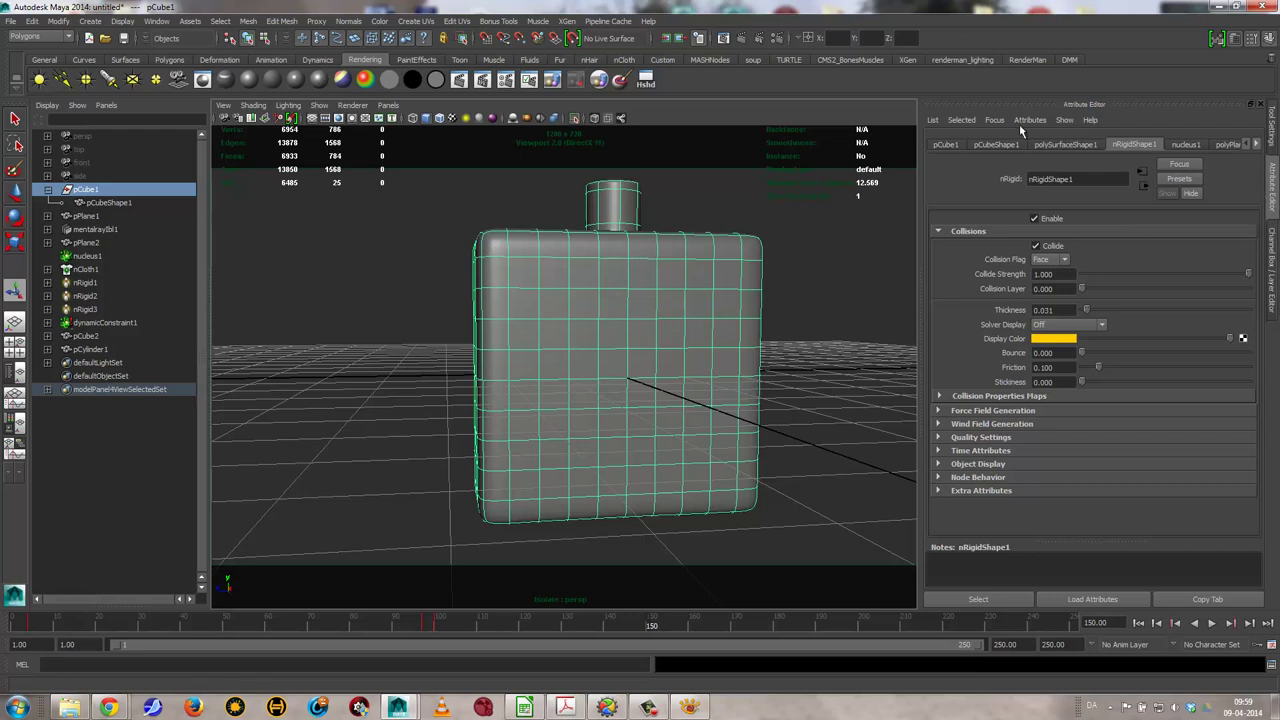
{"action": "right_click", "coordinate": [702, 288]}
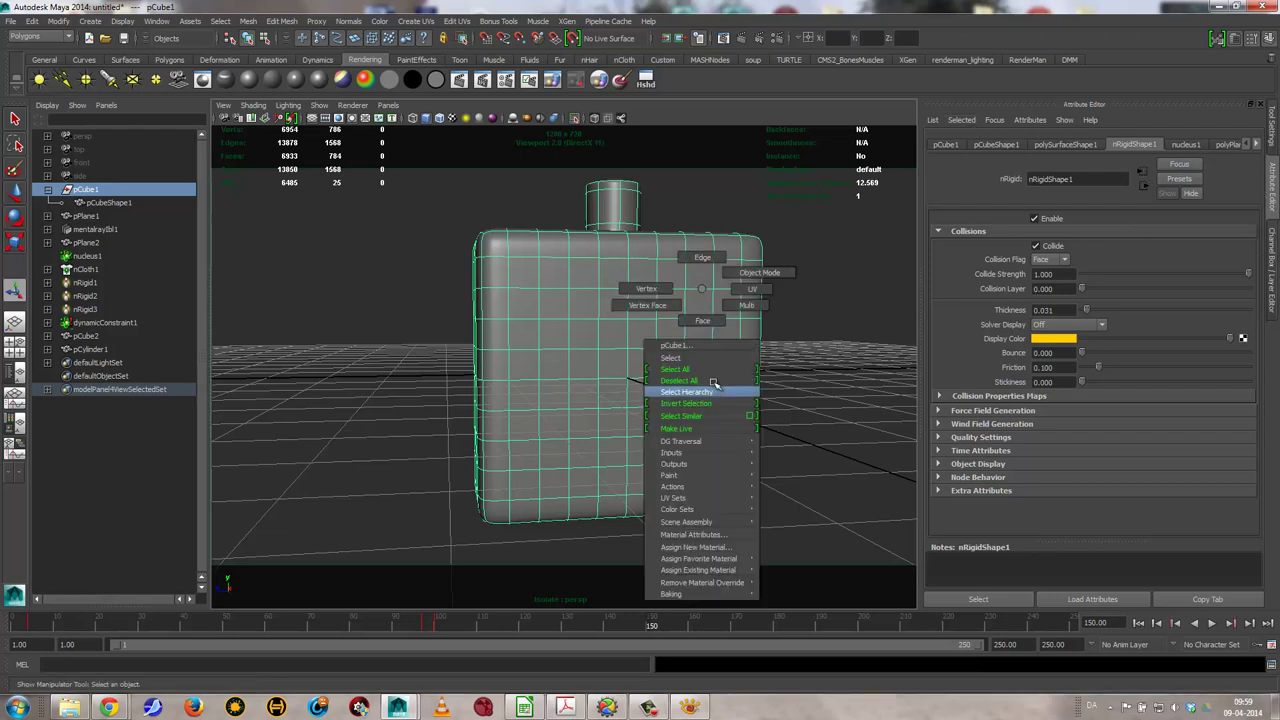
Connect a new File texture to blinn1's Color and browse for its image
{"action": "left_click", "coordinate": [710, 537]}
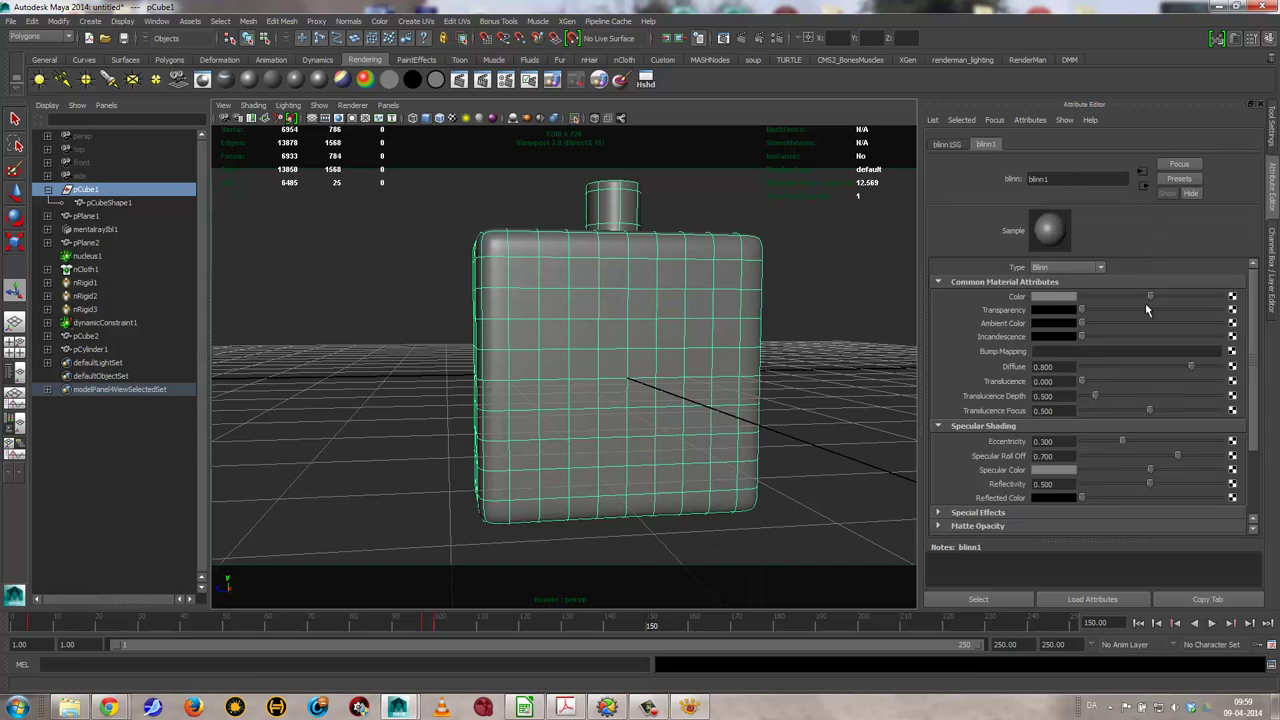
{"action": "left_click", "coordinate": [1234, 300]}
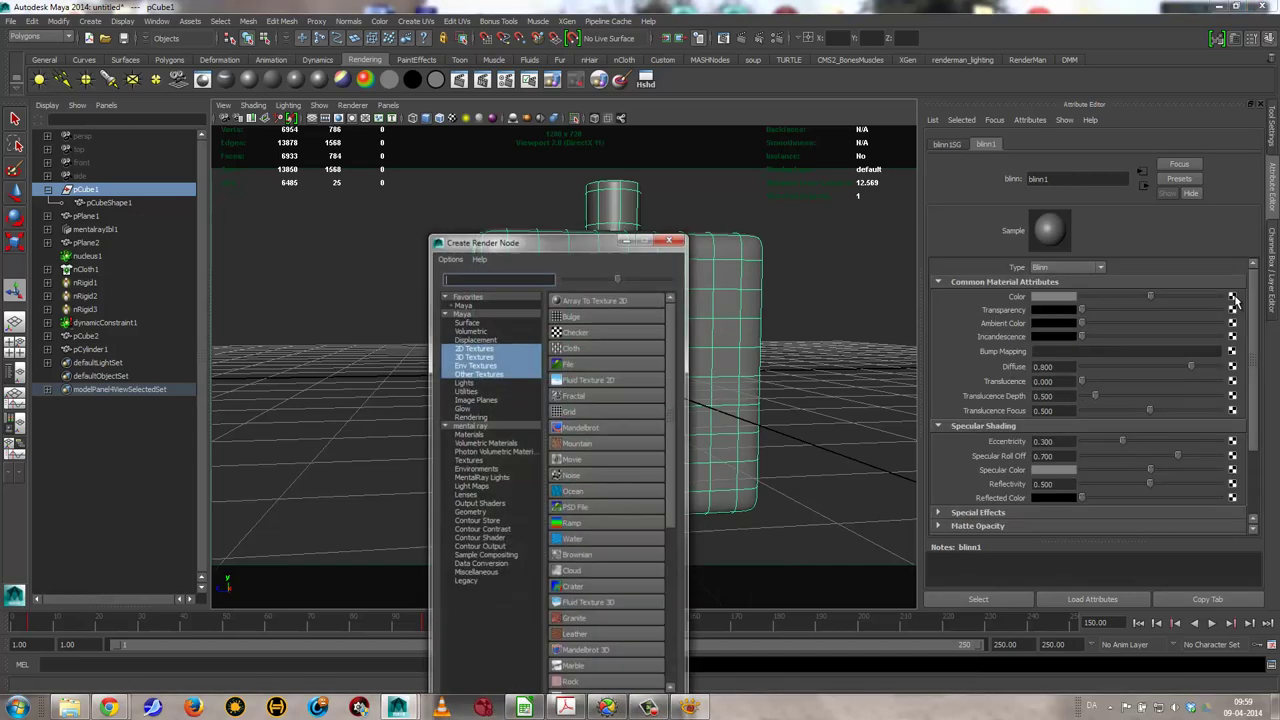
{"action": "left_click", "coordinate": [577, 366]}
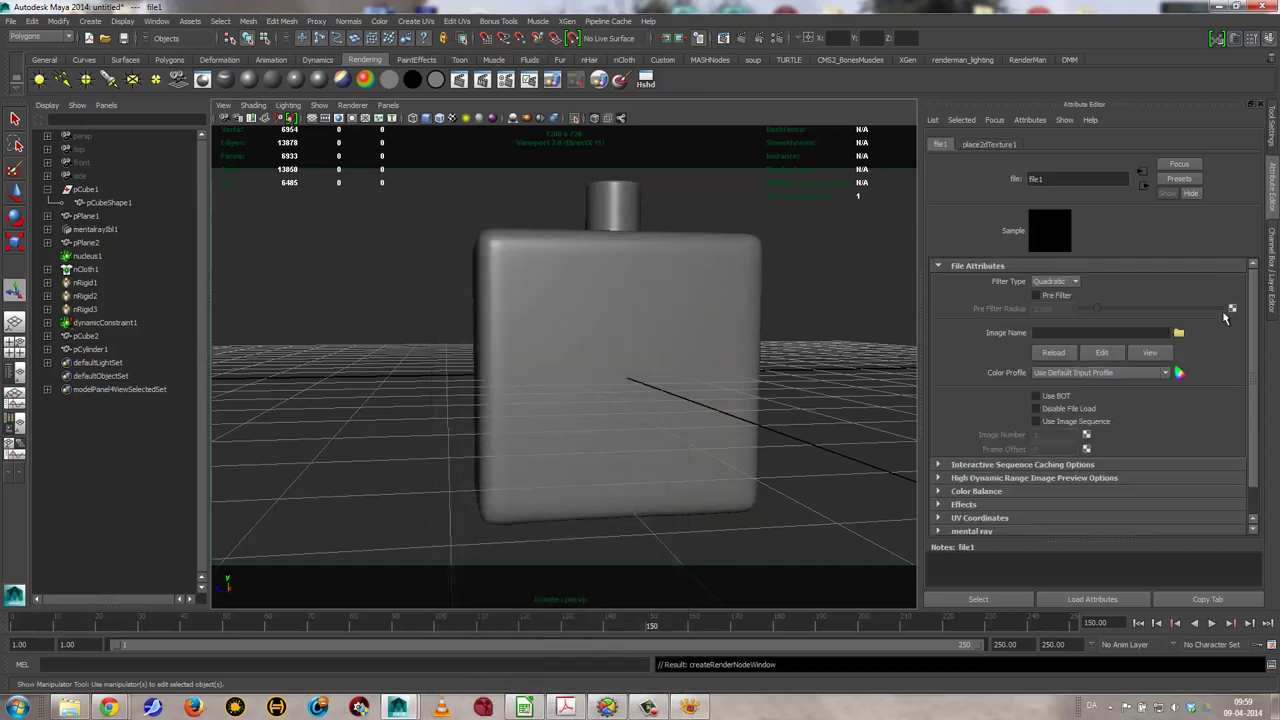
{"action": "left_click", "coordinate": [1178, 332]}
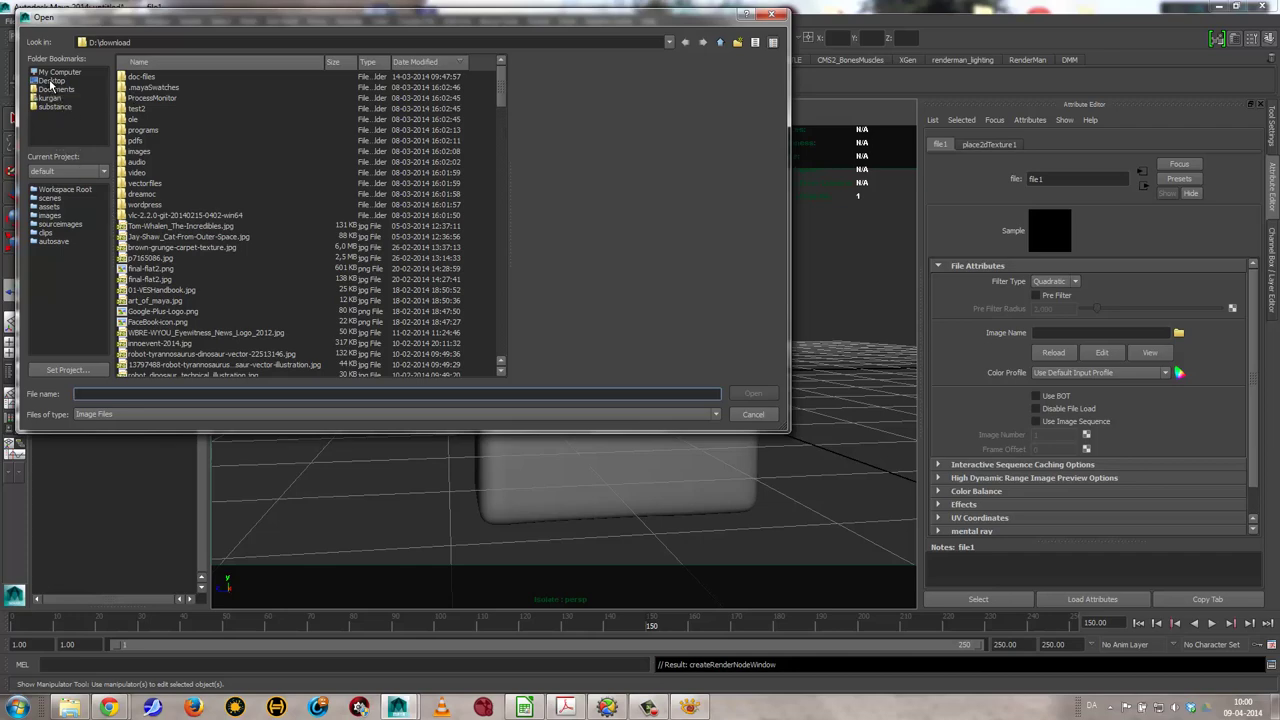
Load sunshine.png from D:\UNDERVISNING-materialer\...\animation_dag1_kenzo-sunshine\reference into file1
{"action": "left_click", "coordinate": [55, 72]}
{"action": "double_click", "coordinate": [140, 88]}
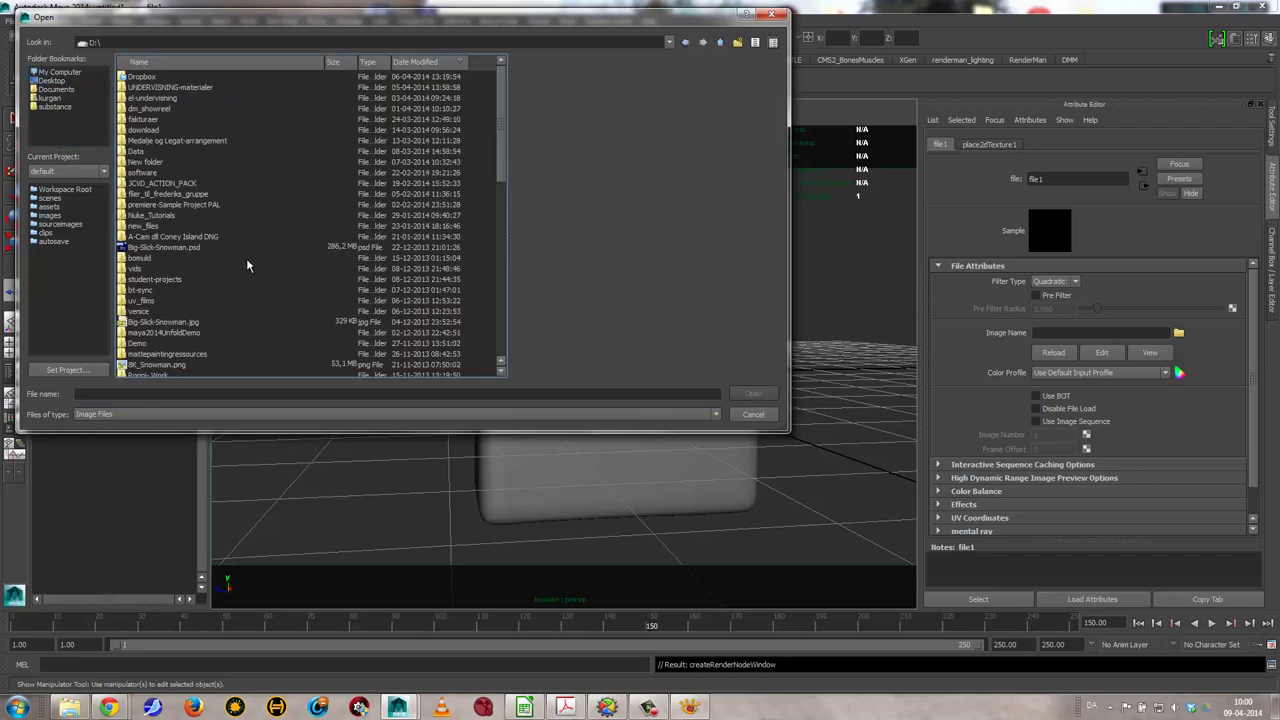
{"action": "double_click", "coordinate": [148, 89]}
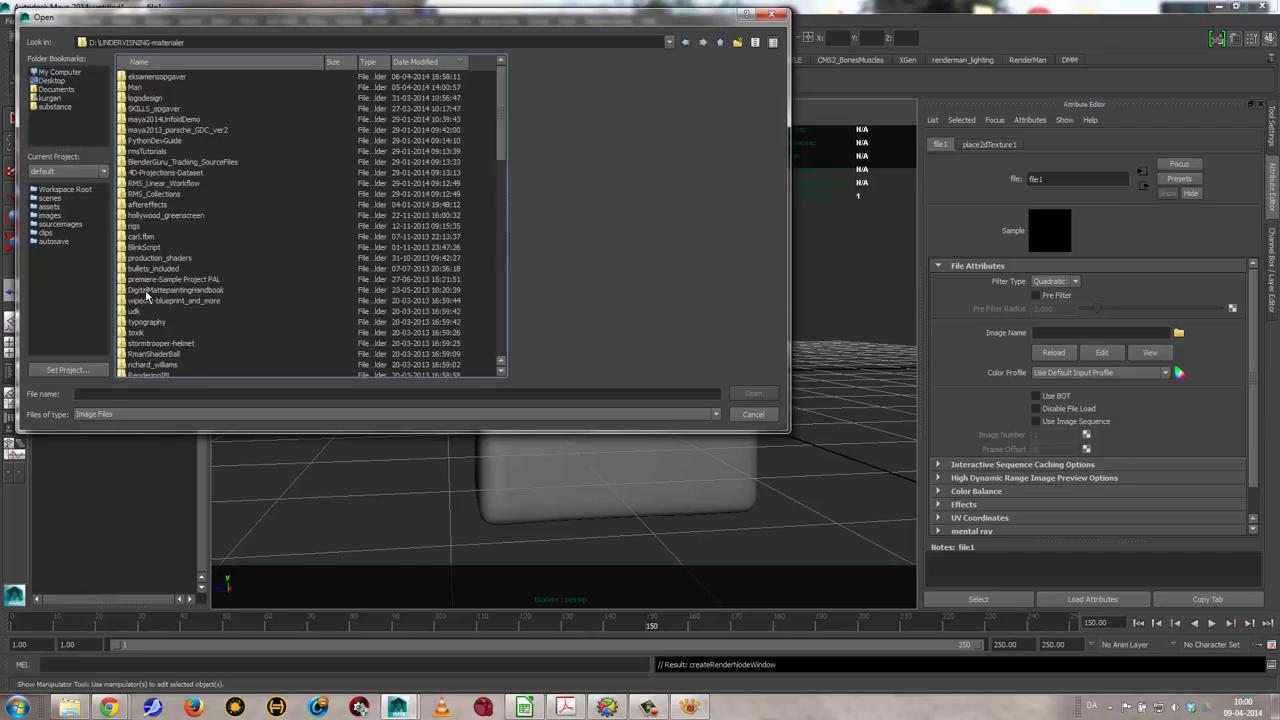
{"action": "scroll", "coordinate": [146, 296], "scroll_direction": "down", "scroll_amount": 5}
{"action": "left_click", "coordinate": [175, 62]}
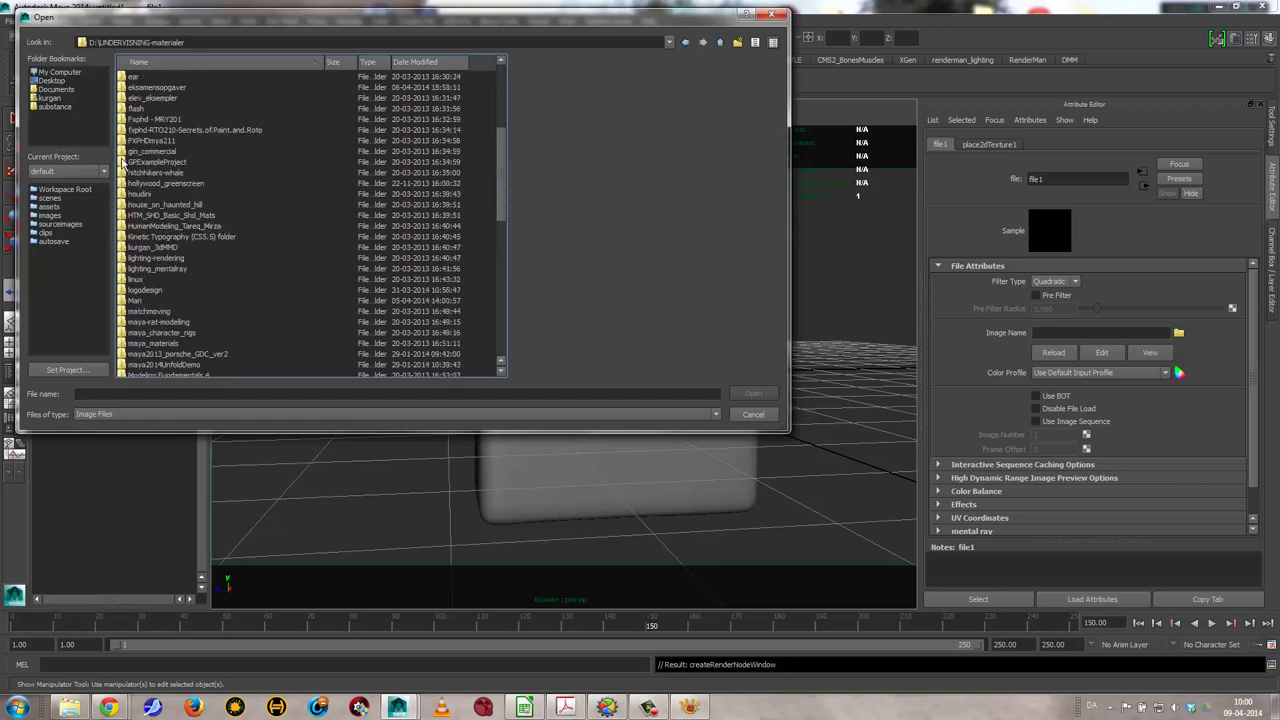
{"action": "scroll", "coordinate": [156, 121], "scroll_direction": "up", "scroll_amount": 1}
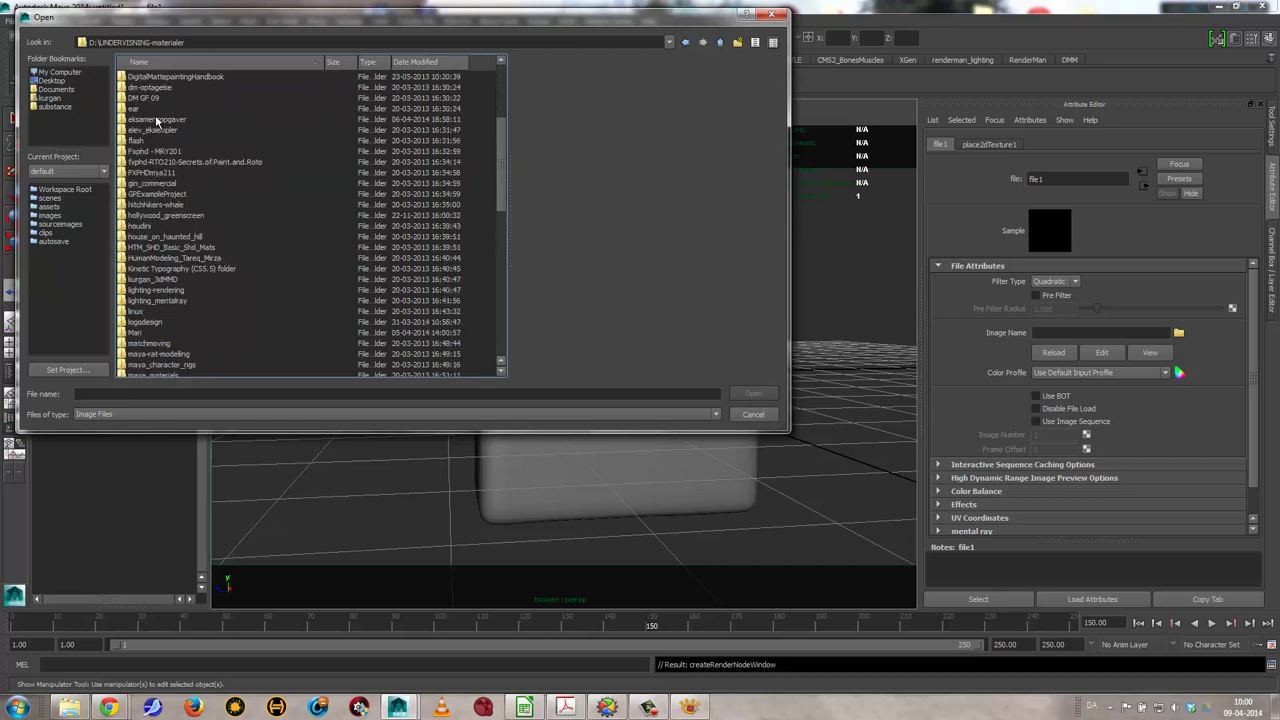
{"action": "scroll", "coordinate": [203, 135], "scroll_direction": "up", "scroll_amount": 3}
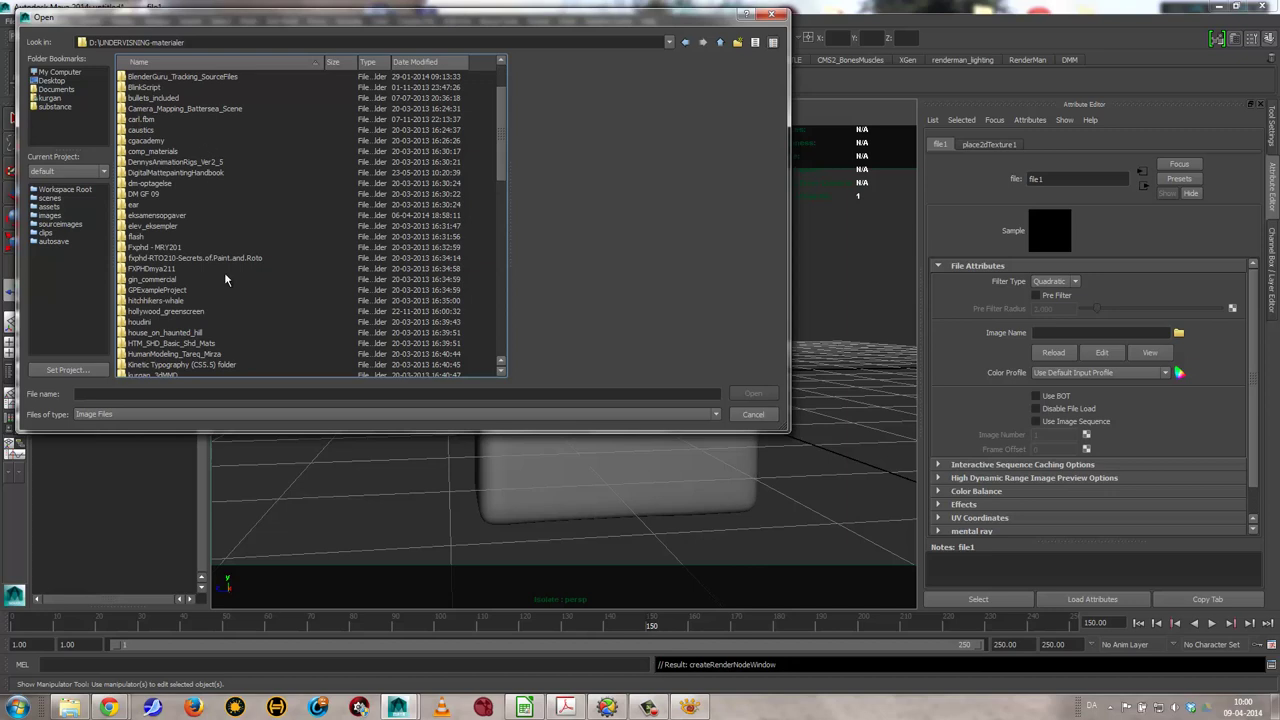
{"action": "double_click", "coordinate": [160, 214]}
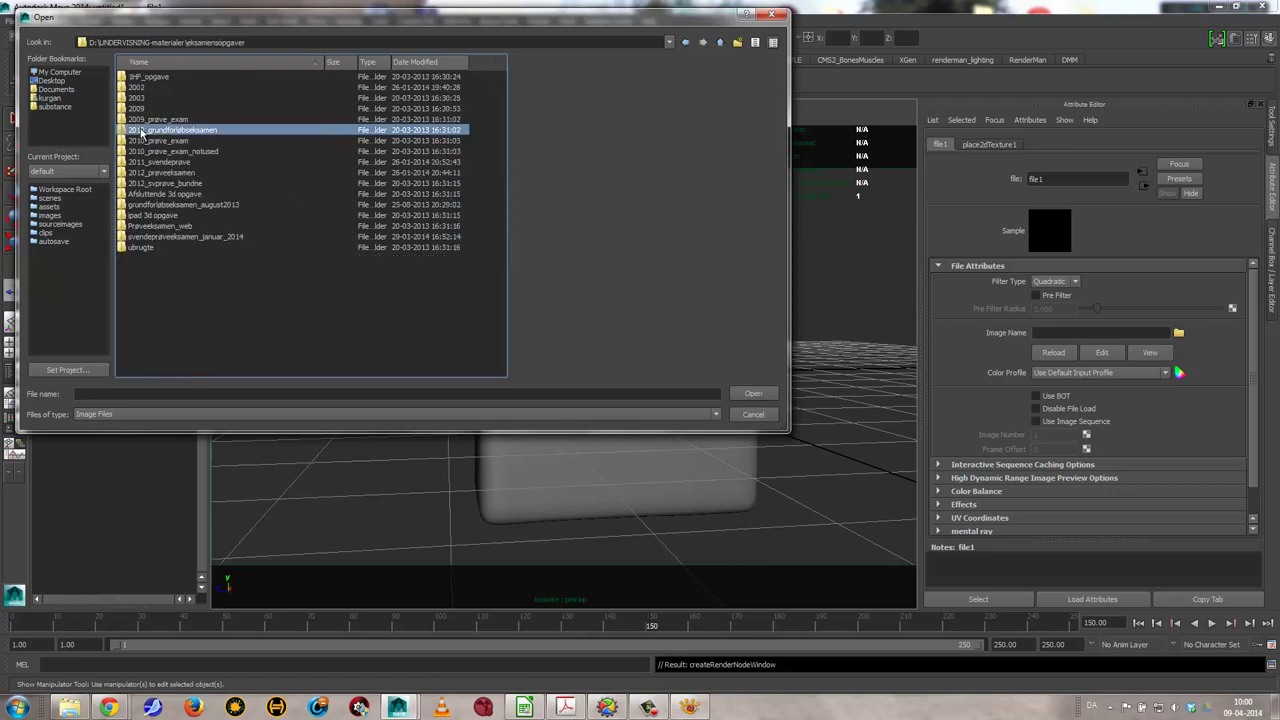
{"action": "double_click", "coordinate": [142, 130]}
{"action": "double_click", "coordinate": [166, 77]}
{"action": "double_click", "coordinate": [157, 78]}
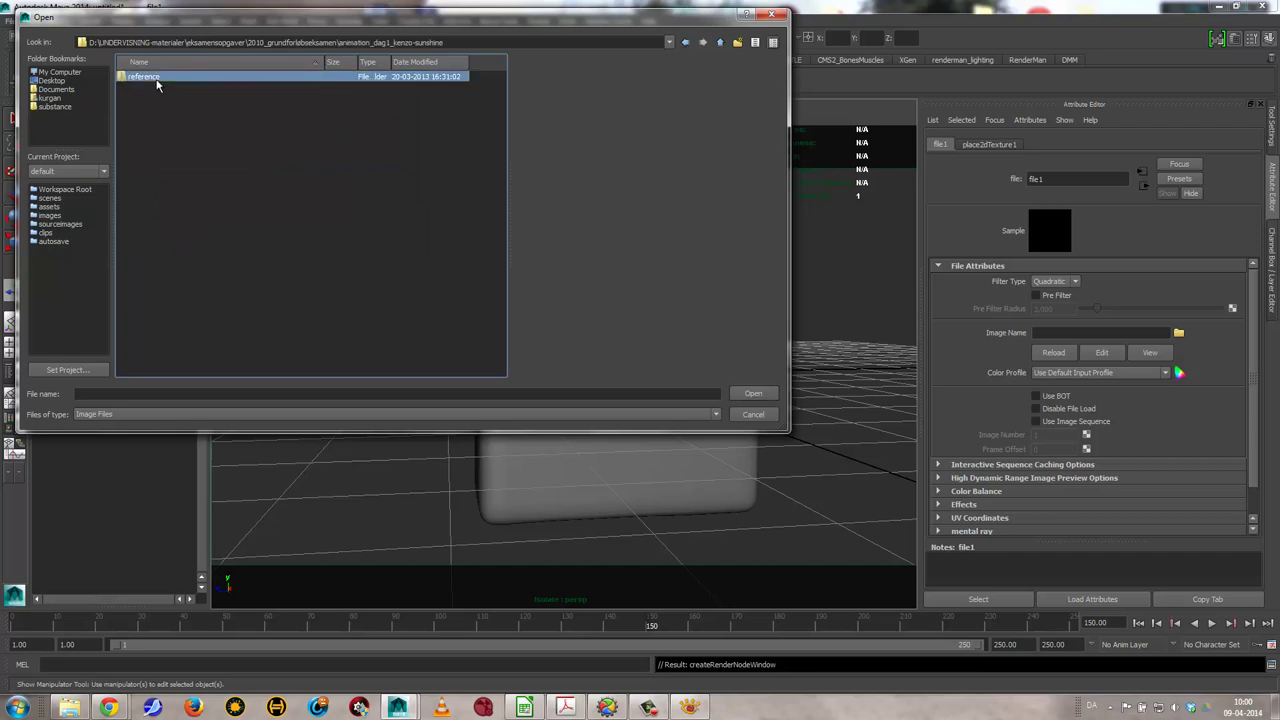
{"action": "left_click", "coordinate": [140, 120]}
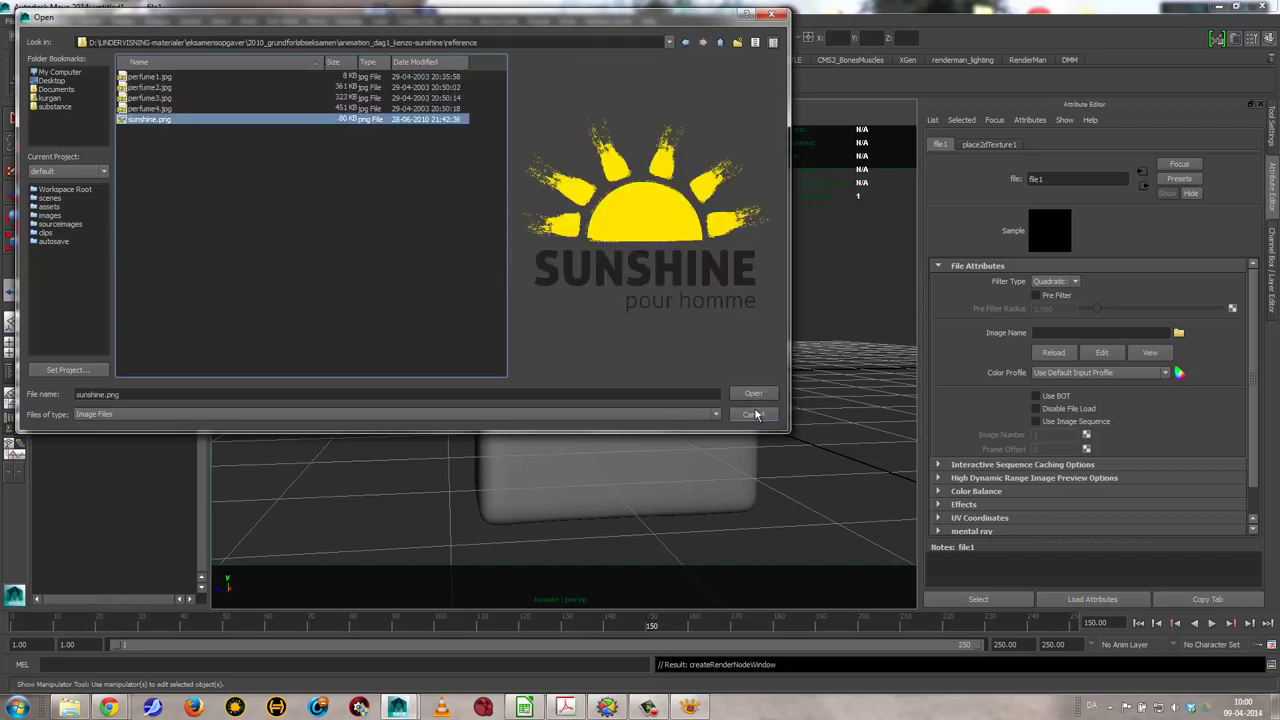
{"action": "left_click", "coordinate": [756, 393]}
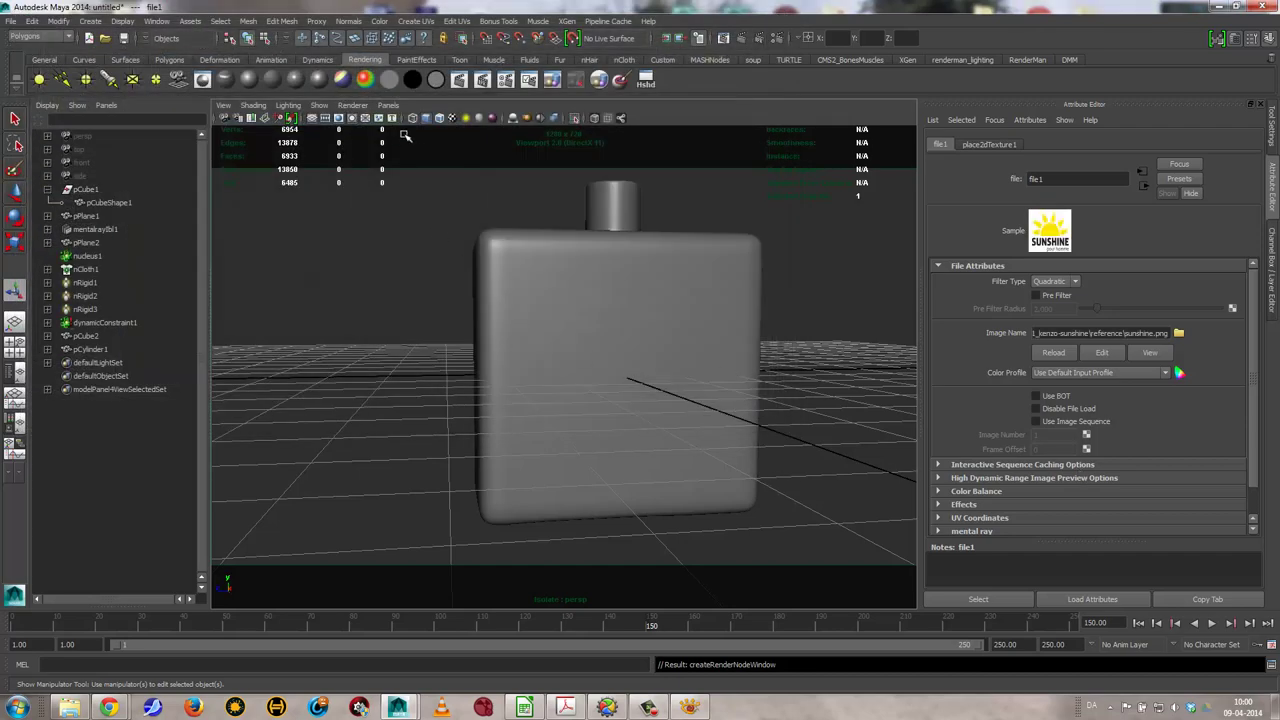
Show textures in the viewport, orbit around the bottle and select pCube1
{"action": "left_click", "coordinate": [450, 118]}
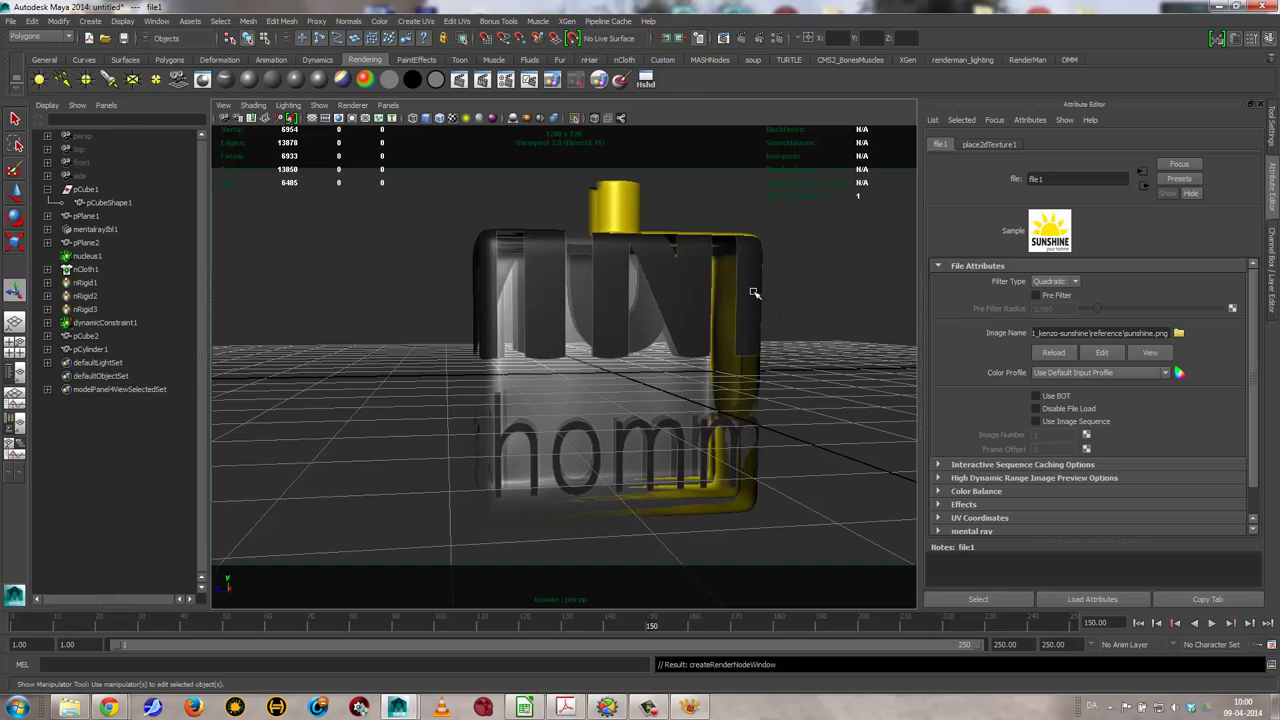
{"action": "left_click_drag", "start_coordinate": [500, 362], "coordinate": [564, 340], "text": "alt"}
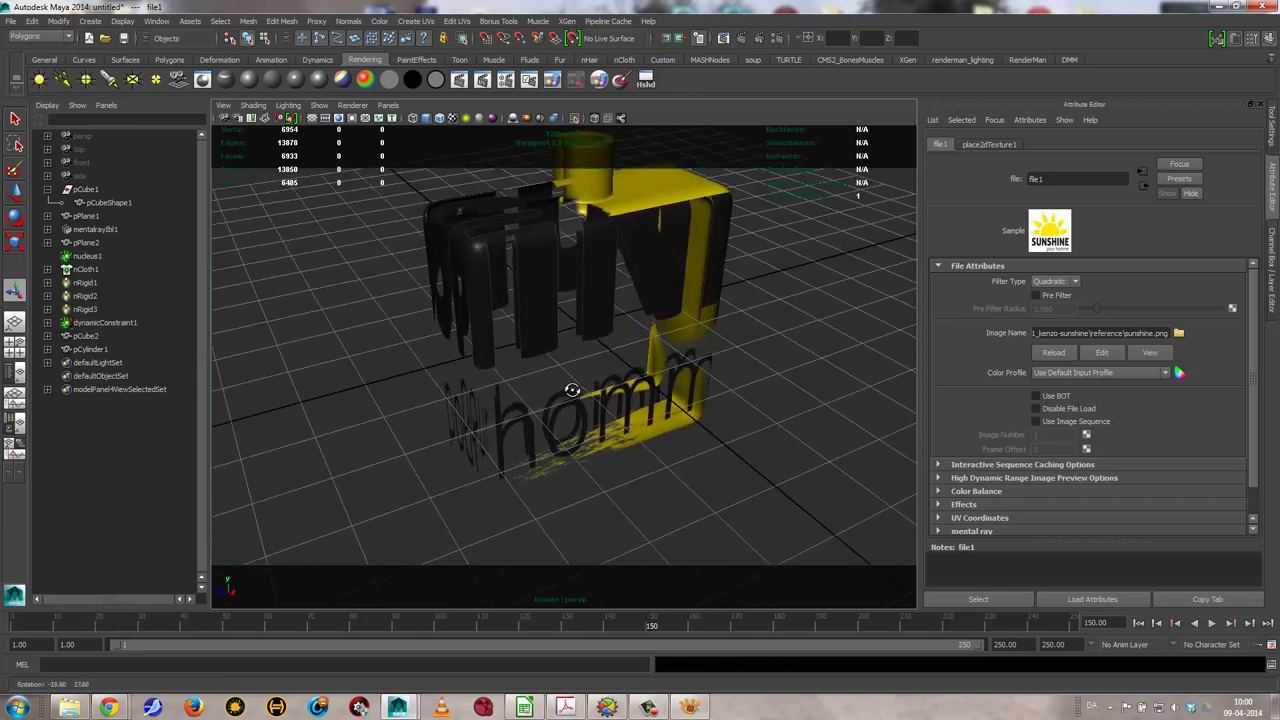
{"action": "left_click", "coordinate": [616, 270]}
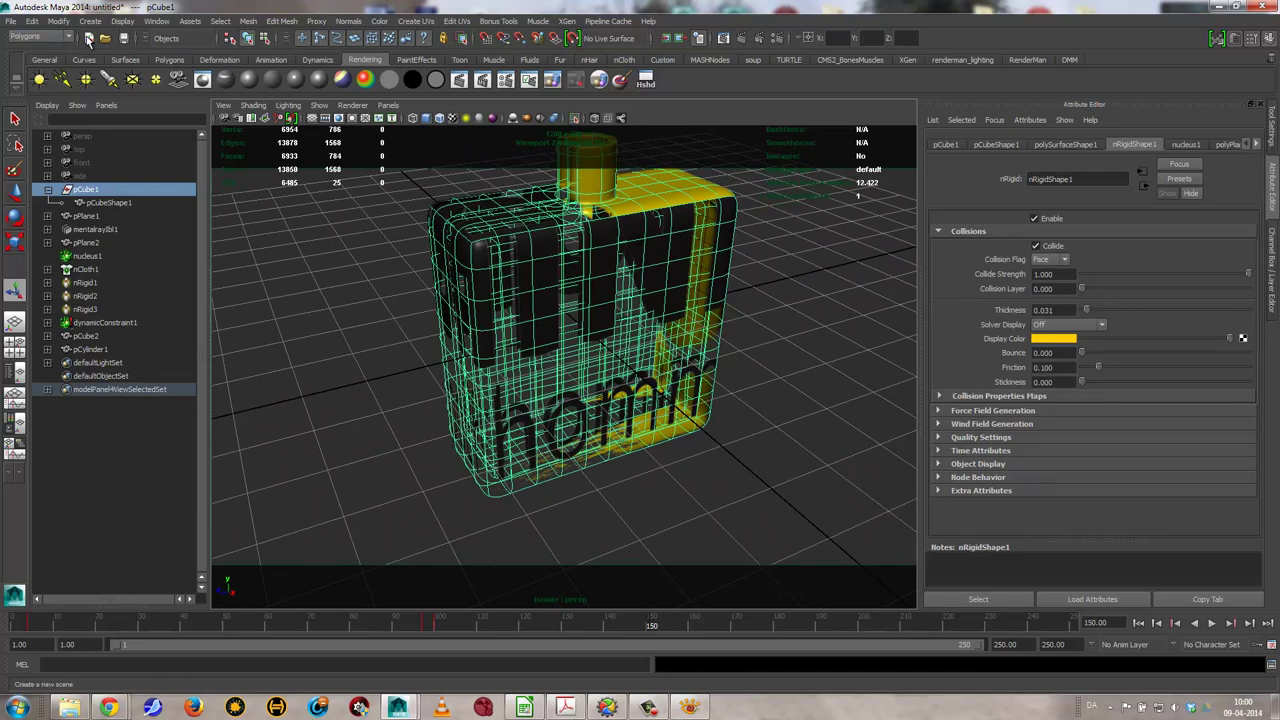
Open the UV Texture Editor on the map1 UV set and raise its window above the bottle
{"action": "left_click", "coordinate": [456, 21]}
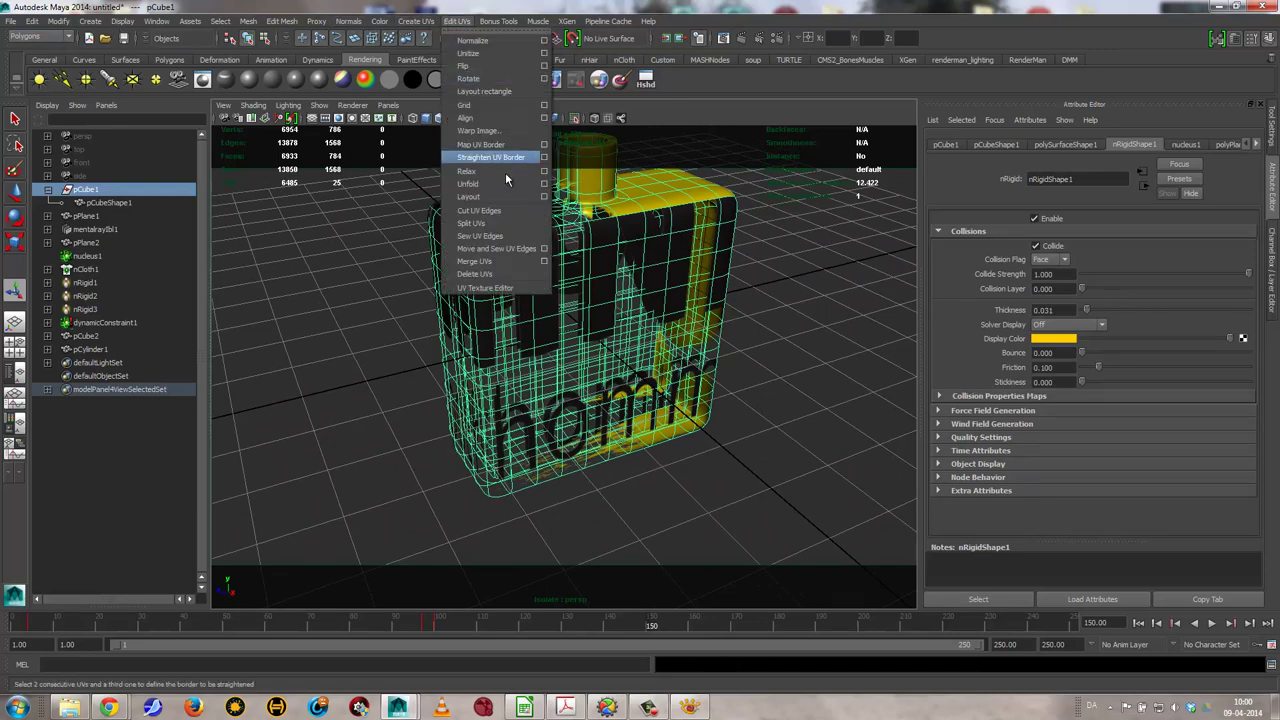
{"action": "left_click", "coordinate": [486, 287]}
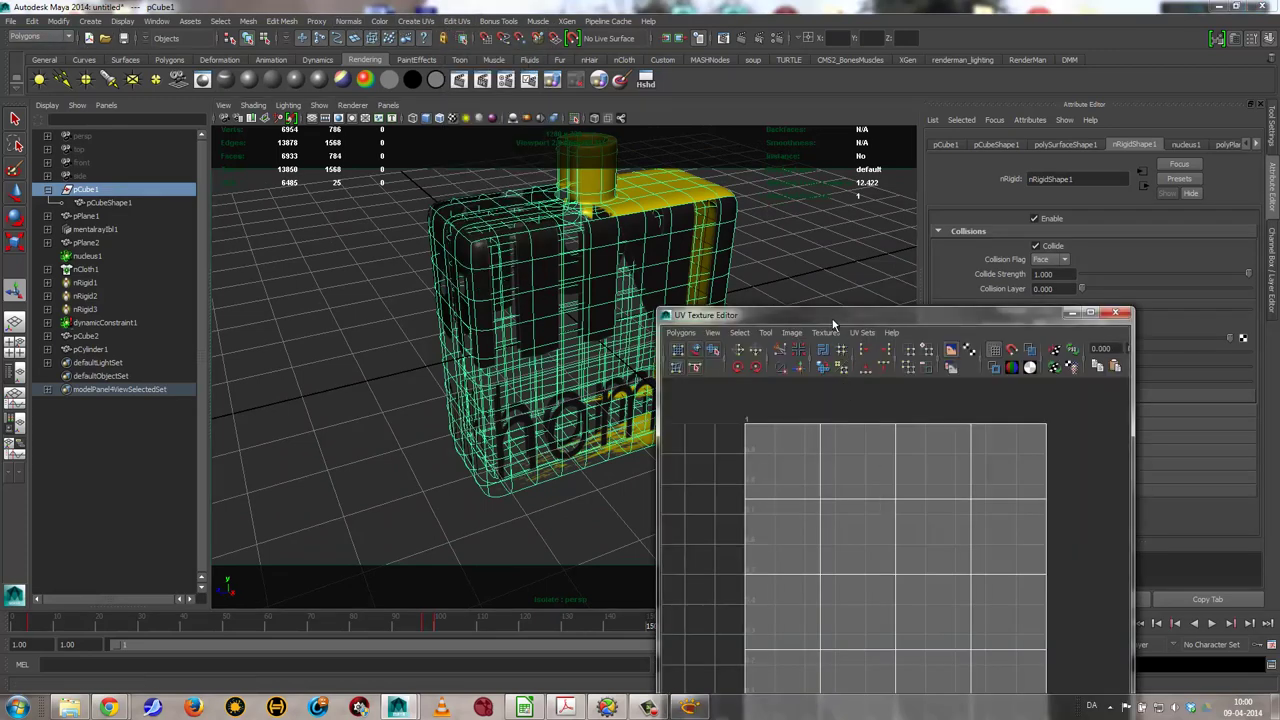
{"action": "left_click", "coordinate": [858, 334]}
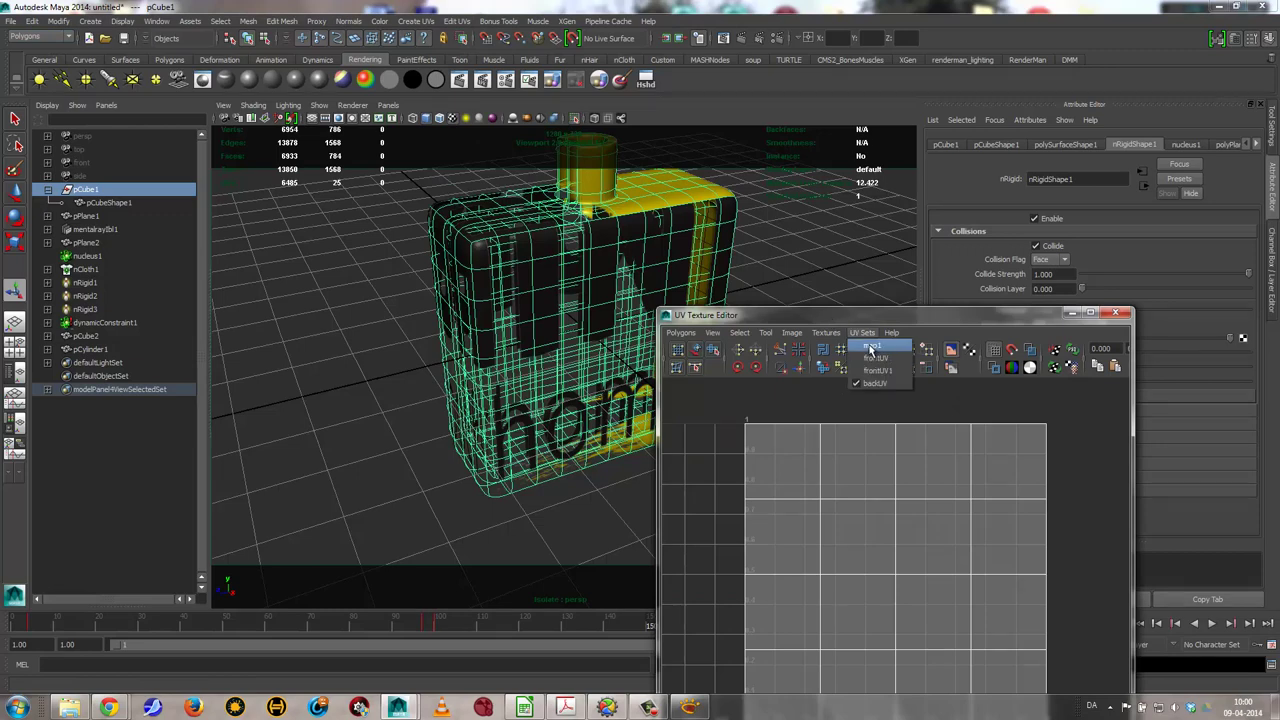
{"action": "left_click", "coordinate": [870, 347]}
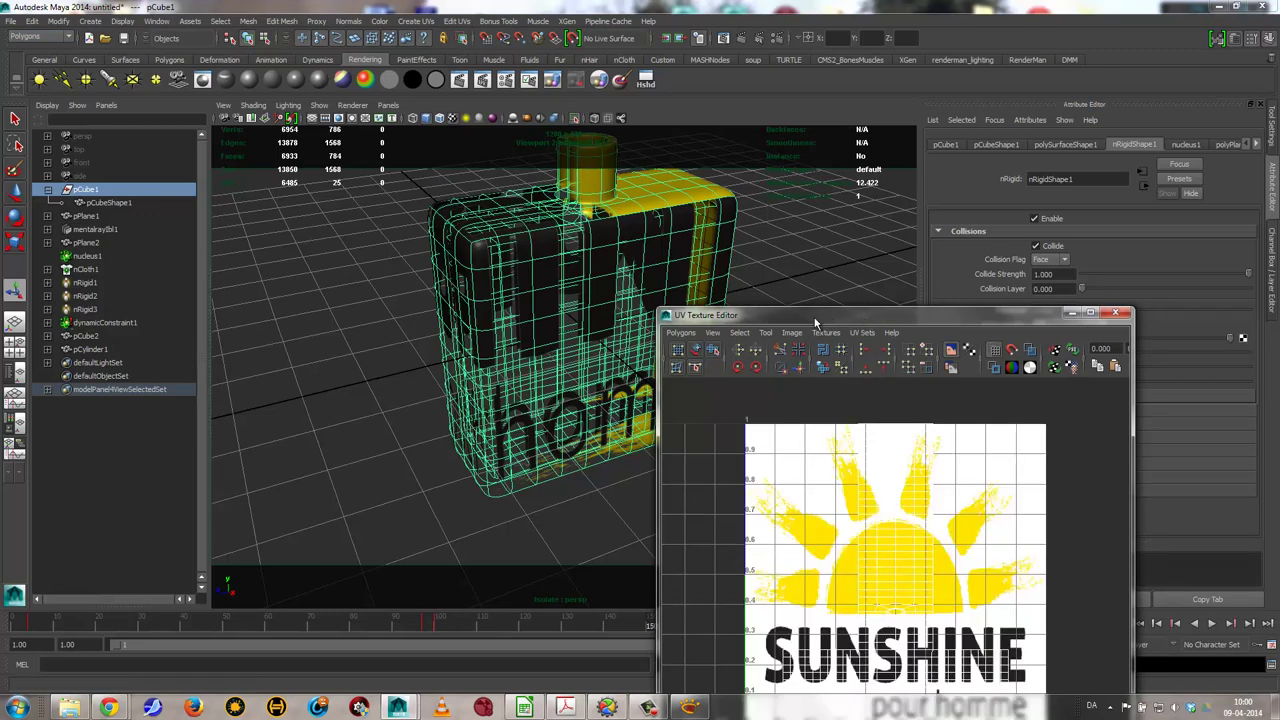
{"action": "left_click_drag", "start_coordinate": [815, 318], "coordinate": [833, 147]}
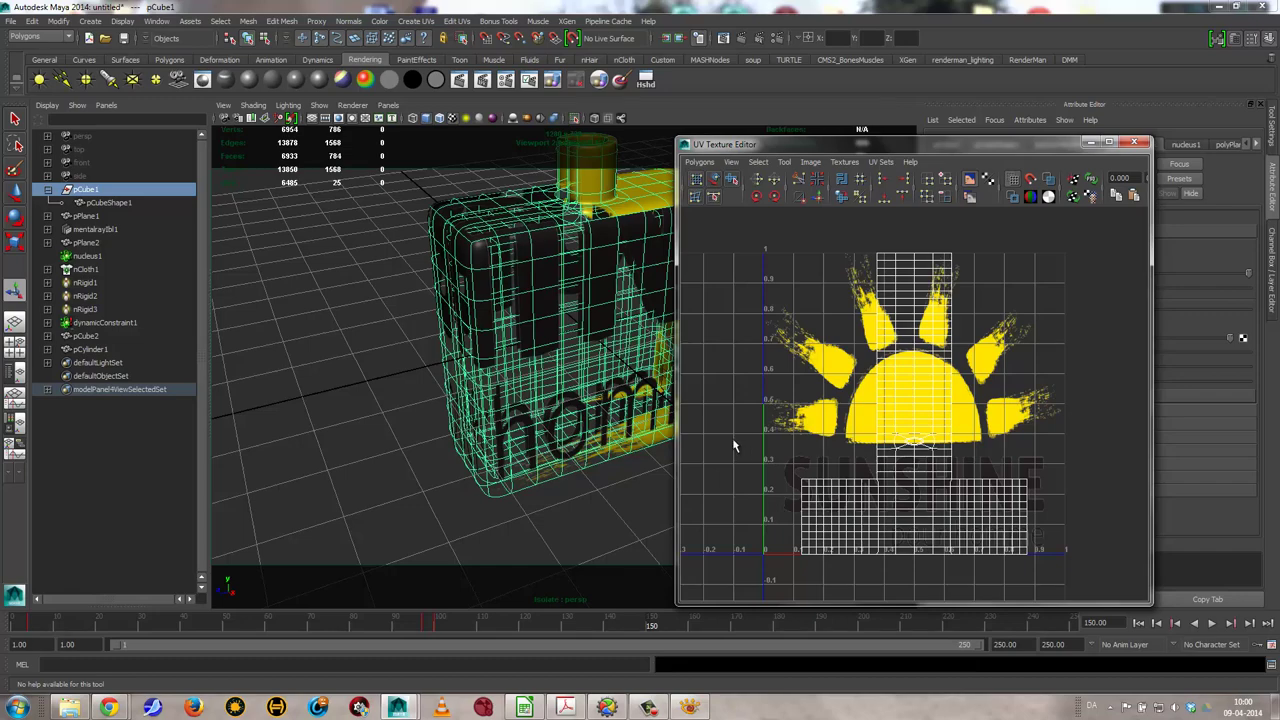
{"action": "left_click_drag", "start_coordinate": [515, 426], "coordinate": [553, 401], "text": "alt"}
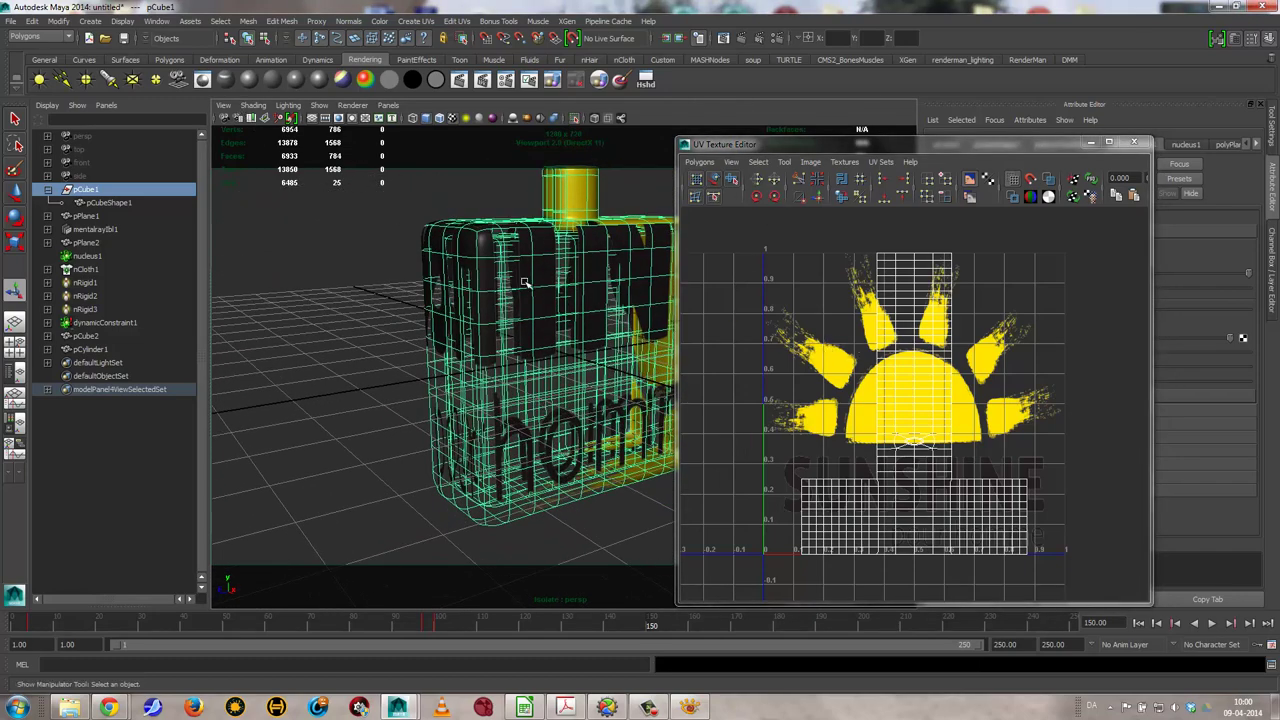
{"action": "left_click", "coordinate": [155, 22]}
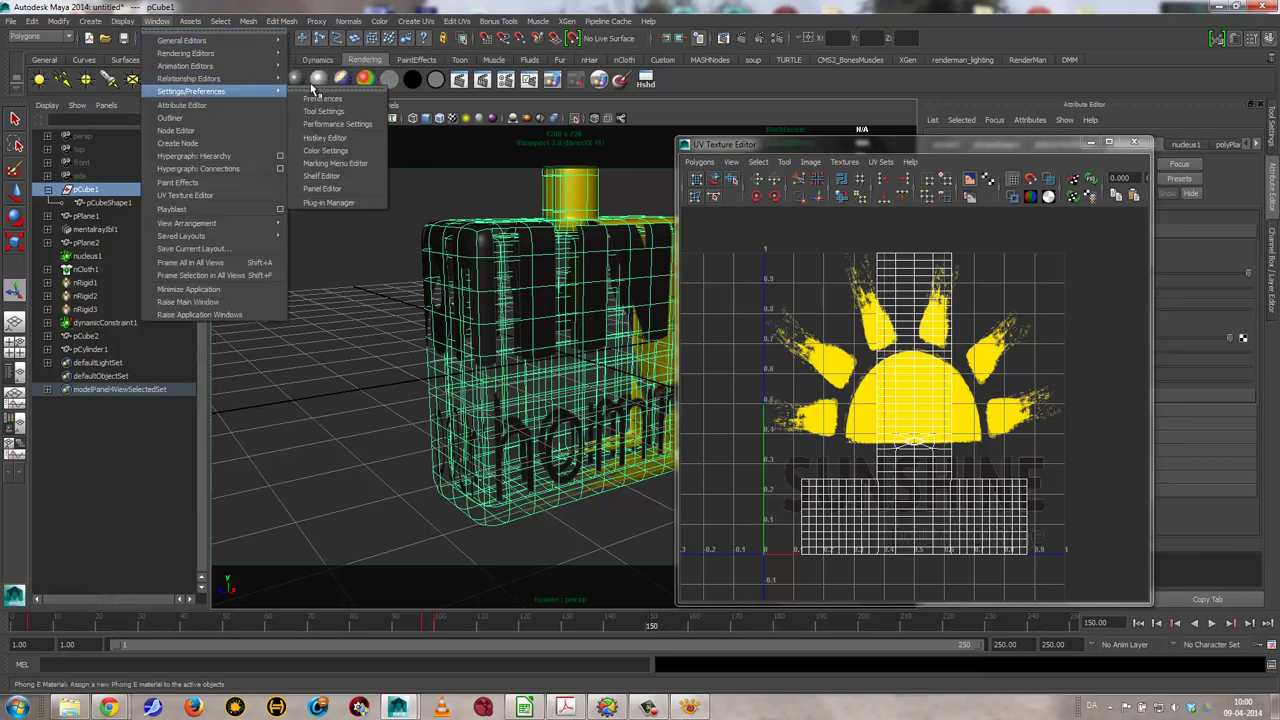
{"action": "mouse_move", "coordinate": [330, 237]}
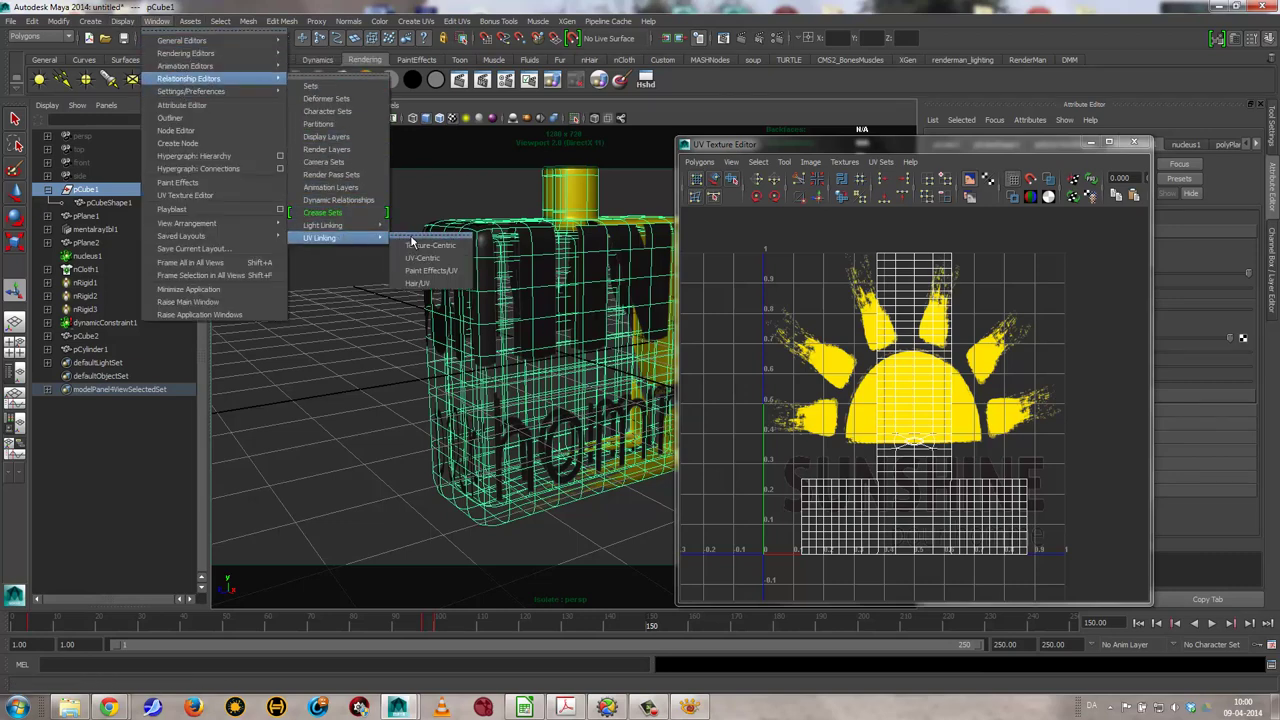
Link the Sunshine file1 texture to the frontUV set in texture-centric UV linking
{"action": "left_click", "coordinate": [424, 249]}
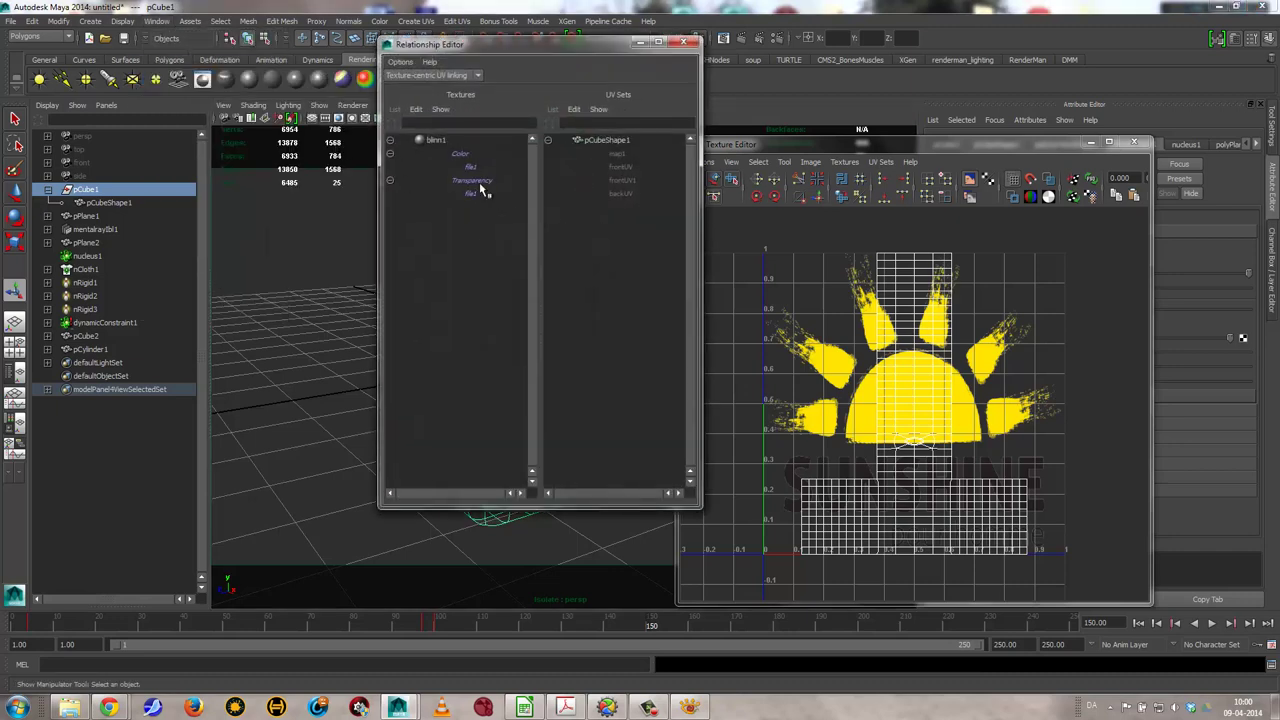
{"action": "left_click", "coordinate": [470, 167]}
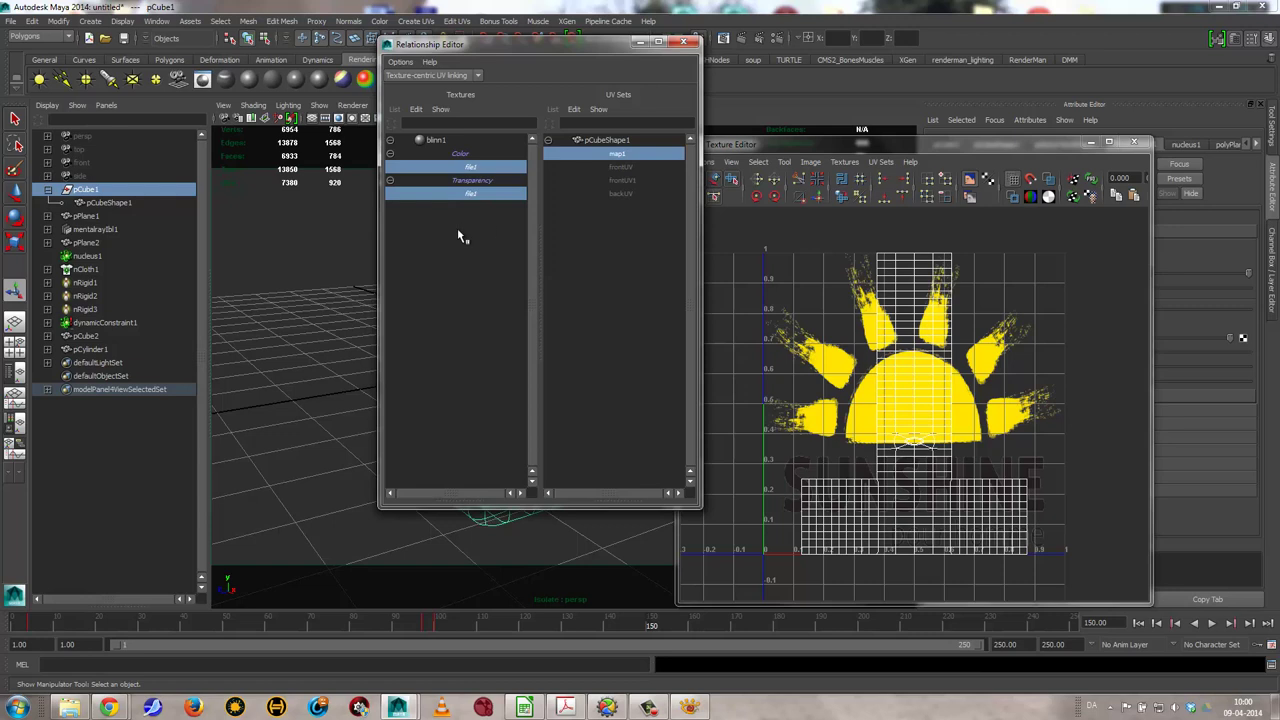
{"action": "left_click", "coordinate": [625, 167]}
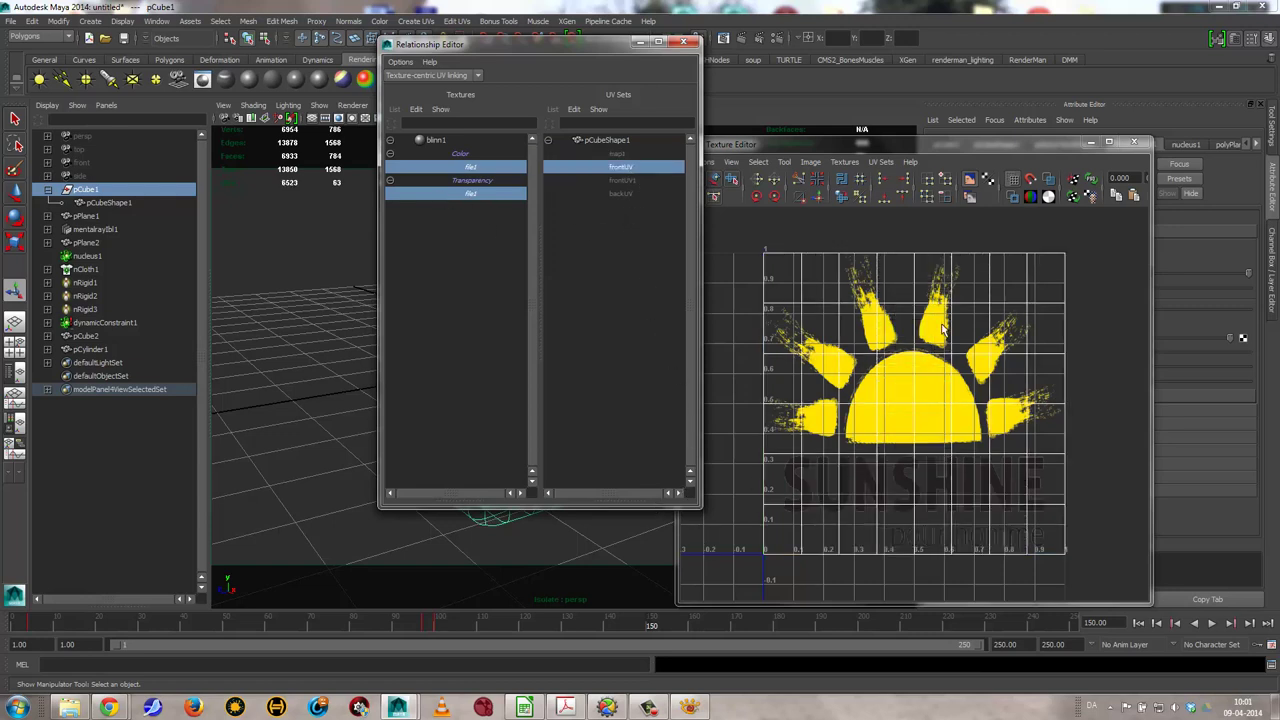
{"action": "left_click", "coordinate": [683, 41]}
Close the UV Texture Editor and orbit to check the Sunshine logo on the bottle's front
{"action": "mouse_move", "coordinate": [470, 380]}
{"action": "left_mouse_down", "text": "alt"}
{"action": "mouse_move", "coordinate": [575, 377]}
{"action": "mouse_move", "coordinate": [484, 348]}
{"action": "mouse_move", "coordinate": [505, 342]}
{"action": "left_mouse_up", "text": "alt"}
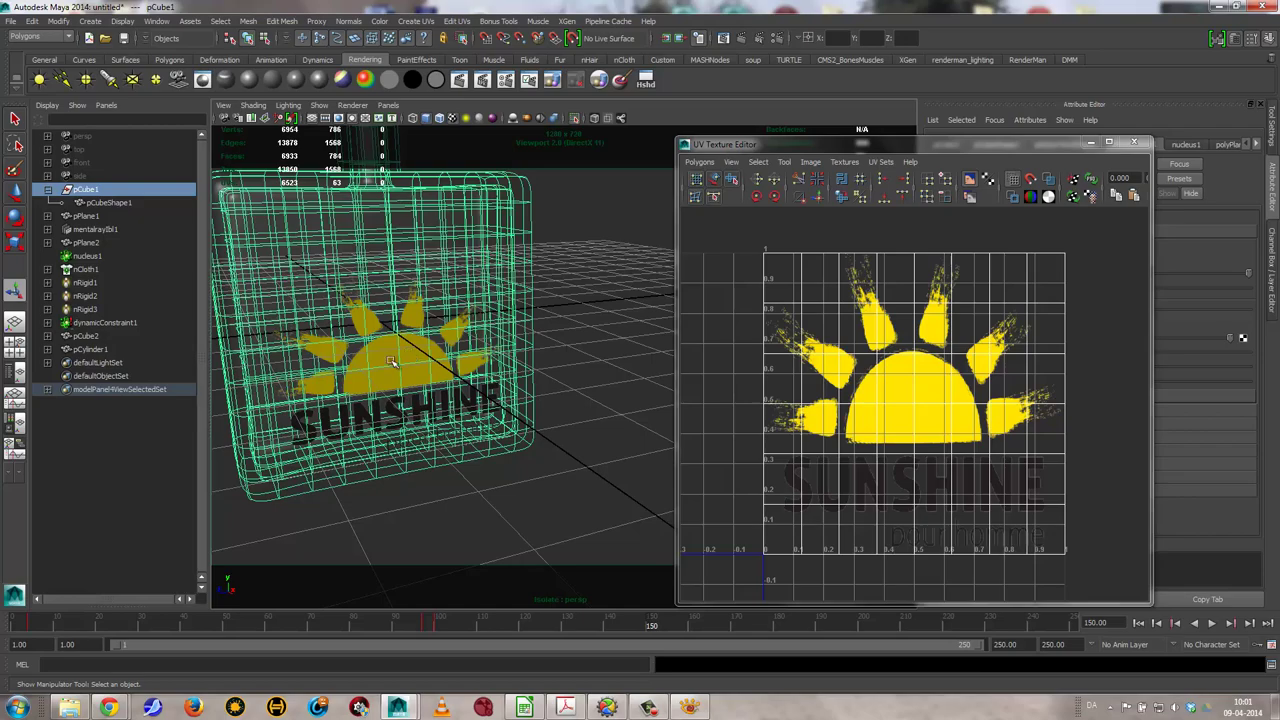
{"action": "left_click_drag", "start_coordinate": [395, 360], "coordinate": [490, 372], "text": "alt"}
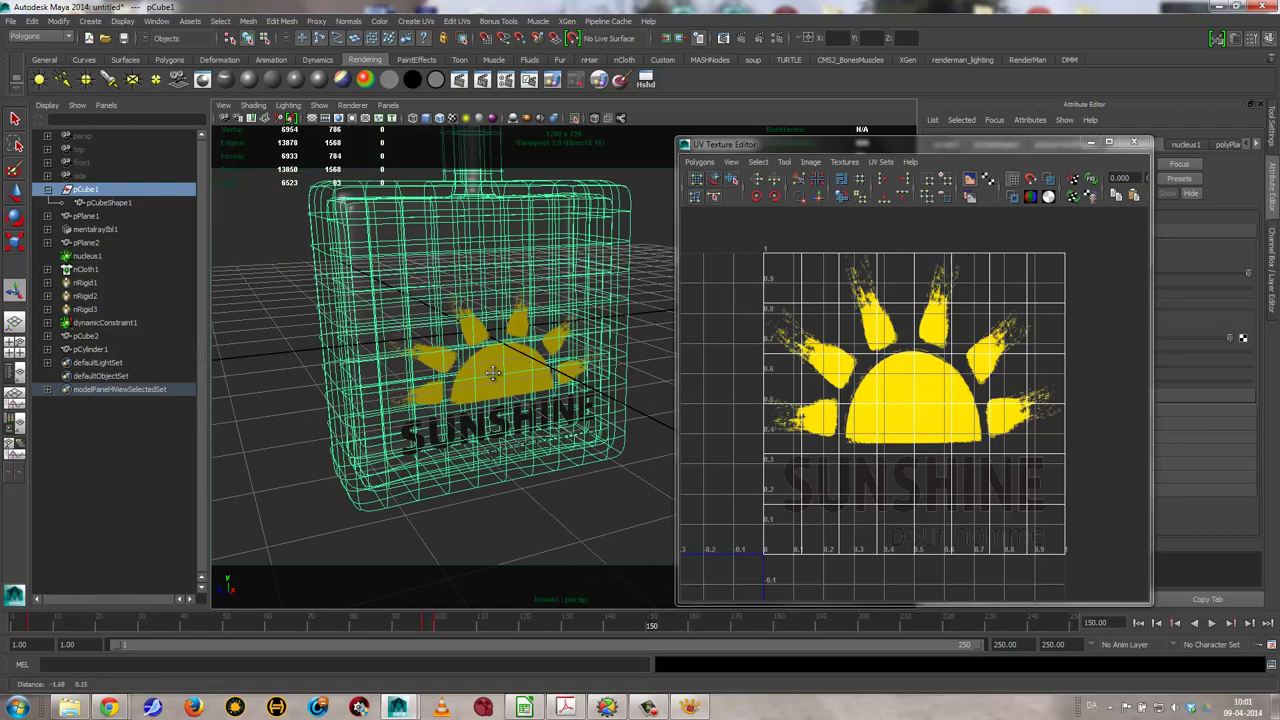
{"action": "left_click", "coordinate": [1134, 143]}
{"action": "mouse_move", "coordinate": [646, 366]}
{"action": "left_mouse_down", "text": "alt"}
{"action": "mouse_move", "coordinate": [646, 280]}
{"action": "mouse_move", "coordinate": [571, 374]}
{"action": "left_mouse_up", "text": "alt"}
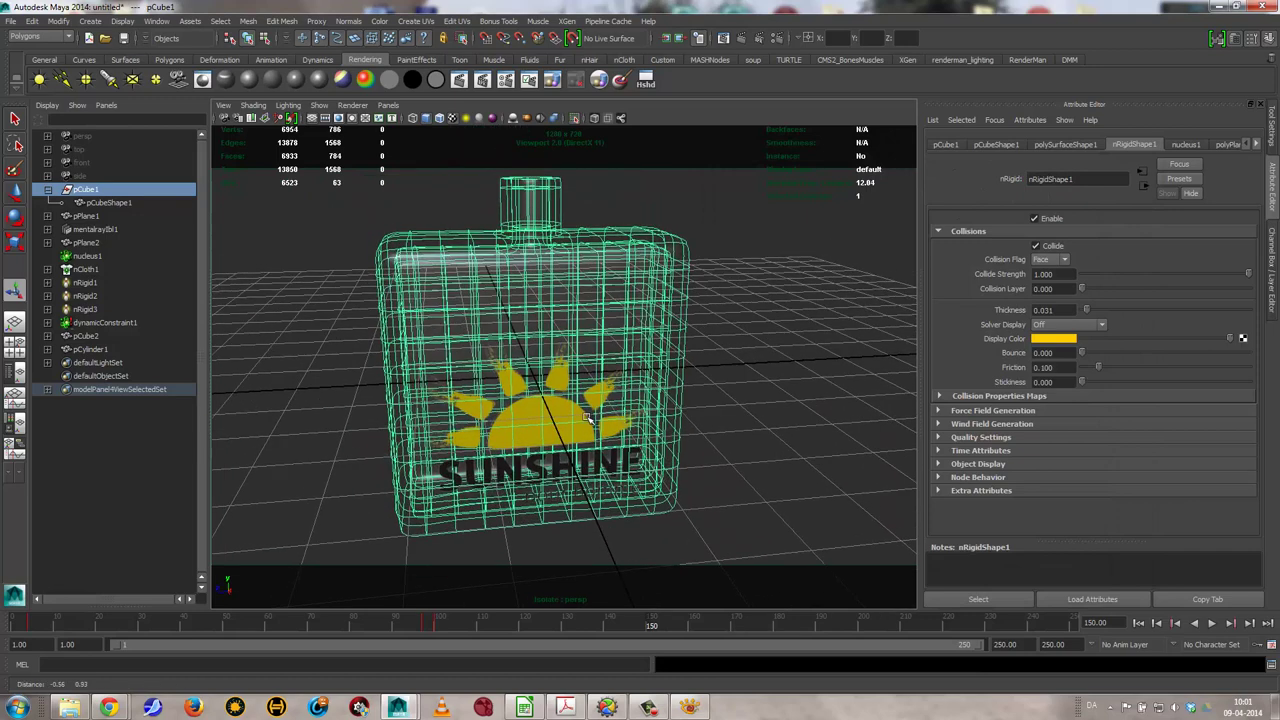
{"action": "left_click", "coordinate": [249, 80]}
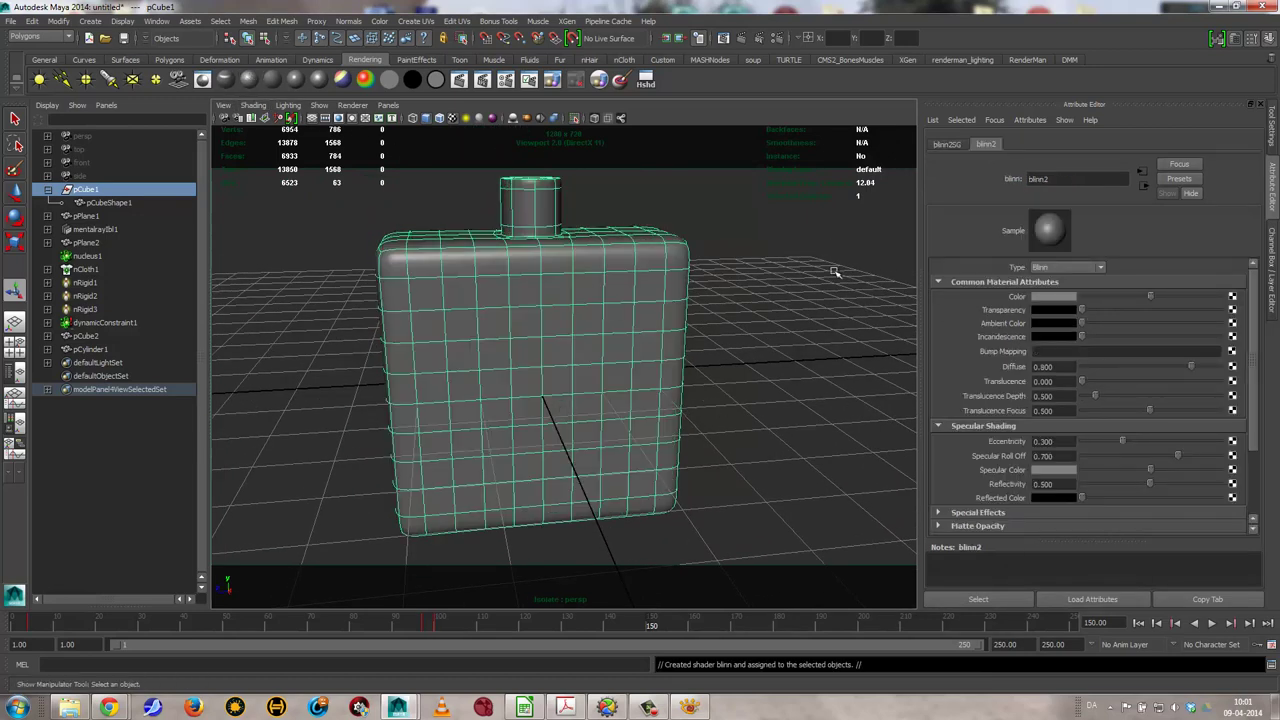
{"action": "mouse_move", "coordinate": [492, 357]}
{"action": "left_mouse_down", "text": "alt"}
{"action": "mouse_move", "coordinate": [720, 354]}
{"action": "mouse_move", "coordinate": [706, 350]}
{"action": "left_mouse_up", "text": "alt"}
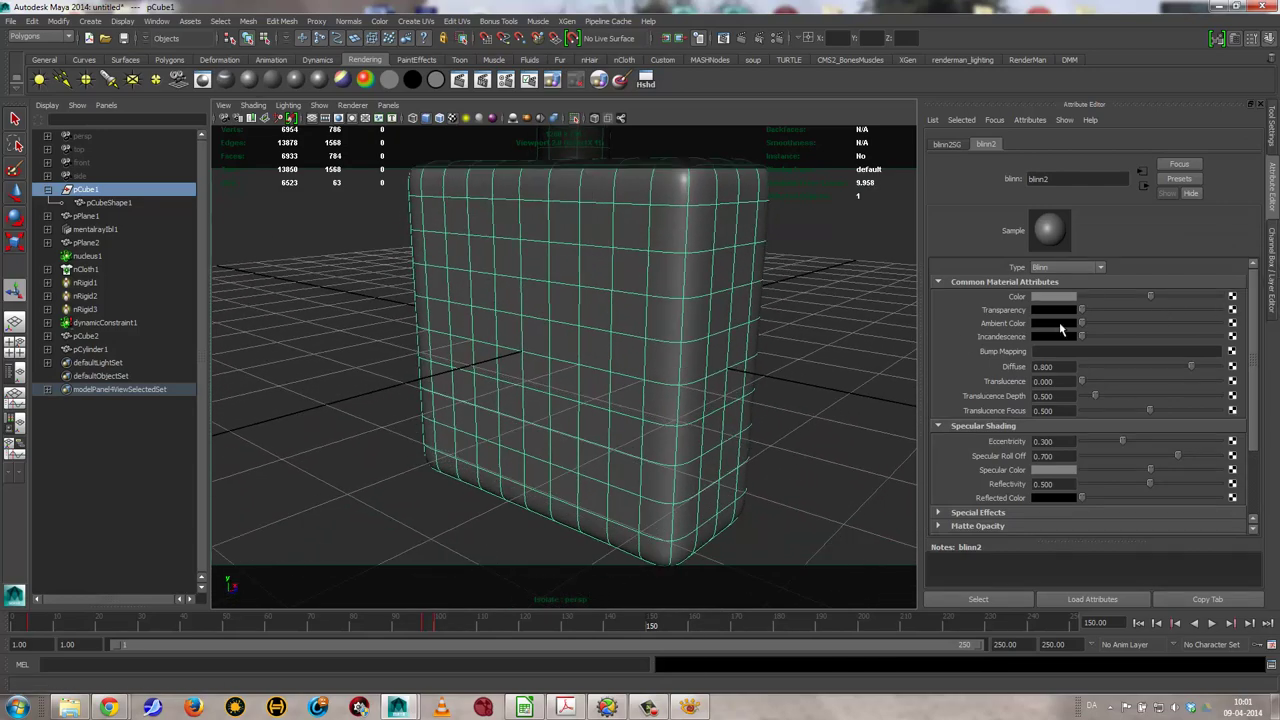
{"action": "left_click", "coordinate": [1232, 296]}
{"action": "left_click", "coordinate": [600, 372]}
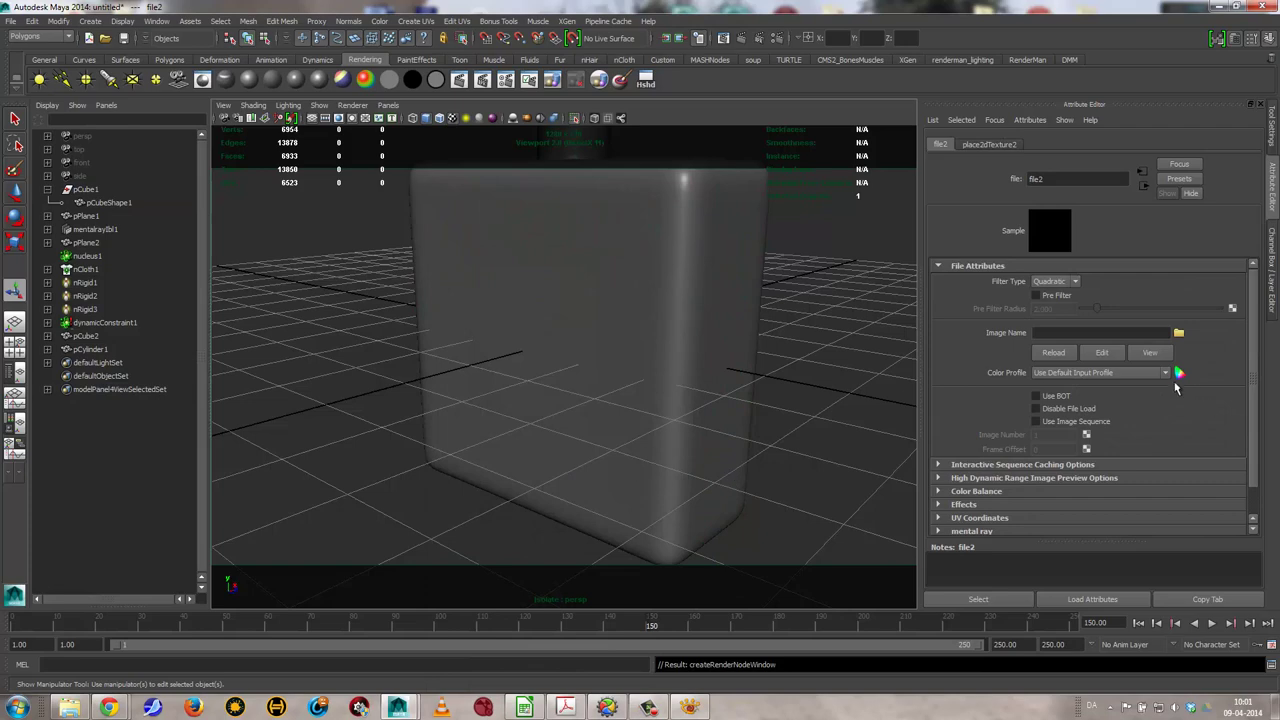
{"action": "left_click", "coordinate": [1179, 332]}
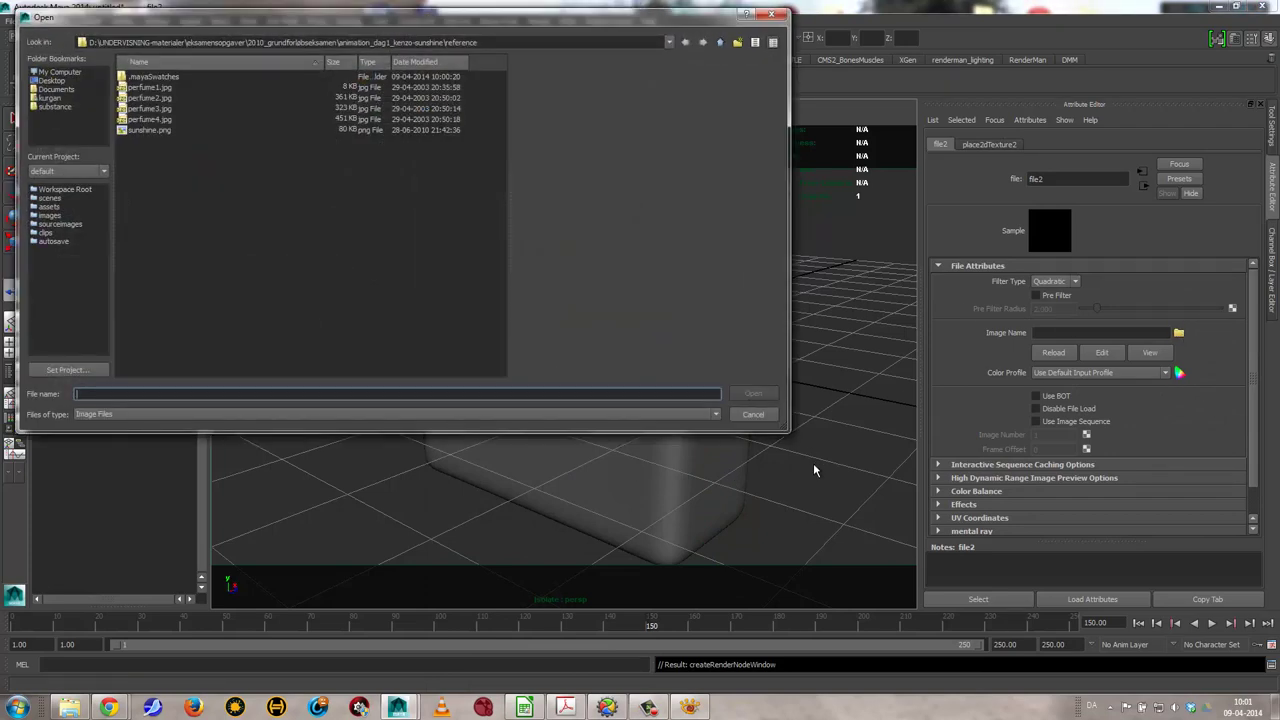
{"action": "left_click", "coordinate": [755, 414]}
{"action": "left_click", "coordinate": [760, 408]}
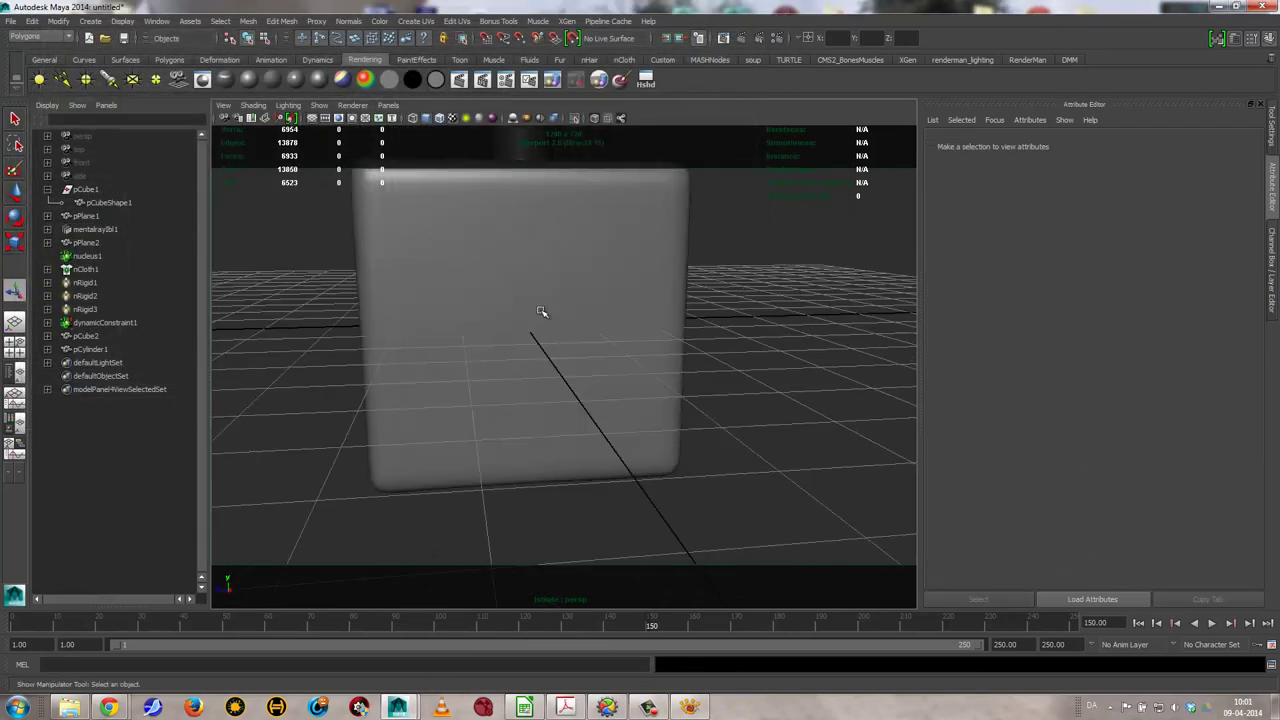
{"action": "key", "text": "ctrl+z"}
{"action": "key", "text": "ctrl+z"}
{"action": "key", "text": "ctrl+z"}
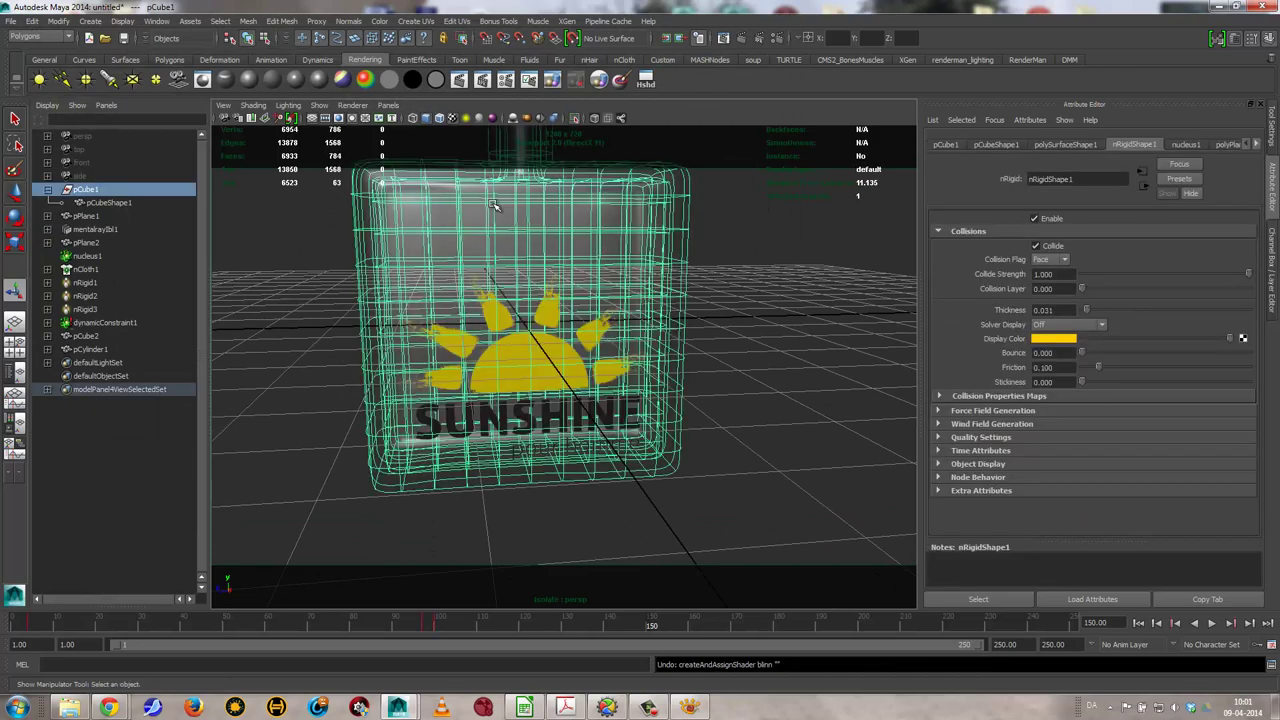
{"action": "key", "text": "f"}
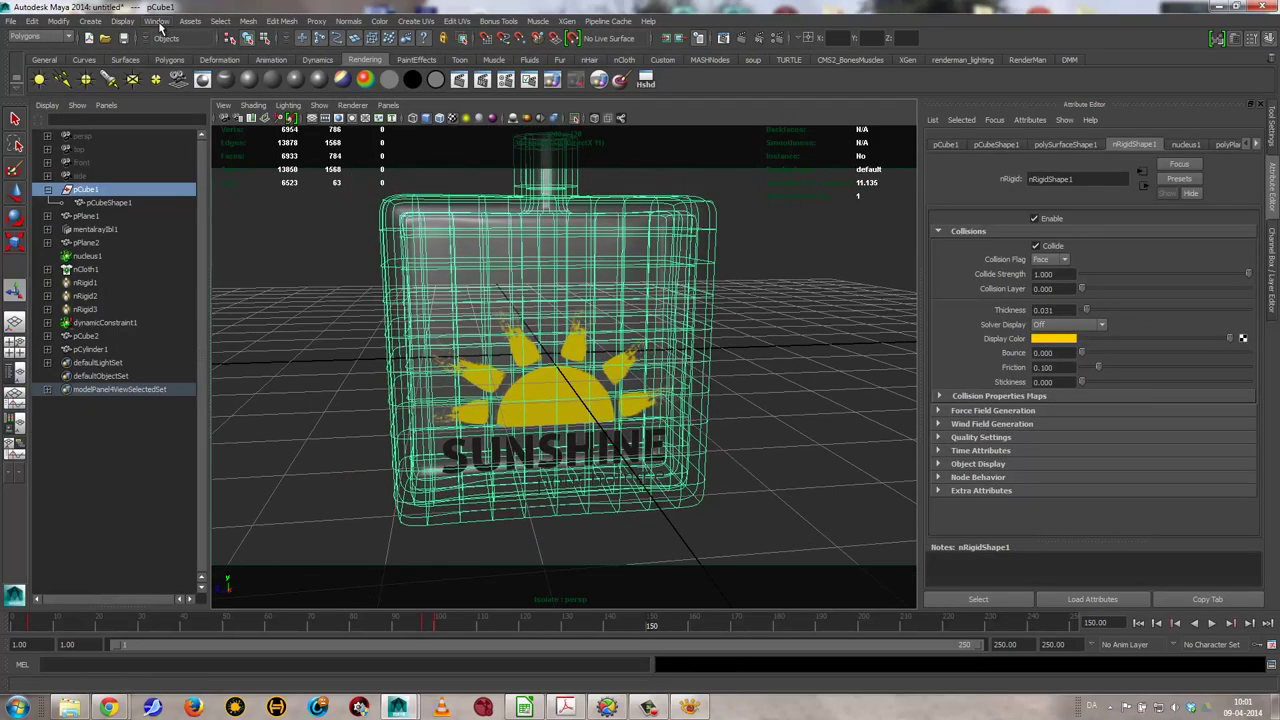
{"action": "left_click", "coordinate": [158, 22]}
{"action": "mouse_move", "coordinate": [186, 53]}
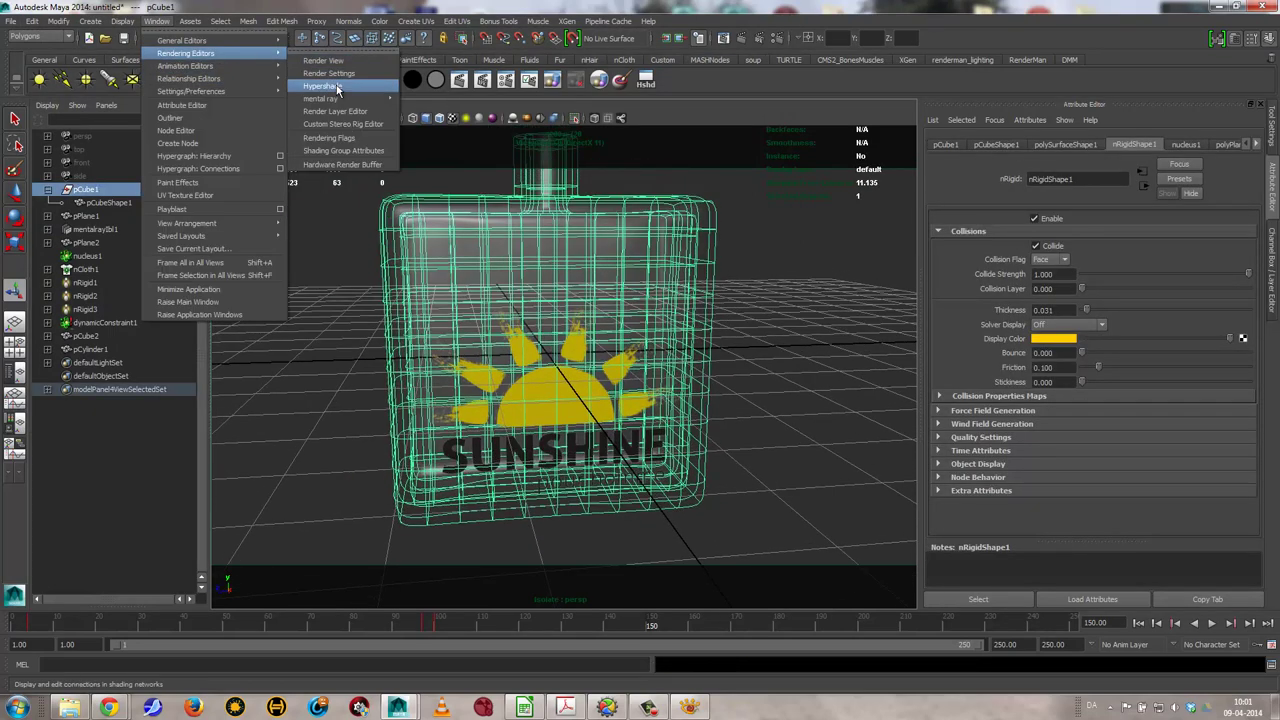
Open the Hypershade and graph the bottle's blinn1 material network
{"action": "left_click", "coordinate": [337, 88]}
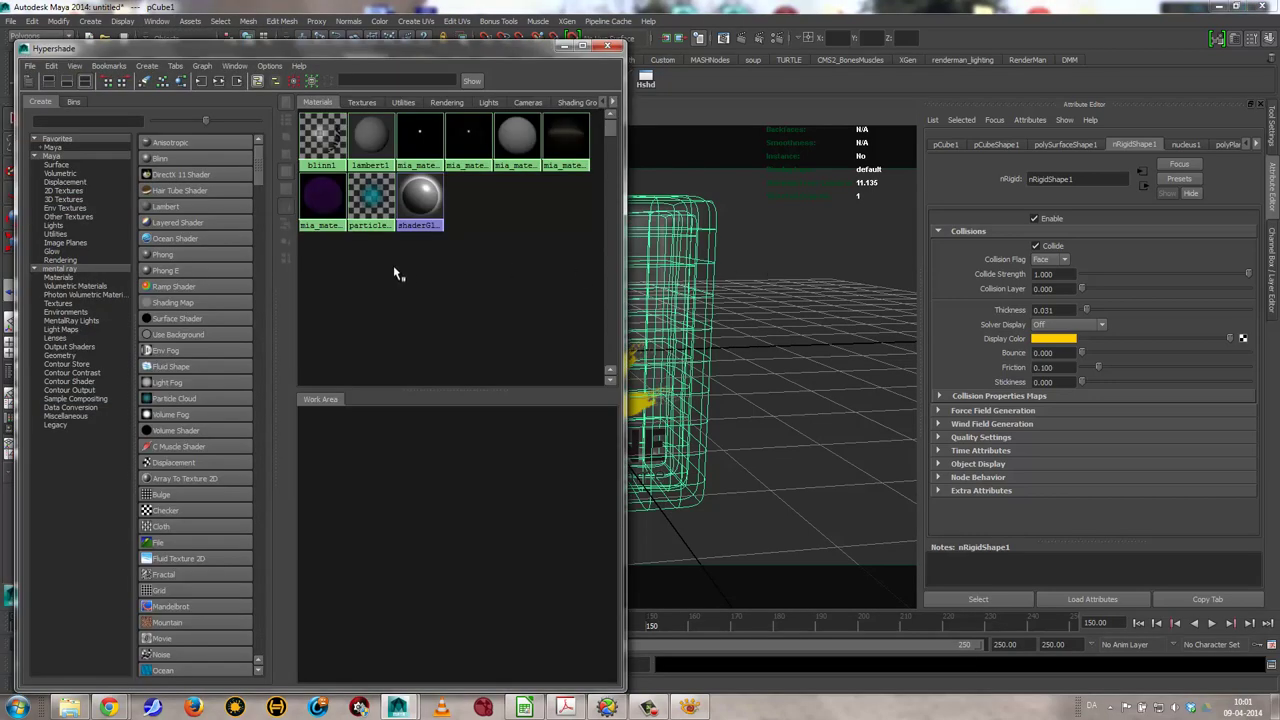
{"action": "left_click", "coordinate": [322, 138]}
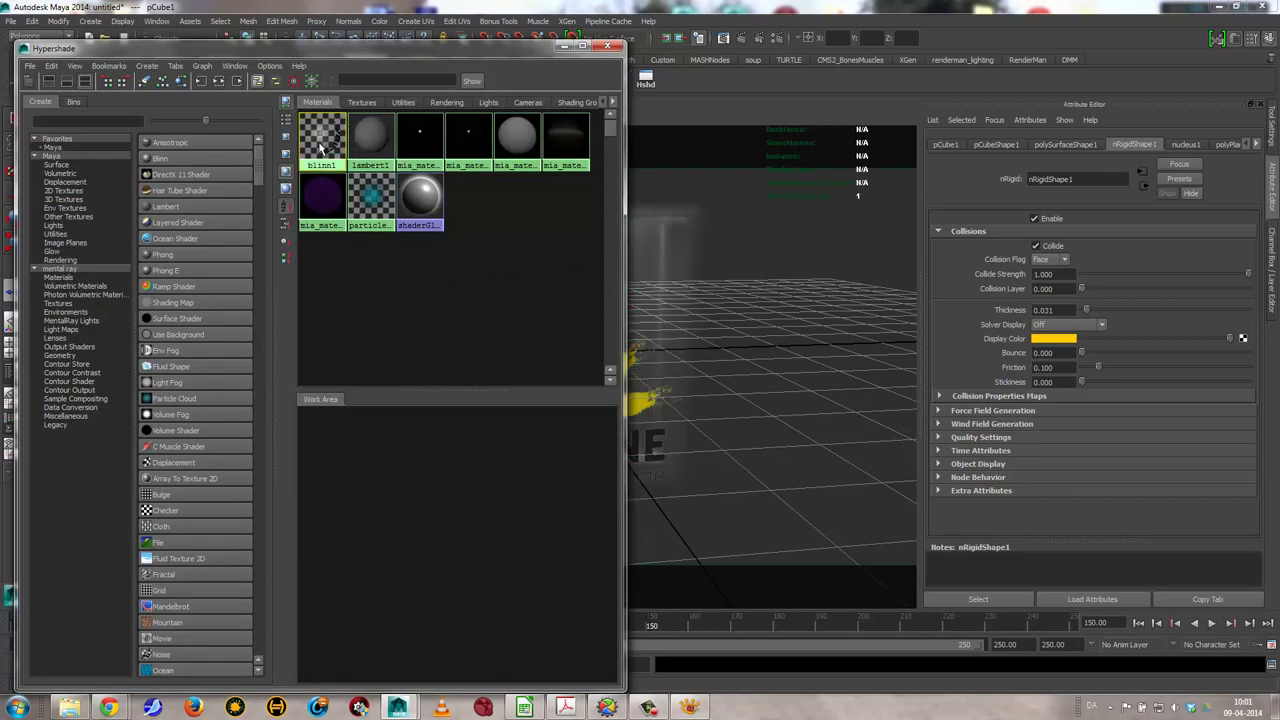
{"action": "left_click", "coordinate": [222, 84]}
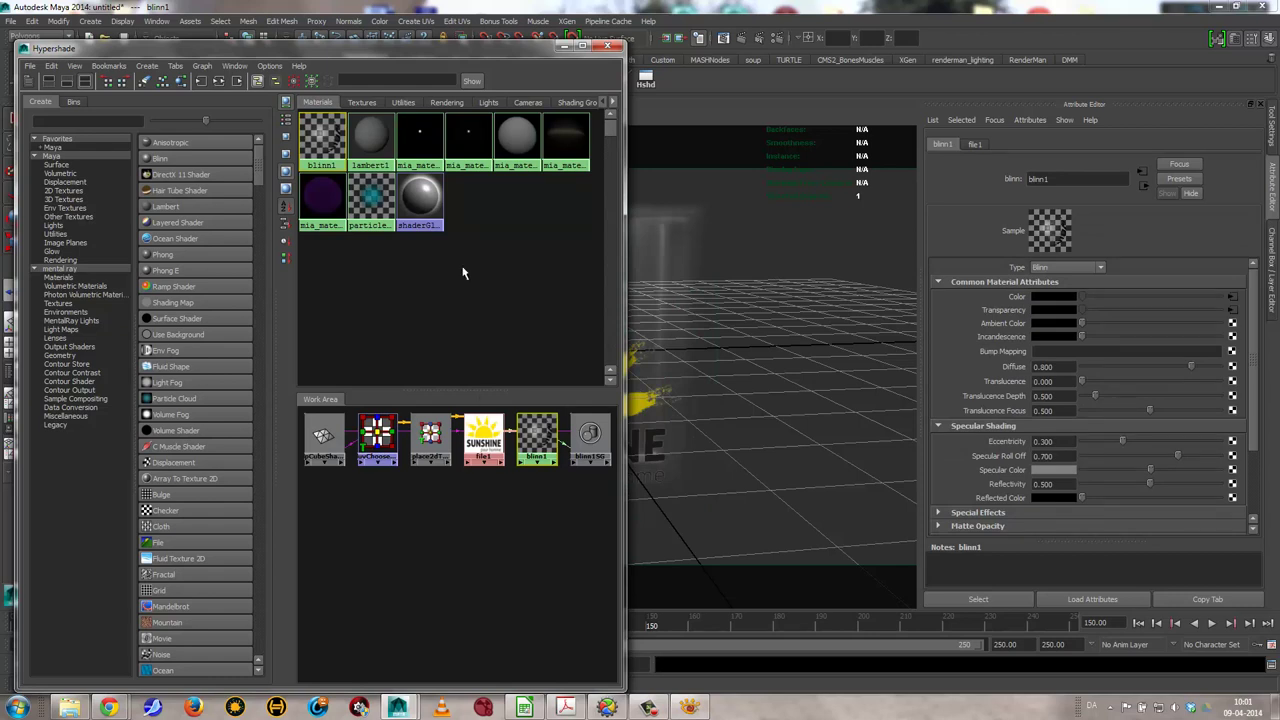
Create layeredTexture1 and connect the Sunshine file1 texture into it as a layer
{"action": "left_click", "coordinate": [67, 217]}
{"action": "left_click", "coordinate": [180, 142]}
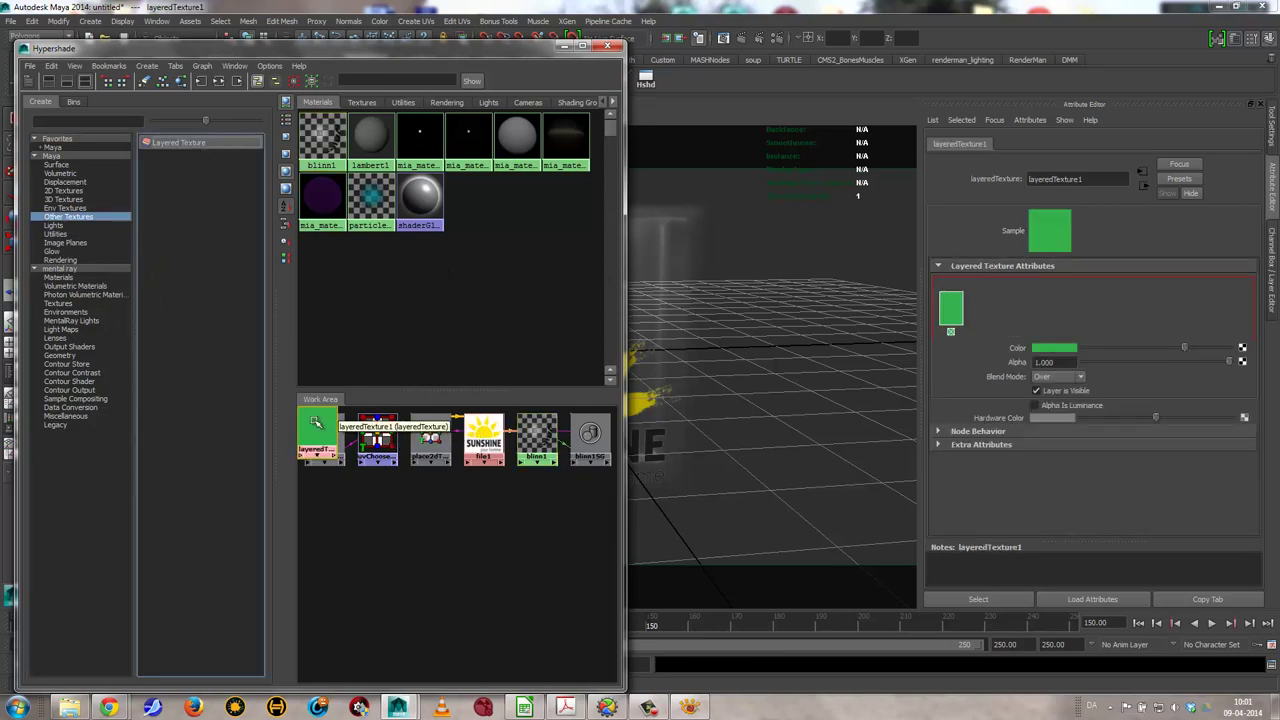
{"action": "left_click_drag", "start_coordinate": [316, 423], "coordinate": [470, 510]}
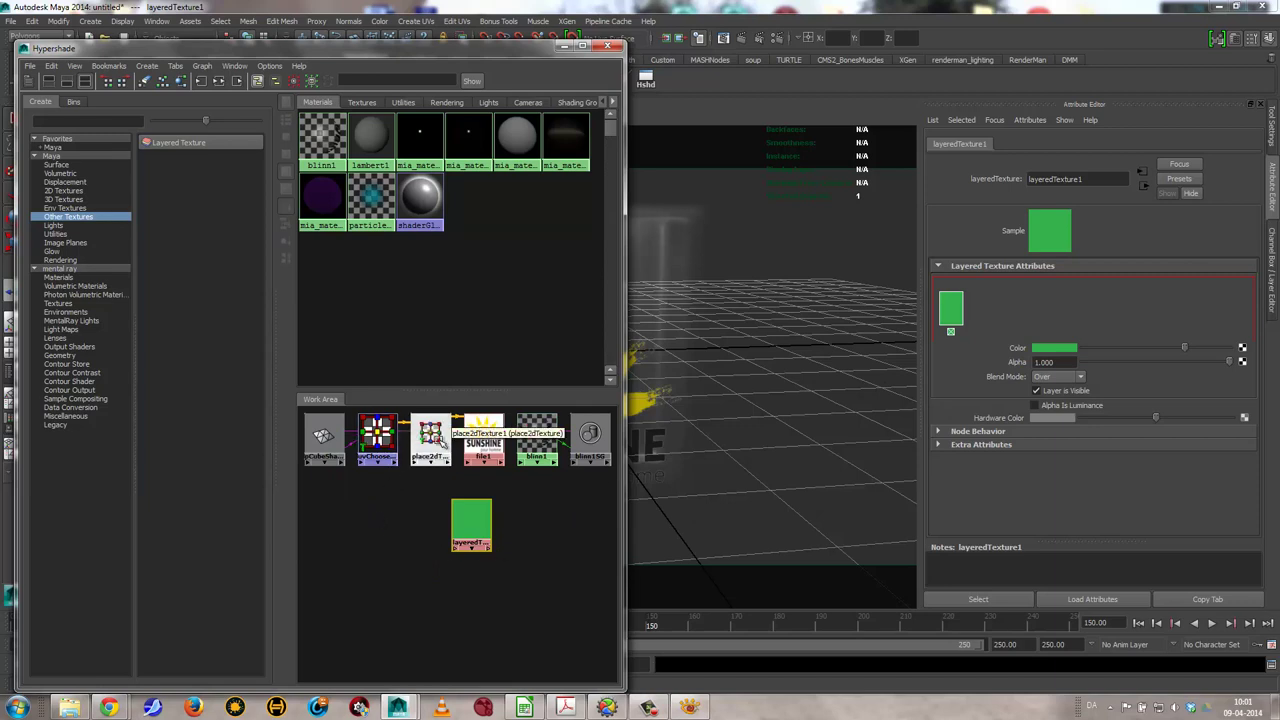
{"action": "left_click_drag", "start_coordinate": [440, 440], "coordinate": [431, 434]}
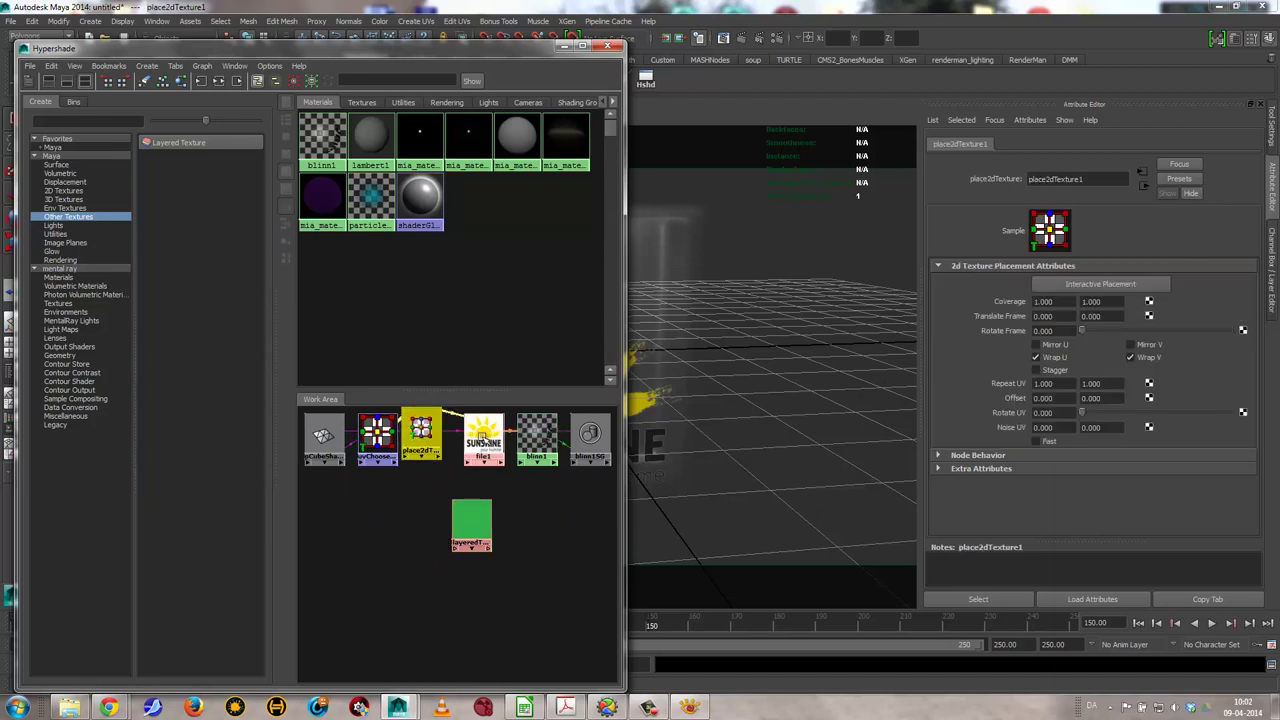
{"action": "middle_click_drag", "start_coordinate": [484, 447], "coordinate": [953, 337]}
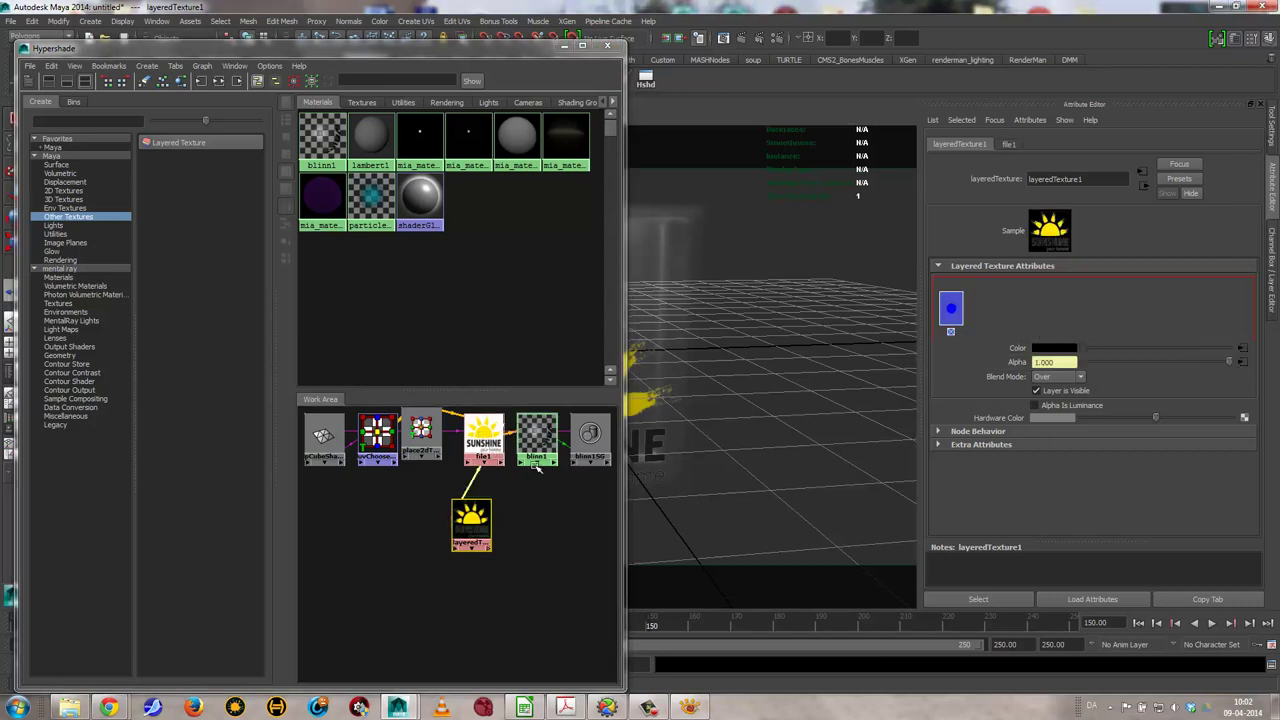
{"action": "left_click", "coordinate": [537, 435]}
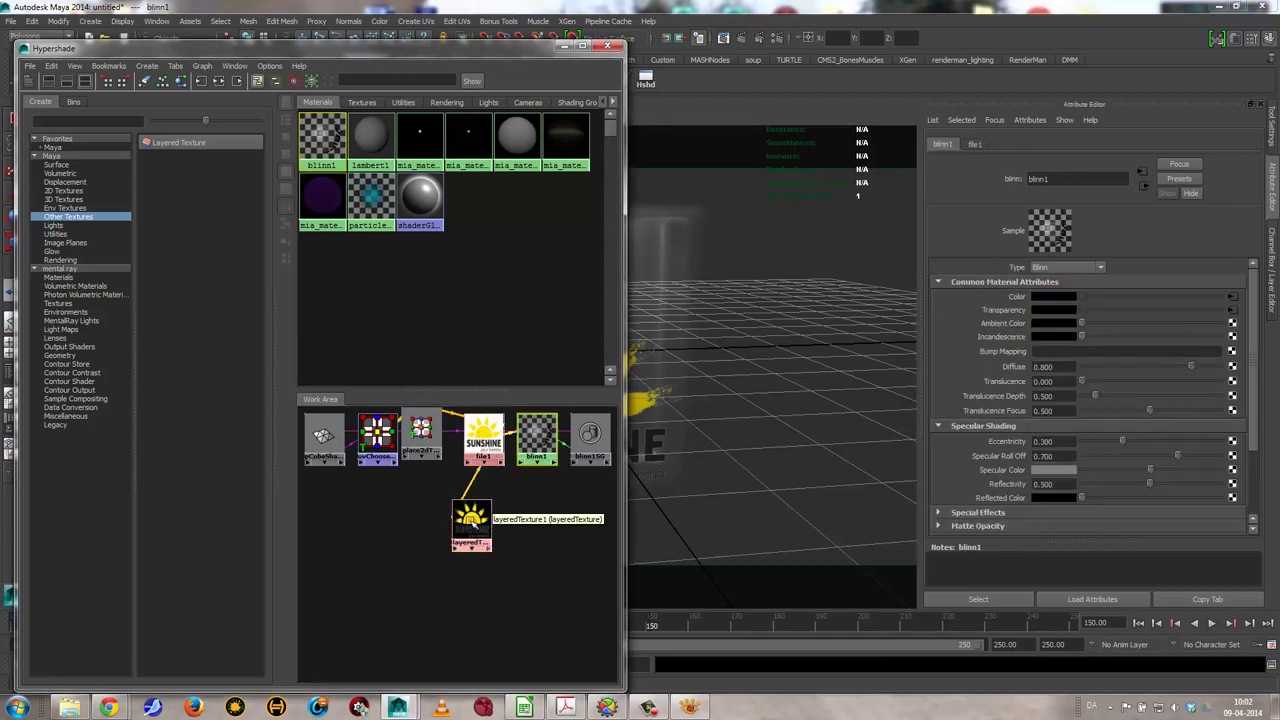
Connect layeredTexture1 to blinn1's Color and Transparency, then tidy the node layout
{"action": "mouse_move", "coordinate": [471, 520]}
{"action": "middle_mouse_down"}
{"action": "mouse_move", "coordinate": [1007, 300]}
{"action": "mouse_move", "coordinate": [556, 431]}
{"action": "middle_mouse_up"}
{"action": "left_click", "coordinate": [561, 476]}
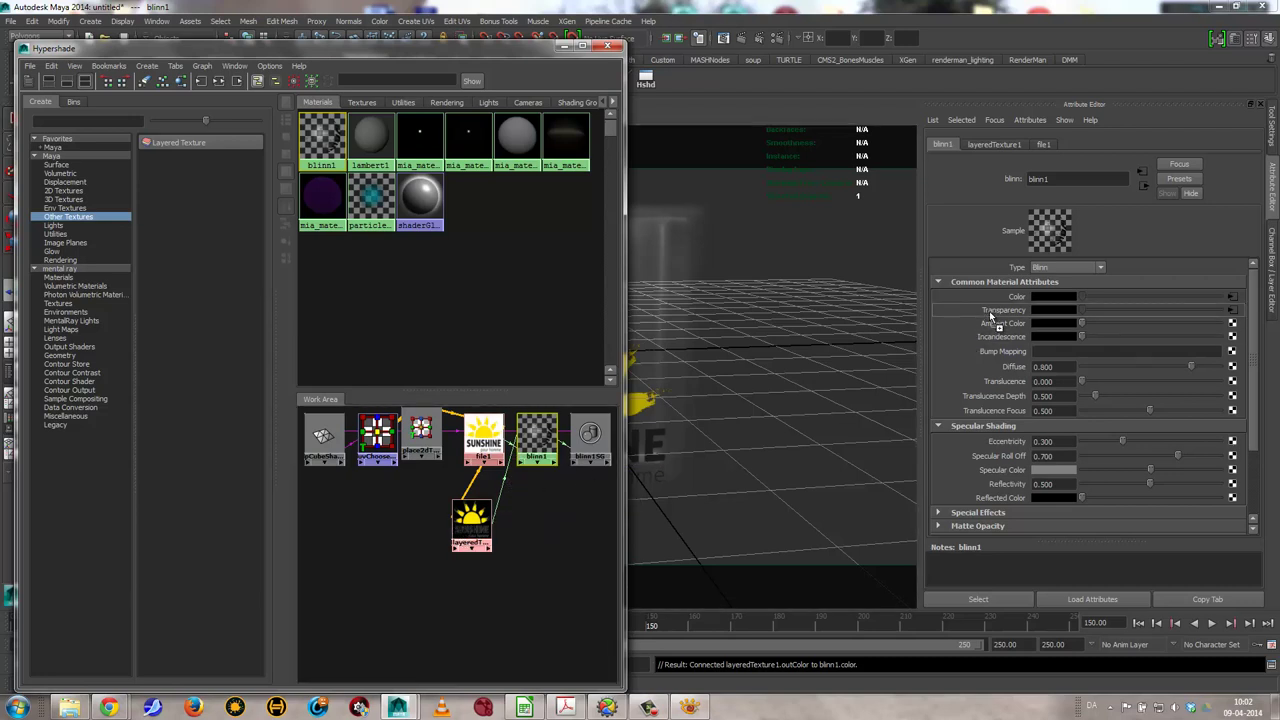
{"action": "middle_click_drag", "start_coordinate": [970, 335], "coordinate": [995, 311]}
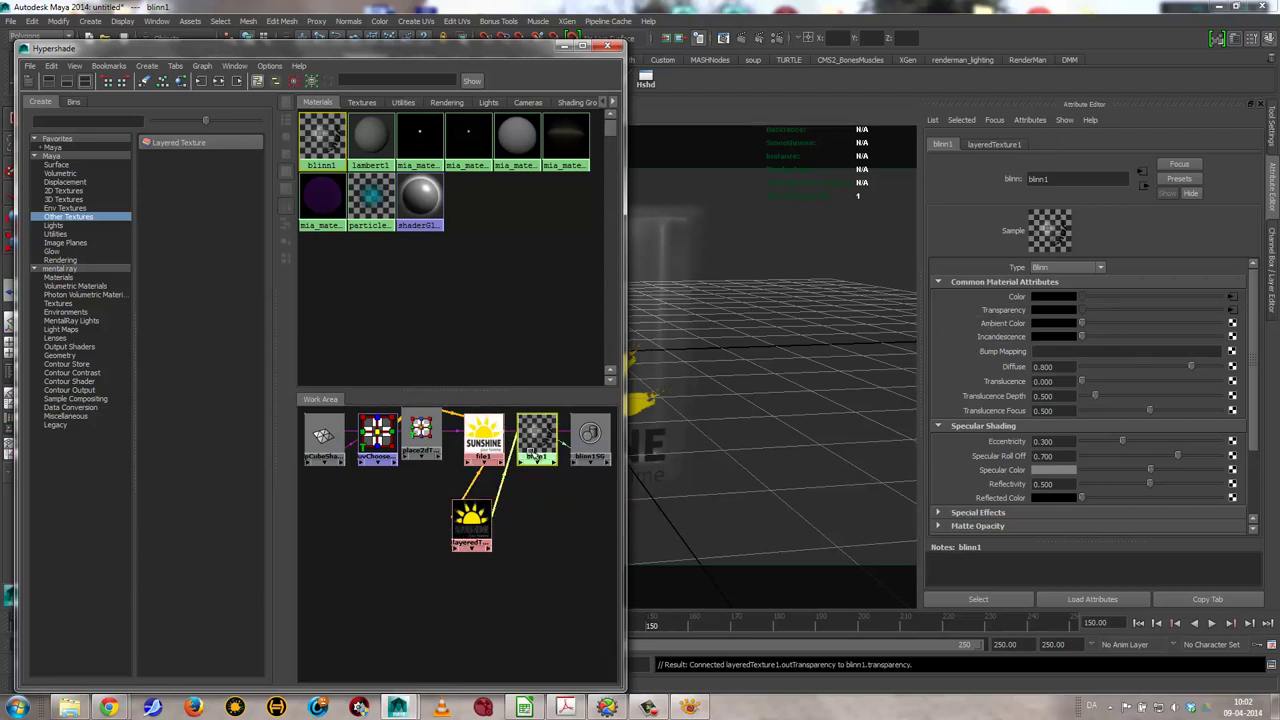
{"action": "left_click_drag", "start_coordinate": [536, 452], "coordinate": [547, 524]}
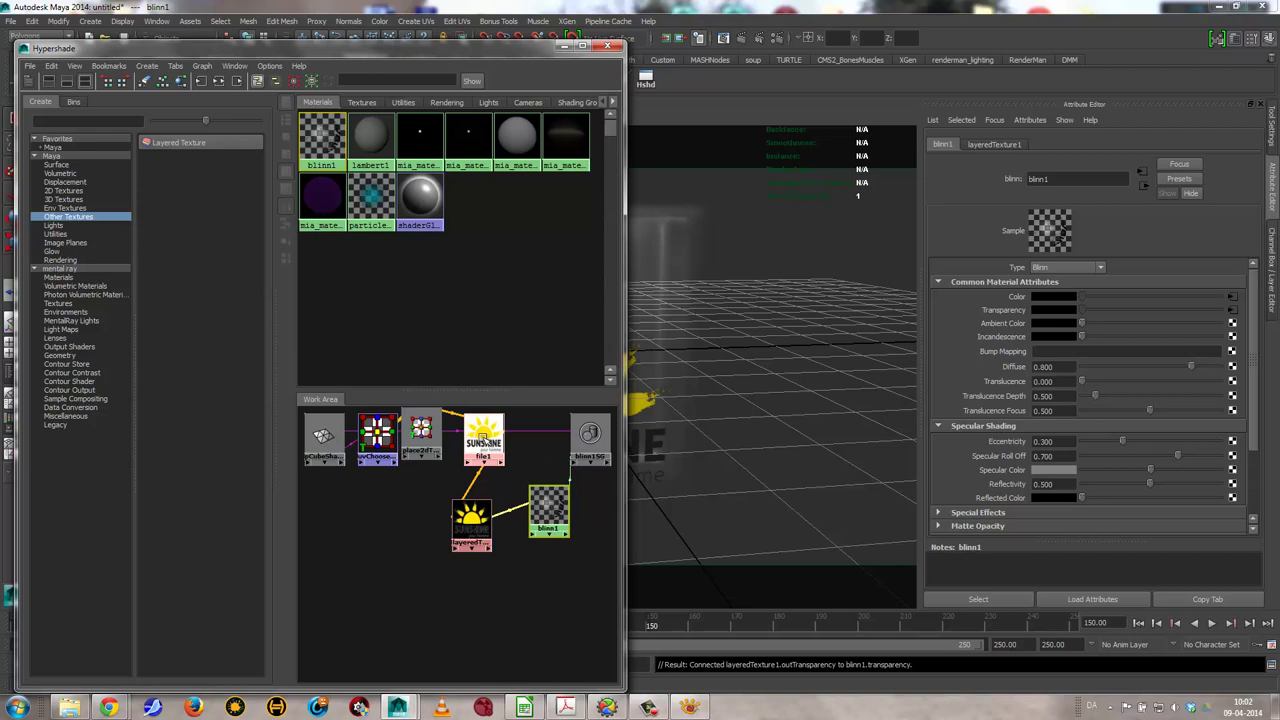
{"action": "left_click_drag", "start_coordinate": [466, 428], "coordinate": [458, 428]}
Add and then delete two test layers, leaving layeredTexture1 with its single original layer
{"action": "left_click", "coordinate": [471, 520]}
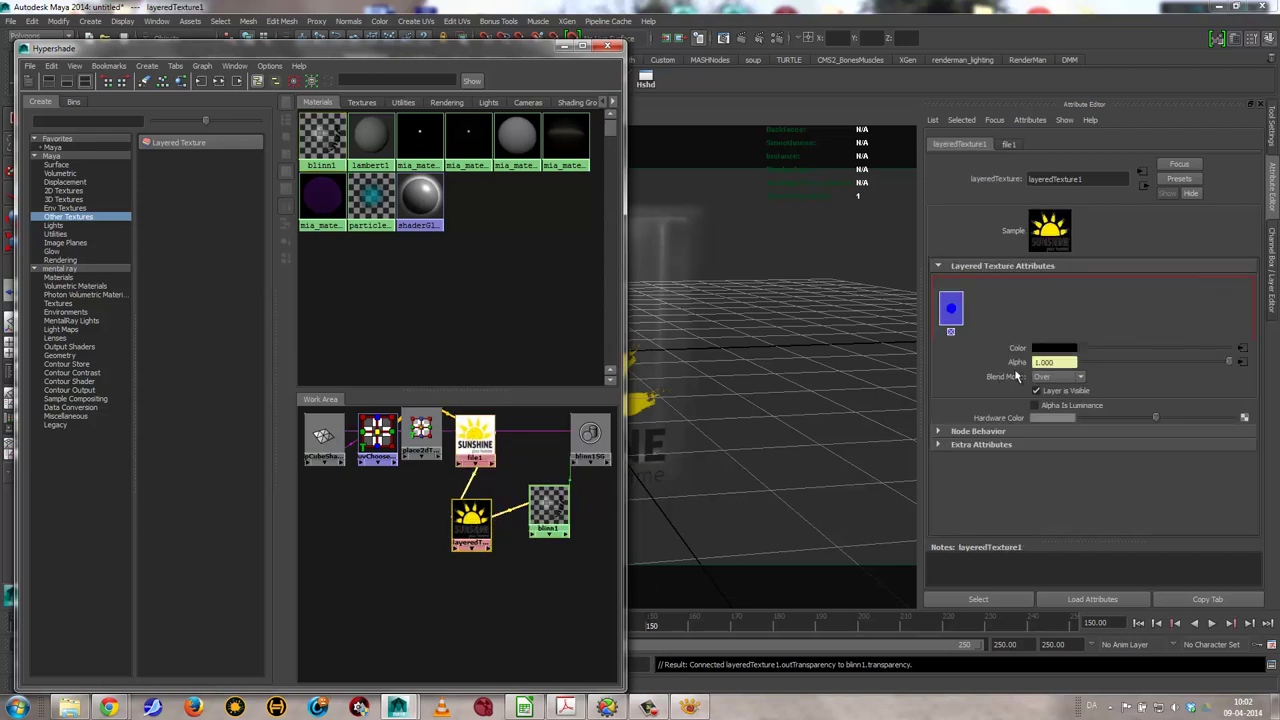
{"action": "left_click", "coordinate": [995, 315]}
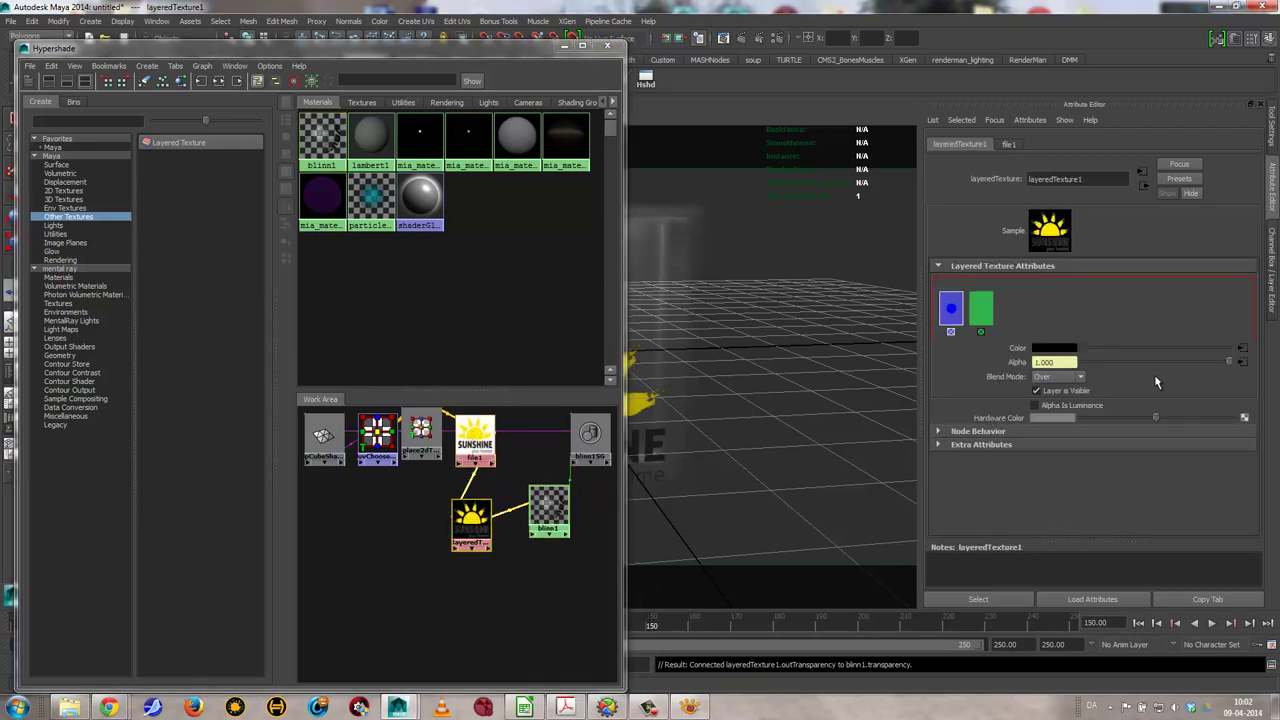
{"action": "left_click", "coordinate": [447, 618]}
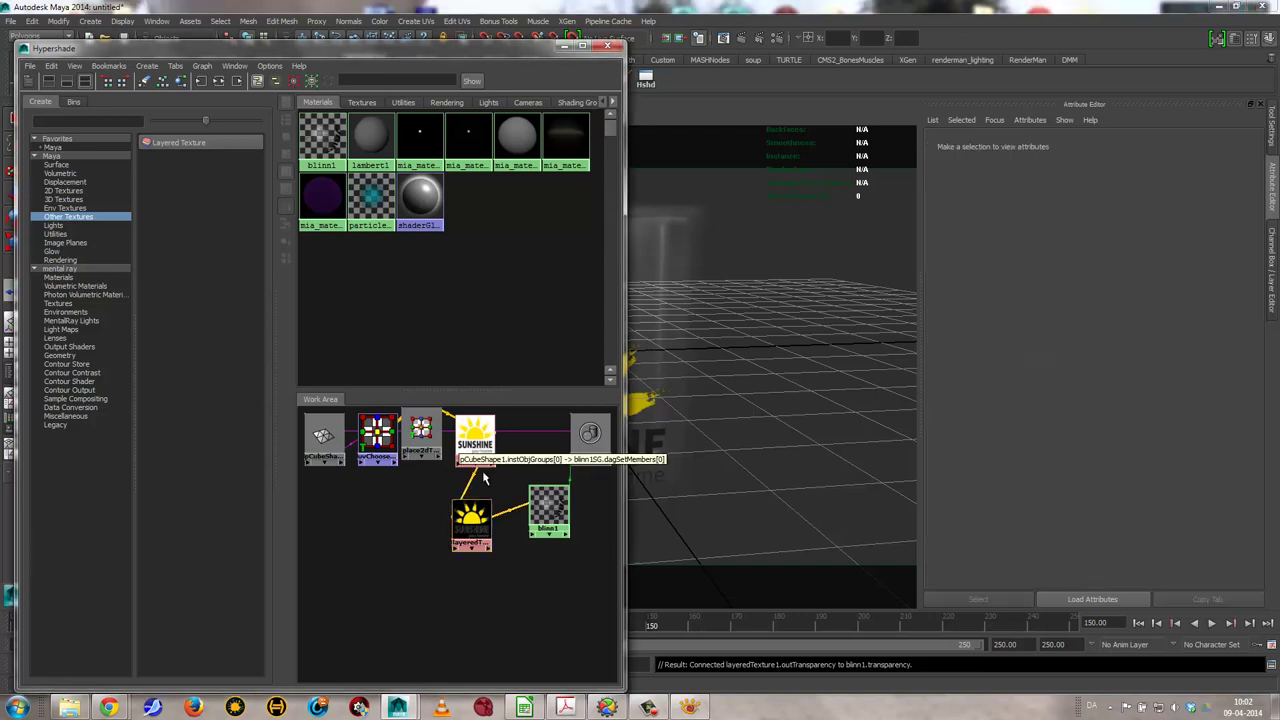
{"action": "left_click", "coordinate": [476, 524]}
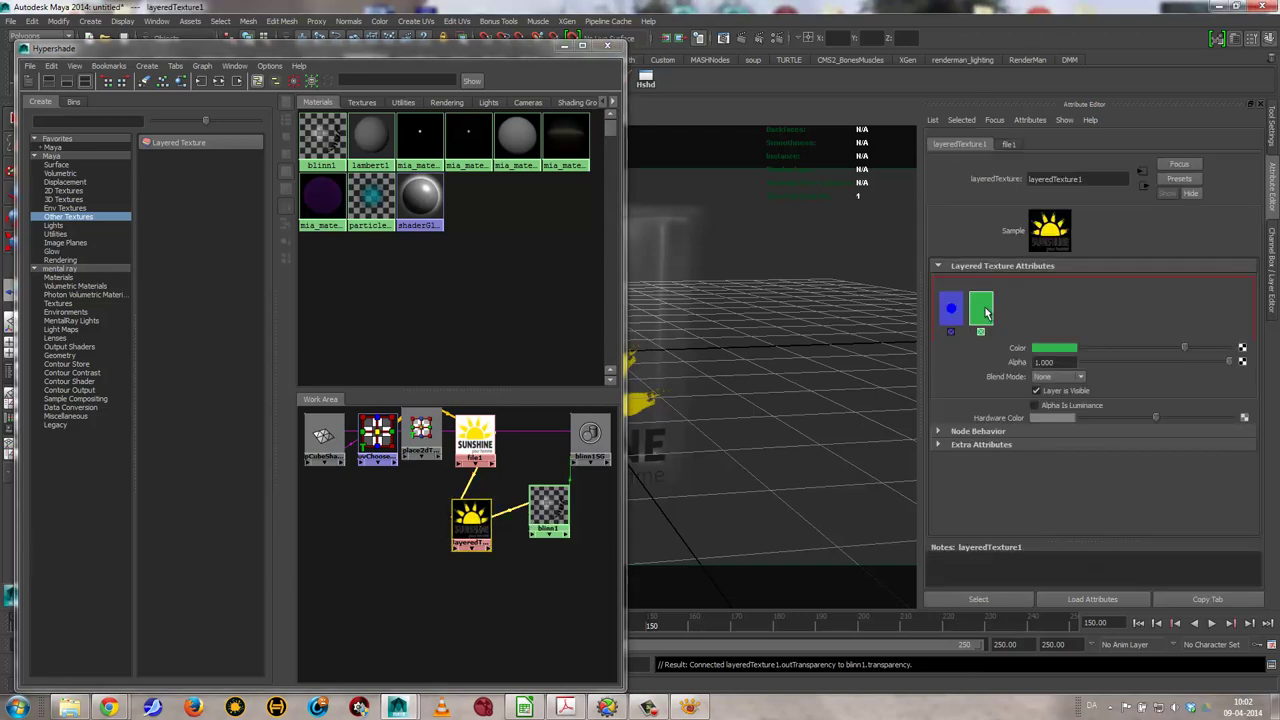
{"action": "left_click", "coordinate": [1010, 312]}
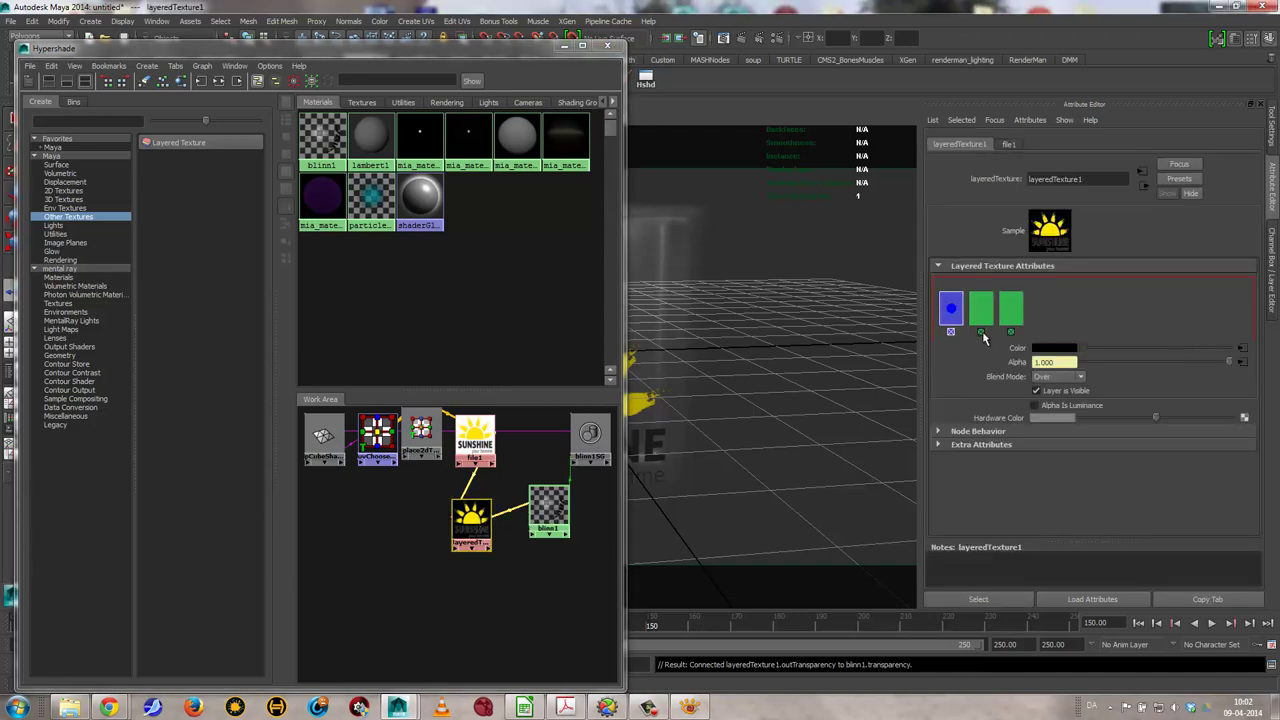
{"action": "left_click", "coordinate": [980, 333]}
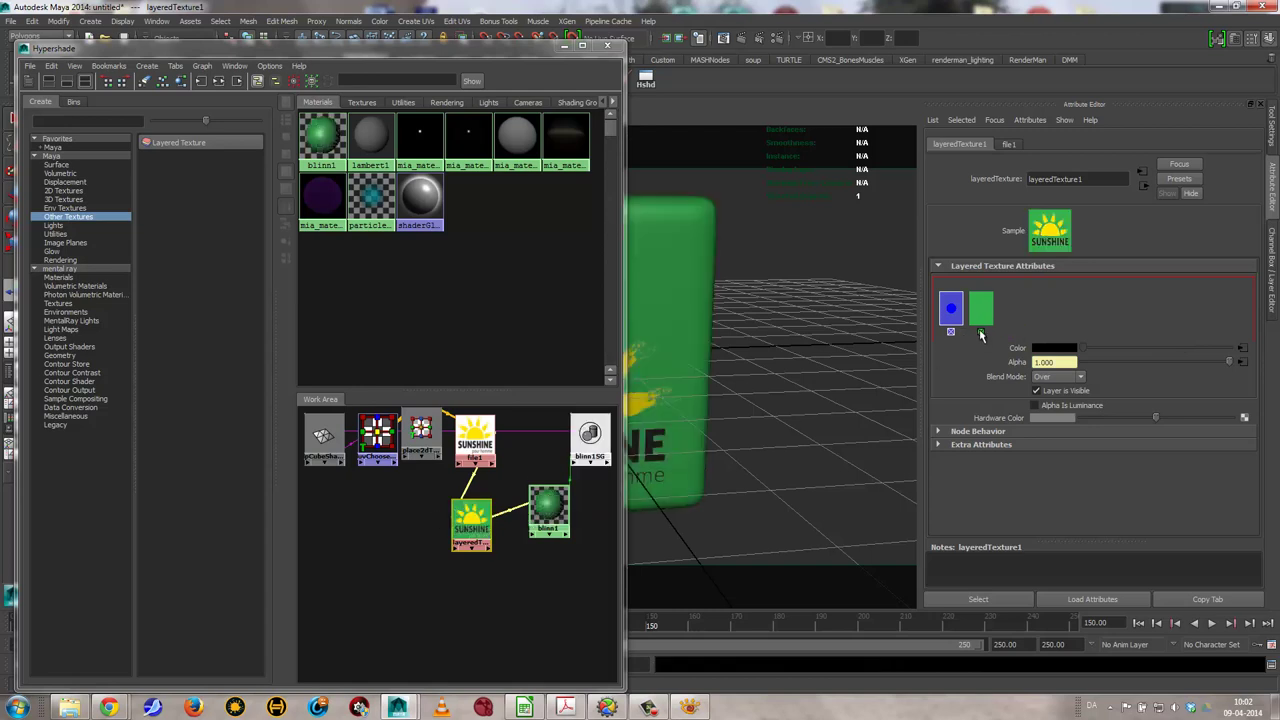
{"action": "left_click", "coordinate": [980, 333]}
{"action": "left_click", "coordinate": [356, 574]}
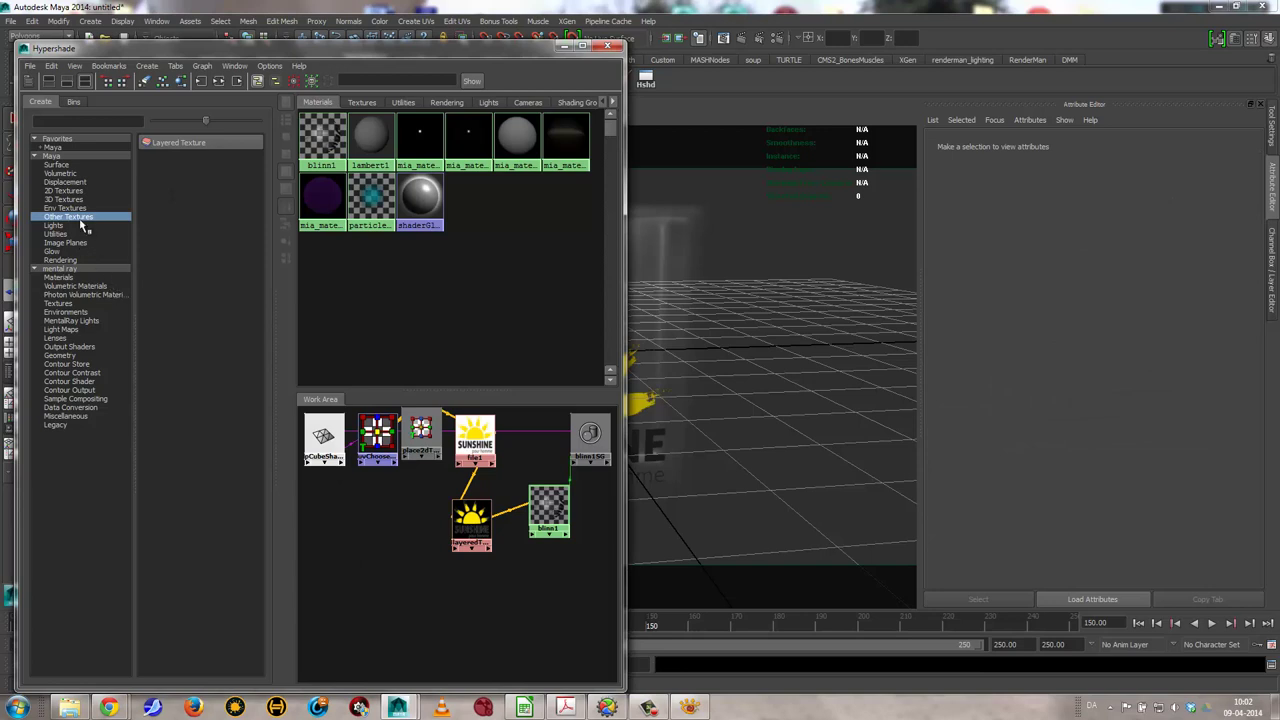
Create a new 2D file2 texture node and place it beside its placement node
{"action": "left_click", "coordinate": [62, 190]}
{"action": "left_click", "coordinate": [194, 207]}
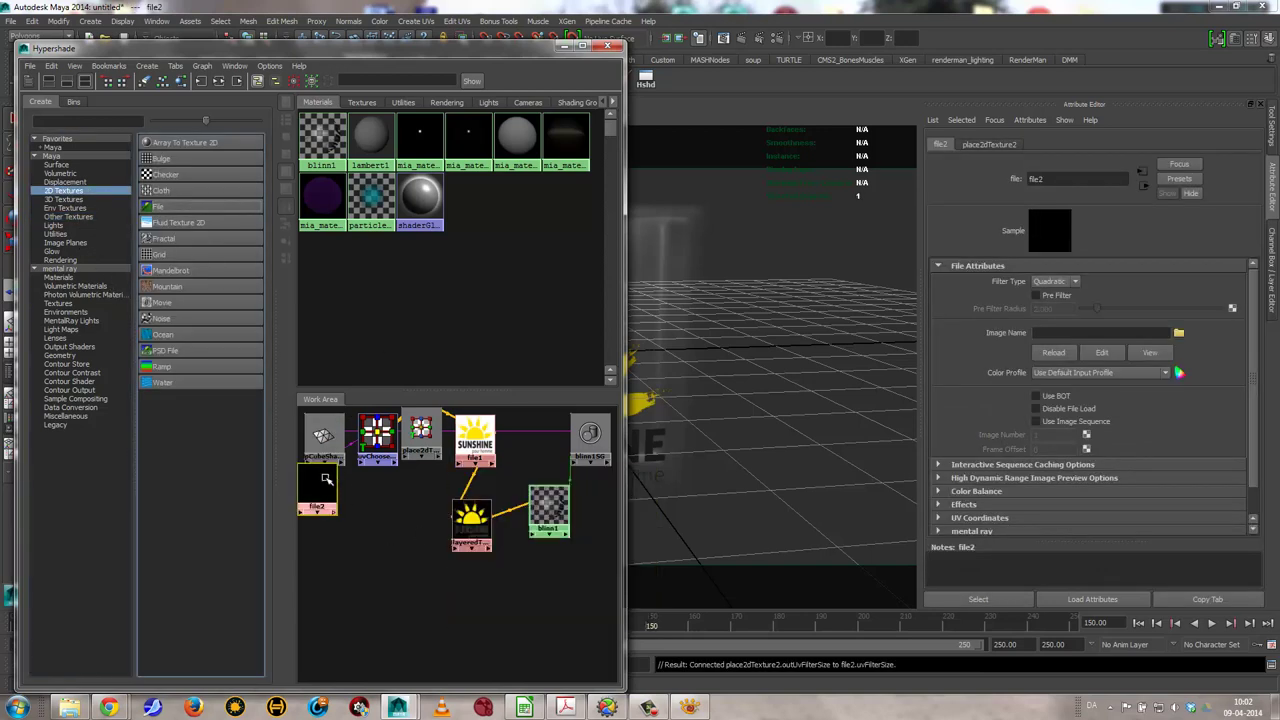
{"action": "left_click_drag", "start_coordinate": [325, 488], "coordinate": [398, 544]}
{"action": "middle_click_drag", "start_coordinate": [252, 512], "coordinate": [340, 530], "text": "alt"}
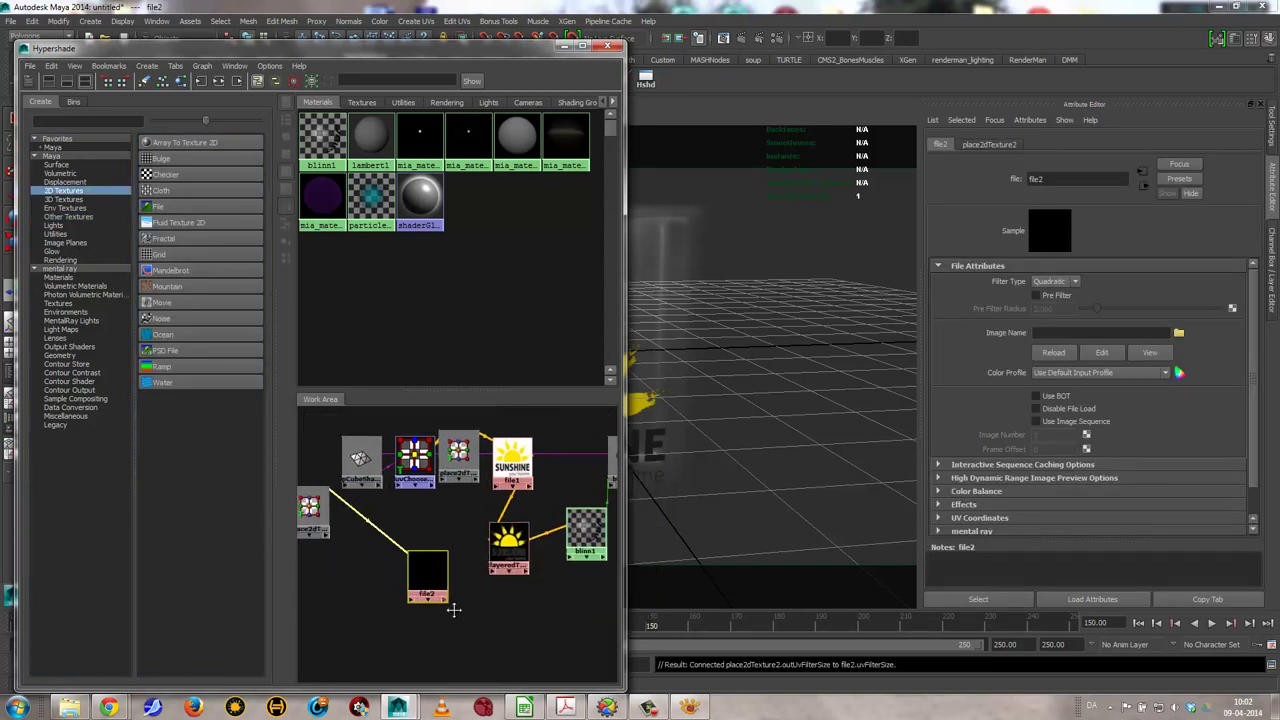
{"action": "left_click_drag", "start_coordinate": [340, 528], "coordinate": [396, 583]}
{"action": "left_click", "coordinate": [468, 570]}
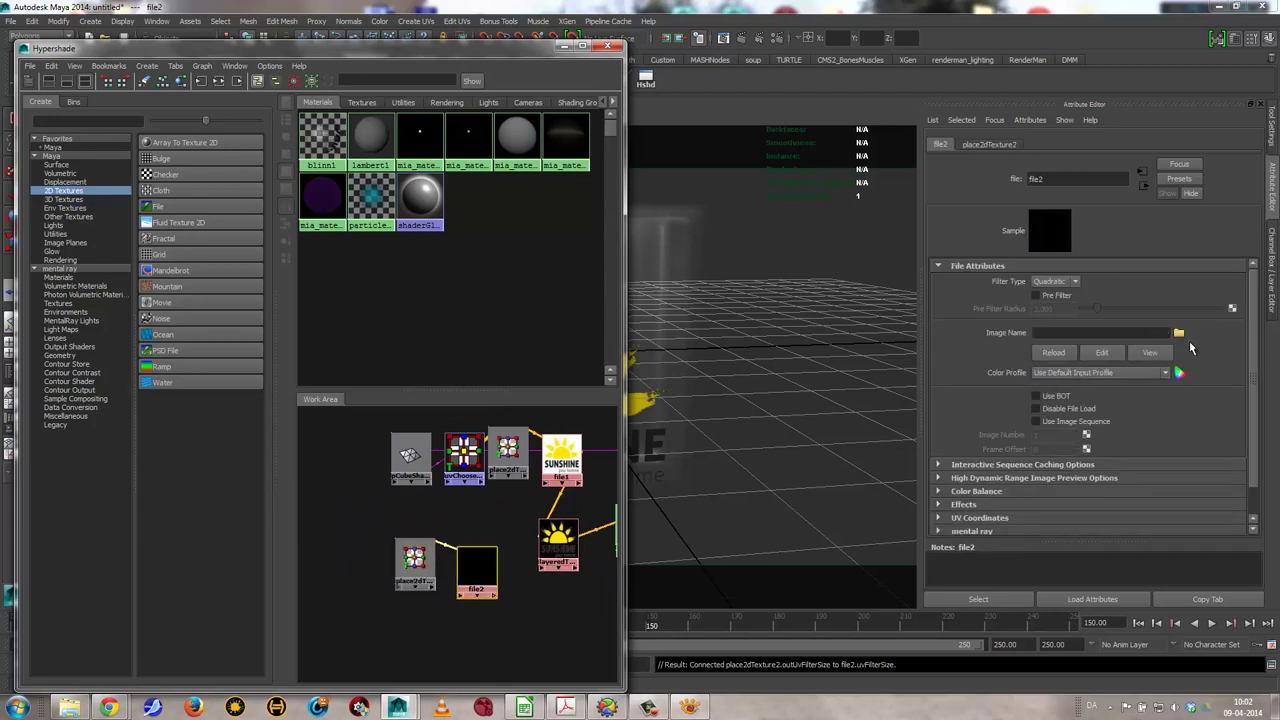
Load the Kenzo_Parfums__2035.png image from the Desktop into file2
{"action": "left_click", "coordinate": [1178, 333]}
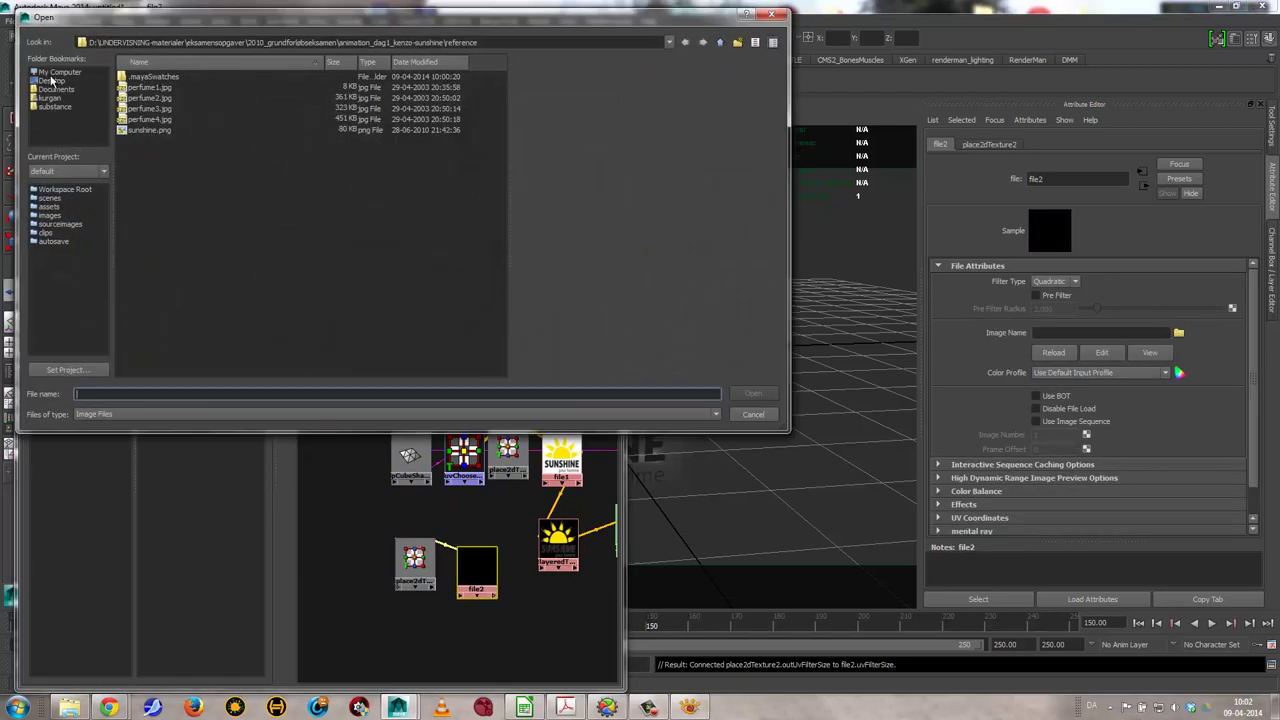
{"action": "left_click", "coordinate": [58, 82]}
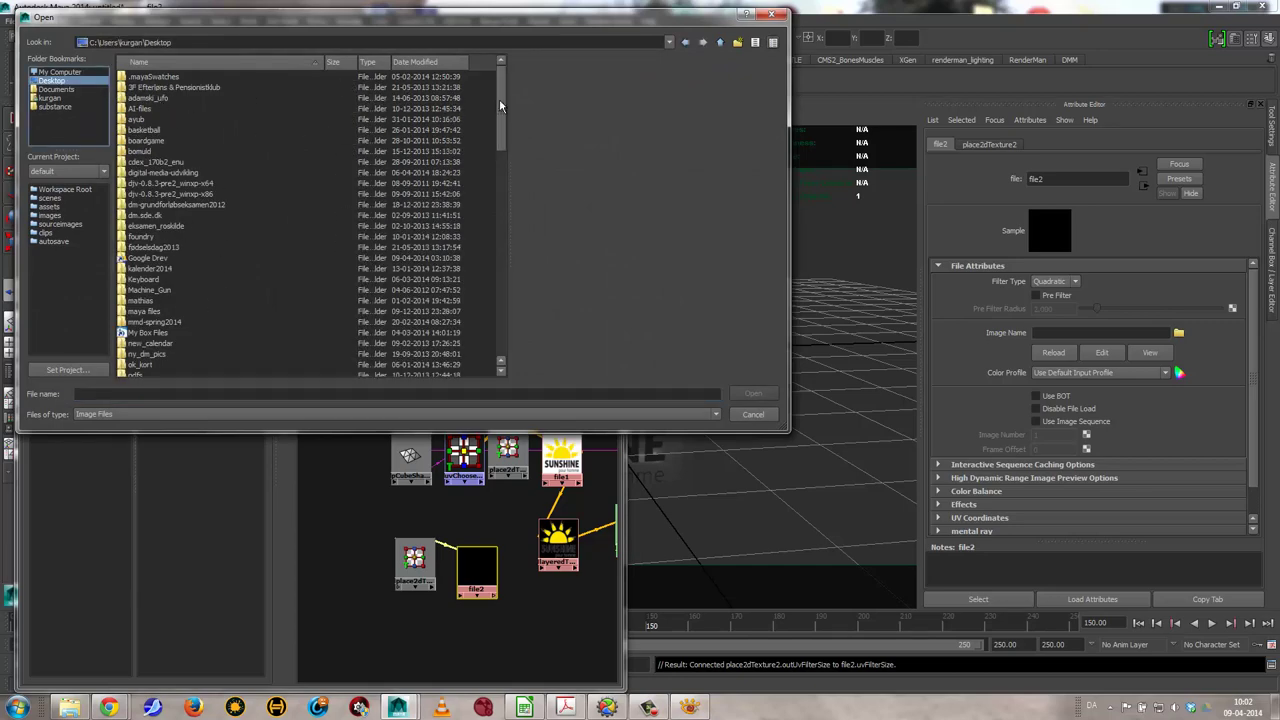
{"action": "mouse_move", "coordinate": [499, 99]}
{"action": "left_mouse_down"}
{"action": "mouse_move", "coordinate": [514, 191]}
{"action": "mouse_move", "coordinate": [520, 178]}
{"action": "left_mouse_up"}
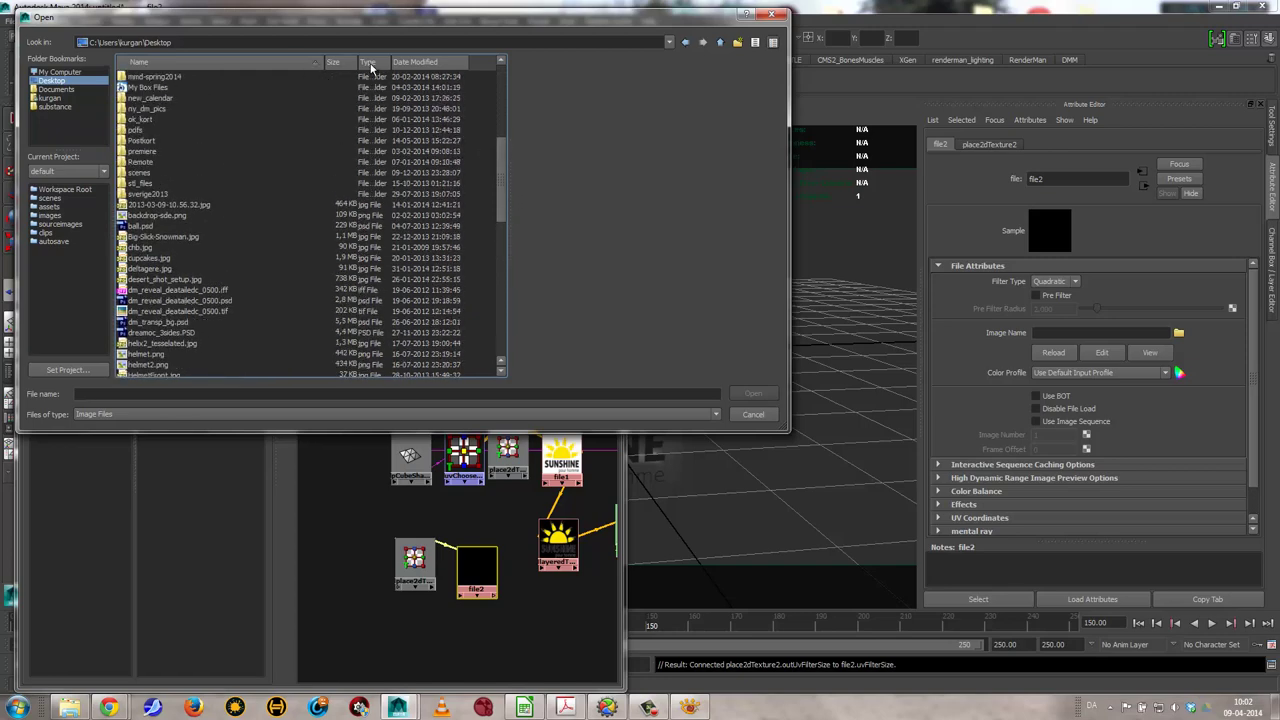
{"action": "left_click", "coordinate": [417, 63]}
{"action": "mouse_move", "coordinate": [505, 165]}
{"action": "left_mouse_down"}
{"action": "mouse_move", "coordinate": [512, 78]}
{"action": "mouse_move", "coordinate": [520, 367]}
{"action": "left_mouse_up"}
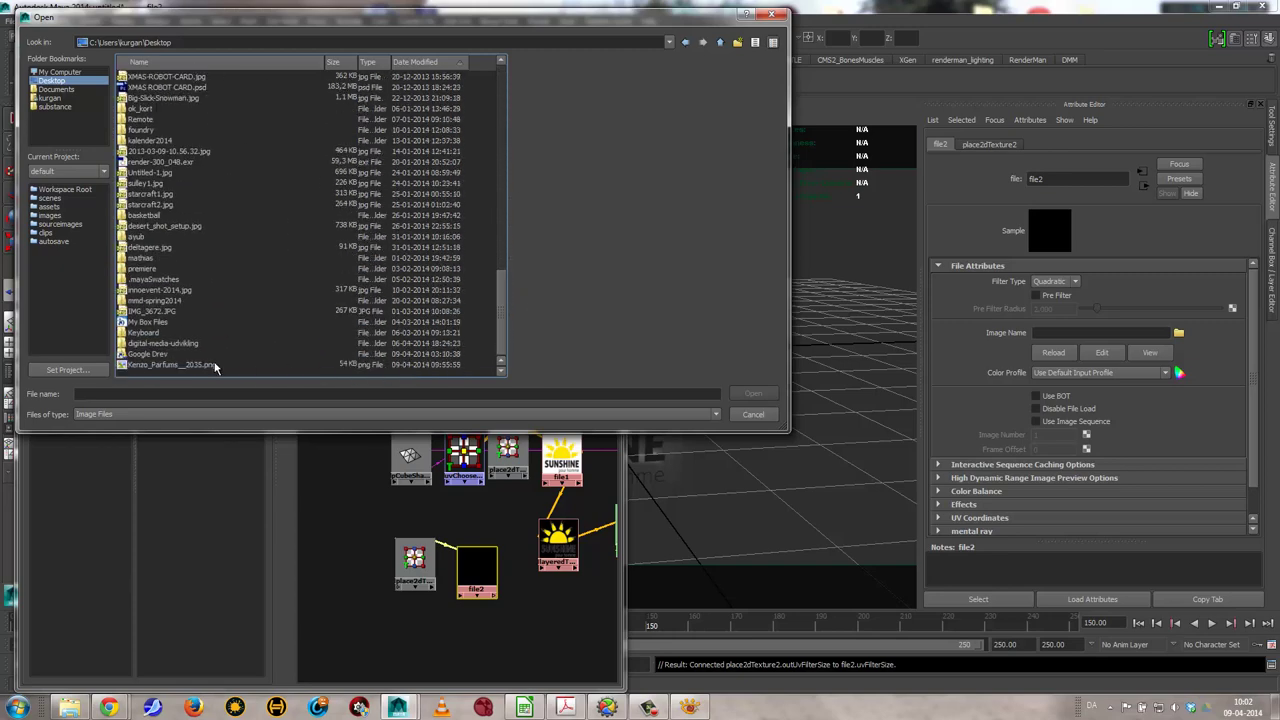
{"action": "left_click", "coordinate": [367, 366]}
{"action": "left_click", "coordinate": [754, 396]}
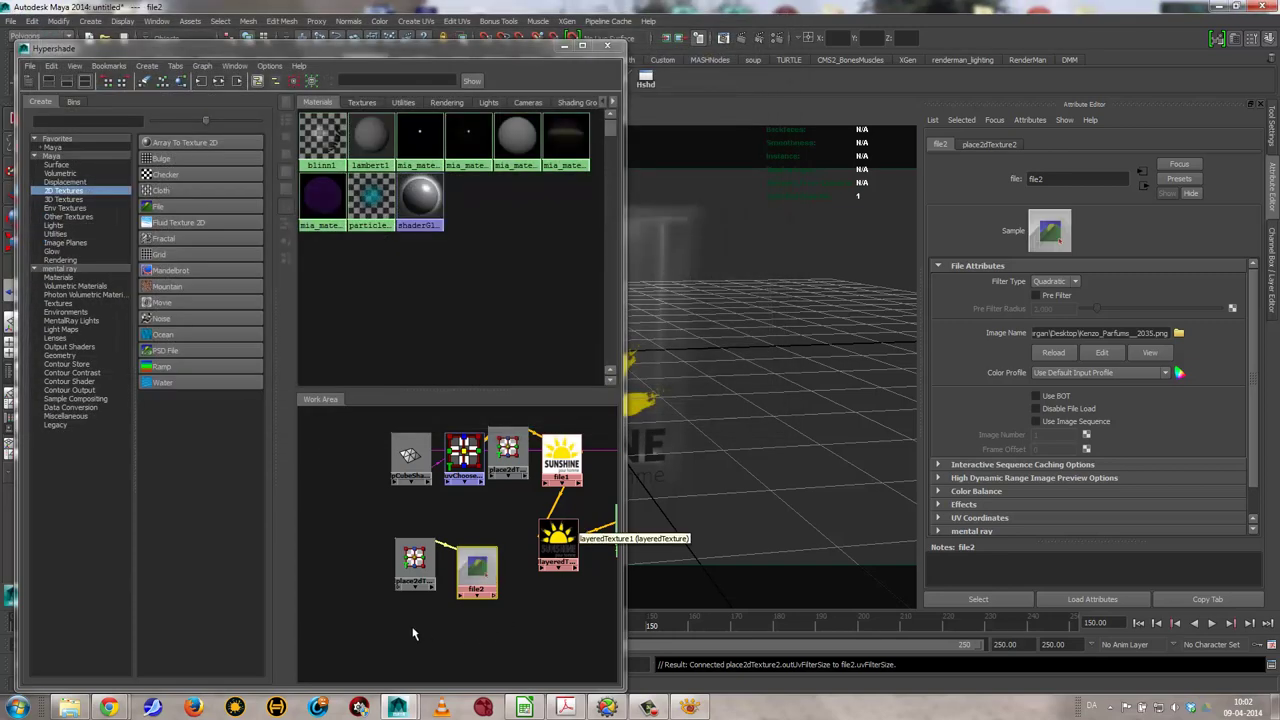
Add file2 as a new layer in layeredTexture1 and orbit to inspect the bottle
{"action": "left_click", "coordinate": [561, 538]}
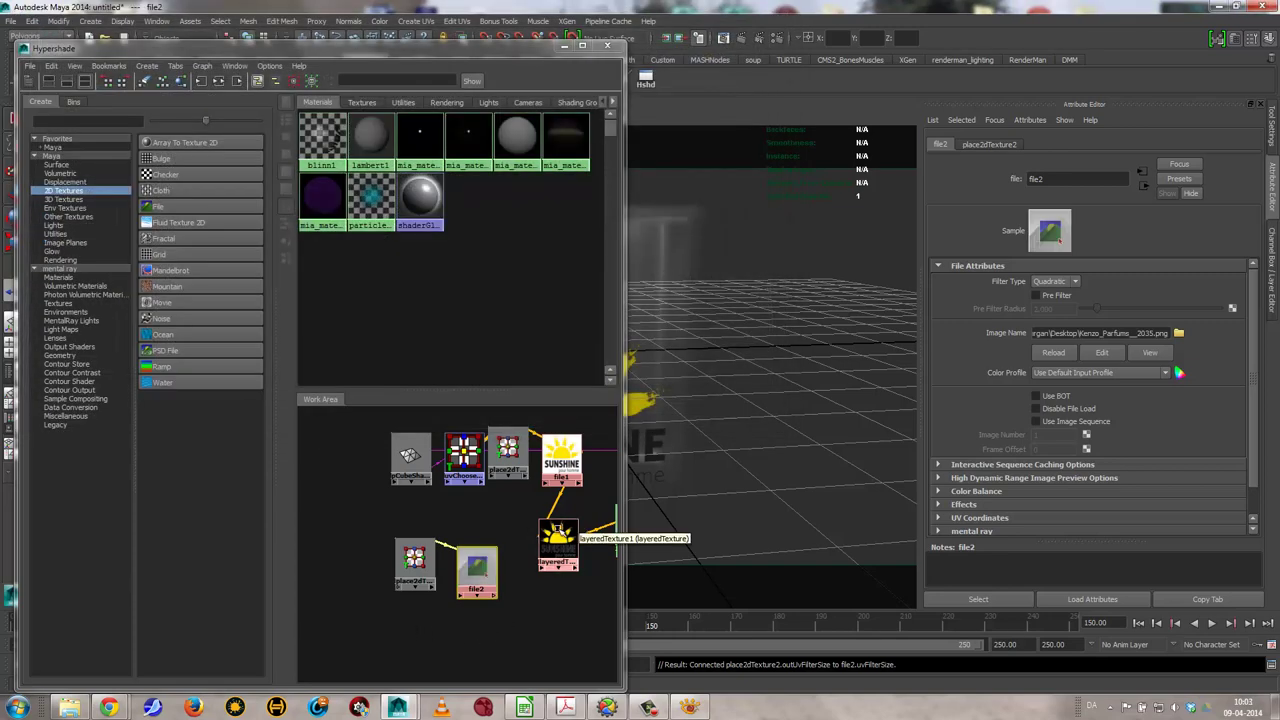
{"action": "middle_click_drag", "start_coordinate": [477, 567], "coordinate": [1005, 313]}
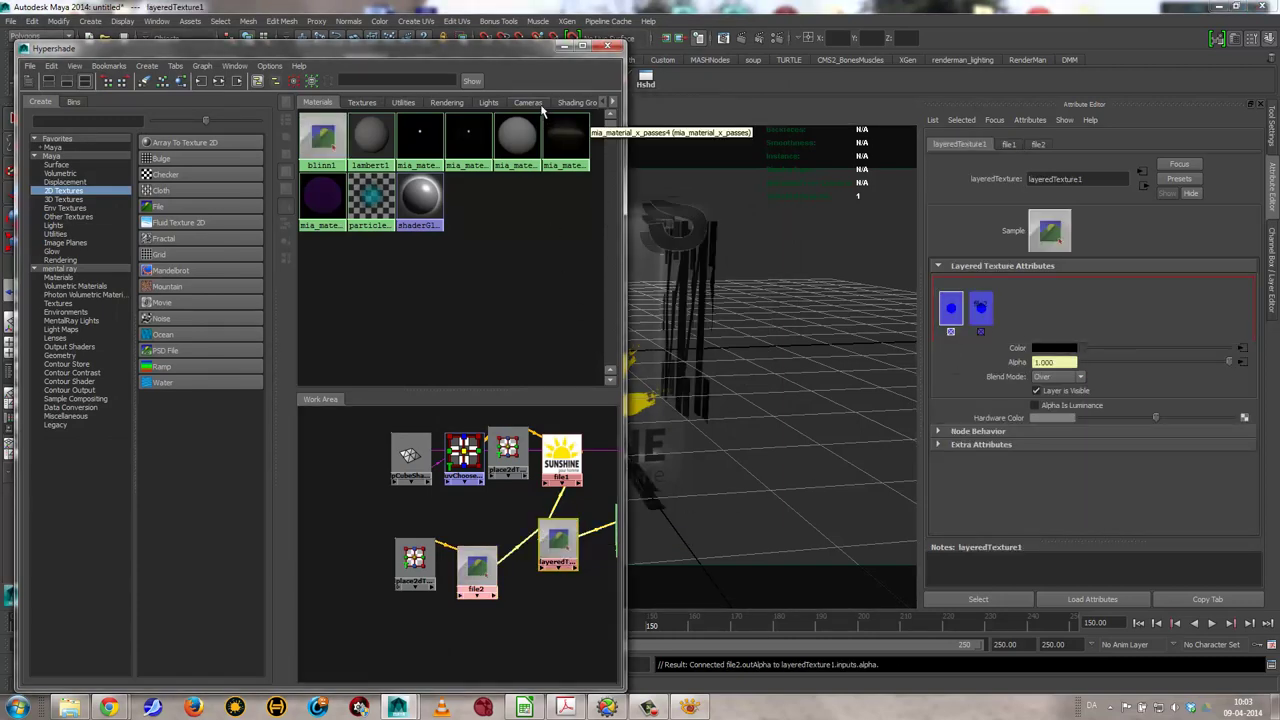
{"action": "left_click_drag", "start_coordinate": [480, 53], "coordinate": [230, 57]}
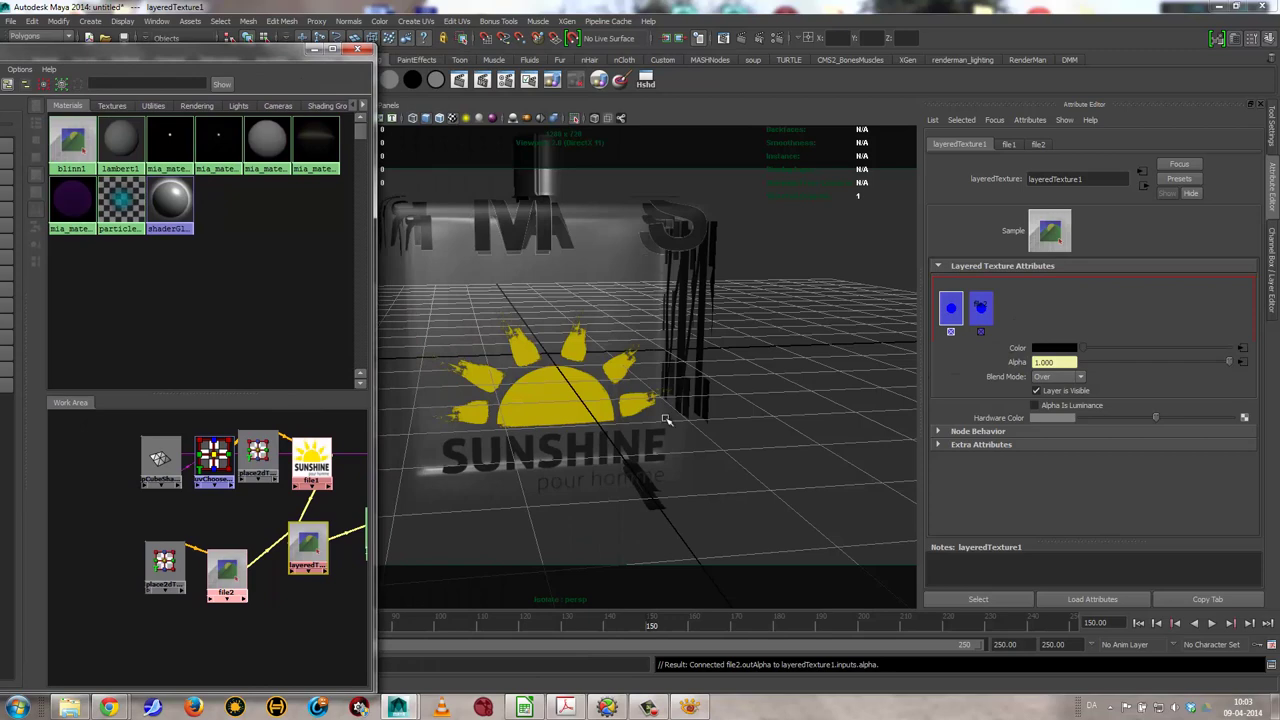
{"action": "mouse_move", "coordinate": [714, 429]}
{"action": "left_mouse_down", "text": "alt"}
{"action": "mouse_move", "coordinate": [526, 414]}
{"action": "mouse_move", "coordinate": [523, 434]}
{"action": "mouse_move", "coordinate": [536, 438]}
{"action": "left_mouse_up", "text": "alt"}
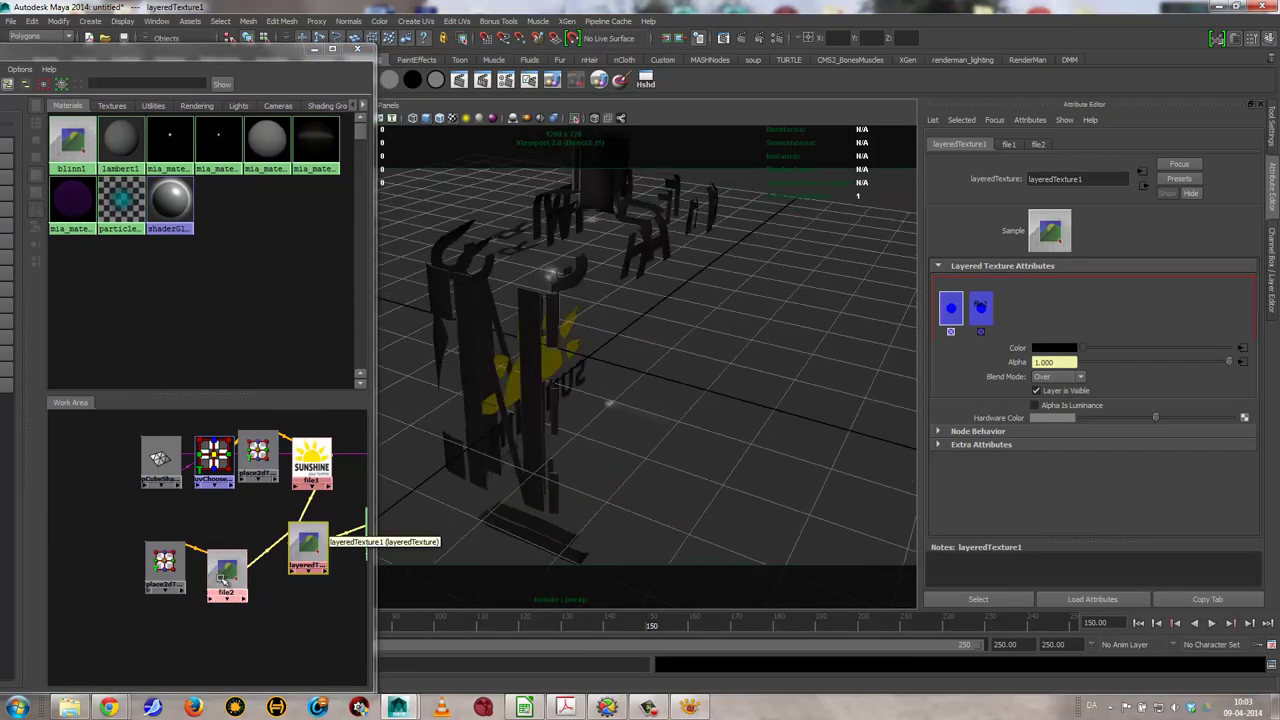
Link the Kenzo file2 texture to the bottle's backUV set in texture-centric UV linking
{"action": "left_click", "coordinate": [156, 22]}
{"action": "mouse_move", "coordinate": [200, 78]}
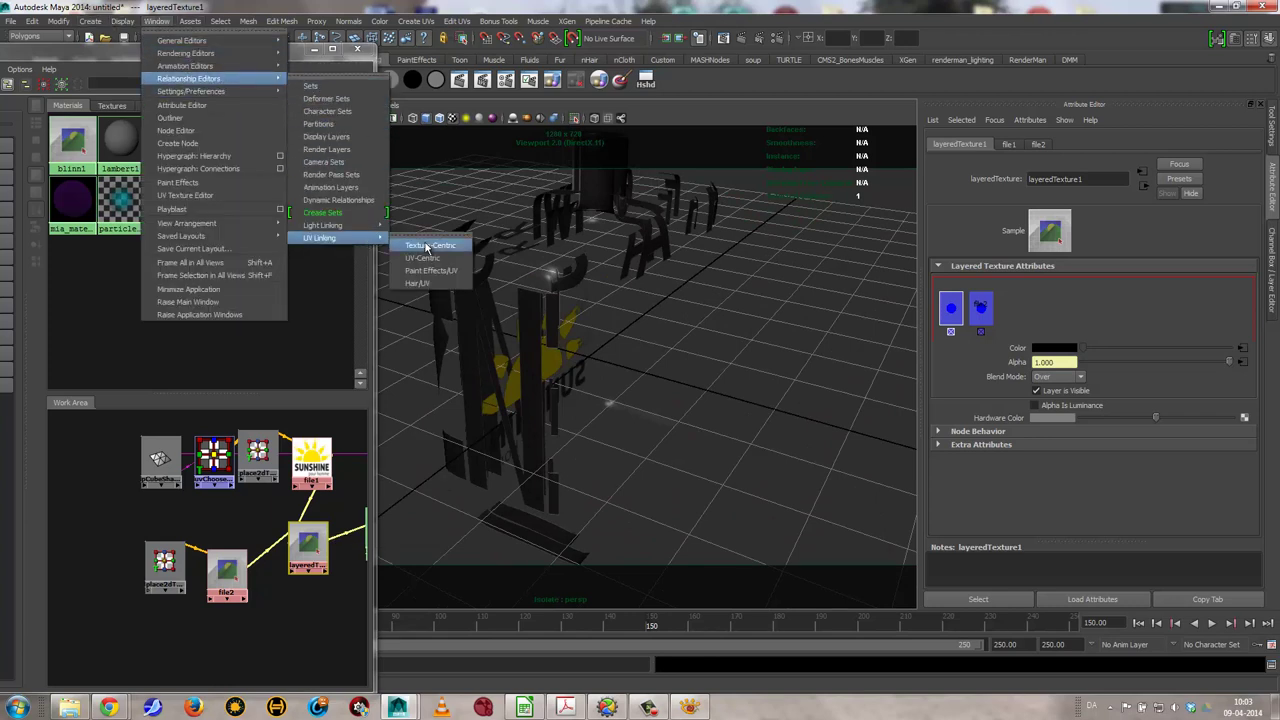
{"action": "left_click", "coordinate": [430, 244]}
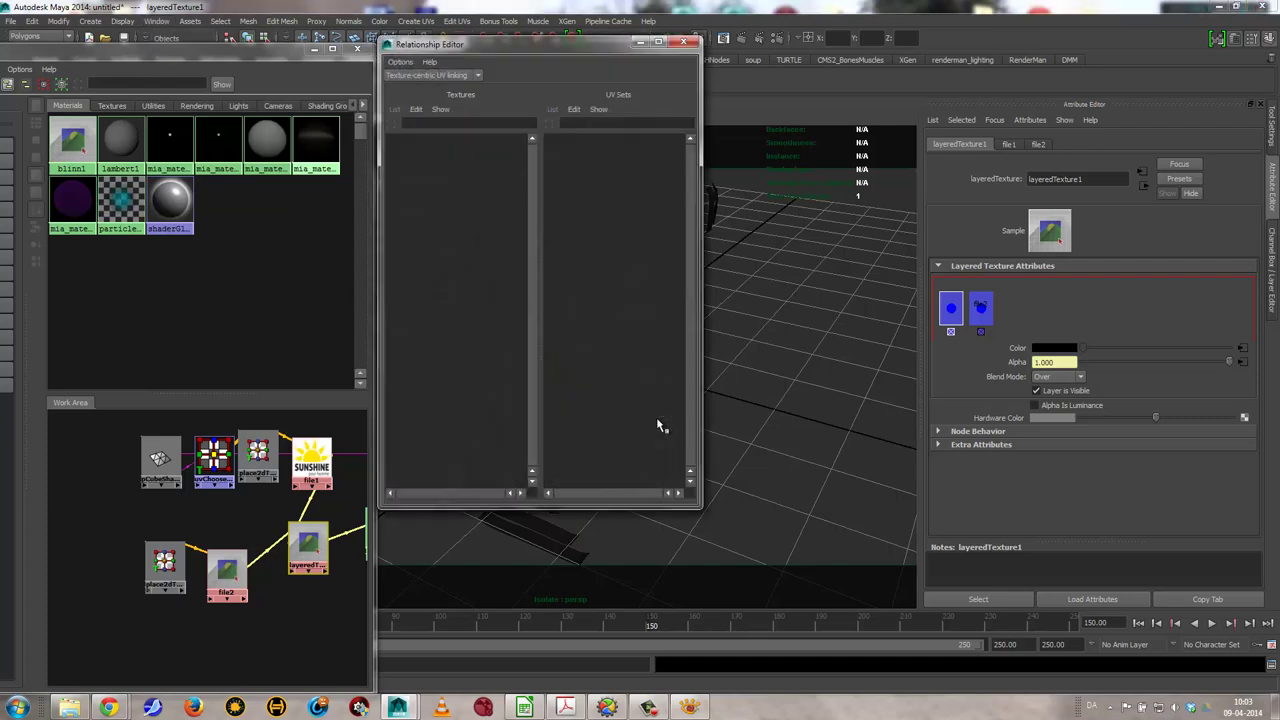
{"action": "left_click_drag", "start_coordinate": [575, 44], "coordinate": [347, 67]}
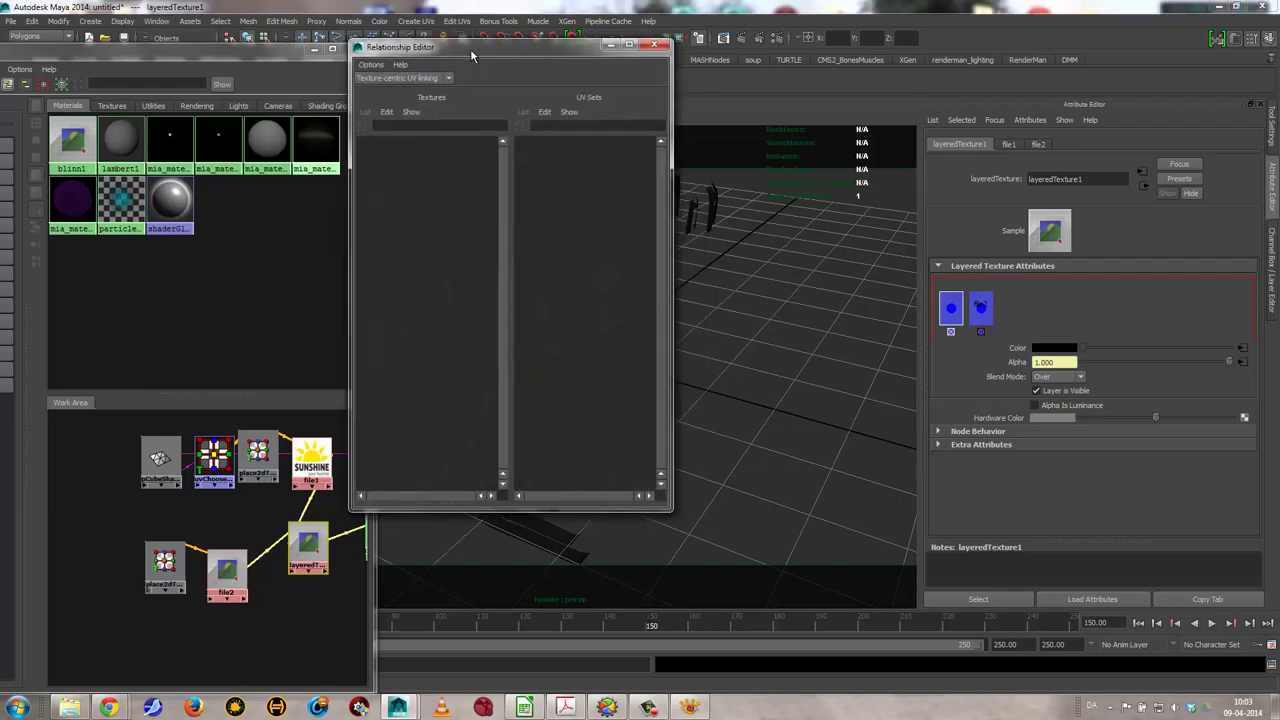
{"action": "left_click", "coordinate": [536, 302]}
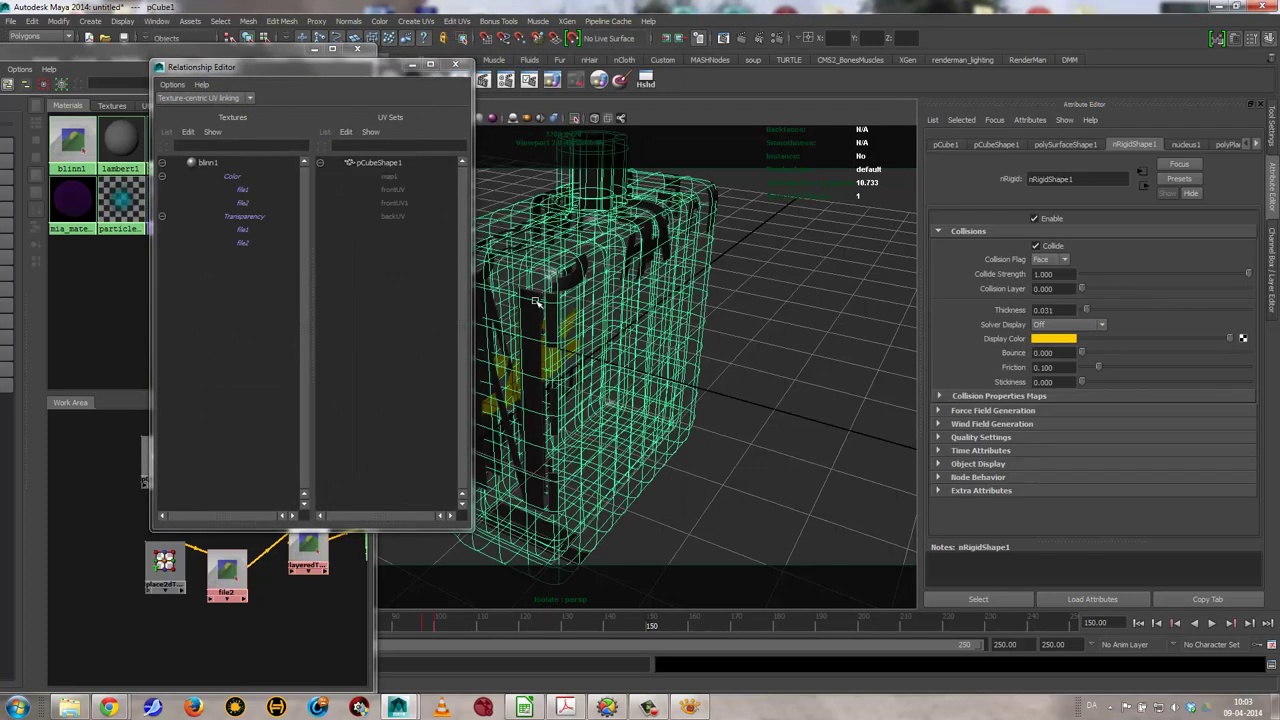
{"action": "left_click", "coordinate": [245, 205]}
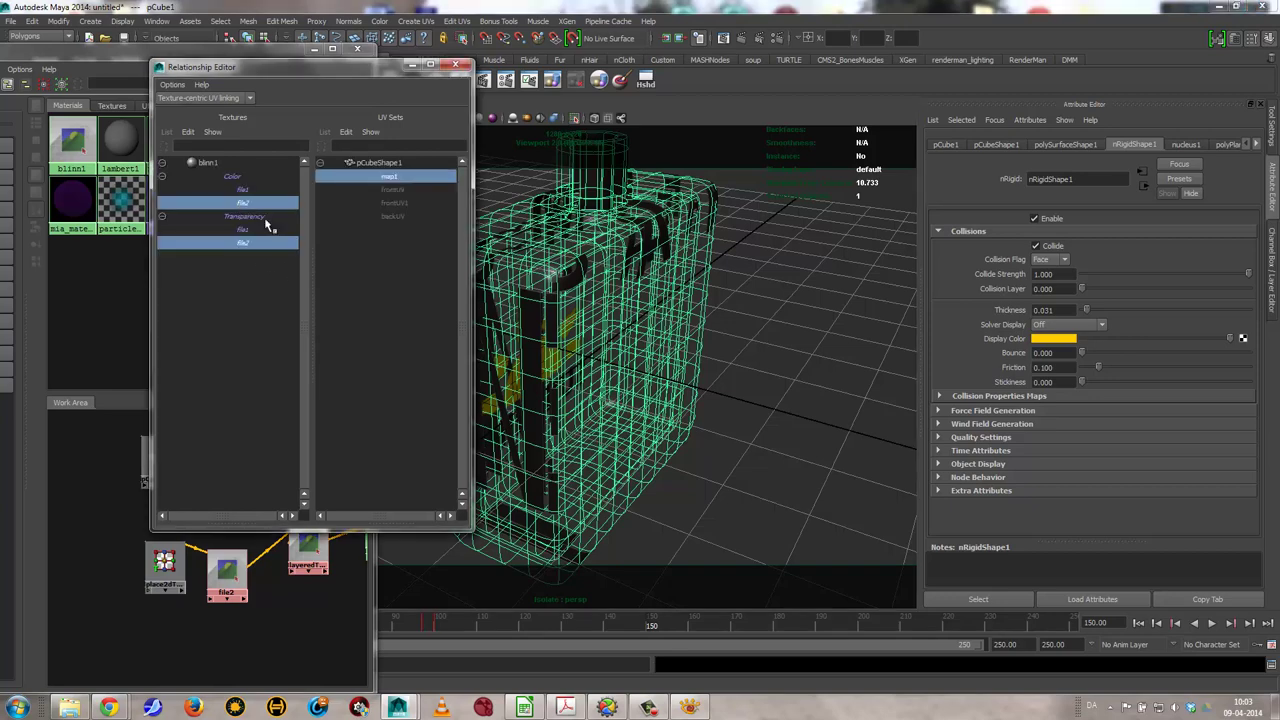
{"action": "left_click", "coordinate": [392, 217]}
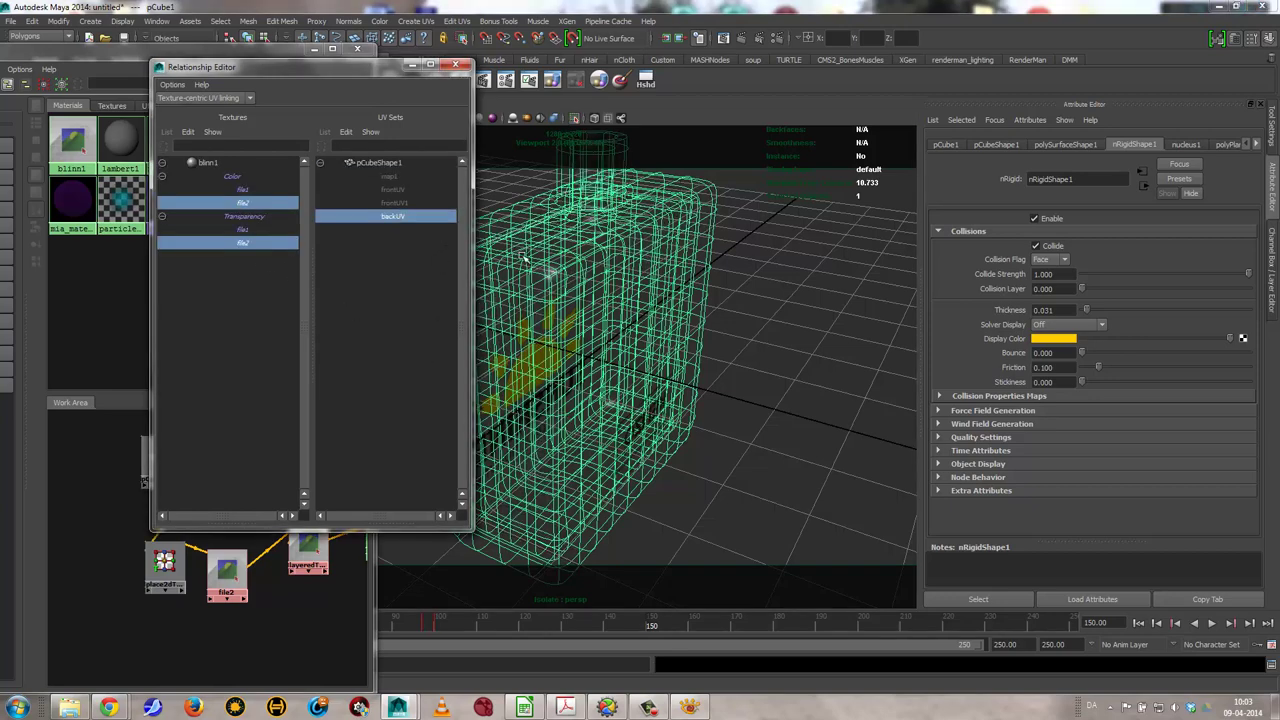
{"action": "left_click", "coordinate": [456, 66]}
Deselect, orbit to check both logos from above, then reselect the perfume bottle
{"action": "key", "text": "Delete"}
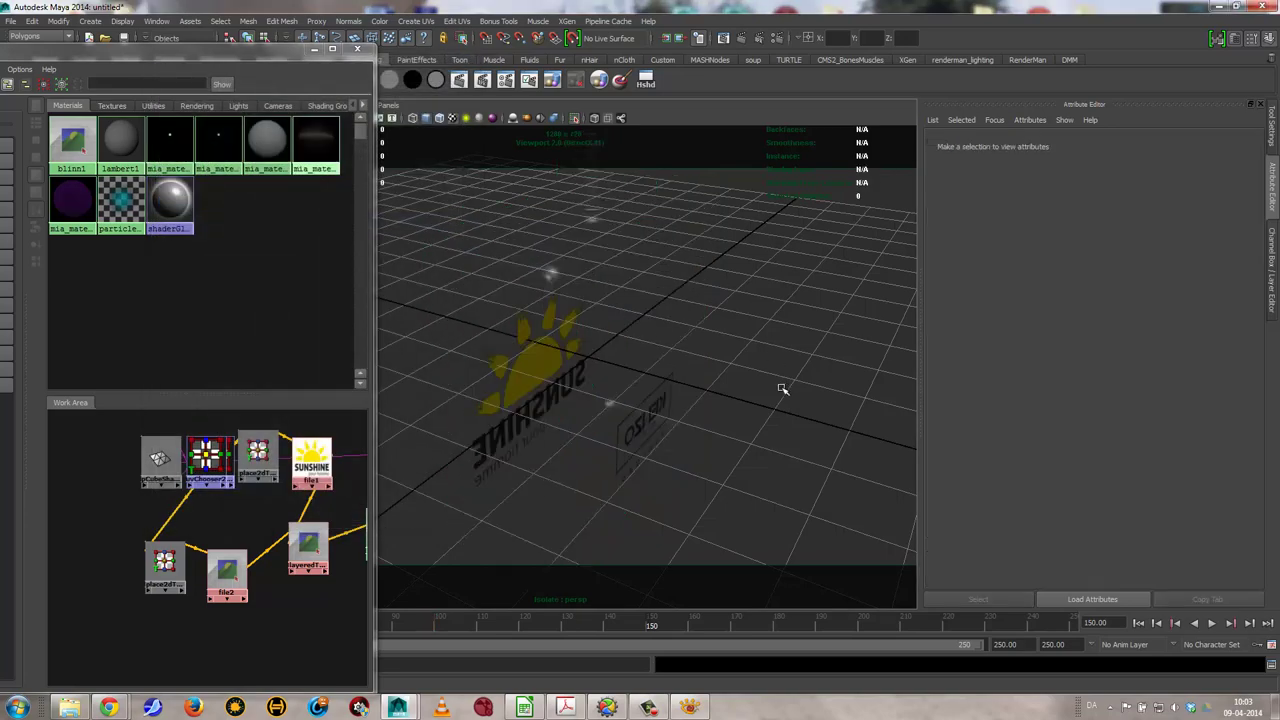
{"action": "mouse_move", "coordinate": [741, 422]}
{"action": "left_mouse_down", "text": "alt"}
{"action": "mouse_move", "coordinate": [766, 418]}
{"action": "mouse_move", "coordinate": [669, 423]}
{"action": "mouse_move", "coordinate": [688, 378]}
{"action": "left_mouse_up", "text": "alt"}
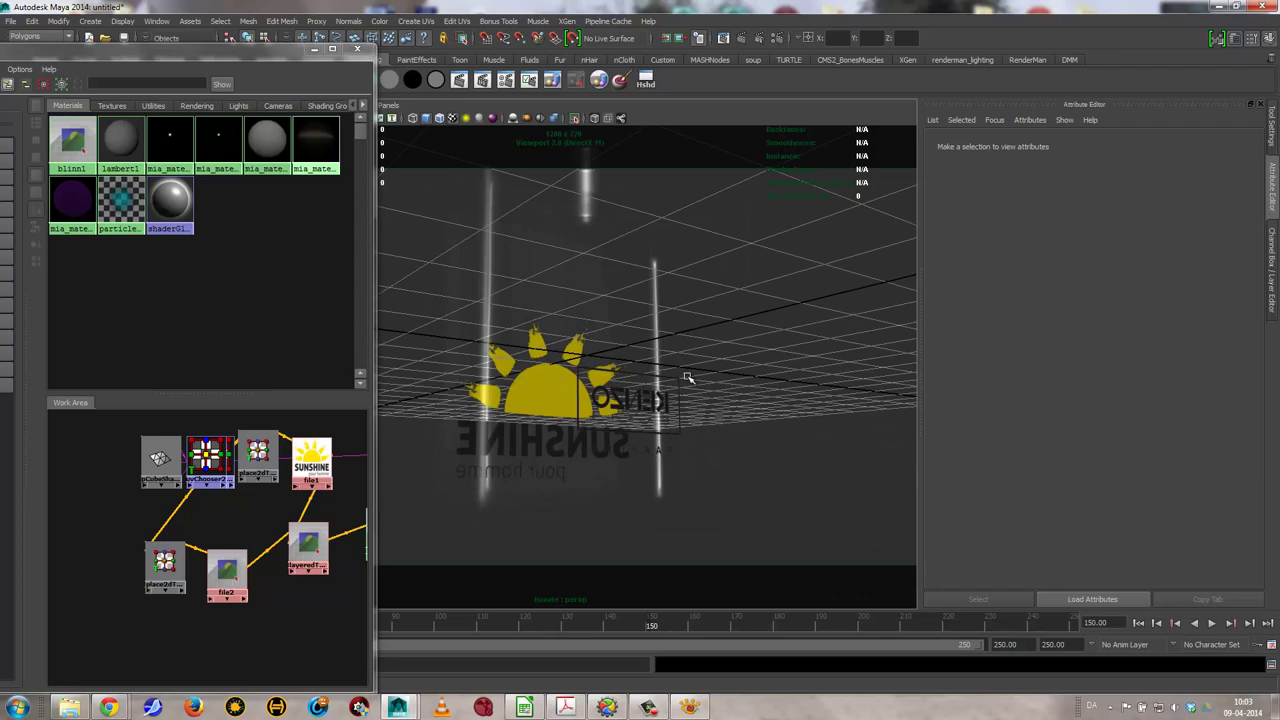
{"action": "left_click_drag", "start_coordinate": [622, 440], "coordinate": [651, 477], "text": "alt"}
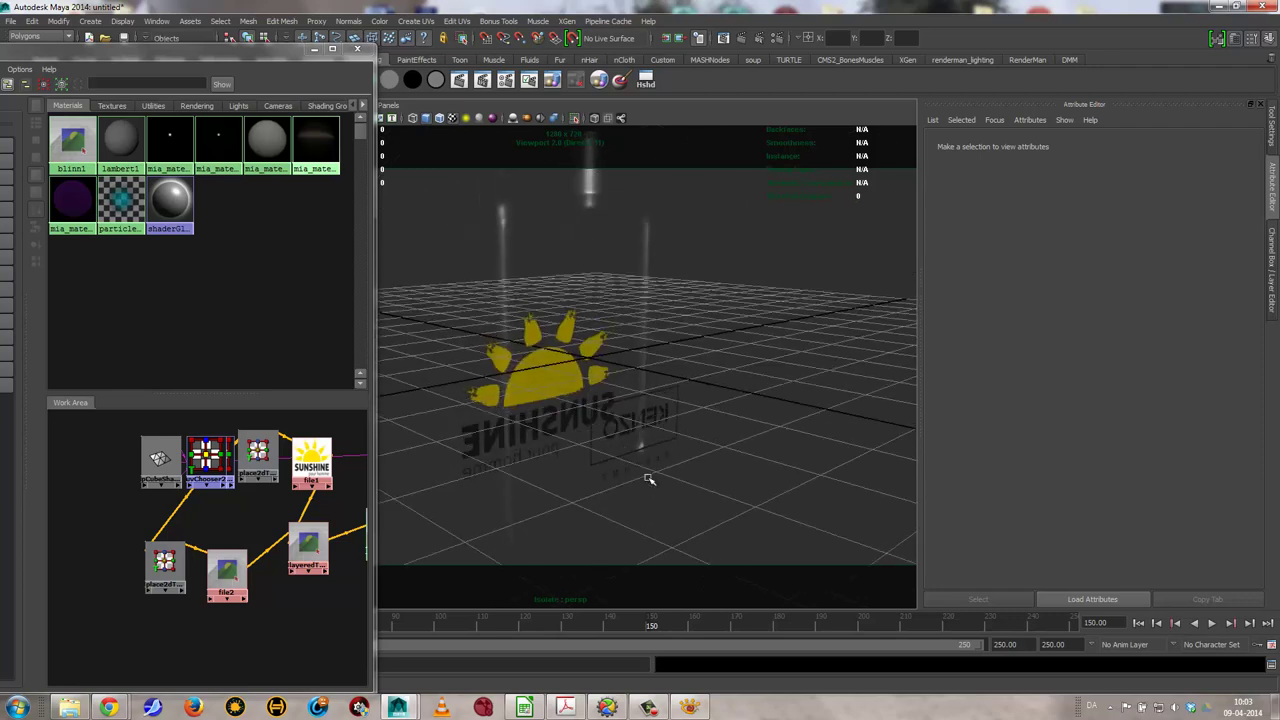
{"action": "left_click", "coordinate": [613, 266]}
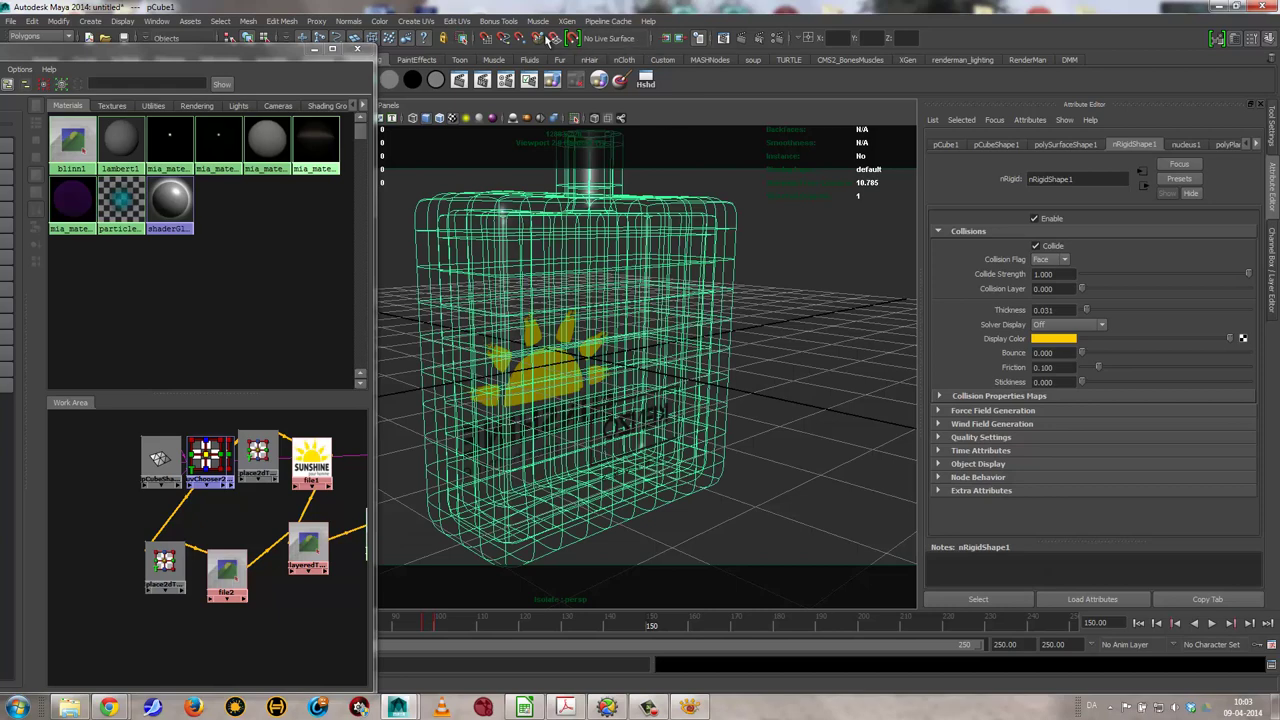
{"action": "left_click", "coordinate": [452, 21]}
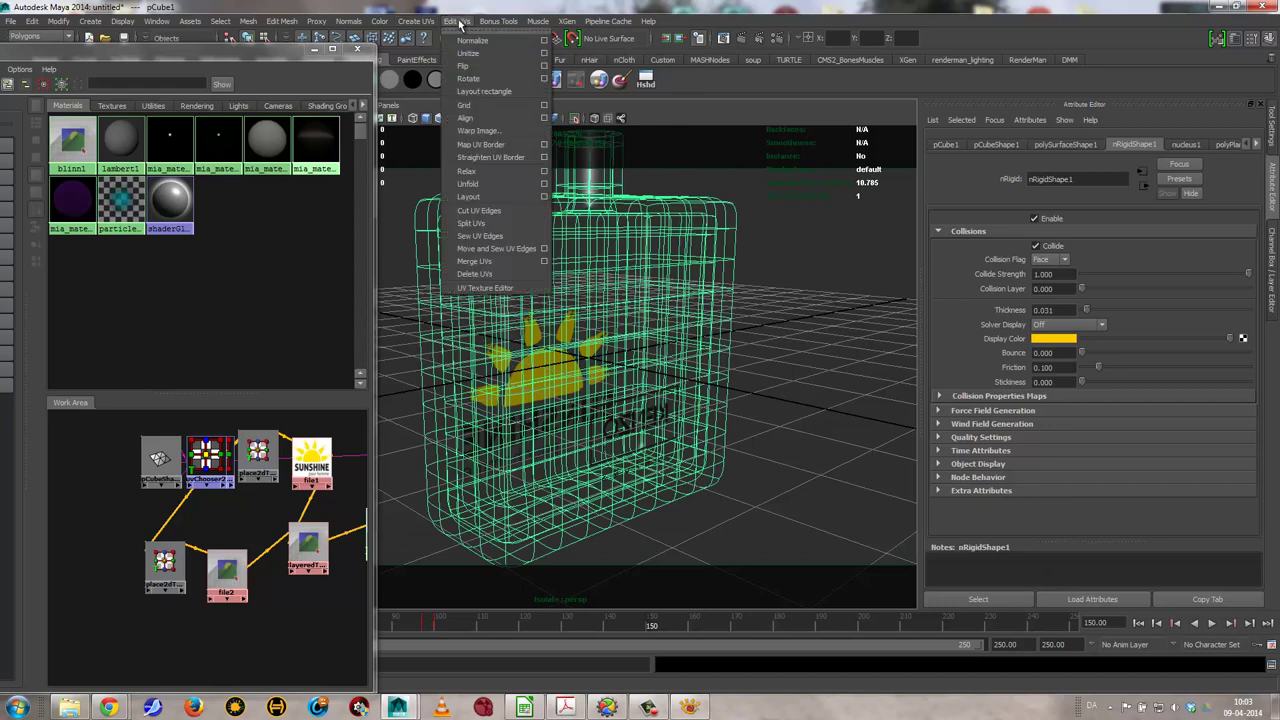
{"action": "left_click", "coordinate": [485, 287]}
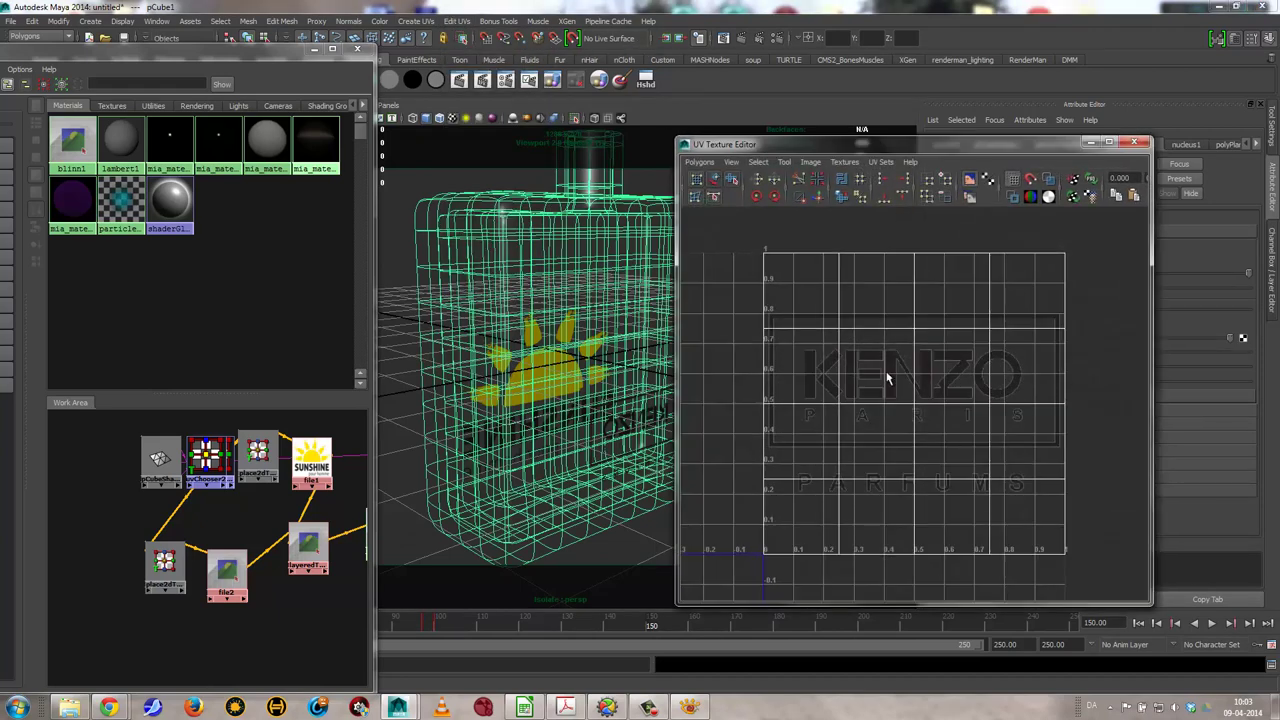
{"action": "right_click_drag", "start_coordinate": [827, 422], "coordinate": [848, 443]}
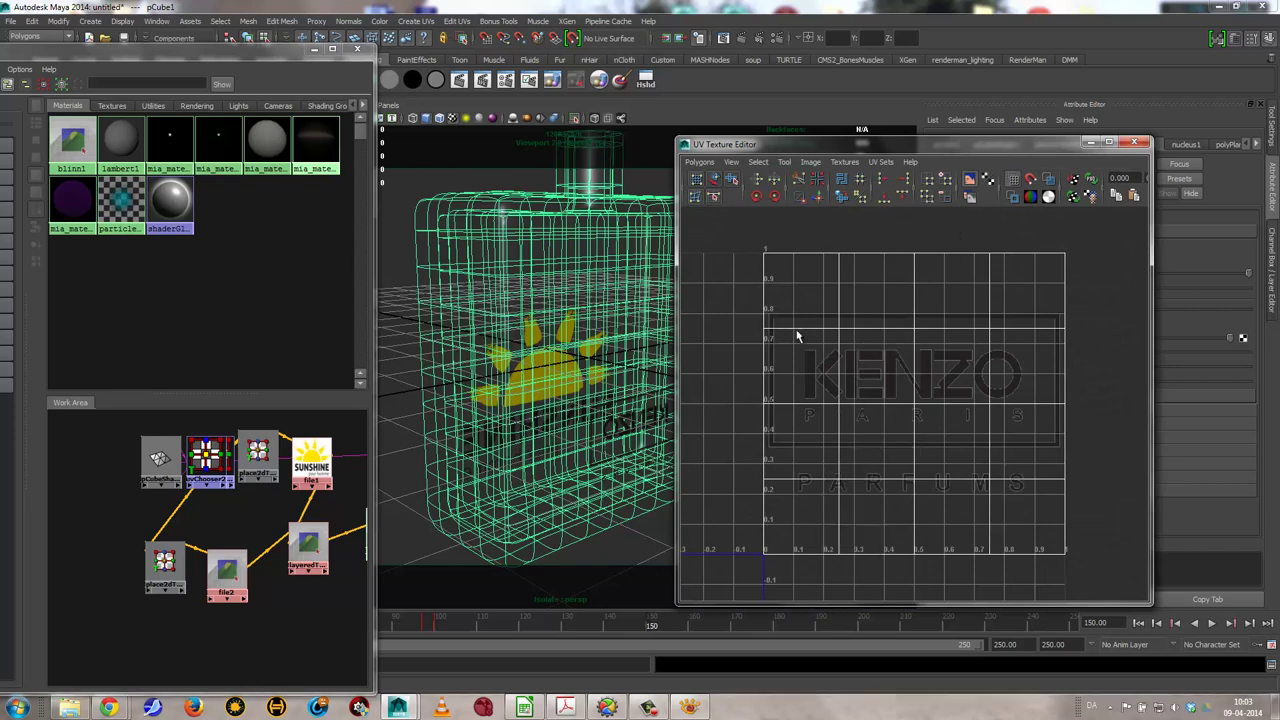
{"action": "left_click_drag", "start_coordinate": [740, 237], "coordinate": [1080, 572]}
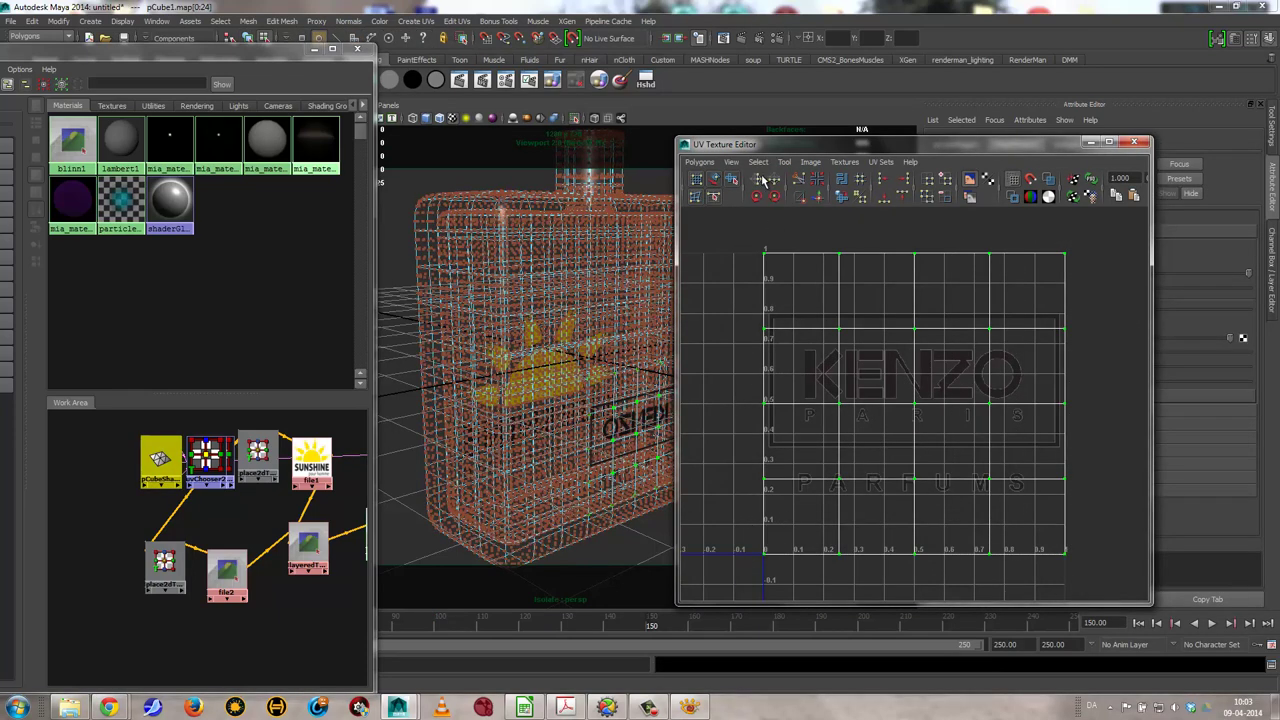
{"action": "left_click", "coordinate": [1134, 142]}
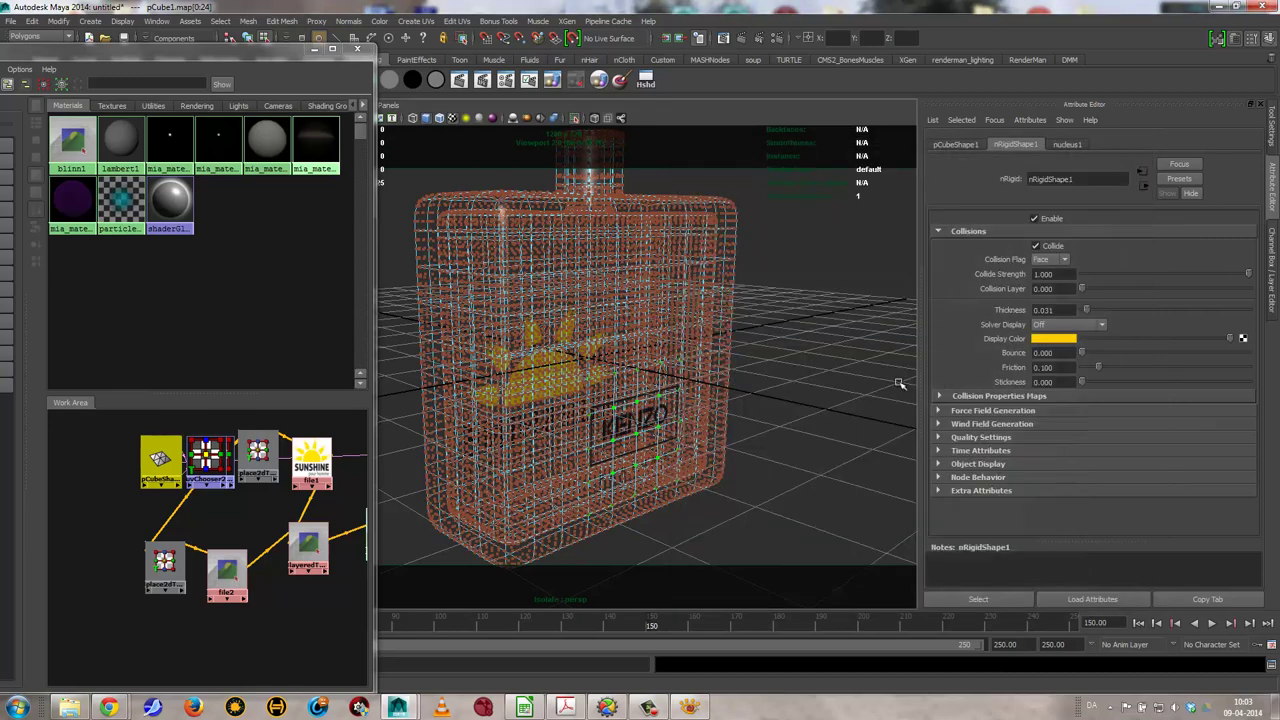
{"action": "right_click_drag", "start_coordinate": [720, 365], "coordinate": [777, 343]}
{"action": "left_click", "coordinate": [777, 343]}
{"action": "mouse_move", "coordinate": [777, 400]}
{"action": "left_mouse_down", "text": "alt"}
{"action": "mouse_move", "coordinate": [904, 401]}
{"action": "mouse_move", "coordinate": [697, 420]}
{"action": "mouse_move", "coordinate": [709, 436]}
{"action": "left_mouse_up", "text": "alt"}
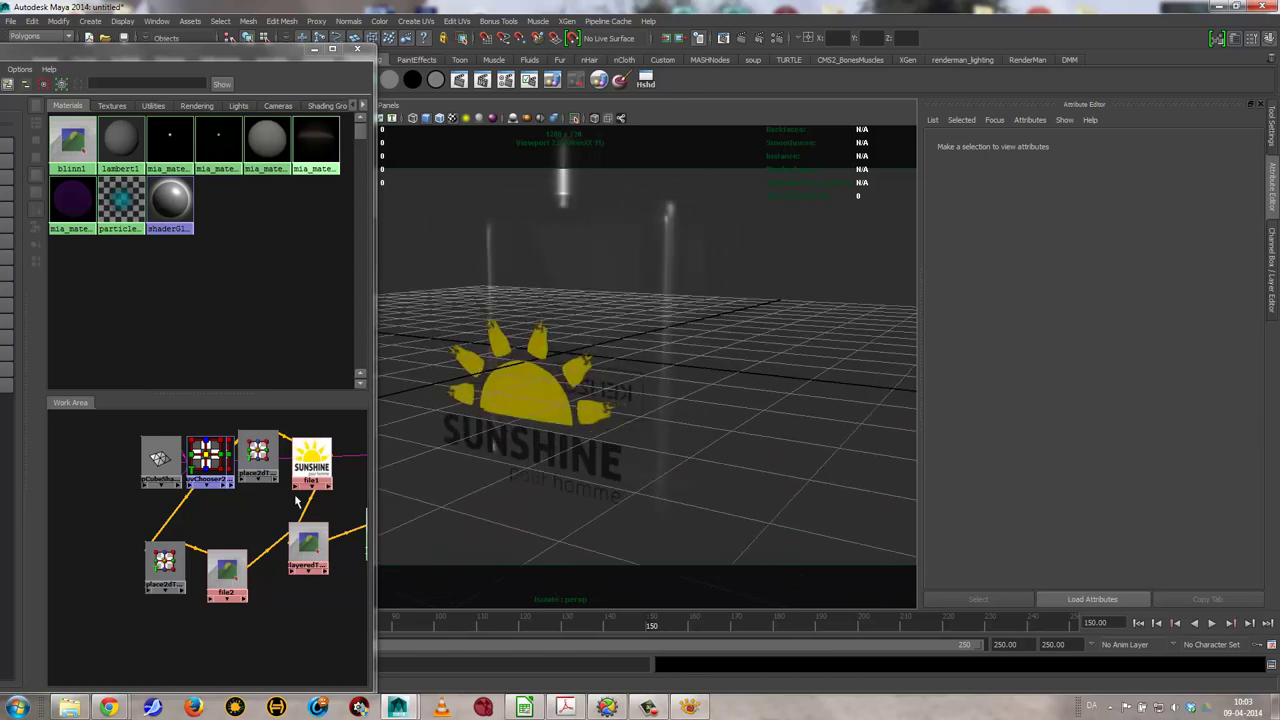
Pan the Hypershade across the network to blinn1 and orbit to a more frontal bottle view
{"action": "middle_click_drag", "start_coordinate": [296, 502], "coordinate": [170, 508], "text": "alt"}
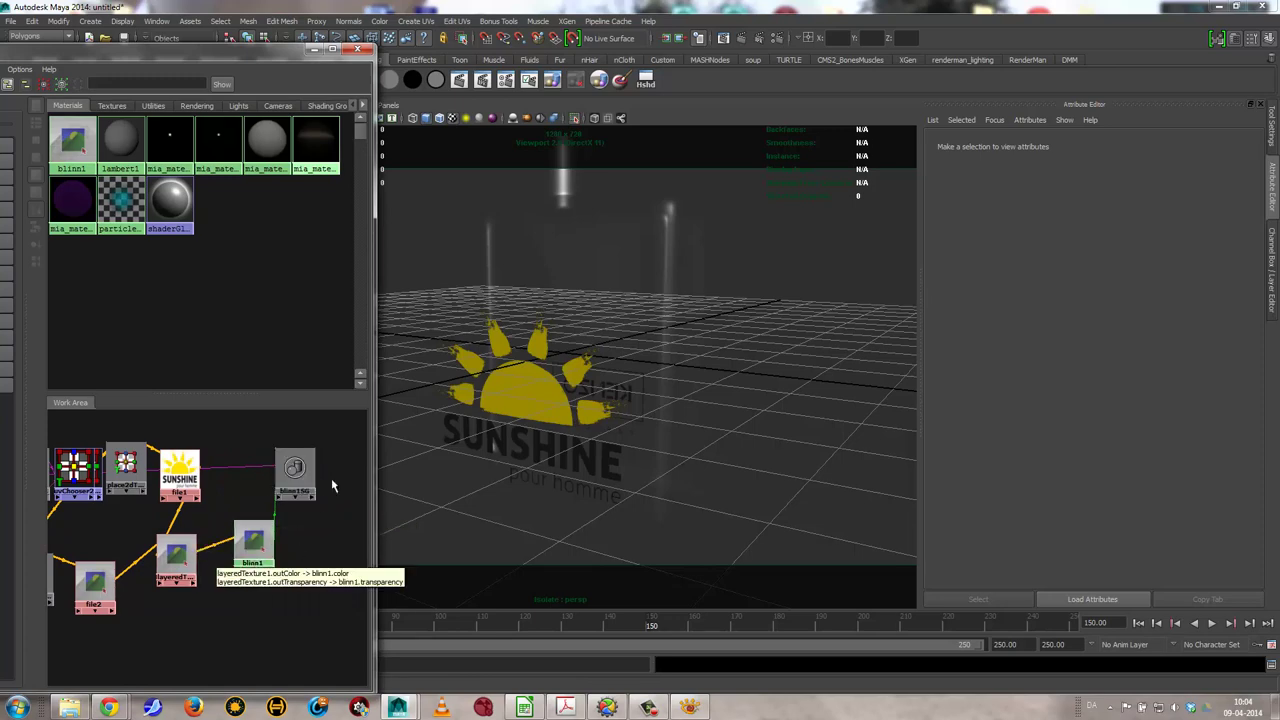
{"action": "left_click_drag", "start_coordinate": [572, 399], "coordinate": [569, 388], "text": "alt"}
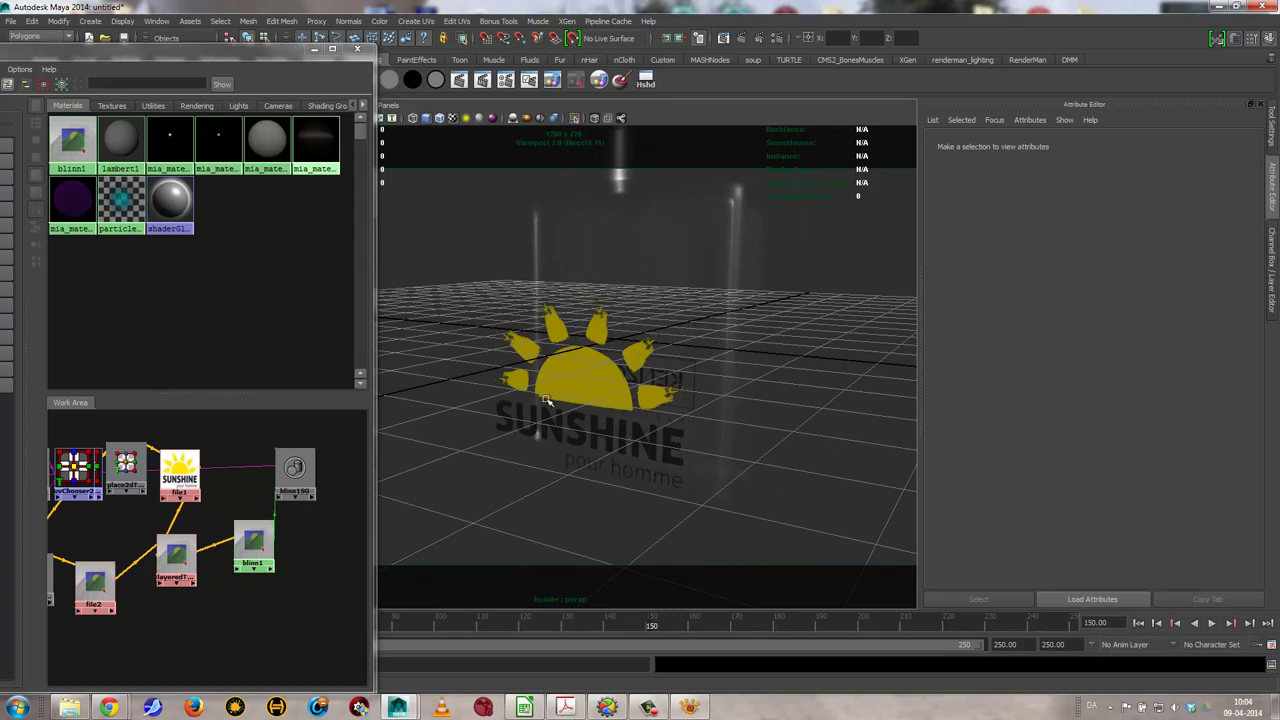
{"action": "middle_click_drag", "start_coordinate": [253, 500], "coordinate": [285, 525], "text": "alt"}
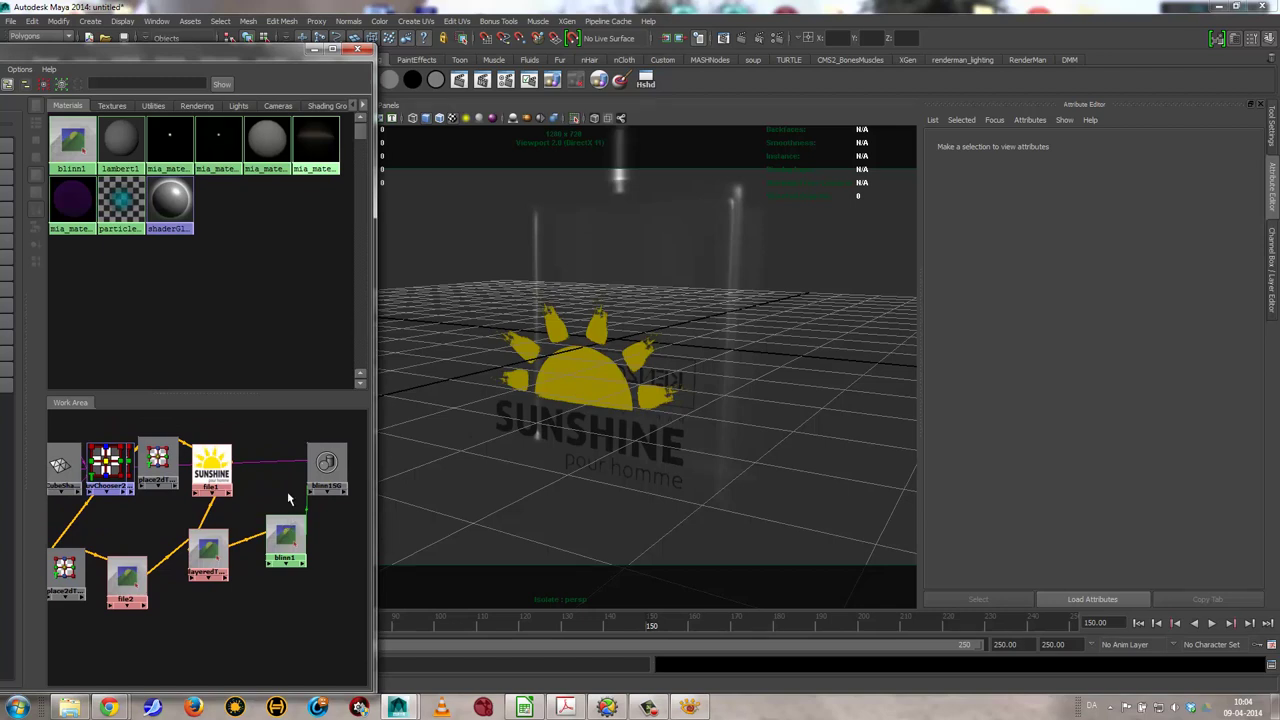
Open the UV Texture Editor for the bottle and switch to the frontUV set
{"action": "left_click", "coordinate": [644, 264]}
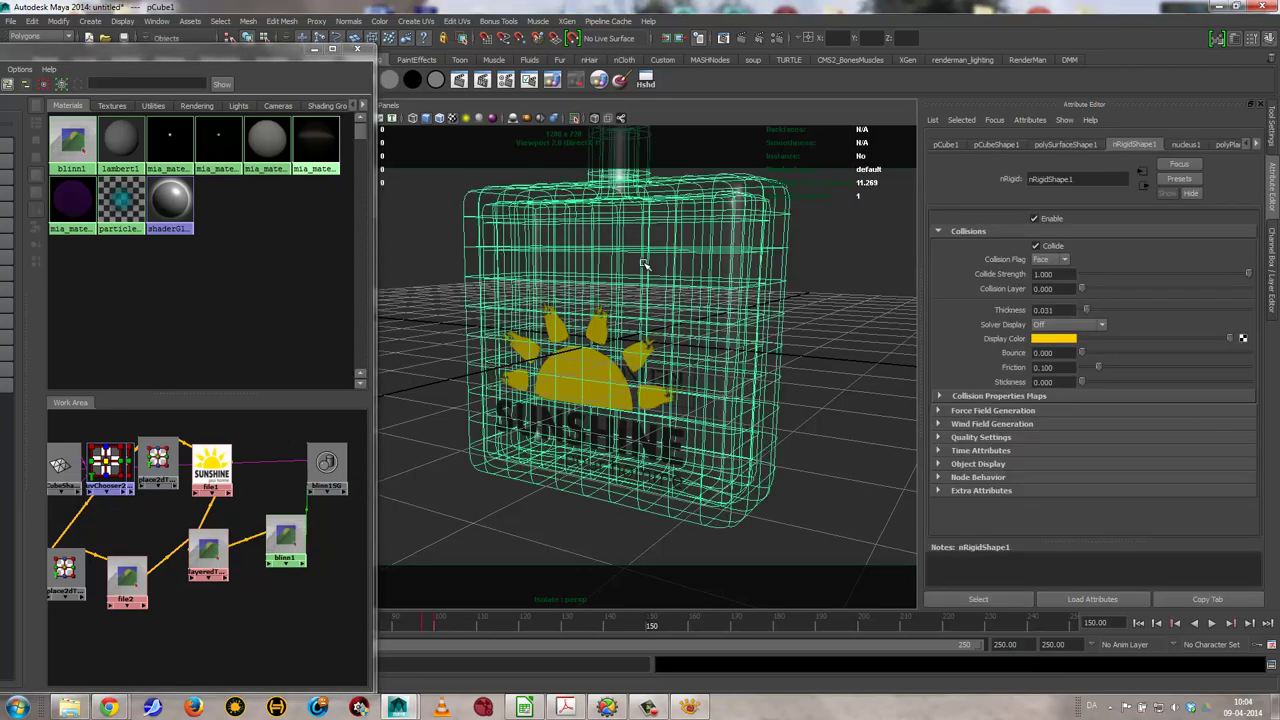
{"action": "left_click", "coordinate": [460, 22]}
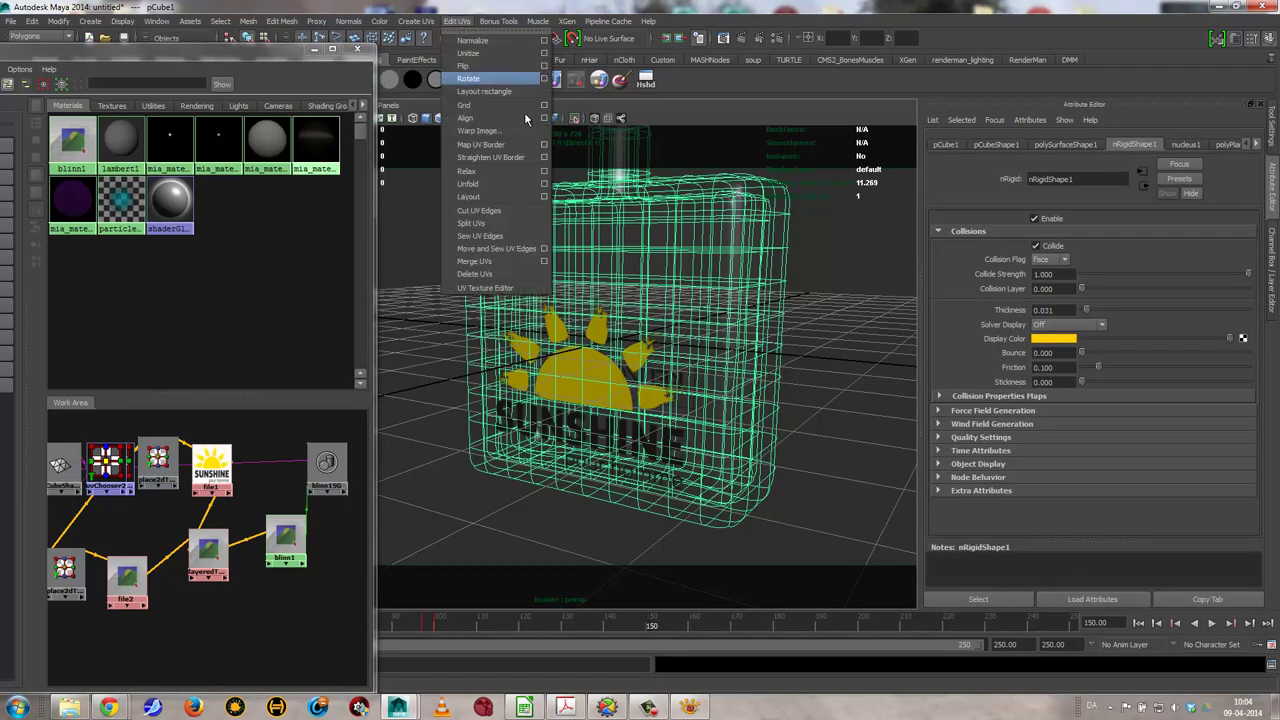
{"action": "left_click", "coordinate": [500, 290]}
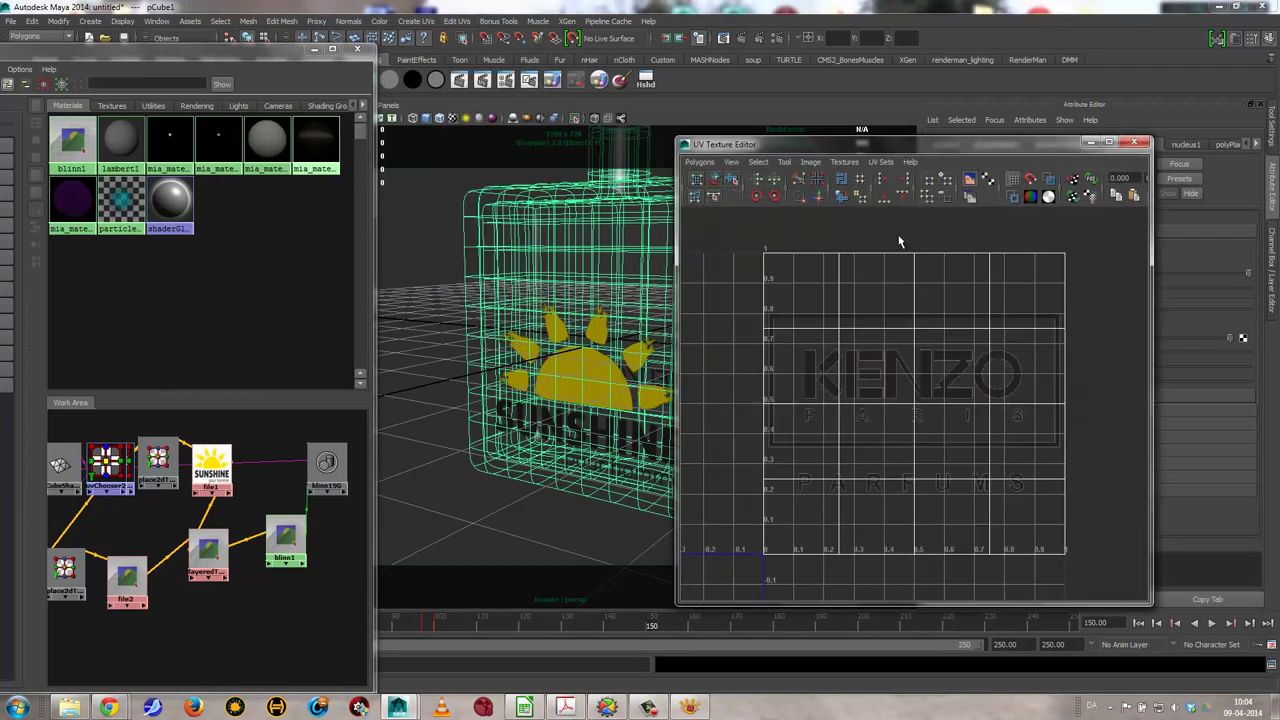
{"action": "left_click", "coordinate": [880, 164]}
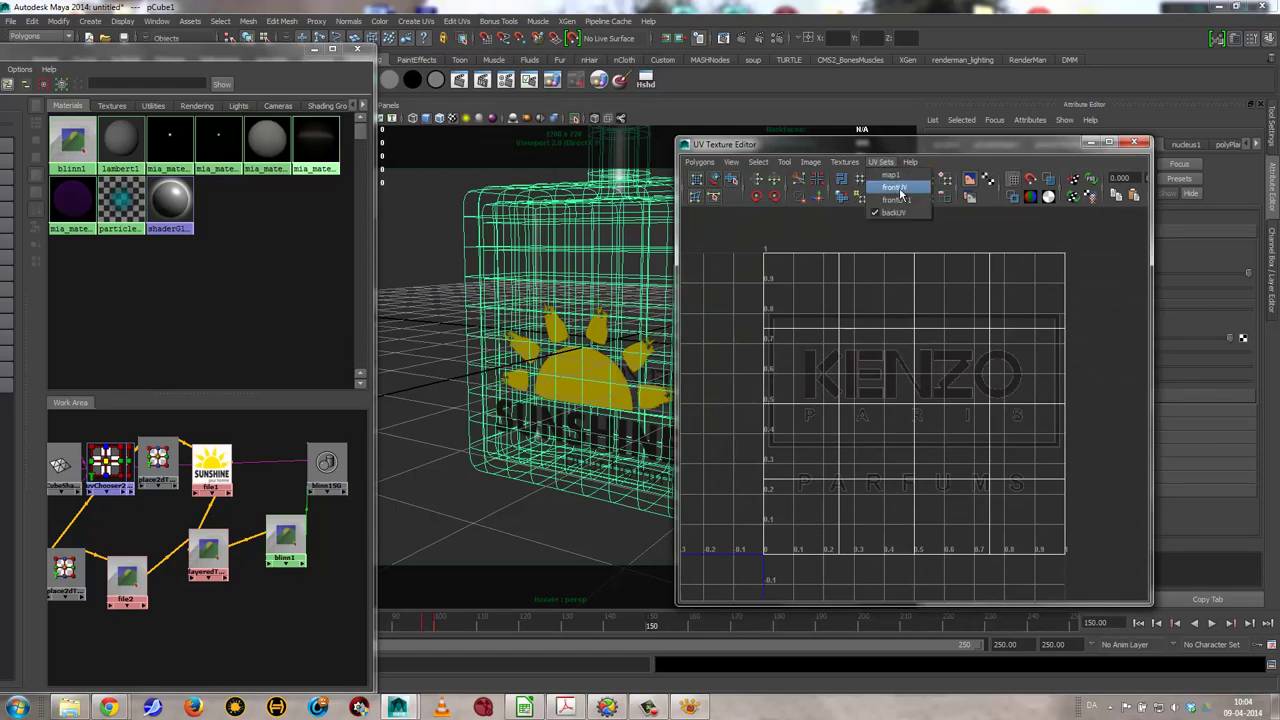
{"action": "left_click", "coordinate": [903, 194]}
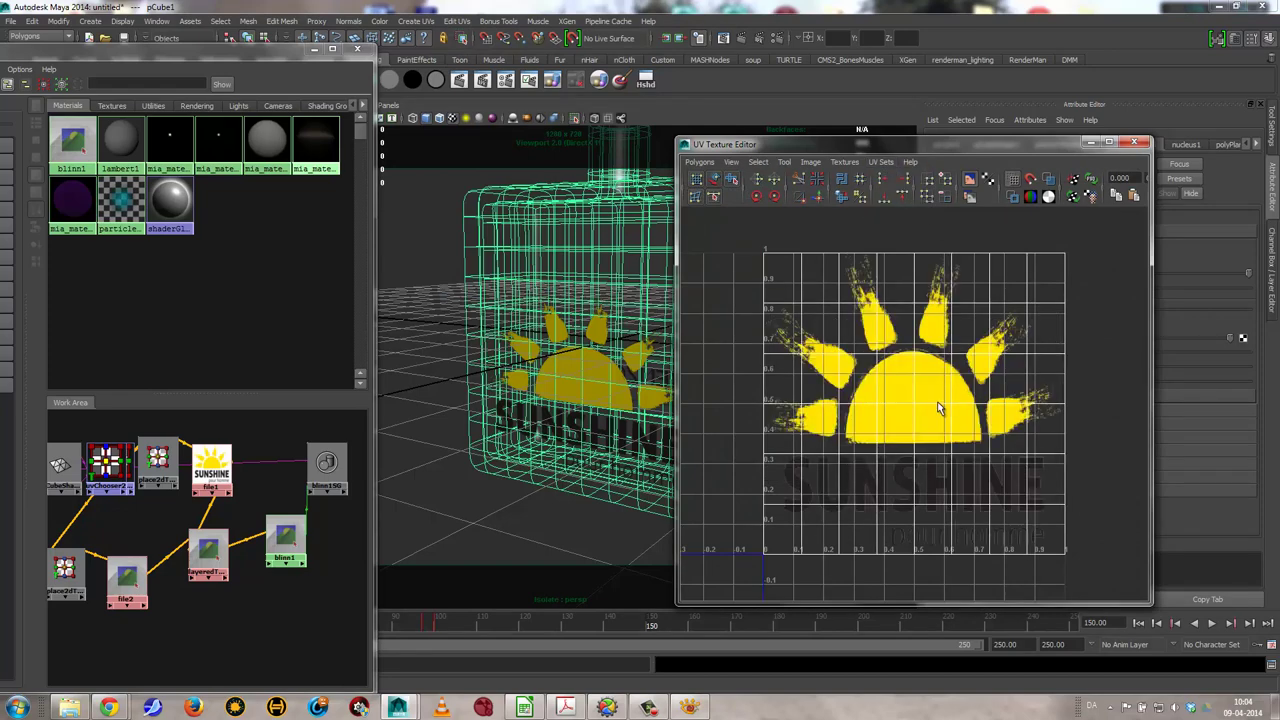
Select all front UVs and widen the shell horizontally, then show file1's sunshine.png attributes
{"action": "right_click_drag", "start_coordinate": [938, 408], "coordinate": [972, 406]}
{"action": "left_click_drag", "start_coordinate": [745, 225], "coordinate": [1125, 590]}
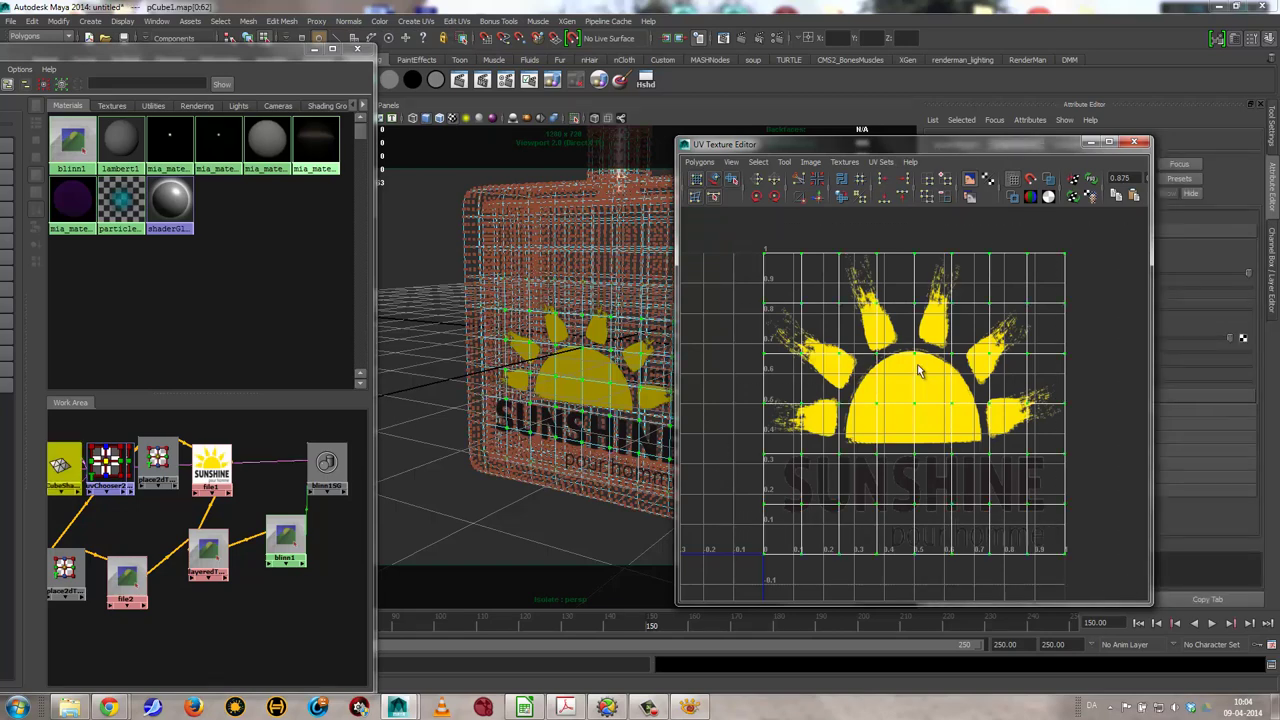
{"action": "key", "text": "w"}
{"action": "left_click_drag", "start_coordinate": [913, 352], "coordinate": [920, 368]}
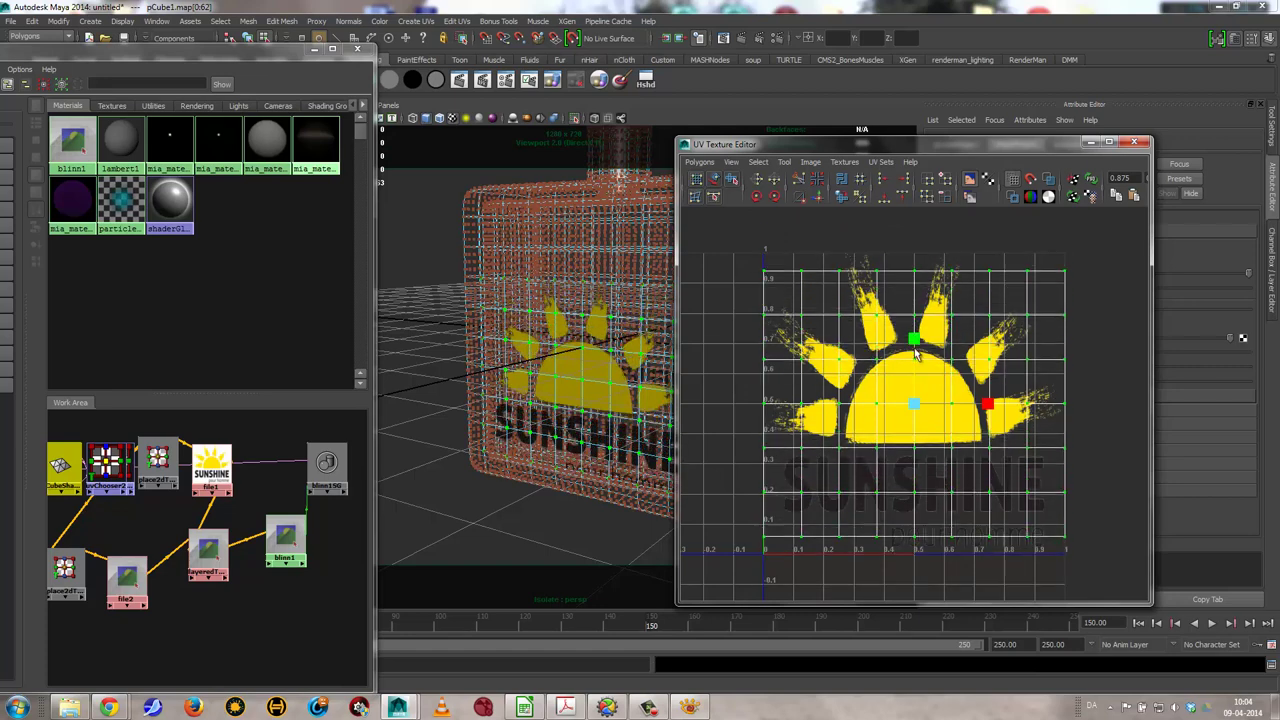
{"action": "key", "text": "ctrl+z"}
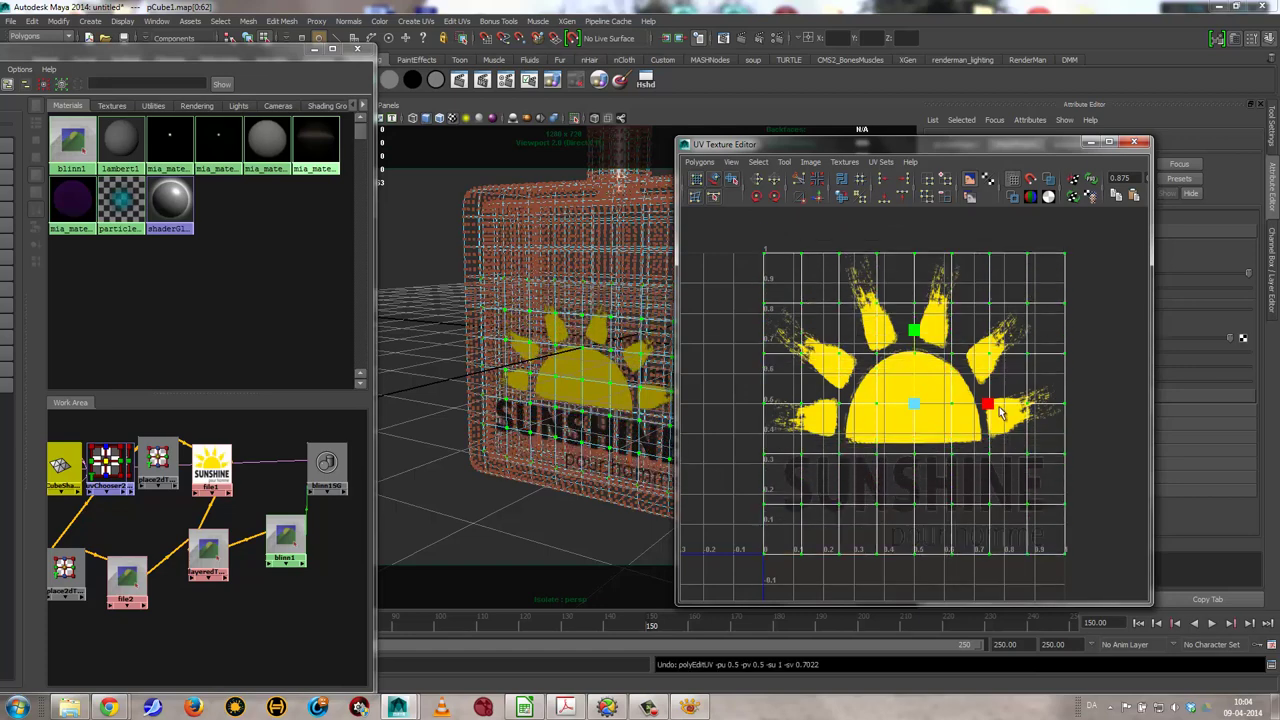
{"action": "left_click_drag", "start_coordinate": [988, 408], "coordinate": [1010, 408]}
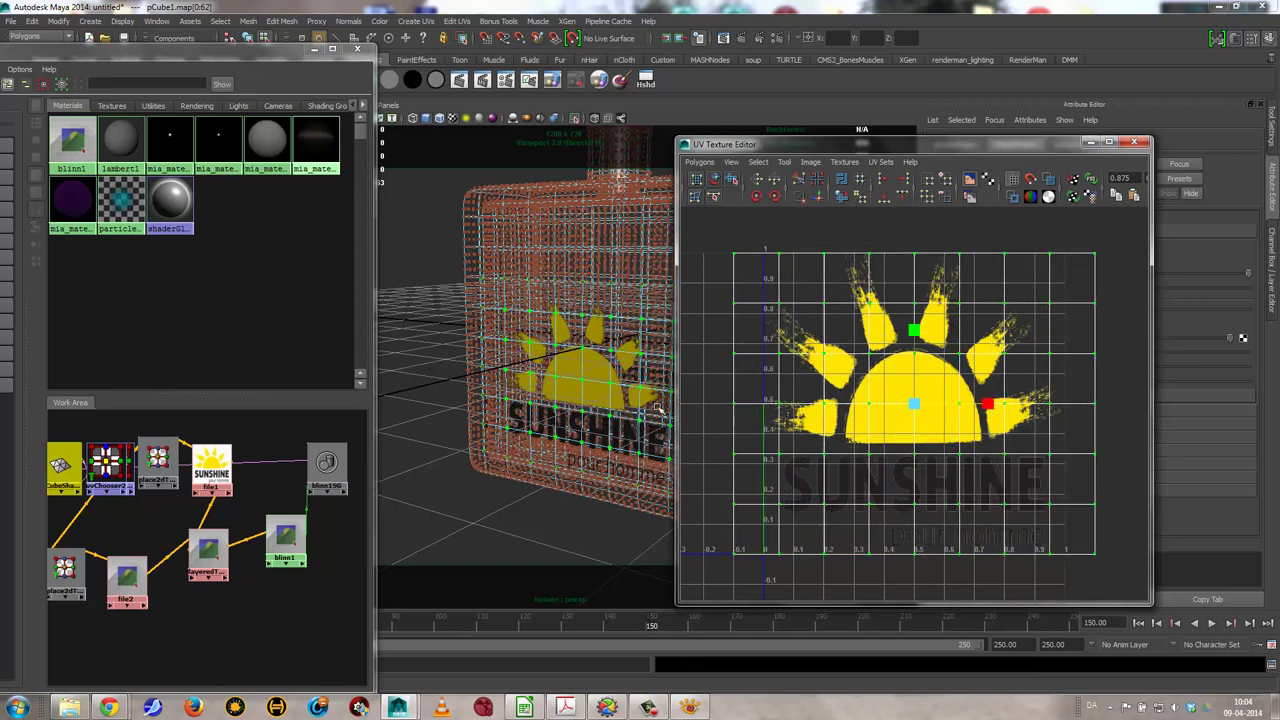
{"action": "left_click_drag", "start_coordinate": [662, 408], "coordinate": [496, 373], "text": "alt"}
{"action": "scroll", "coordinate": [640, 392], "scroll_direction": "up", "scroll_amount": 3}
{"action": "scroll", "coordinate": [625, 375], "scroll_direction": "up", "scroll_amount": 3}
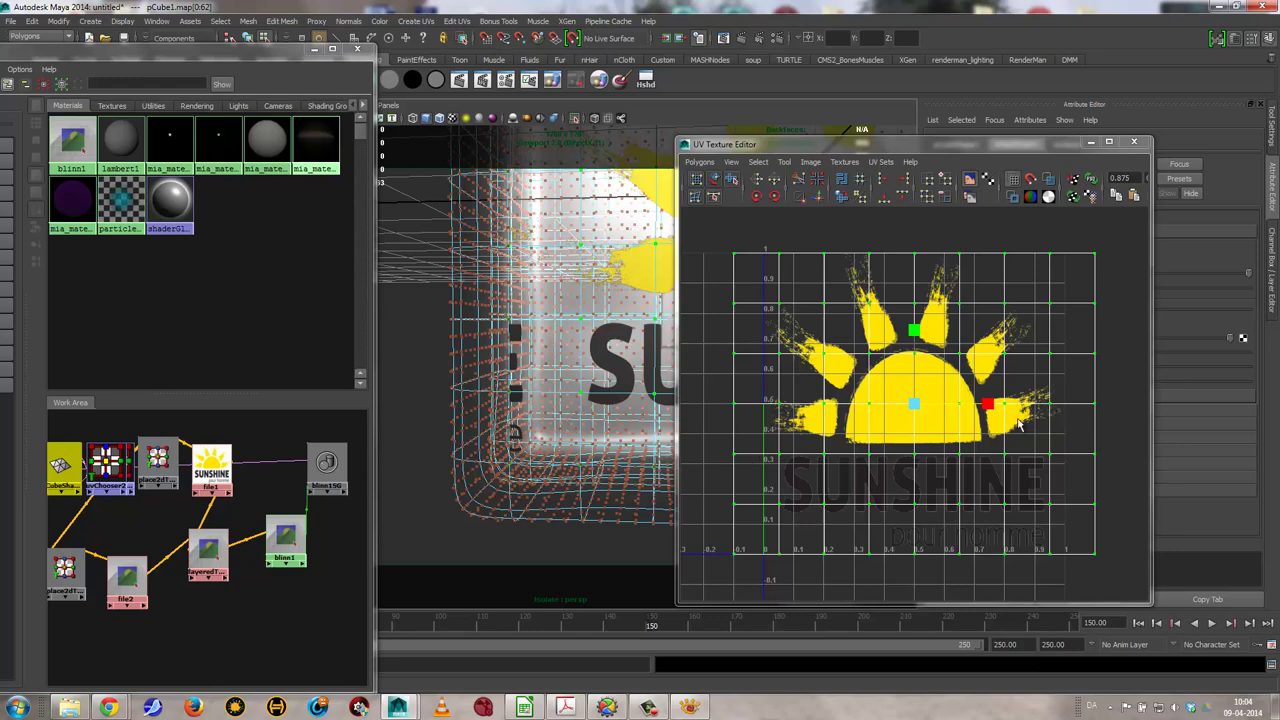
{"action": "left_click_drag", "start_coordinate": [990, 410], "coordinate": [985, 410]}
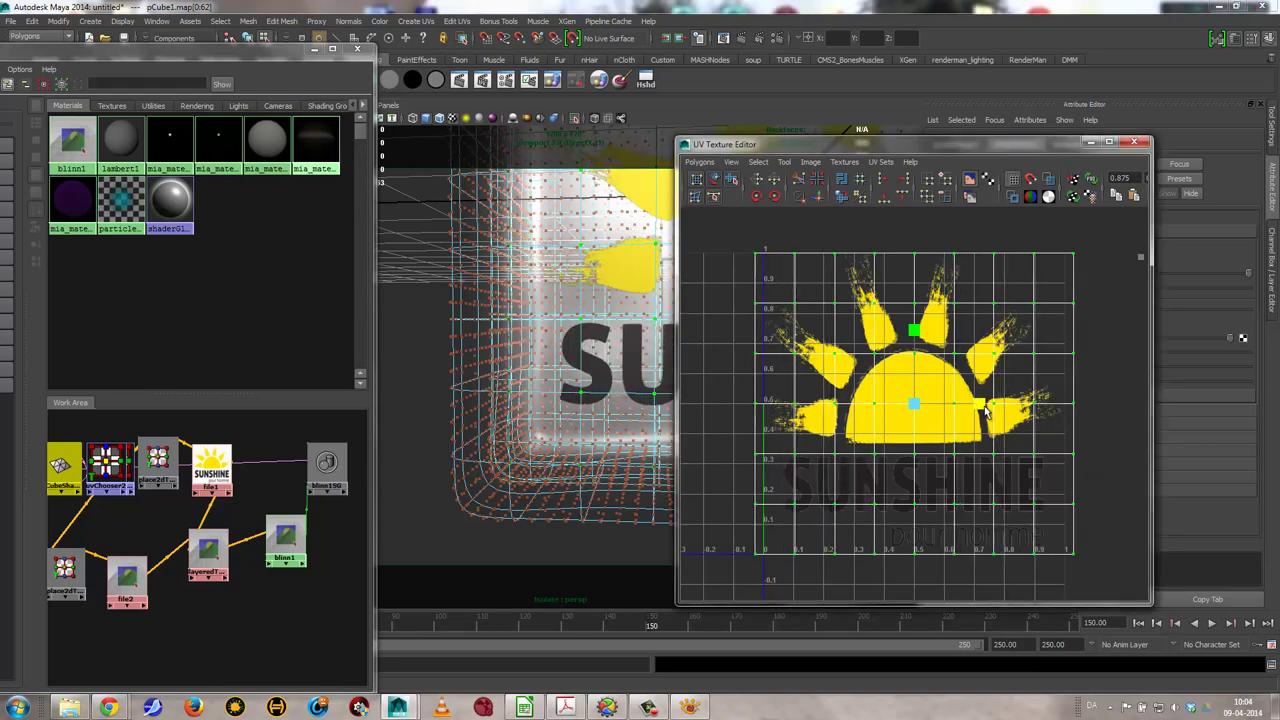
{"action": "middle_click_drag", "start_coordinate": [105, 455], "coordinate": [175, 470], "text": "alt"}
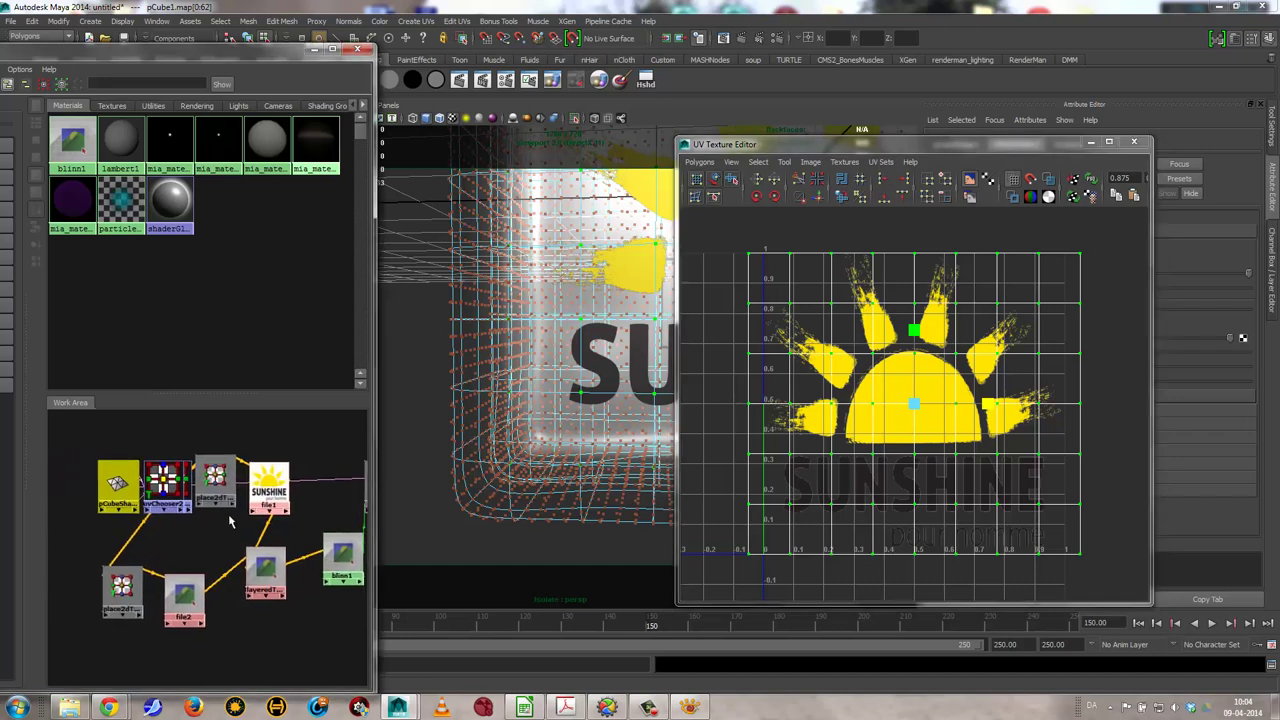
{"action": "left_click", "coordinate": [282, 482]}
Uncheck Wrap V on place2dTexture1 so the Sunshine texture stops repeating vertically
{"action": "left_click_drag", "start_coordinate": [860, 144], "coordinate": [456, 131]}
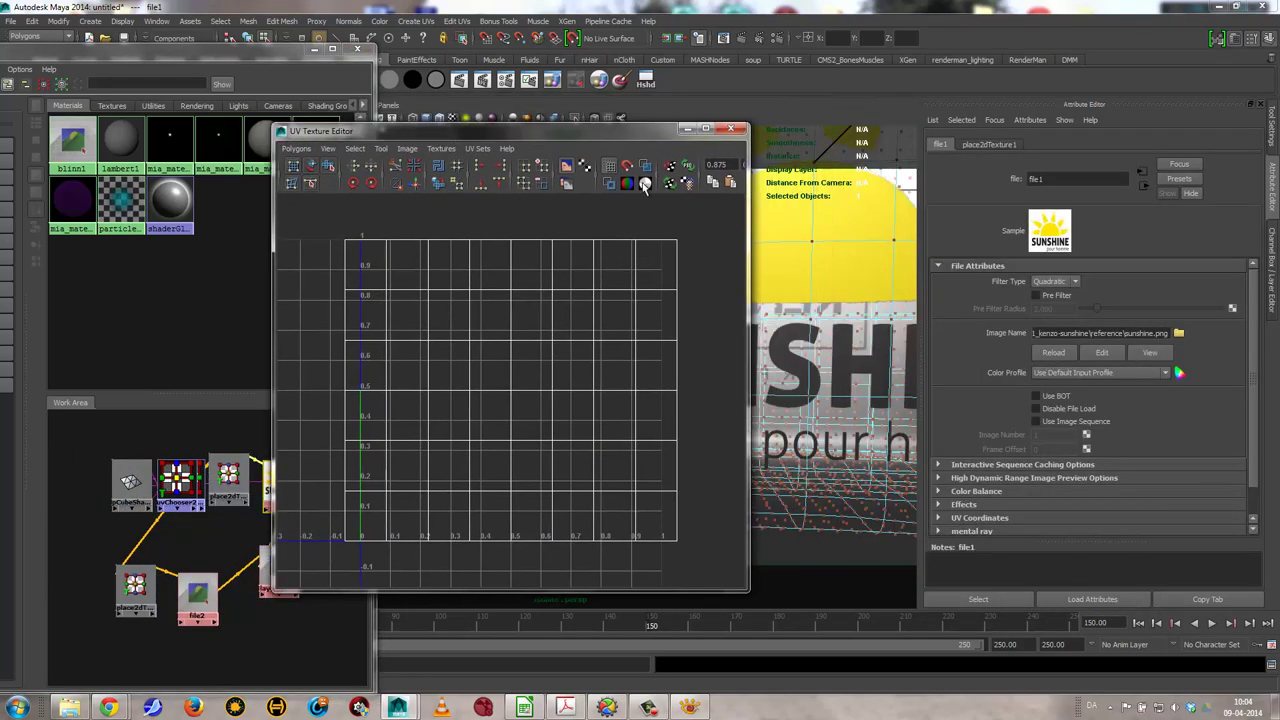
{"action": "left_click", "coordinate": [976, 145]}
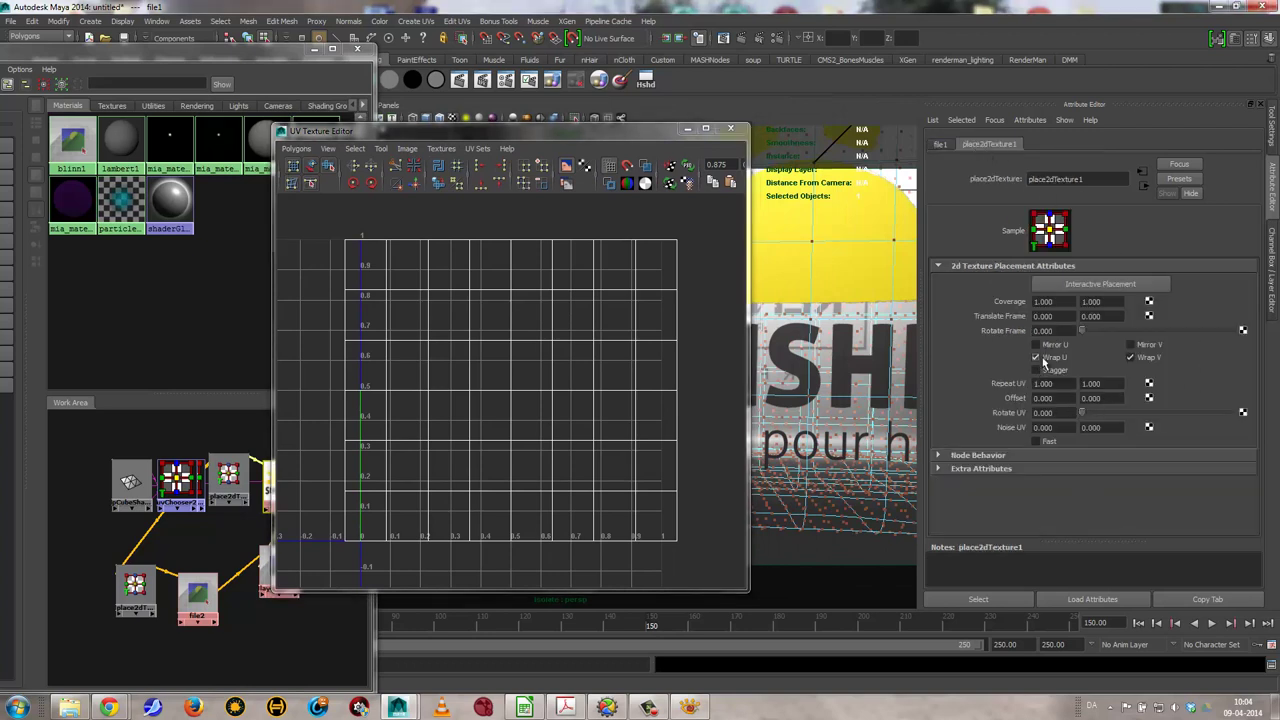
{"action": "left_click", "coordinate": [1130, 357]}
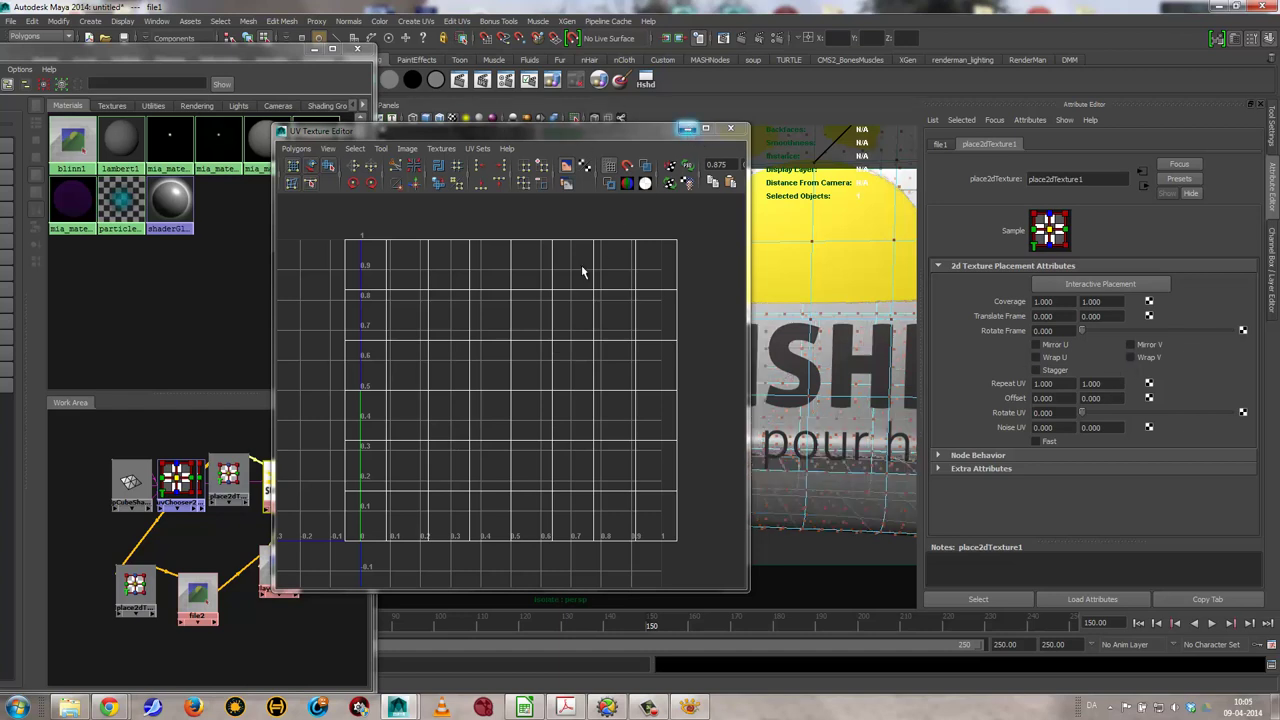
{"action": "right_click_drag", "start_coordinate": [526, 329], "coordinate": [571, 330]}
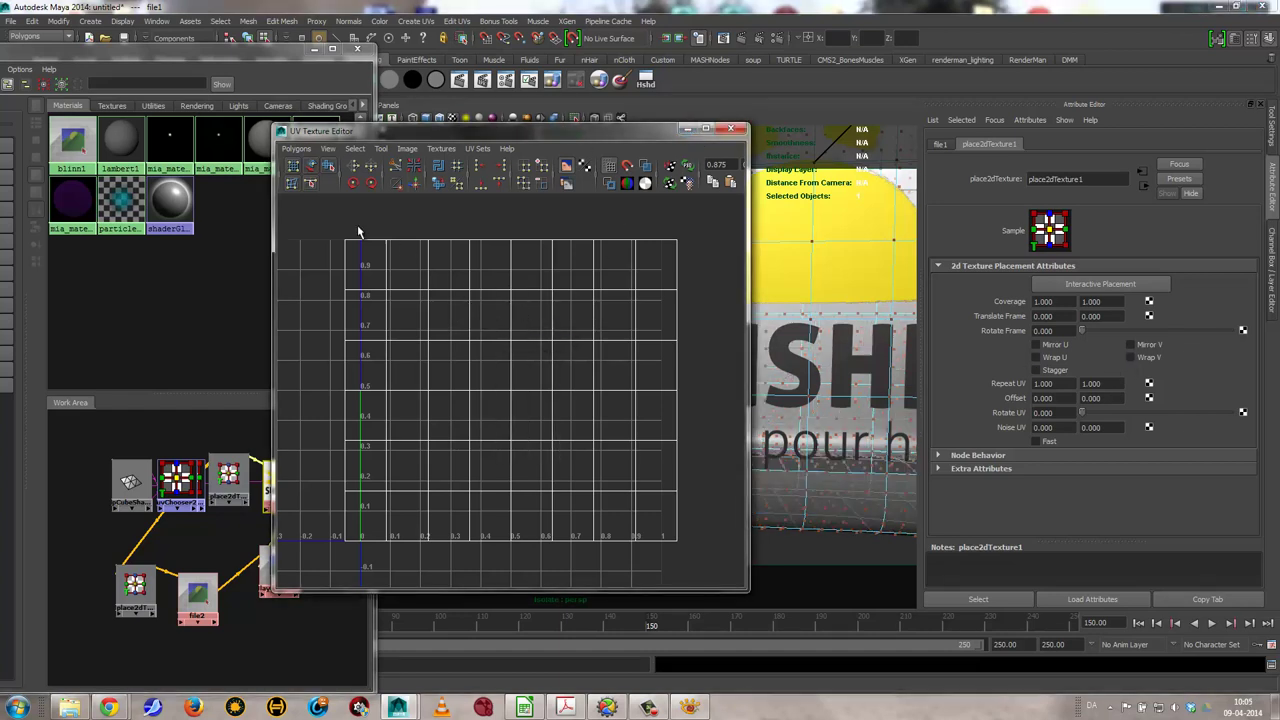
Reselect all the bottle's front UVs and shift them slightly right
{"action": "right_click_drag", "start_coordinate": [822, 342], "coordinate": [819, 331]}
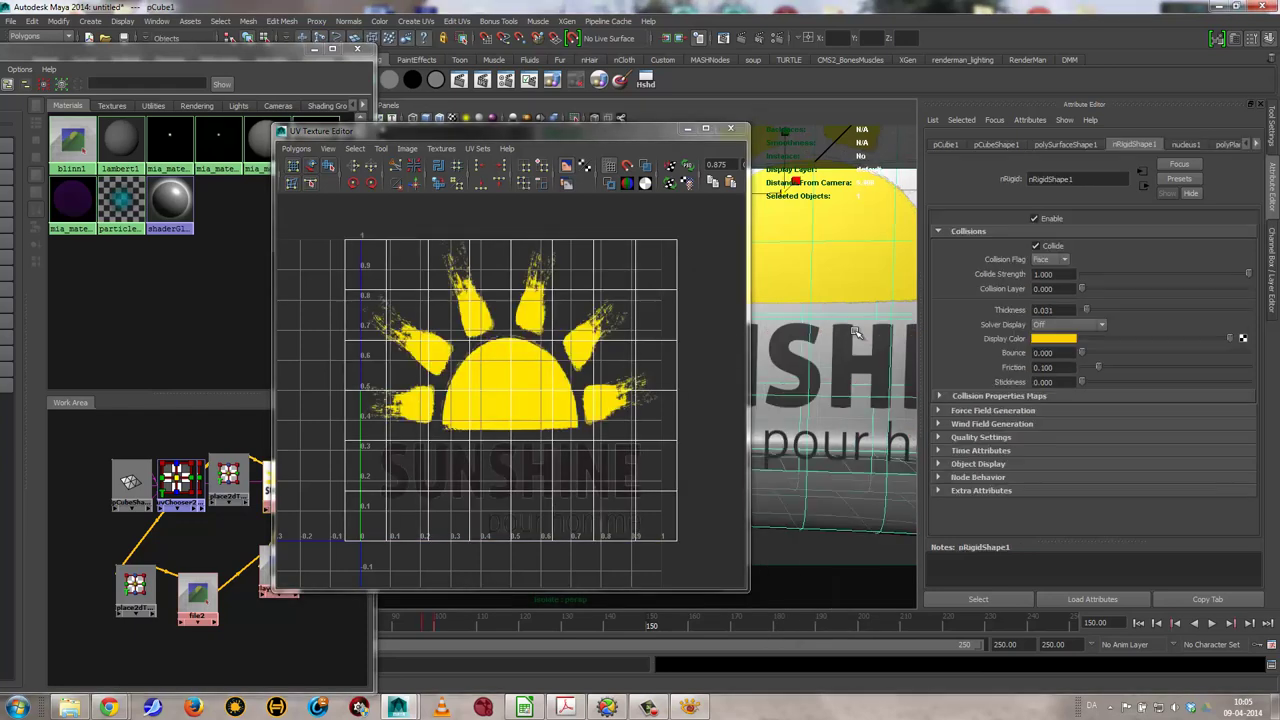
{"action": "right_click_drag", "start_coordinate": [421, 250], "coordinate": [455, 251]}
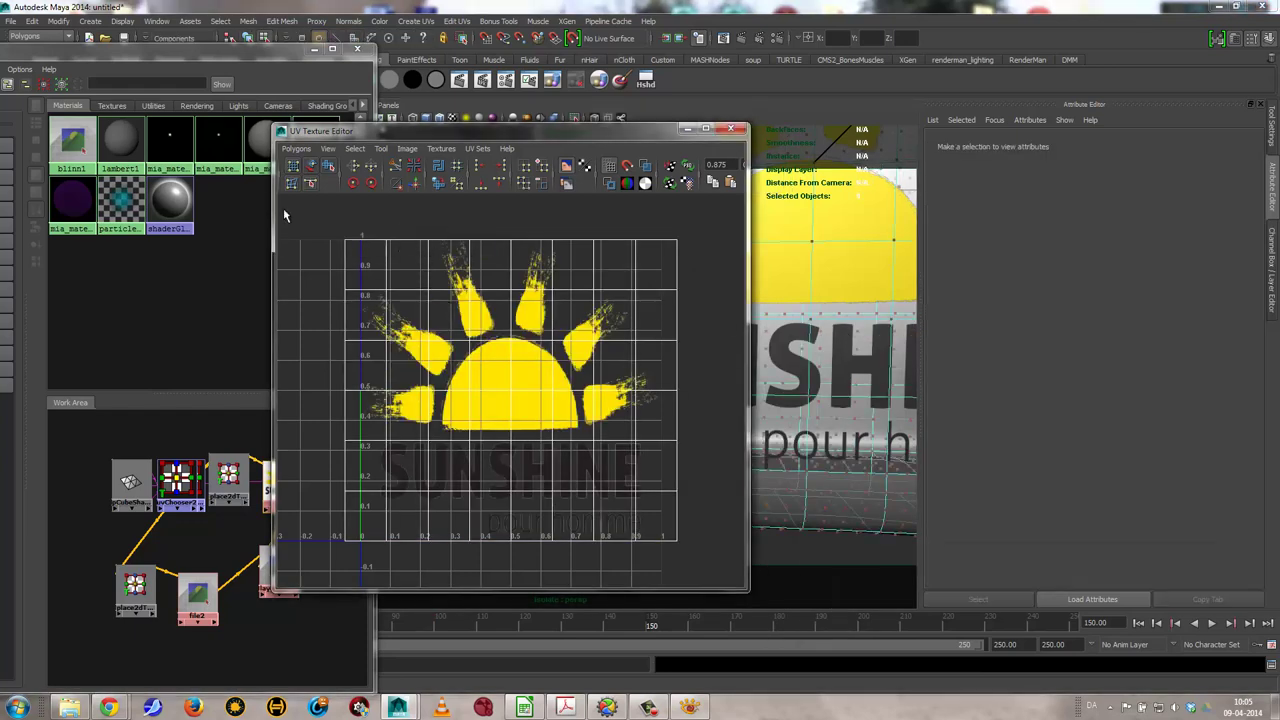
{"action": "left_click_drag", "start_coordinate": [286, 210], "coordinate": [626, 545]}
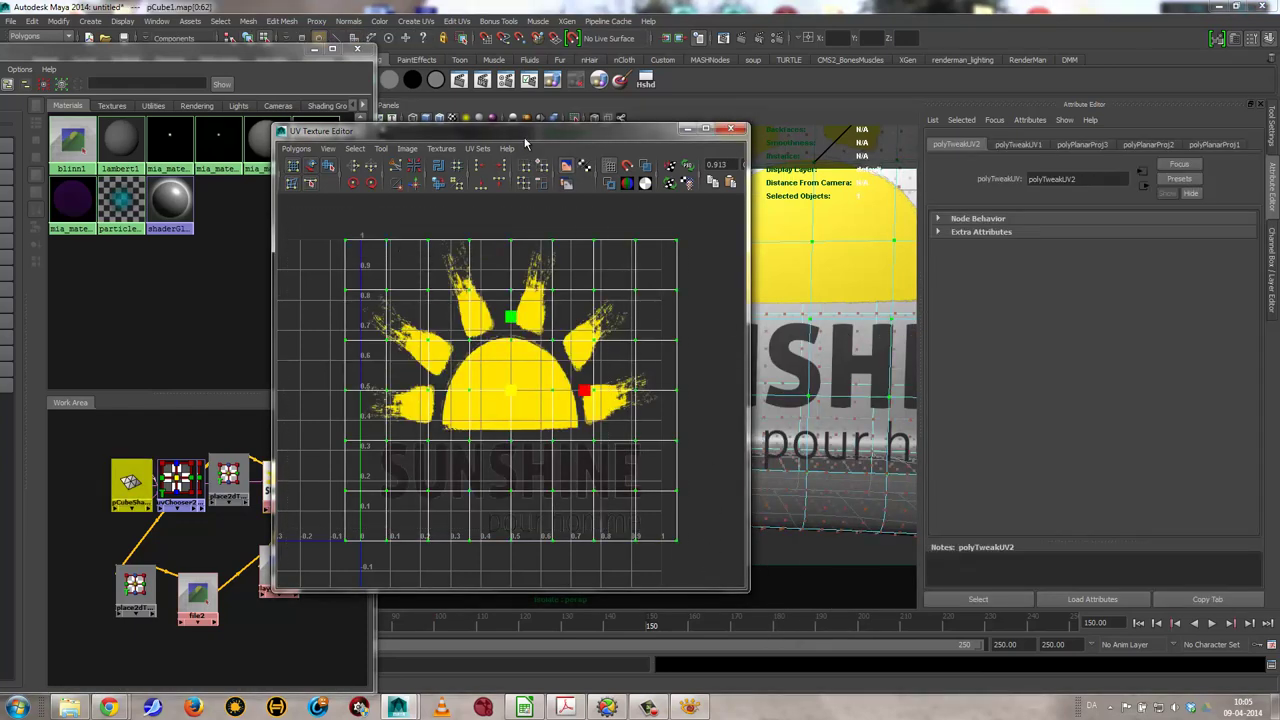
{"action": "mouse_move", "coordinate": [551, 134]}
{"action": "left_mouse_down"}
{"action": "mouse_move", "coordinate": [1022, 168]}
{"action": "mouse_move", "coordinate": [1149, 155]}
{"action": "left_mouse_up"}
{"action": "left_click_drag", "start_coordinate": [1185, 418], "coordinate": [1214, 414]}
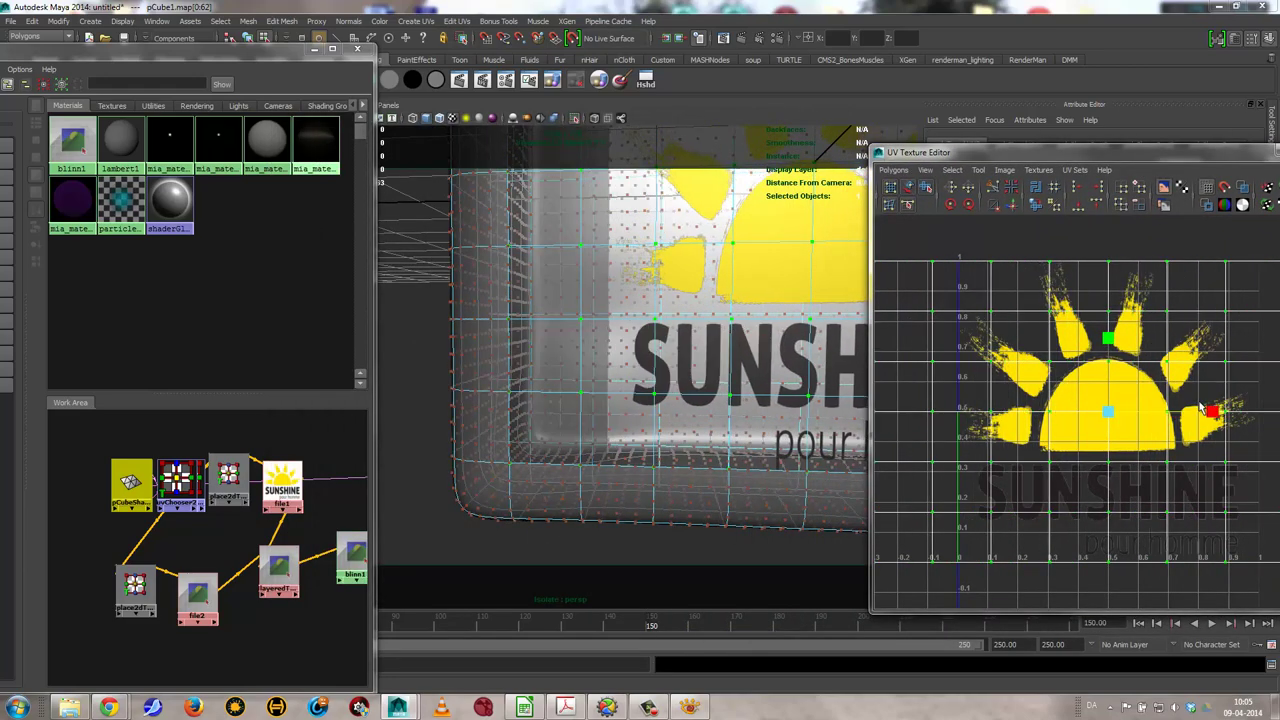
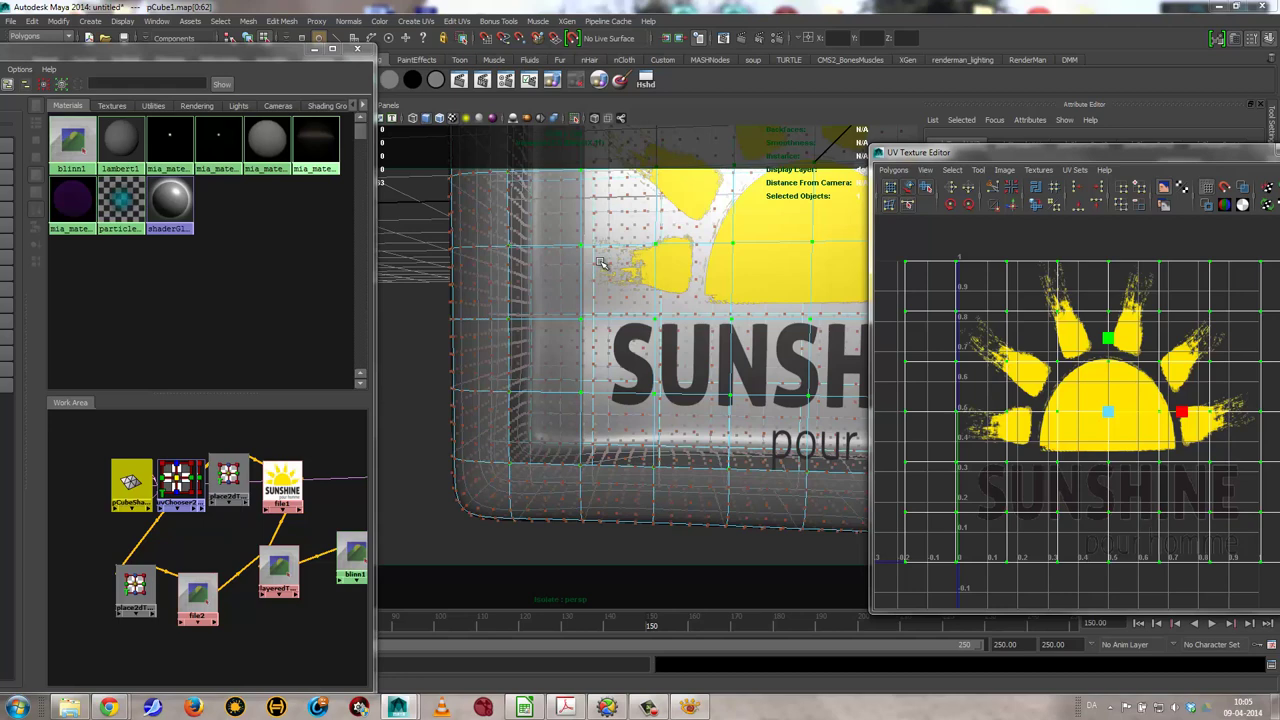
Clear the UV selection, load the sunshine.png file1 texture's attributes, and zoom out to the whole box
{"action": "left_click", "coordinate": [1180, 414]}
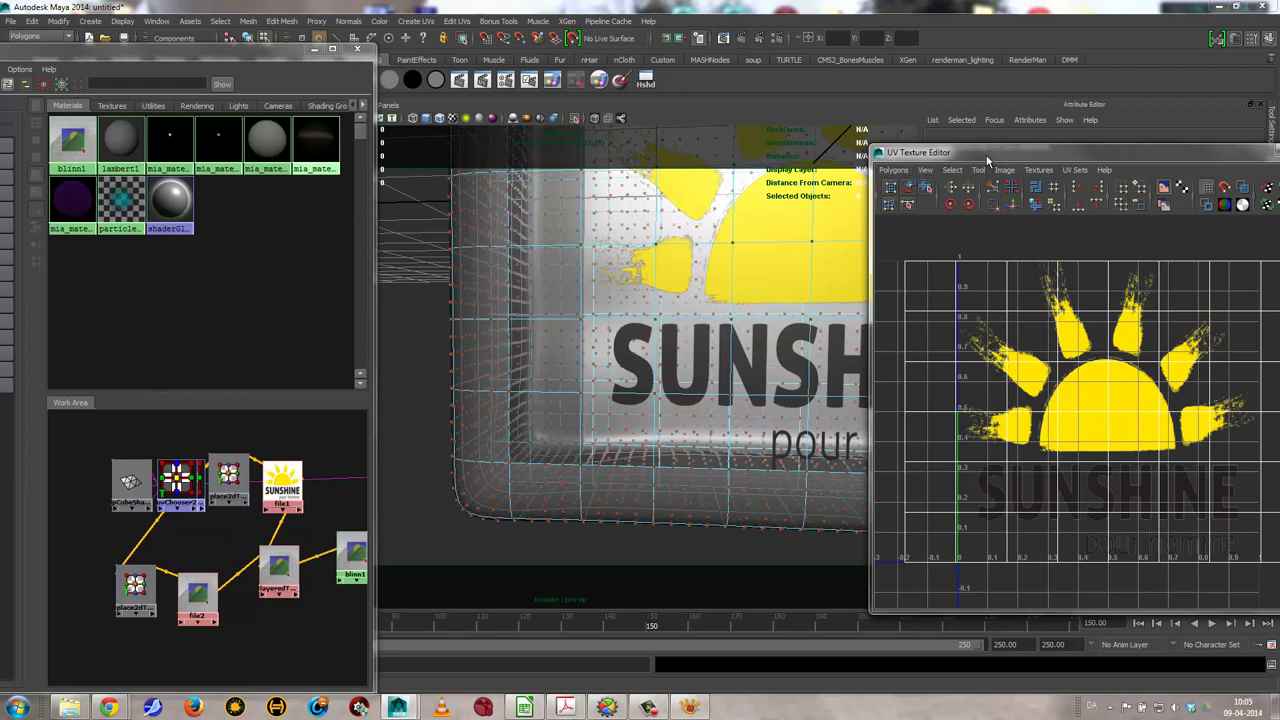
{"action": "left_click_drag", "start_coordinate": [969, 157], "coordinate": [949, 172]}
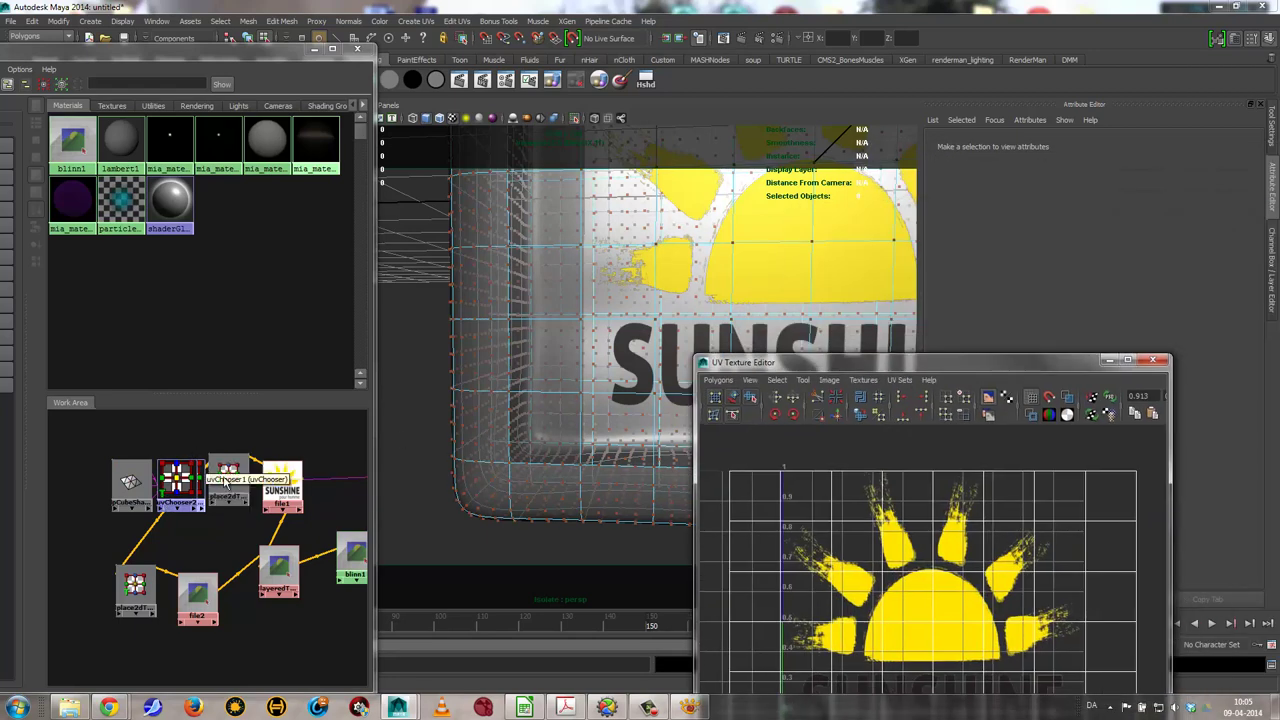
{"action": "left_click", "coordinate": [228, 480]}
{"action": "left_click", "coordinate": [281, 482]}
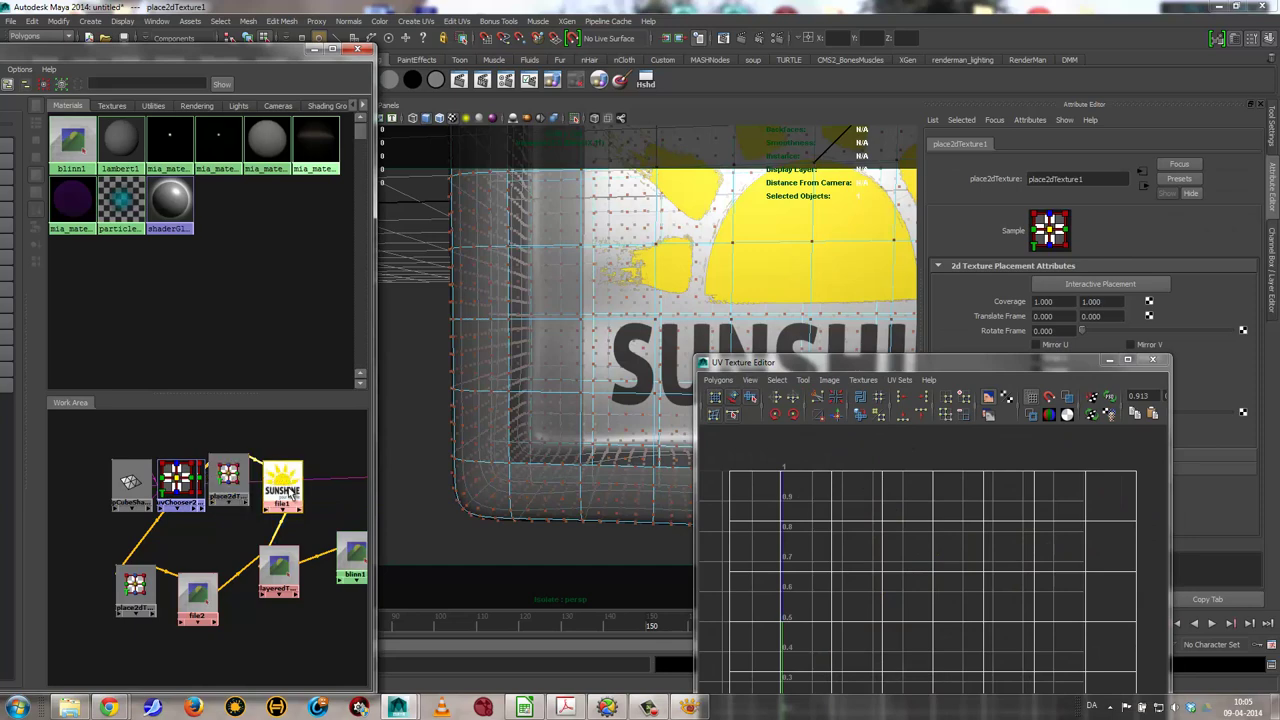
{"action": "left_click_drag", "start_coordinate": [877, 363], "coordinate": [500, 459]}
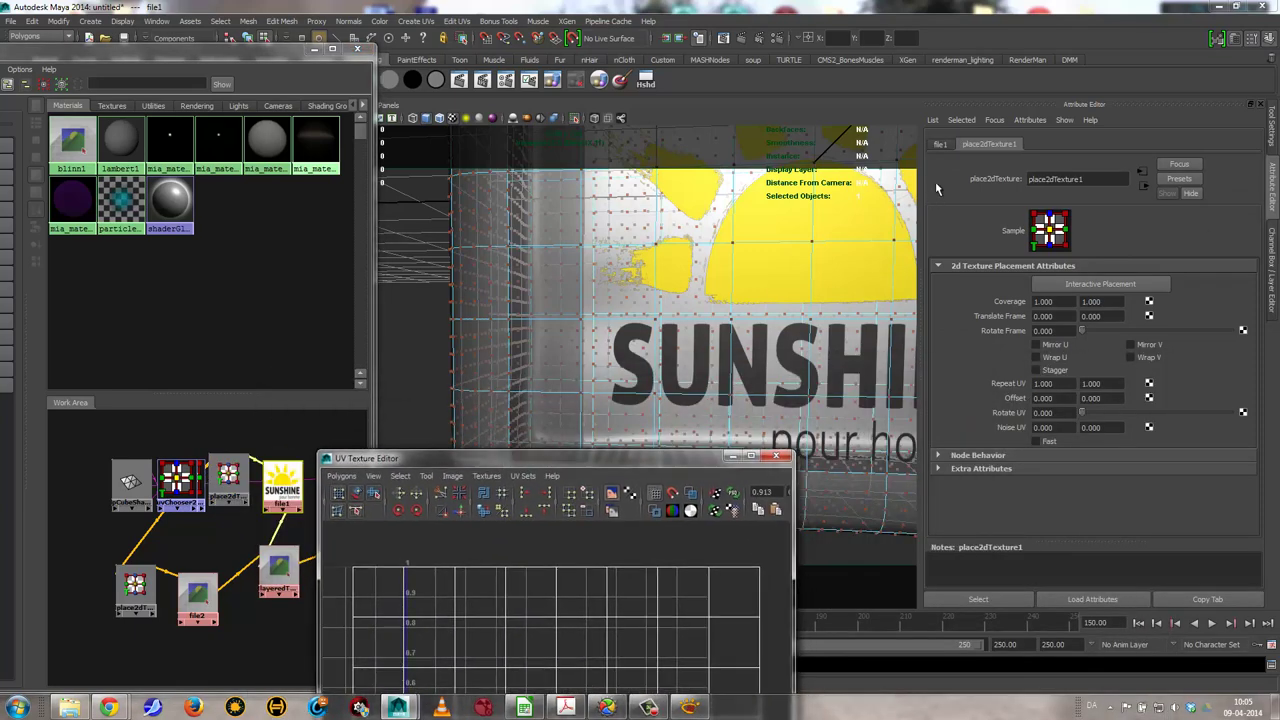
{"action": "left_click", "coordinate": [940, 144]}
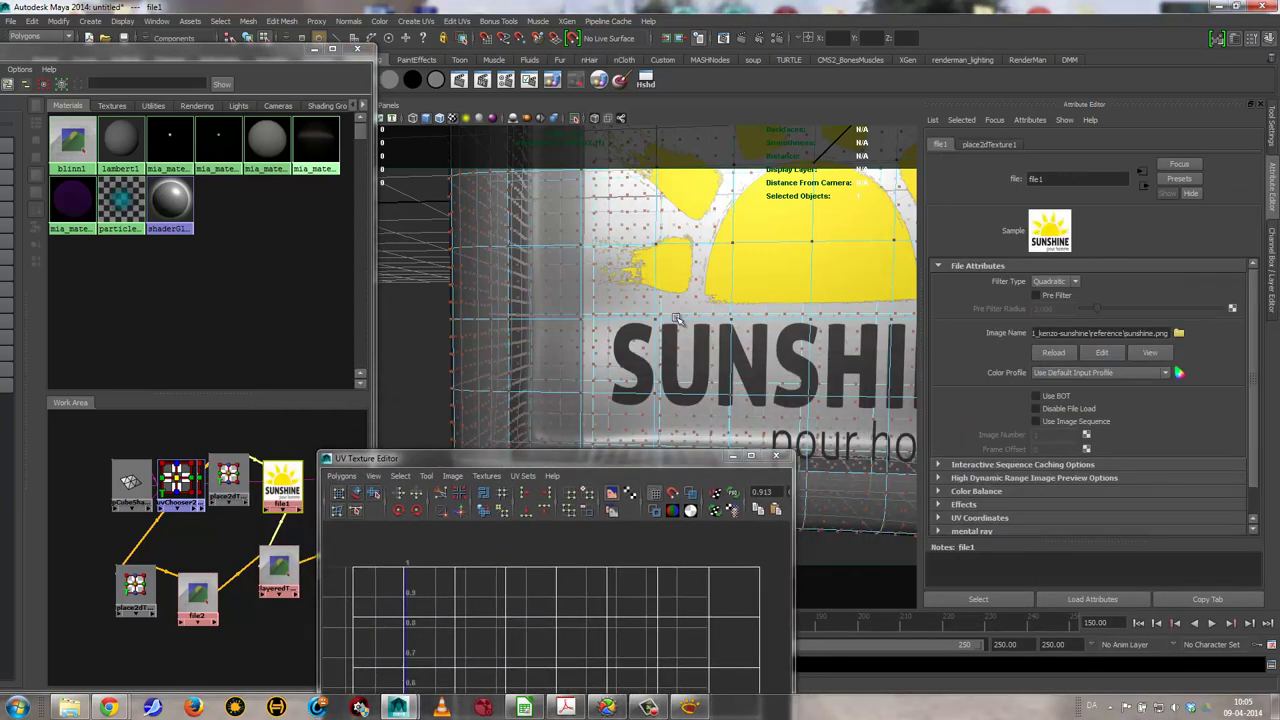
{"action": "scroll", "coordinate": [520, 348], "scroll_direction": "down", "scroll_amount": 3}
{"action": "left_click_drag", "start_coordinate": [545, 348], "coordinate": [566, 273], "text": "alt"}
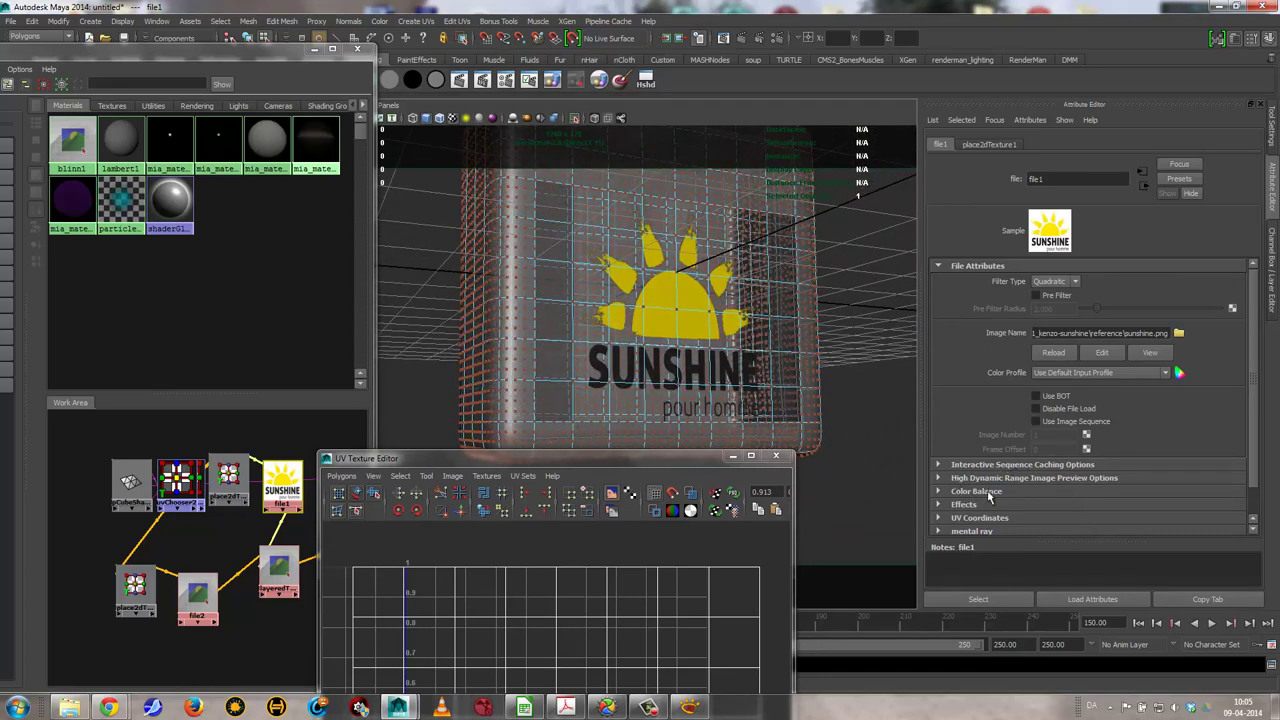
Under file1's Color Balance, set the Default Color slider to black
{"action": "left_click", "coordinate": [965, 492]}
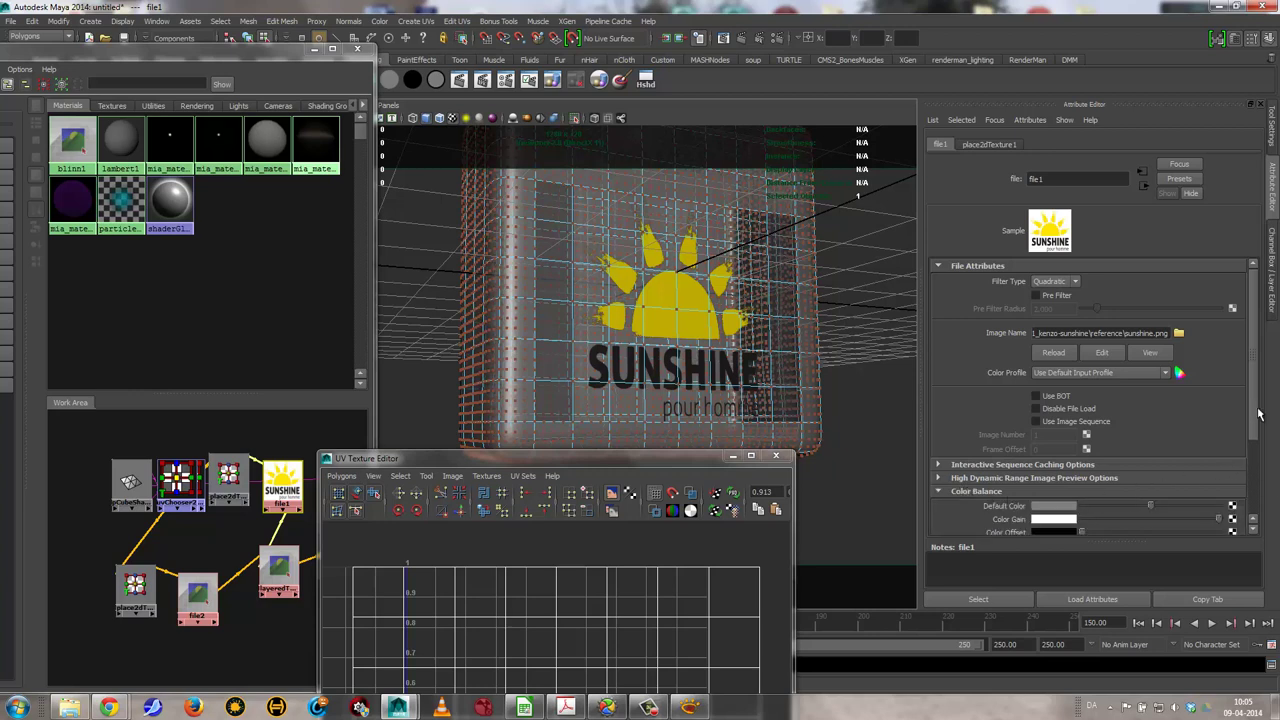
{"action": "scroll", "coordinate": [1250, 416], "scroll_direction": "down", "scroll_amount": 3}
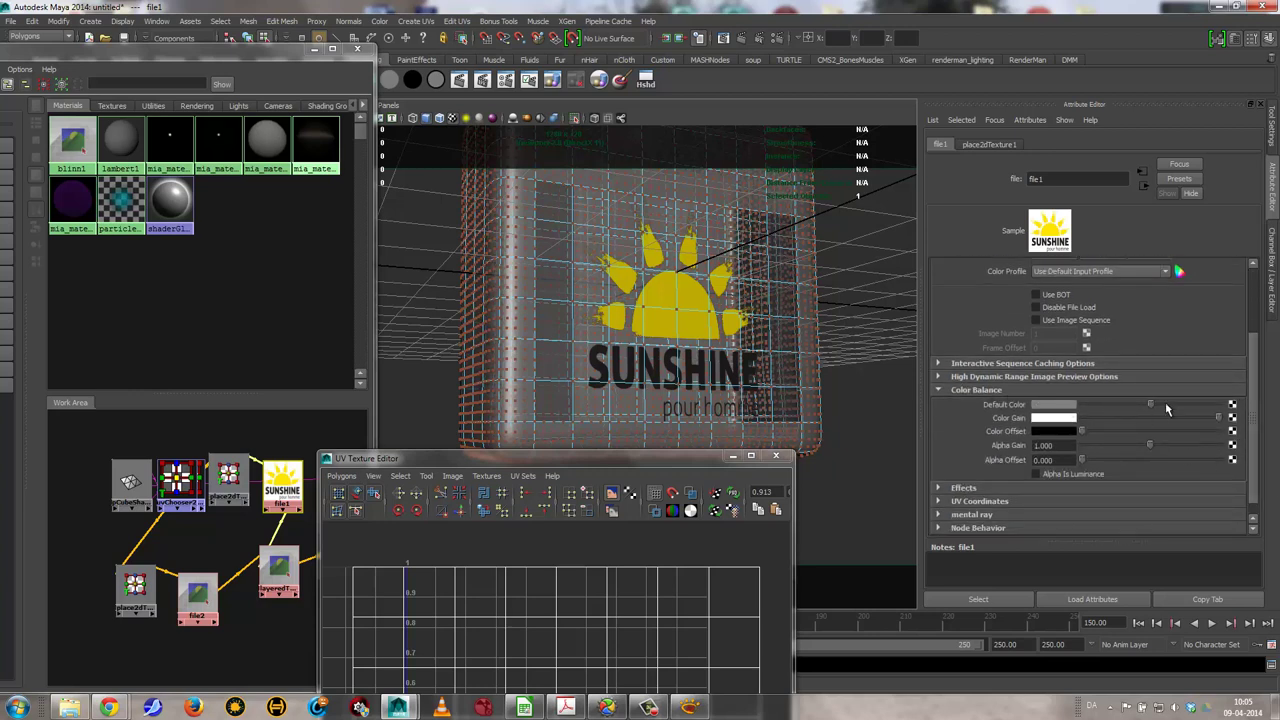
{"action": "left_click_drag", "start_coordinate": [1150, 404], "coordinate": [1053, 412]}
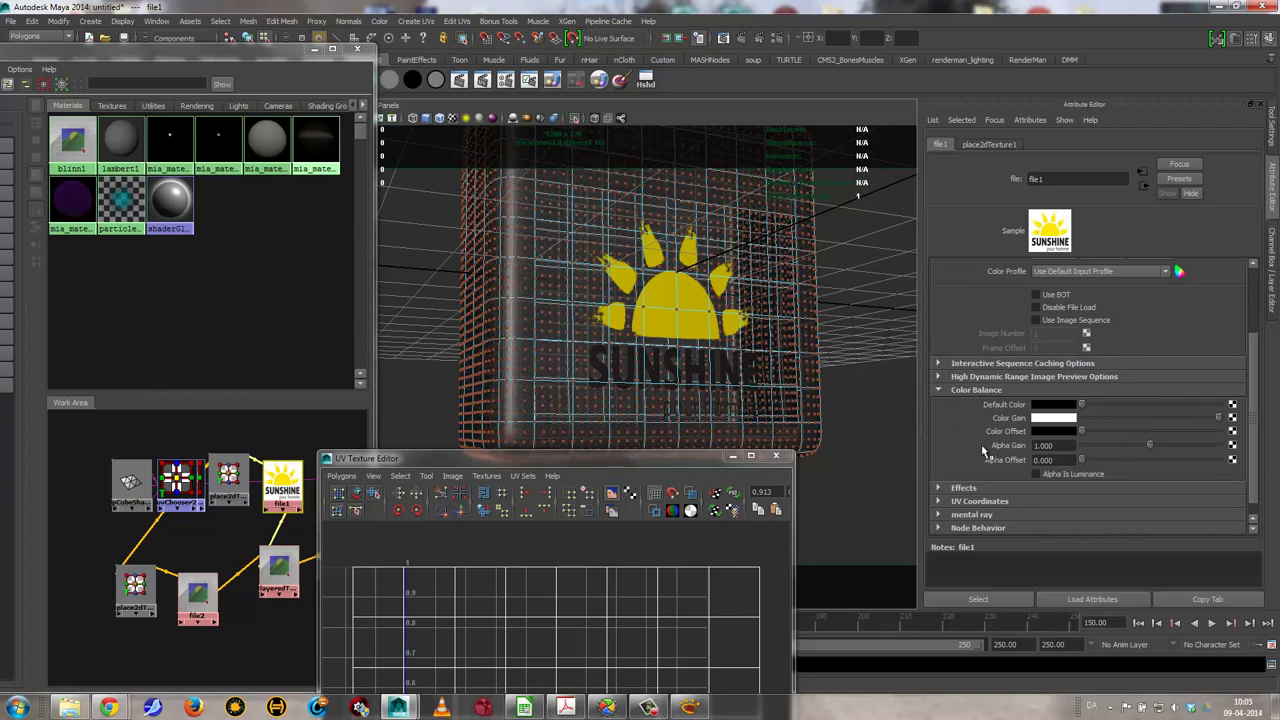
{"action": "left_click_drag", "start_coordinate": [1080, 404], "coordinate": [1266, 417]}
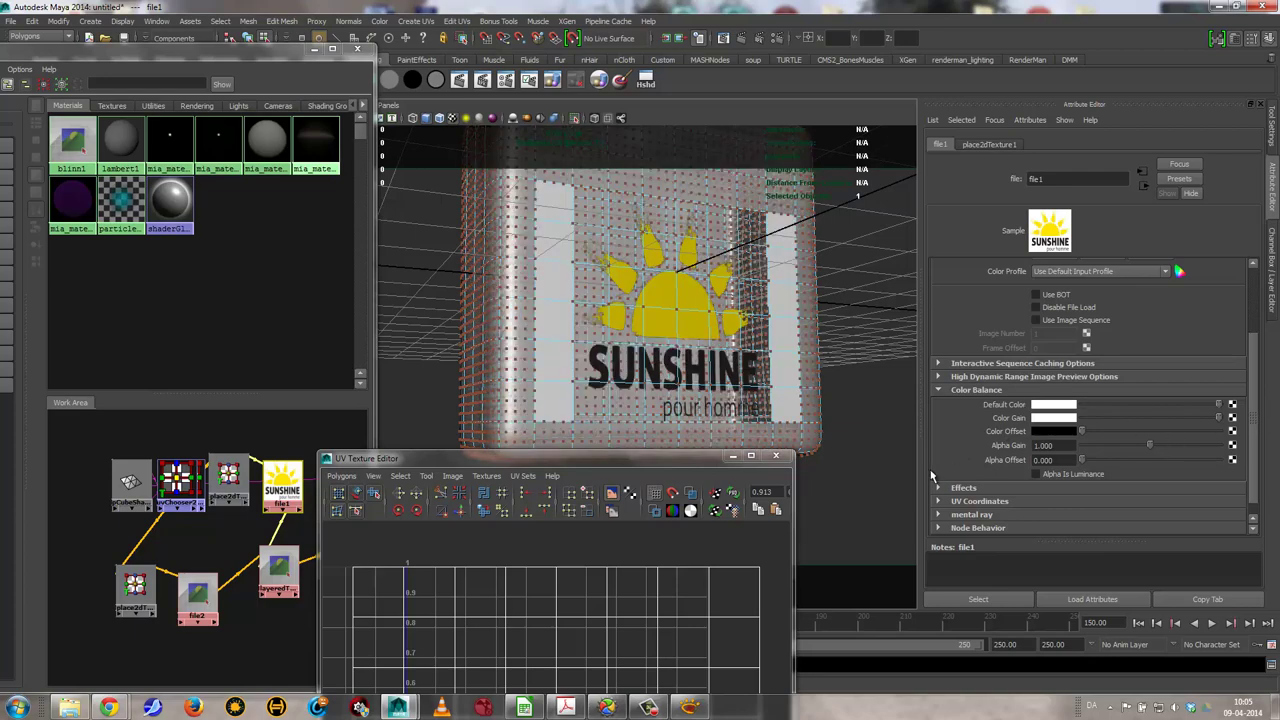
{"action": "left_click_drag", "start_coordinate": [1218, 404], "coordinate": [1020, 413]}
Orbit around the box to view the SUNSHINE label, then clear the selection
{"action": "left_click_drag", "start_coordinate": [773, 352], "coordinate": [847, 391], "text": "alt"}
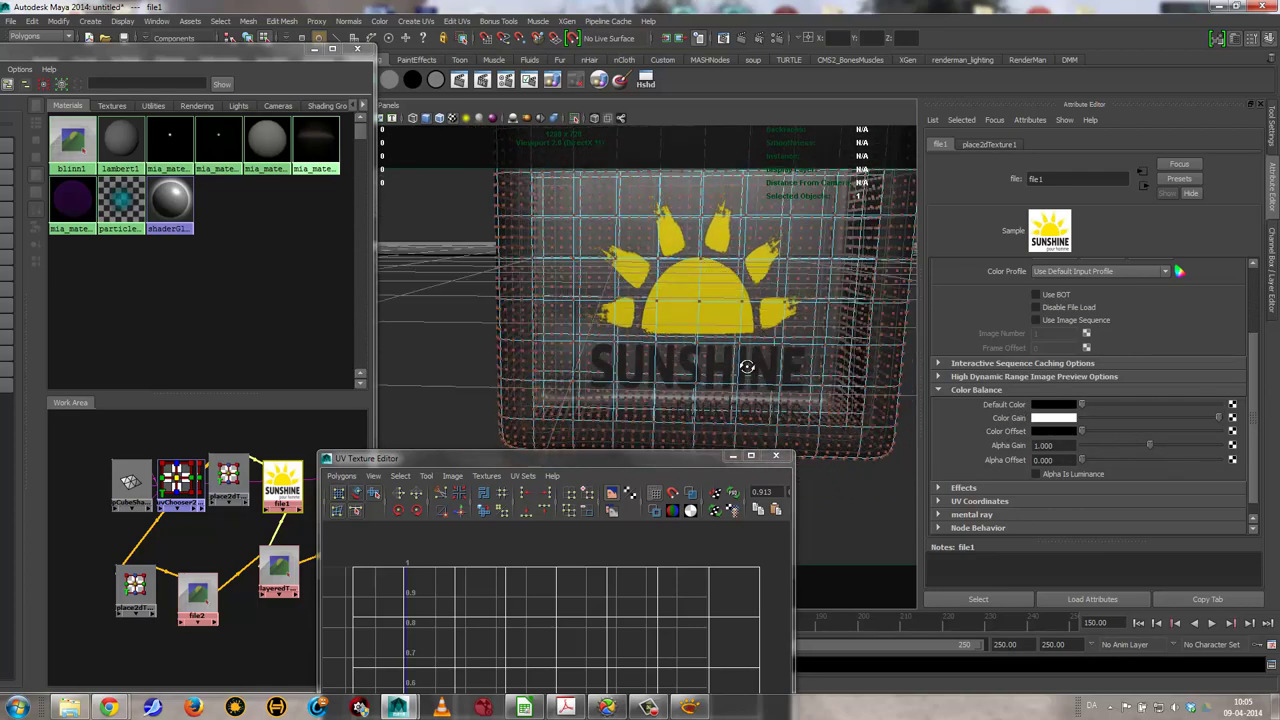
{"action": "right_click_drag", "start_coordinate": [847, 391], "coordinate": [900, 350]}
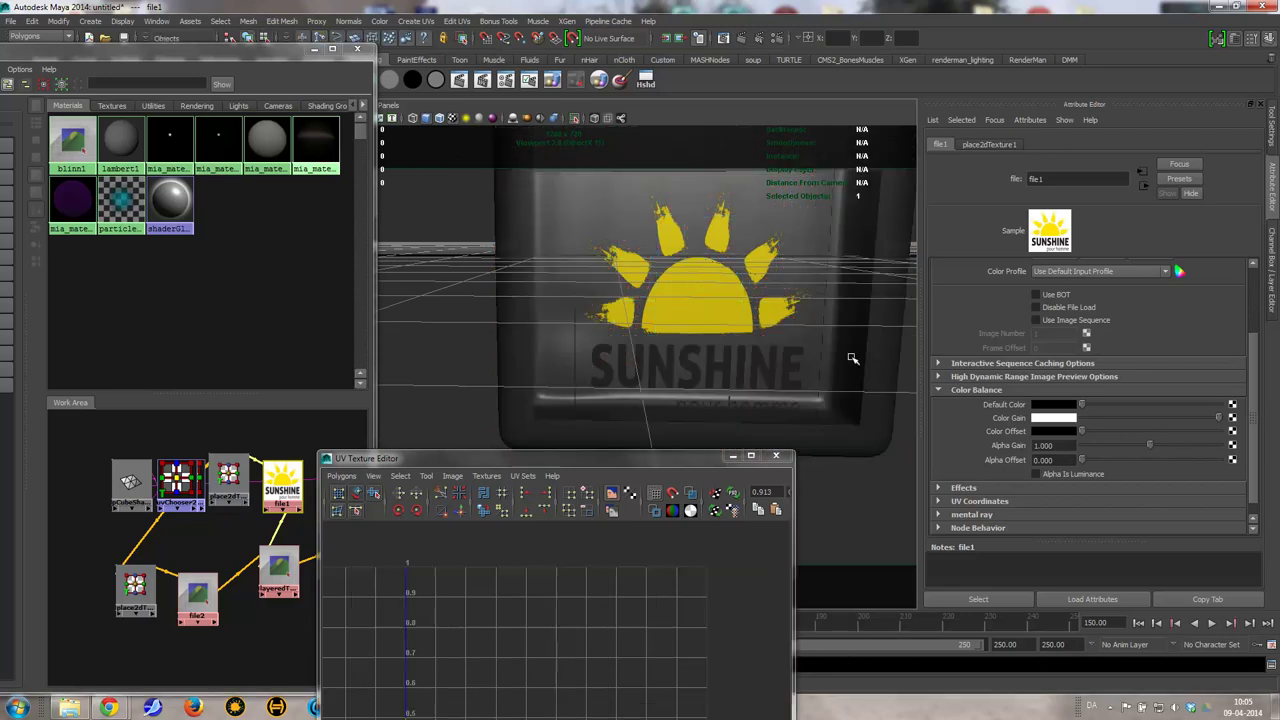
{"action": "left_click_drag", "start_coordinate": [806, 453], "coordinate": [857, 380], "text": "alt"}
{"action": "left_click", "coordinate": [829, 452]}
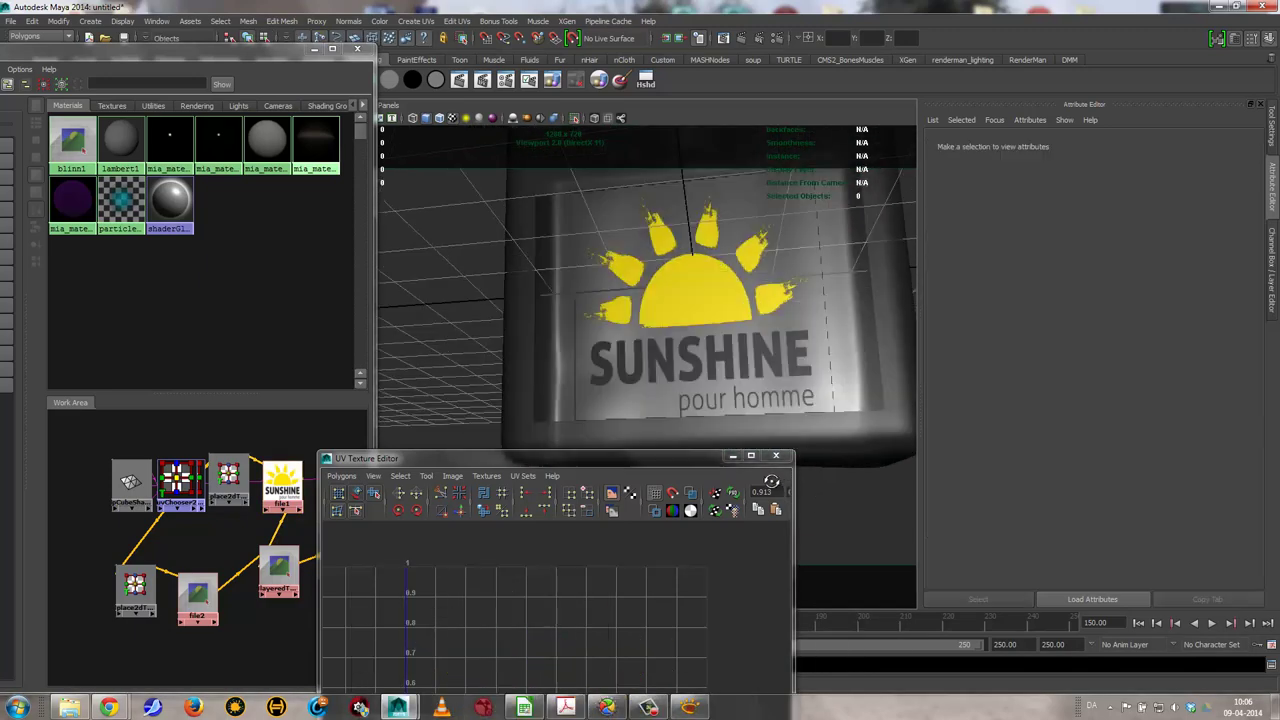
Select the bottle box and set the file2 texture's Default Color to black
{"action": "mouse_move", "coordinate": [829, 452]}
{"action": "left_mouse_down", "text": "alt"}
{"action": "mouse_move", "coordinate": [818, 488]}
{"action": "mouse_move", "coordinate": [778, 497]}
{"action": "left_mouse_up", "text": "alt"}
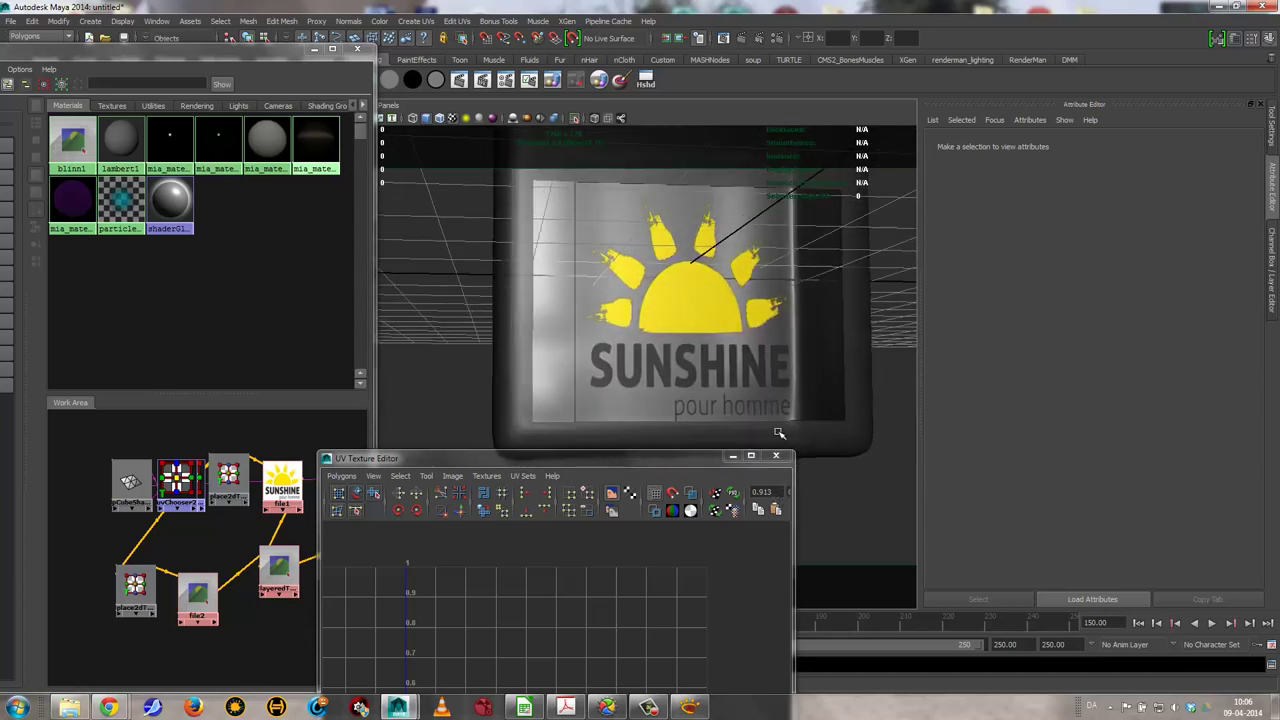
{"action": "mouse_move", "coordinate": [815, 479]}
{"action": "left_mouse_down", "text": "alt"}
{"action": "mouse_move", "coordinate": [815, 402]}
{"action": "mouse_move", "coordinate": [940, 389]}
{"action": "mouse_move", "coordinate": [917, 406]}
{"action": "mouse_move", "coordinate": [654, 354]}
{"action": "left_mouse_up", "text": "alt"}
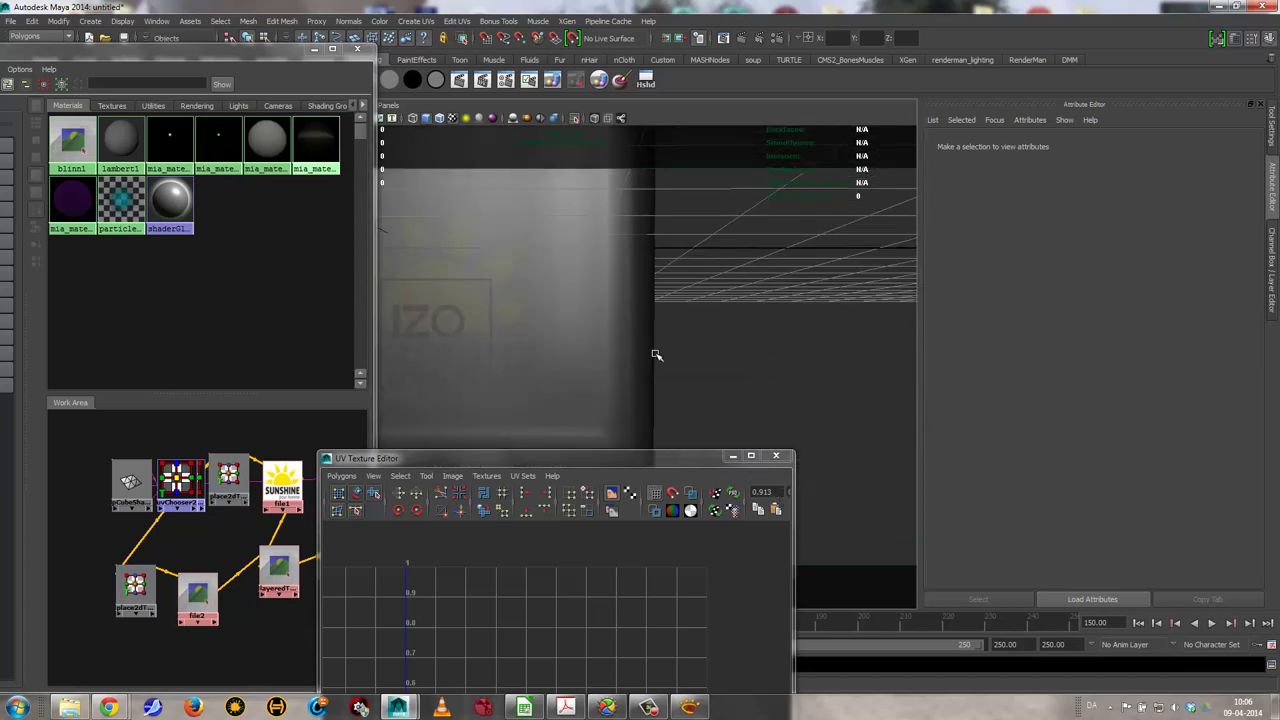
{"action": "left_click", "coordinate": [654, 355]}
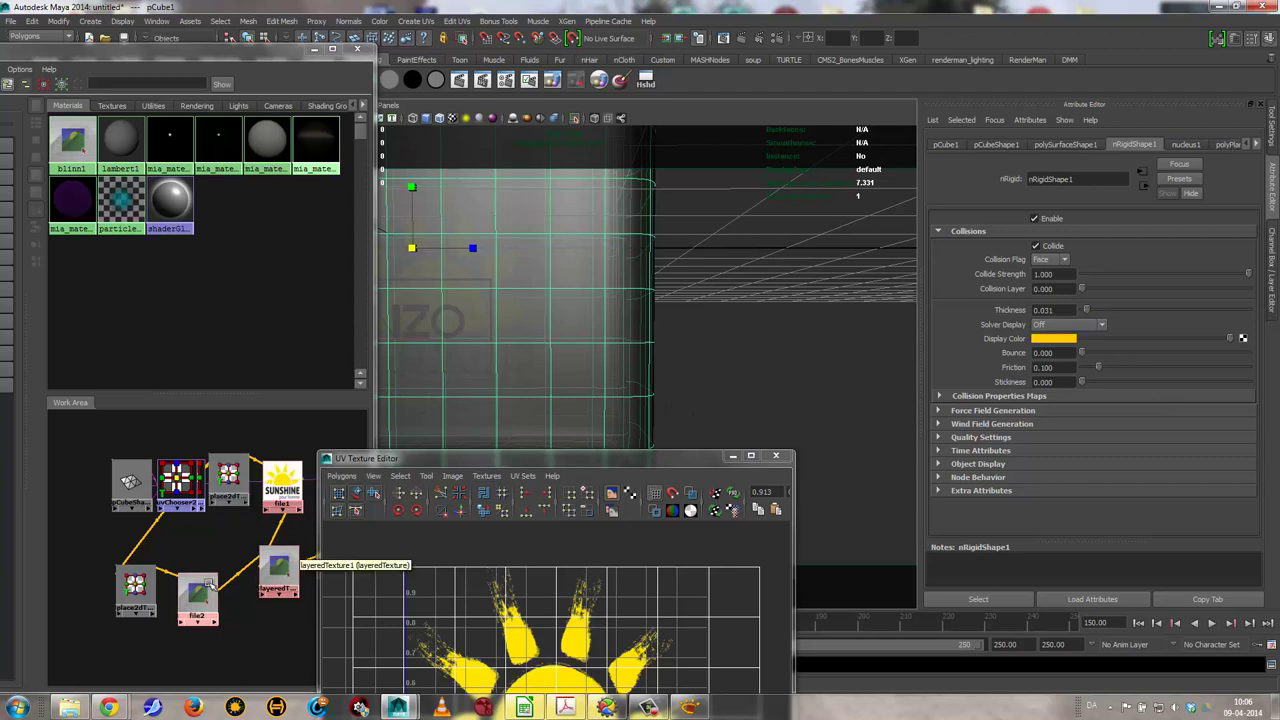
{"action": "left_click", "coordinate": [198, 592]}
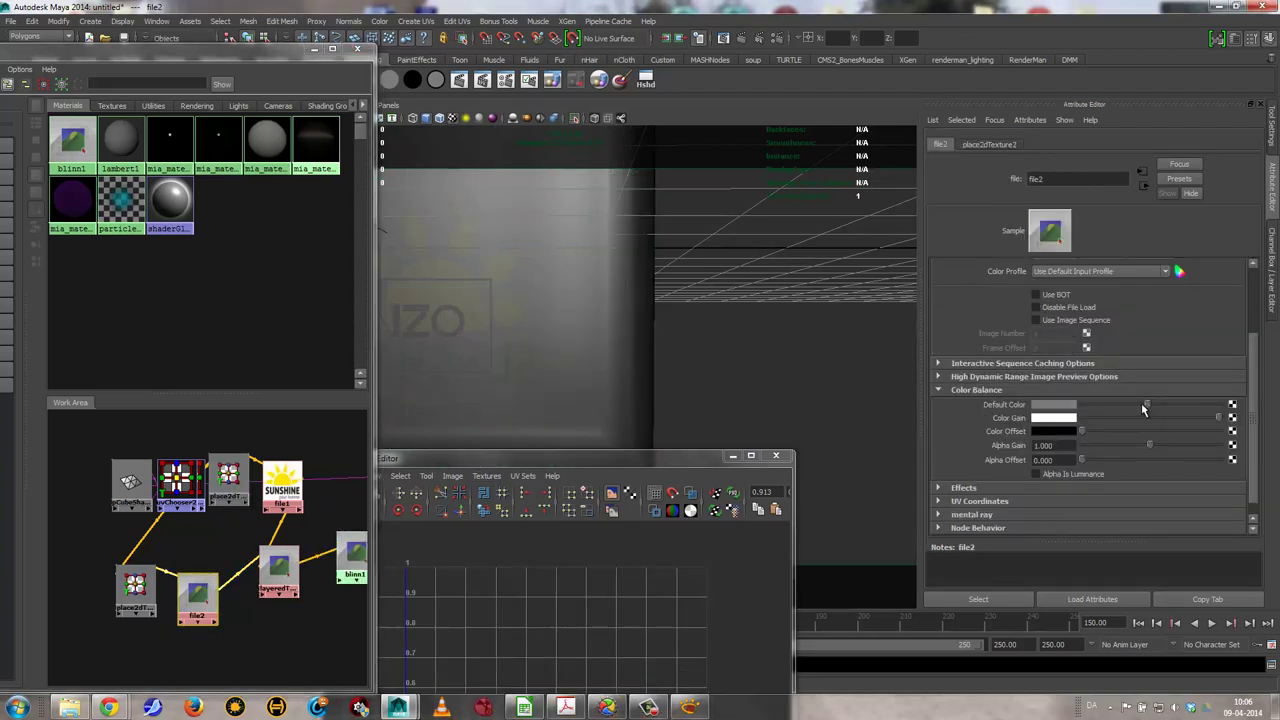
{"action": "left_click_drag", "start_coordinate": [1150, 404], "coordinate": [910, 421]}
Show layeredTexture1's settings with the UV Texture Editor brought into view
{"action": "mouse_move", "coordinate": [755, 365]}
{"action": "left_mouse_down", "text": "alt"}
{"action": "mouse_move", "coordinate": [457, 363]}
{"action": "mouse_move", "coordinate": [557, 366]}
{"action": "mouse_move", "coordinate": [575, 329]}
{"action": "left_mouse_up", "text": "alt"}
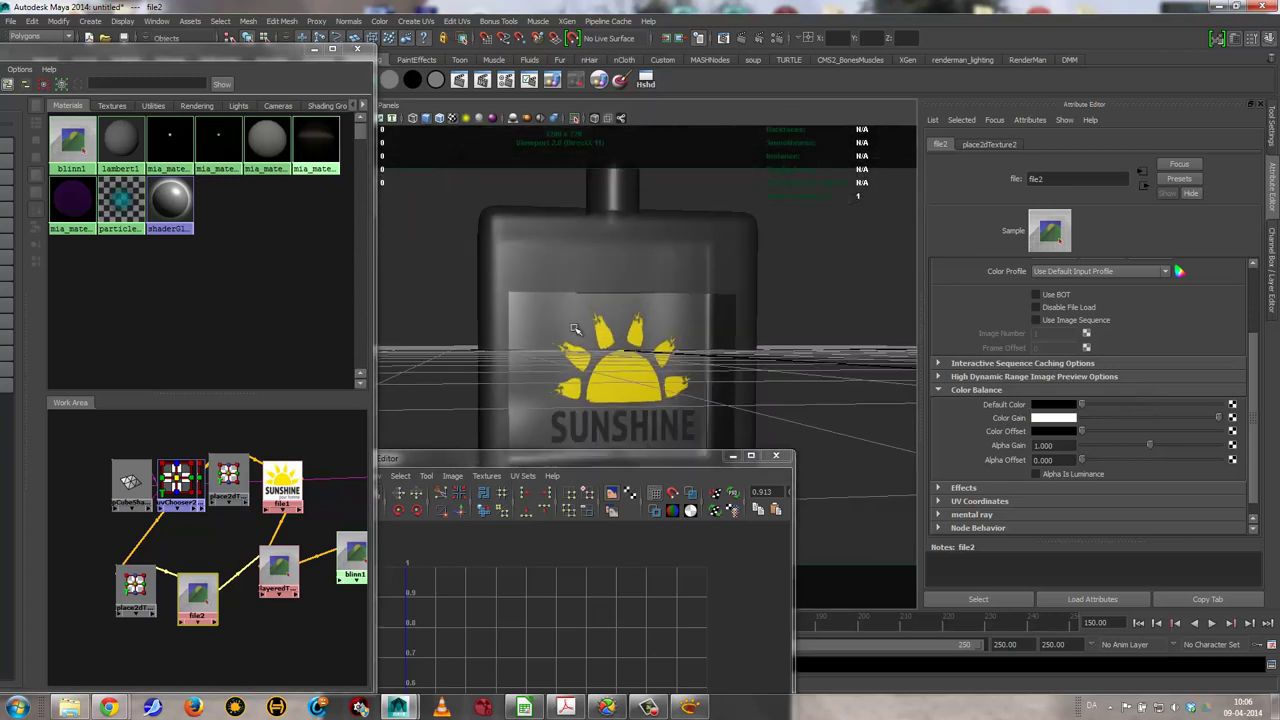
{"action": "left_click", "coordinate": [280, 568]}
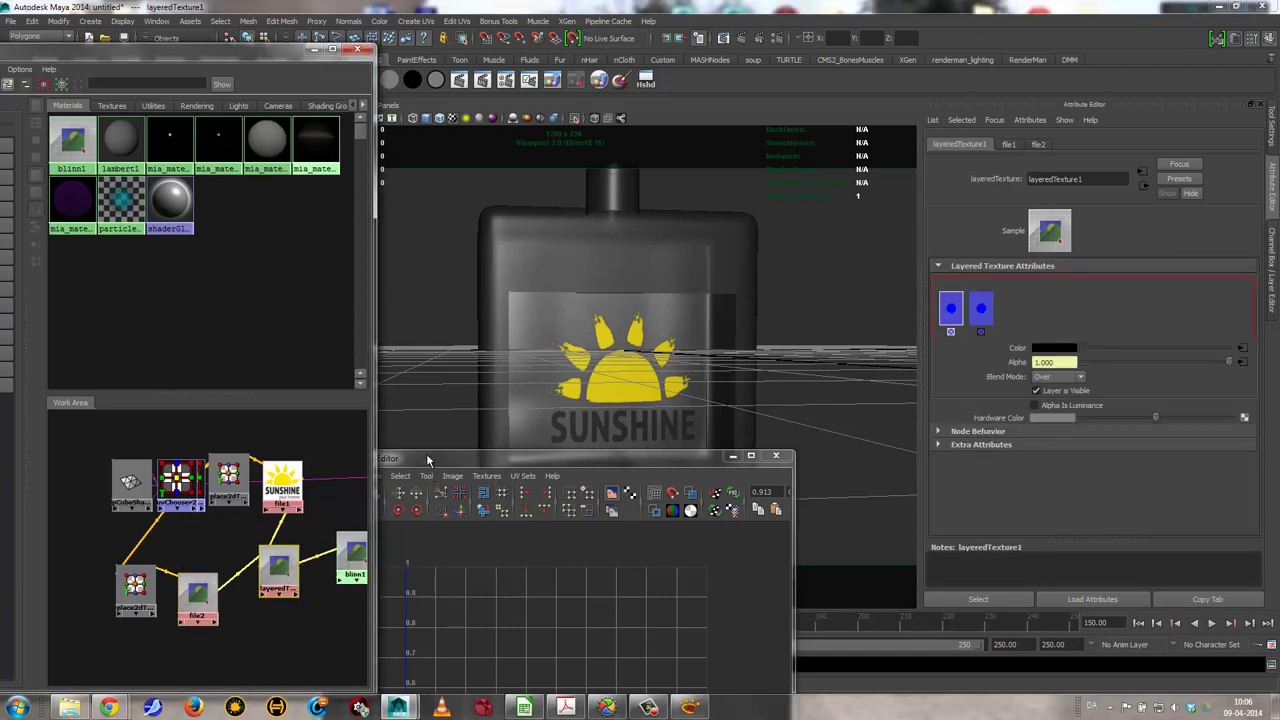
{"action": "mouse_move", "coordinate": [430, 459]}
{"action": "left_mouse_down"}
{"action": "mouse_move", "coordinate": [657, 480]}
{"action": "mouse_move", "coordinate": [719, 506]}
{"action": "left_mouse_up"}
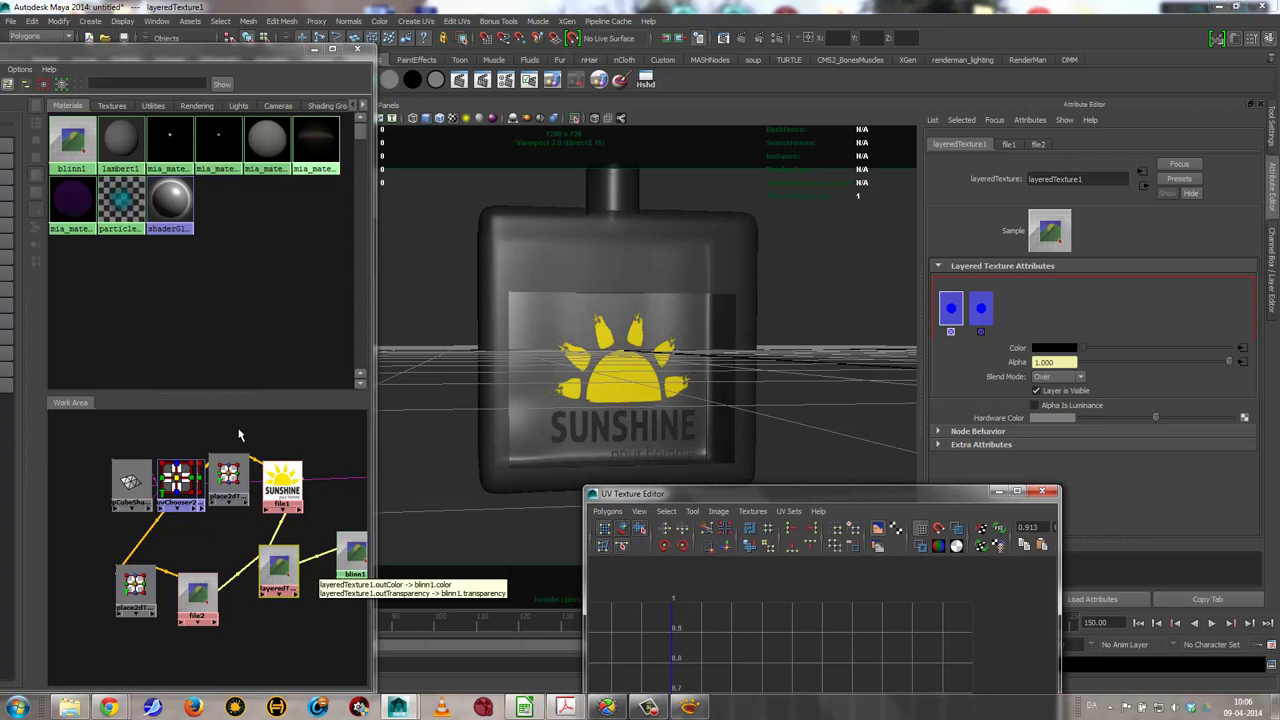
Connect layeredTexture1 to mia_material_x_passes1's Diffuse Color
{"action": "left_click", "coordinate": [220, 140]}
{"action": "left_click", "coordinate": [175, 142]}
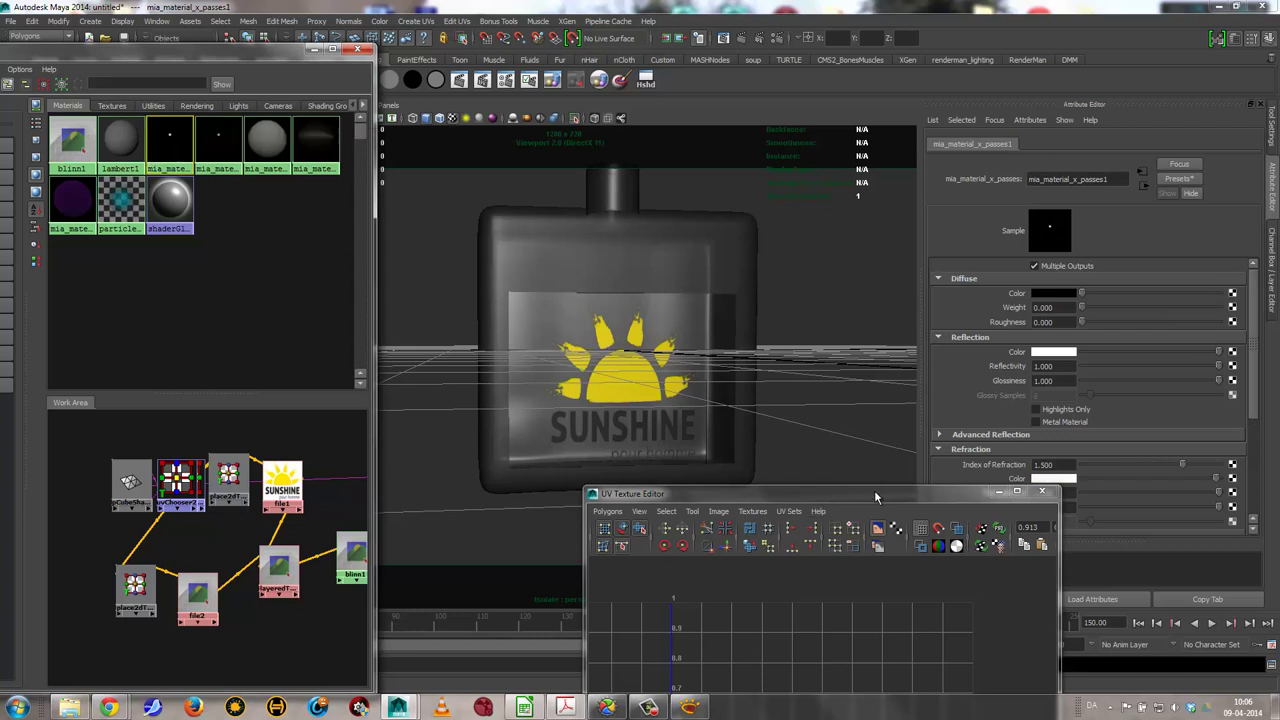
{"action": "left_click", "coordinate": [998, 492]}
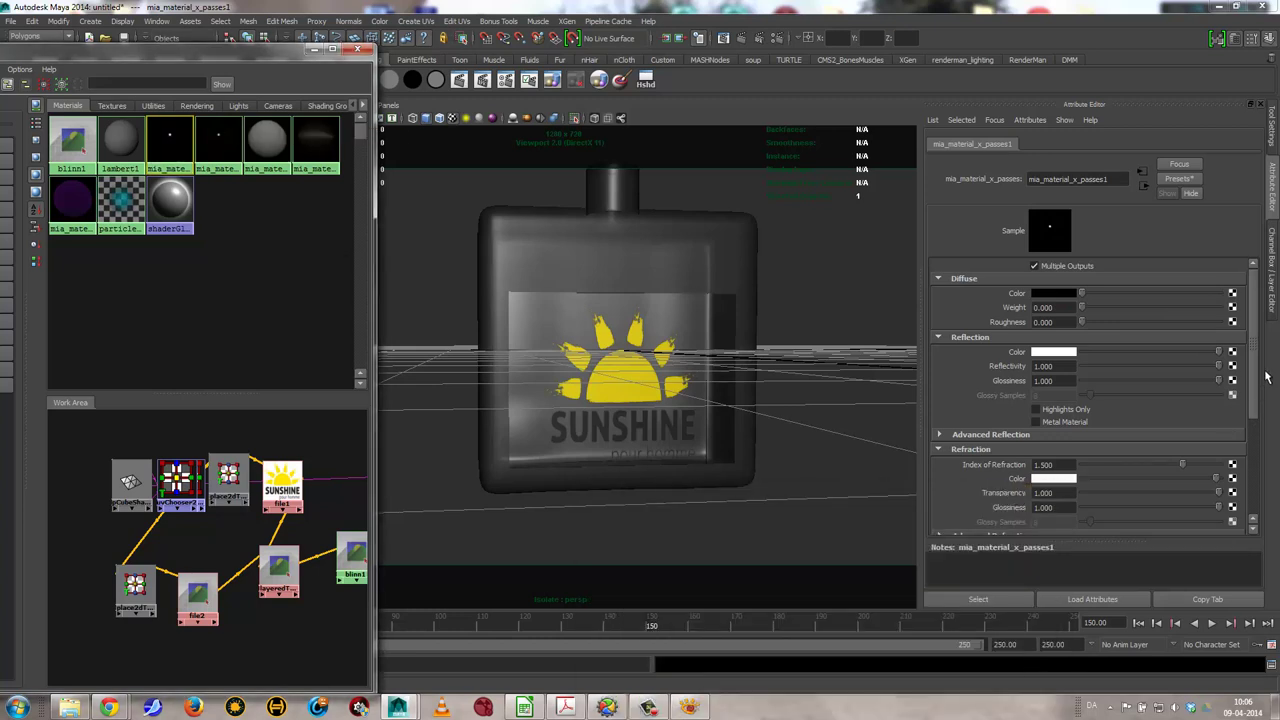
{"action": "middle_click_drag", "start_coordinate": [280, 568], "coordinate": [1020, 296]}
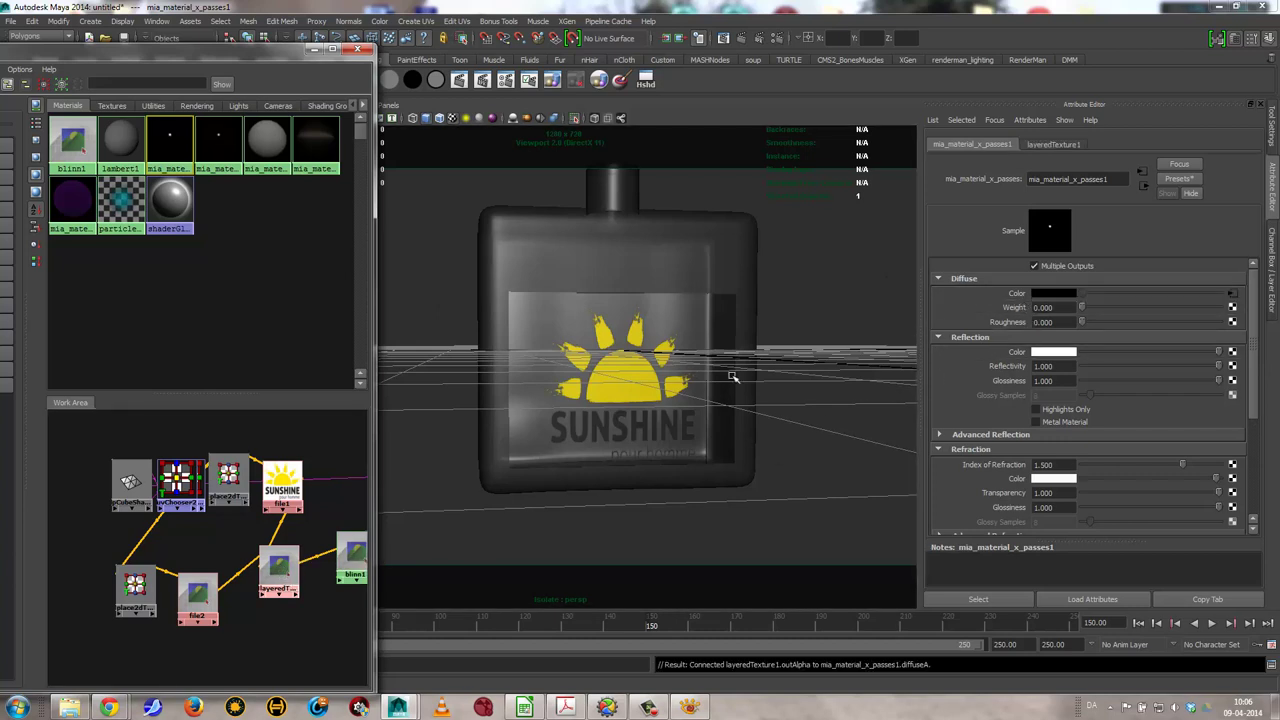
Assign the mia_material_x_passes1 glass material to the bottle mesh
{"action": "left_click", "coordinate": [529, 221]}
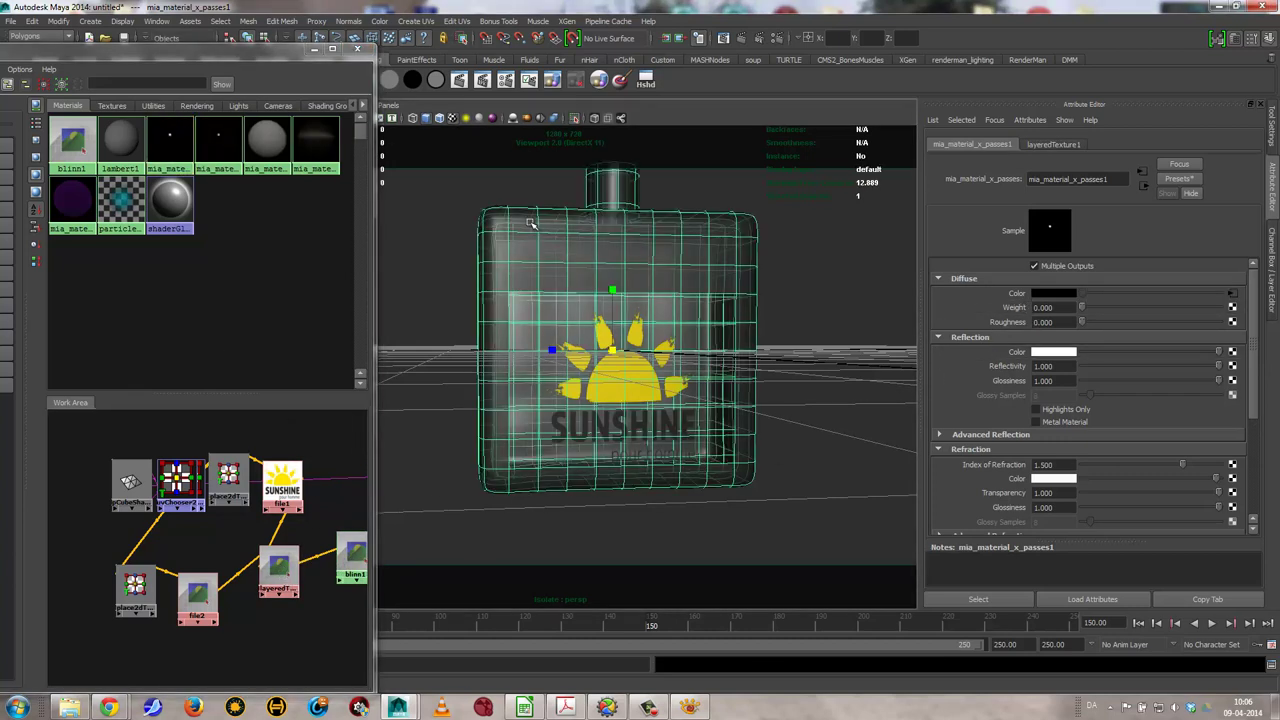
{"action": "right_click_drag", "start_coordinate": [169, 143], "coordinate": [171, 115]}
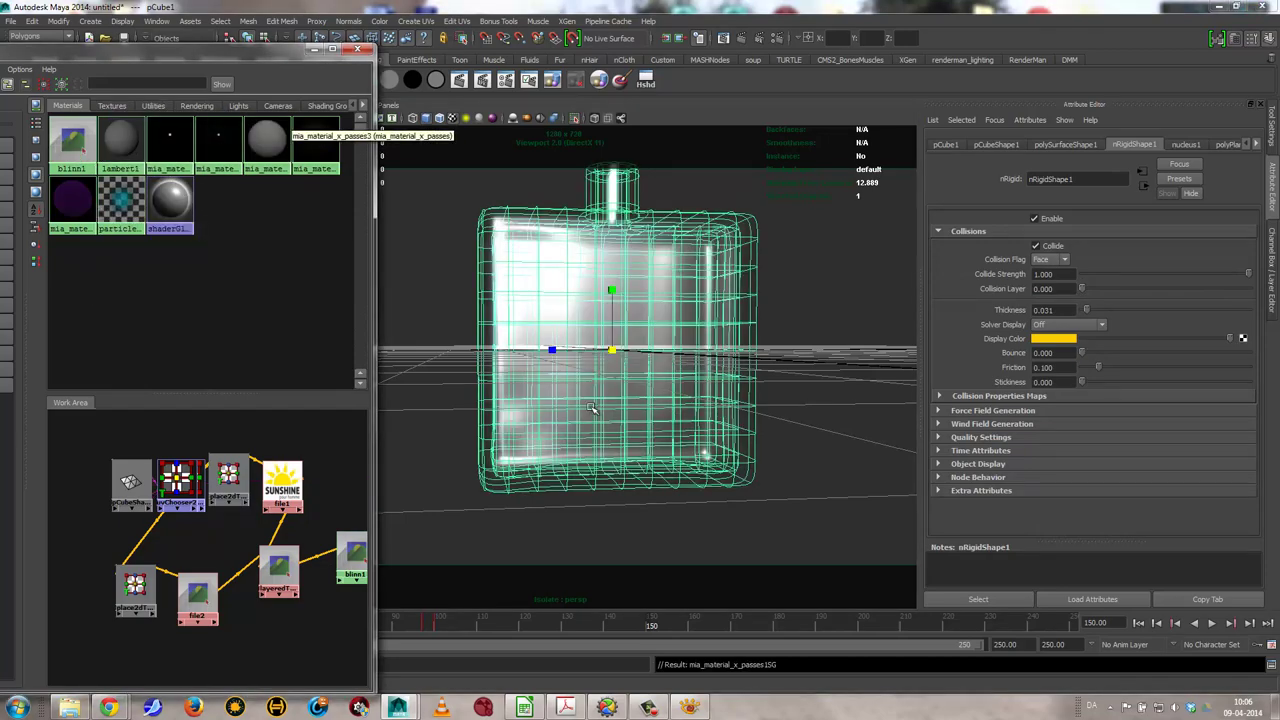
{"action": "key", "text": "4"}
{"action": "mouse_move", "coordinate": [623, 434]}
{"action": "left_mouse_down", "text": "alt"}
{"action": "mouse_move", "coordinate": [684, 465]}
{"action": "mouse_move", "coordinate": [720, 459]}
{"action": "left_mouse_up", "text": "alt"}
{"action": "key", "text": "5"}
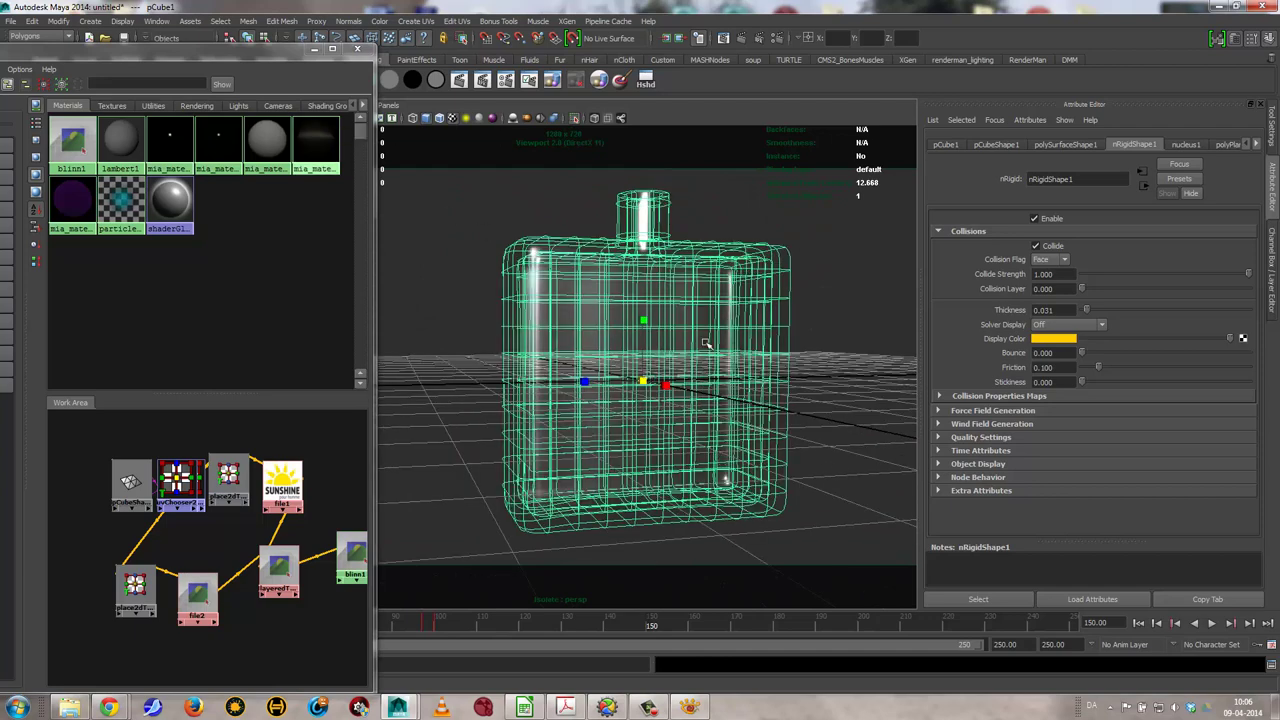
{"action": "right_click_drag", "start_coordinate": [716, 338], "coordinate": [683, 221], "text": "alt"}
Re-render the scene in mental ray, then close the Render View once it finishes
{"action": "left_click", "coordinate": [725, 39]}
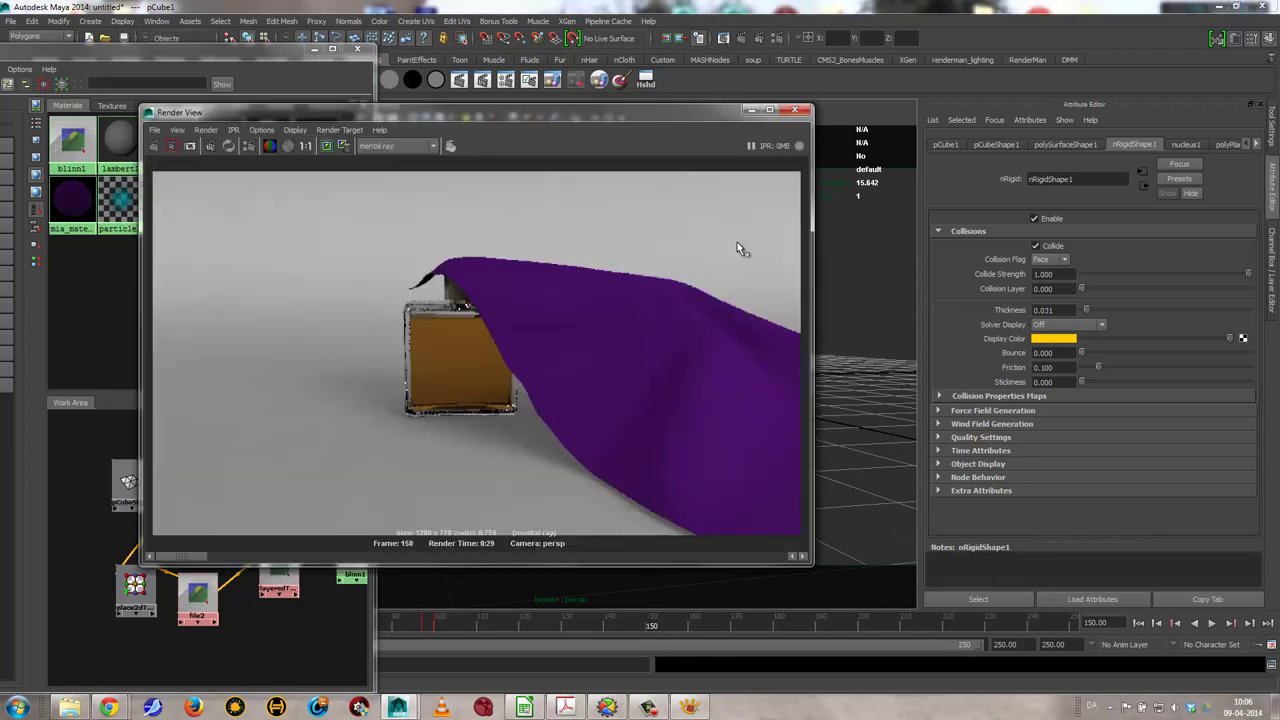
{"action": "left_click", "coordinate": [155, 144]}
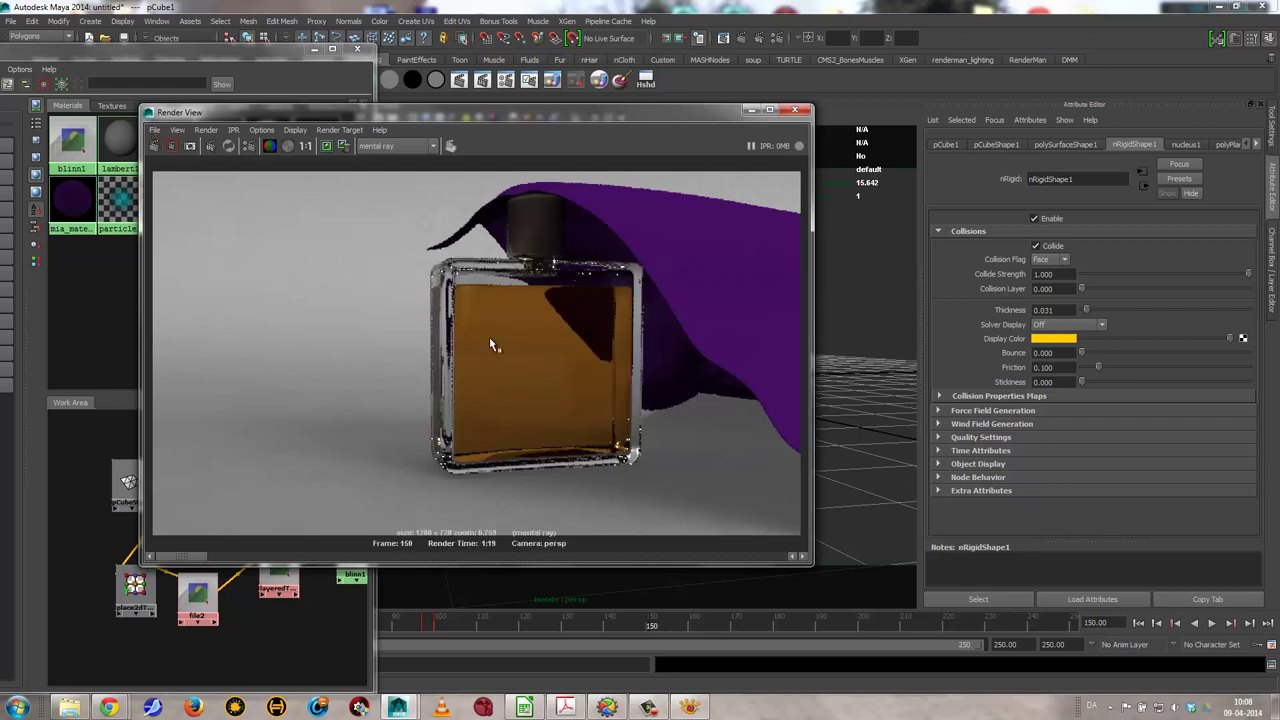
{"action": "left_click", "coordinate": [751, 109]}
Set mia_material_x_passes1's Diffuse Weight to 0 and drive it with layeredTexture1's alpha
{"action": "left_click", "coordinate": [170, 141]}
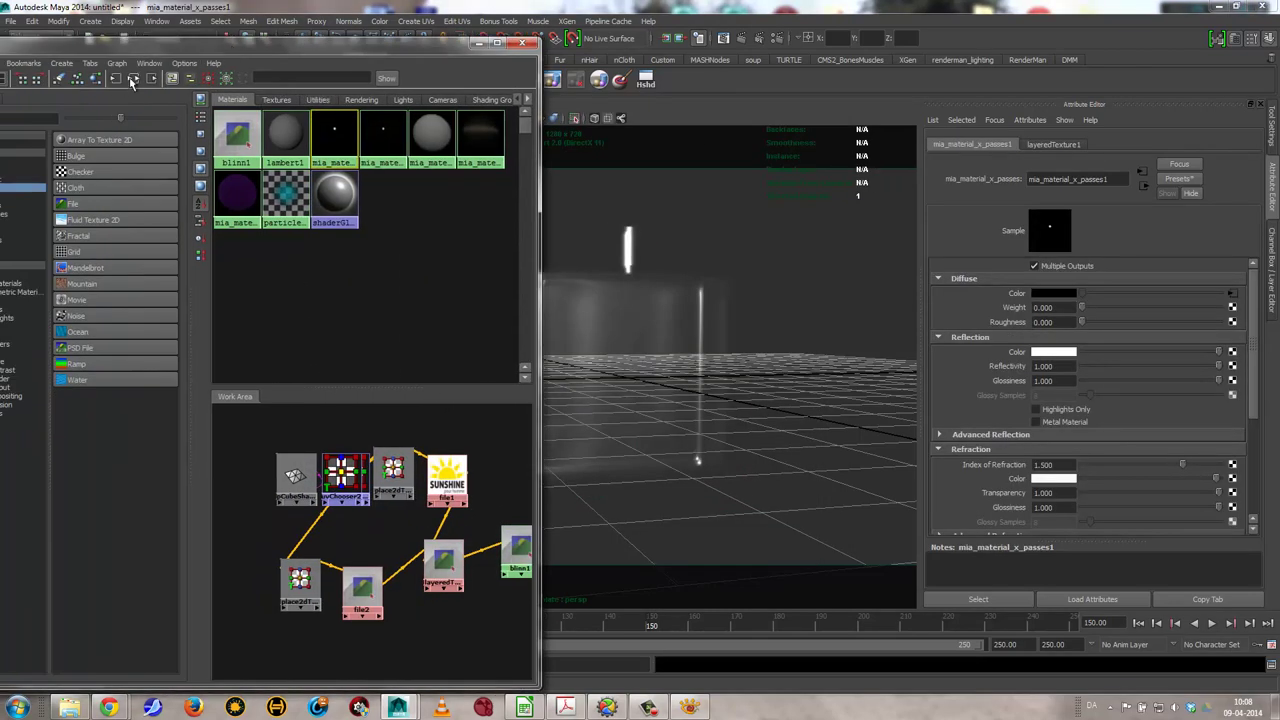
{"action": "left_click", "coordinate": [130, 78]}
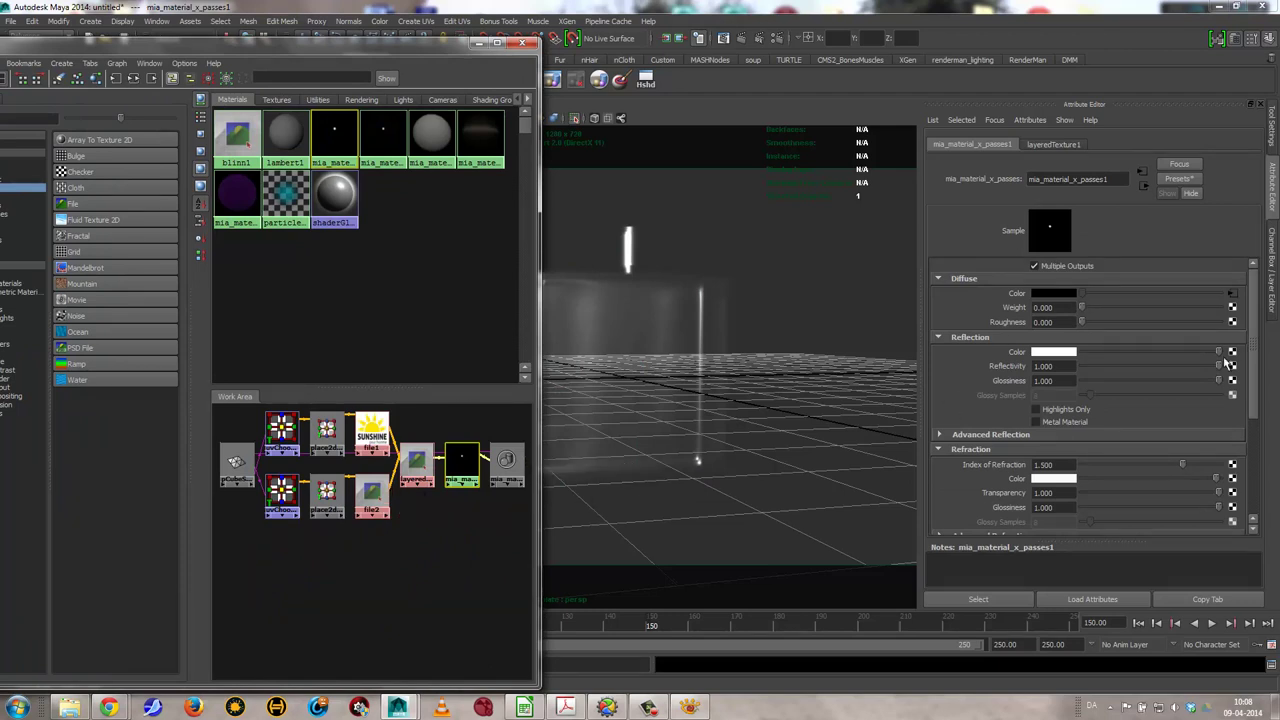
{"action": "left_click", "coordinate": [1082, 308]}
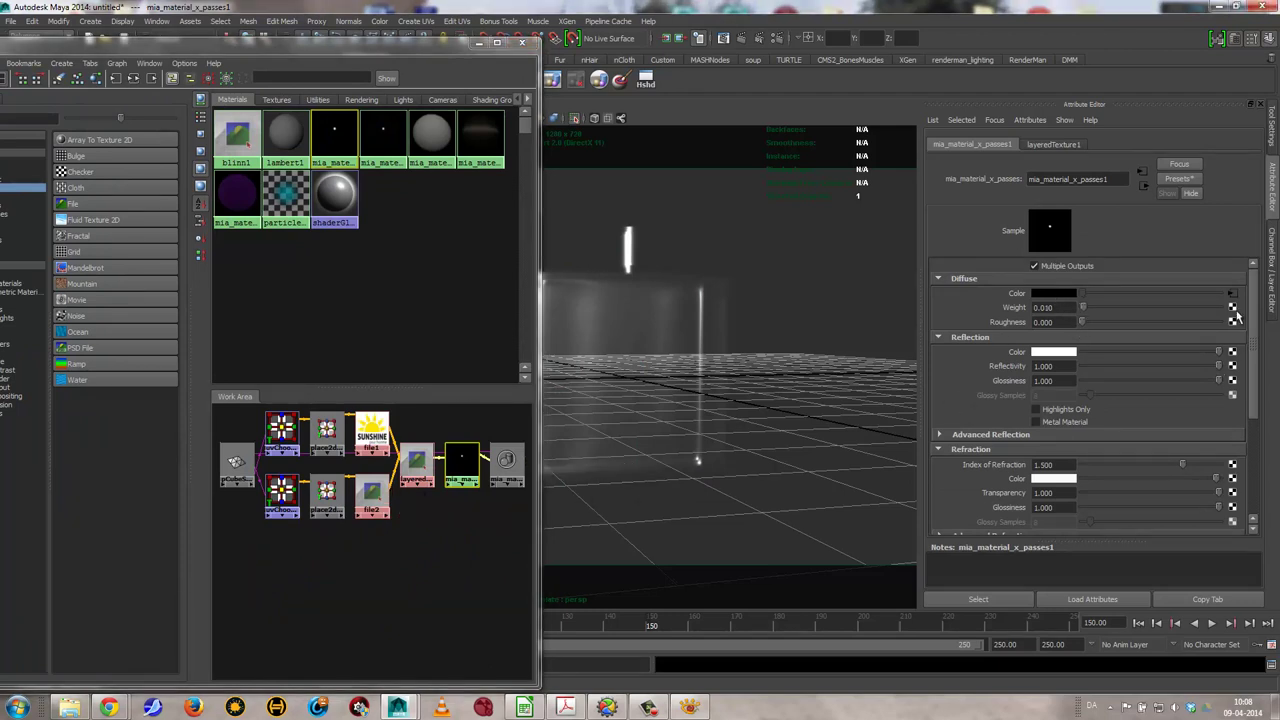
{"action": "double_click", "coordinate": [1050, 308]}
{"action": "type", "text": "0"}
{"action": "key", "text": "Return"}
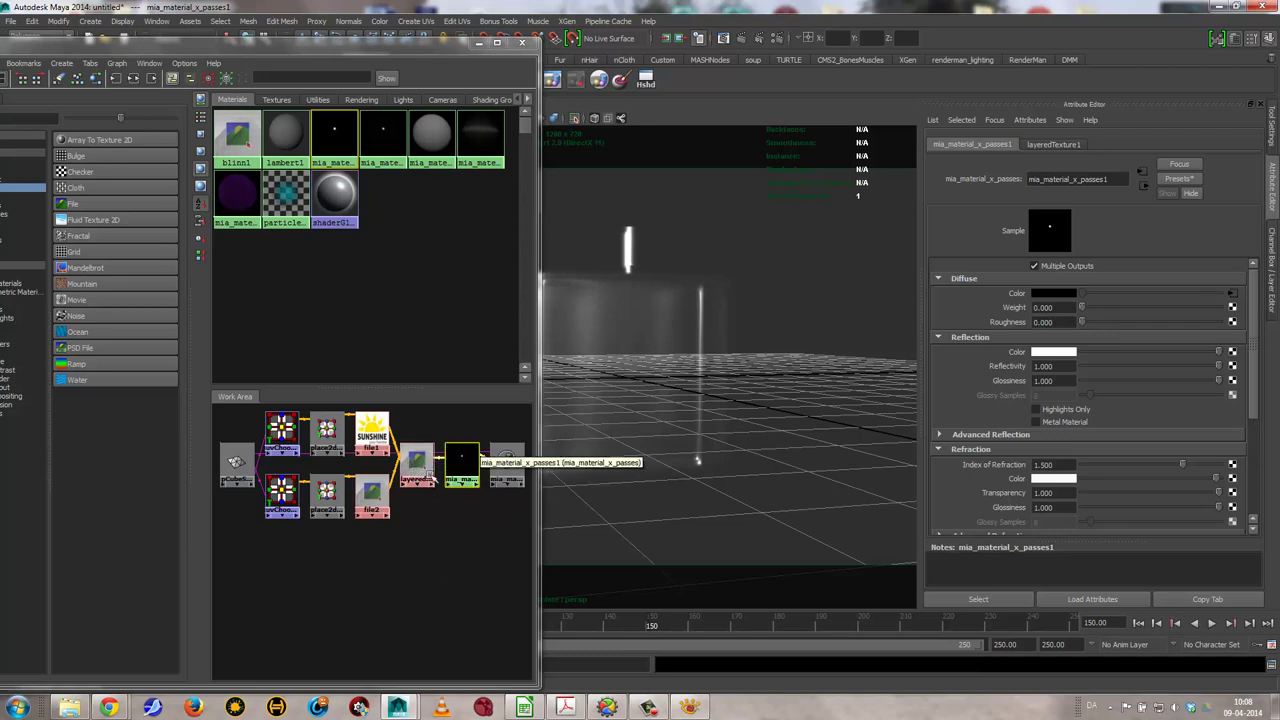
{"action": "middle_click_drag", "start_coordinate": [1008, 316], "coordinate": [1010, 310]}
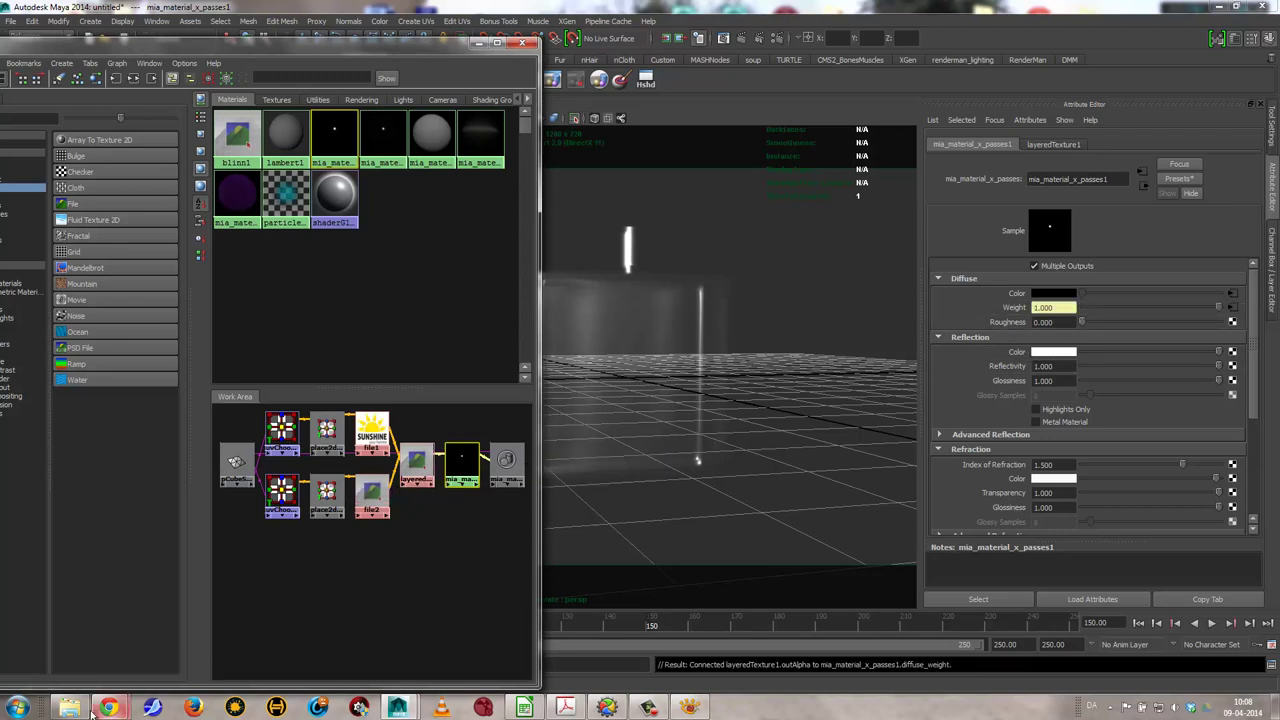
{"action": "left_click", "coordinate": [723, 39]}
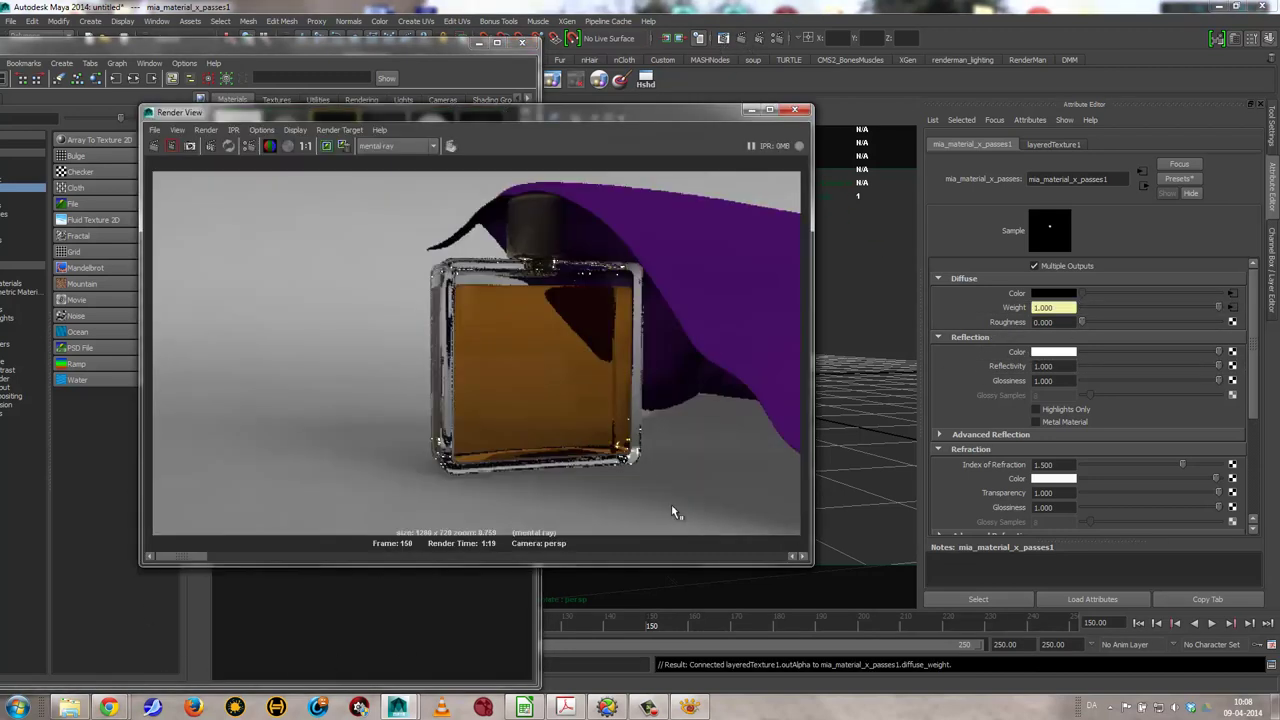
Render a region over the bottle's front and zoom in on the dark square patch
{"action": "left_click_drag", "start_coordinate": [493, 381], "coordinate": [538, 428]}
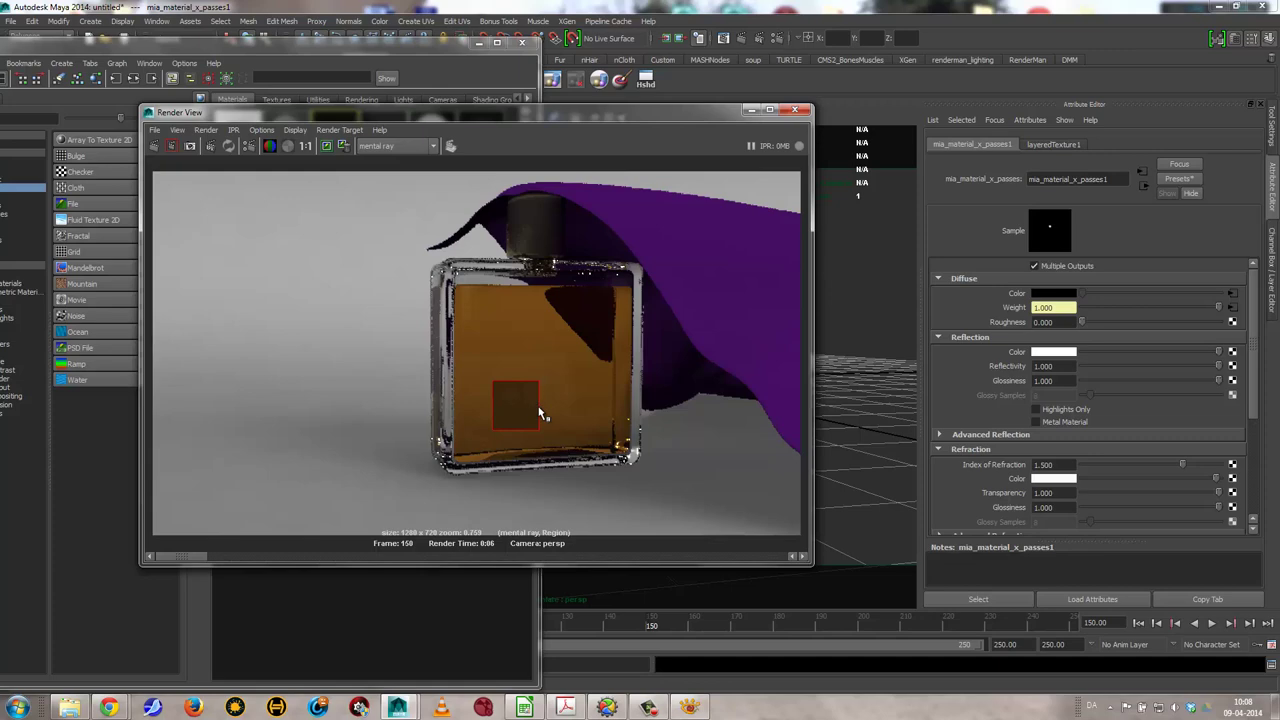
{"action": "right_click_drag", "start_coordinate": [525, 402], "coordinate": [628, 496], "text": "alt"}
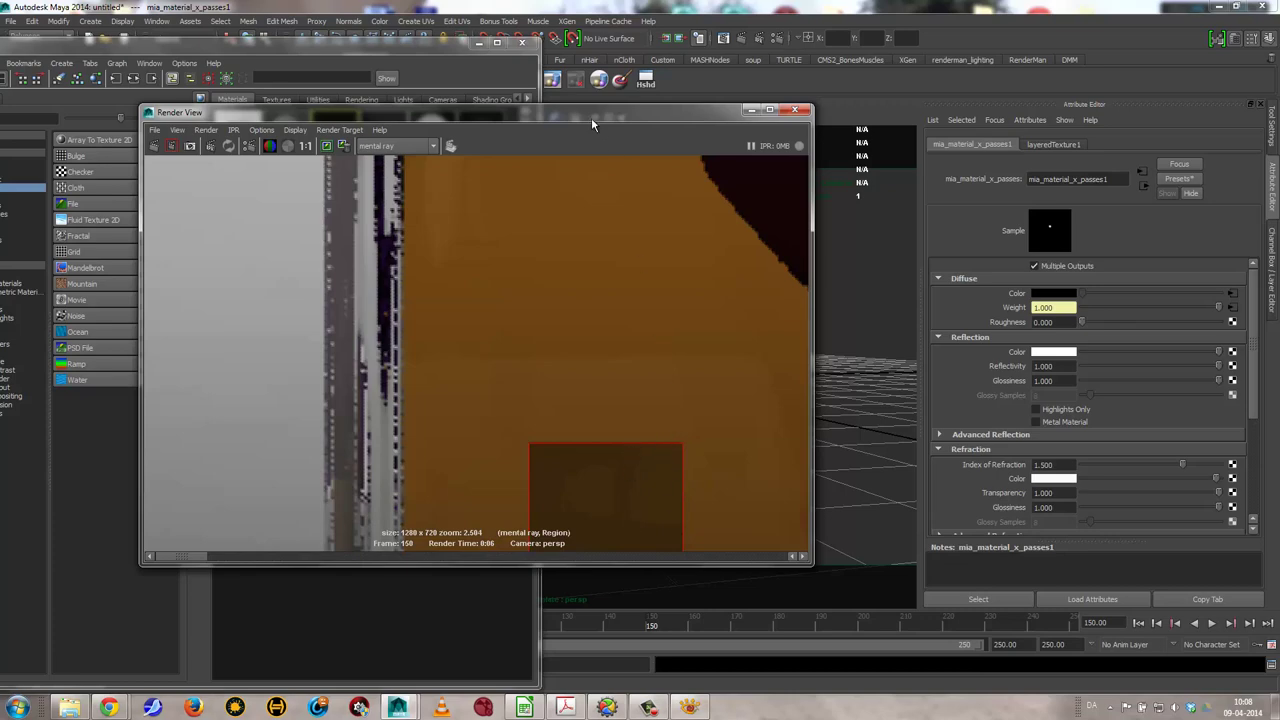
{"action": "left_click_drag", "start_coordinate": [591, 117], "coordinate": [605, 527]}
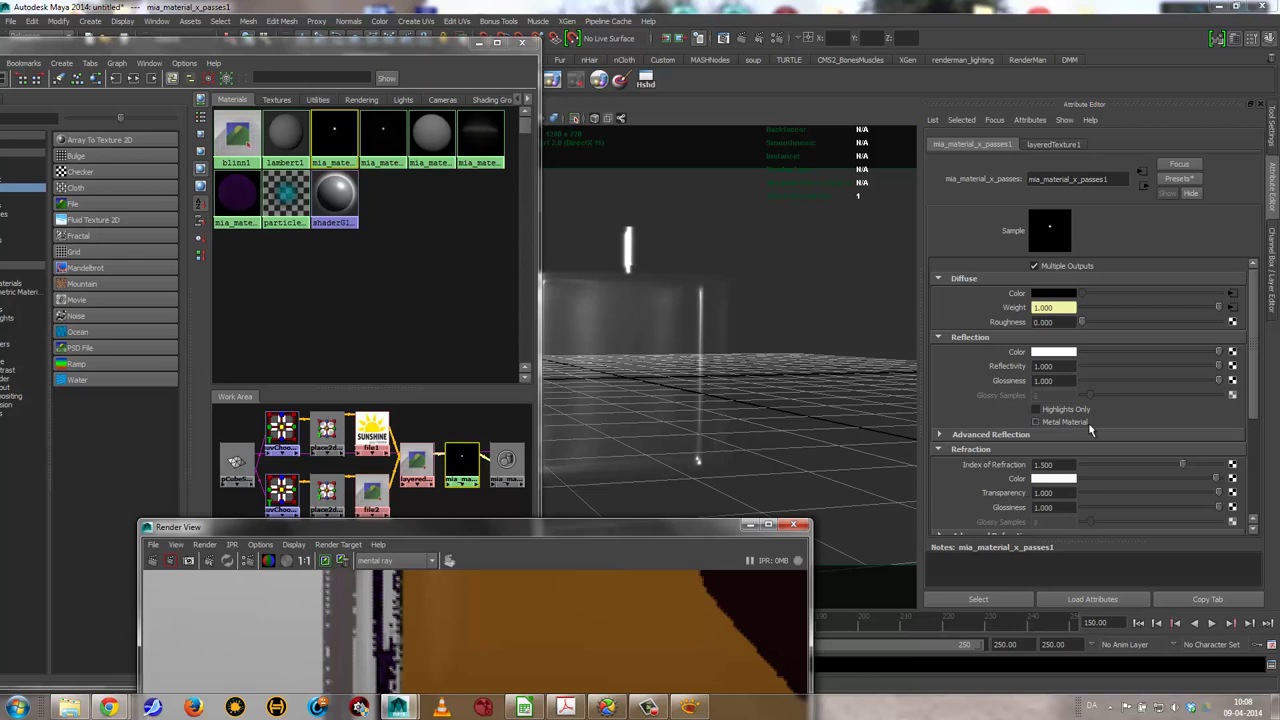
Select layeredTexture1 and filter the Create node list with 'rev' for the Reverse utility
{"action": "left_click_drag", "start_coordinate": [1252, 366], "coordinate": [1252, 436]}
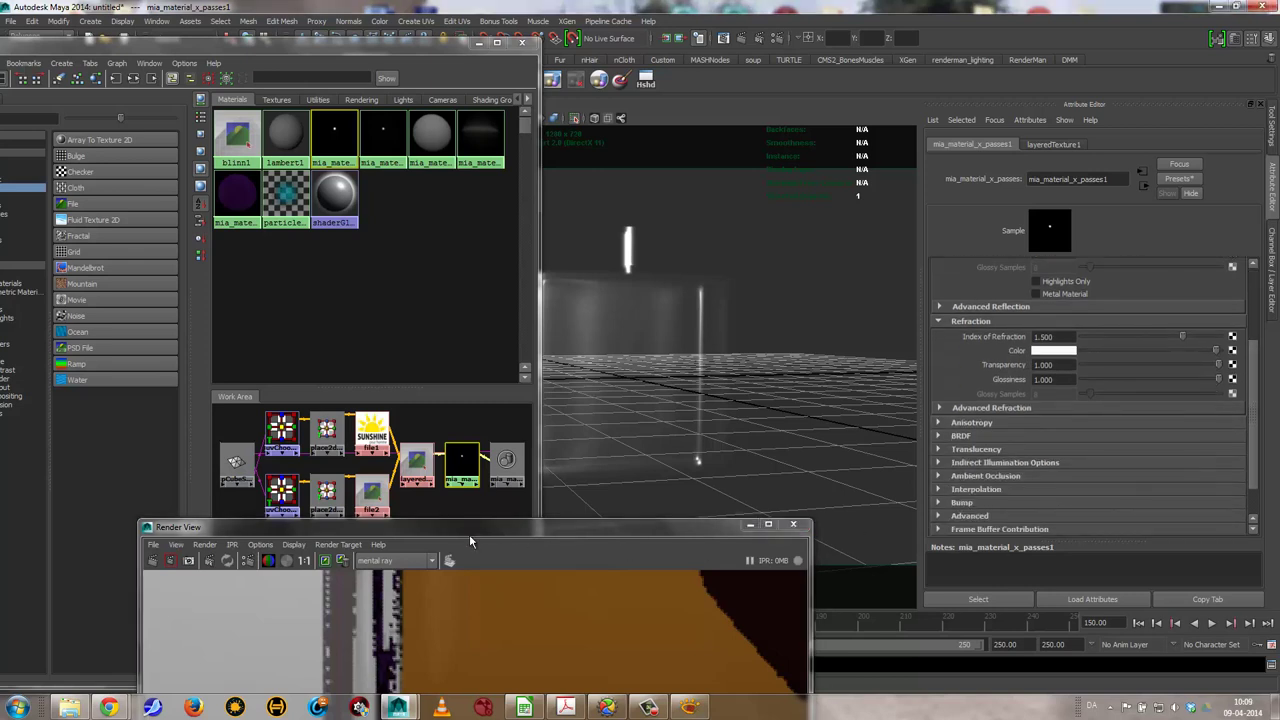
{"action": "left_click_drag", "start_coordinate": [469, 534], "coordinate": [437, 592]}
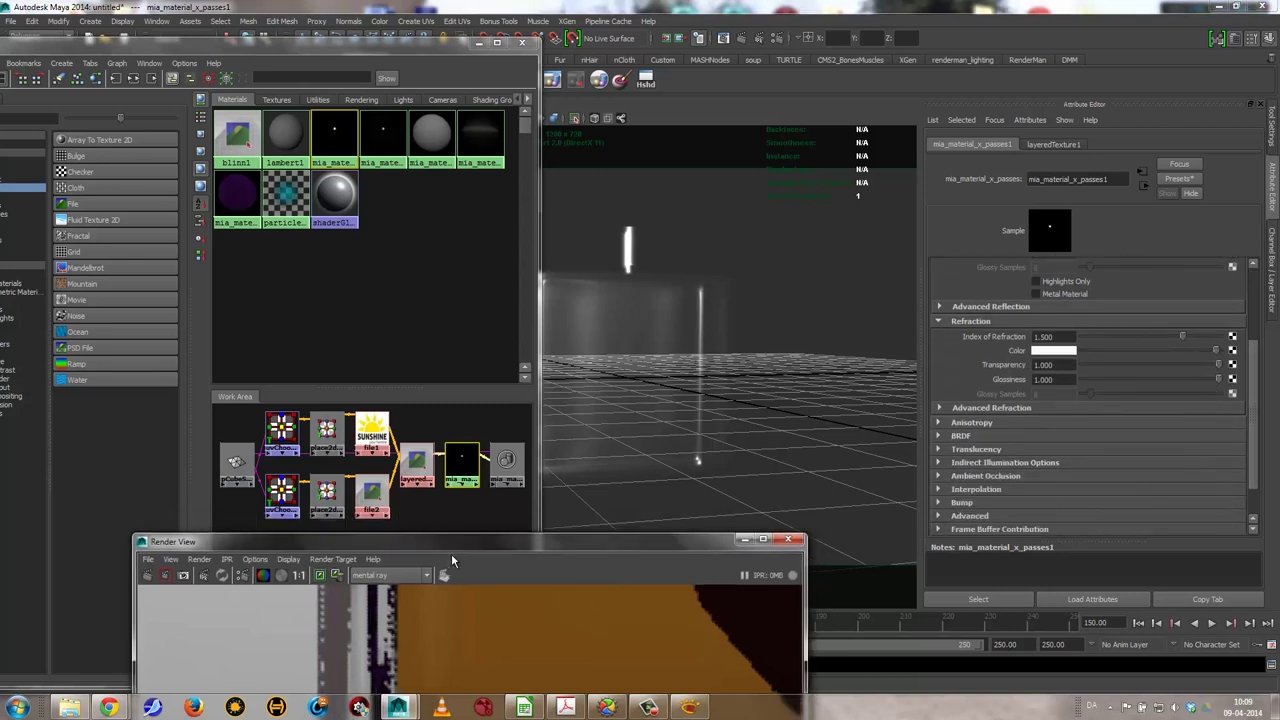
{"action": "left_click", "coordinate": [416, 459]}
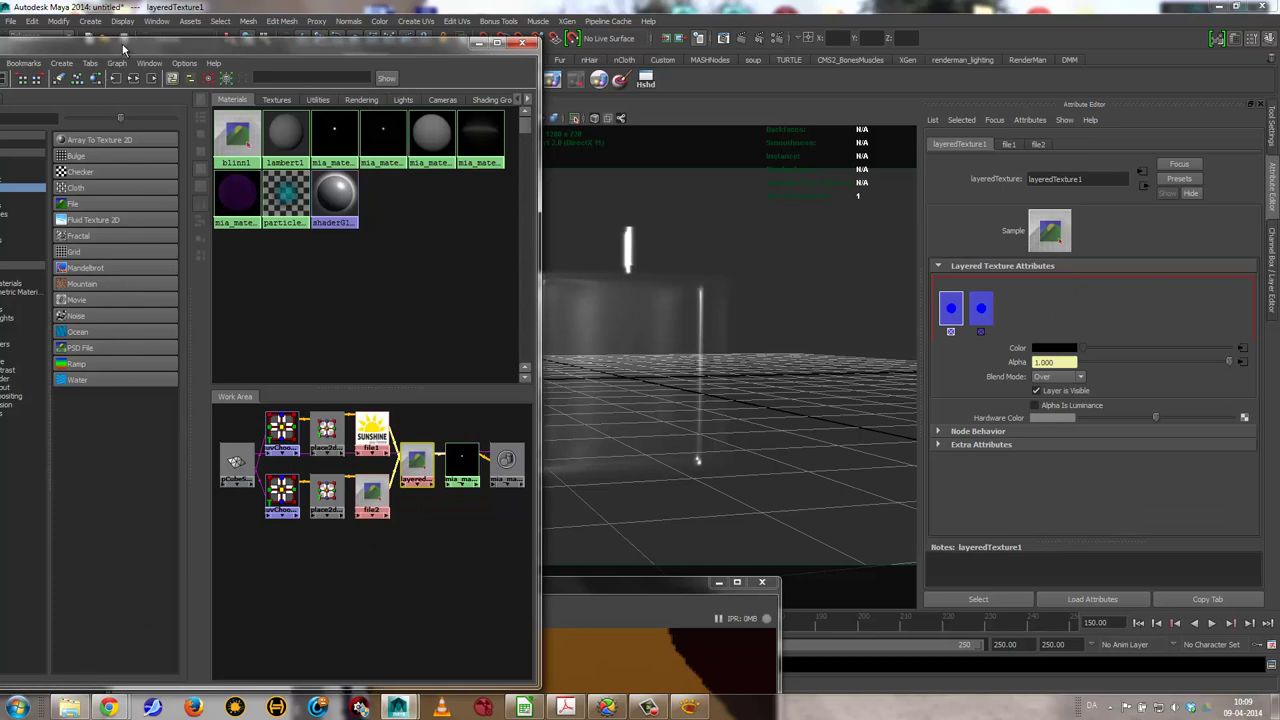
{"action": "left_click_drag", "start_coordinate": [122, 44], "coordinate": [317, 23]}
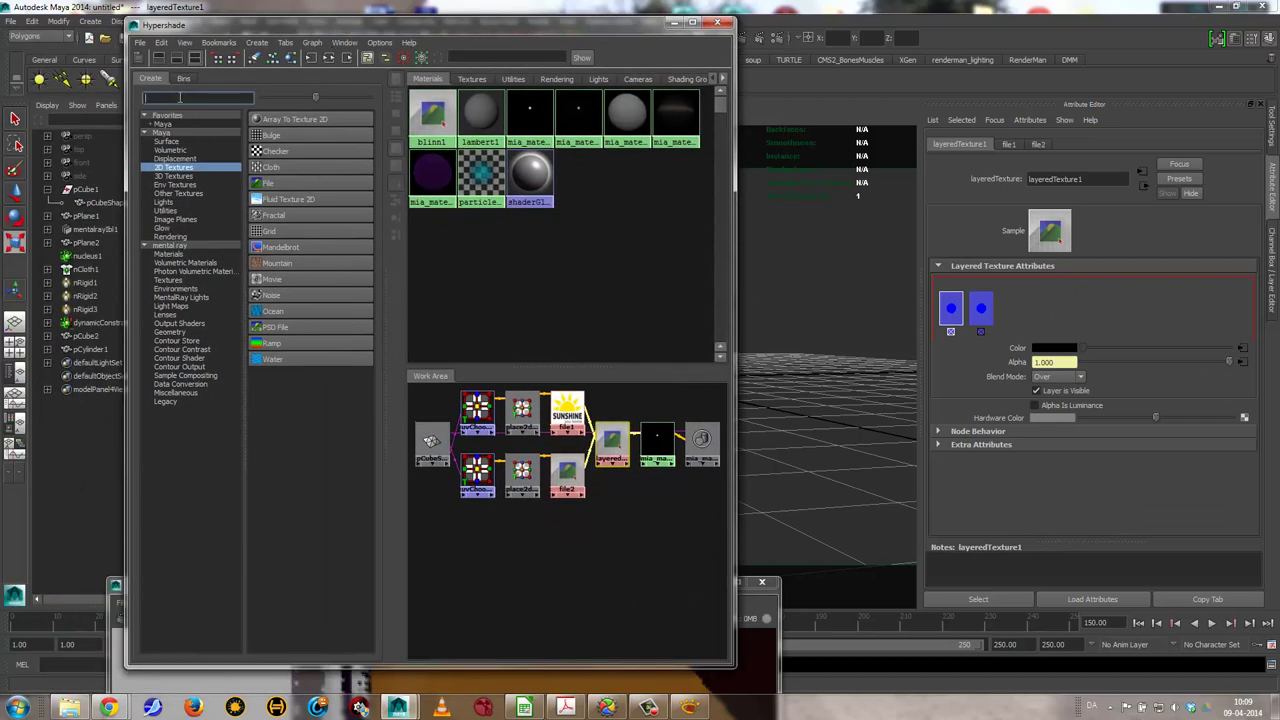
{"action": "type", "text": "inv"}
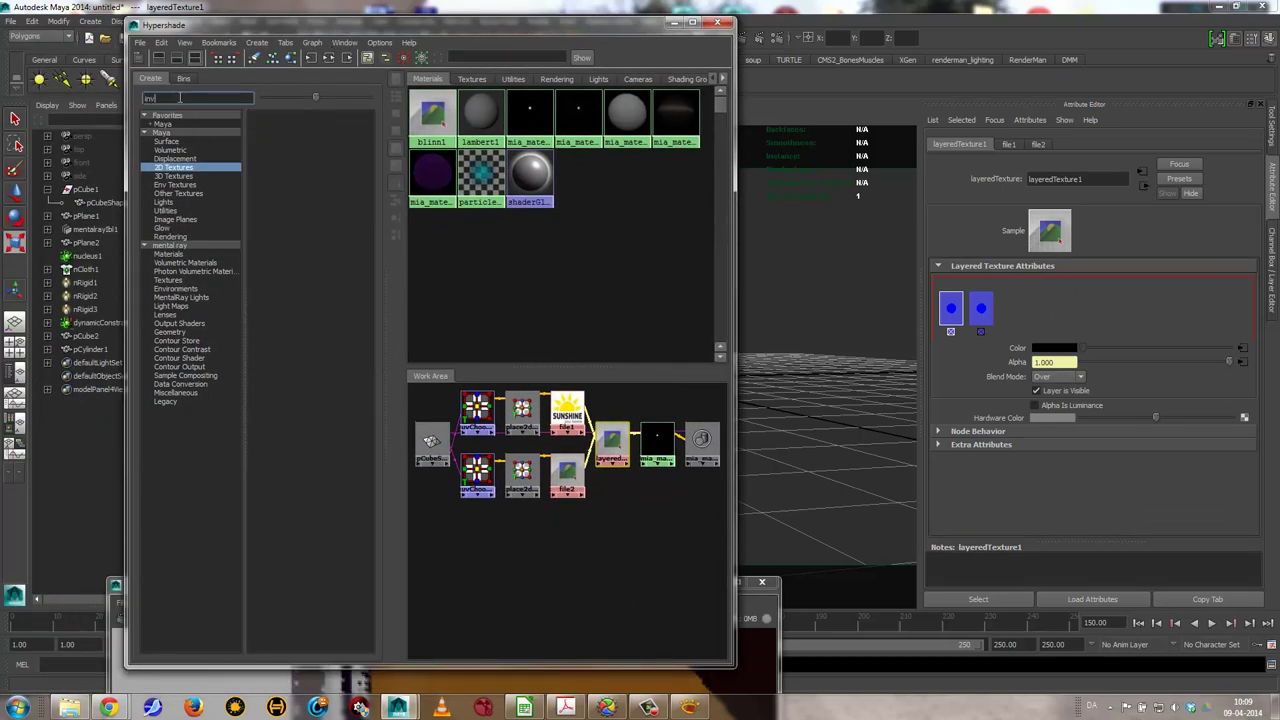
{"action": "key", "text": "BackSpace"}
{"action": "key", "text": "BackSpace"}
{"action": "key", "text": "BackSpace"}
{"action": "type", "text": "r"}
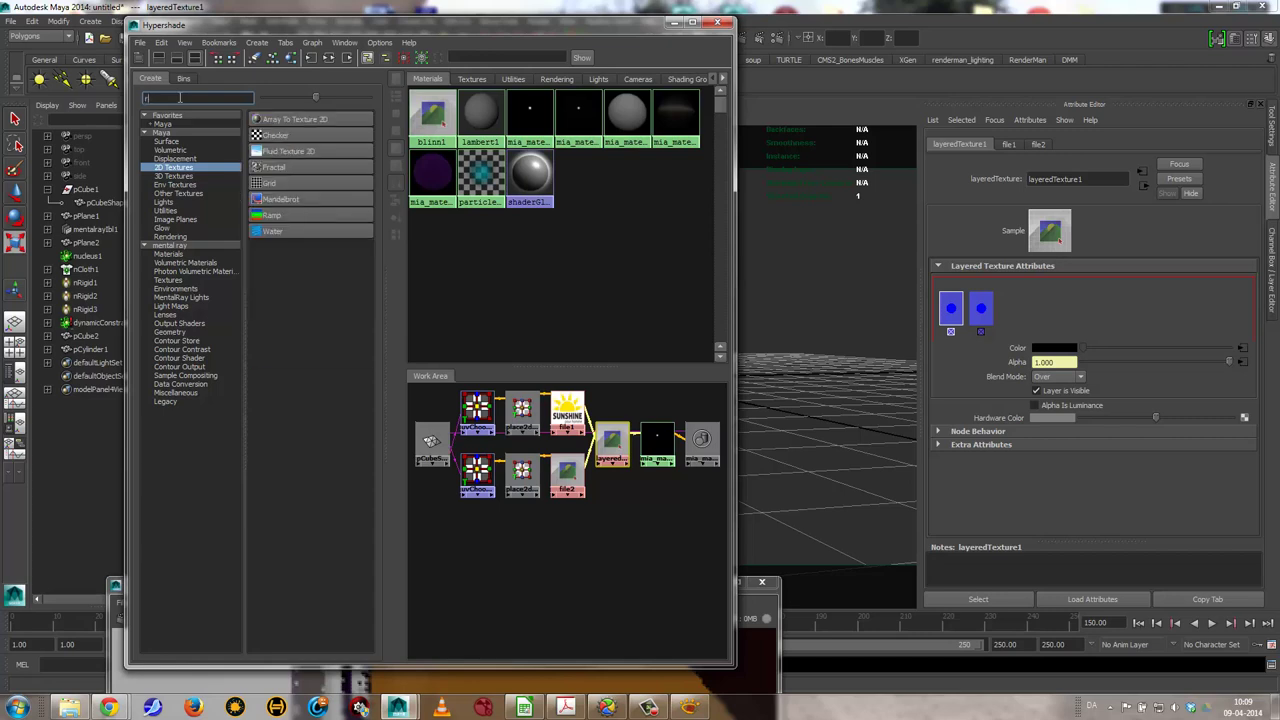
{"action": "type", "text": "ever"}
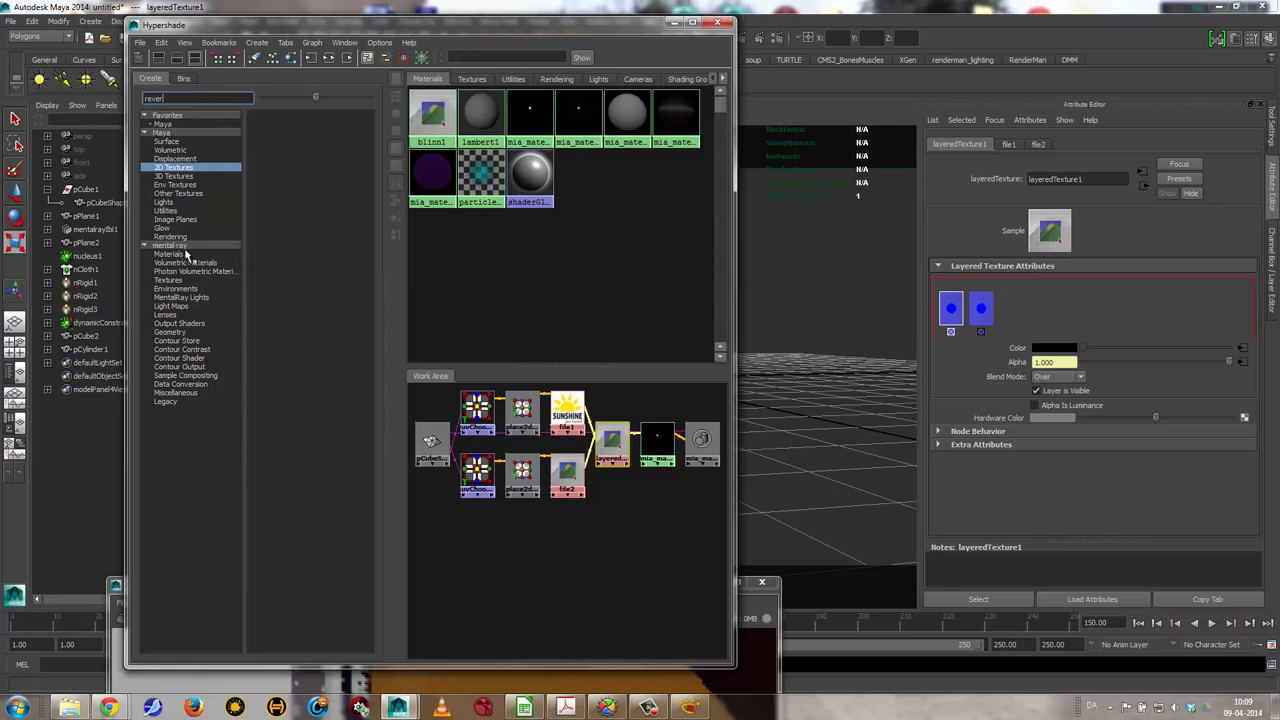
Create a reverse1 utility node below the label network and start a connection into it via Other…
{"action": "left_click", "coordinate": [173, 210]}
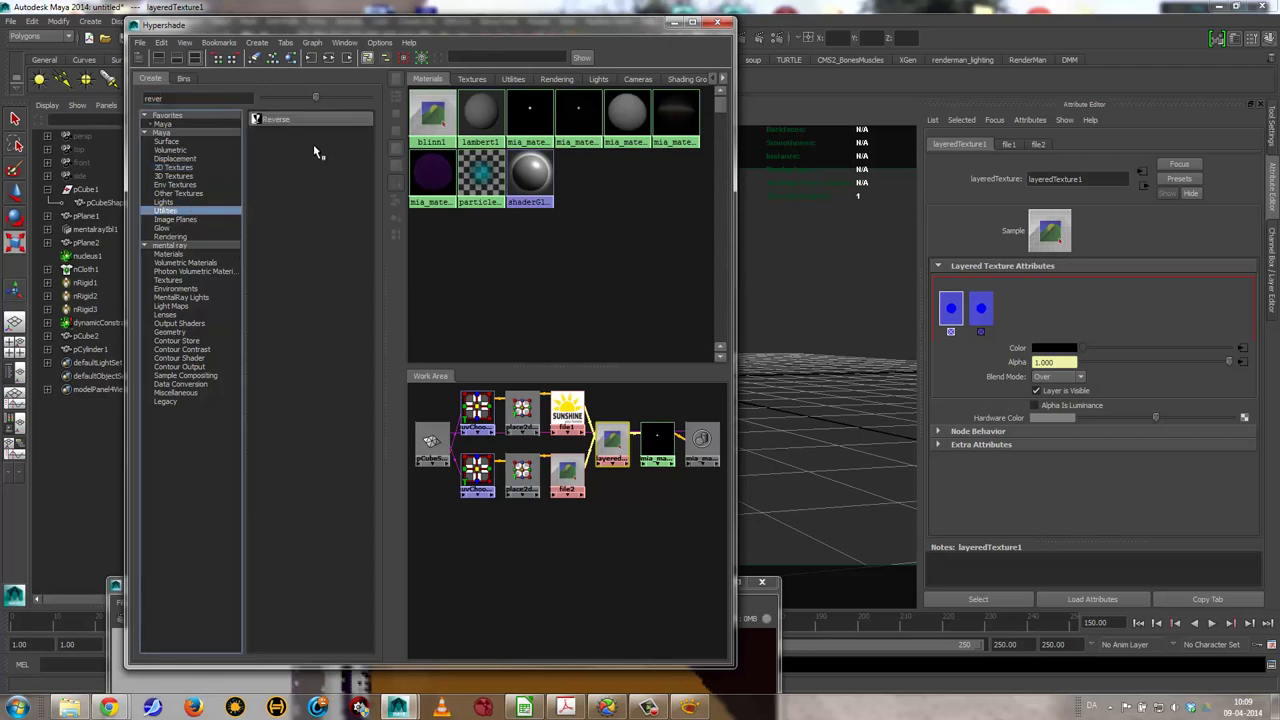
{"action": "left_click", "coordinate": [273, 120]}
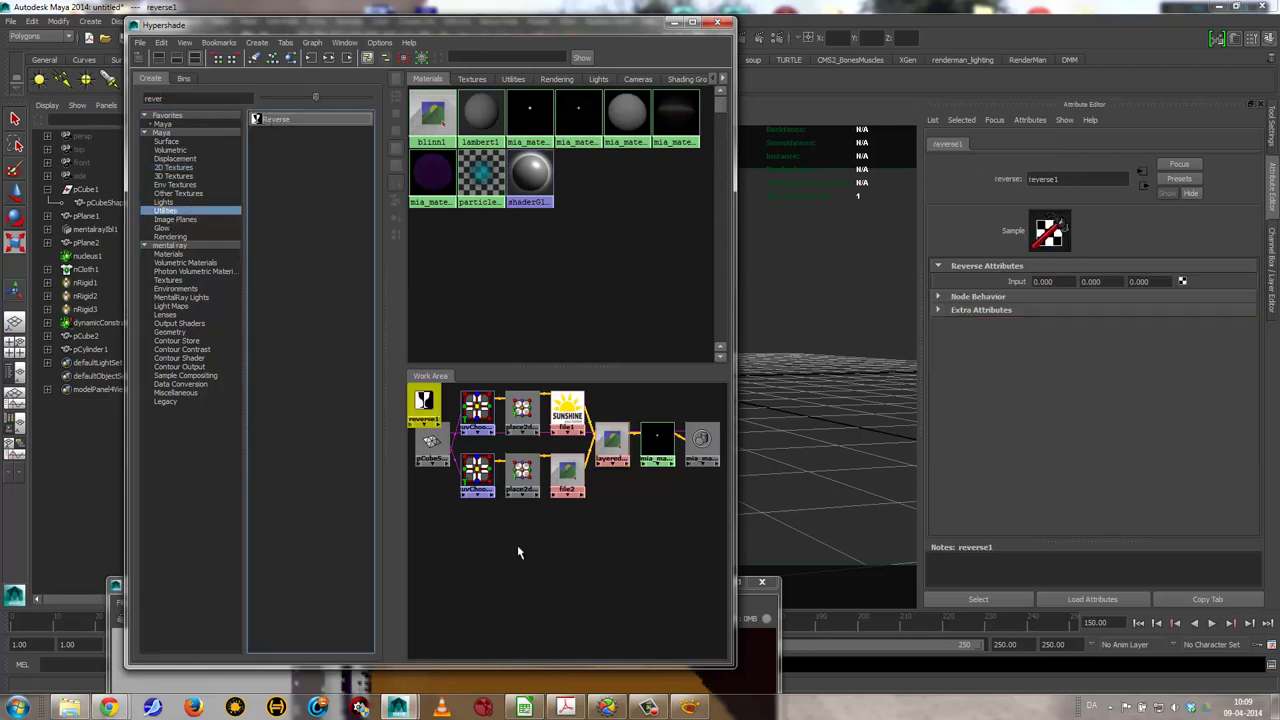
{"action": "mouse_move", "coordinate": [440, 398]}
{"action": "left_mouse_down"}
{"action": "mouse_move", "coordinate": [630, 558]}
{"action": "mouse_move", "coordinate": [632, 536]}
{"action": "left_mouse_up"}
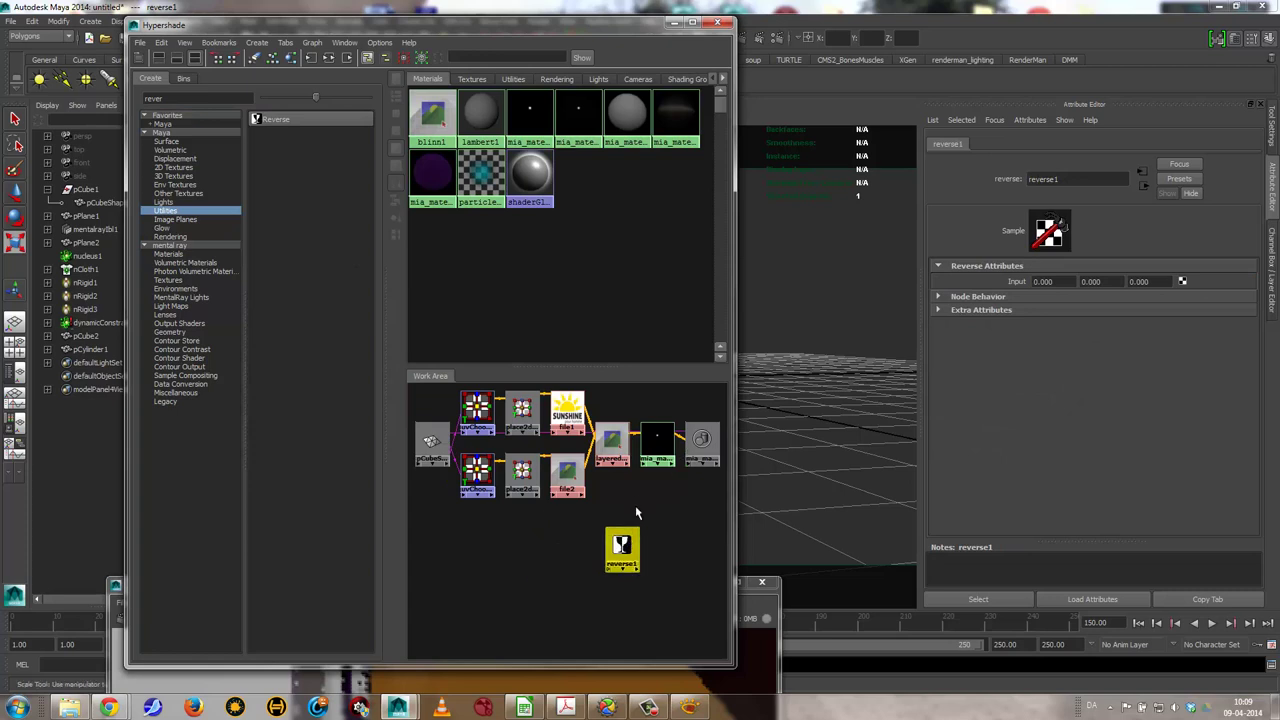
{"action": "middle_click_drag", "start_coordinate": [608, 445], "coordinate": [620, 553]}
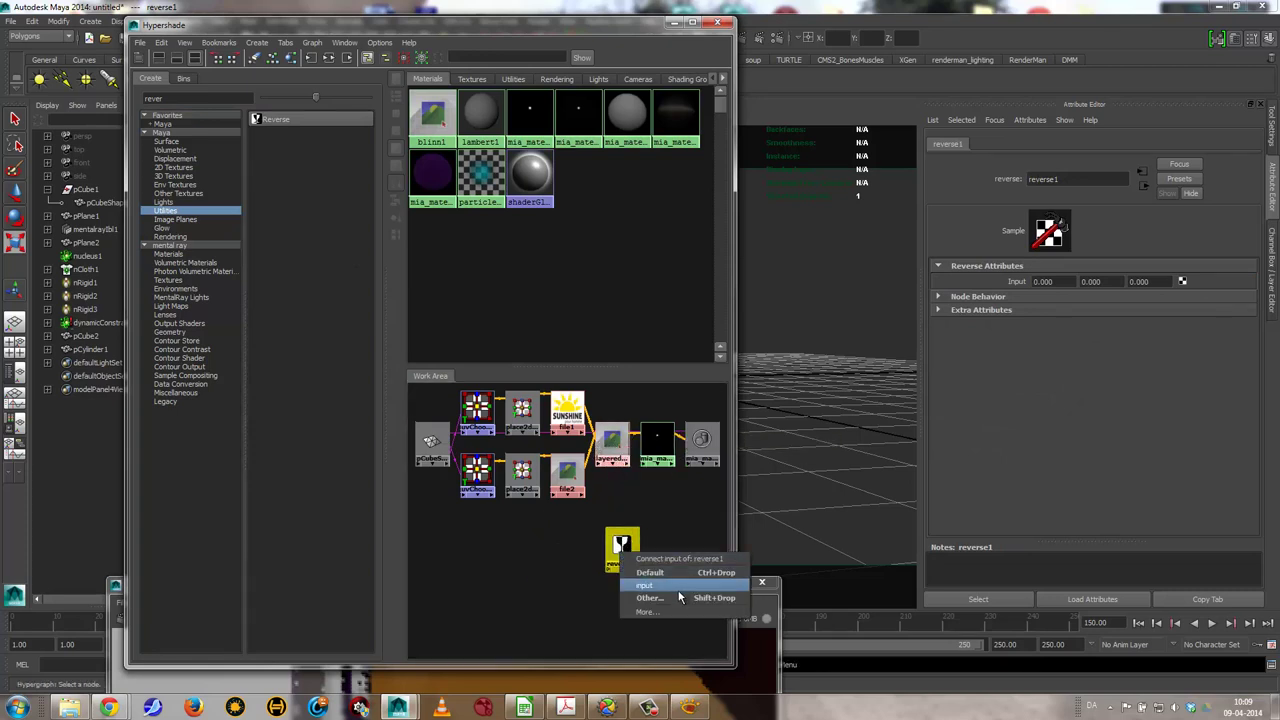
{"action": "left_click", "coordinate": [667, 599]}
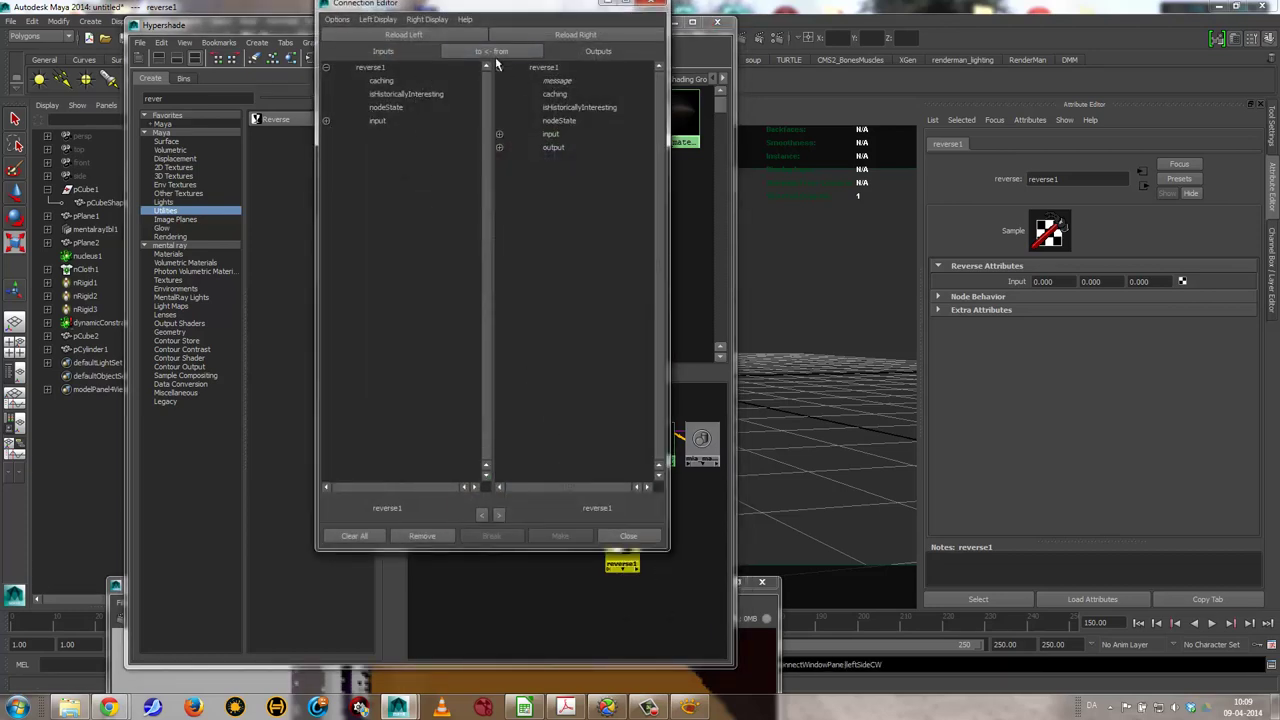
Connect layeredTexture1.outAlpha to reverse1's inputX, inputY and inputZ
{"action": "left_click", "coordinate": [655, 3]}
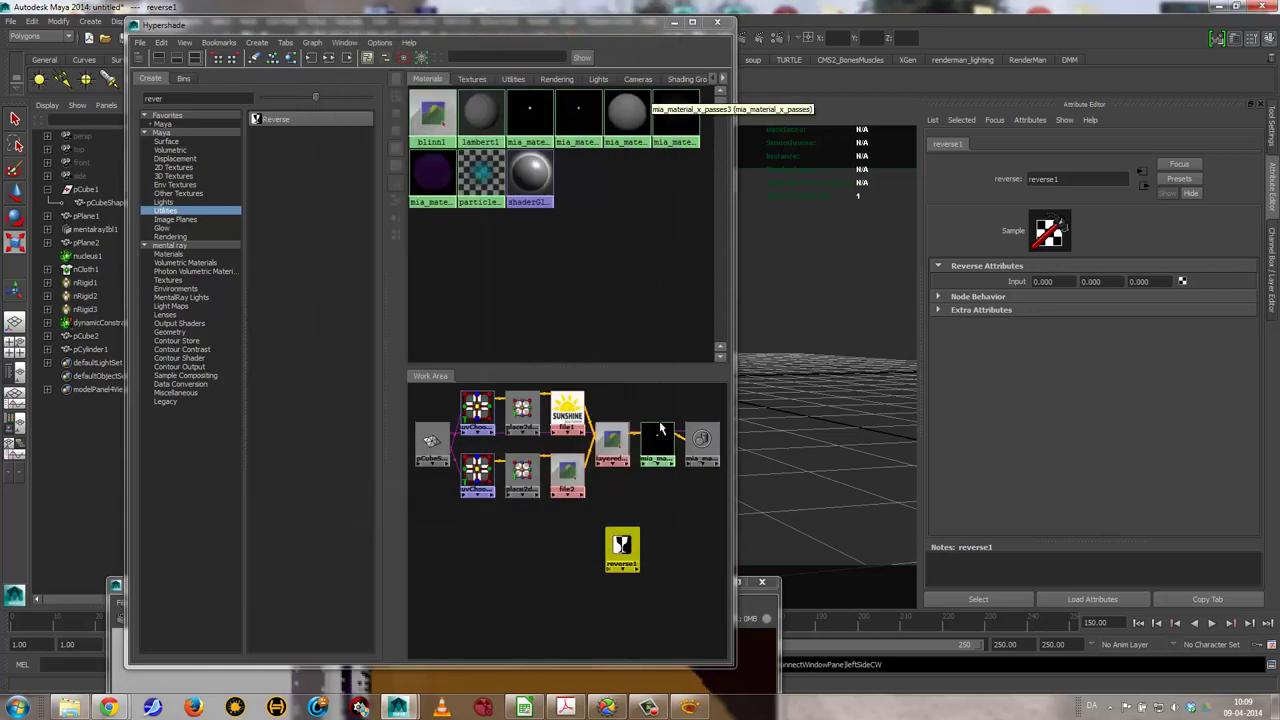
{"action": "left_click", "coordinate": [572, 523]}
{"action": "middle_click_drag", "start_coordinate": [612, 440], "coordinate": [622, 548]}
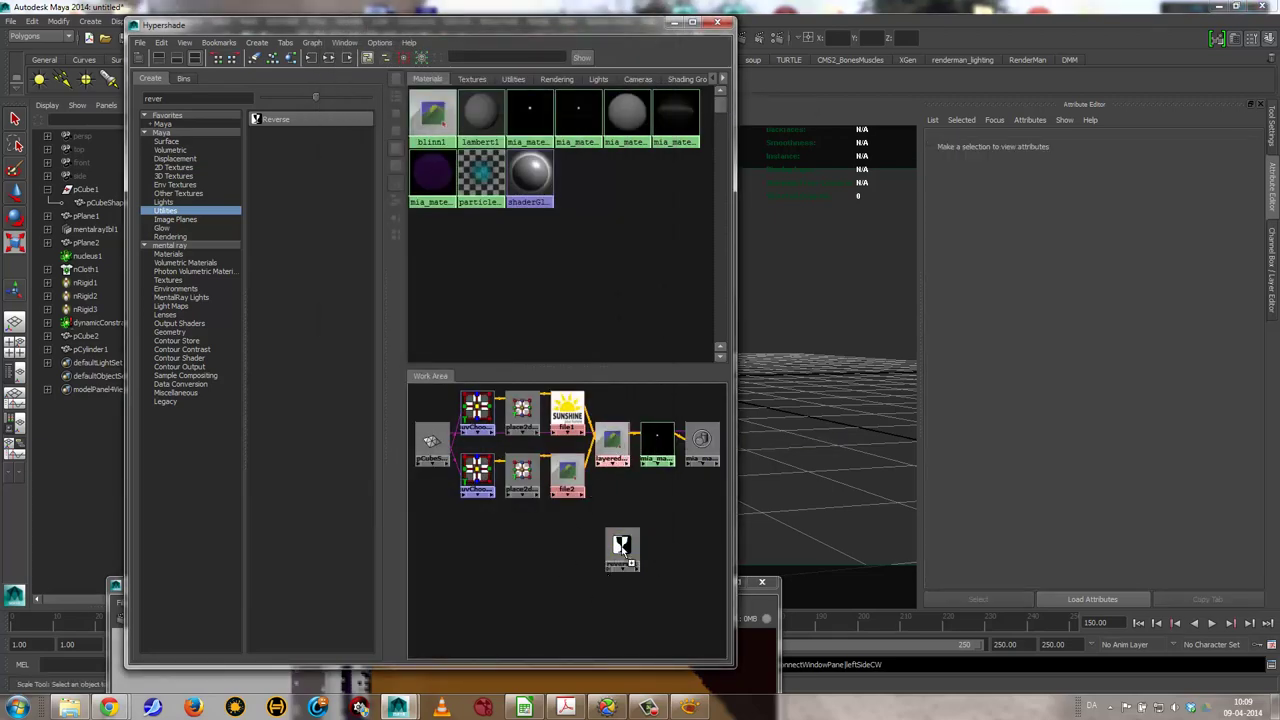
{"action": "left_click", "coordinate": [651, 592]}
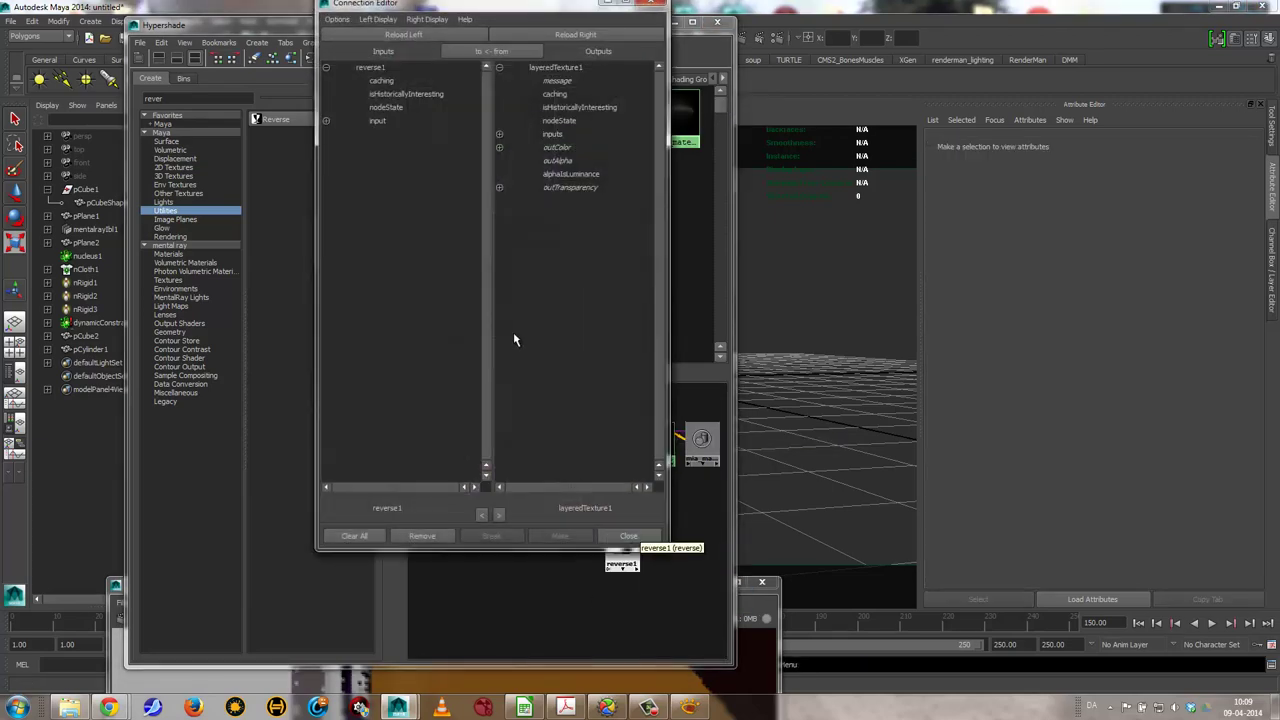
{"action": "left_click", "coordinate": [486, 52]}
{"action": "left_click", "coordinate": [486, 52]}
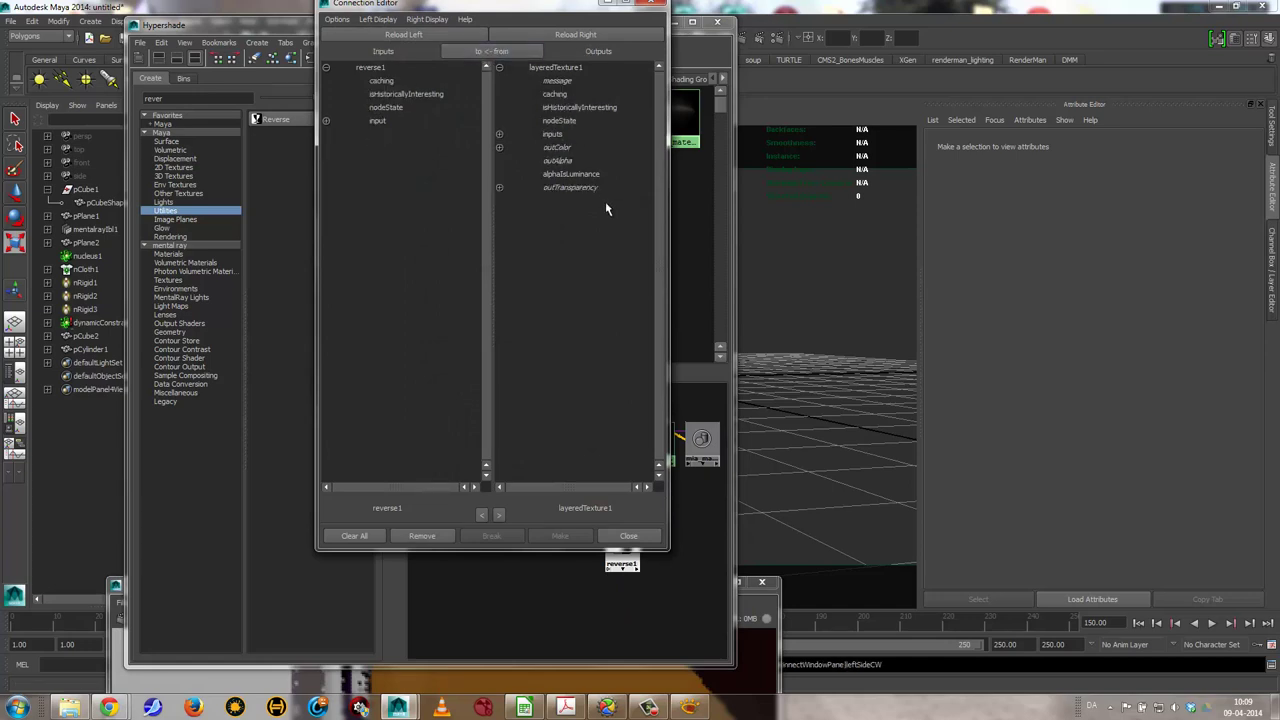
{"action": "left_click", "coordinate": [556, 161]}
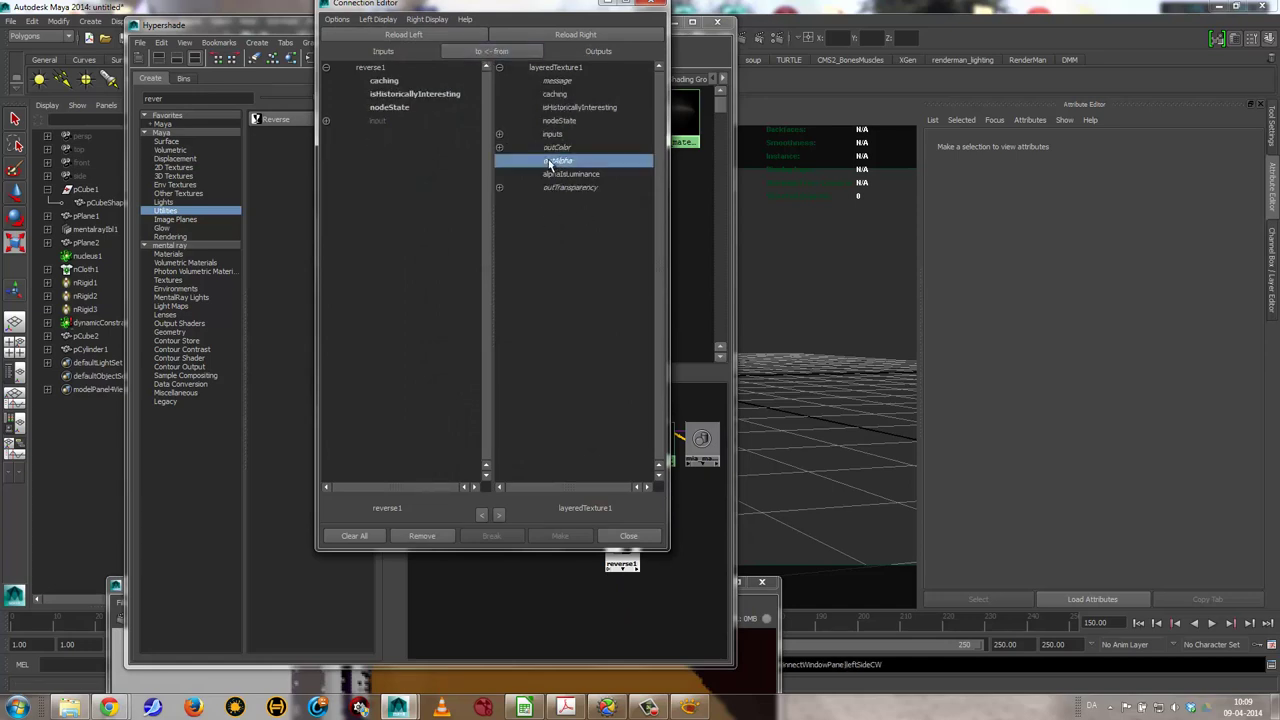
{"action": "left_click", "coordinate": [326, 121]}
{"action": "left_click", "coordinate": [394, 134]}
{"action": "left_click", "coordinate": [394, 147]}
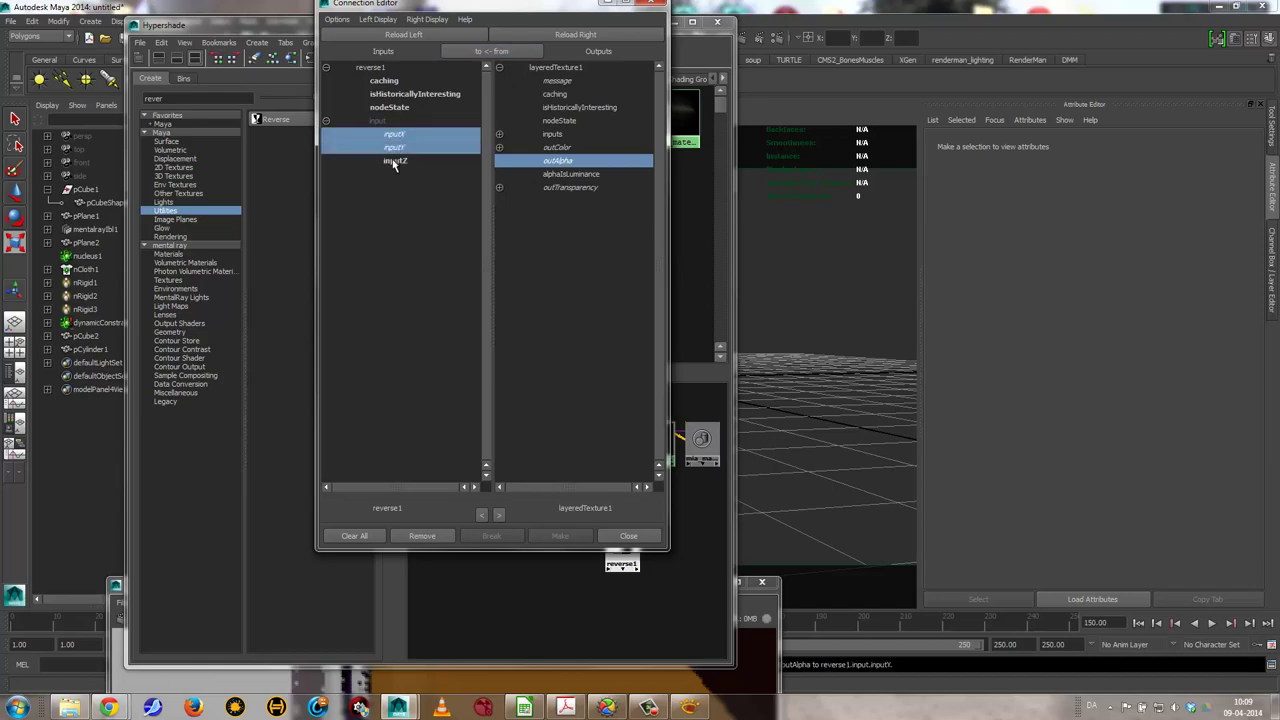
{"action": "left_click", "coordinate": [394, 160]}
{"action": "left_click", "coordinate": [626, 536]}
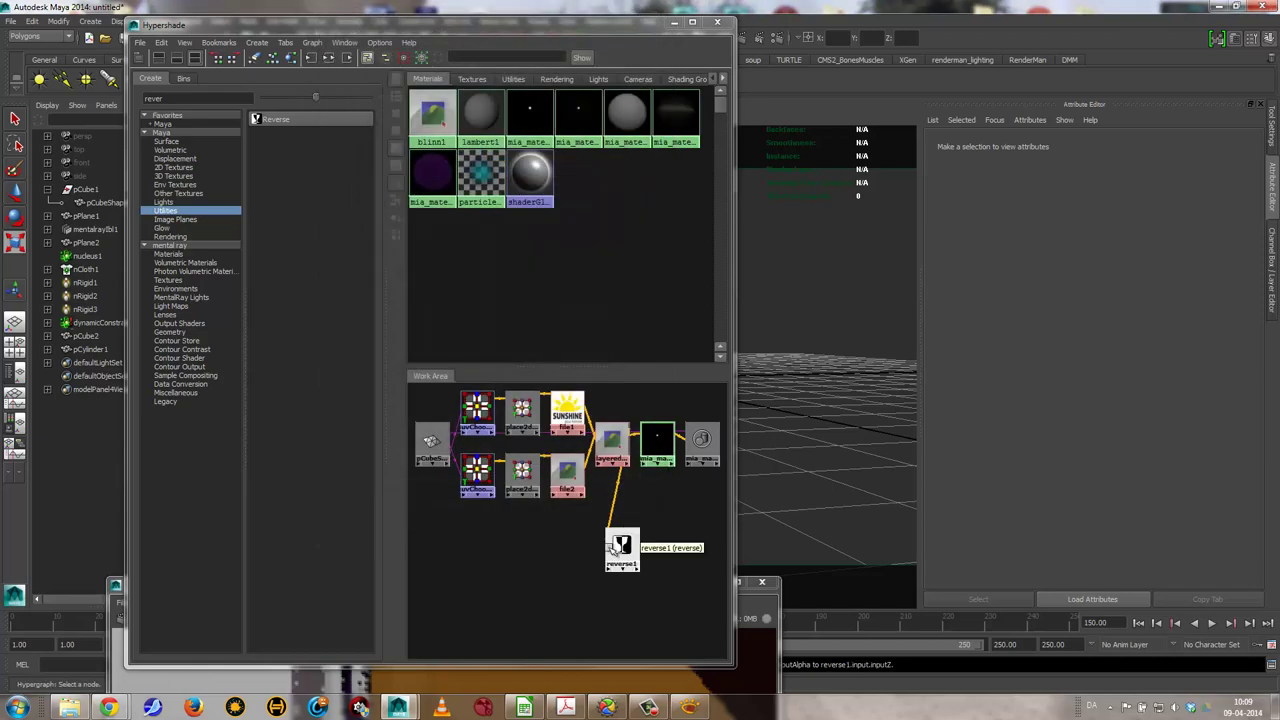
Connect reverse1.outputX to mia_material_x_passes1's transparency
{"action": "left_click", "coordinate": [644, 433]}
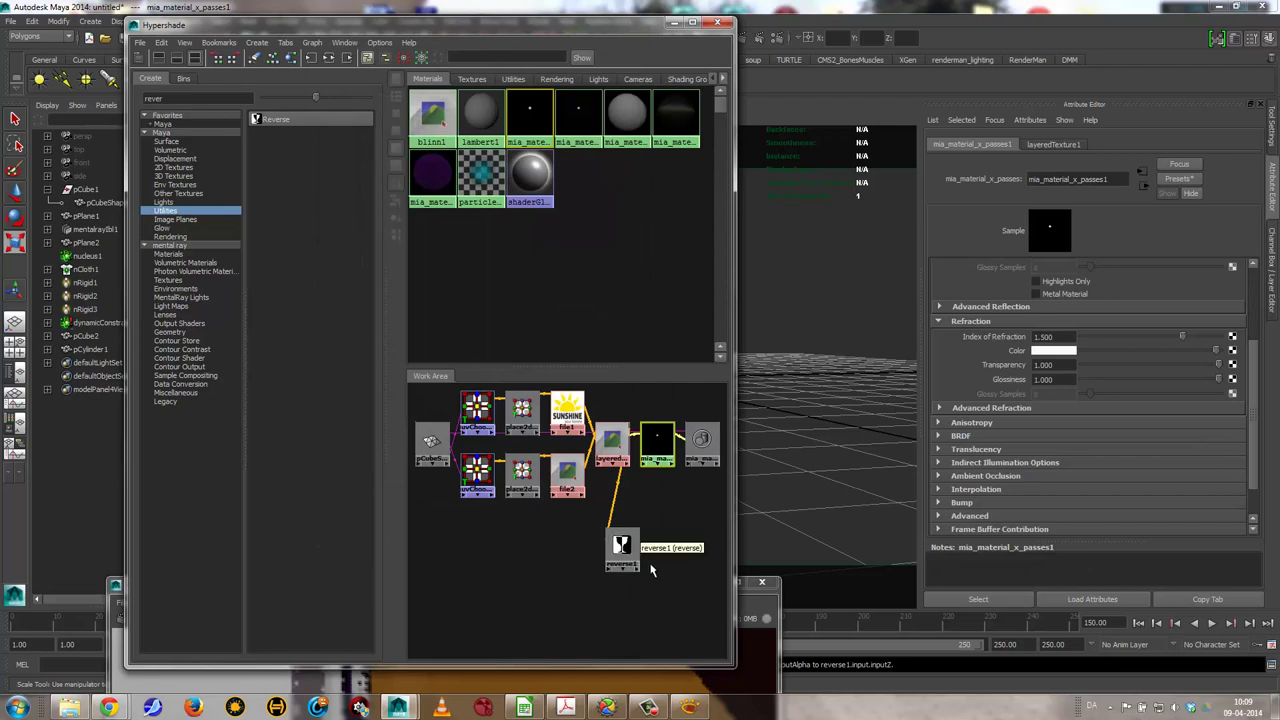
{"action": "middle_click_drag", "start_coordinate": [620, 563], "coordinate": [995, 365]}
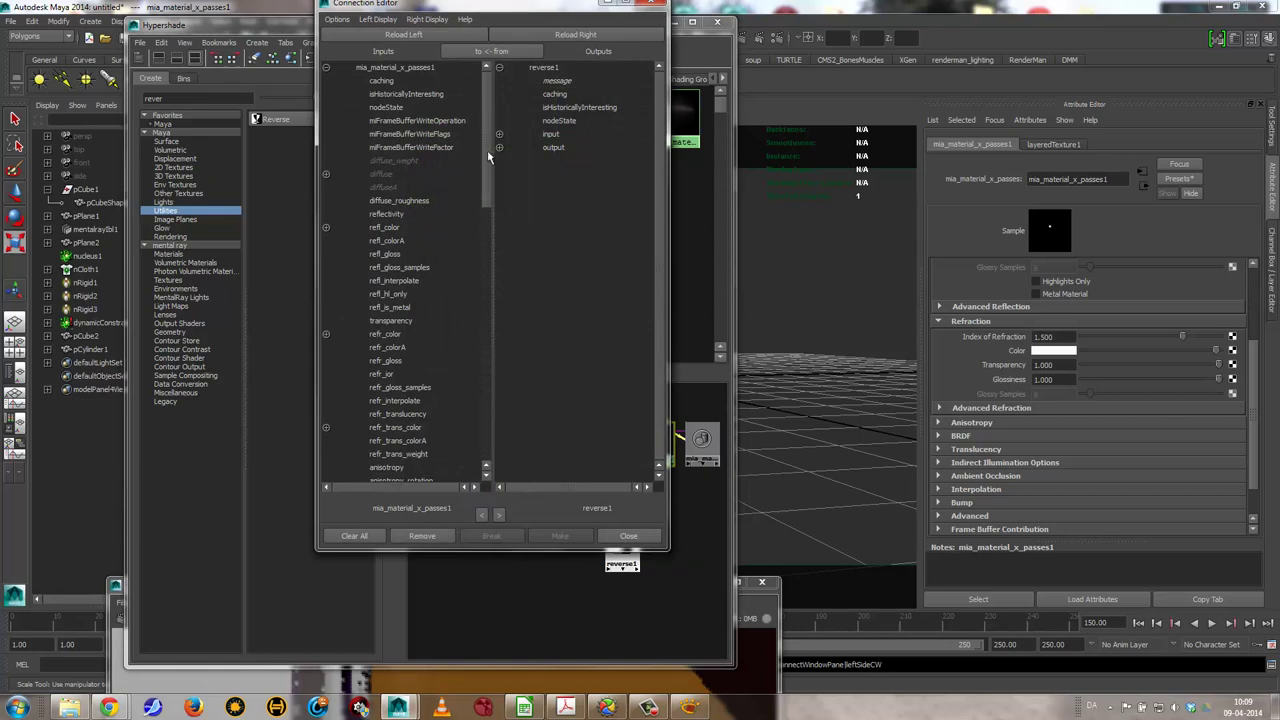
{"action": "left_click_drag", "start_coordinate": [487, 150], "coordinate": [480, 112]}
{"action": "left_click", "coordinate": [500, 148]}
{"action": "left_click", "coordinate": [570, 161]}
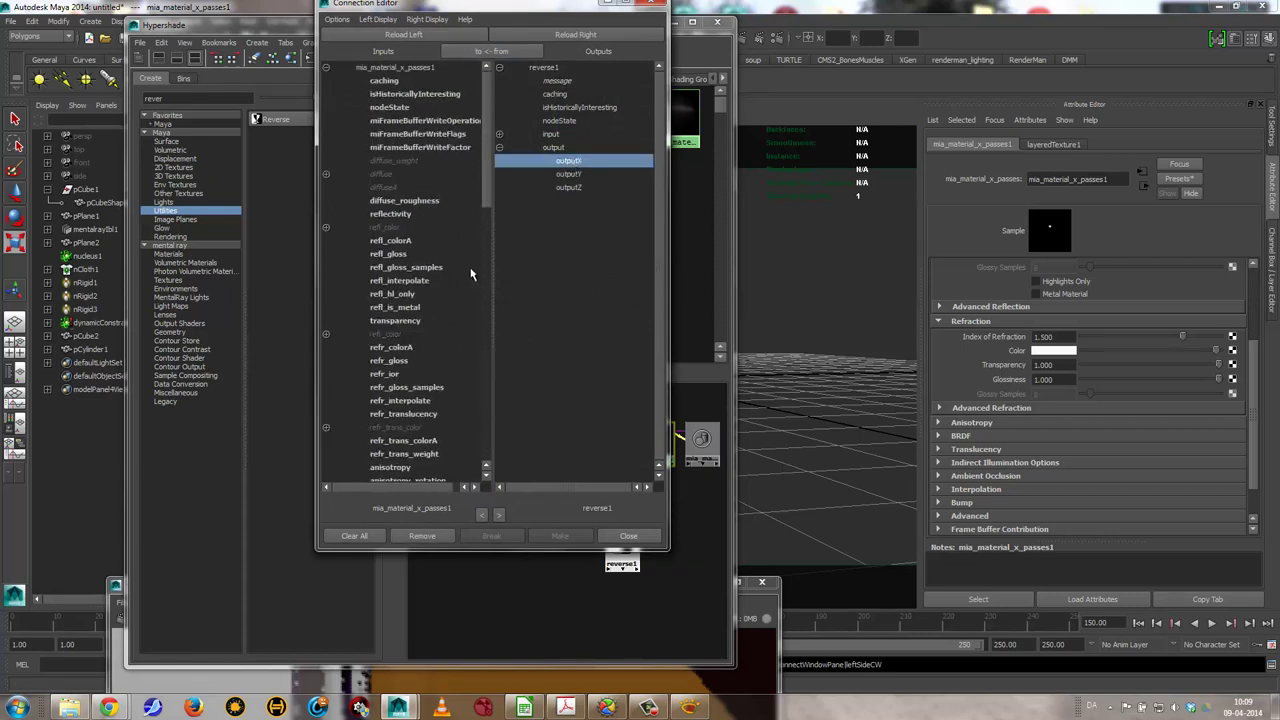
{"action": "left_click", "coordinate": [388, 320]}
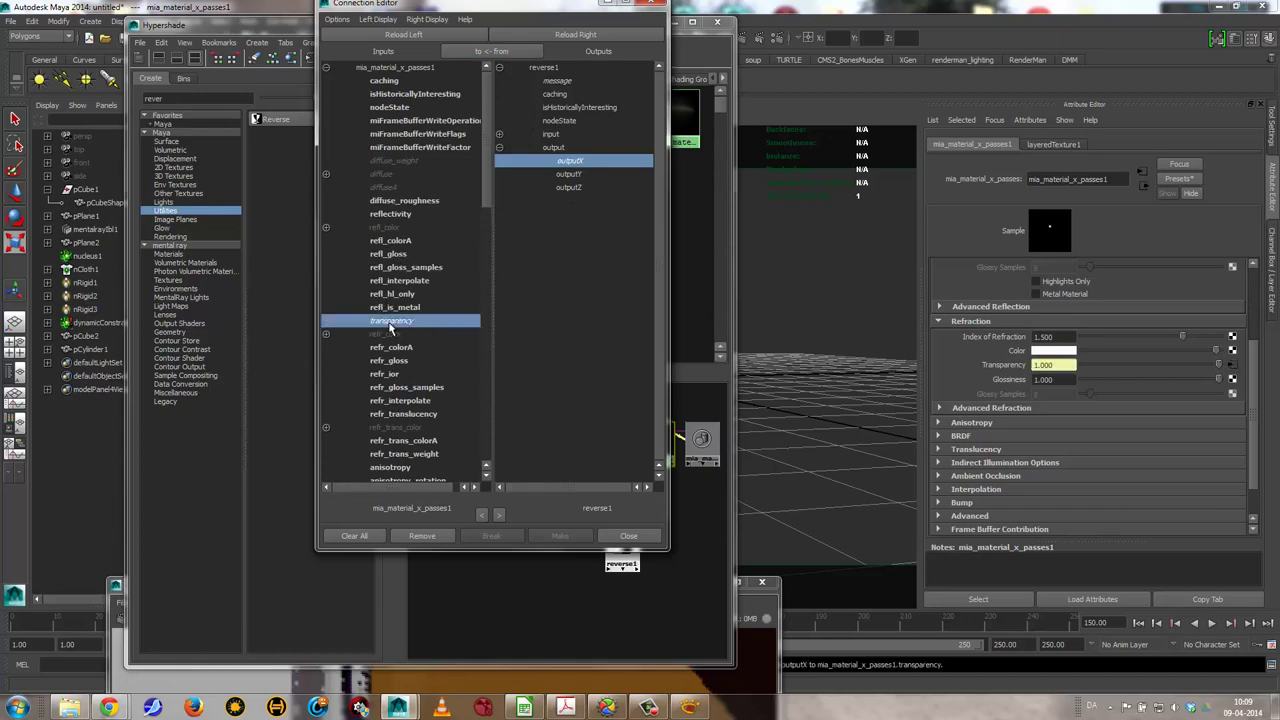
{"action": "left_click", "coordinate": [628, 536]}
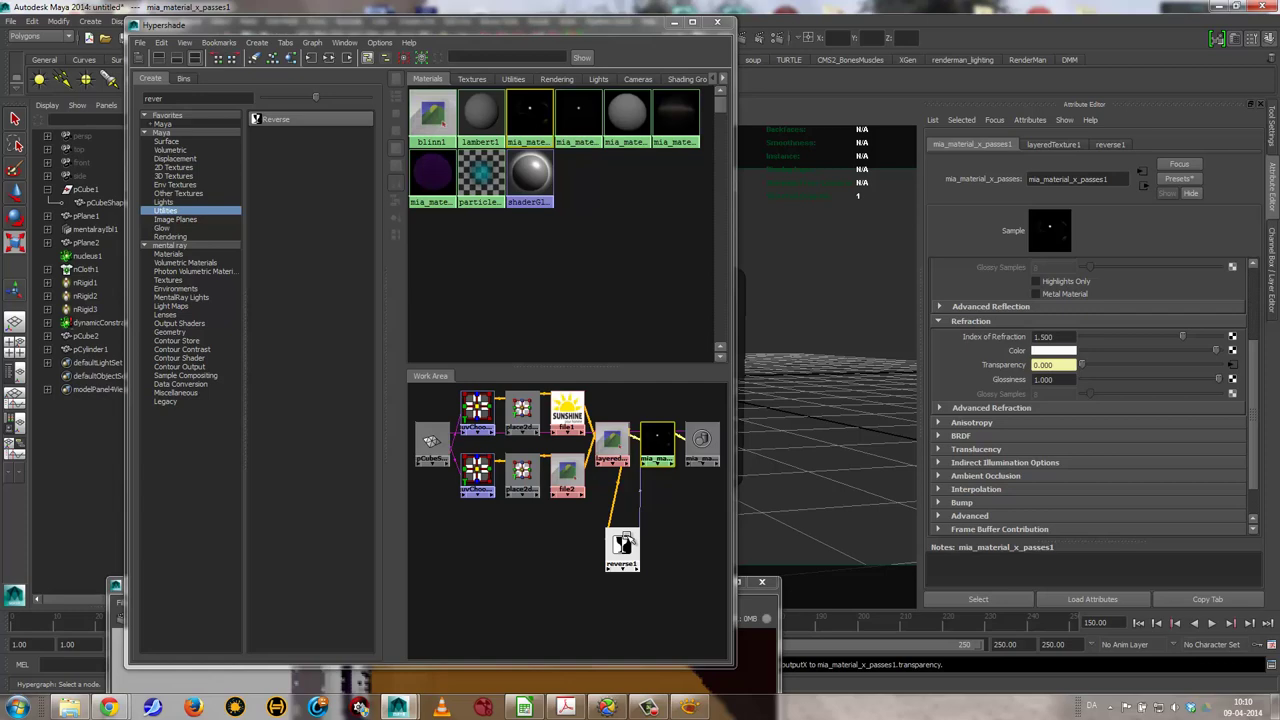
Close the shader graph and save the scene as testexam_demo.ma
{"action": "left_click", "coordinate": [717, 22]}
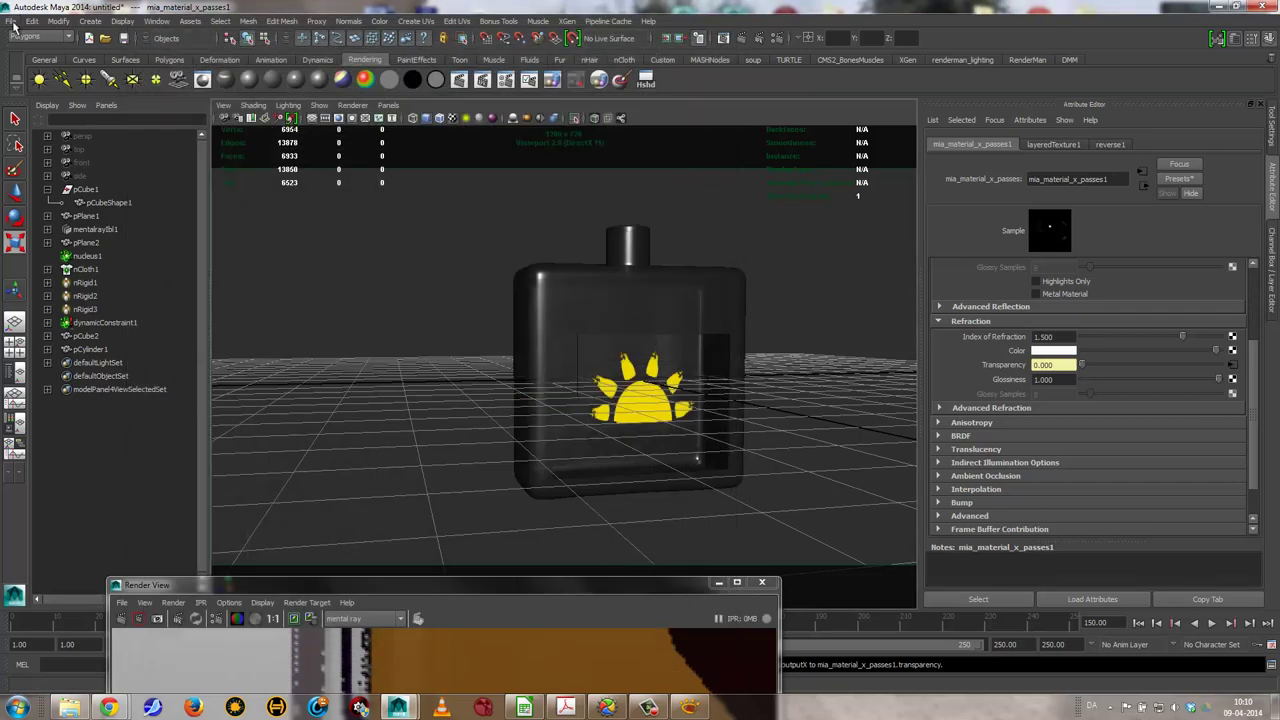
{"action": "left_click", "coordinate": [122, 39]}
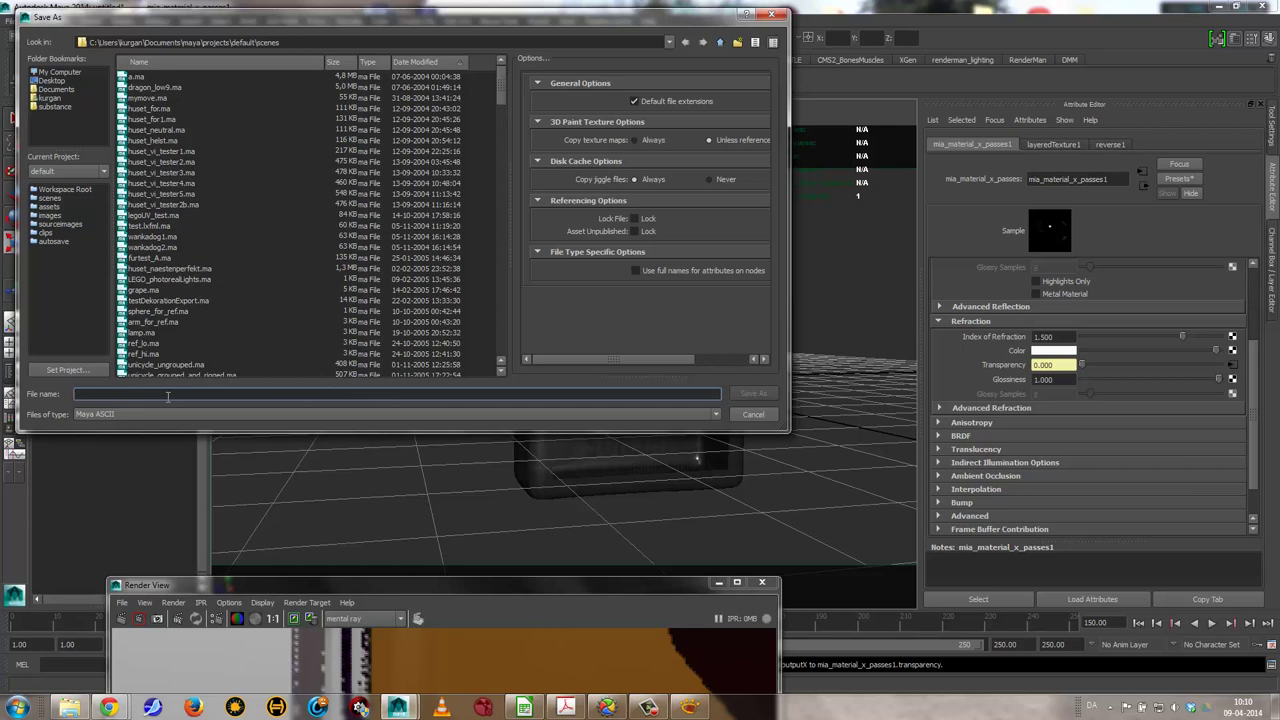
{"action": "type", "text": "test"}
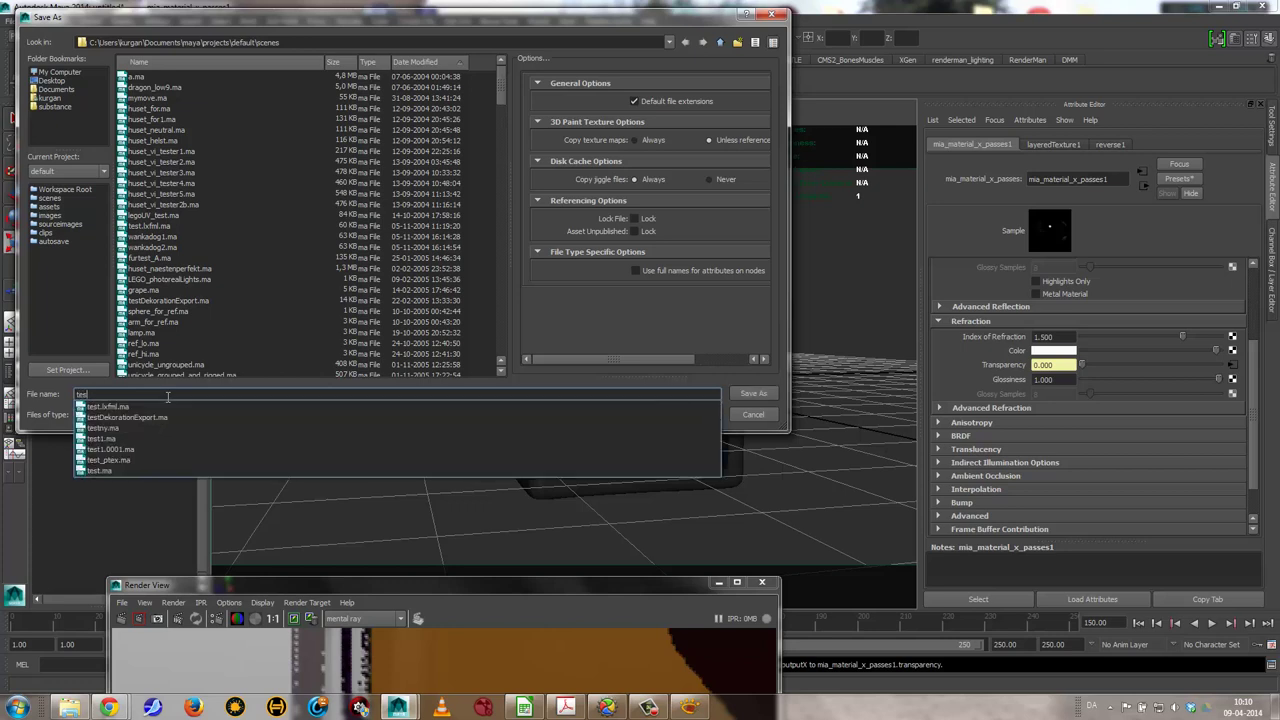
{"action": "type", "text": "exam_"}
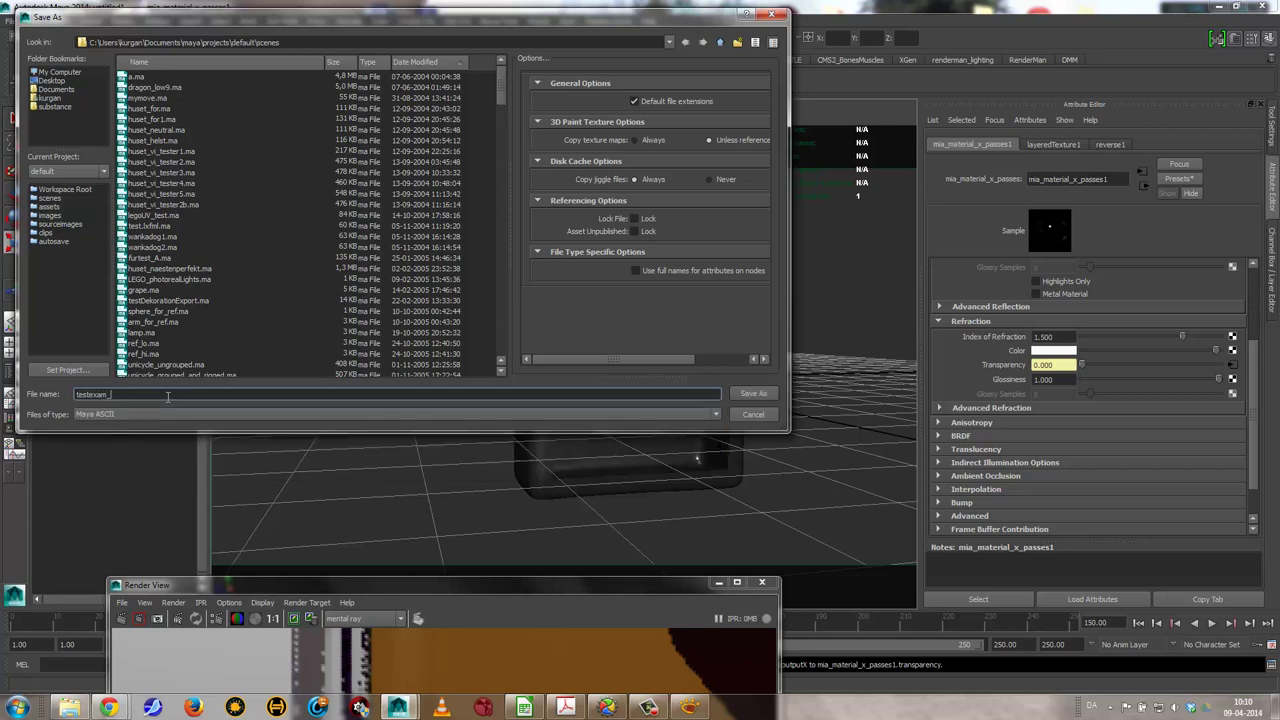
{"action": "type", "text": "demo"}
{"action": "key", "text": "Return"}
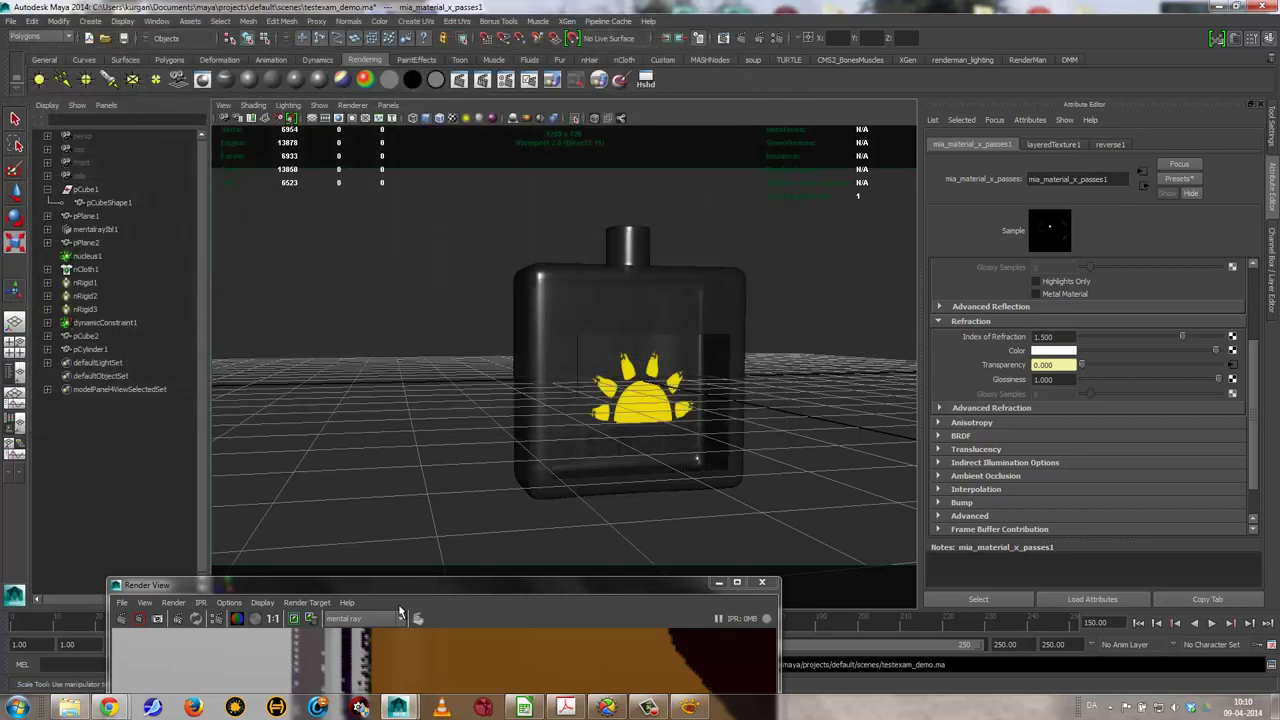
Move the Render View window aside and clear the current selection
{"action": "mouse_move", "coordinate": [395, 593]}
{"action": "left_mouse_down"}
{"action": "mouse_move", "coordinate": [454, 109]}
{"action": "mouse_move", "coordinate": [192, 429]}
{"action": "left_mouse_up"}
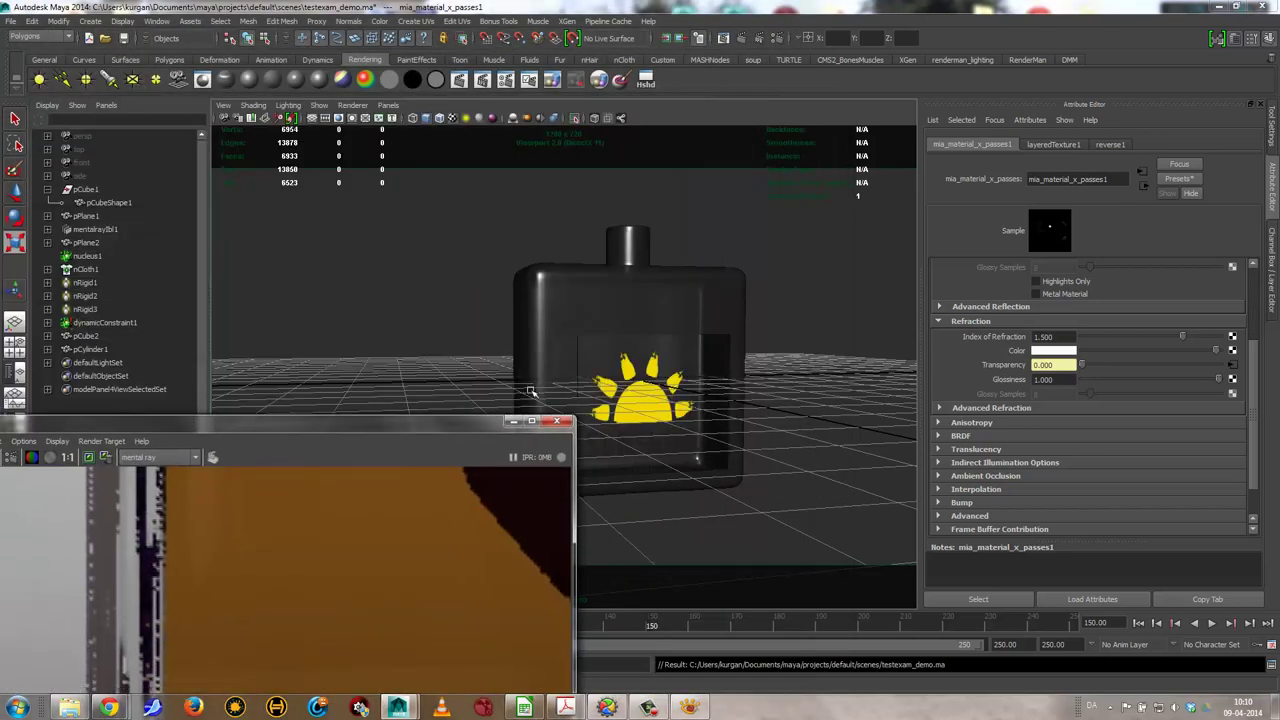
{"action": "left_click", "coordinate": [400, 405]}
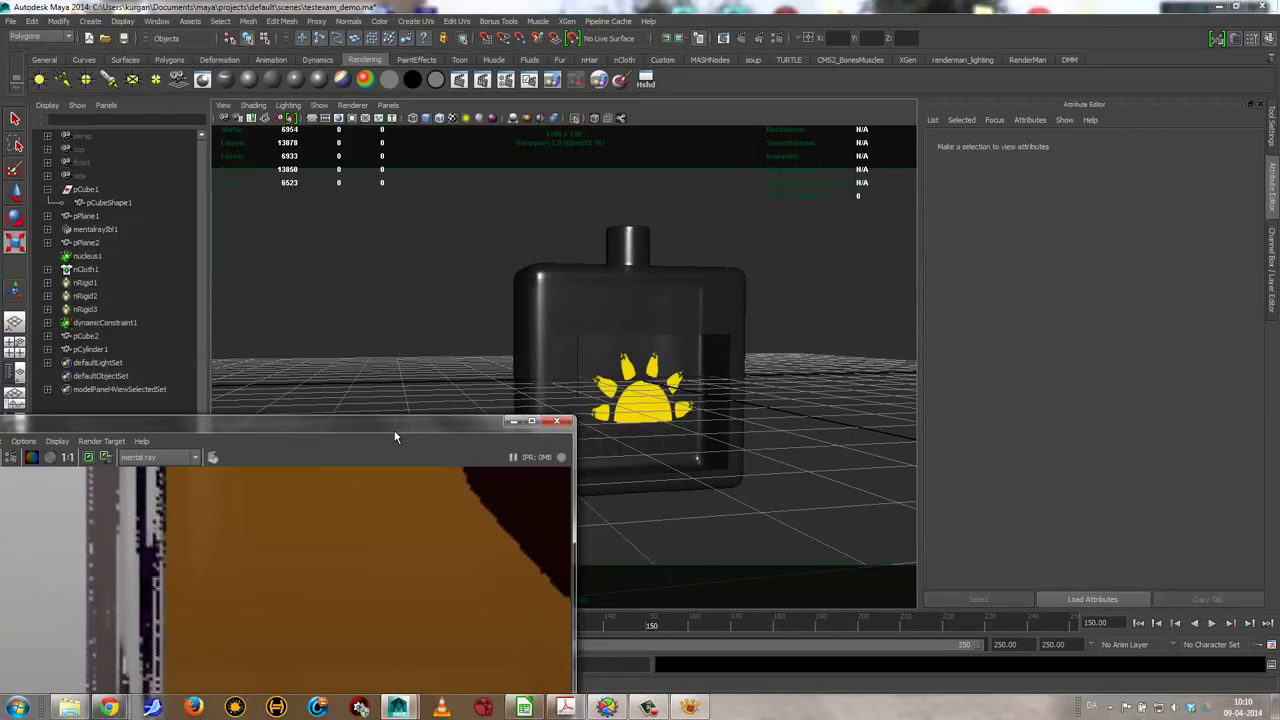
{"action": "left_click_drag", "start_coordinate": [394, 424], "coordinate": [546, 119]}
{"action": "scroll", "coordinate": [556, 280], "scroll_direction": "down", "scroll_amount": 3}
{"action": "scroll", "coordinate": [549, 349], "scroll_direction": "down", "scroll_amount": 2}
Mark a render region around the bottle's SUNSHINE label in Render View
{"action": "left_click_drag", "start_coordinate": [330, 308], "coordinate": [588, 493]}
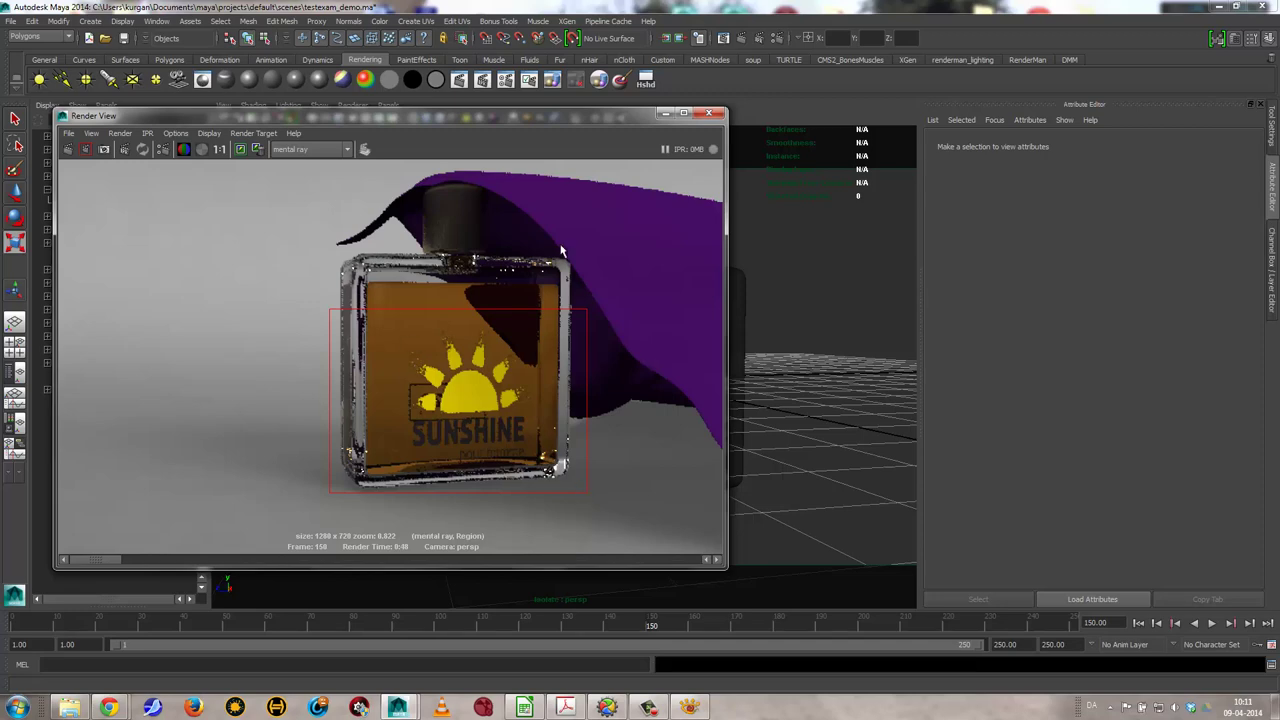
Select the bottle pCube1 and open the UV Texture Editor
{"action": "mouse_move", "coordinate": [592, 117]}
{"action": "left_mouse_down"}
{"action": "mouse_move", "coordinate": [605, 476]}
{"action": "mouse_move", "coordinate": [580, 496]}
{"action": "left_mouse_up"}
{"action": "left_click", "coordinate": [570, 340]}
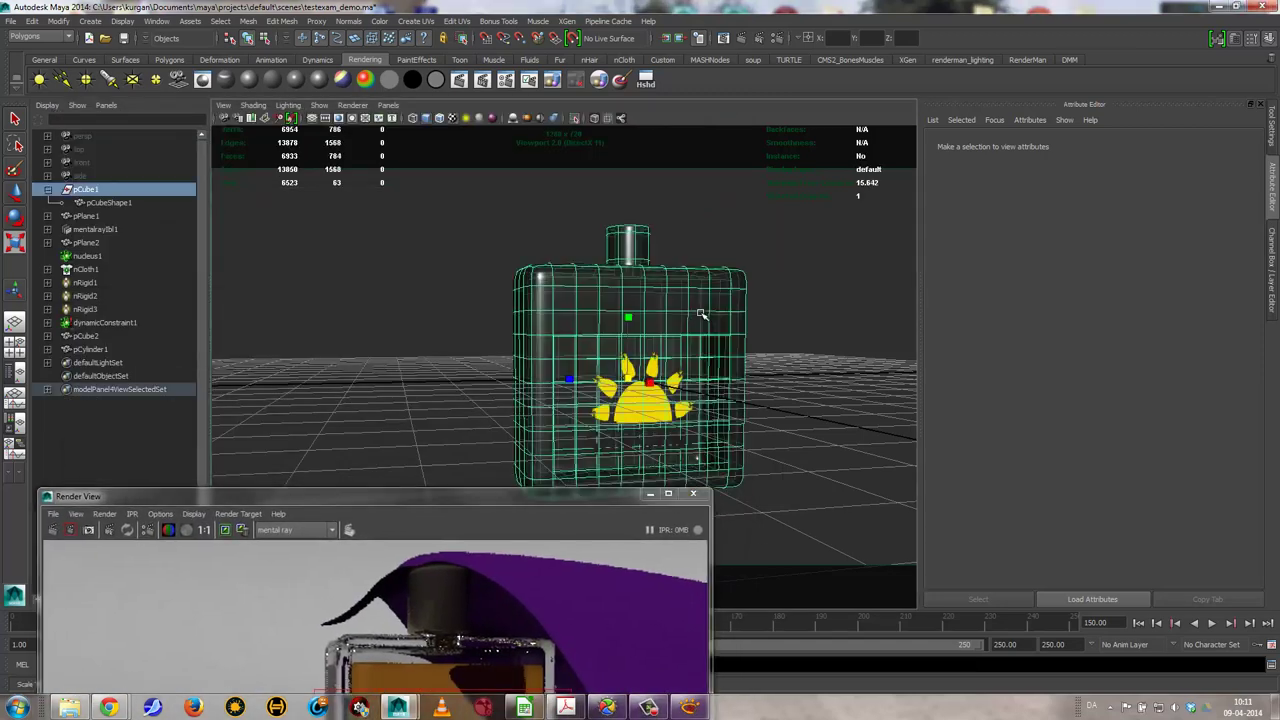
{"action": "left_click", "coordinate": [460, 21]}
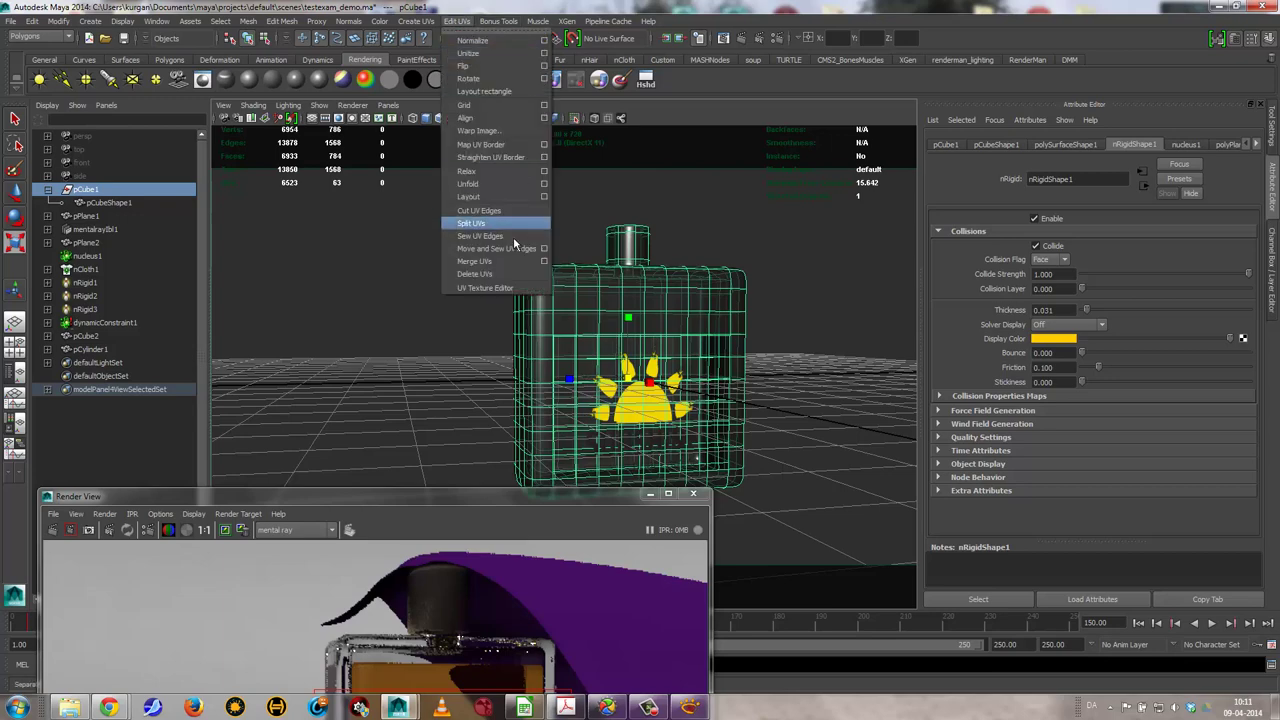
{"action": "left_click", "coordinate": [486, 288]}
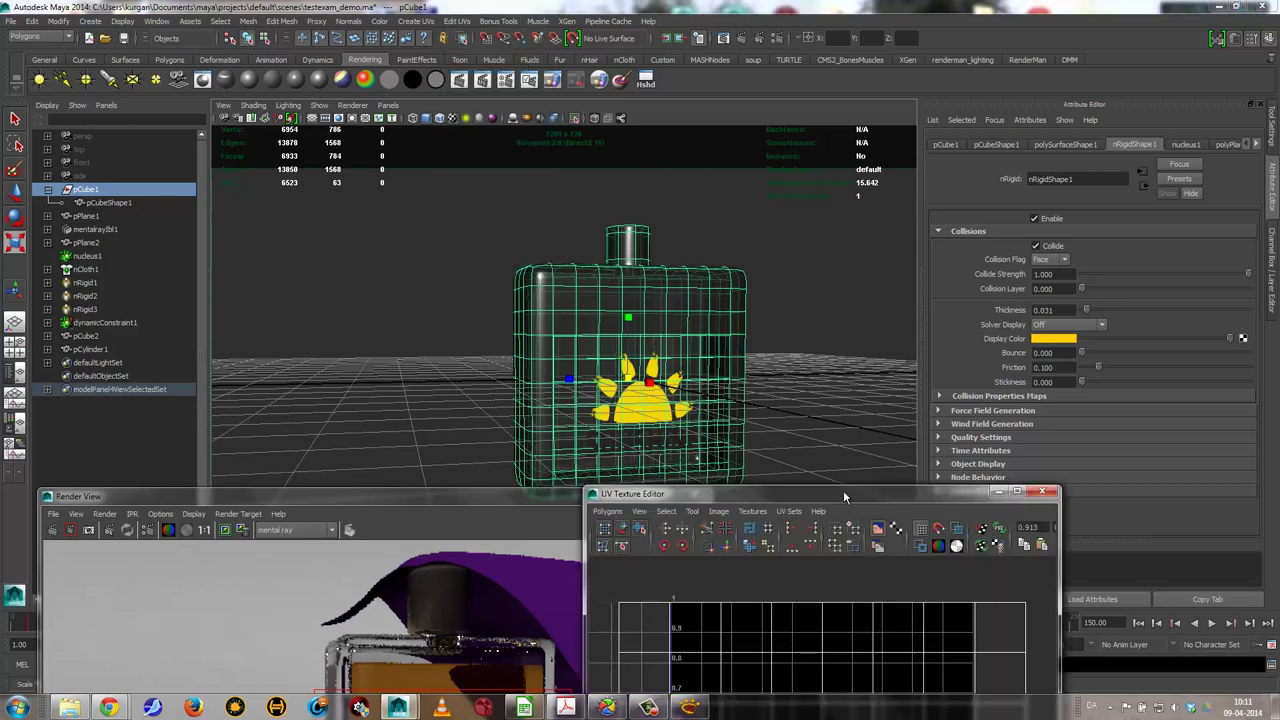
{"action": "left_click_drag", "start_coordinate": [843, 490], "coordinate": [730, 124]}
Select all of the bottle's UVs and scale them horizontally into the 0–1 range
{"action": "right_click_drag", "start_coordinate": [901, 381], "coordinate": [880, 400]}
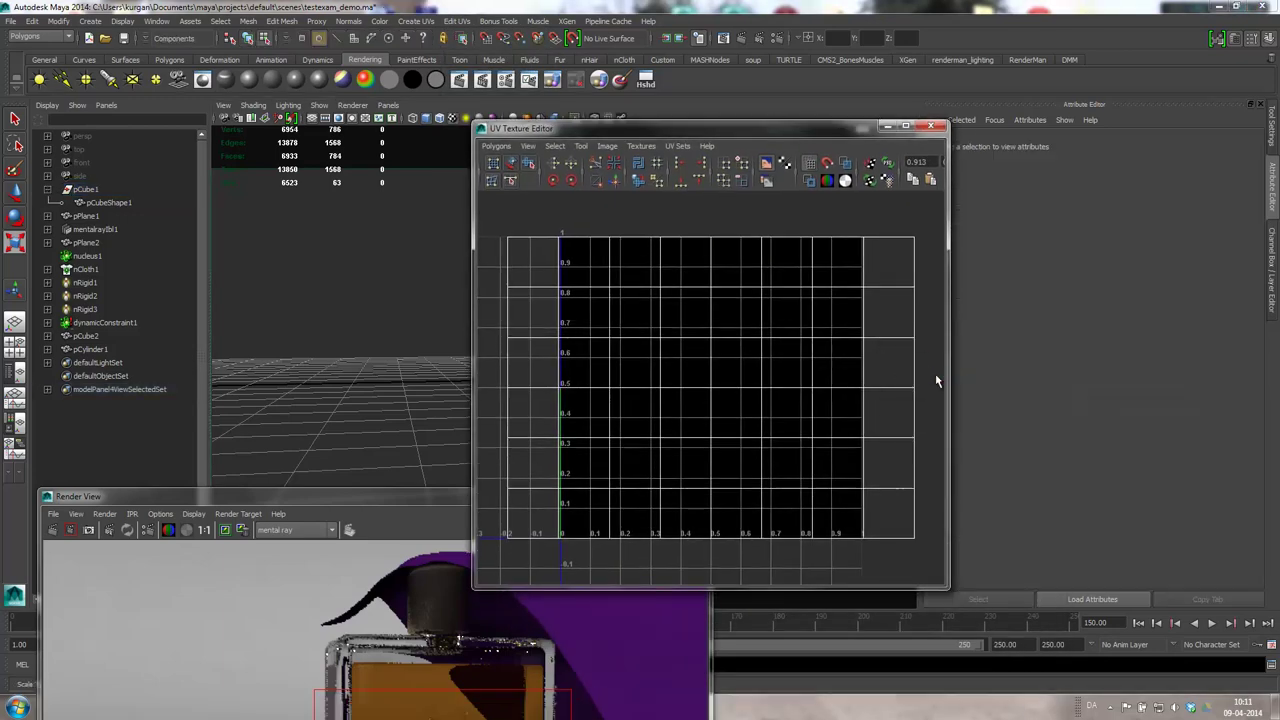
{"action": "left_click", "coordinate": [677, 147]}
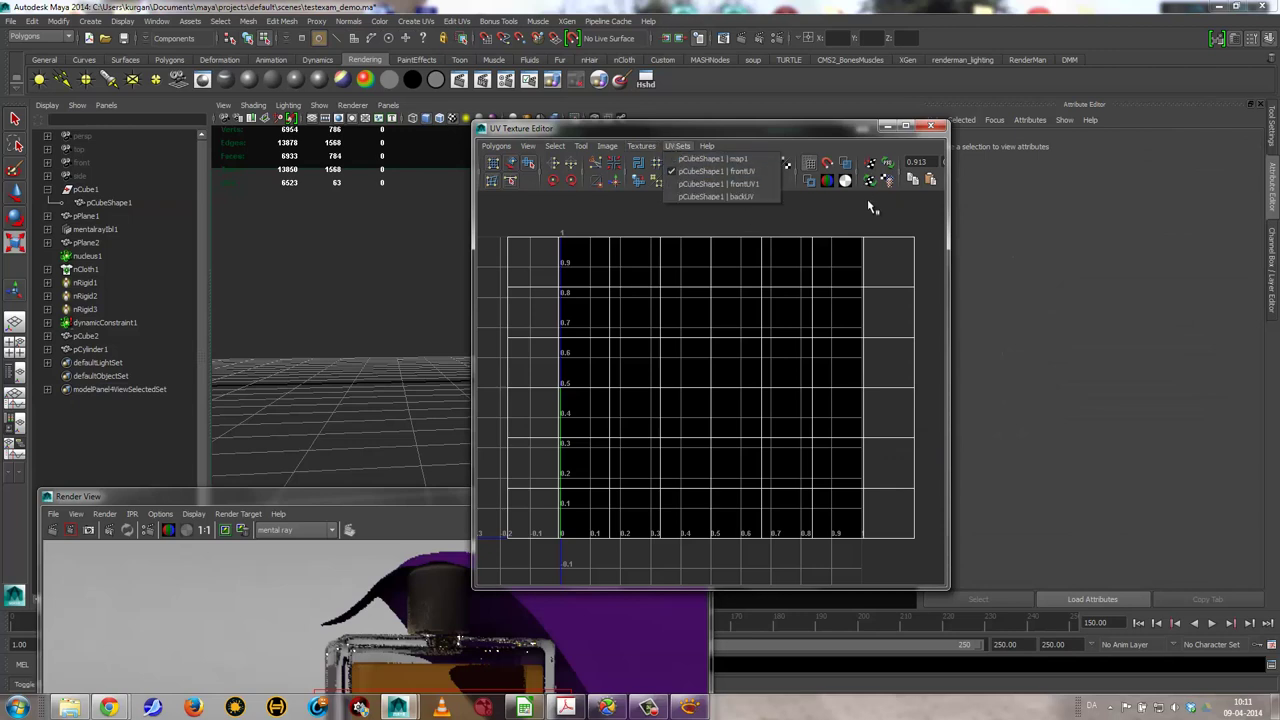
{"action": "left_click", "coordinate": [884, 228]}
{"action": "left_click_drag", "start_coordinate": [502, 226], "coordinate": [929, 560]}
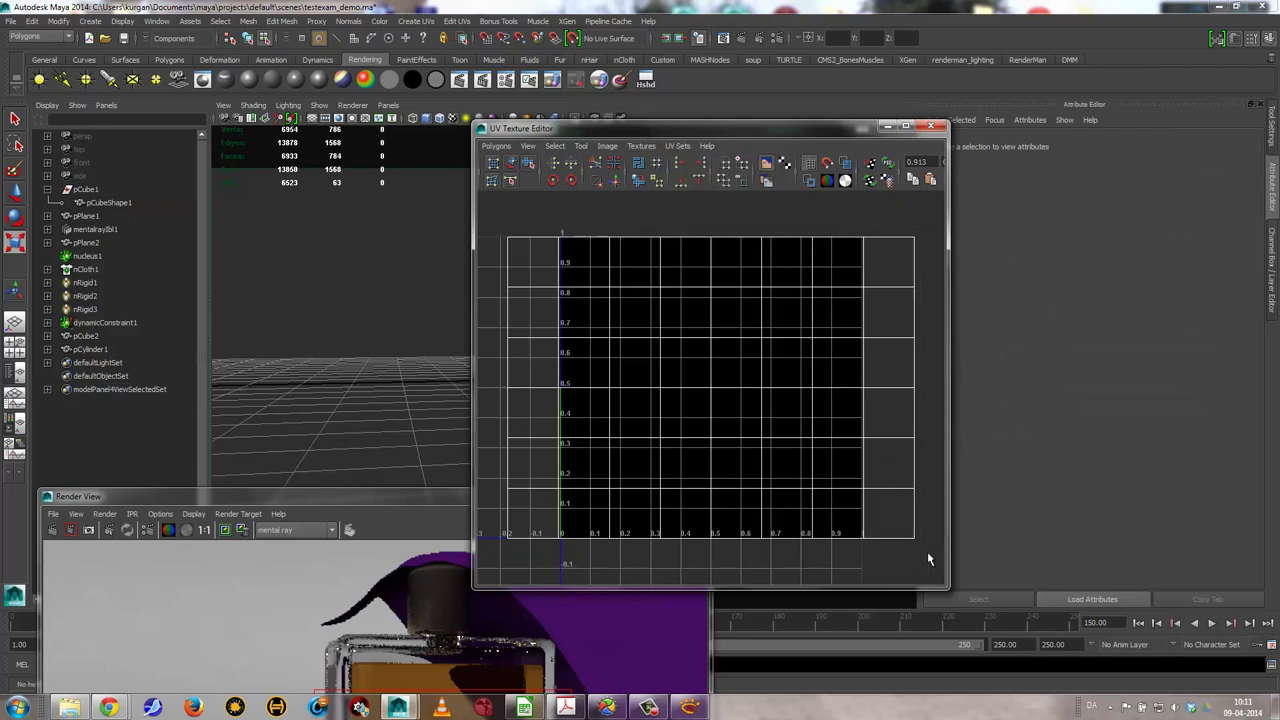
{"action": "left_click_drag", "start_coordinate": [784, 389], "coordinate": [768, 391]}
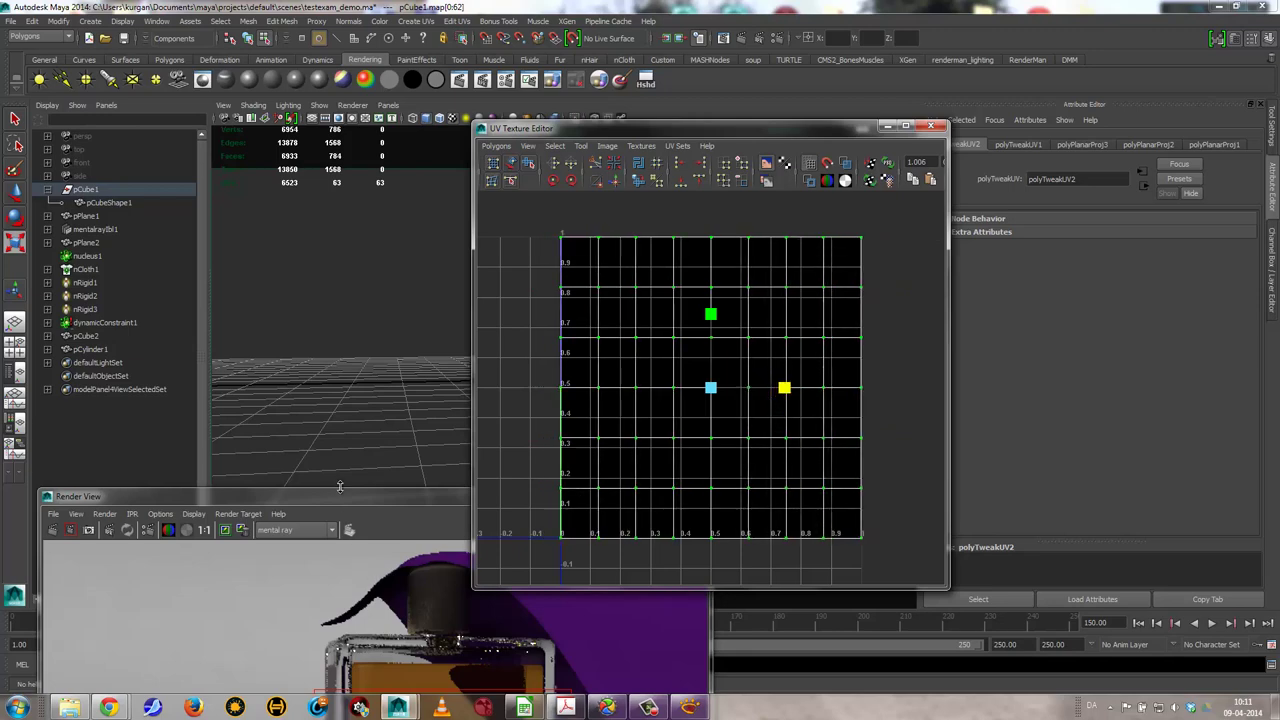
{"action": "mouse_move", "coordinate": [350, 496]}
{"action": "left_mouse_down"}
{"action": "mouse_move", "coordinate": [578, 263]}
{"action": "mouse_move", "coordinate": [563, 171]}
{"action": "left_mouse_up"}
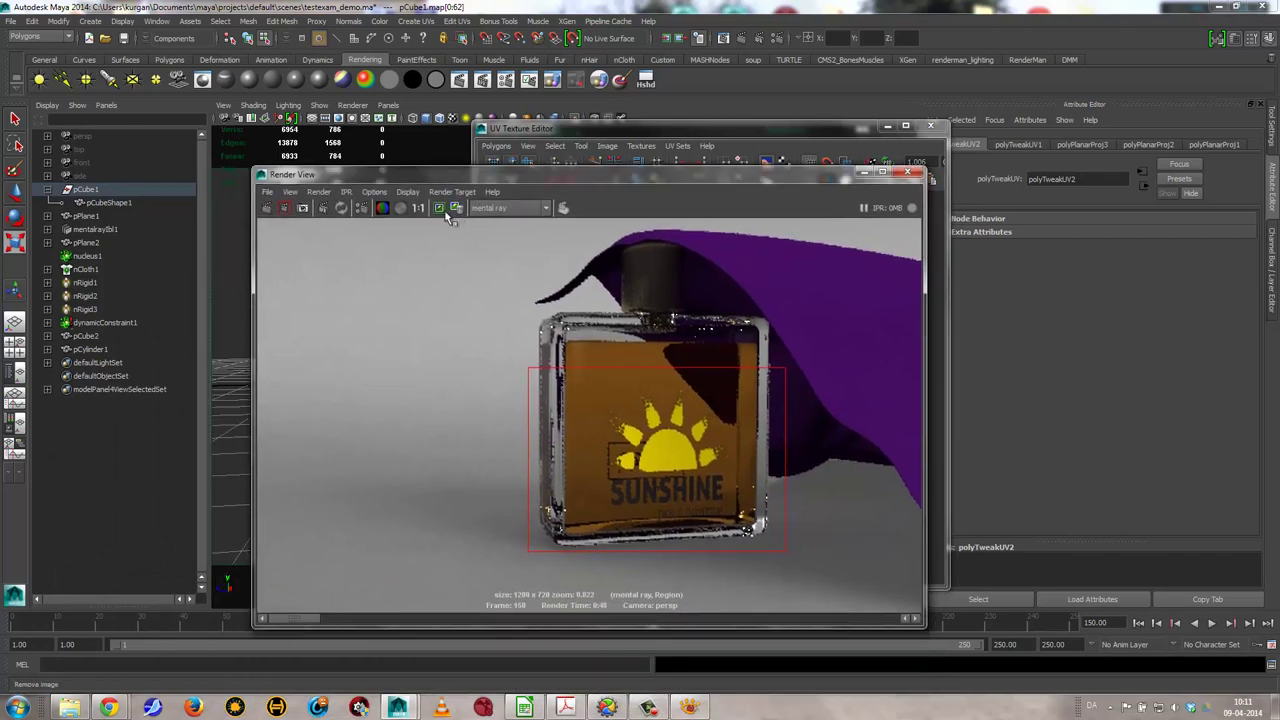
Load the Production preset in mental ray Render Settings
{"action": "left_click", "coordinate": [361, 207]}
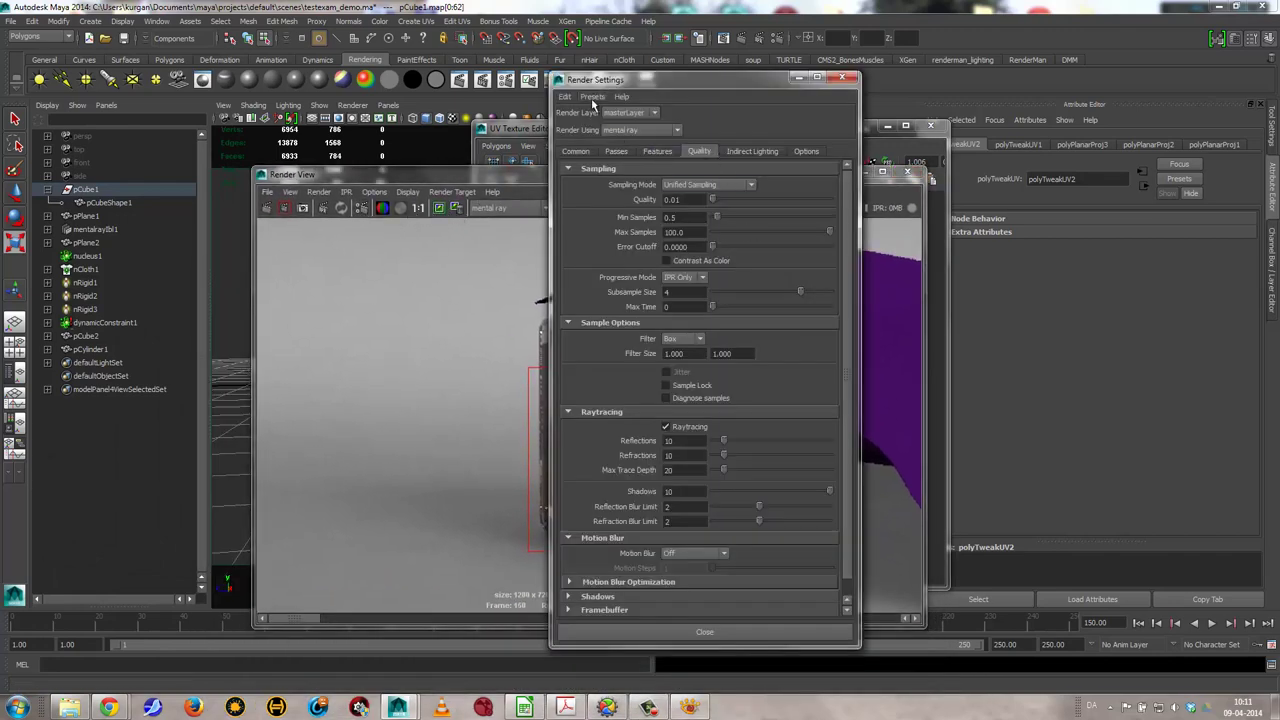
{"action": "left_click", "coordinate": [592, 96]}
{"action": "mouse_move", "coordinate": [614, 122]}
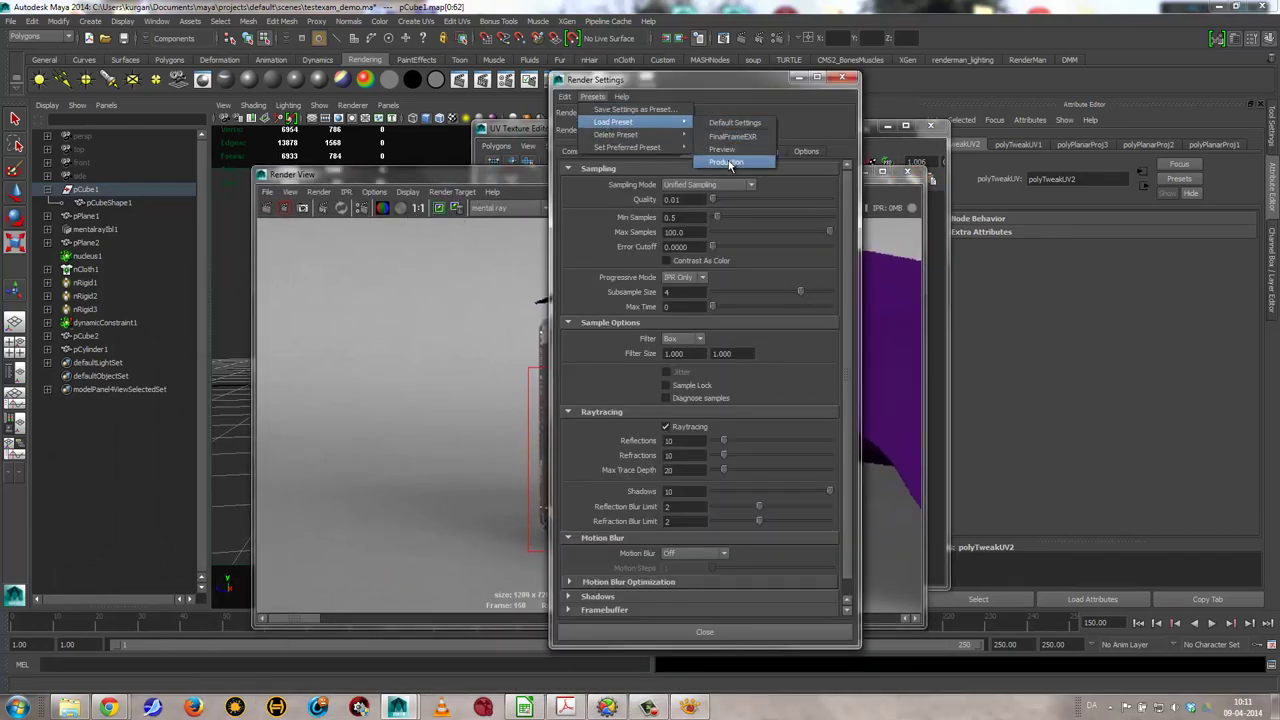
{"action": "left_click", "coordinate": [729, 163]}
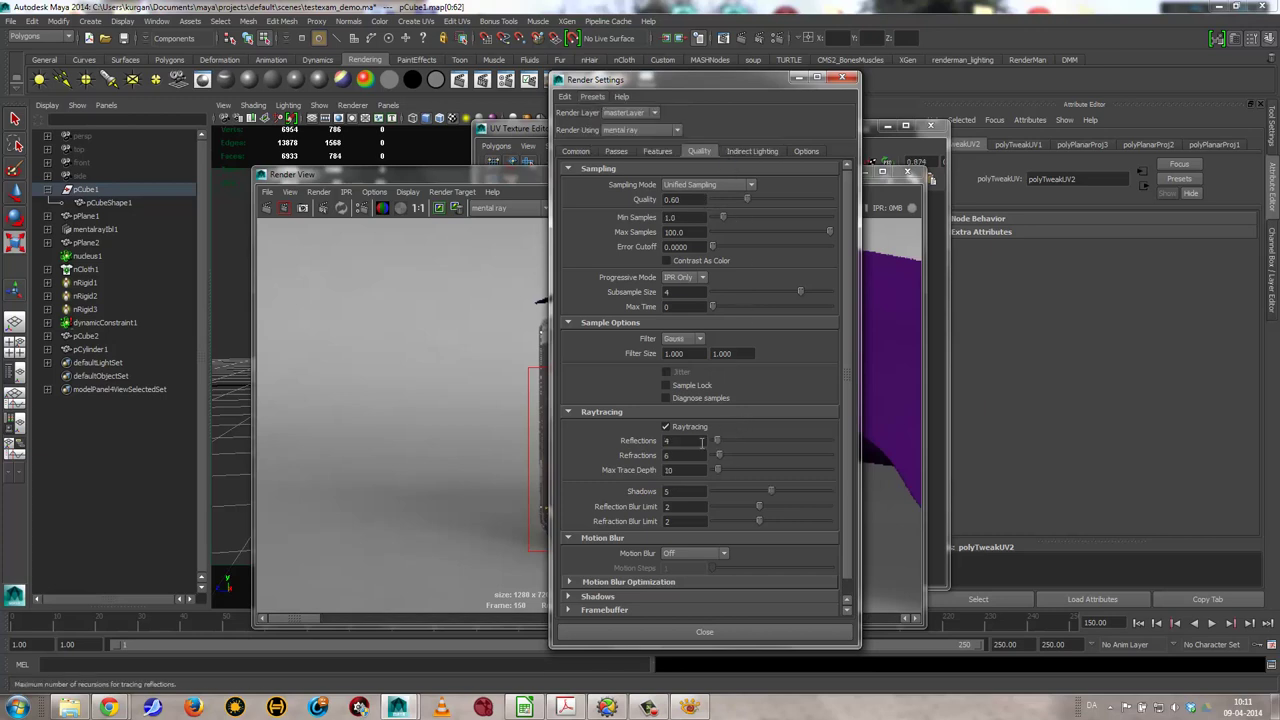
Set Reflections and Refractions to 10 and Max Trace Depth to 20, then close Render Settings
{"action": "double_click", "coordinate": [683, 441]}
{"action": "type", "text": "10"}
{"action": "key", "text": "Tab"}
{"action": "type", "text": "10"}
{"action": "key", "text": "Tab"}
{"action": "type", "text": "20"}
{"action": "key", "text": "Tab"}
{"action": "type", "text": "2"}
{"action": "key", "text": "Tab"}
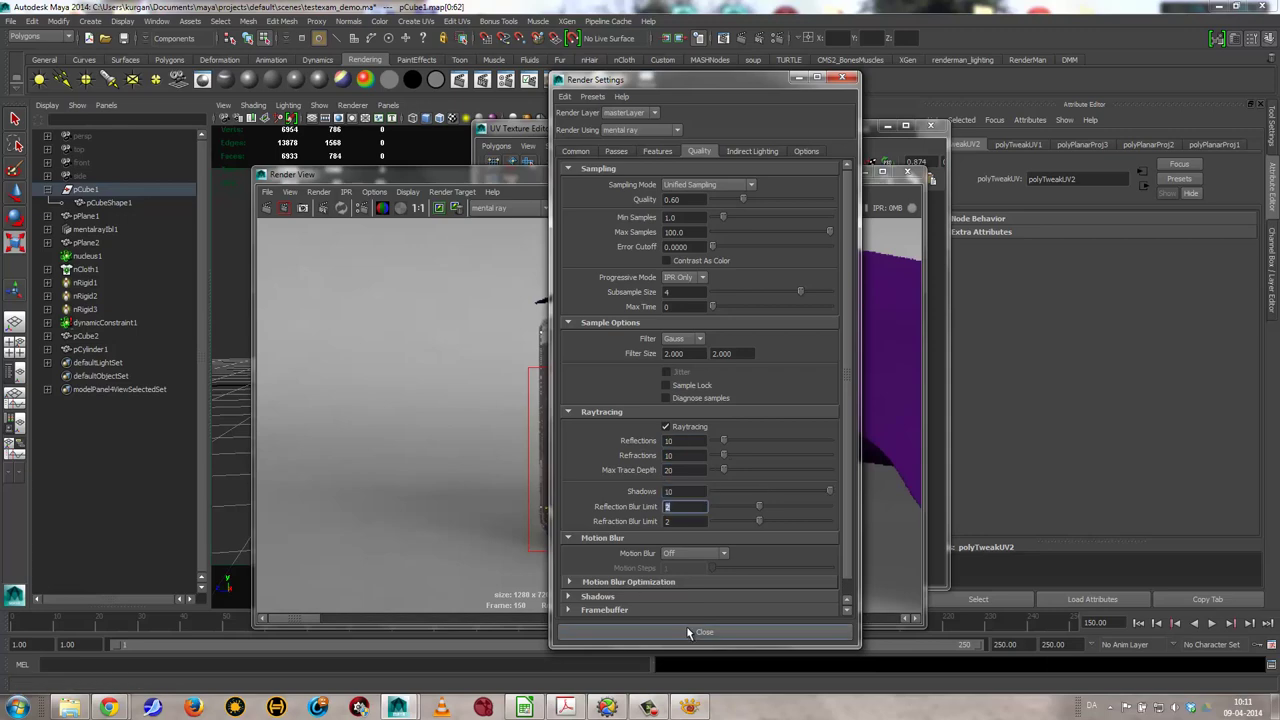
{"action": "left_click", "coordinate": [704, 632]}
{"action": "left_click", "coordinate": [882, 172]}
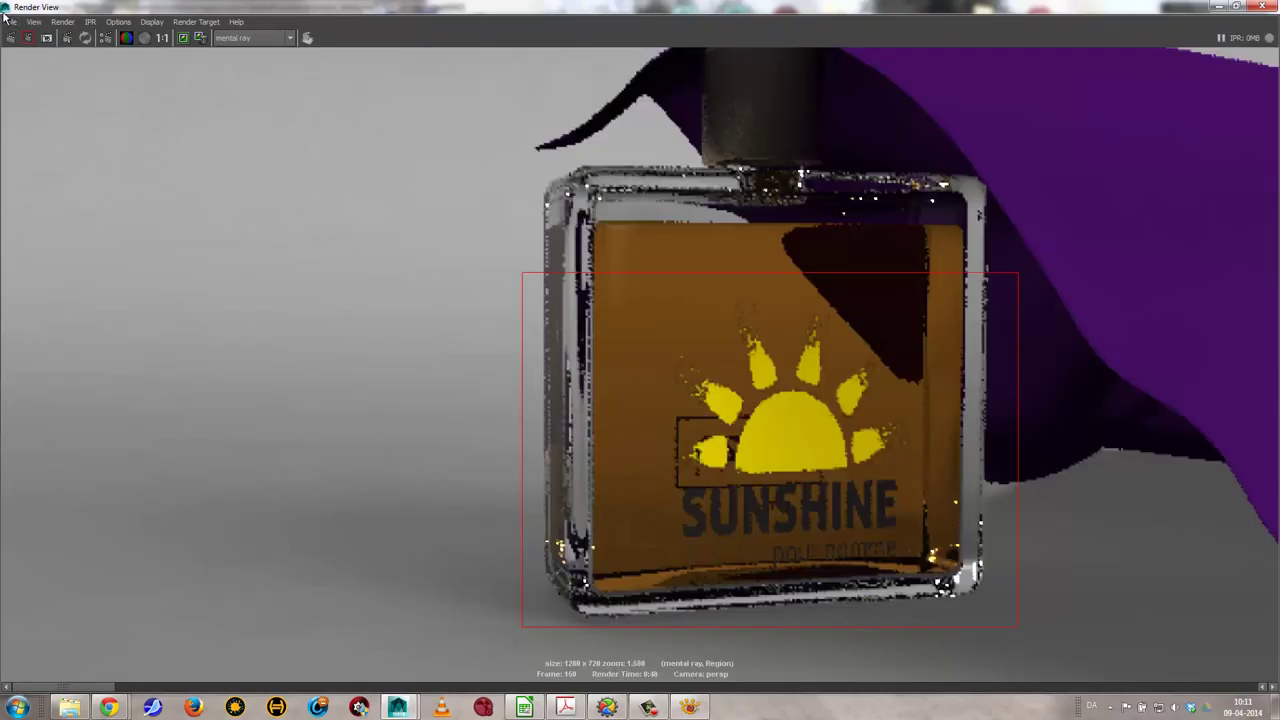
Render frame 150 of the perfume bottle in mental ray at Production quality
{"action": "left_click", "coordinate": [12, 38]}
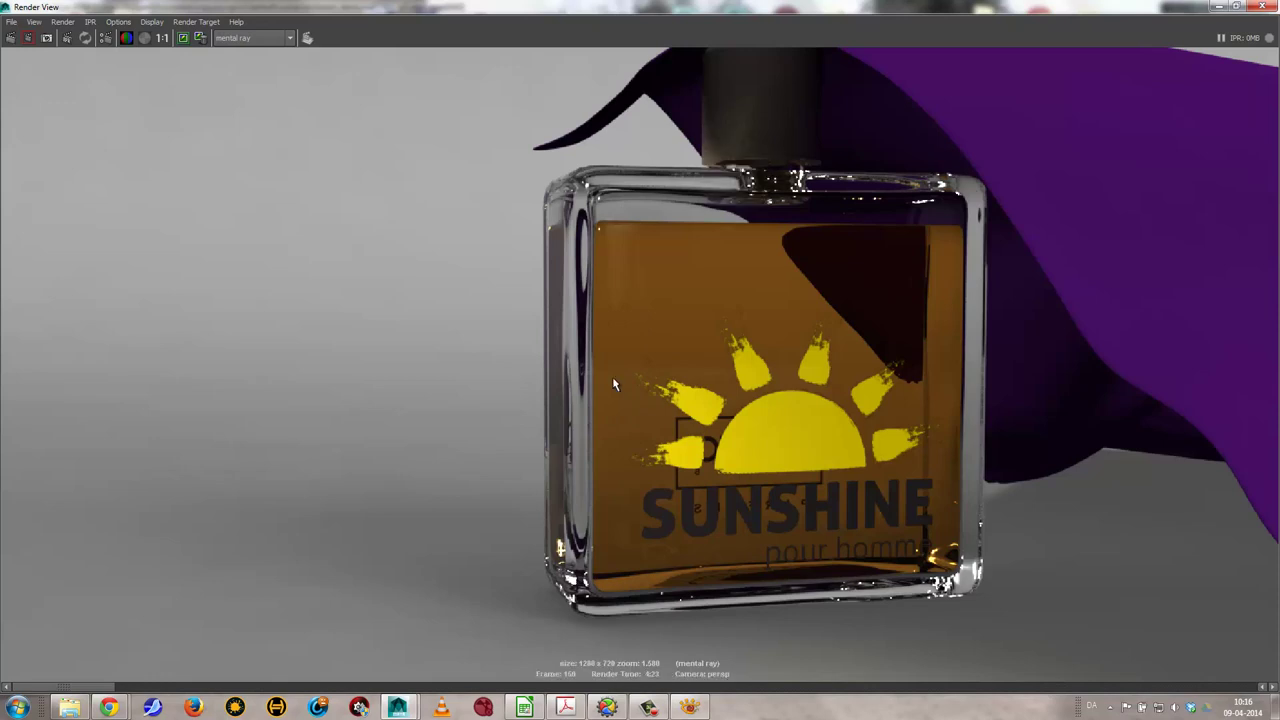
{"action": "key", "text": "f"}
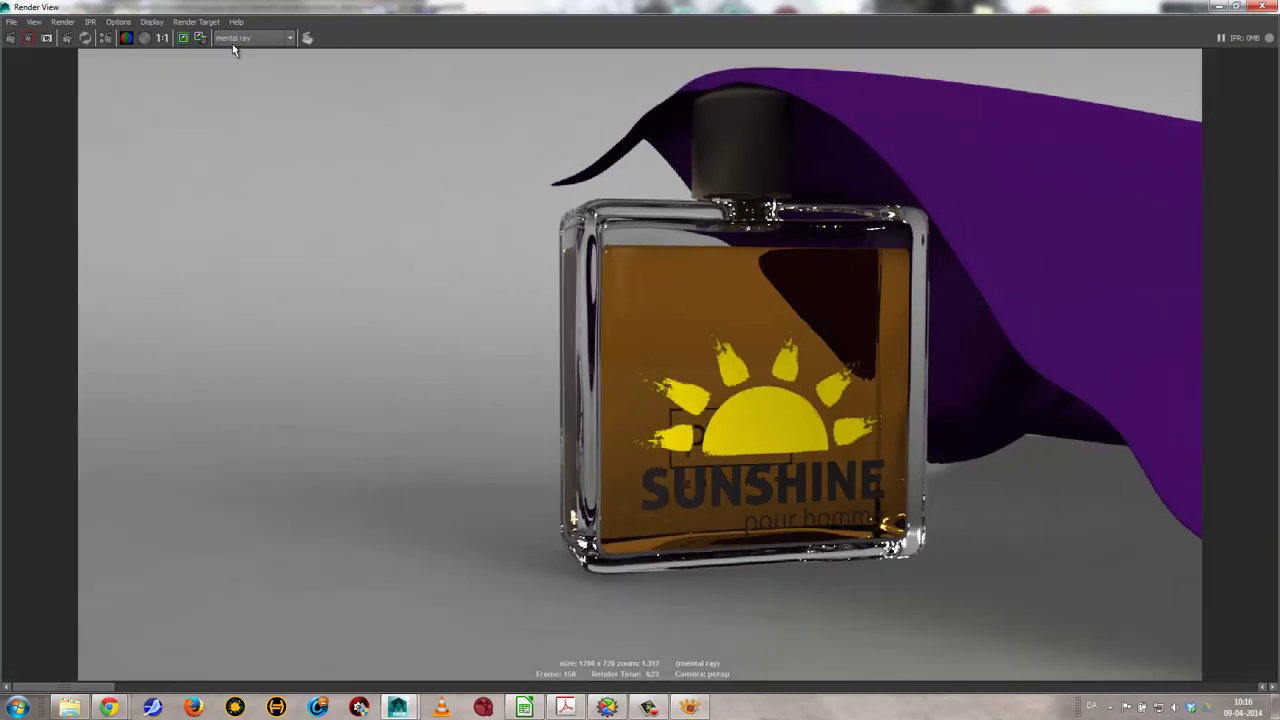
{"action": "left_click", "coordinate": [162, 38]}
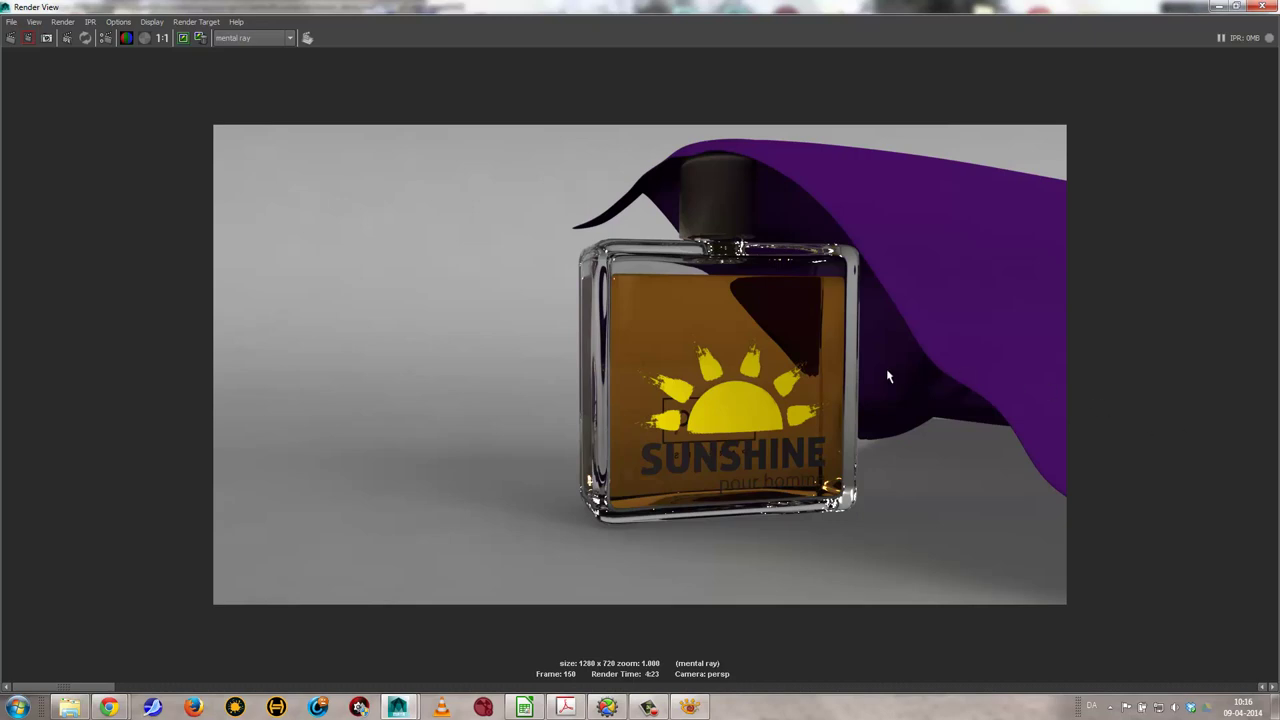
{"action": "left_click", "coordinate": [690, 707]}
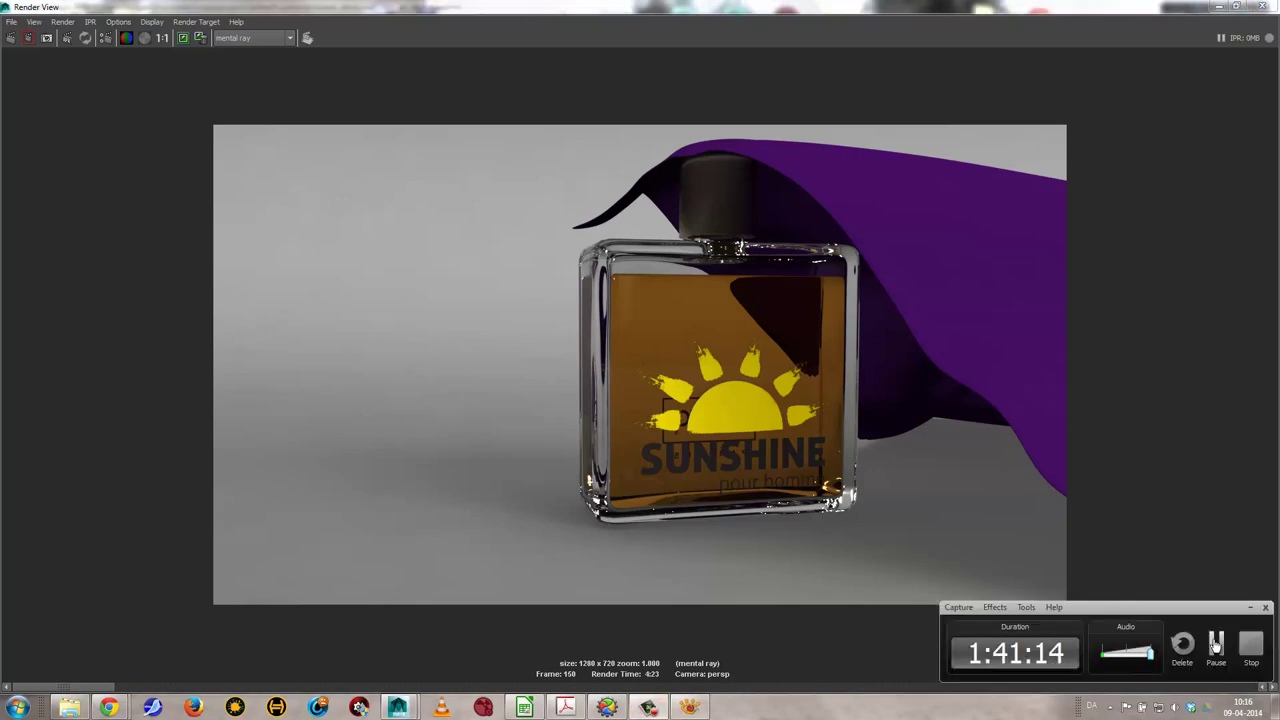